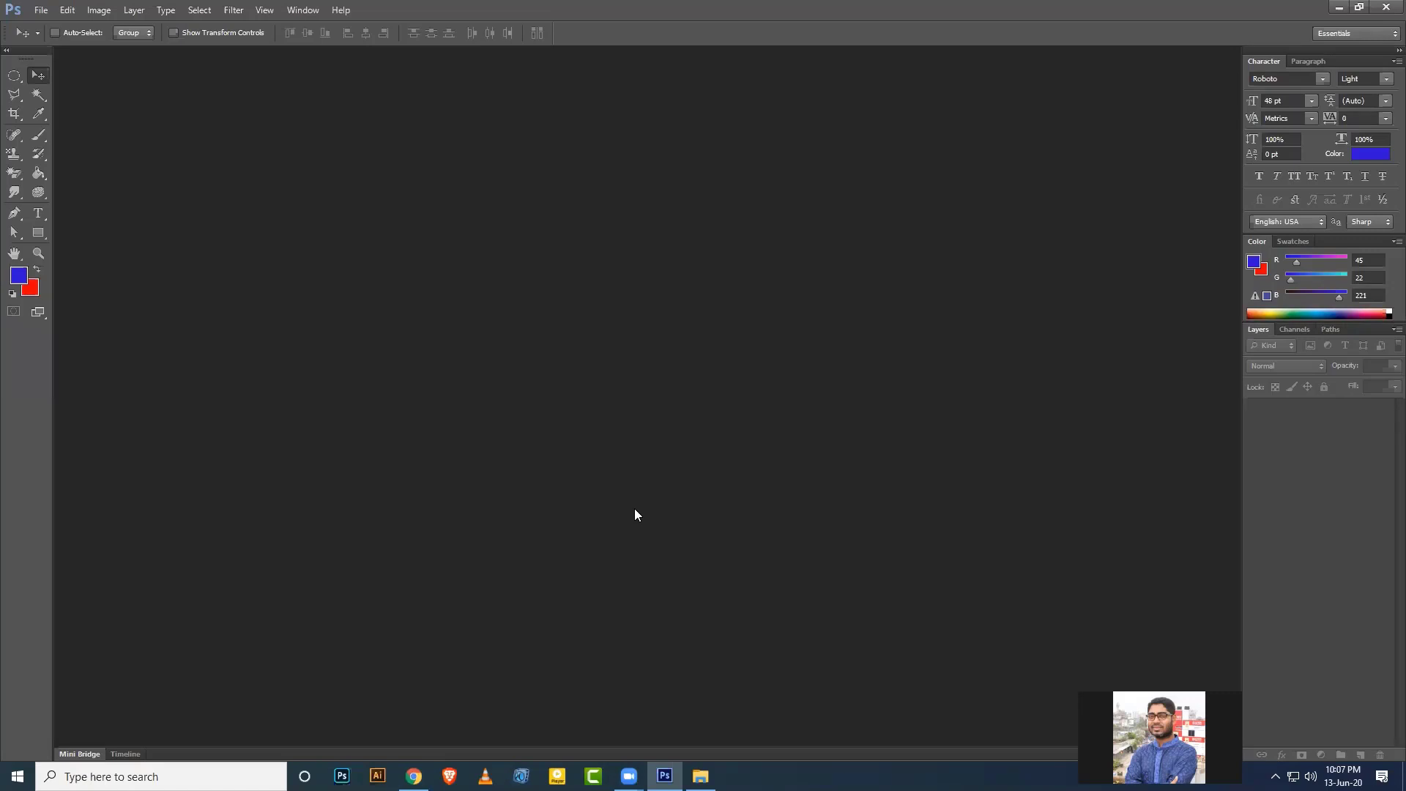
Create a new 3.5 × 2 inch document at 300 pixels/inch in CMYK Color.
{"action": "left_click", "coordinate": [41, 10]}
{"action": "left_click", "coordinate": [46, 27]}
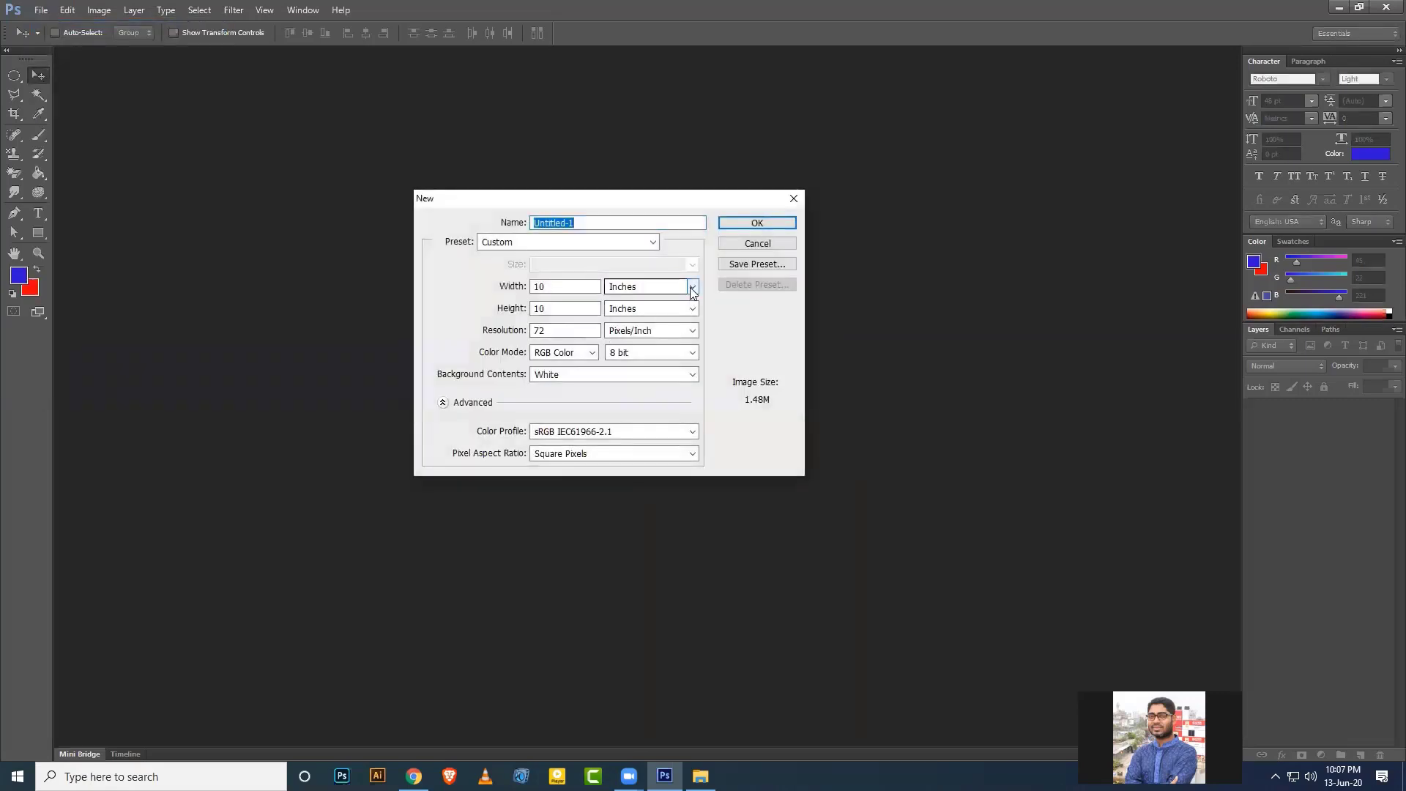
{"action": "left_click_drag", "start_coordinate": [557, 288], "coordinate": [504, 290]}
{"action": "type", "text": "3.5"}
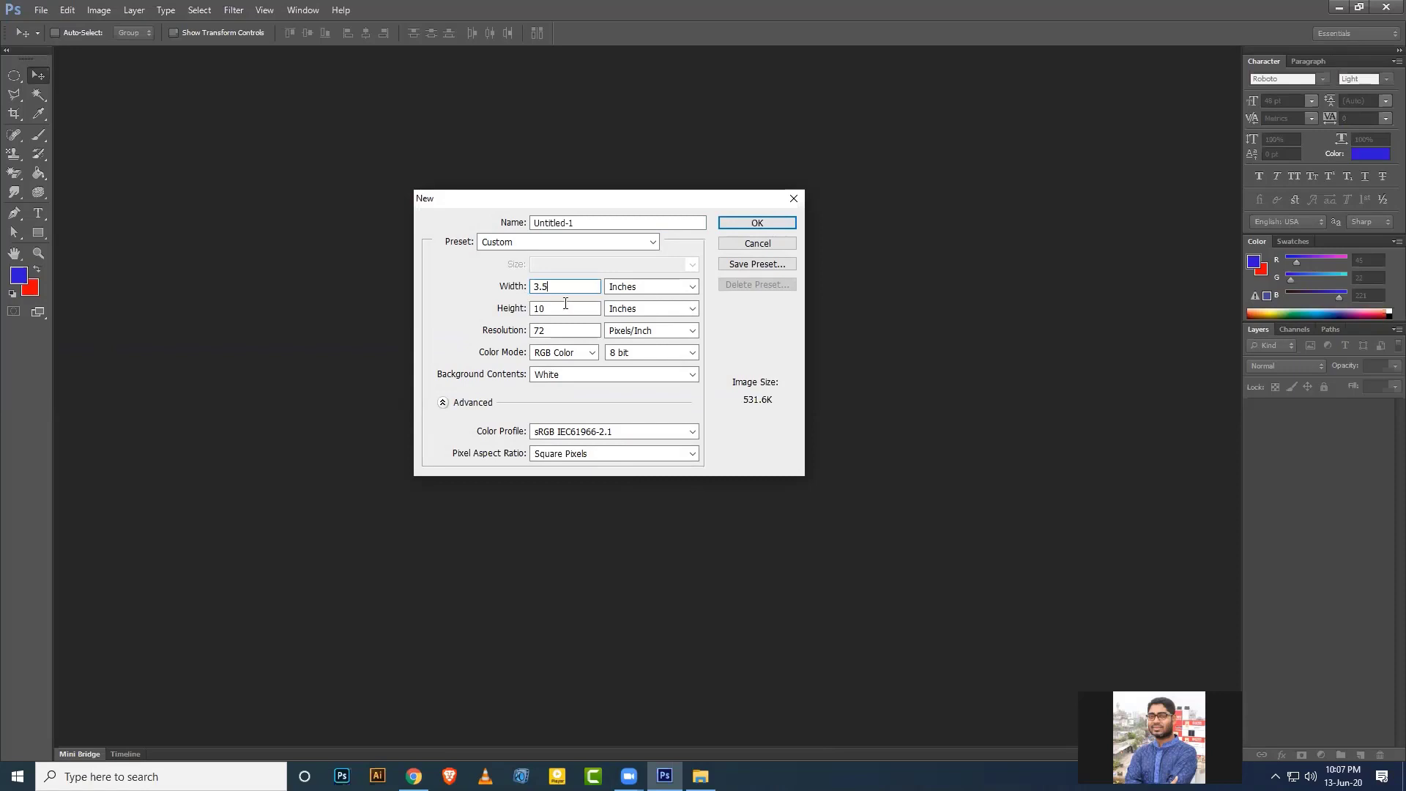
{"action": "left_click_drag", "start_coordinate": [566, 308], "coordinate": [512, 312]}
{"action": "type", "text": "2"}
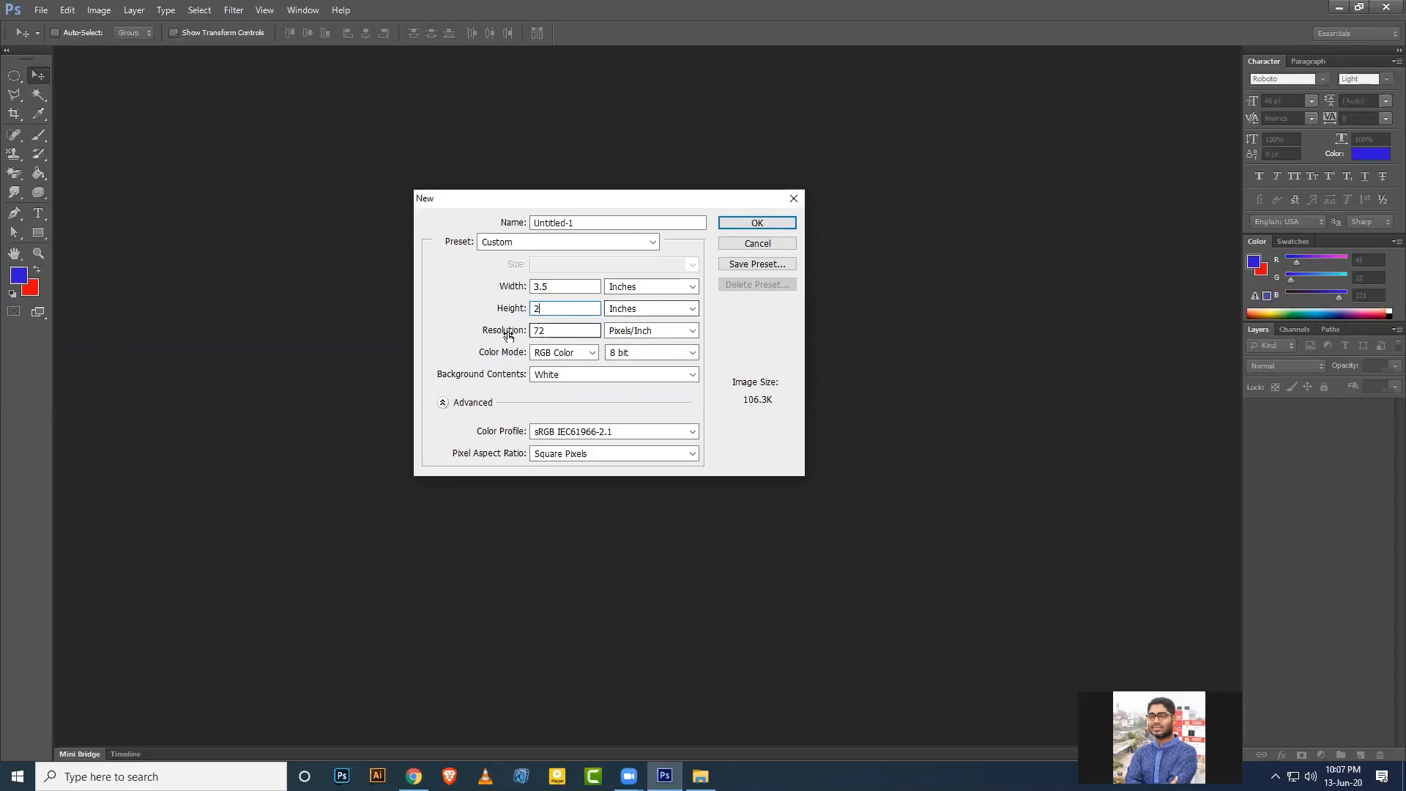
{"action": "left_click", "coordinate": [561, 329]}
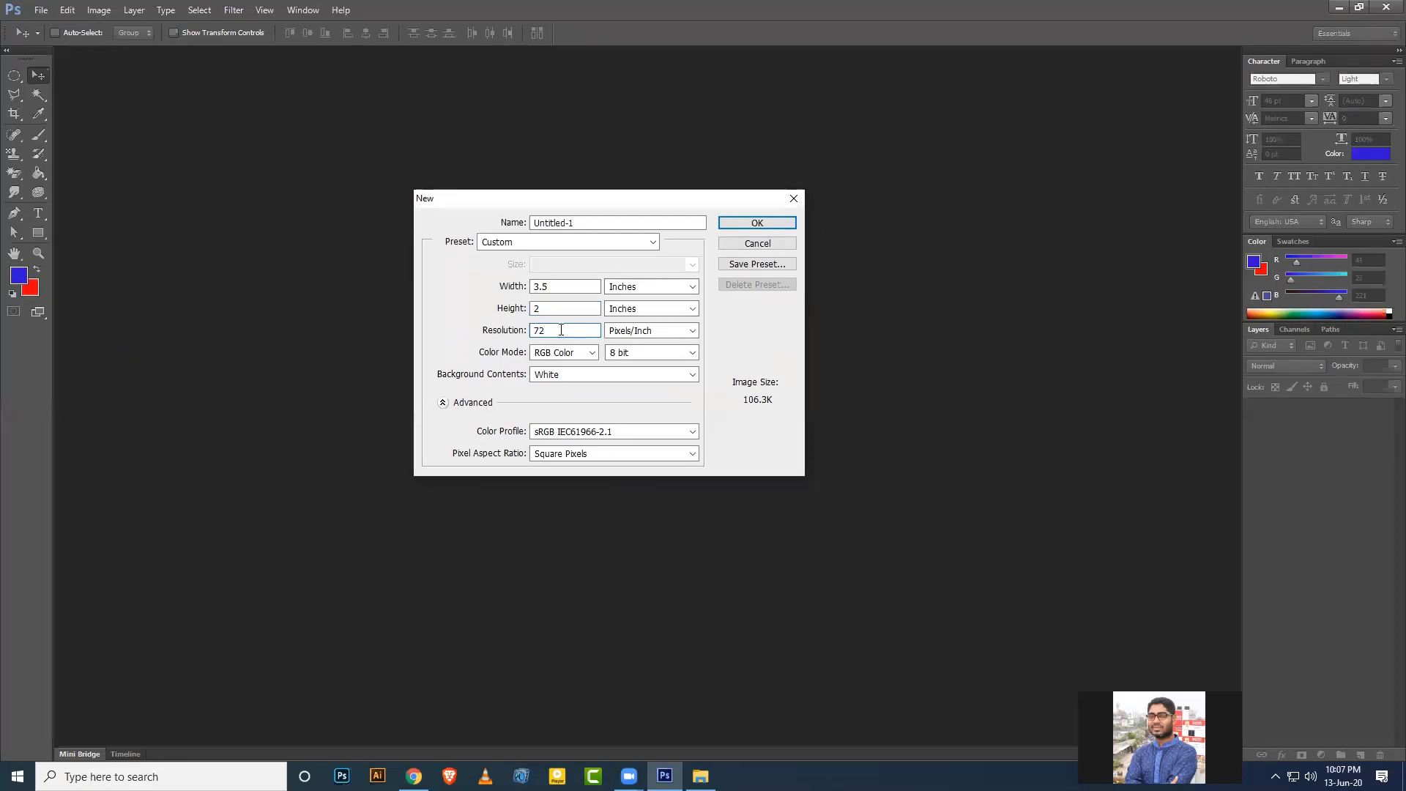
{"action": "key", "text": "BackSpace"}
{"action": "key", "text": "BackSpace"}
{"action": "type", "text": "300"}
{"action": "left_click", "coordinate": [562, 402]}
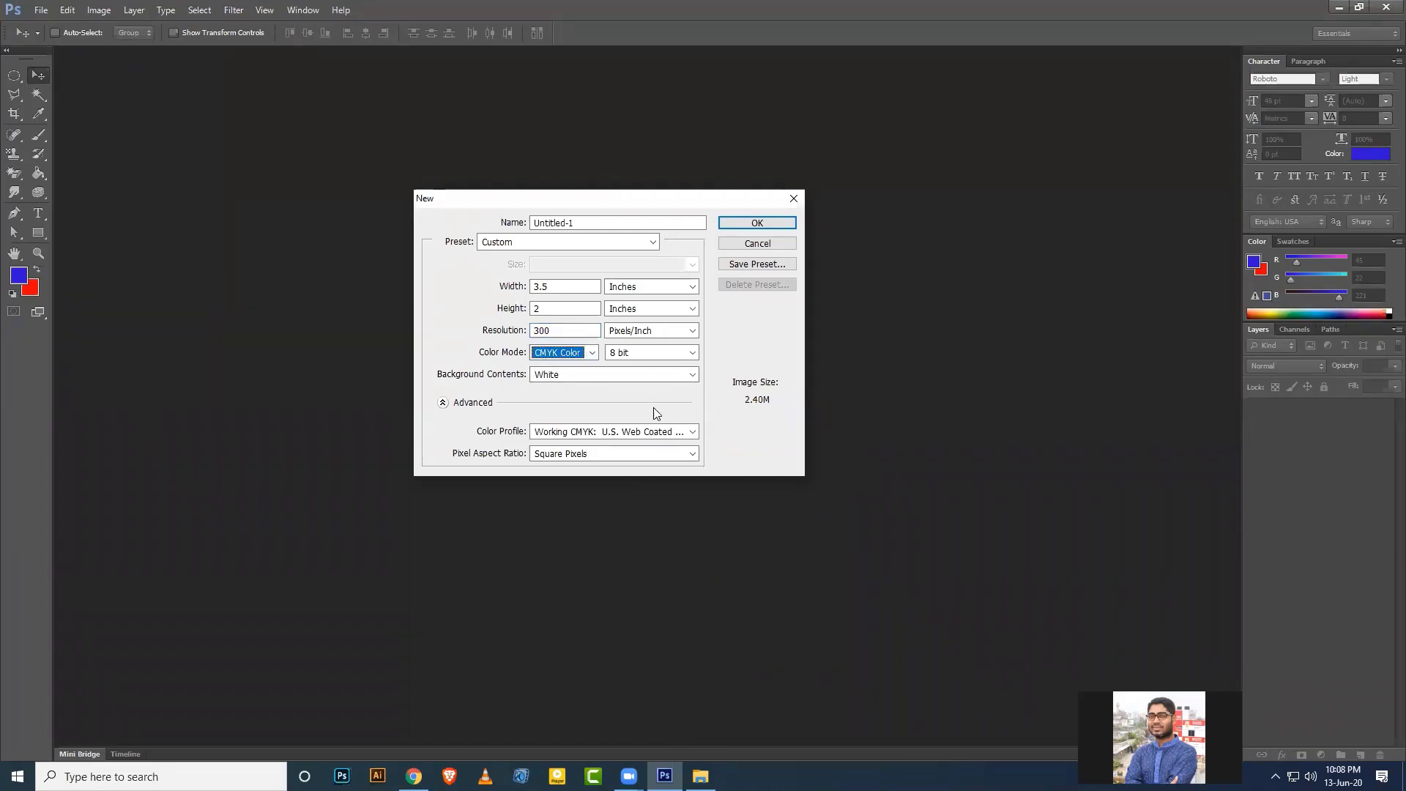
{"action": "left_click", "coordinate": [772, 224]}
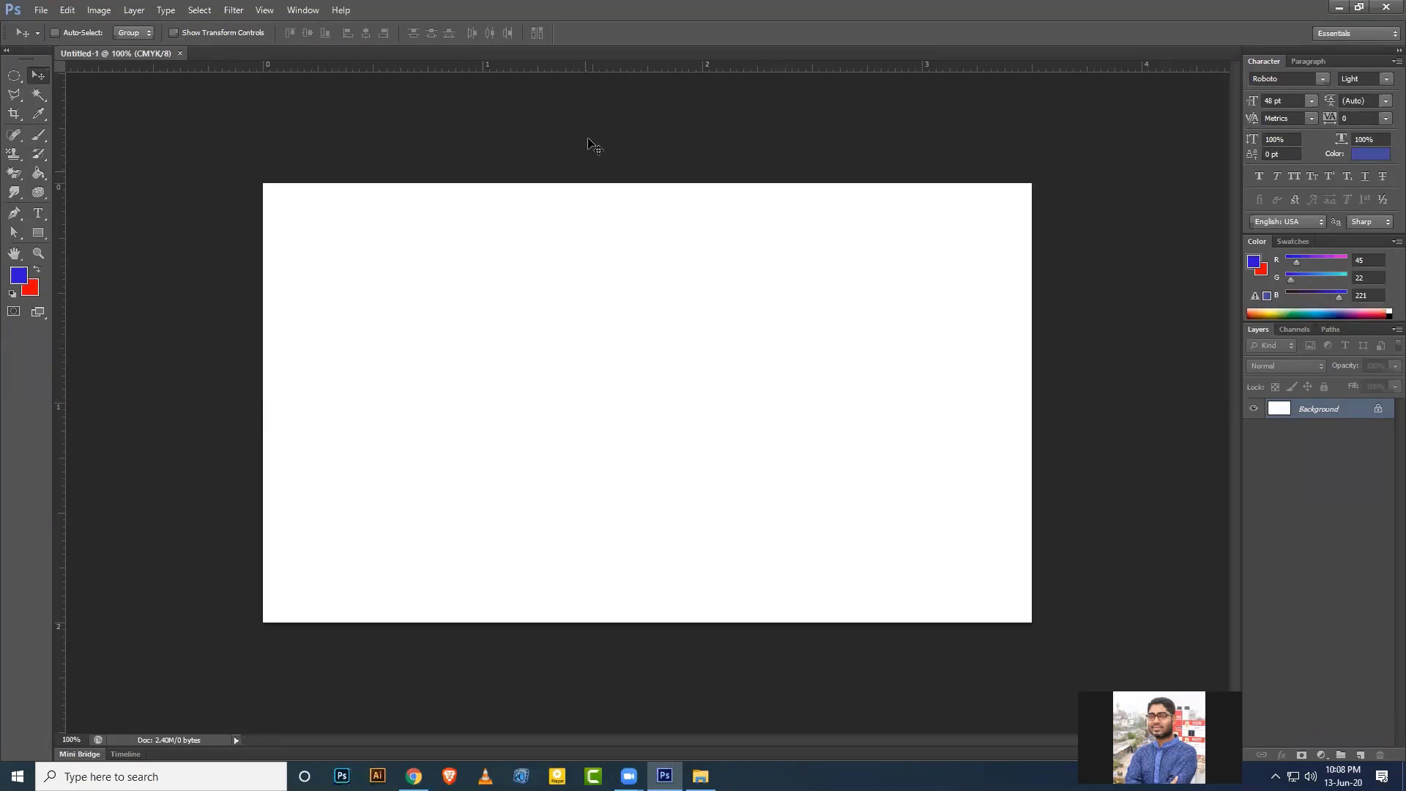
{"action": "right_click", "coordinate": [599, 69]}
{"action": "left_click", "coordinate": [644, 88]}
{"action": "key", "text": "ctrl+r"}
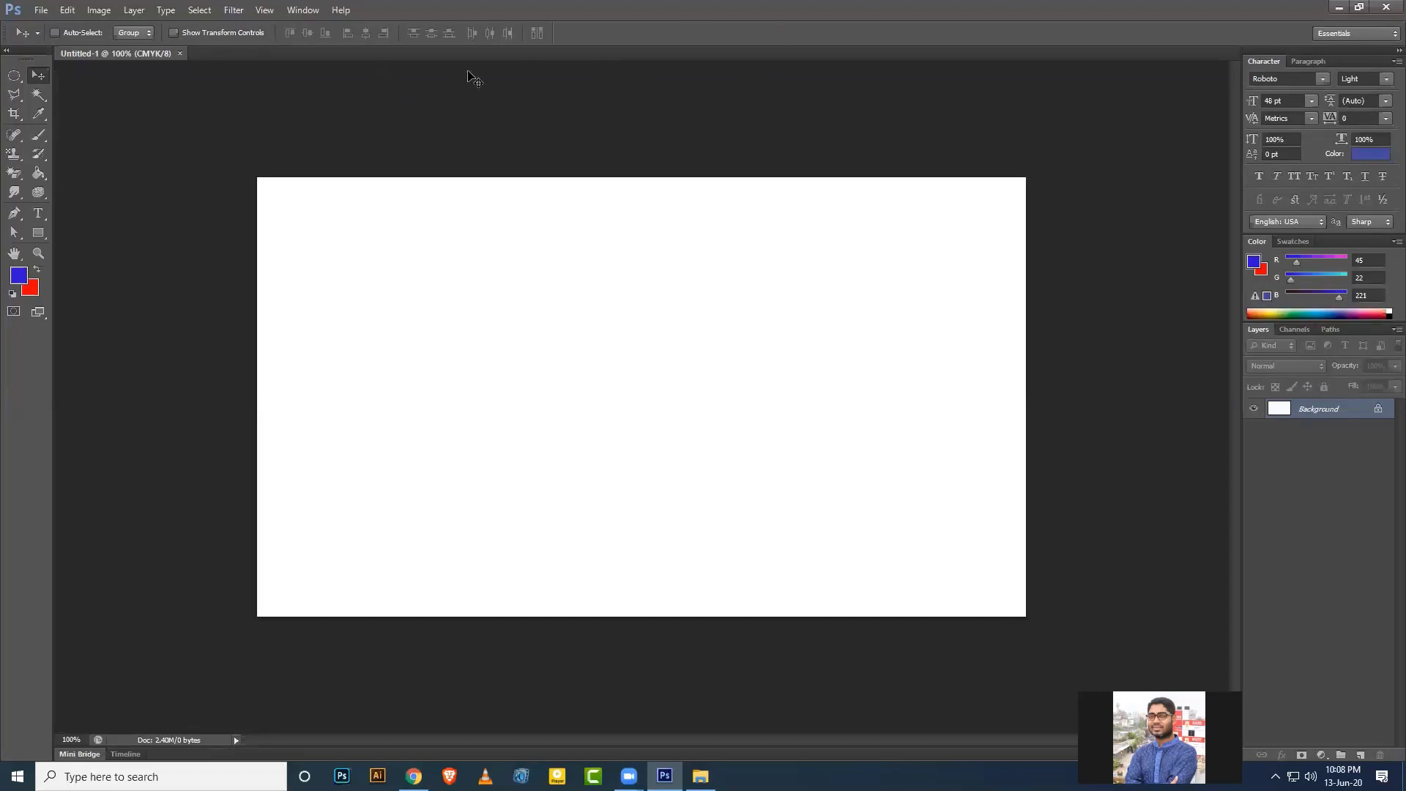
{"action": "left_click", "coordinate": [265, 9]}
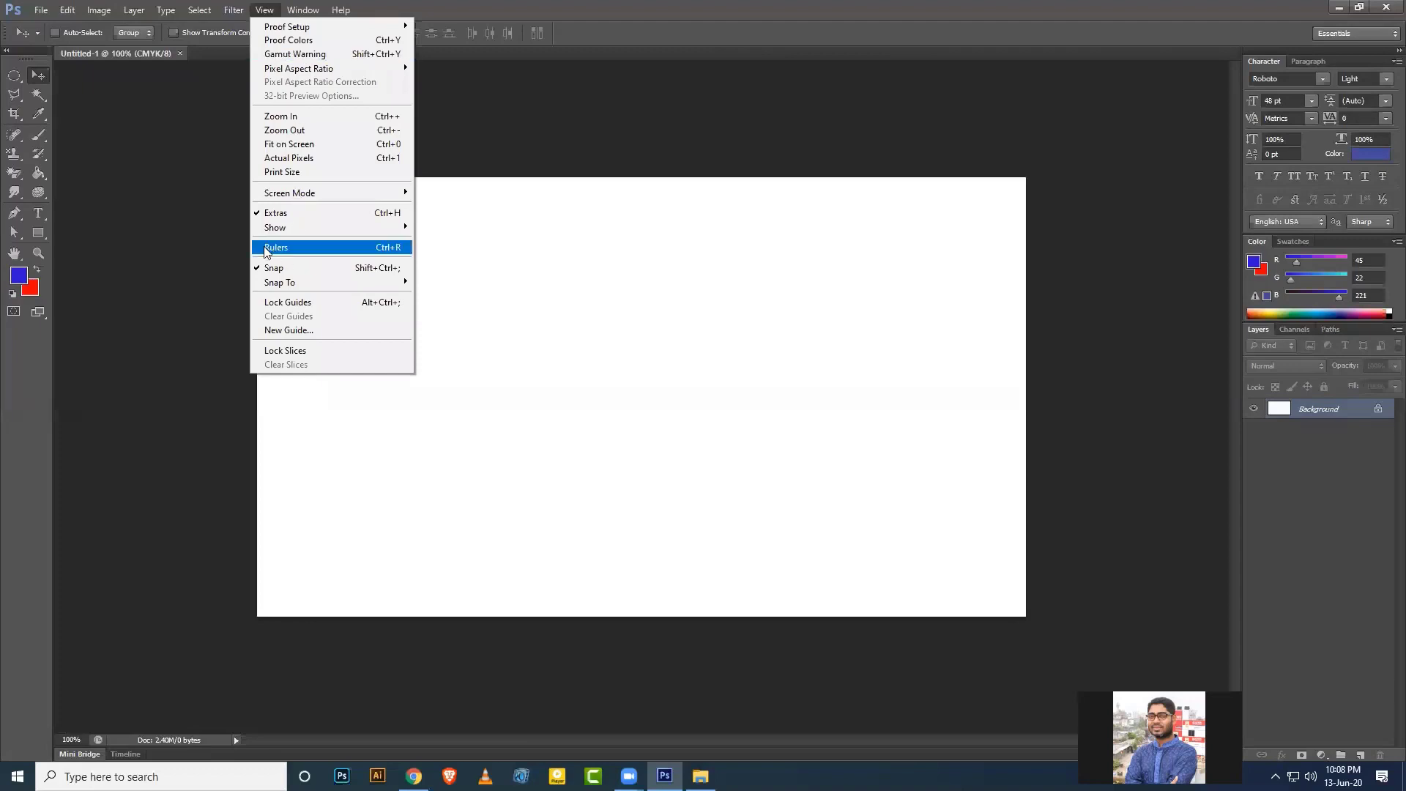
{"action": "left_click", "coordinate": [306, 250]}
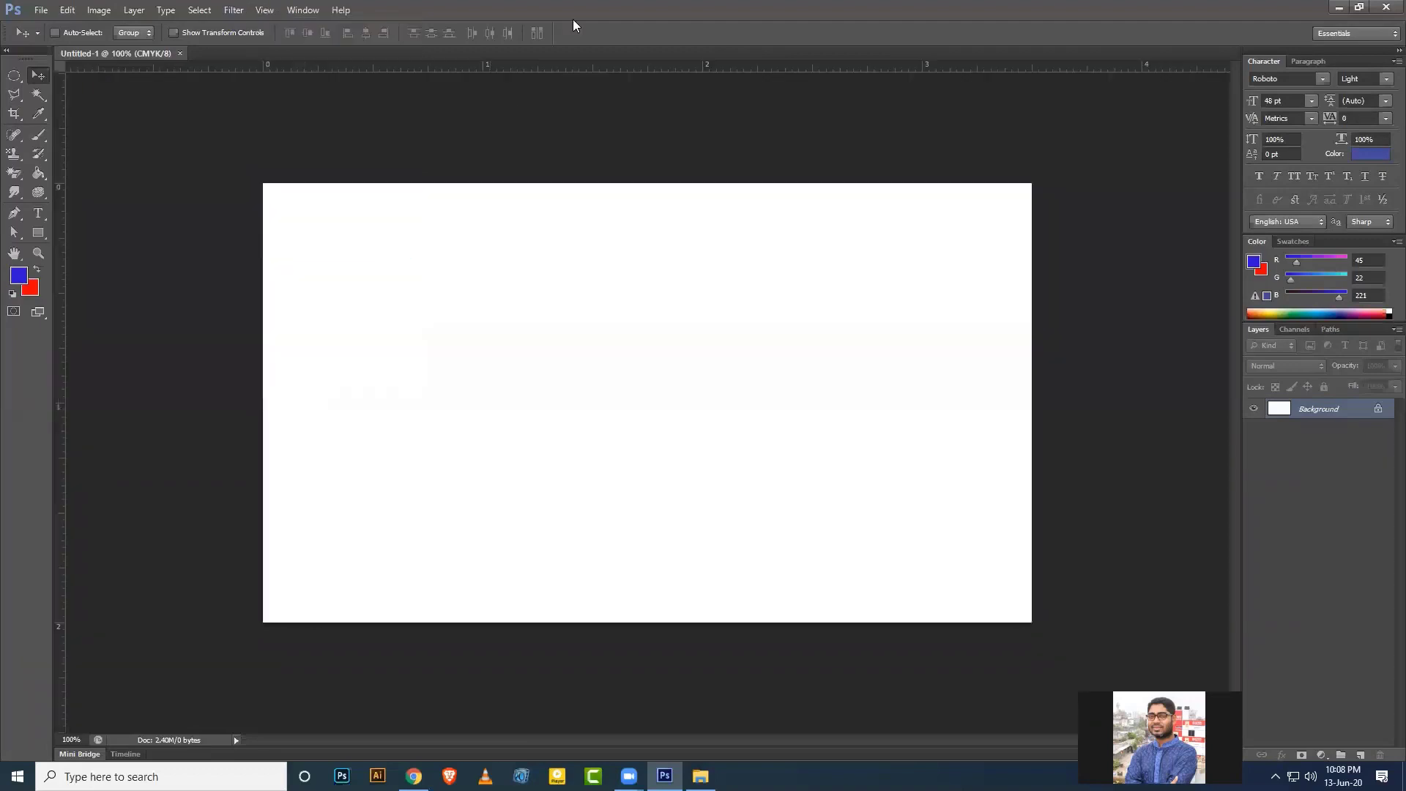
{"action": "key", "text": "ctrl+r"}
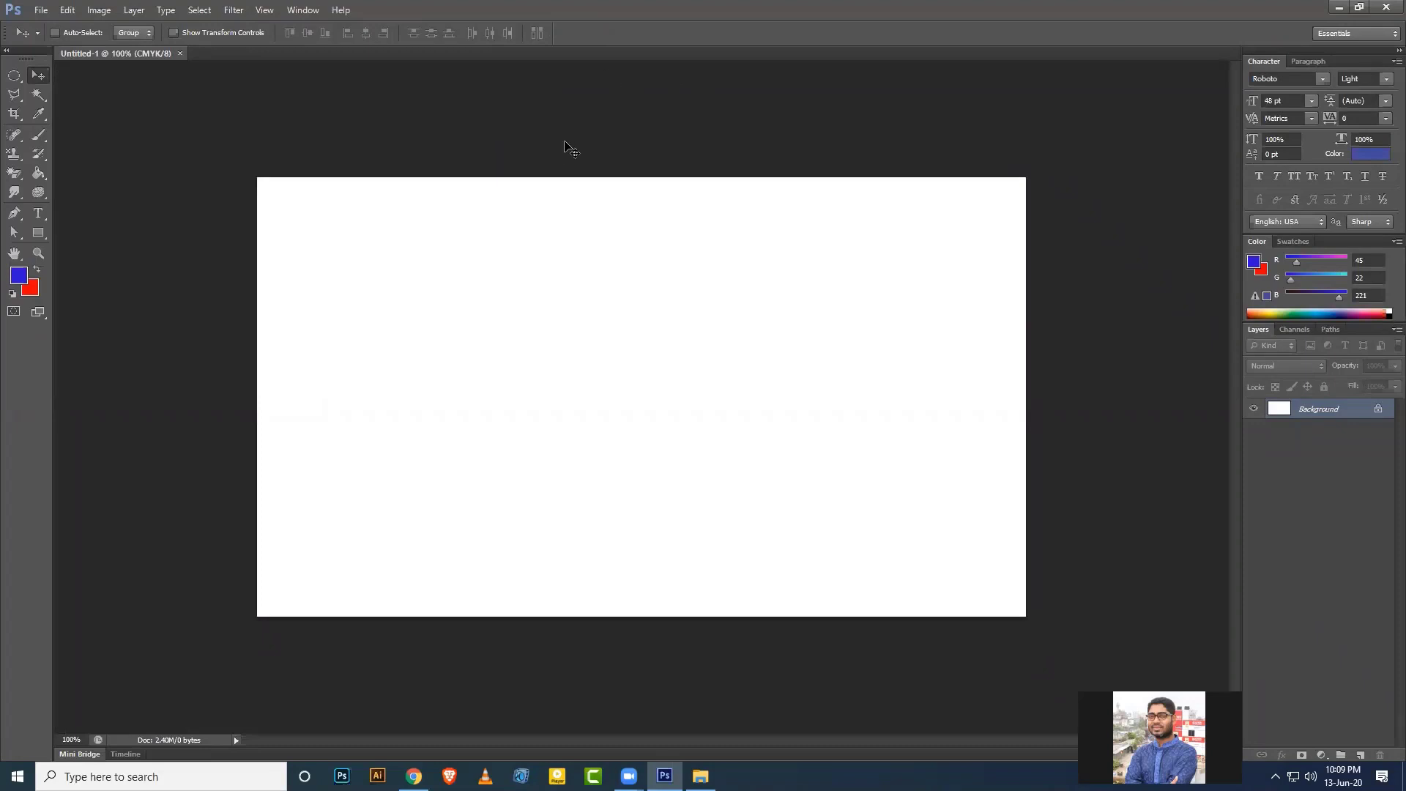
{"action": "key", "text": "ctrl+r"}
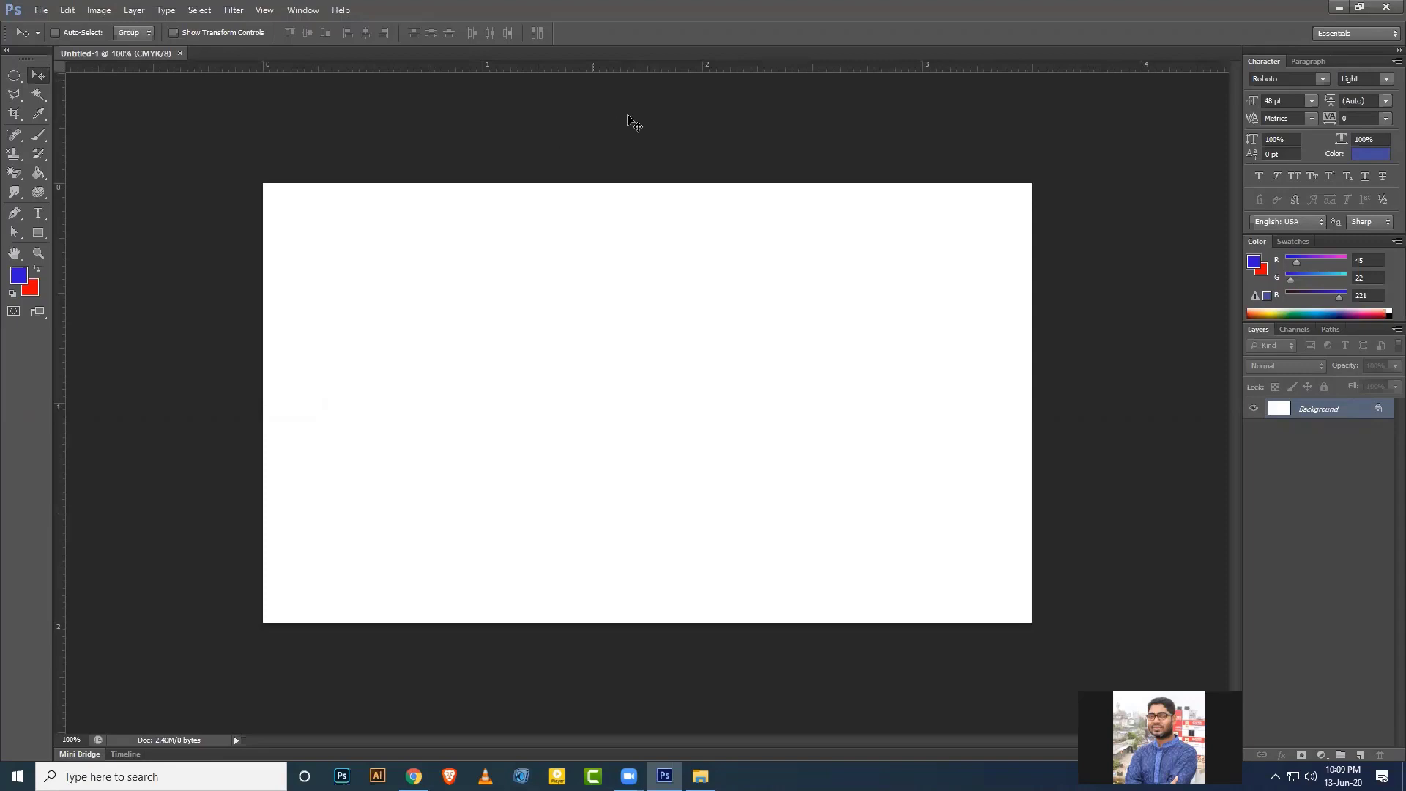
{"action": "right_click", "coordinate": [614, 68]}
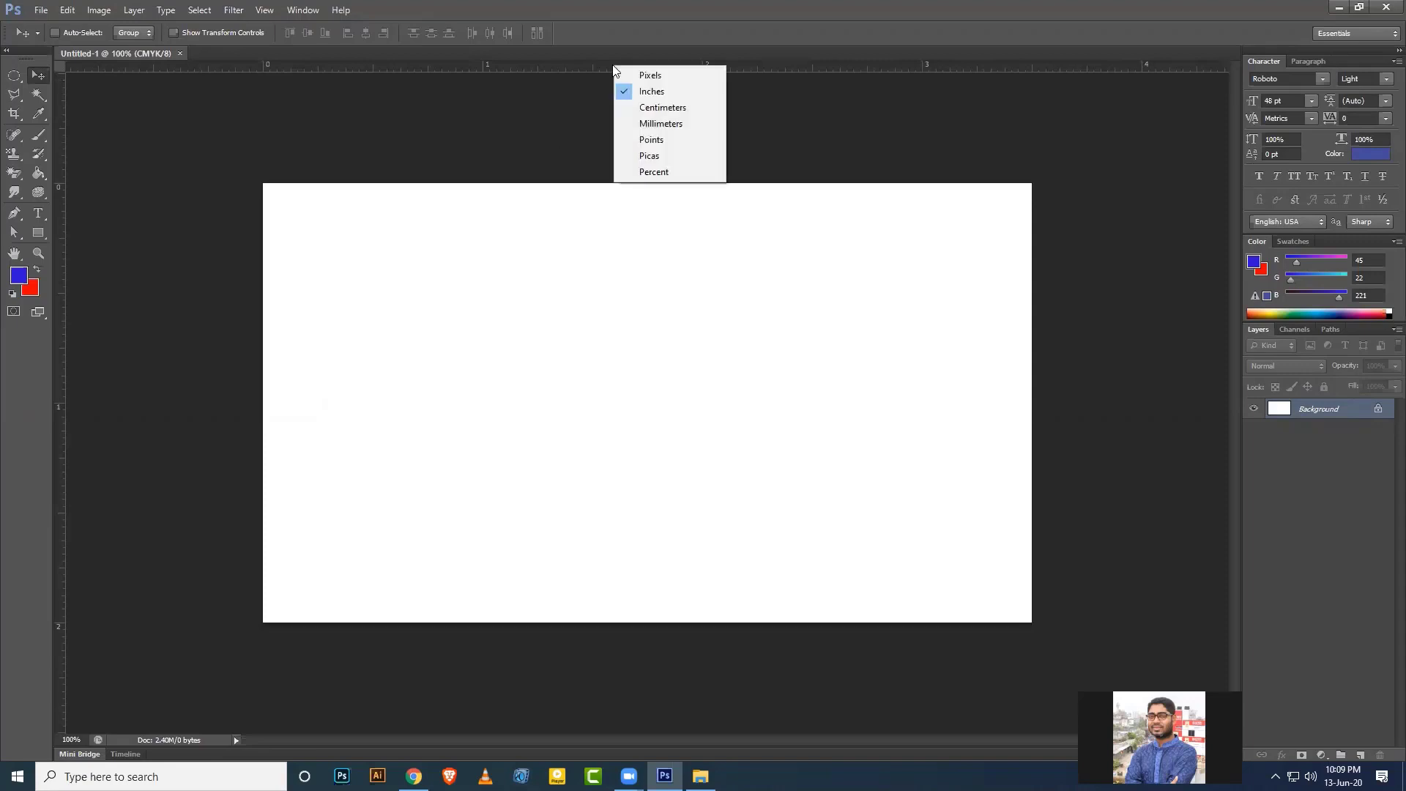
{"action": "left_click", "coordinate": [650, 75]}
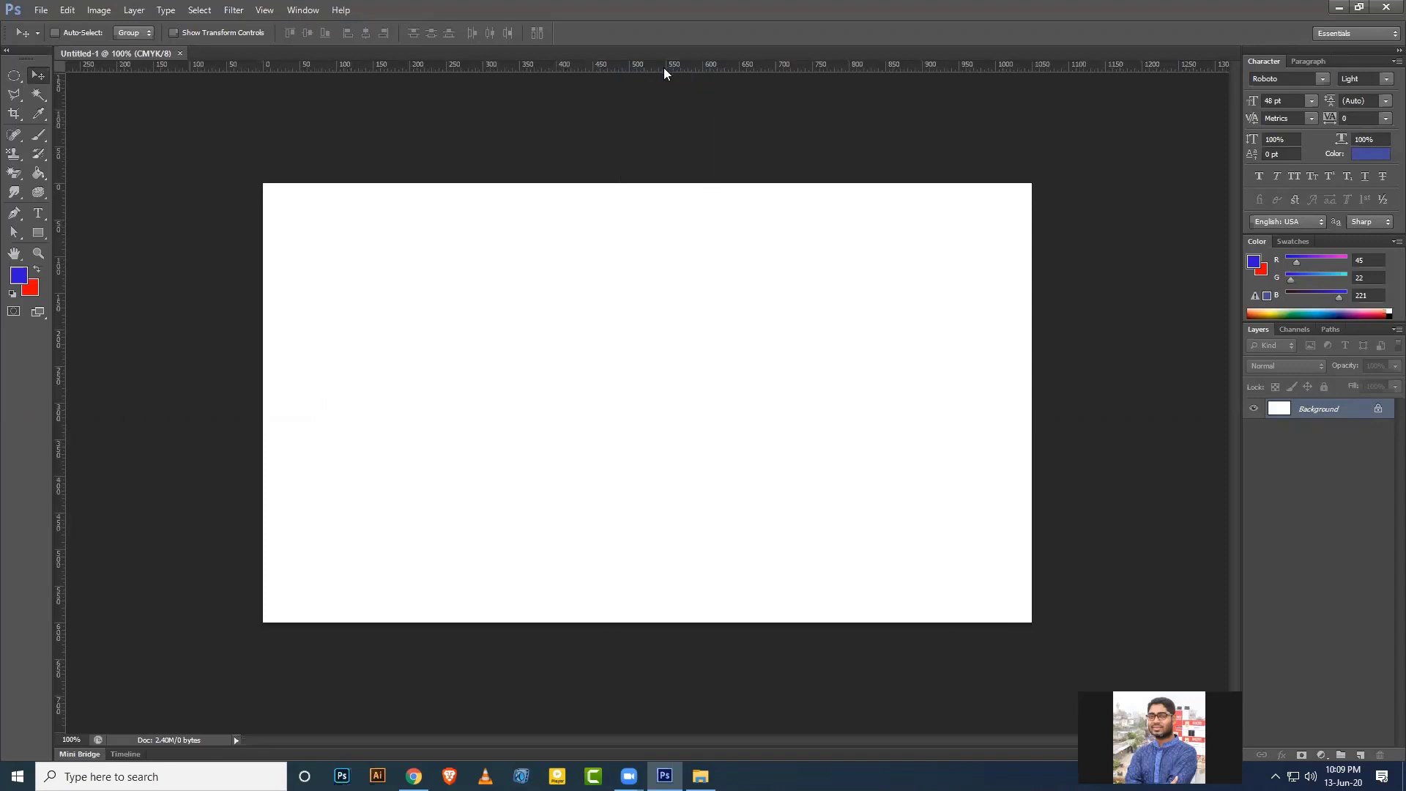
{"action": "right_click", "coordinate": [618, 69]}
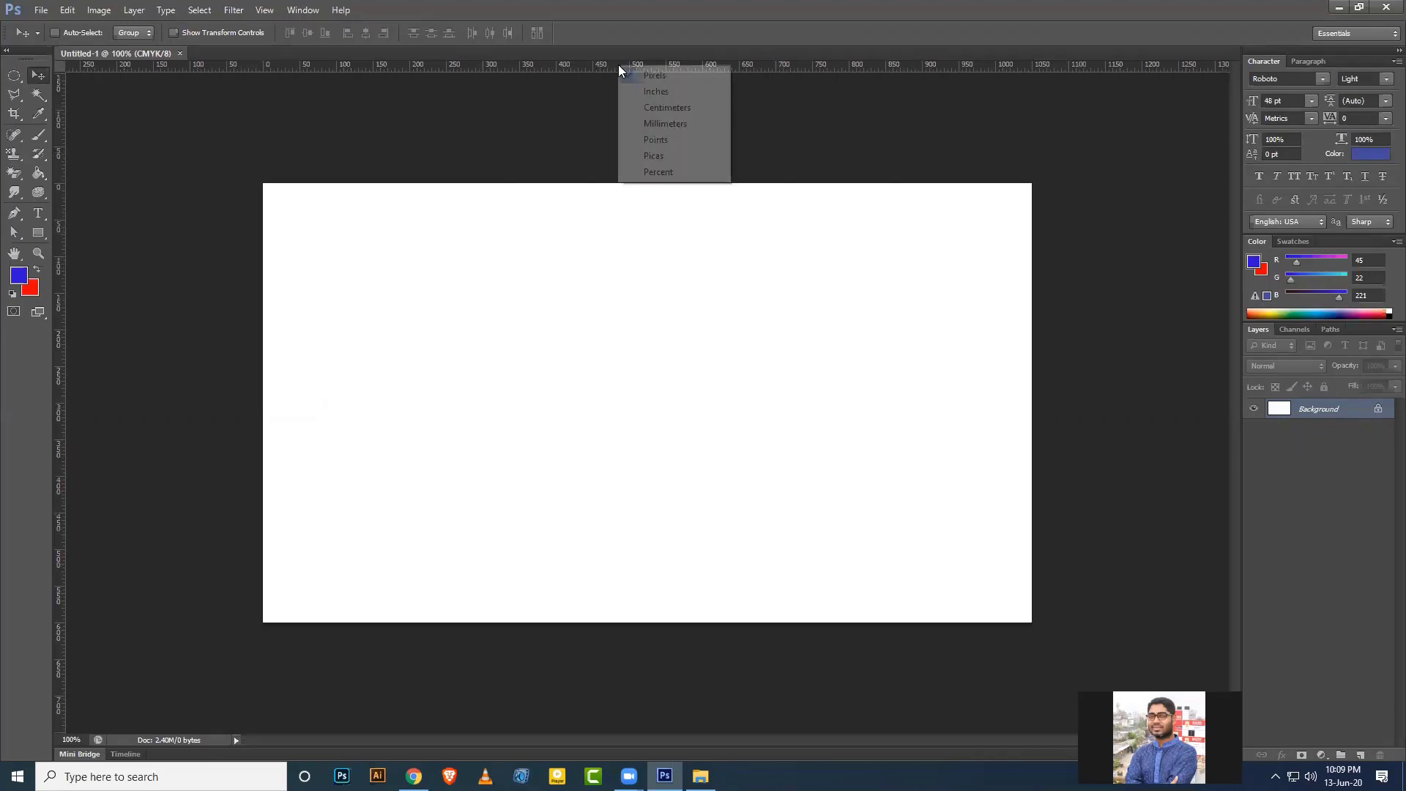
{"action": "left_click", "coordinate": [660, 92]}
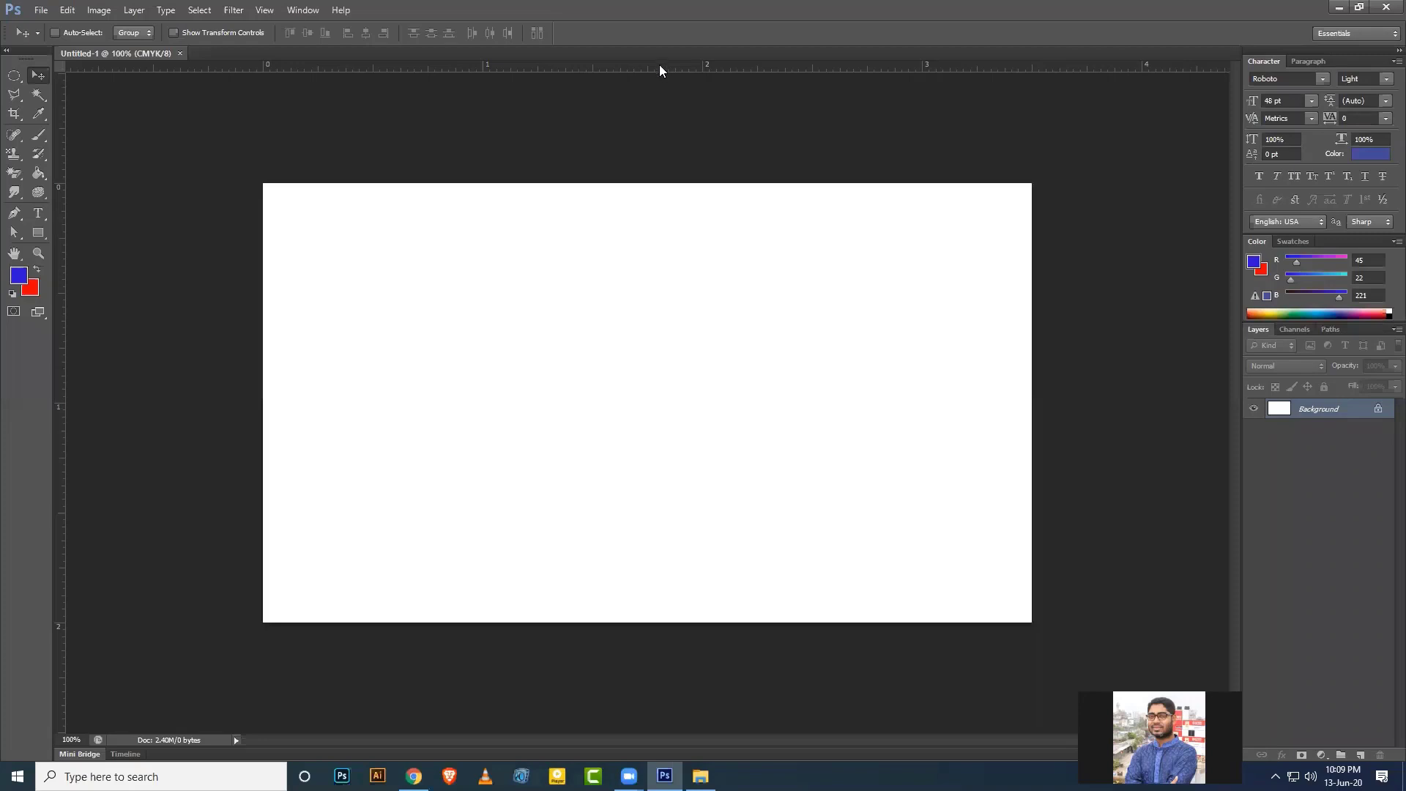
Add guides along the card's top, bottom, right and left edges, then switch to Chrome.
{"action": "left_click_drag", "start_coordinate": [659, 68], "coordinate": [664, 183]}
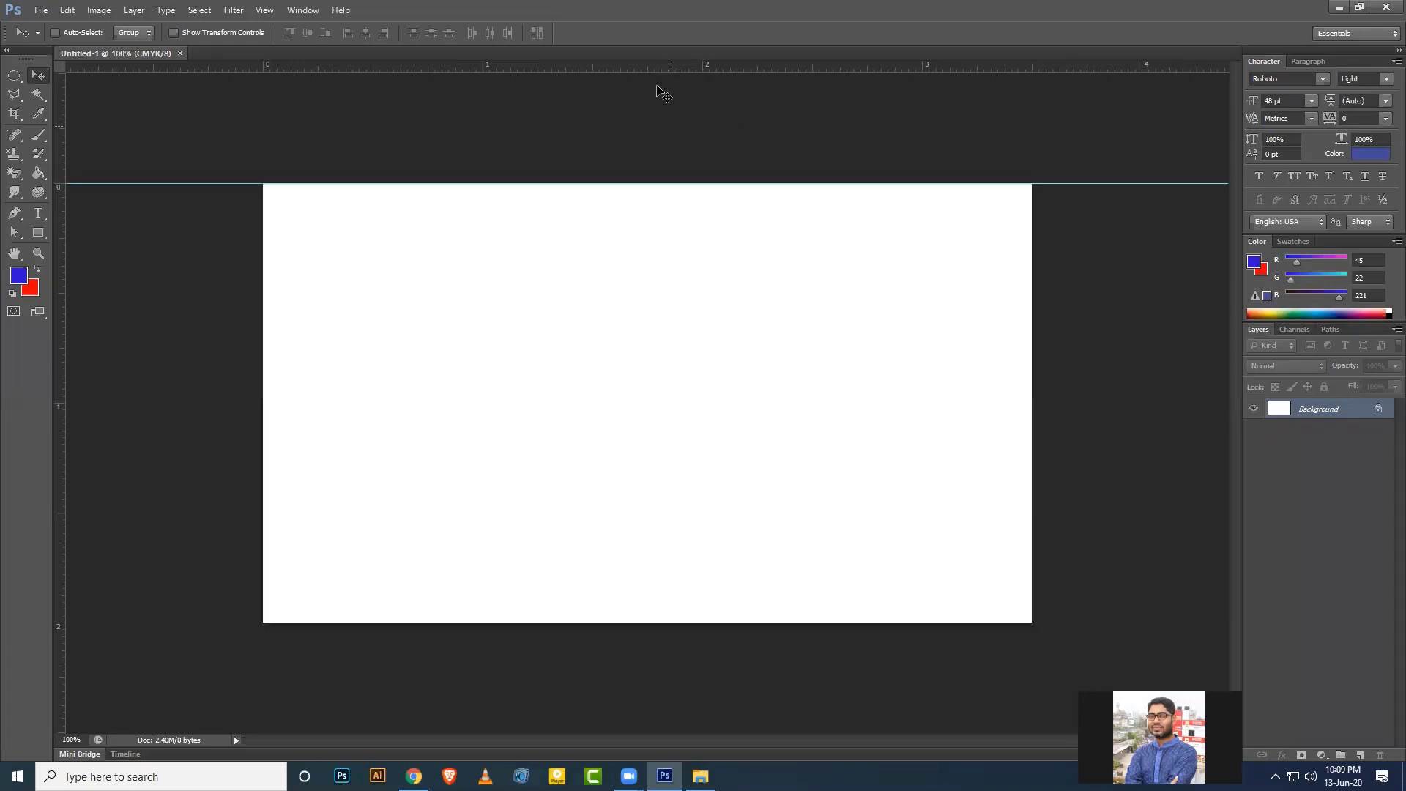
{"action": "left_click_drag", "start_coordinate": [652, 70], "coordinate": [695, 622]}
{"action": "left_click_drag", "start_coordinate": [58, 242], "coordinate": [1032, 362]}
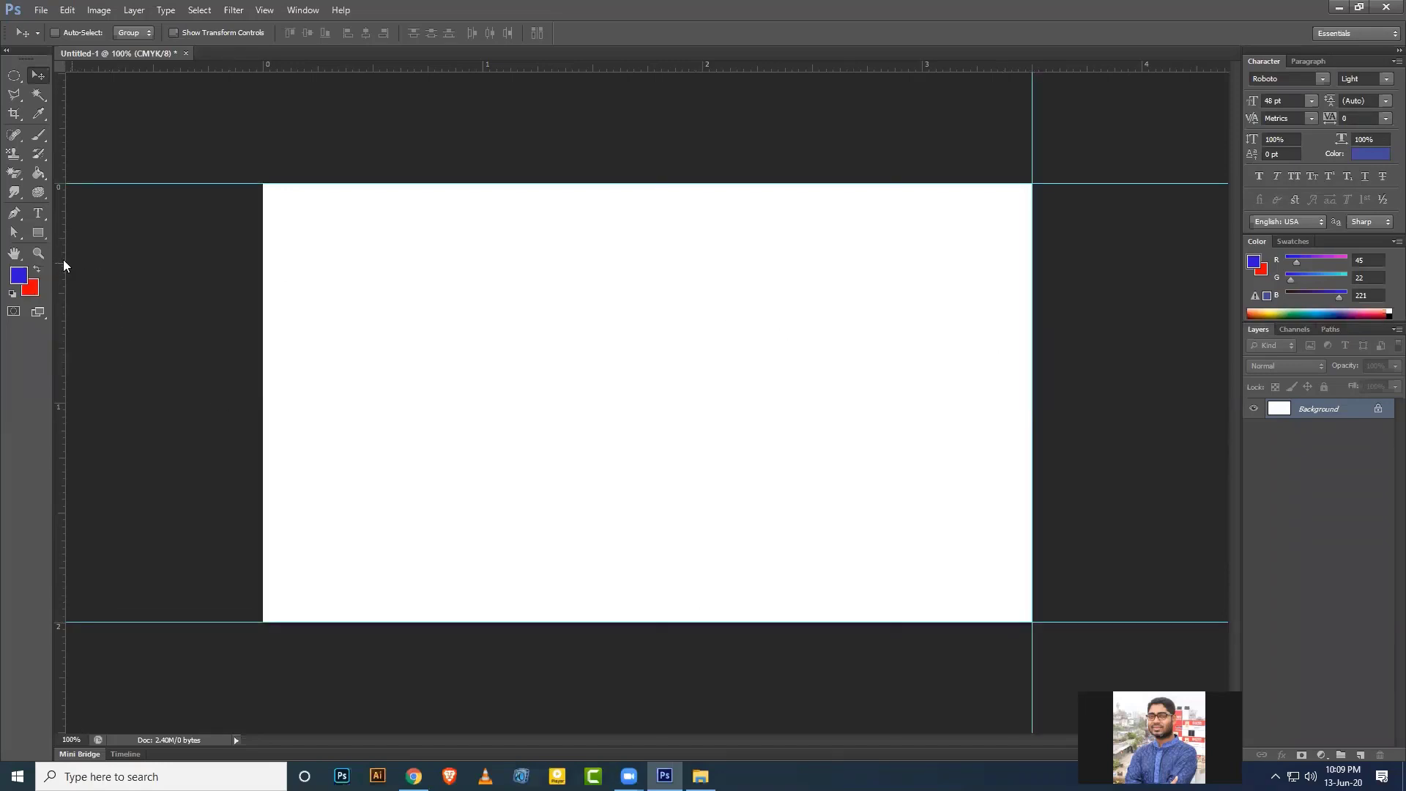
{"action": "left_click_drag", "start_coordinate": [65, 265], "coordinate": [263, 297]}
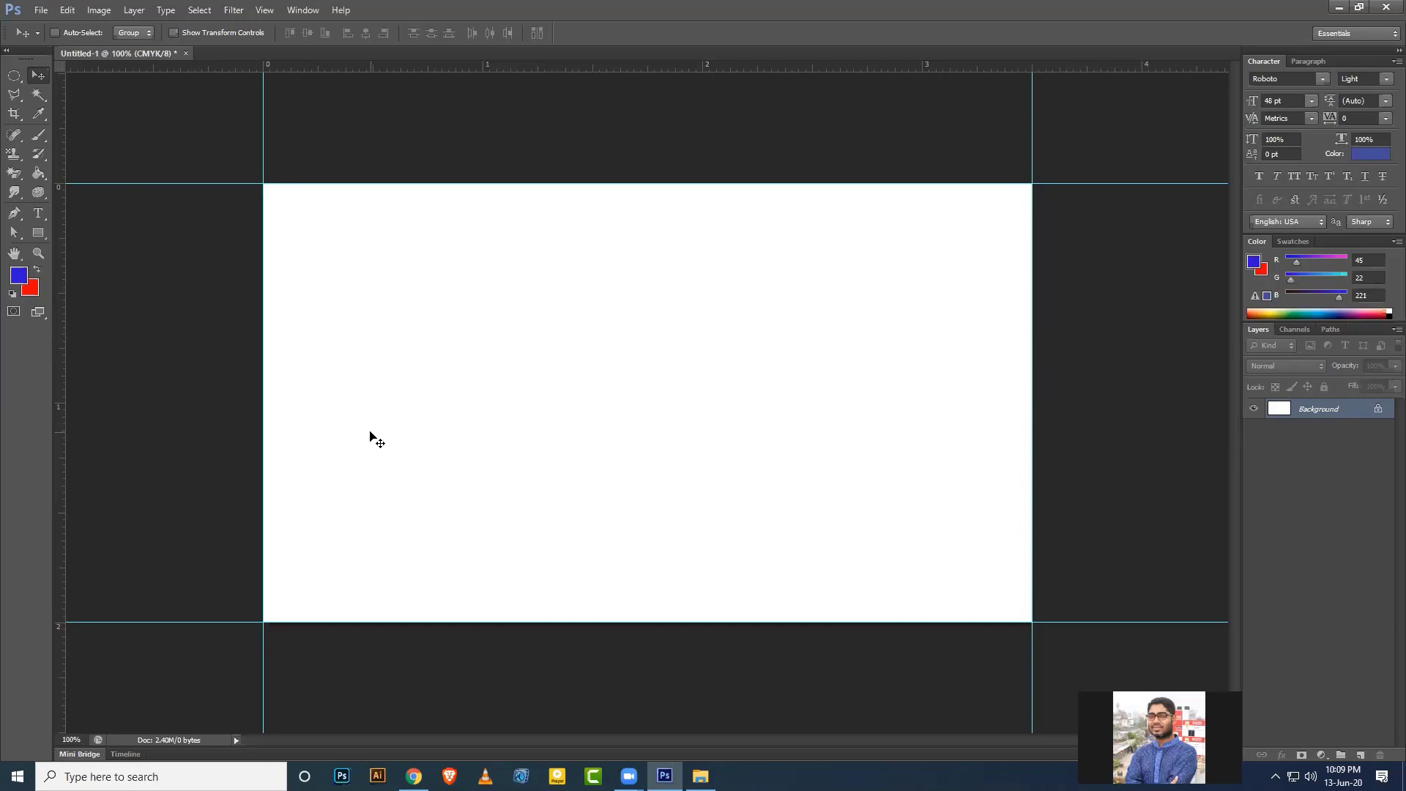
{"action": "left_click", "coordinate": [414, 776]}
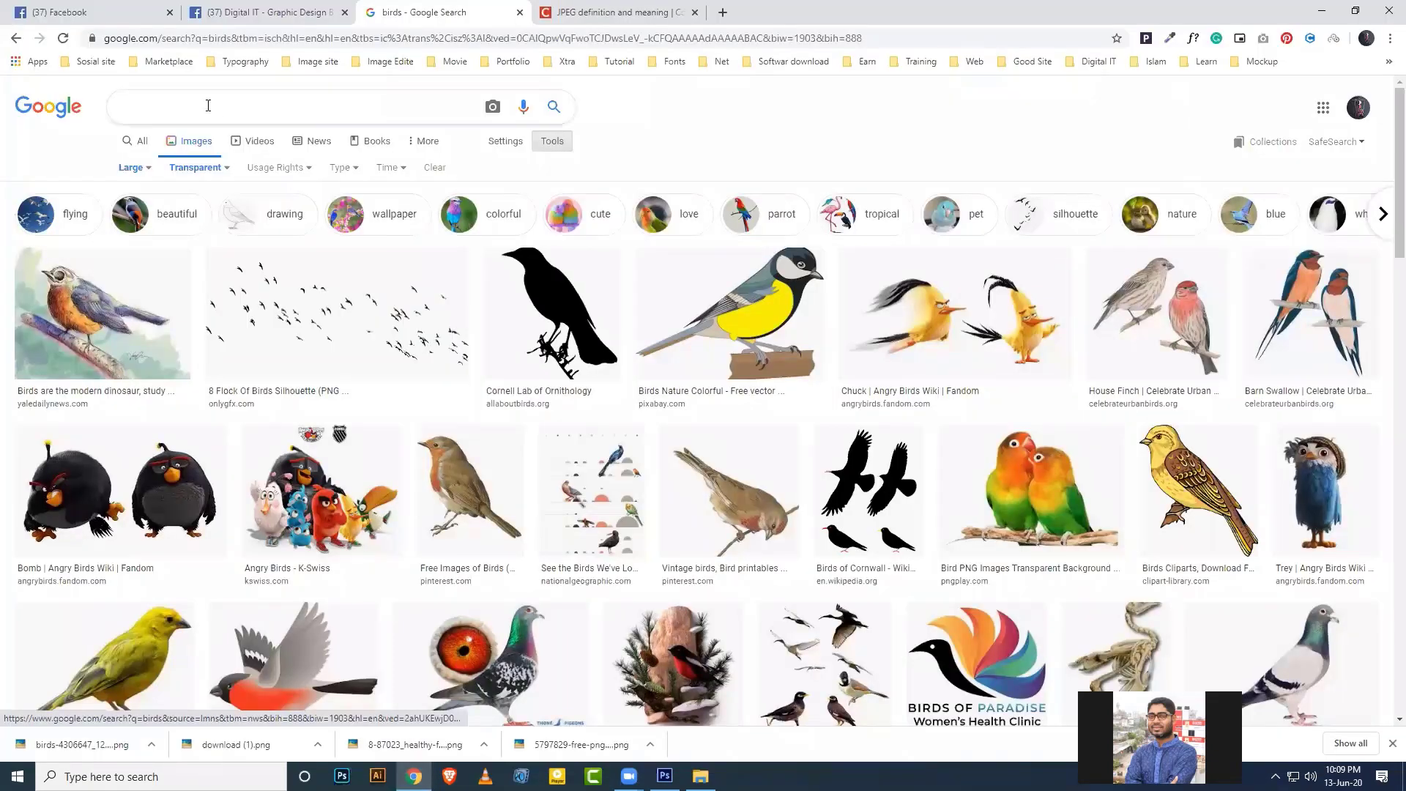
Search Google Images for 'business card design'.
{"action": "left_click", "coordinate": [208, 106]}
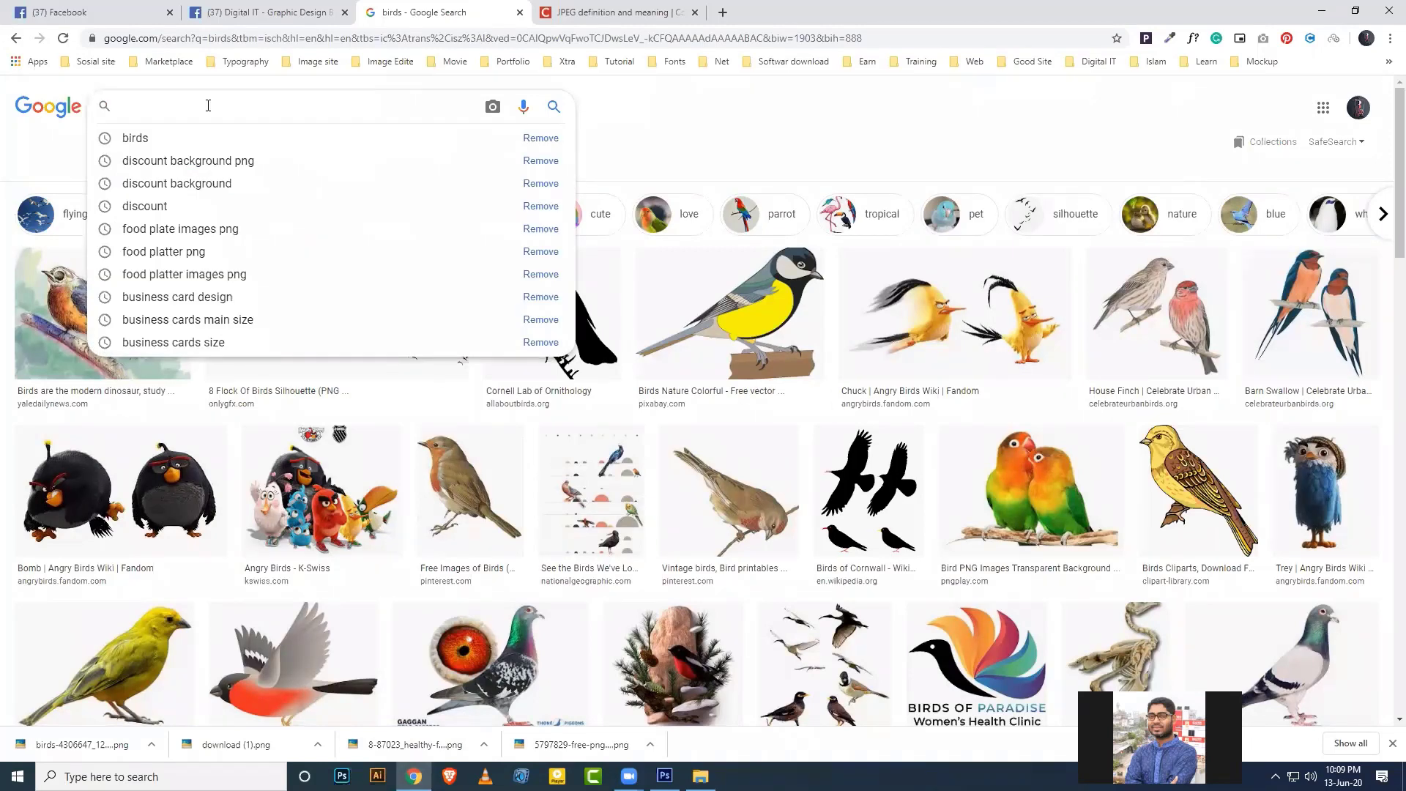
{"action": "type", "text": "busines"}
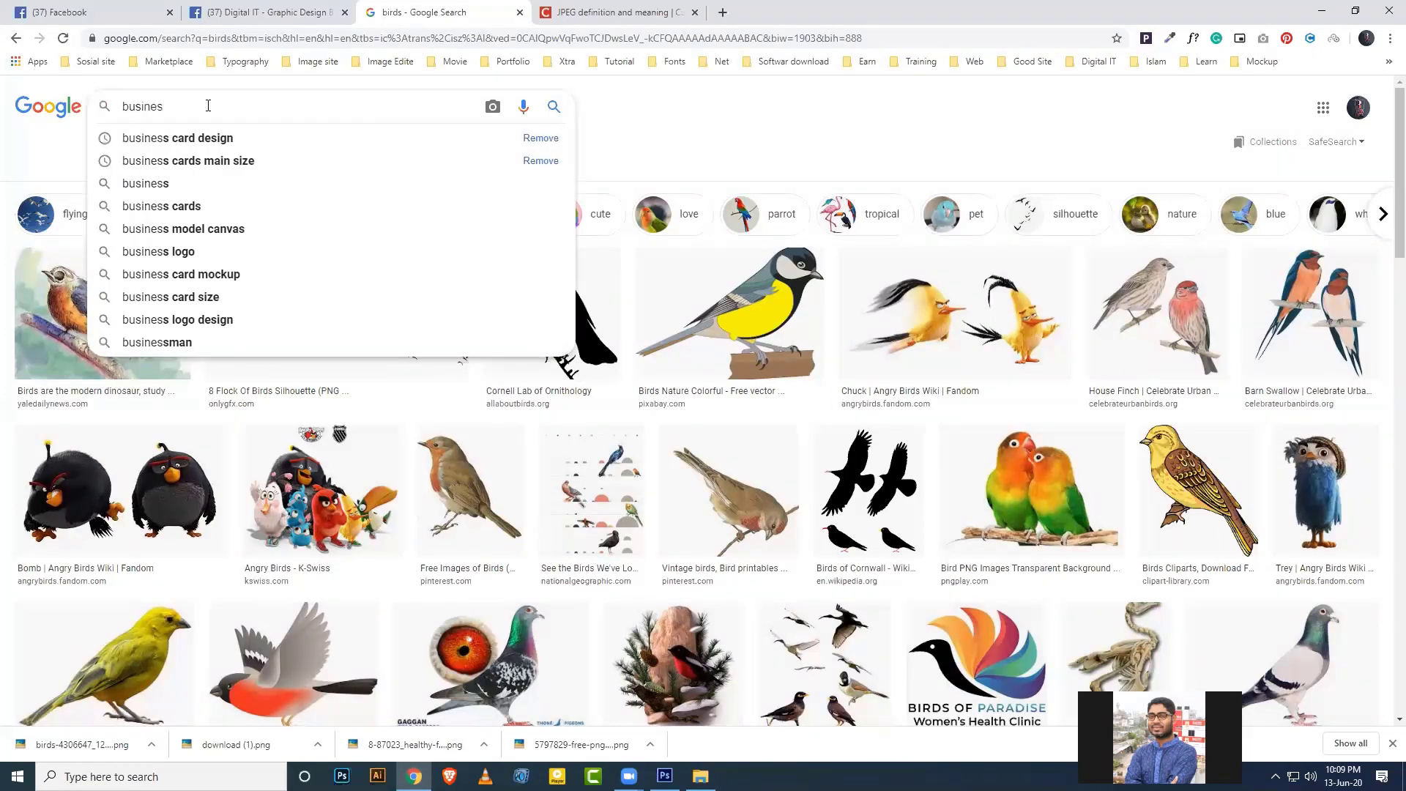
{"action": "key", "text": "Return"}
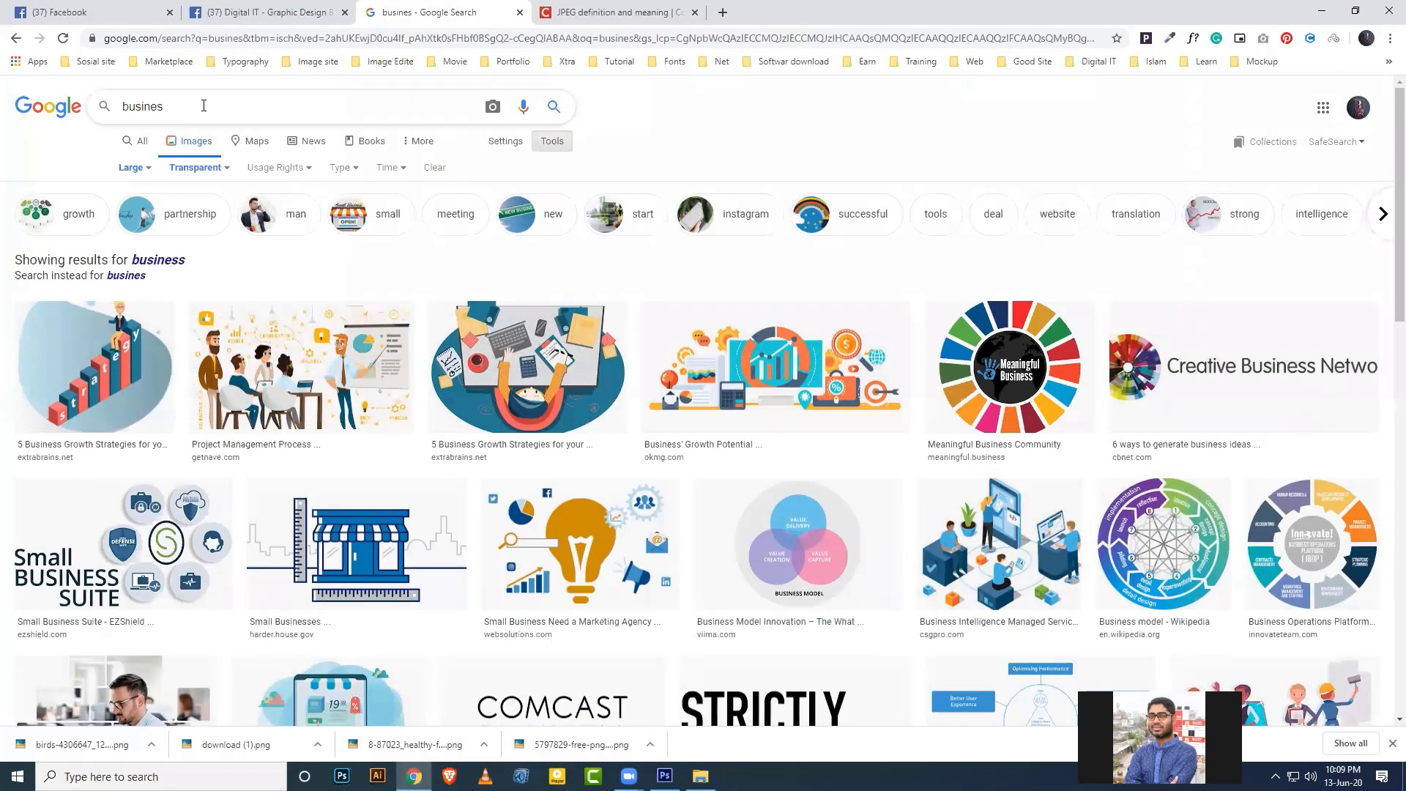
{"action": "type", "text": "s car"}
{"action": "left_click", "coordinate": [212, 139]}
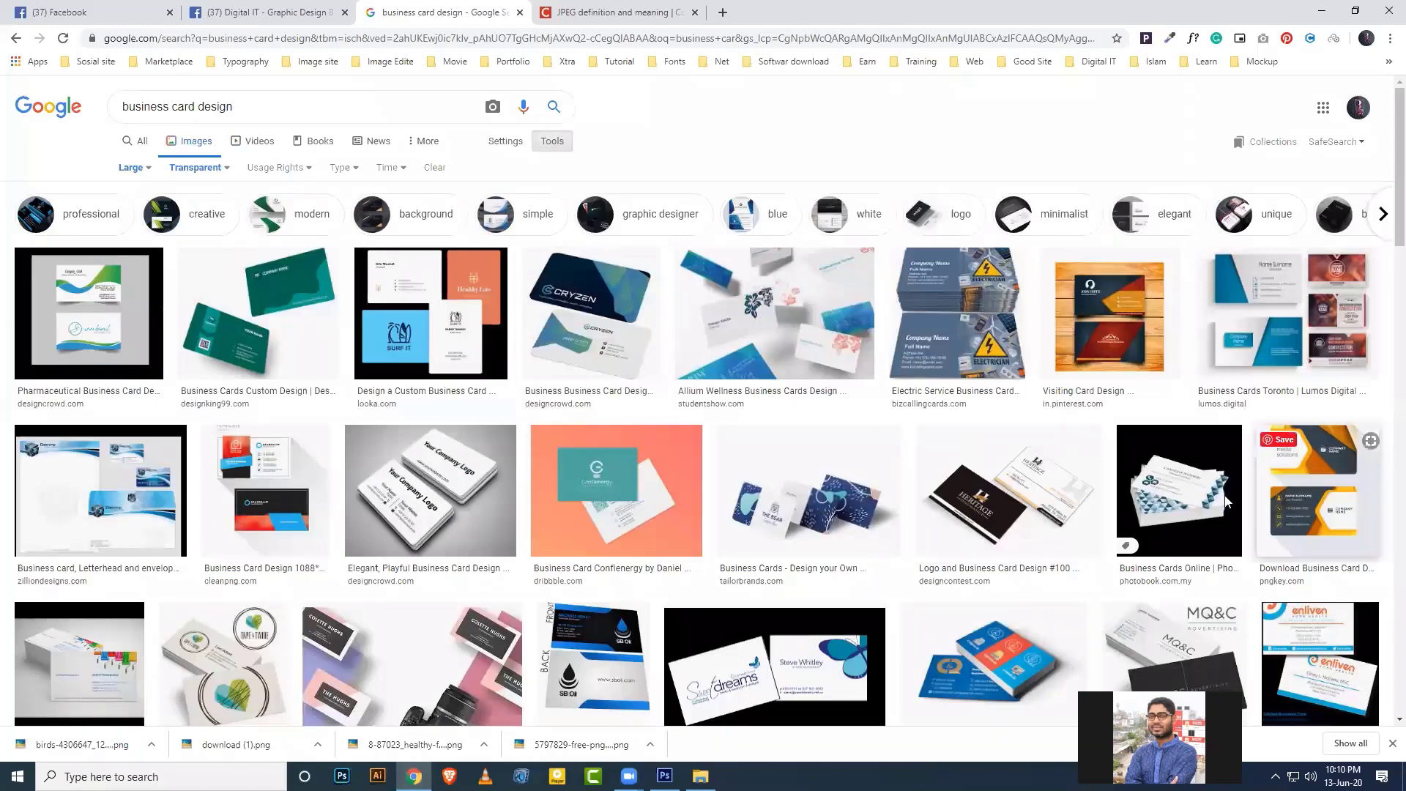
Preview the pharmaceutical and Heritage Insurance card designs, closing each preview afterwards.
{"action": "left_click", "coordinate": [88, 315]}
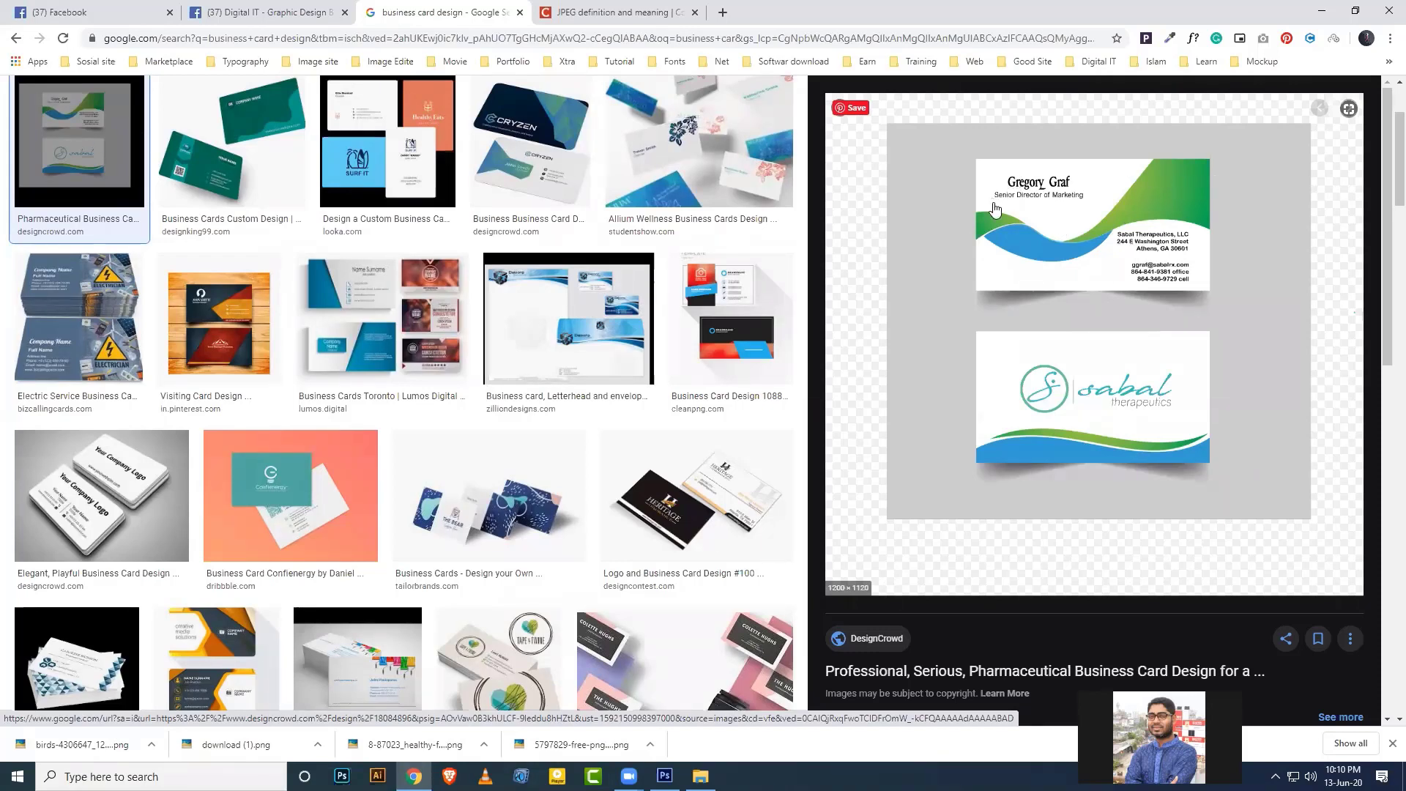
{"action": "left_click", "coordinate": [839, 108]}
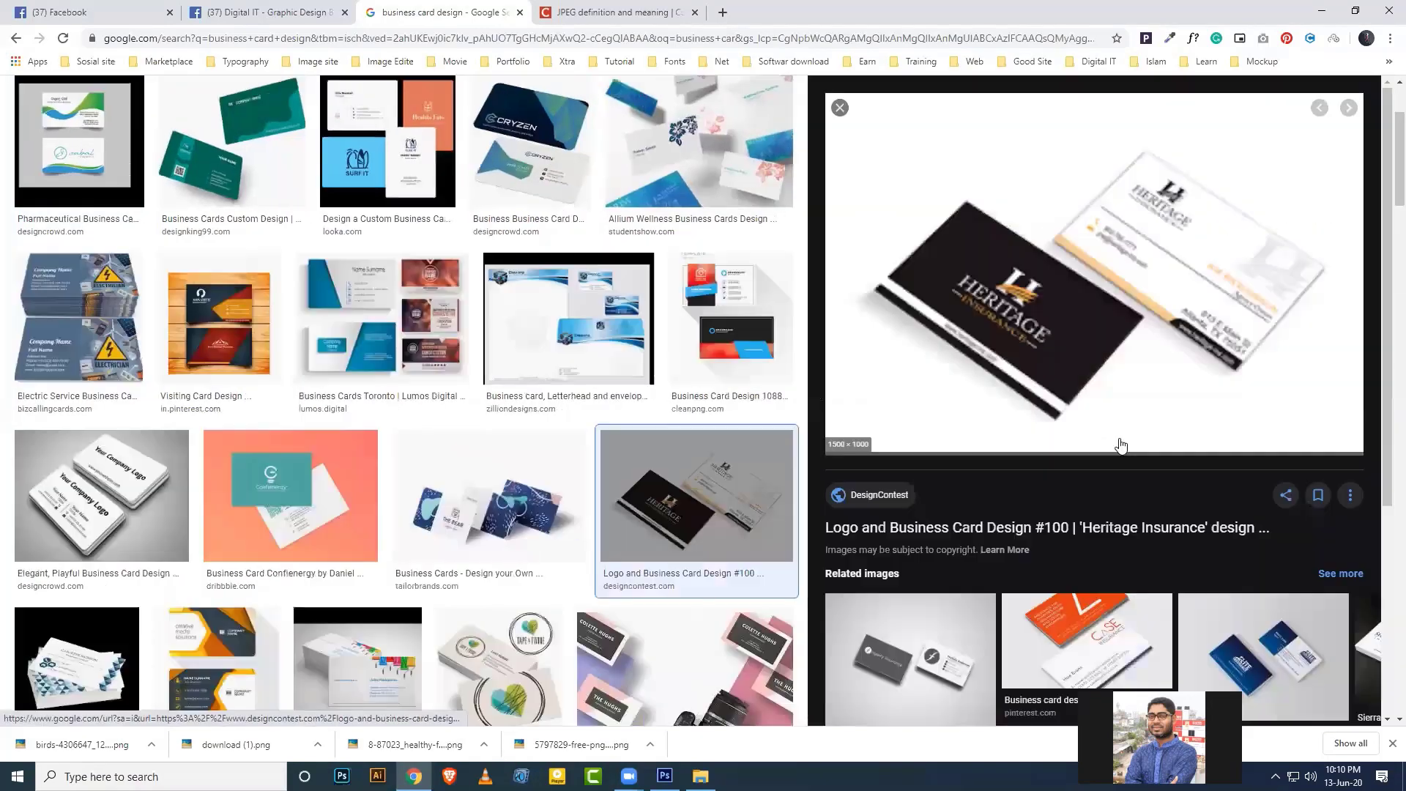
{"action": "left_click", "coordinate": [1007, 344]}
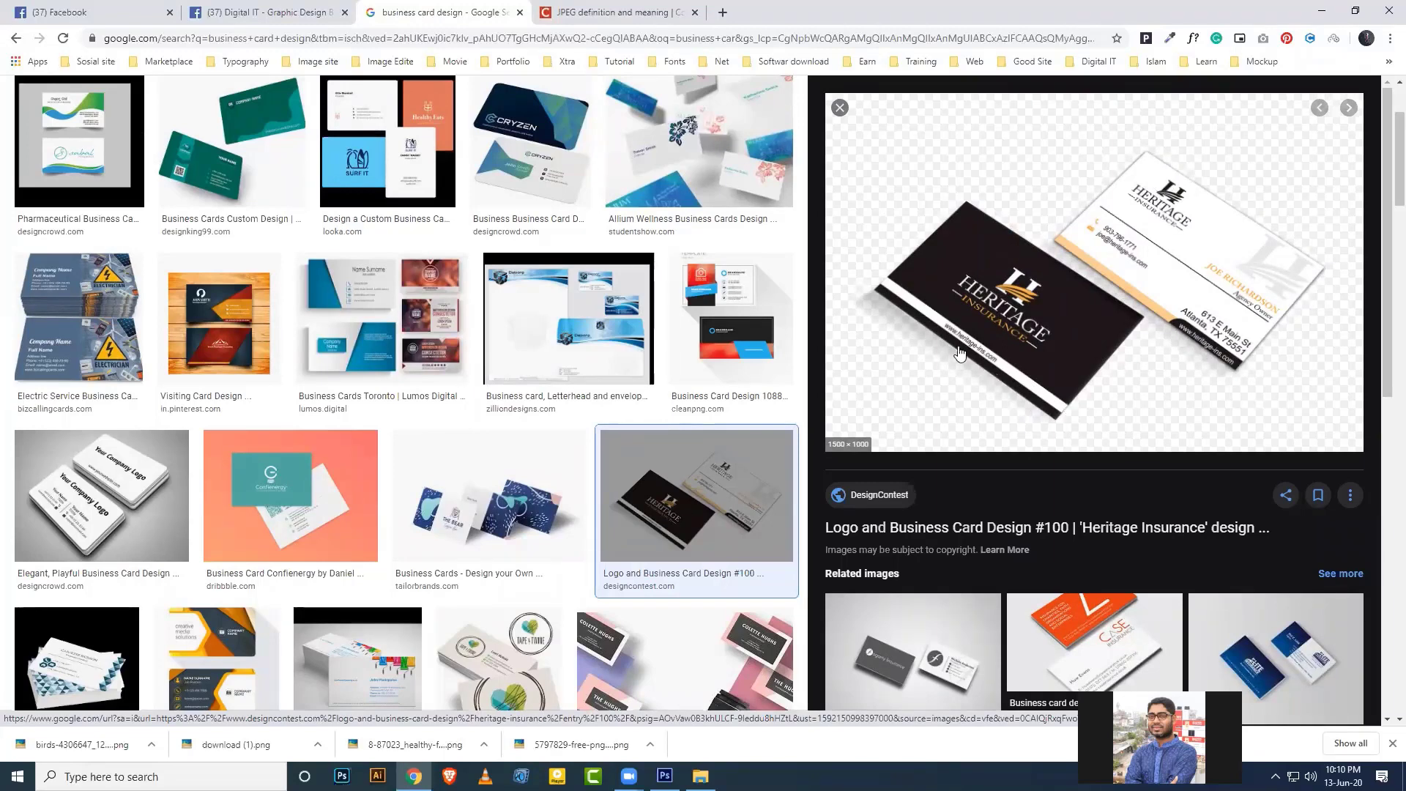
{"action": "left_click", "coordinate": [839, 110]}
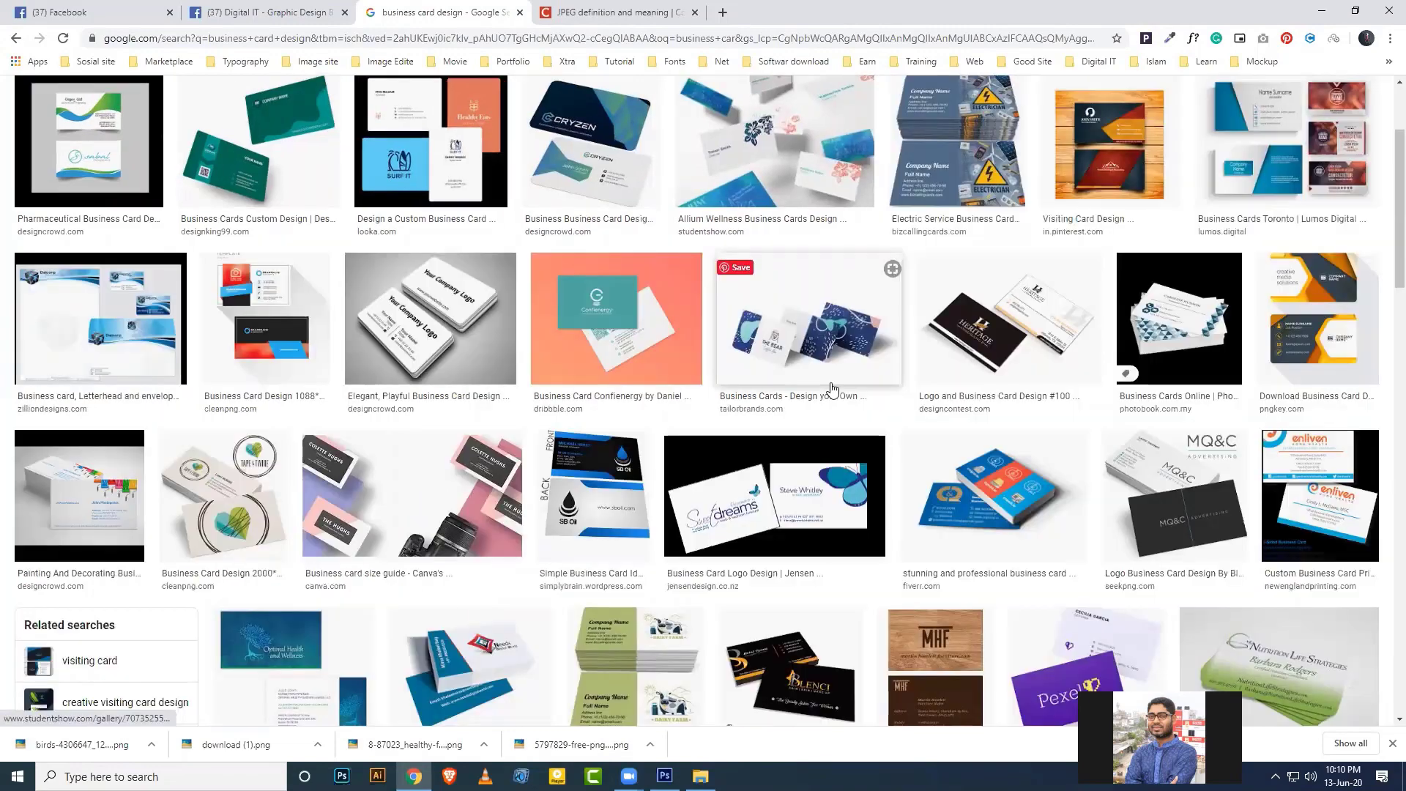
Minimize Chrome and open the blue-white business card JPG from the Card folder.
{"action": "left_click", "coordinate": [1319, 13]}
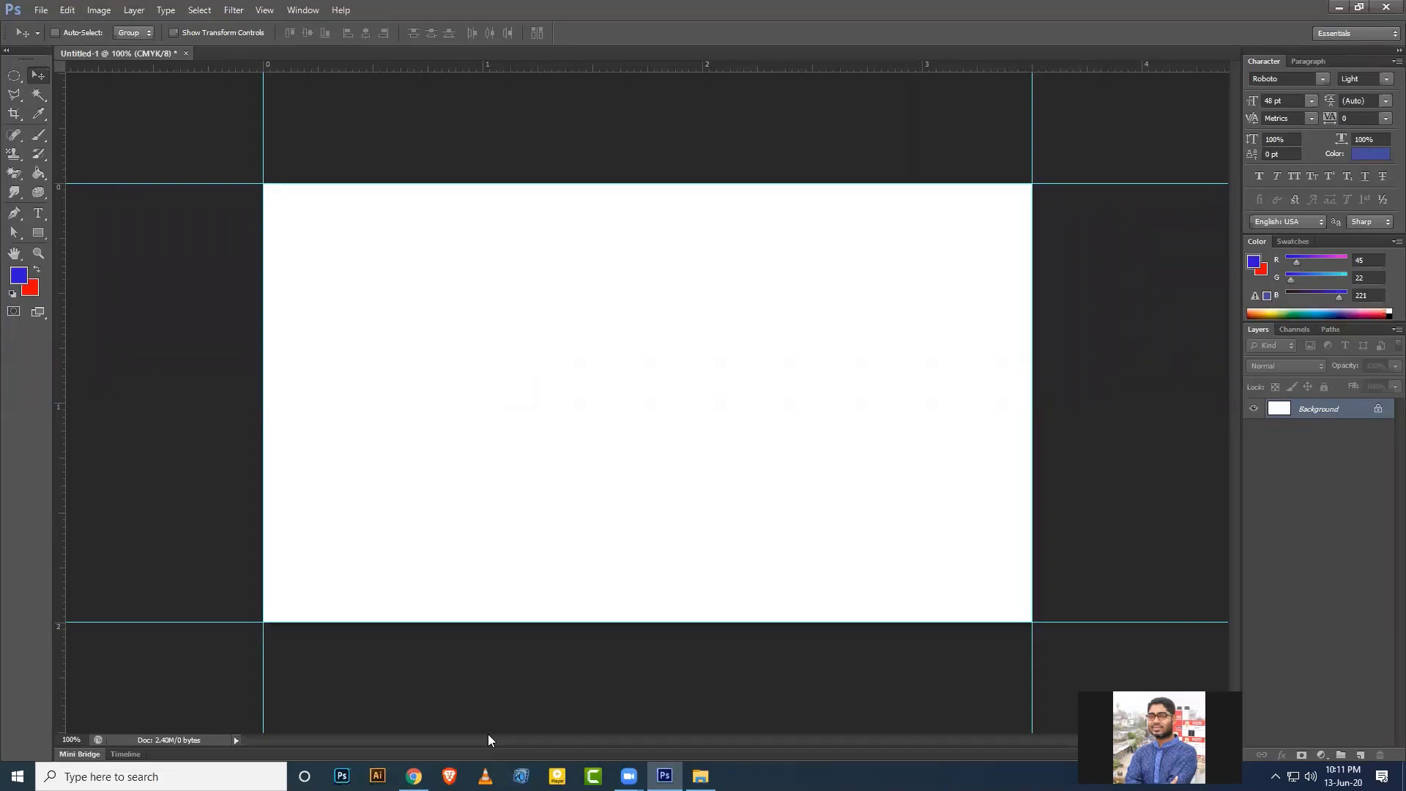
{"action": "key", "text": "alt+Tab"}
{"action": "double_click", "coordinate": [261, 134]}
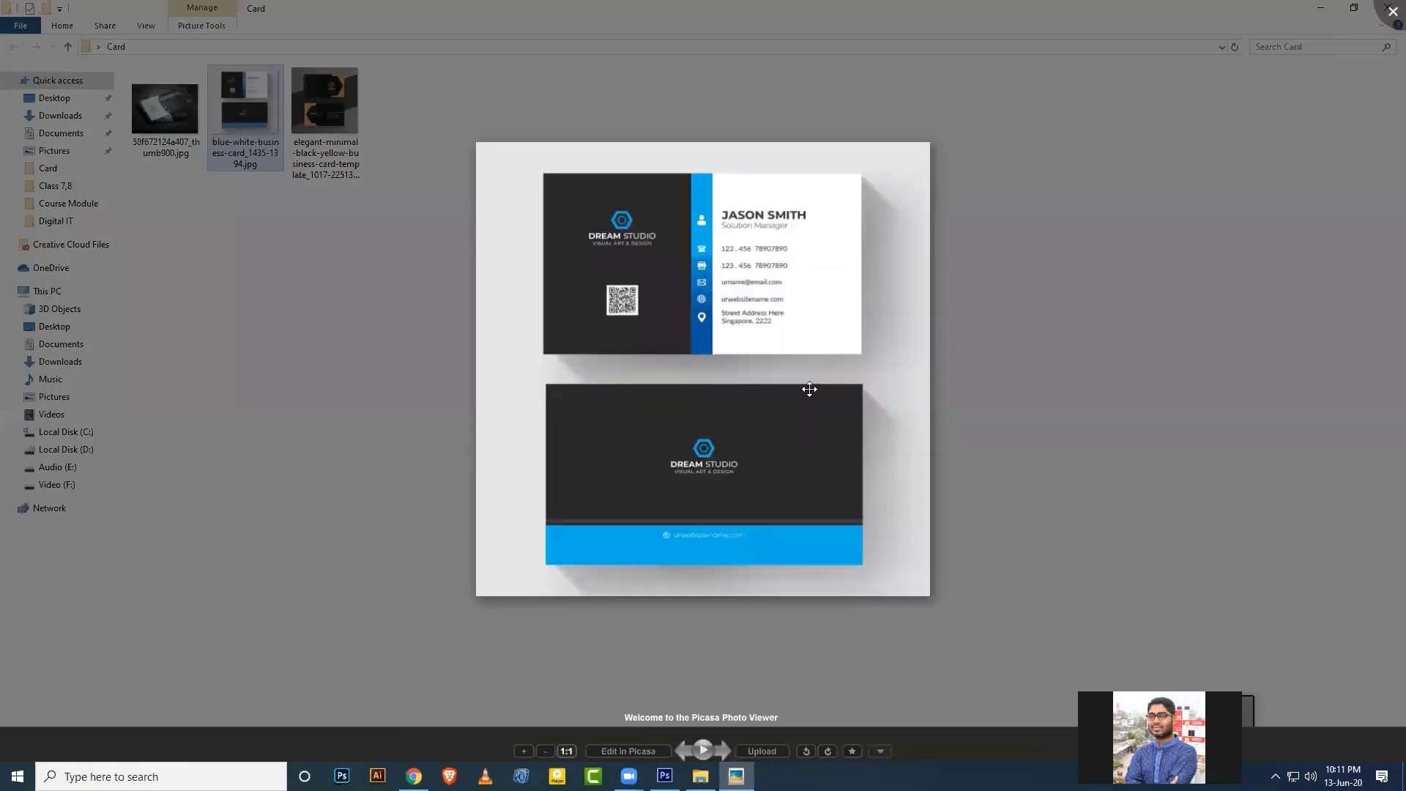
Zoom into the reference card in Picasa, then close the viewer and return to Photoshop.
{"action": "scroll", "coordinate": [821, 386], "scroll_direction": "up", "scroll_amount": 2}
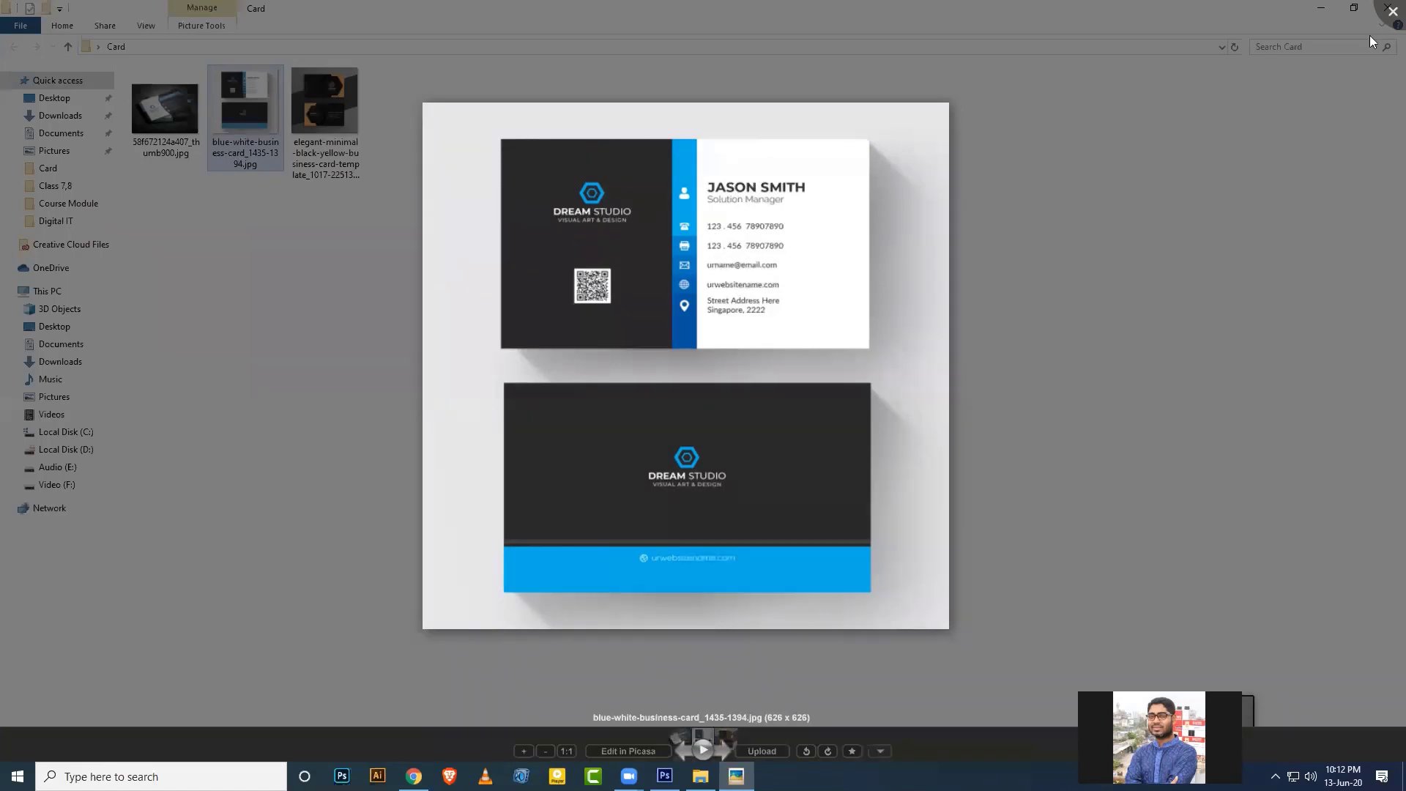
{"action": "left_click", "coordinate": [1392, 12]}
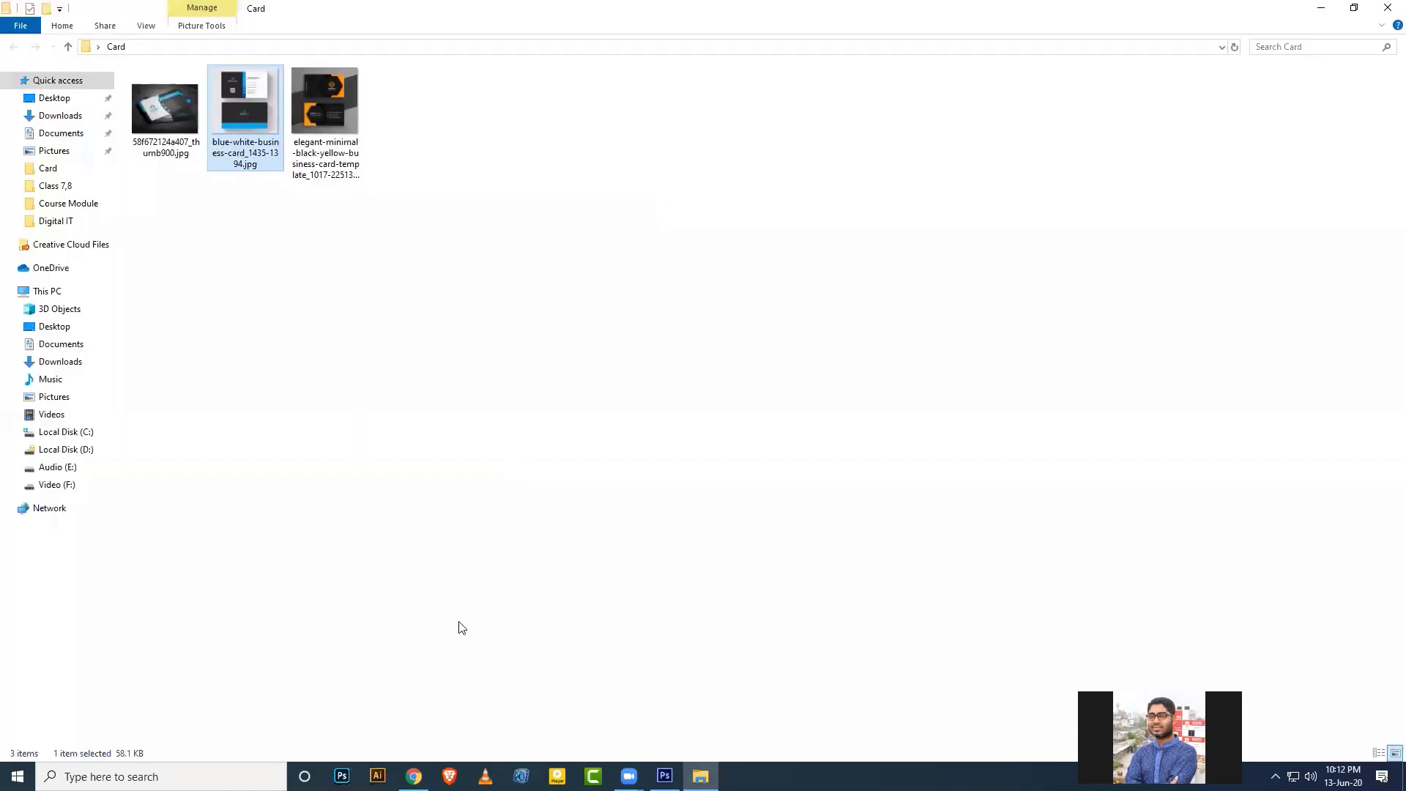
{"action": "left_click", "coordinate": [664, 775]}
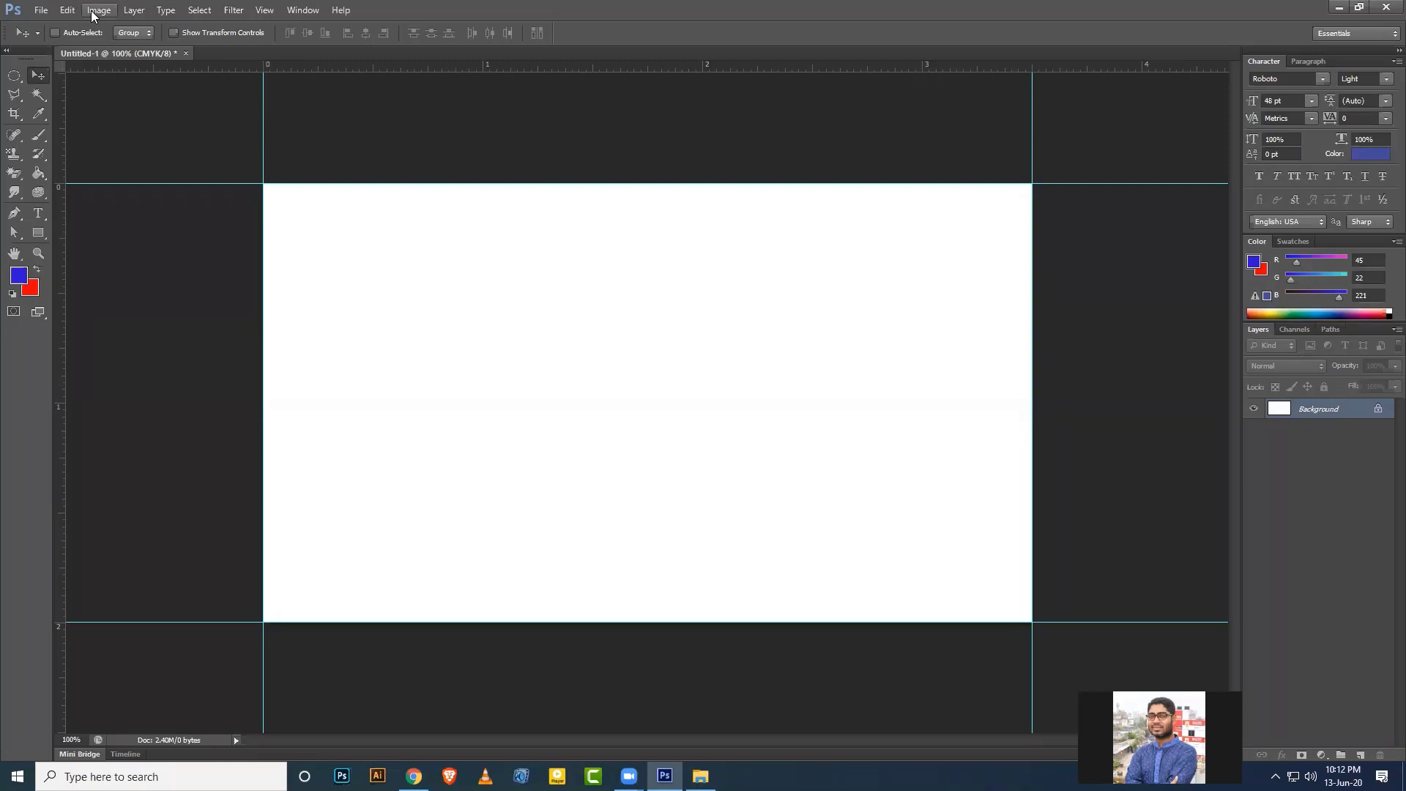
Resize the canvas to 3.75 by 2.25 inches in absolute Canvas Size.
{"action": "left_click", "coordinate": [94, 10]}
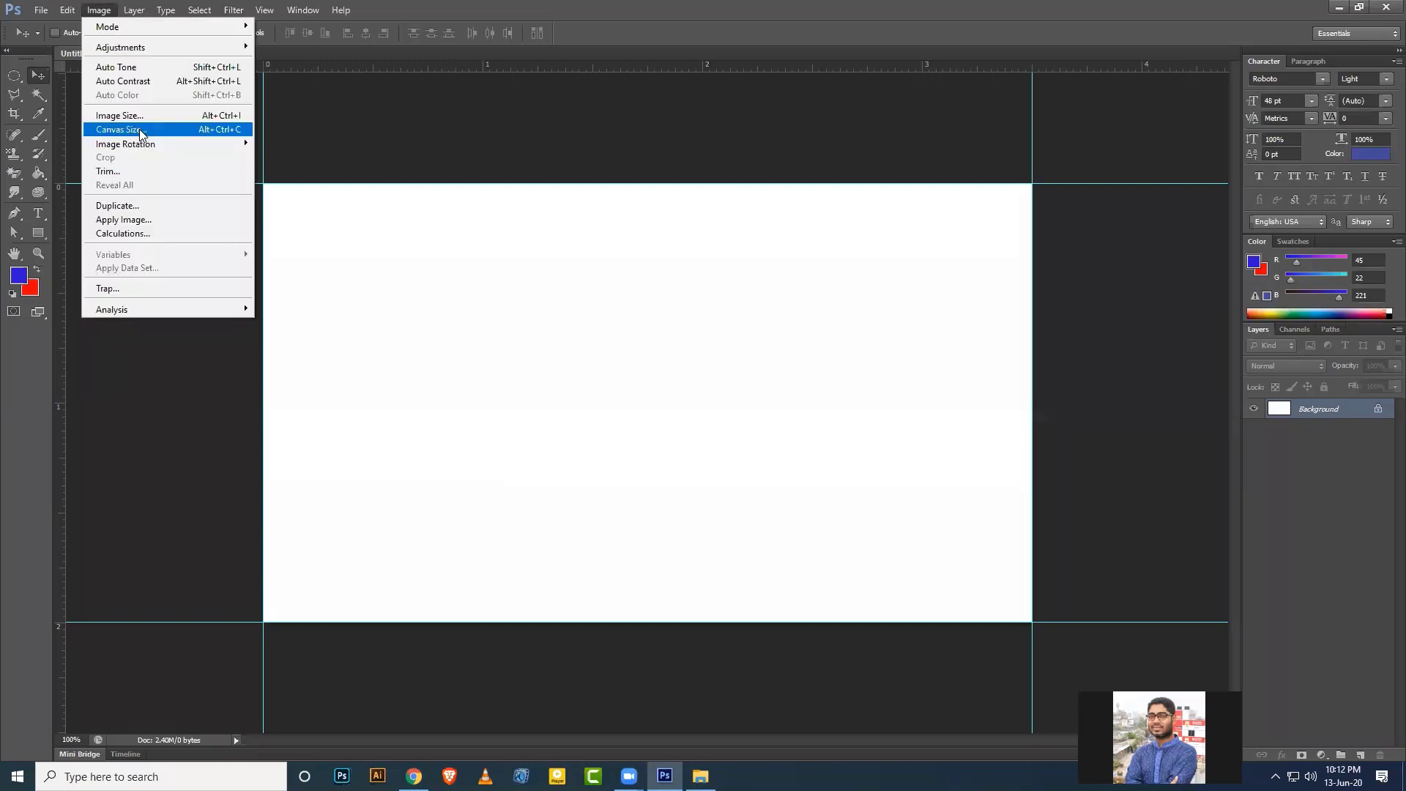
{"action": "left_click", "coordinate": [140, 130]}
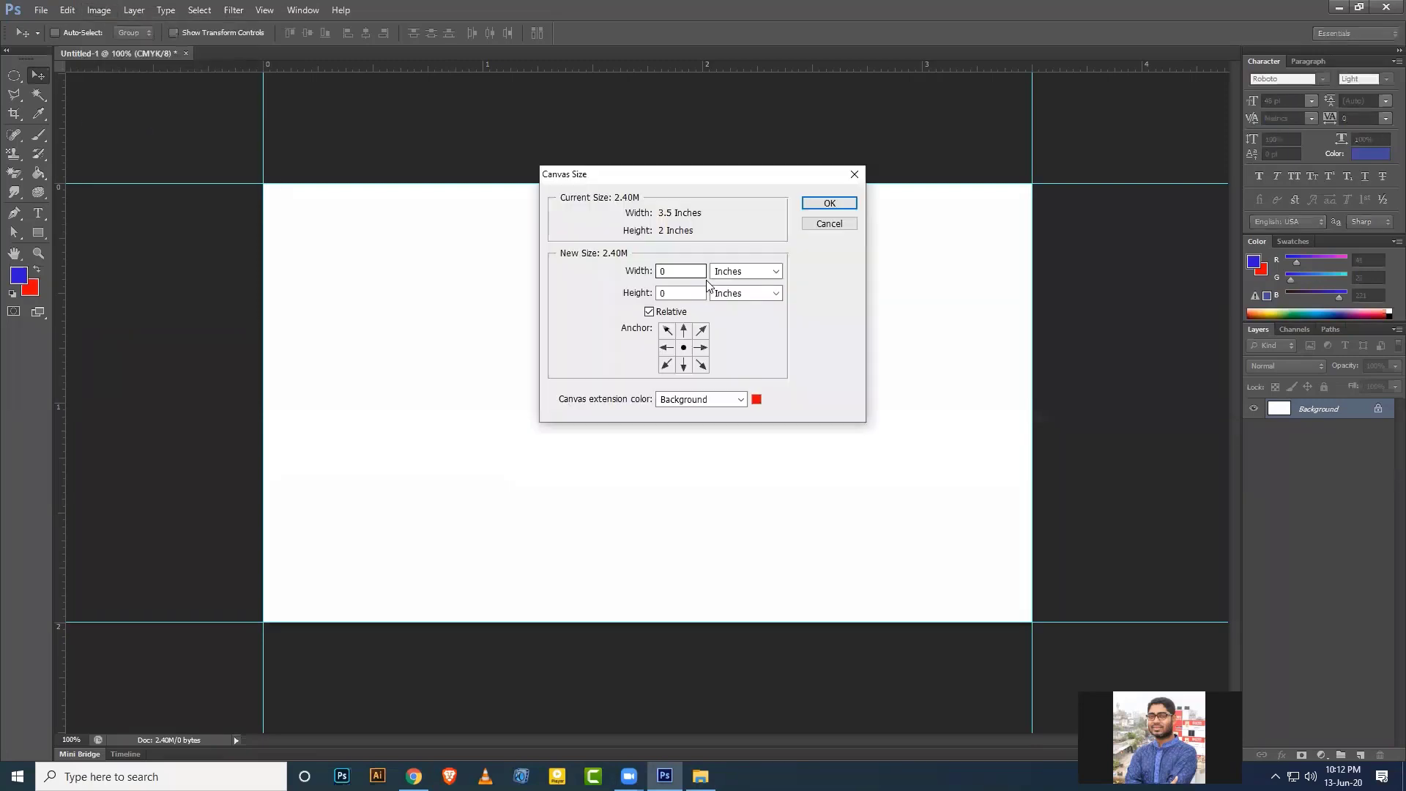
{"action": "left_click", "coordinate": [675, 311]}
{"action": "left_click", "coordinate": [675, 311]}
{"action": "left_click", "coordinate": [686, 292]}
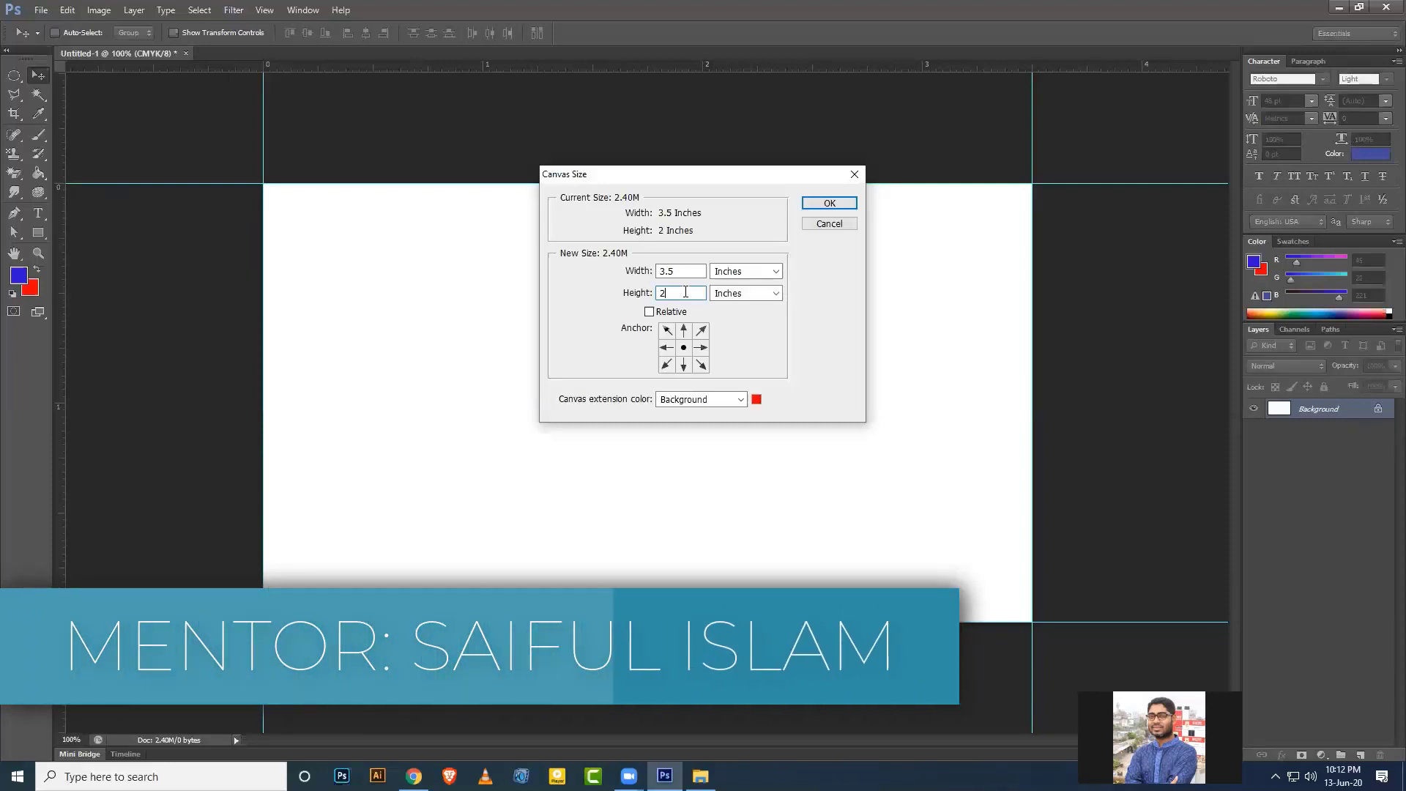
{"action": "left_click", "coordinate": [683, 271]}
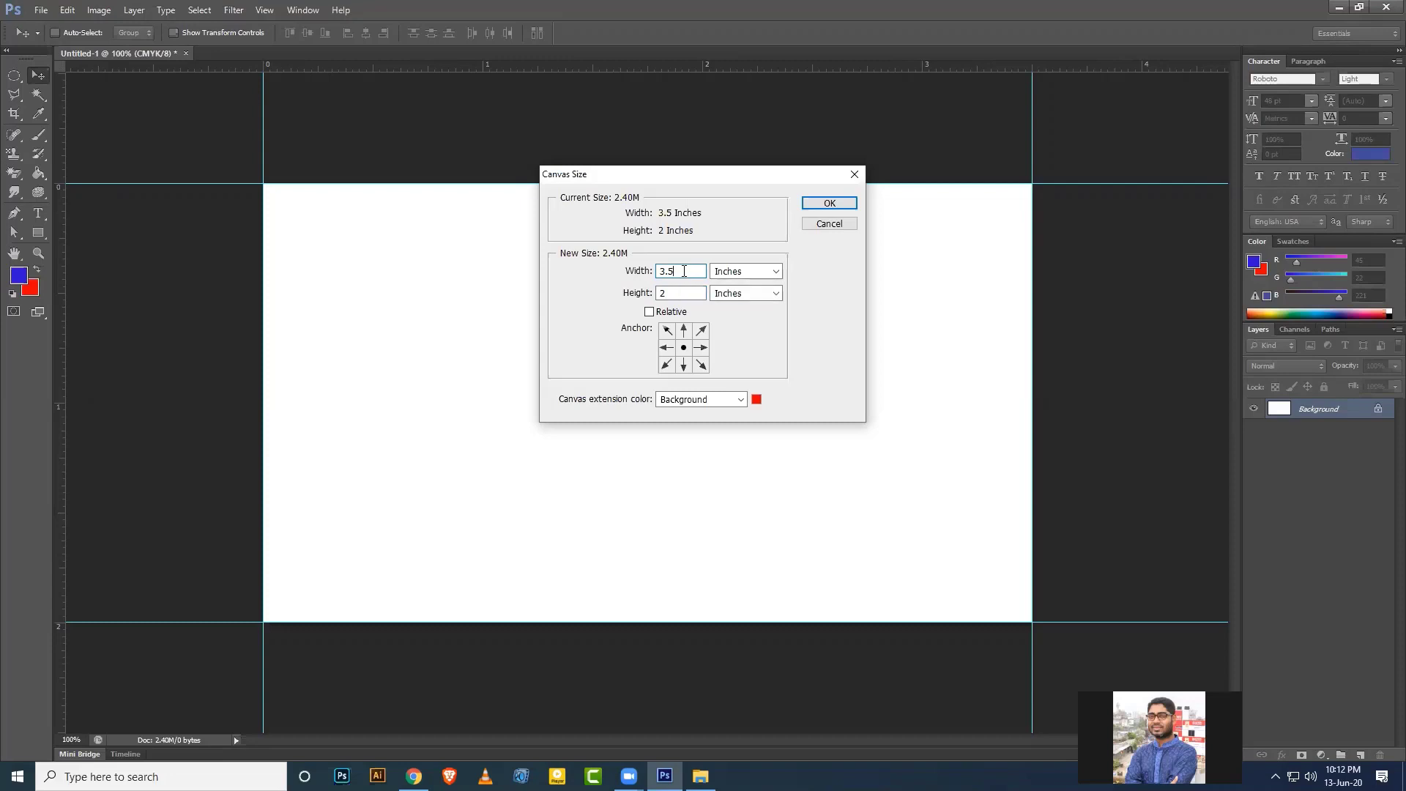
{"action": "key", "text": "BackSpace"}
{"action": "type", "text": "75"}
{"action": "left_click", "coordinate": [673, 292]}
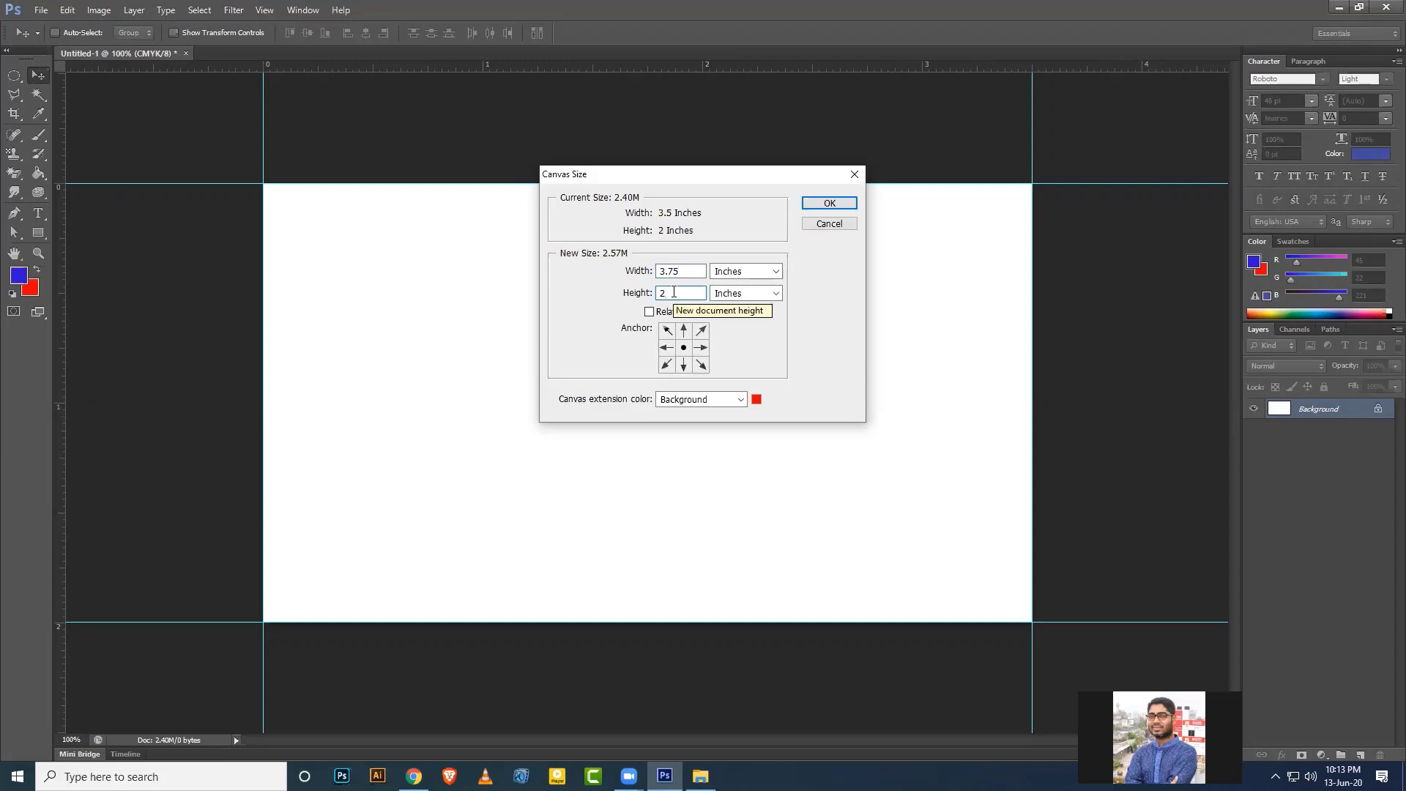
{"action": "type", "text": ".25"}
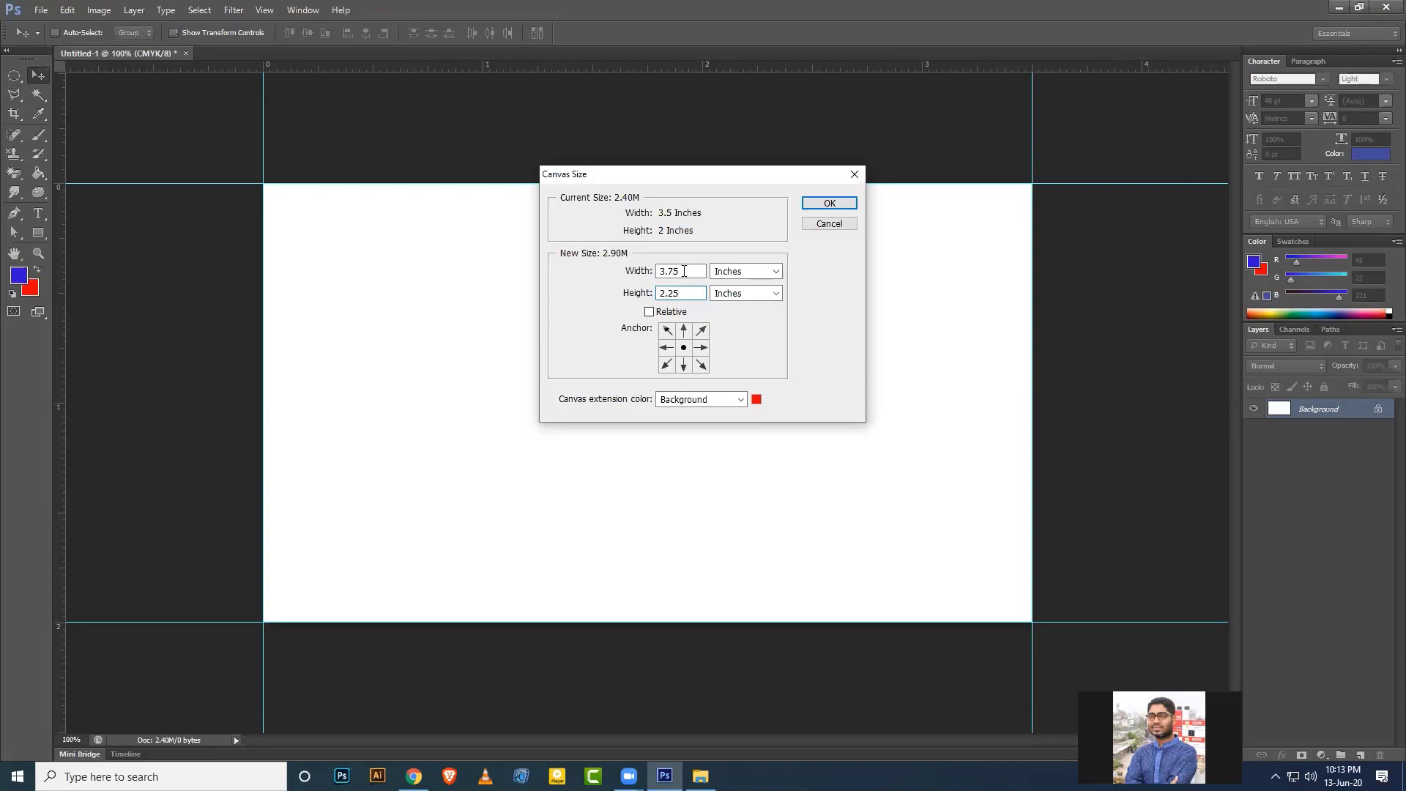
{"action": "mouse_move", "coordinate": [683, 271]}
{"action": "left_mouse_down"}
{"action": "mouse_move", "coordinate": [668, 271]}
{"action": "mouse_move", "coordinate": [672, 293]}
{"action": "mouse_move", "coordinate": [693, 293]}
{"action": "left_mouse_up"}
{"action": "left_click", "coordinate": [684, 292]}
{"action": "left_click", "coordinate": [828, 203]}
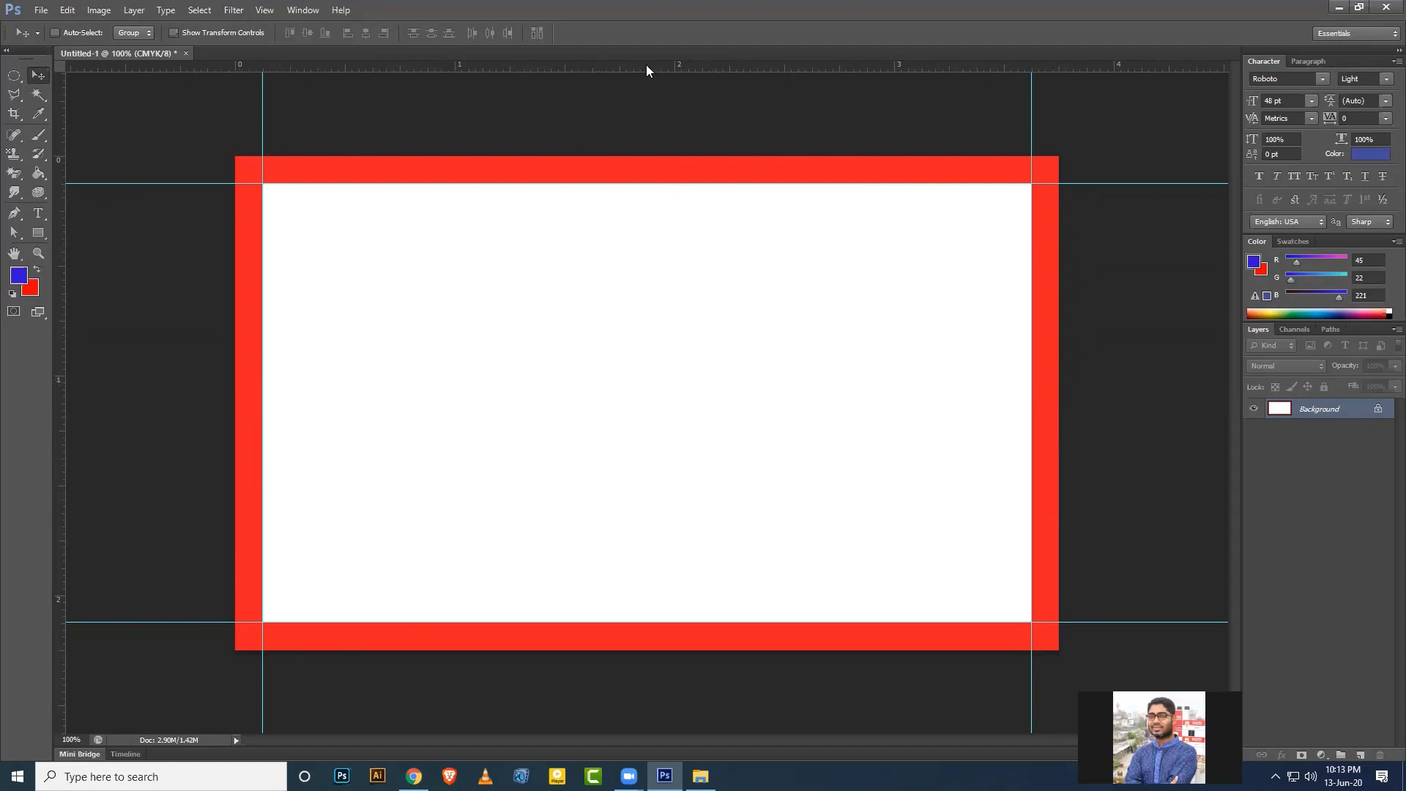
Undo the stray guide and the canvas enlargement.
{"action": "left_click_drag", "start_coordinate": [646, 66], "coordinate": [654, 156]}
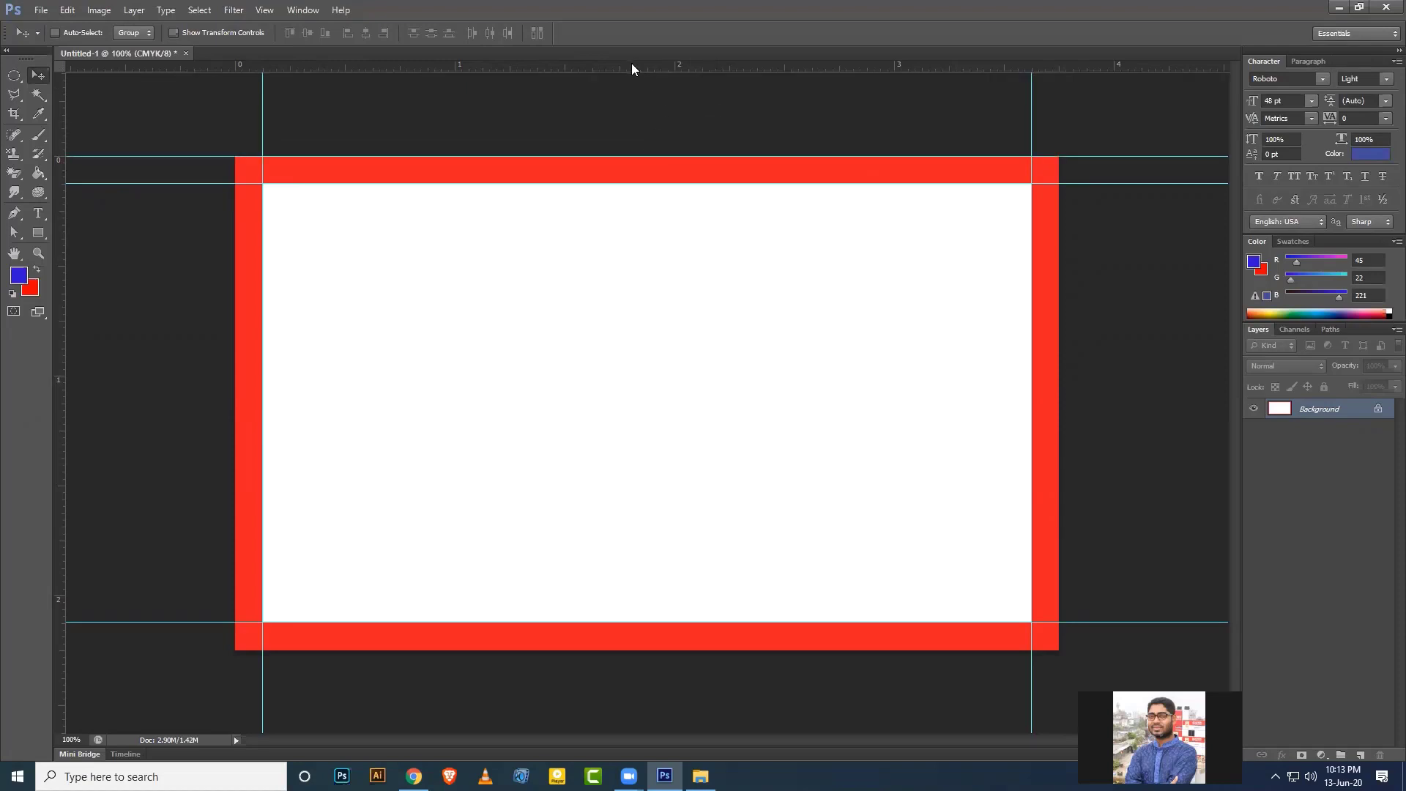
{"action": "key", "text": "ctrl+z"}
{"action": "key", "text": "ctrl+alt+z"}
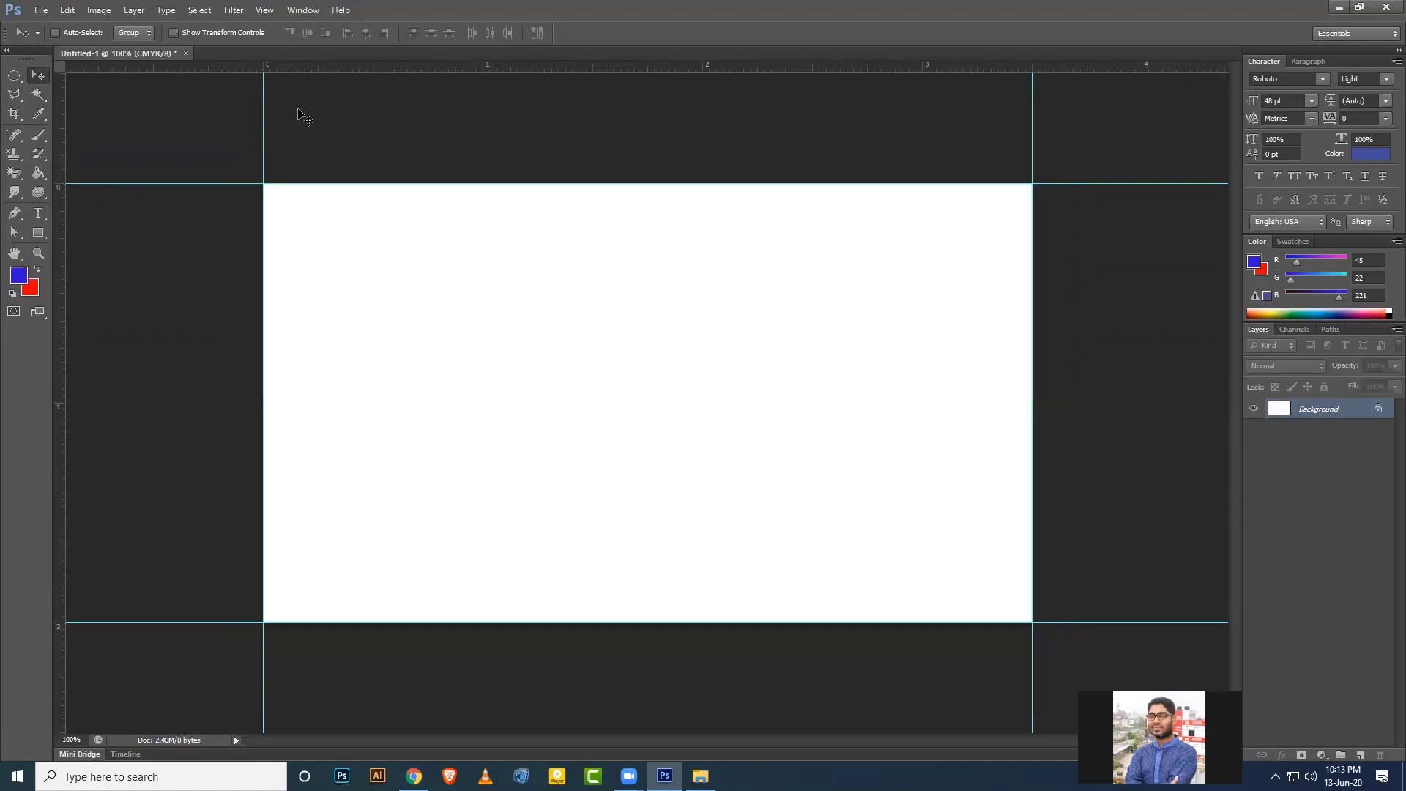
Enlarge the canvas with Relative ticked, adding 0.25 in to width and height.
{"action": "left_click", "coordinate": [99, 9]}
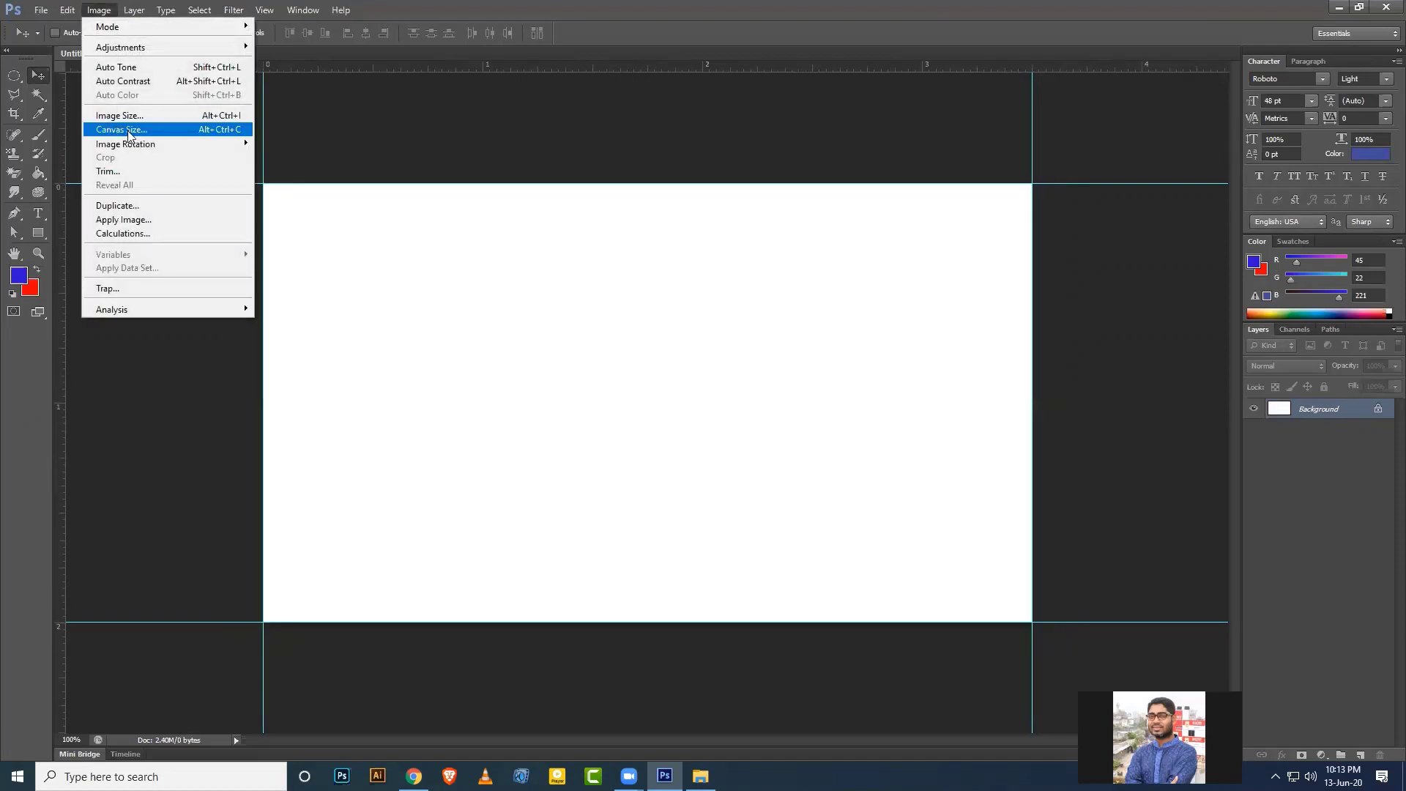
{"action": "left_click", "coordinate": [129, 129]}
{"action": "left_click", "coordinate": [684, 267]}
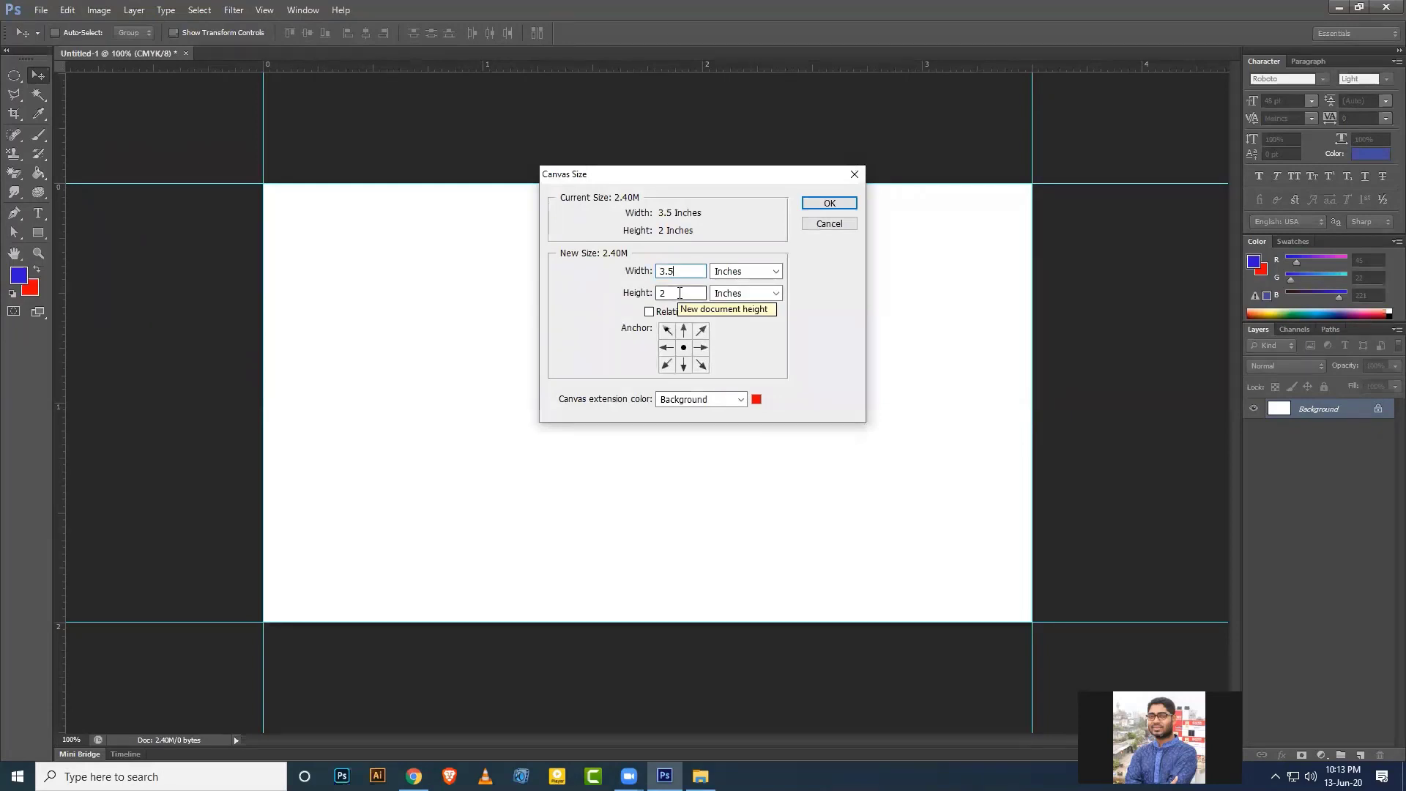
{"action": "left_click", "coordinate": [680, 293]}
{"action": "left_click", "coordinate": [681, 268]}
{"action": "left_click", "coordinate": [649, 314]}
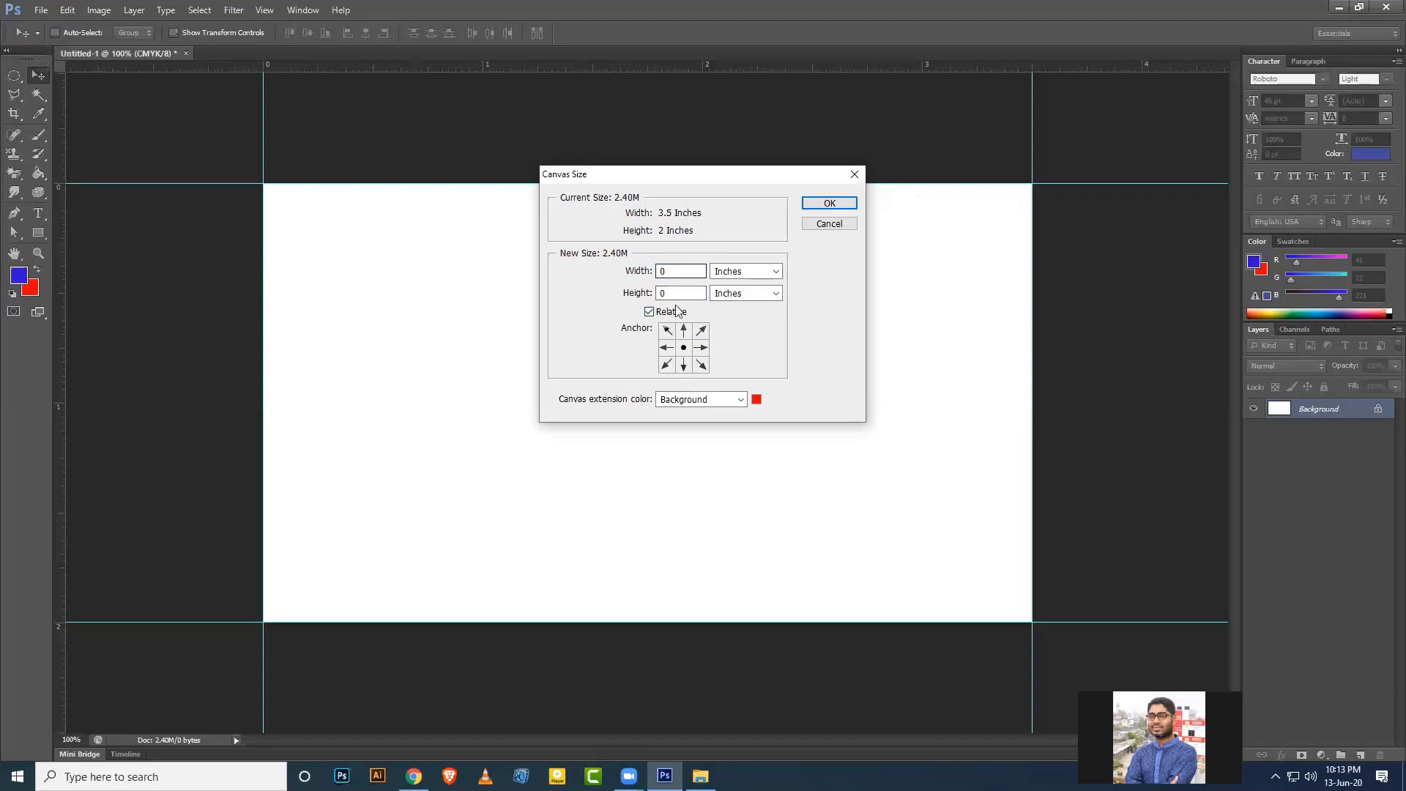
{"action": "left_click", "coordinate": [679, 271]}
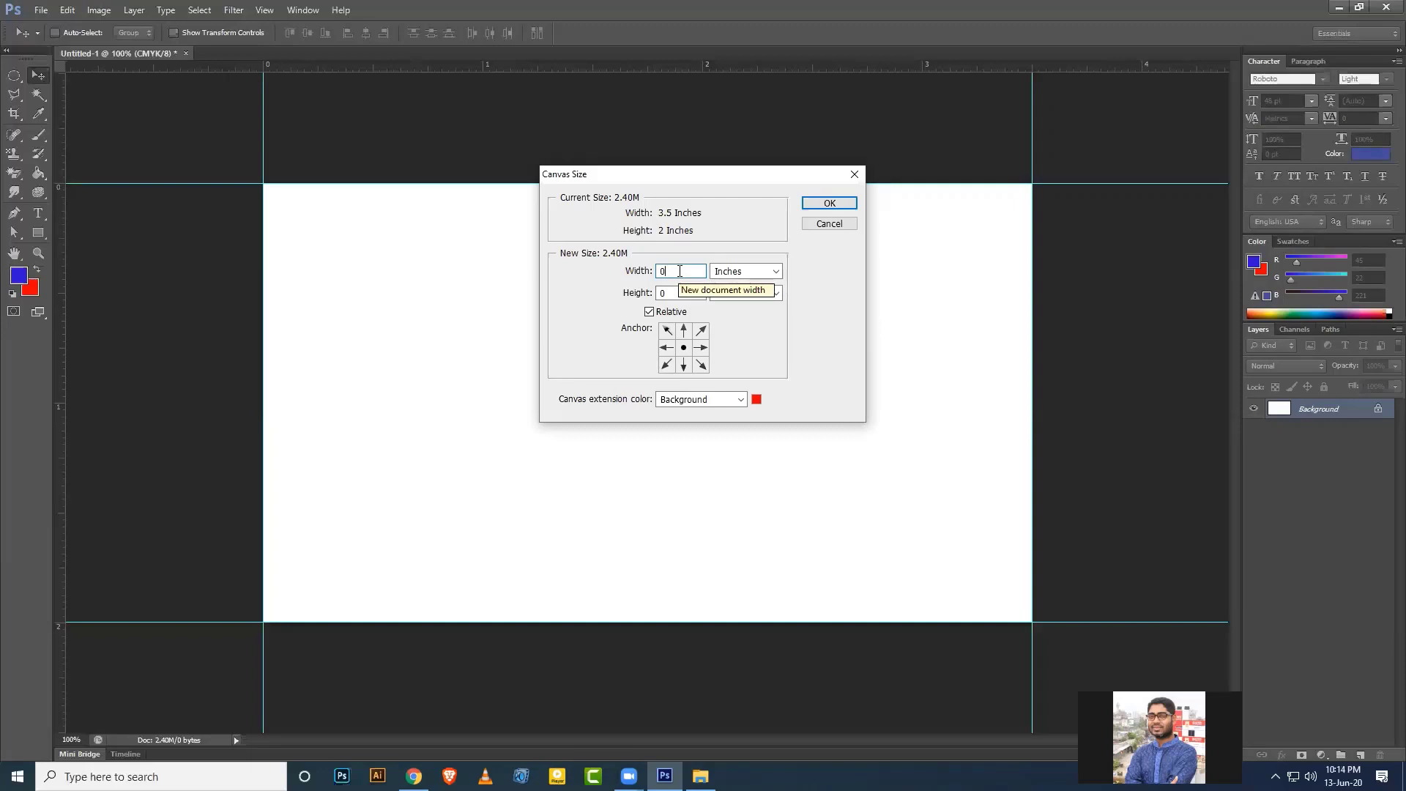
{"action": "type", "text": ".25"}
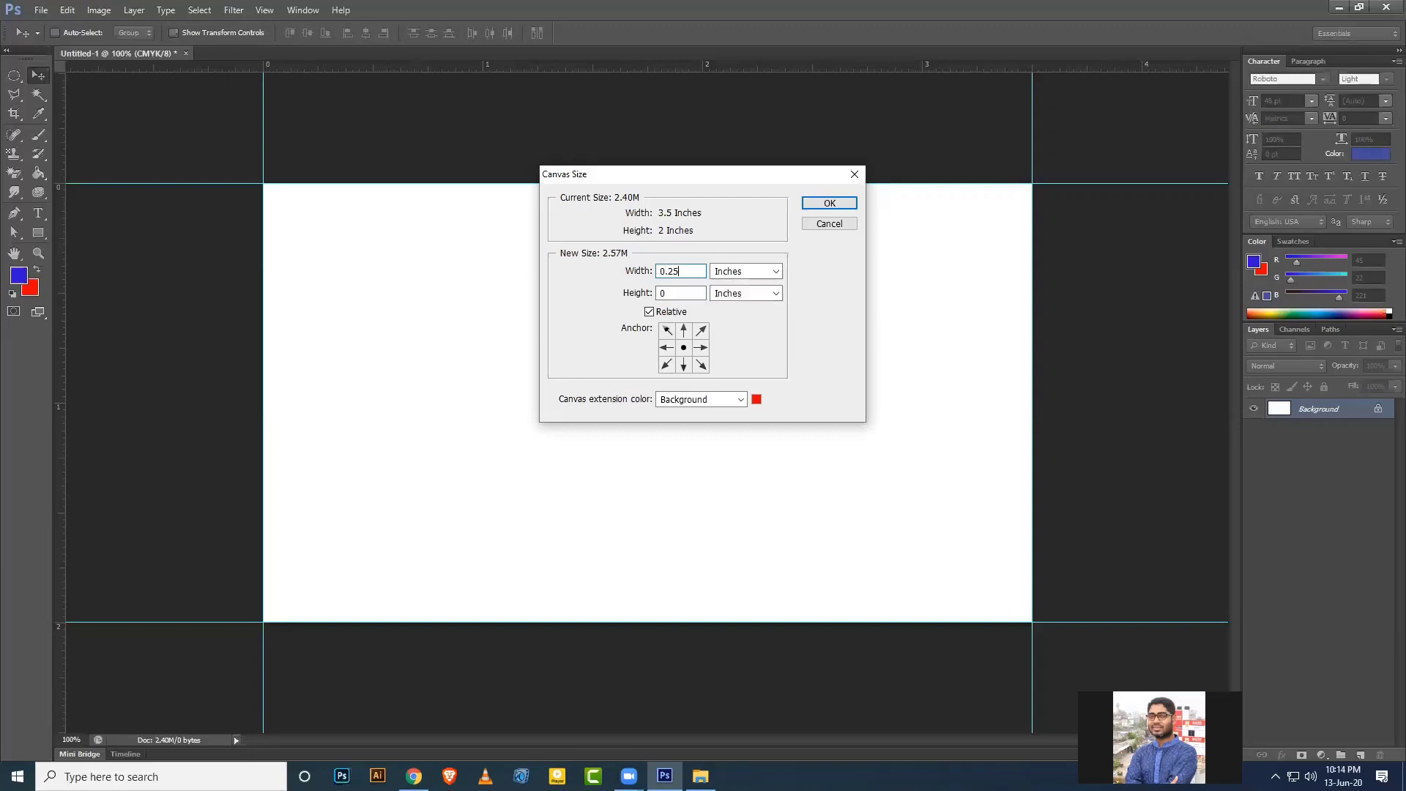
{"action": "left_click", "coordinate": [681, 295]}
{"action": "type", "text": ".25"}
{"action": "left_click", "coordinate": [820, 204]}
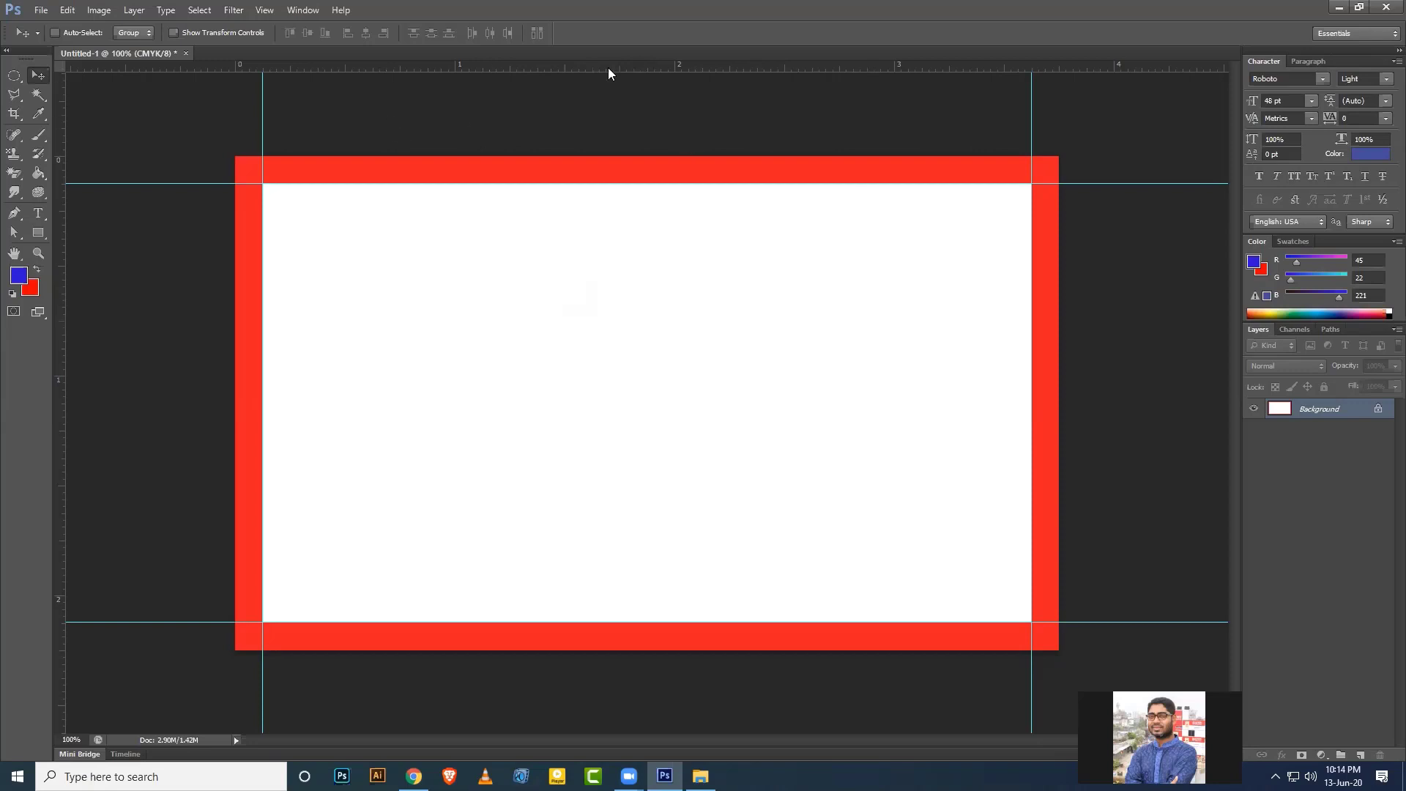
Place guides on the top, bottom, right and left outer edges of the red bleed border.
{"action": "left_click_drag", "start_coordinate": [608, 72], "coordinate": [621, 156]}
{"action": "double_click", "coordinate": [635, 70]}
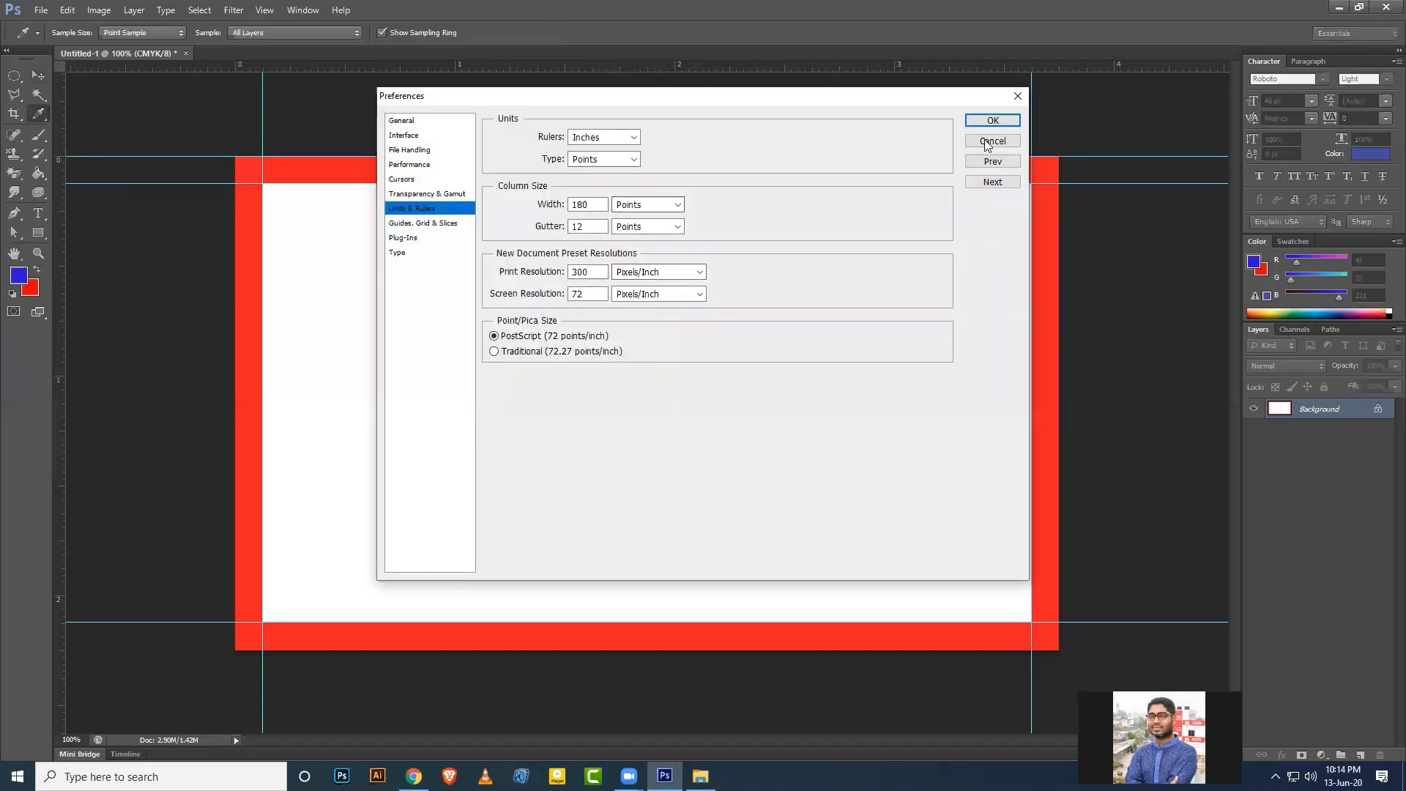
{"action": "key", "text": "Escape"}
{"action": "left_click_drag", "start_coordinate": [637, 70], "coordinate": [701, 651]}
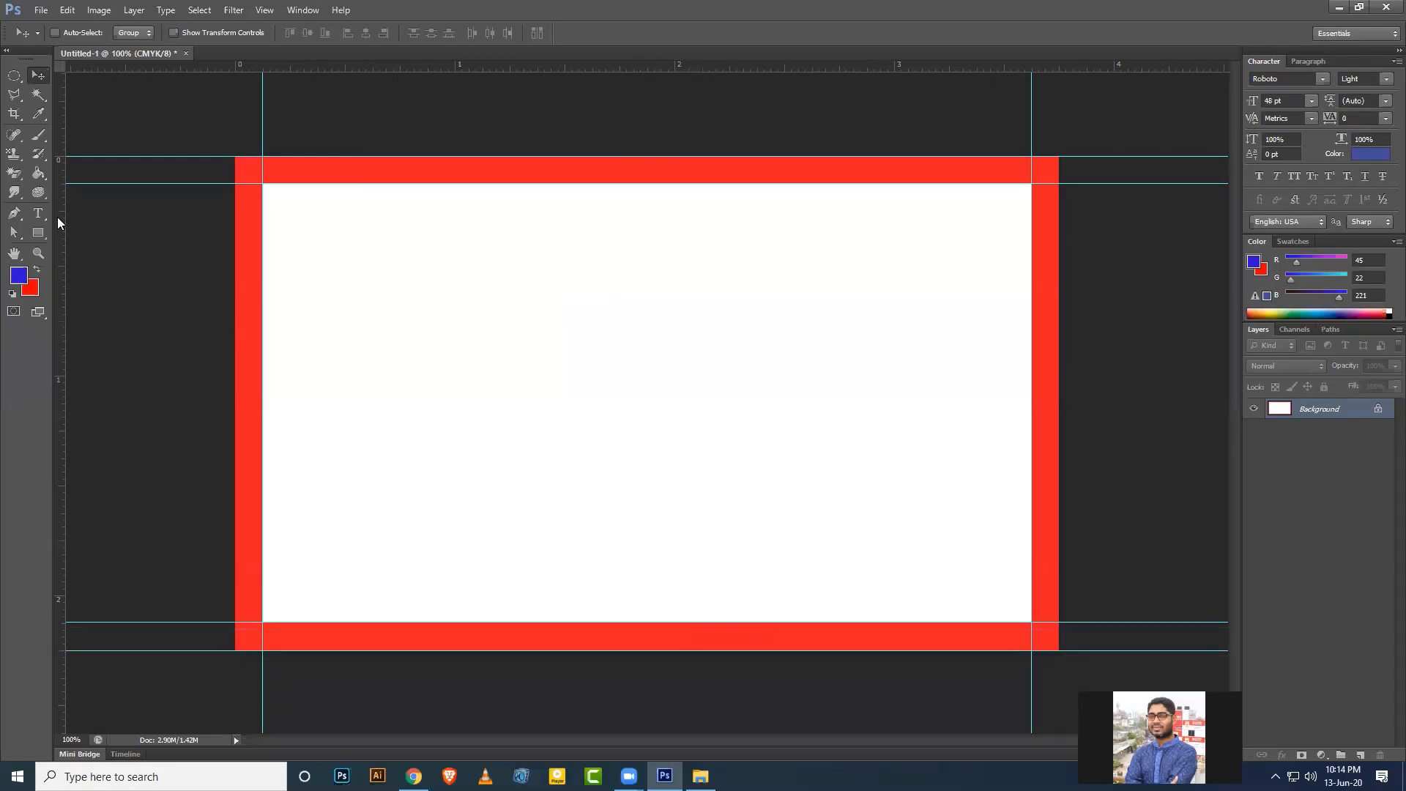
{"action": "left_click_drag", "start_coordinate": [65, 222], "coordinate": [1095, 270]}
{"action": "left_click_drag", "start_coordinate": [63, 217], "coordinate": [235, 198]}
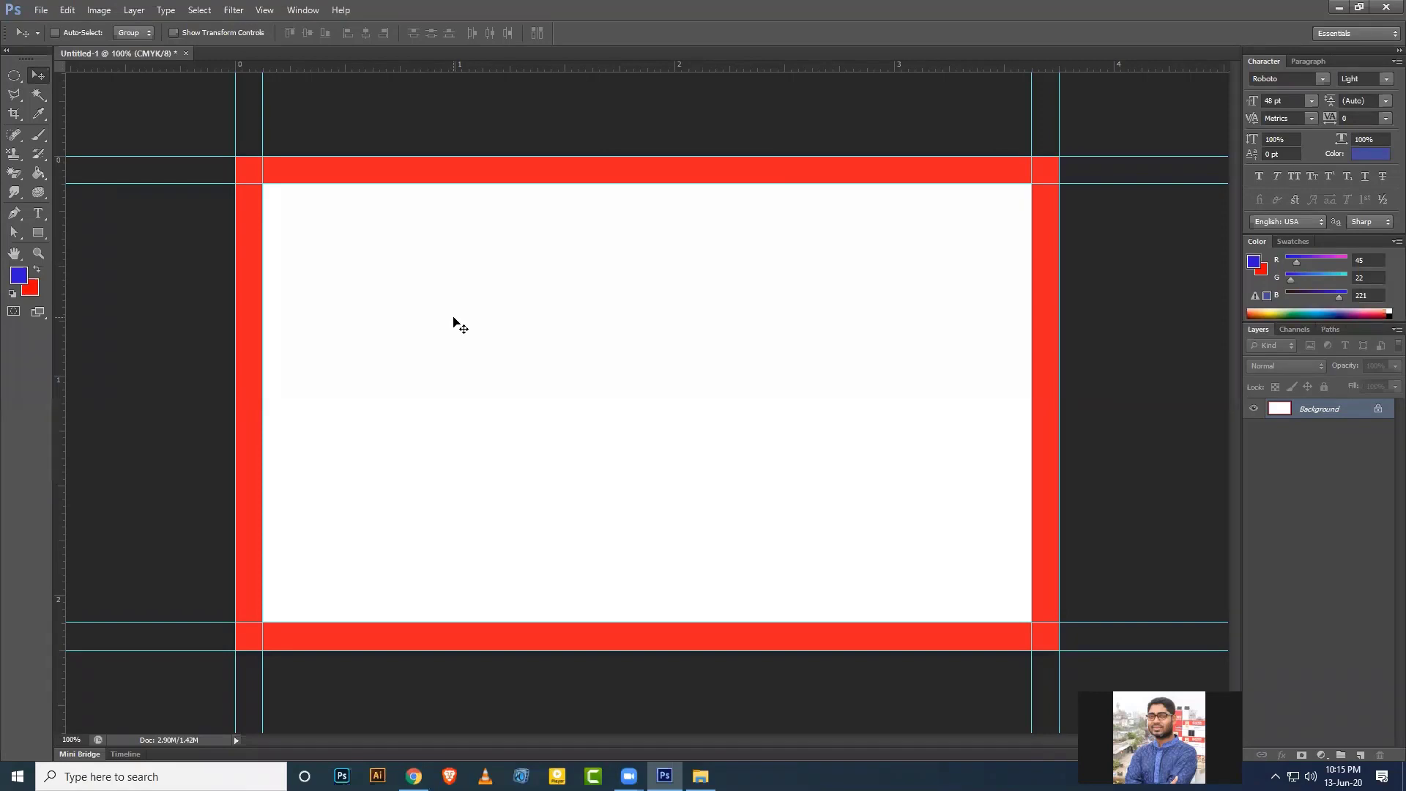
Set the Rectangular Marquee to a Fixed Size of 0.125 in by 0.125 in.
{"action": "left_click", "coordinate": [14, 75]}
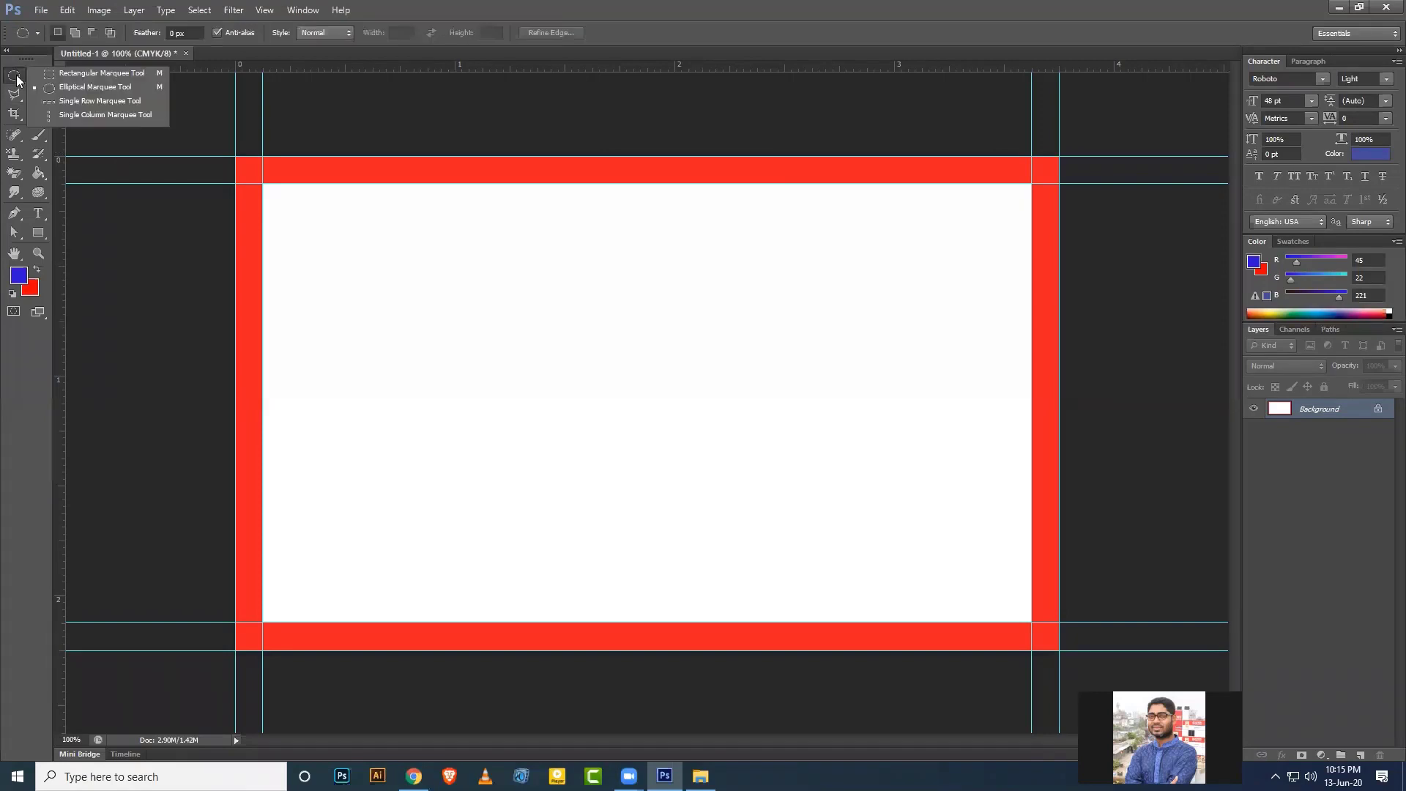
{"action": "left_click", "coordinate": [57, 72]}
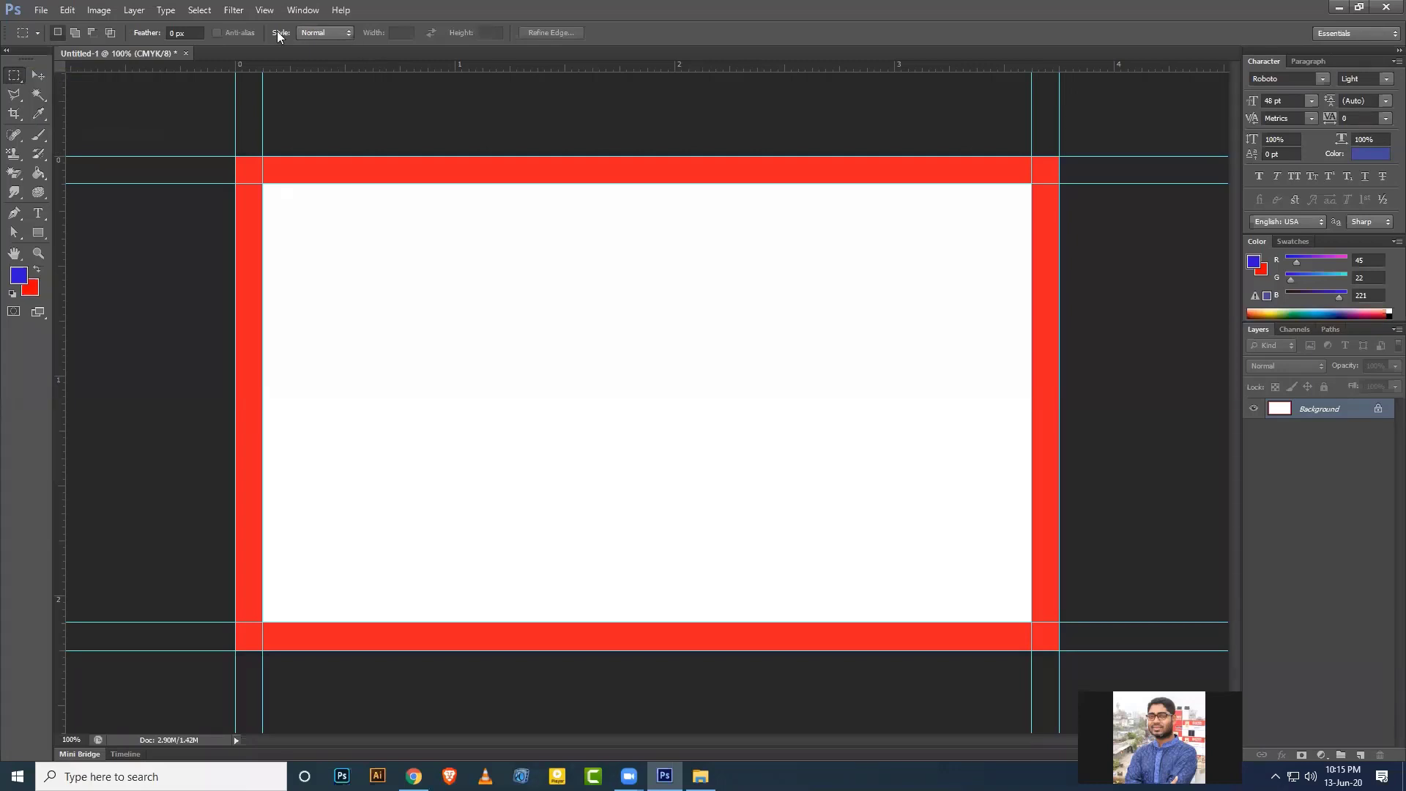
{"action": "left_click", "coordinate": [349, 34]}
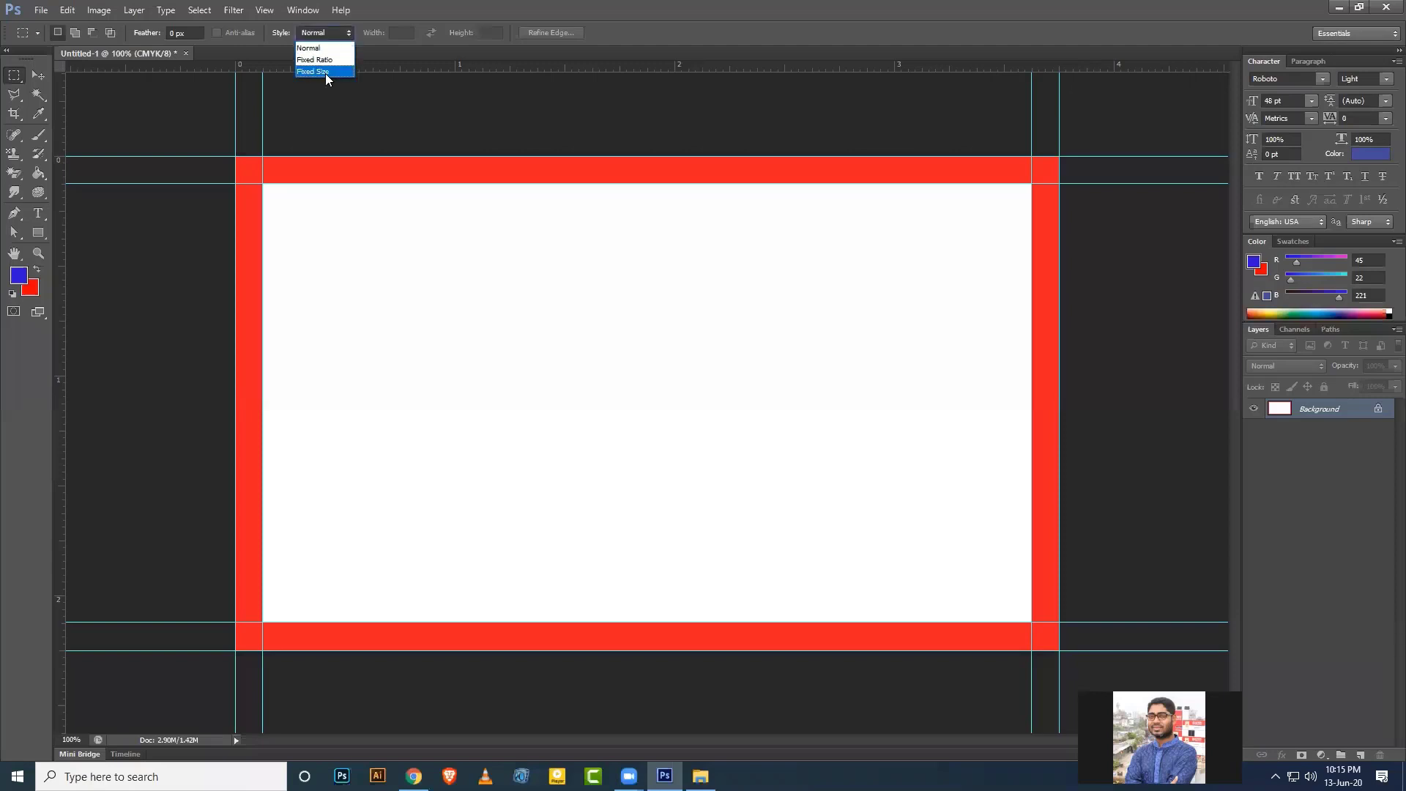
{"action": "left_click", "coordinate": [326, 74]}
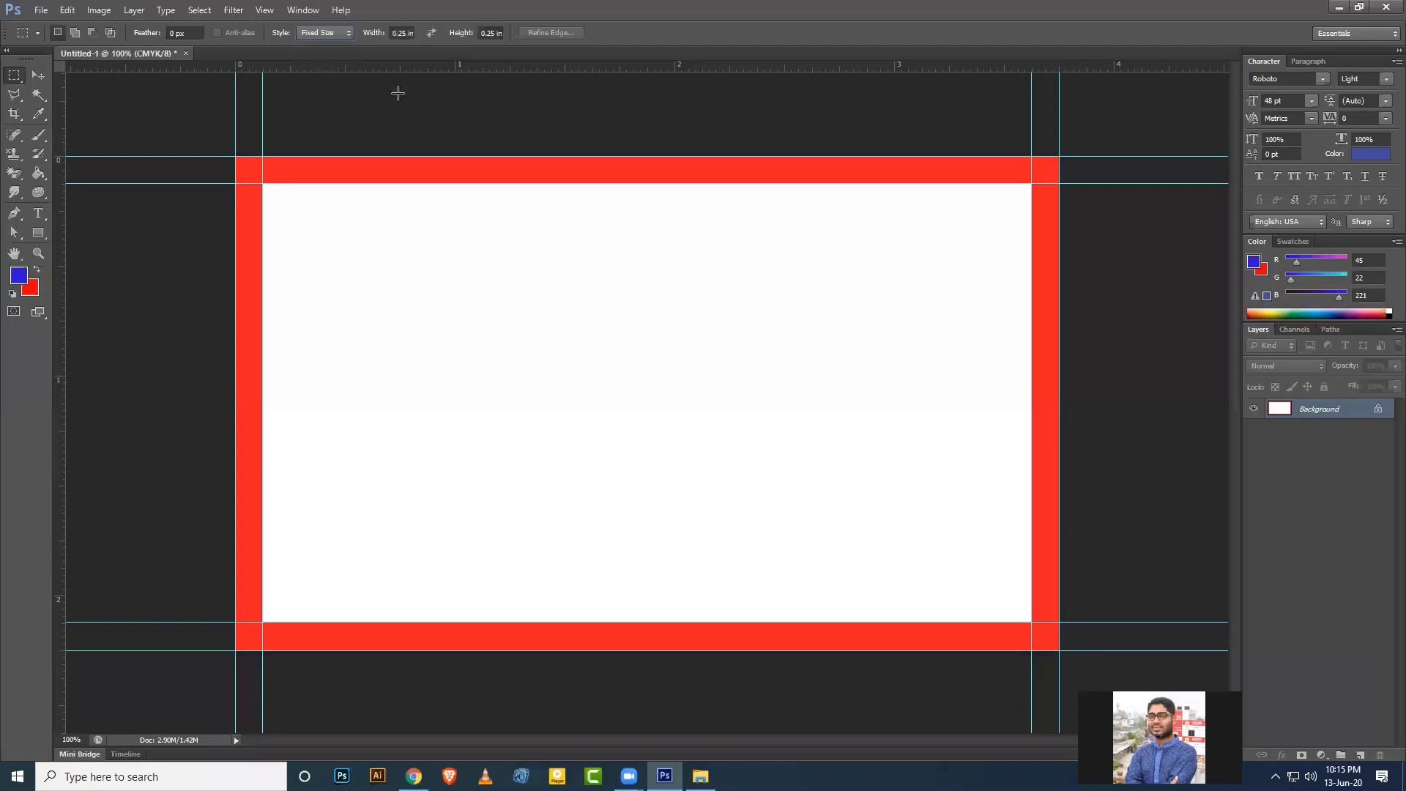
{"action": "left_click", "coordinate": [414, 32]}
{"action": "key", "text": "BackSpace"}
{"action": "type", "text": "0.125in"}
{"action": "left_click_drag", "start_coordinate": [501, 32], "coordinate": [454, 36]}
{"action": "left_click", "coordinate": [501, 32]}
{"action": "type", "text": "0.125in"}
{"action": "key", "text": "Return"}
Use the square at the top-left and bottom-right corners to place 0.125-inch margin guides, then deselect.
{"action": "left_click", "coordinate": [323, 222]}
{"action": "left_click_drag", "start_coordinate": [337, 235], "coordinate": [284, 205]}
{"action": "left_click_drag", "start_coordinate": [397, 70], "coordinate": [375, 212]}
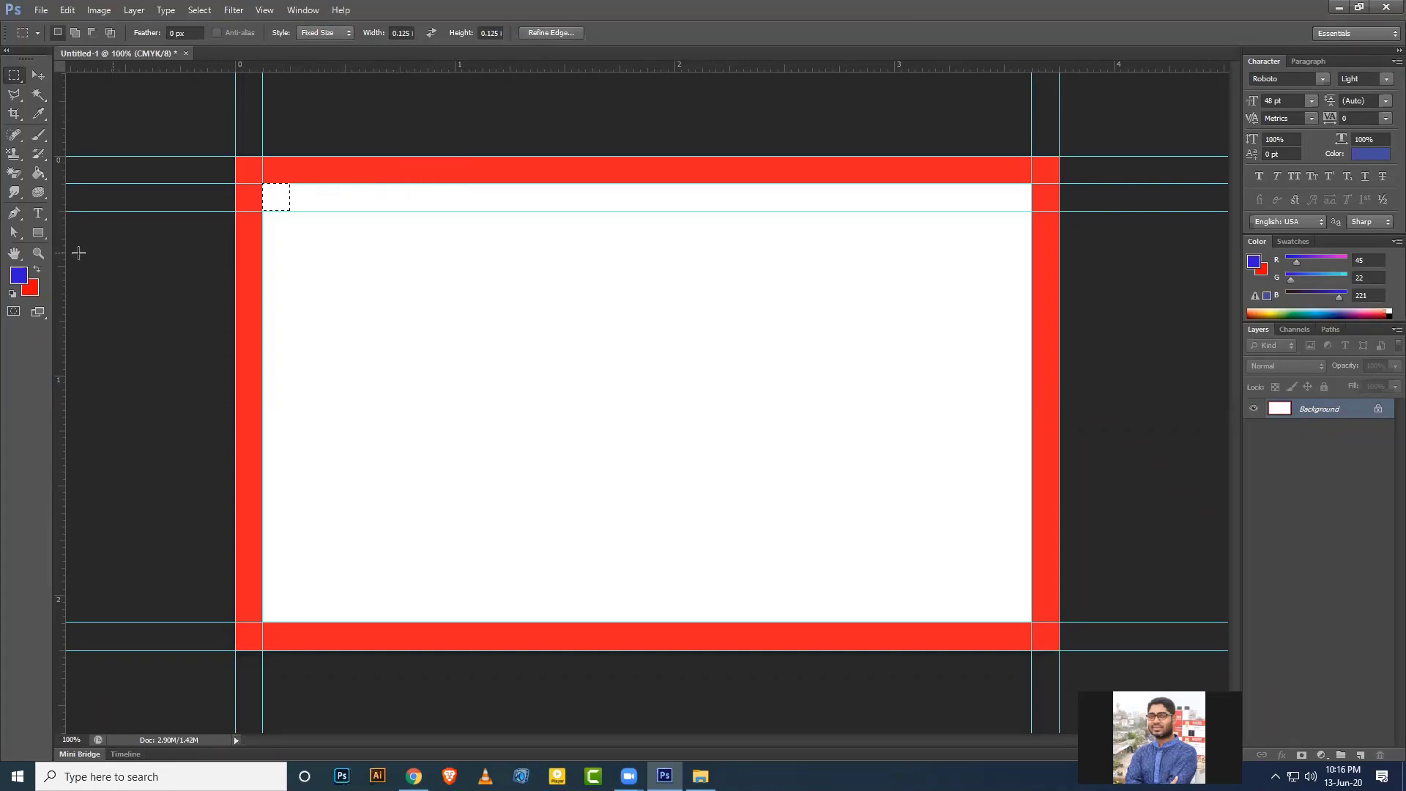
{"action": "left_click_drag", "start_coordinate": [58, 257], "coordinate": [291, 266]}
{"action": "left_click_drag", "start_coordinate": [286, 205], "coordinate": [1029, 620]}
{"action": "left_click_drag", "start_coordinate": [869, 67], "coordinate": [928, 593]}
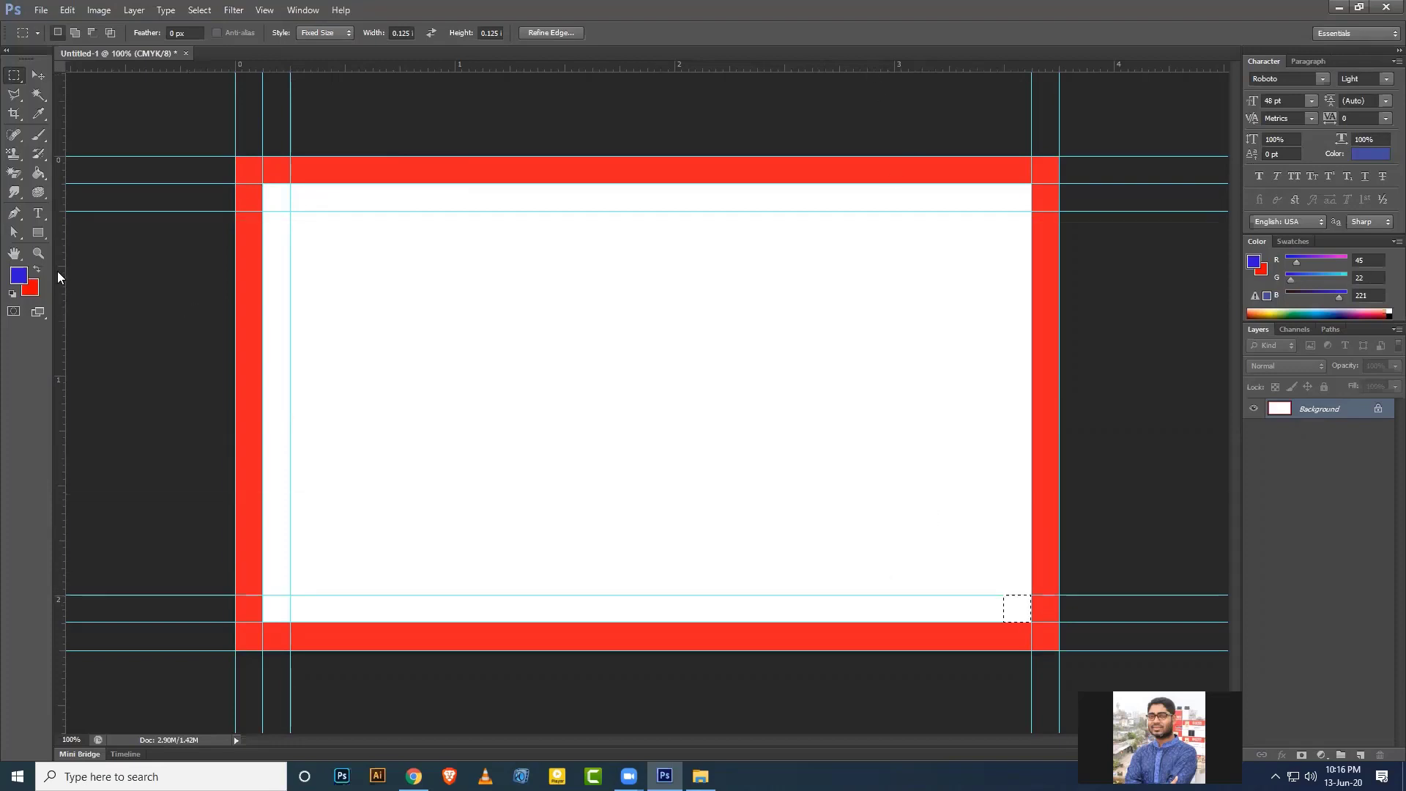
{"action": "left_click_drag", "start_coordinate": [57, 273], "coordinate": [1002, 389]}
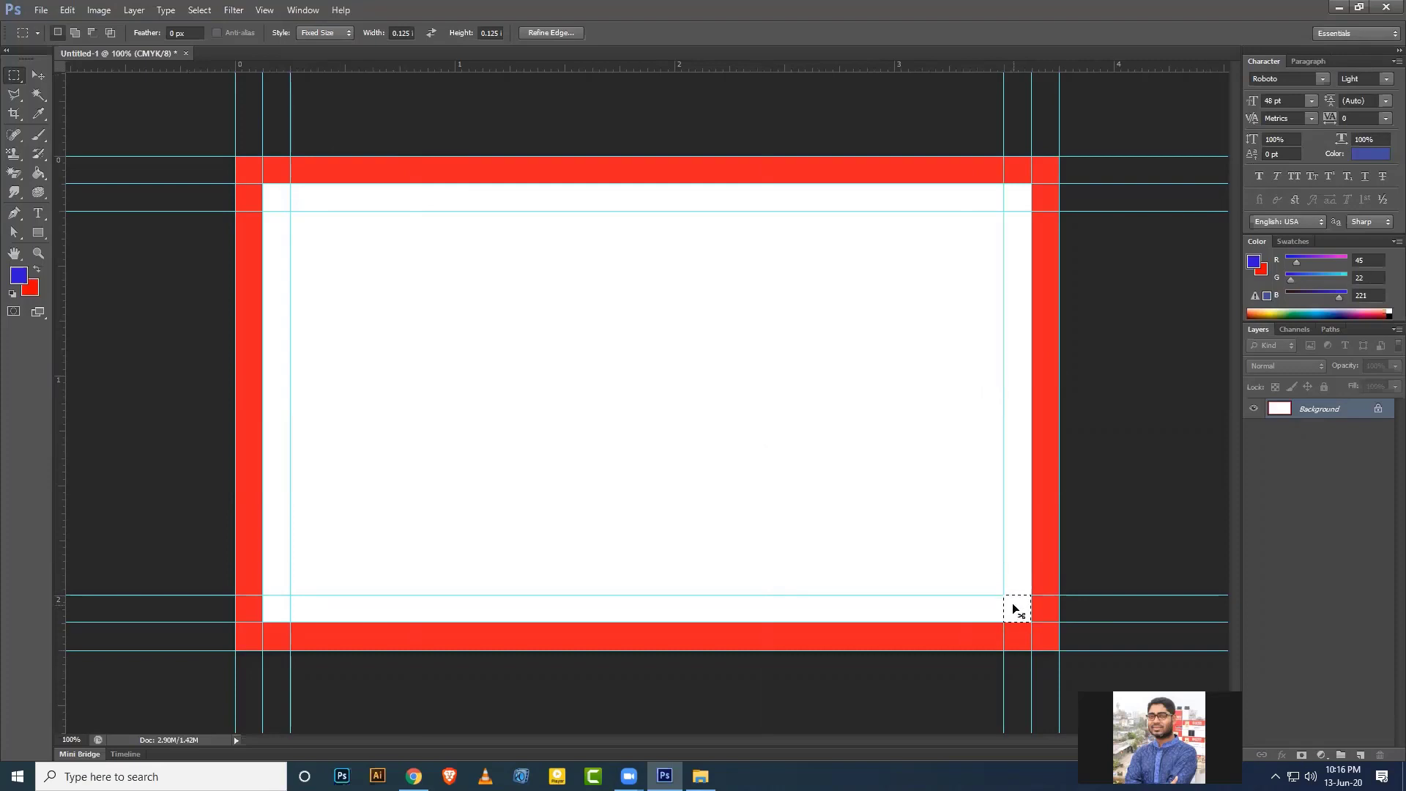
{"action": "key", "text": "ctrl+d"}
{"action": "left_click", "coordinate": [41, 75]}
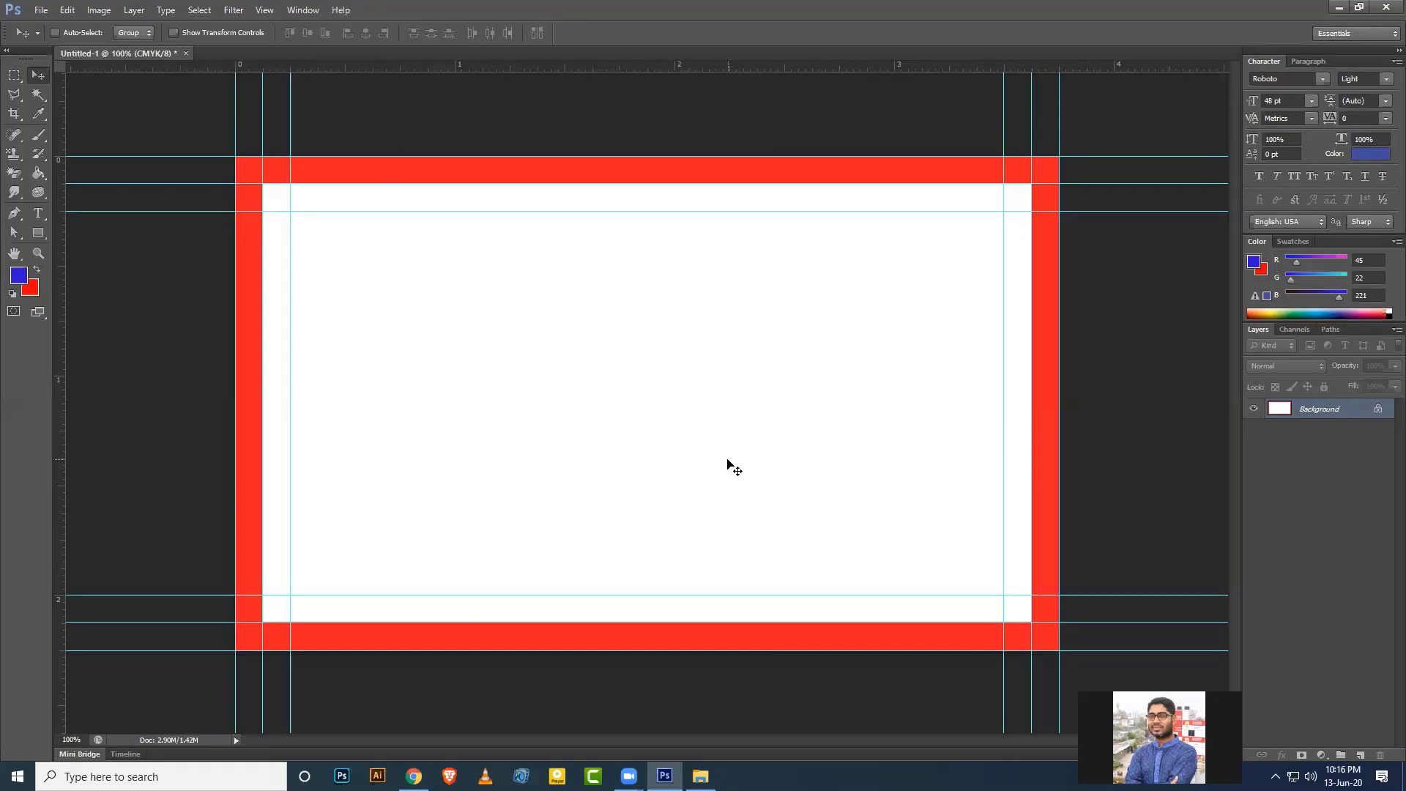
Draw a blue rectangle shape covering the whole canvas.
{"action": "left_click", "coordinate": [39, 232]}
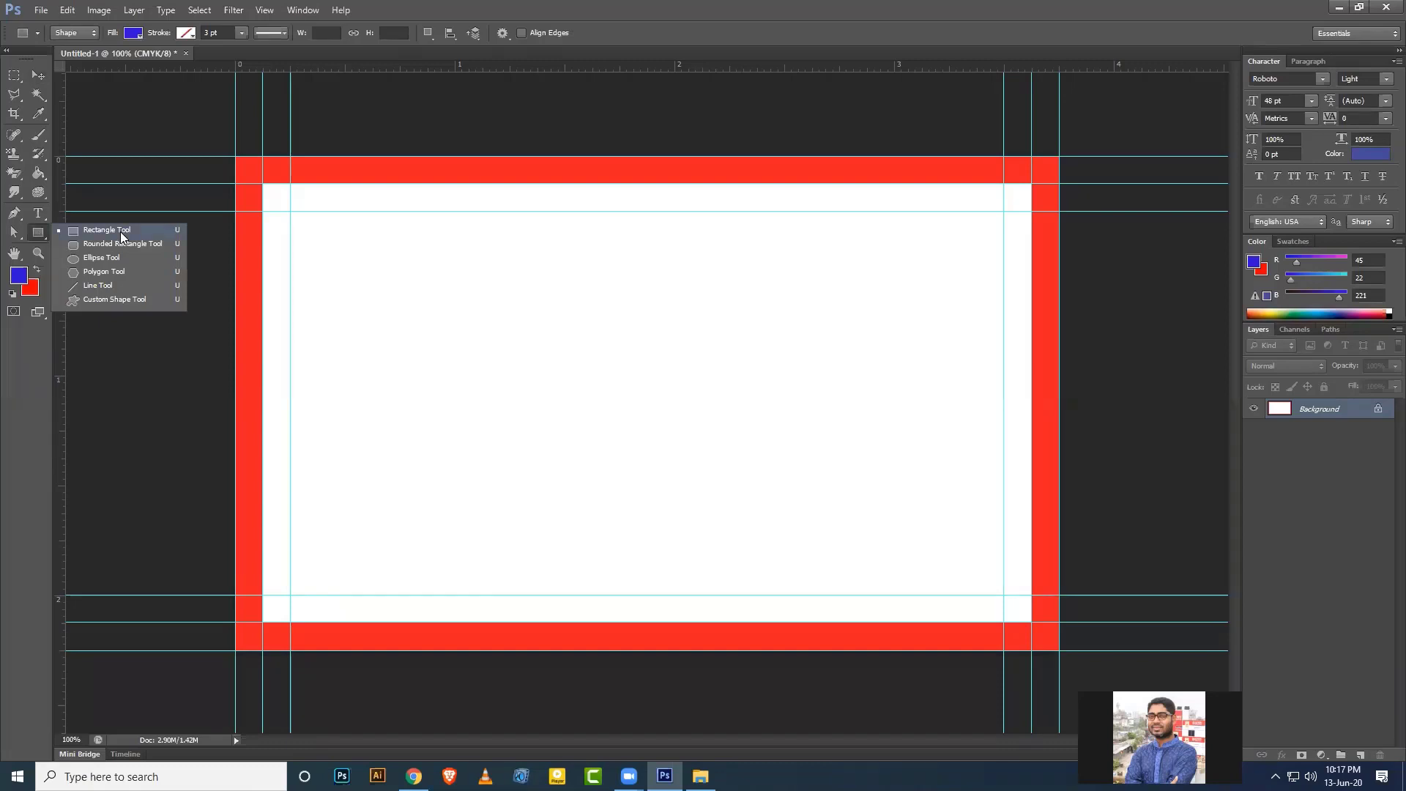
{"action": "left_click", "coordinate": [120, 232]}
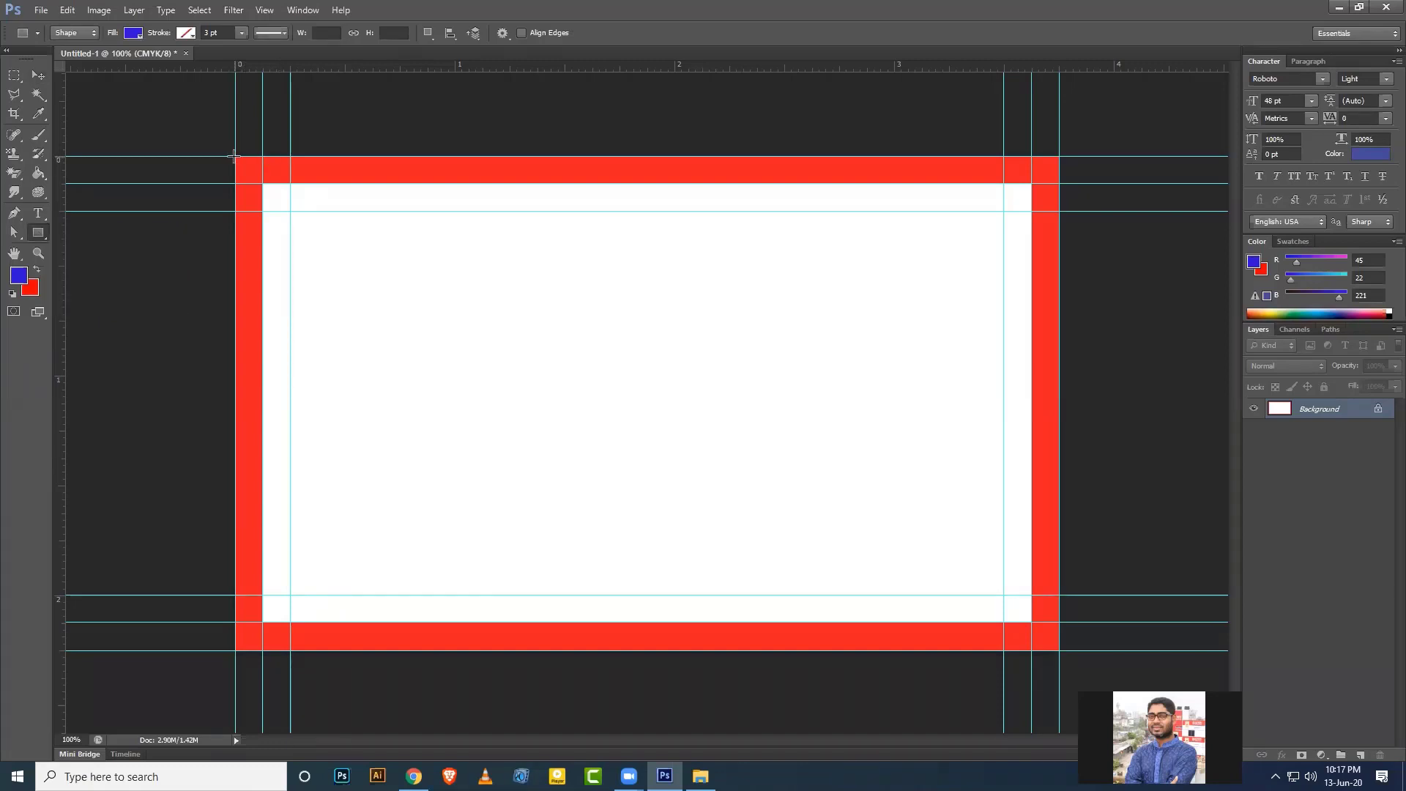
{"action": "left_click_drag", "start_coordinate": [235, 156], "coordinate": [1059, 651]}
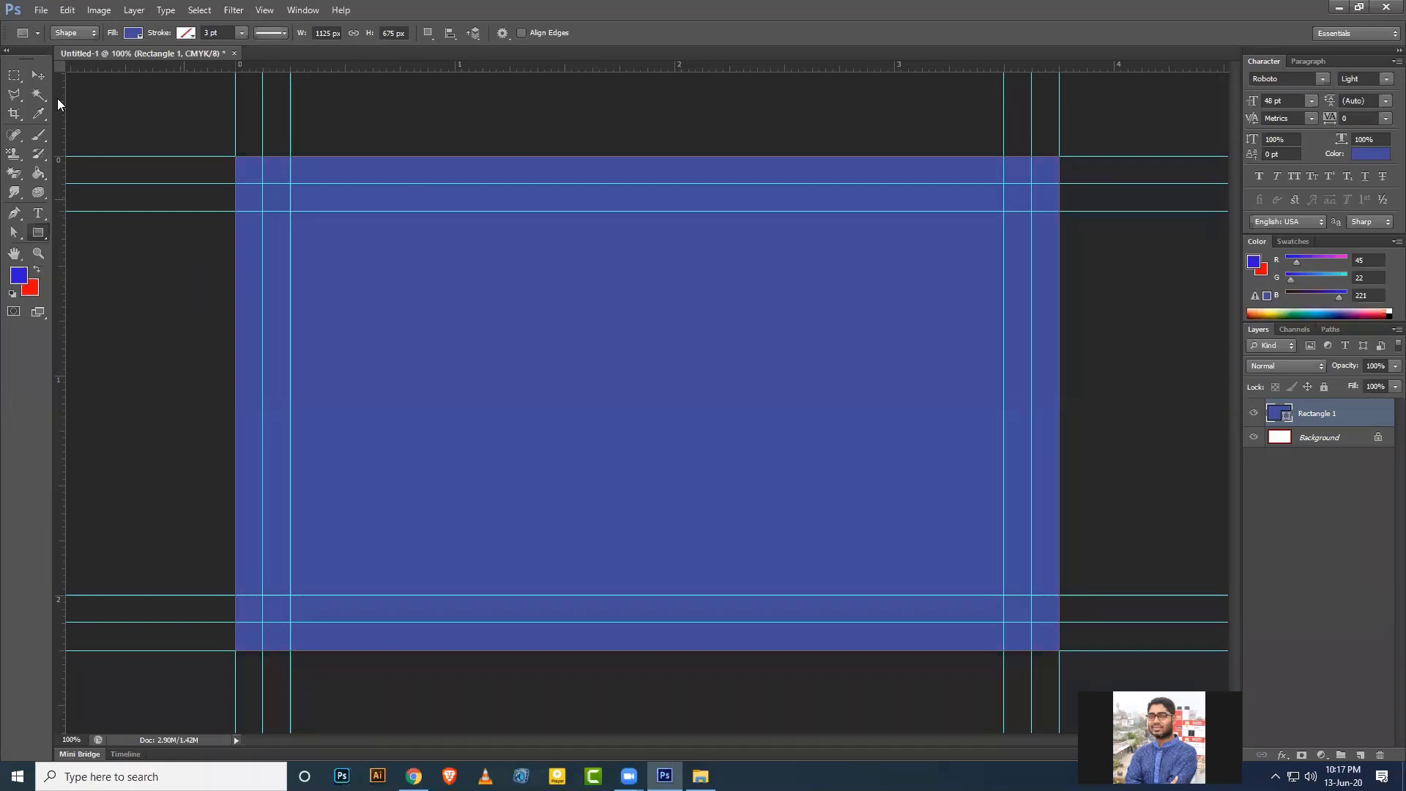
{"action": "left_click", "coordinate": [38, 76]}
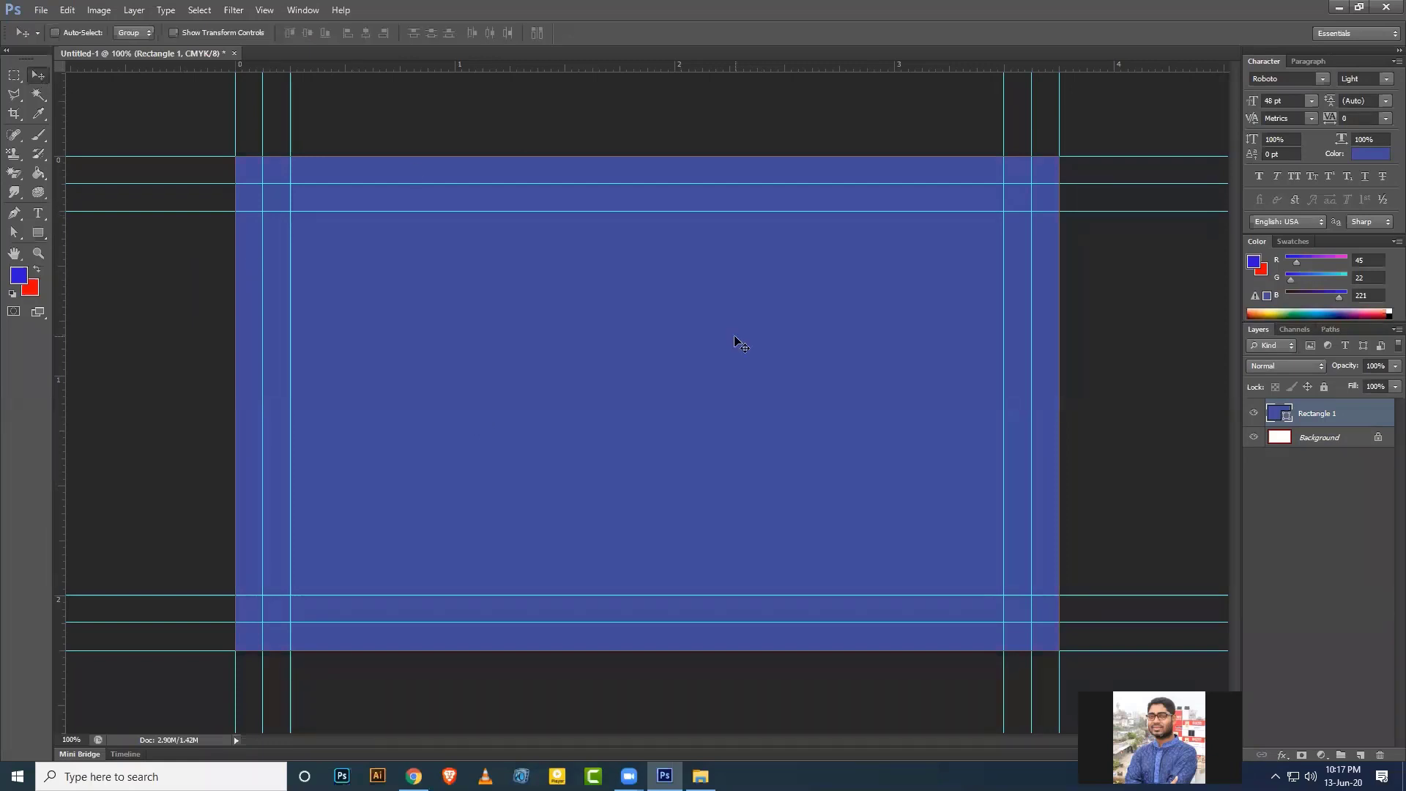
Delete the white Background layer and rename the rectangle layer 'Main background'.
{"action": "left_click", "coordinate": [1334, 440]}
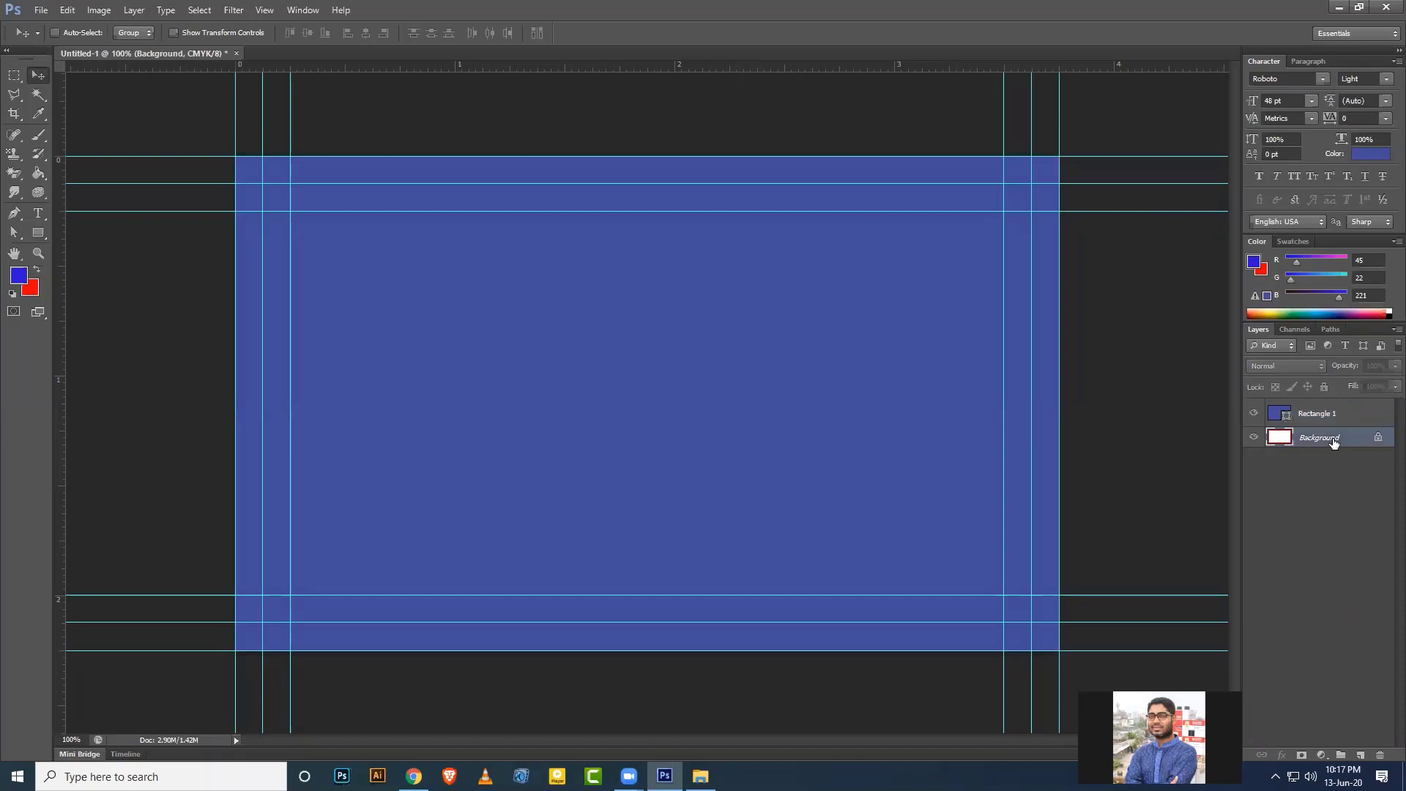
{"action": "key", "text": "Delete"}
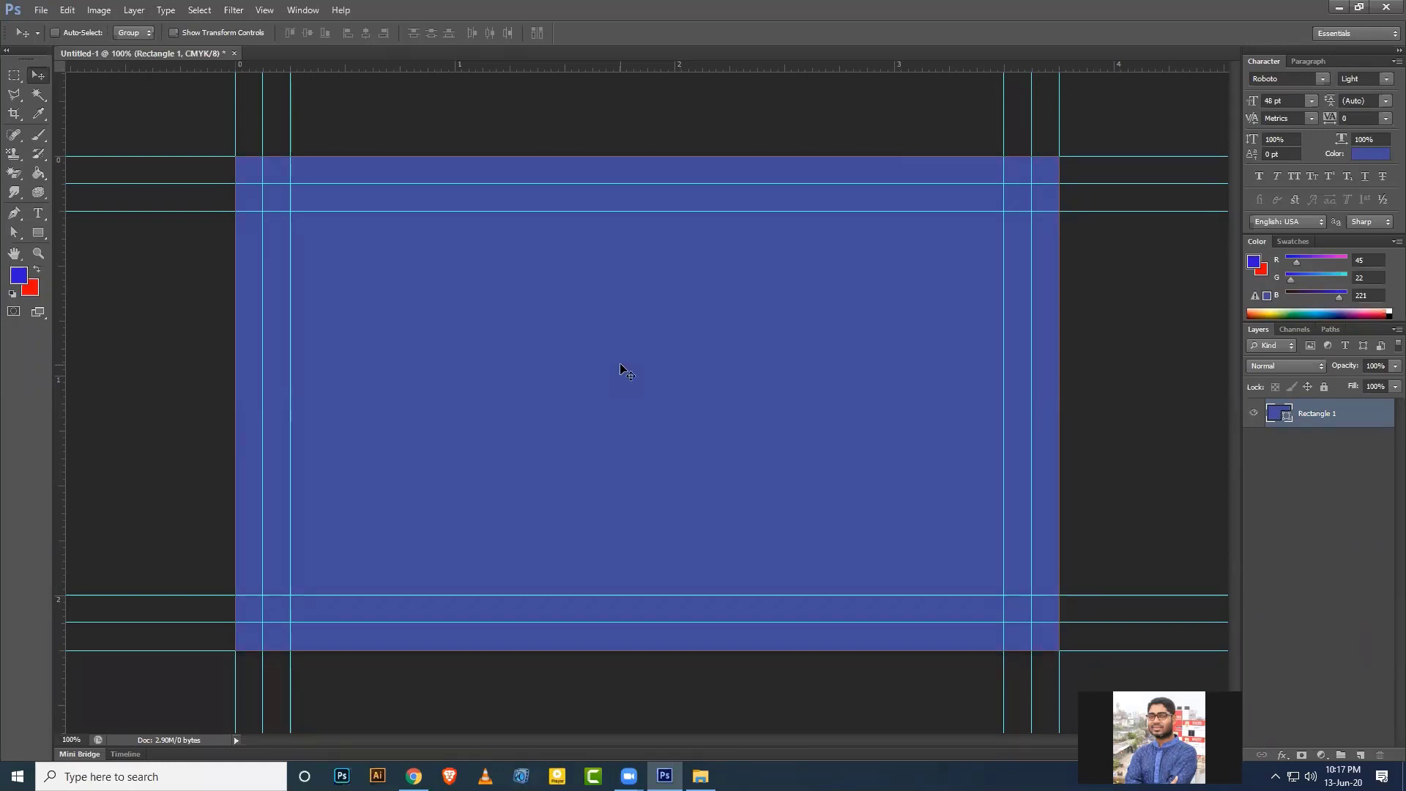
{"action": "double_click", "coordinate": [1323, 414]}
{"action": "type", "text": "Main backgrou"}
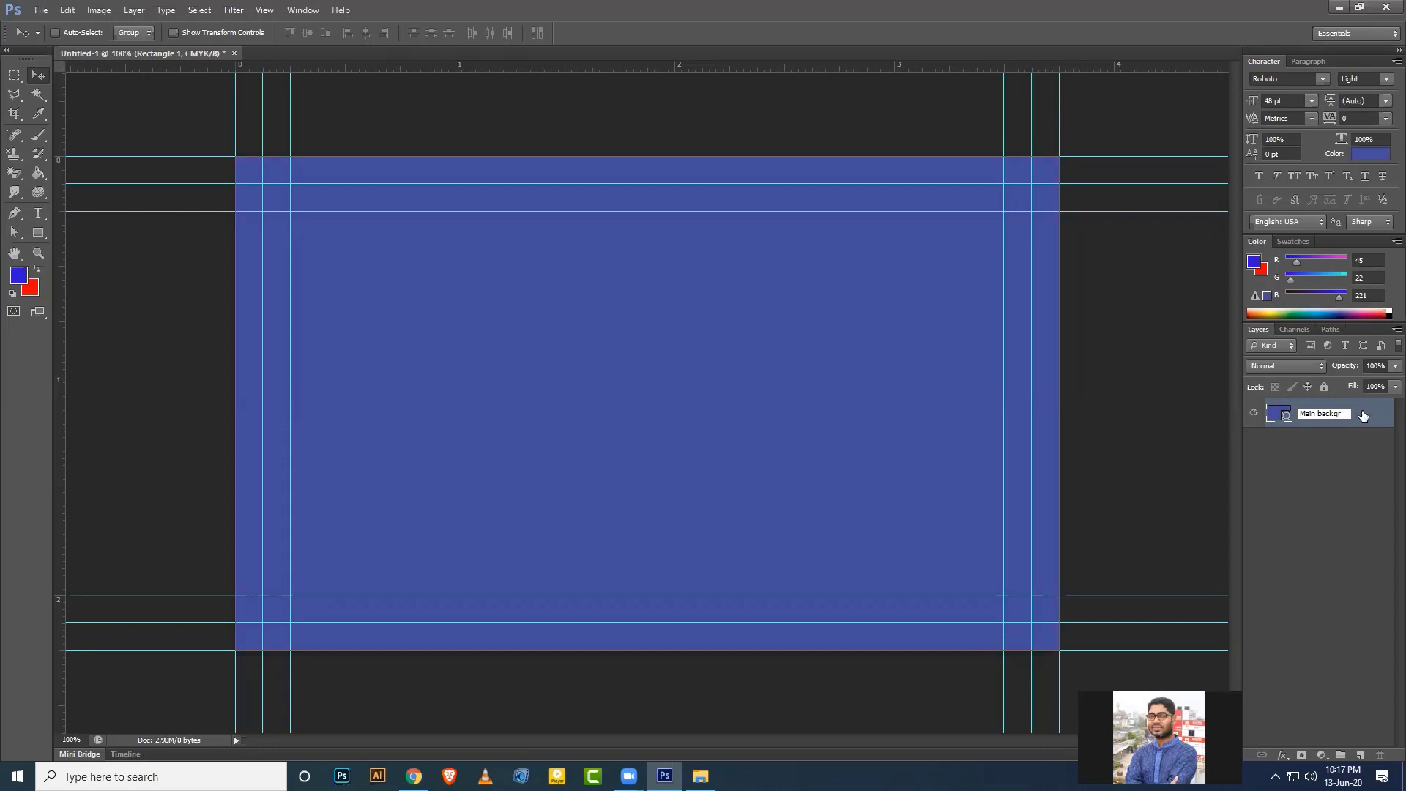
{"action": "type", "text": "nd"}
{"action": "key", "text": "Return"}
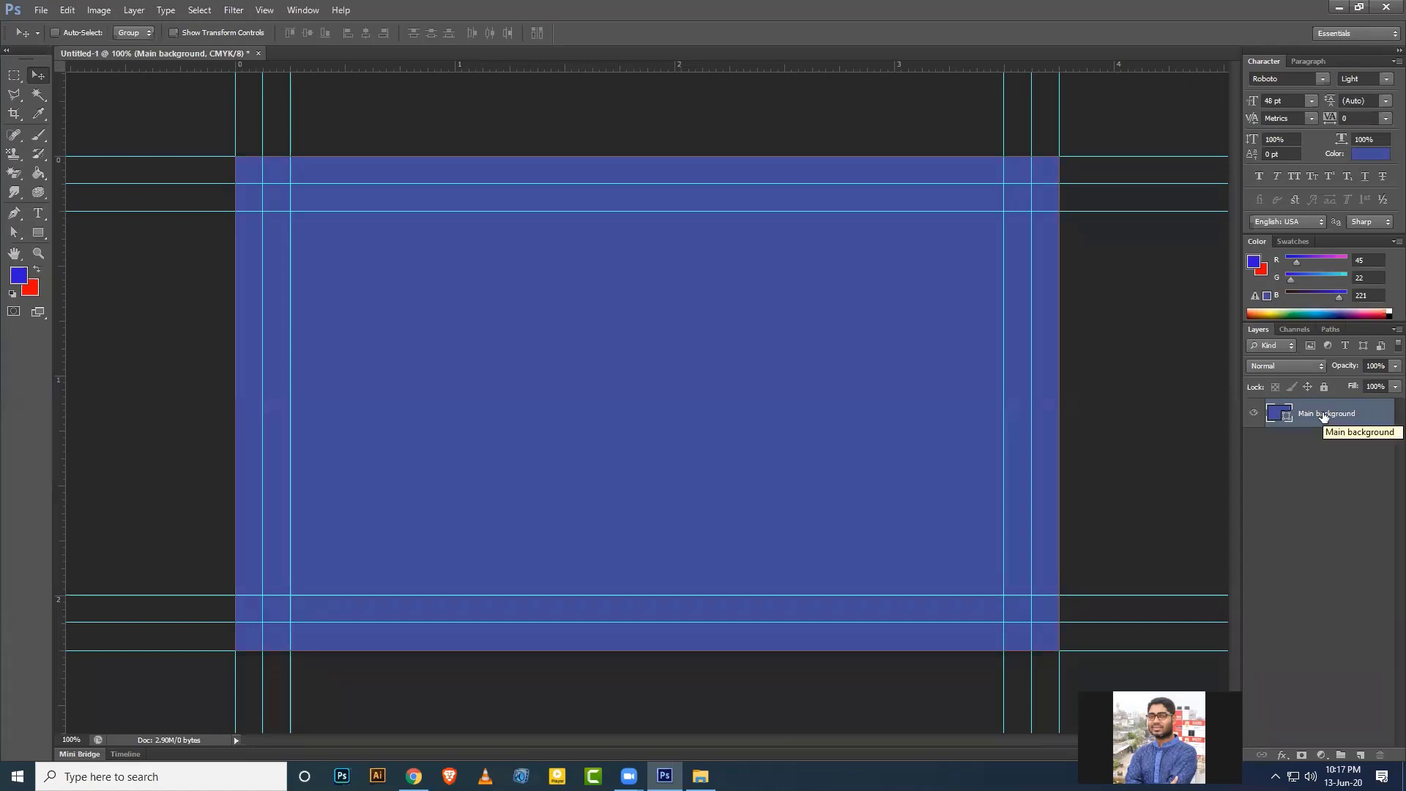
Duplicate Main background and name the copy 'Bleed aria'.
{"action": "key", "text": "ctrl+j"}
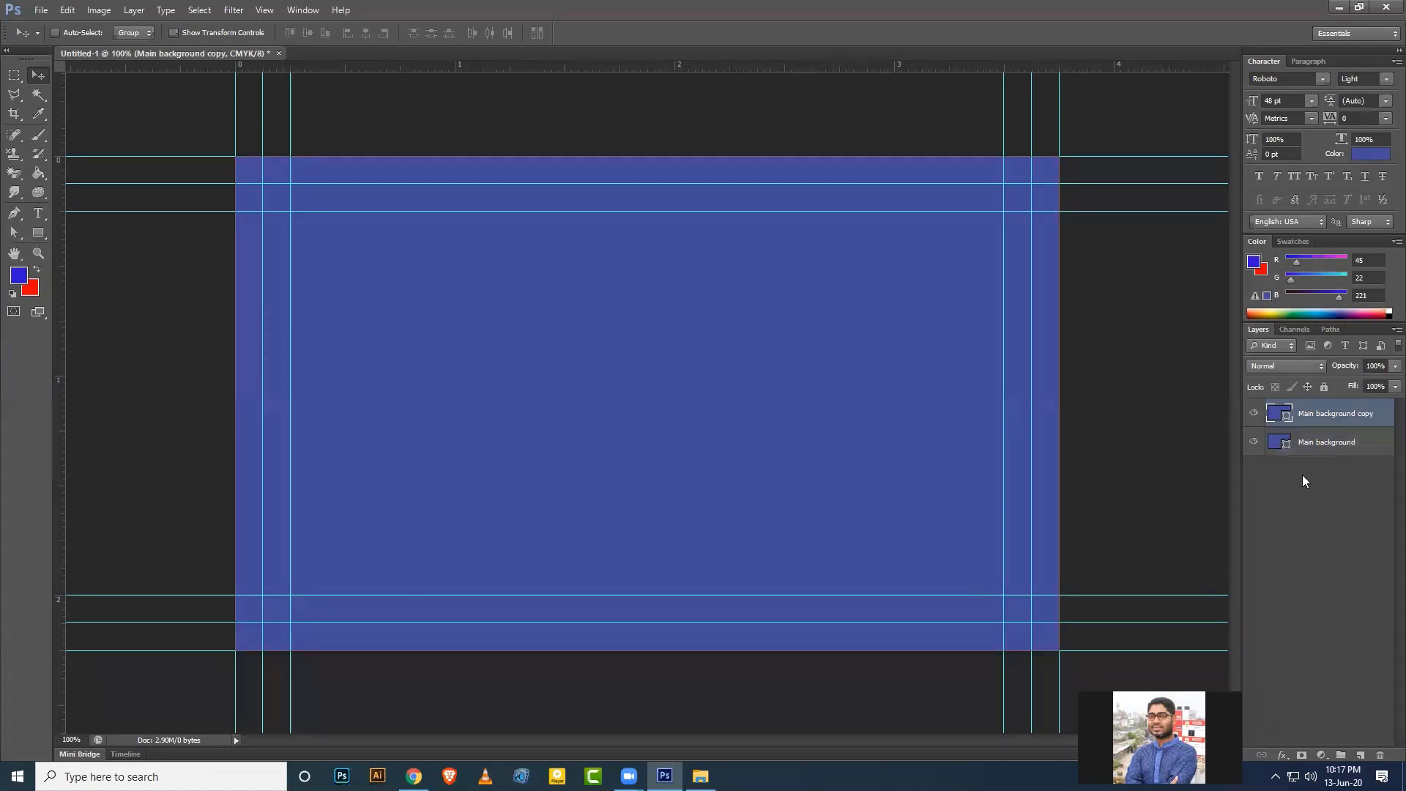
{"action": "double_click", "coordinate": [1330, 414]}
{"action": "left_click", "coordinate": [1372, 454]}
{"action": "double_click", "coordinate": [1362, 413]}
{"action": "type", "text": "Bleed aria"}
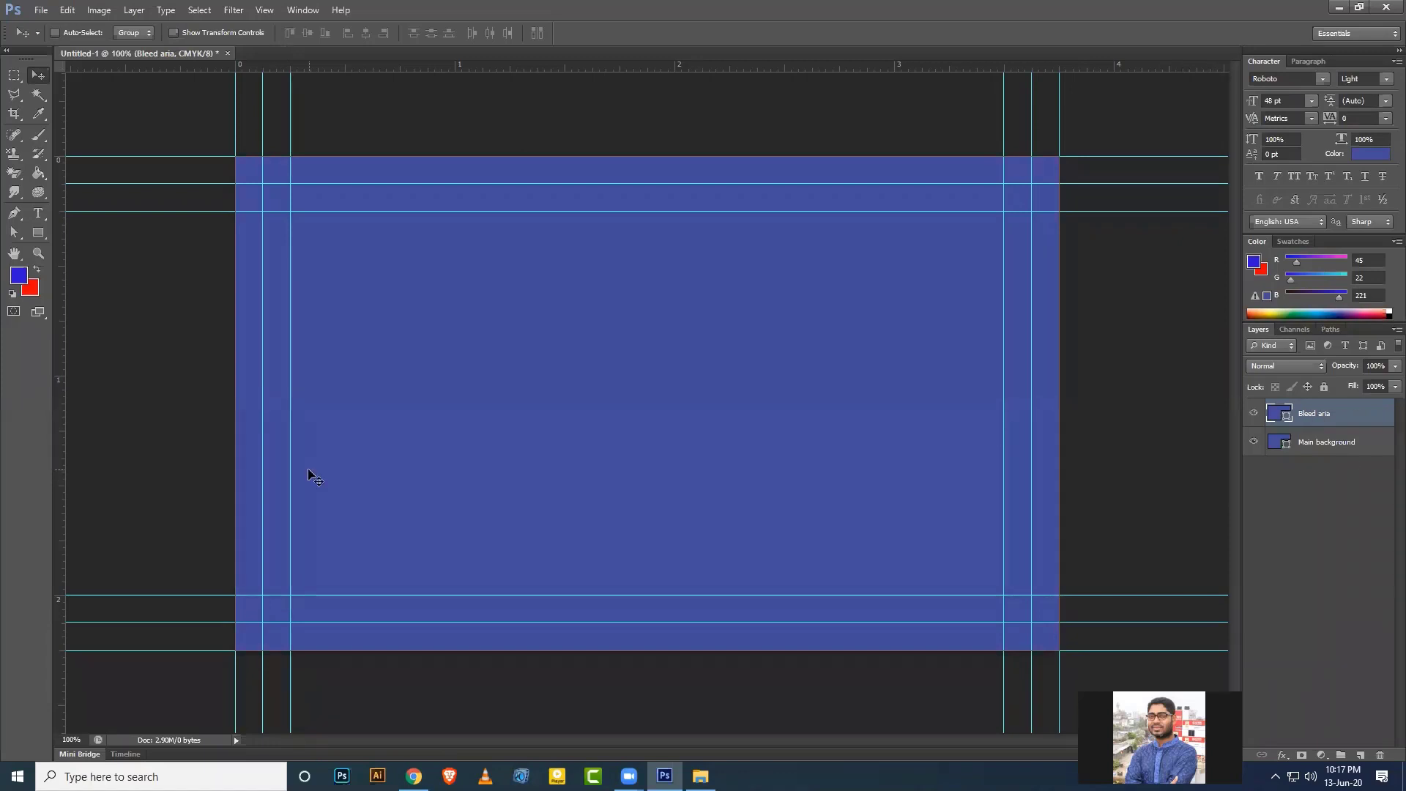
Set the Rectangle tool to no fill with a red 1 pt stroke.
{"action": "left_click", "coordinate": [39, 233]}
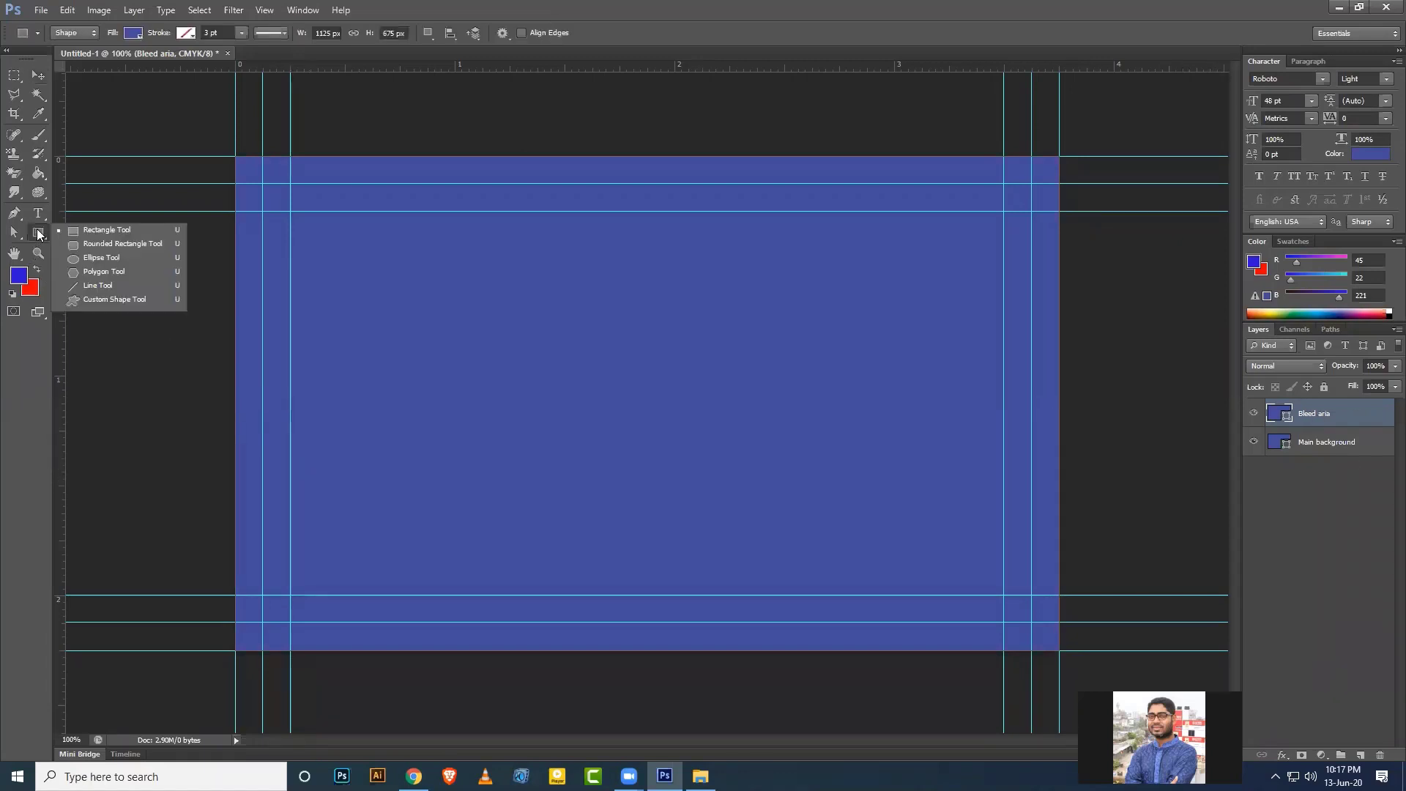
{"action": "left_click", "coordinate": [100, 234]}
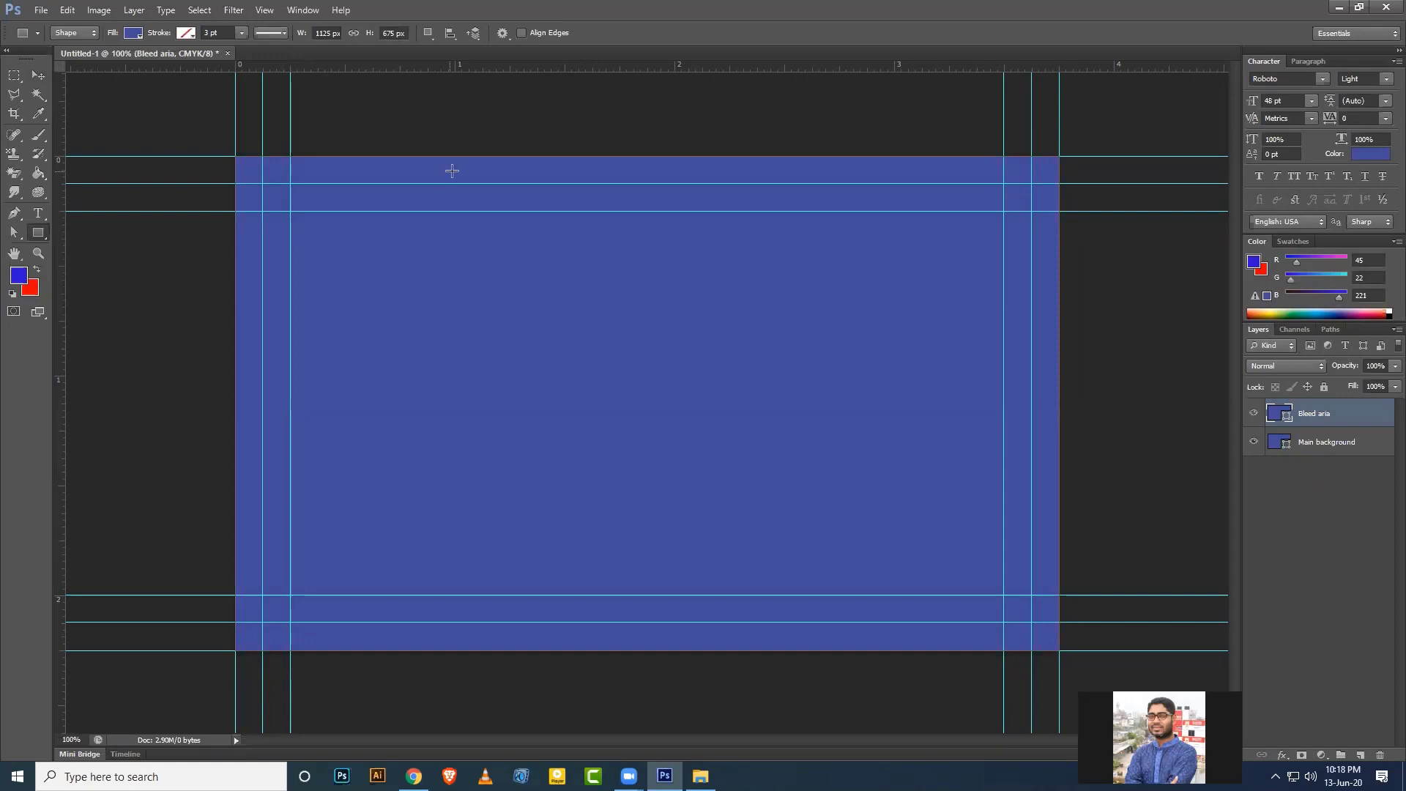
{"action": "left_click", "coordinate": [131, 33]}
{"action": "left_click", "coordinate": [71, 63]}
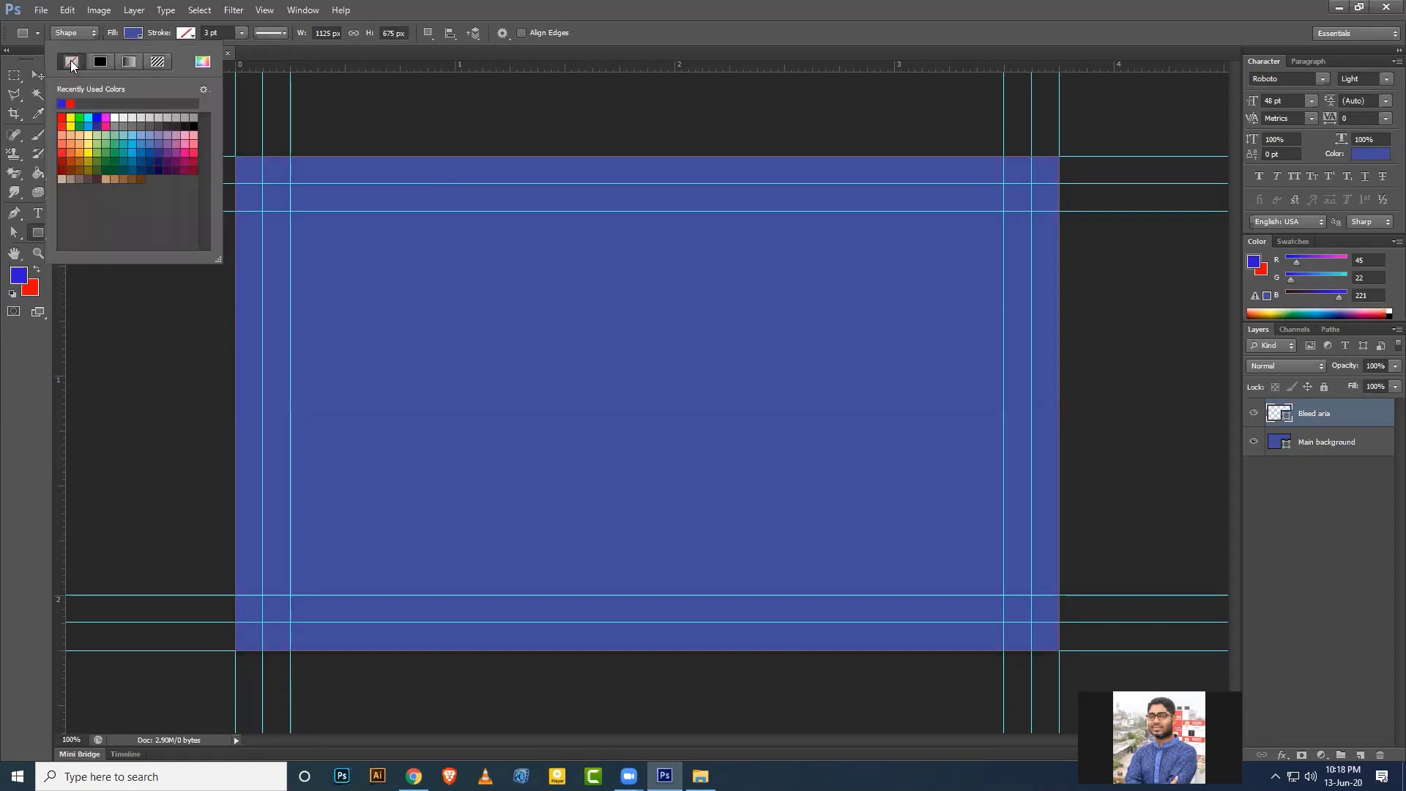
{"action": "left_click", "coordinate": [187, 33]}
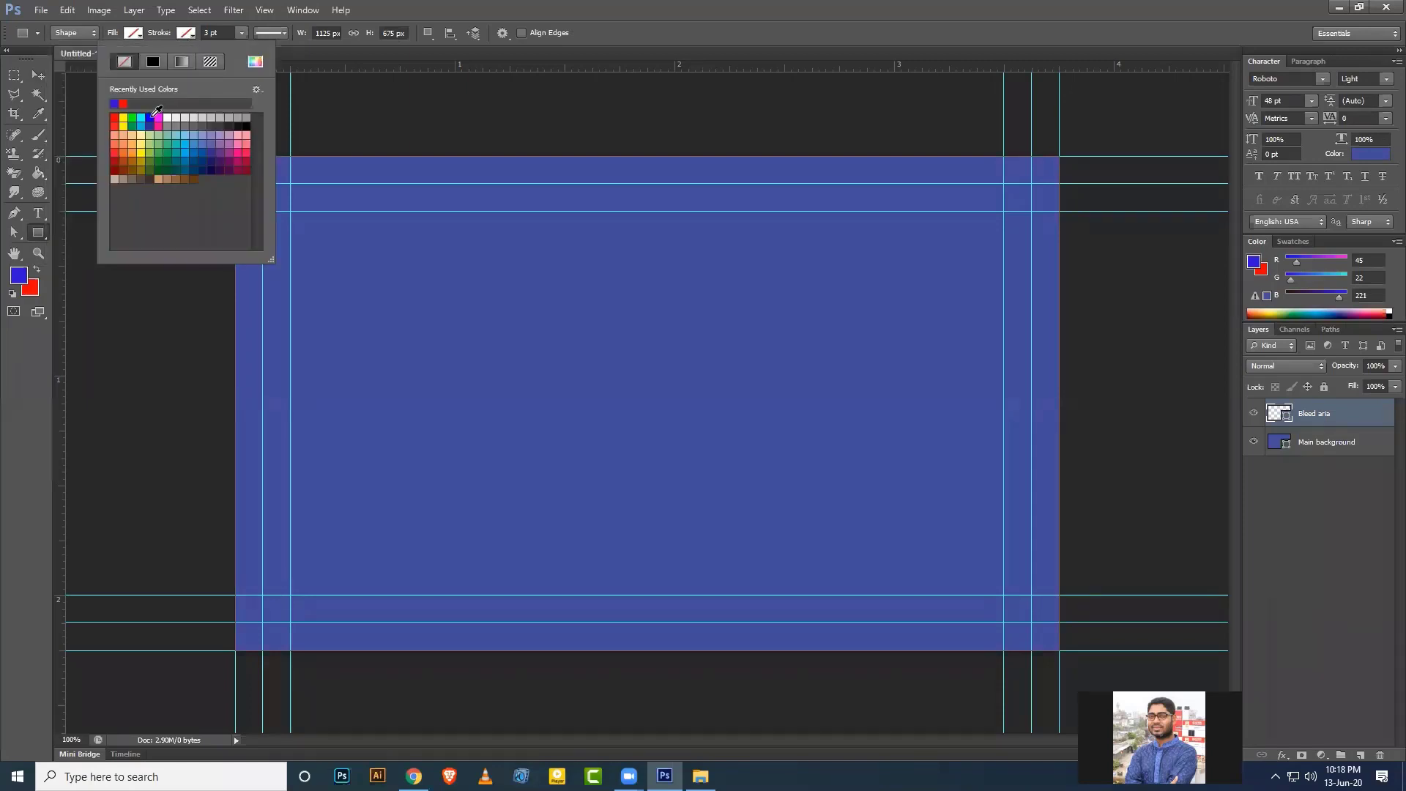
{"action": "left_click", "coordinate": [123, 104]}
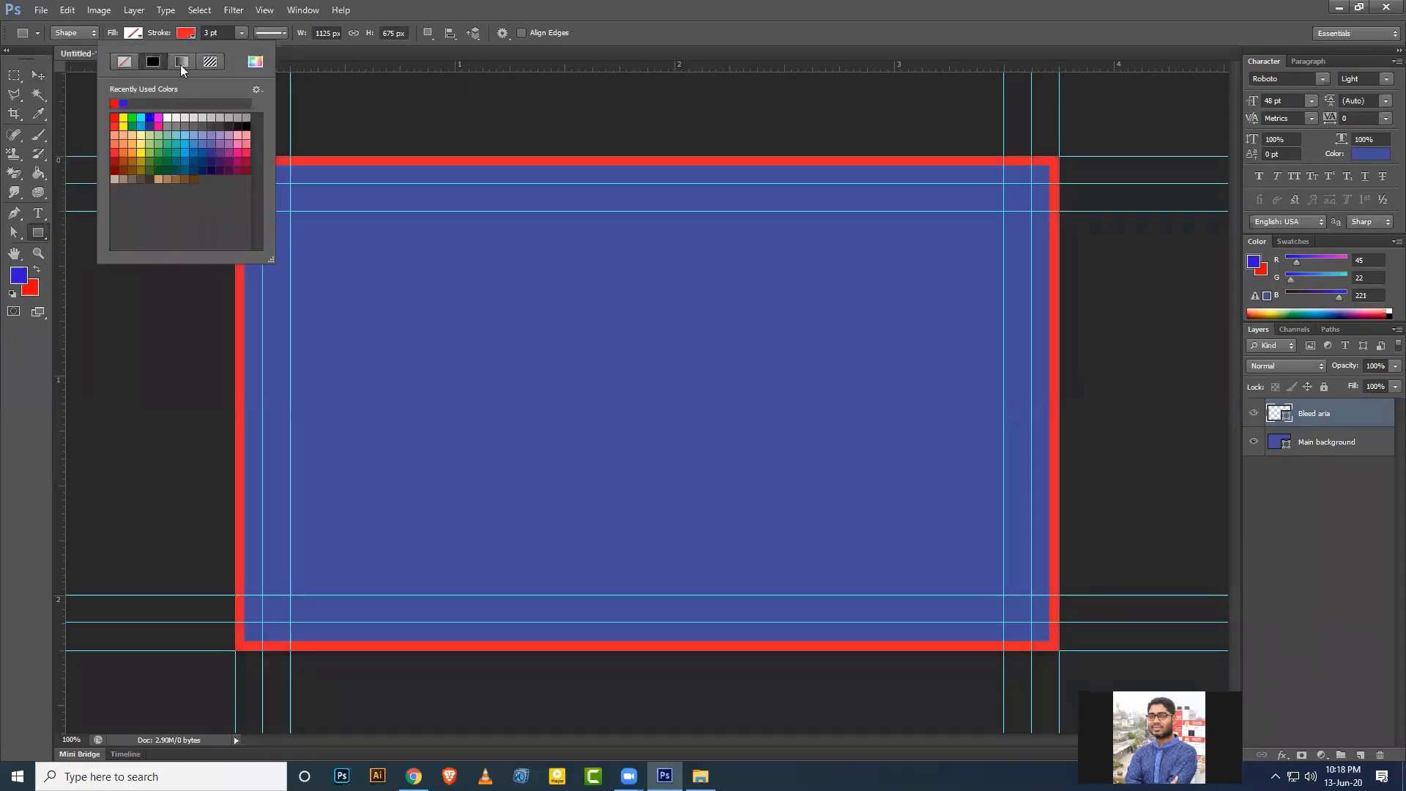
{"action": "left_click", "coordinate": [222, 32]}
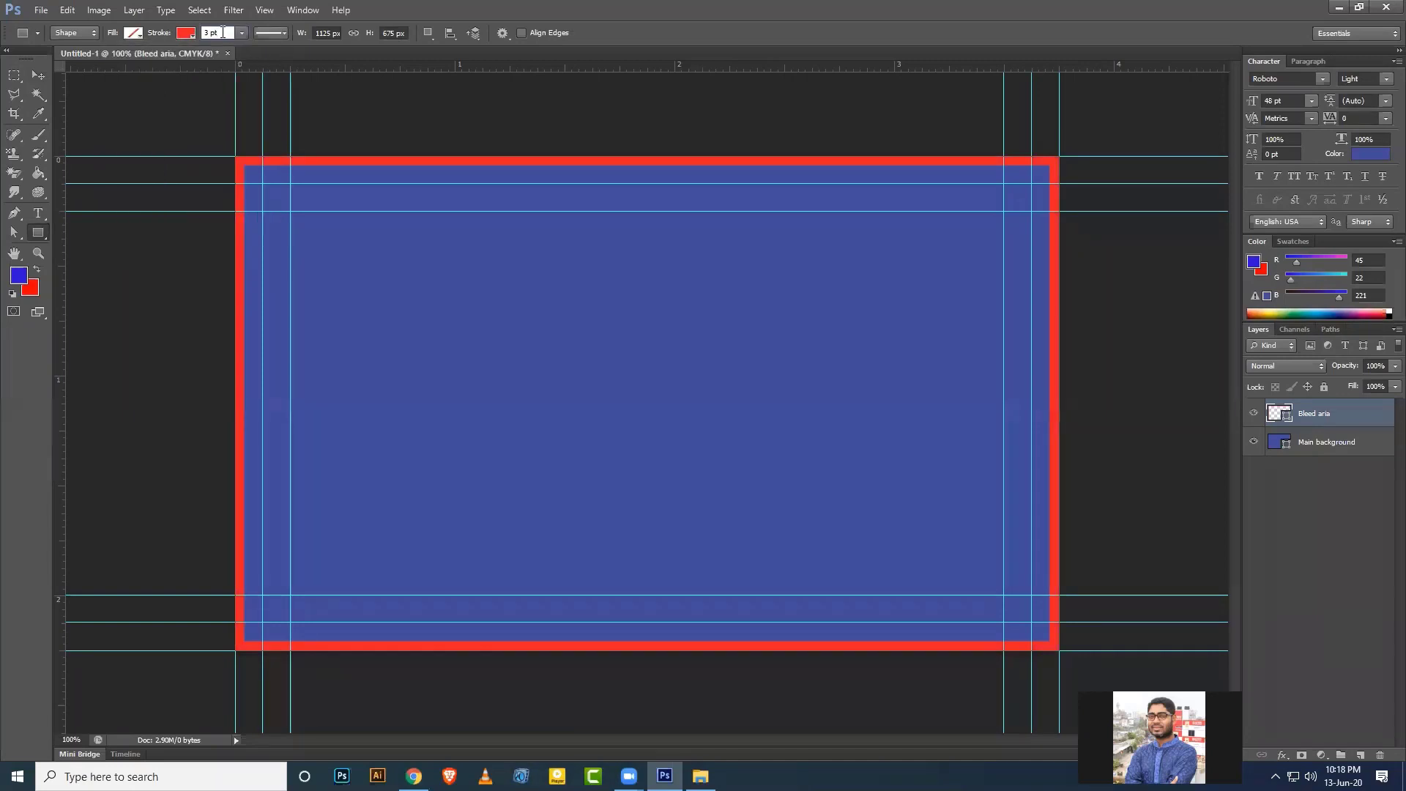
{"action": "scroll", "coordinate": [223, 32], "scroll_direction": "down", "scroll_amount": 2}
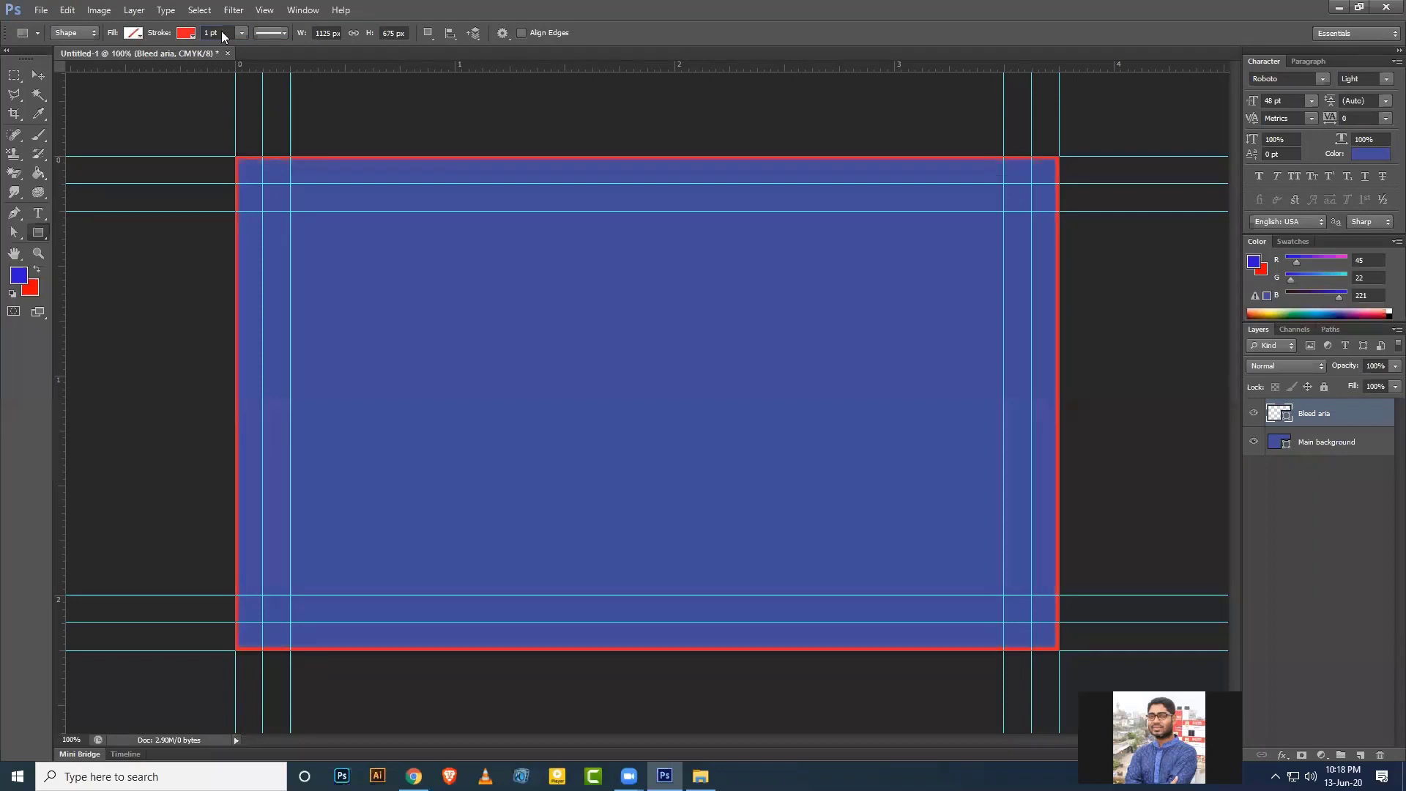
Subtract an inner rectangle drawn along the inner guides from the Bleed aria shape.
{"action": "left_click", "coordinate": [428, 33]}
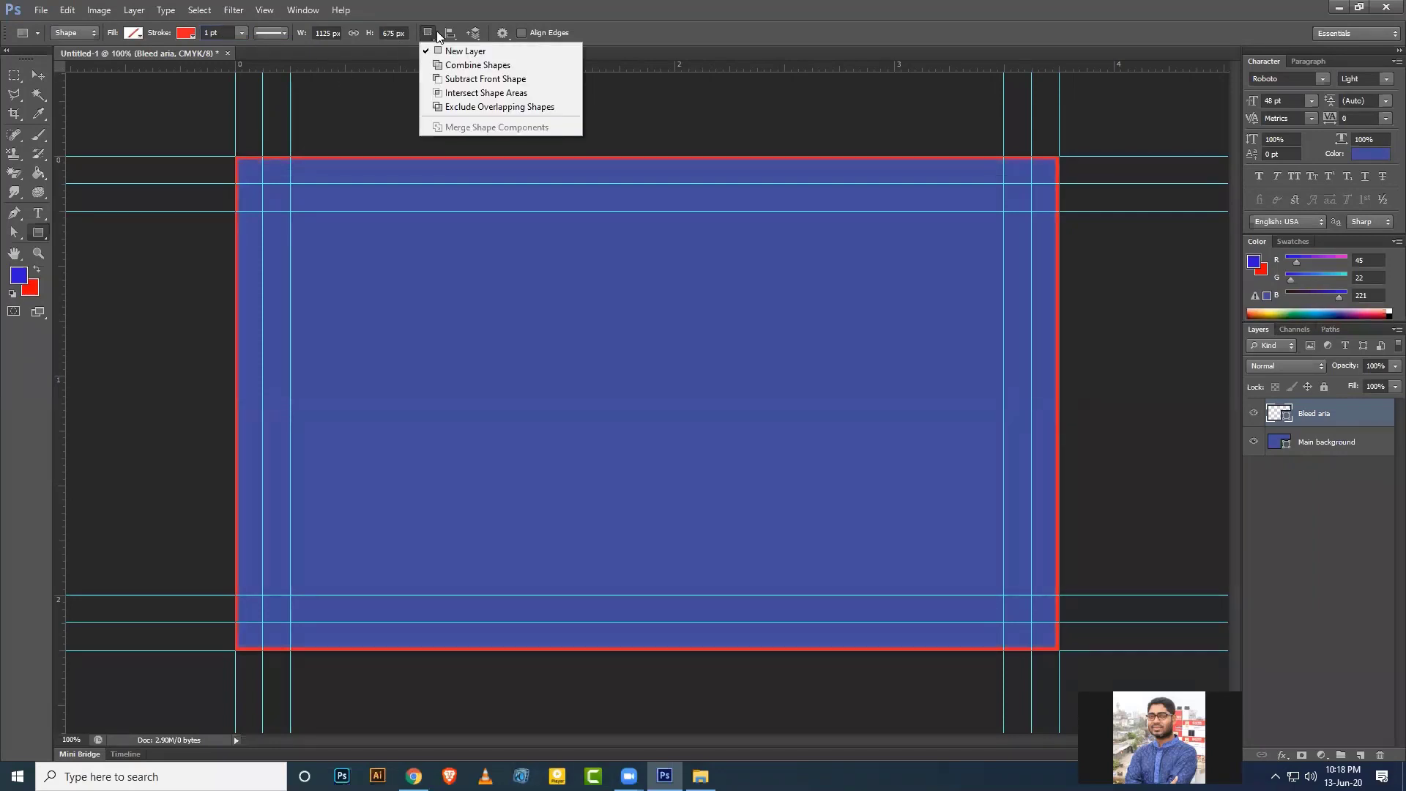
{"action": "left_click", "coordinate": [476, 79]}
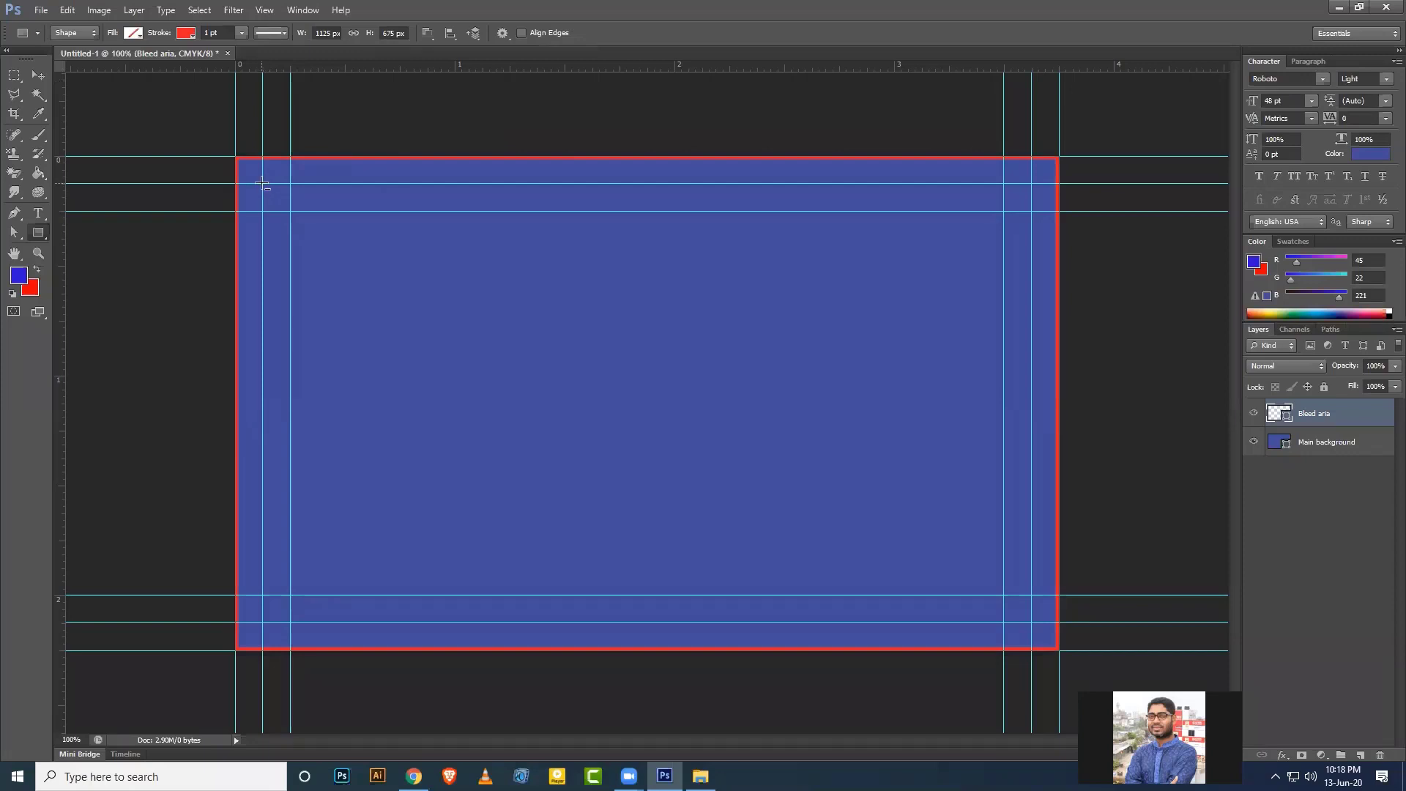
{"action": "left_click_drag", "start_coordinate": [263, 183], "coordinate": [1026, 619]}
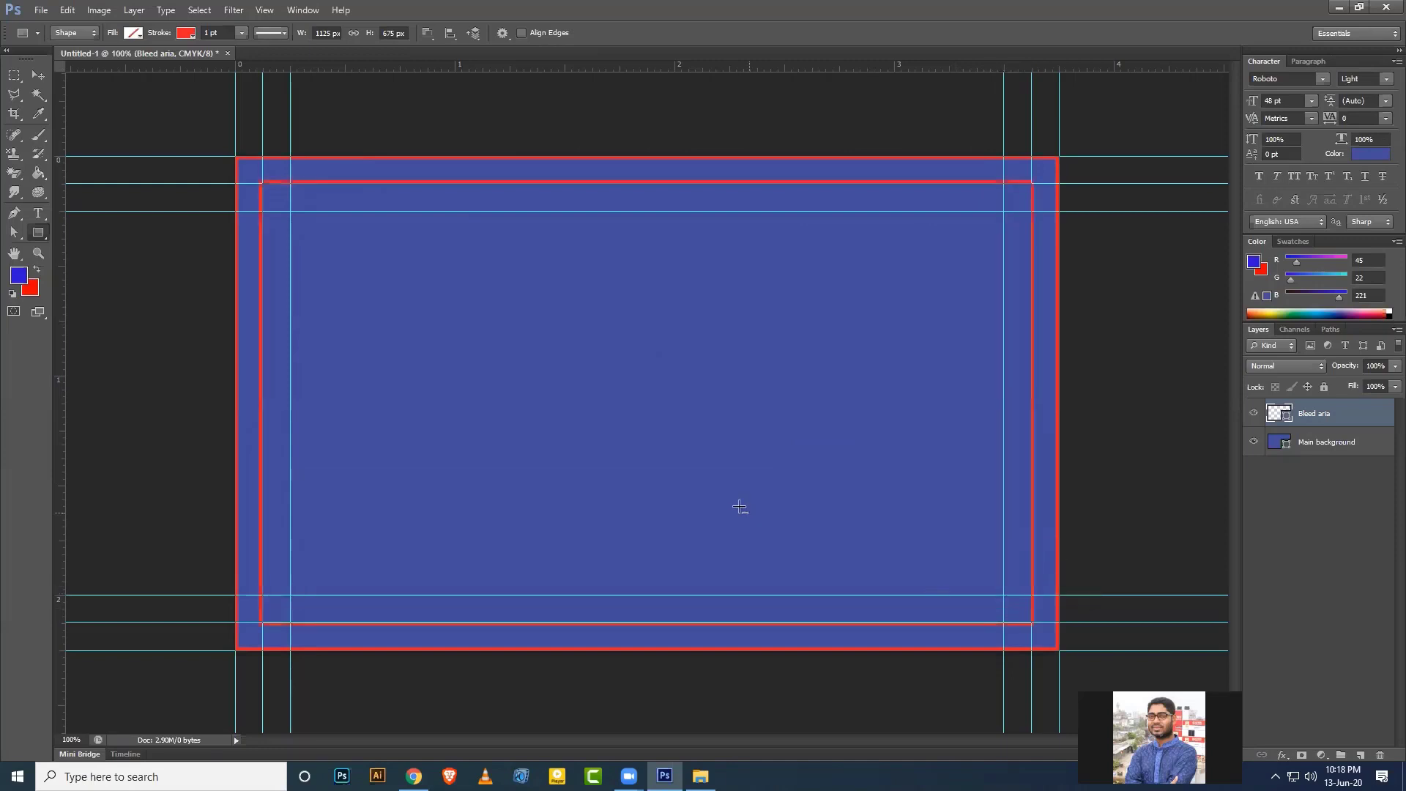
{"action": "left_click", "coordinate": [39, 75]}
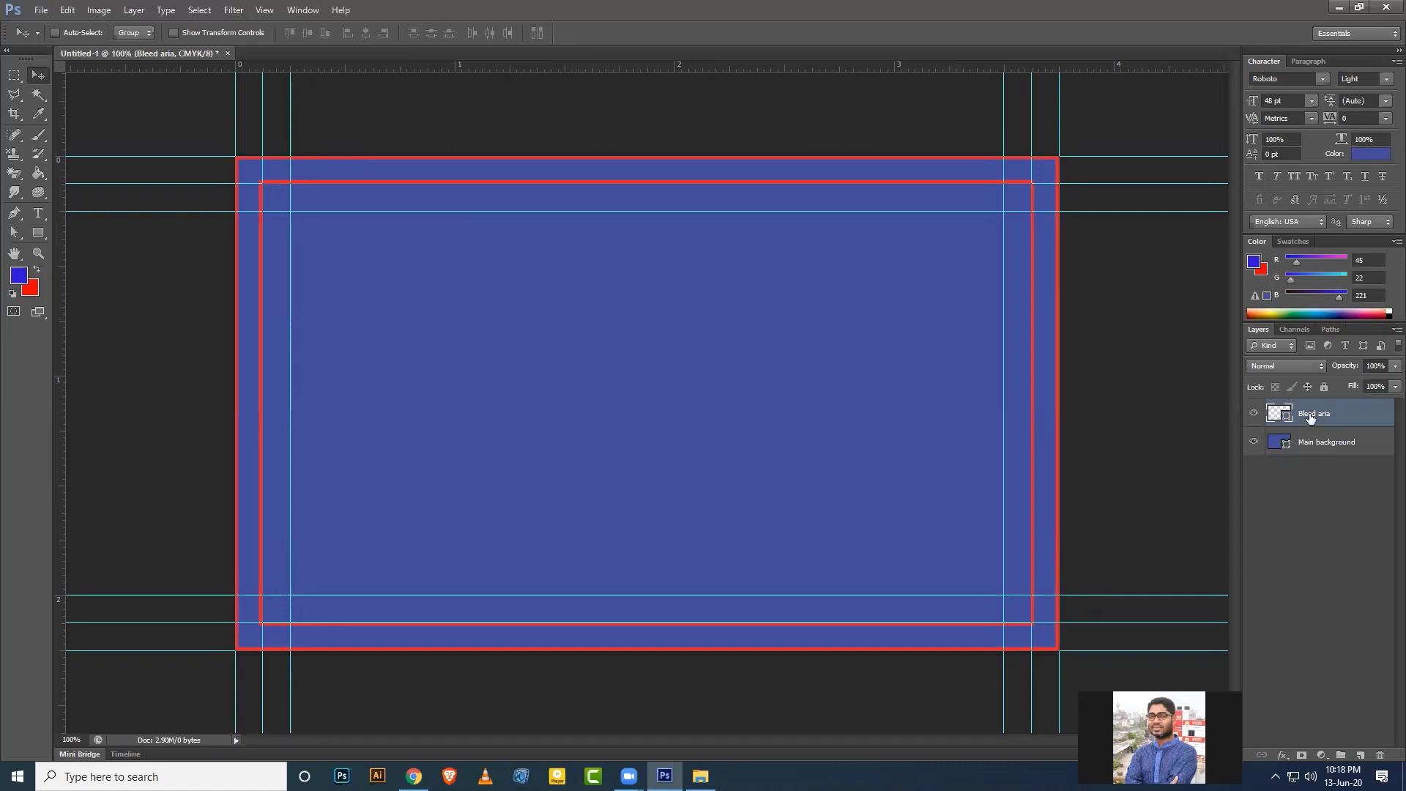
Wrap the Bleed aria layer in a collapsed, hidden group named Bleed aria, then select Main background.
{"action": "key", "text": "ctrl+g"}
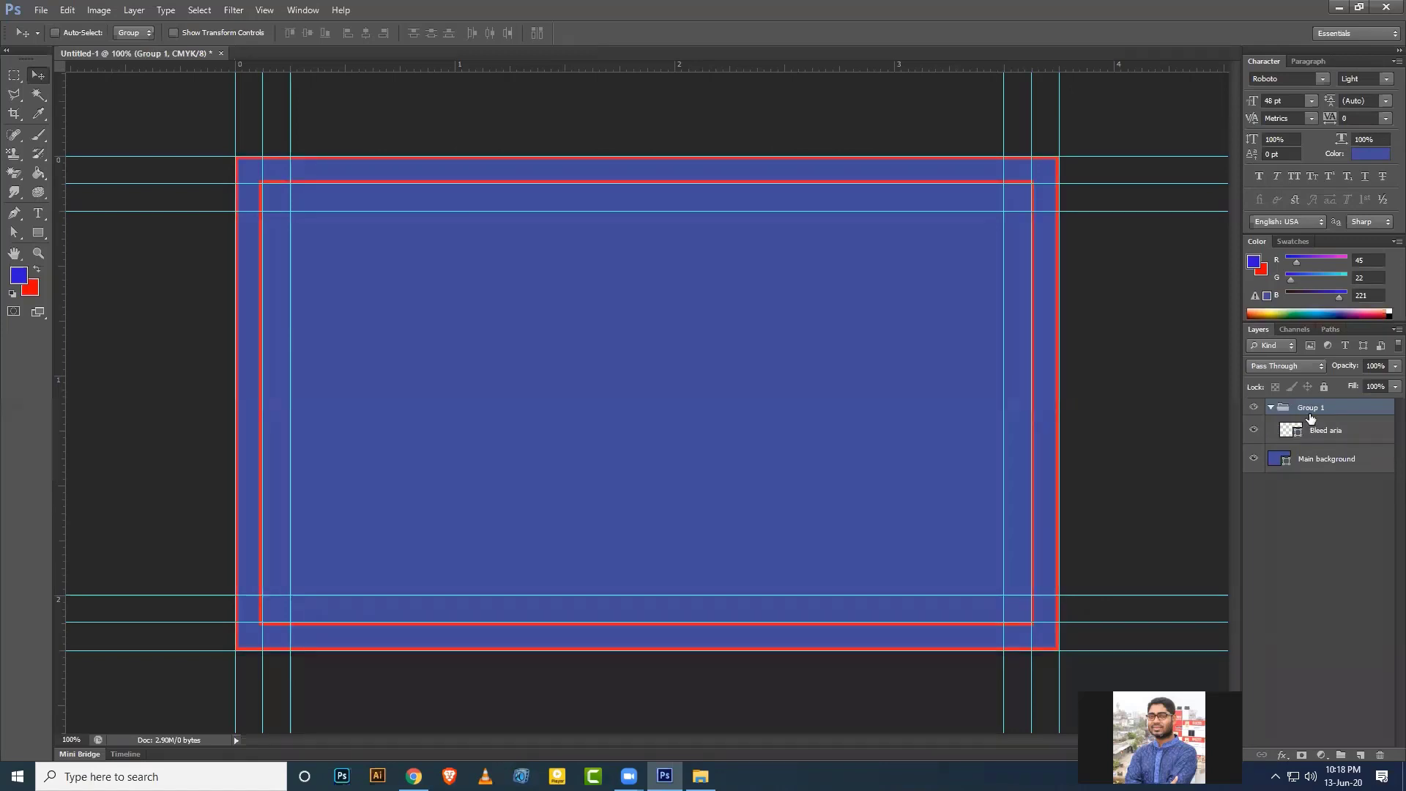
{"action": "left_click", "coordinate": [1271, 408]}
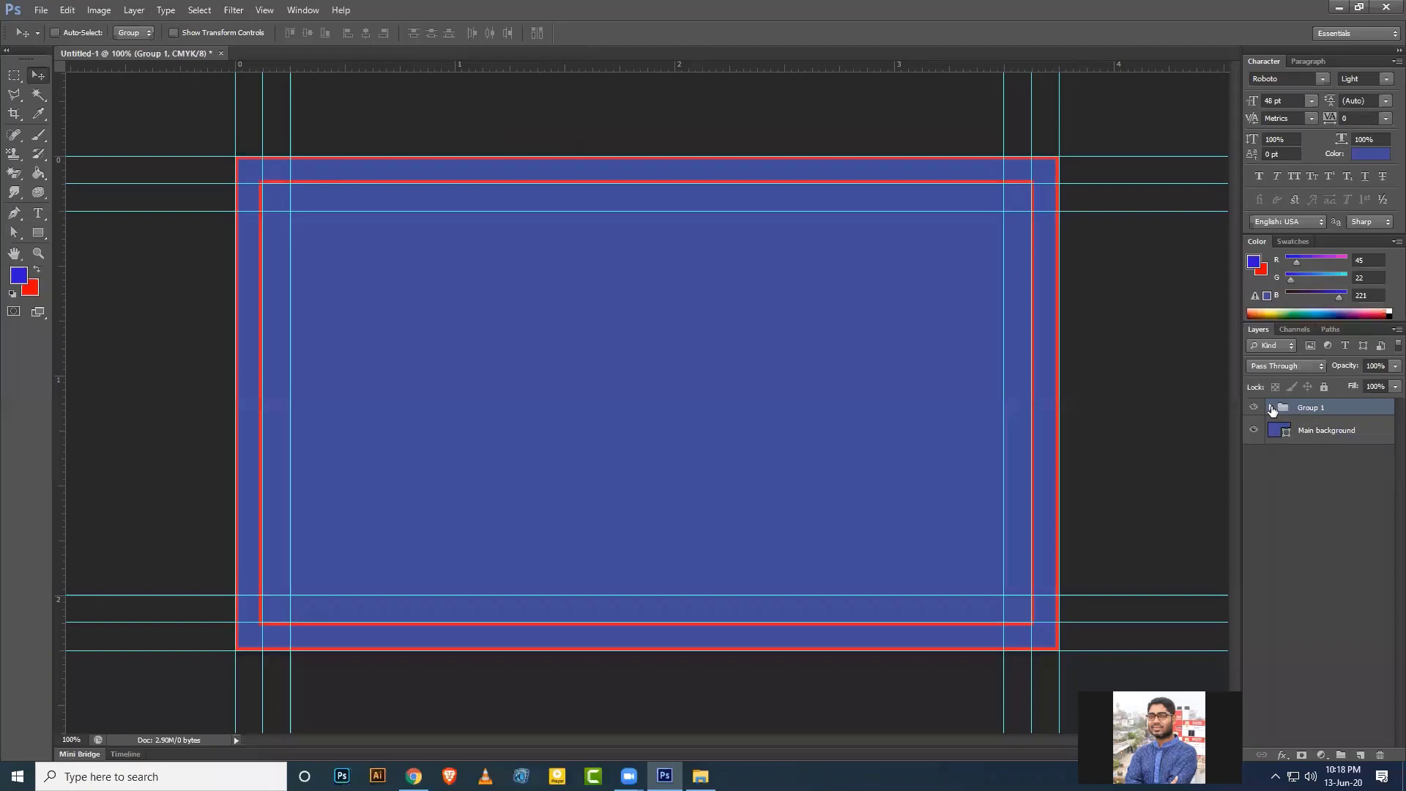
{"action": "double_click", "coordinate": [1310, 408]}
{"action": "type", "text": "Bleed aria"}
{"action": "key", "text": "Return"}
{"action": "left_click", "coordinate": [1254, 407]}
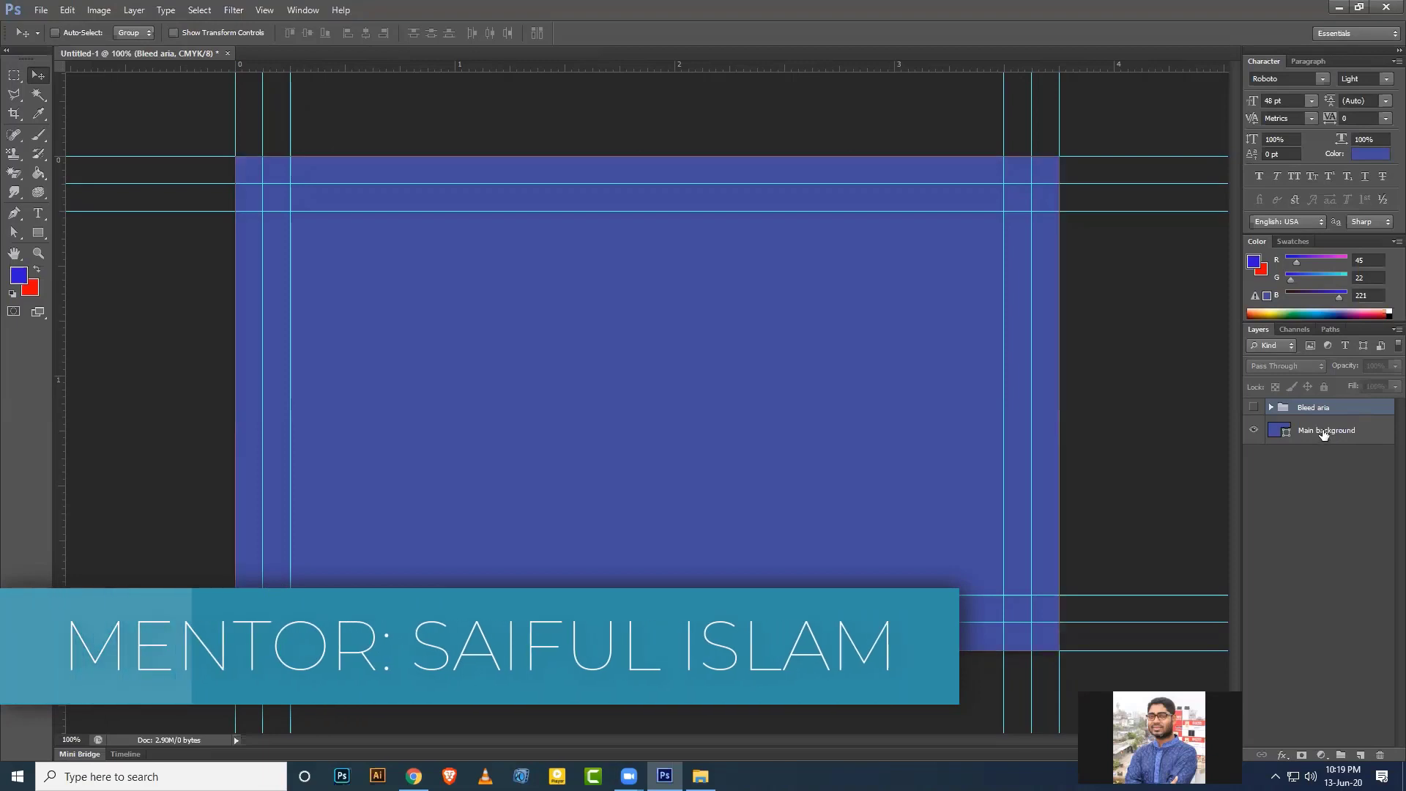
{"action": "left_click", "coordinate": [1324, 432]}
{"action": "key", "text": "u"}
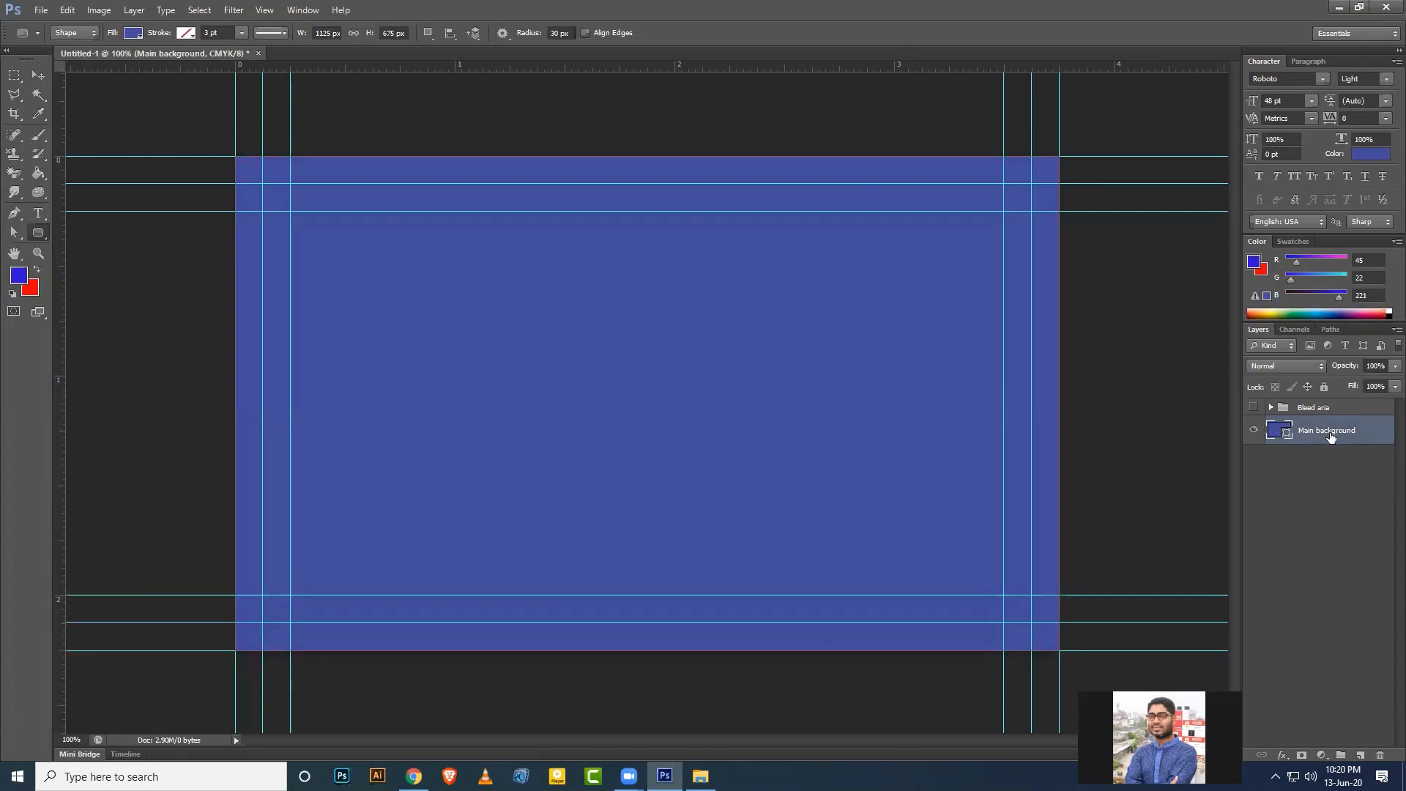
Draw a rounded rectangle inside the inner guides and name its layer Die cut.
{"action": "left_click", "coordinate": [38, 75]}
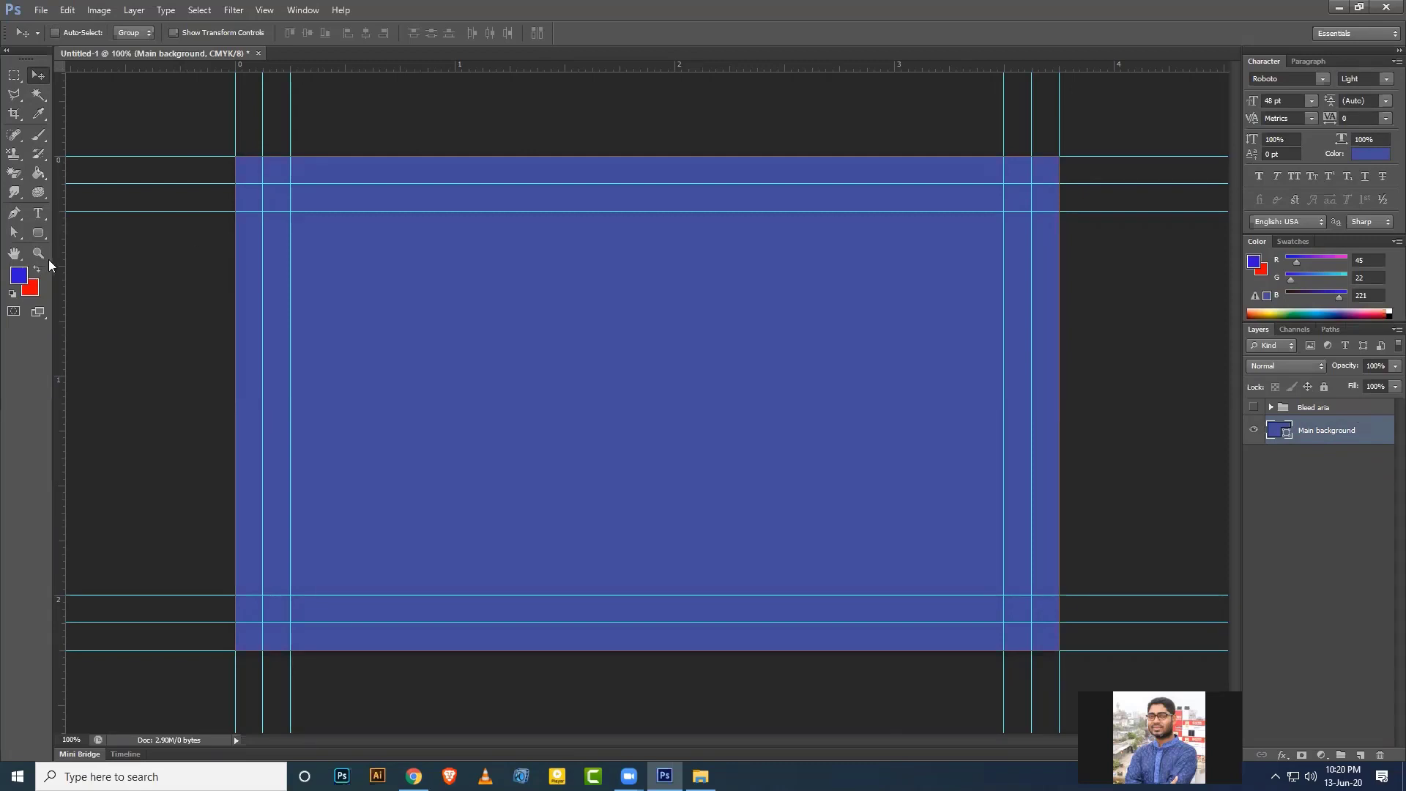
{"action": "left_click_drag", "start_coordinate": [38, 233], "coordinate": [95, 242]}
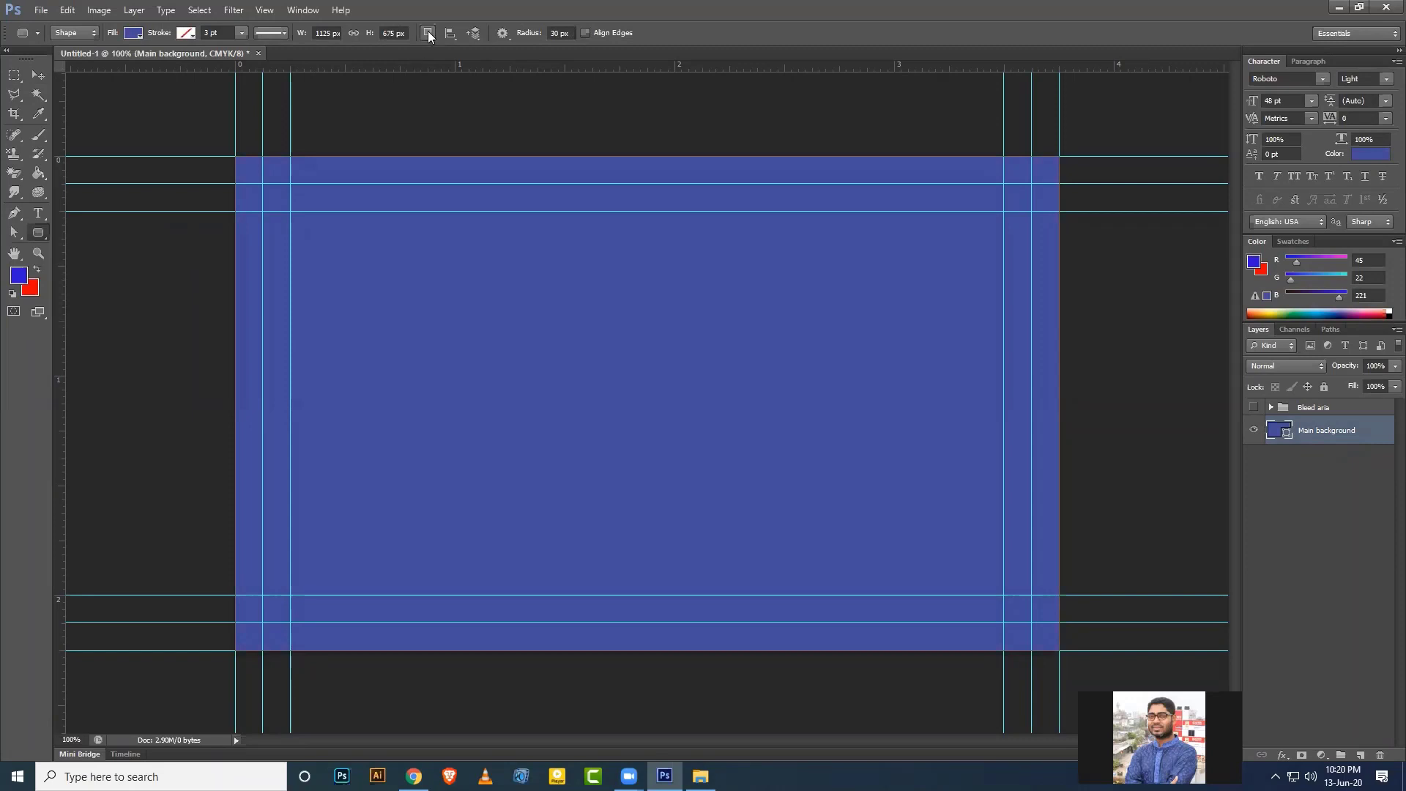
{"action": "left_click_drag", "start_coordinate": [261, 183], "coordinate": [1027, 620]}
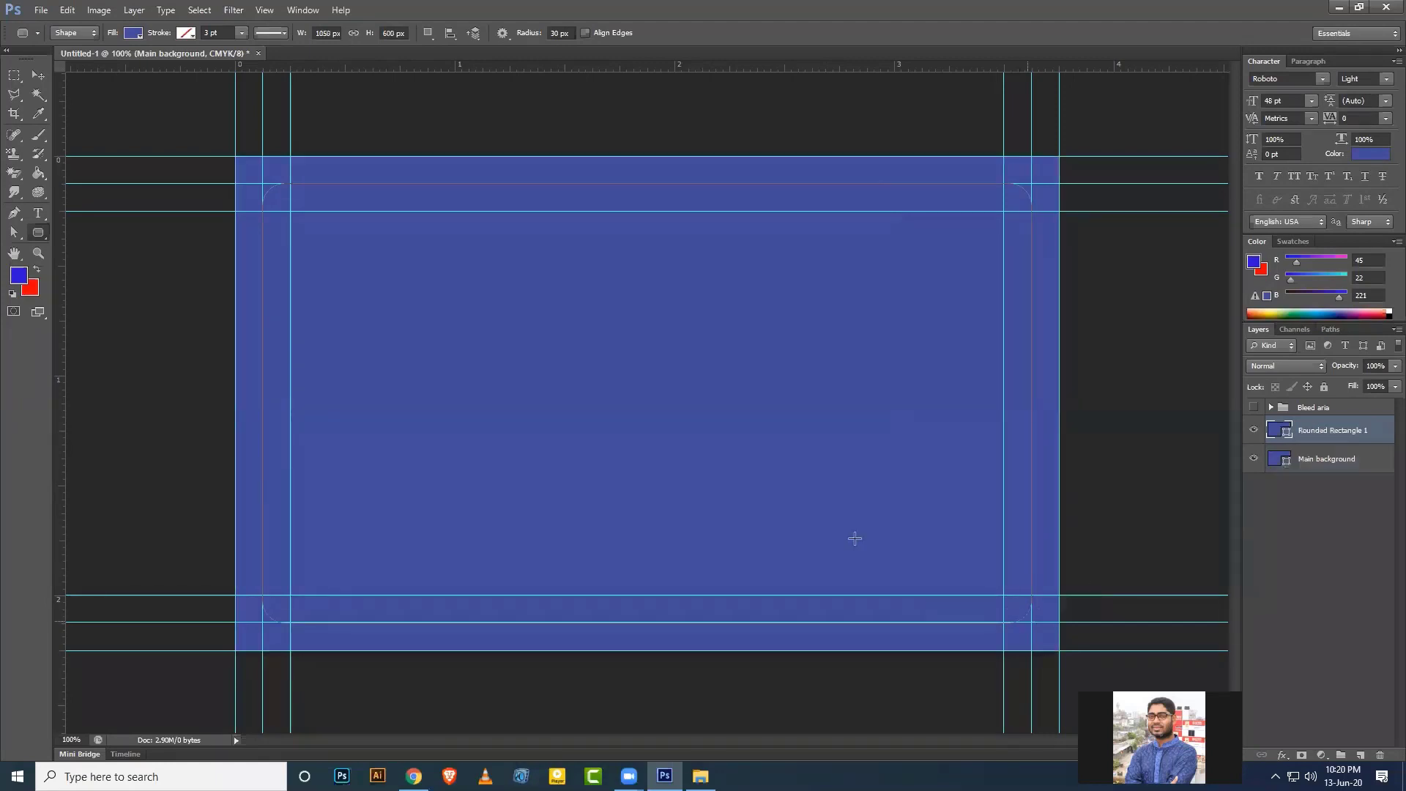
{"action": "double_click", "coordinate": [1324, 430]}
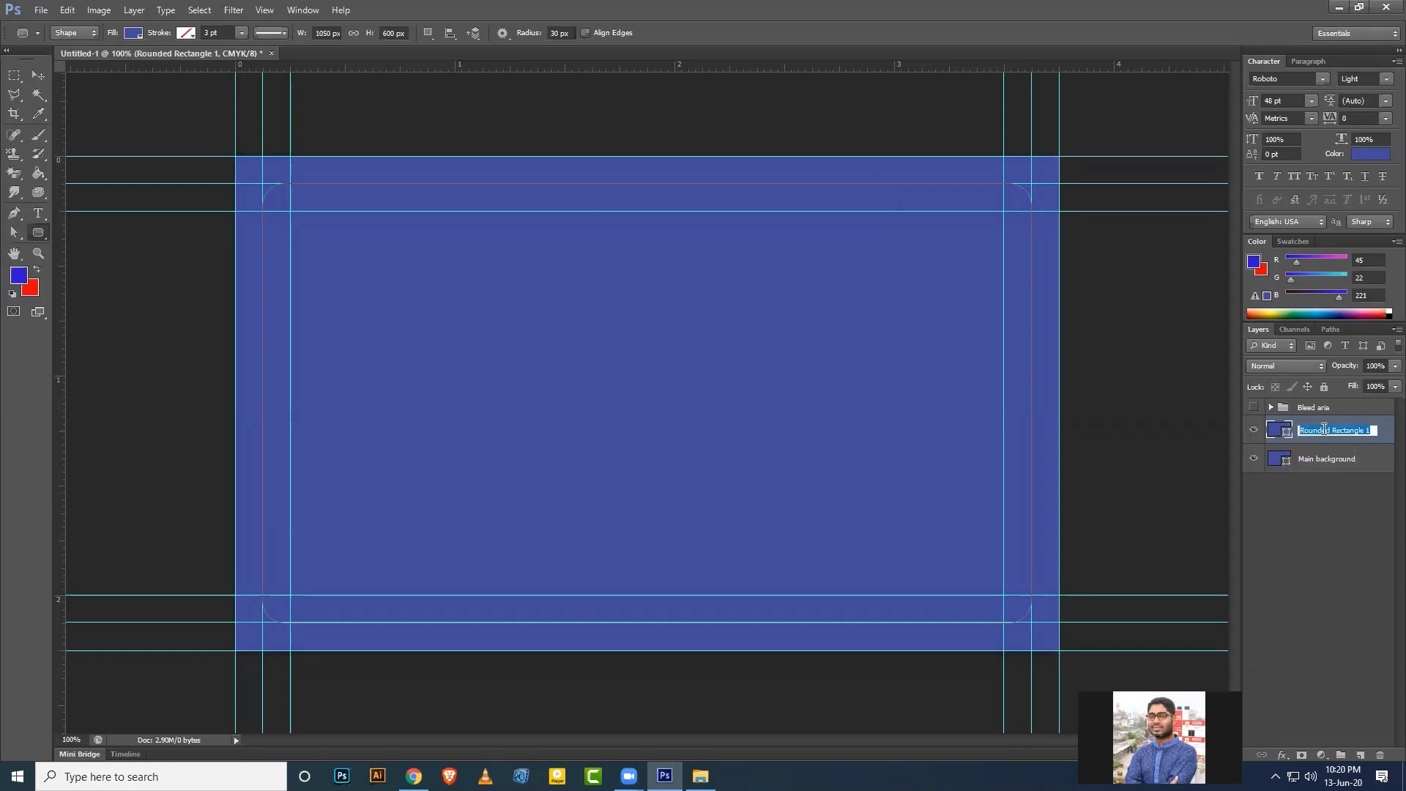
{"action": "type", "text": "Die cut"}
{"action": "key", "text": "Return"}
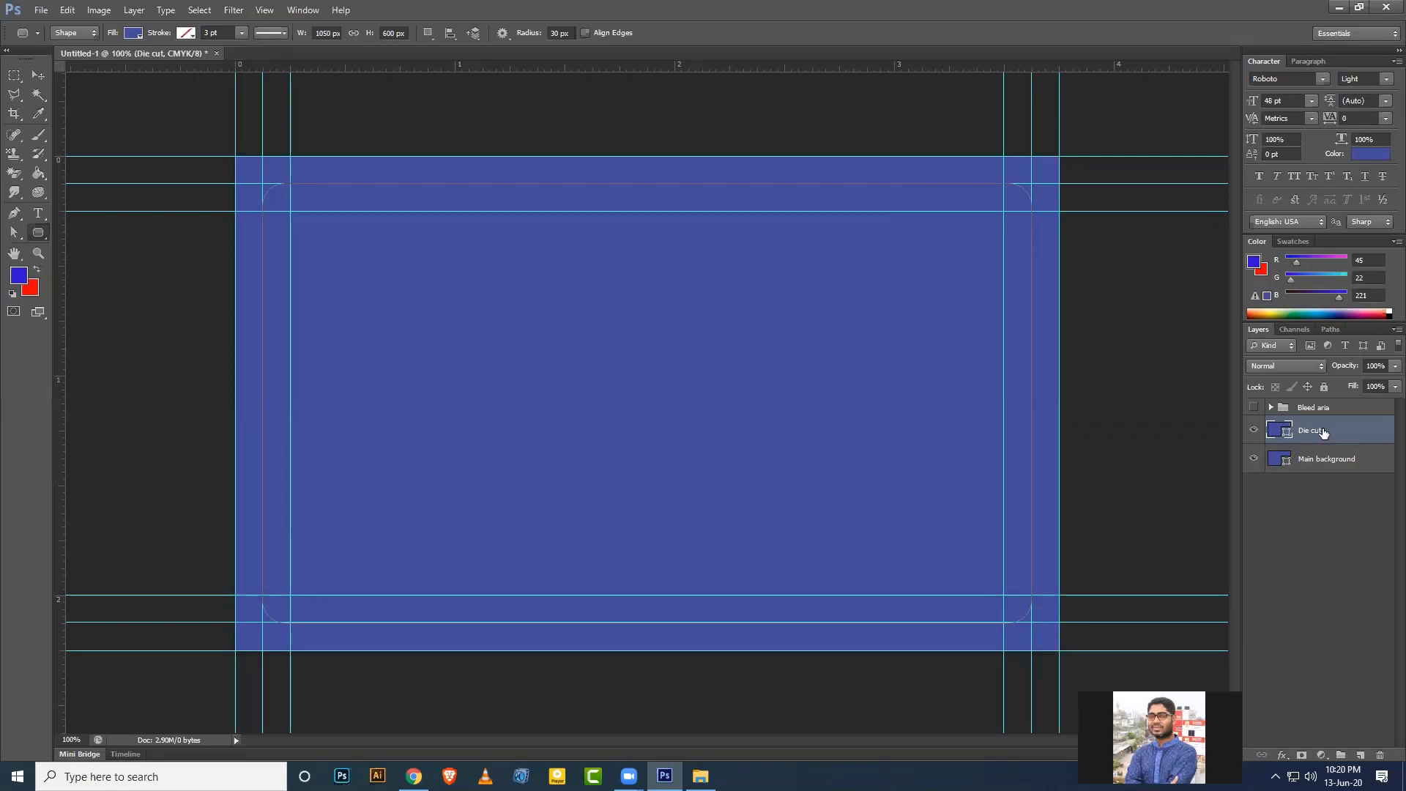
Group the Die cut layer into a collapsed, hidden group named Die cut.
{"action": "key", "text": "ctrl+g"}
{"action": "double_click", "coordinate": [1312, 426]}
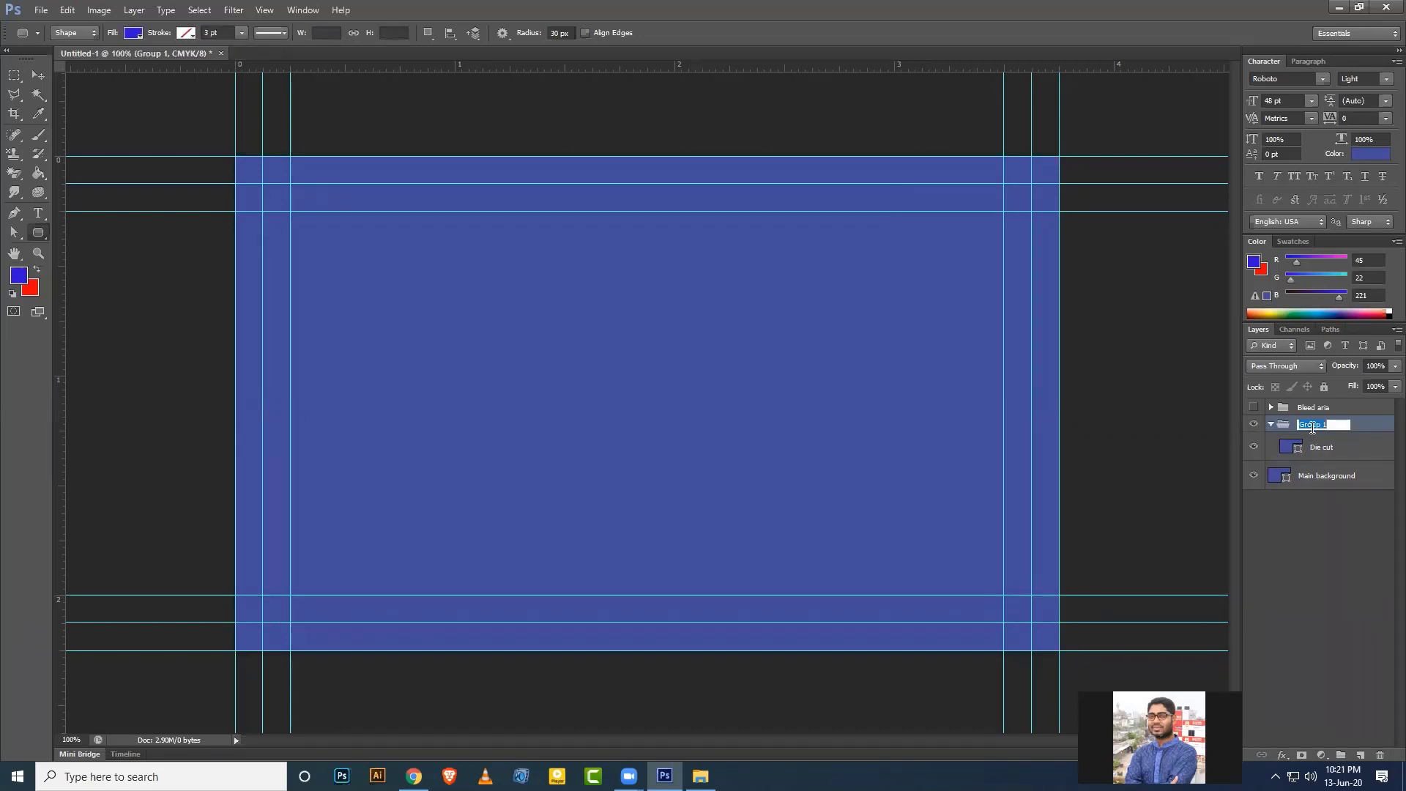
{"action": "type", "text": "Die cut"}
{"action": "key", "text": "Return"}
{"action": "left_click", "coordinate": [1271, 424]}
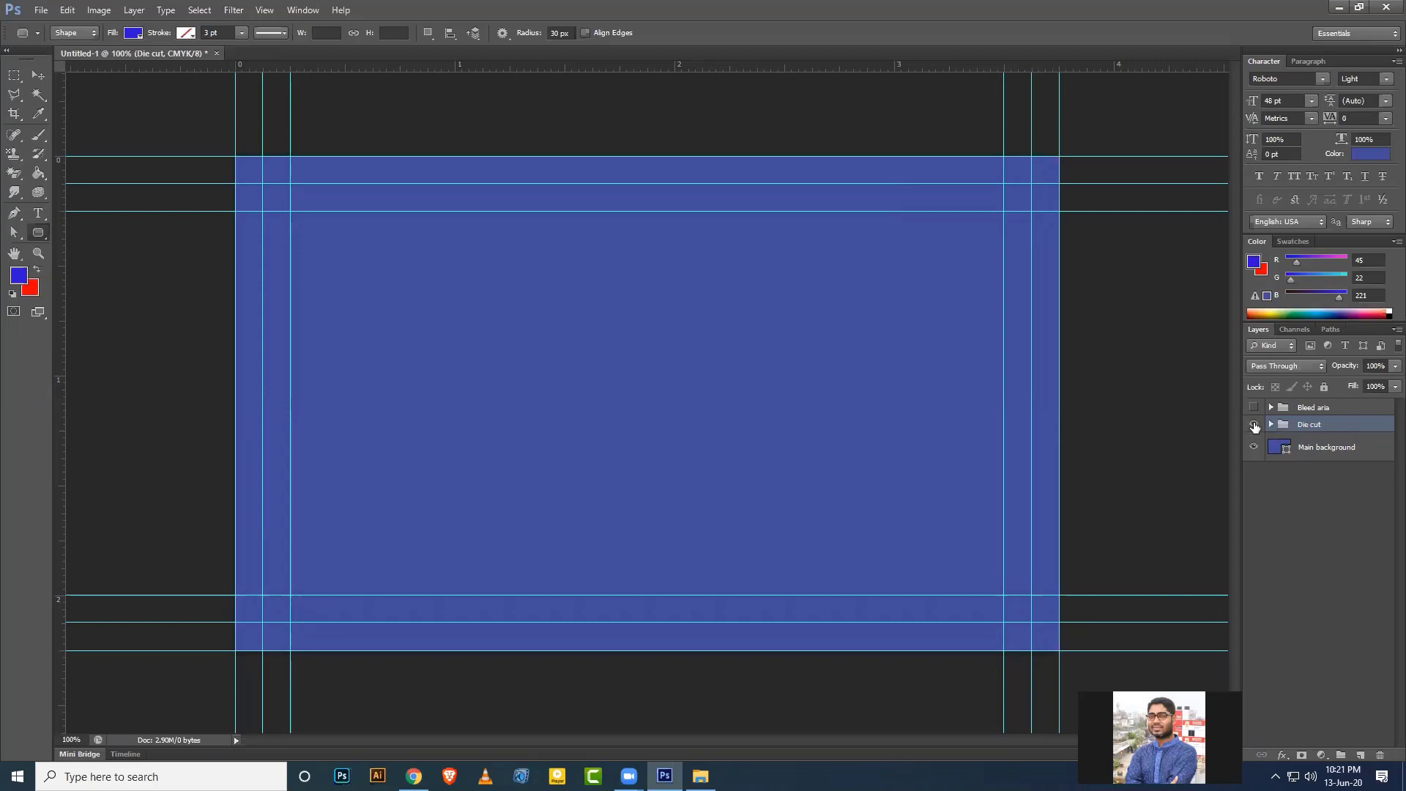
{"action": "left_click", "coordinate": [1254, 426]}
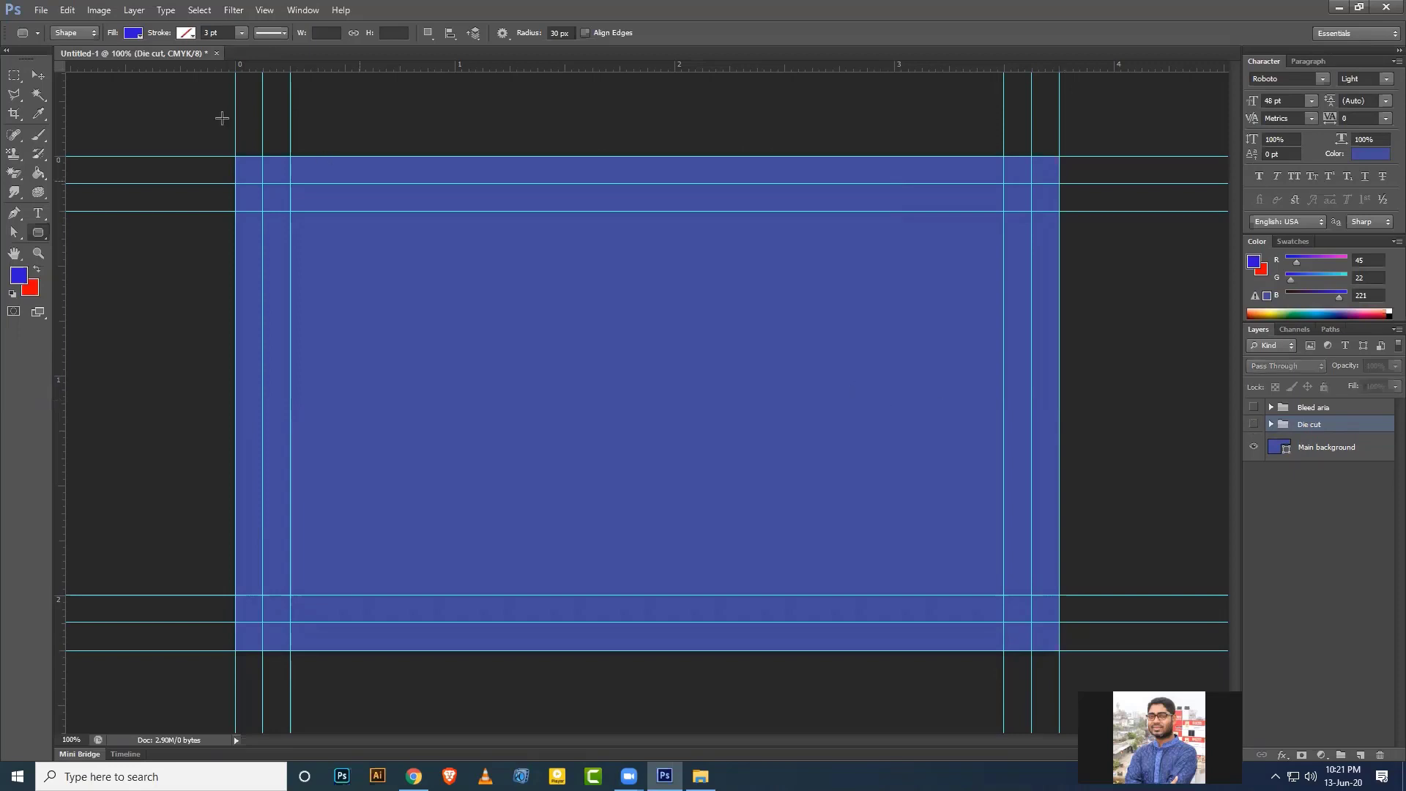
Return to the Move tool and select the Main background layer.
{"action": "left_click", "coordinate": [38, 76]}
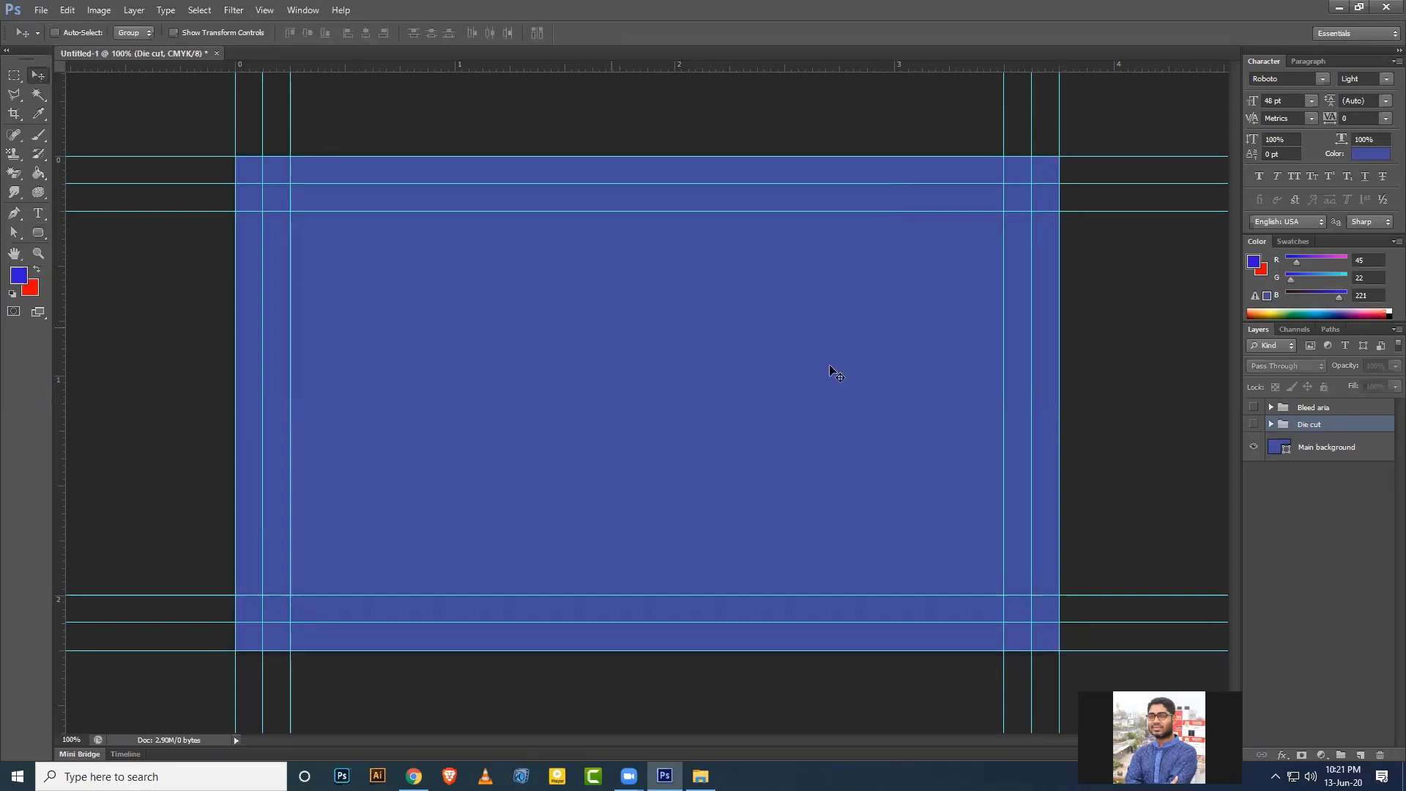
{"action": "left_click", "coordinate": [1328, 412]}
{"action": "left_click", "coordinate": [1332, 427]}
{"action": "left_click", "coordinate": [1332, 413]}
{"action": "left_click", "coordinate": [1325, 453]}
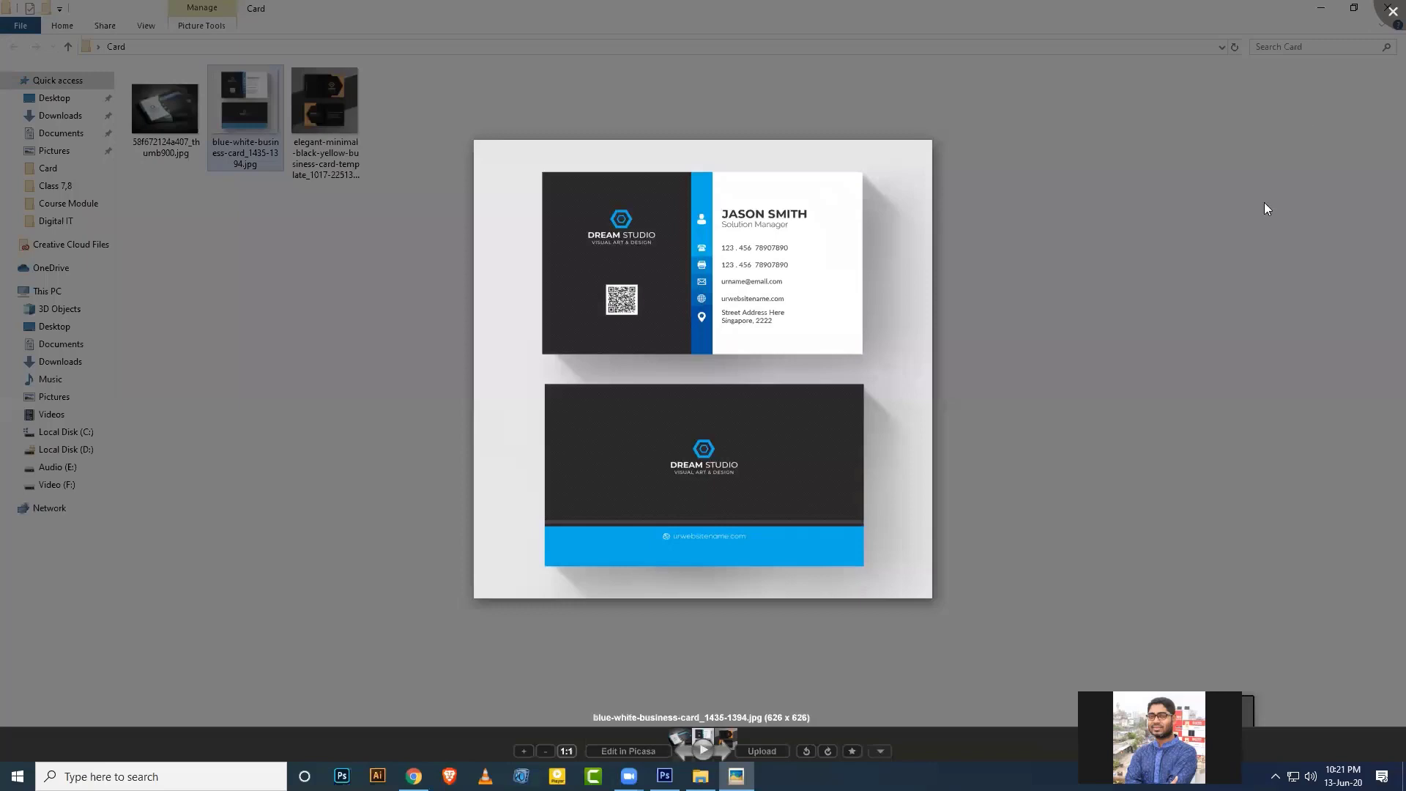
Close the reference card viewer and drag the blue-white-business-card JPG onto the Photoshop canvas.
{"action": "left_click", "coordinate": [1391, 12]}
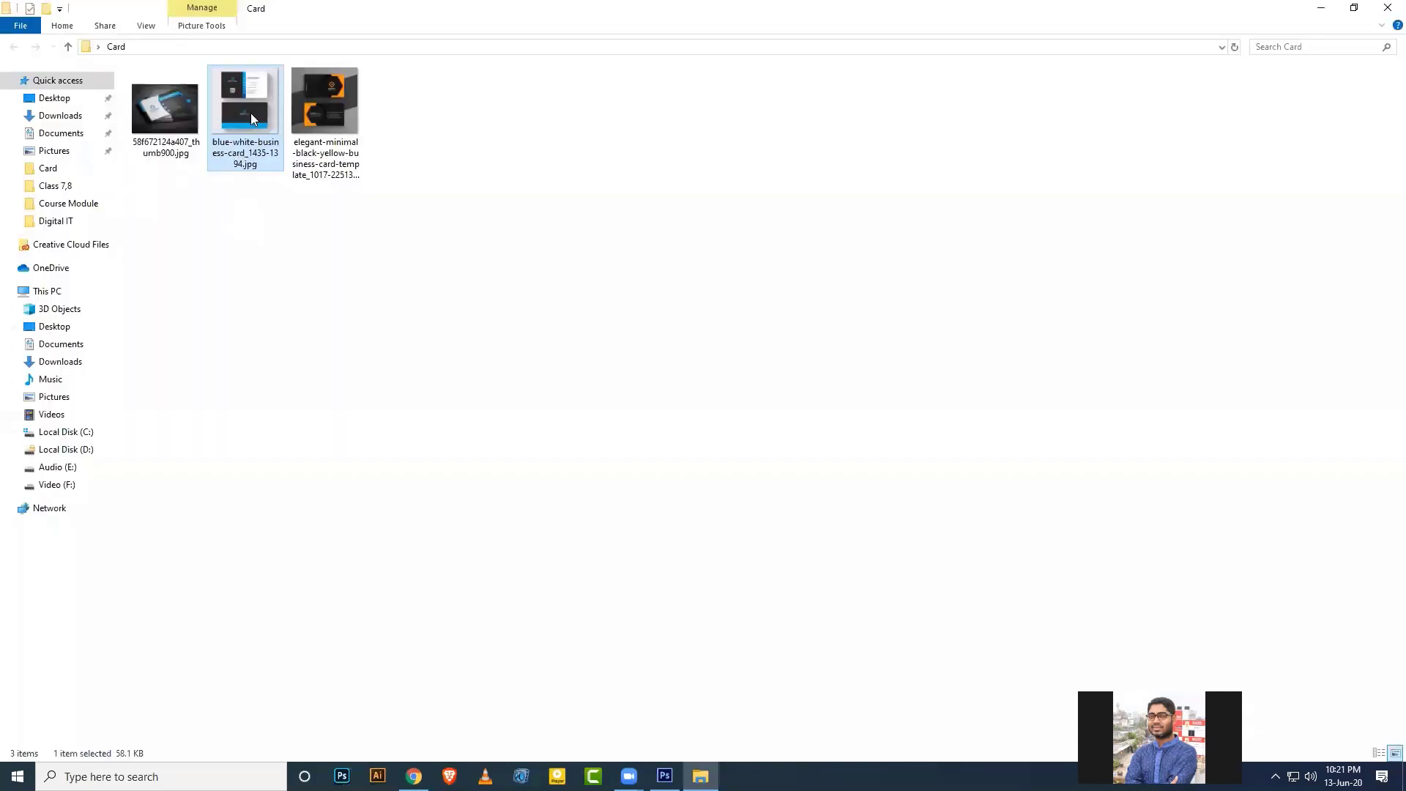
{"action": "left_click_drag", "start_coordinate": [252, 119], "coordinate": [628, 477]}
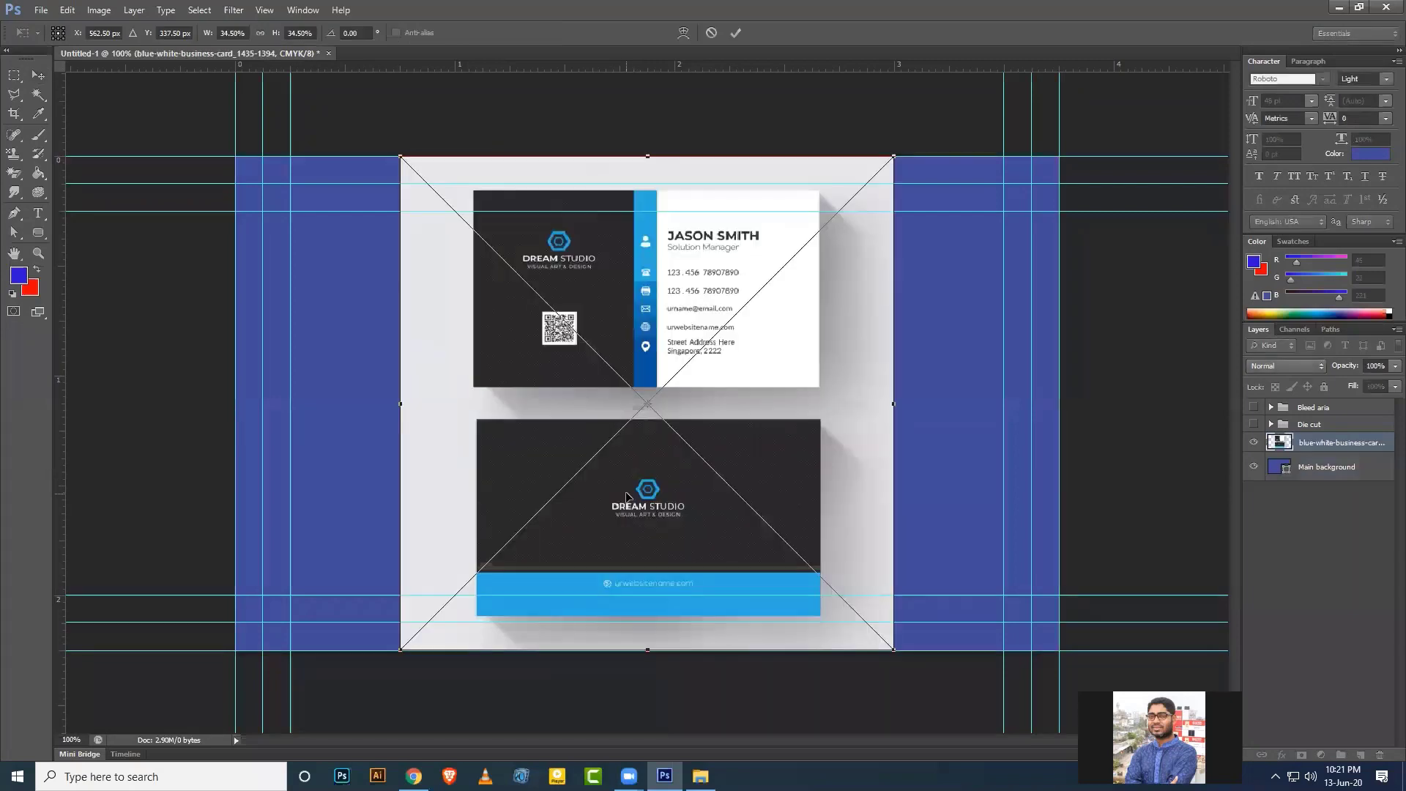
Commit the placed card image and sample white from it as the foreground colour.
{"action": "key", "text": "Return"}
{"action": "left_click", "coordinate": [1253, 441]}
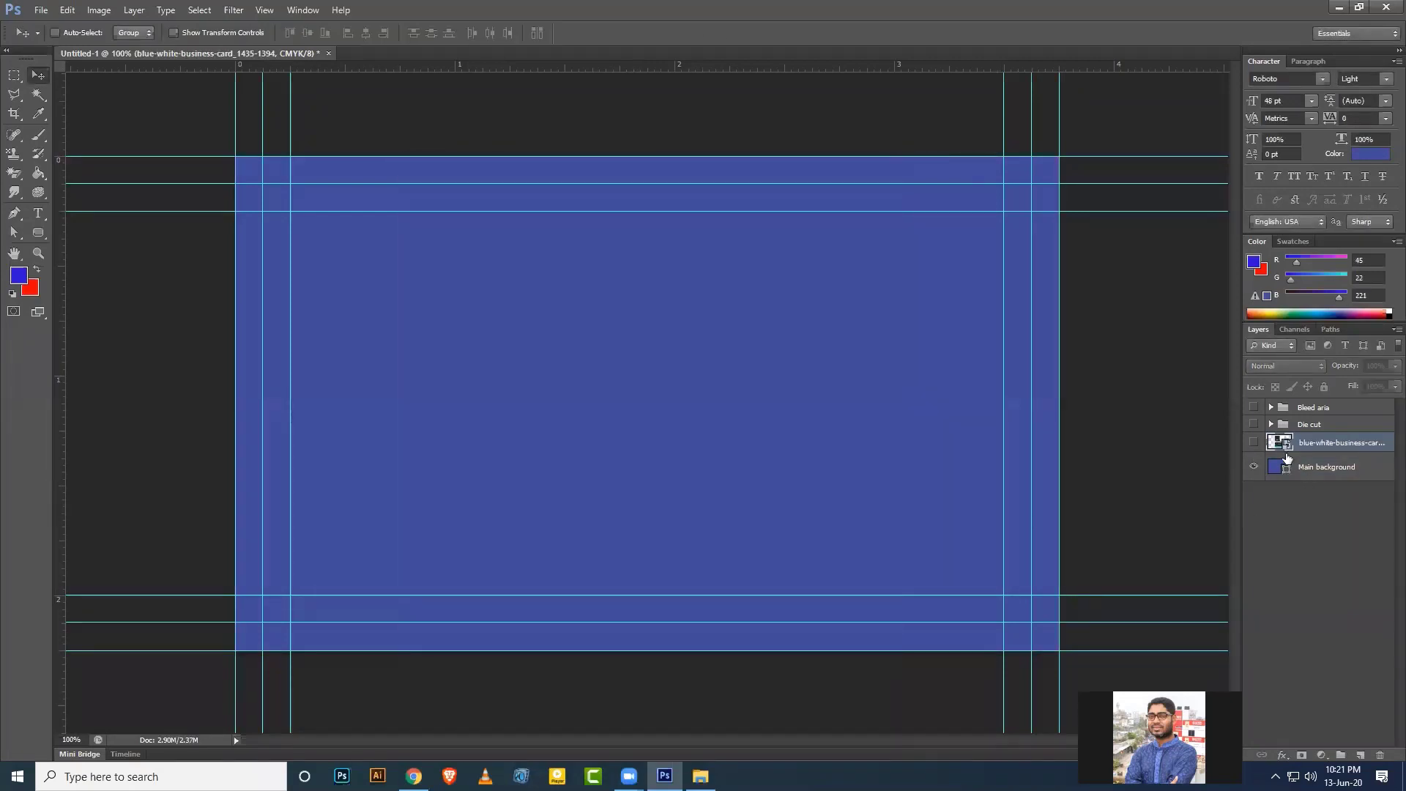
{"action": "left_click", "coordinate": [1254, 442]}
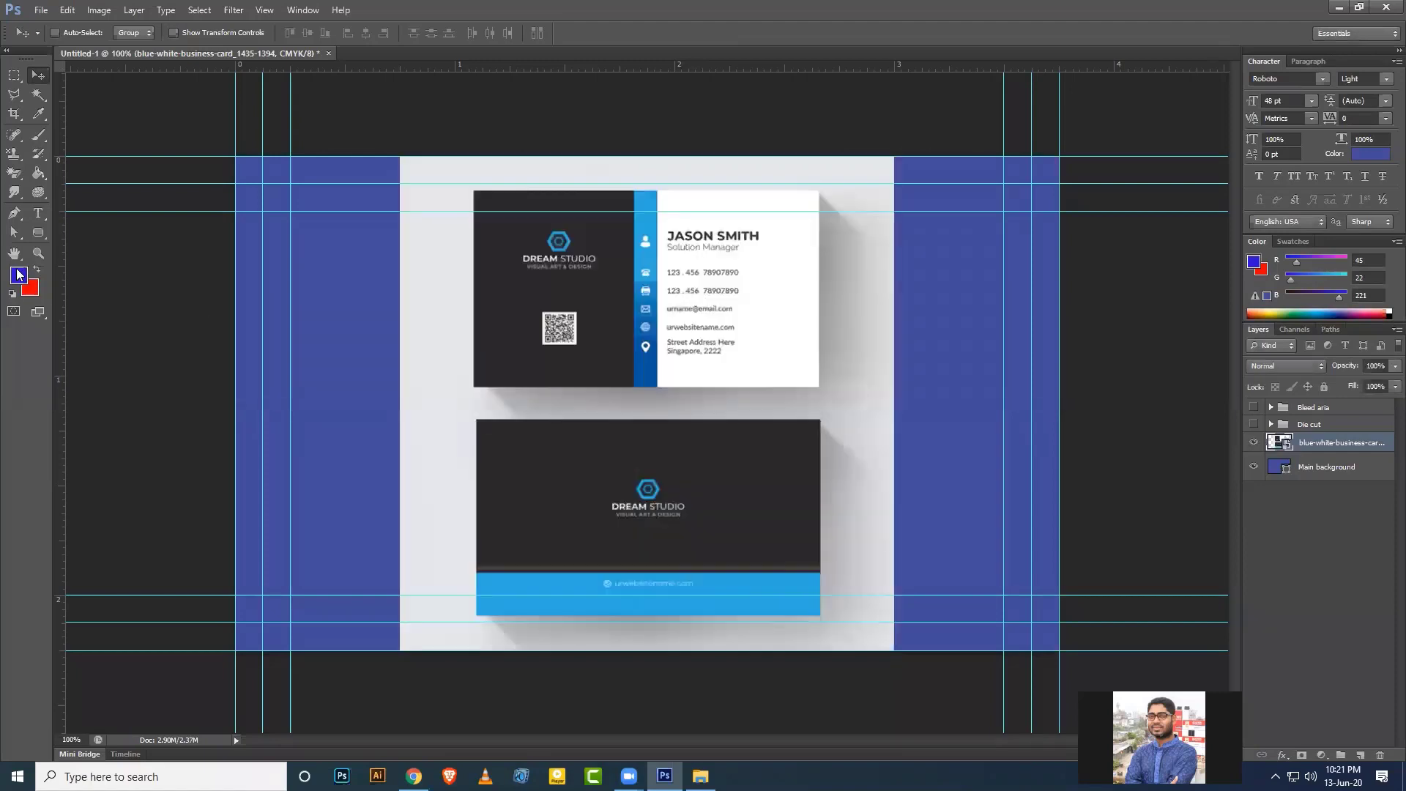
{"action": "left_click", "coordinate": [22, 276]}
{"action": "left_click", "coordinate": [762, 247]}
{"action": "left_click", "coordinate": [1138, 176]}
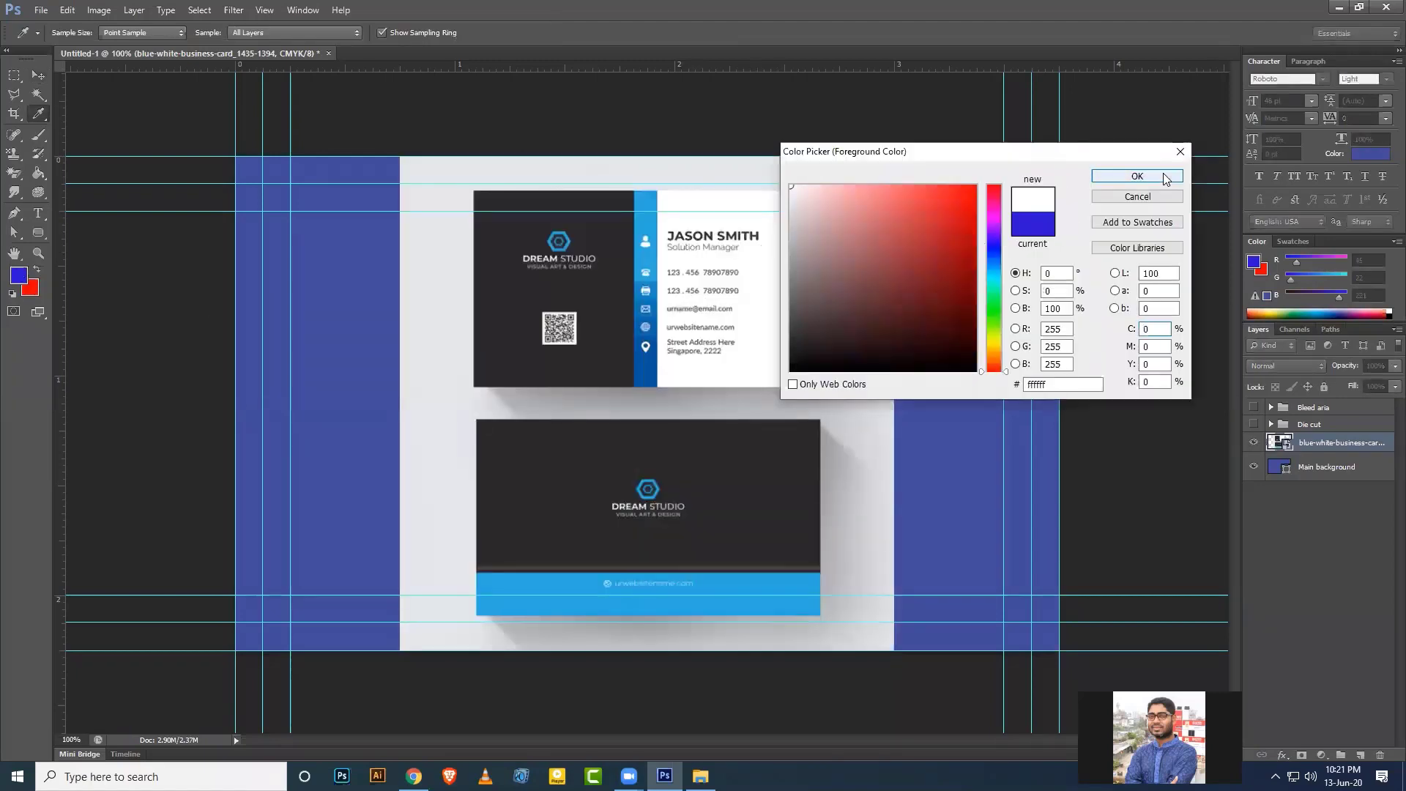
Sample the card's dark grey 272526 as the background colour and hide the mockup layer.
{"action": "left_click", "coordinate": [30, 288]}
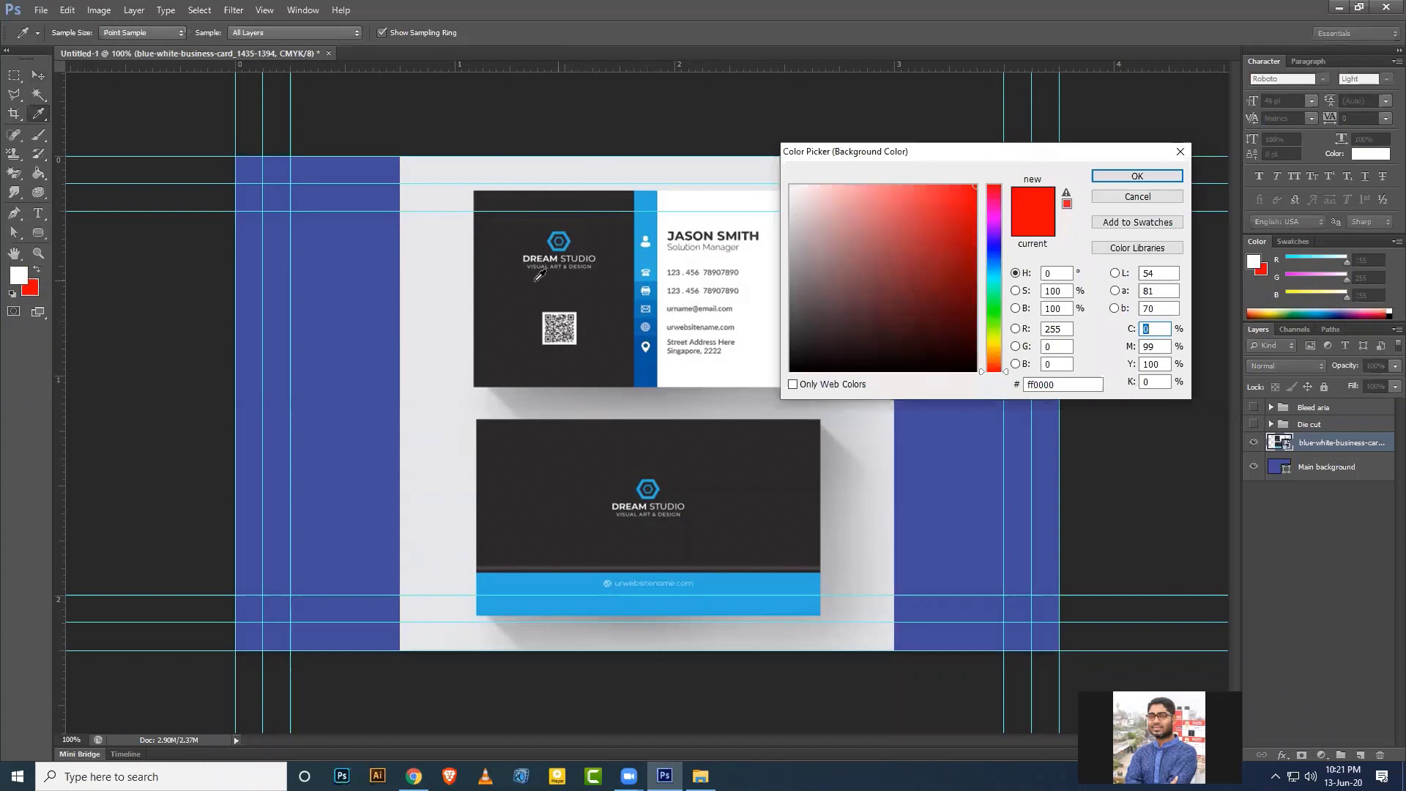
{"action": "left_click", "coordinate": [510, 265]}
{"action": "left_click", "coordinate": [1120, 177]}
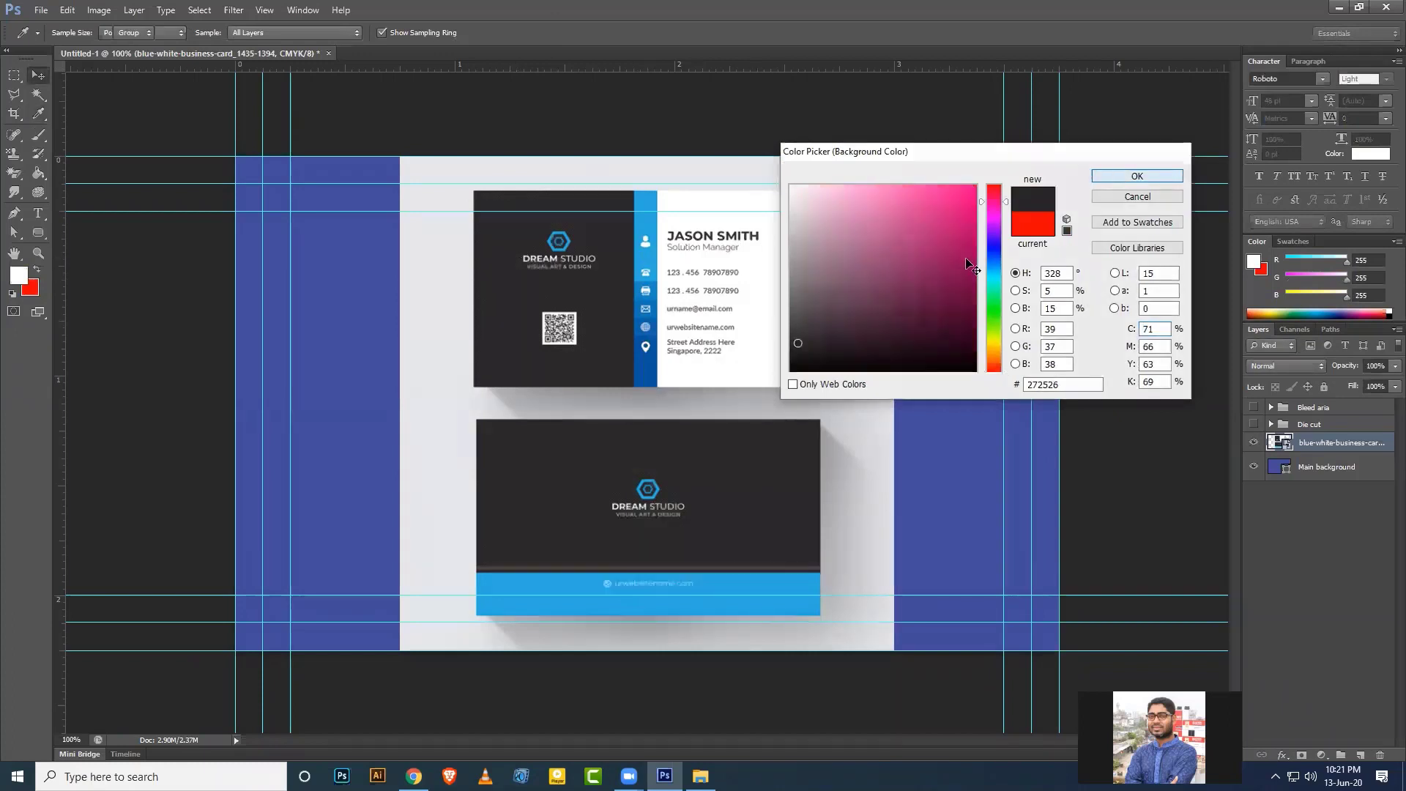
{"action": "left_click", "coordinate": [1254, 443]}
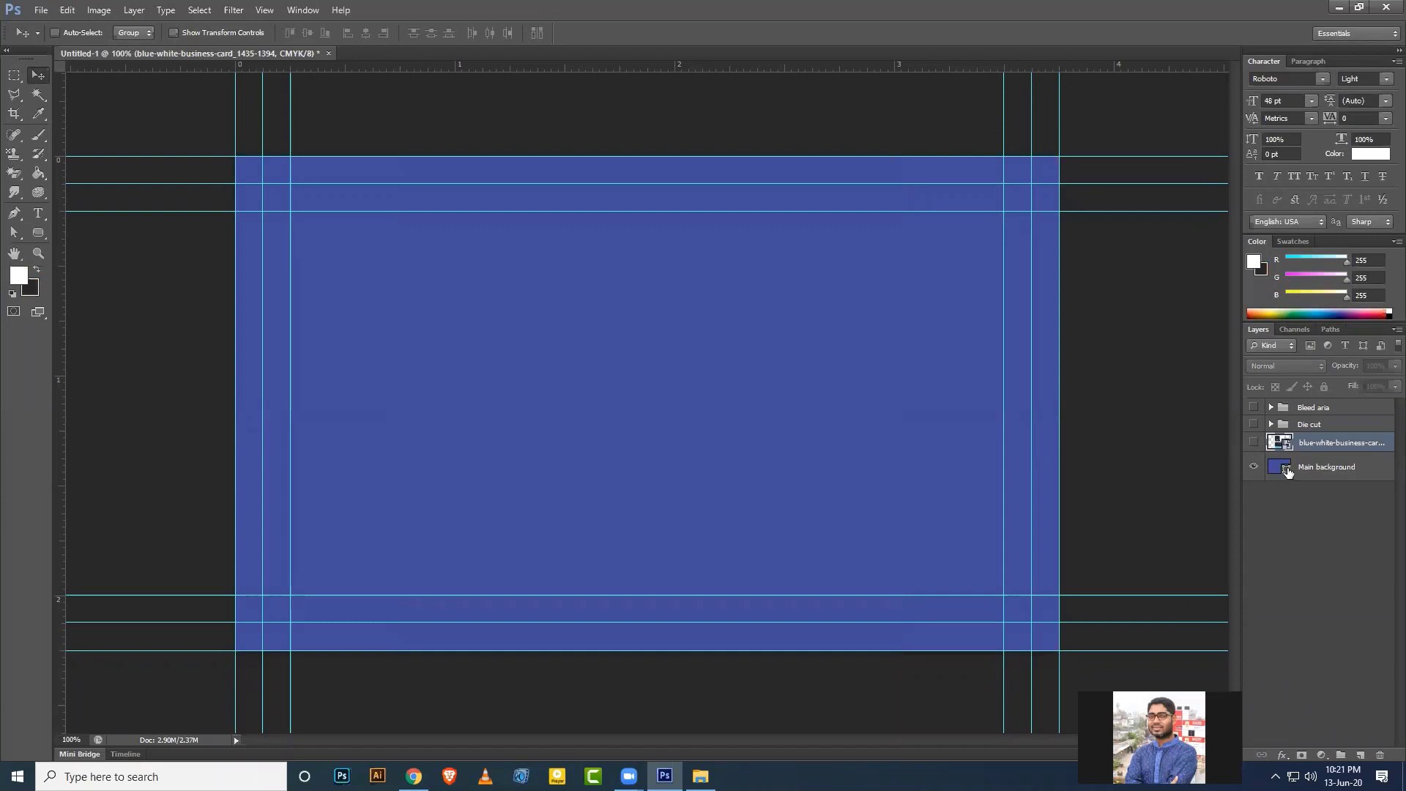
Recolour the Main background fill from blue 434ca0 to white and group the layer.
{"action": "double_click", "coordinate": [1287, 469]}
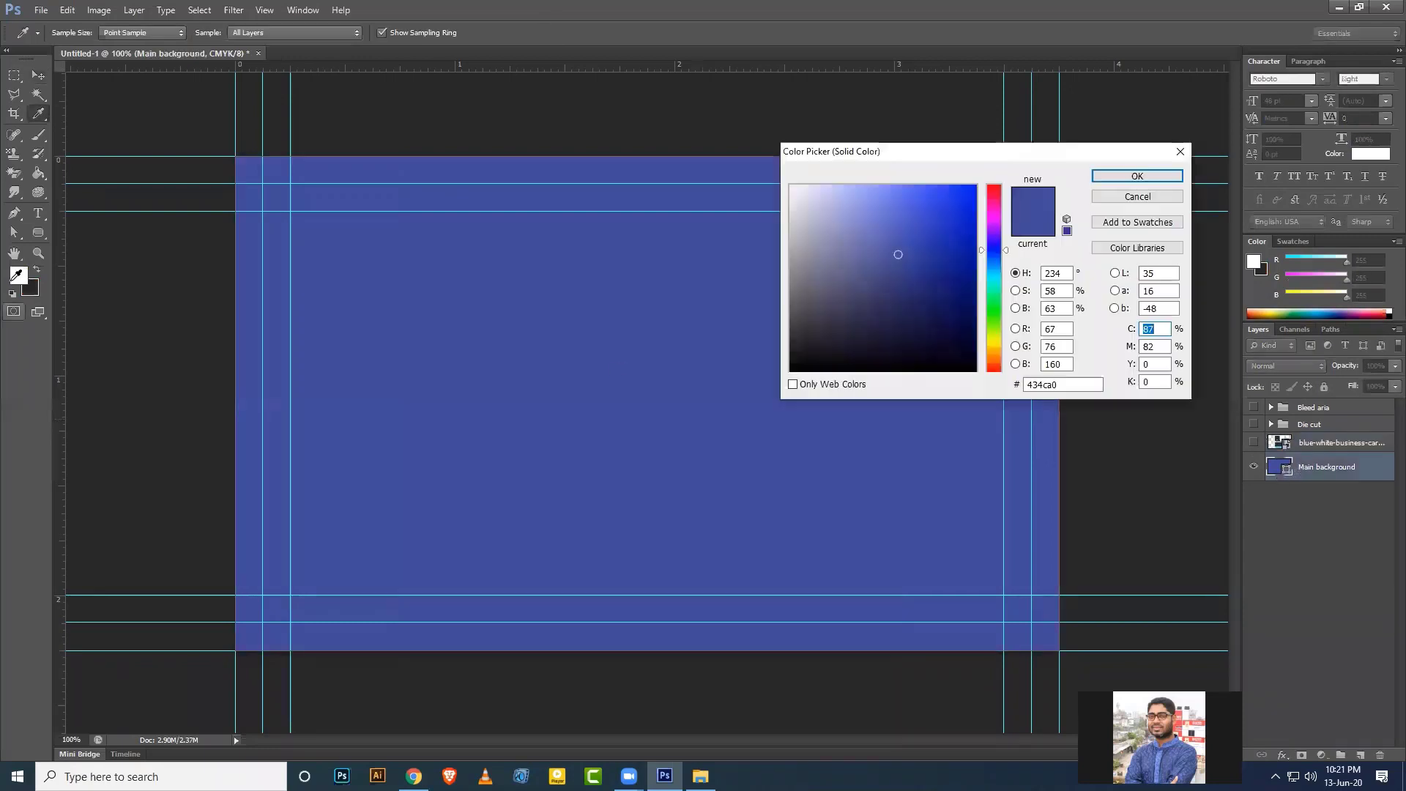
{"action": "left_click", "coordinate": [17, 277]}
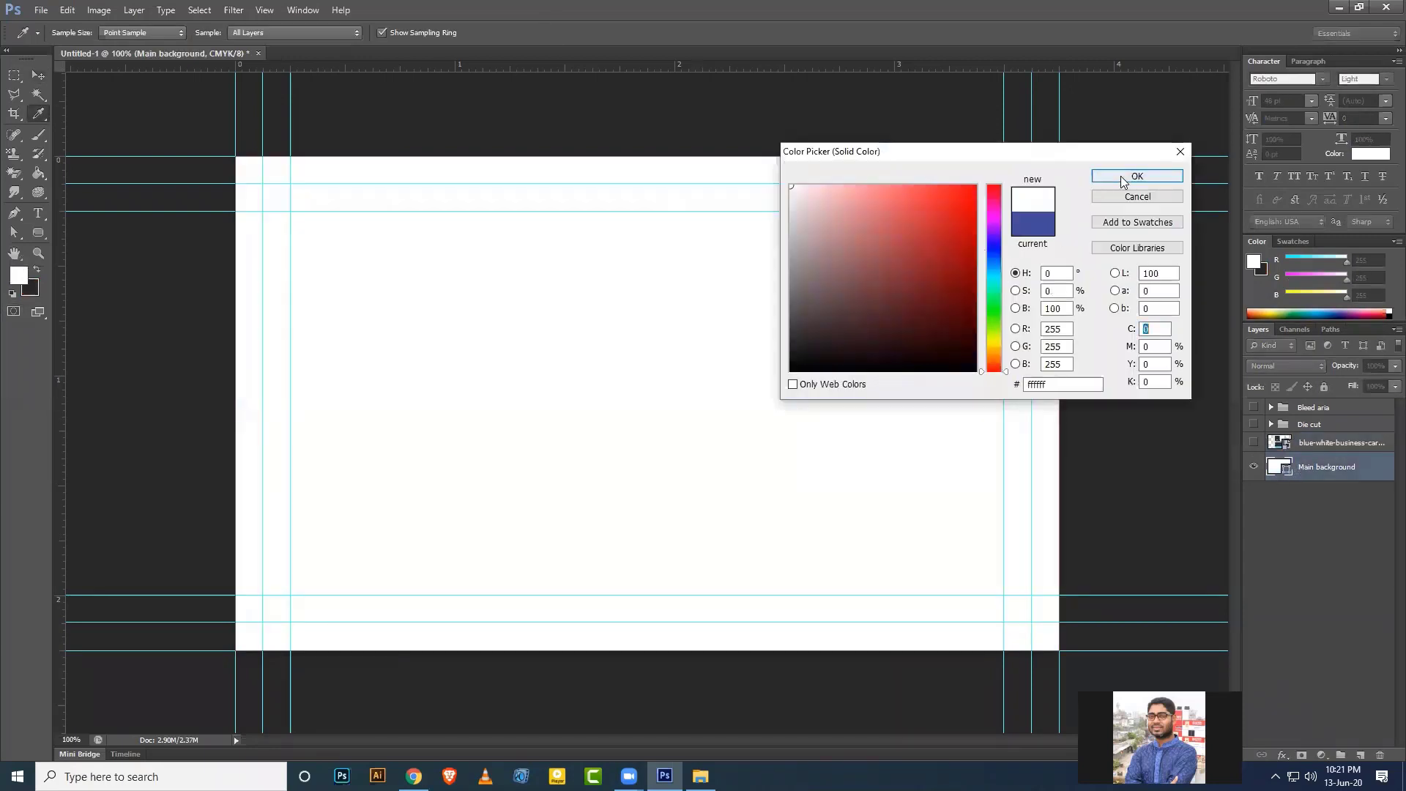
{"action": "left_click", "coordinate": [1124, 178]}
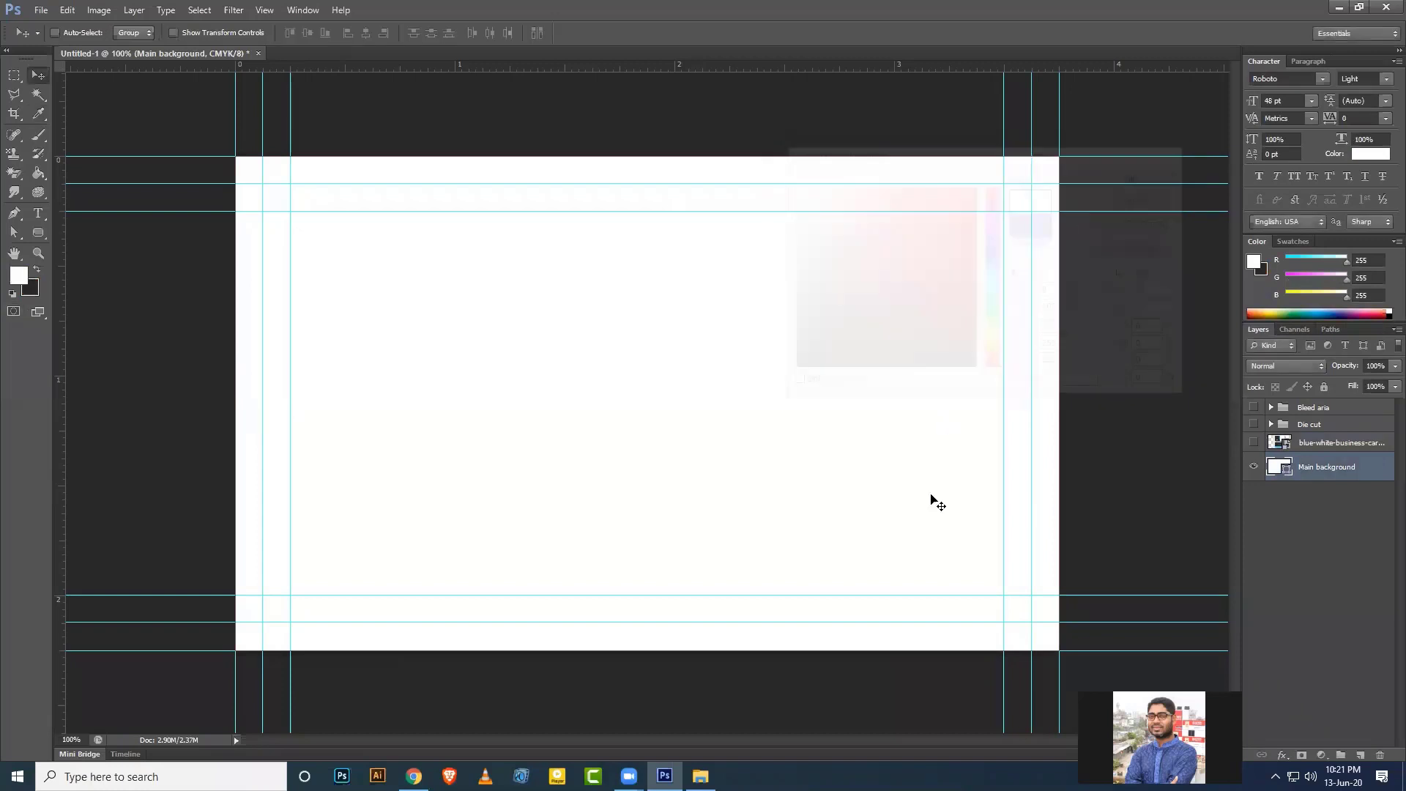
{"action": "key", "text": "ctrl+g"}
Rename the new group 'Main bg', collapse it and apply Lock All, leaving it selected.
{"action": "double_click", "coordinate": [1316, 461]}
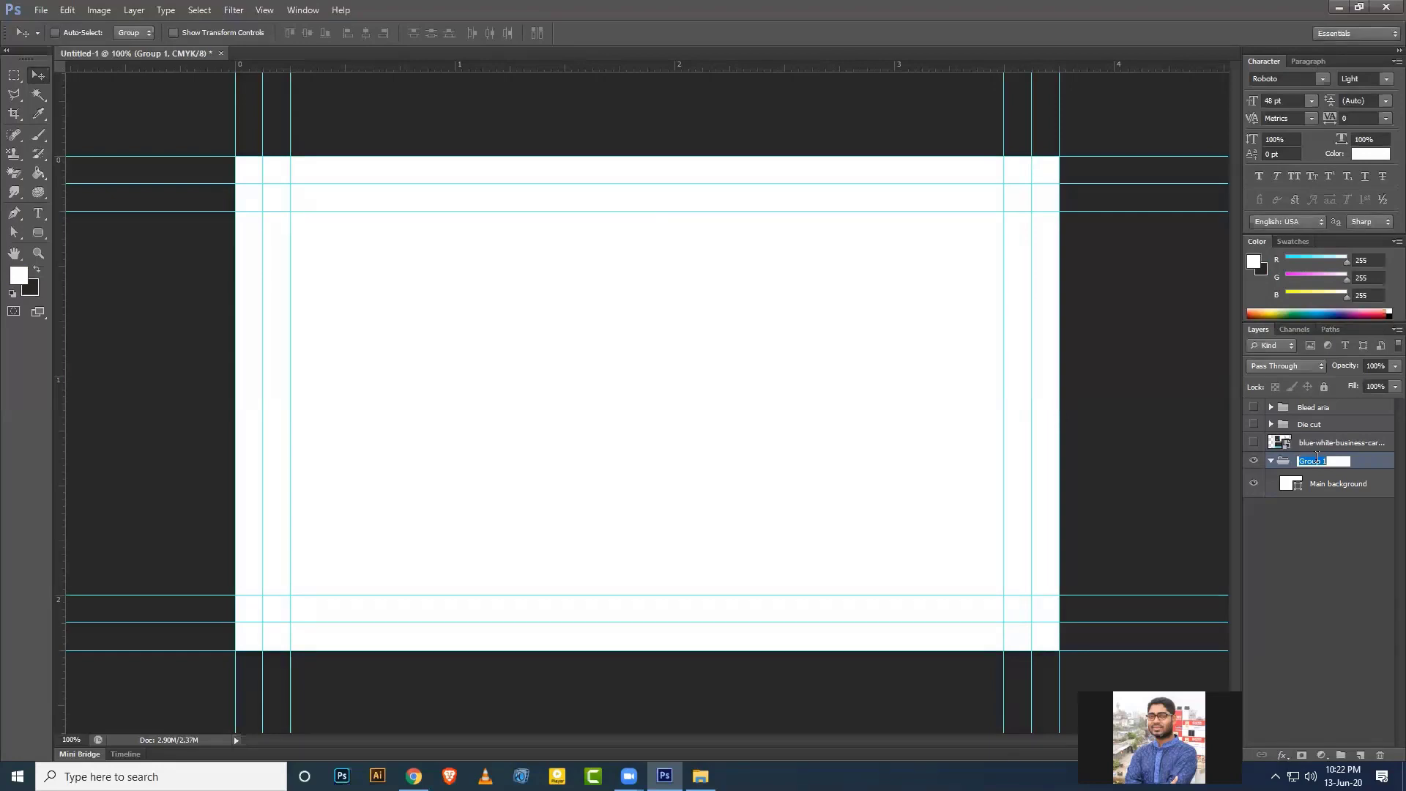
{"action": "type", "text": "Main bg"}
{"action": "key", "text": "Return"}
{"action": "left_click", "coordinate": [1271, 461]}
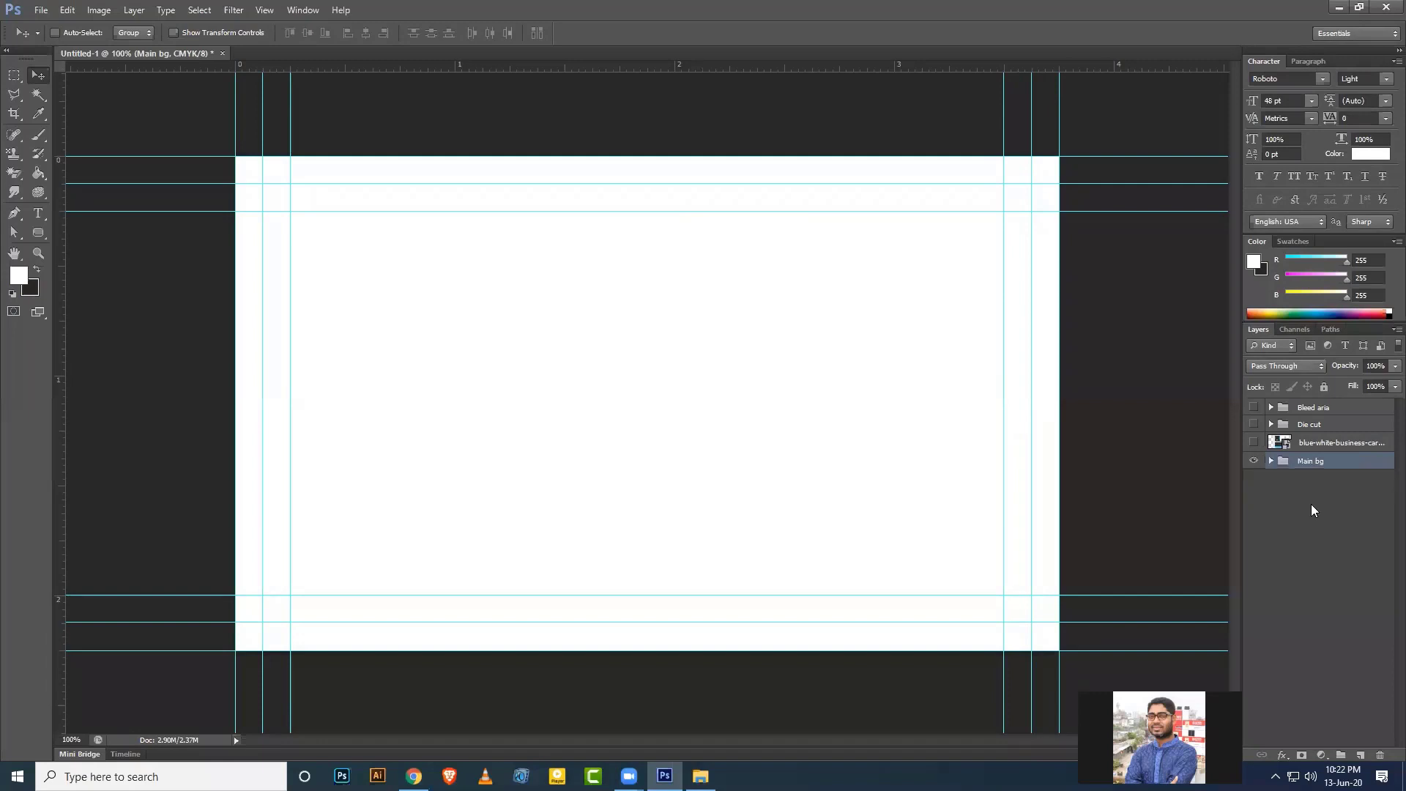
{"action": "left_click", "coordinate": [1324, 386]}
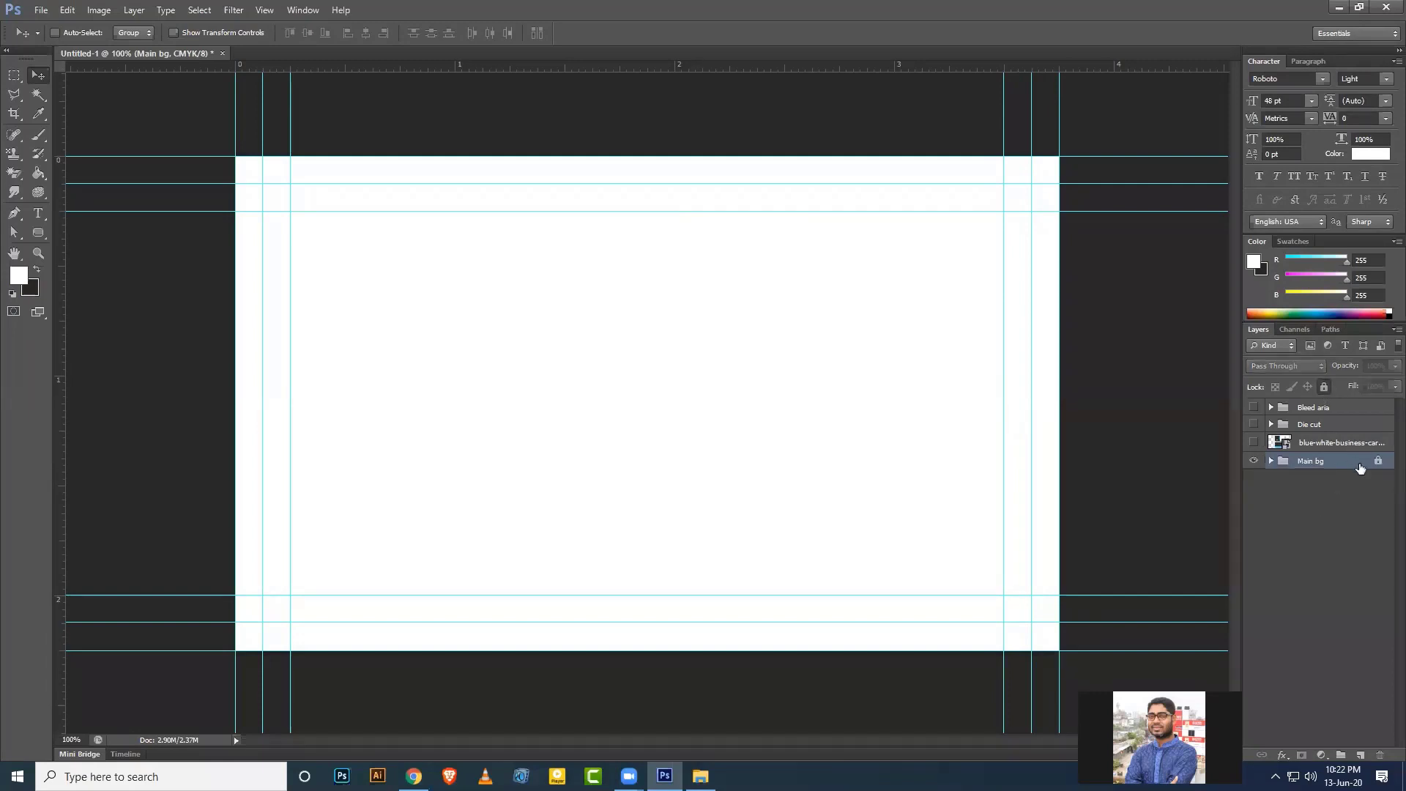
{"action": "left_click", "coordinate": [1351, 415]}
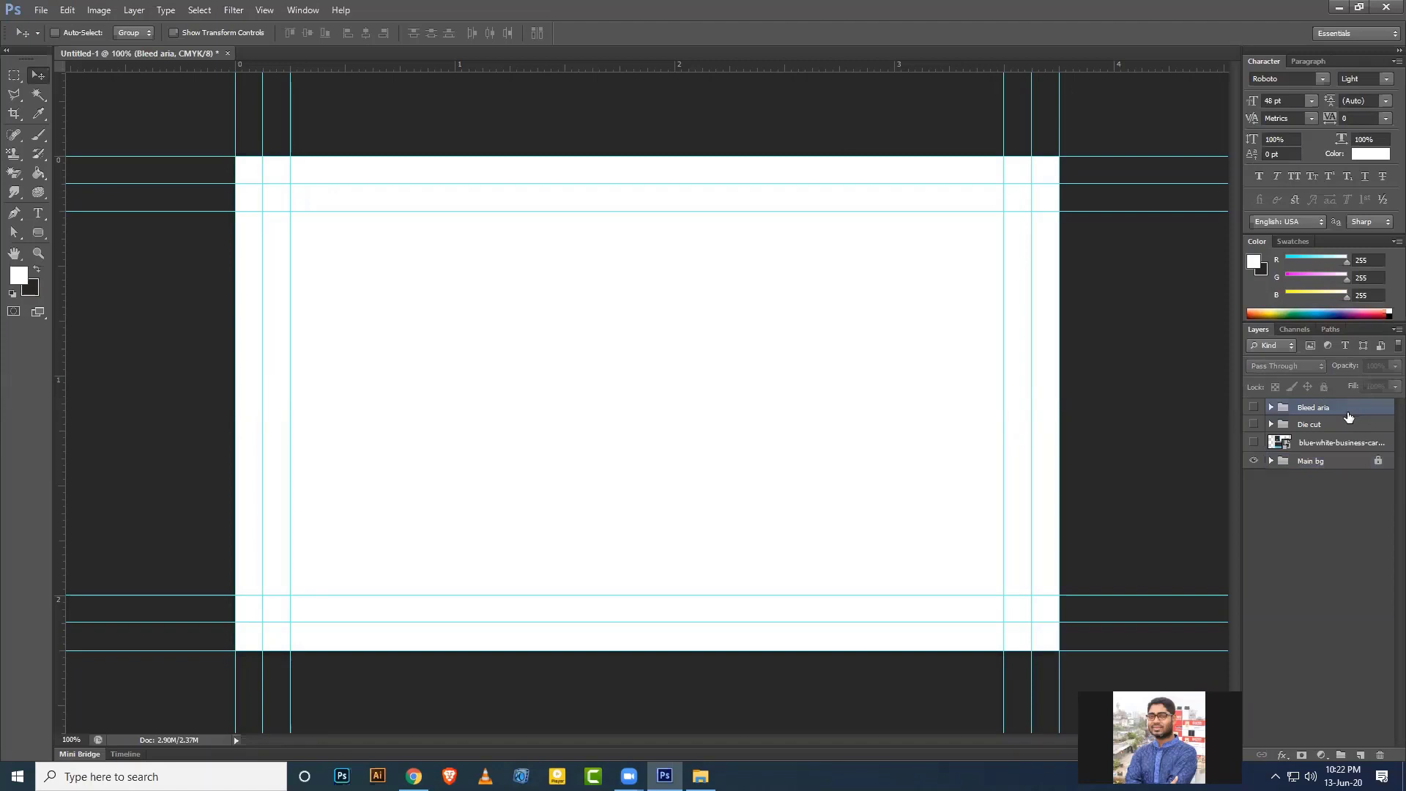
{"action": "left_click", "coordinate": [1348, 427]}
{"action": "left_click", "coordinate": [1348, 461]}
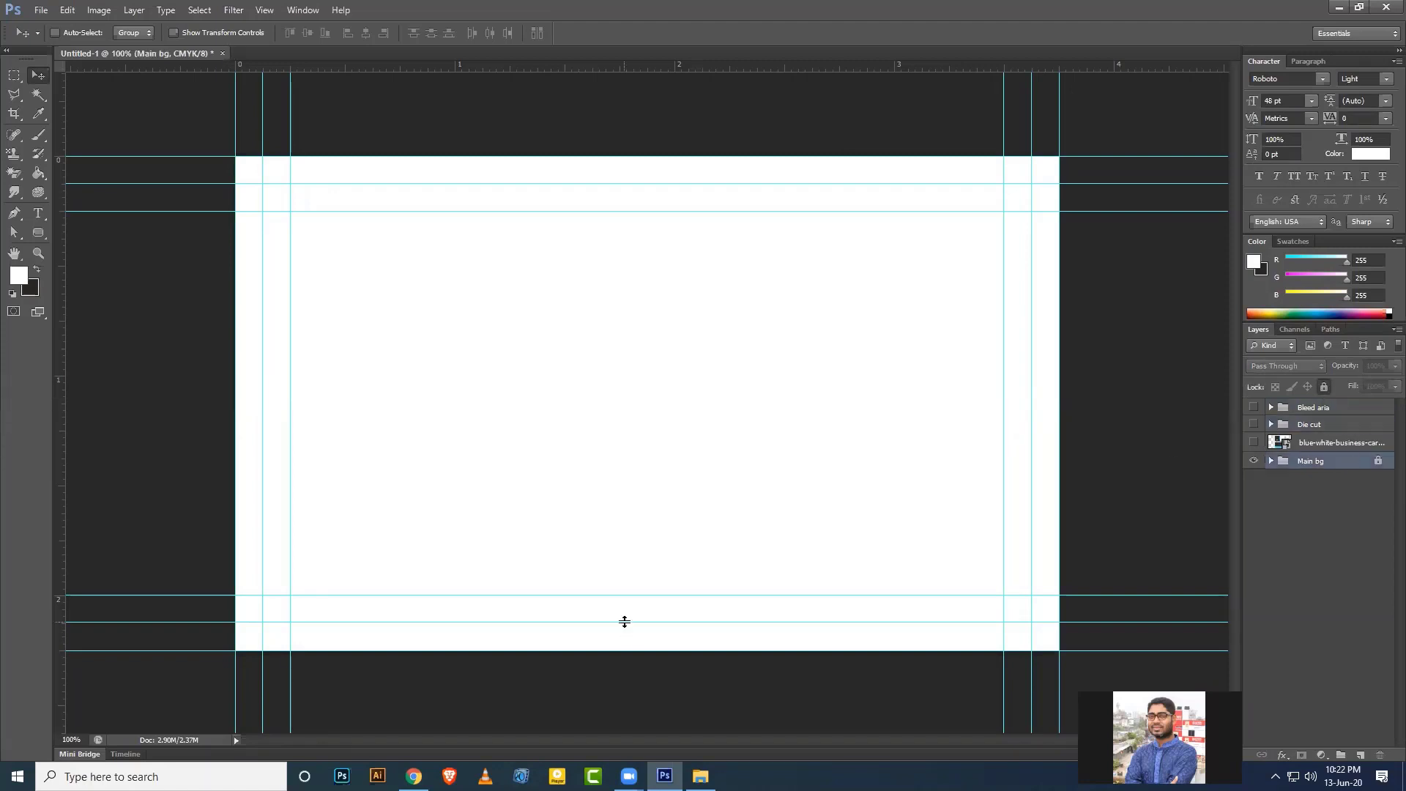
Draw a 499 × 675 px rectangle from the card's top-left corner to its bottom edge.
{"action": "left_click", "coordinate": [1253, 444]}
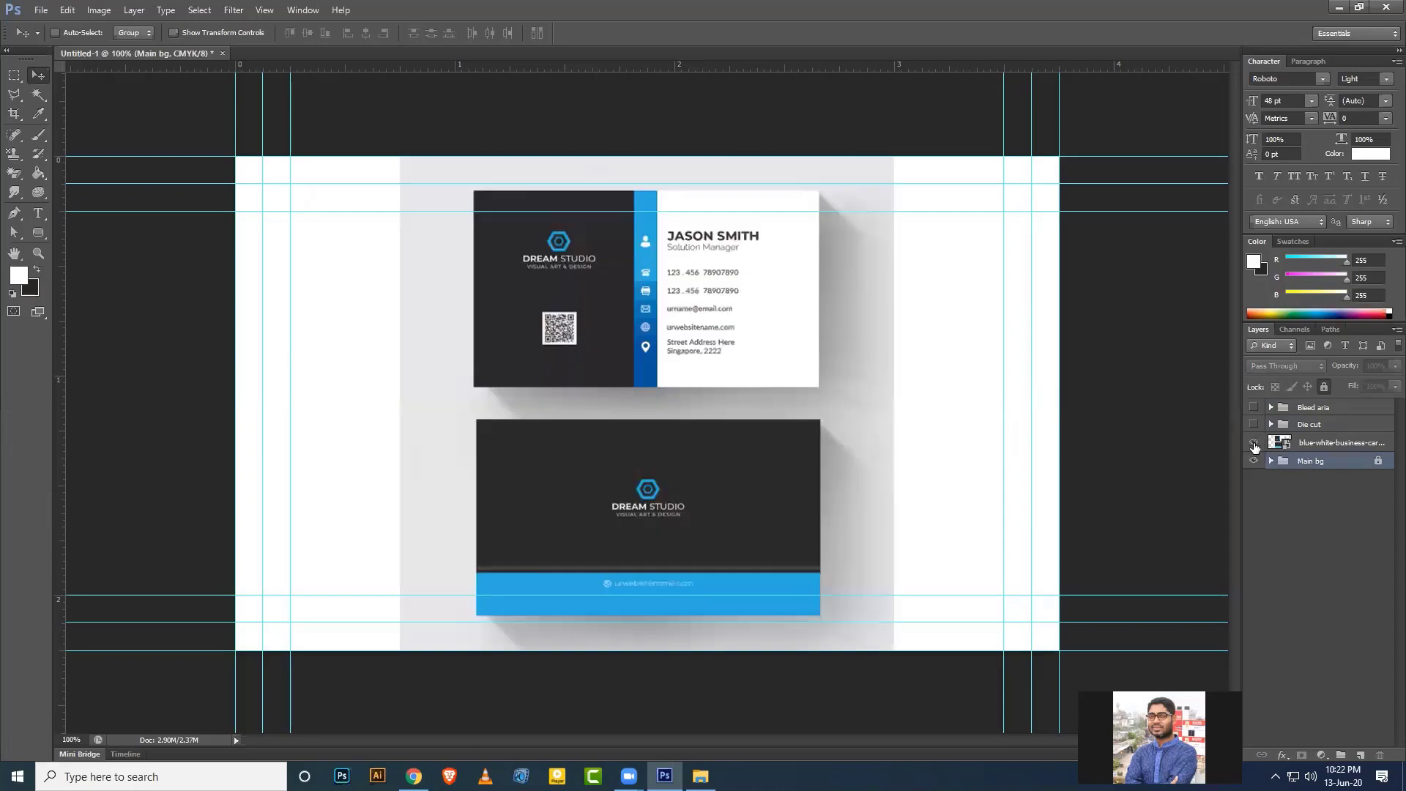
{"action": "left_click", "coordinate": [1253, 444]}
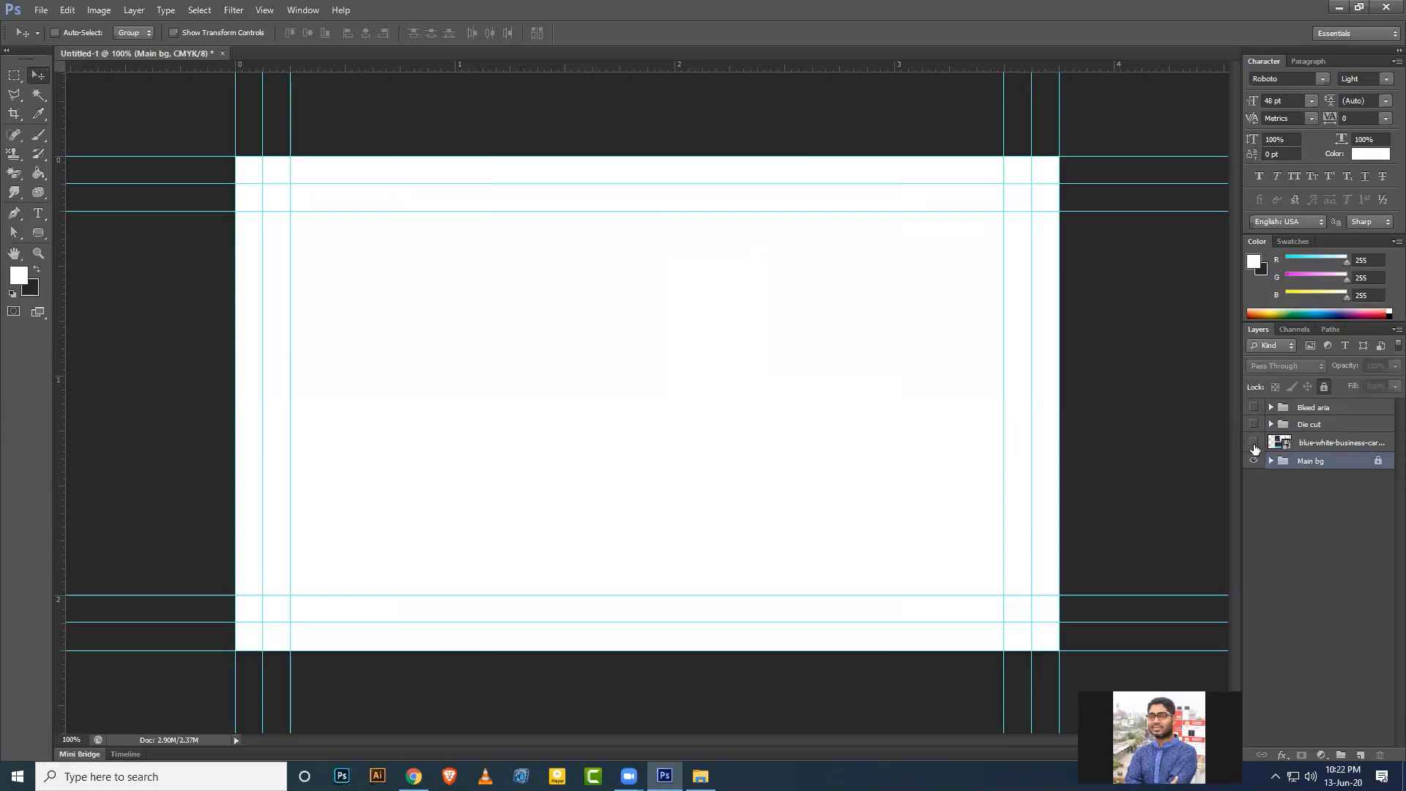
{"action": "left_click", "coordinate": [39, 233]}
{"action": "left_click", "coordinate": [88, 232]}
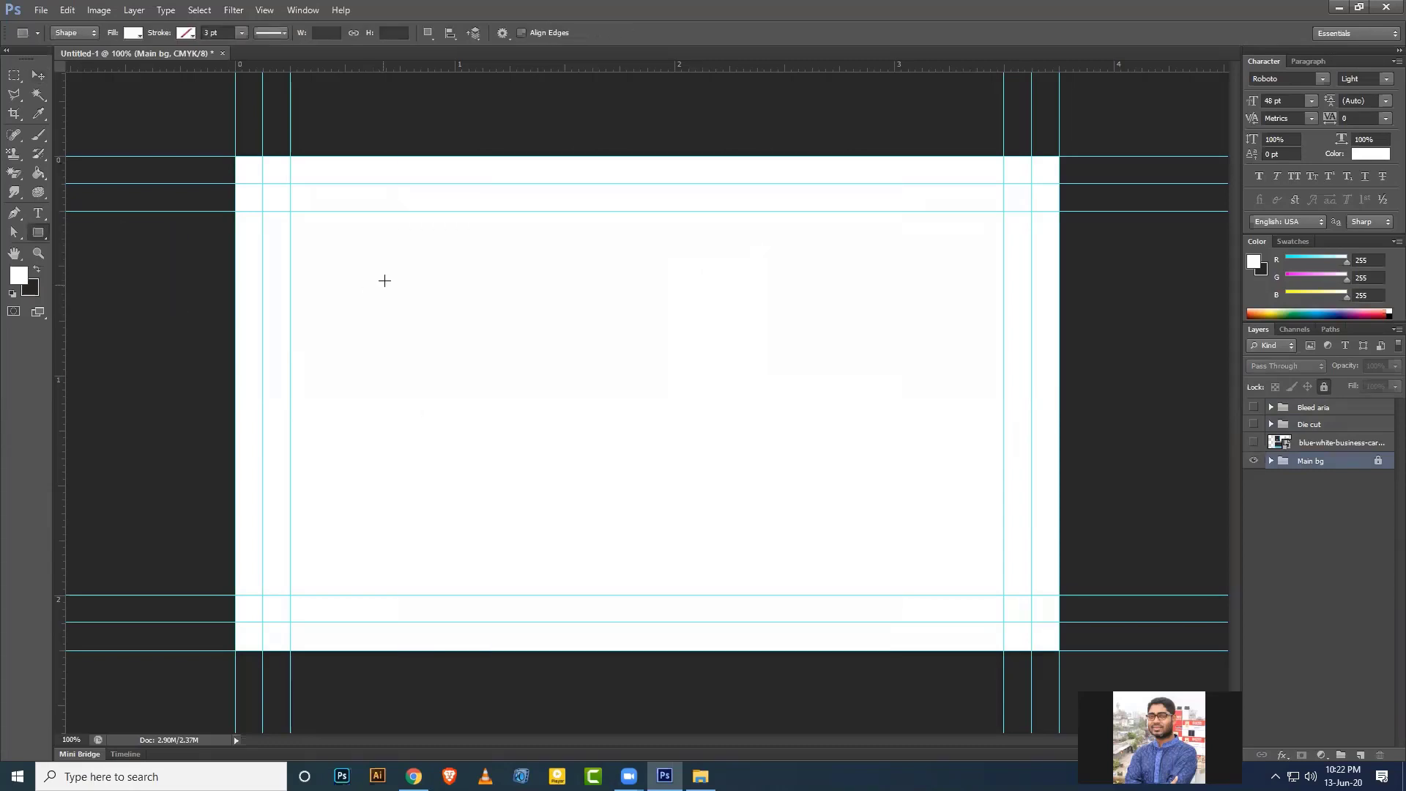
{"action": "left_click_drag", "start_coordinate": [234, 156], "coordinate": [594, 647]}
{"action": "left_click_drag", "start_coordinate": [594, 648], "coordinate": [599, 649]}
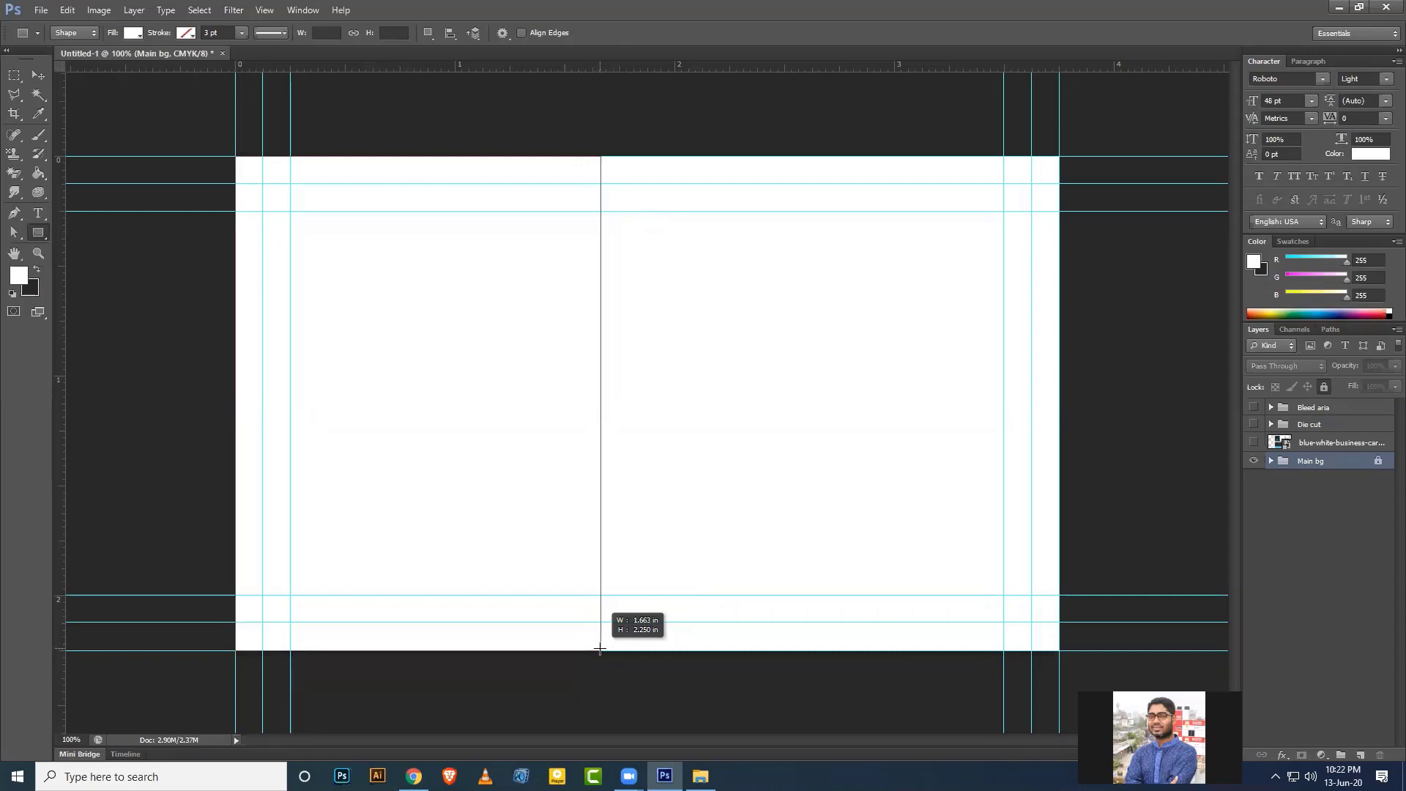
{"action": "left_click_drag", "start_coordinate": [600, 649], "coordinate": [600, 650]}
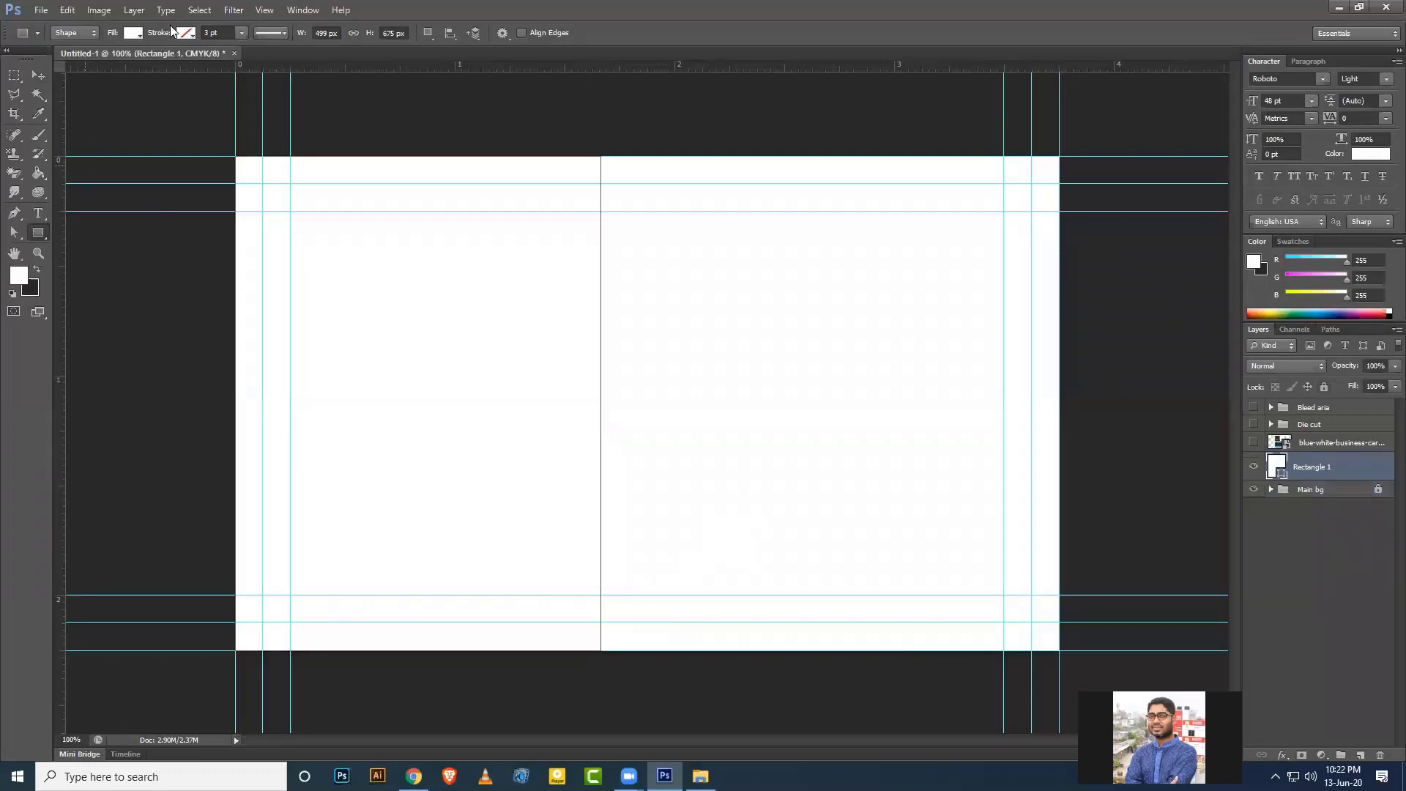
Fill Rectangle 1 with dark grey 272526 and return to the Move tool.
{"action": "left_click", "coordinate": [132, 34]}
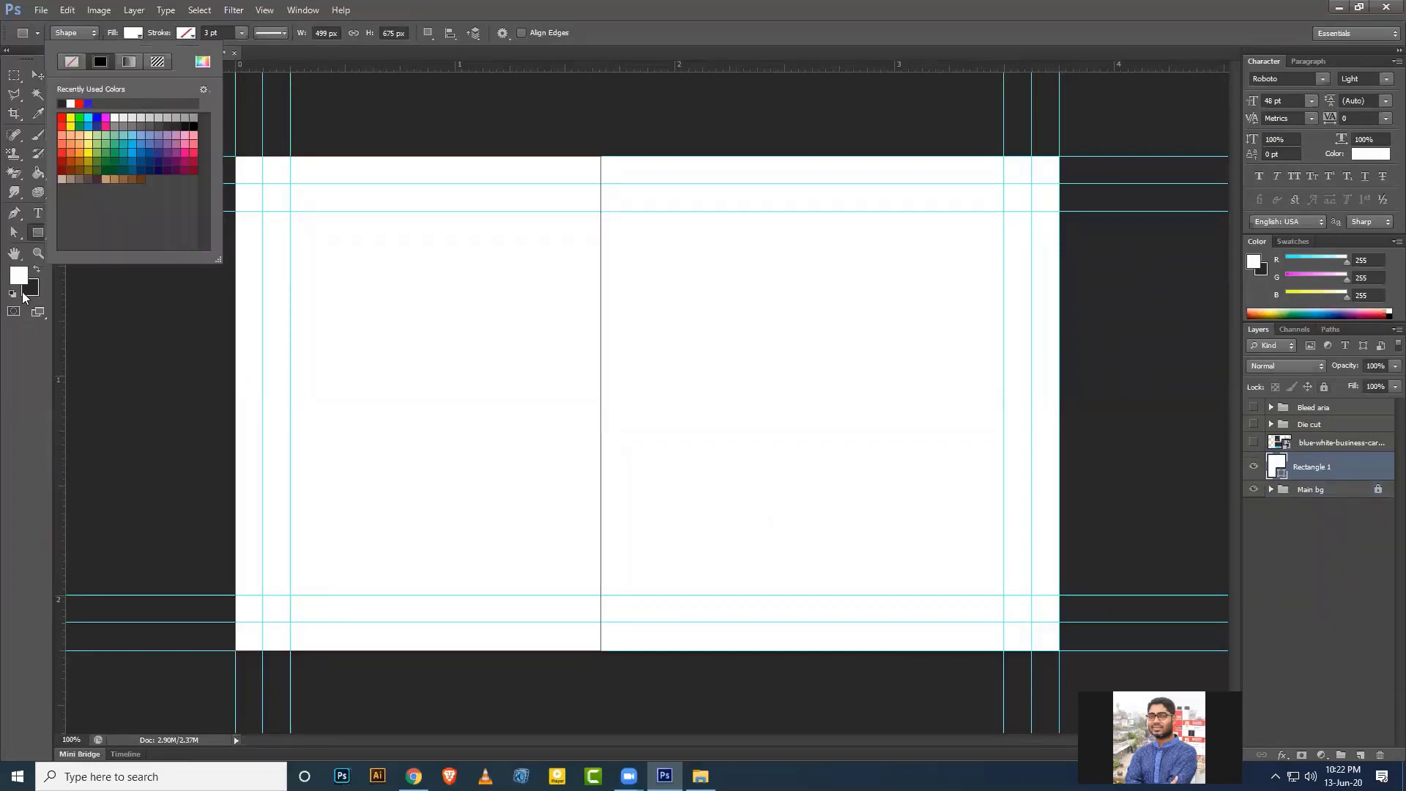
{"action": "left_click", "coordinate": [203, 62]}
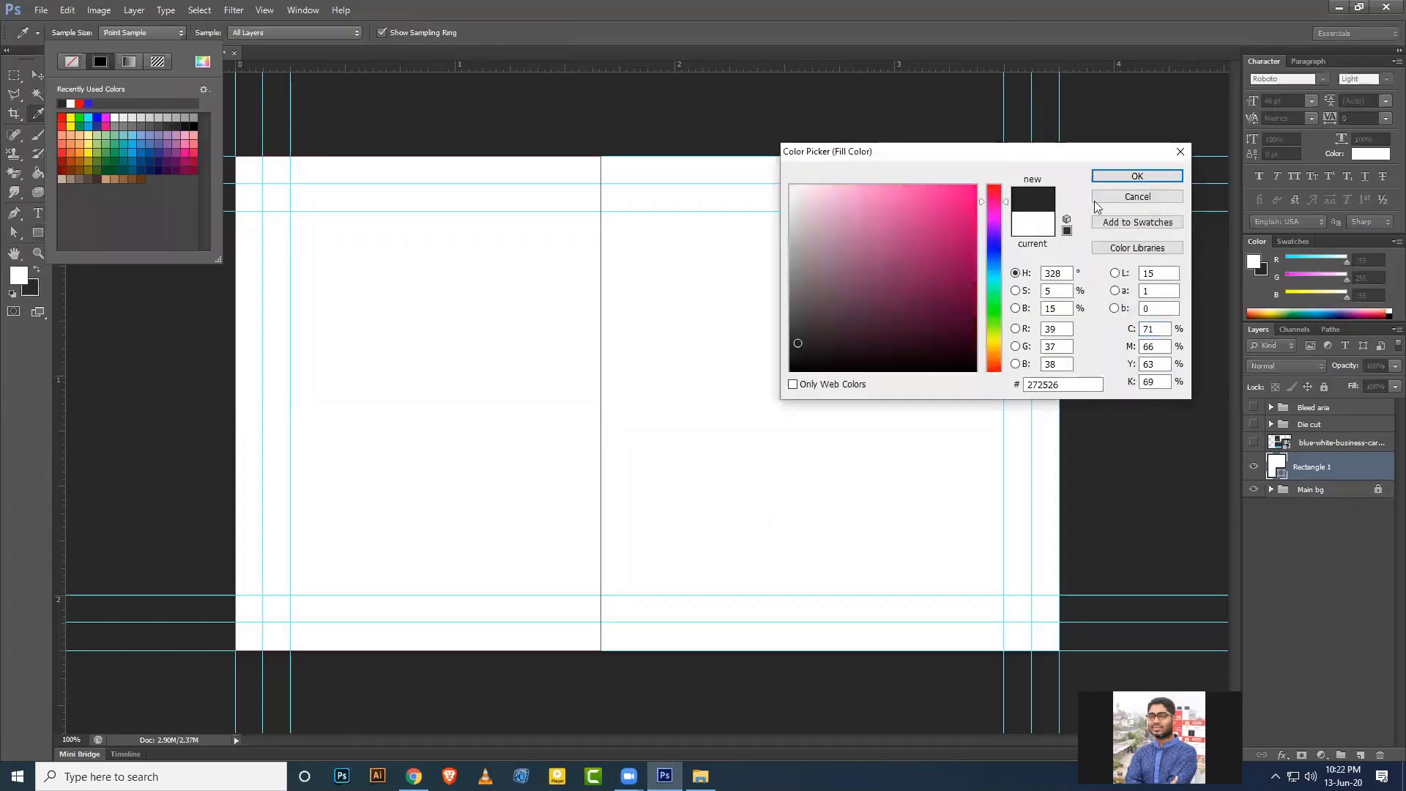
{"action": "left_click", "coordinate": [1132, 180]}
{"action": "left_click", "coordinate": [62, 103]}
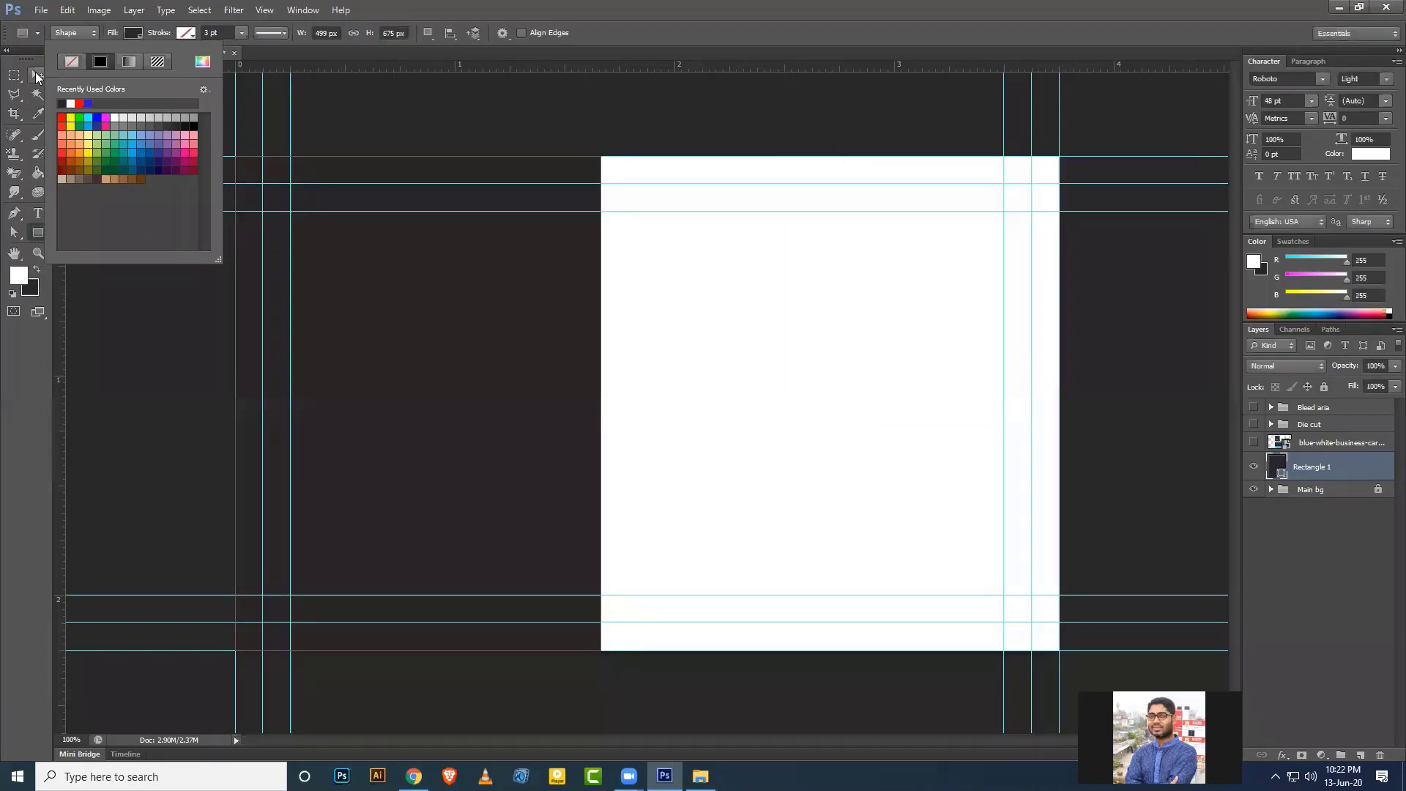
{"action": "left_click", "coordinate": [37, 76]}
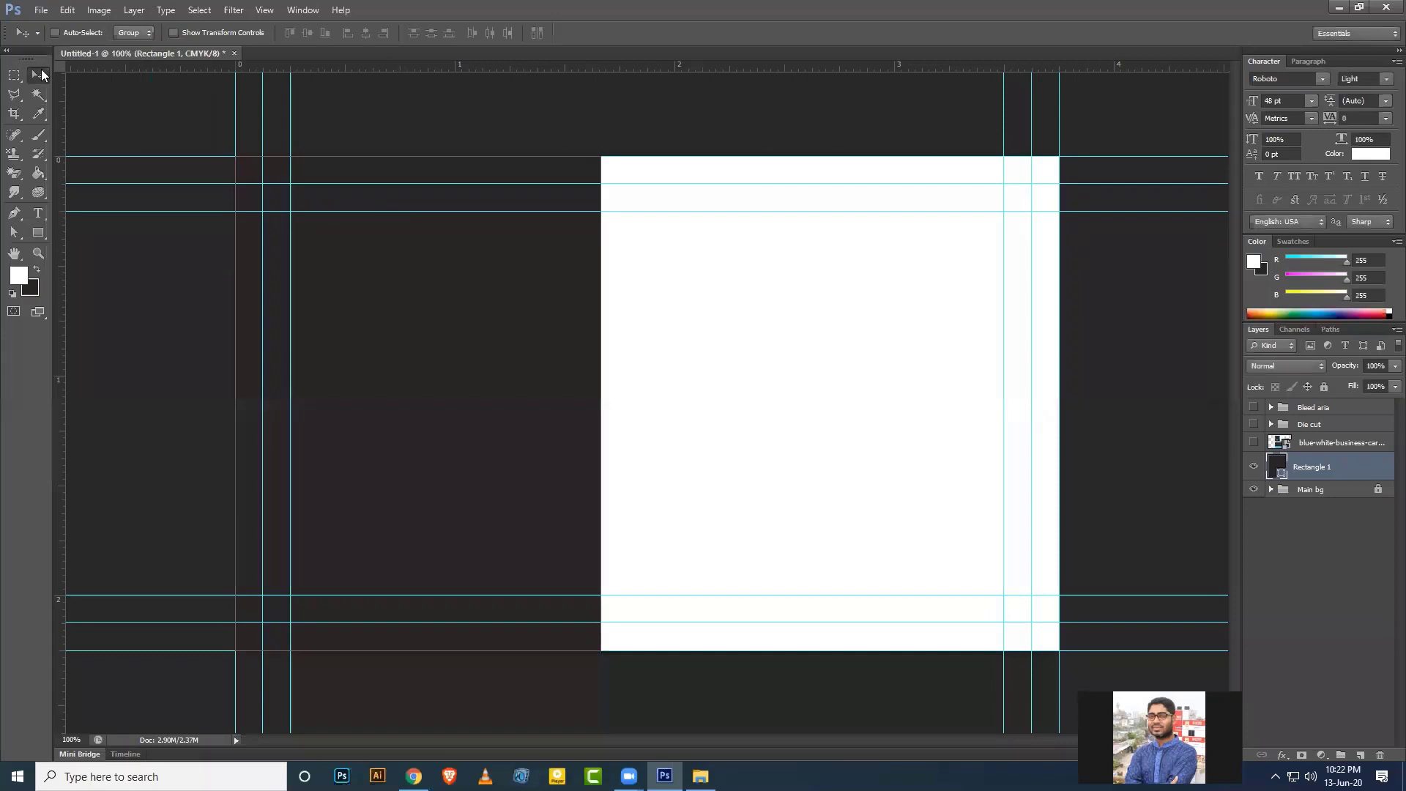
{"action": "left_click", "coordinate": [1312, 491]}
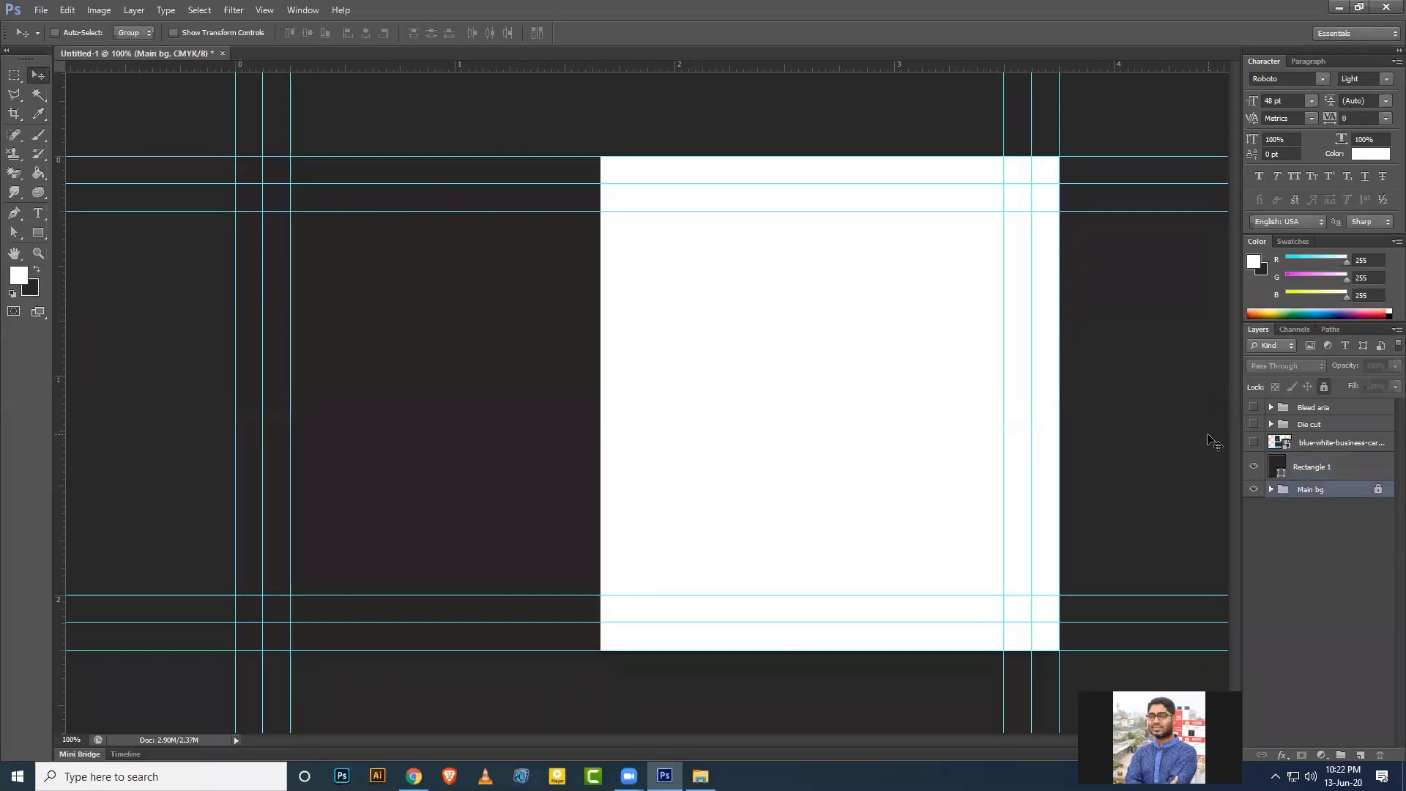
Zoom in and back to 100%, compare with the card mockup, hide it, and switch to Chrome.
{"action": "key", "text": "ctrl+plus"}
{"action": "key", "text": "ctrl+minus"}
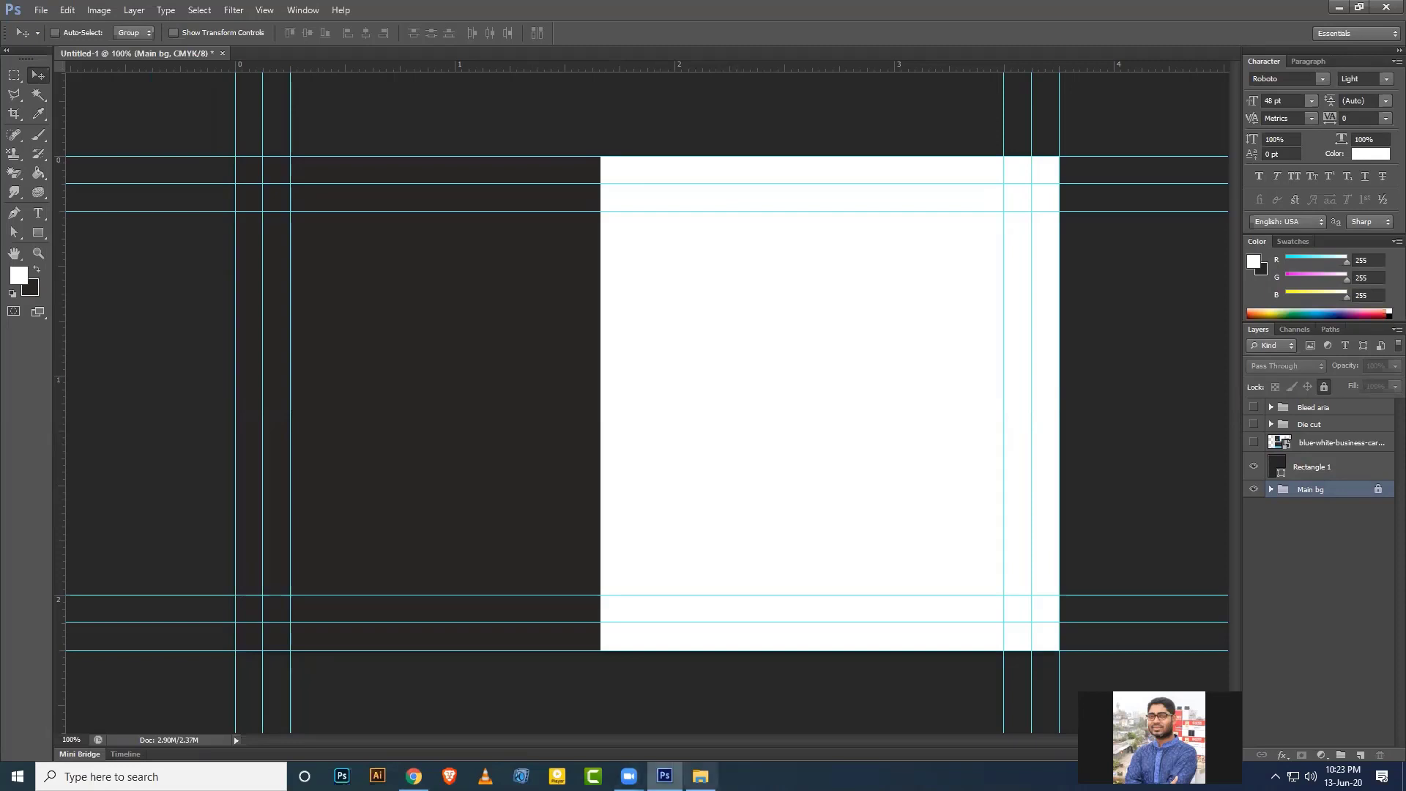
{"action": "left_click", "coordinate": [1253, 442]}
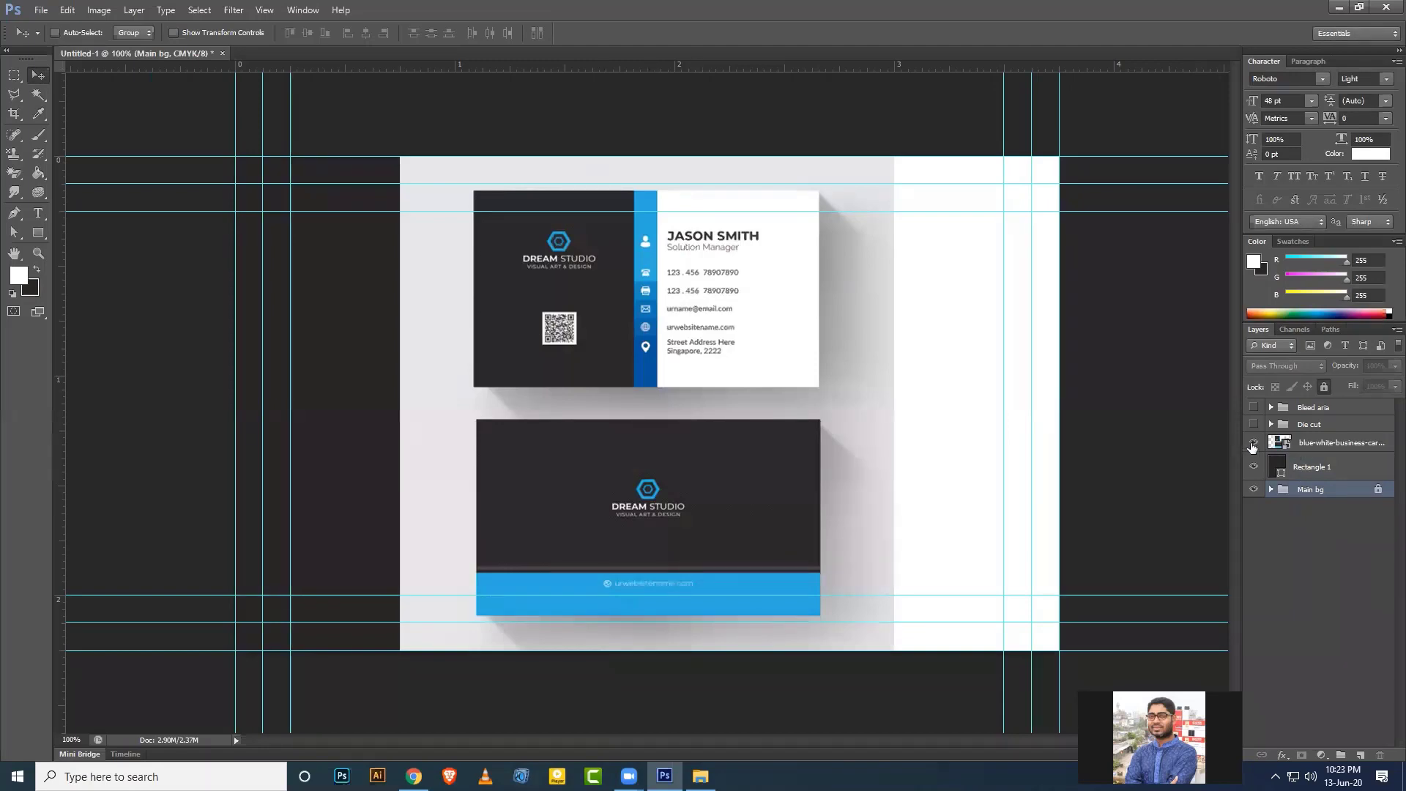
{"action": "left_click", "coordinate": [1252, 444]}
{"action": "key", "text": "alt+Tab"}
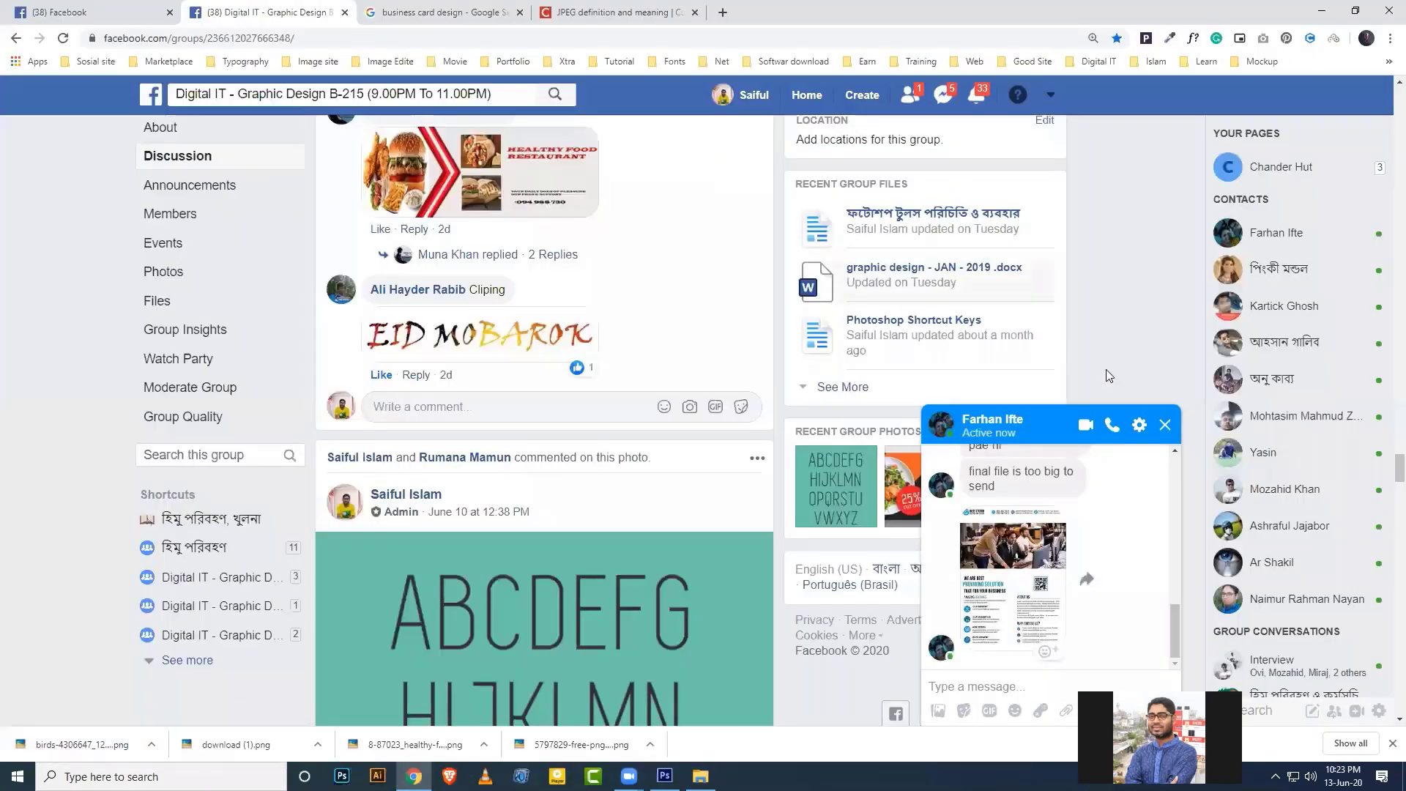
Close the Facebook chat boxes and search 'adobecolor' from the address bar.
{"action": "left_click", "coordinate": [1165, 424]}
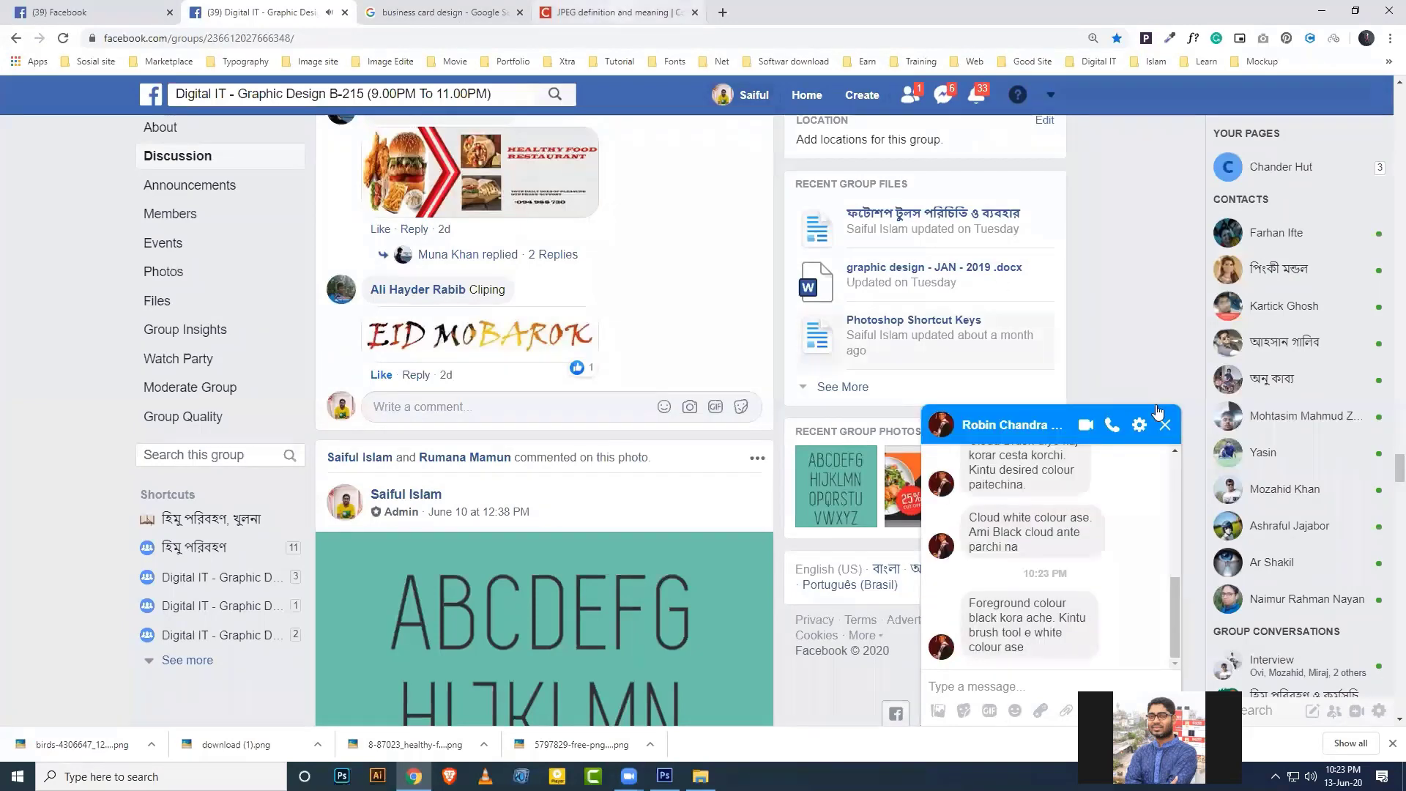
{"action": "left_click", "coordinate": [1085, 411]}
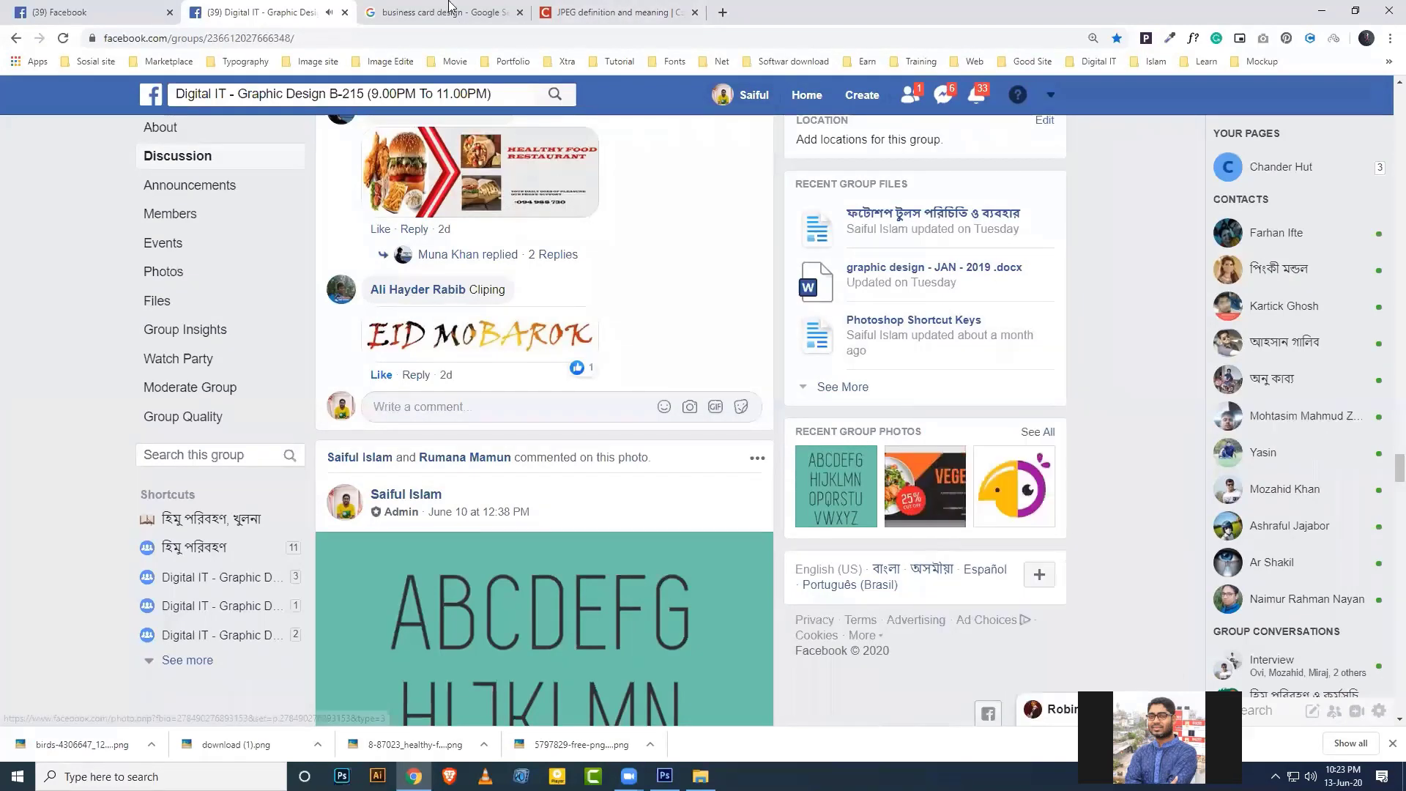
{"action": "left_click", "coordinate": [440, 12]}
{"action": "left_click", "coordinate": [392, 41]}
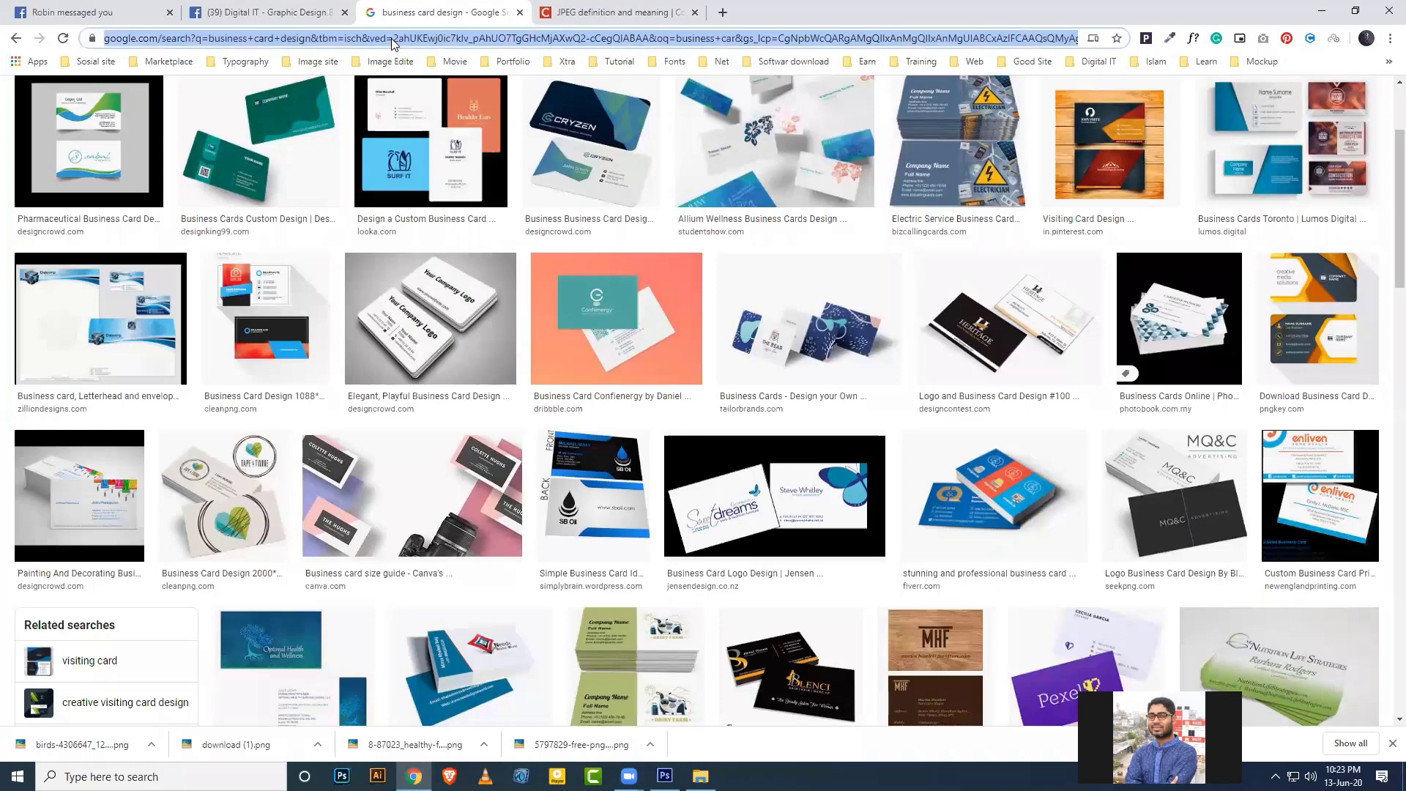
{"action": "type", "text": "adobe"}
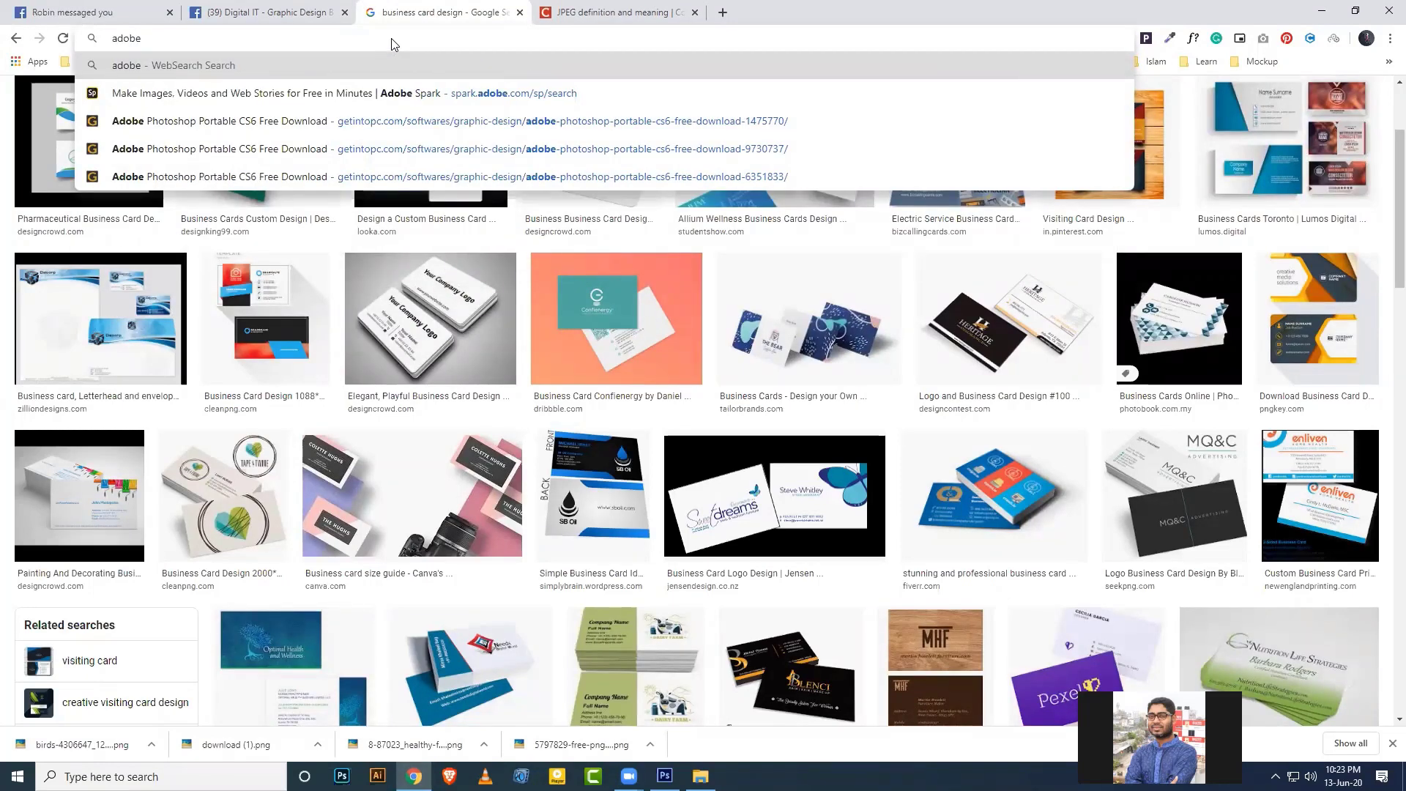
{"action": "type", "text": "color"}
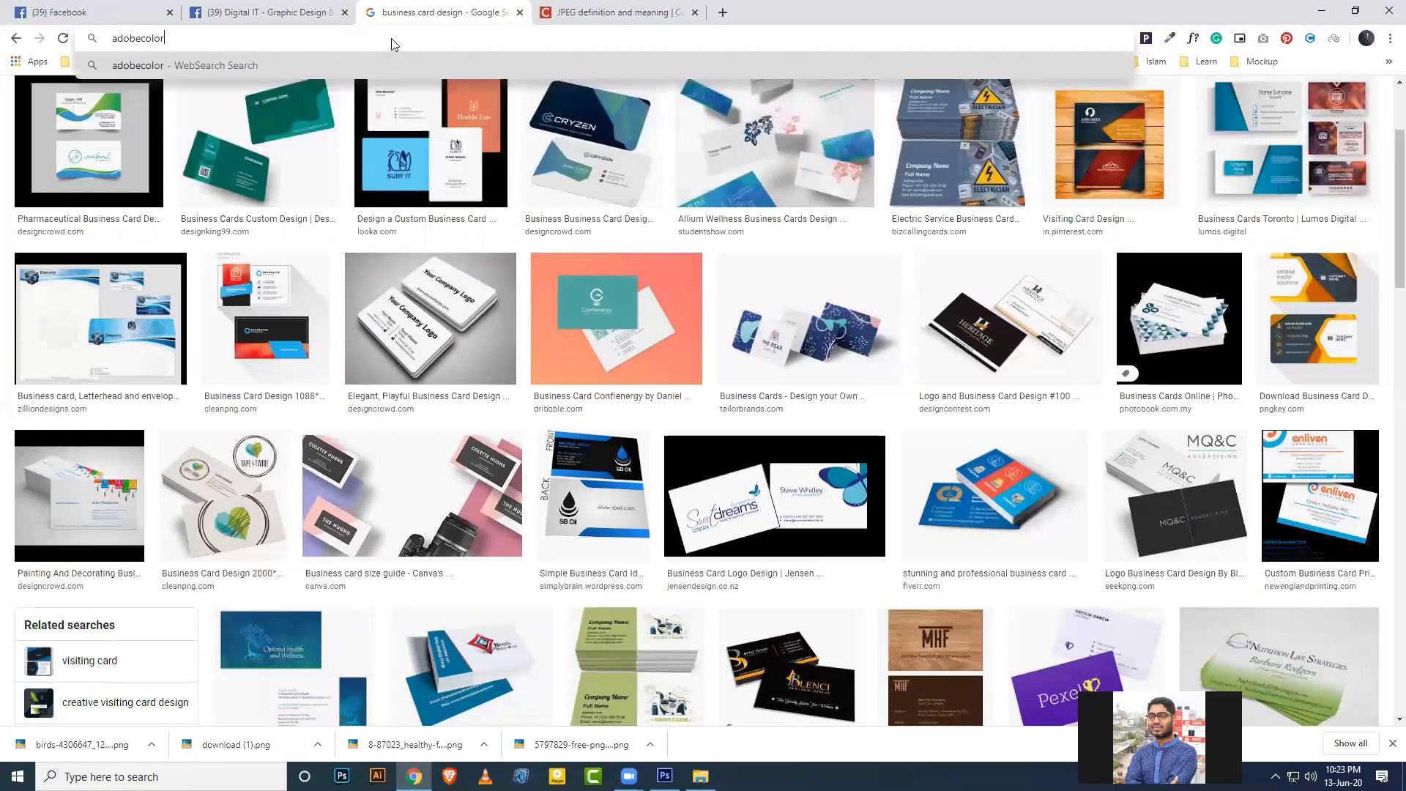
{"action": "key", "text": "Return"}
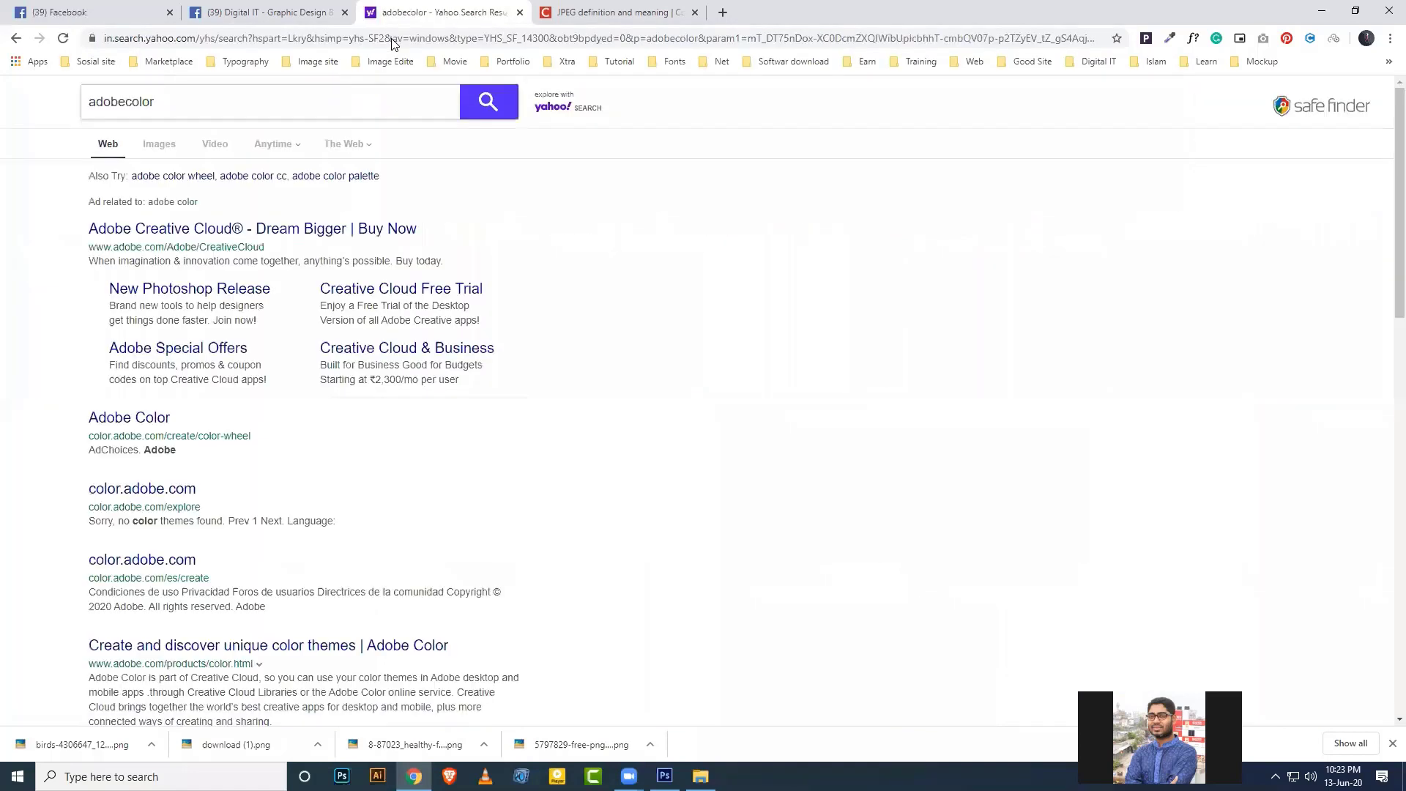
{"action": "left_click_drag", "start_coordinate": [284, 104], "coordinate": [49, 104]}
Open the Adobe Color wheel result, close the Yahoo tab, and finish the What's New tour.
{"action": "left_click", "coordinate": [124, 418]}
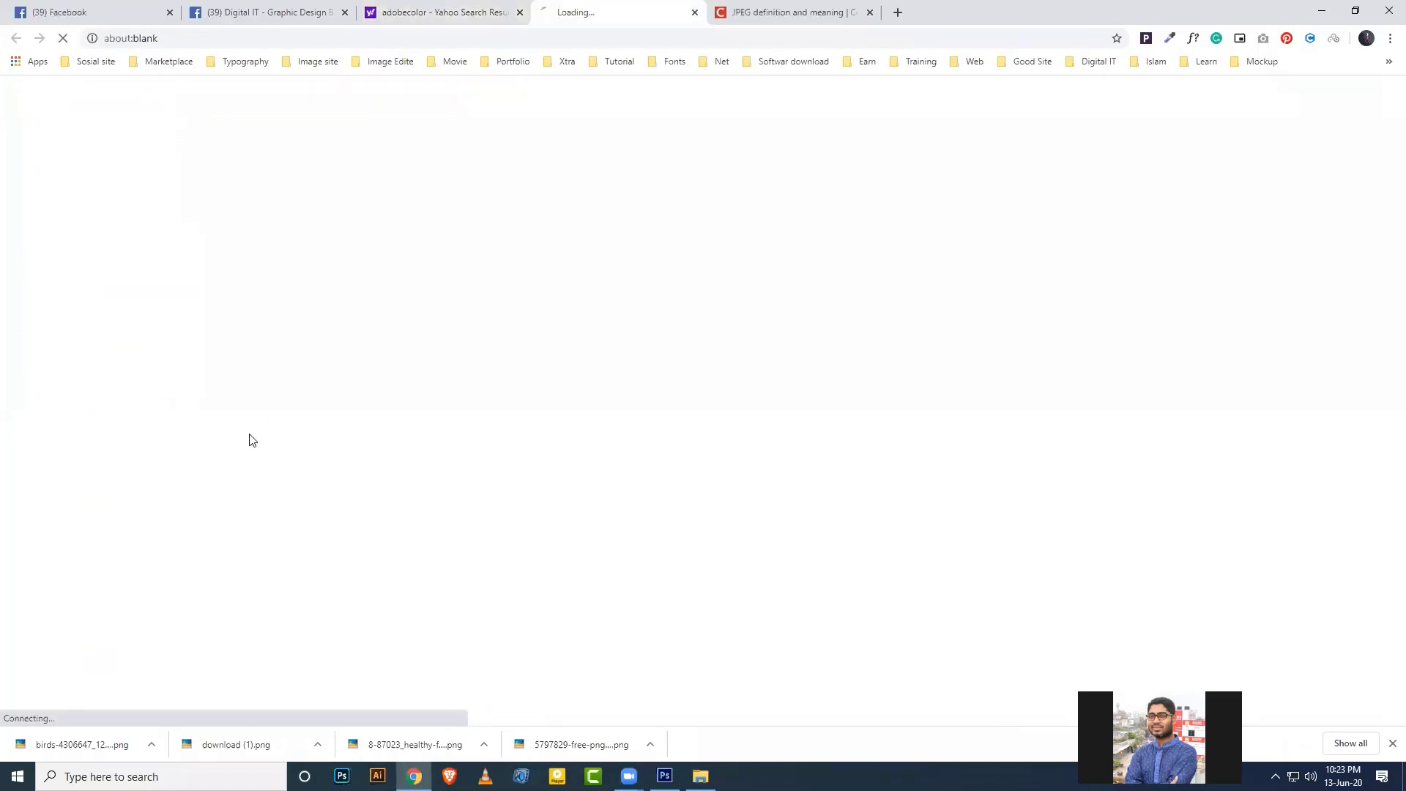
{"action": "left_click", "coordinate": [520, 12]}
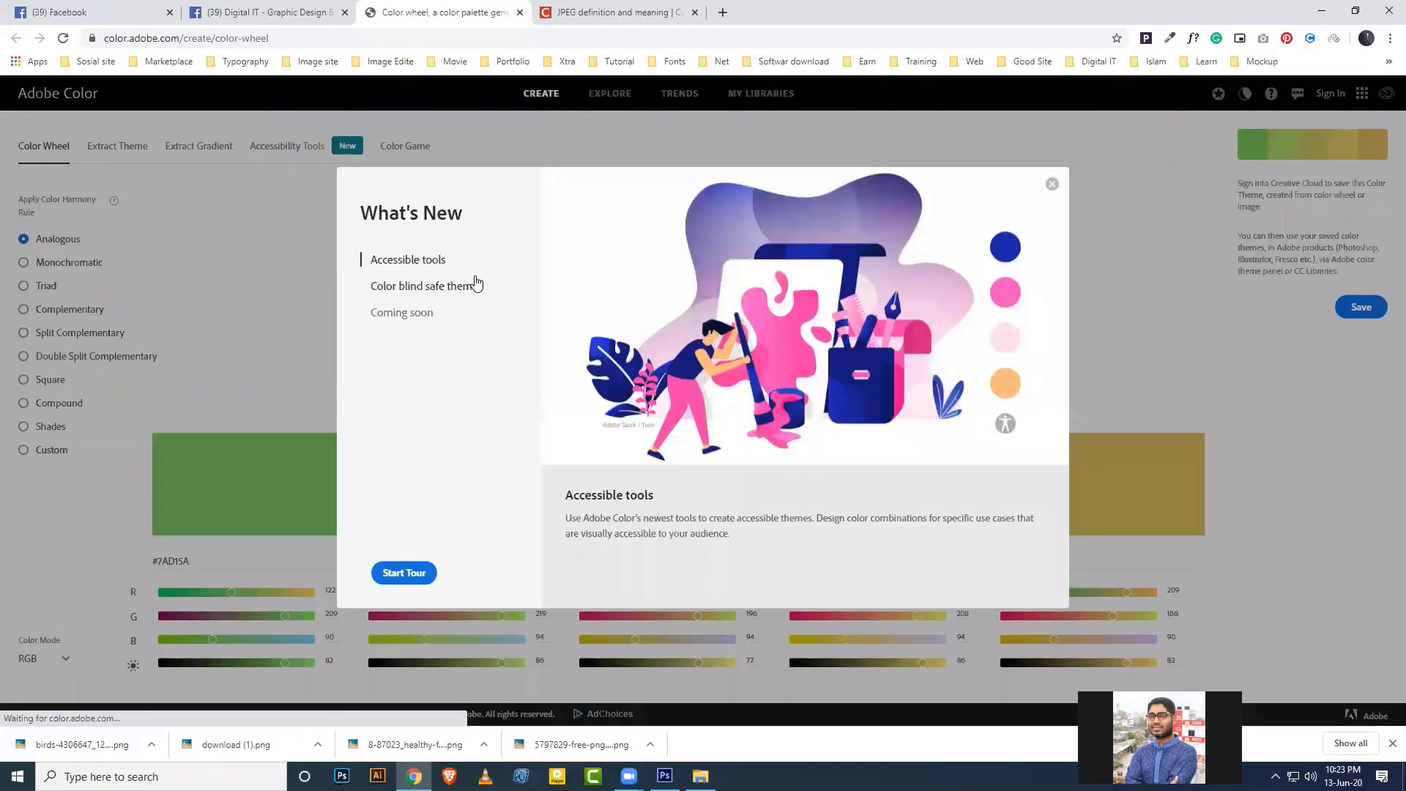
{"action": "left_click", "coordinate": [405, 575]}
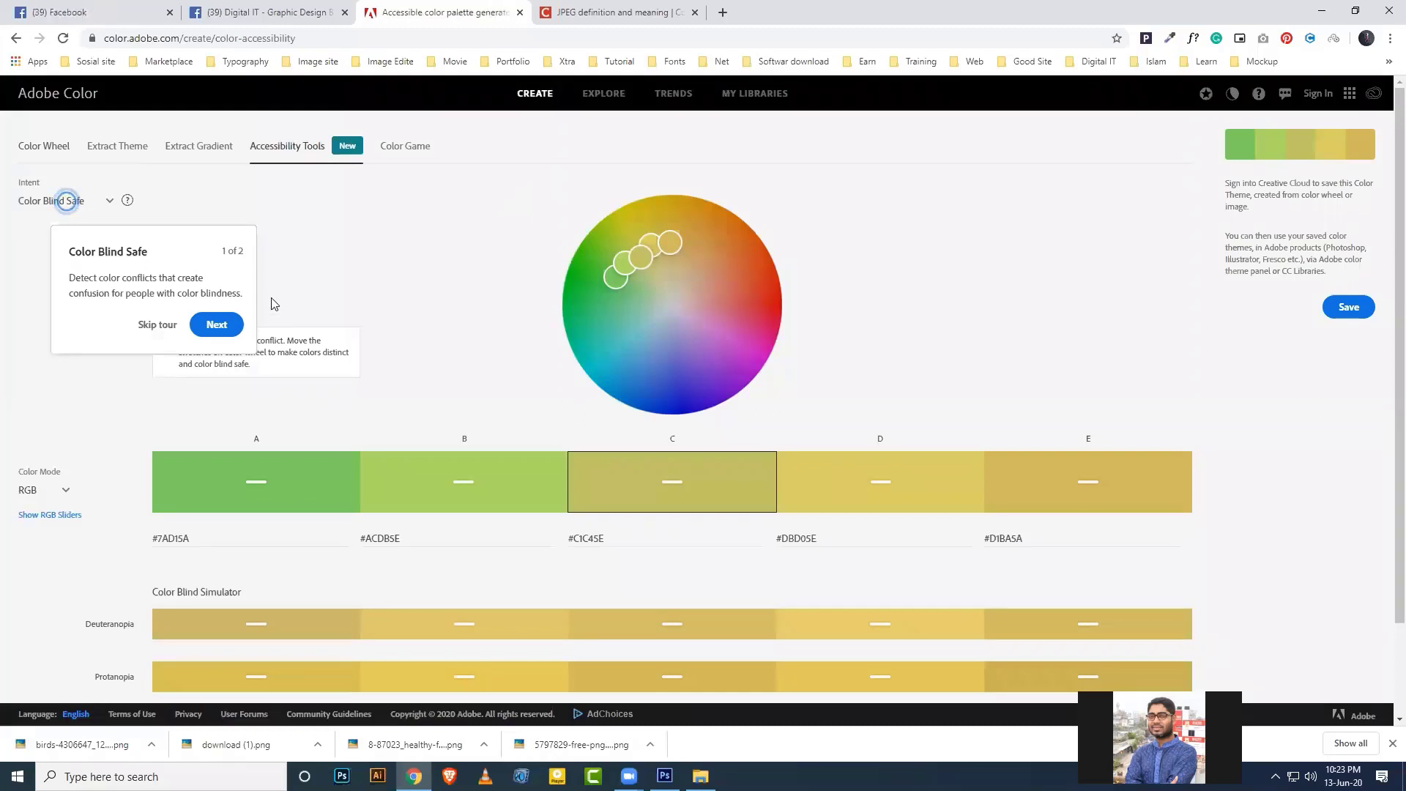
{"action": "left_click", "coordinate": [216, 325]}
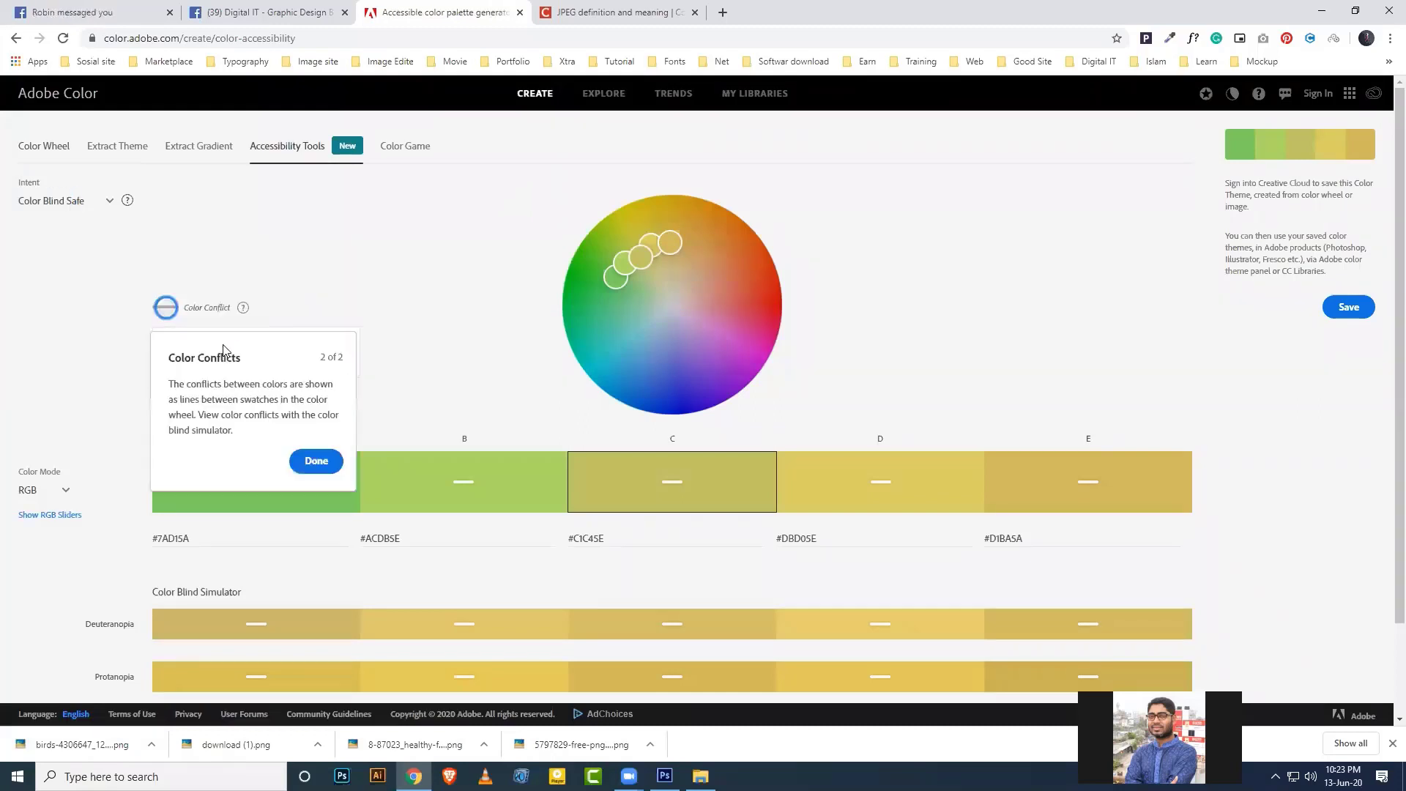
{"action": "left_click", "coordinate": [316, 463]}
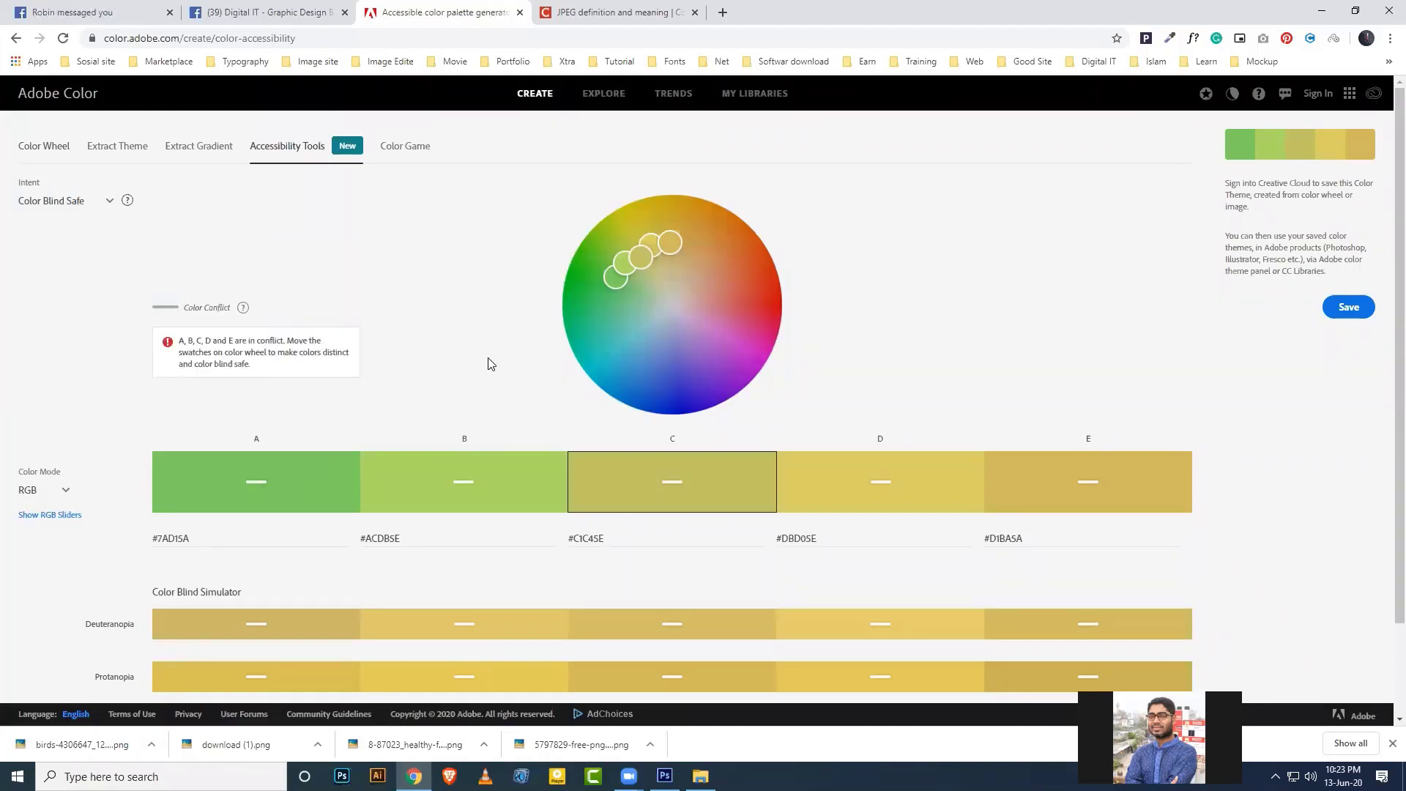
Look over the green-yellow palette on Accessibility Tools, then go to the Explore page.
{"action": "scroll", "coordinate": [591, 445], "scroll_direction": "down", "scroll_amount": 2}
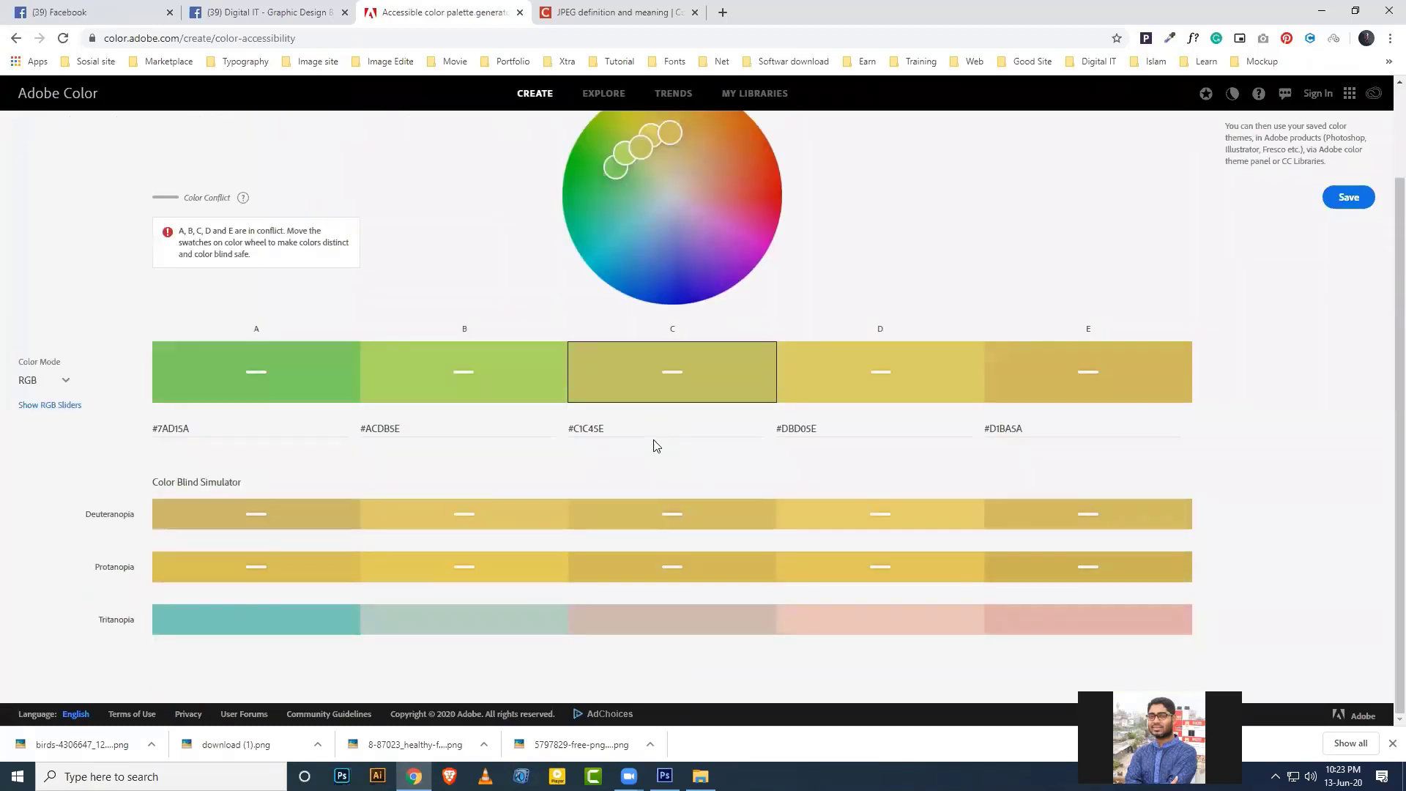
{"action": "scroll", "coordinate": [654, 447], "scroll_direction": "up", "scroll_amount": 2}
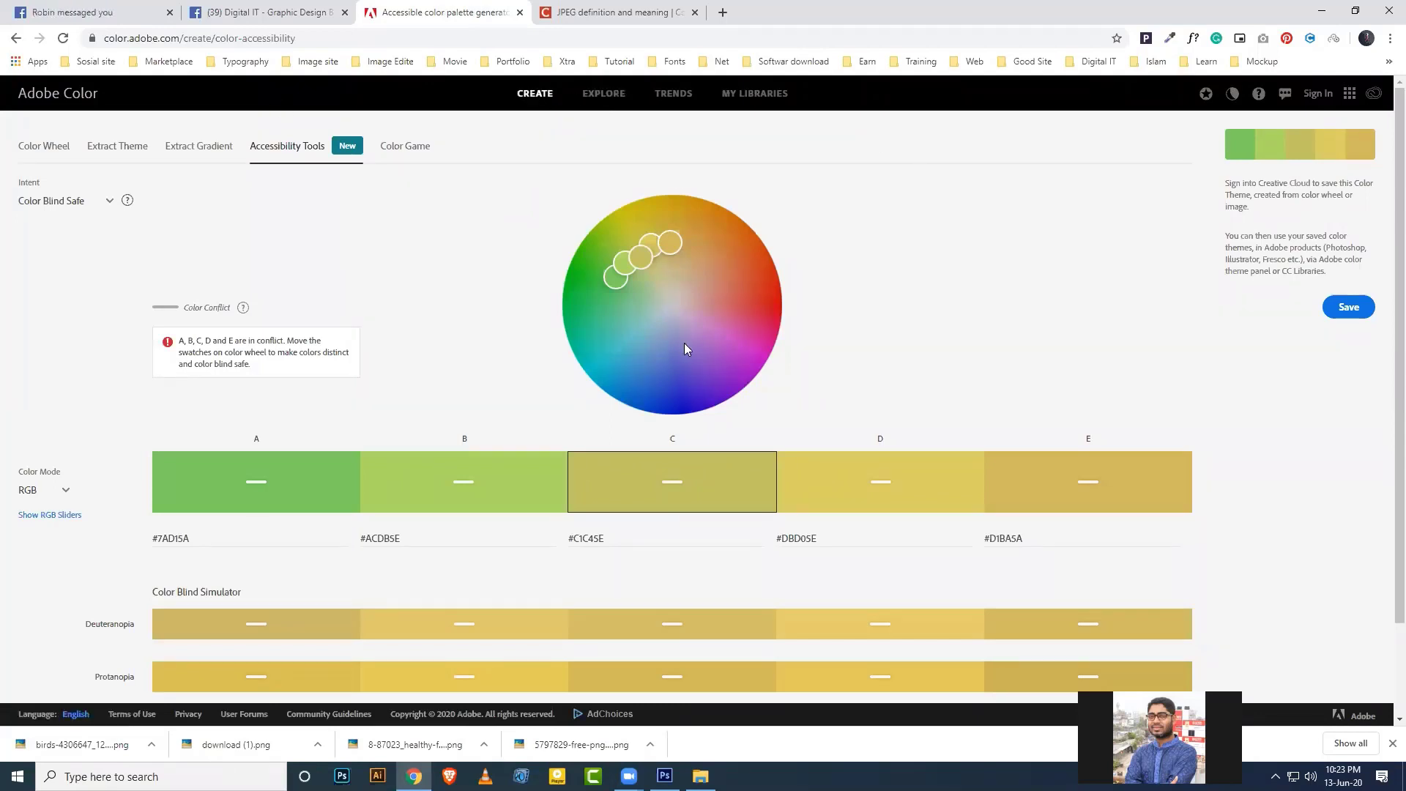
{"action": "left_click", "coordinate": [602, 94]}
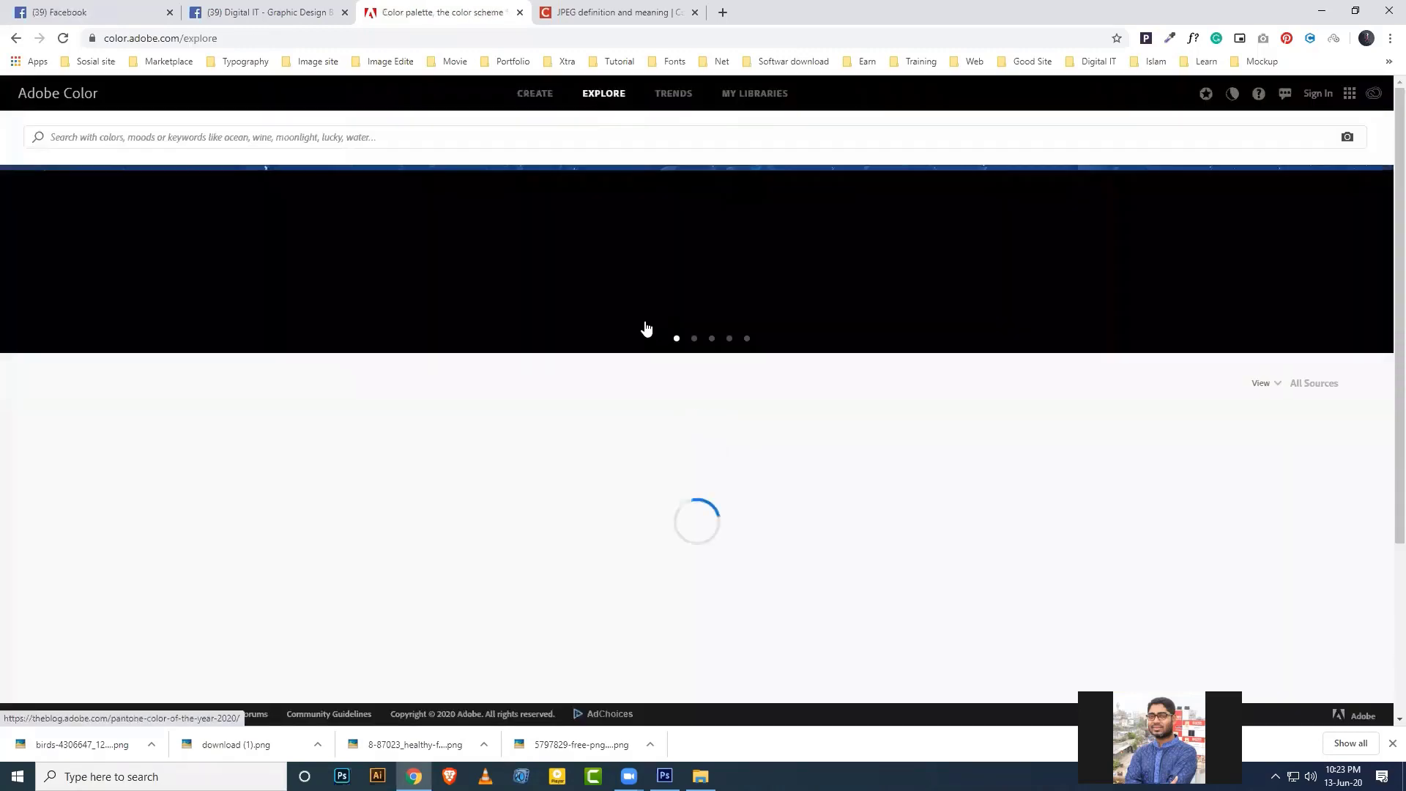
Search Adobe Color's shared palettes for 'blue' and browse the resulting grid.
{"action": "scroll", "coordinate": [656, 477], "scroll_direction": "down", "scroll_amount": 4}
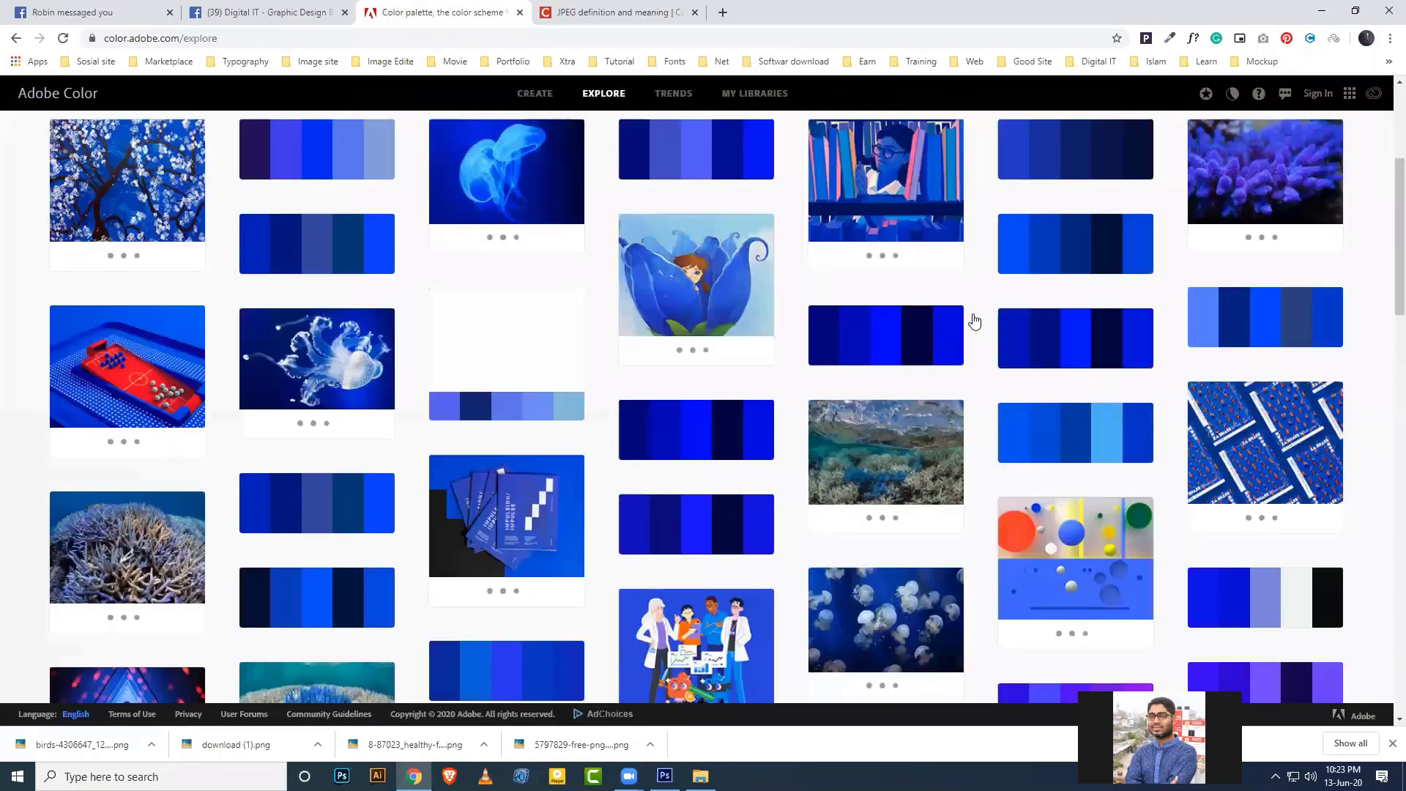
{"action": "scroll", "coordinate": [630, 554], "scroll_direction": "up", "scroll_amount": 4}
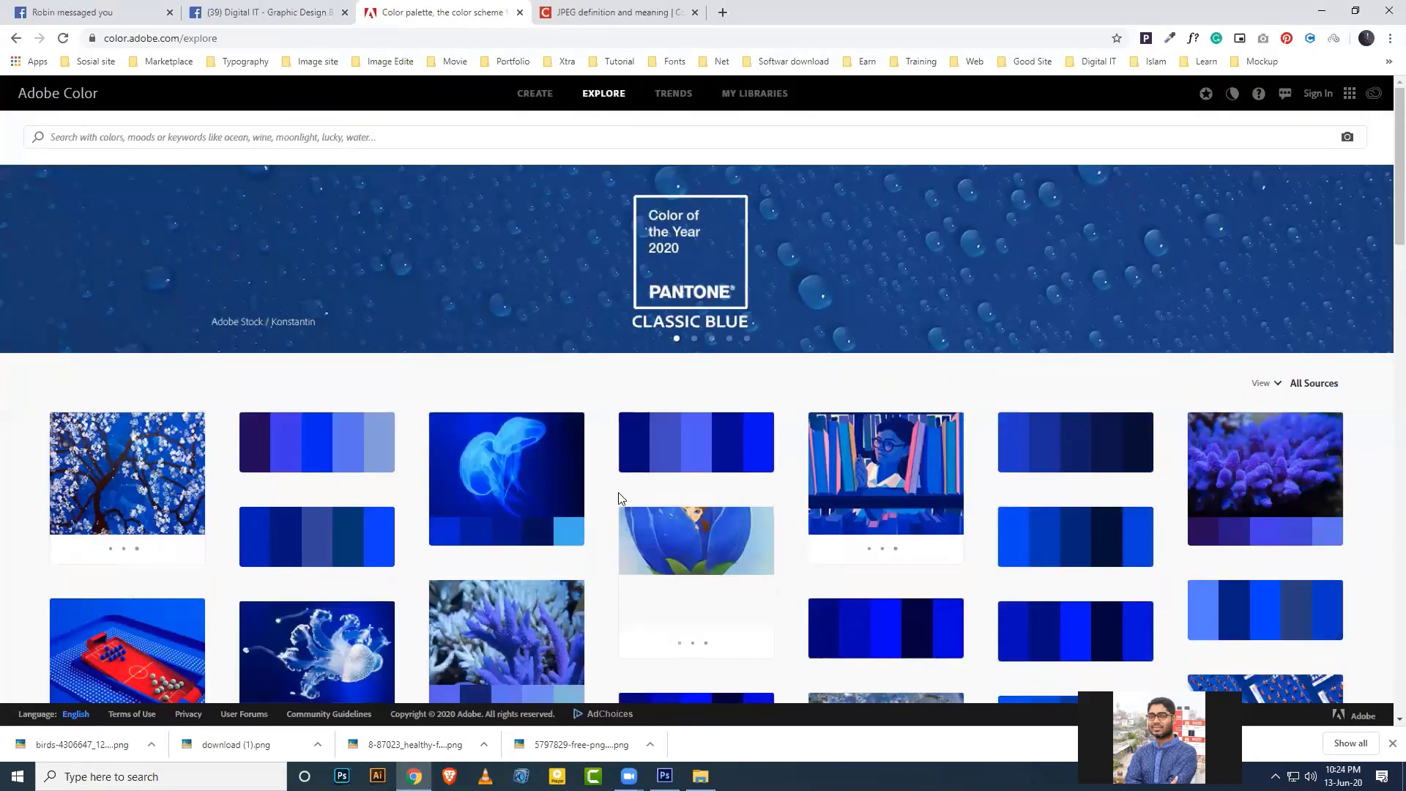
{"action": "left_click", "coordinate": [114, 138]}
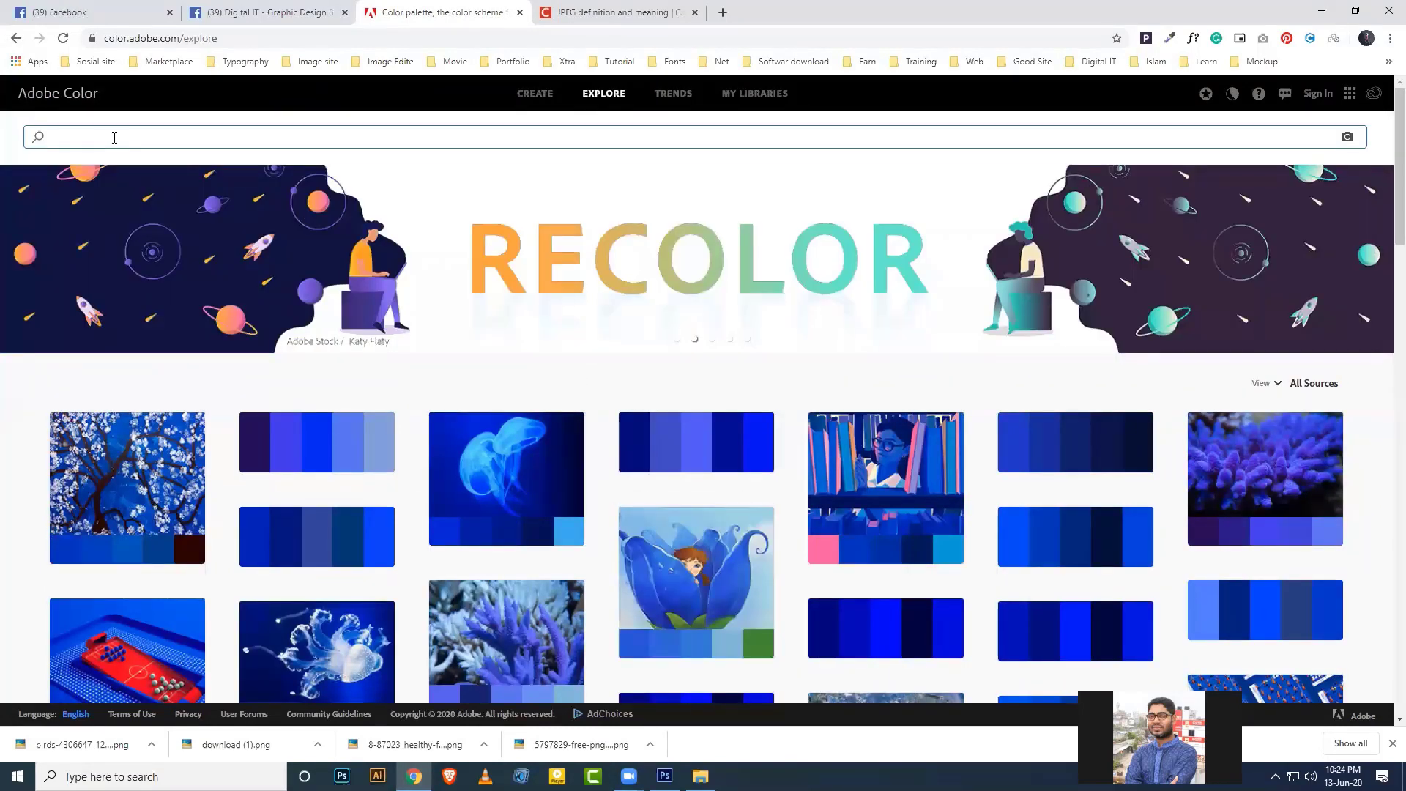
{"action": "type", "text": "blue"}
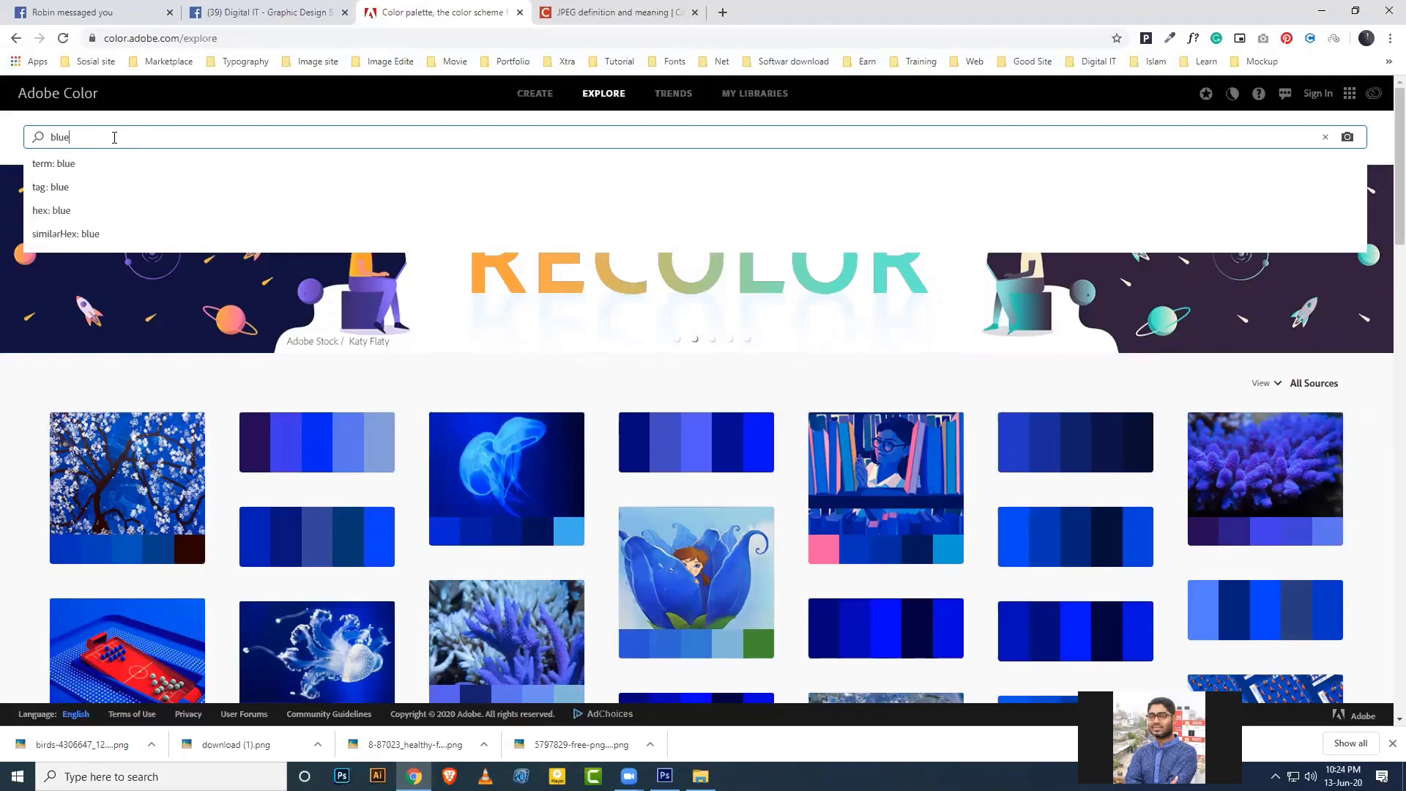
{"action": "key", "text": "Return"}
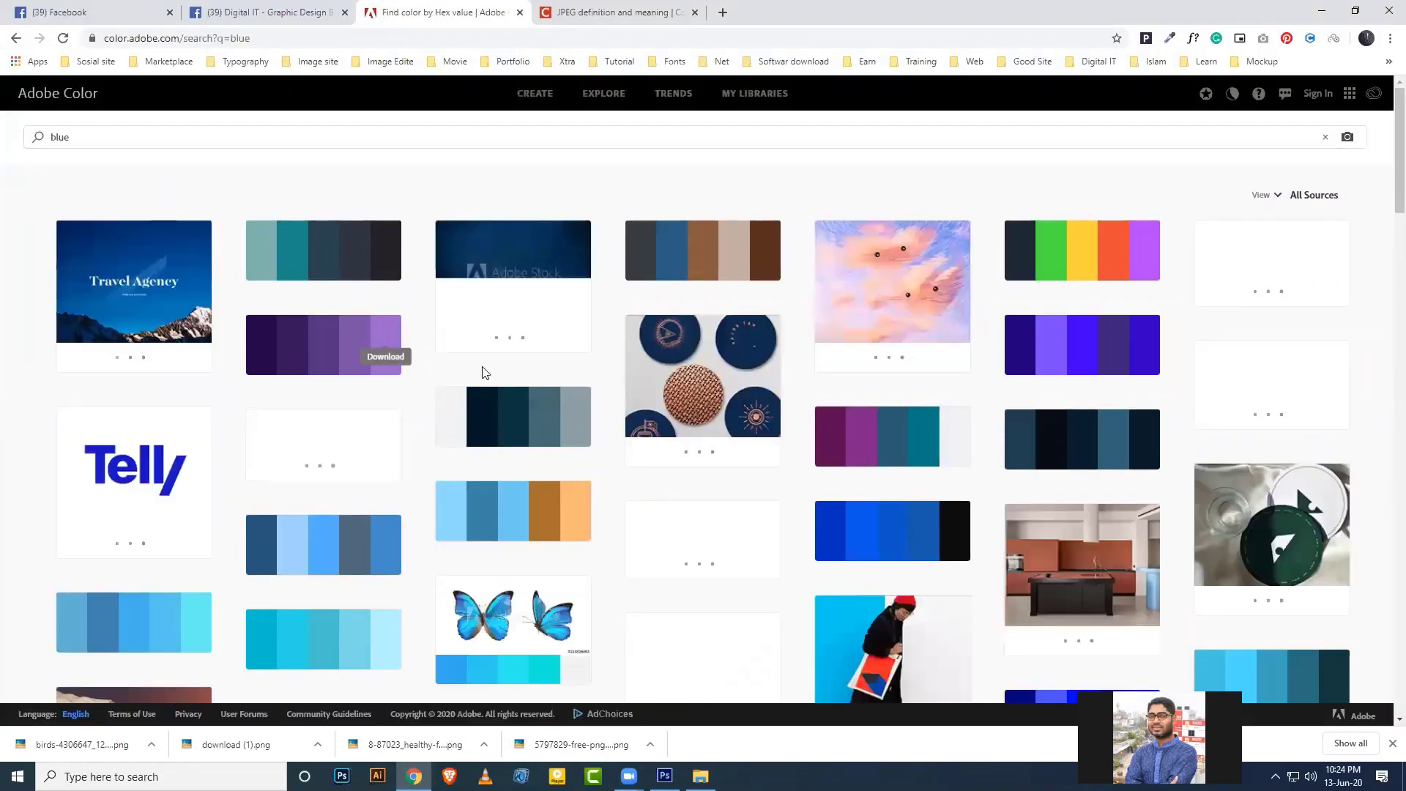
{"action": "scroll", "coordinate": [482, 387], "scroll_direction": "down", "scroll_amount": 4}
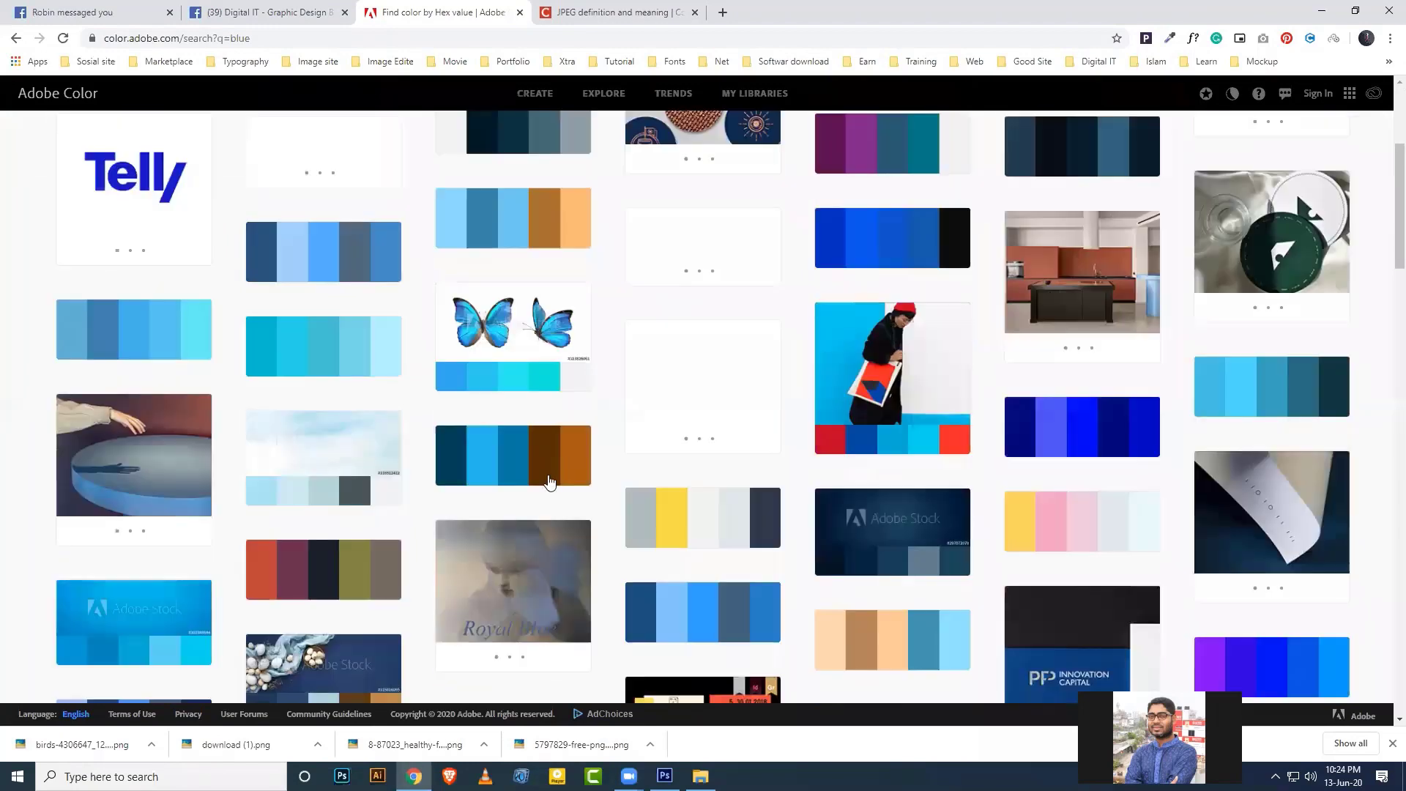
{"action": "scroll", "coordinate": [556, 476], "scroll_direction": "down", "scroll_amount": 5}
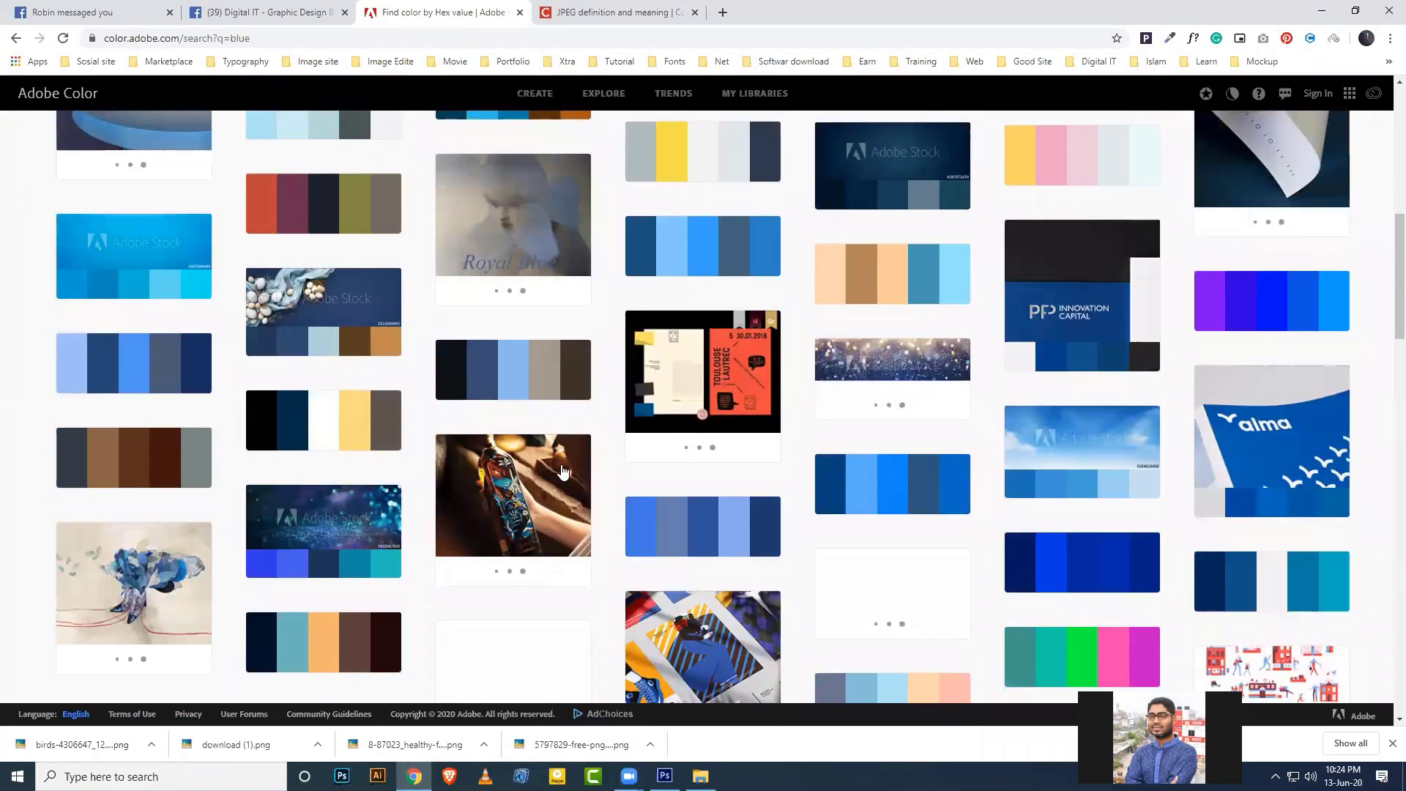
{"action": "scroll", "coordinate": [537, 478], "scroll_direction": "up", "scroll_amount": 3}
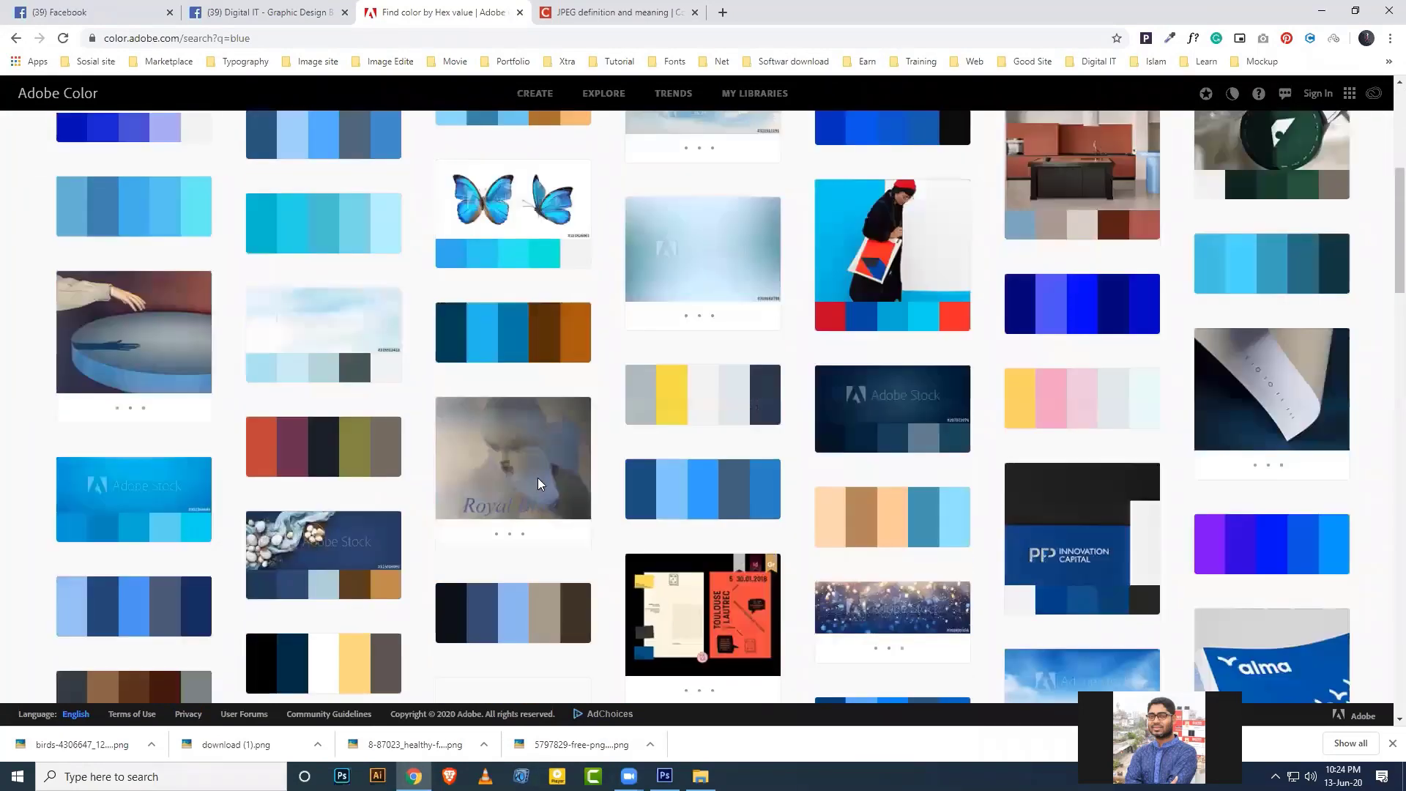
{"action": "scroll", "coordinate": [537, 477], "scroll_direction": "up", "scroll_amount": 6}
{"action": "mouse_move", "coordinate": [78, 367]}
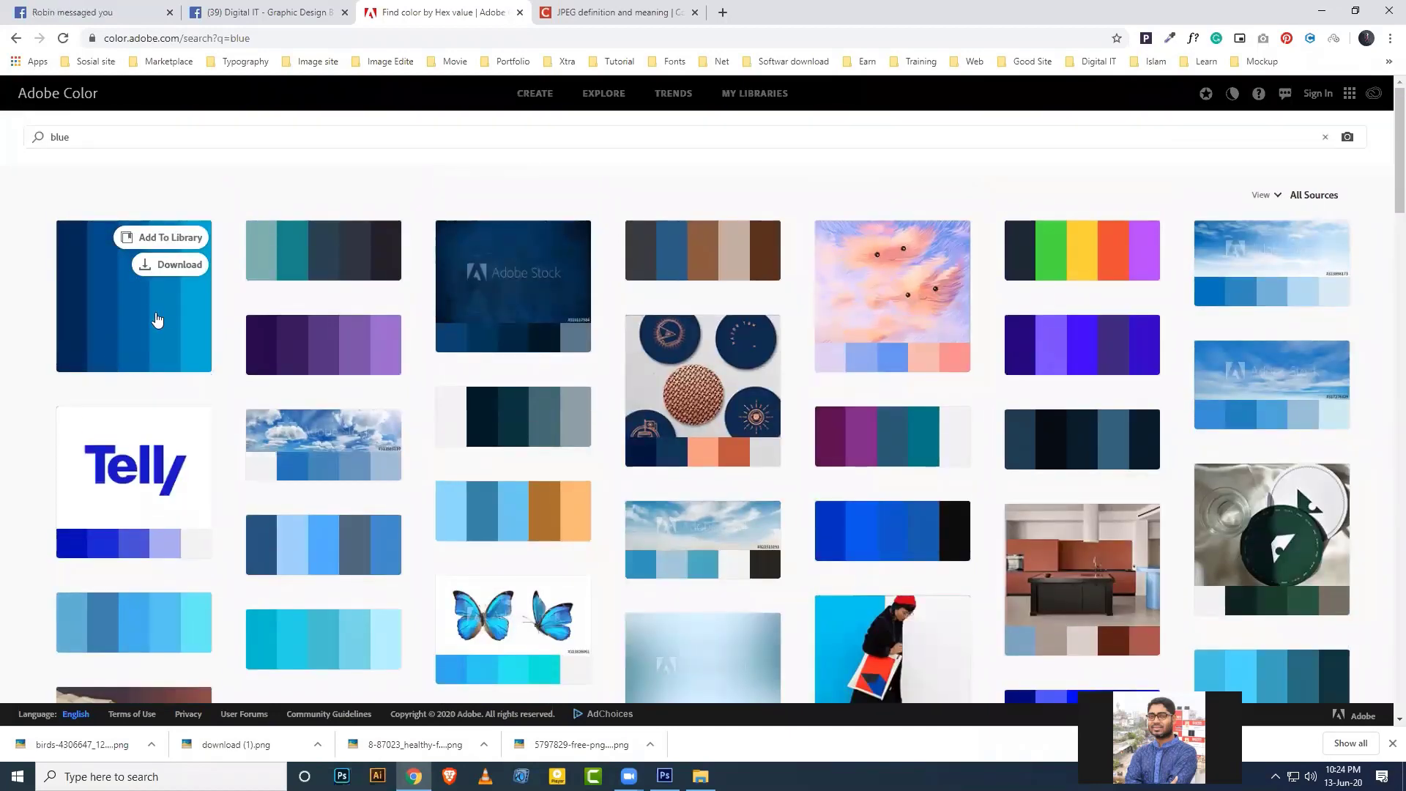
Open the Travel Agency palette (#022859 to #07B2D9), then return to Photoshop.
{"action": "left_click", "coordinate": [156, 320]}
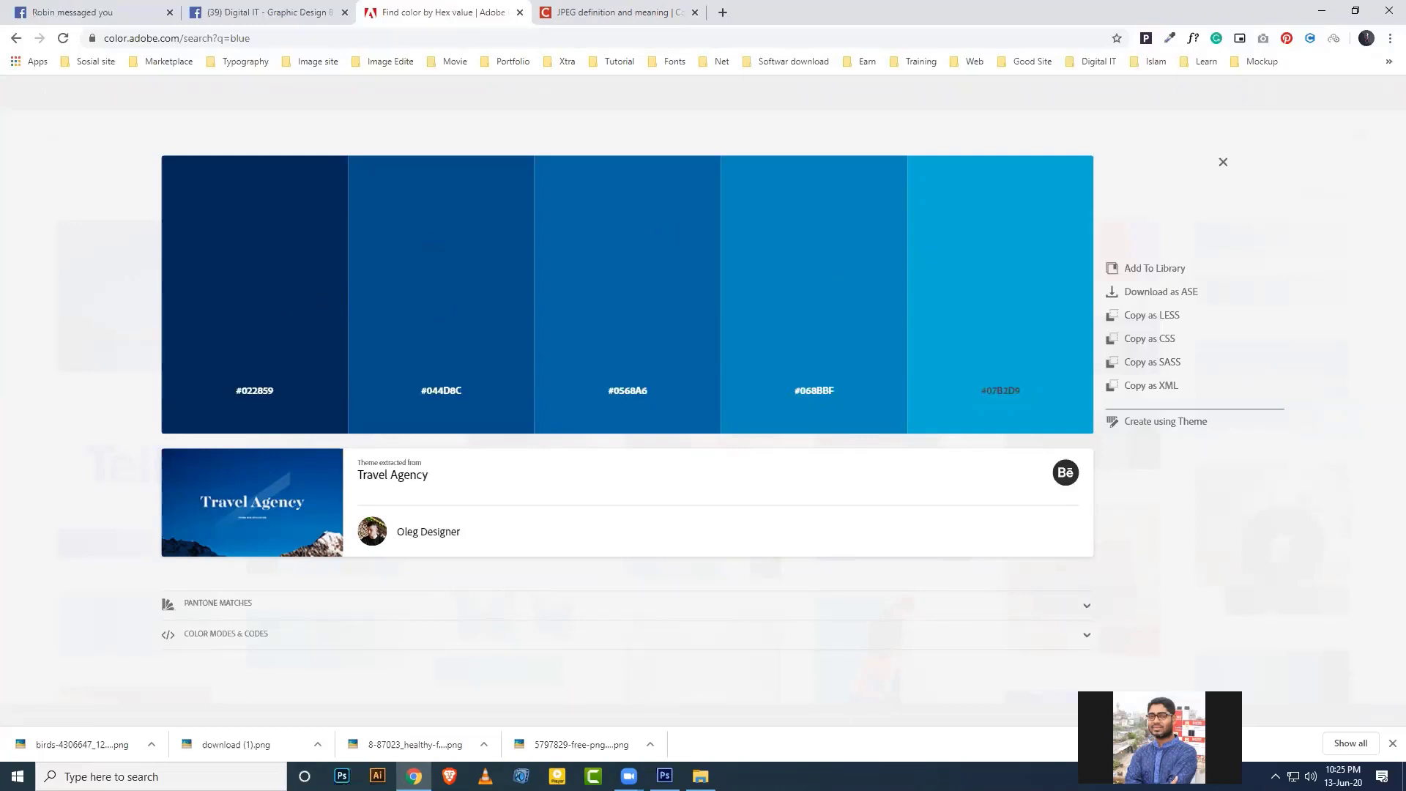
{"action": "left_click", "coordinate": [701, 776]}
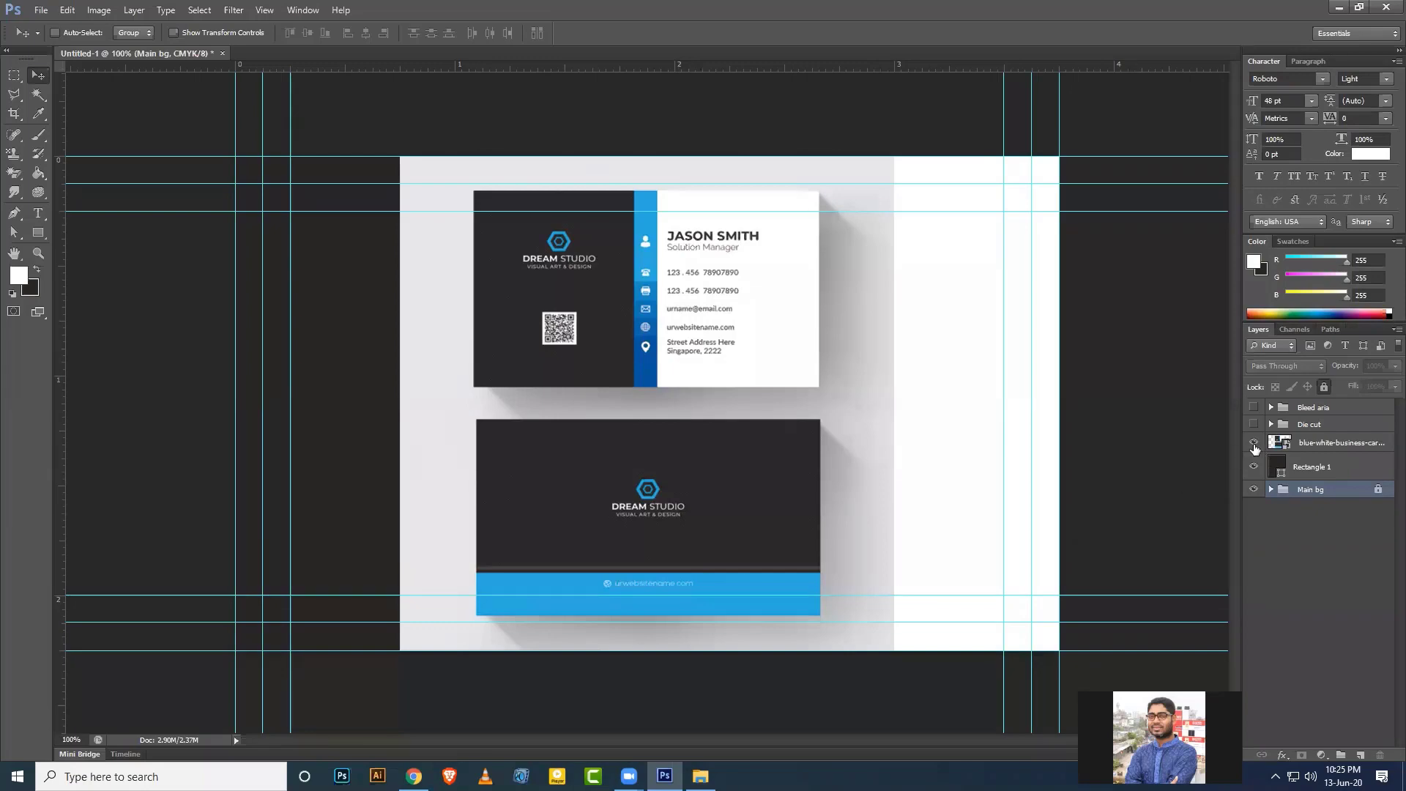
Hide the blue-white-business-card reference layer, check the Travel Agency palette, and minimize Chrome.
{"action": "left_click", "coordinate": [1254, 445]}
{"action": "left_click", "coordinate": [414, 776]}
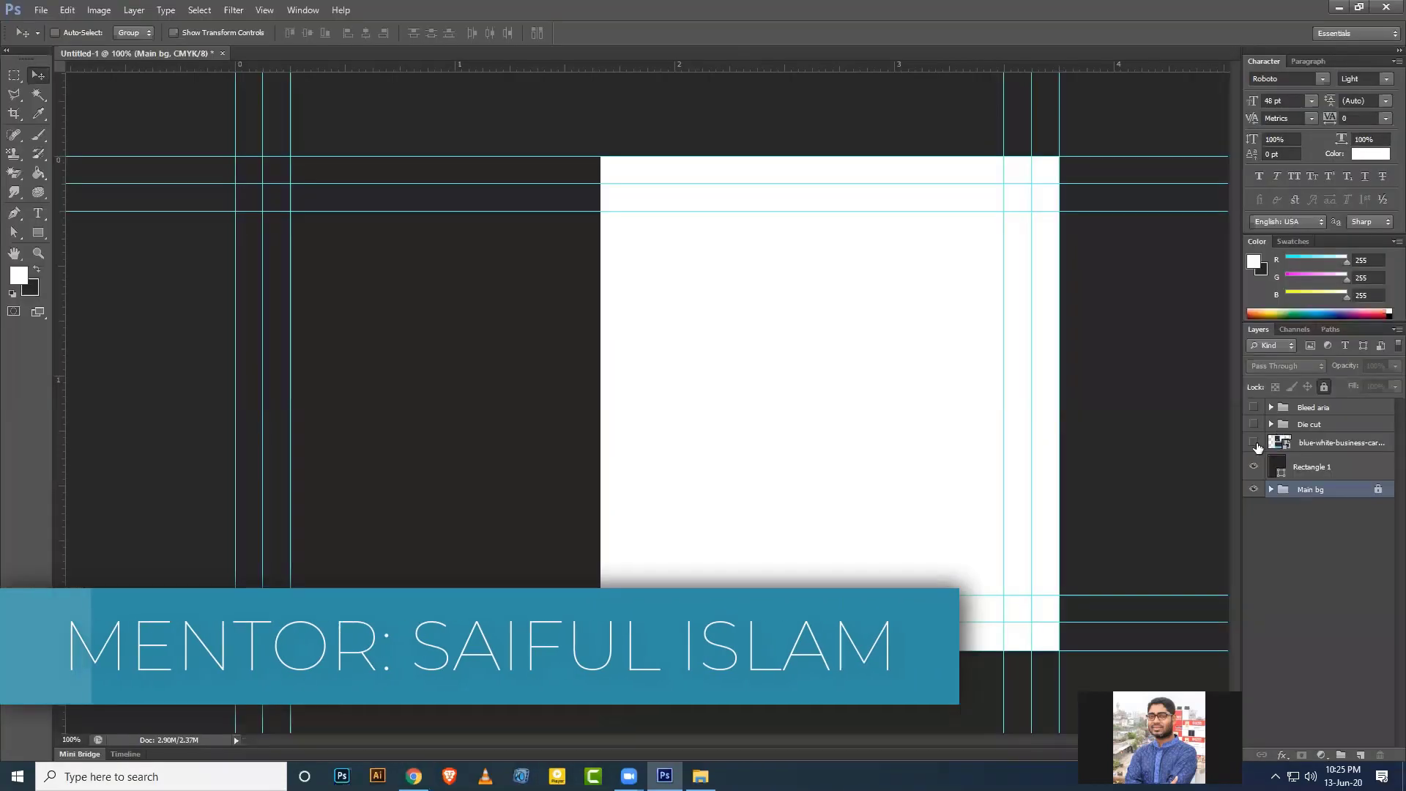
{"action": "left_click", "coordinate": [1253, 443]}
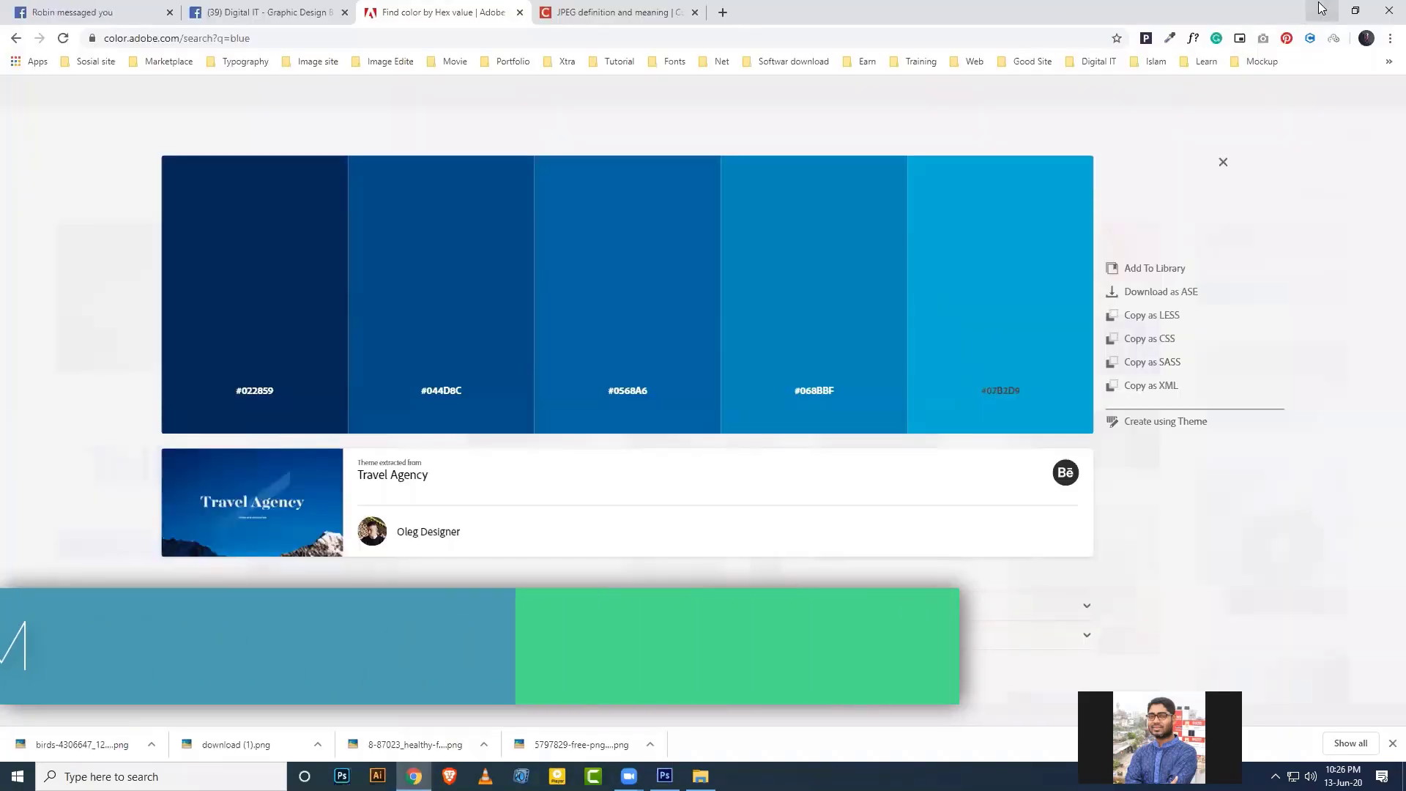
{"action": "left_click", "coordinate": [1321, 10]}
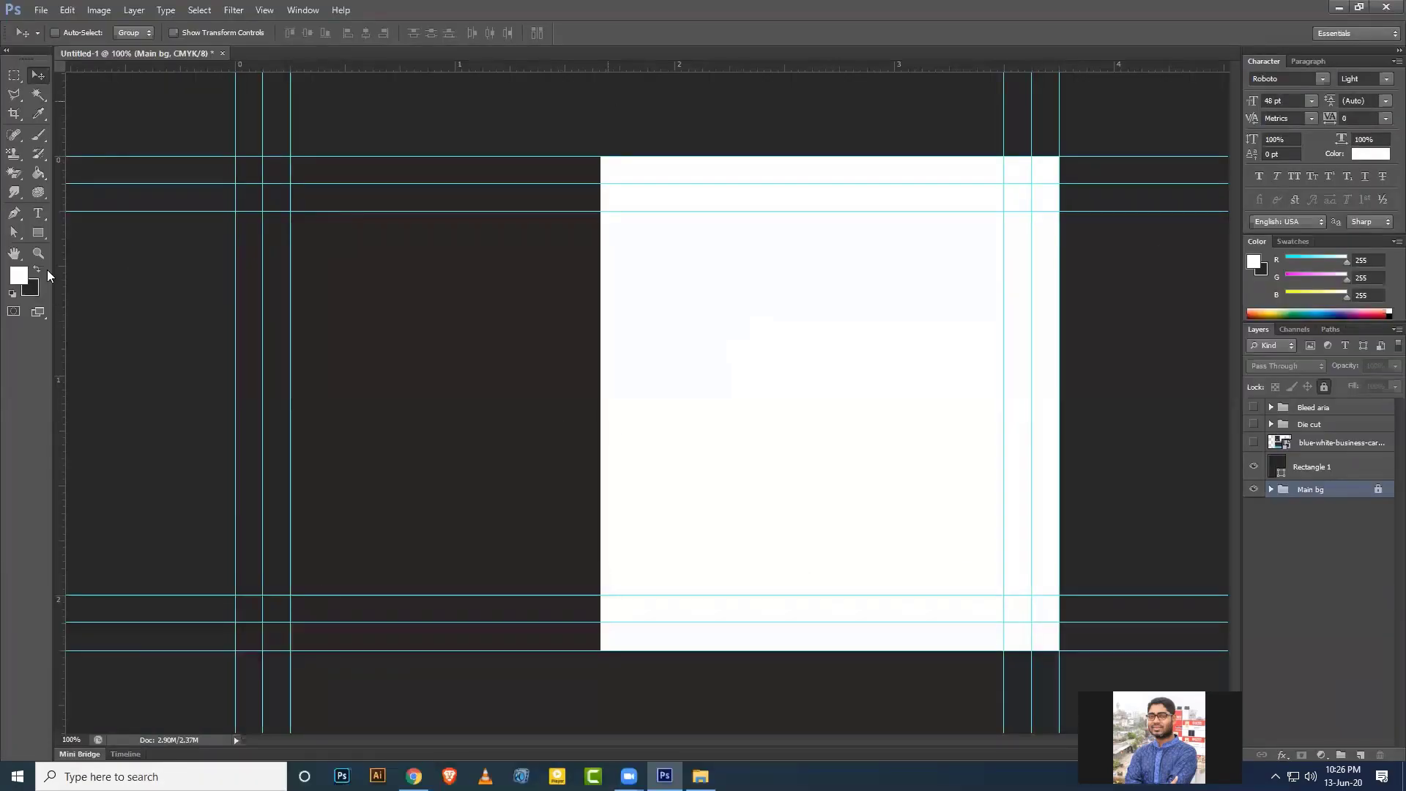
Draw a thin 58 × 266 px rectangle at the white area's top-left edge.
{"action": "left_click", "coordinate": [38, 233]}
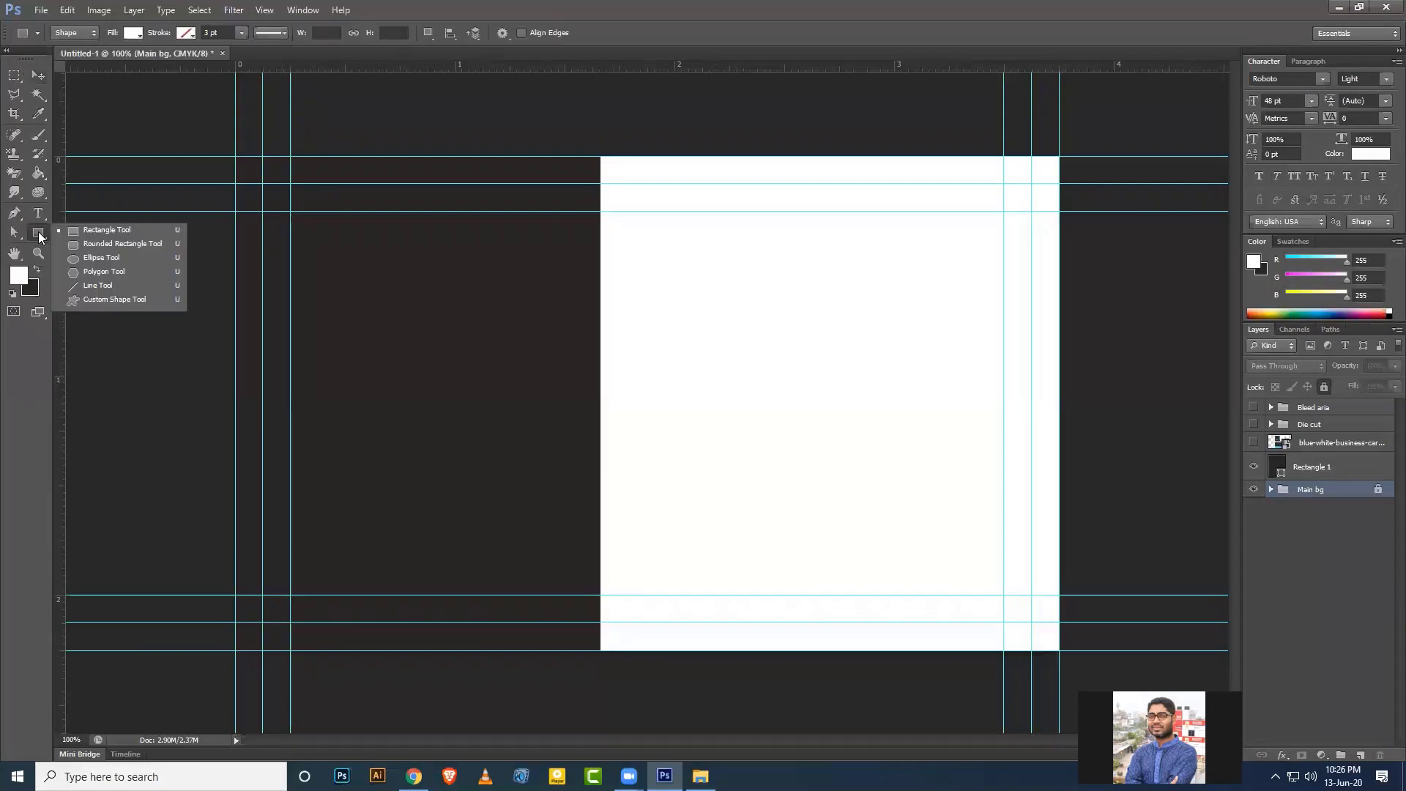
{"action": "left_click", "coordinate": [87, 230]}
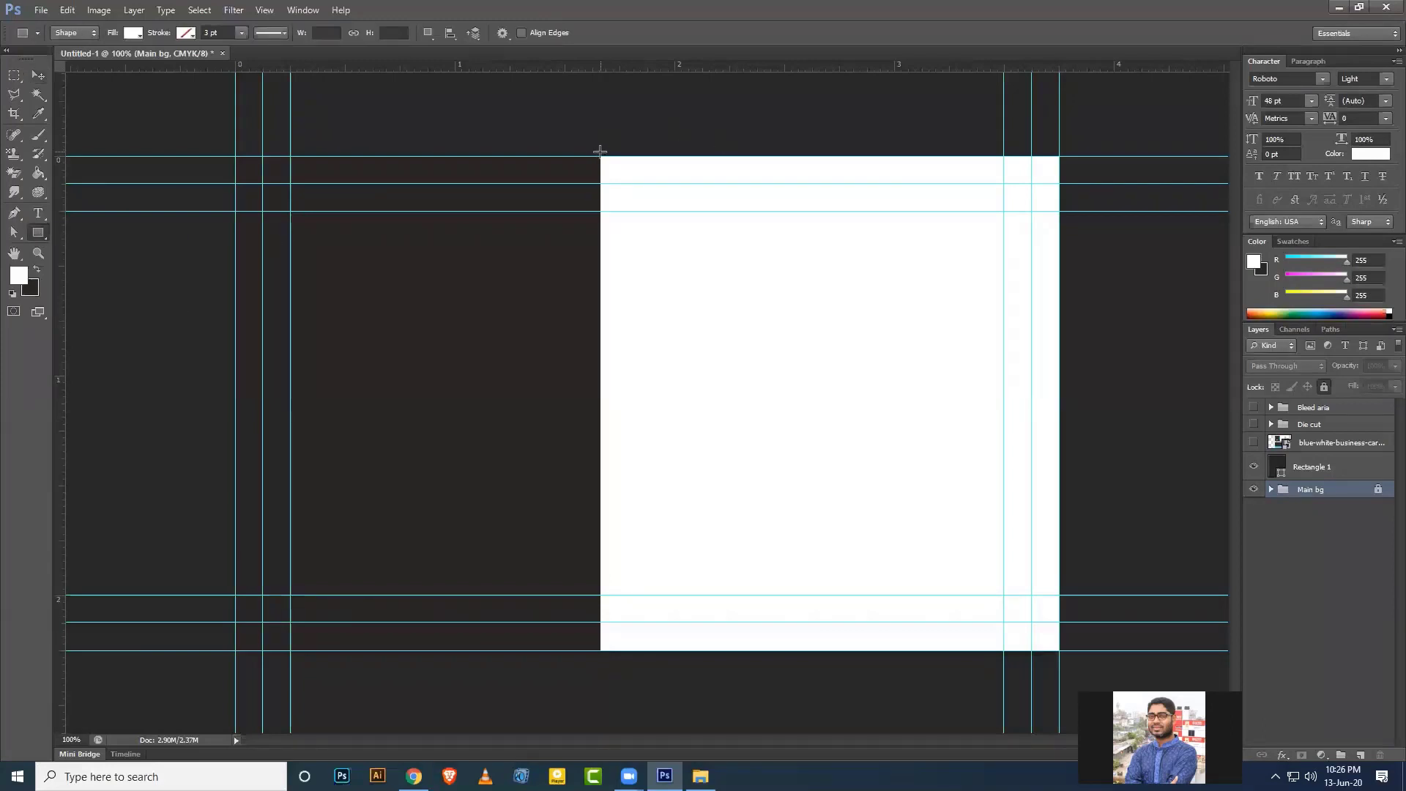
{"action": "left_click_drag", "start_coordinate": [596, 147], "coordinate": [637, 352]}
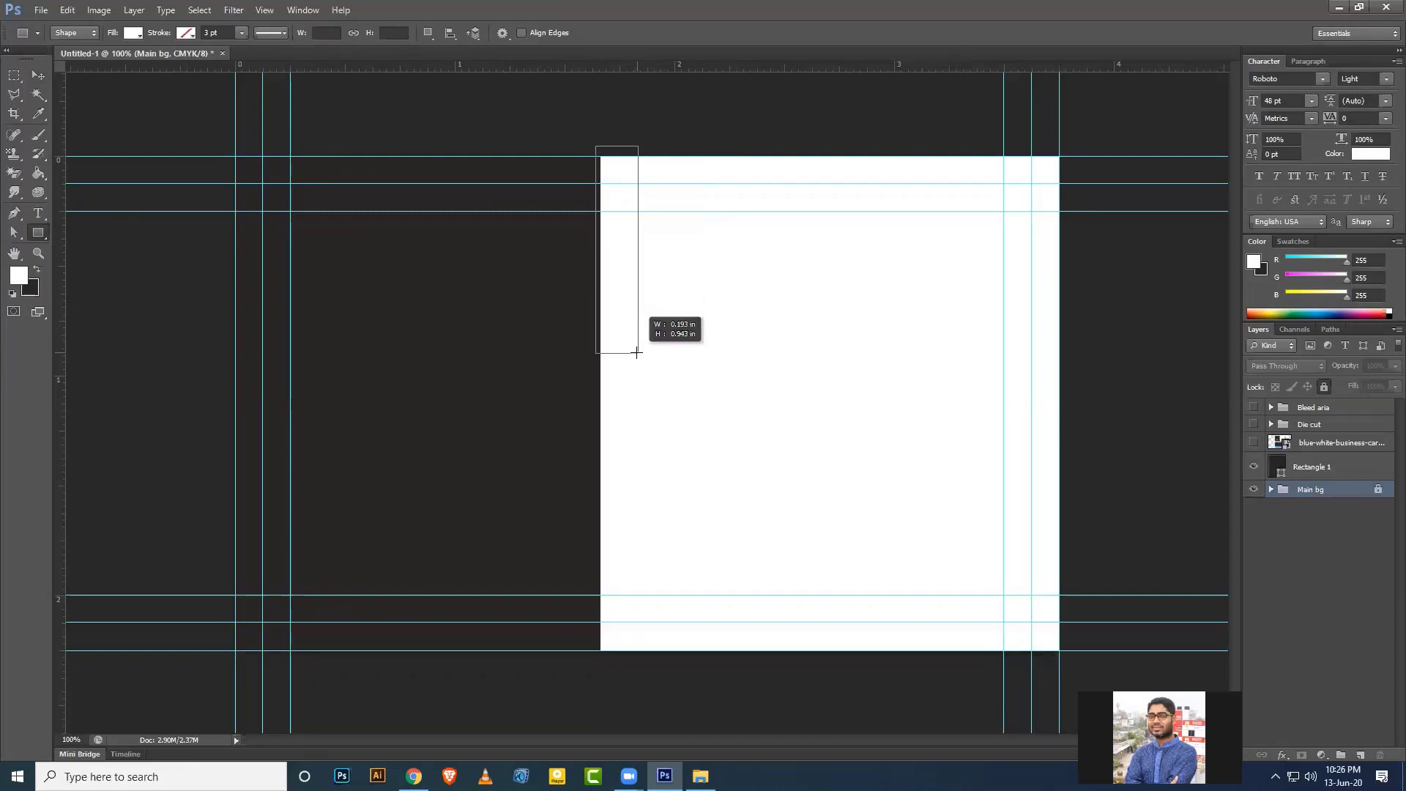
{"action": "left_click_drag", "start_coordinate": [636, 352], "coordinate": [636, 340]}
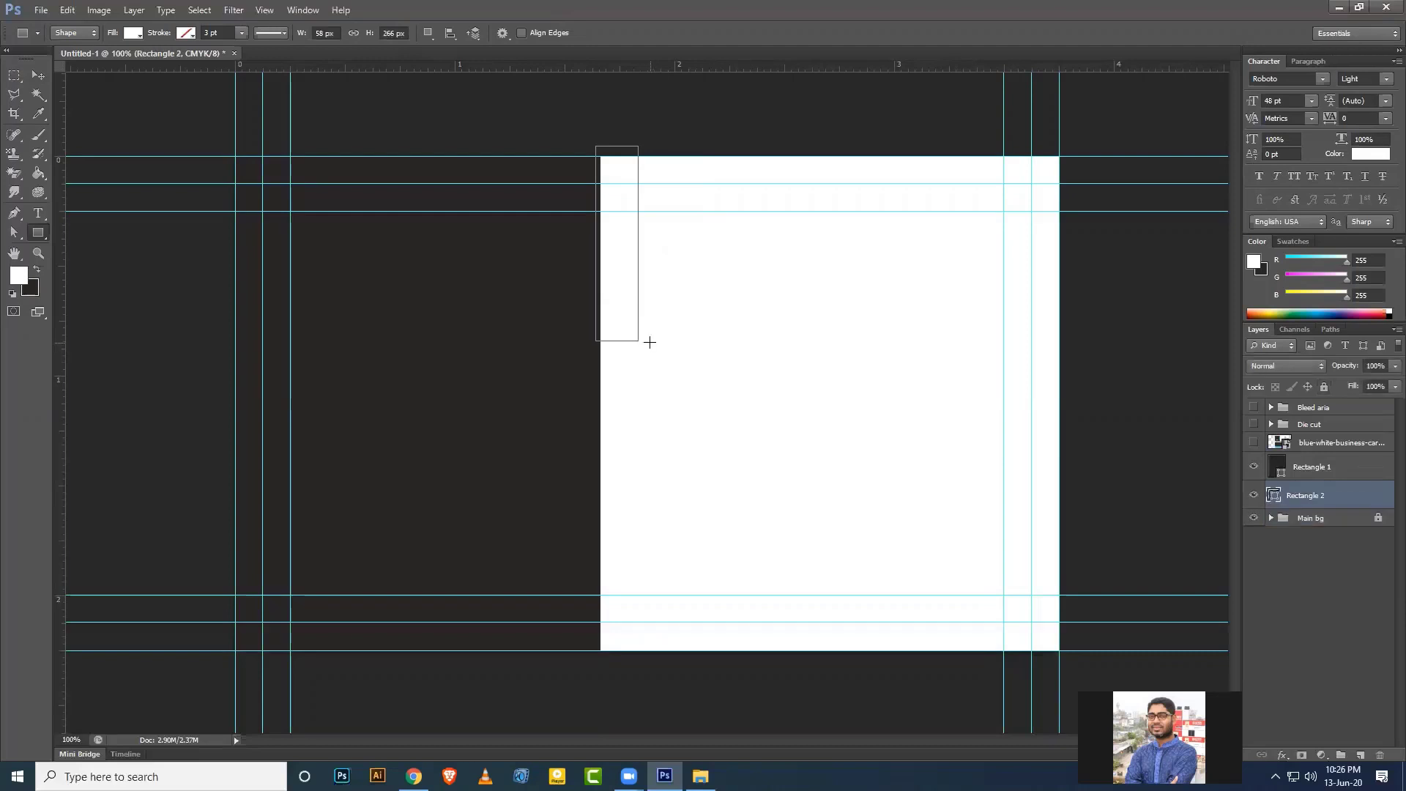
Fill the new Rectangle 2 shape layer with red d70b0b.
{"action": "left_click", "coordinate": [38, 75]}
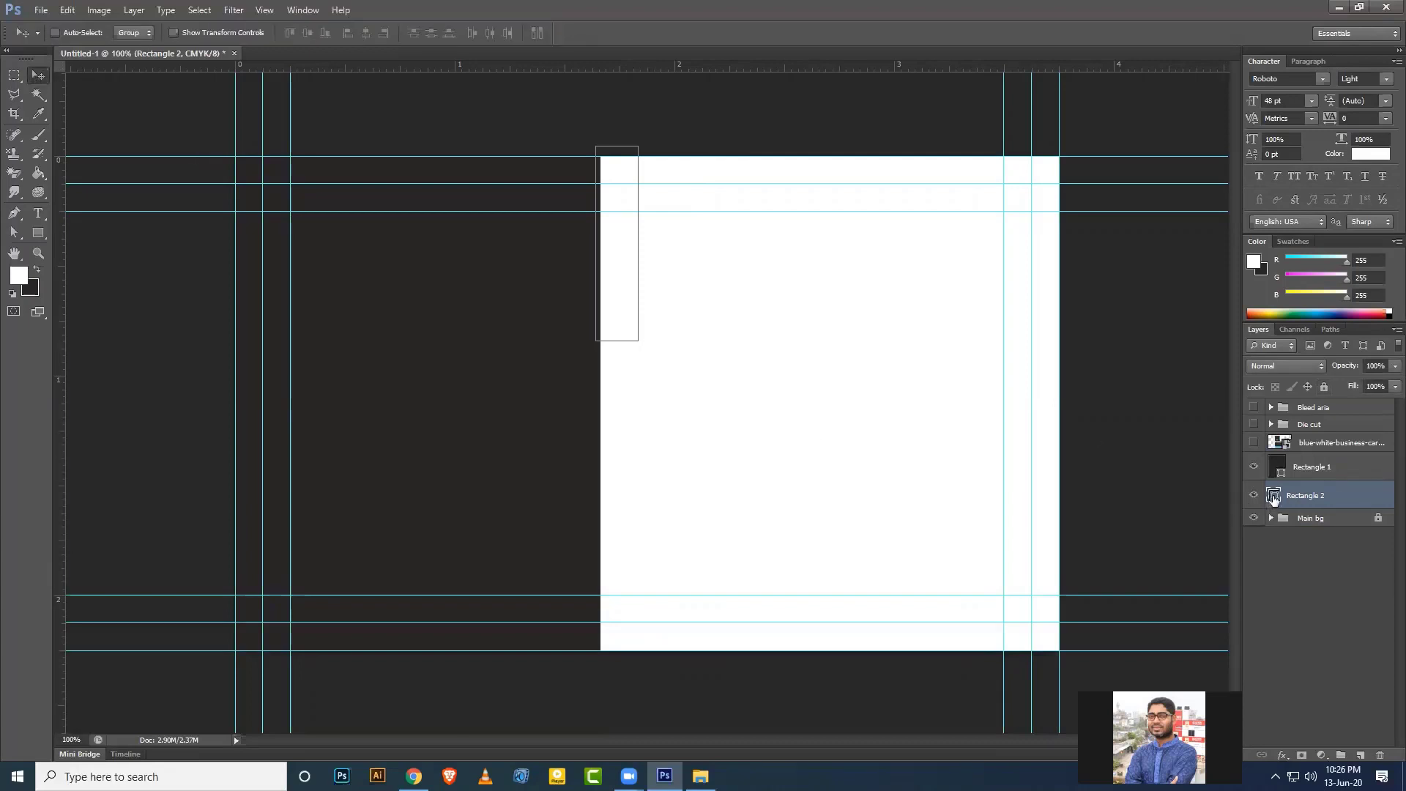
{"action": "double_click", "coordinate": [1272, 496]}
{"action": "left_click", "coordinate": [791, 371]}
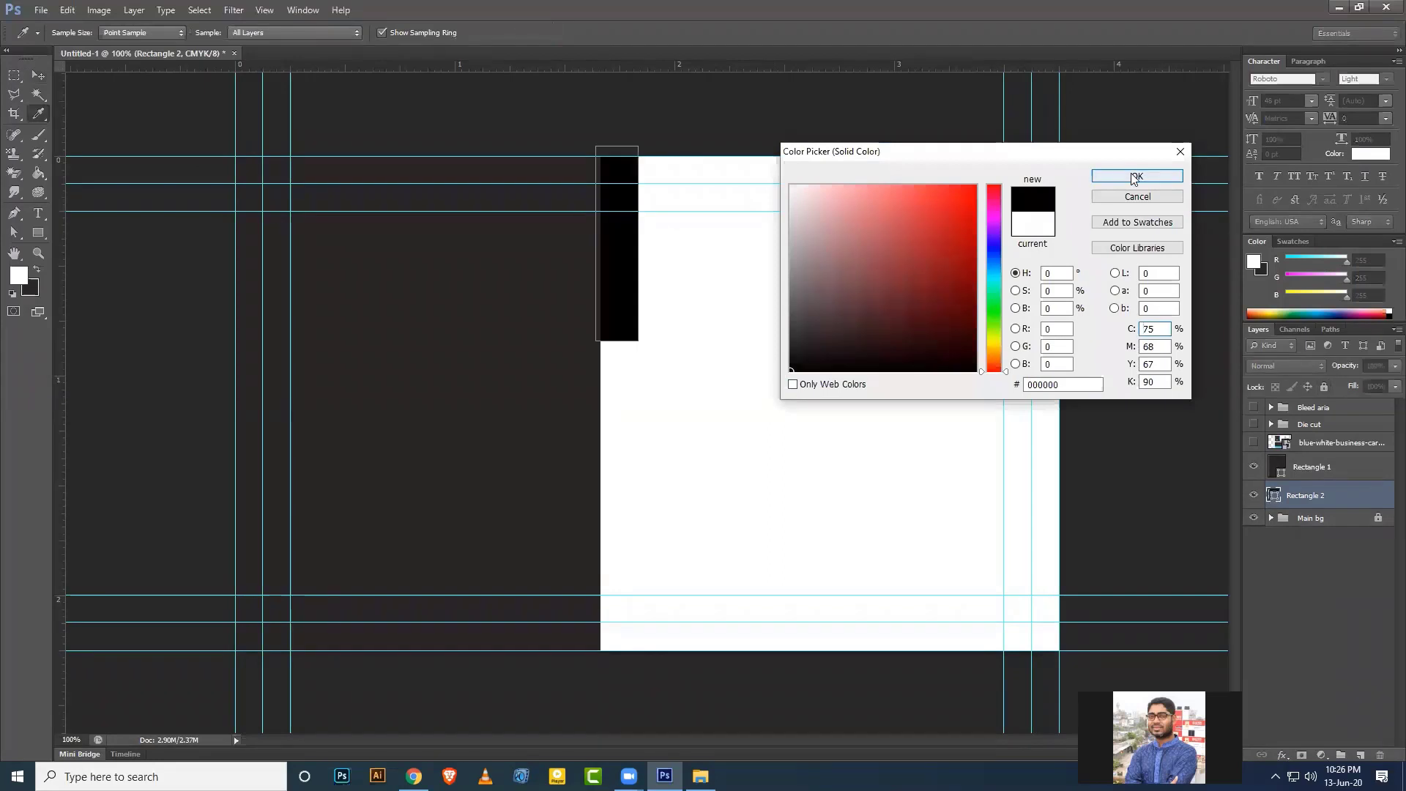
{"action": "left_click", "coordinate": [965, 205]}
{"action": "left_click", "coordinate": [1137, 175]}
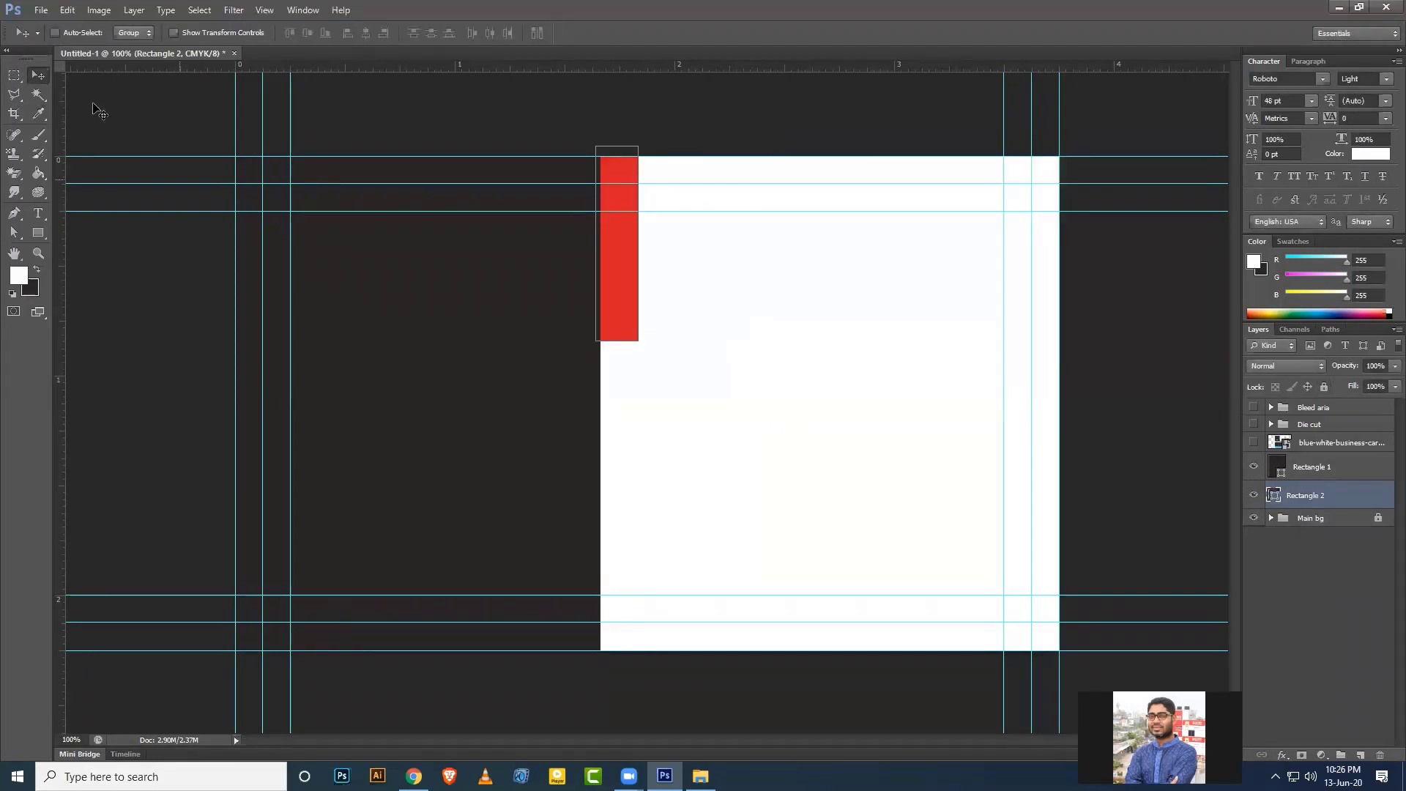
Duplicate the red strip and move one copy to the white area's bottom-left edge.
{"action": "left_click", "coordinate": [1309, 500]}
{"action": "left_click", "coordinate": [1309, 500]}
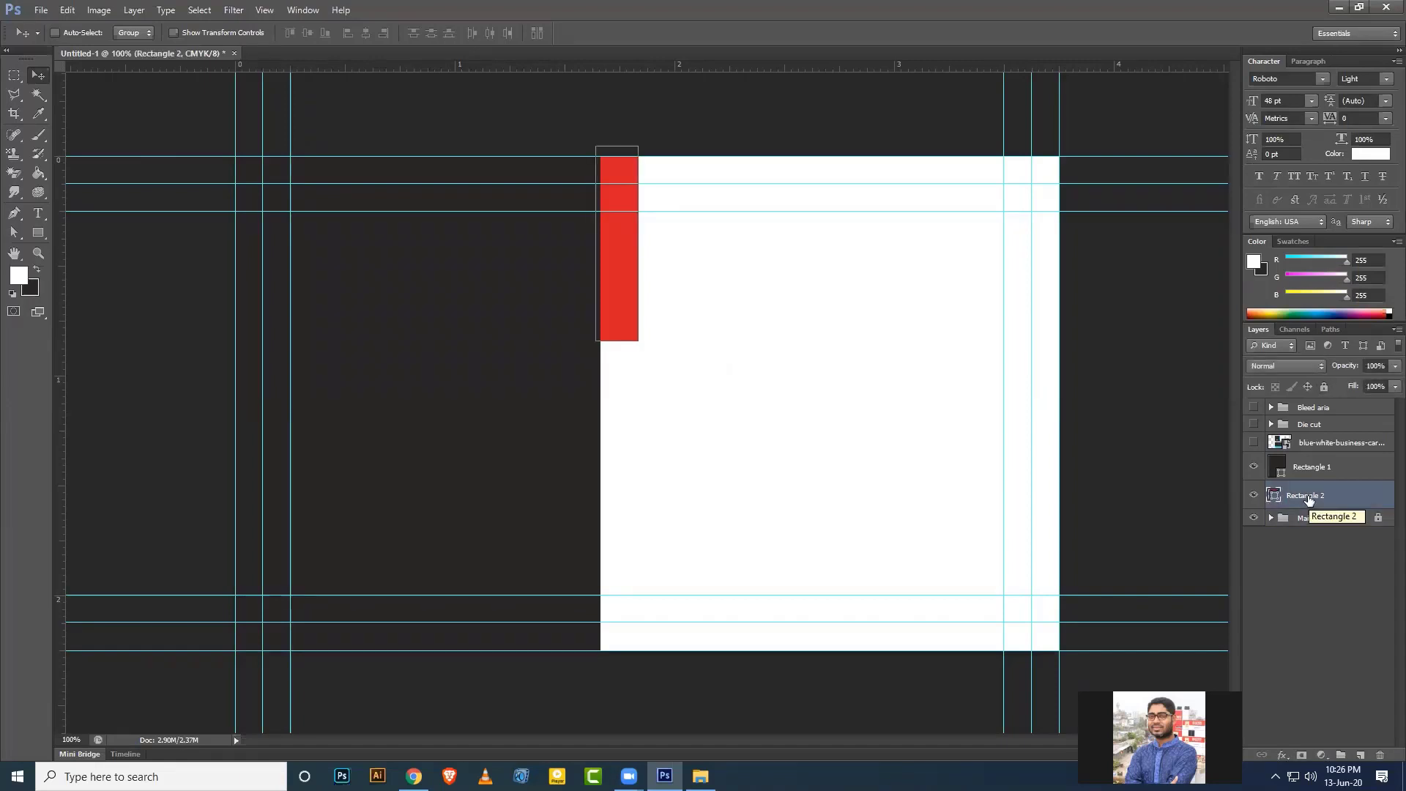
{"action": "key", "text": "ctrl+j"}
{"action": "key", "text": "ctrl+j"}
{"action": "key", "text": "ctrl+j"}
{"action": "key", "text": "ctrl+j"}
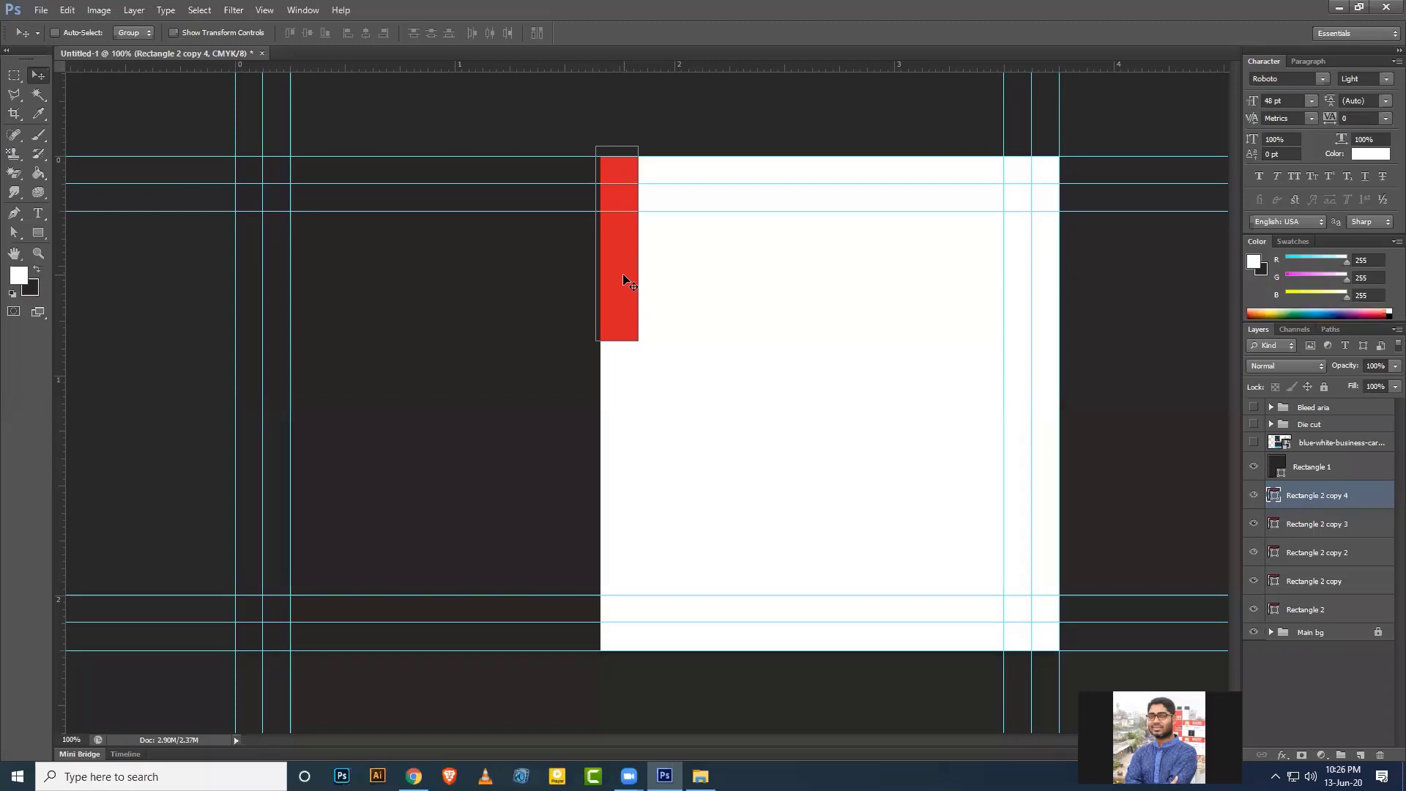
{"action": "left_click_drag", "start_coordinate": [626, 282], "coordinate": [626, 598]}
{"action": "key", "text": "shift+Down"}
Move another strip copy down and shrink it to about 21.8% height.
{"action": "key", "text": "alt+bracketleft"}
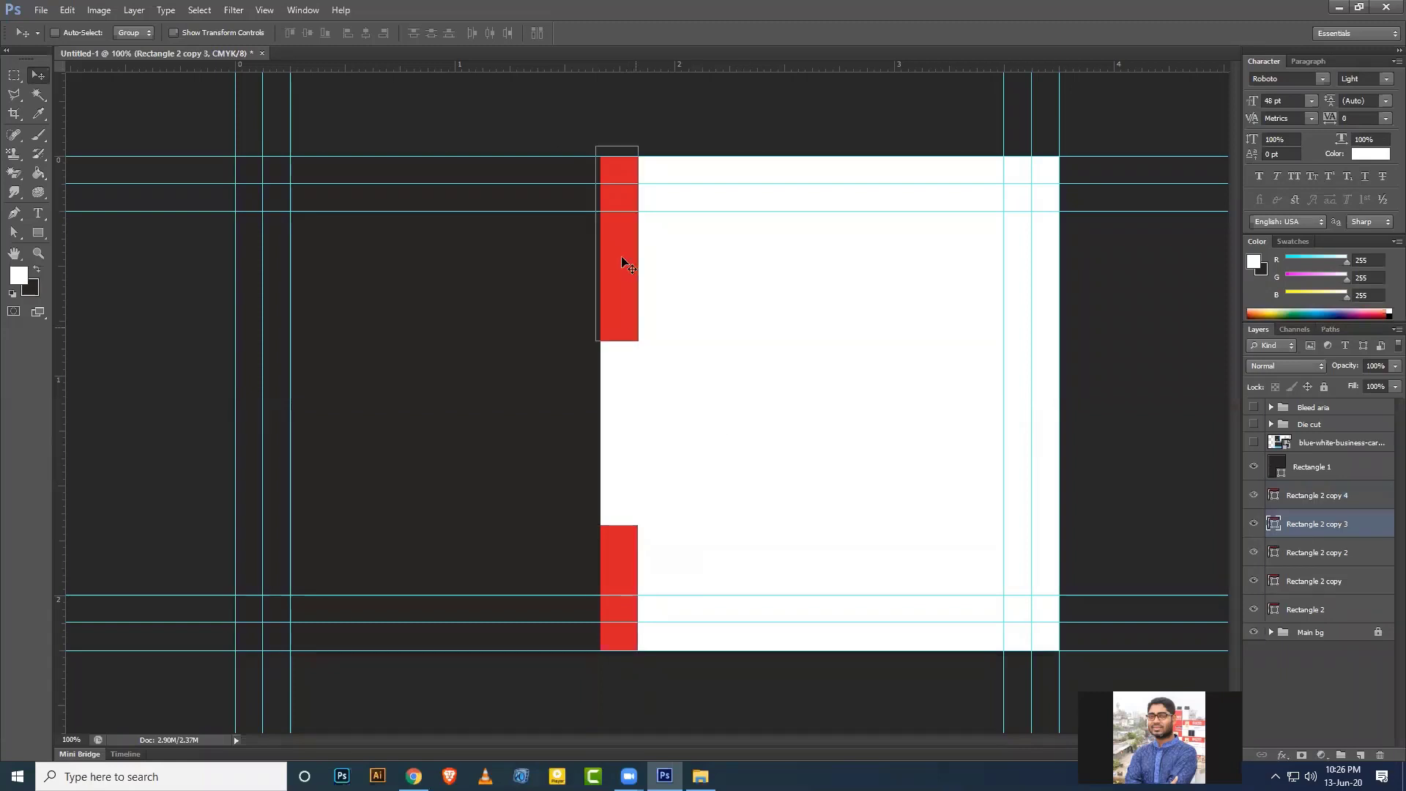
{"action": "left_click_drag", "start_coordinate": [619, 261], "coordinate": [636, 453]}
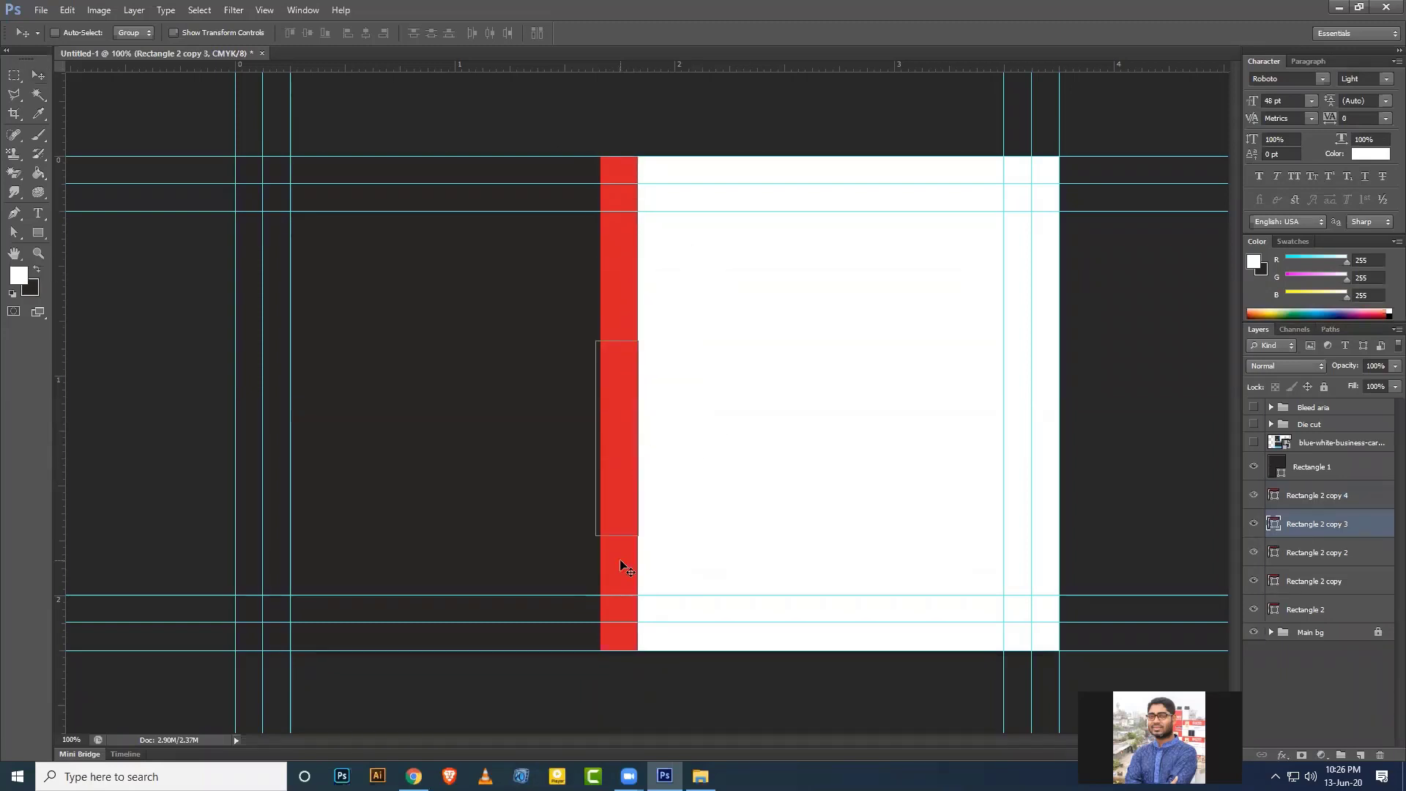
{"action": "key", "text": "ctrl+t"}
{"action": "left_click_drag", "start_coordinate": [616, 511], "coordinate": [620, 384]}
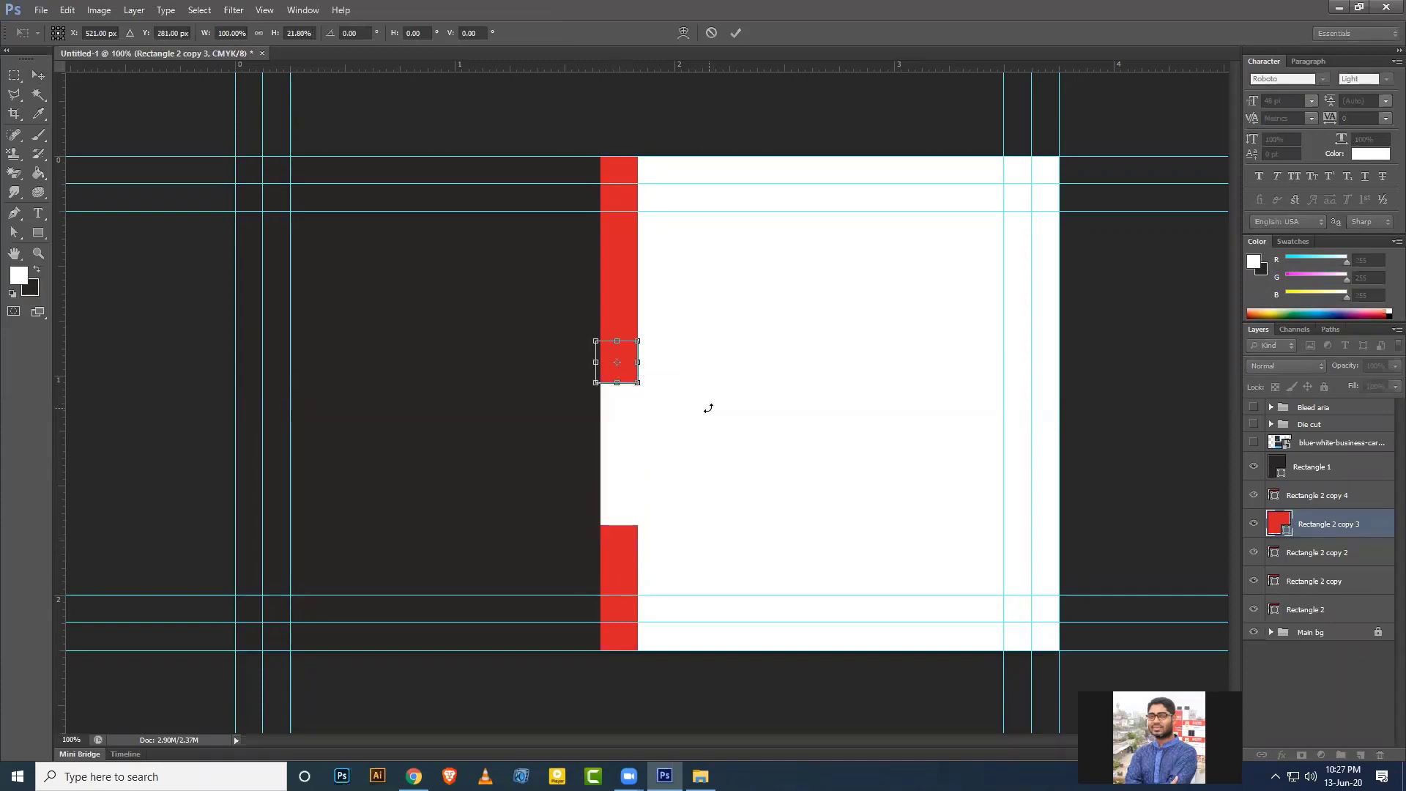
Commit the square resize and delete the extra Rectangle 2 copy and copy 2 strips.
{"action": "key", "text": "Return"}
{"action": "left_click", "coordinate": [1311, 552]}
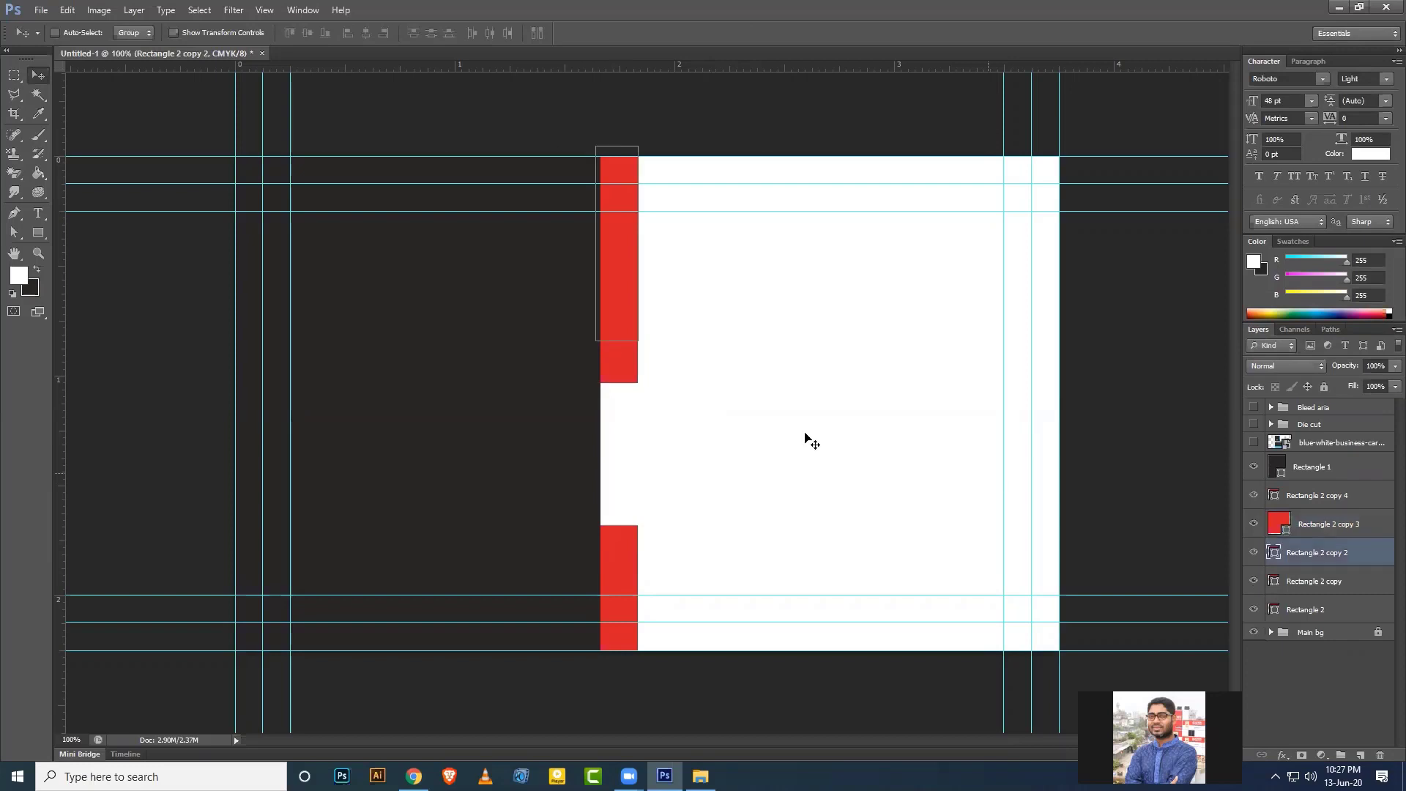
{"action": "left_click_drag", "start_coordinate": [634, 277], "coordinate": [642, 384]}
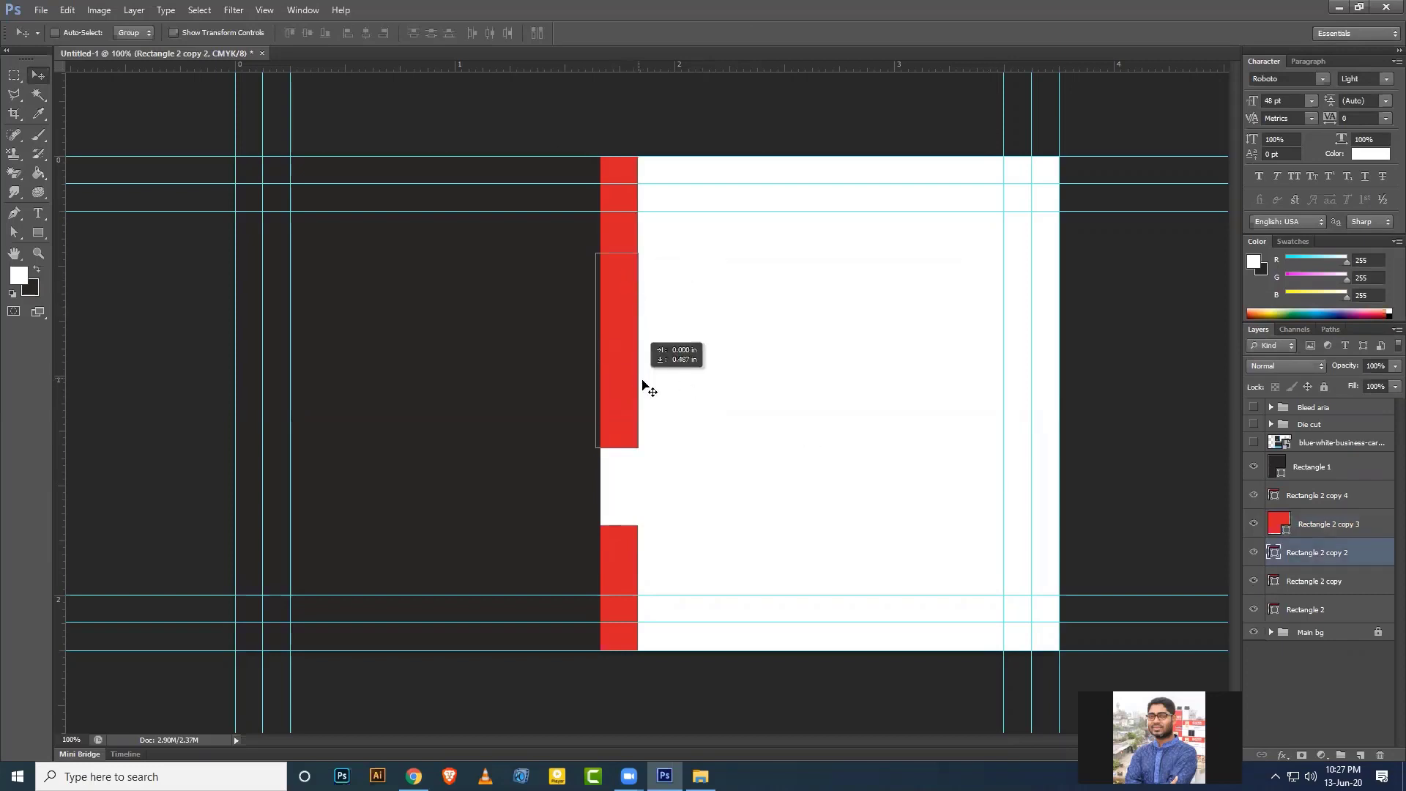
{"action": "key", "text": "Delete"}
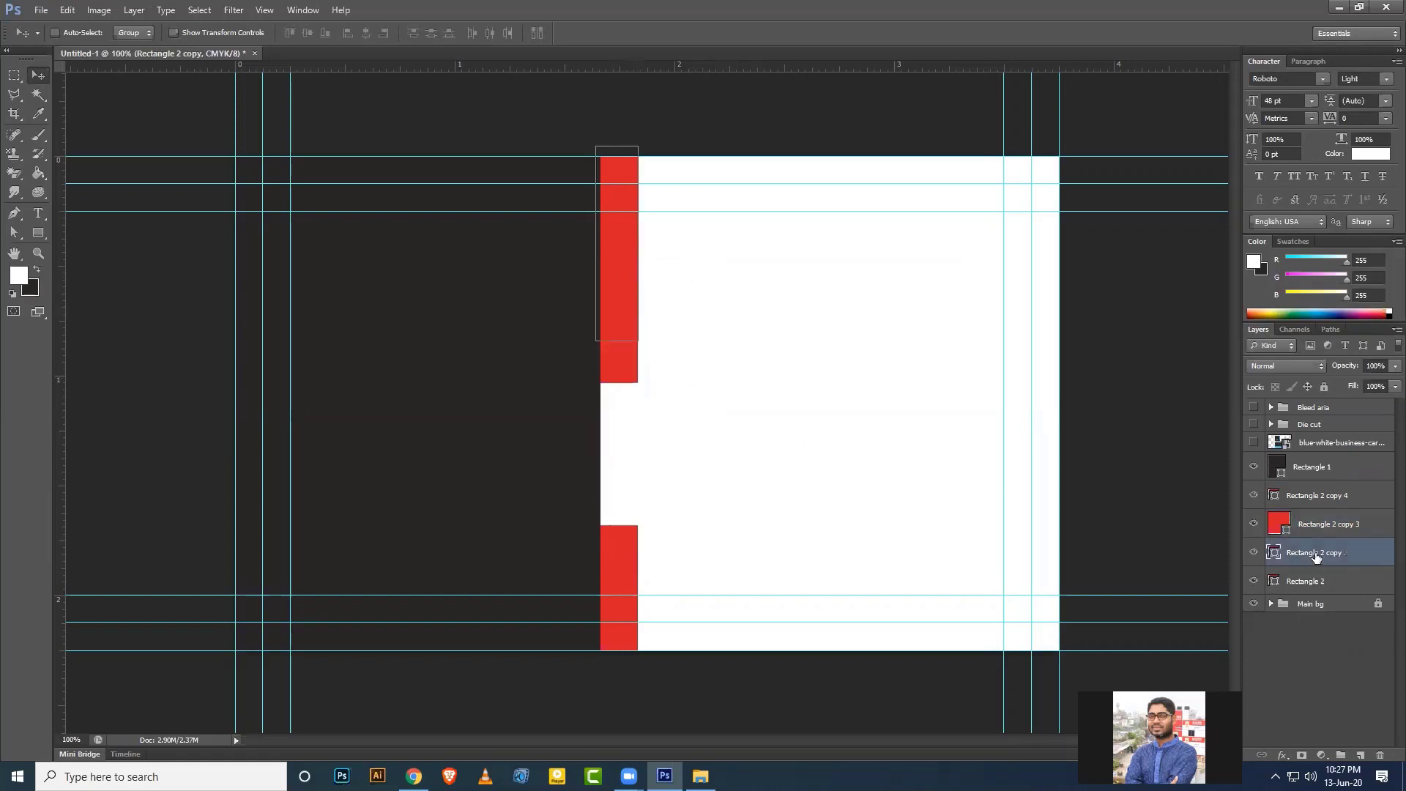
{"action": "key", "text": "Delete"}
Duplicate the small red square twice and place the copies into the strip's gaps.
{"action": "left_click", "coordinate": [1316, 527]}
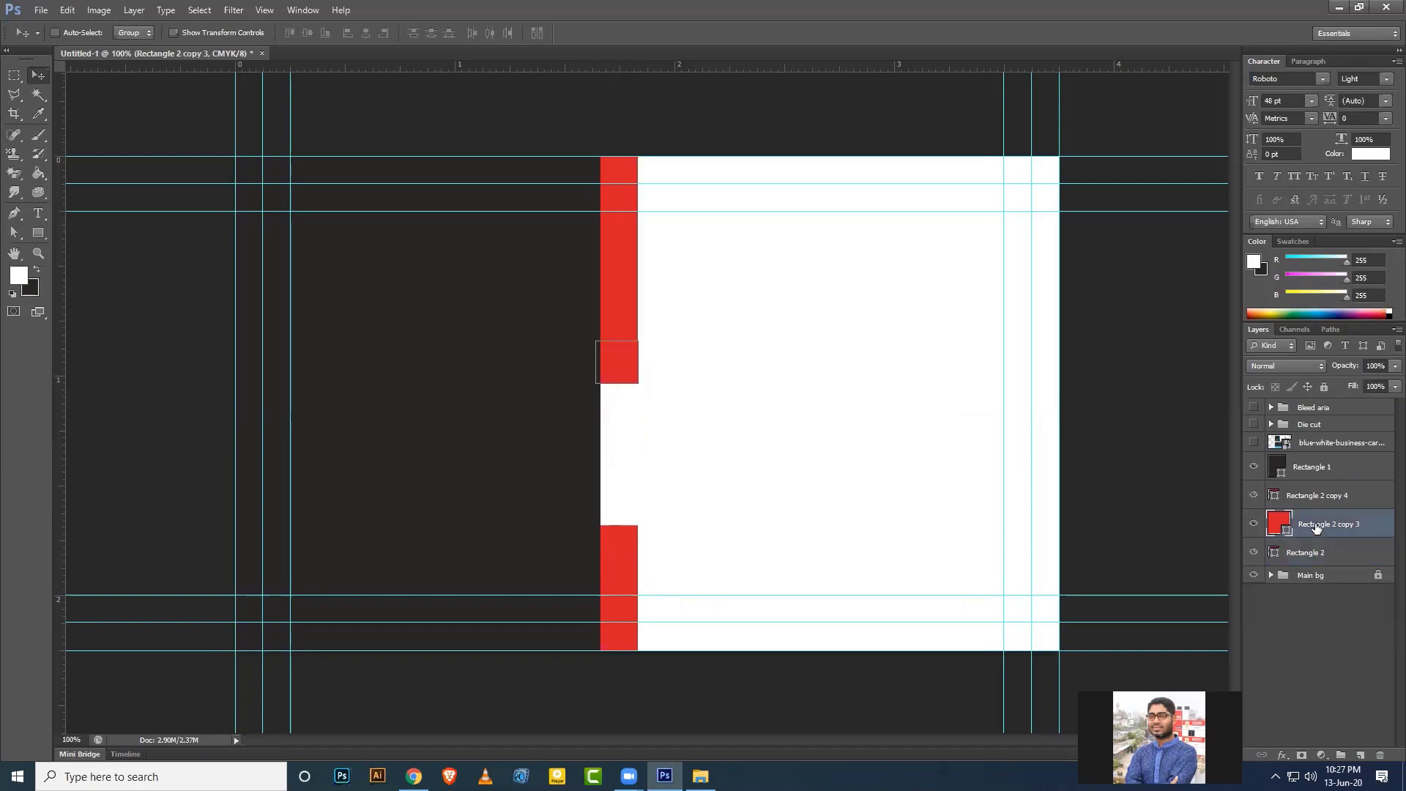
{"action": "key", "text": "ctrl+j"}
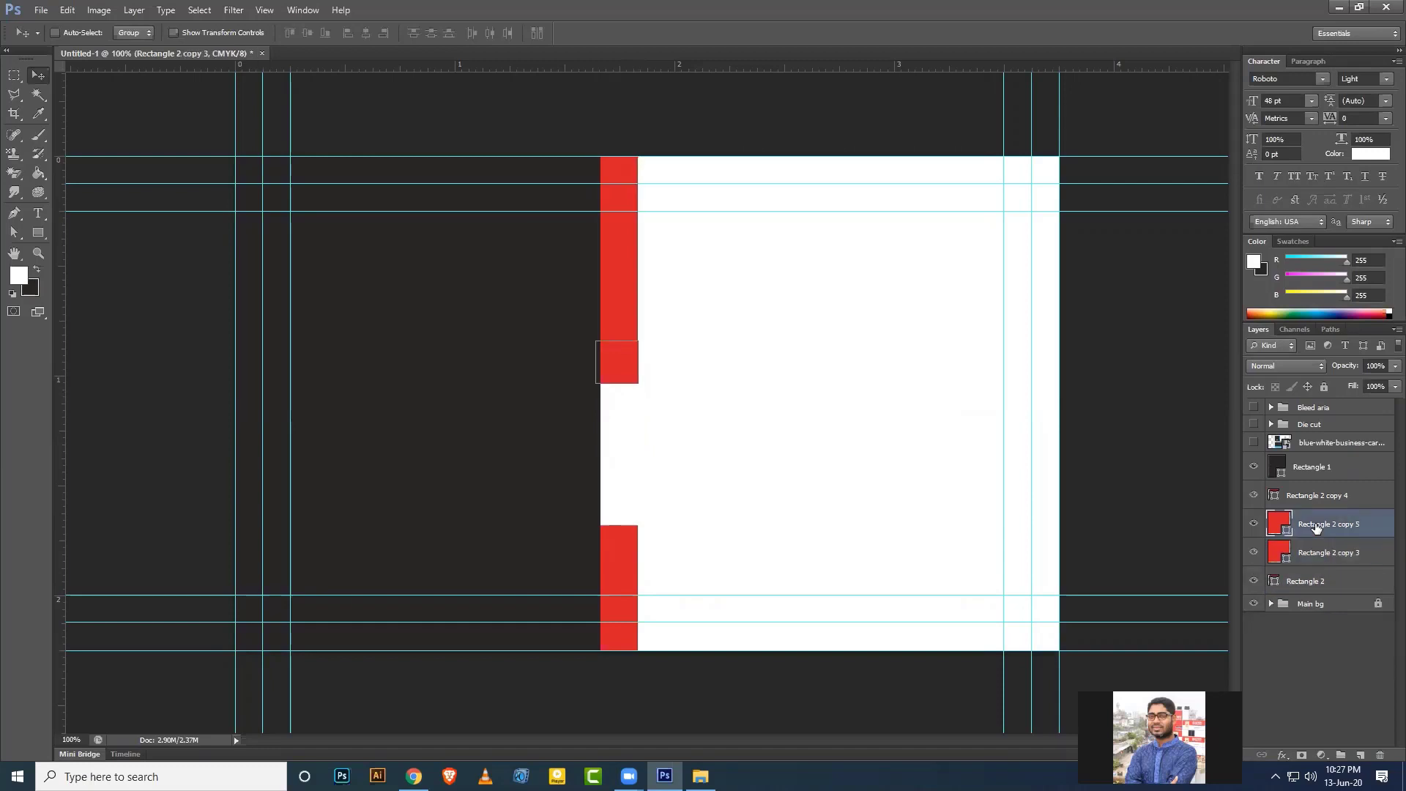
{"action": "key", "text": "ctrl+j"}
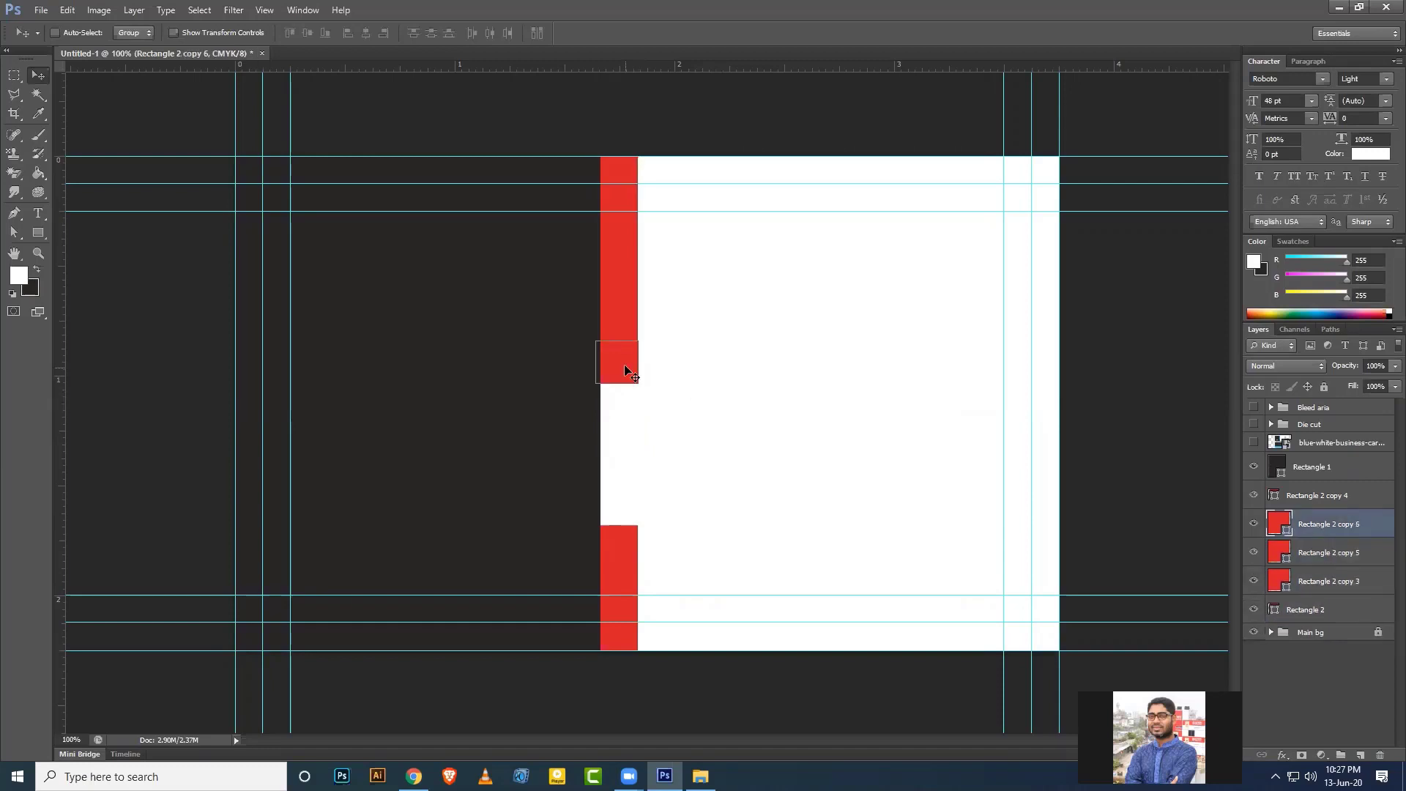
{"action": "left_click_drag", "start_coordinate": [624, 363], "coordinate": [622, 403]}
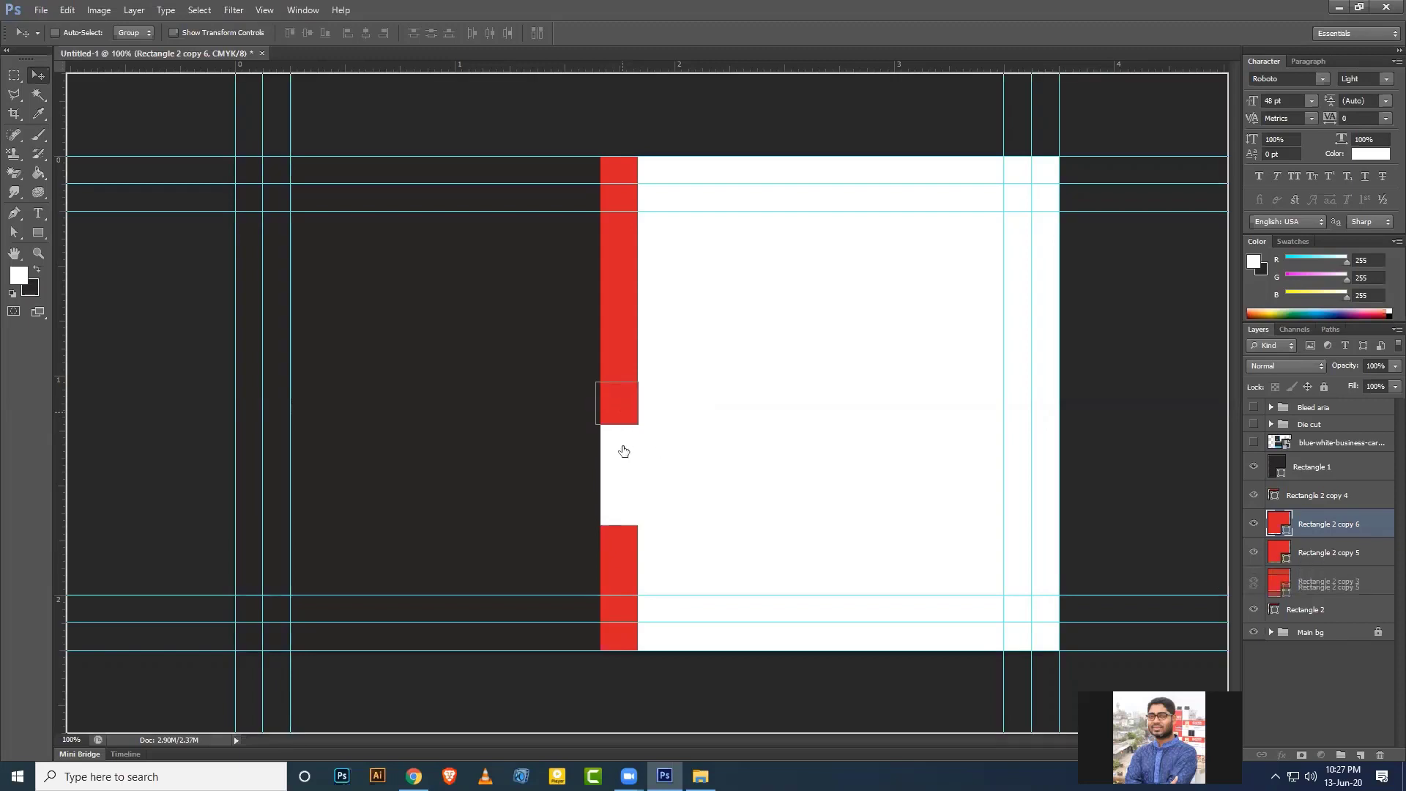
{"action": "key", "text": "alt+shift+["}
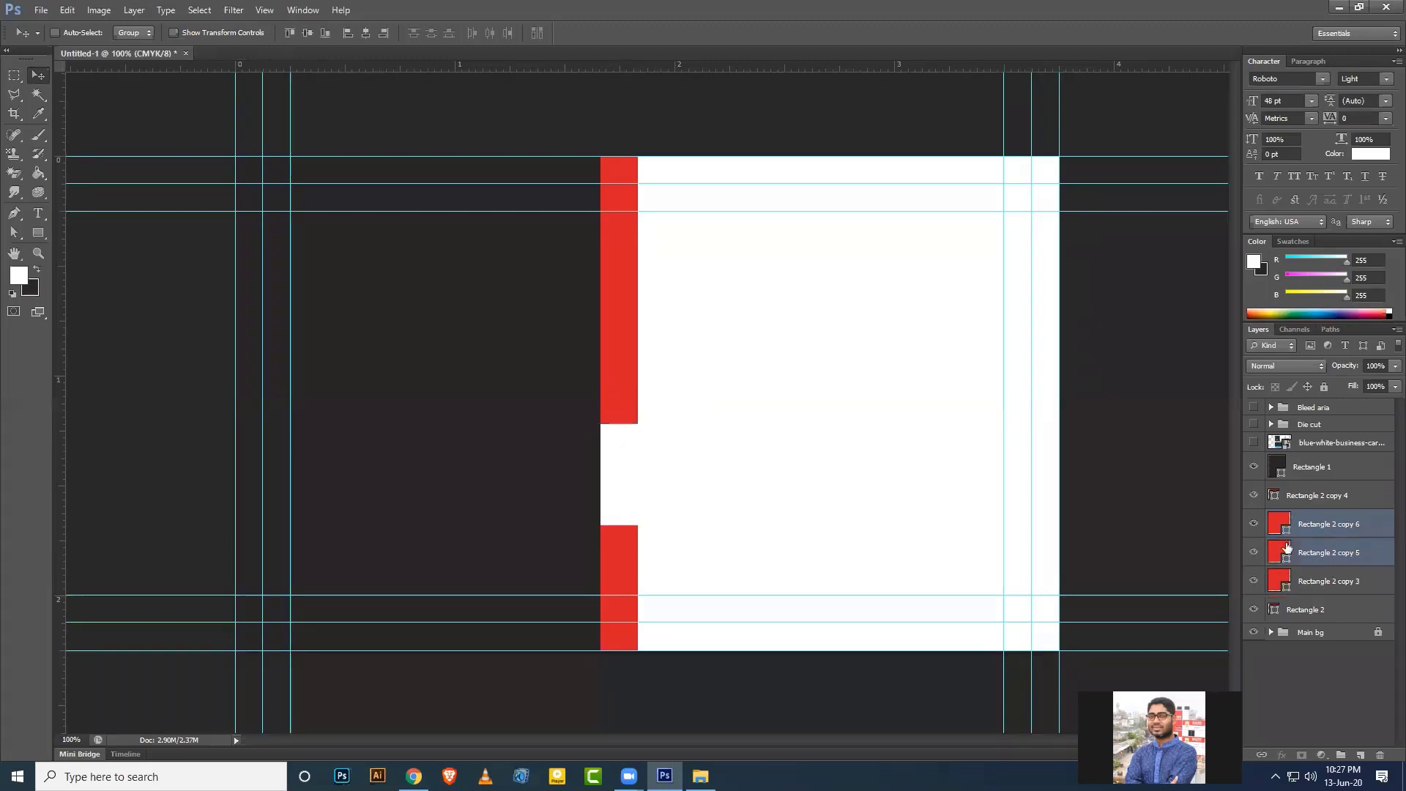
{"action": "left_click", "coordinate": [1329, 557]}
{"action": "left_click_drag", "start_coordinate": [628, 382], "coordinate": [631, 465]}
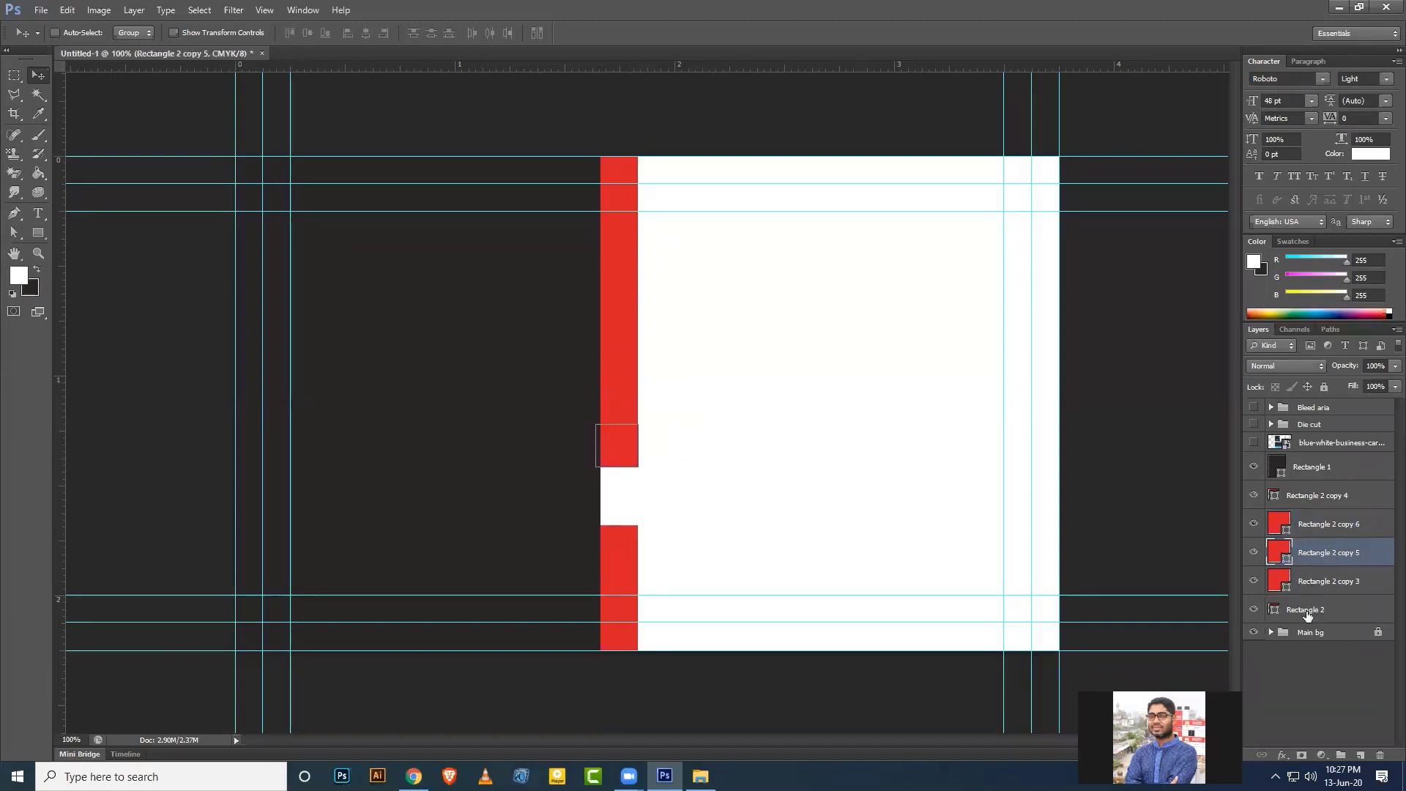
Reposition the top and bottom strip pieces to close the gaps, then bring up Adobe Color.
{"action": "left_click", "coordinate": [1308, 613]}
{"action": "mouse_move", "coordinate": [625, 544]}
{"action": "left_mouse_down"}
{"action": "mouse_move", "coordinate": [626, 523]}
{"action": "mouse_move", "coordinate": [628, 546]}
{"action": "left_mouse_up"}
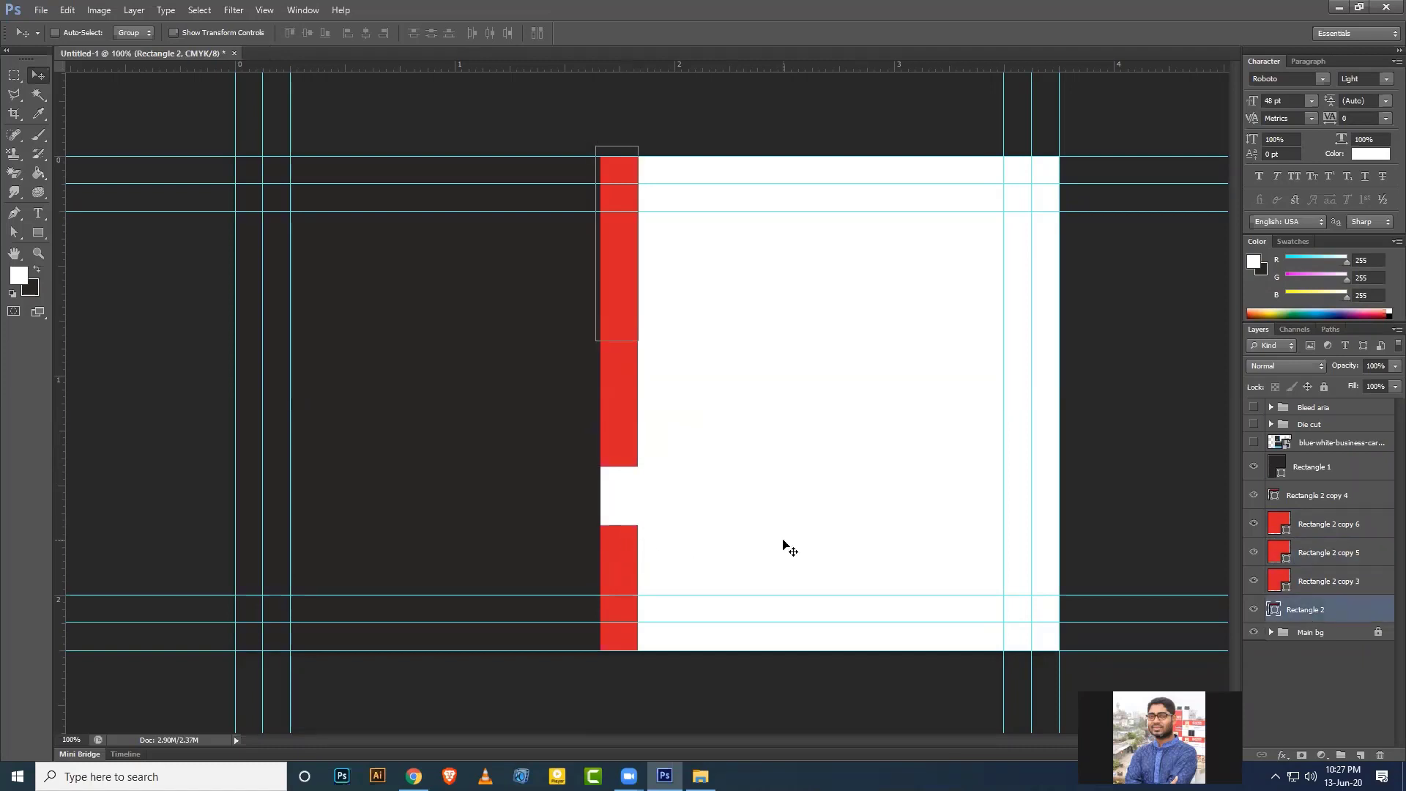
{"action": "left_click", "coordinate": [1322, 498]}
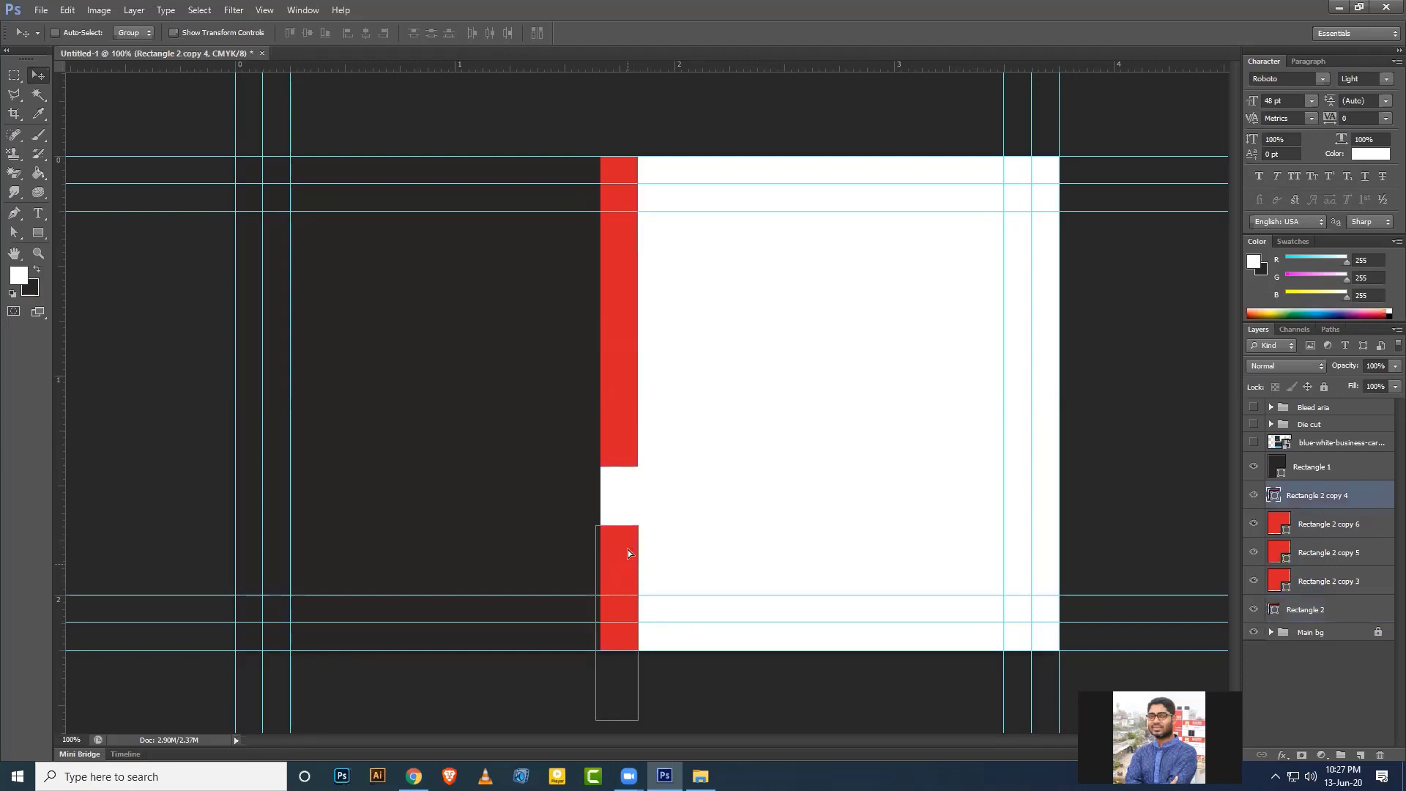
{"action": "left_click_drag", "start_coordinate": [628, 553], "coordinate": [632, 496]}
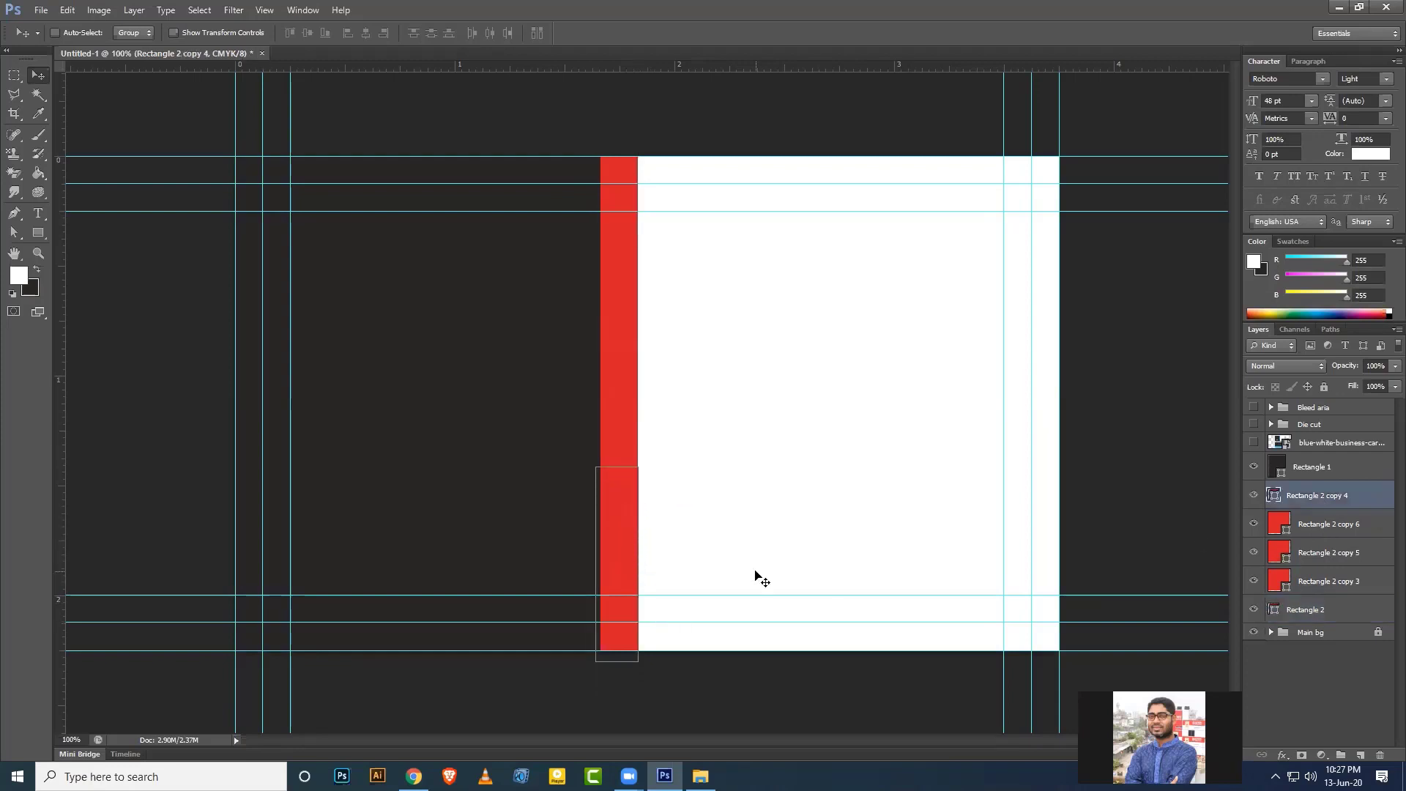
{"action": "left_click", "coordinate": [1327, 524]}
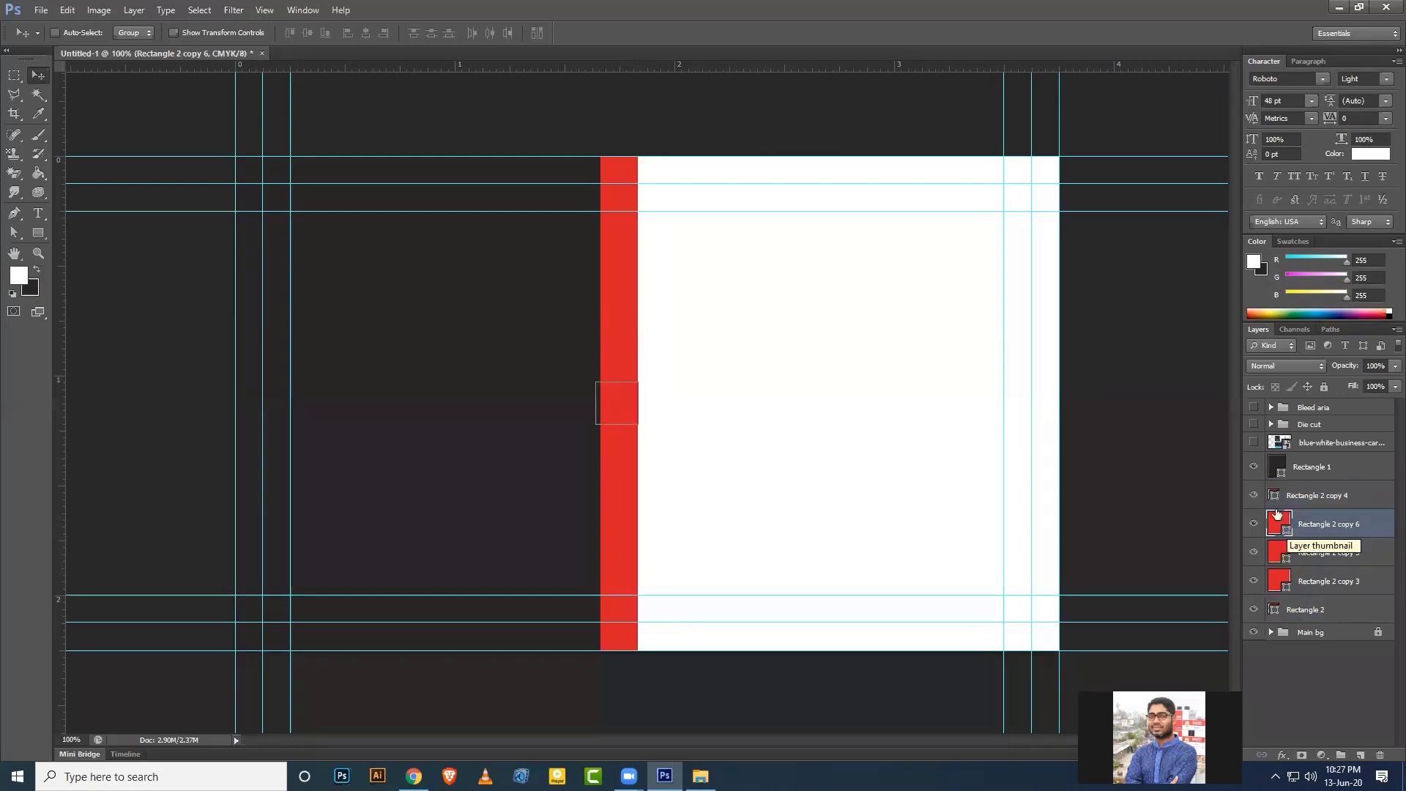
{"action": "left_click", "coordinate": [413, 776]}
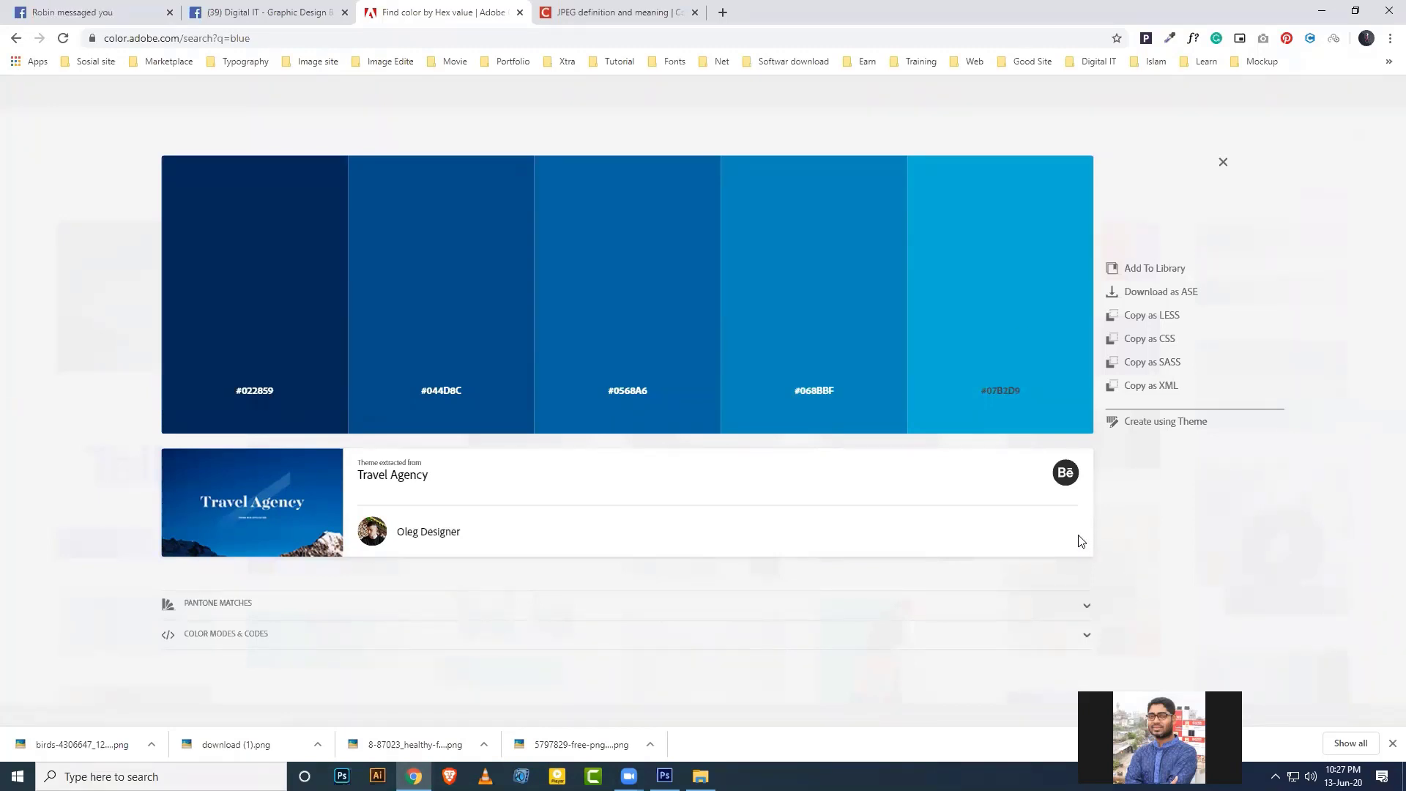
Copy the lightest blue #07B2D9 from the Travel Agency palette and return to Photoshop.
{"action": "left_click", "coordinate": [1001, 394]}
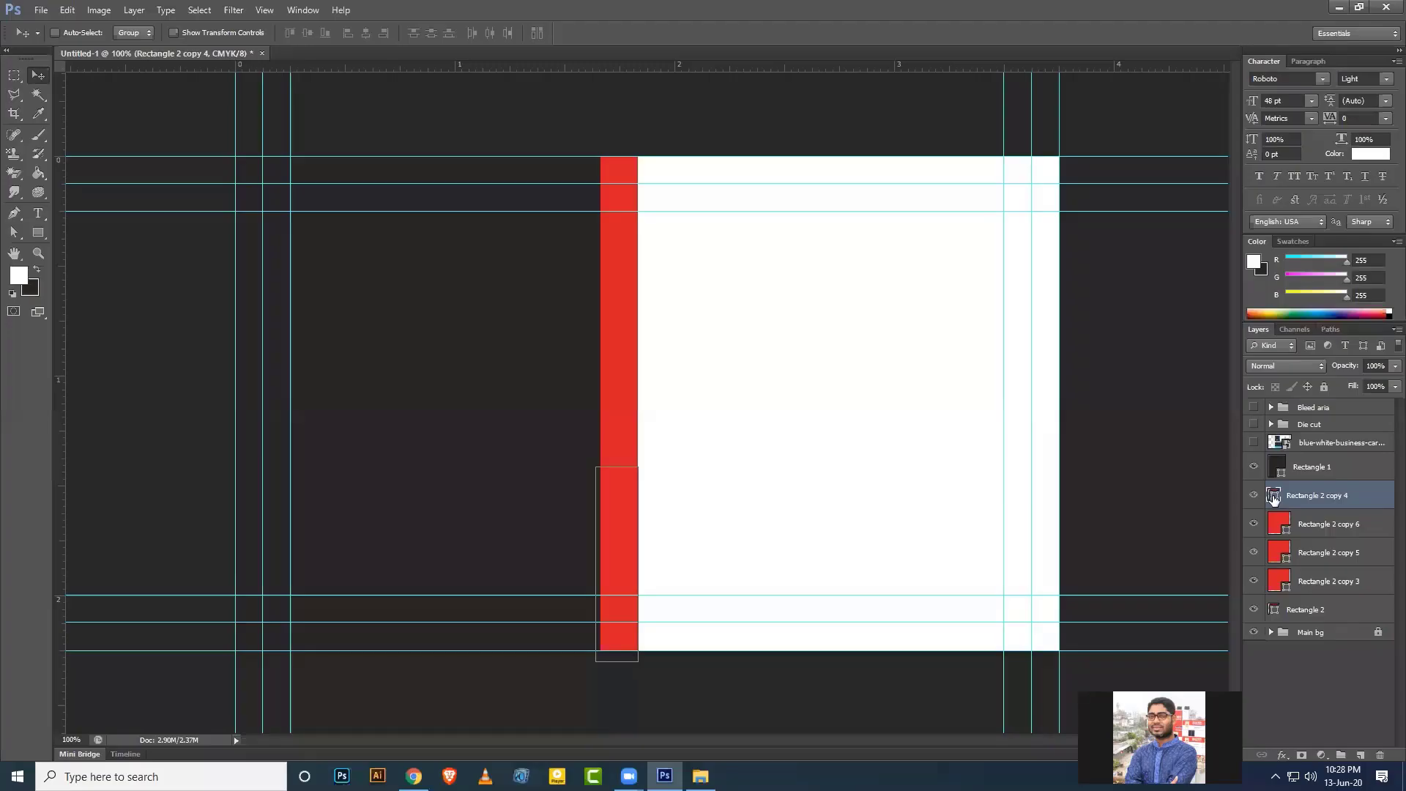
{"action": "double_click", "coordinate": [1274, 500]}
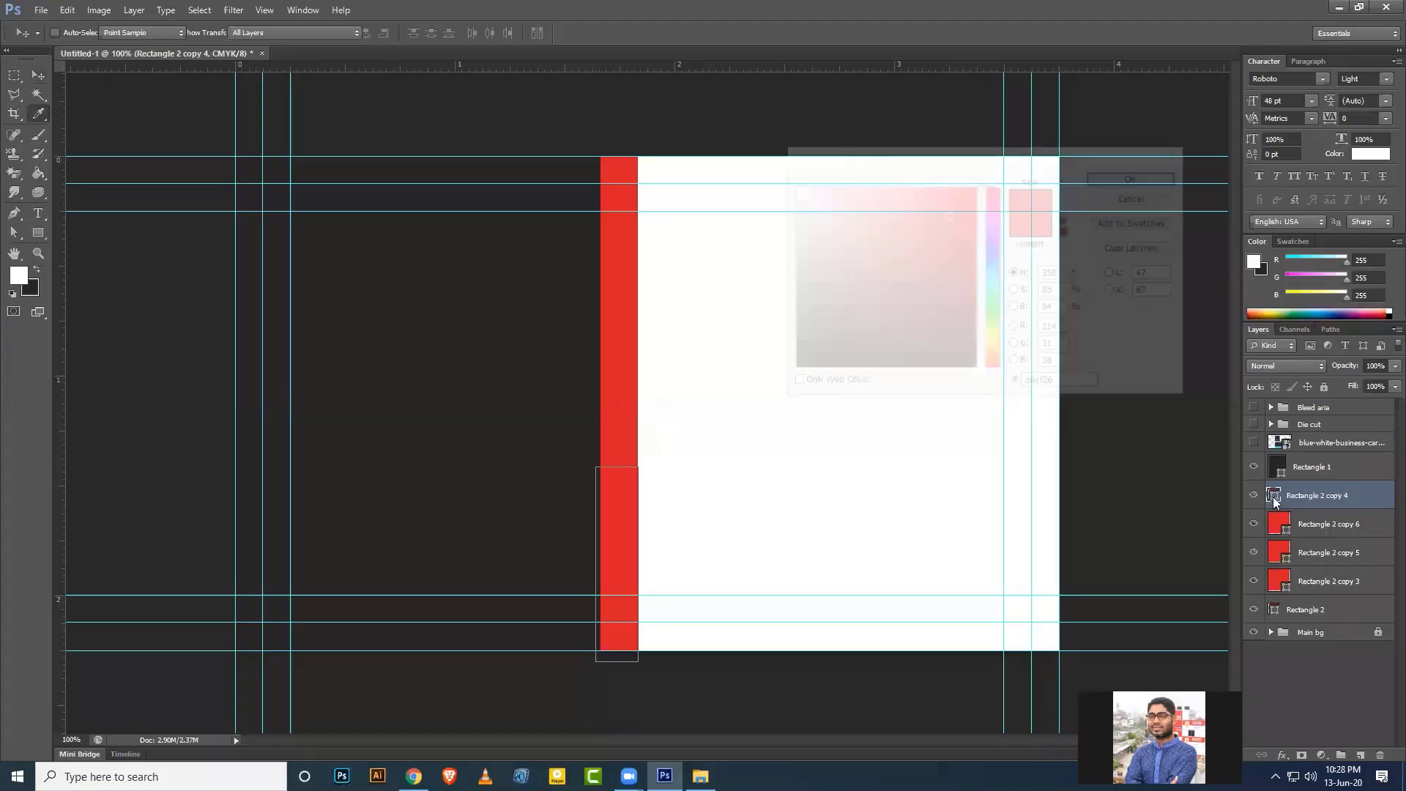
Identify the top strip and fill Rectangle 2 with light cyan #07B2D9.
{"action": "left_click", "coordinate": [1181, 162]}
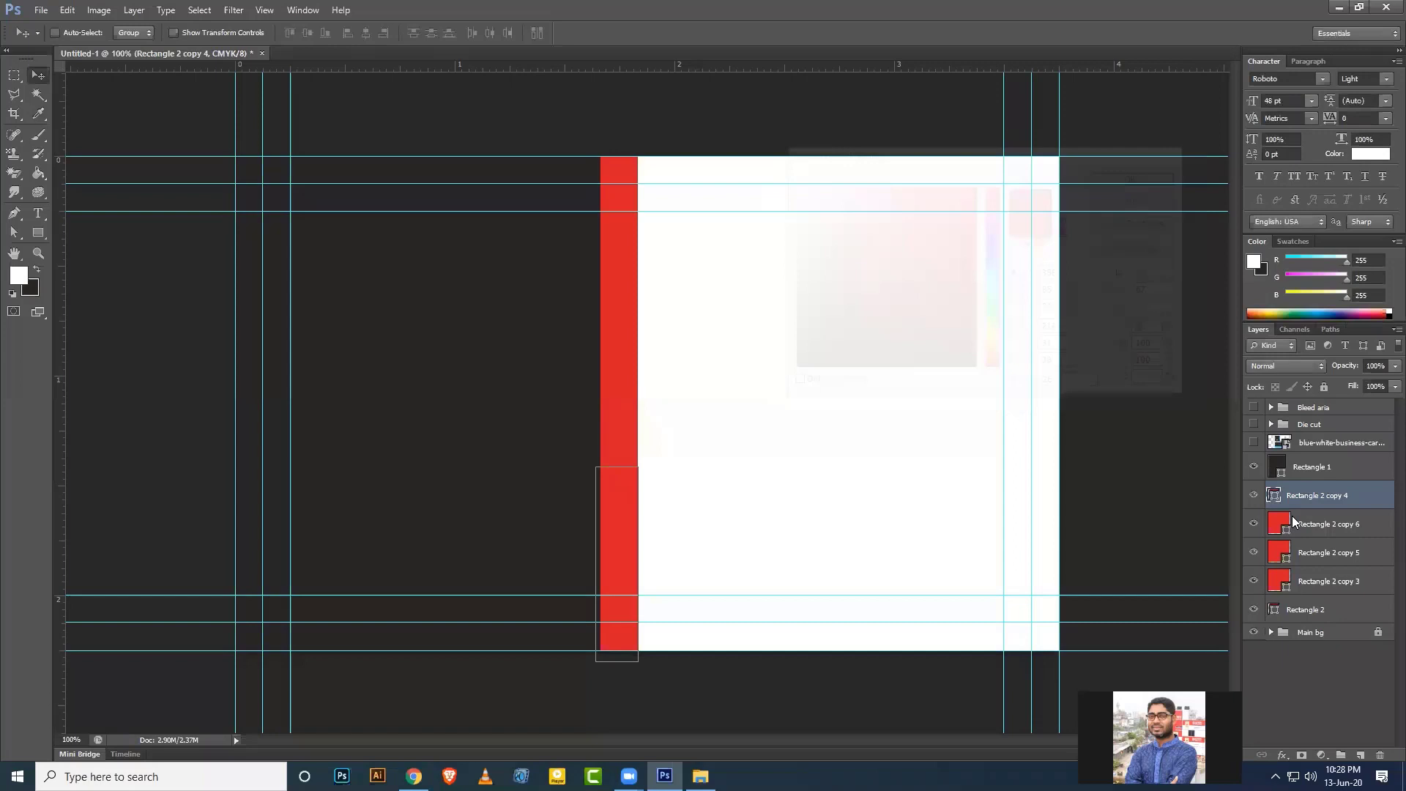
{"action": "left_click", "coordinate": [1255, 496]}
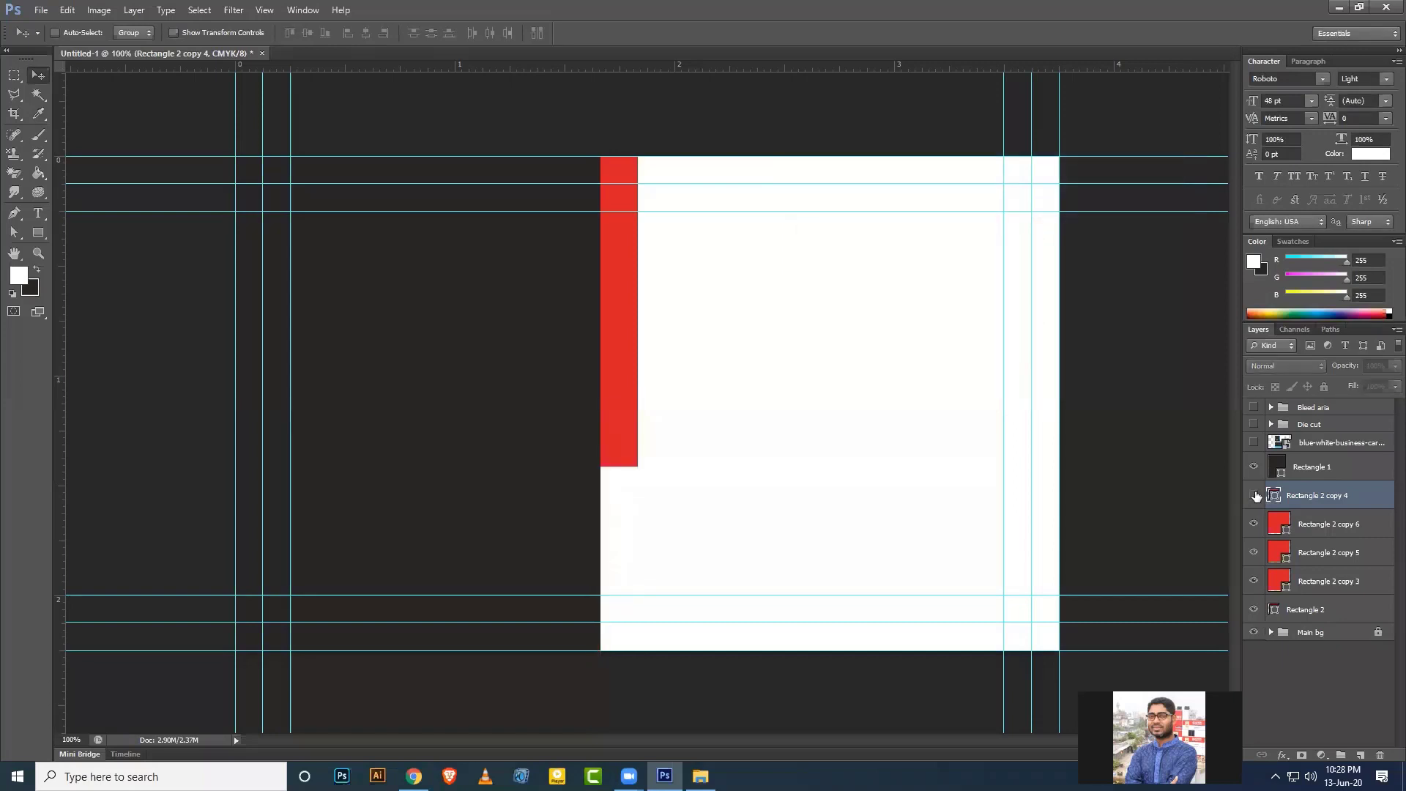
{"action": "left_click", "coordinate": [1255, 495]}
{"action": "left_click", "coordinate": [1275, 609]}
{"action": "left_click", "coordinate": [1254, 609]}
{"action": "left_click", "coordinate": [1254, 609]}
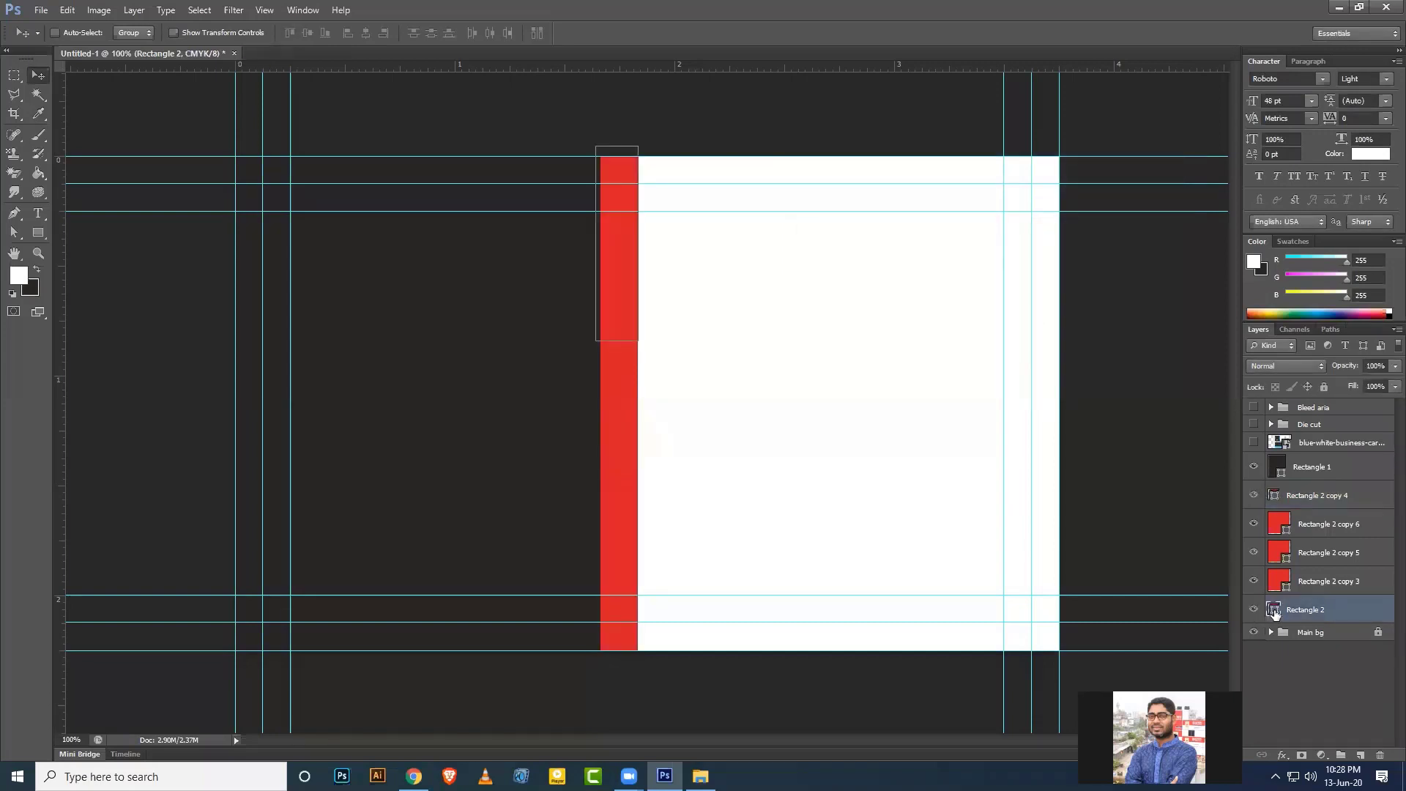
{"action": "double_click", "coordinate": [1275, 609]}
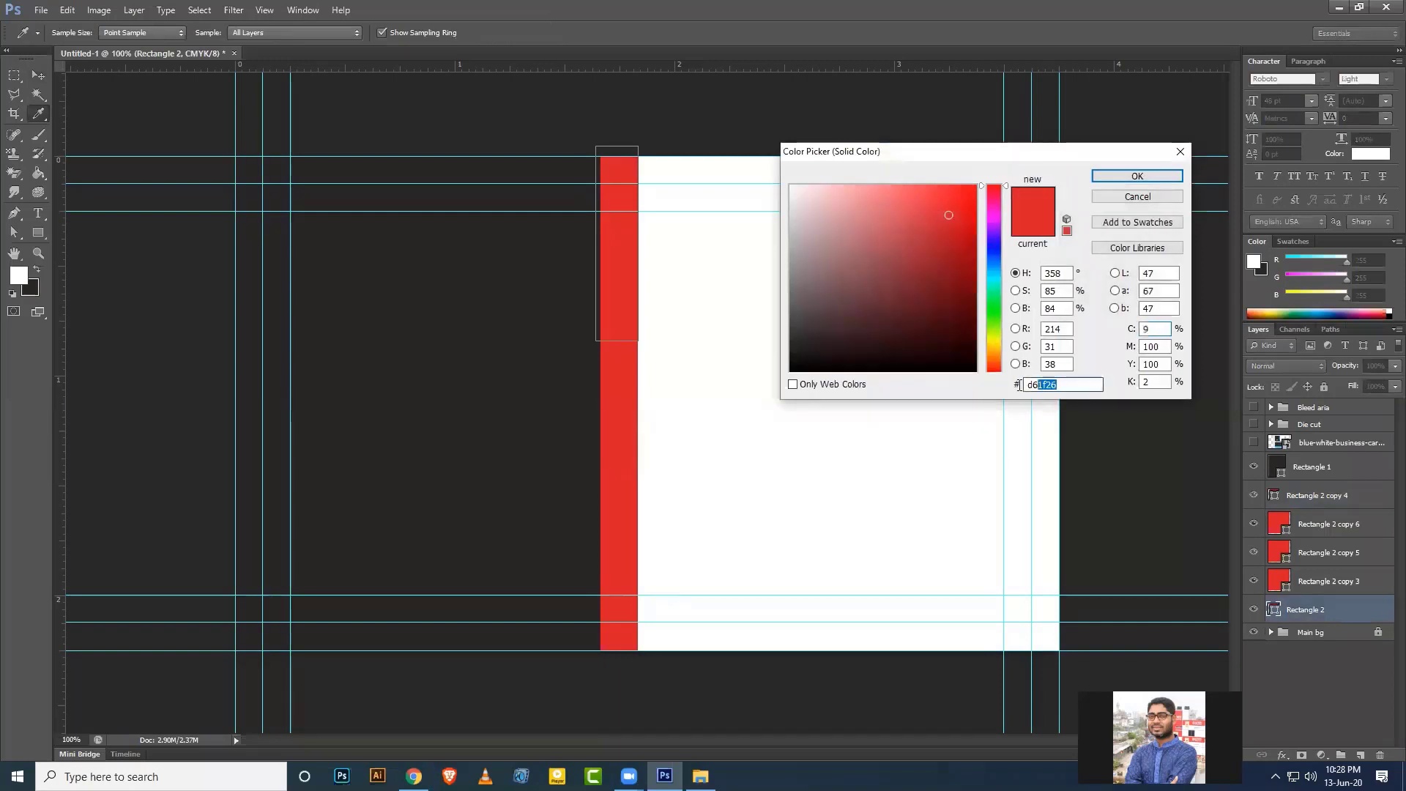
{"action": "left_click_drag", "start_coordinate": [1086, 383], "coordinate": [999, 385]}
{"action": "key", "text": "ctrl+v"}
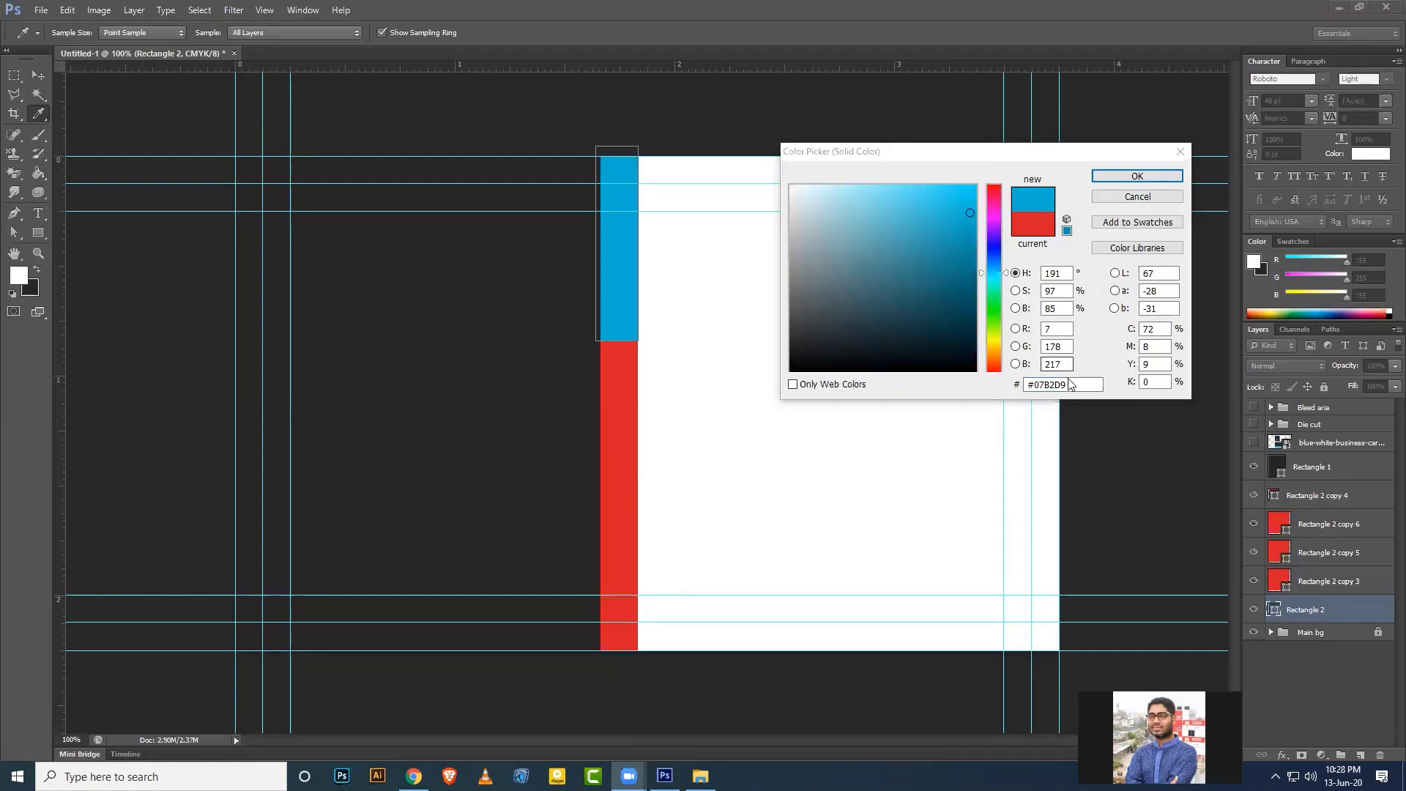
{"action": "left_click_drag", "start_coordinate": [1070, 385], "coordinate": [993, 388]}
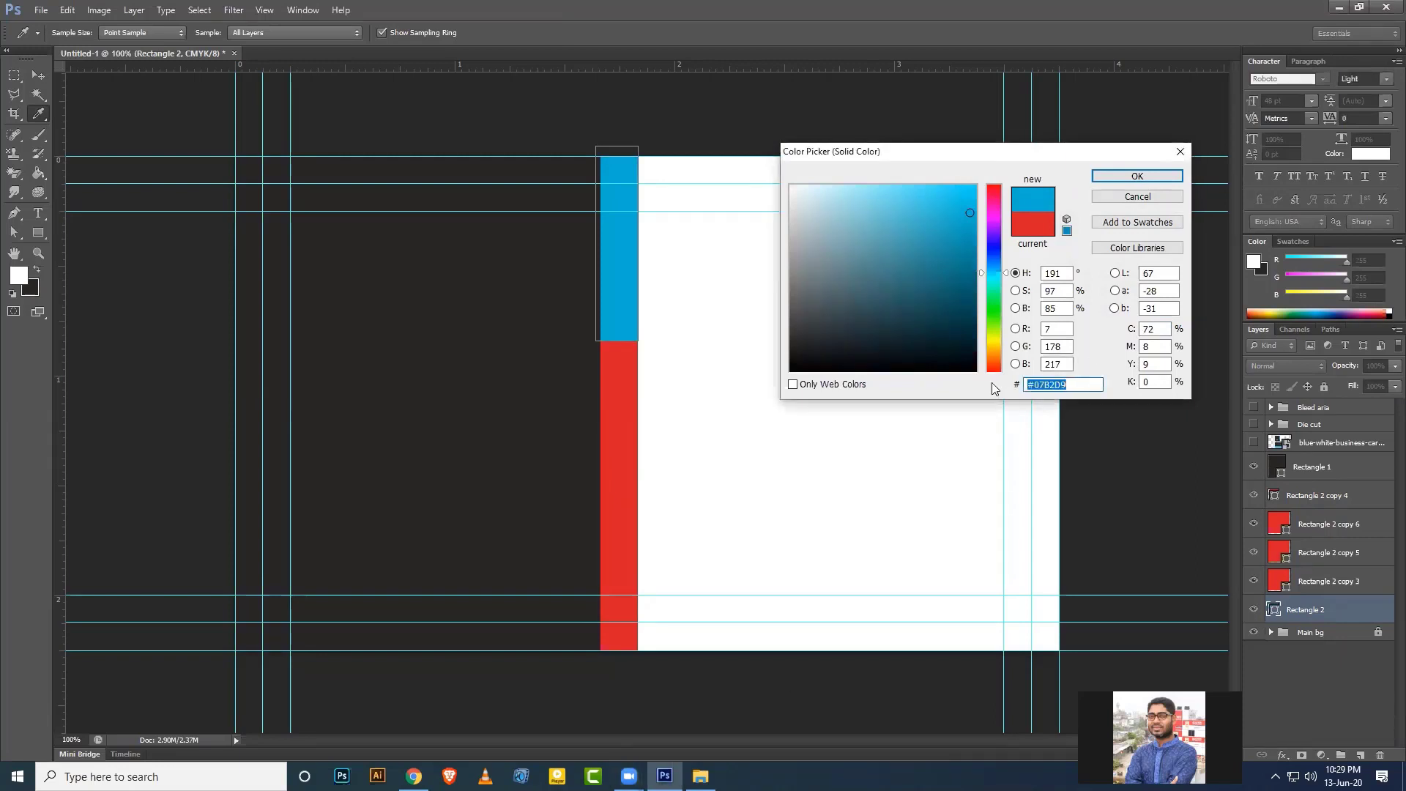
{"action": "key", "text": "ctrl+v"}
{"action": "left_click", "coordinate": [1137, 176]}
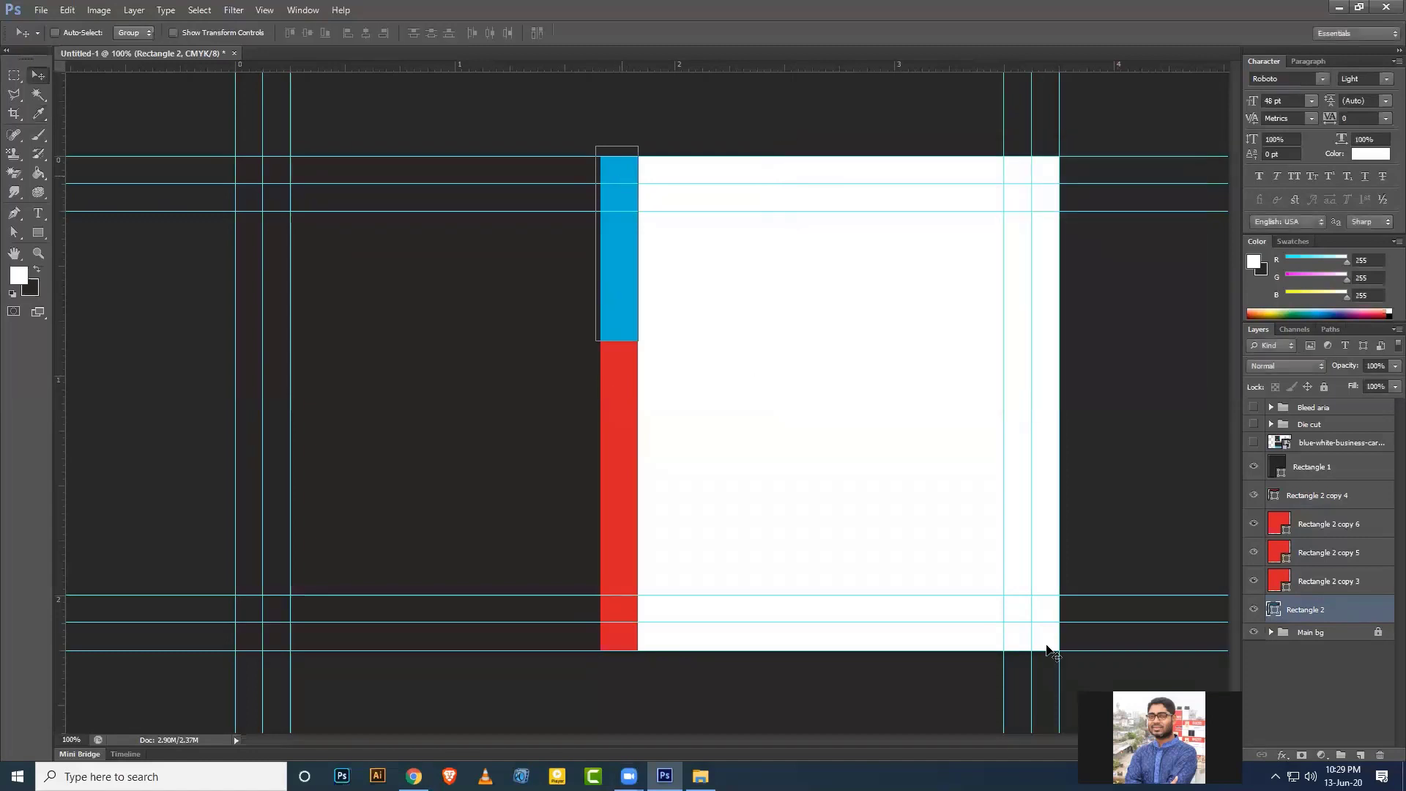
Fill Rectangle 2 copy 3 with #068BBF copied from Adobe Color.
{"action": "key", "text": "alt+Tab"}
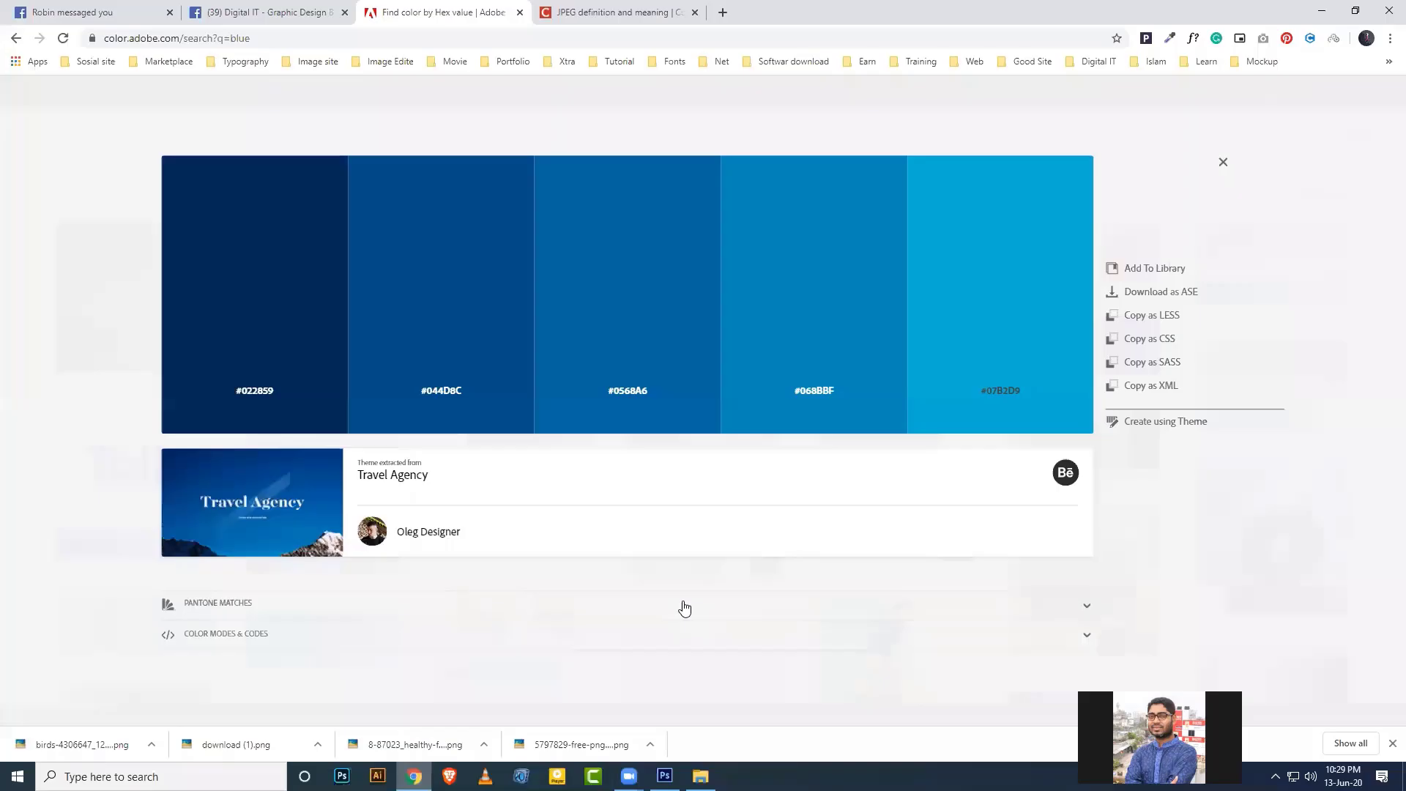
{"action": "left_click", "coordinate": [810, 390]}
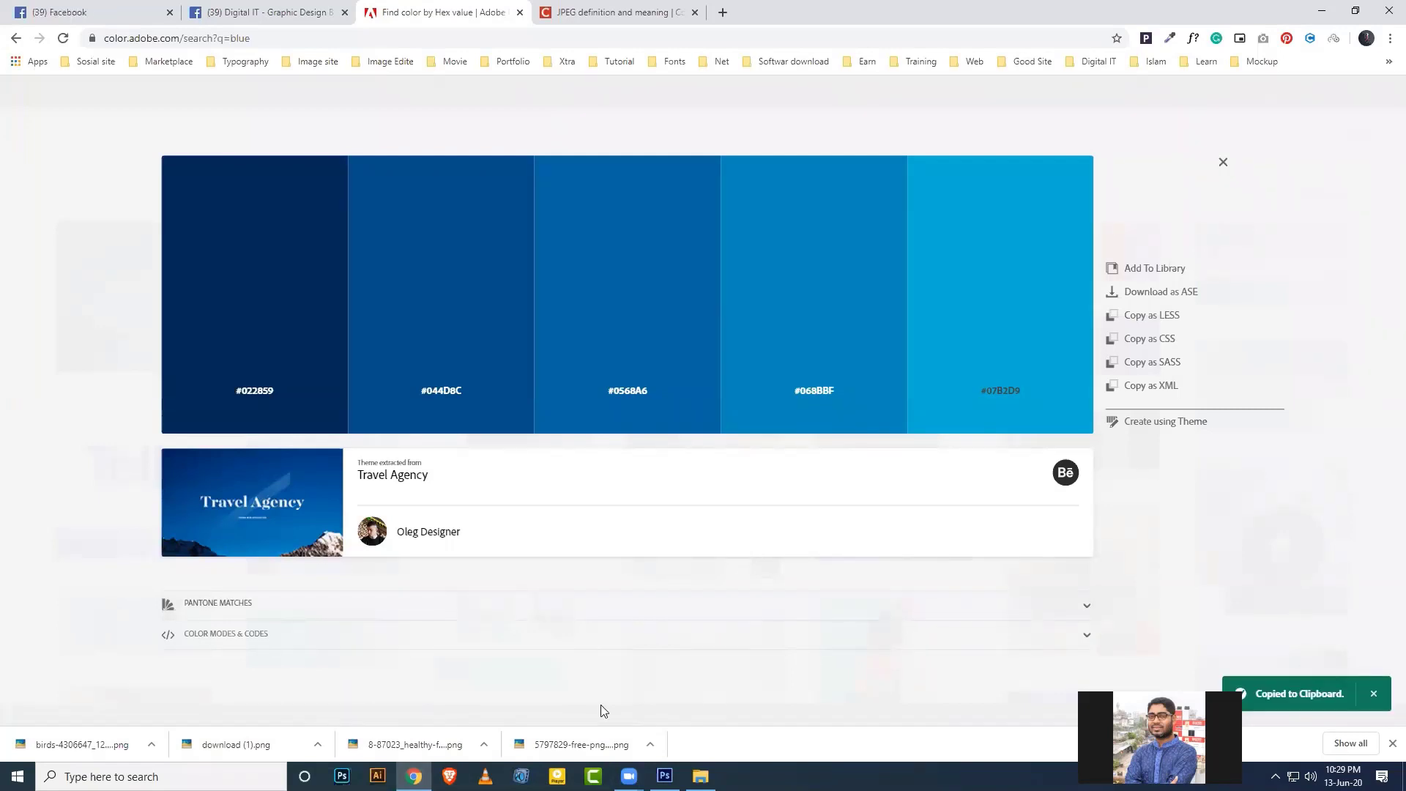
{"action": "key", "text": "alt+Tab"}
{"action": "double_click", "coordinate": [1285, 586]}
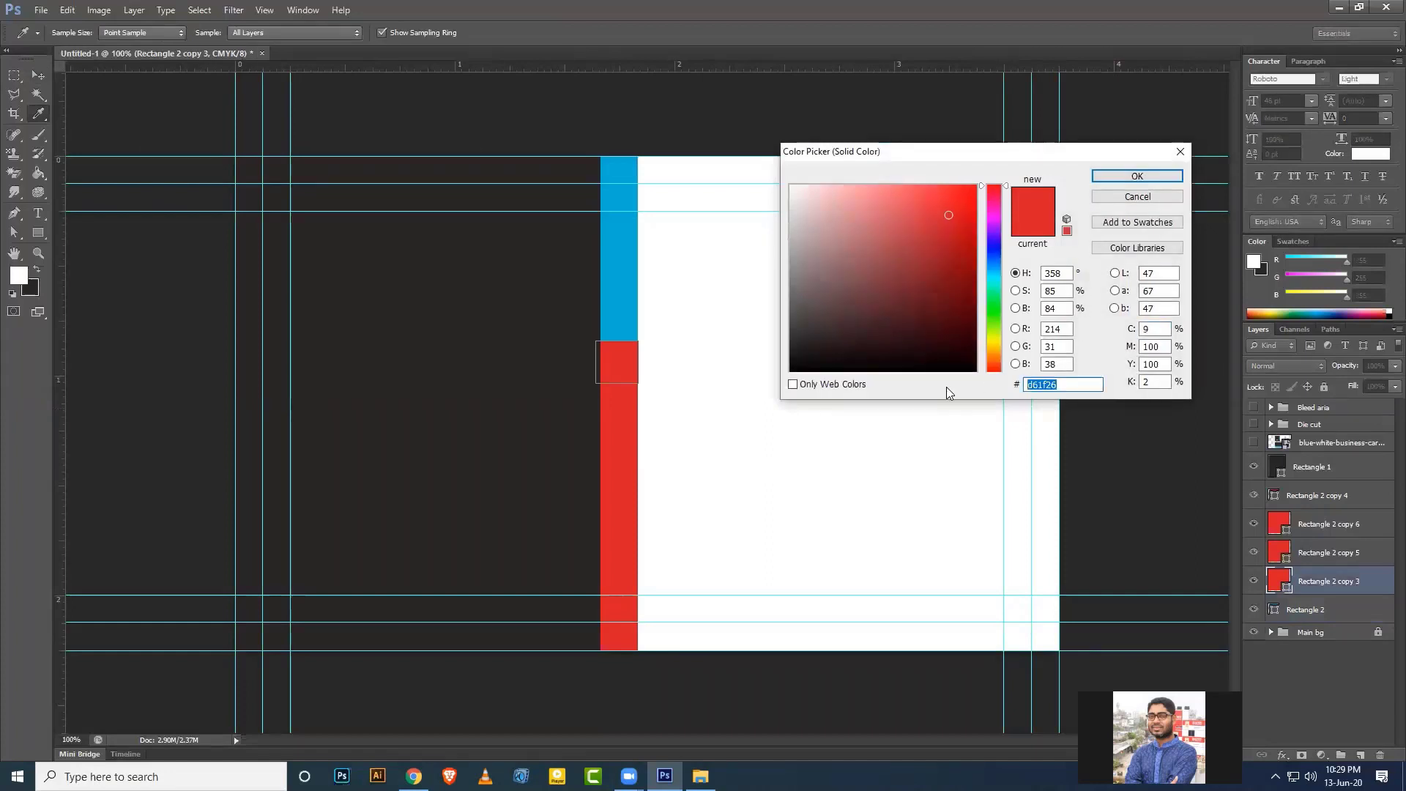
{"action": "key", "text": "ctrl+v"}
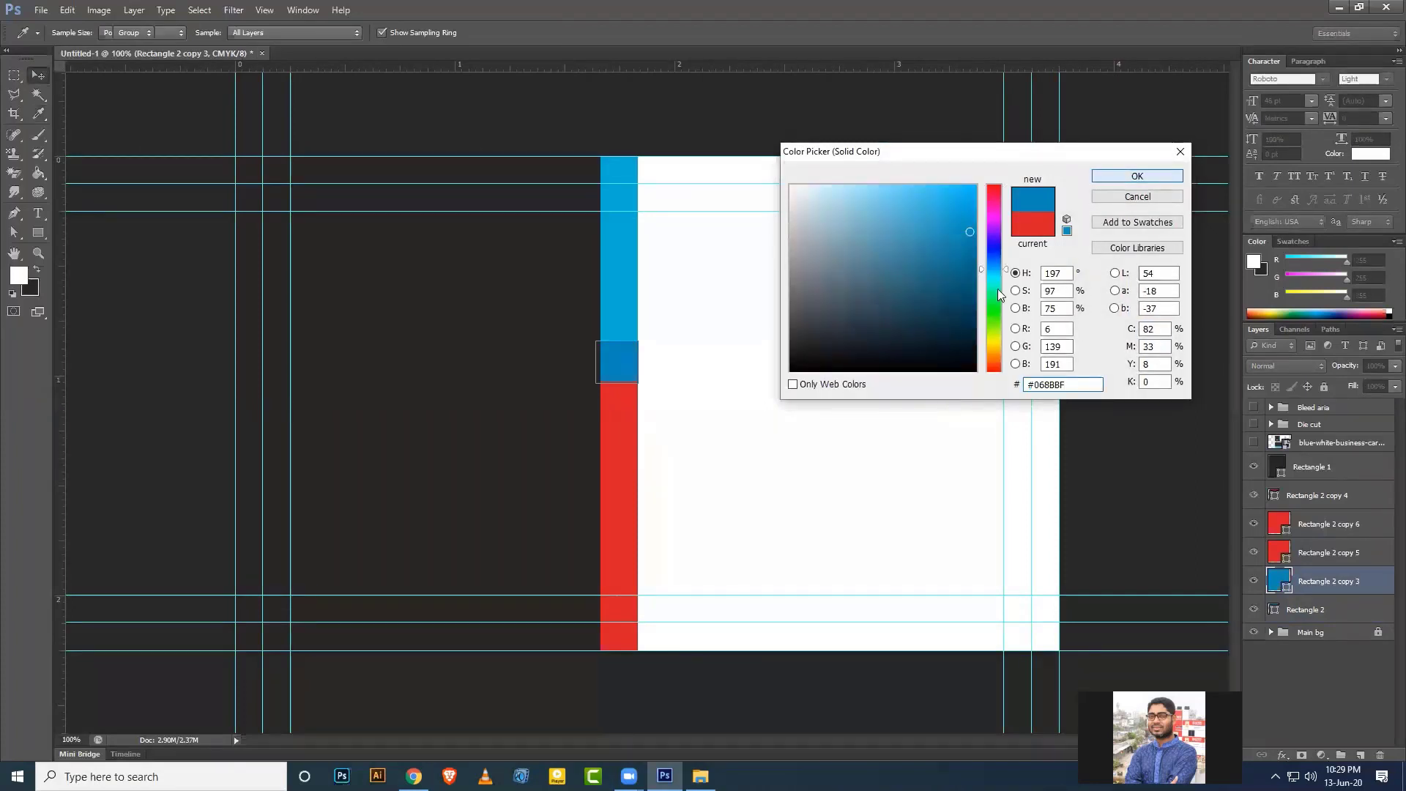
{"action": "left_click", "coordinate": [1137, 176]}
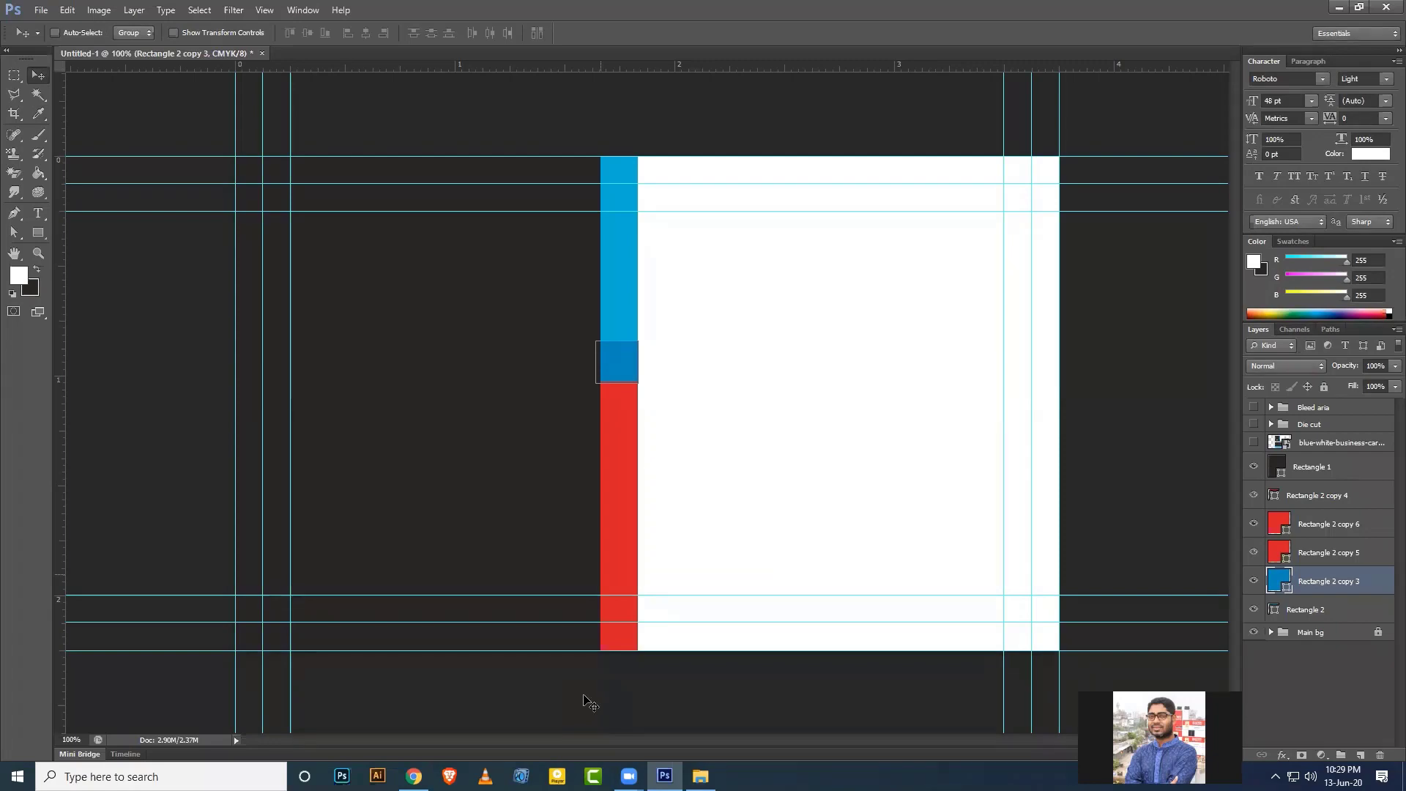
Recolour Rectangle 2 copy 6 to blue #0568A6.
{"action": "key", "text": "alt+Tab"}
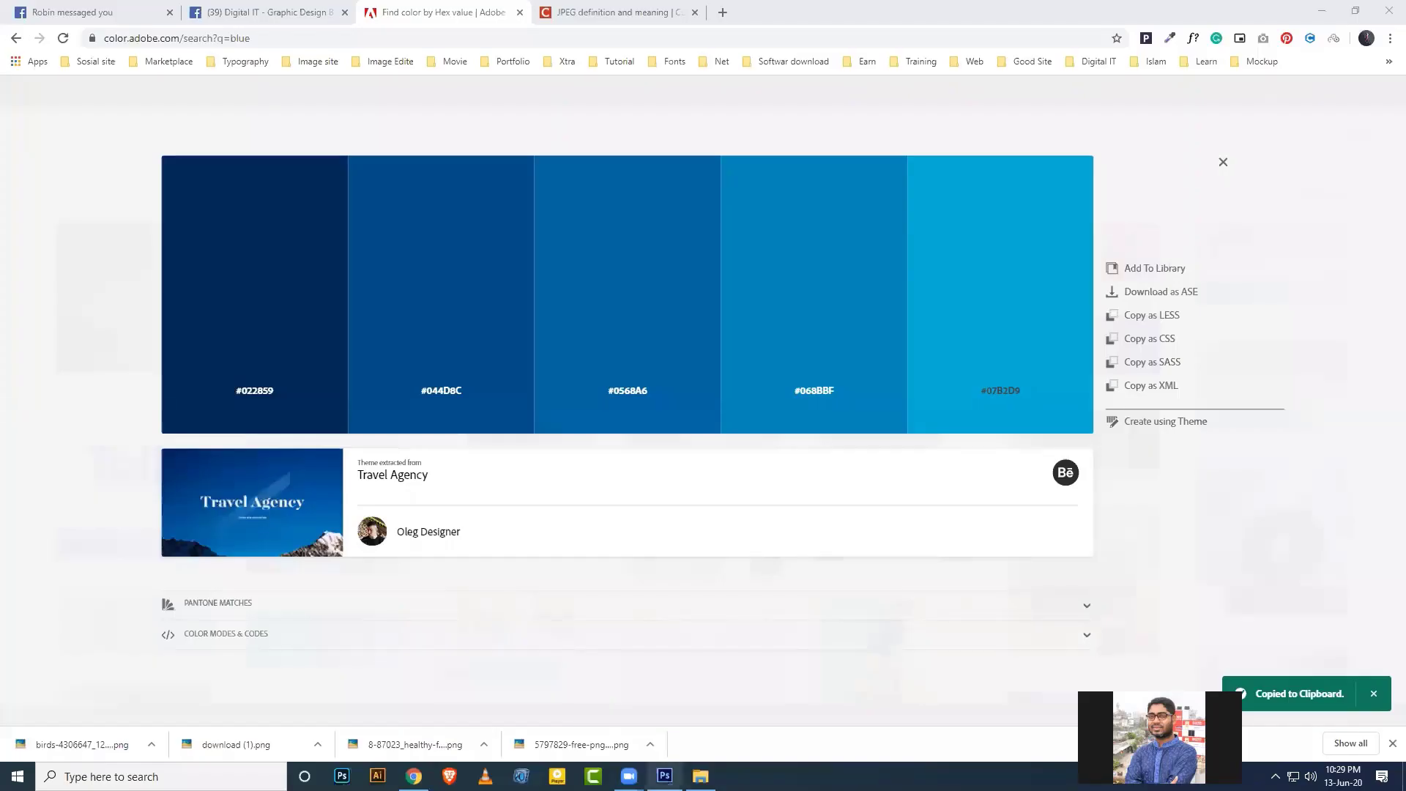
{"action": "key", "text": "alt+Tab"}
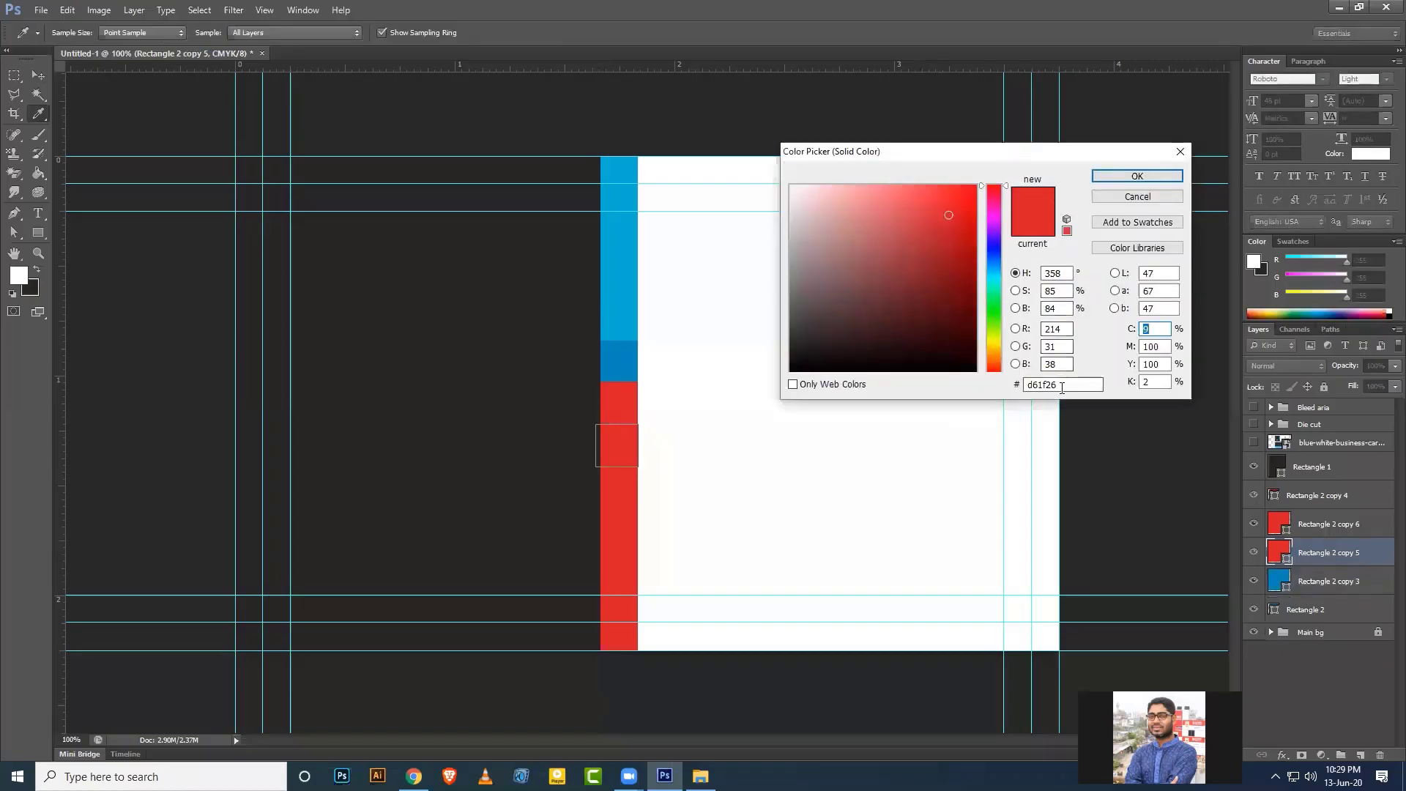
{"action": "left_click", "coordinate": [1180, 151]}
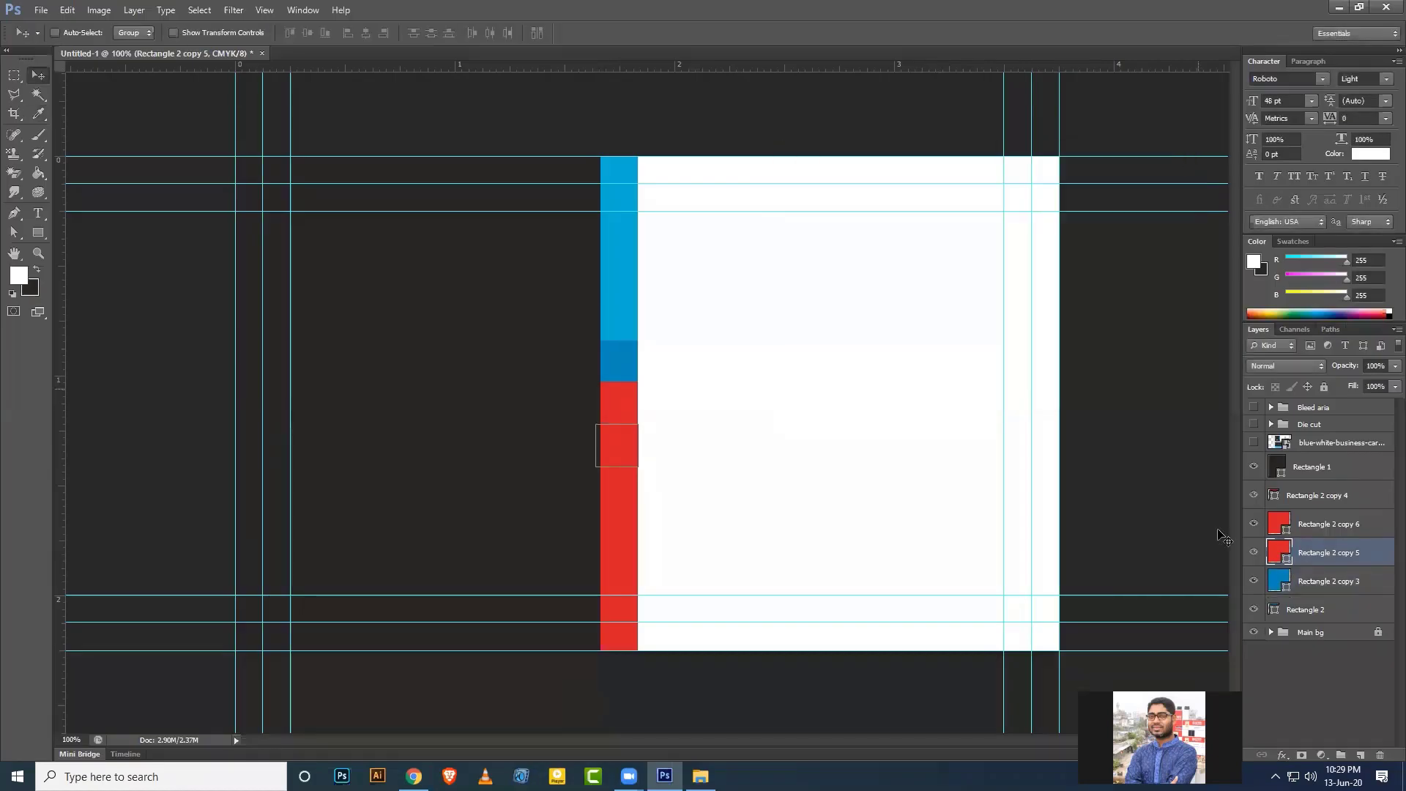
{"action": "double_click", "coordinate": [1285, 529]}
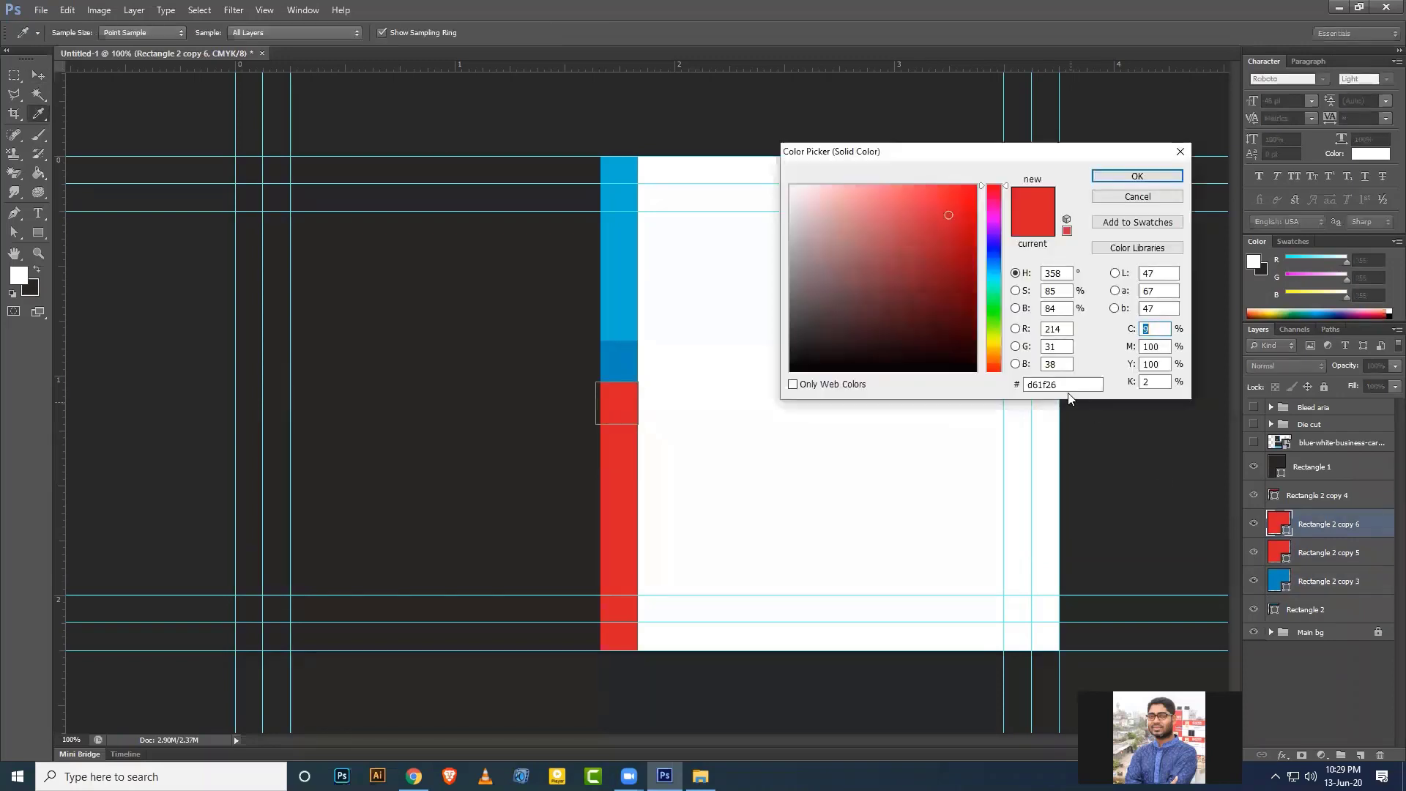
{"action": "left_click_drag", "start_coordinate": [1071, 385], "coordinate": [981, 385]}
{"action": "key", "text": "ctrl+v"}
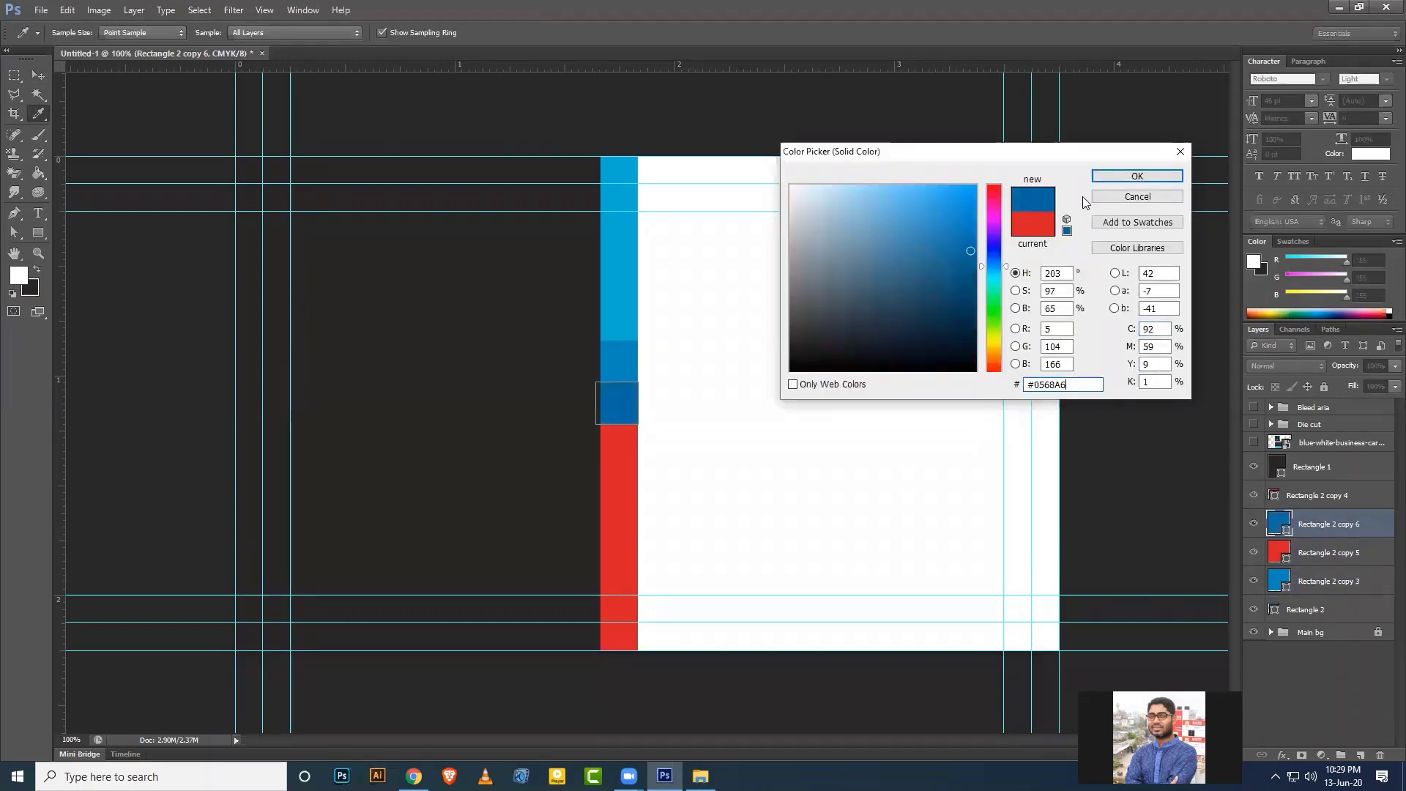
{"action": "left_click", "coordinate": [1130, 178]}
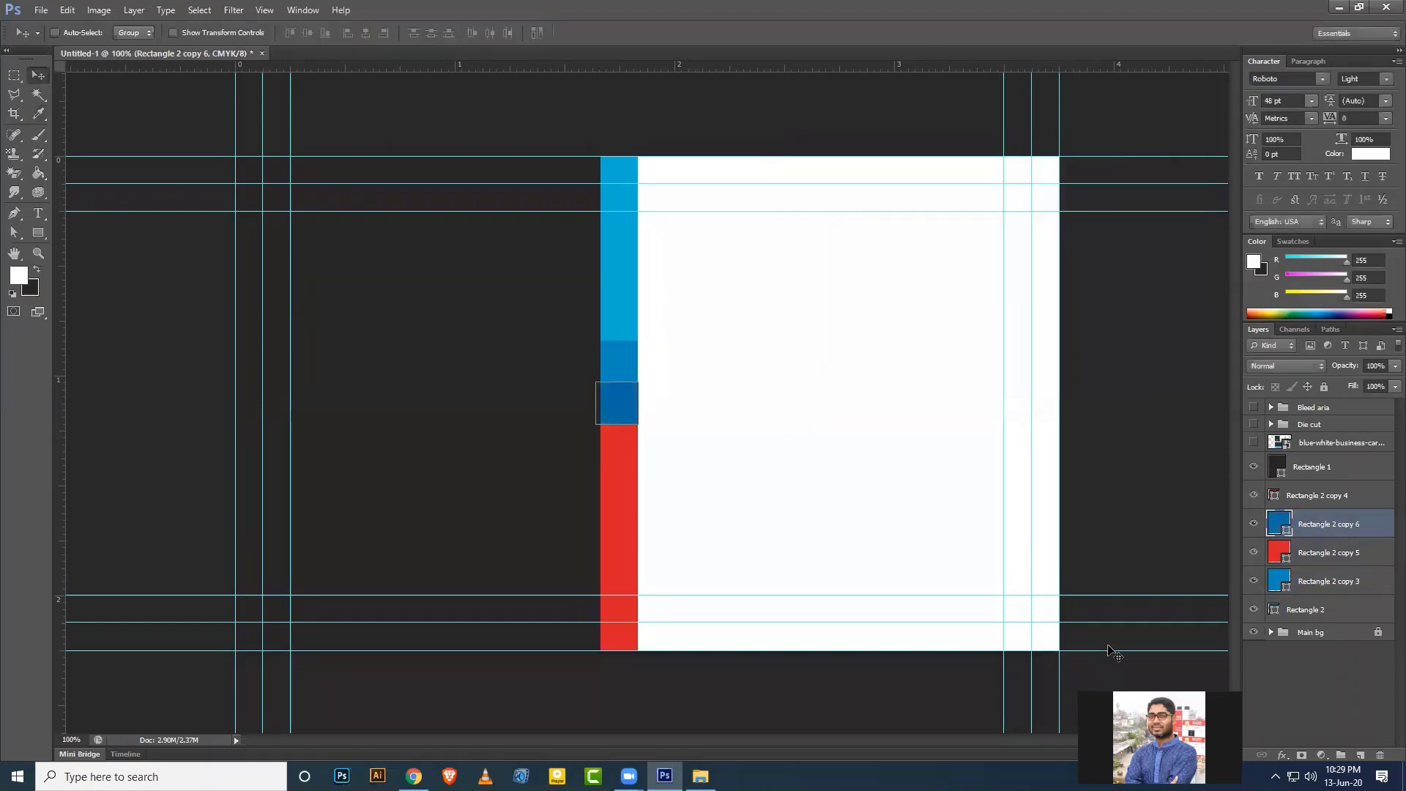
Stack Rectangle 2 copy 5 above copy 6 and fill it with #044D8C.
{"action": "left_click", "coordinate": [1317, 558]}
{"action": "left_click_drag", "start_coordinate": [1315, 547], "coordinate": [1309, 513]}
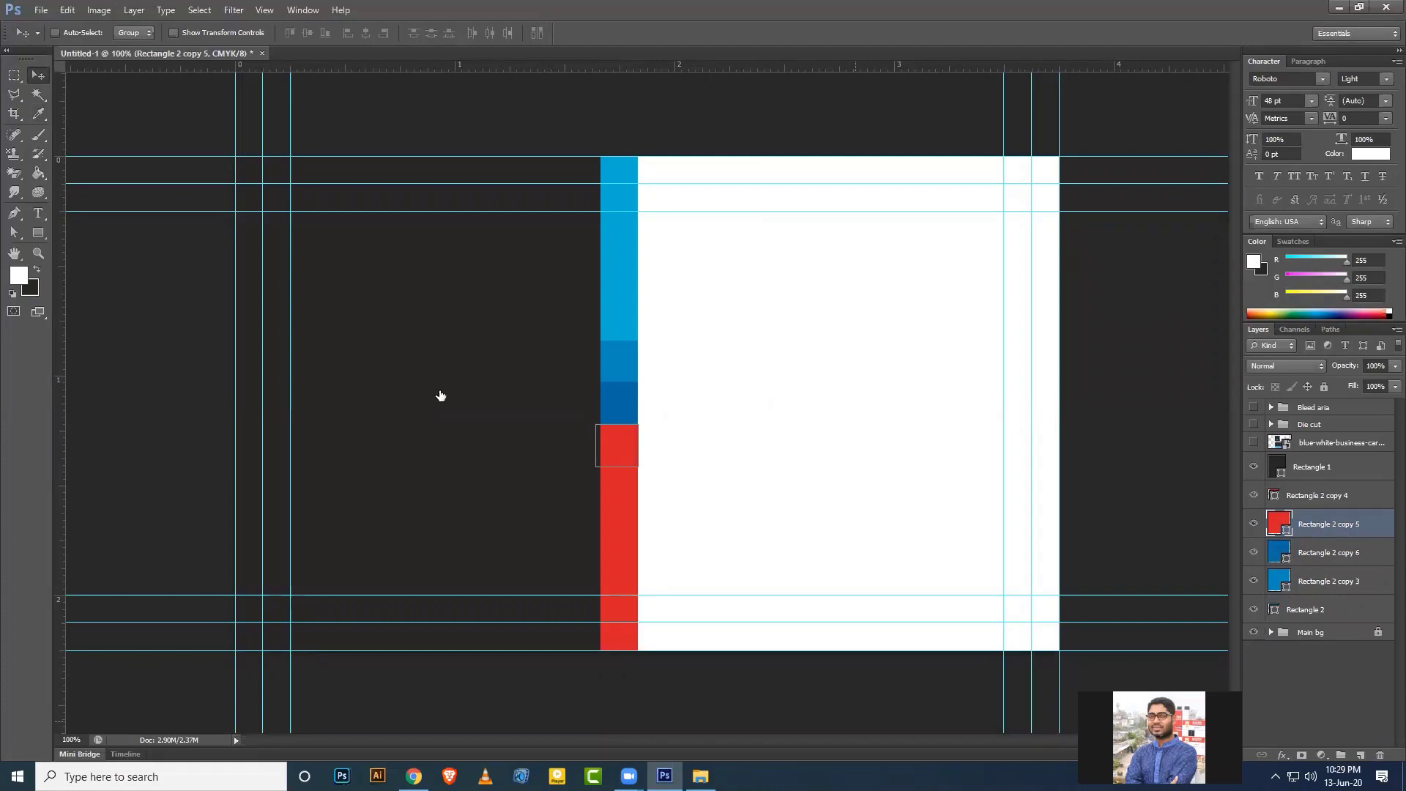
{"action": "double_click", "coordinate": [1279, 522]}
{"action": "left_click_drag", "start_coordinate": [1082, 385], "coordinate": [979, 390]}
{"action": "type", "text": "#044D8C"}
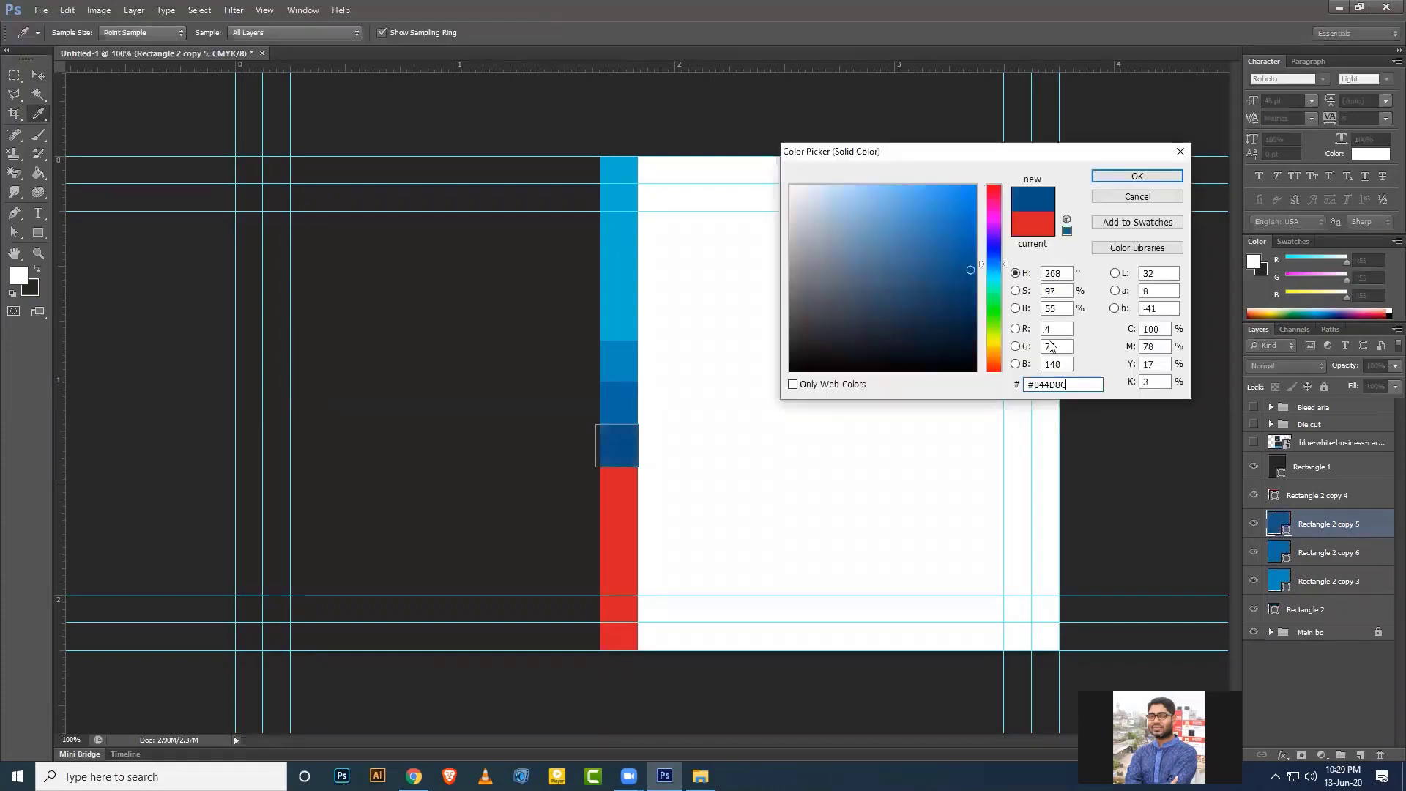
{"action": "left_click", "coordinate": [1133, 178]}
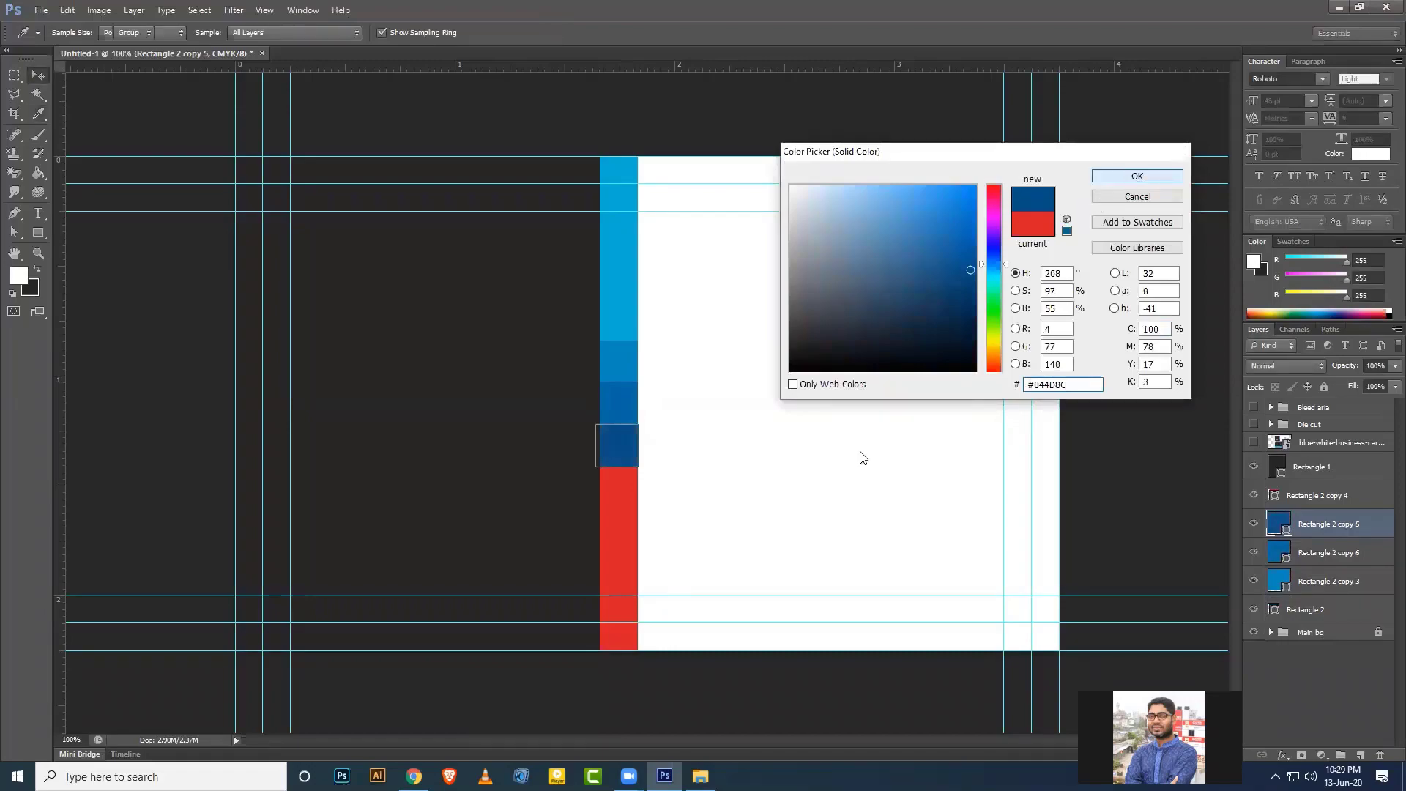
Fill the bottom block with the palette's darkest navy #022859.
{"action": "key", "text": "alt+Tab"}
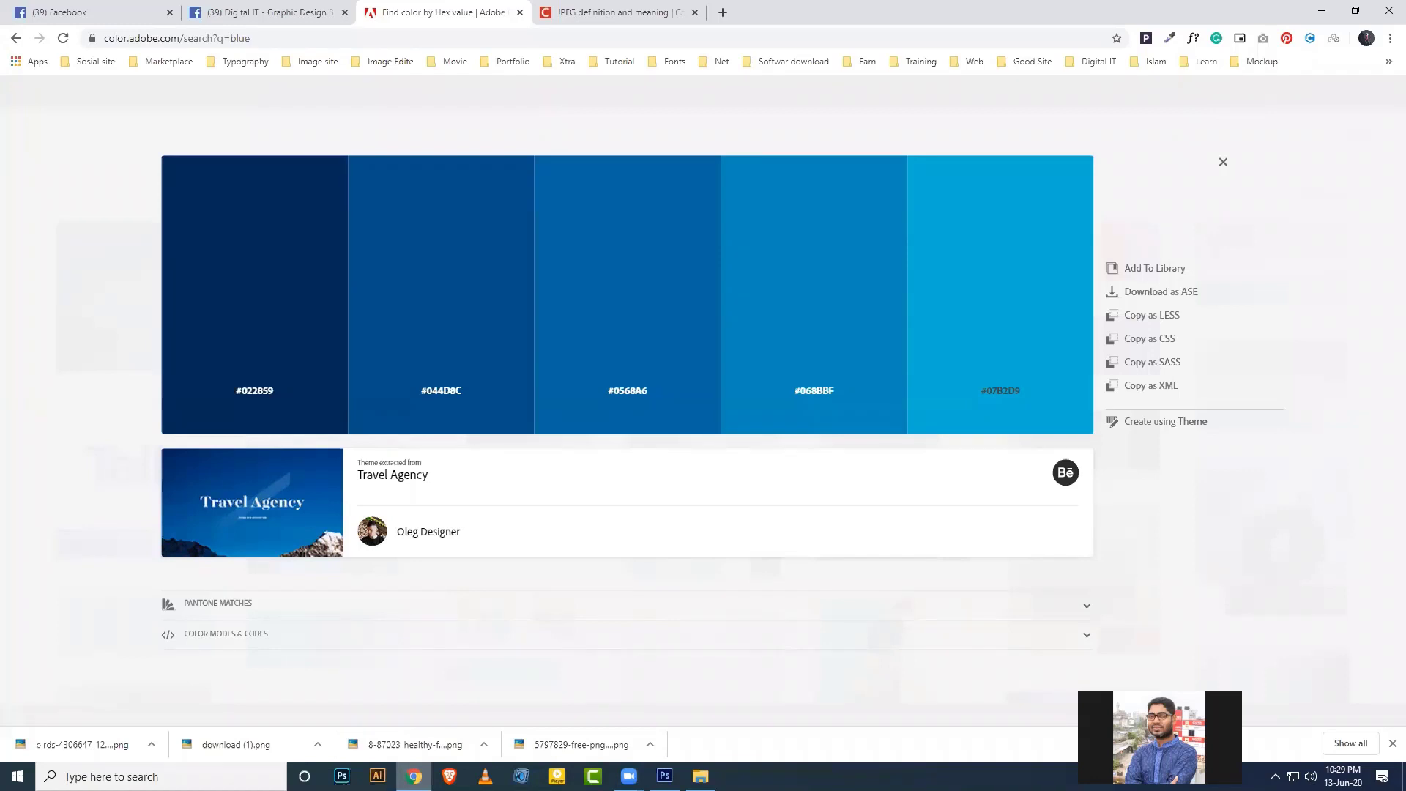
{"action": "key", "text": "alt+Tab"}
{"action": "left_click_drag", "start_coordinate": [1101, 384], "coordinate": [985, 390]}
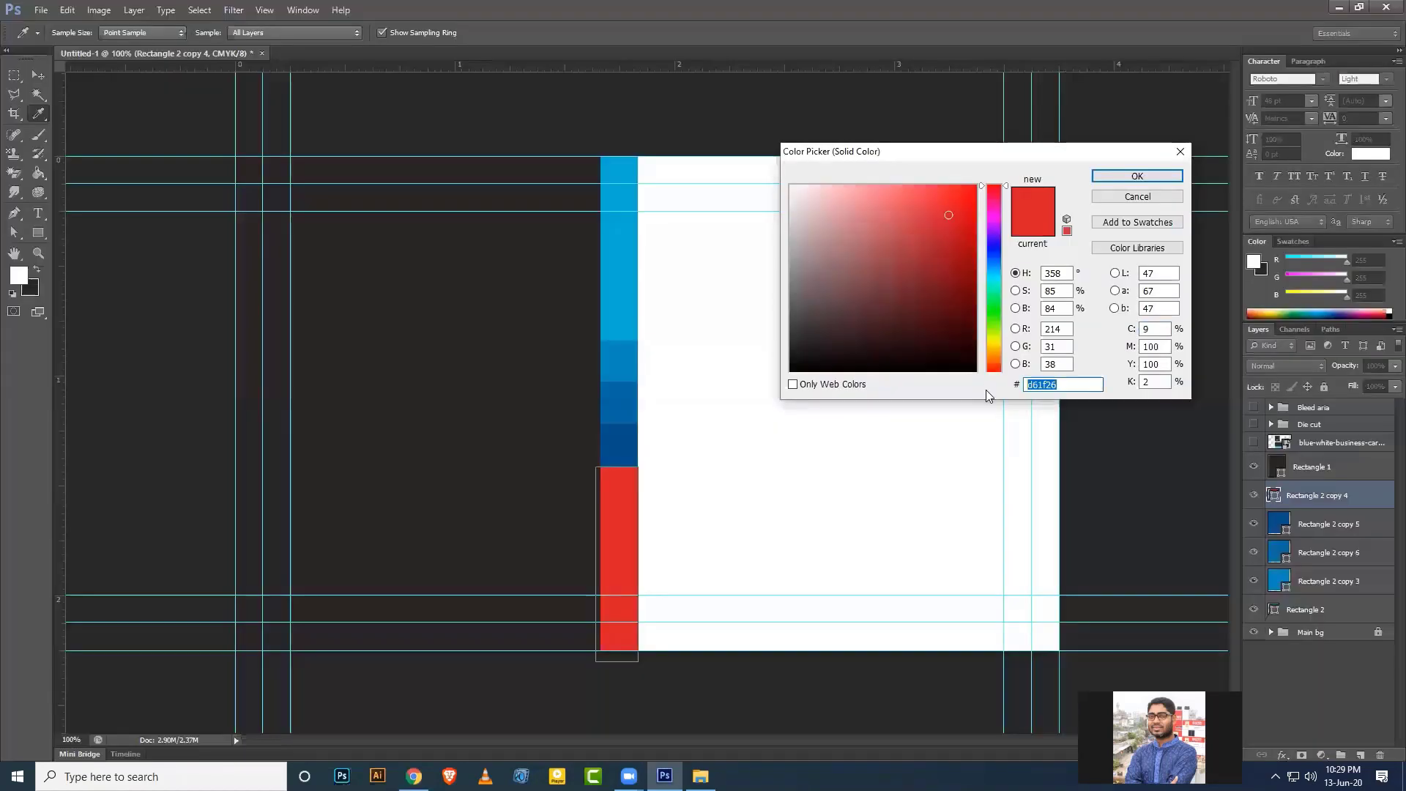
{"action": "key", "text": "ctrl+v"}
{"action": "left_click", "coordinate": [1137, 176]}
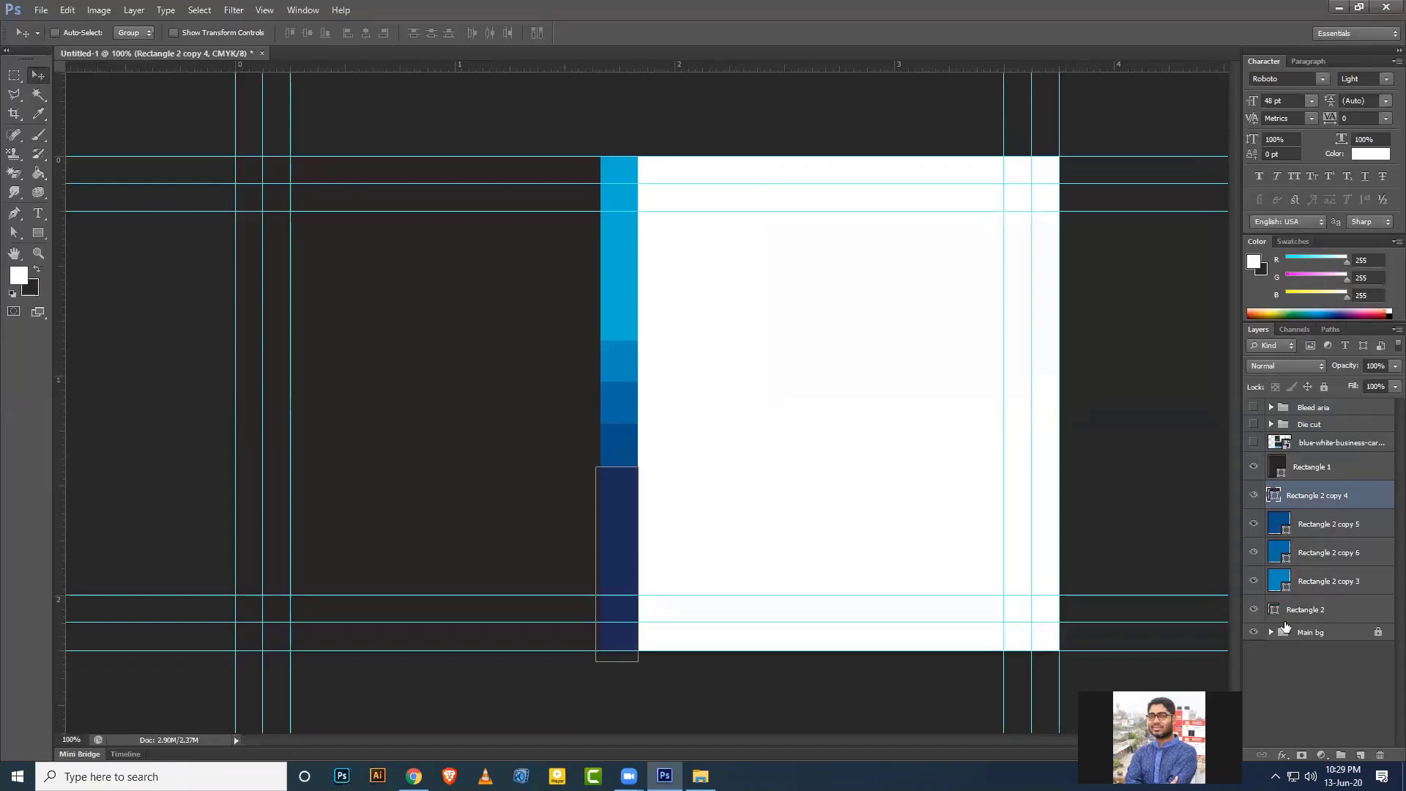
{"action": "left_click", "coordinate": [1304, 632]}
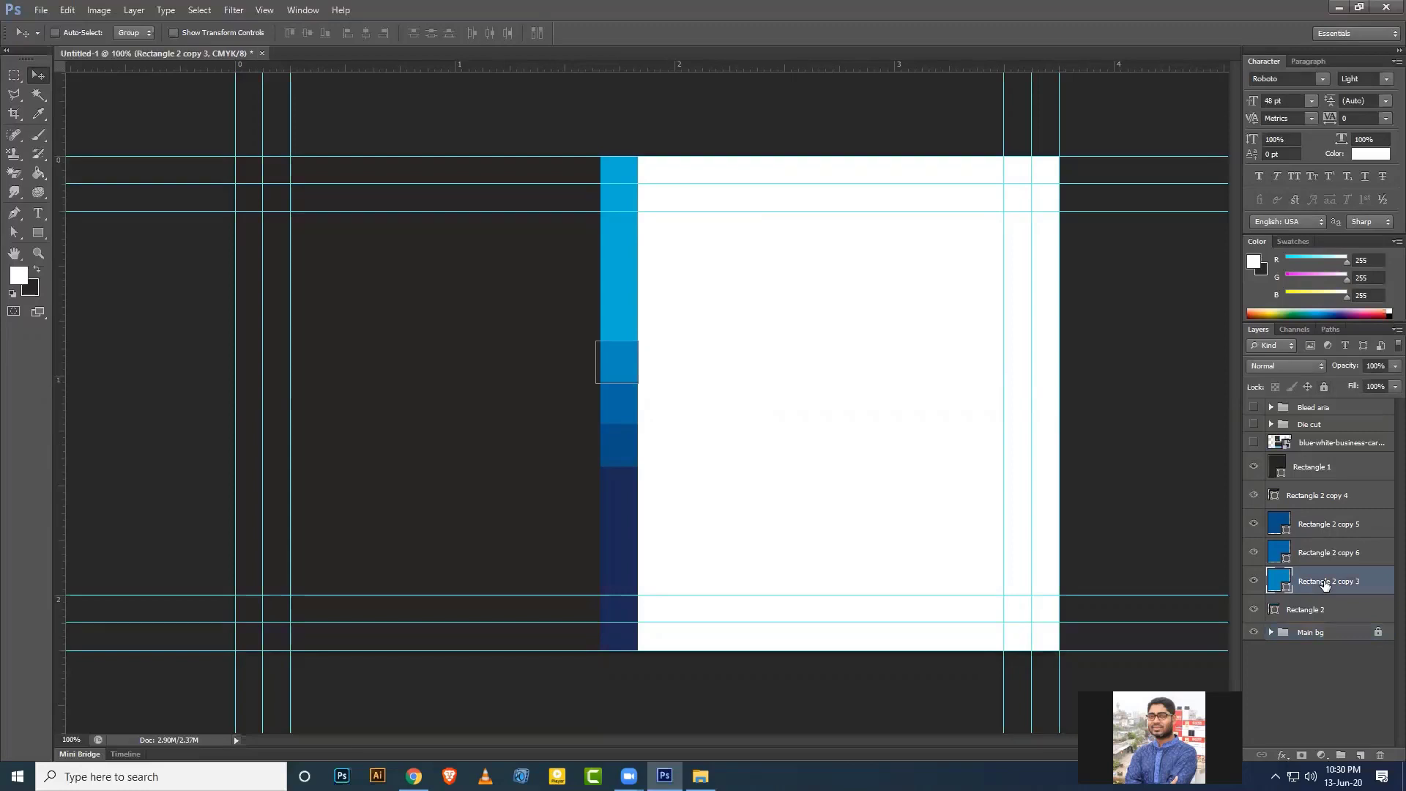
Shorten the navy bottom rectangle and nudge the three blue blocks down onto it.
{"action": "left_click", "coordinate": [1325, 525]}
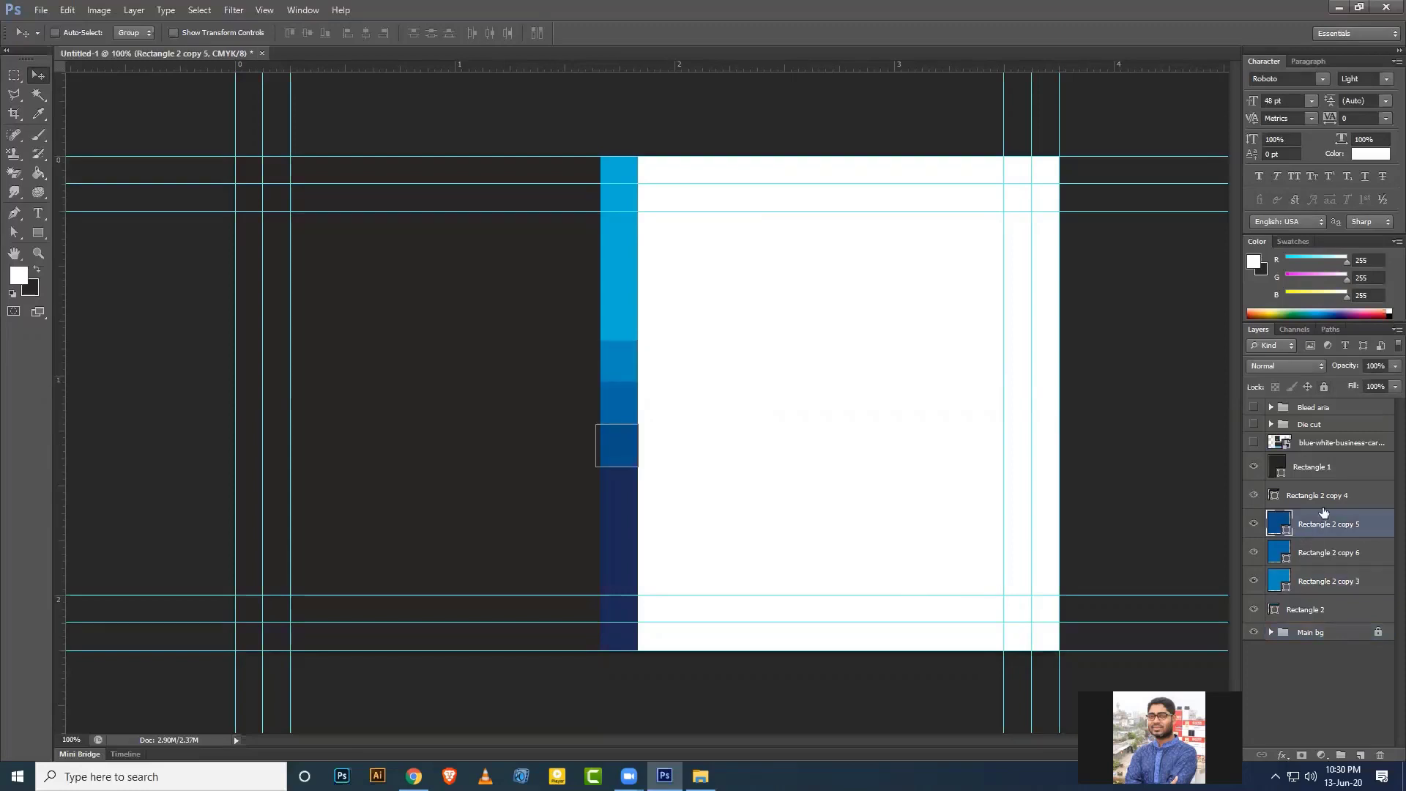
{"action": "key", "text": "alt+]"}
{"action": "key", "text": "ctrl+t"}
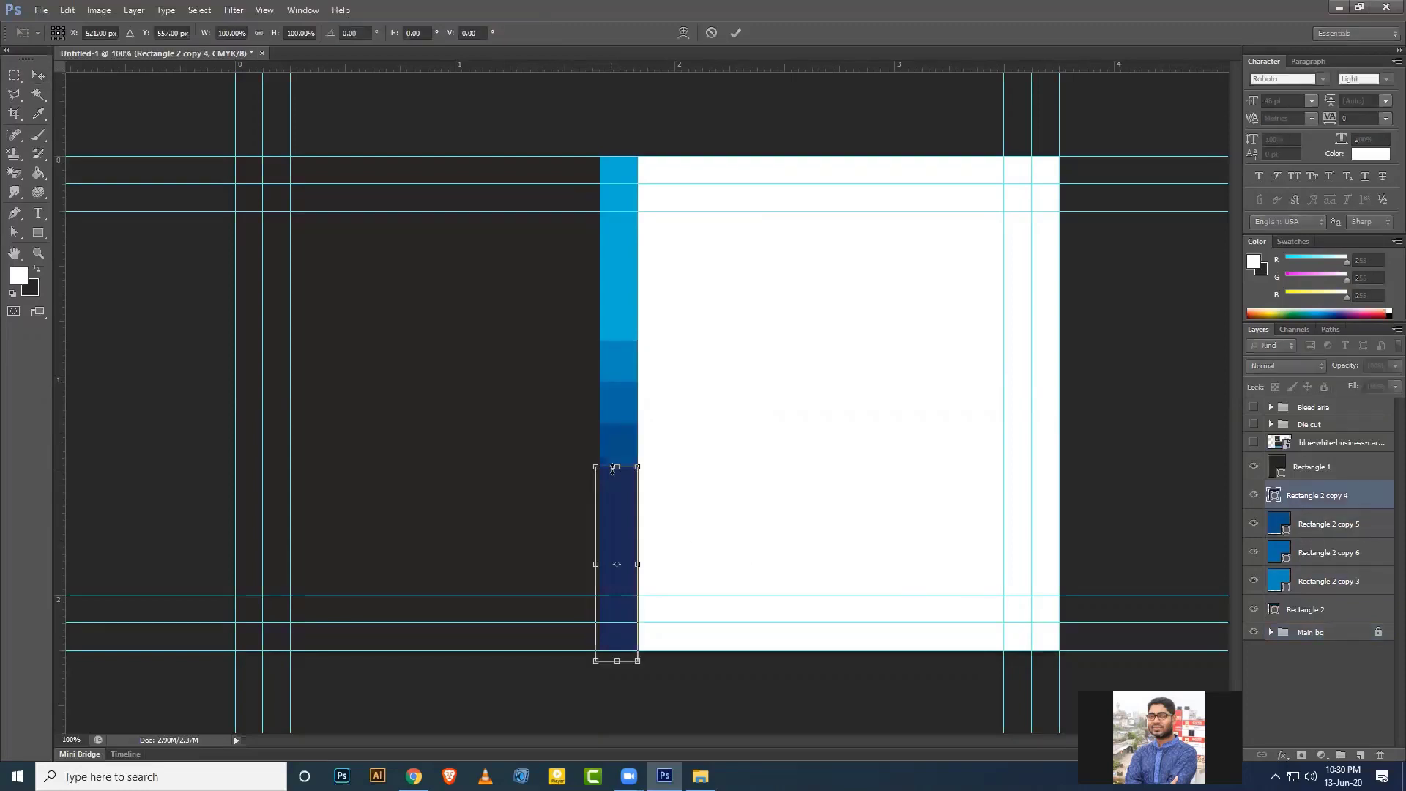
{"action": "left_click_drag", "start_coordinate": [611, 517], "coordinate": [610, 520]}
{"action": "key", "text": "Return"}
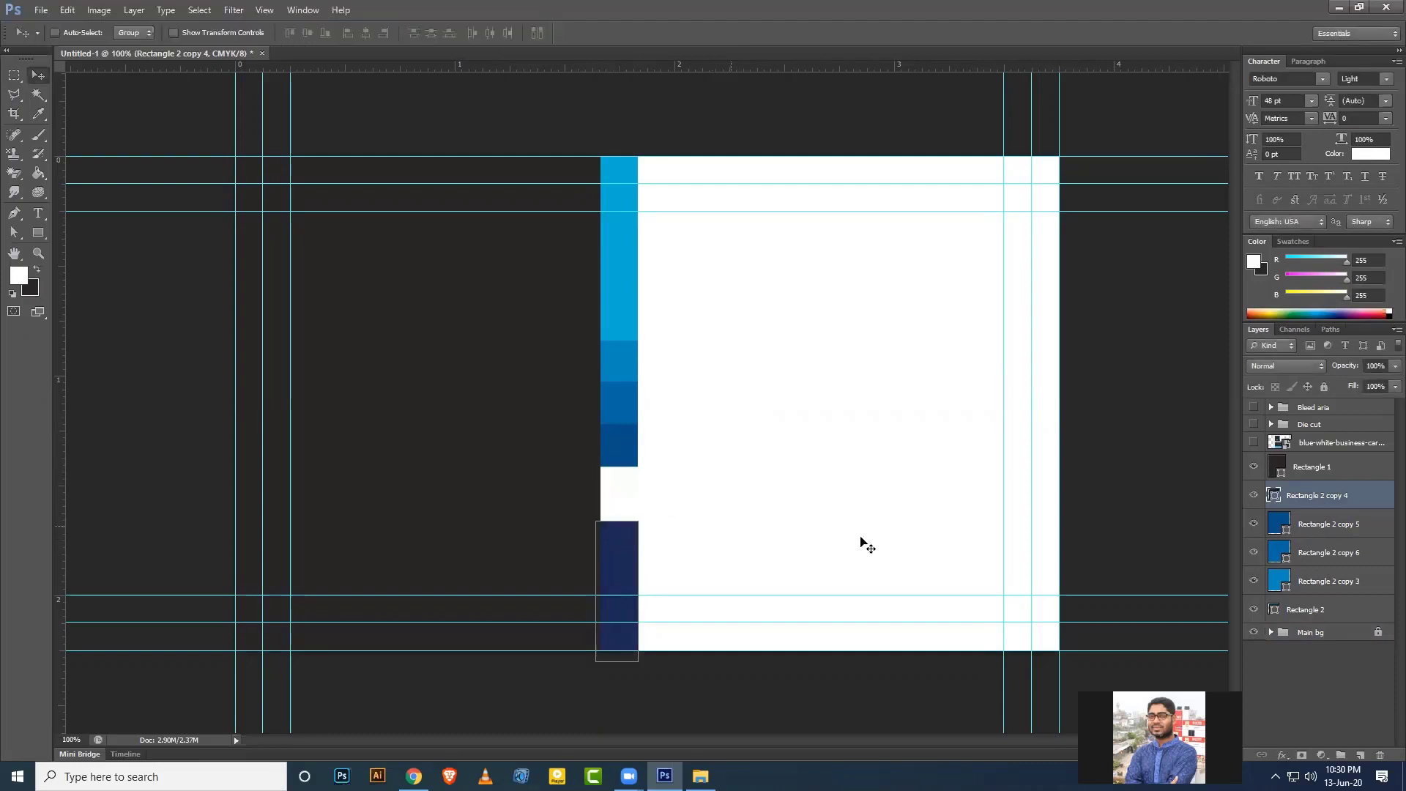
{"action": "left_click", "coordinate": [1312, 526]}
{"action": "left_click", "coordinate": [1315, 581], "text": "shift"}
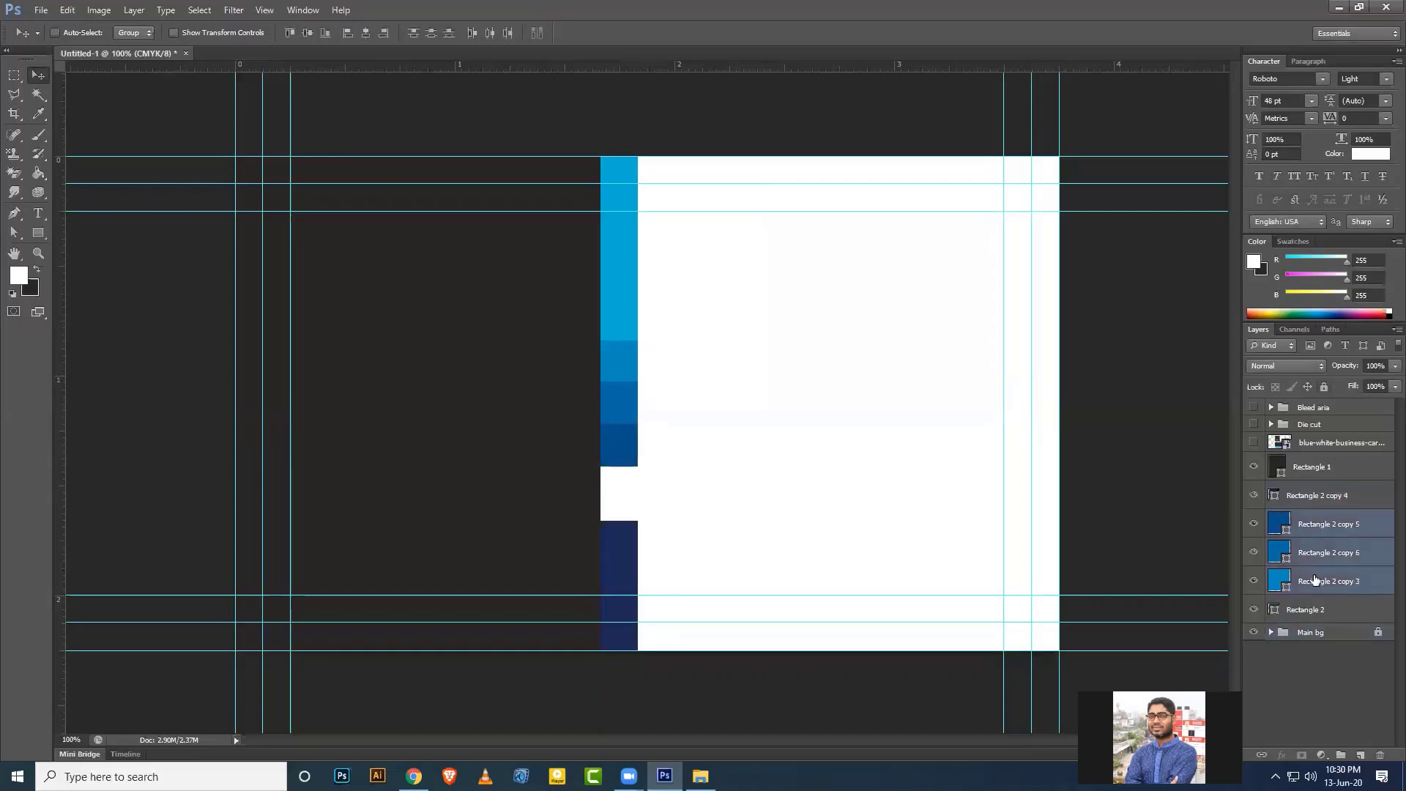
{"action": "key", "text": "shift+Down"}
{"action": "key", "text": "shift+Down"}
{"action": "key", "text": "shift+Down"}
{"action": "key", "text": "shift+Down"}
{"action": "key", "text": "shift+Down"}
{"action": "key", "text": "shift+Down"}
{"action": "key", "text": "shift+Down"}
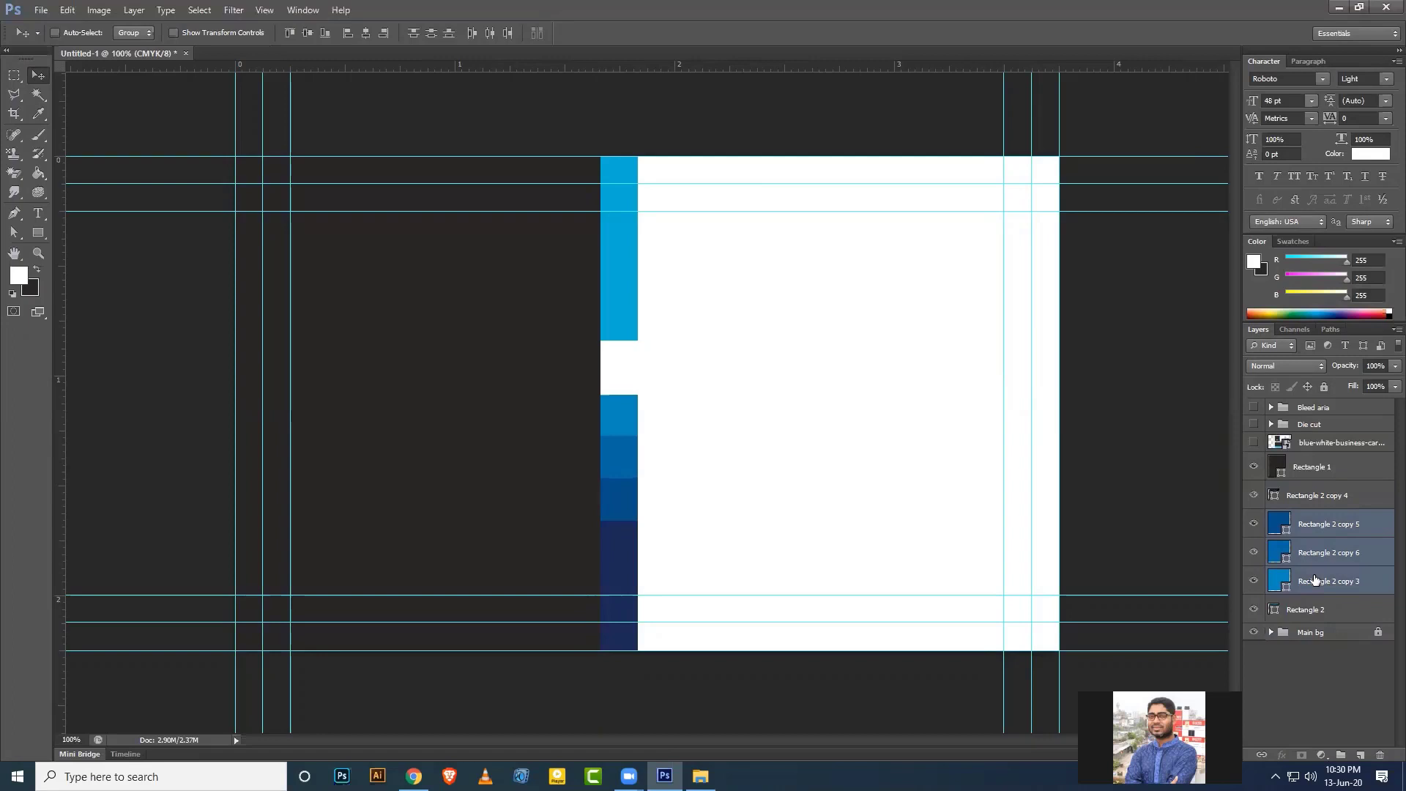
Stretch the light-blue Rectangle 2 bar downward to close the gap above the blues.
{"action": "left_click", "coordinate": [1314, 611]}
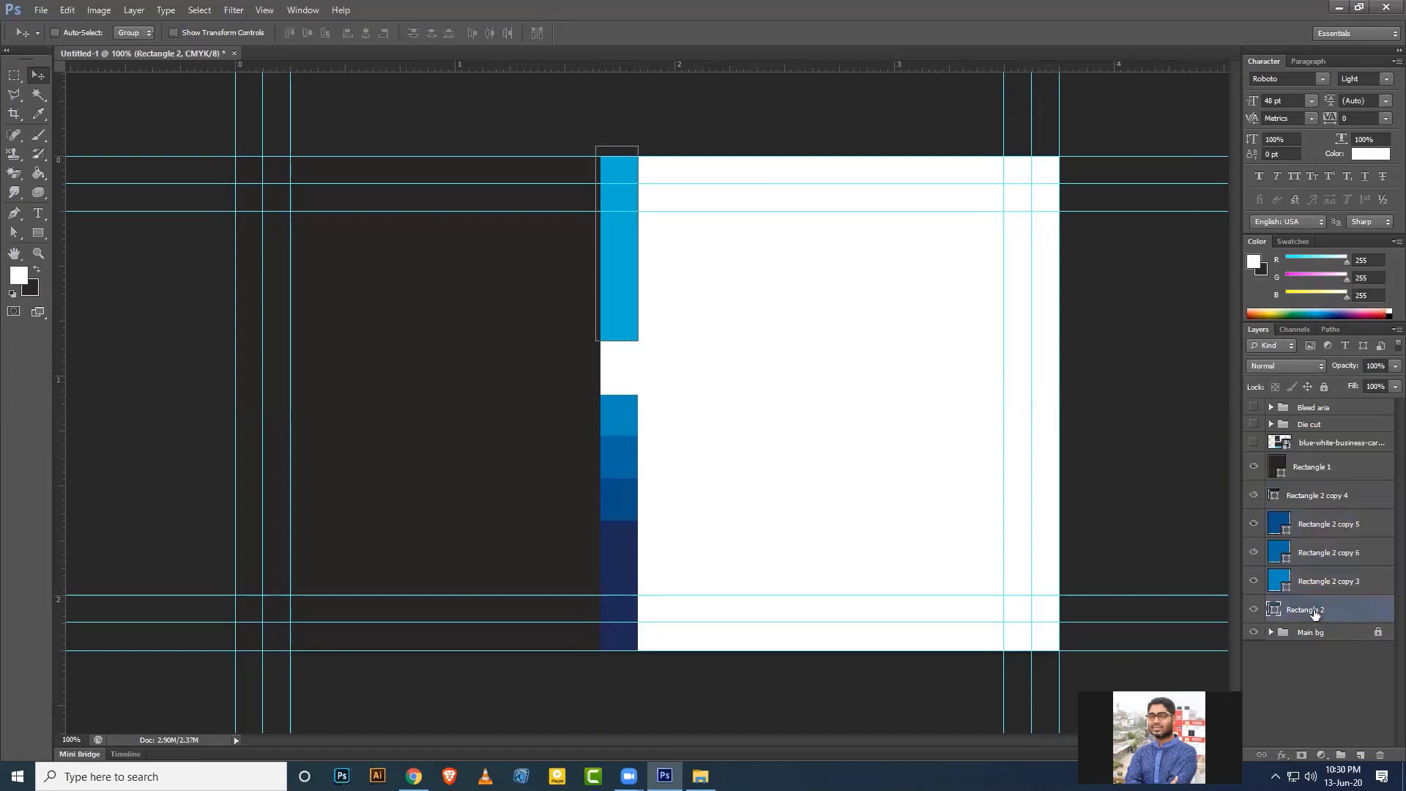
{"action": "key", "text": "Down"}
{"action": "key", "text": "Down"}
{"action": "key", "text": "Down"}
{"action": "key", "text": "Down"}
{"action": "key", "text": "Down"}
{"action": "key", "text": "Down"}
{"action": "key", "text": "Down"}
{"action": "key", "text": "Down"}
{"action": "key", "text": "ctrl+t"}
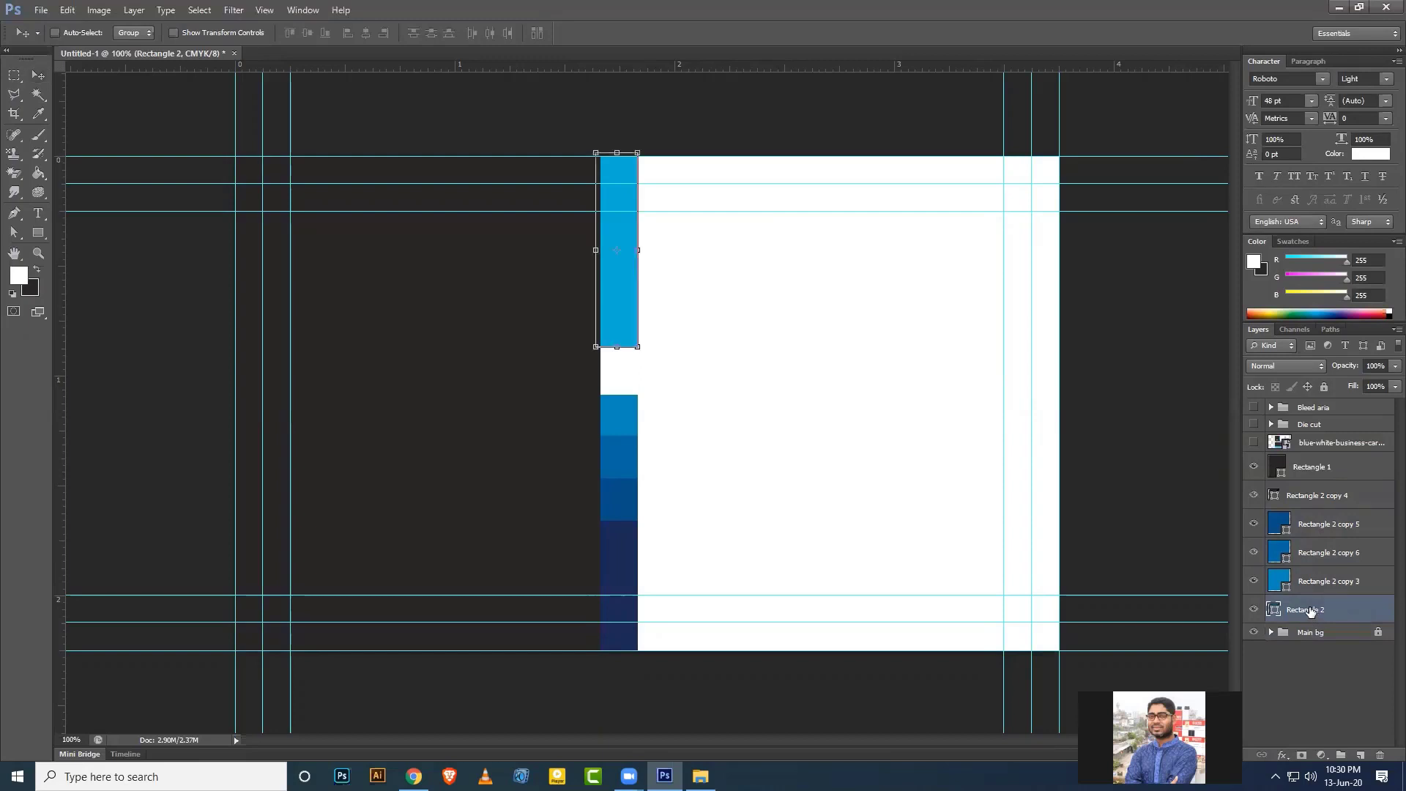
{"action": "left_click_drag", "start_coordinate": [614, 354], "coordinate": [615, 396]}
{"action": "key", "text": "Return"}
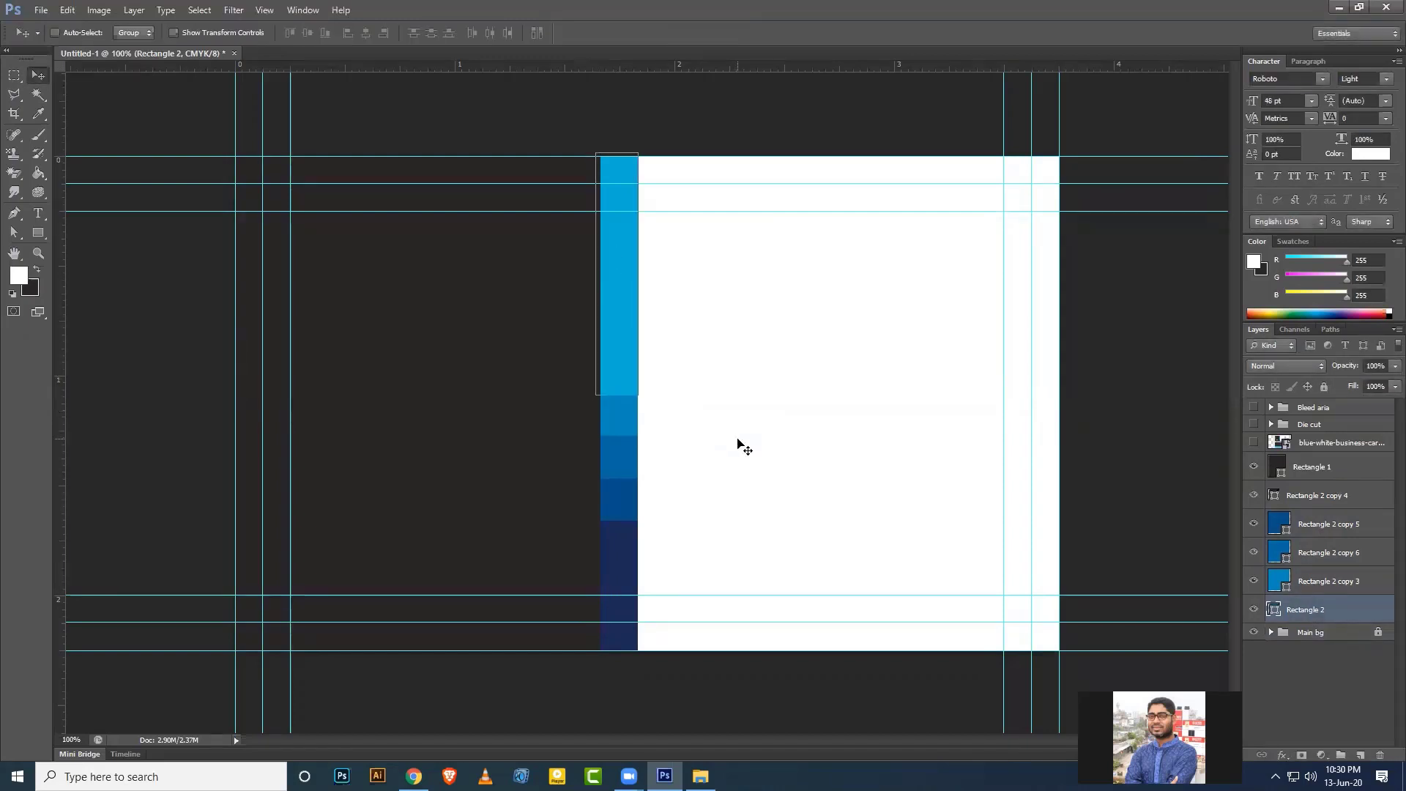
{"action": "left_click", "coordinate": [1340, 579]}
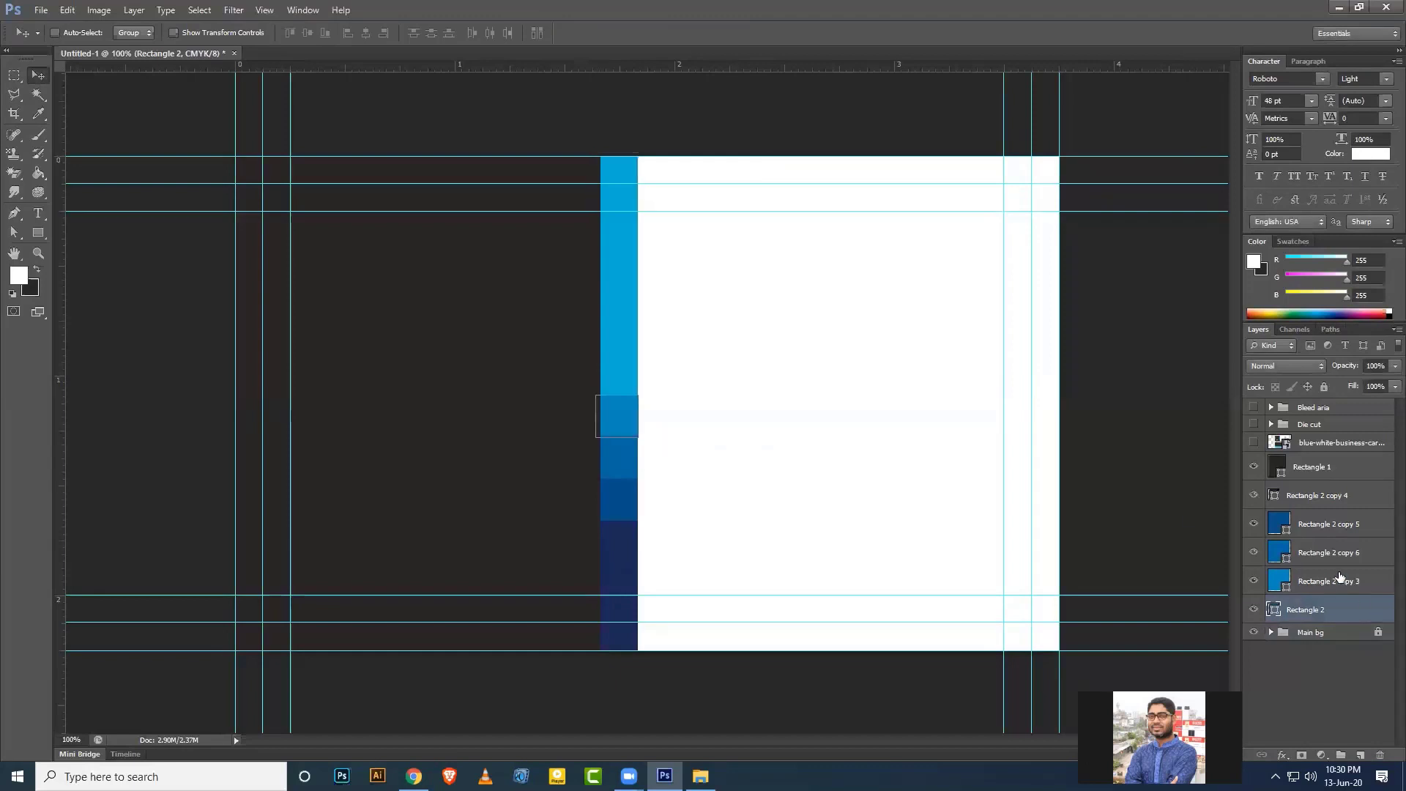
{"action": "left_click", "coordinate": [1314, 474]}
Zoom in to check the finished blue strip, then make the business card mockup visible again.
{"action": "scroll", "coordinate": [852, 474], "scroll_direction": "up", "scroll_amount": 4}
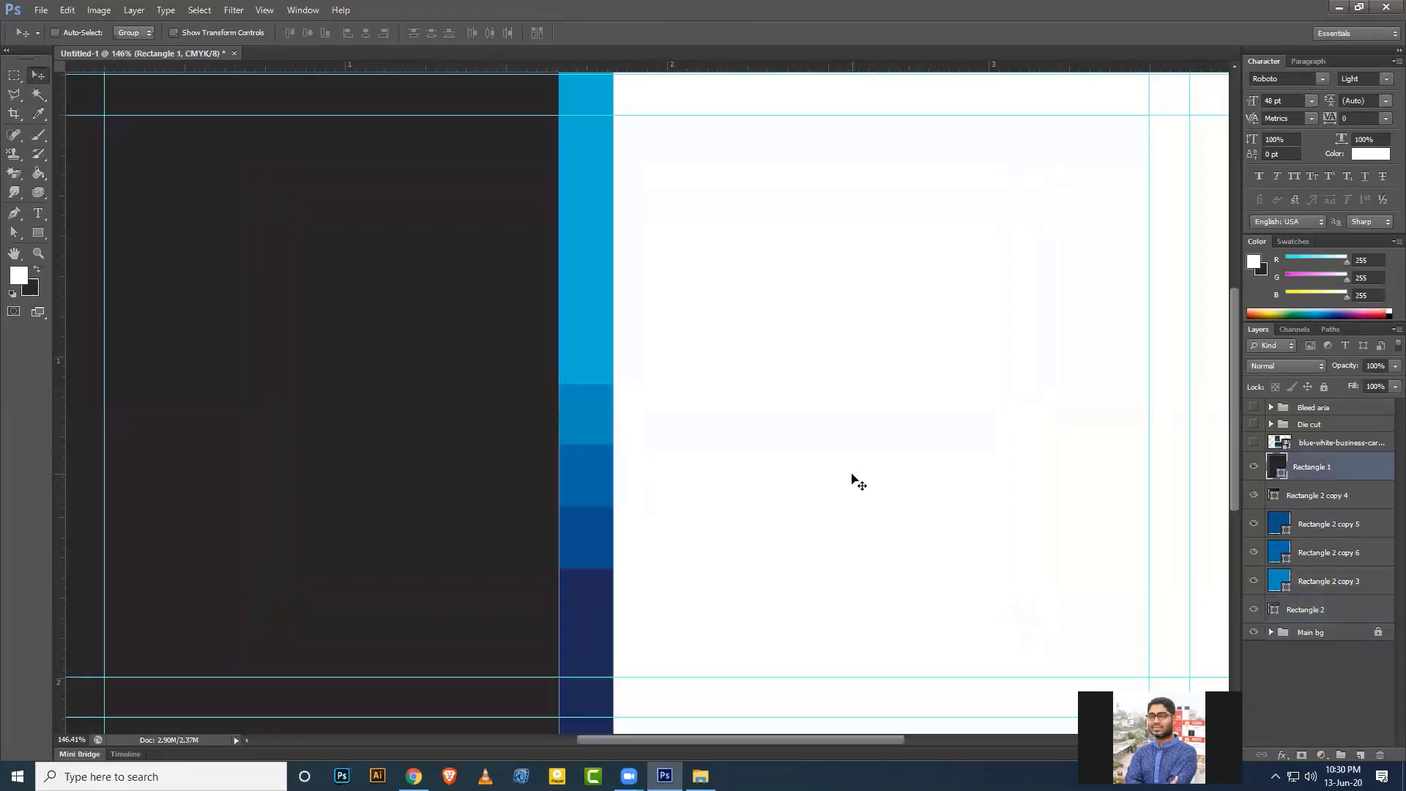
{"action": "scroll", "coordinate": [856, 480], "scroll_direction": "down", "scroll_amount": 4}
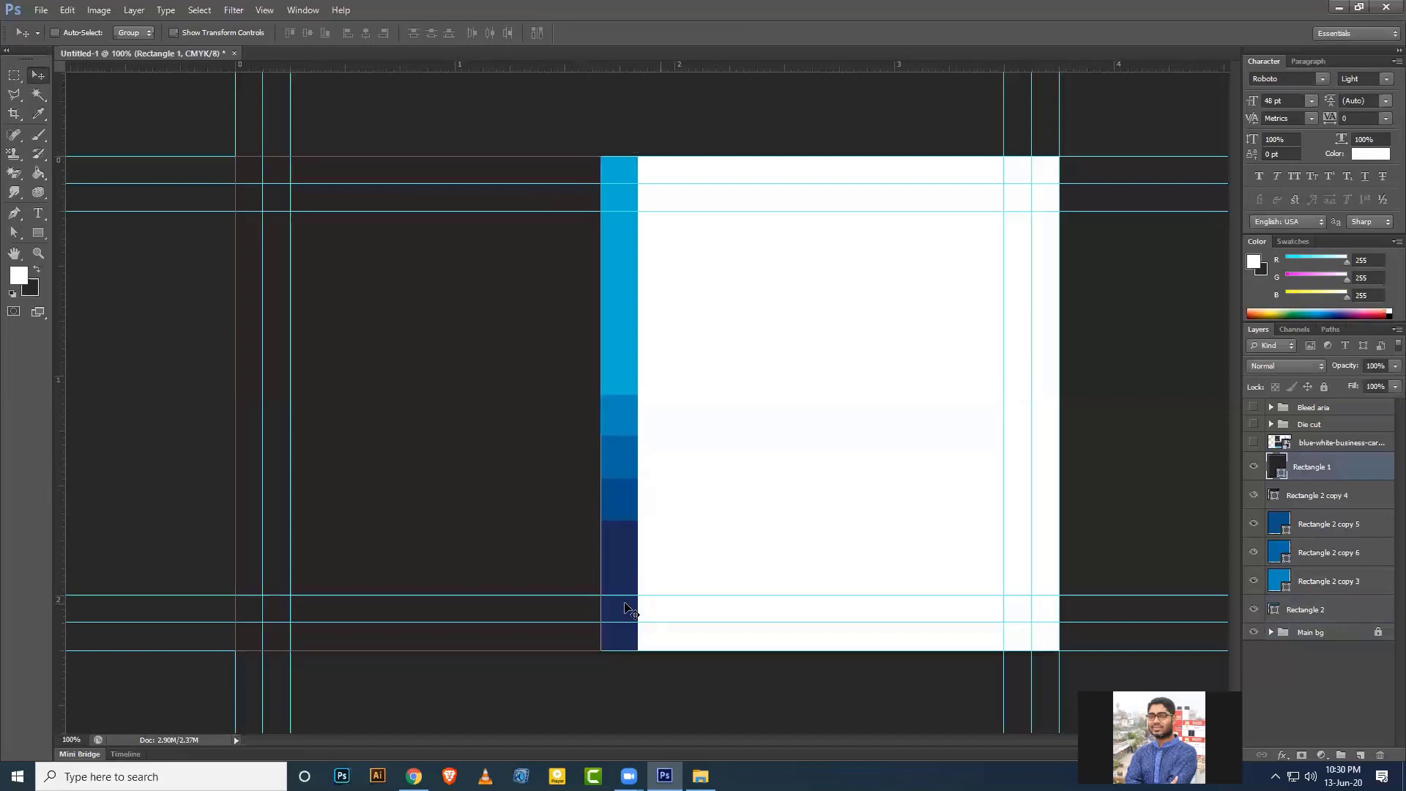
{"action": "scroll", "coordinate": [637, 605], "scroll_direction": "up", "scroll_amount": 5}
{"action": "scroll", "coordinate": [606, 562], "scroll_direction": "up", "scroll_amount": 4}
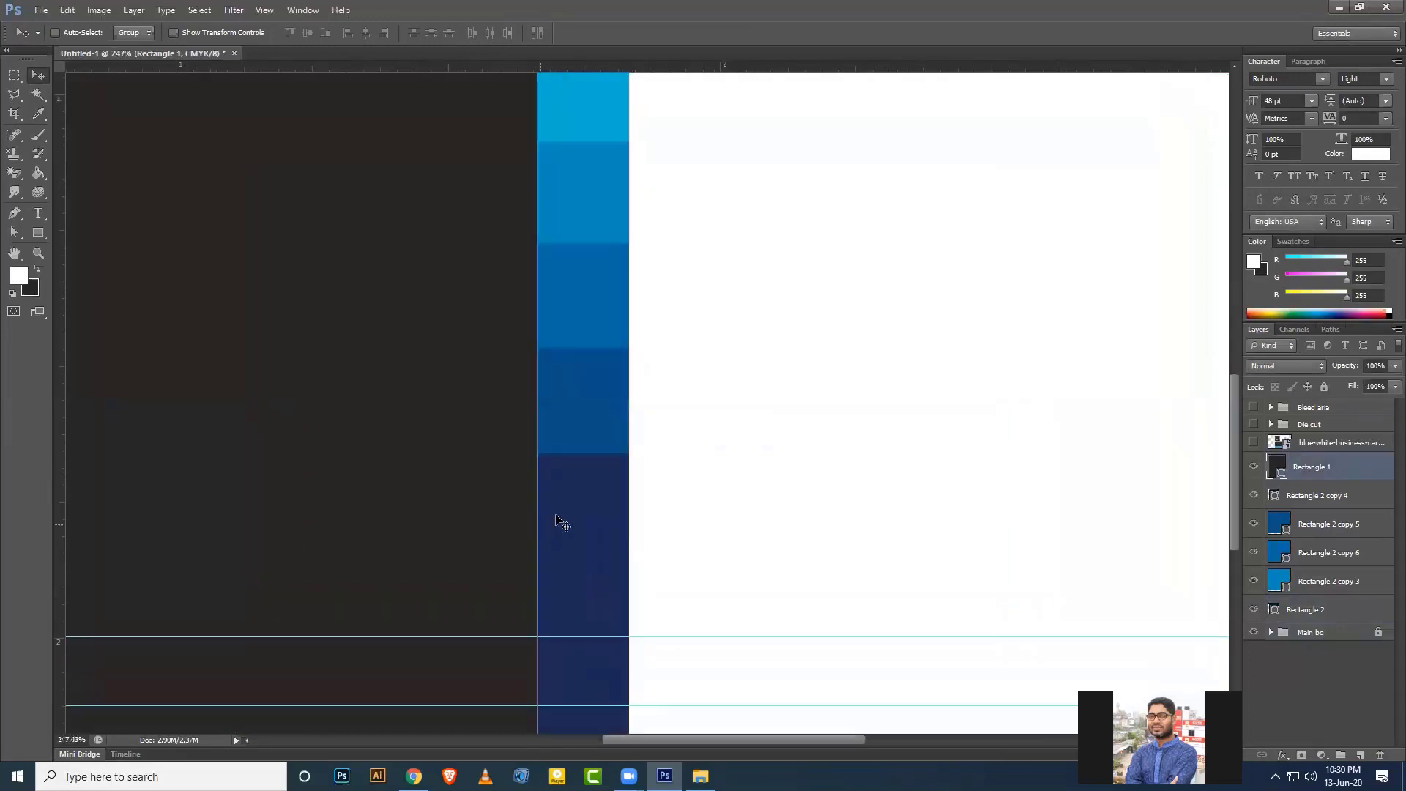
{"action": "left_click", "coordinate": [1326, 583]}
{"action": "scroll", "coordinate": [921, 543], "scroll_direction": "down", "scroll_amount": 5}
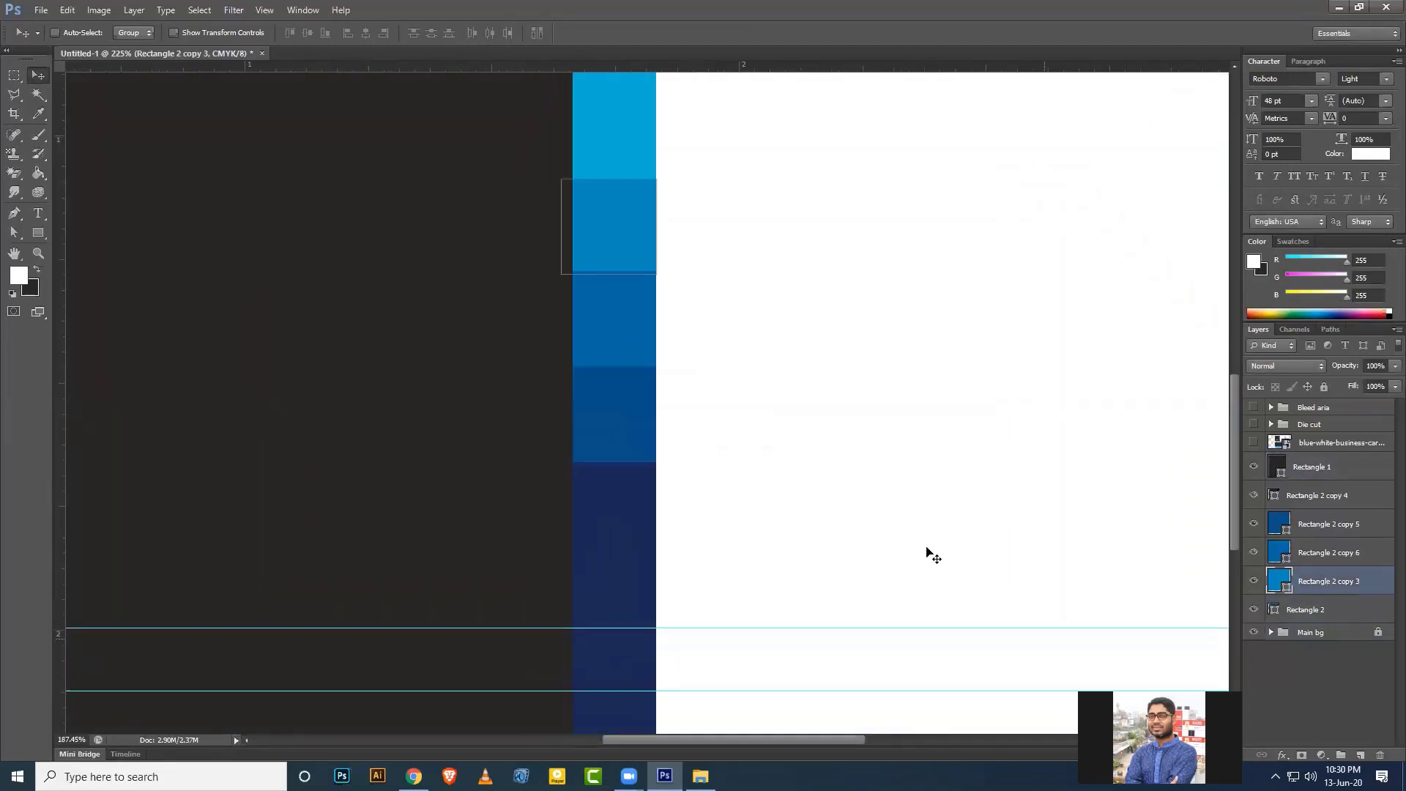
{"action": "scroll", "coordinate": [990, 584], "scroll_direction": "up", "scroll_amount": 2}
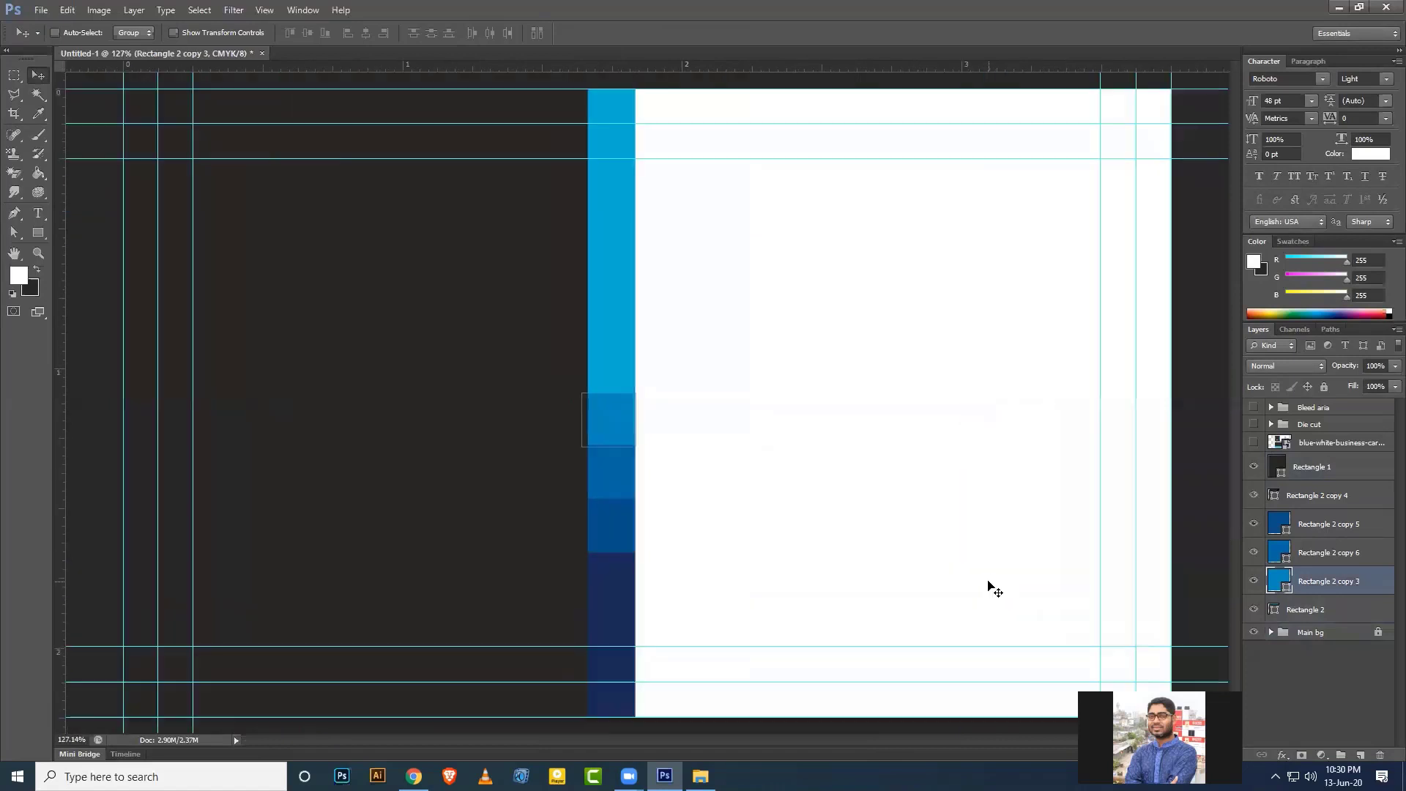
{"action": "left_click", "coordinate": [1332, 630]}
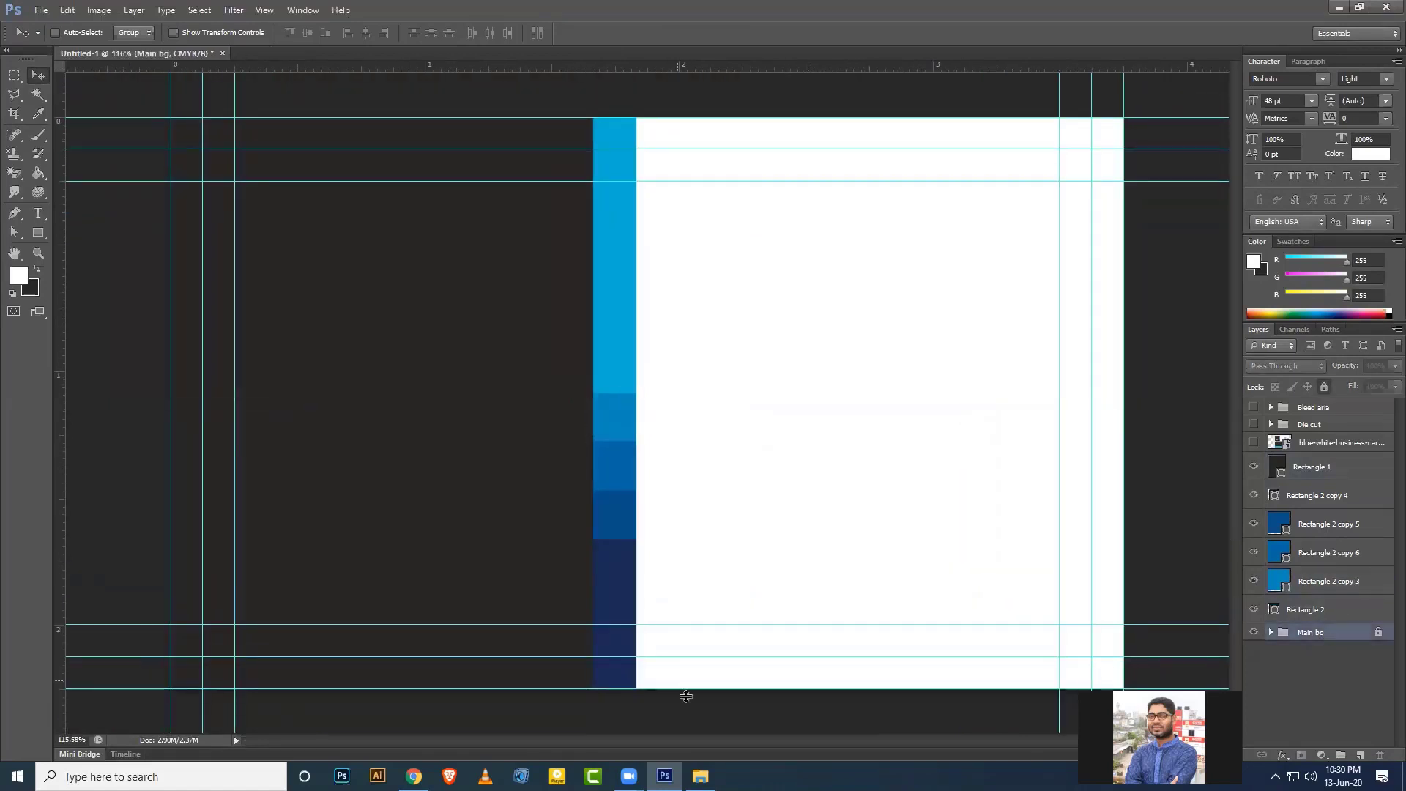
{"action": "left_click", "coordinate": [1254, 443]}
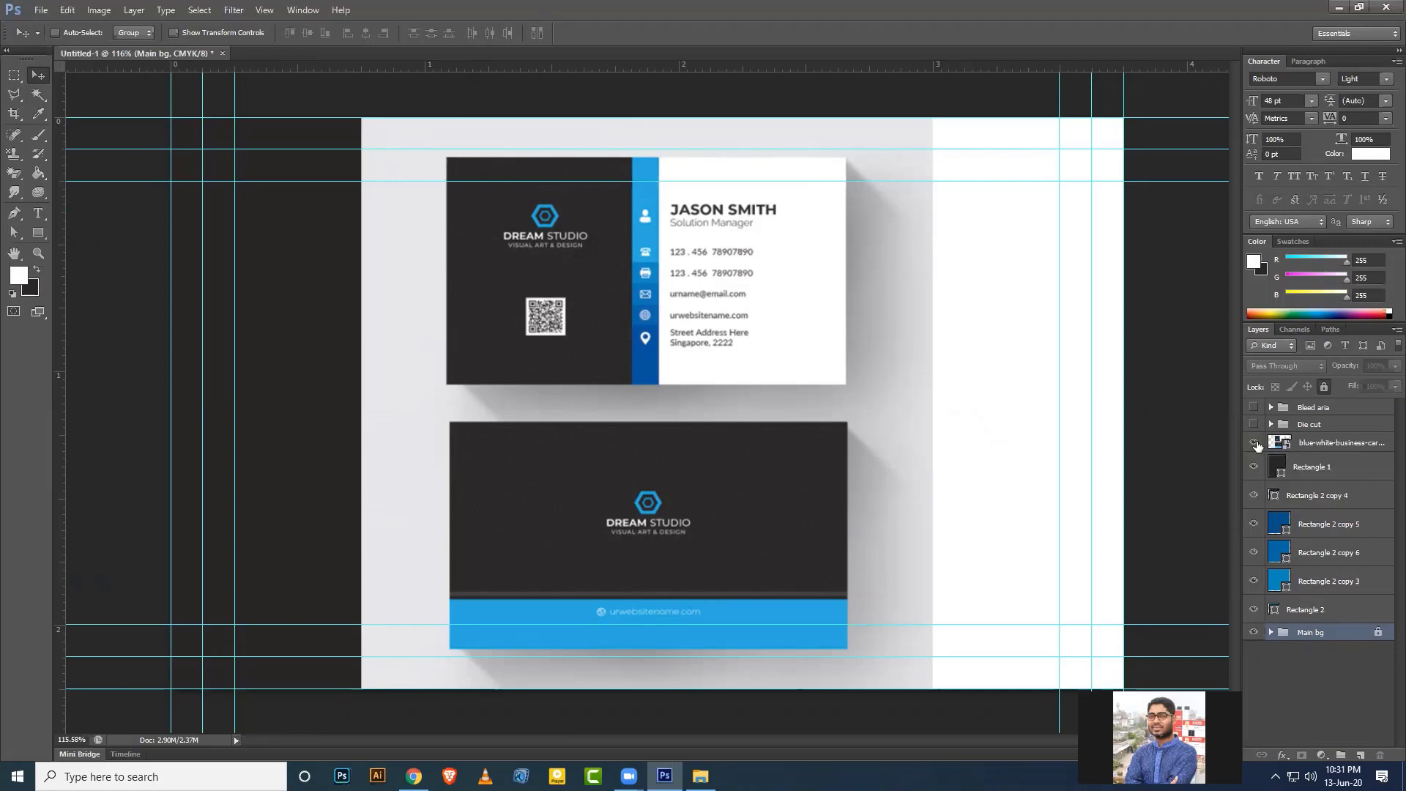
Hide the blue-white-business-card mockup layer to leave the blank card layout, then bring Chrome forward.
{"action": "left_click", "coordinate": [1255, 444]}
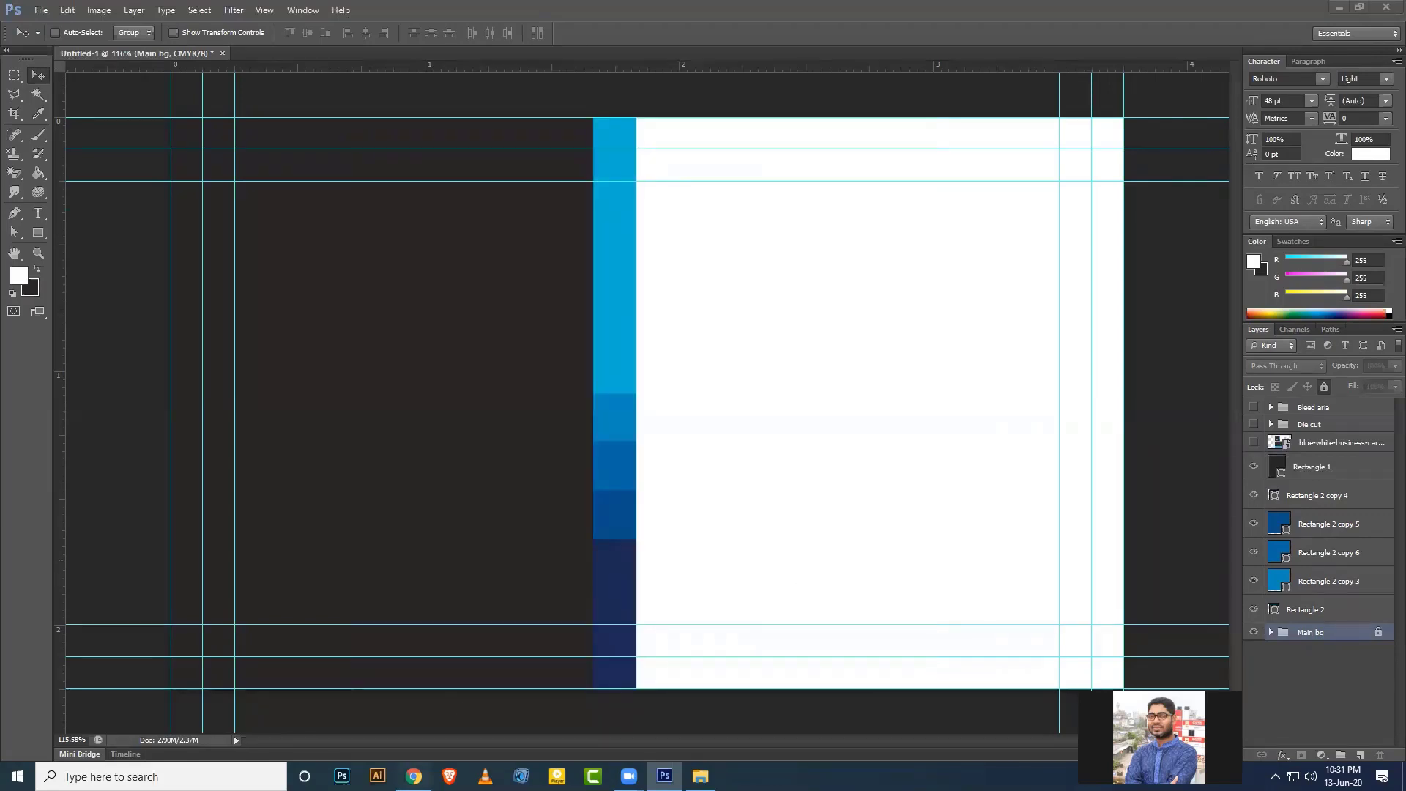
{"action": "left_click", "coordinate": [414, 776]}
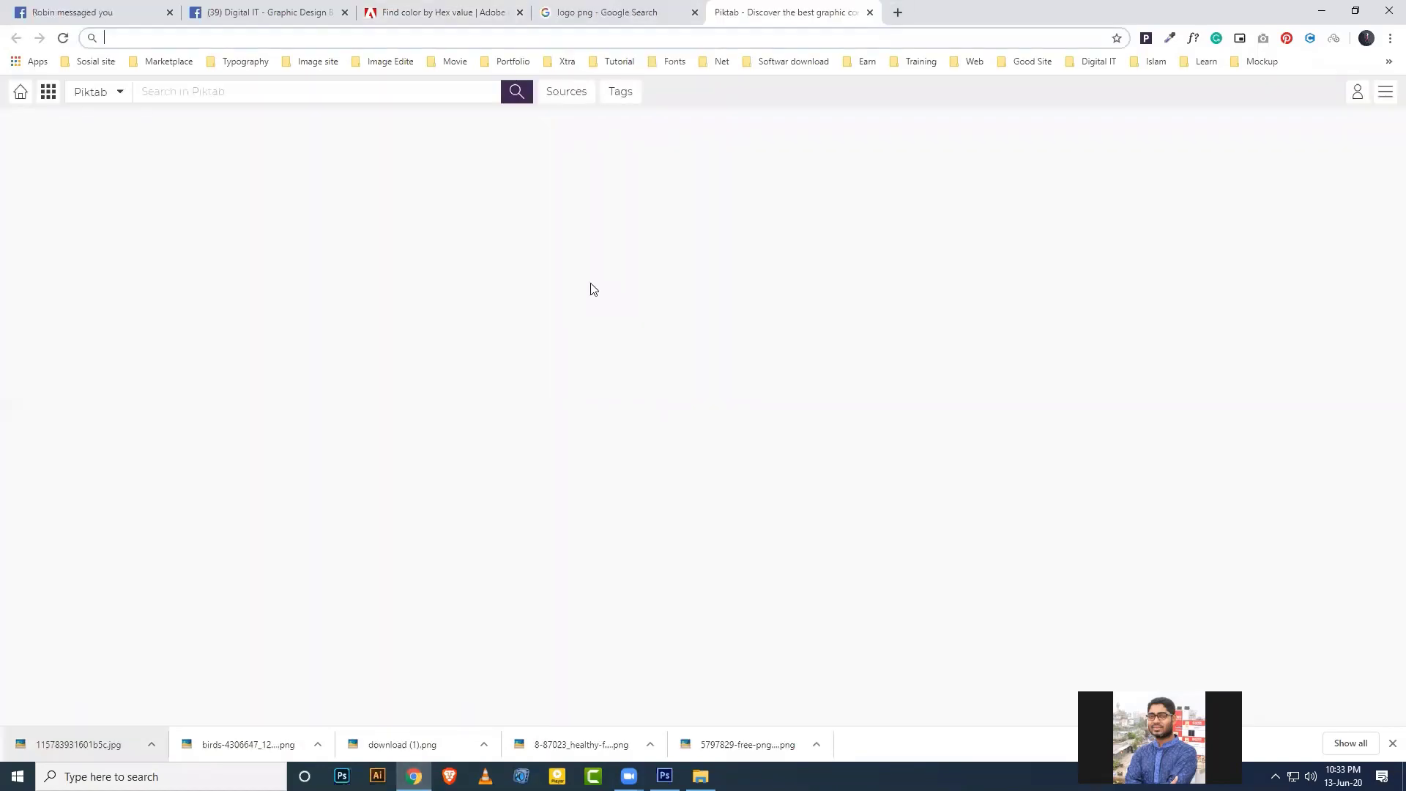
Open digitalit-inst.com and save its logo to the Desktop as logo-wide.png.
{"action": "type", "text": "digita"}
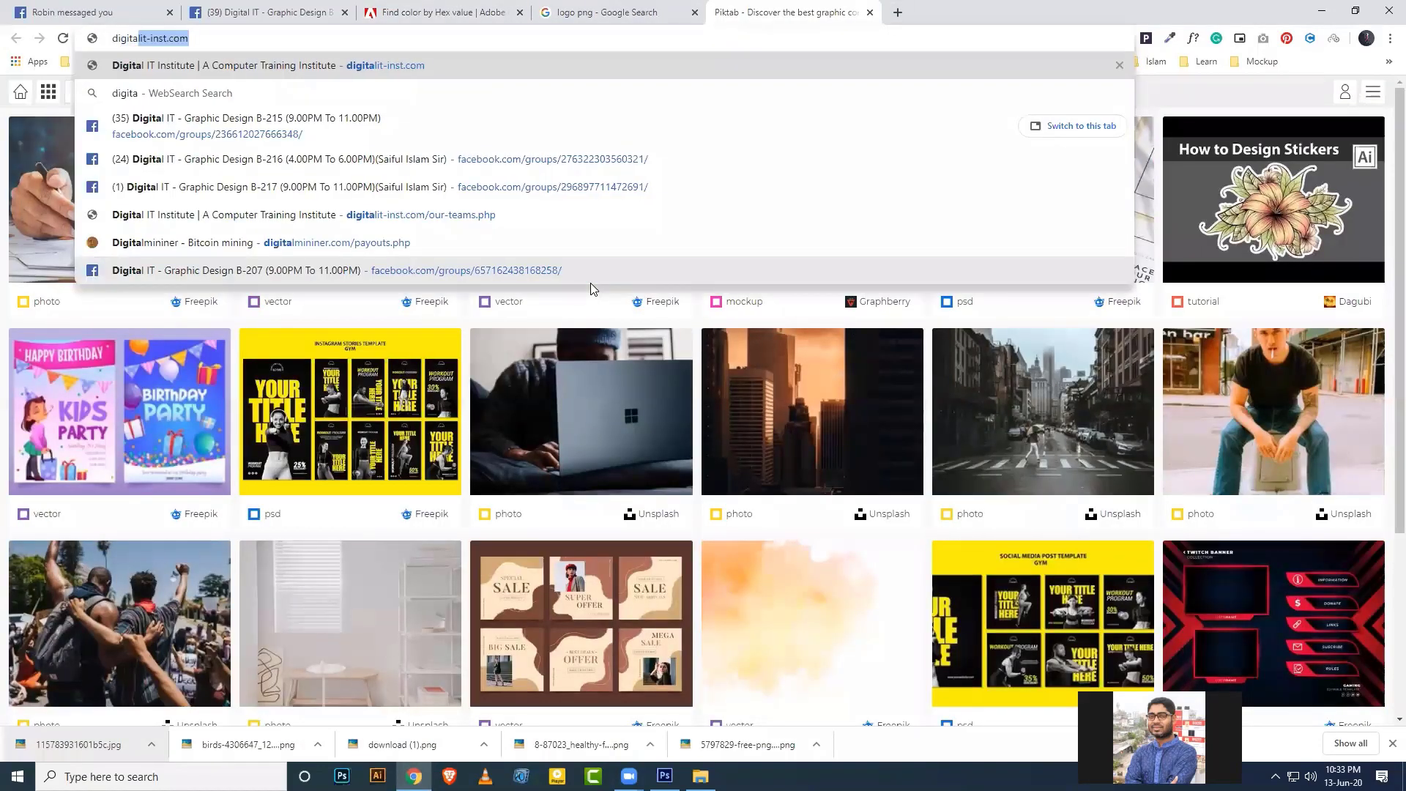
{"action": "key", "text": "Return"}
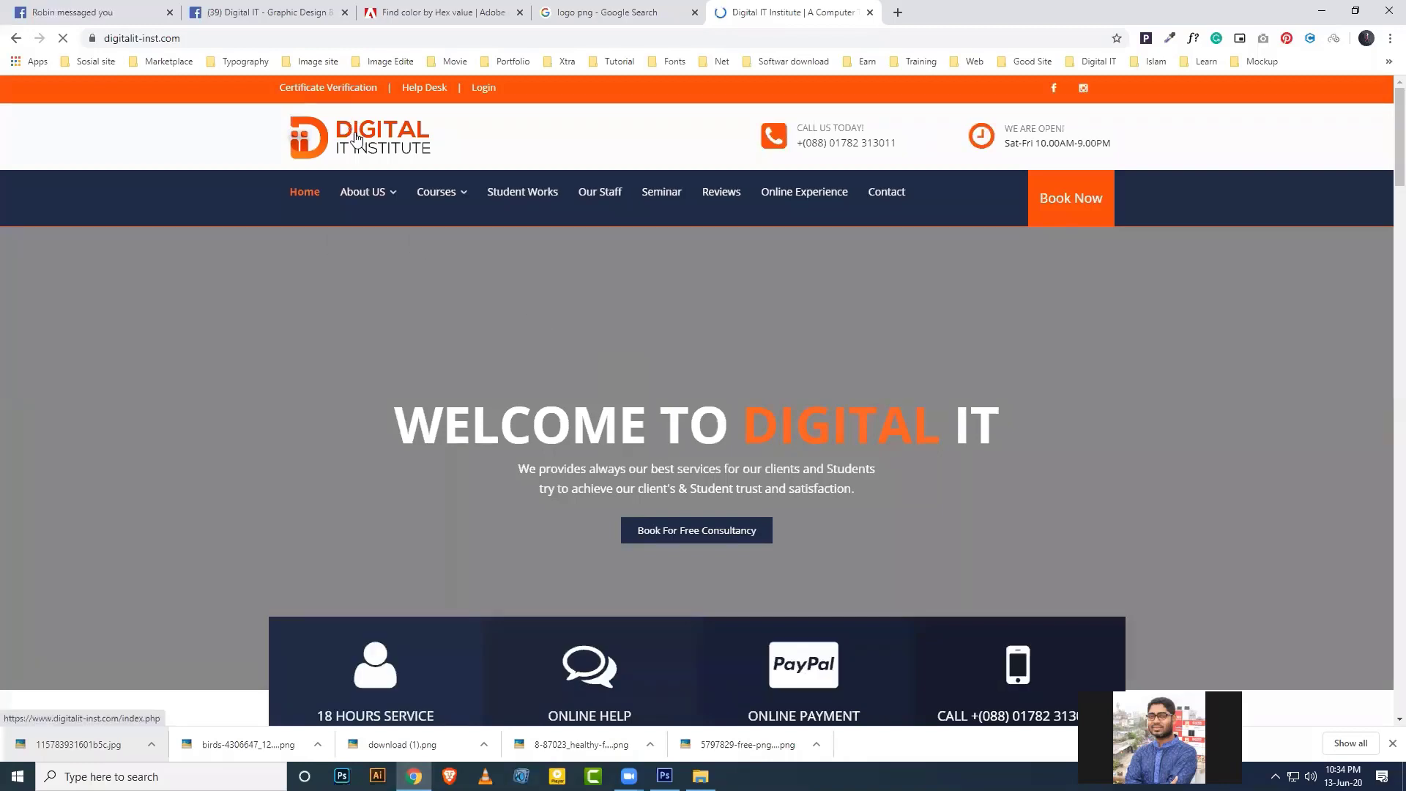
{"action": "right_click", "coordinate": [356, 134]}
{"action": "left_click", "coordinate": [413, 286]}
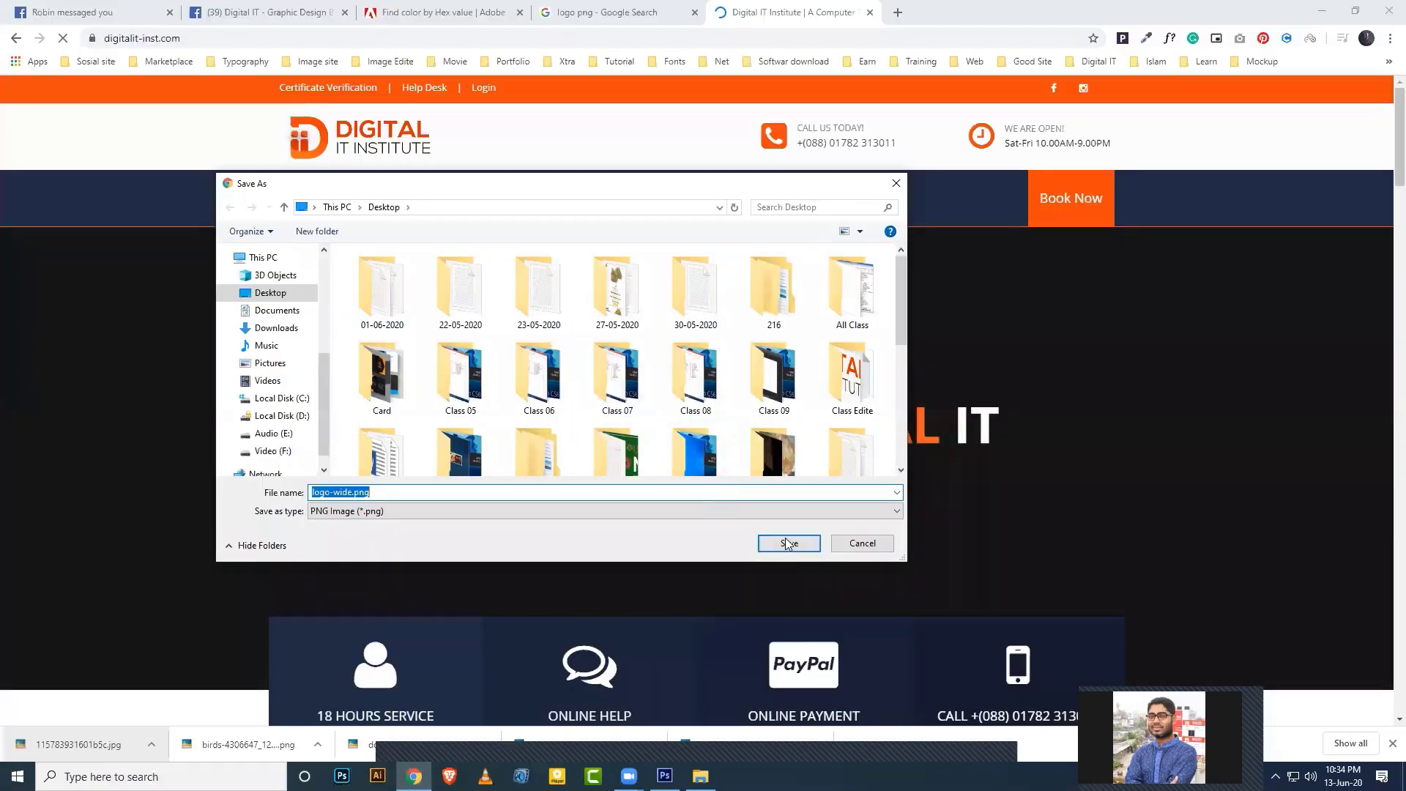
{"action": "left_click", "coordinate": [786, 543]}
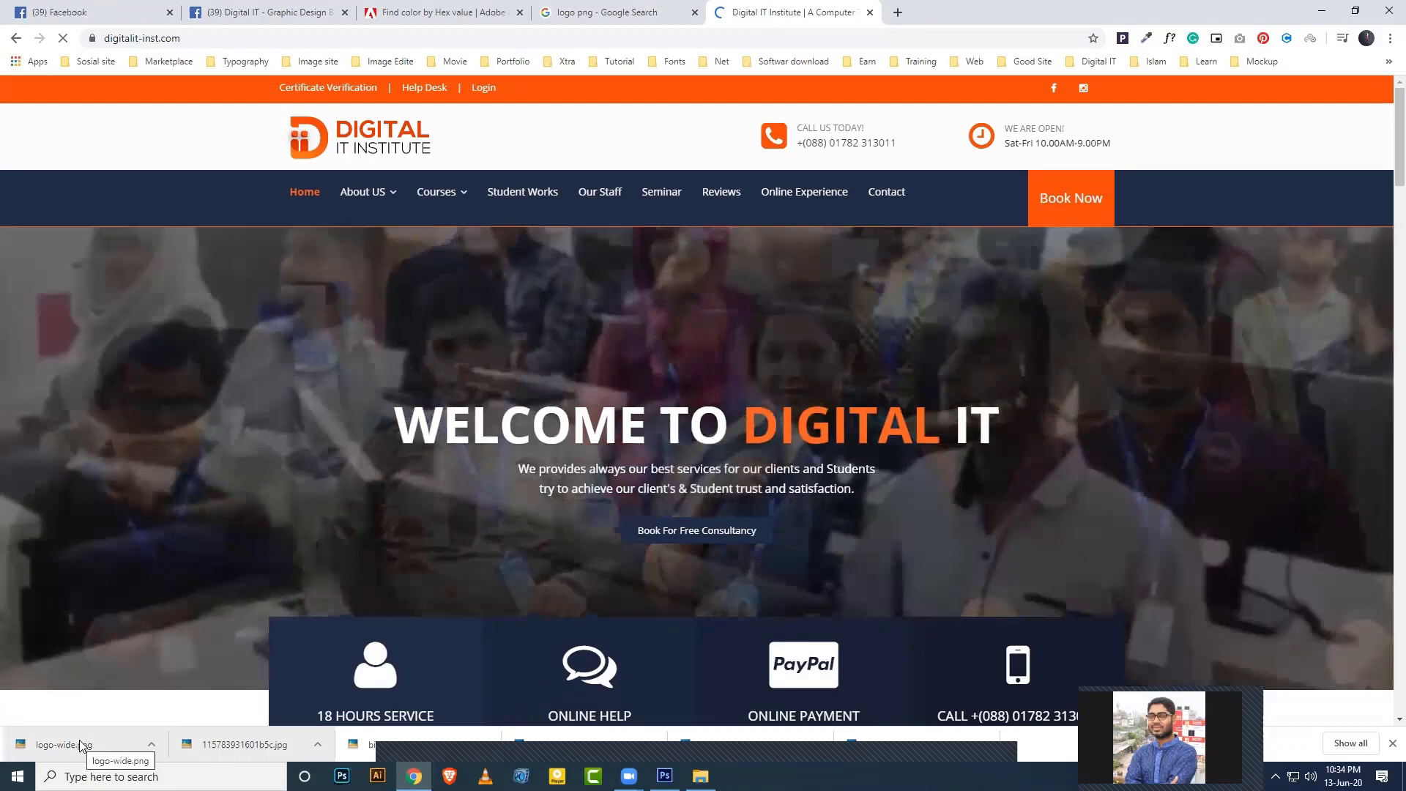
Place the Digital IT Institute logo at about 27% in the dark panel's upper left.
{"action": "left_click_drag", "start_coordinate": [83, 744], "coordinate": [477, 445]}
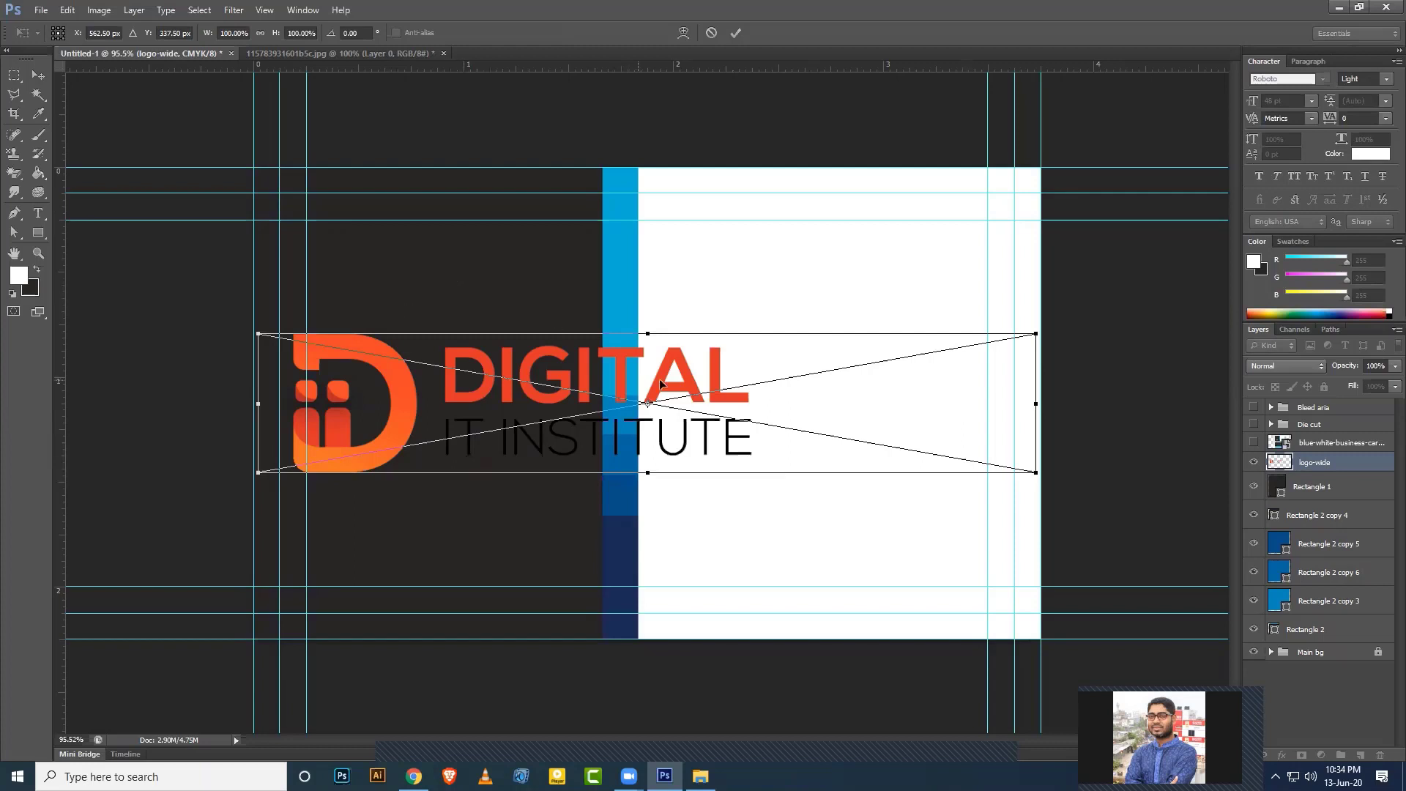
{"action": "left_click_drag", "start_coordinate": [1037, 474], "coordinate": [750, 437]}
{"action": "key", "text": "Return"}
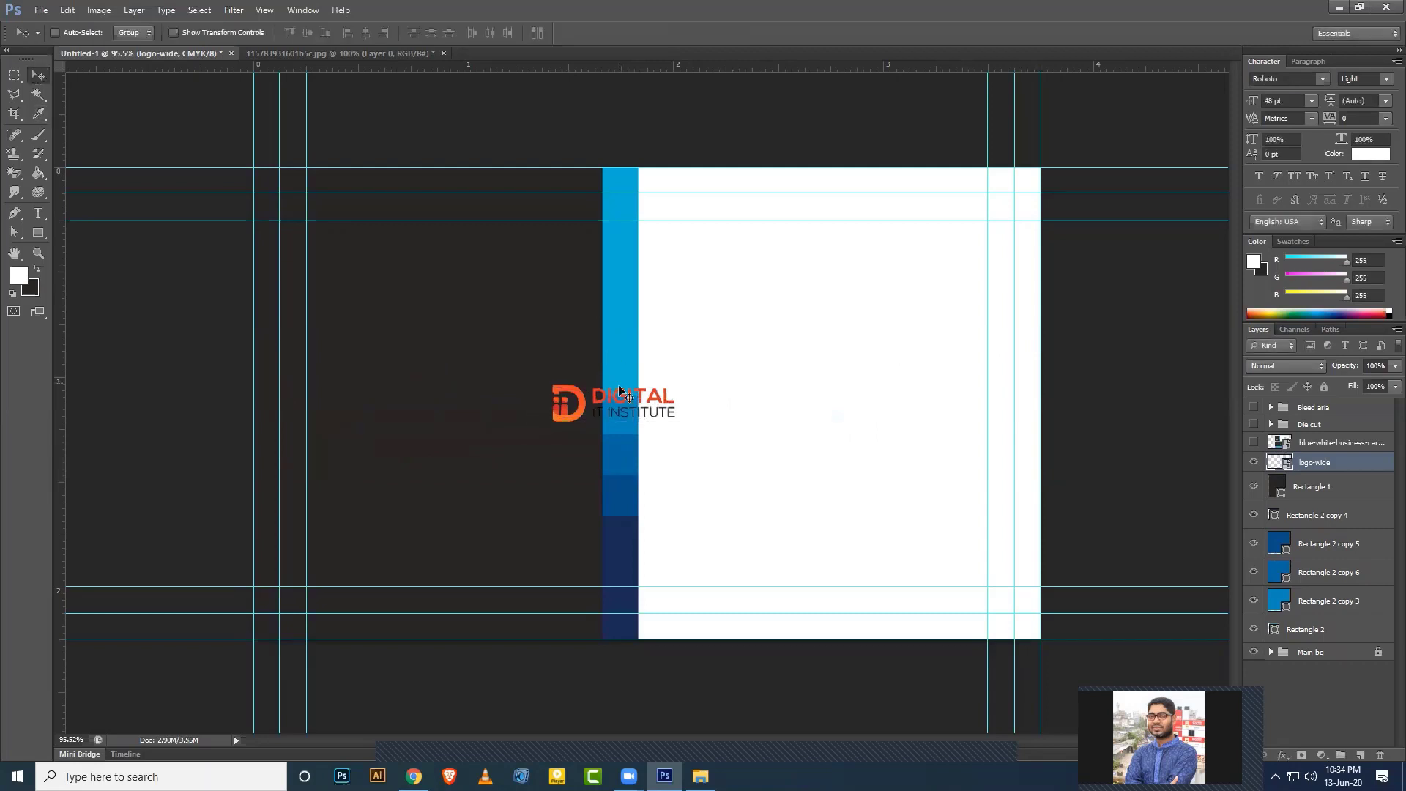
{"action": "left_click_drag", "start_coordinate": [626, 394], "coordinate": [435, 281]}
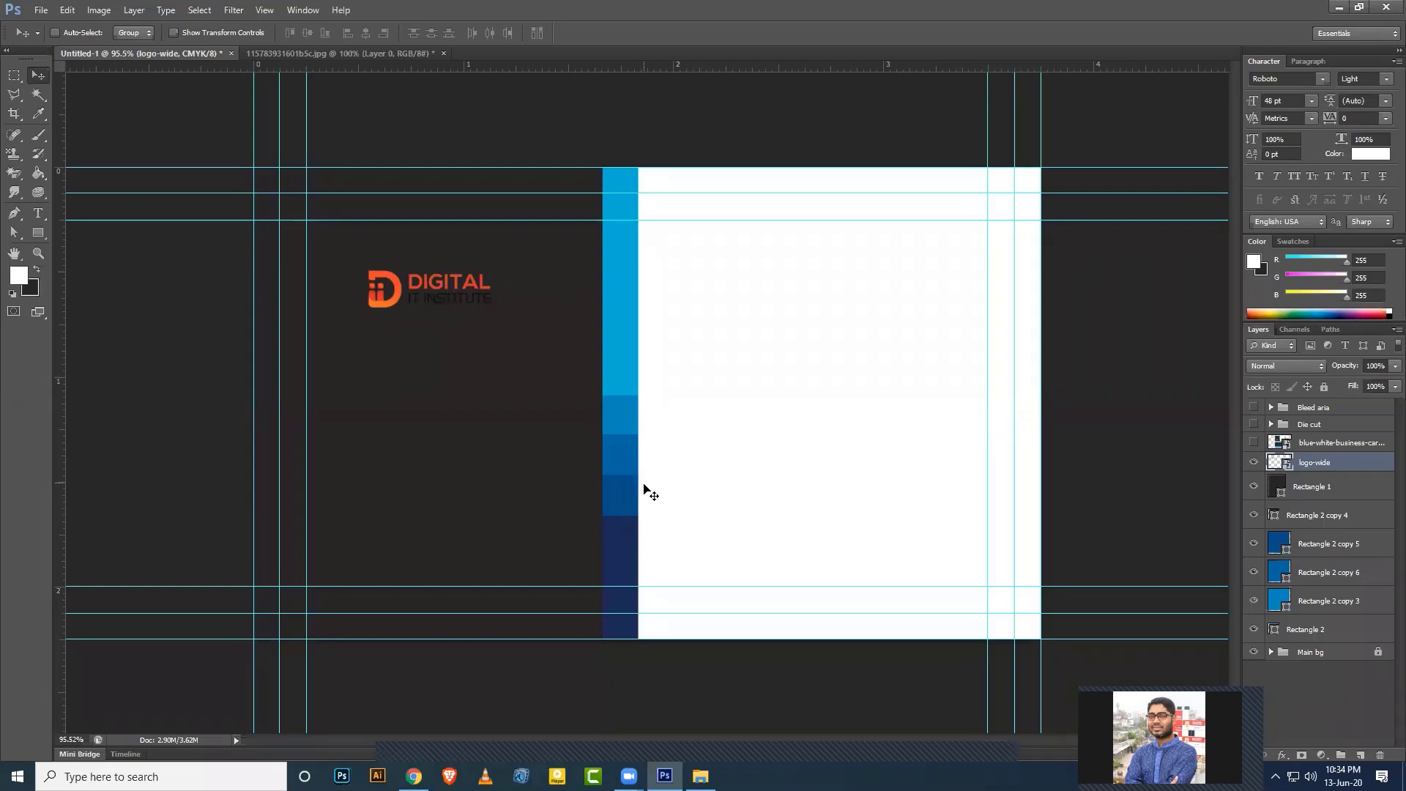
Open logo-wide.png as its own Photoshop document.
{"action": "scroll", "coordinate": [644, 488], "scroll_direction": "up", "scroll_amount": 2}
{"action": "left_click_drag", "start_coordinate": [399, 293], "coordinate": [481, 405]}
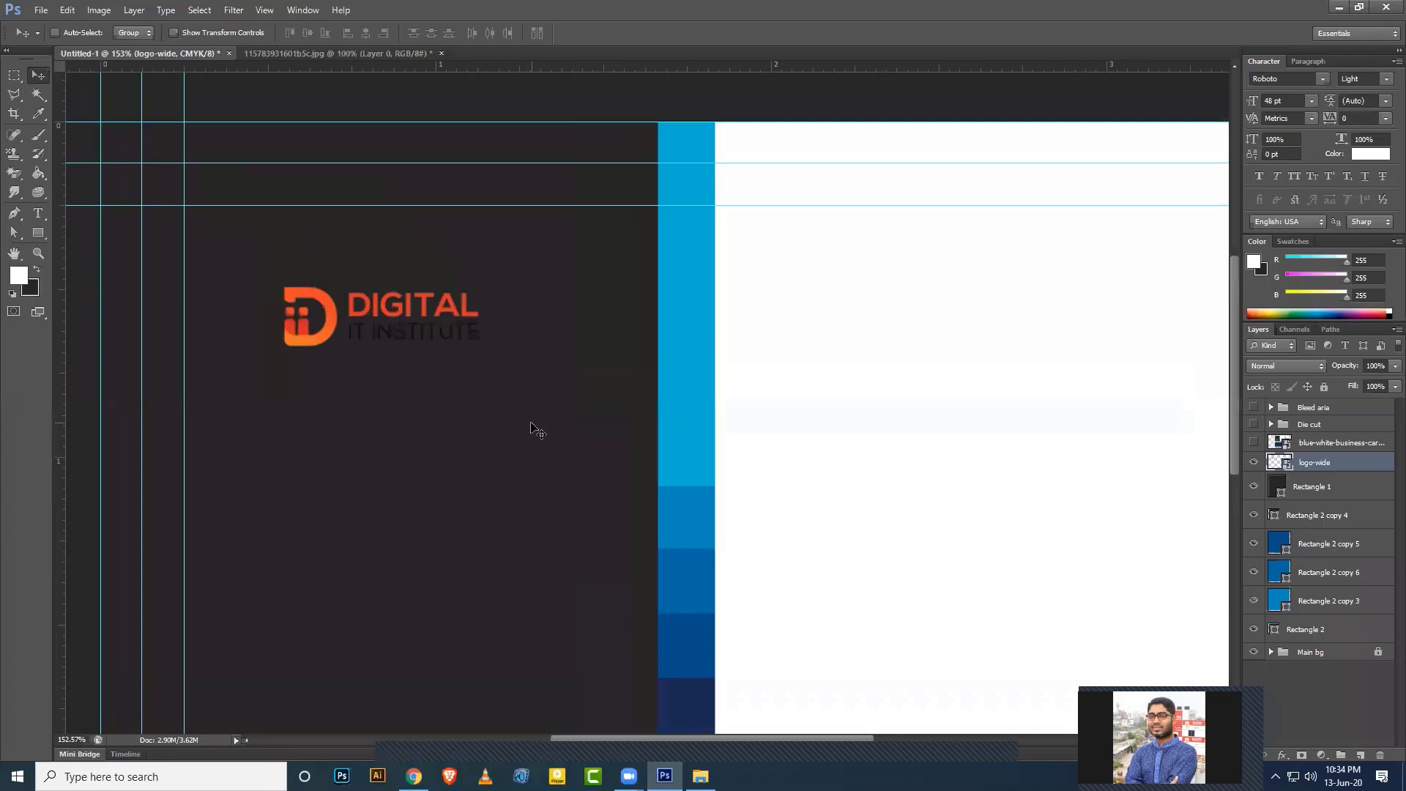
{"action": "scroll", "coordinate": [555, 446], "scroll_direction": "up", "scroll_amount": 1}
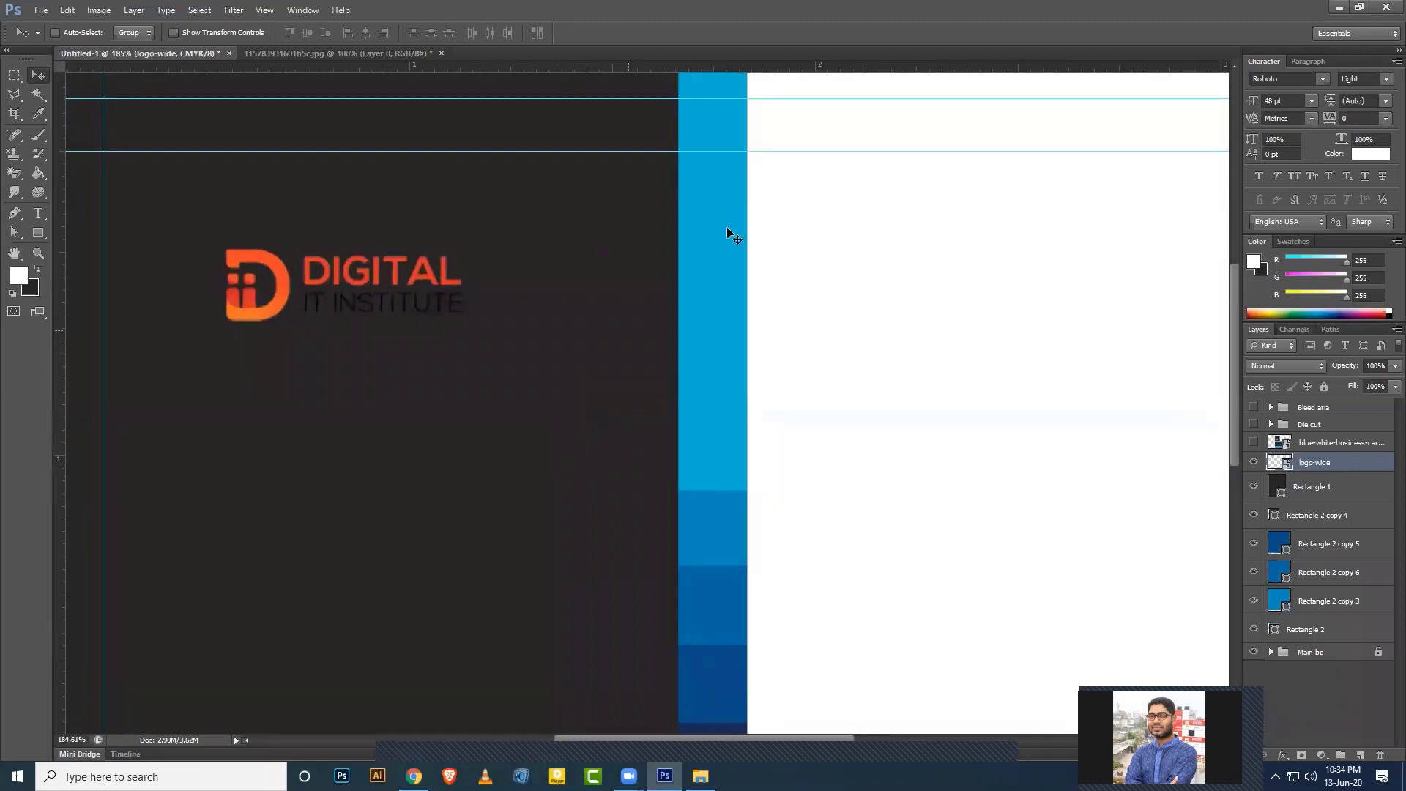
{"action": "left_click", "coordinate": [414, 776]}
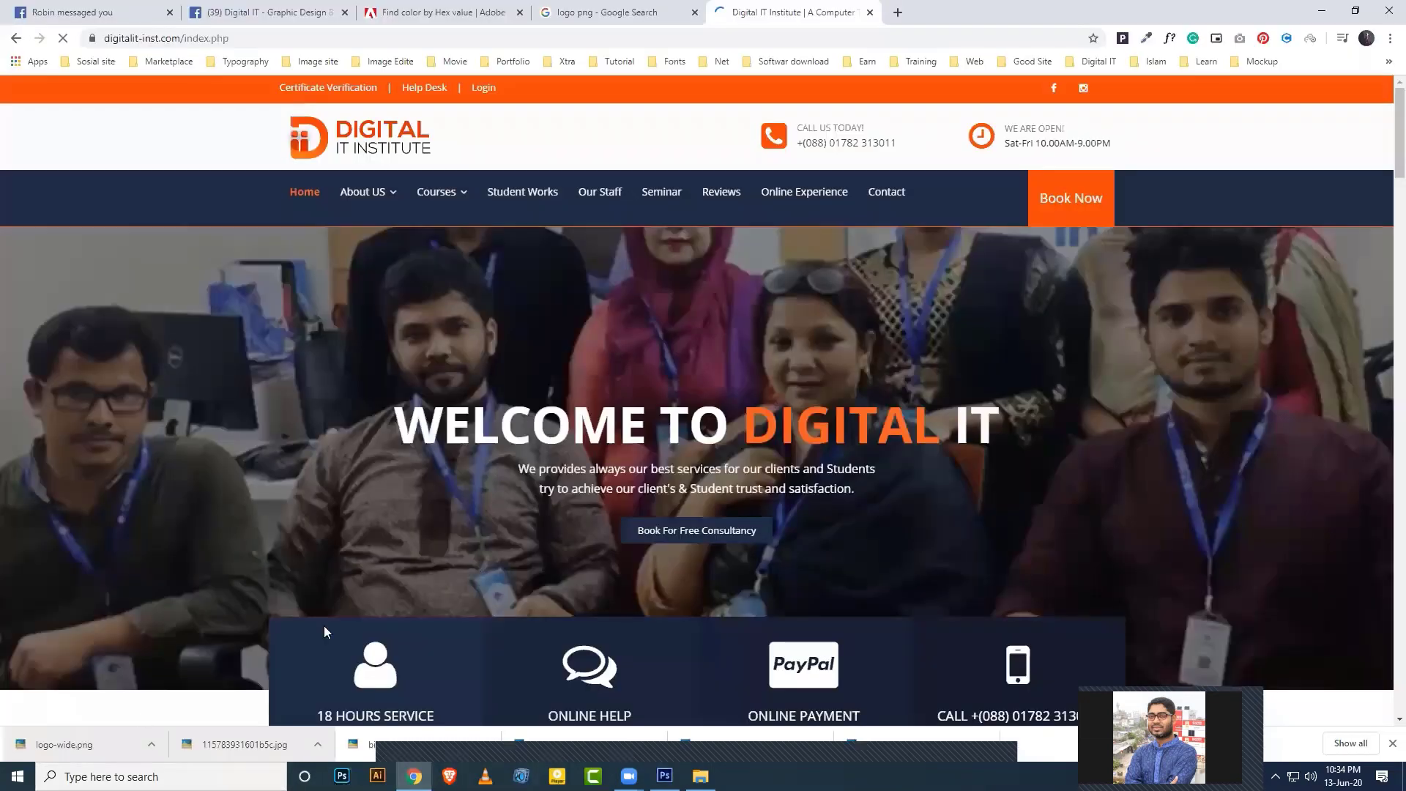
{"action": "left_click_drag", "start_coordinate": [76, 744], "coordinate": [993, 44]}
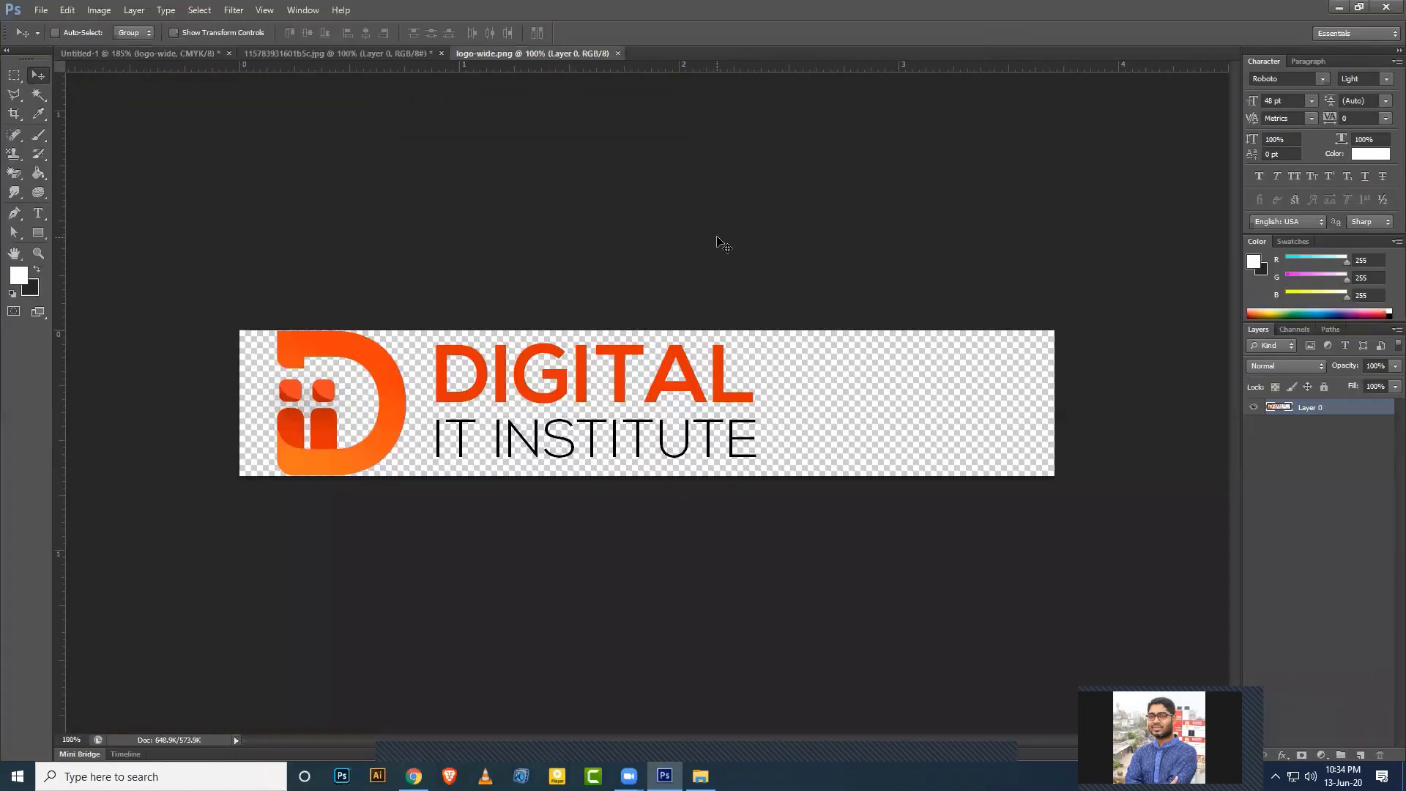
Marquee-select the IT INSTITUTE line, trying and then discarding a colour overlay.
{"action": "left_click", "coordinate": [14, 76]}
{"action": "left_click", "coordinate": [89, 72]}
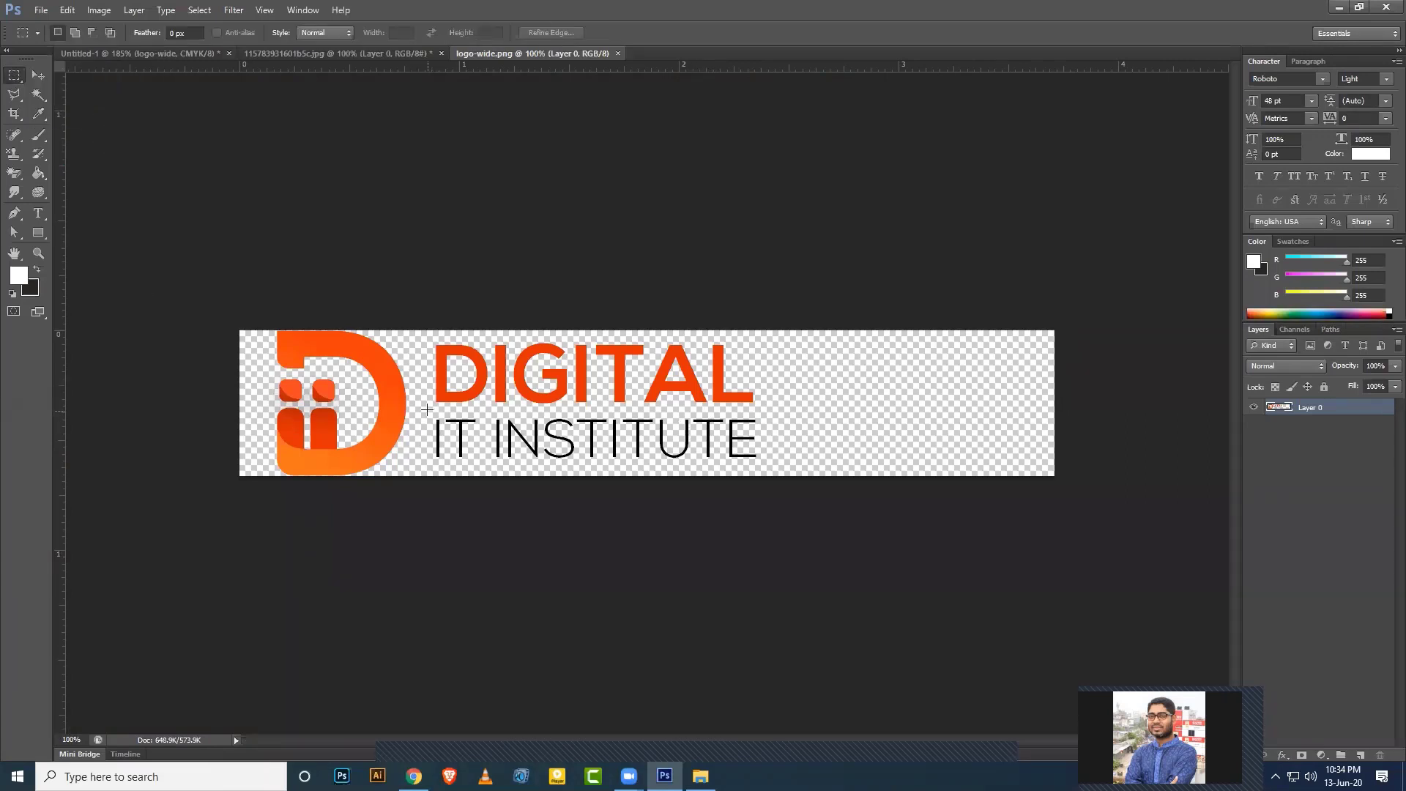
{"action": "left_click_drag", "start_coordinate": [427, 409], "coordinate": [766, 473]}
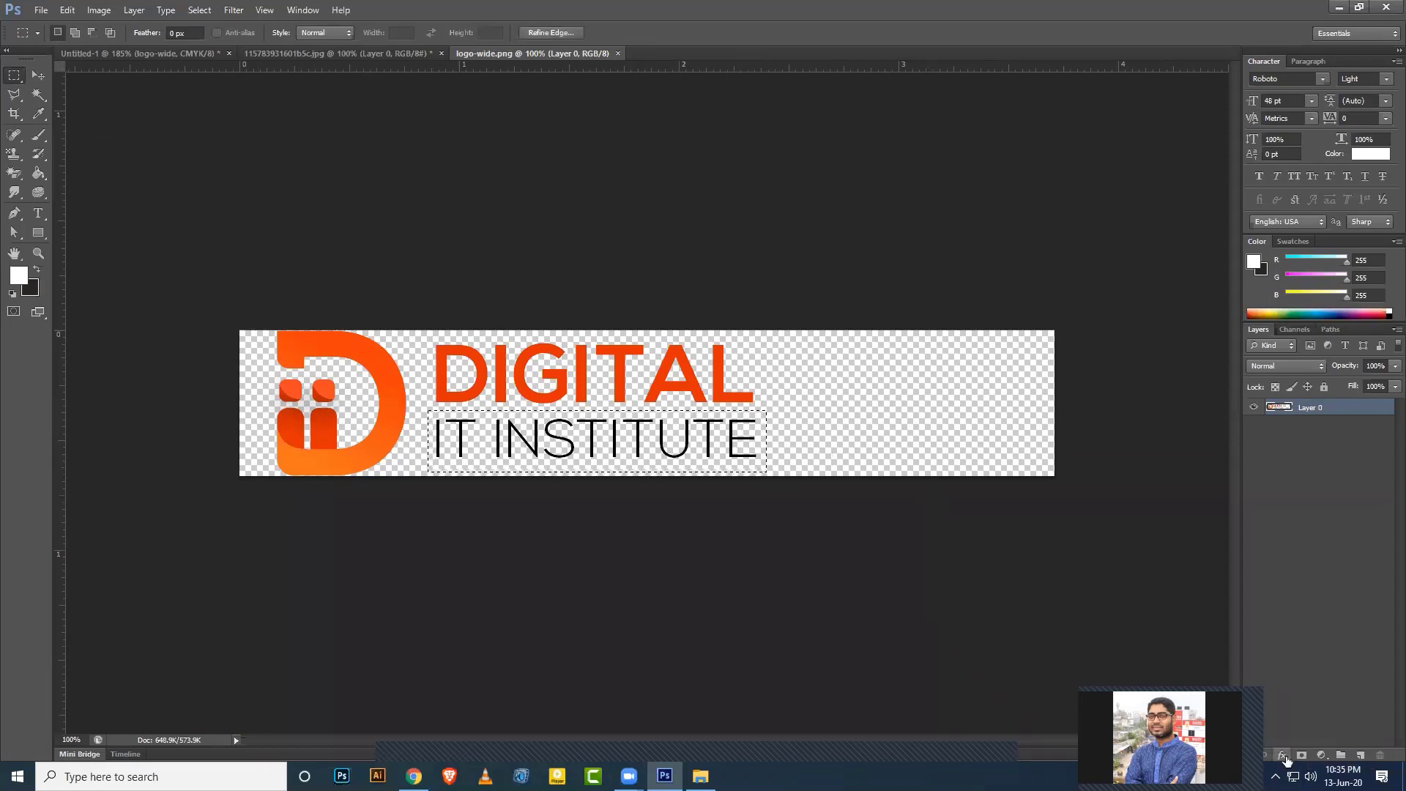
{"action": "left_click", "coordinate": [1283, 756]}
{"action": "left_click", "coordinate": [1293, 687]}
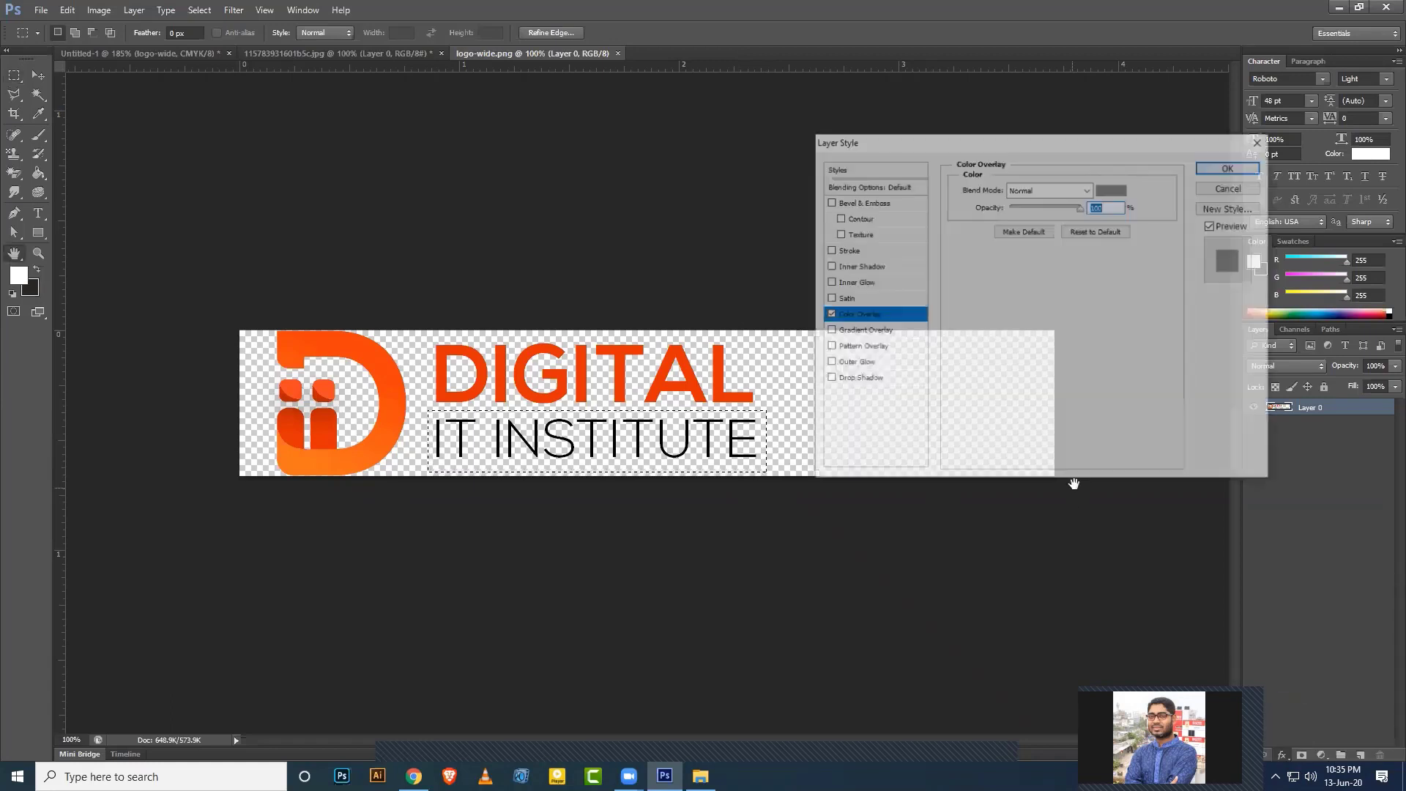
{"action": "left_click", "coordinate": [1261, 142]}
Move the IT INSTITUTE pixels beside DIGITAL, then delete the selection and deselect.
{"action": "left_click", "coordinate": [39, 77]}
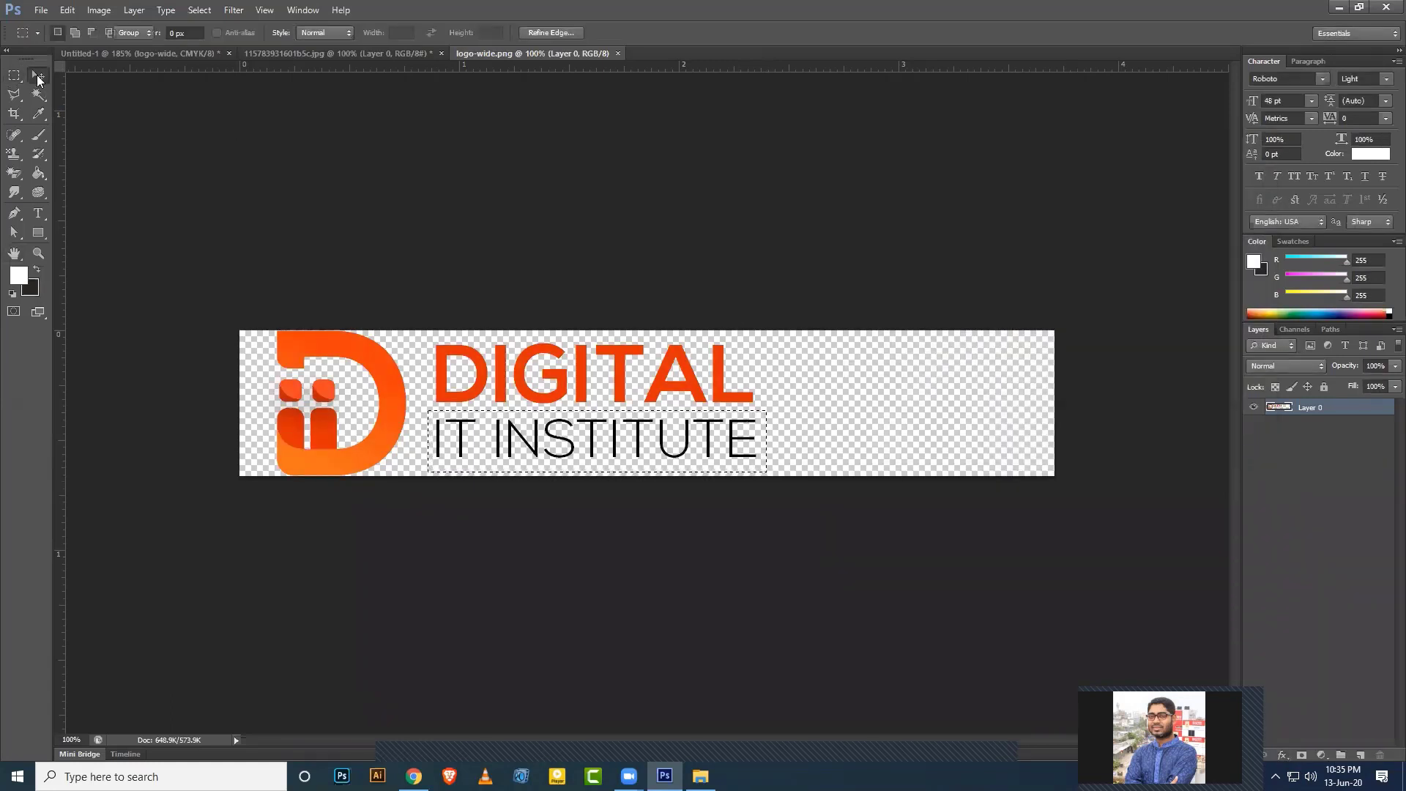
{"action": "left_click", "coordinate": [39, 78]}
{"action": "left_click_drag", "start_coordinate": [561, 436], "coordinate": [873, 351]}
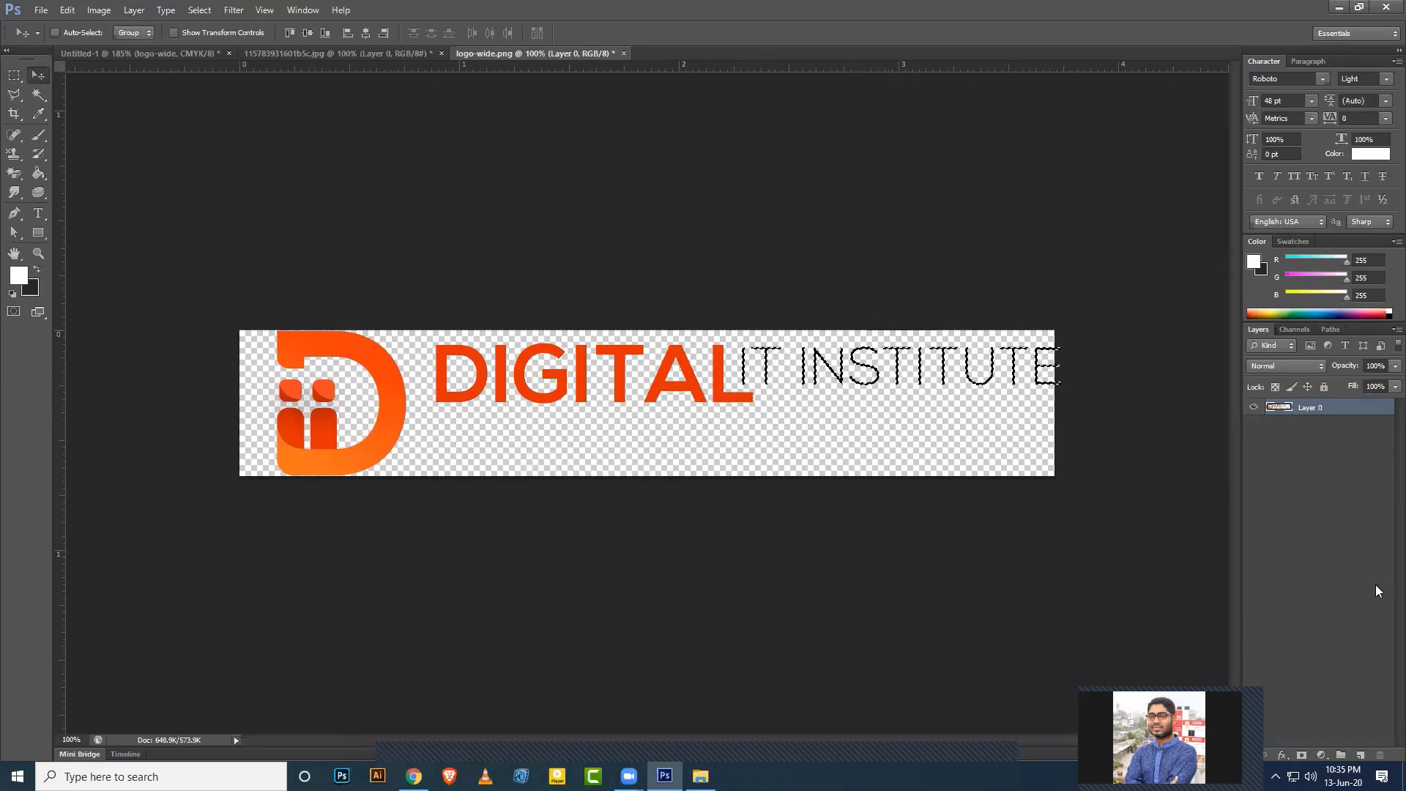
{"action": "left_click", "coordinate": [1282, 755]}
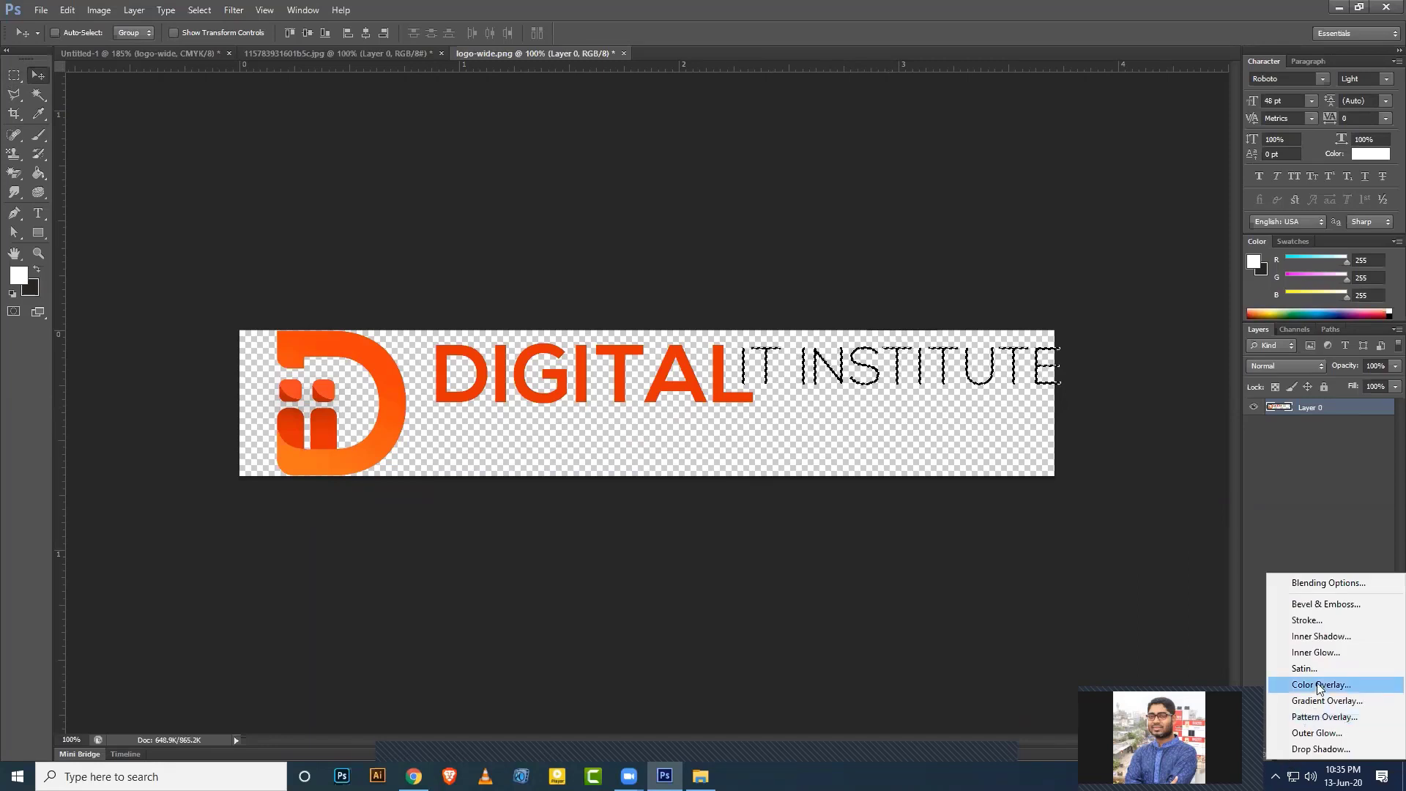
{"action": "left_click", "coordinate": [1320, 686]}
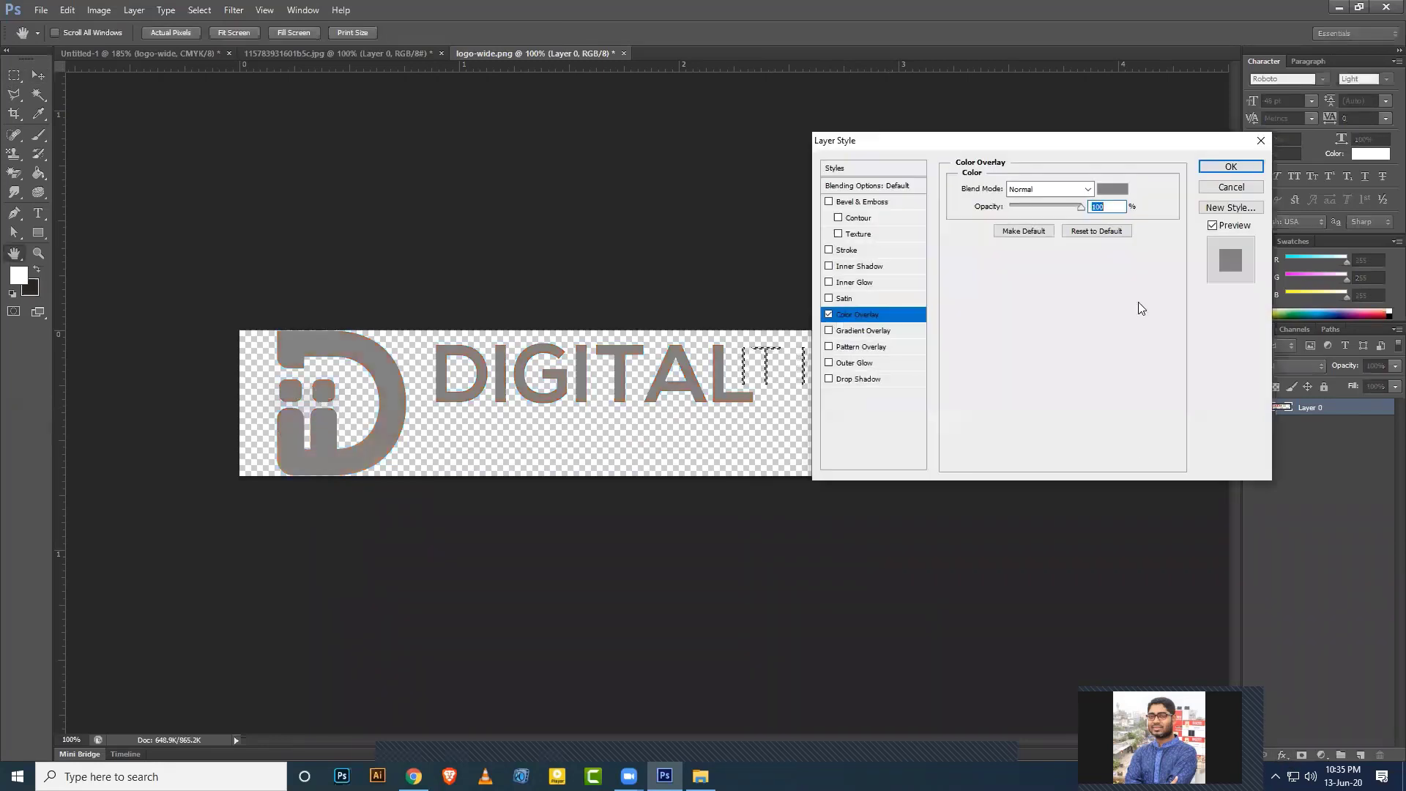
{"action": "left_click", "coordinate": [1261, 140]}
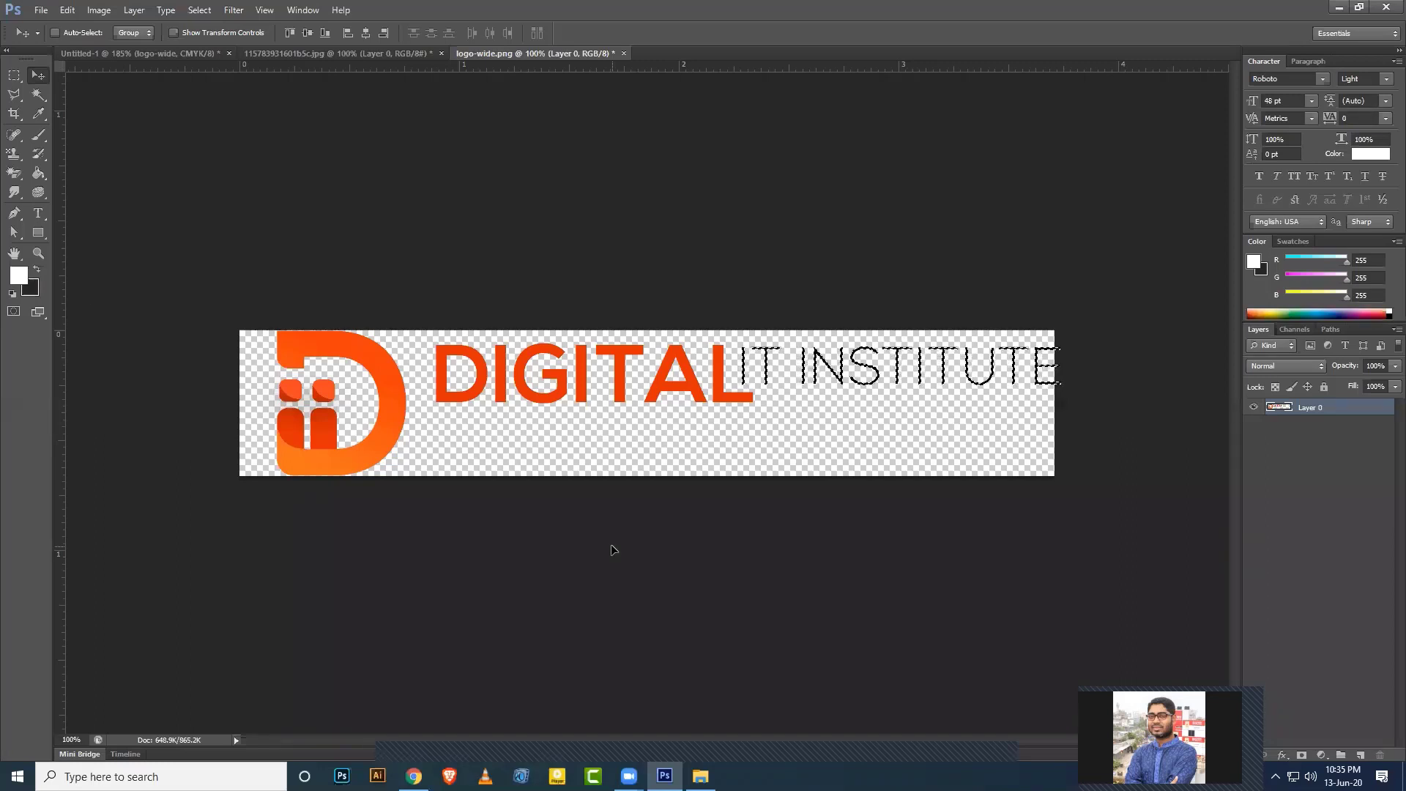
{"action": "key", "text": "Delete"}
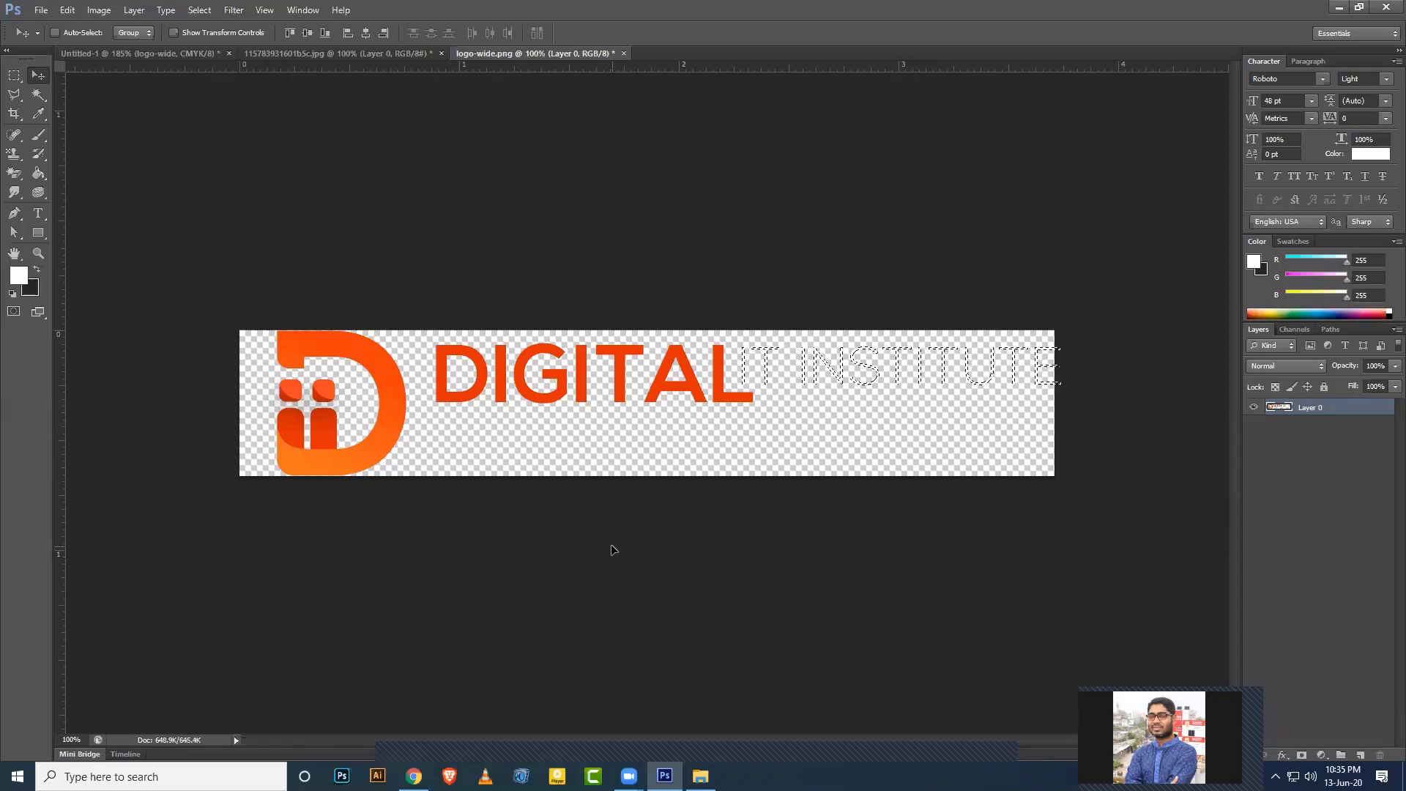
{"action": "key", "text": "ctrl+d"}
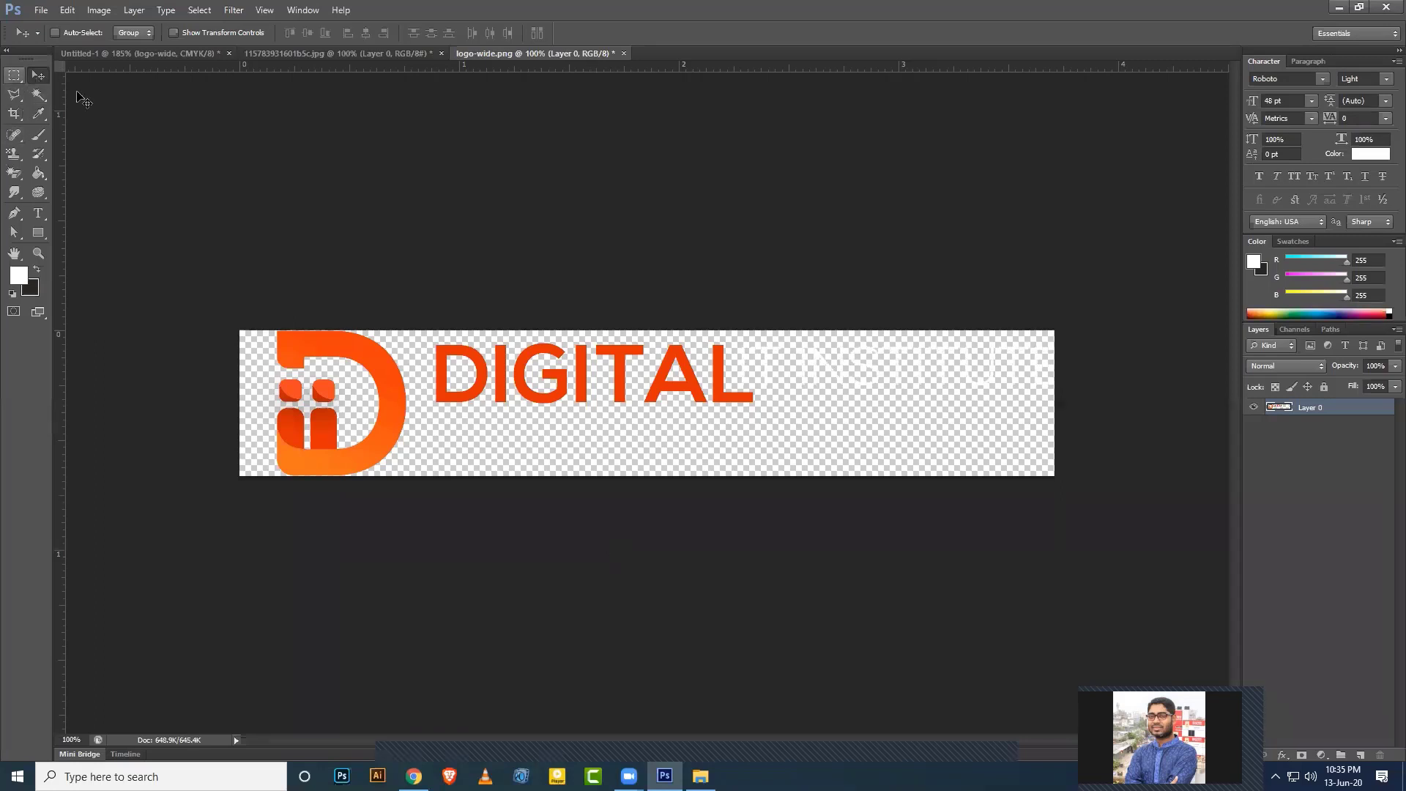
Select the IT INSTITUTE text and move it below DIGITAL, then deselect.
{"action": "mouse_move", "coordinate": [889, 375]}
{"action": "left_mouse_down"}
{"action": "mouse_move", "coordinate": [863, 435]}
{"action": "mouse_move", "coordinate": [810, 451]}
{"action": "mouse_move", "coordinate": [882, 374]}
{"action": "left_mouse_up"}
{"action": "left_click", "coordinate": [13, 76]}
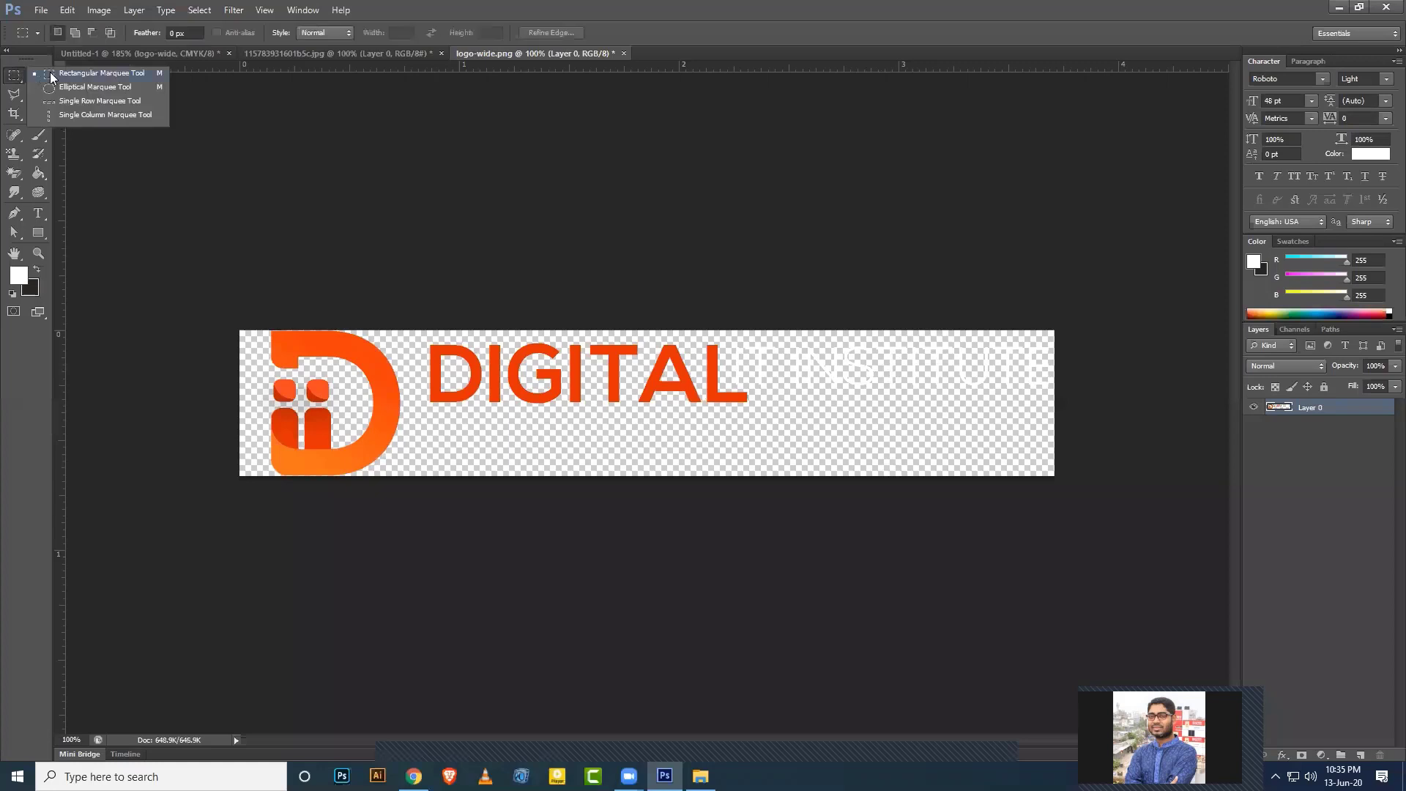
{"action": "left_click", "coordinate": [51, 74]}
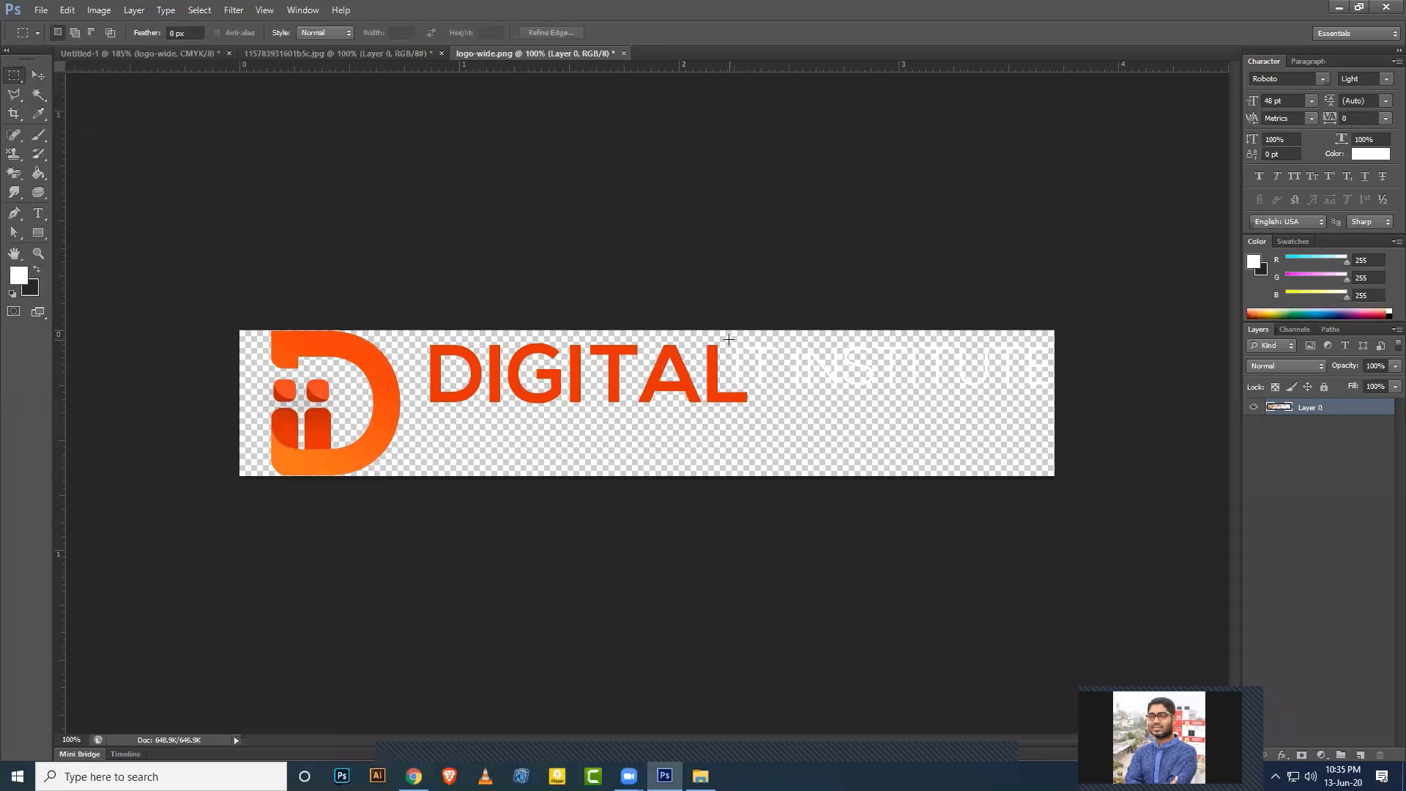
{"action": "left_click_drag", "start_coordinate": [728, 339], "coordinate": [1055, 388]}
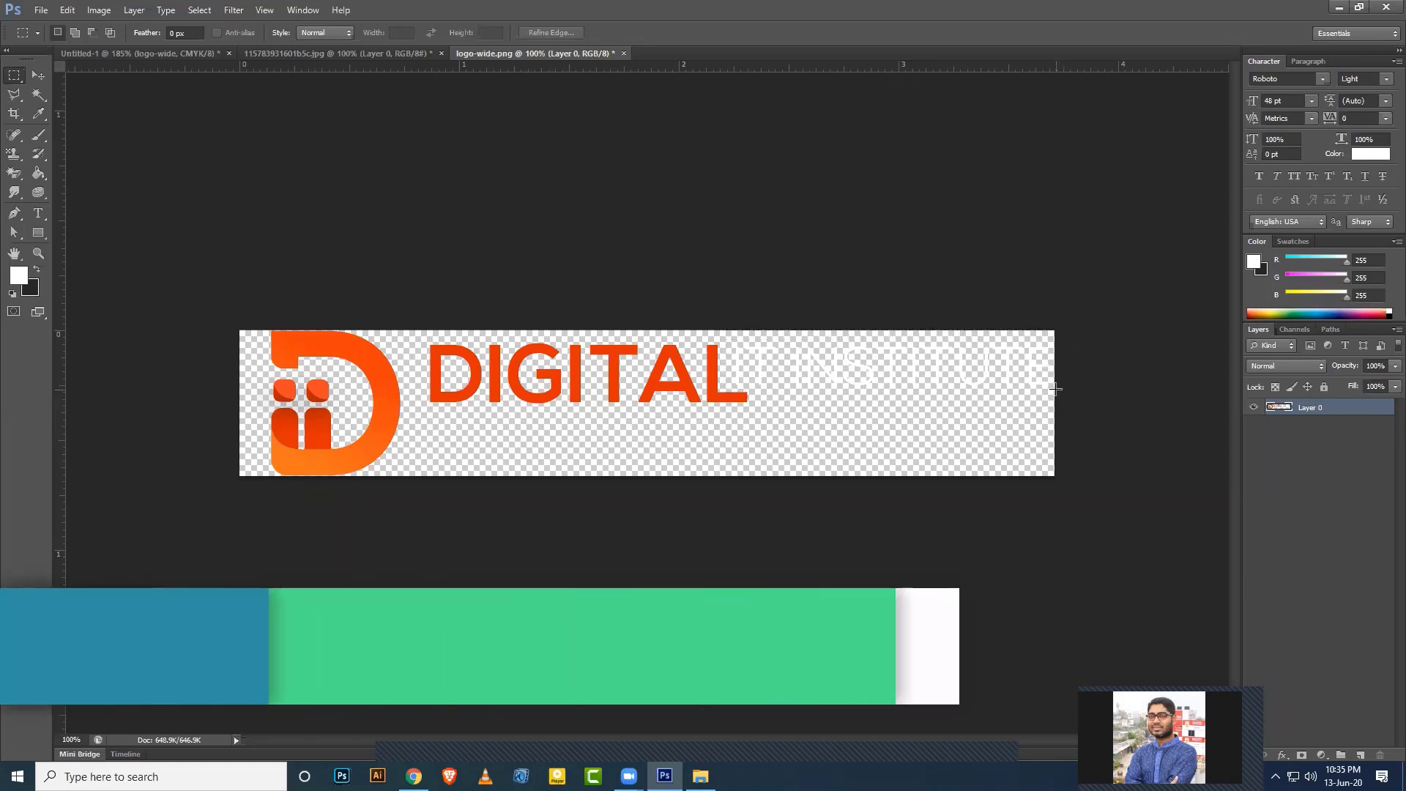
{"action": "left_click", "coordinate": [38, 75]}
{"action": "left_click_drag", "start_coordinate": [781, 375], "coordinate": [521, 434]}
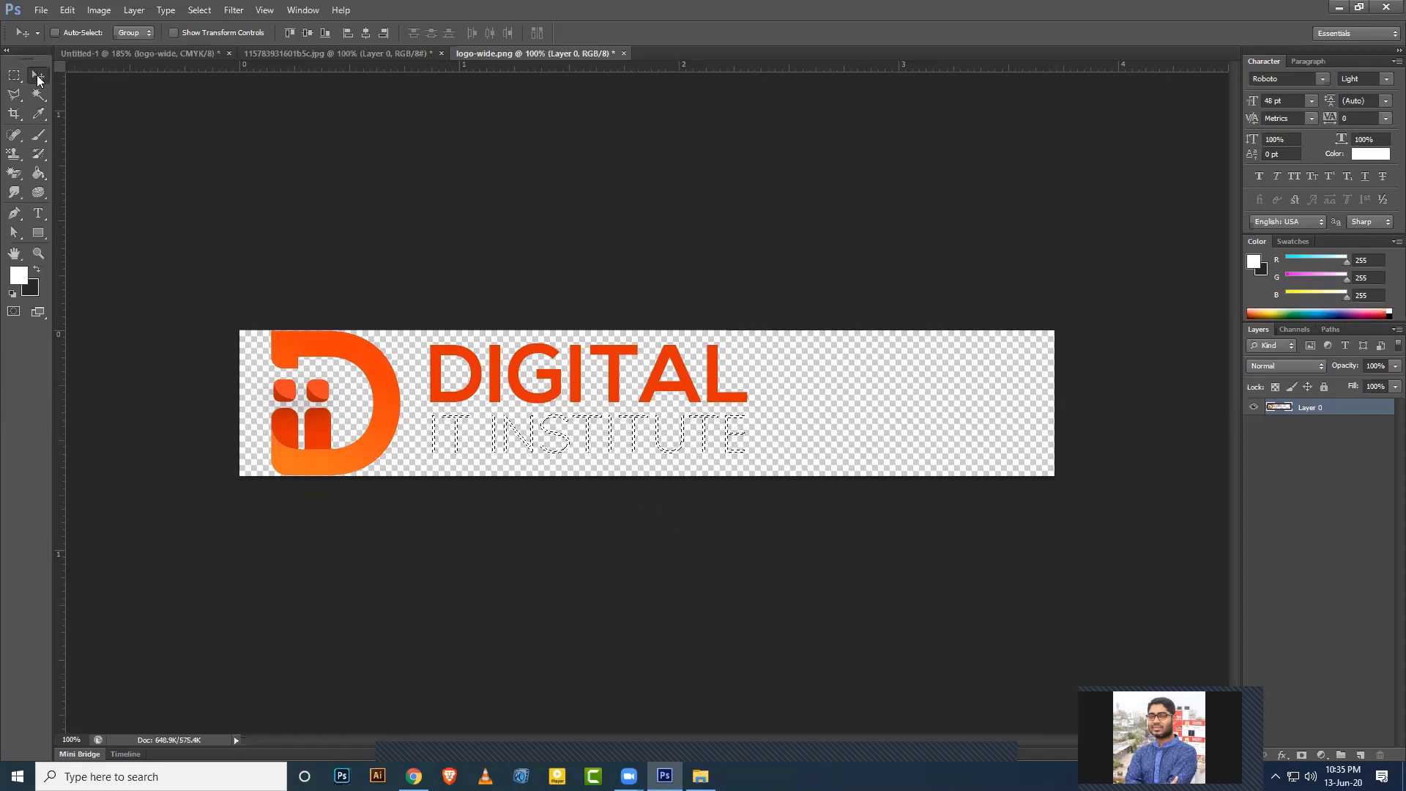
{"action": "key", "text": "ctrl+d"}
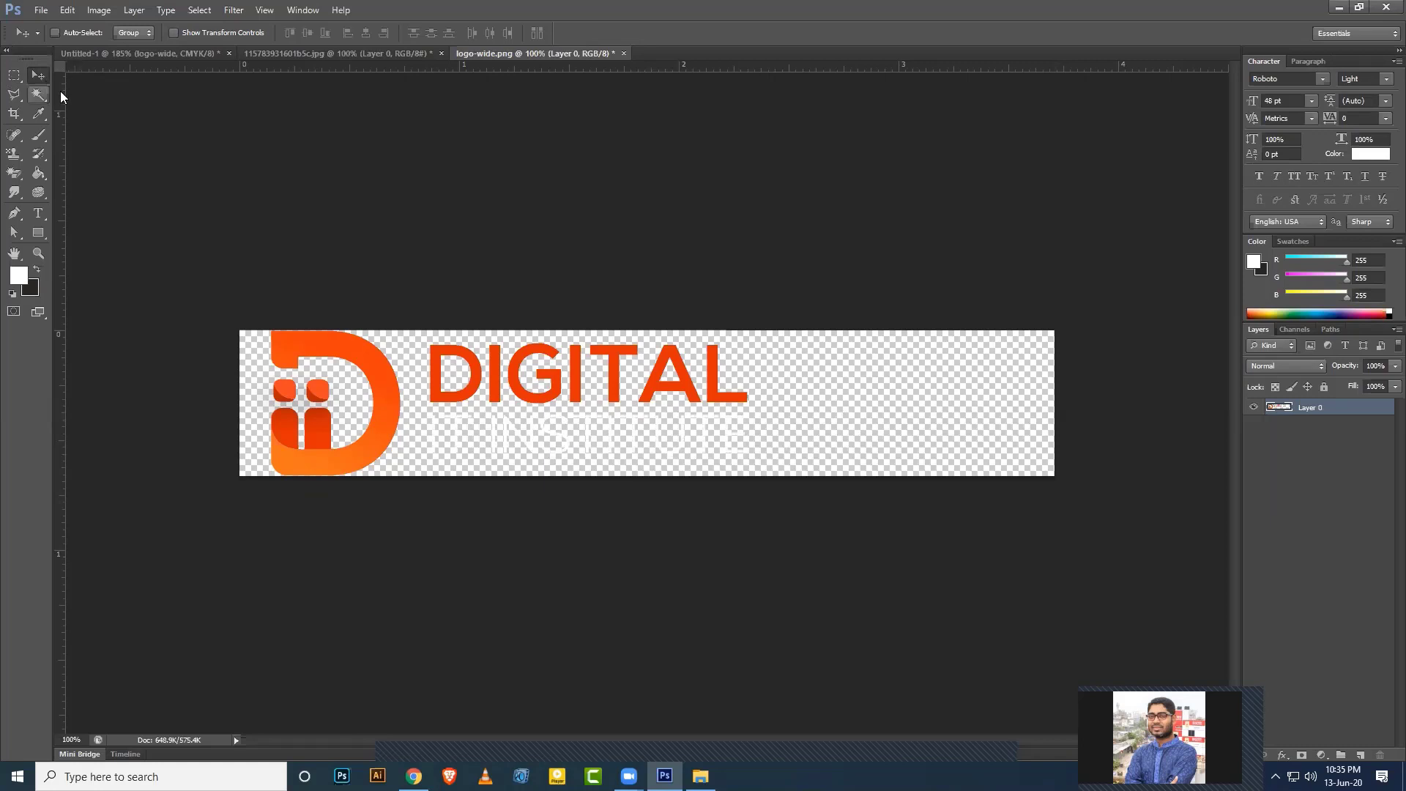
Select the whole combined logo and drag it into the business card document as Layer 1.
{"action": "left_click_drag", "start_coordinate": [12, 77], "coordinate": [55, 73]}
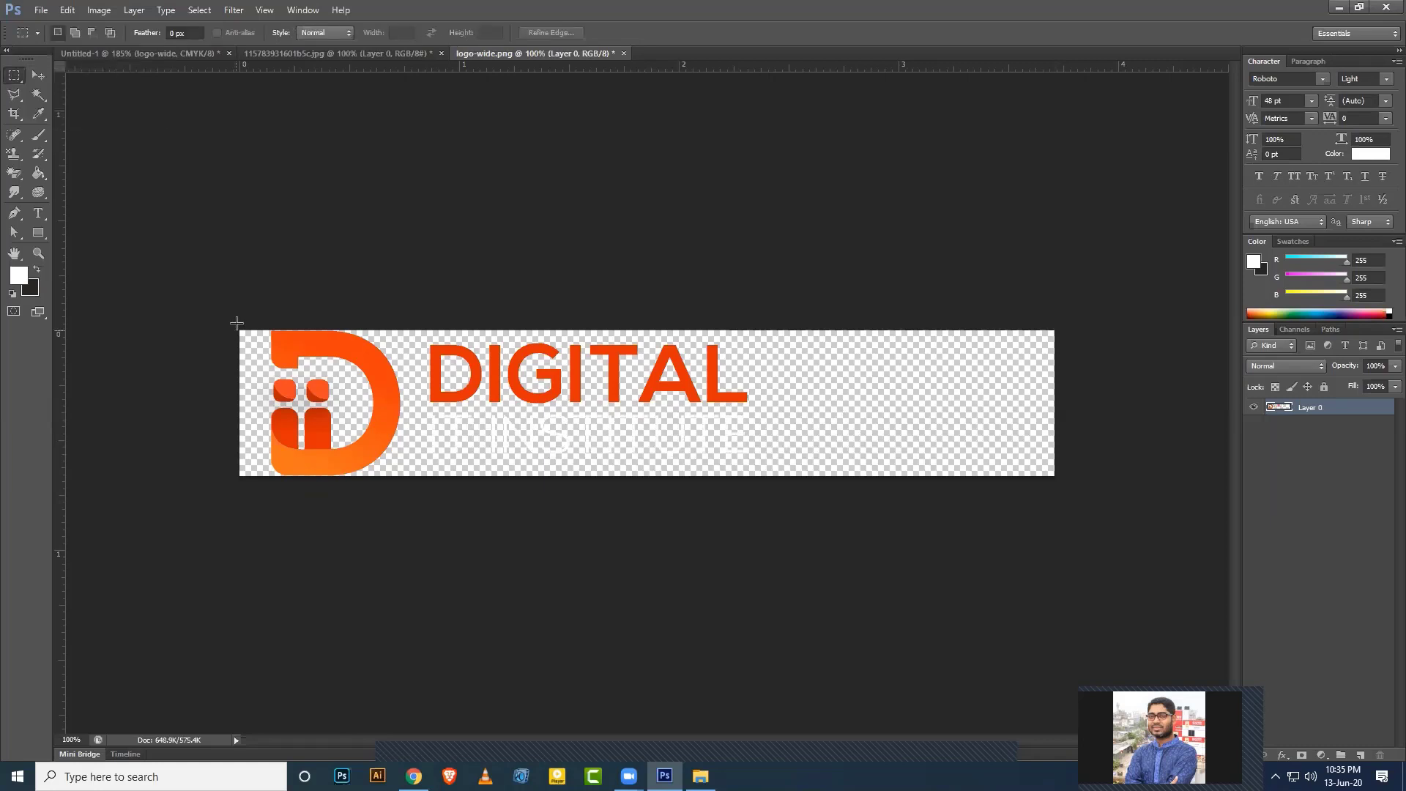
{"action": "left_click_drag", "start_coordinate": [256, 326], "coordinate": [794, 511]}
{"action": "left_click", "coordinate": [38, 75]}
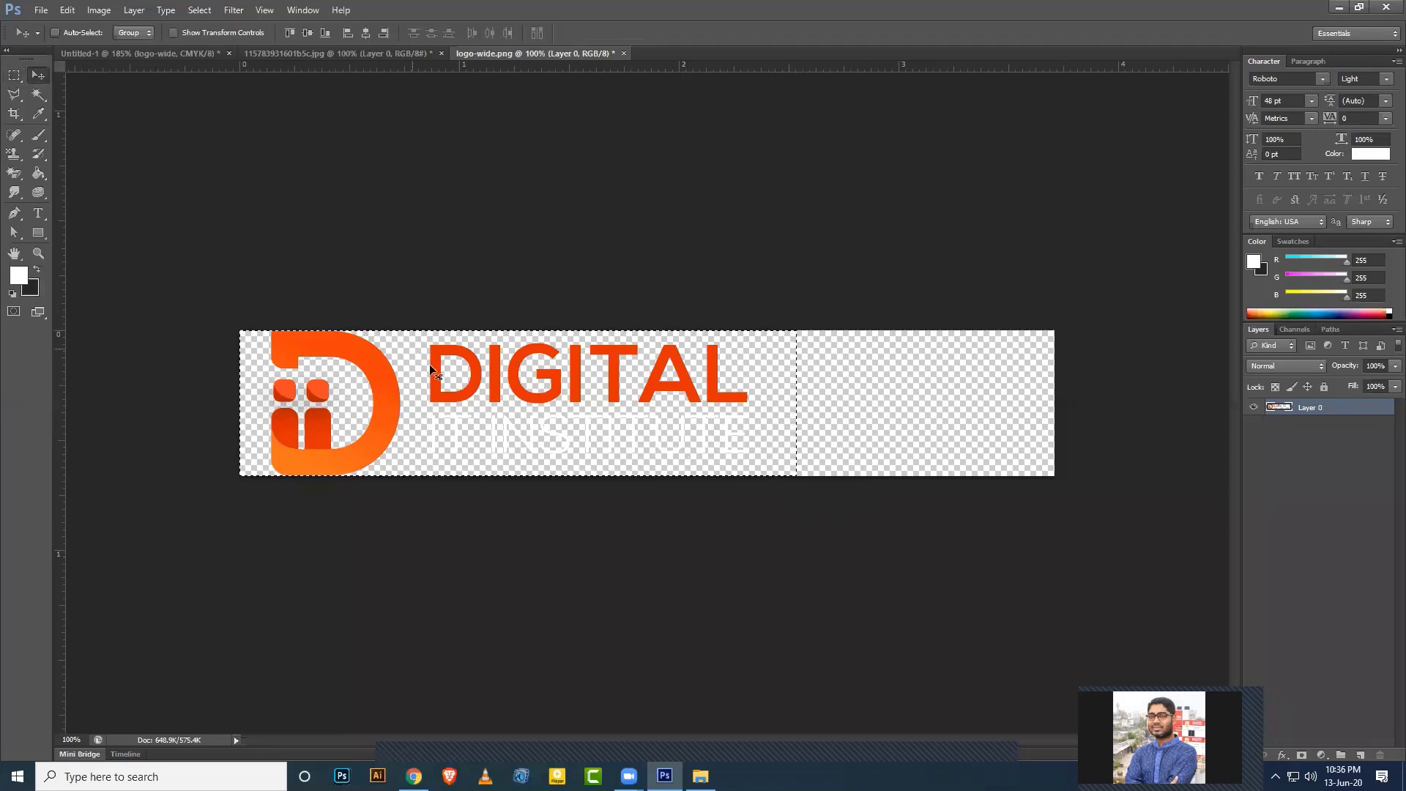
{"action": "left_click_drag", "start_coordinate": [437, 374], "coordinate": [493, 502]}
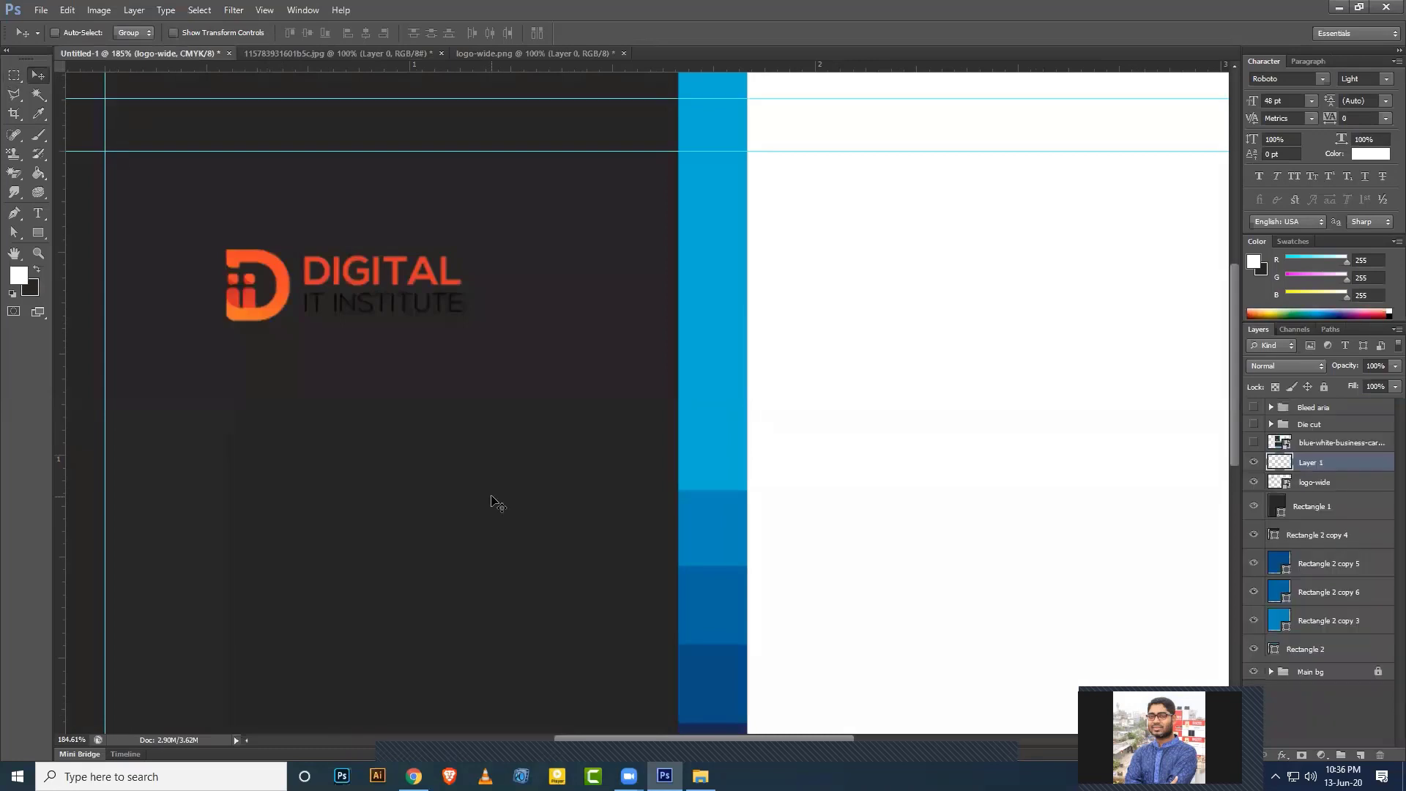
Close the COMPANY image without saving and delete the old logo-wide layer.
{"action": "left_click", "coordinate": [380, 51]}
{"action": "left_click", "coordinate": [431, 53]}
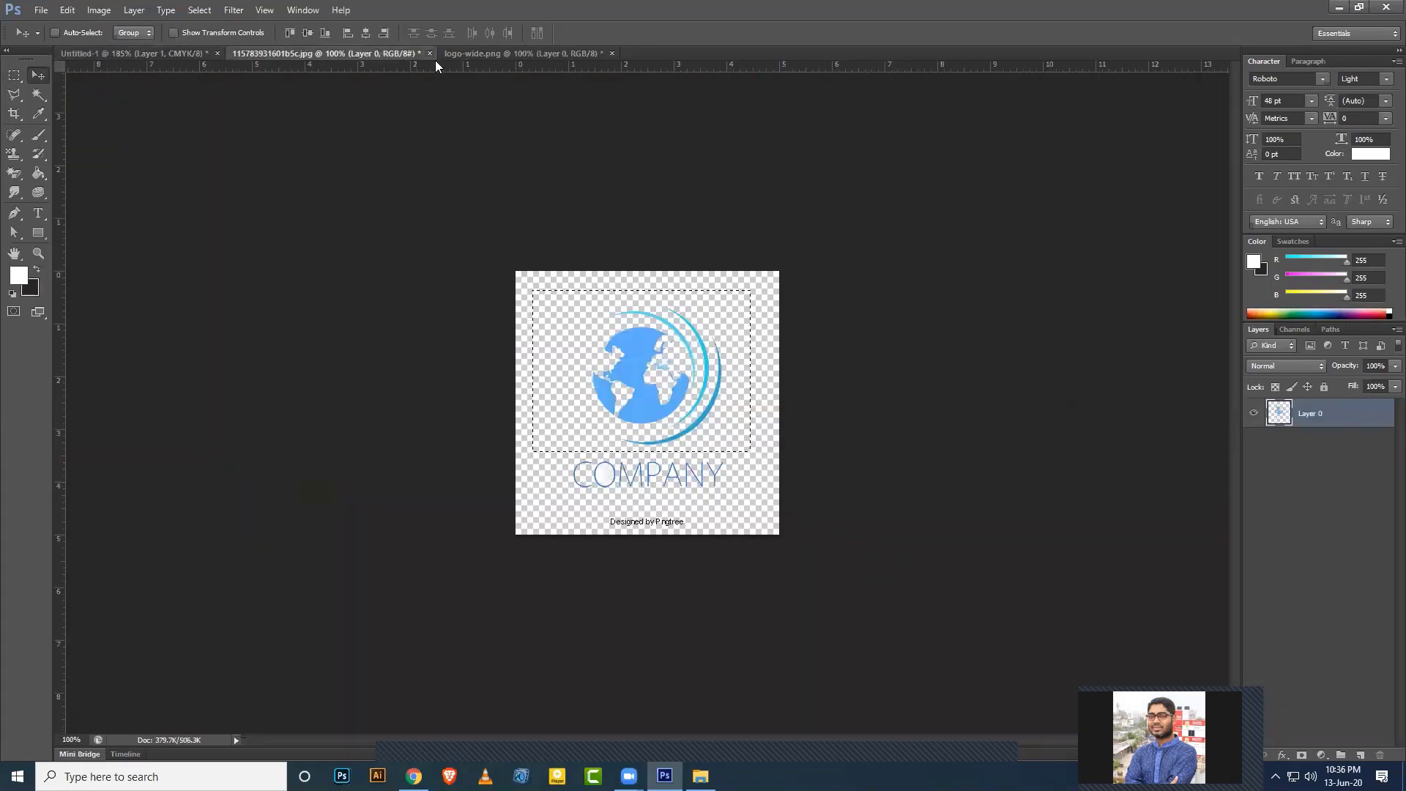
{"action": "left_click", "coordinate": [776, 287]}
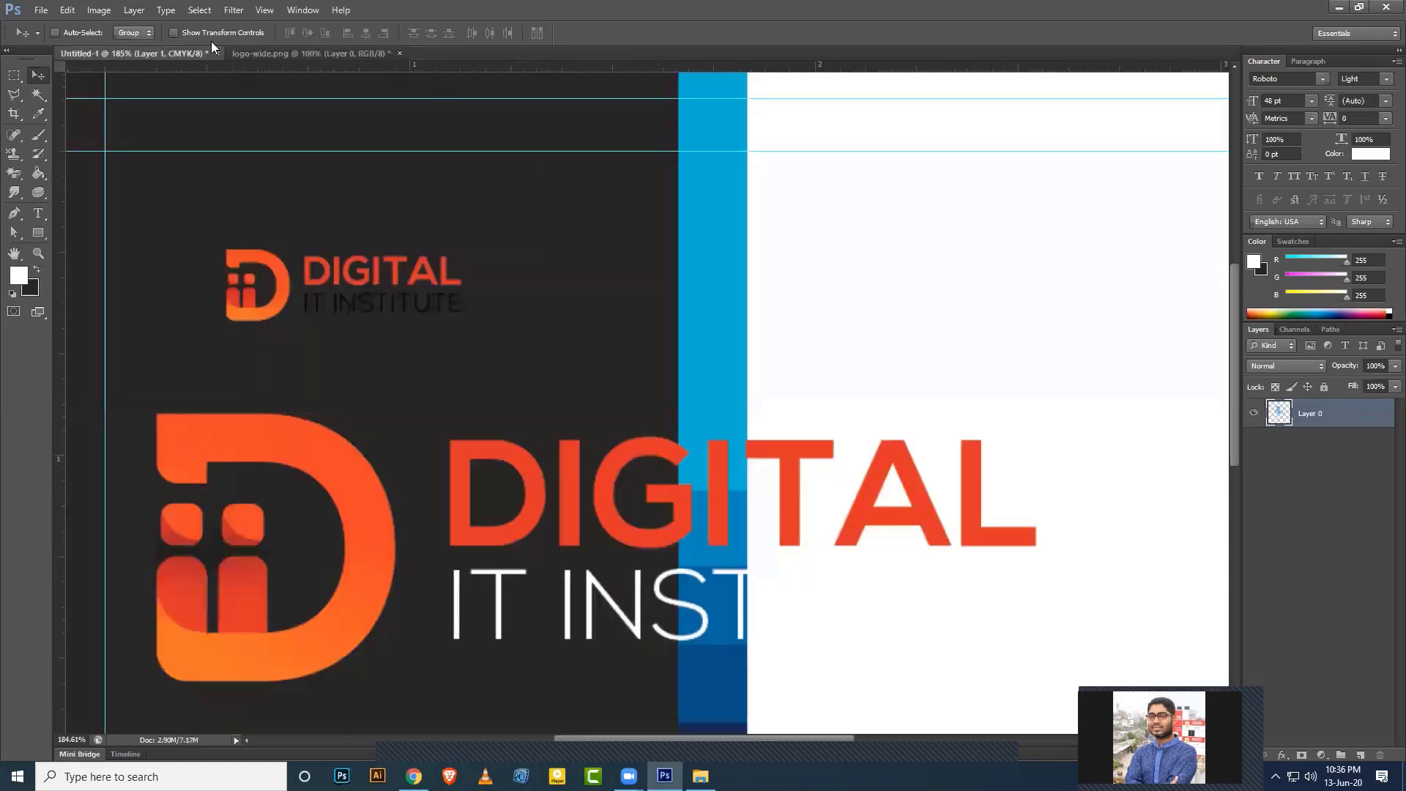
{"action": "left_click", "coordinate": [1318, 486]}
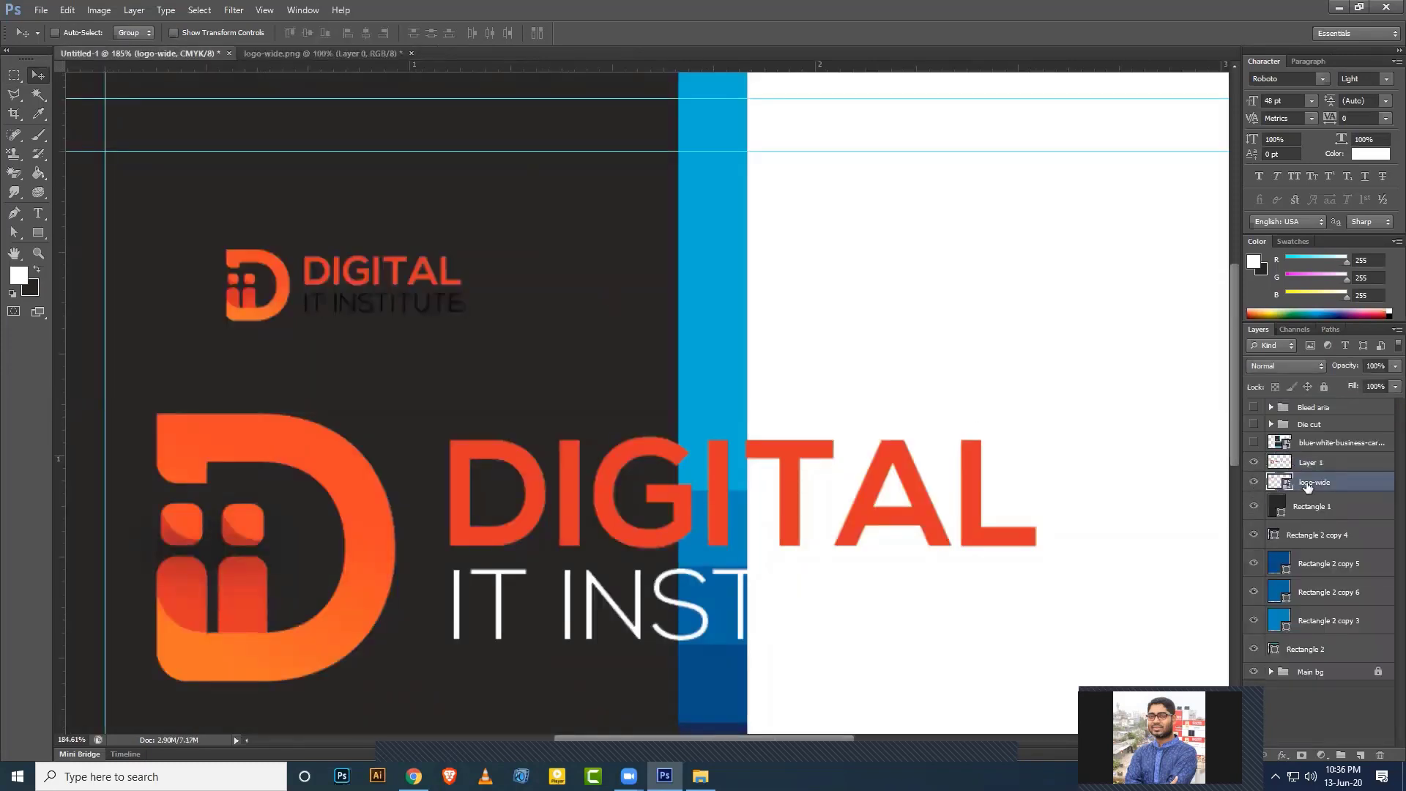
{"action": "key", "text": "Delete"}
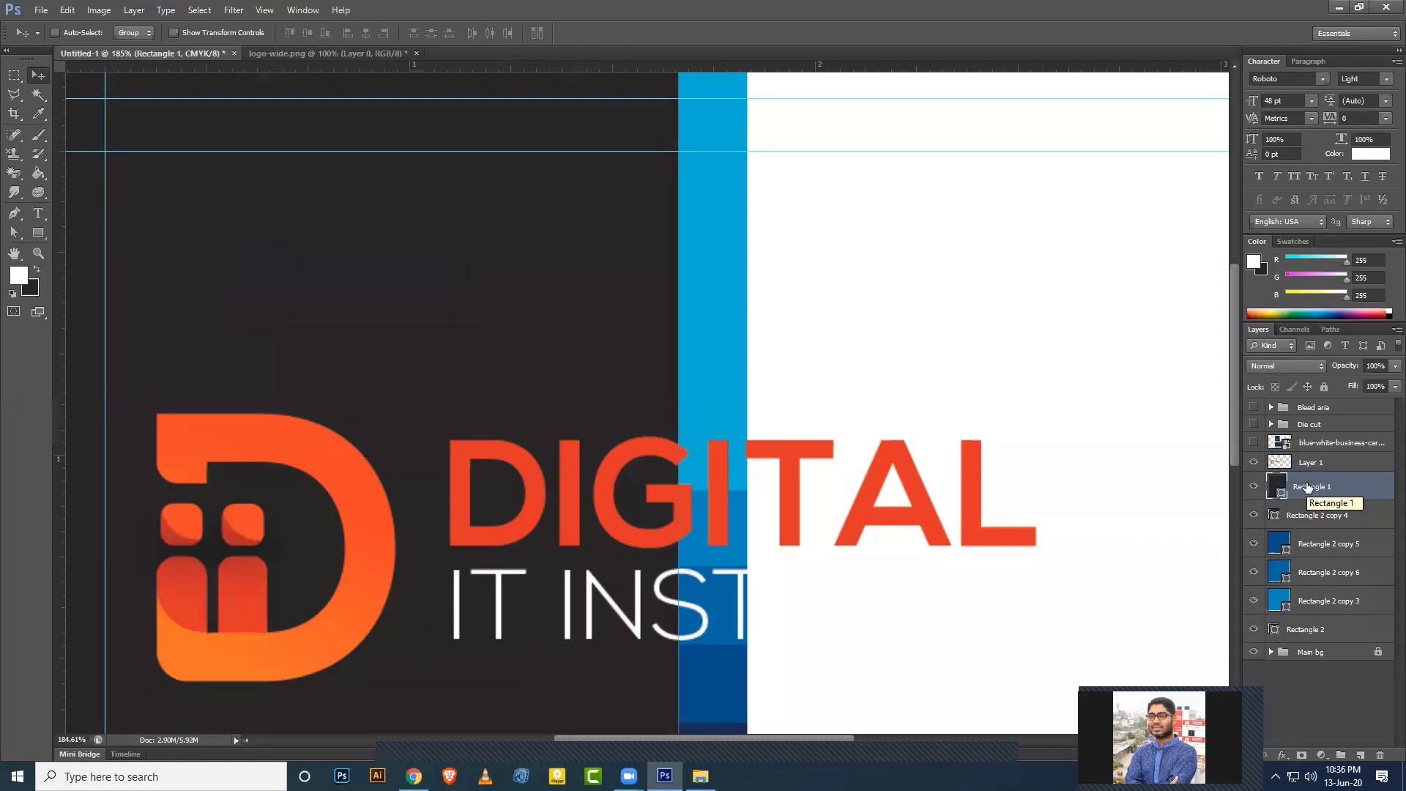
Convert Layer 1 to a Smart Object, scale it to about 50%, and place it top-left.
{"action": "left_click", "coordinate": [1316, 469]}
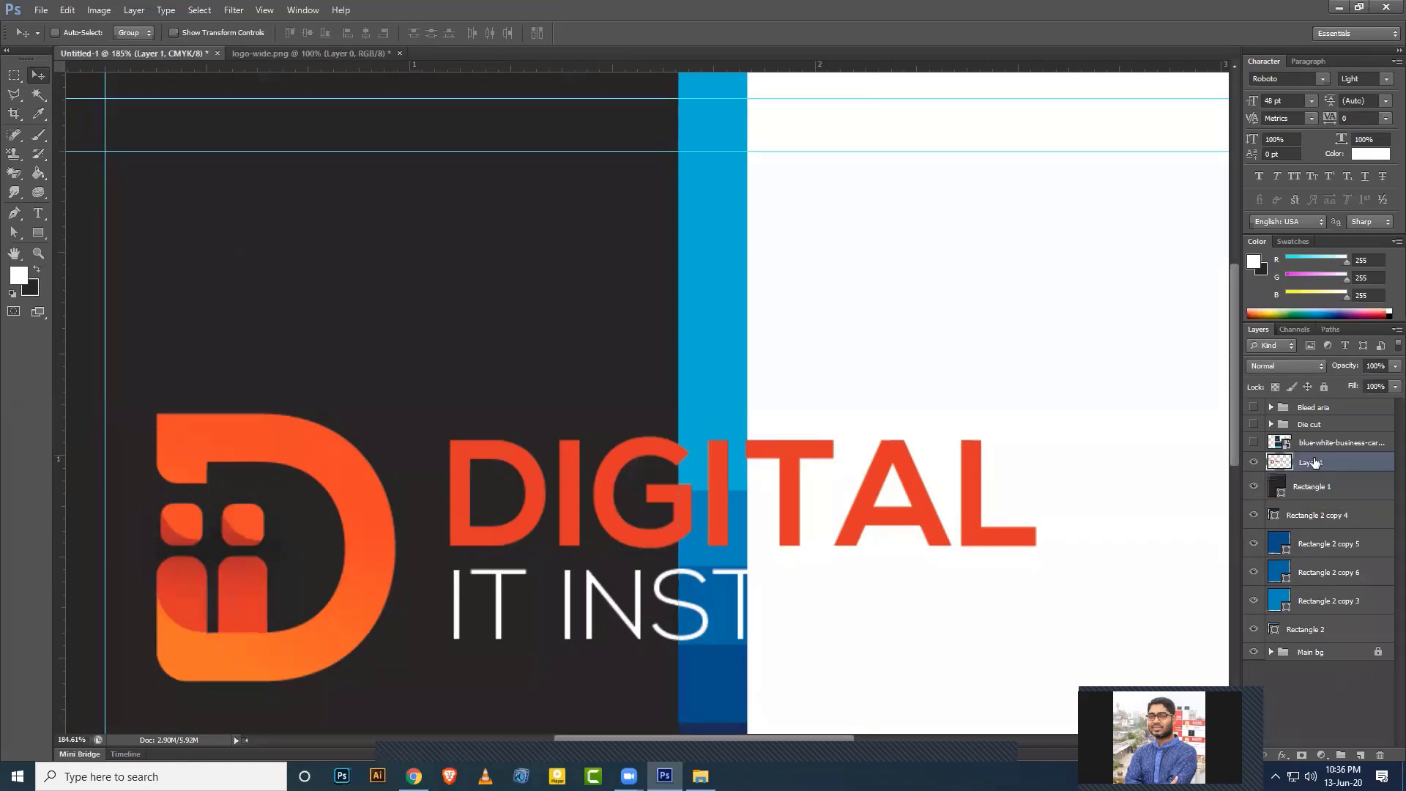
{"action": "right_click", "coordinate": [1317, 467]}
{"action": "left_click", "coordinate": [1238, 344]}
{"action": "key", "text": "ctrl+t"}
{"action": "key", "text": "ctrl+0"}
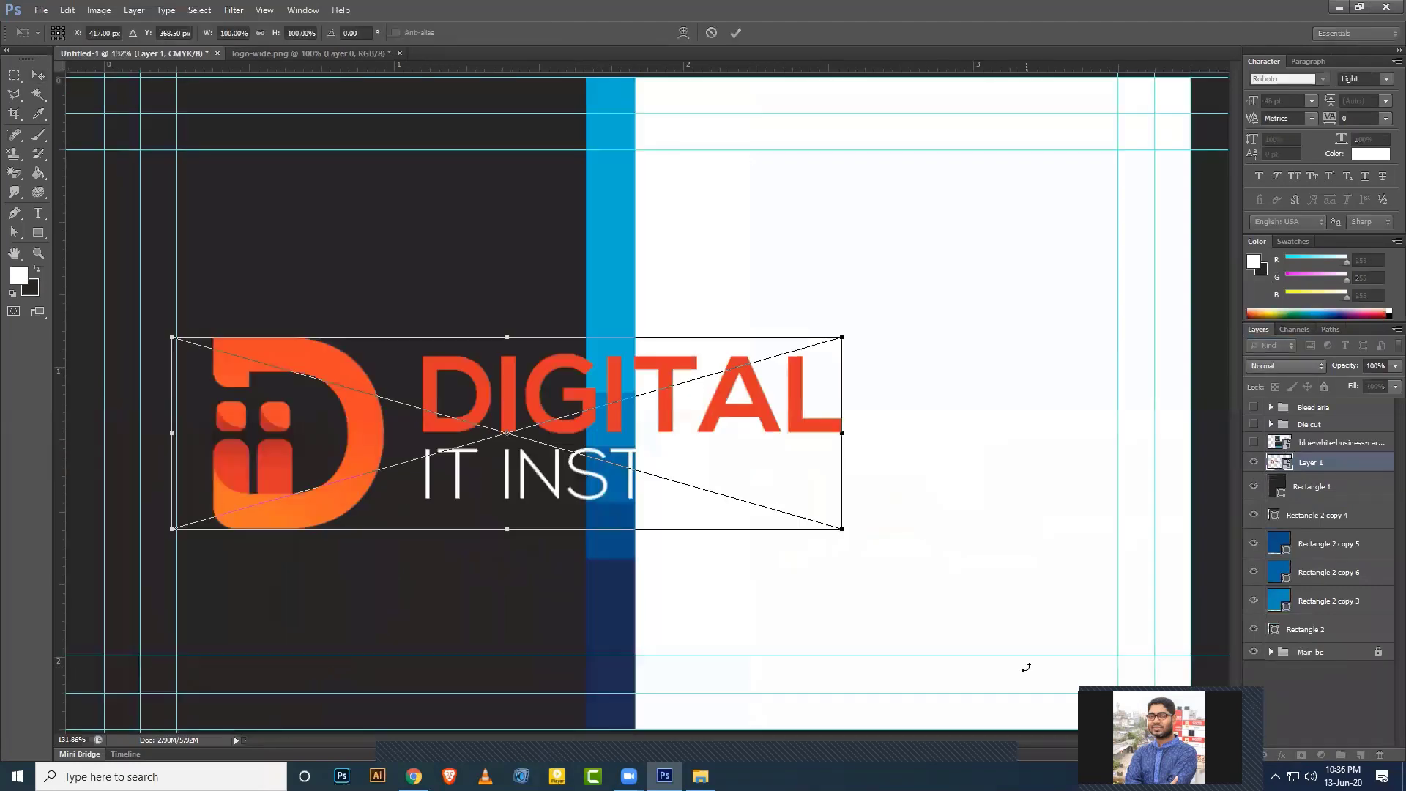
{"action": "left_click_drag", "start_coordinate": [842, 531], "coordinate": [673, 480]}
{"action": "left_click_drag", "start_coordinate": [551, 418], "coordinate": [387, 230]}
{"action": "key", "text": "Return"}
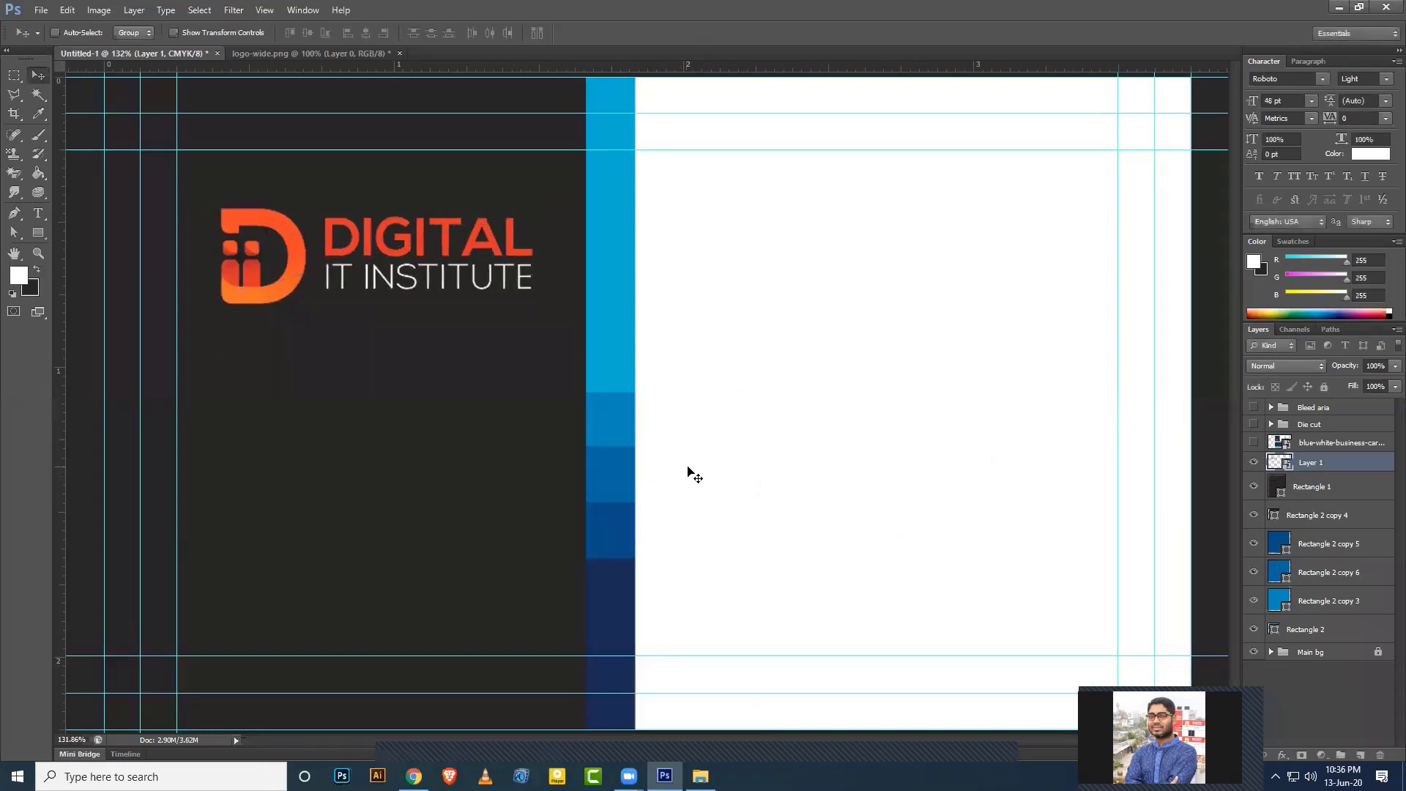
{"action": "key", "text": "ctrl+minus"}
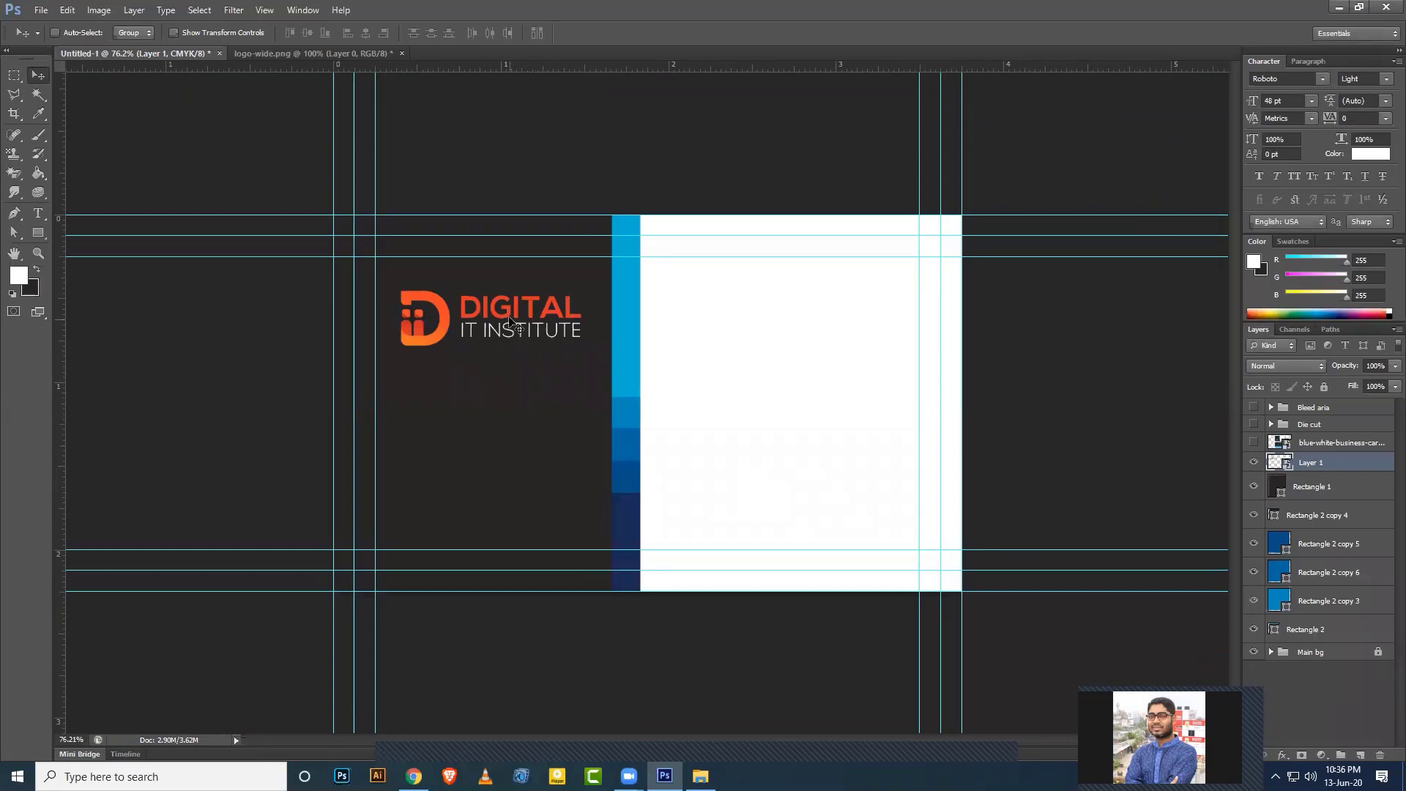
{"action": "left_click_drag", "start_coordinate": [510, 321], "coordinate": [506, 317]}
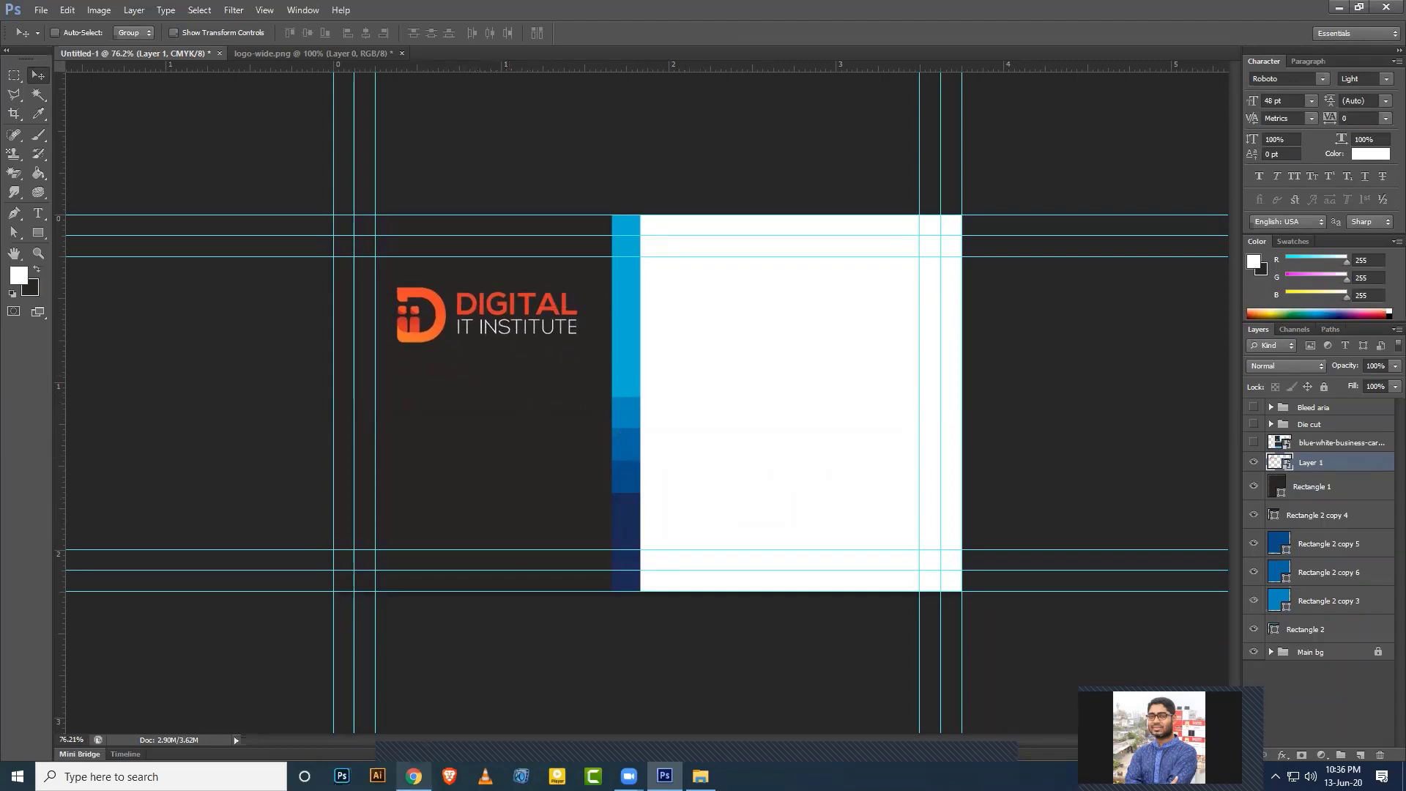
{"action": "left_click", "coordinate": [414, 776]}
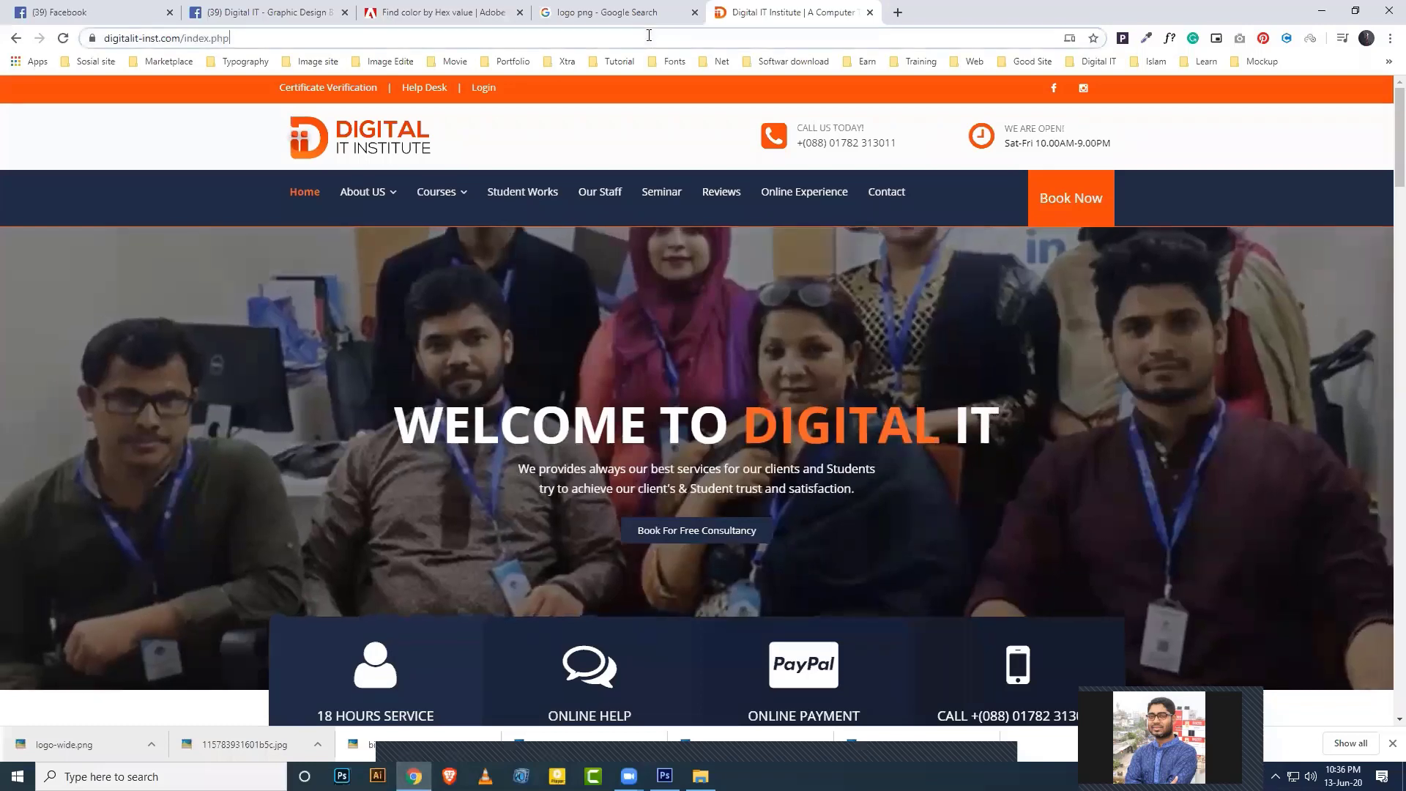
Google 'qr code generator' and open the the-qrcode-generator.com result.
{"action": "left_click", "coordinate": [648, 35]}
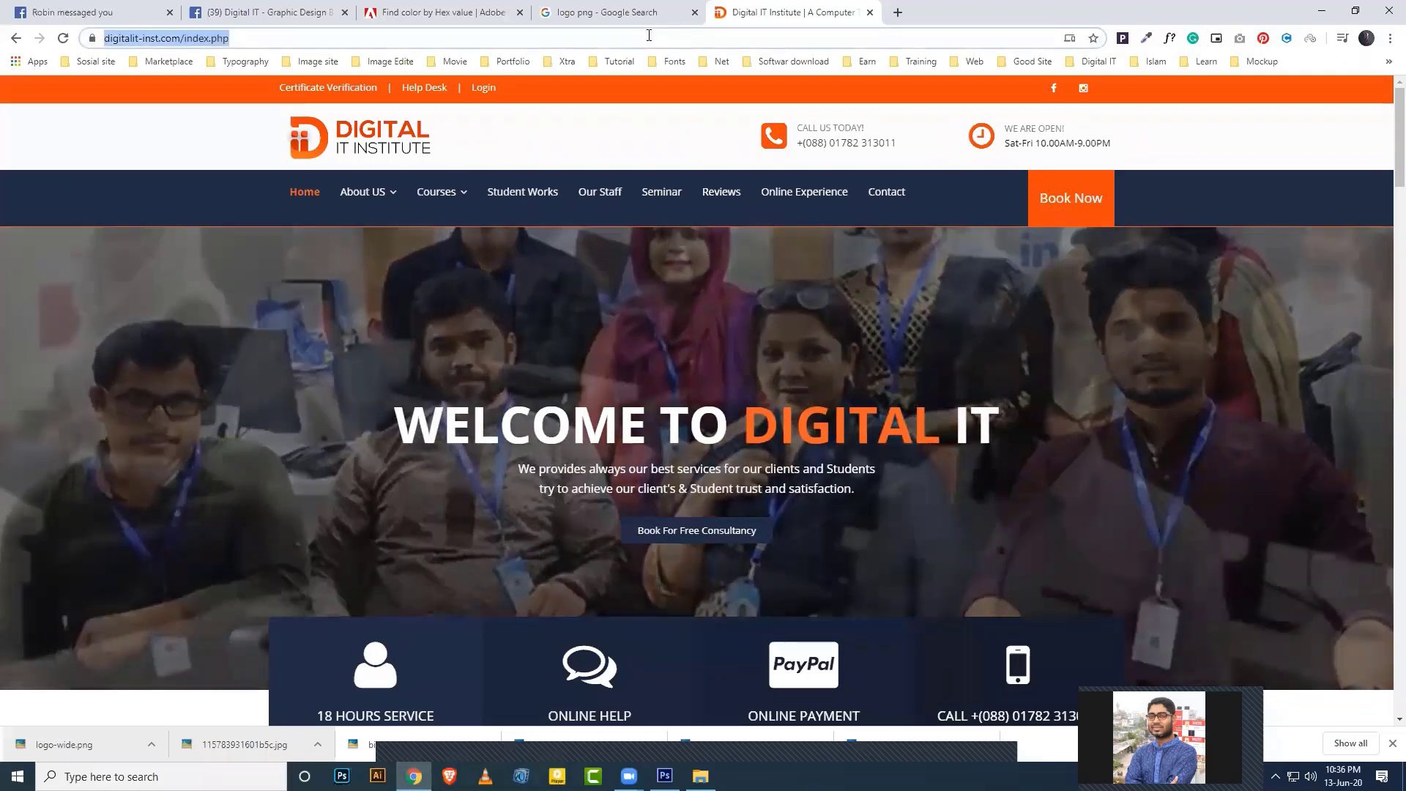
{"action": "type", "text": "google.com"}
{"action": "key", "text": "Return"}
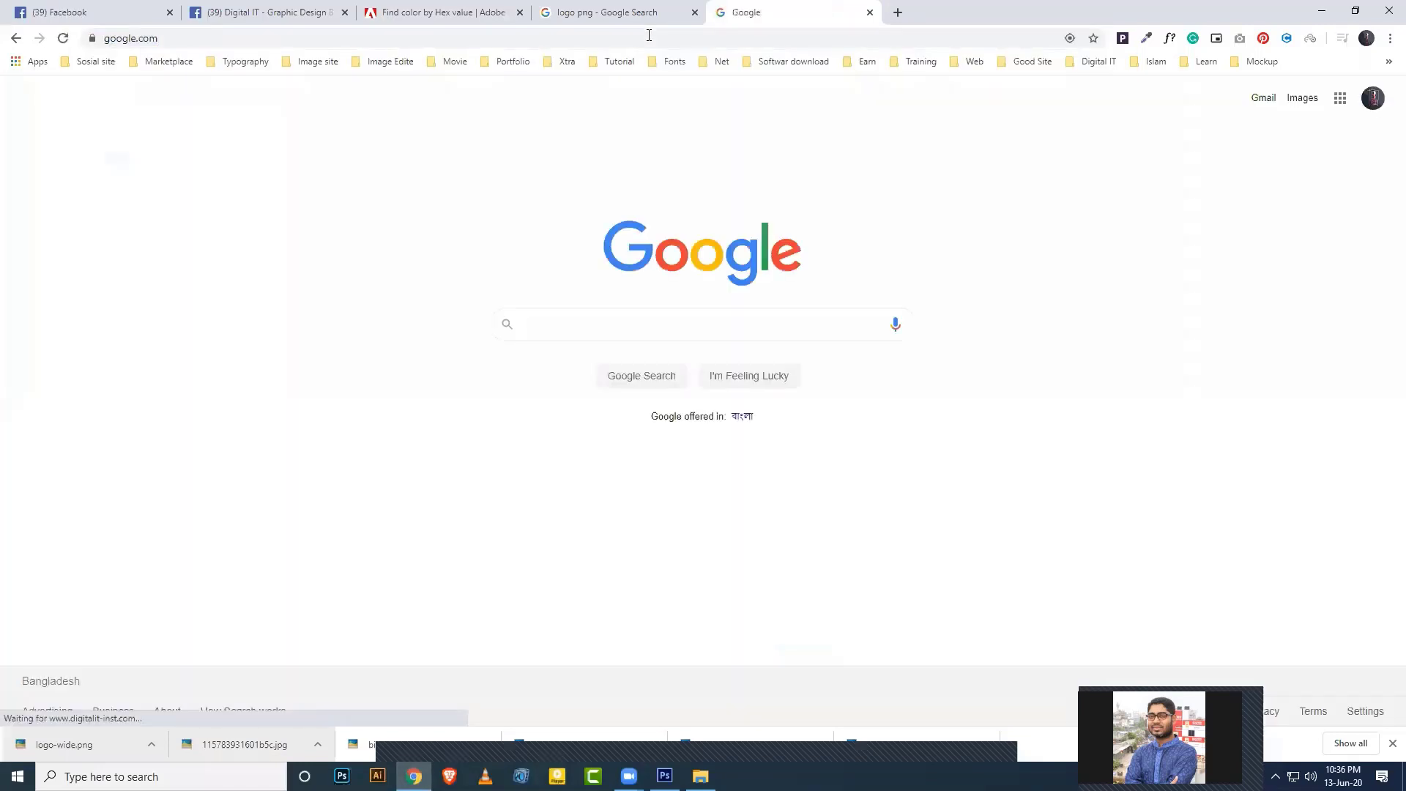
{"action": "type", "text": "qr code"}
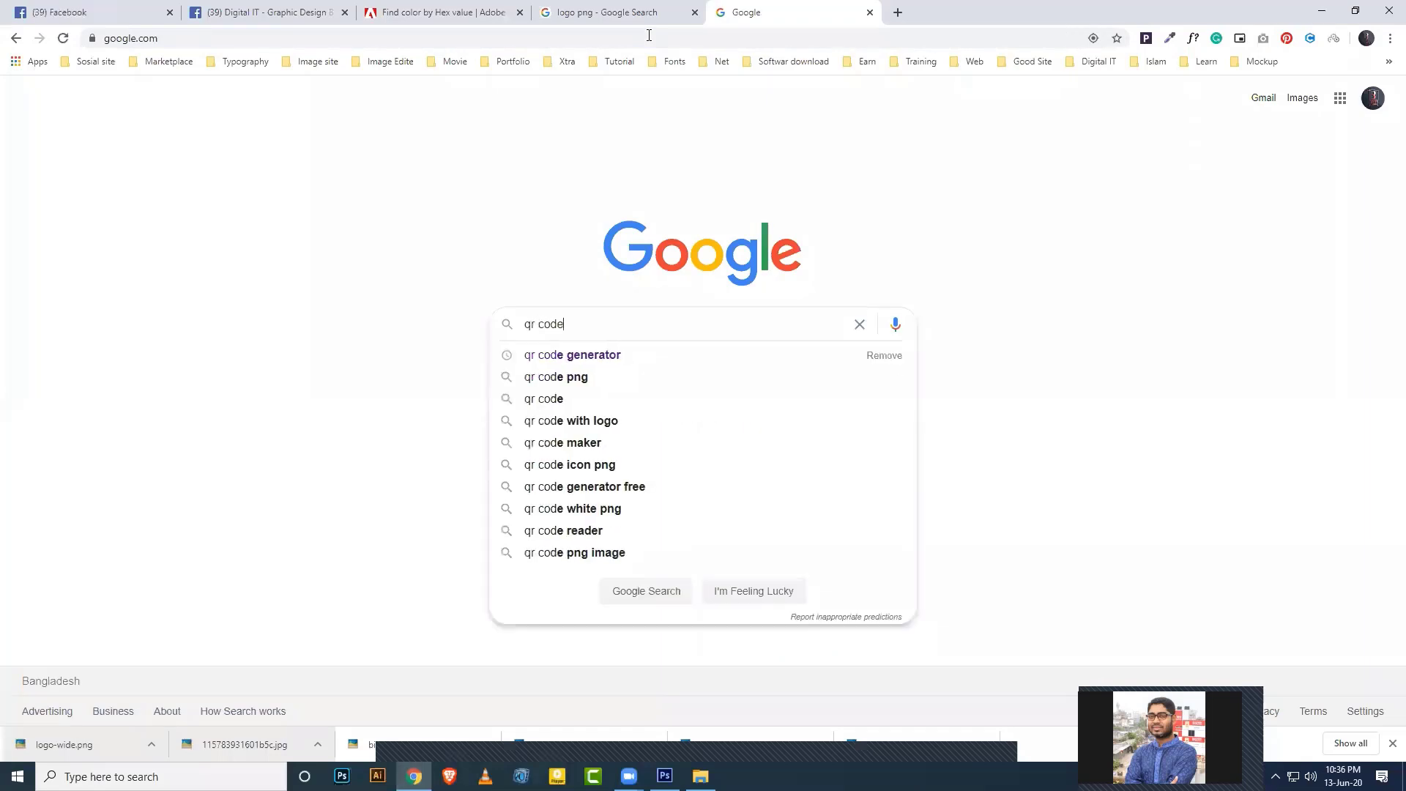
{"action": "type", "text": " ge"}
{"action": "key", "text": "Down"}
{"action": "key", "text": "Return"}
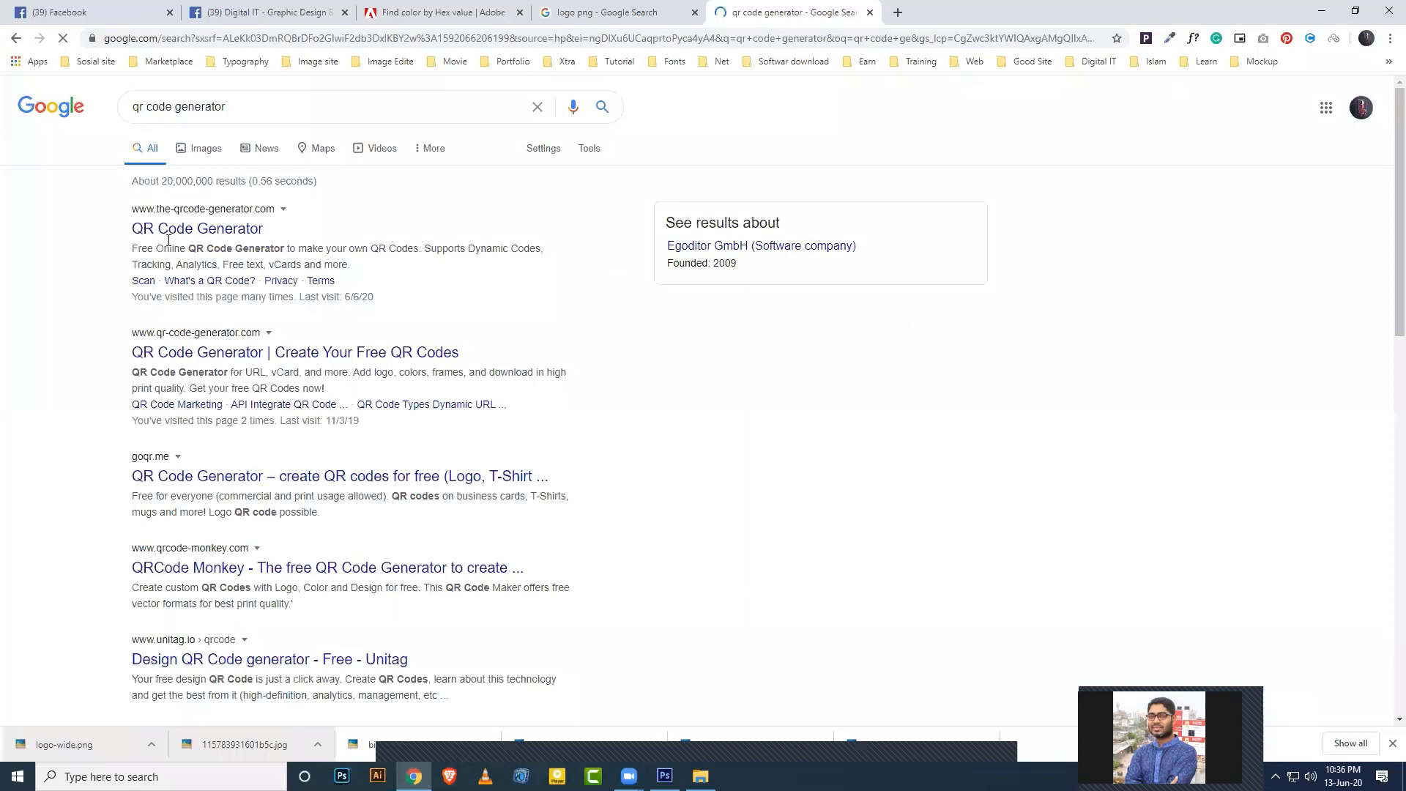
{"action": "left_click", "coordinate": [222, 233]}
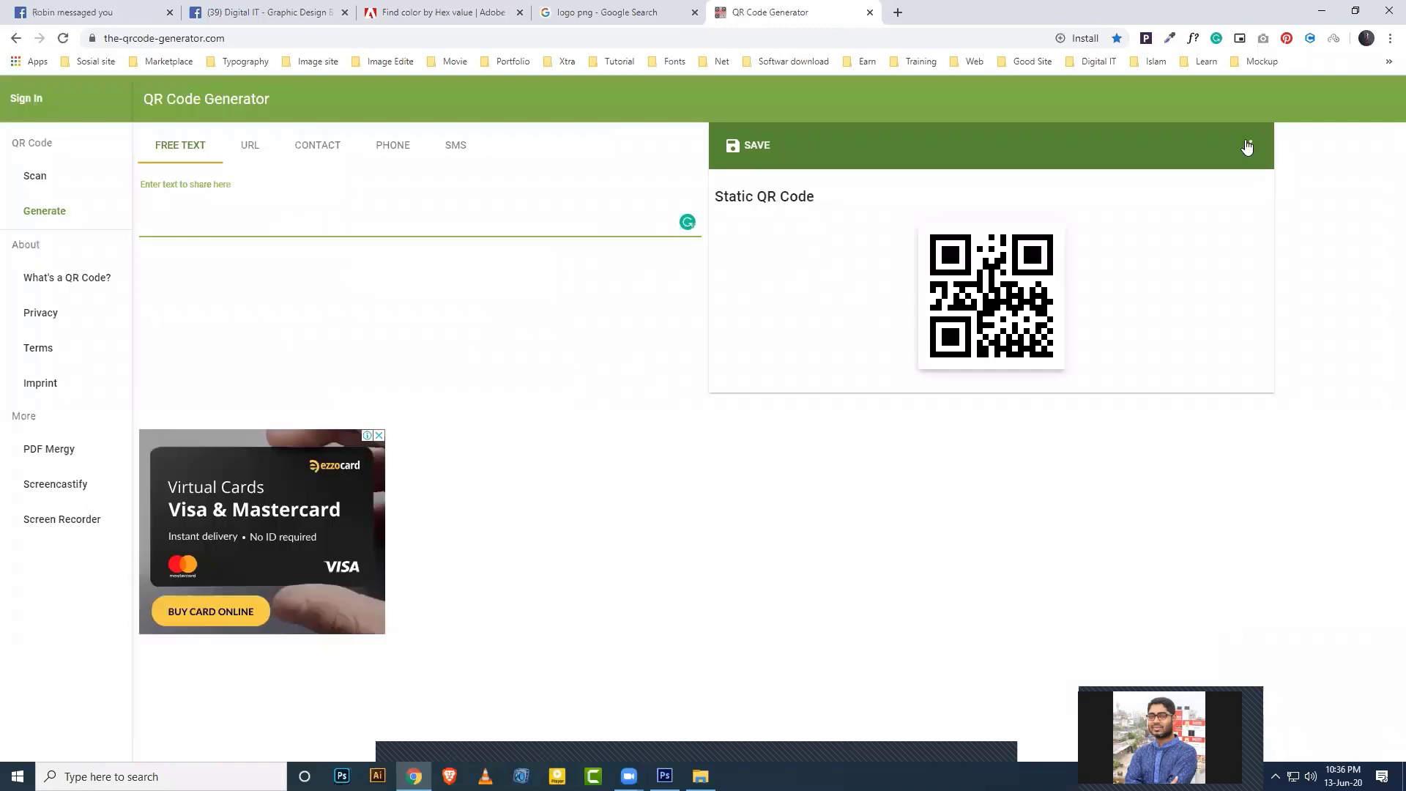
Download the QR code as a 300px PNG, qrcode.png, and drag it into the Photoshop card.
{"action": "left_click", "coordinate": [1252, 148]}
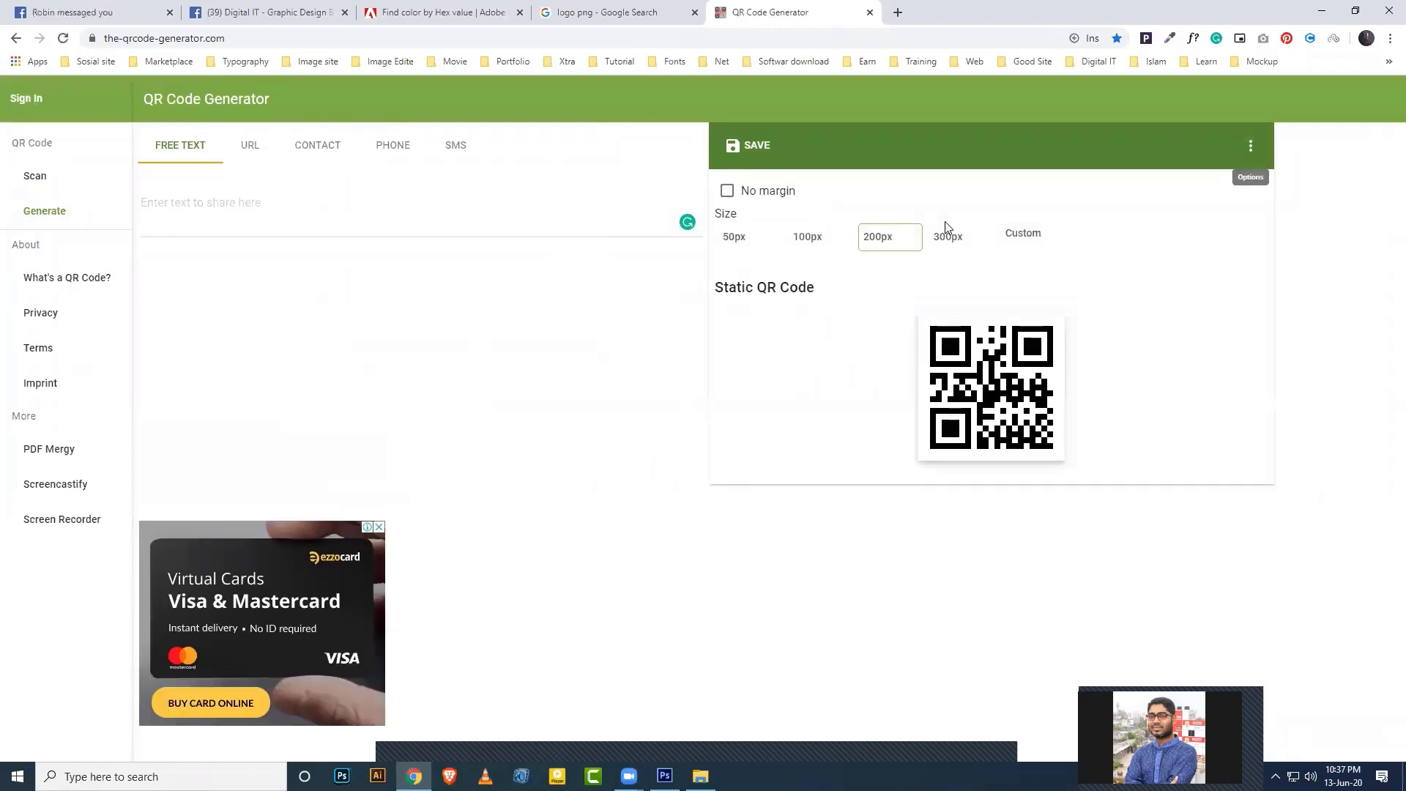
{"action": "left_click", "coordinate": [991, 248]}
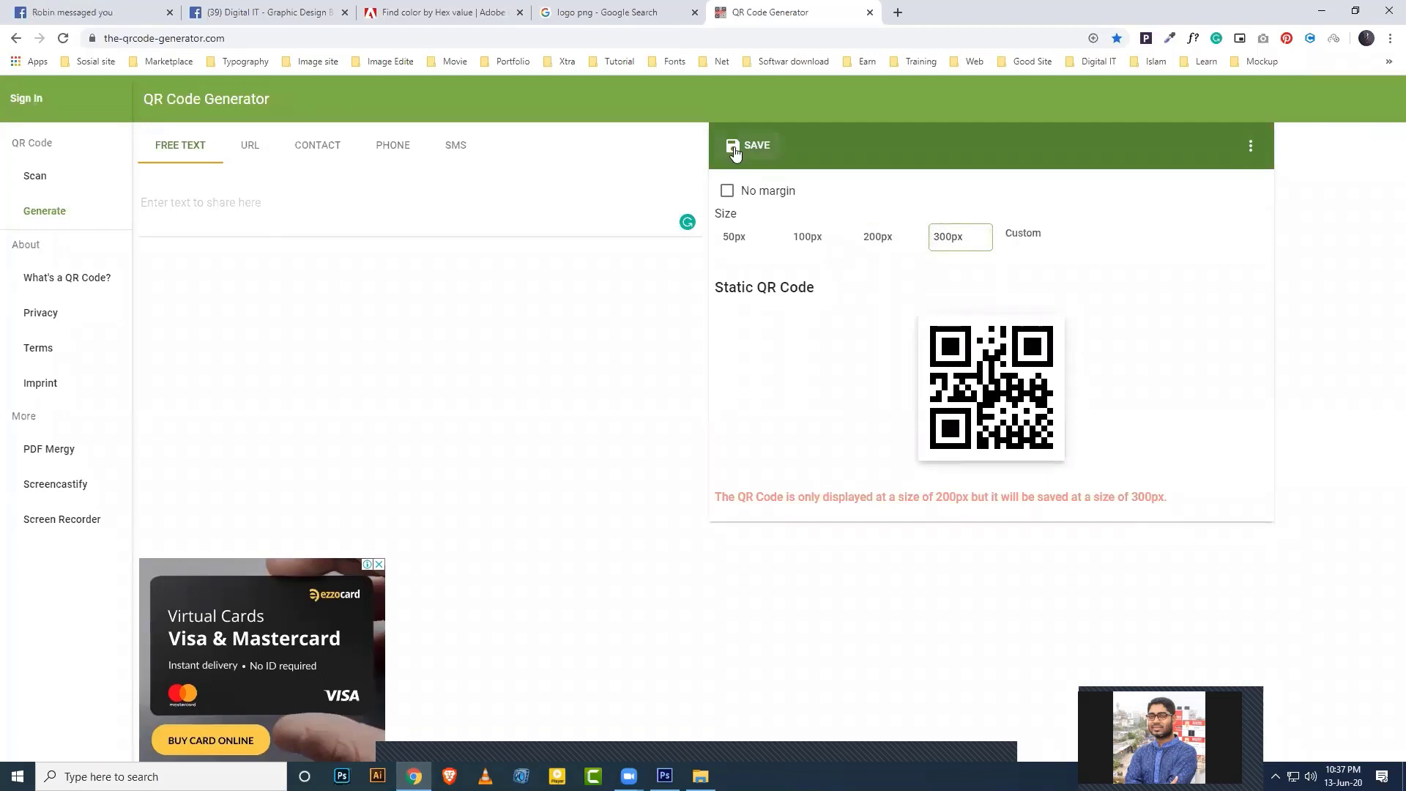
{"action": "left_click", "coordinate": [735, 146]}
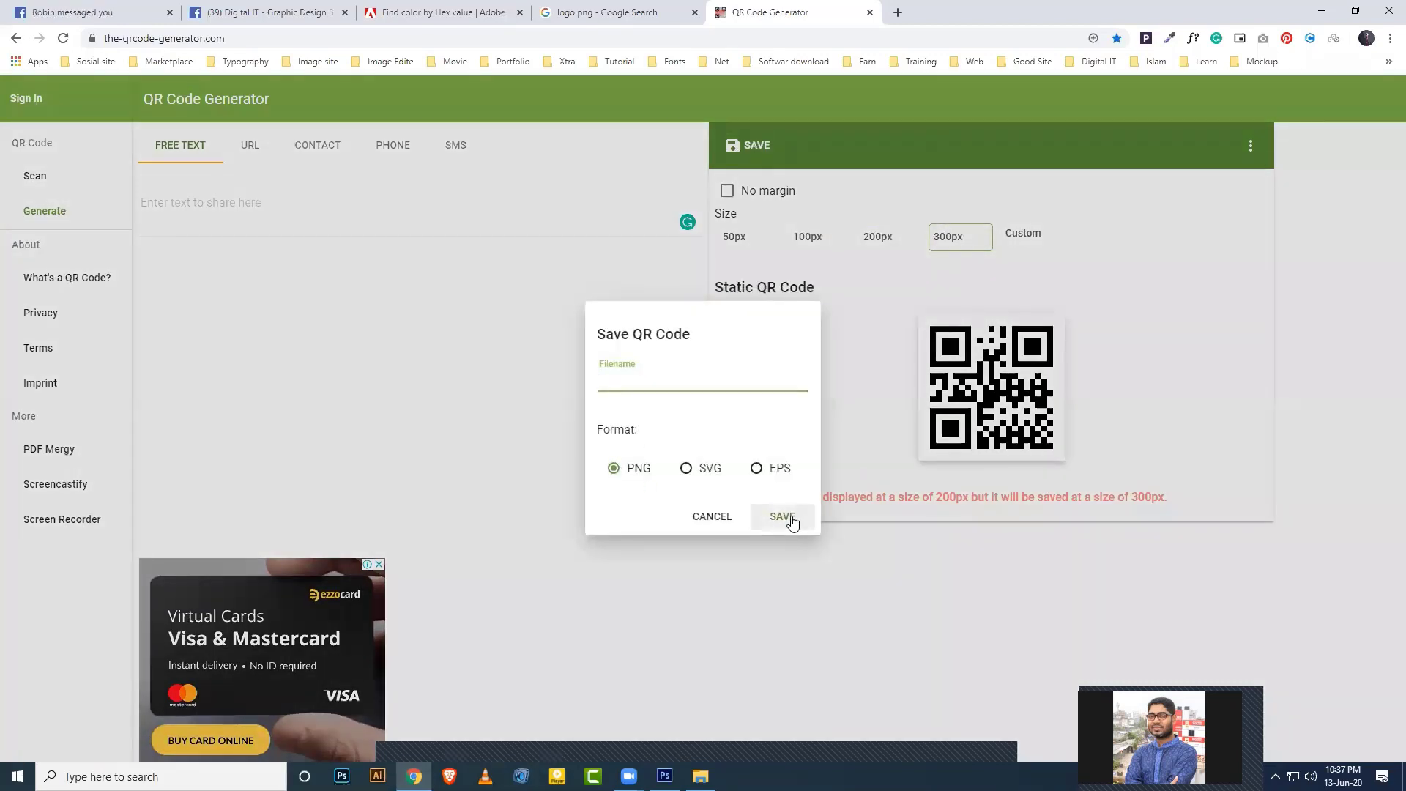
{"action": "left_click", "coordinate": [784, 517]}
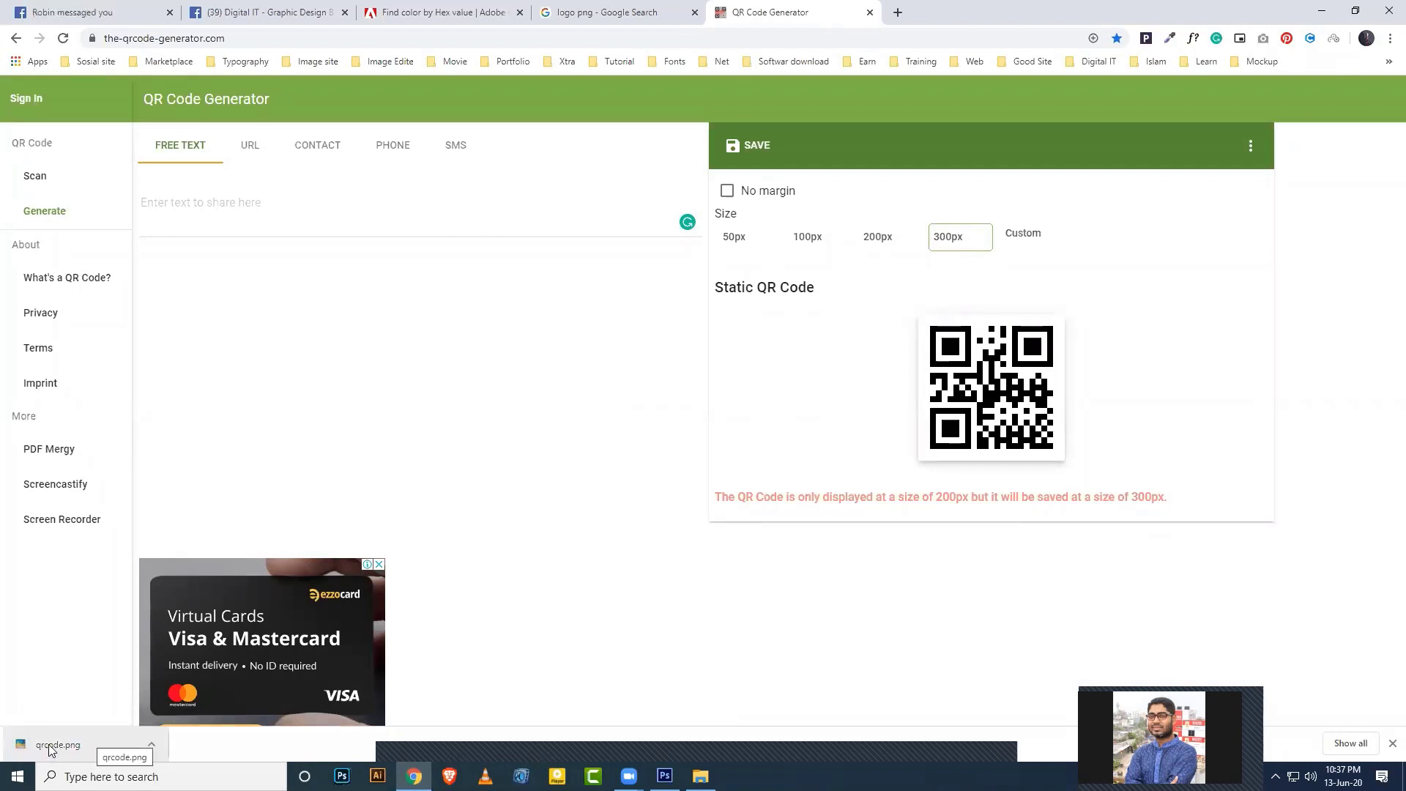
{"action": "left_click_drag", "start_coordinate": [50, 747], "coordinate": [712, 416]}
Commit the placed QR code, rasterize the qrcode layer, and convert it to a Smart Object.
{"action": "key", "text": "Return"}
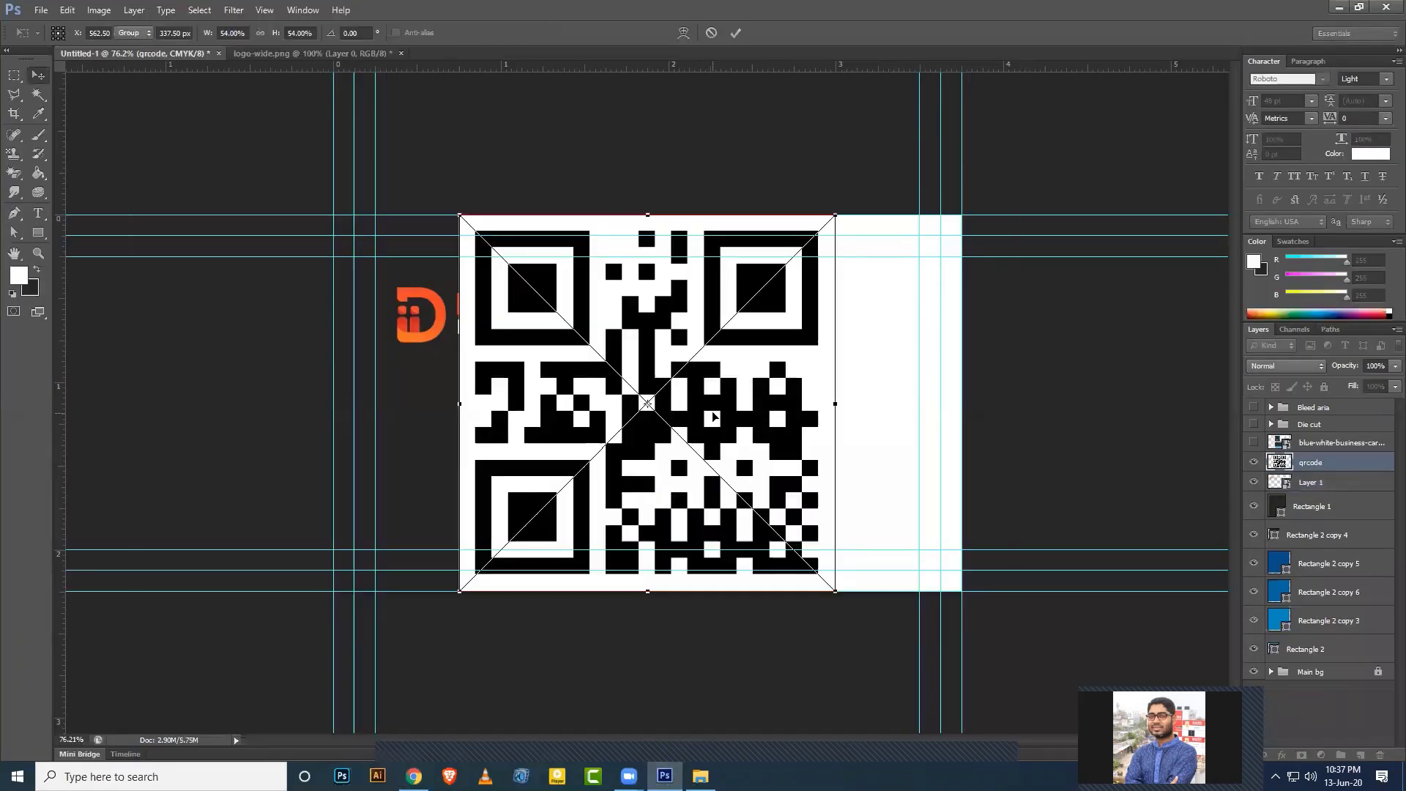
{"action": "right_click", "coordinate": [1331, 469]}
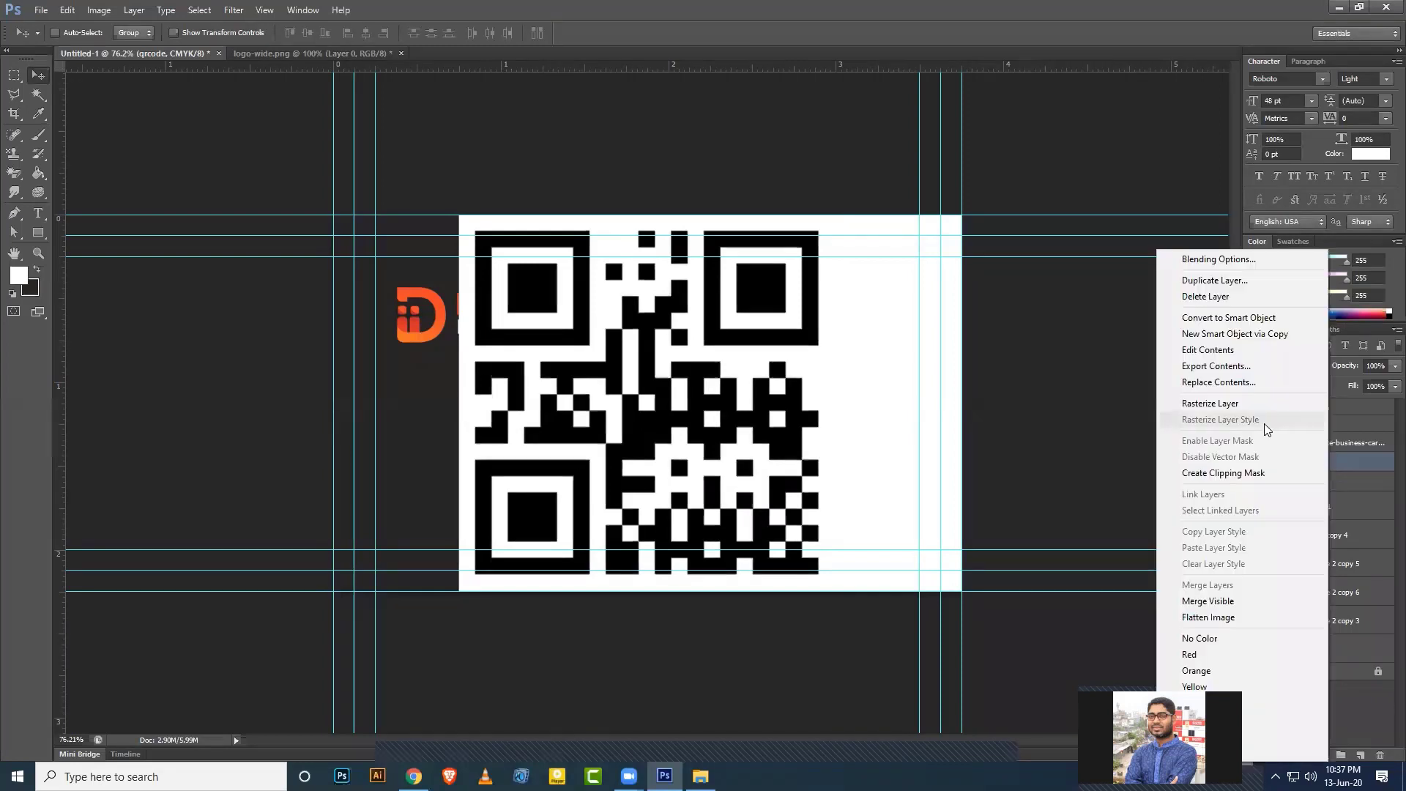
{"action": "left_click", "coordinate": [1216, 406]}
{"action": "right_click", "coordinate": [1316, 467]}
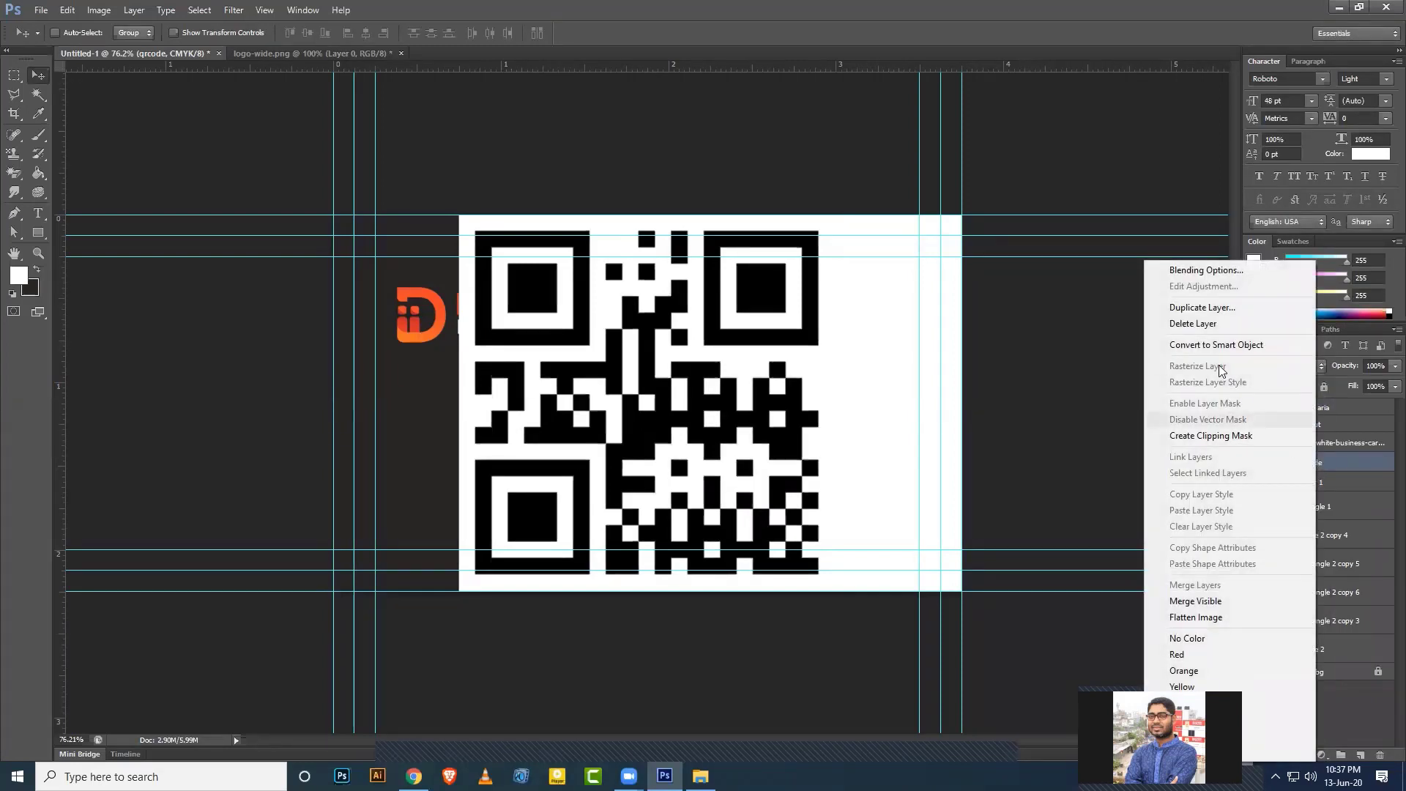
{"action": "left_click", "coordinate": [1217, 343]}
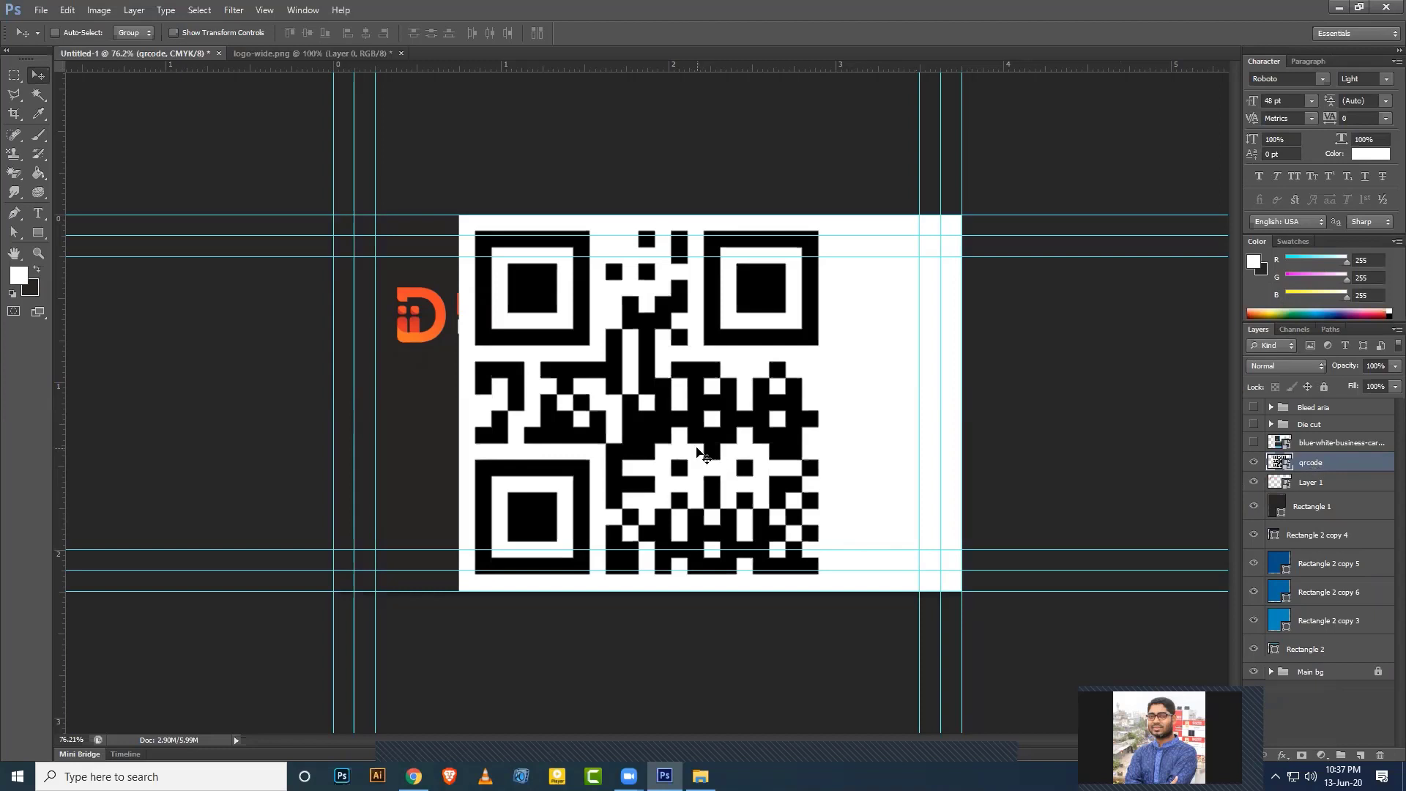
Shrink the QR code to about 24% and position it below the logo in the dark panel.
{"action": "left_click_drag", "start_coordinate": [564, 408], "coordinate": [530, 412]}
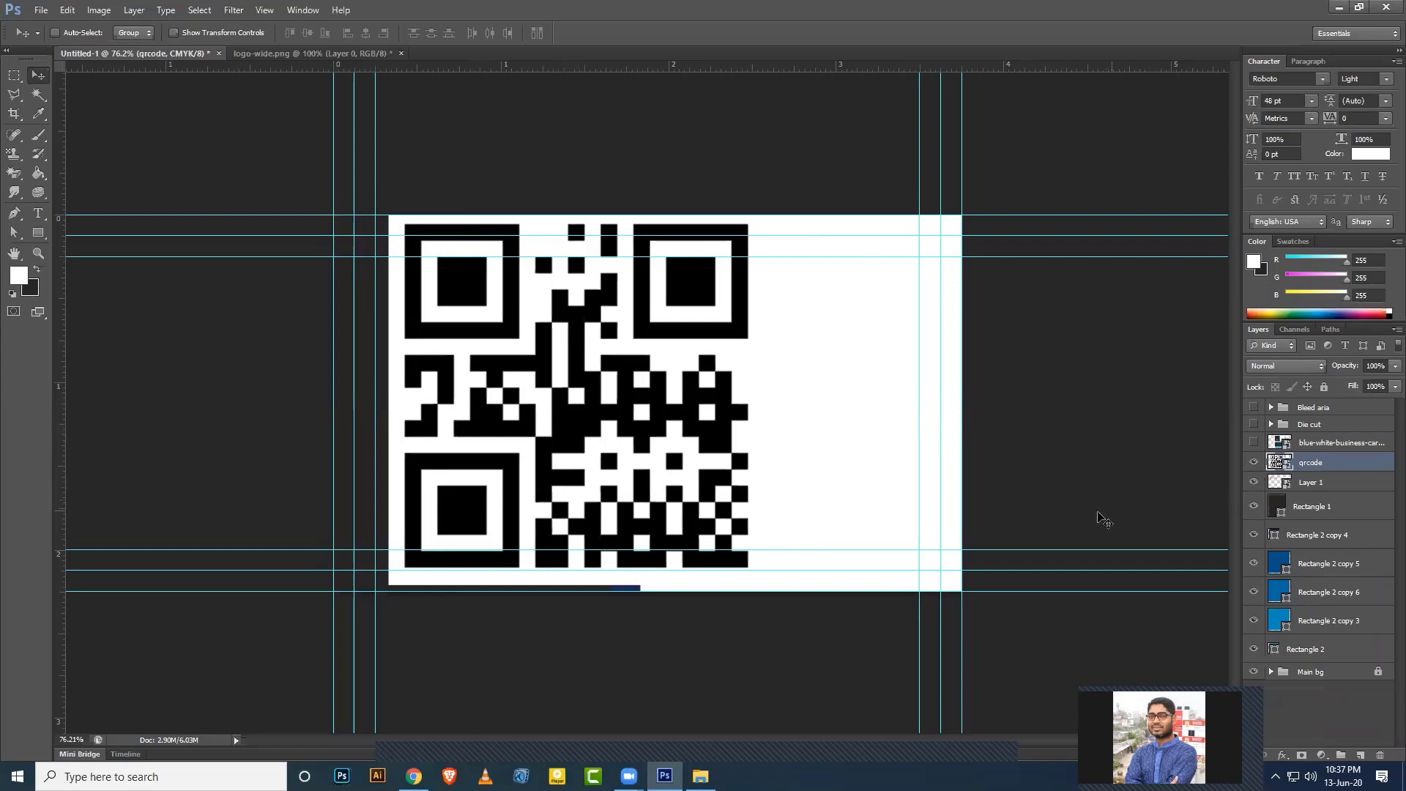
{"action": "key", "text": "ctrl+t"}
{"action": "left_click_drag", "start_coordinate": [764, 586], "coordinate": [497, 482]}
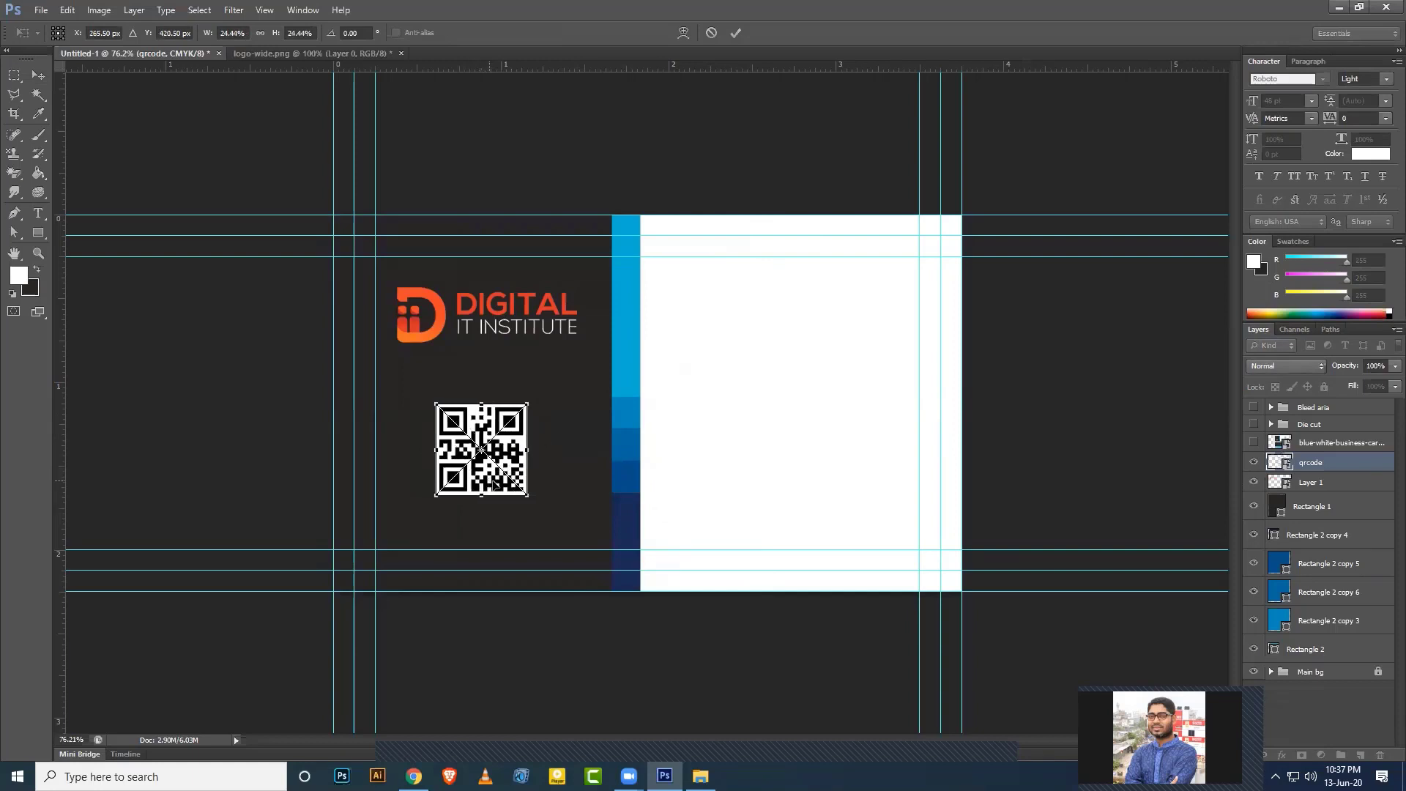
{"action": "key", "text": "Return"}
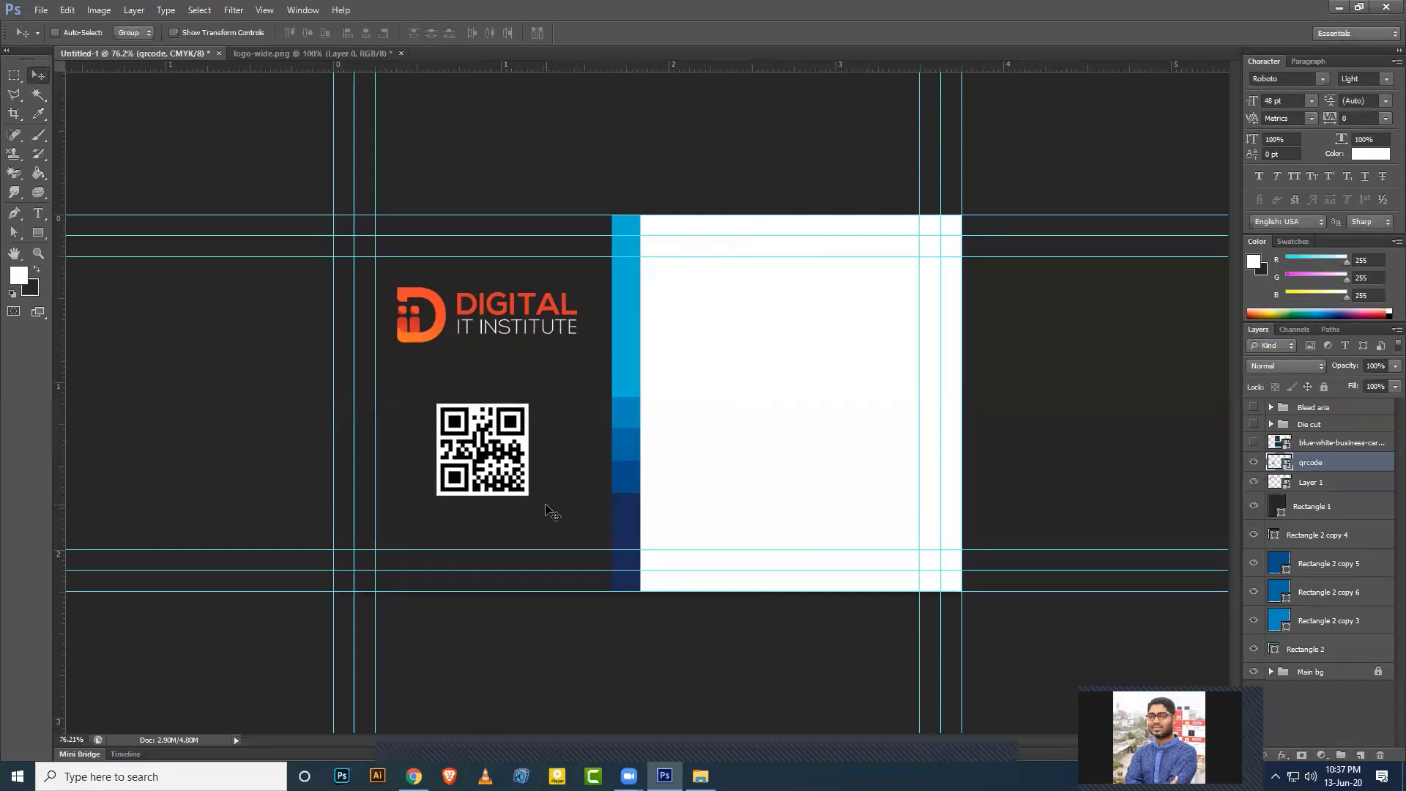
{"action": "key", "text": "ctrl+plus"}
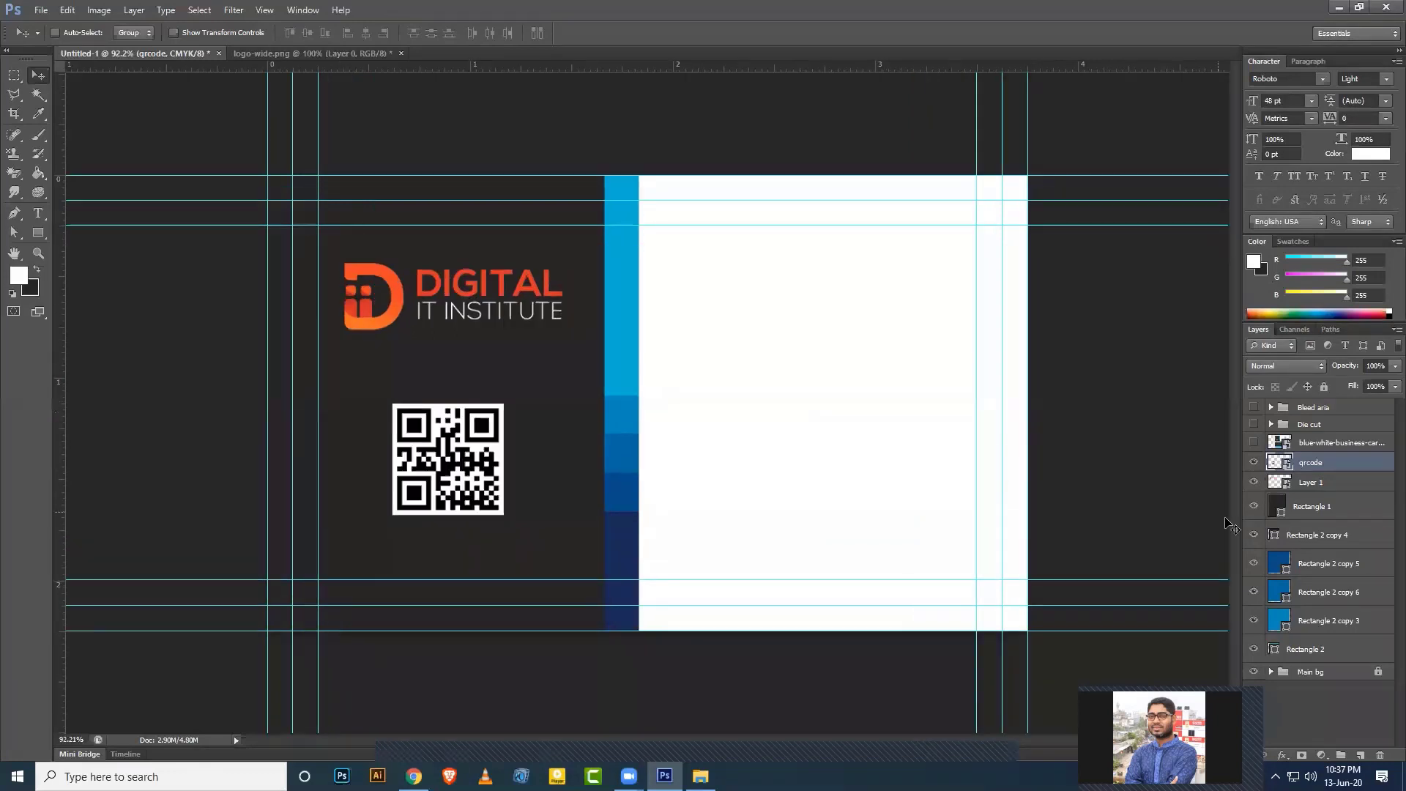
{"action": "left_click", "coordinate": [1252, 443]}
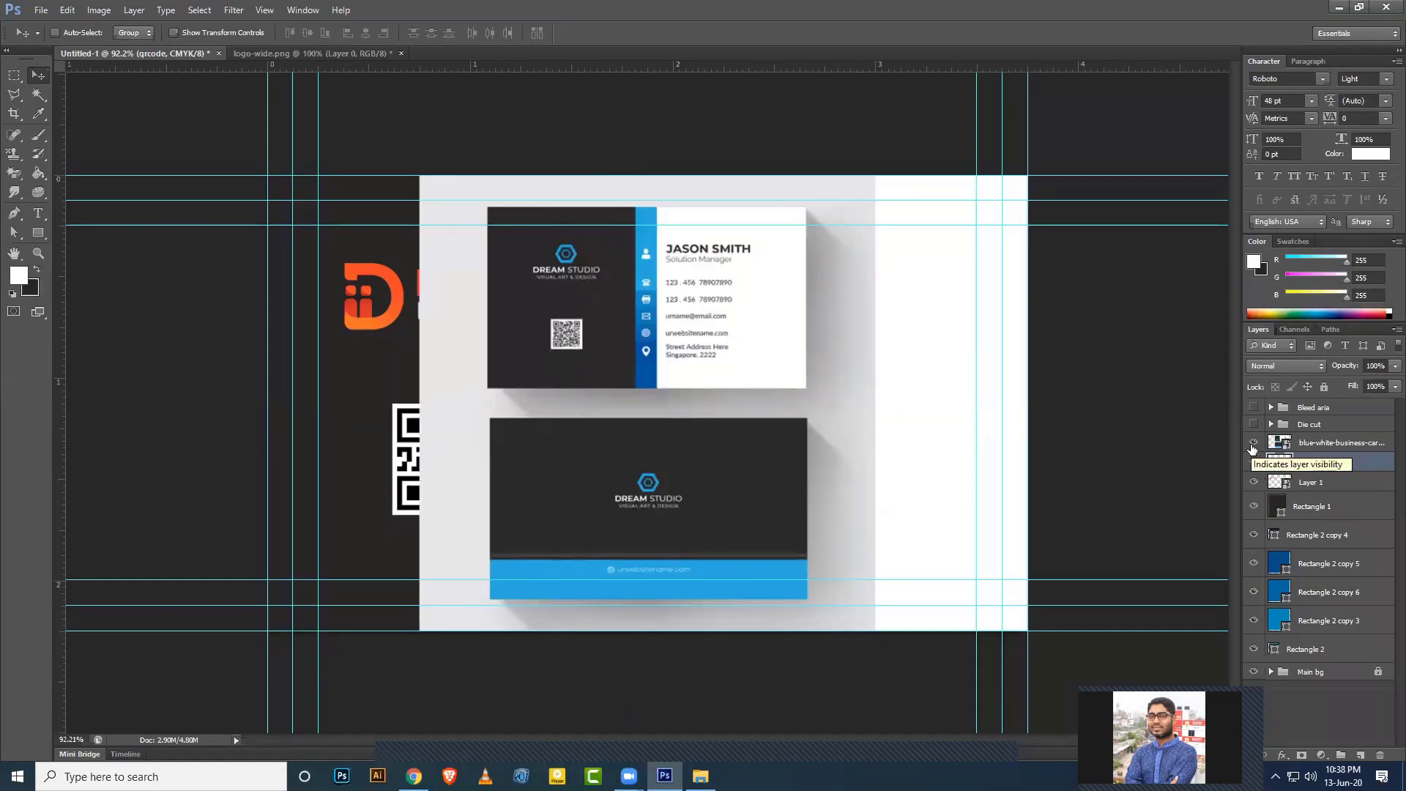
{"action": "left_click", "coordinate": [1251, 444]}
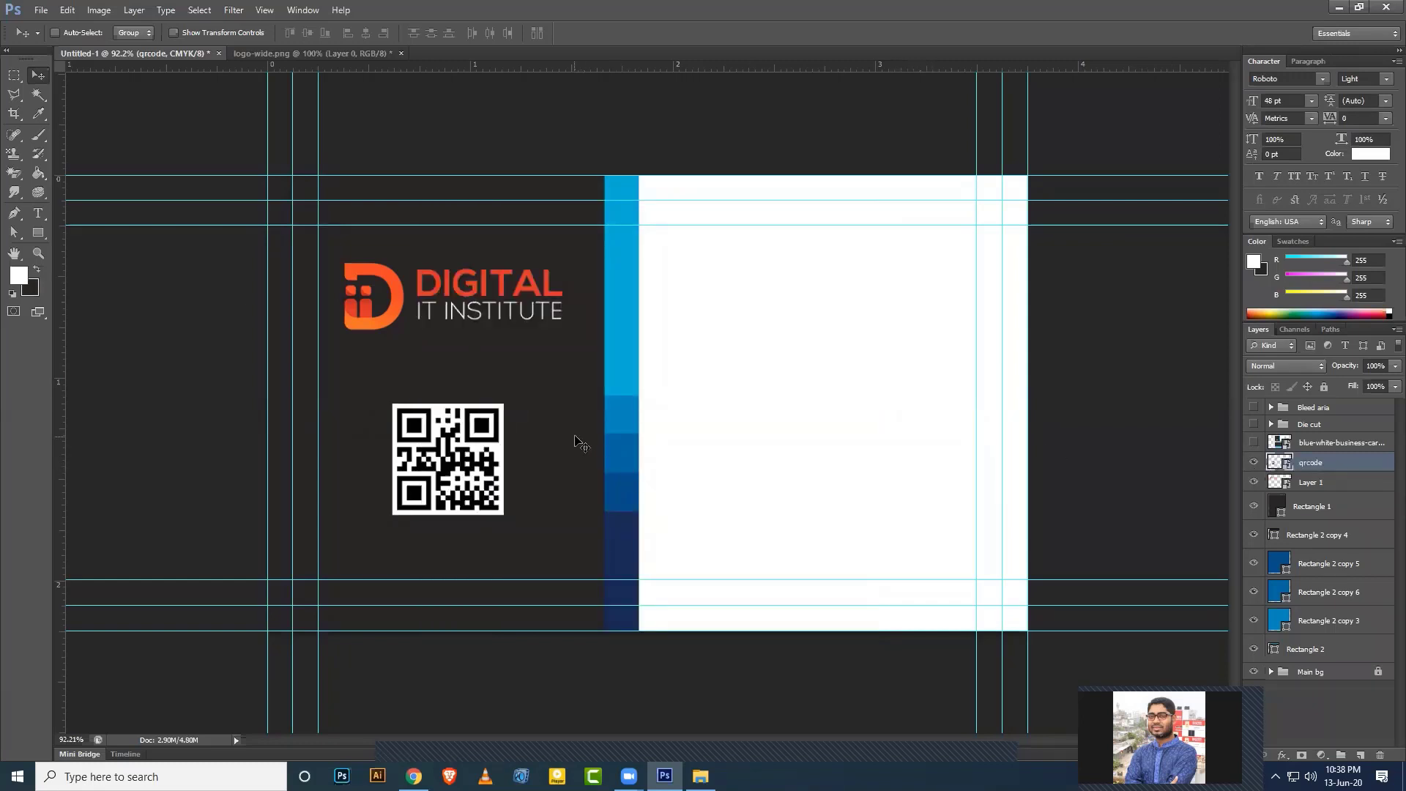
{"action": "left_click", "coordinate": [41, 214]}
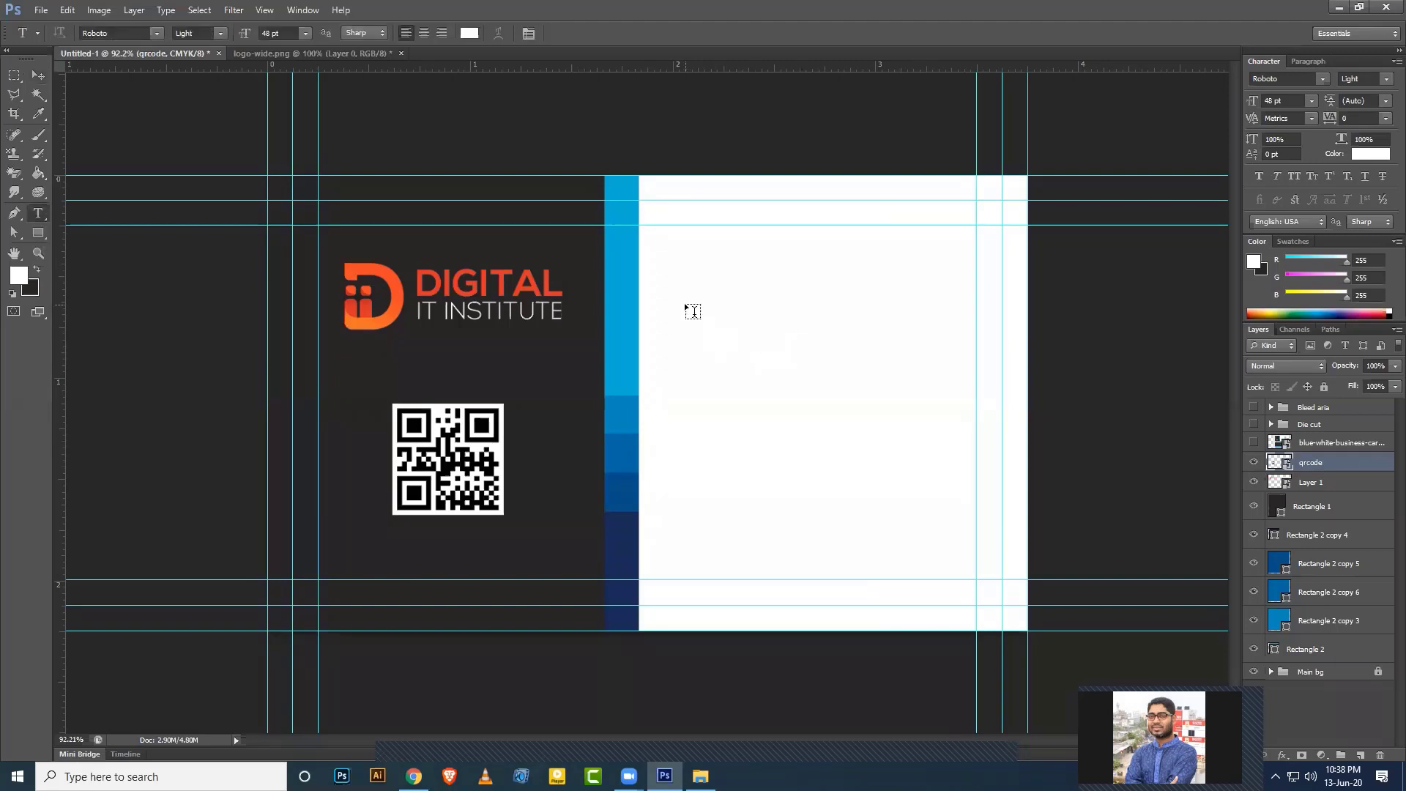
Start a text box on the card's white area and tidy the floating panels back into the right dock.
{"action": "left_click", "coordinate": [790, 361]}
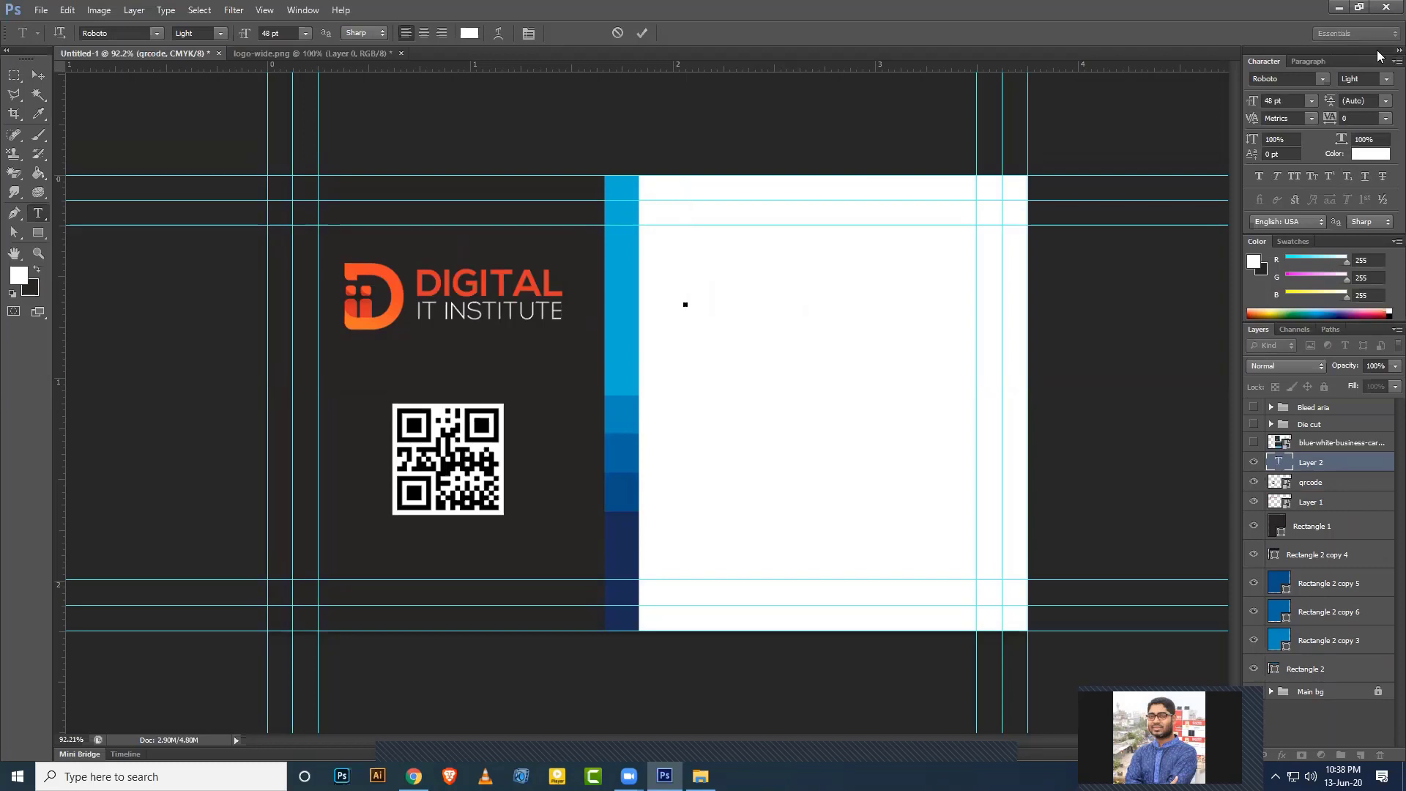
{"action": "left_click_drag", "start_coordinate": [1157, 110], "coordinate": [1162, 111]}
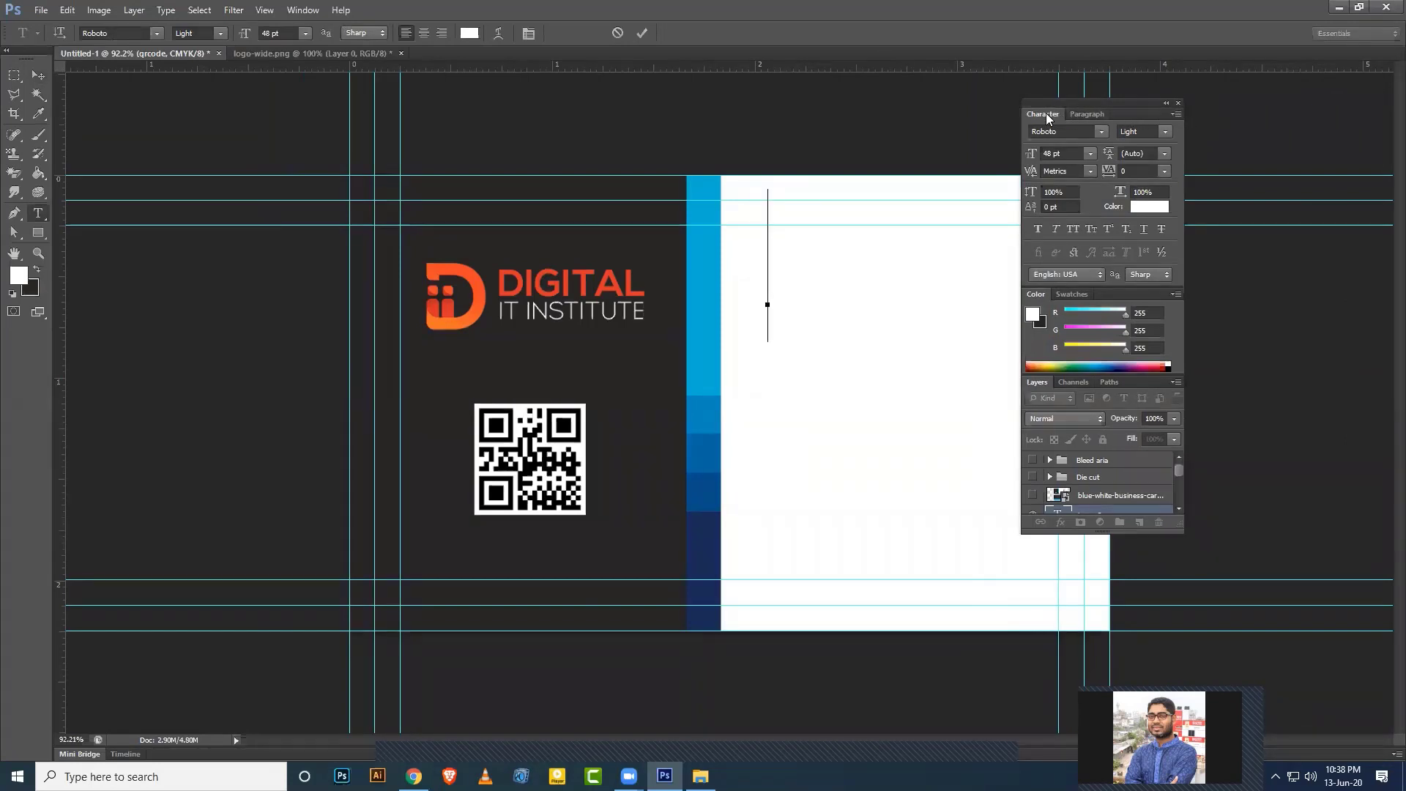
{"action": "left_click_drag", "start_coordinate": [1046, 113], "coordinate": [800, 126]}
{"action": "left_click_drag", "start_coordinate": [1049, 112], "coordinate": [919, 136]}
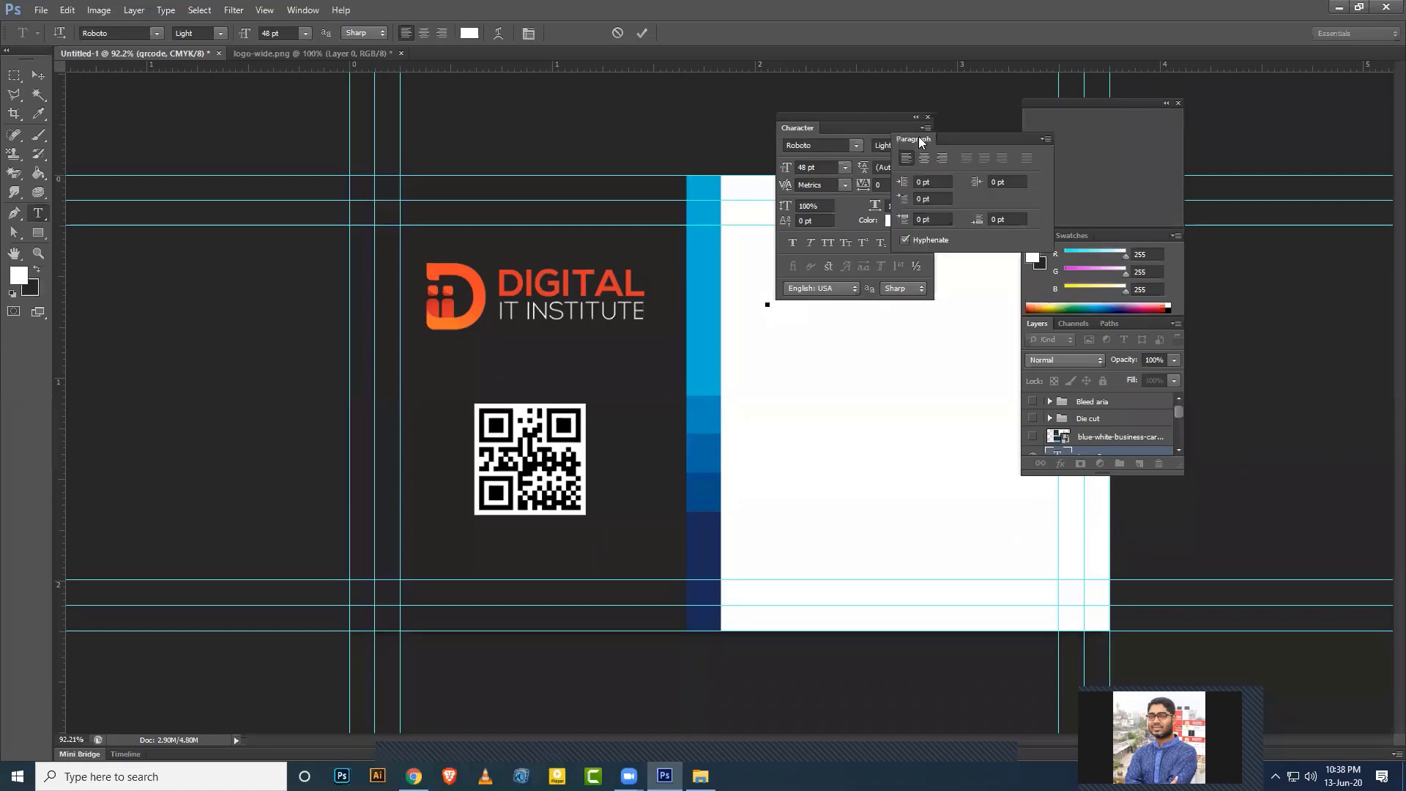
{"action": "left_click", "coordinate": [1037, 128]}
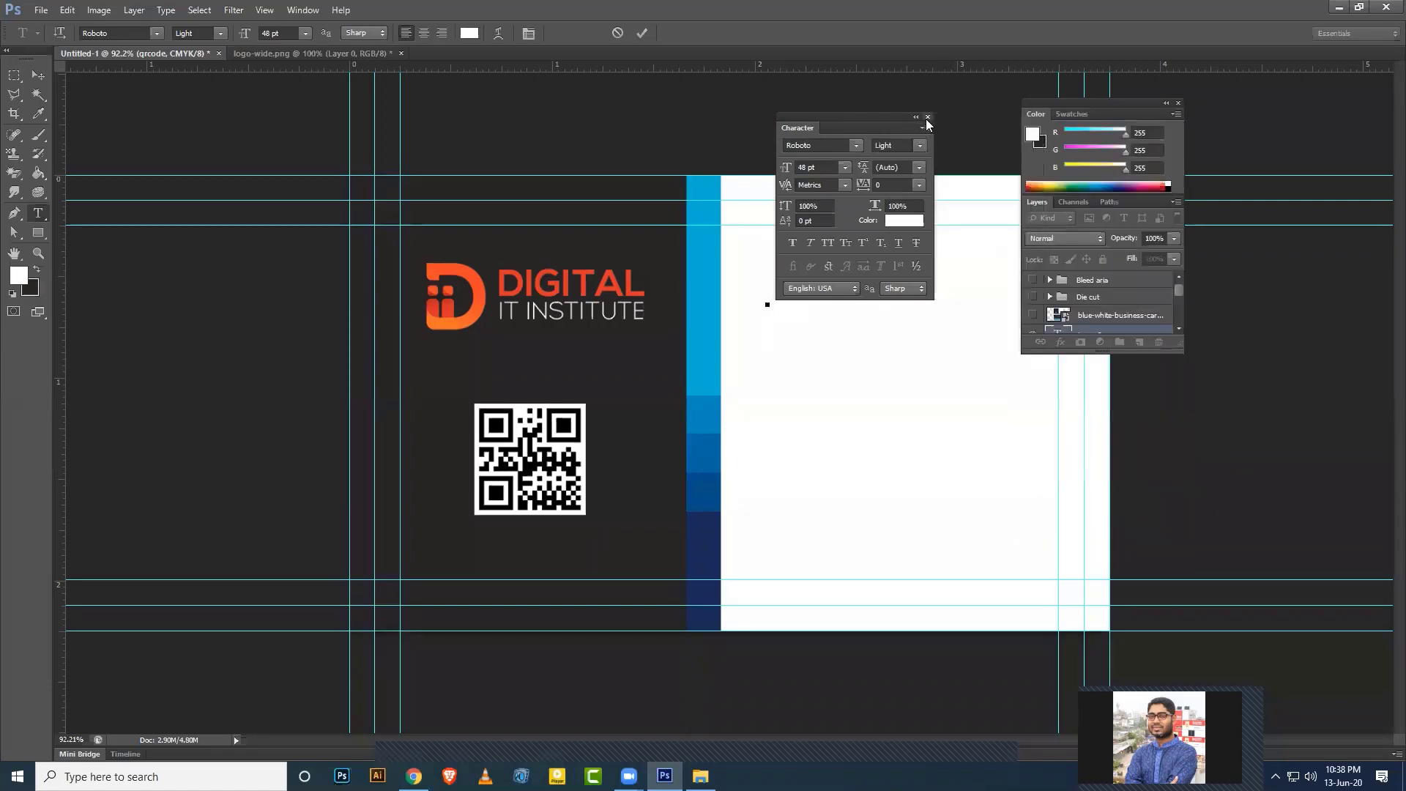
{"action": "left_click", "coordinate": [927, 116]}
{"action": "left_click_drag", "start_coordinate": [1089, 109], "coordinate": [1389, 261]}
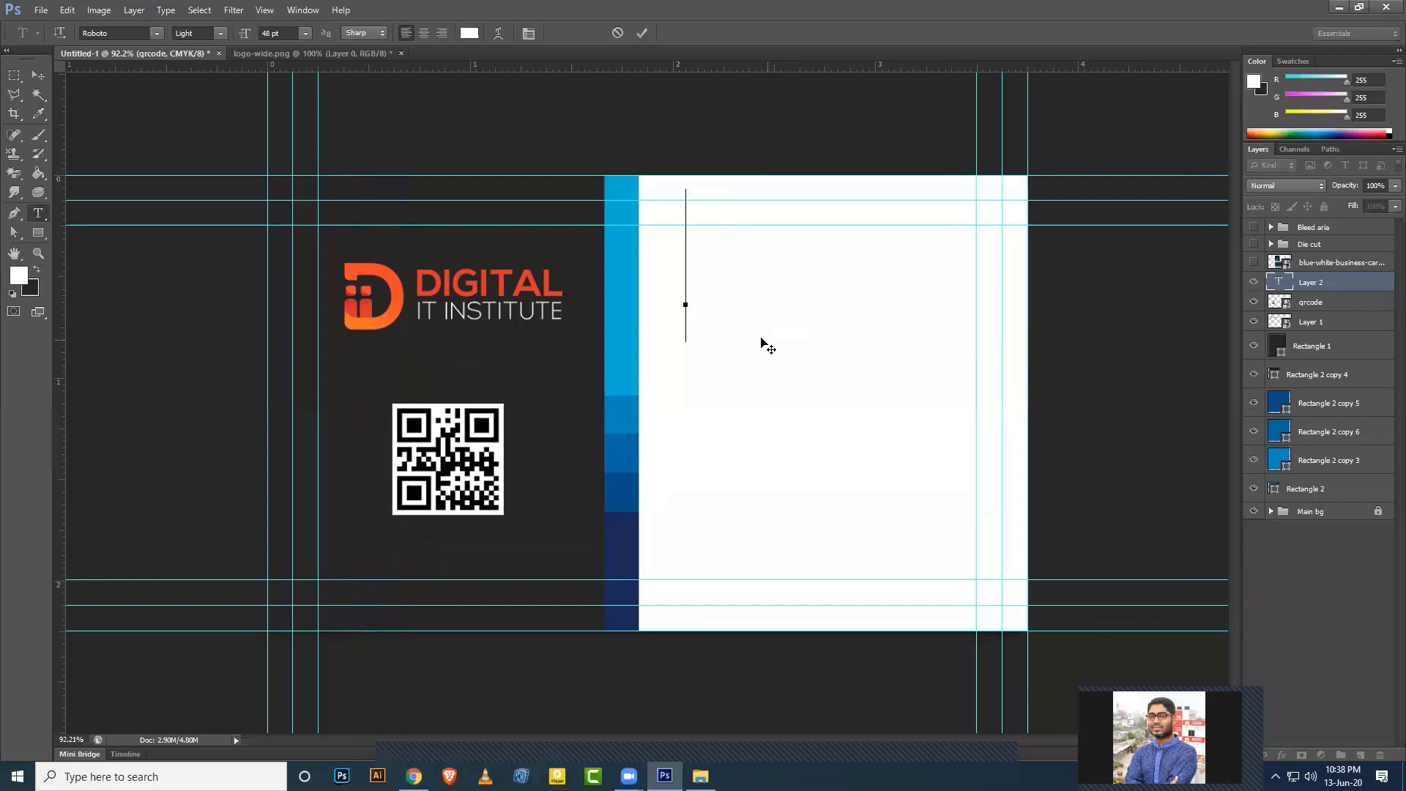
Show the Character and Paragraph panels from Window and dock them above the colour panel.
{"action": "left_click", "coordinate": [304, 16]}
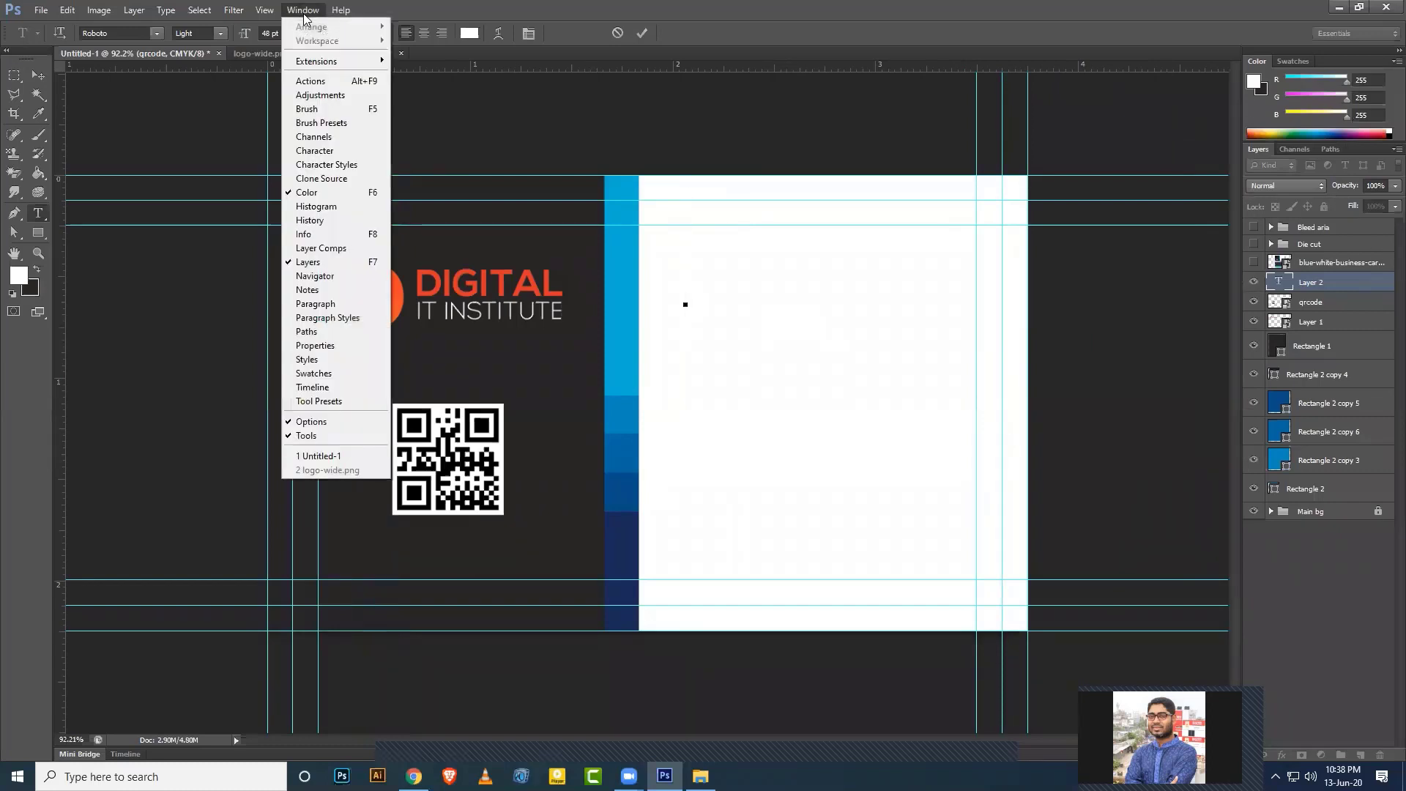
{"action": "left_click", "coordinate": [319, 150]}
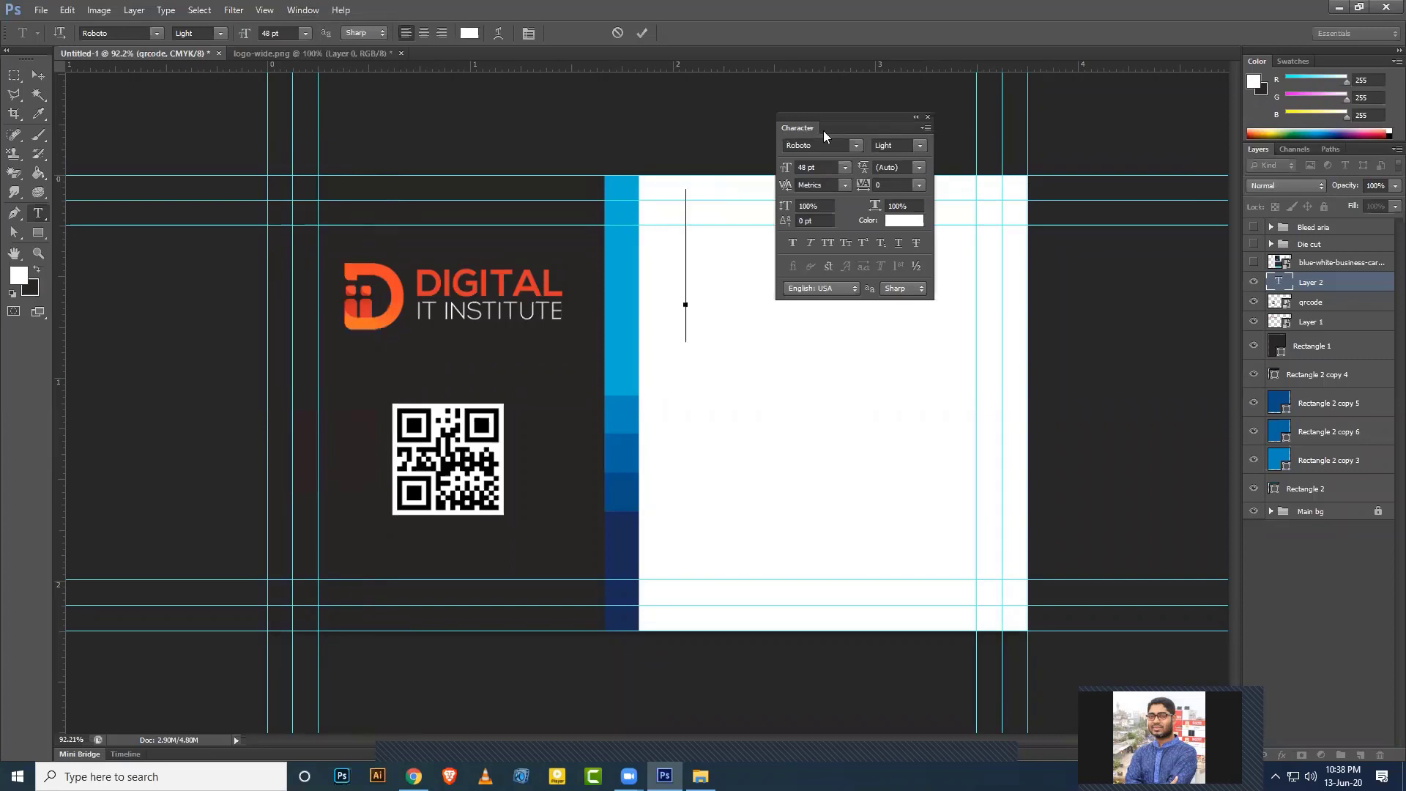
{"action": "left_click", "coordinate": [306, 10]}
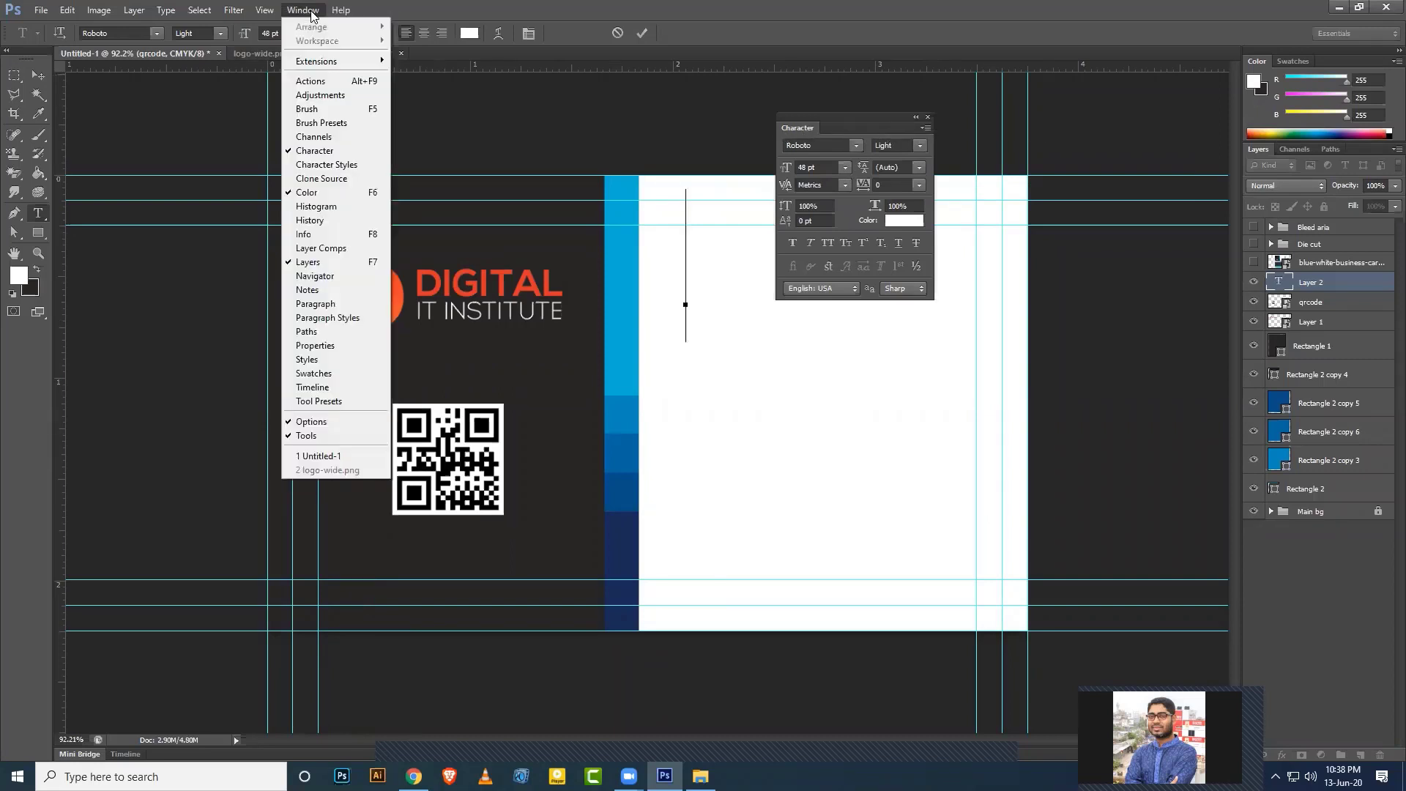
{"action": "left_click", "coordinate": [315, 304]}
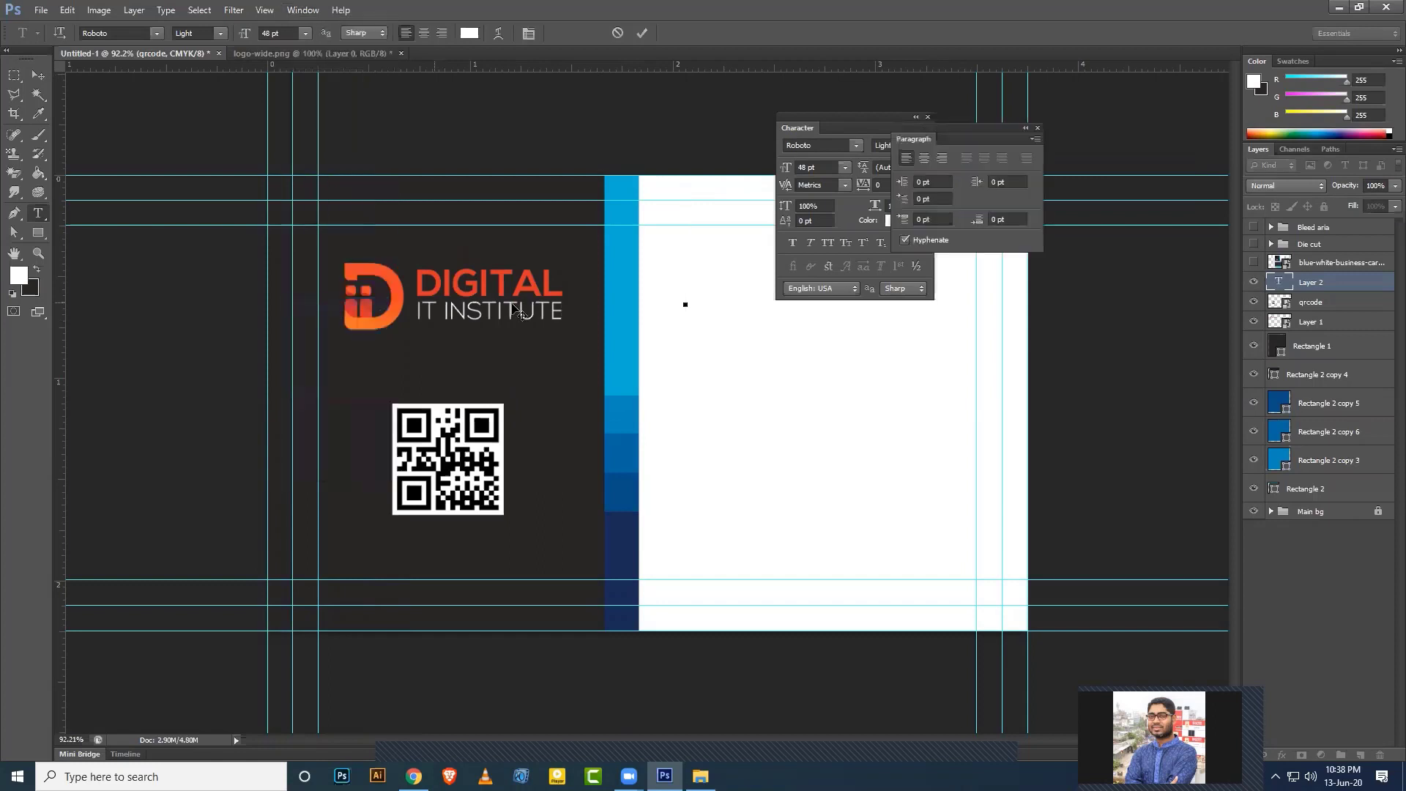
{"action": "left_click_drag", "start_coordinate": [991, 128], "coordinate": [927, 121]}
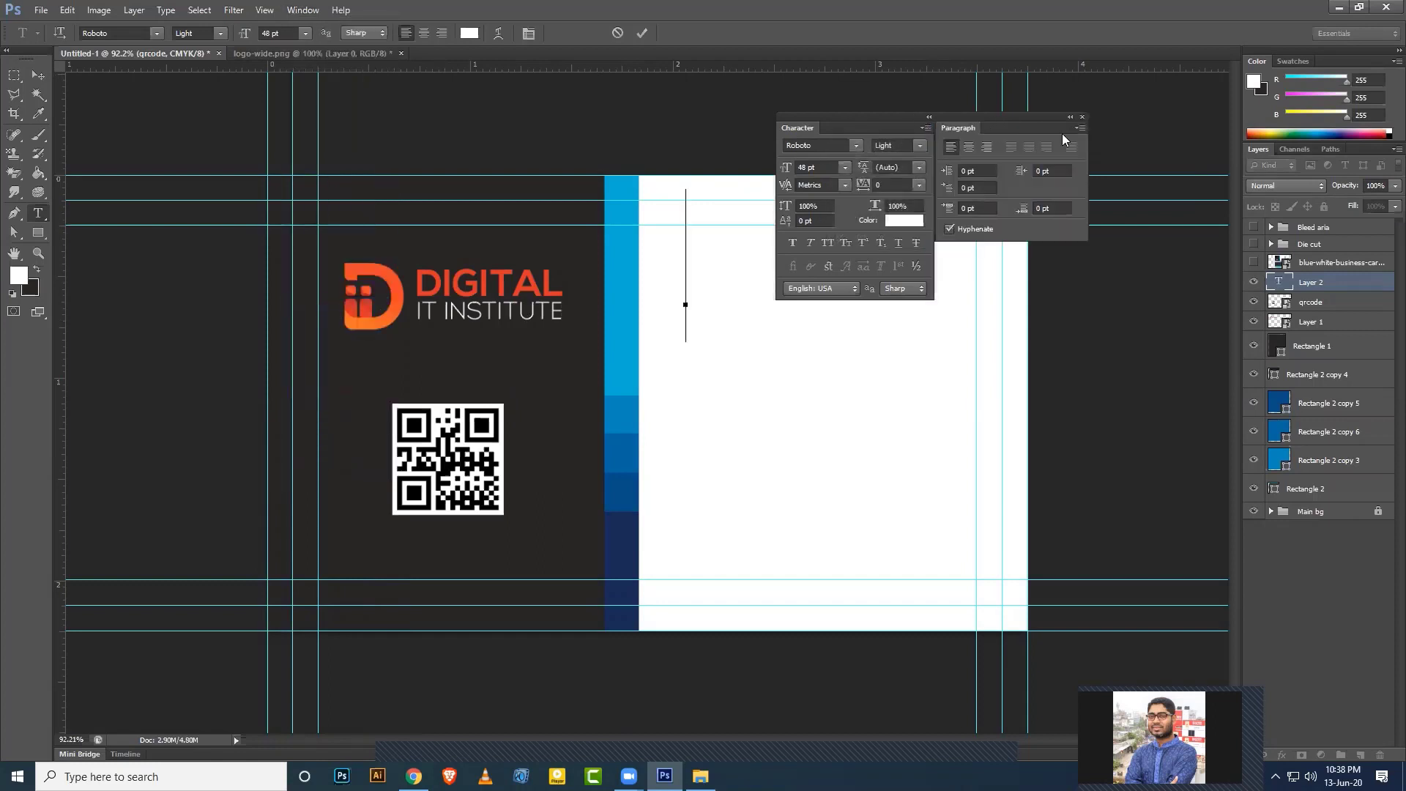
{"action": "left_click_drag", "start_coordinate": [1056, 124], "coordinate": [849, 130]}
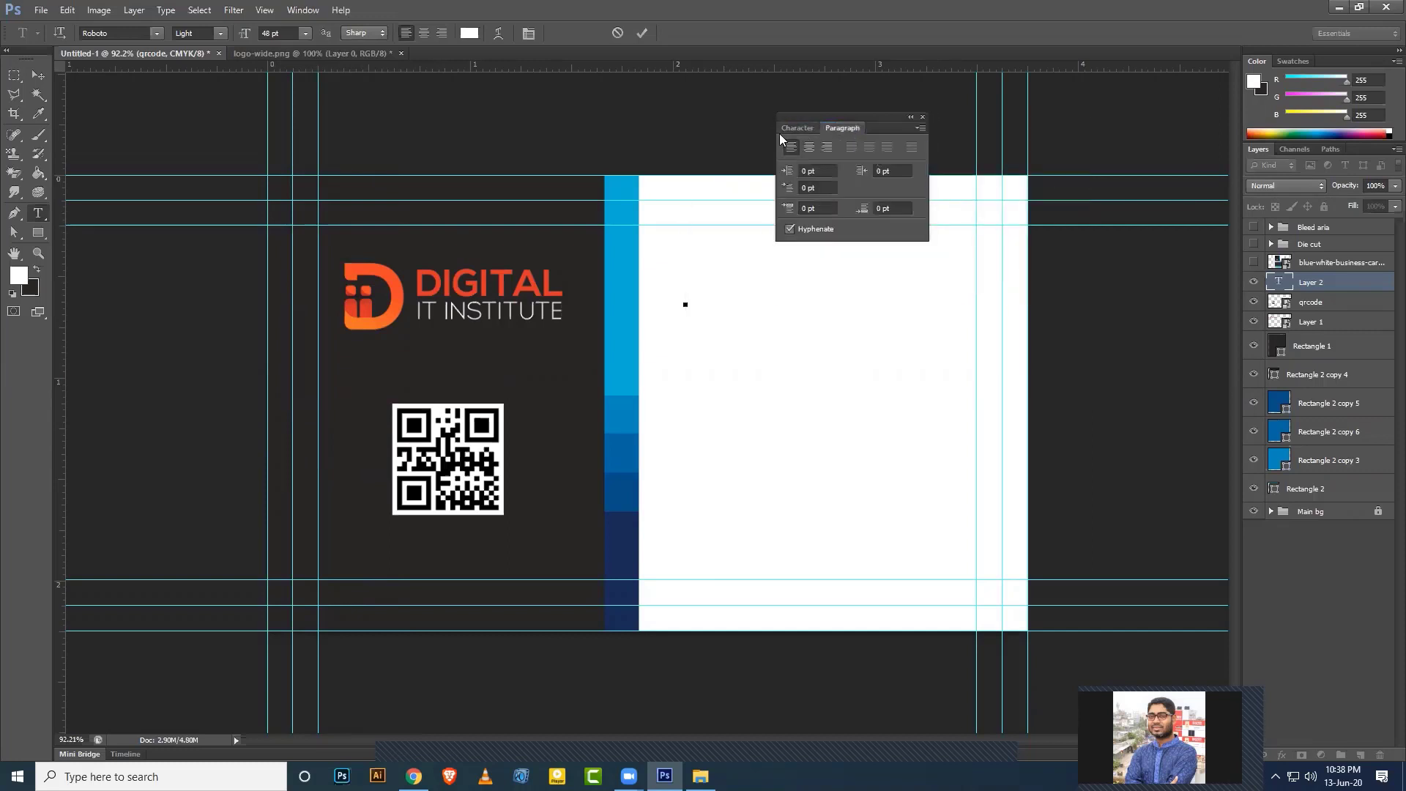
{"action": "left_click", "coordinate": [798, 127]}
{"action": "left_click", "coordinate": [837, 128]}
{"action": "left_click", "coordinate": [801, 127]}
{"action": "left_click_drag", "start_coordinate": [1037, 118], "coordinate": [1333, 52]}
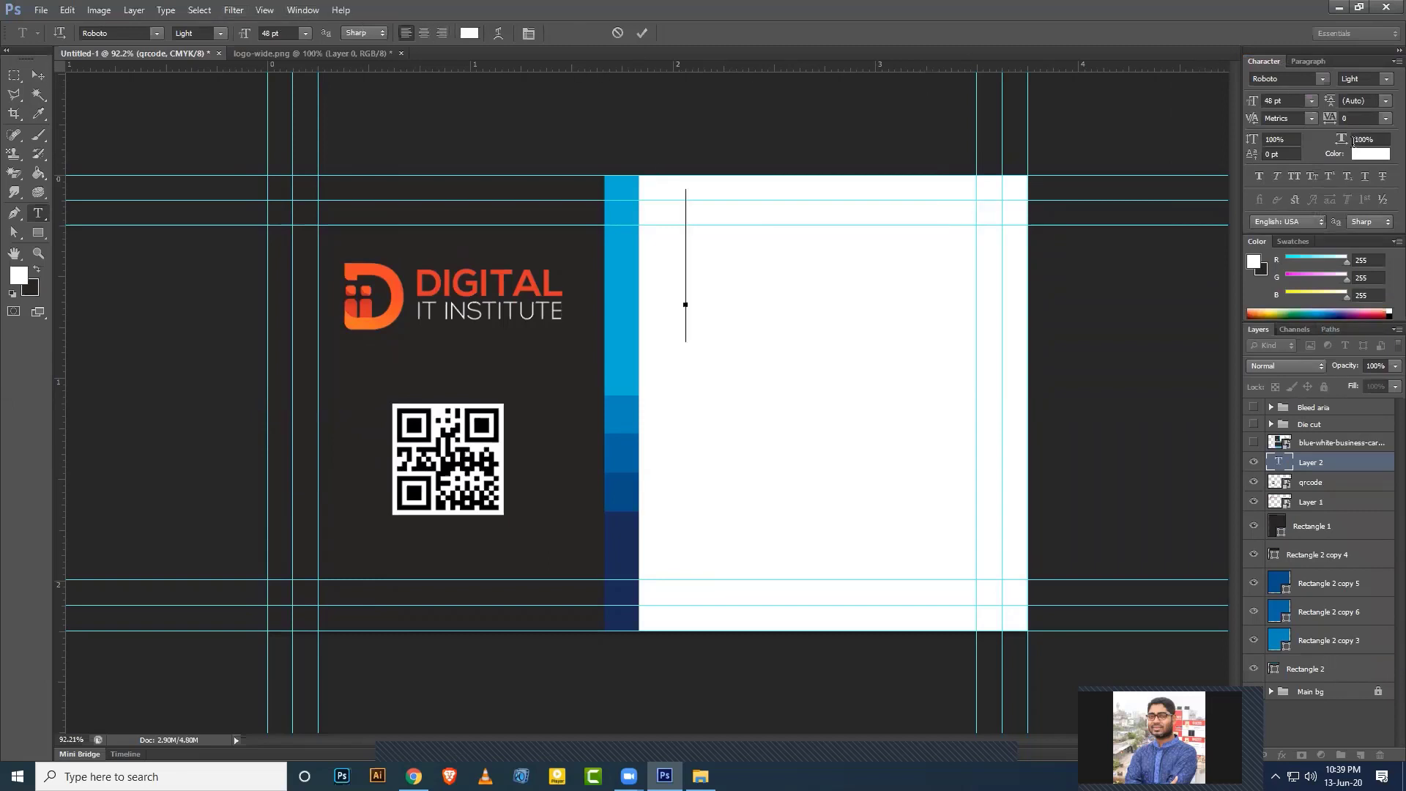
Set the text size to 9 pt and select all text in the box.
{"action": "left_click", "coordinate": [1312, 101]}
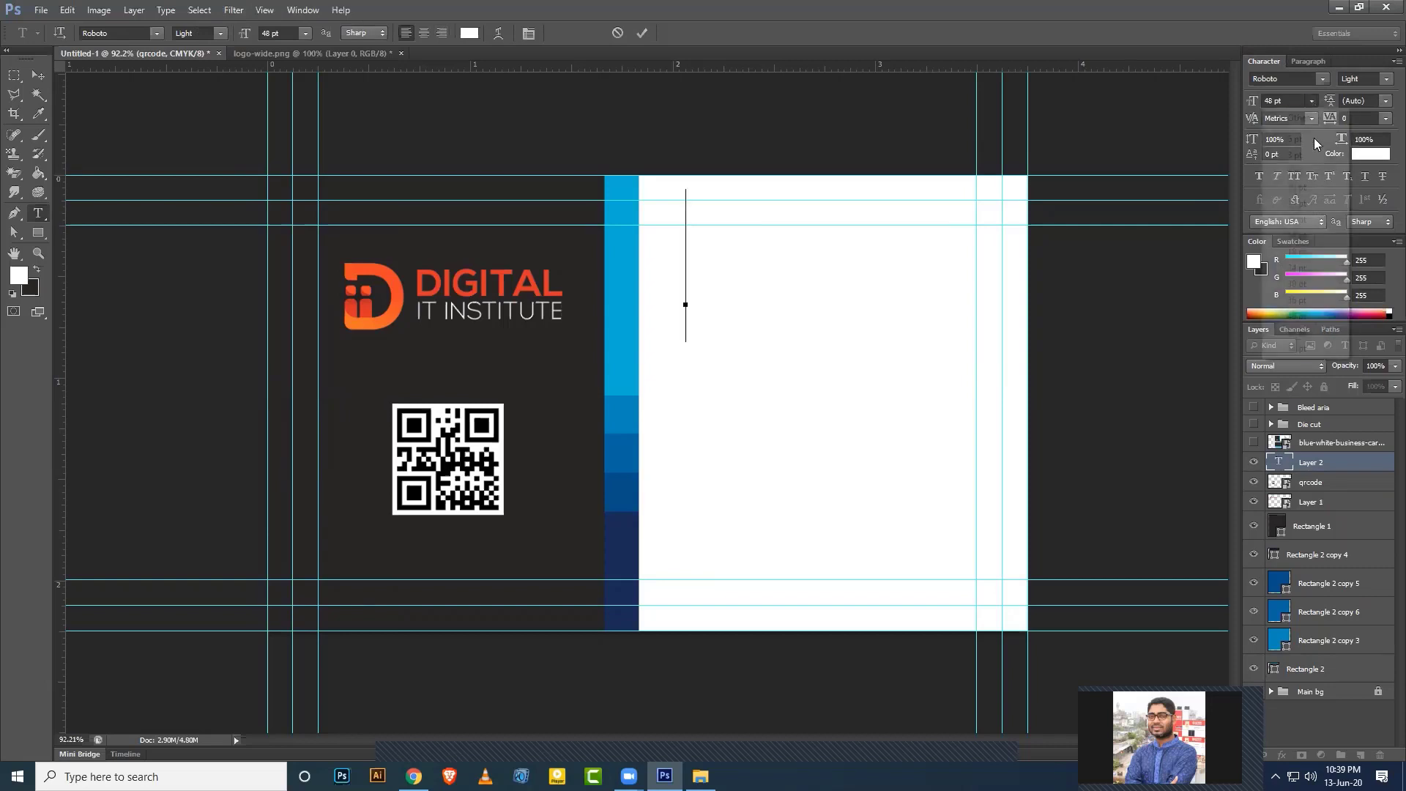
{"action": "left_click", "coordinate": [1298, 171]}
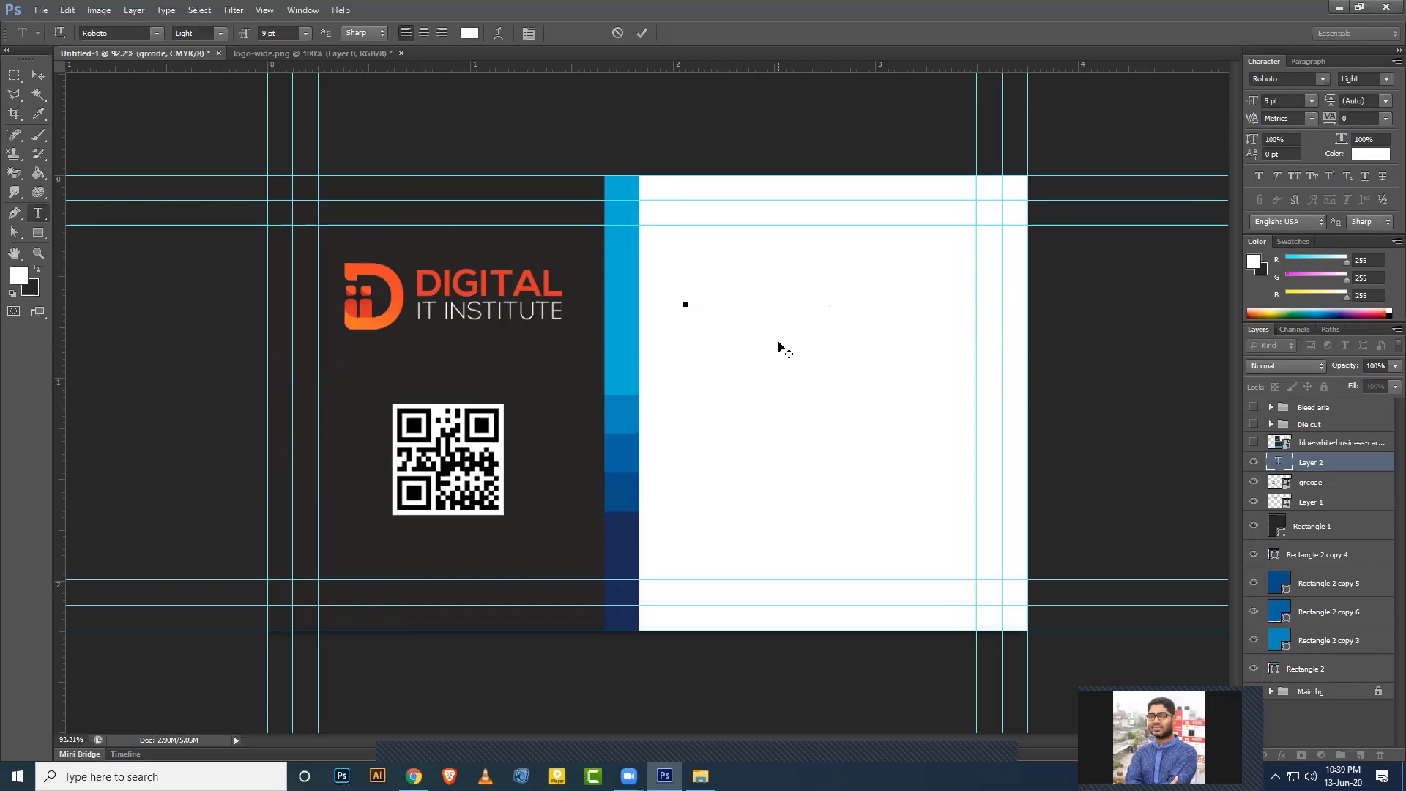
{"action": "key", "text": "ctrl+a"}
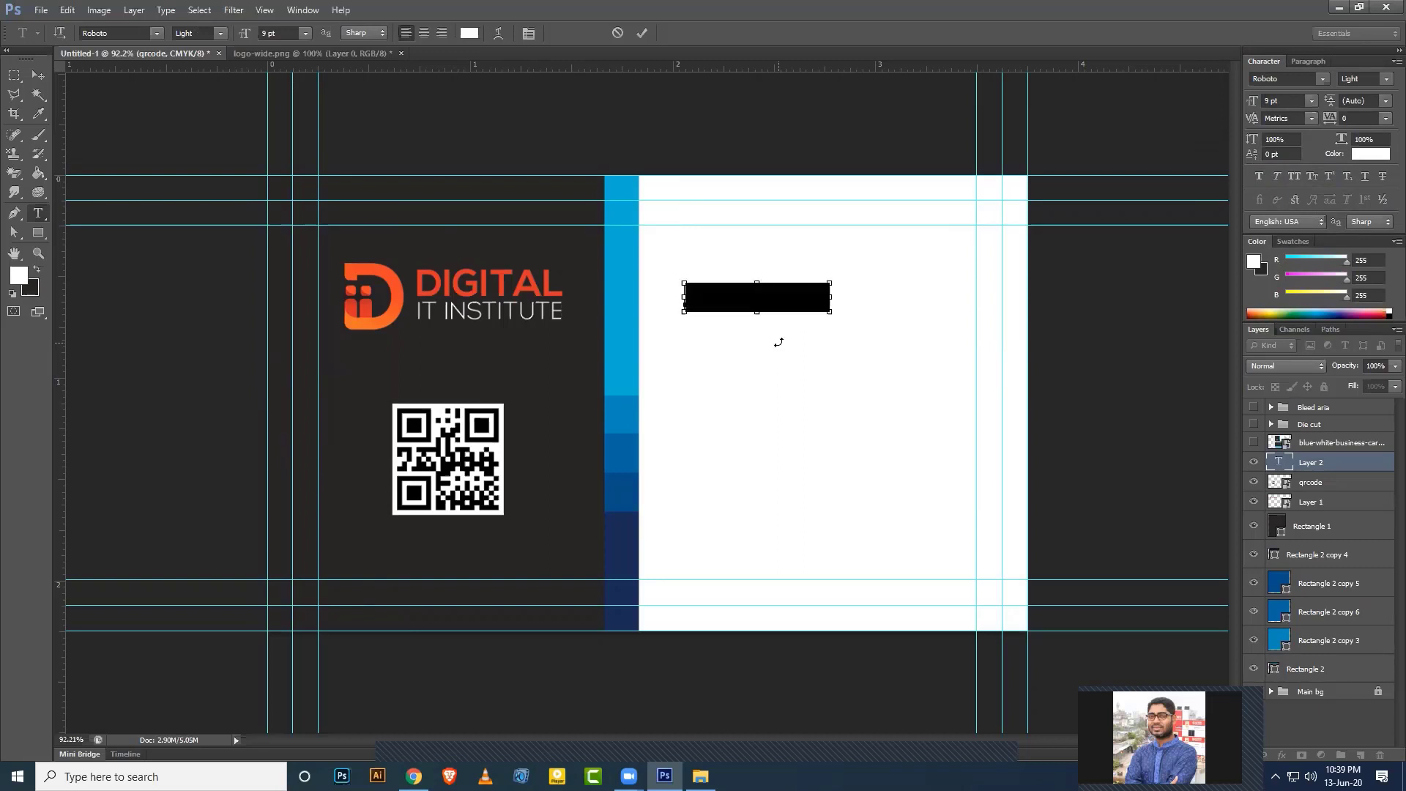
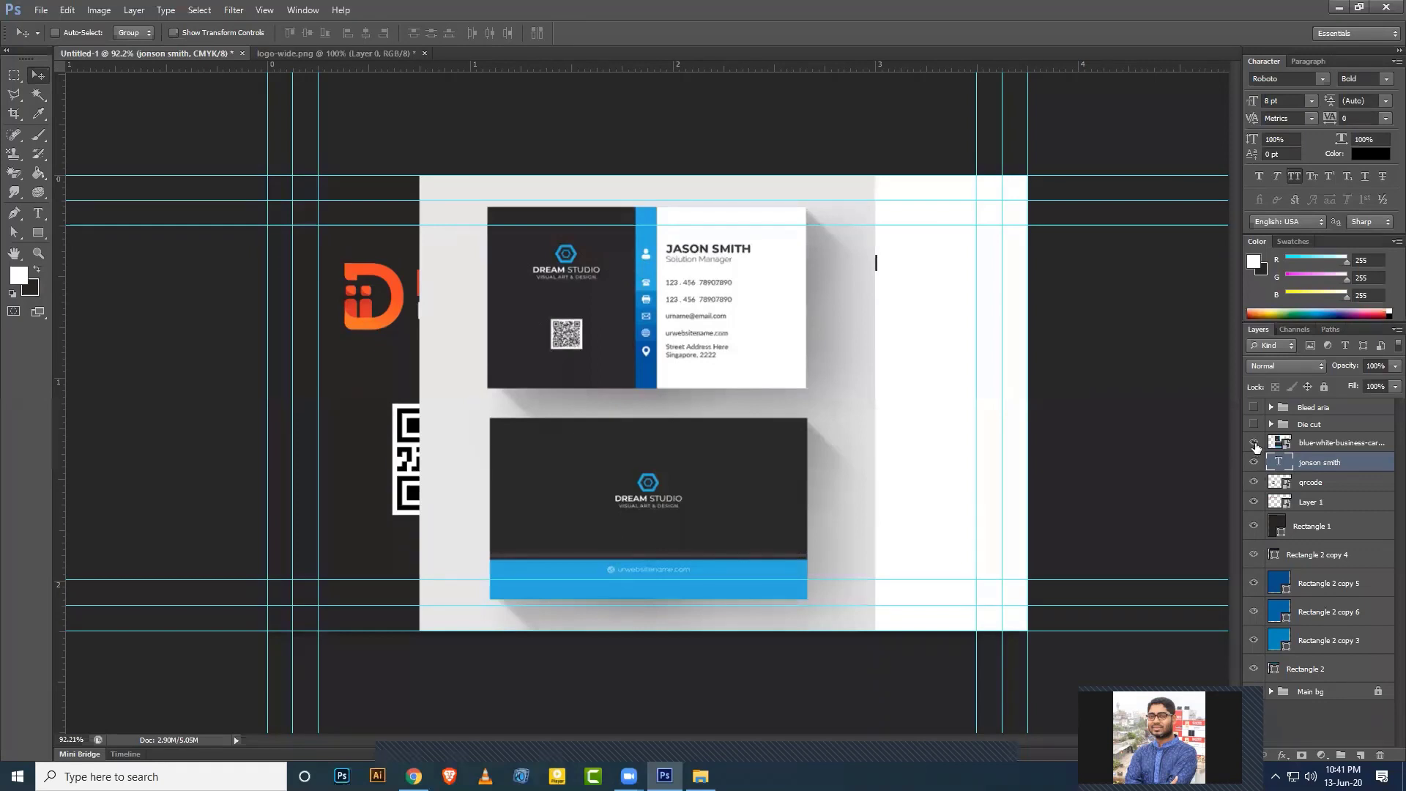
Hide the mockup and set the name in Montserrat, trying Medium and SemiBold weights.
{"action": "left_click", "coordinate": [1254, 442]}
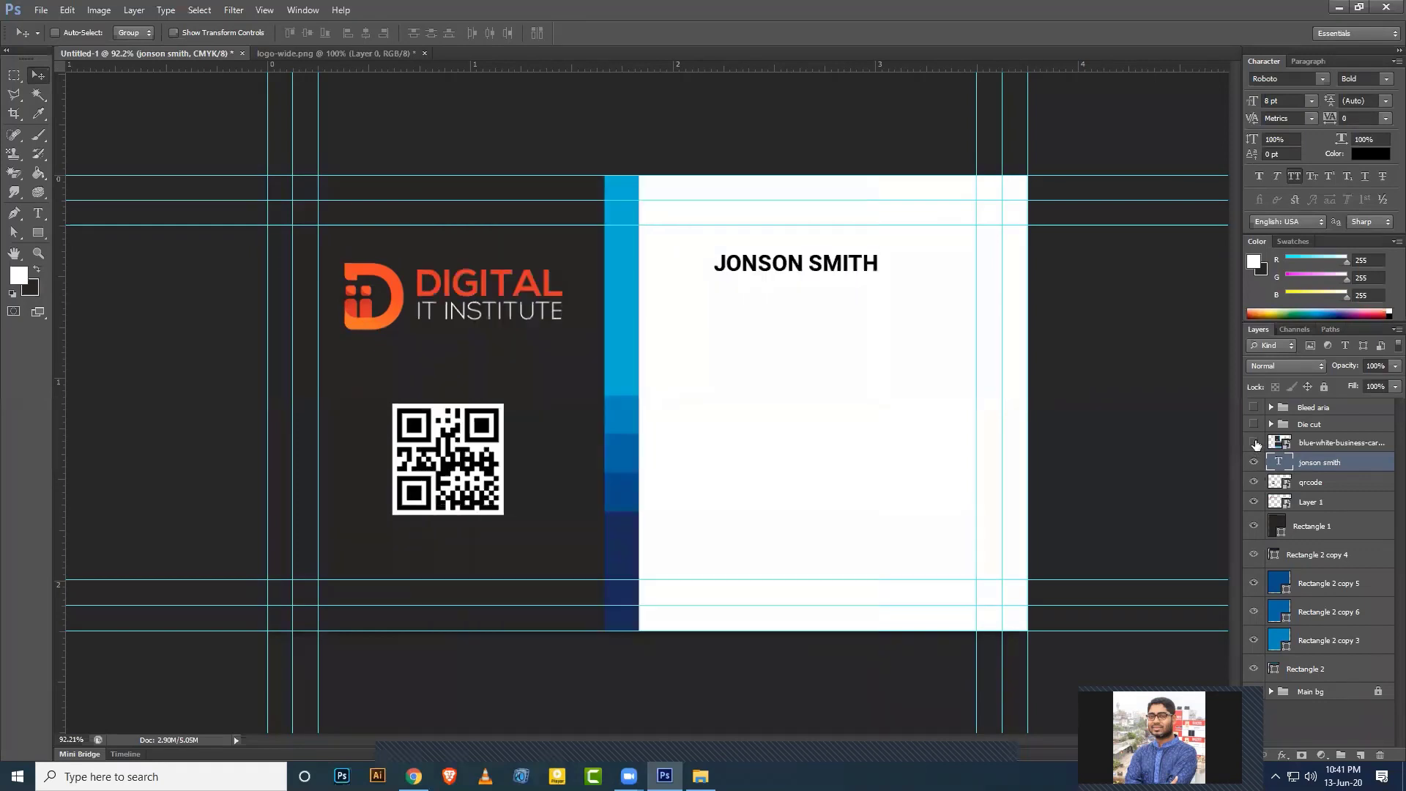
{"action": "left_click", "coordinate": [1295, 77]}
{"action": "type", "text": "Montserrat (O..."}
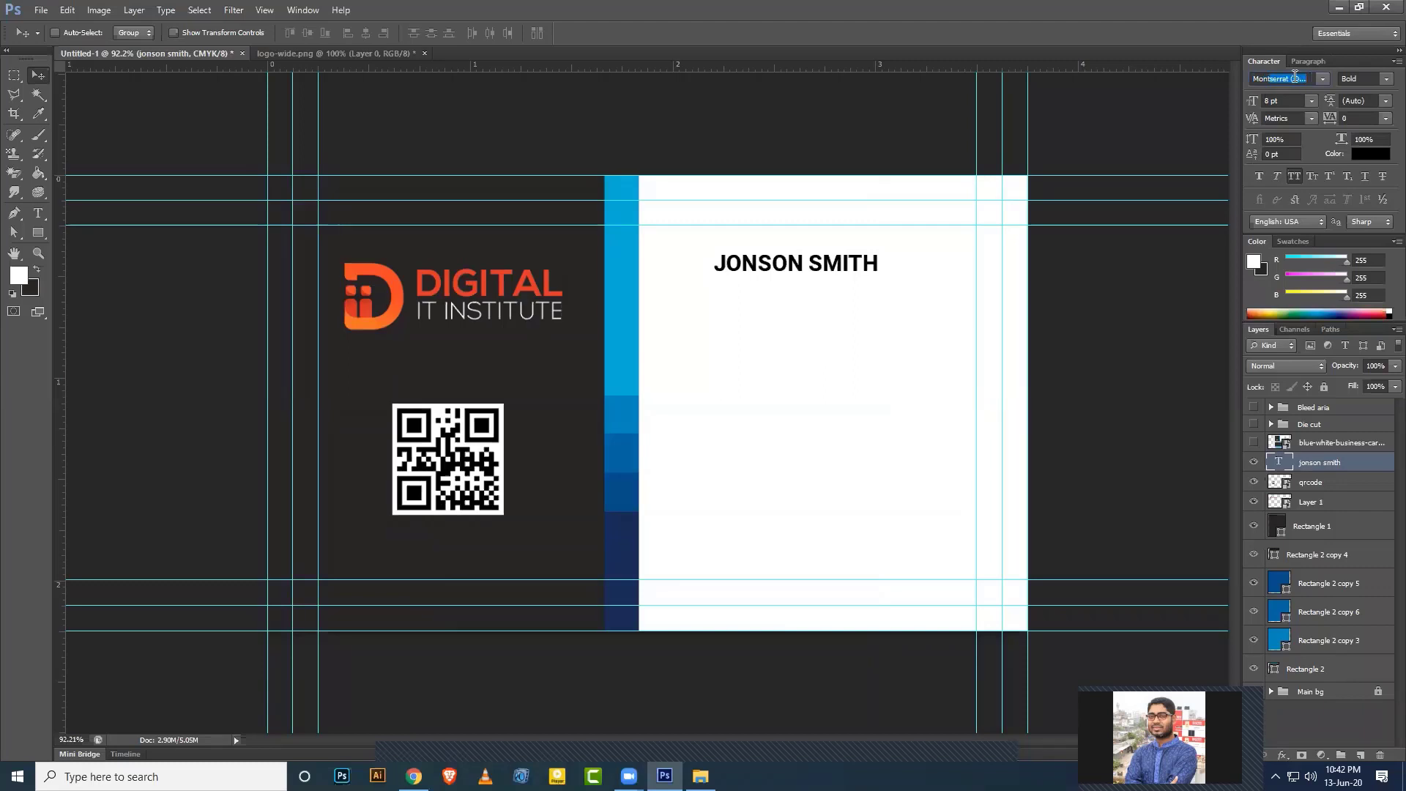
{"action": "key", "text": "Return"}
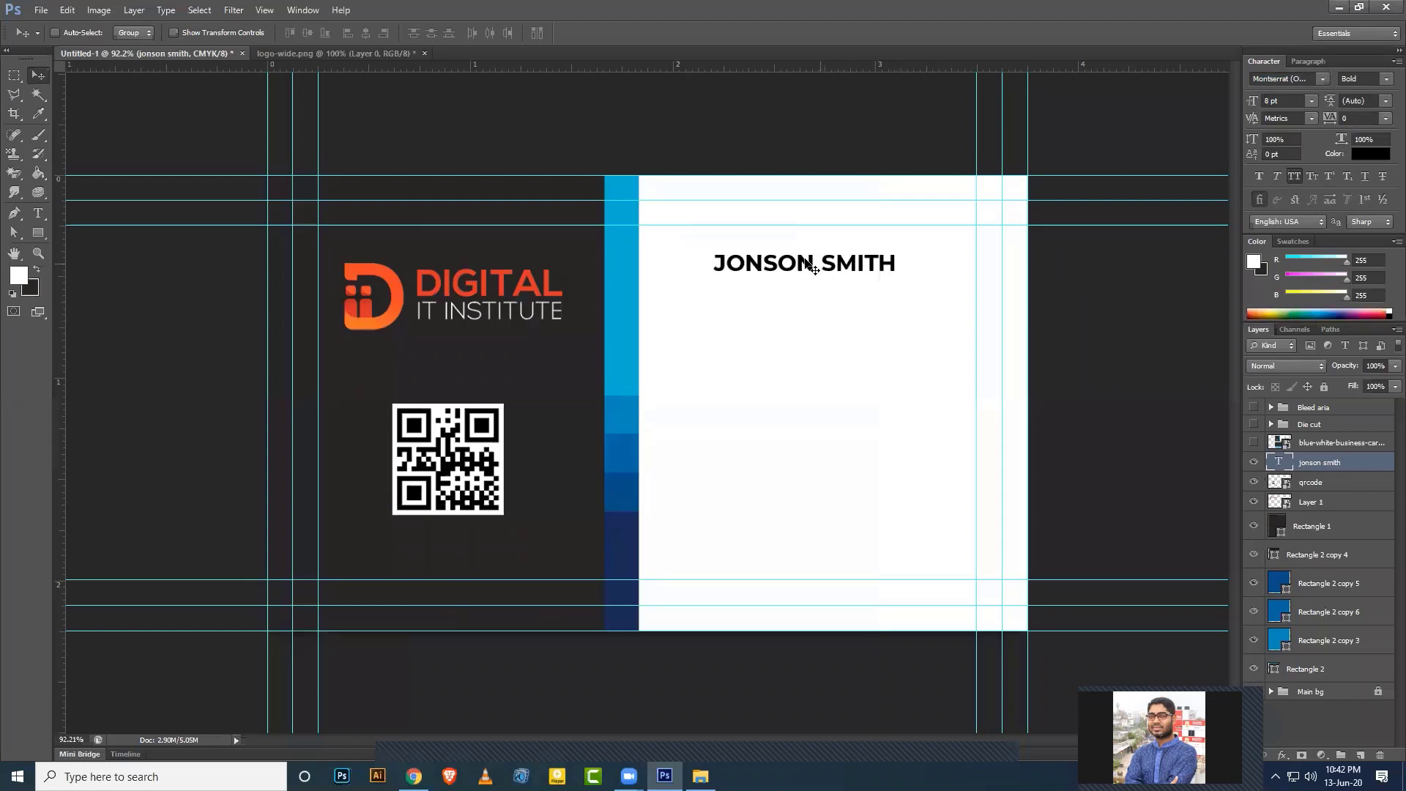
{"action": "left_click", "coordinate": [1385, 81]}
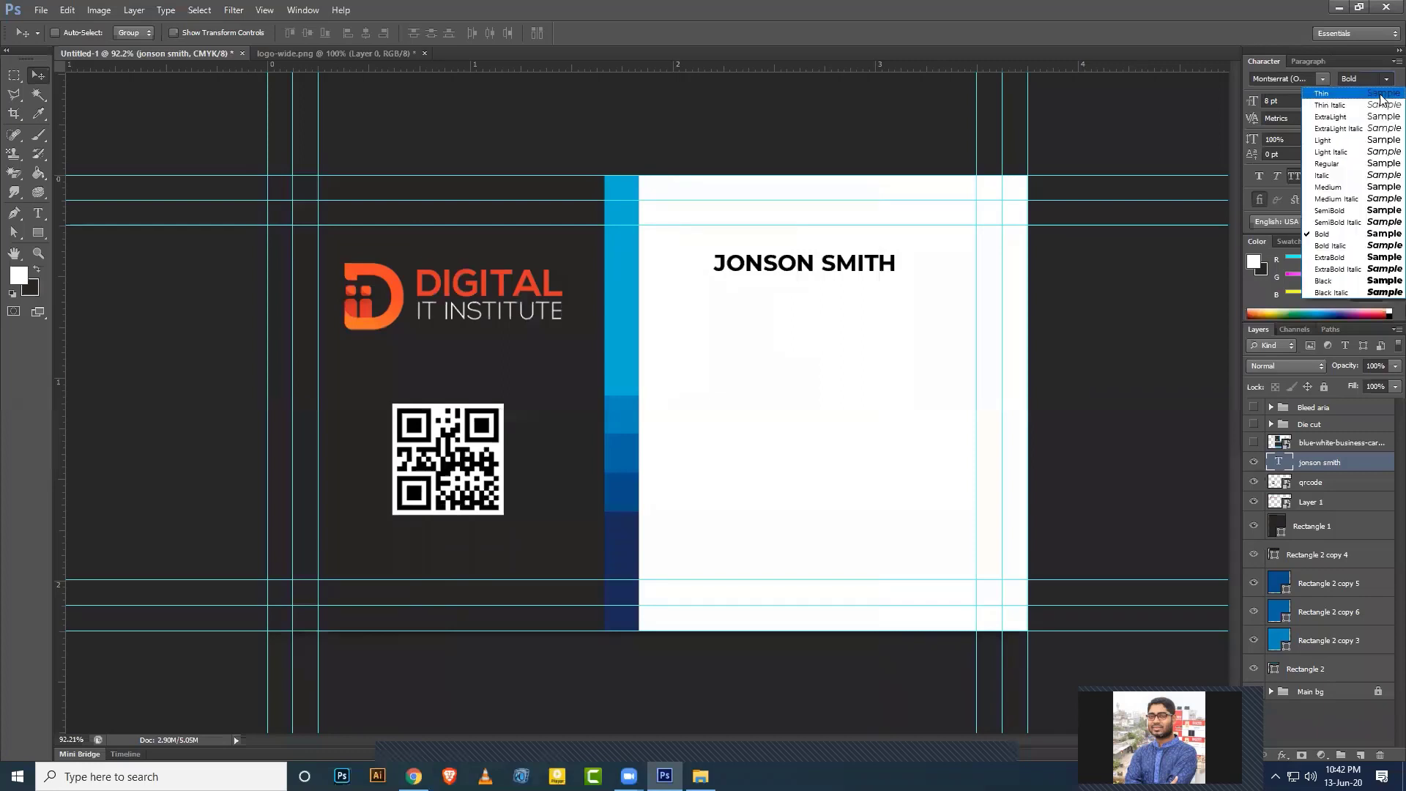
{"action": "left_click", "coordinate": [1341, 189]}
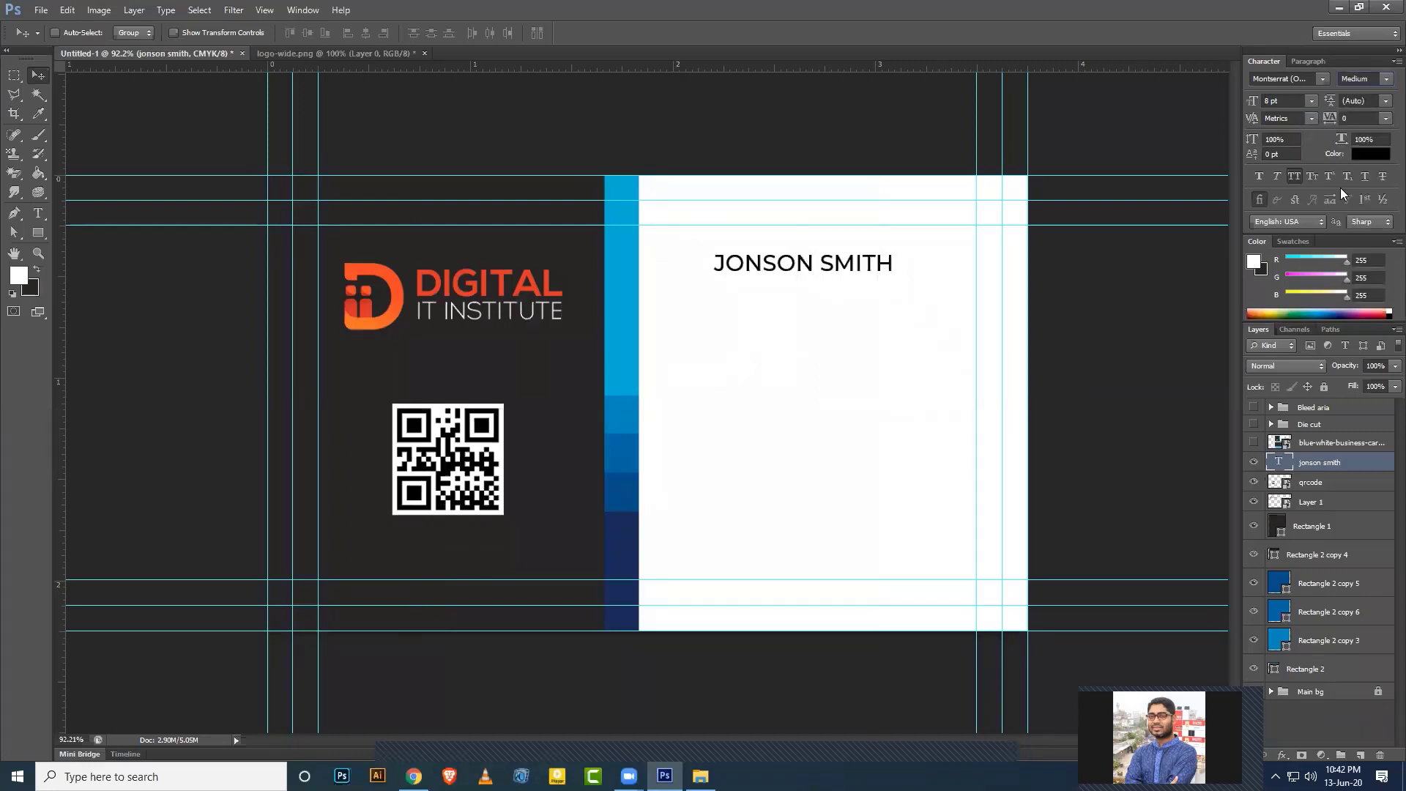
{"action": "left_click", "coordinate": [1254, 442]}
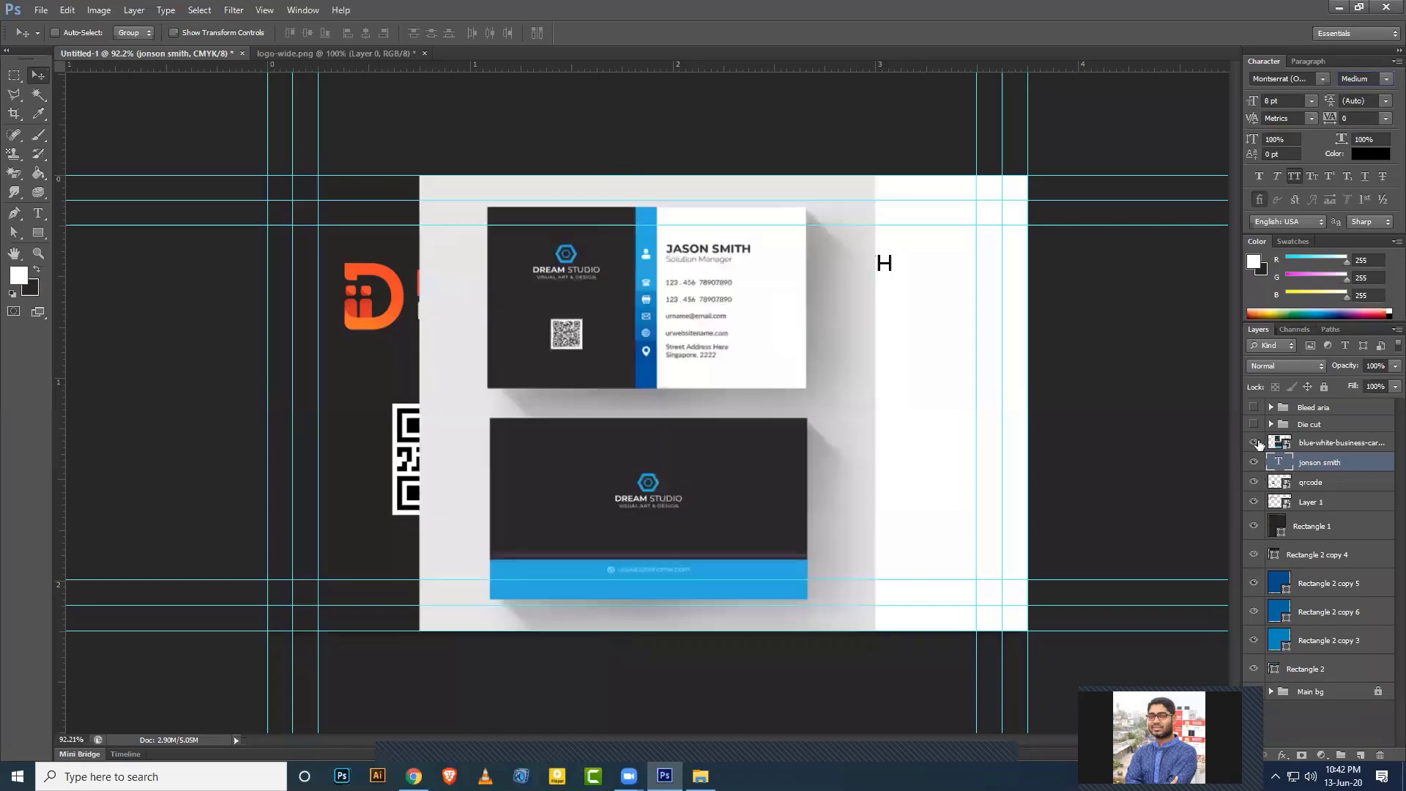
{"action": "left_click", "coordinate": [1386, 78]}
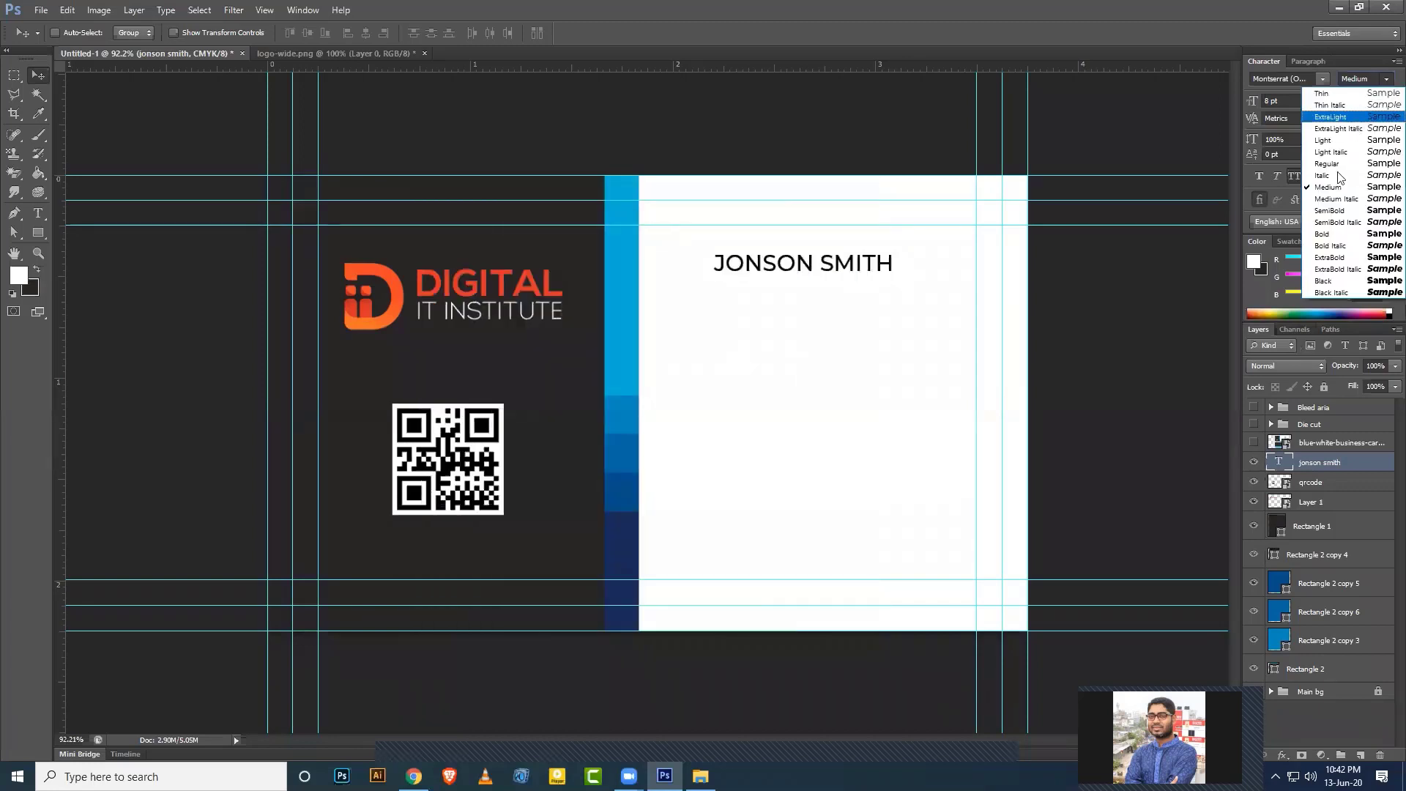
{"action": "left_click", "coordinate": [1334, 211]}
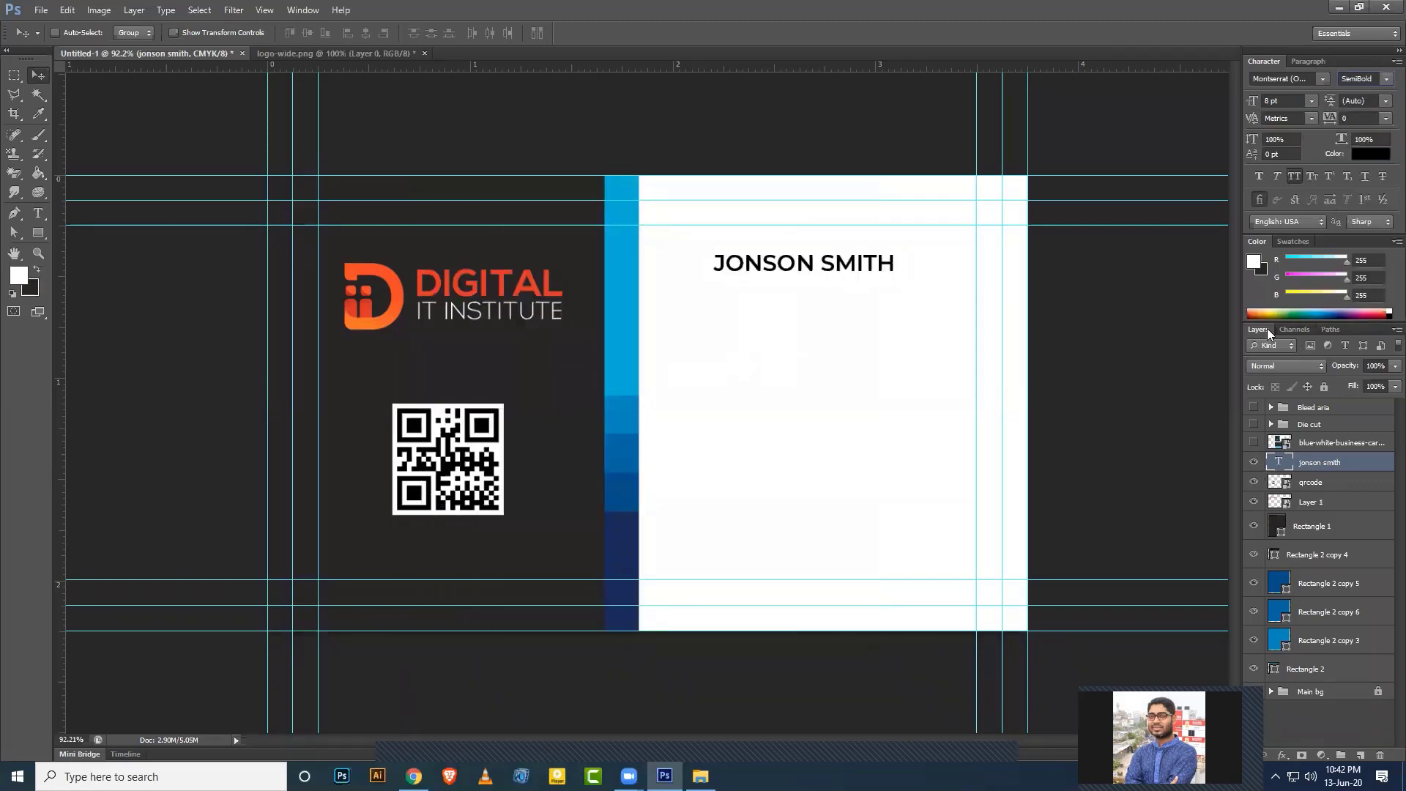
Settle the name's weight on Montserrat Bold after comparing with the reference mockup.
{"action": "left_click", "coordinate": [1254, 442]}
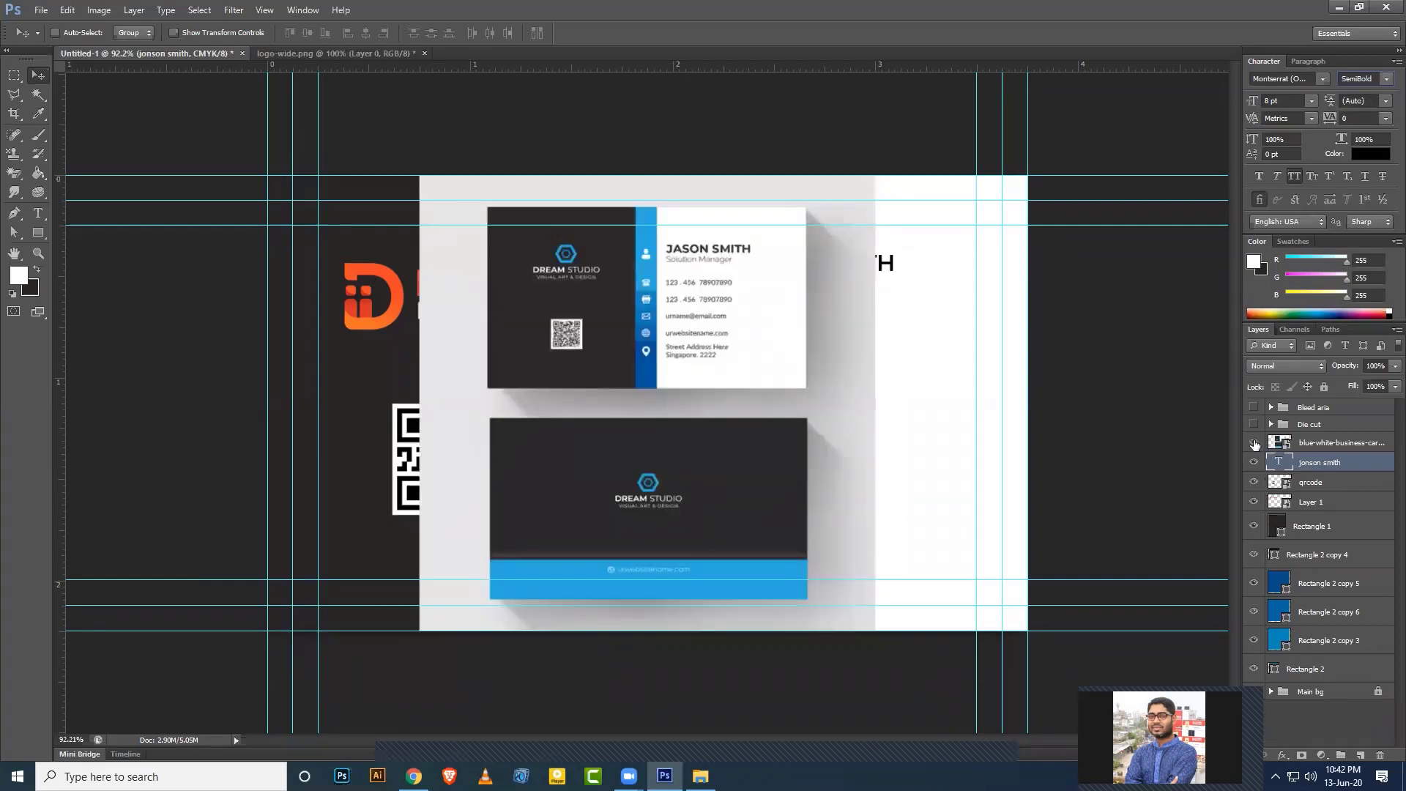
{"action": "left_click", "coordinate": [1253, 442]}
{"action": "left_click", "coordinate": [1387, 78]}
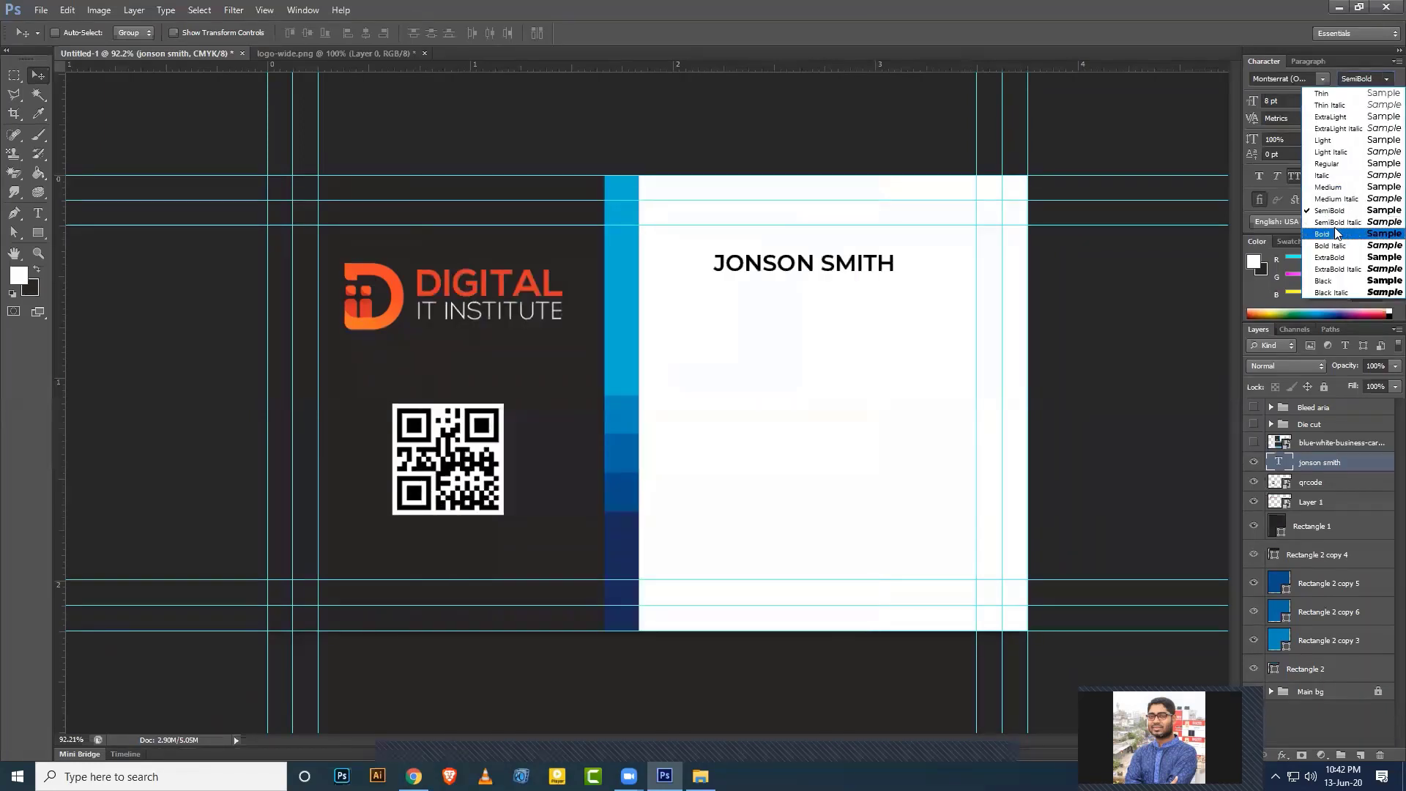
{"action": "left_click", "coordinate": [1335, 232]}
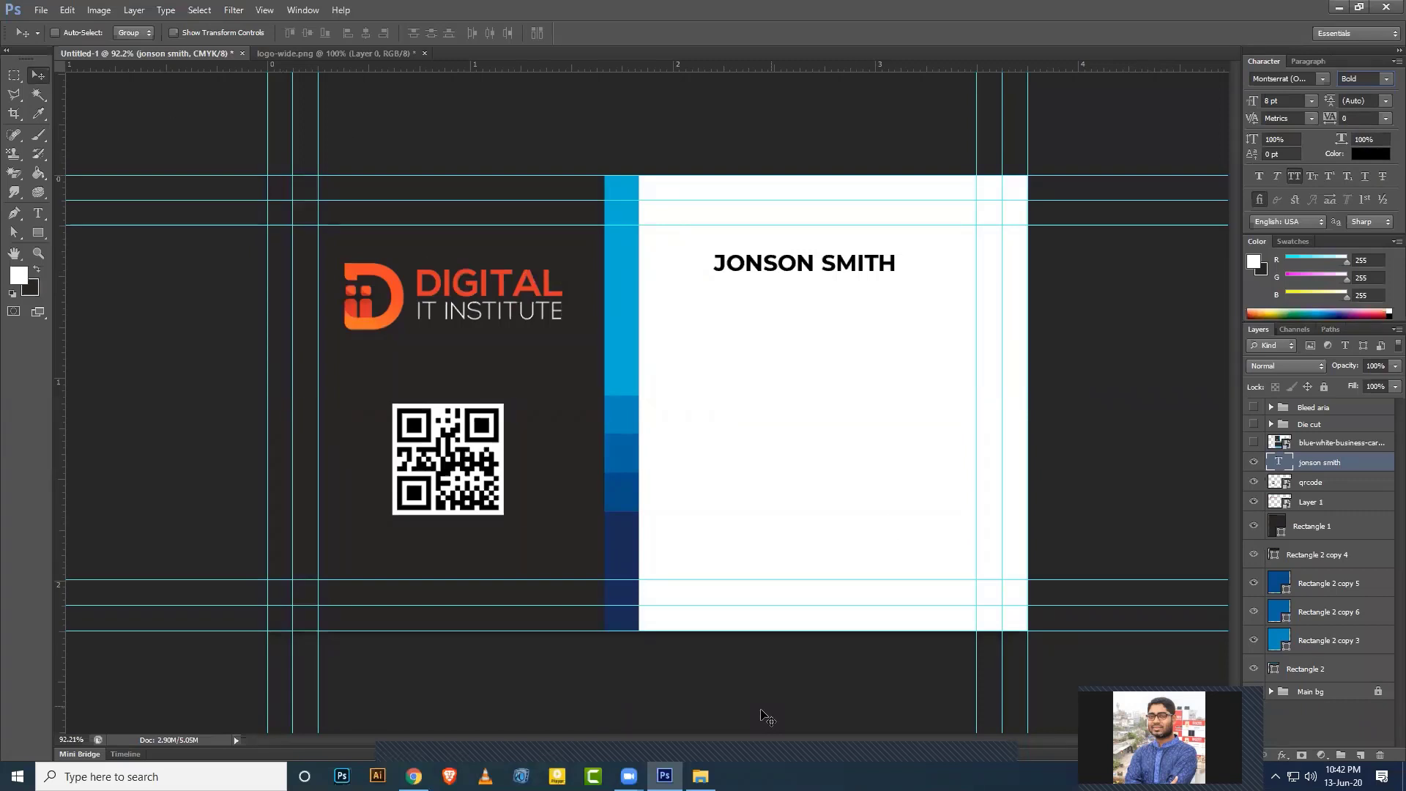
{"action": "left_click", "coordinate": [1254, 443]}
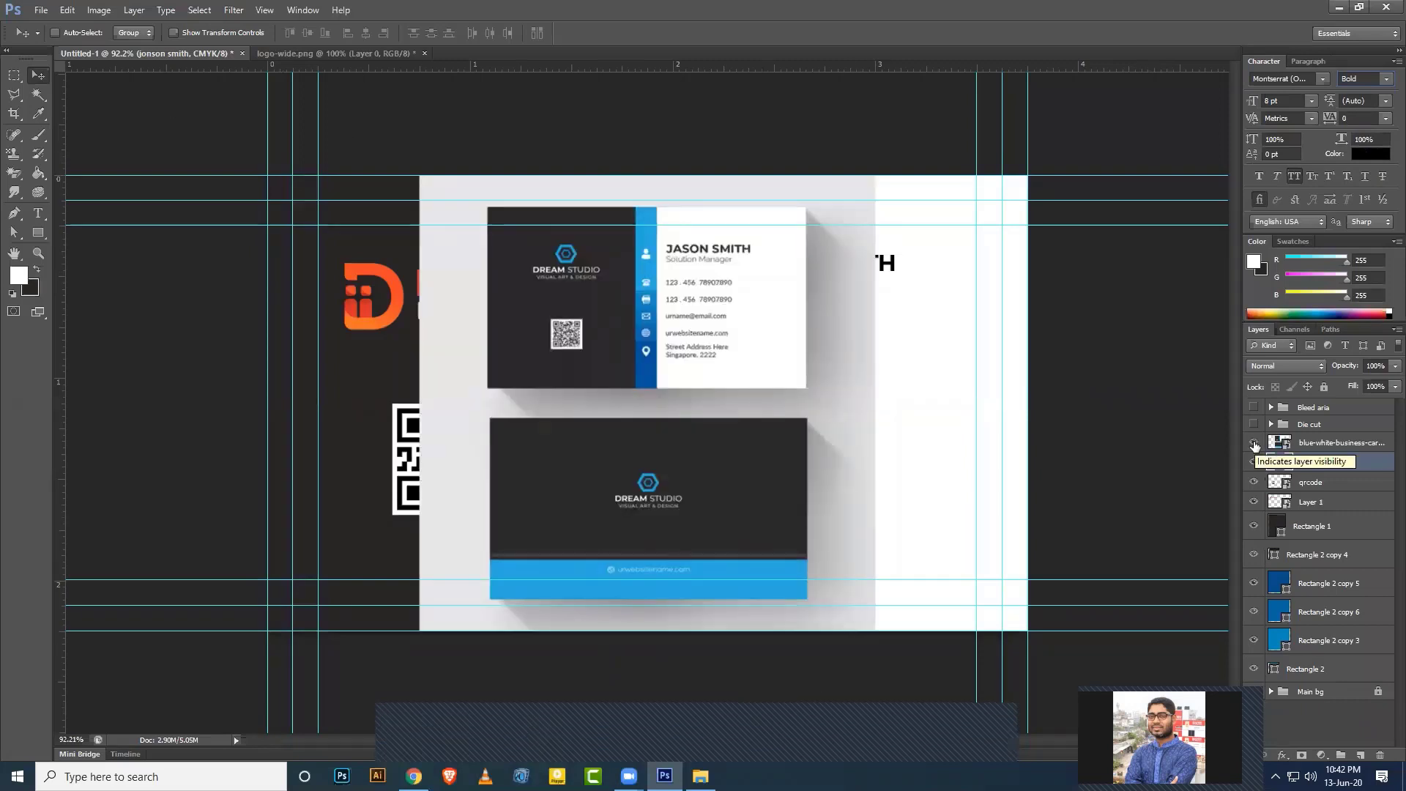
{"action": "left_click", "coordinate": [1254, 442]}
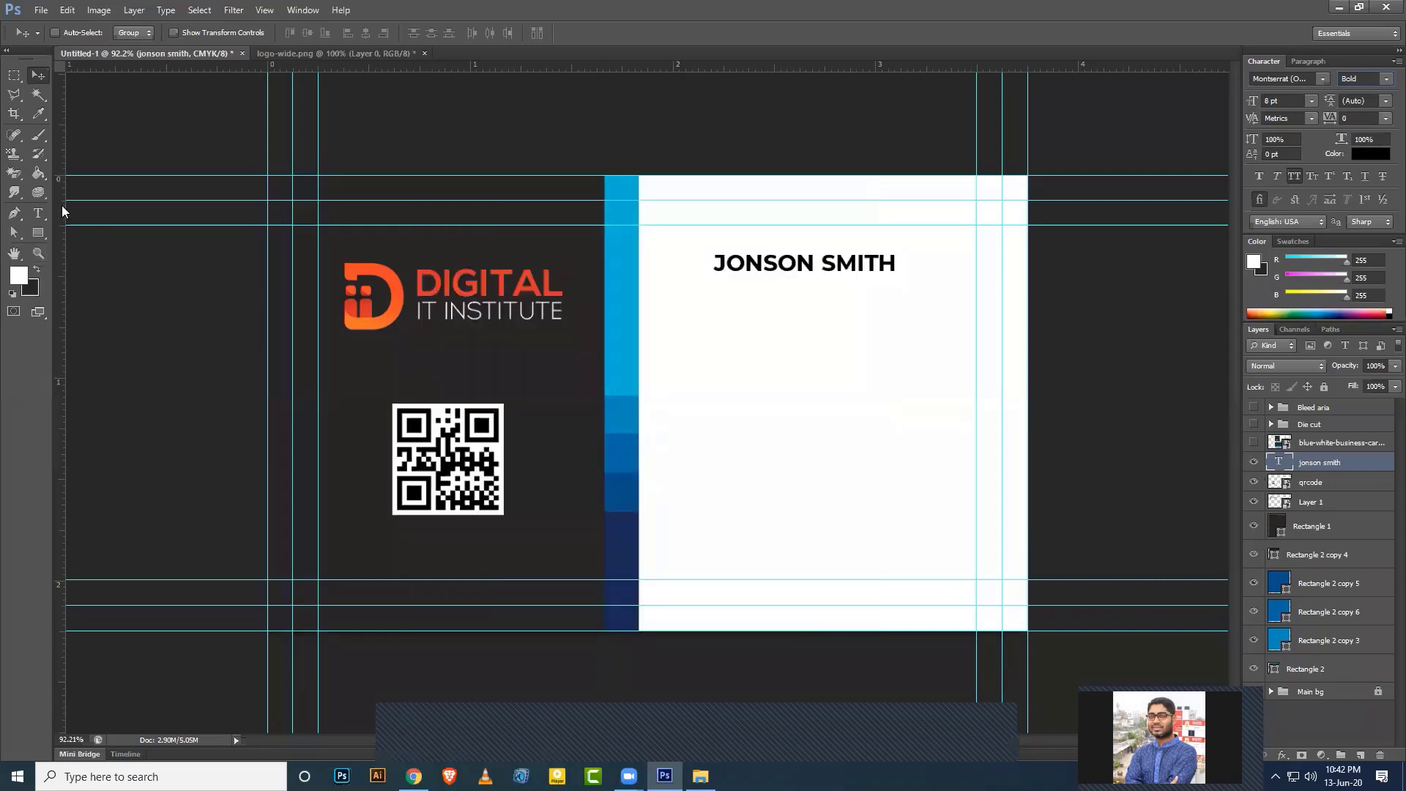
Add a vertical guide at 1.875 in and move JONSON SMITH left onto it.
{"action": "left_click_drag", "start_coordinate": [61, 214], "coordinate": [657, 276]}
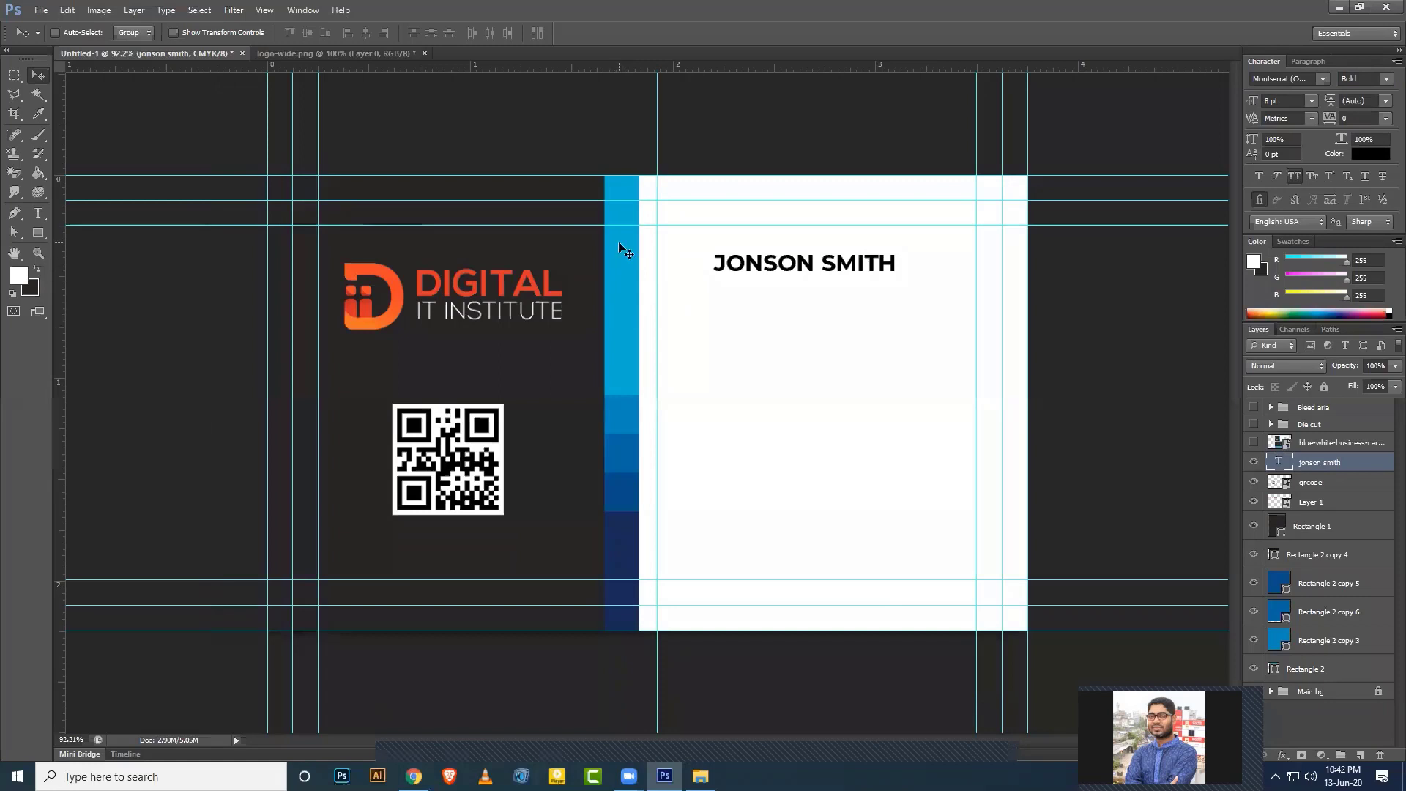
{"action": "left_click_drag", "start_coordinate": [653, 320], "coordinate": [654, 317]}
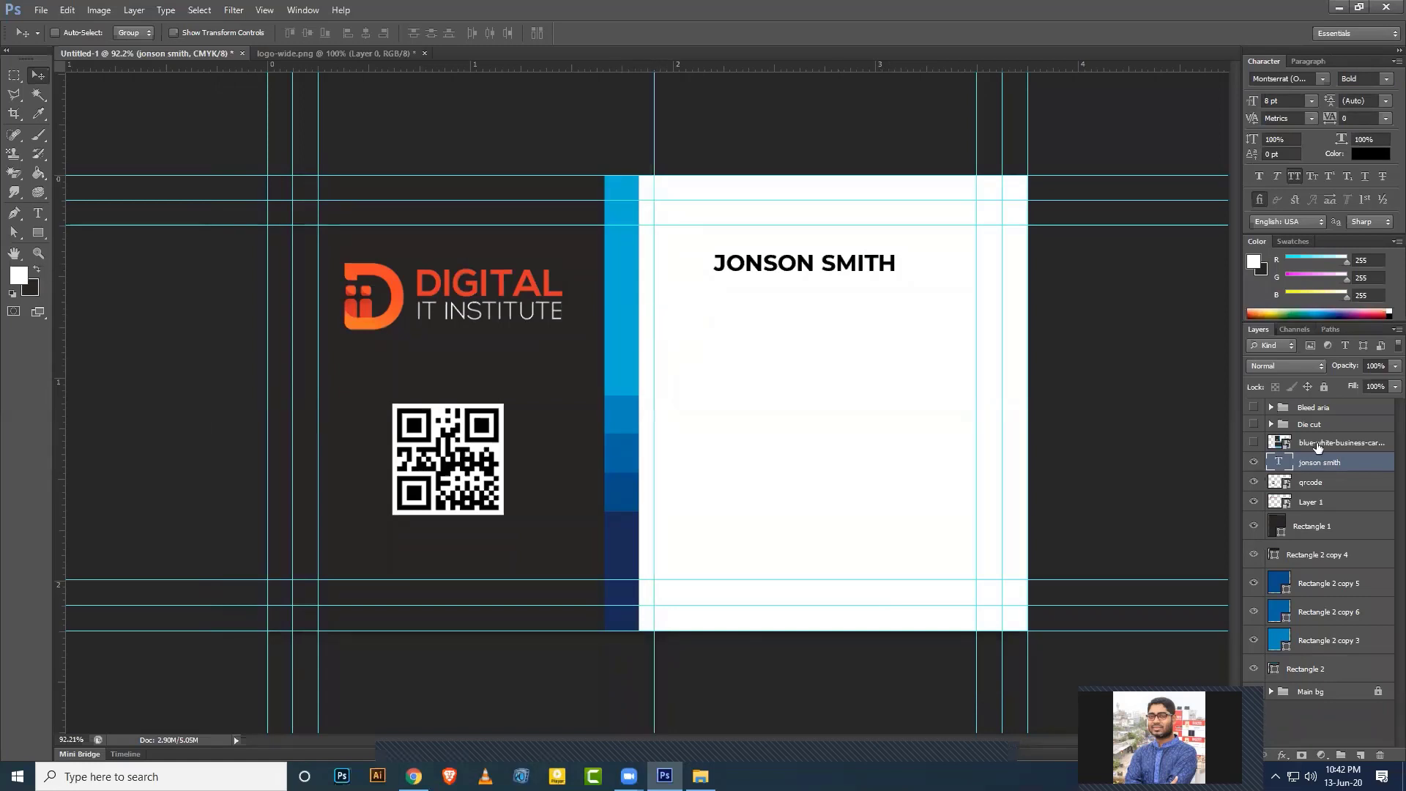
{"action": "left_click_drag", "start_coordinate": [755, 269], "coordinate": [706, 279]}
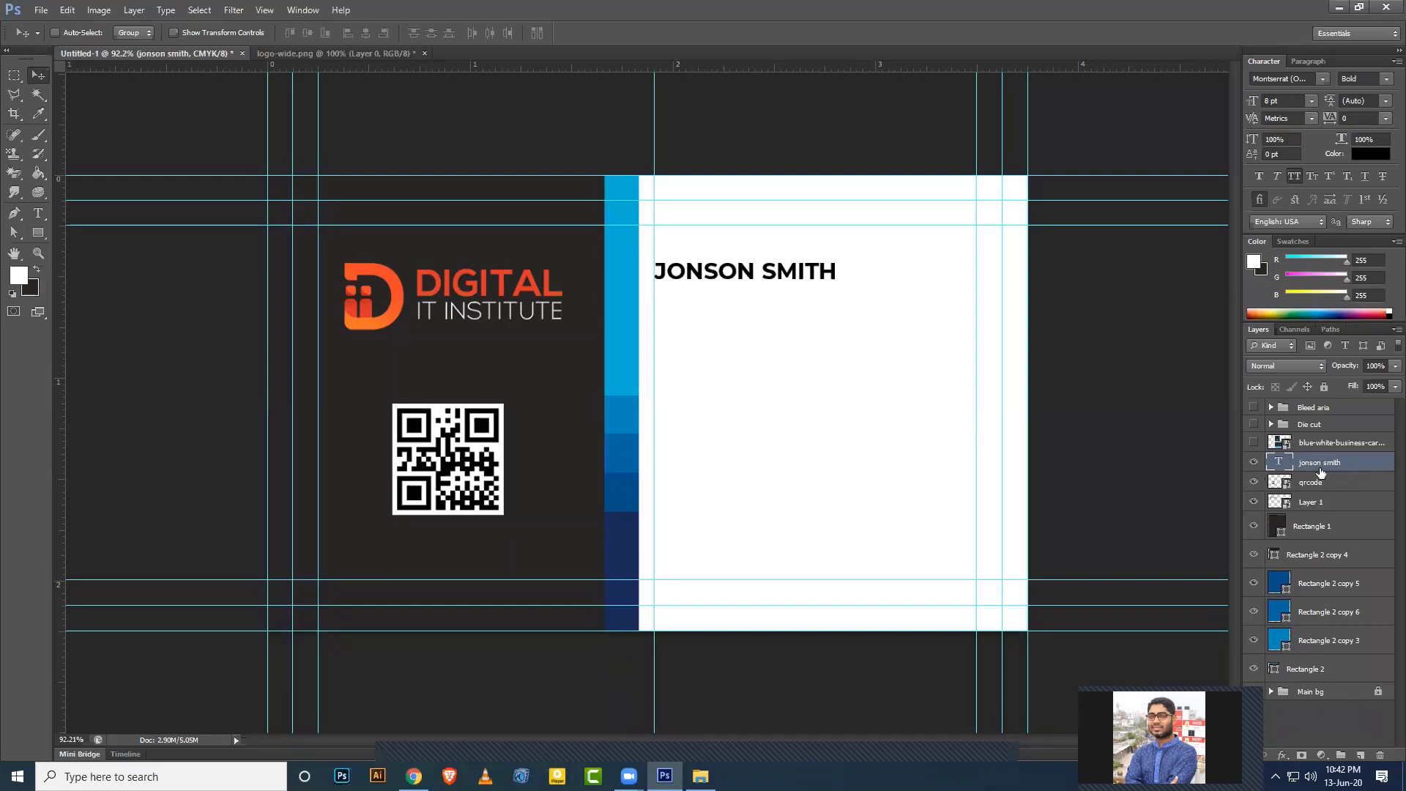
Duplicate the name layer, move the copy down a line, and retype it as DIRECTOR.
{"action": "key", "text": "ctrl+j"}
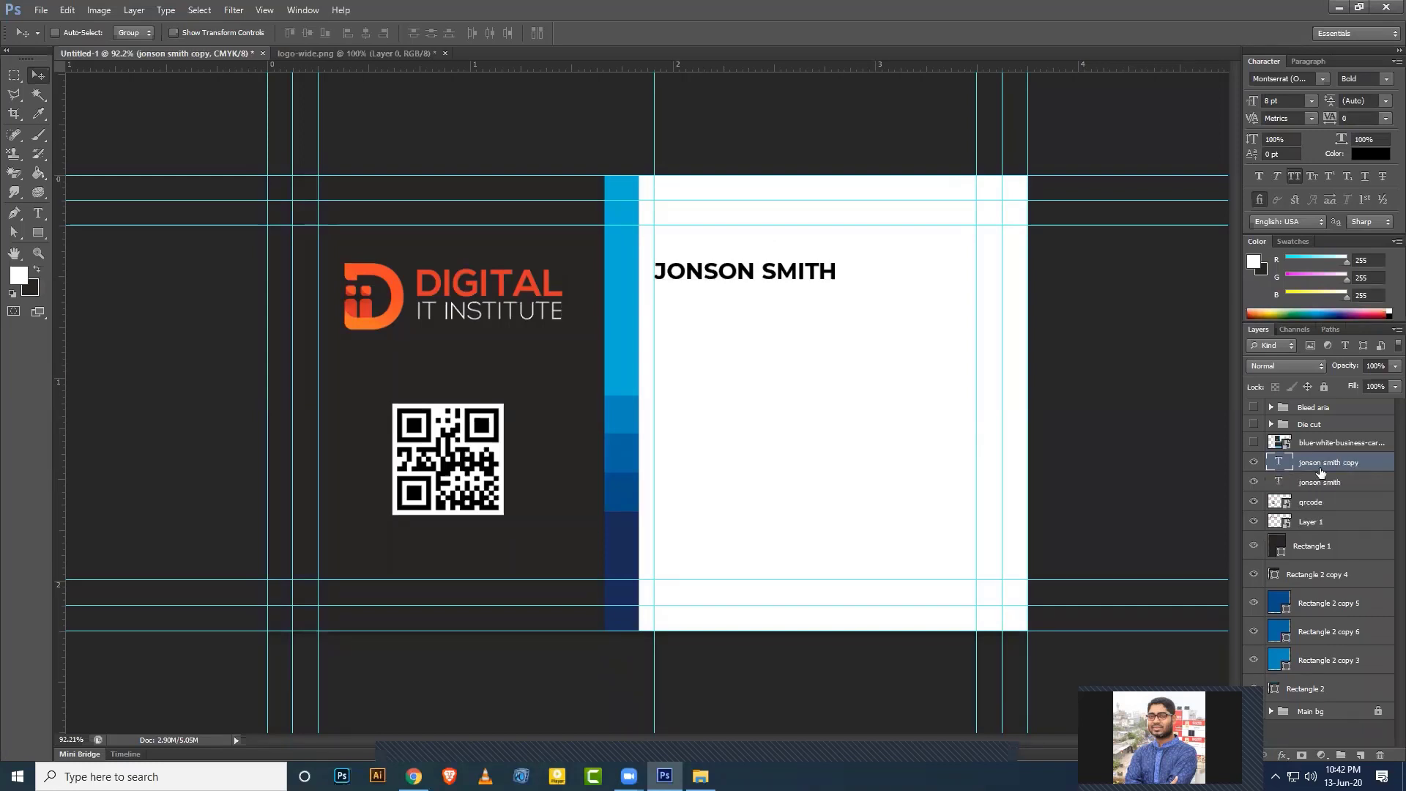
{"action": "left_click_drag", "start_coordinate": [794, 275], "coordinate": [796, 308]}
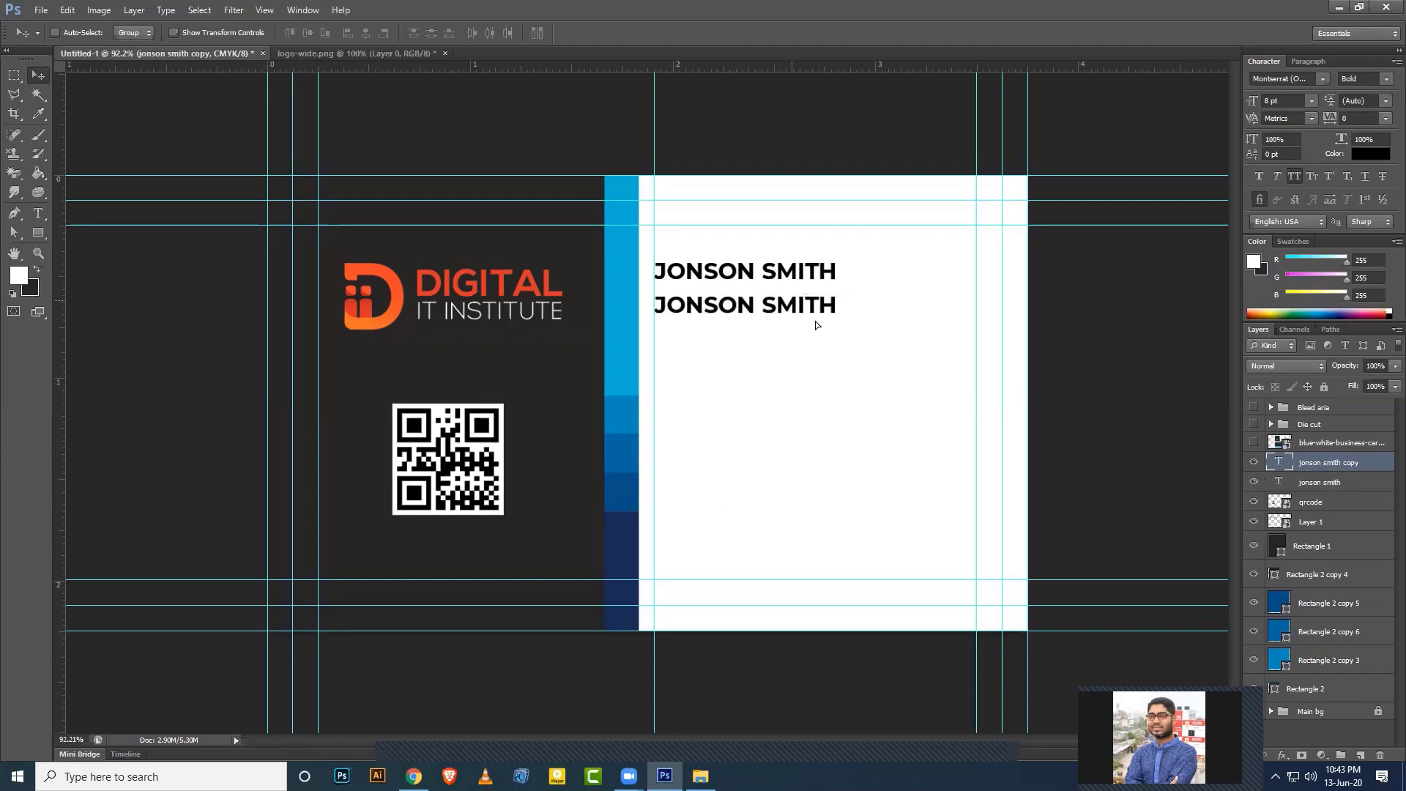
{"action": "double_click", "coordinate": [1280, 463]}
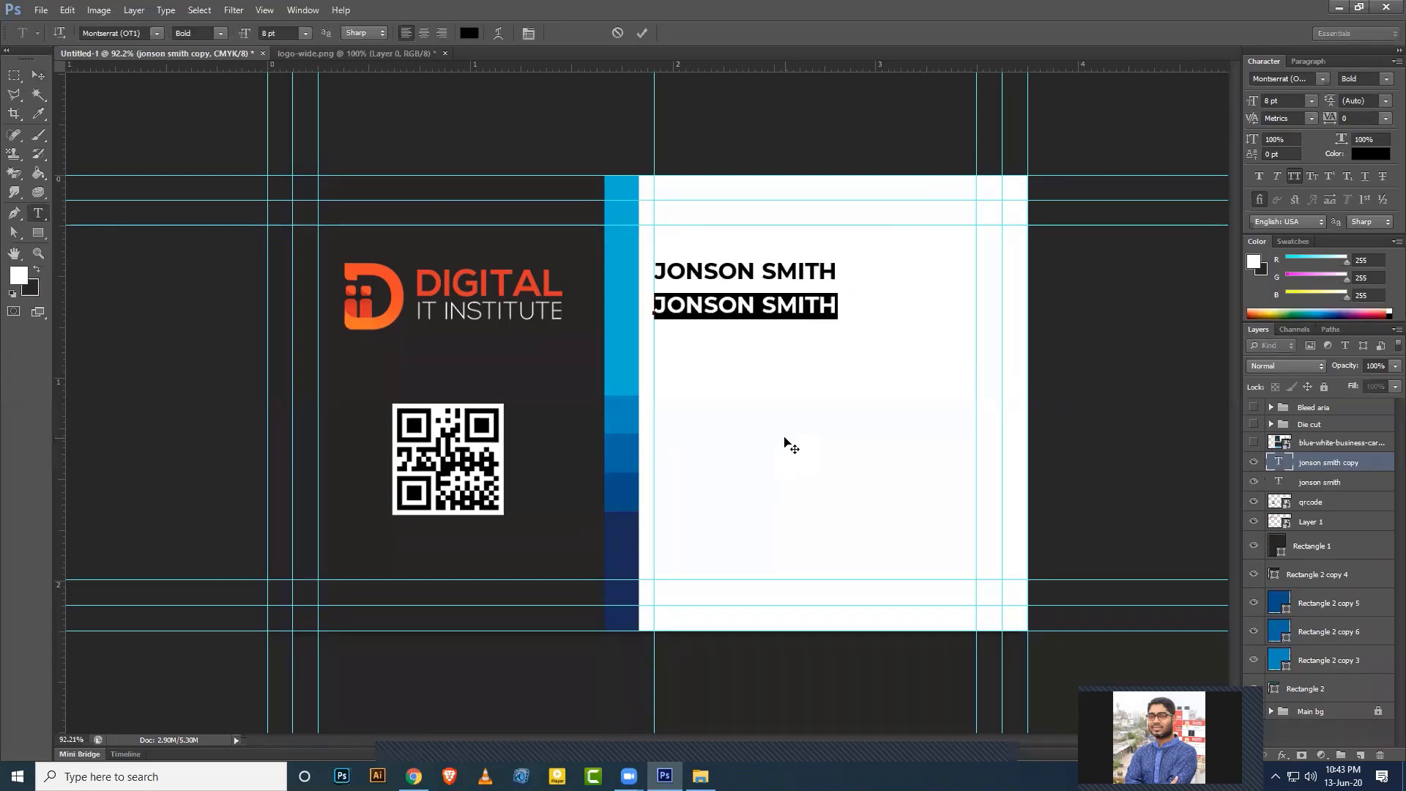
{"action": "key", "text": "BackSpace"}
{"action": "type", "text": "DIRECTOR"}
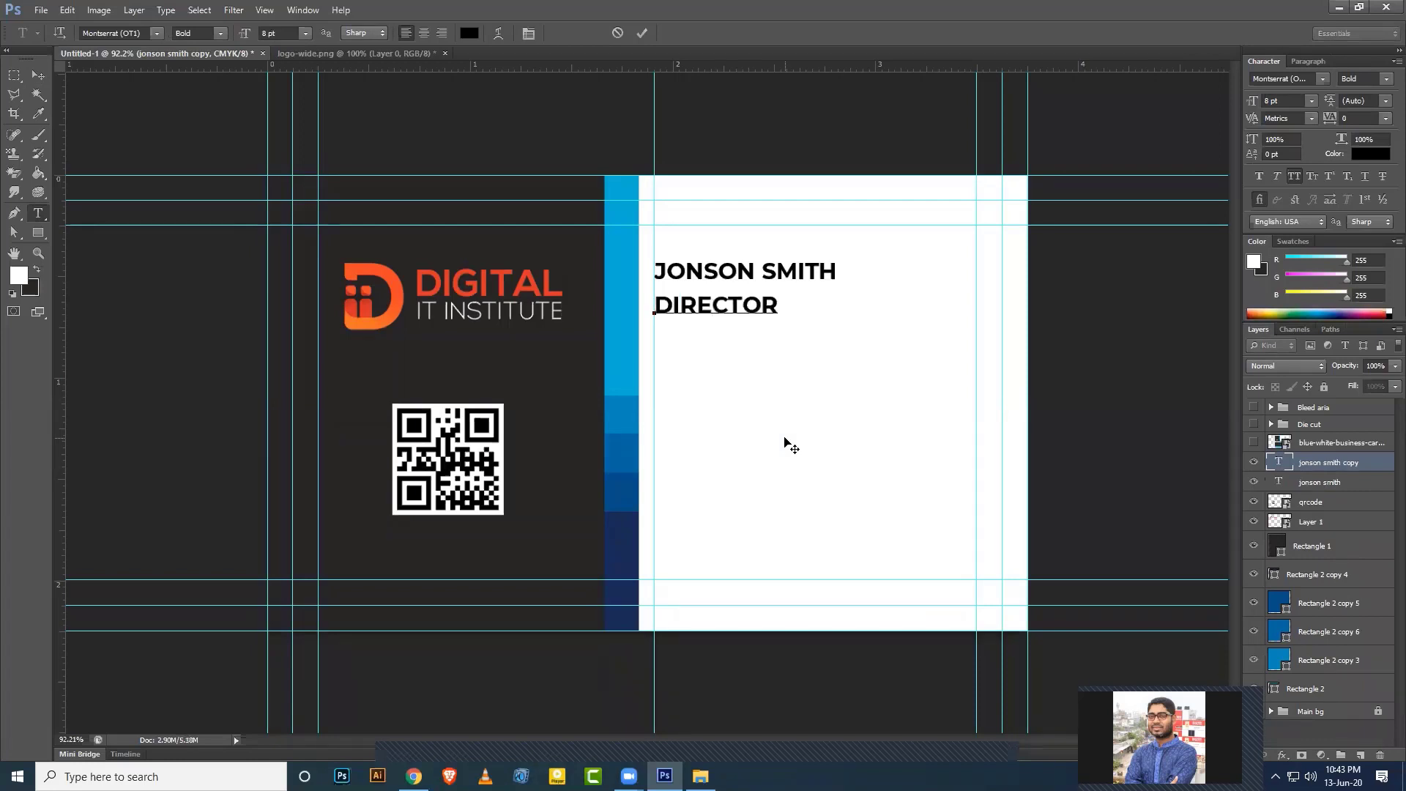
Make Director Montserrat Regular 6 pt without All Caps and nudge it up under the name.
{"action": "key", "text": "ctrl+a"}
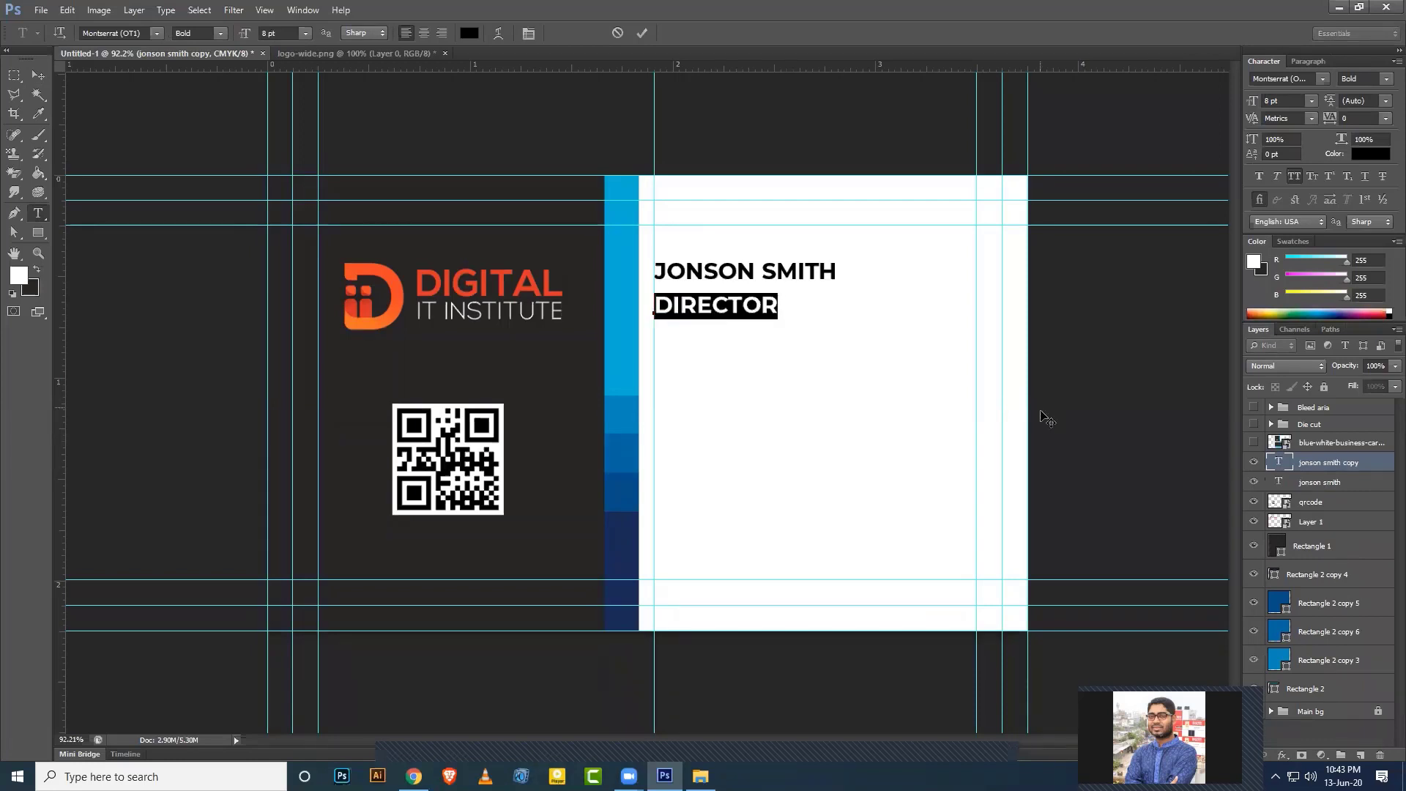
{"action": "left_click", "coordinate": [1294, 177]}
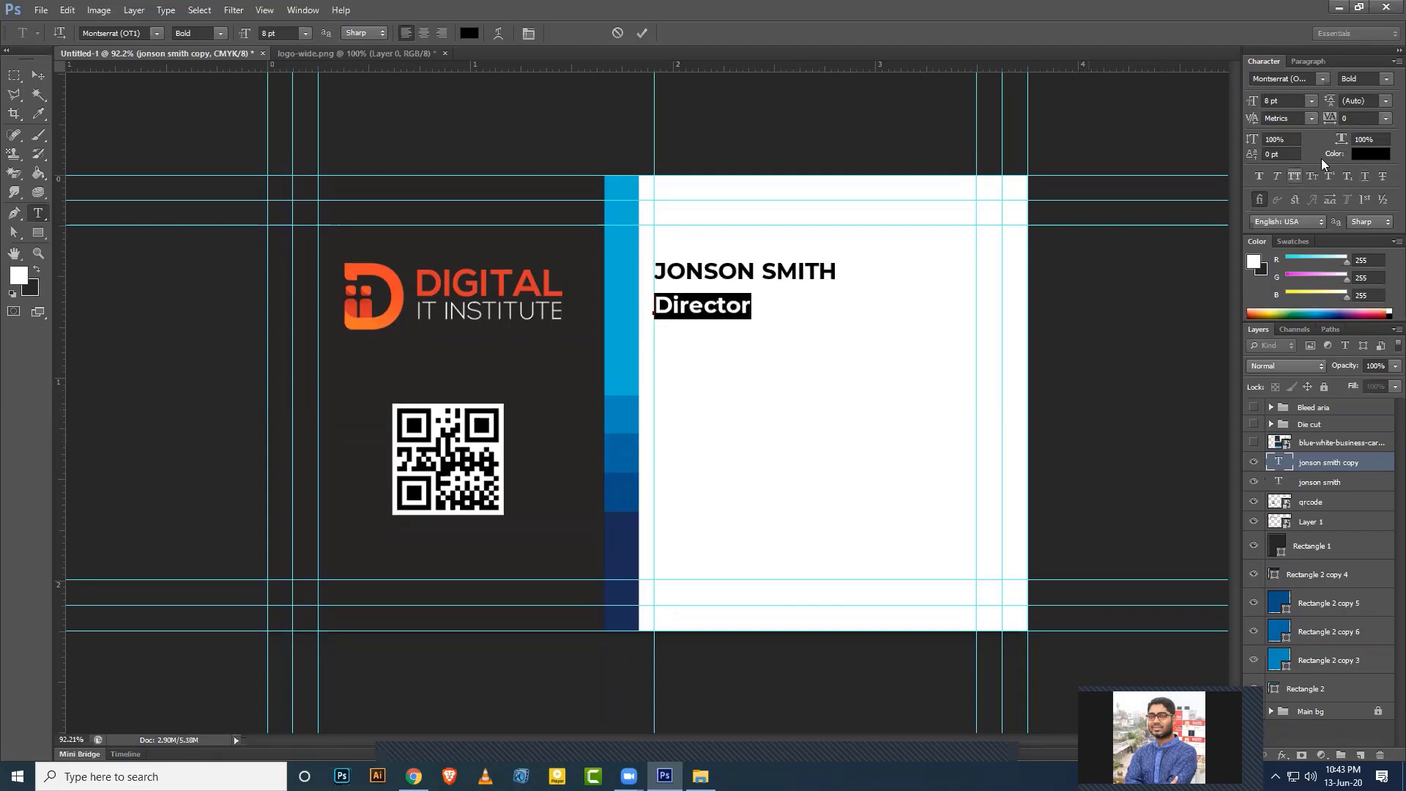
{"action": "left_click", "coordinate": [1385, 86]}
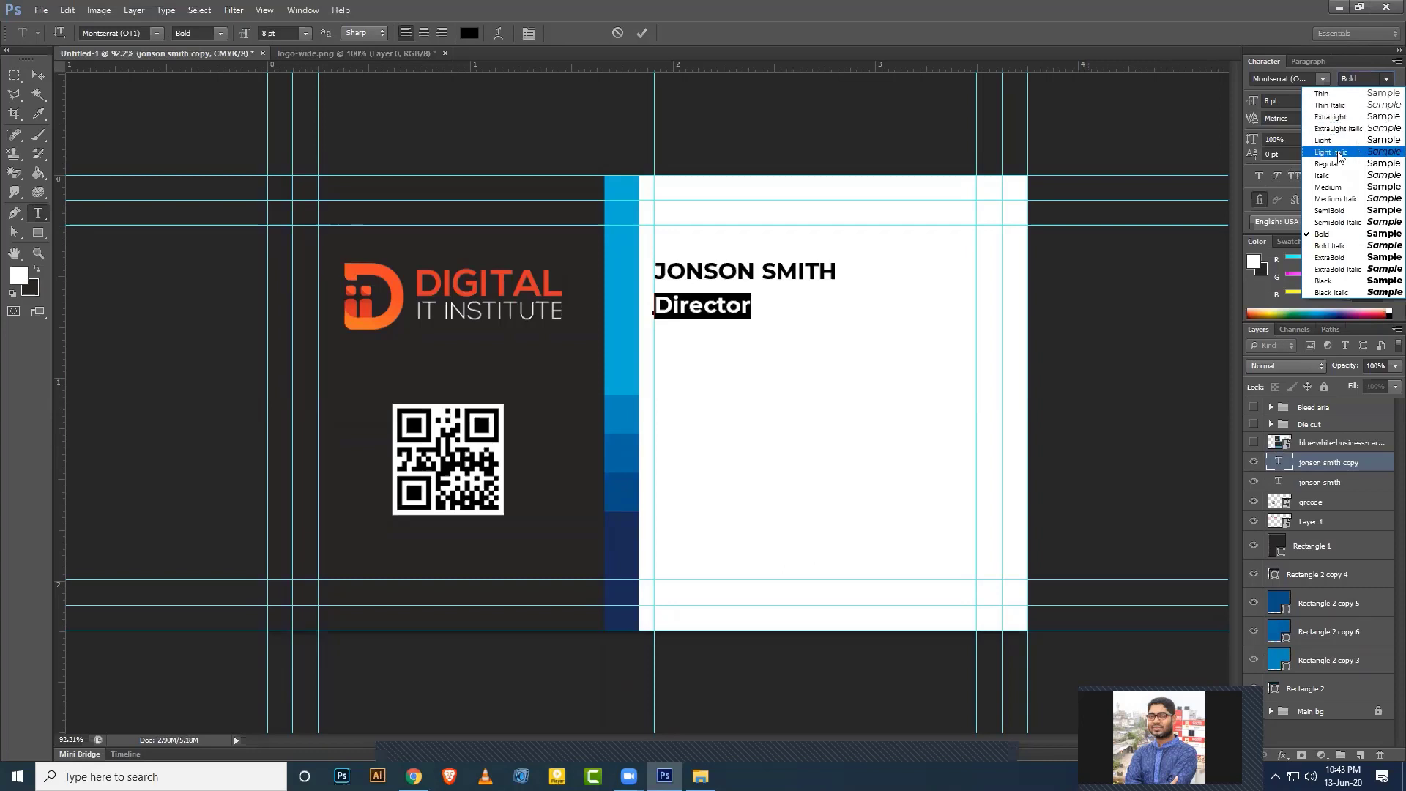
{"action": "left_click", "coordinate": [1336, 169]}
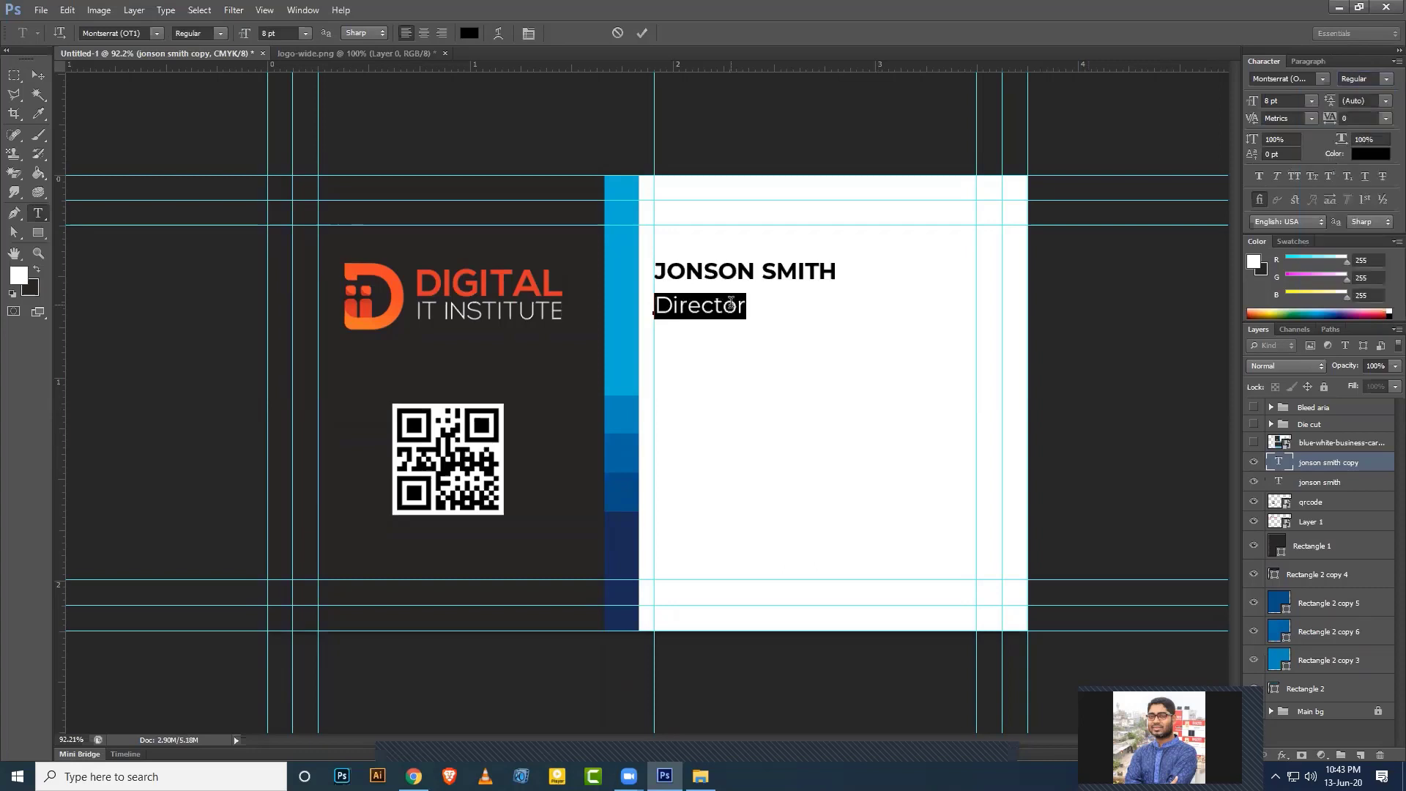
{"action": "left_click", "coordinate": [1281, 100]}
{"action": "type", "text": "6"}
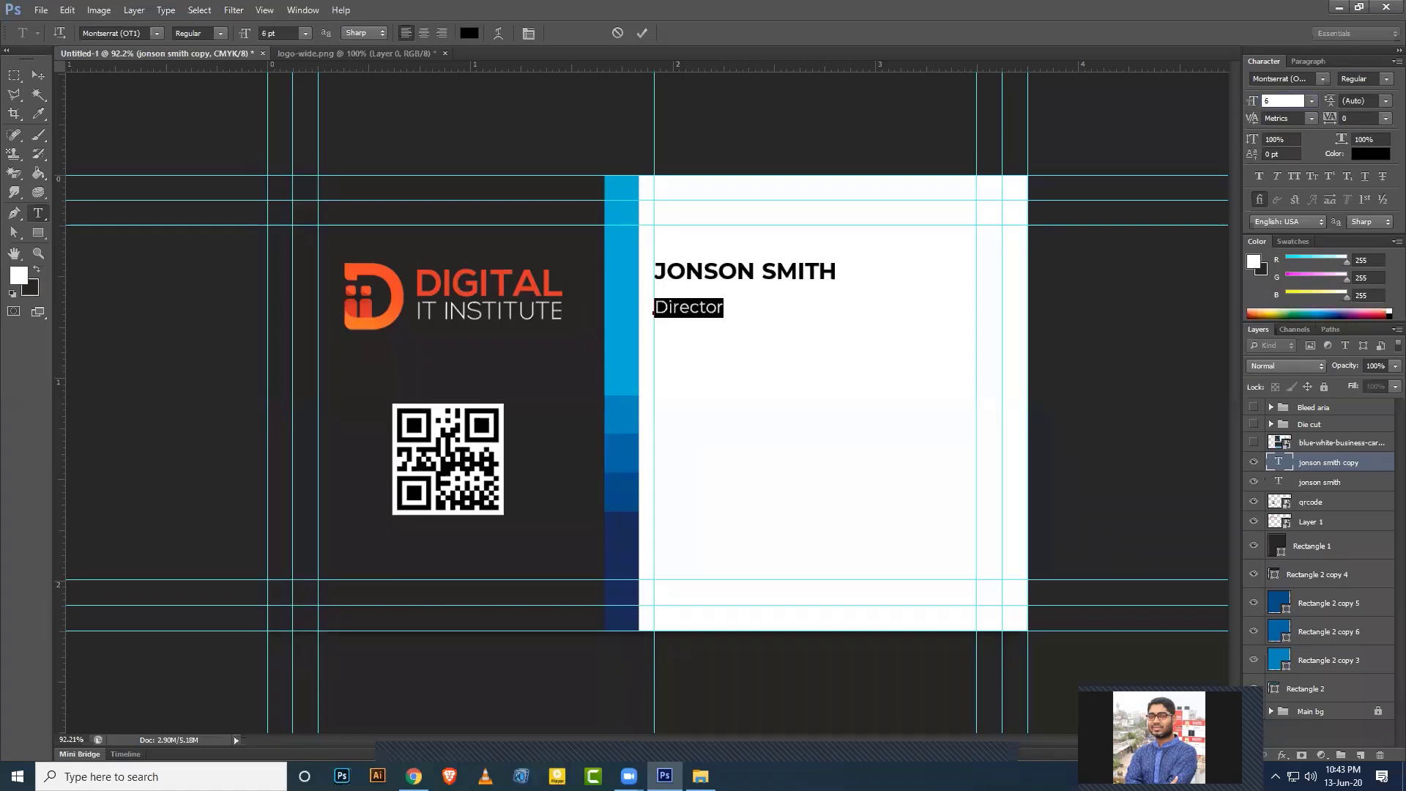
{"action": "key", "text": "Return"}
{"action": "left_click", "coordinate": [38, 76]}
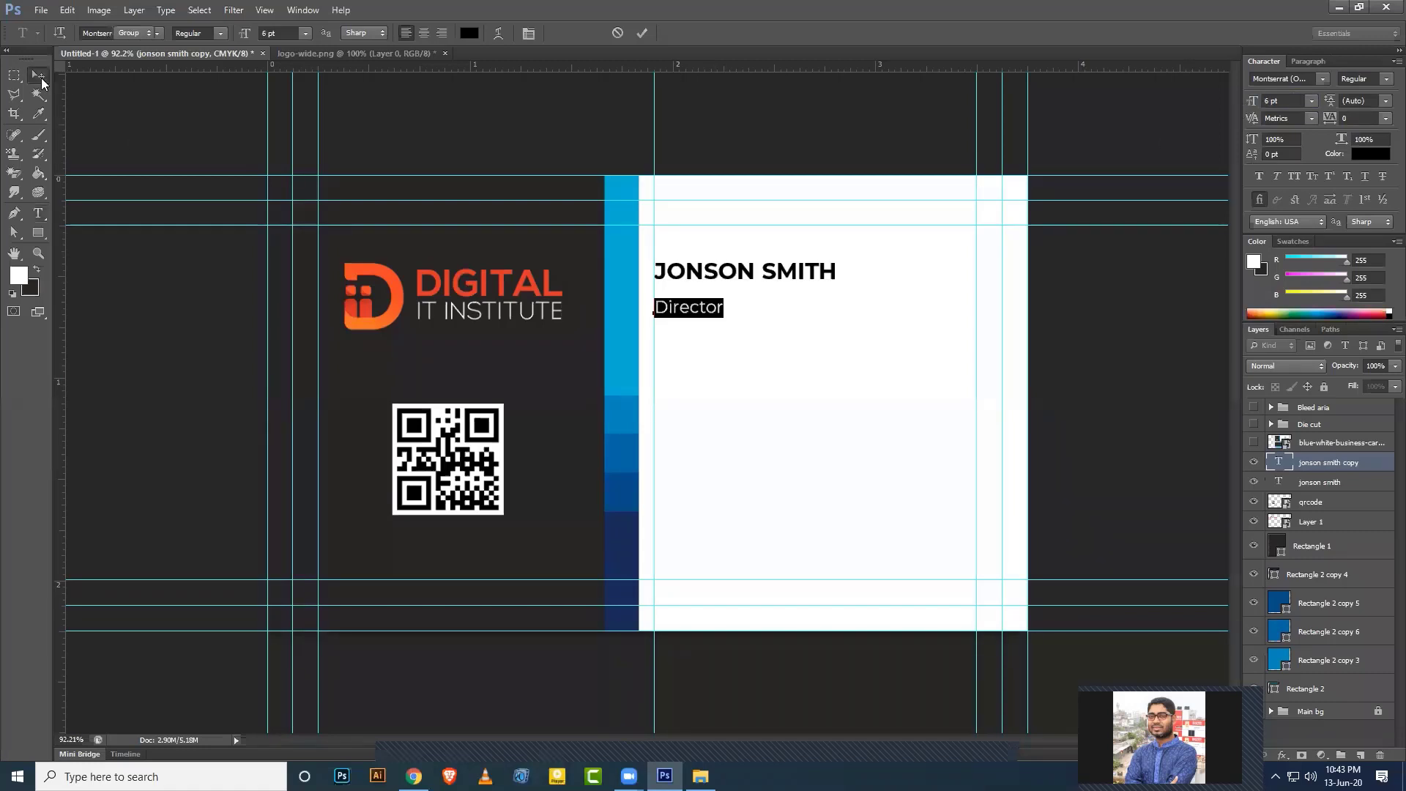
{"action": "key", "text": "shift+Up"}
{"action": "key", "text": "shift+Up"}
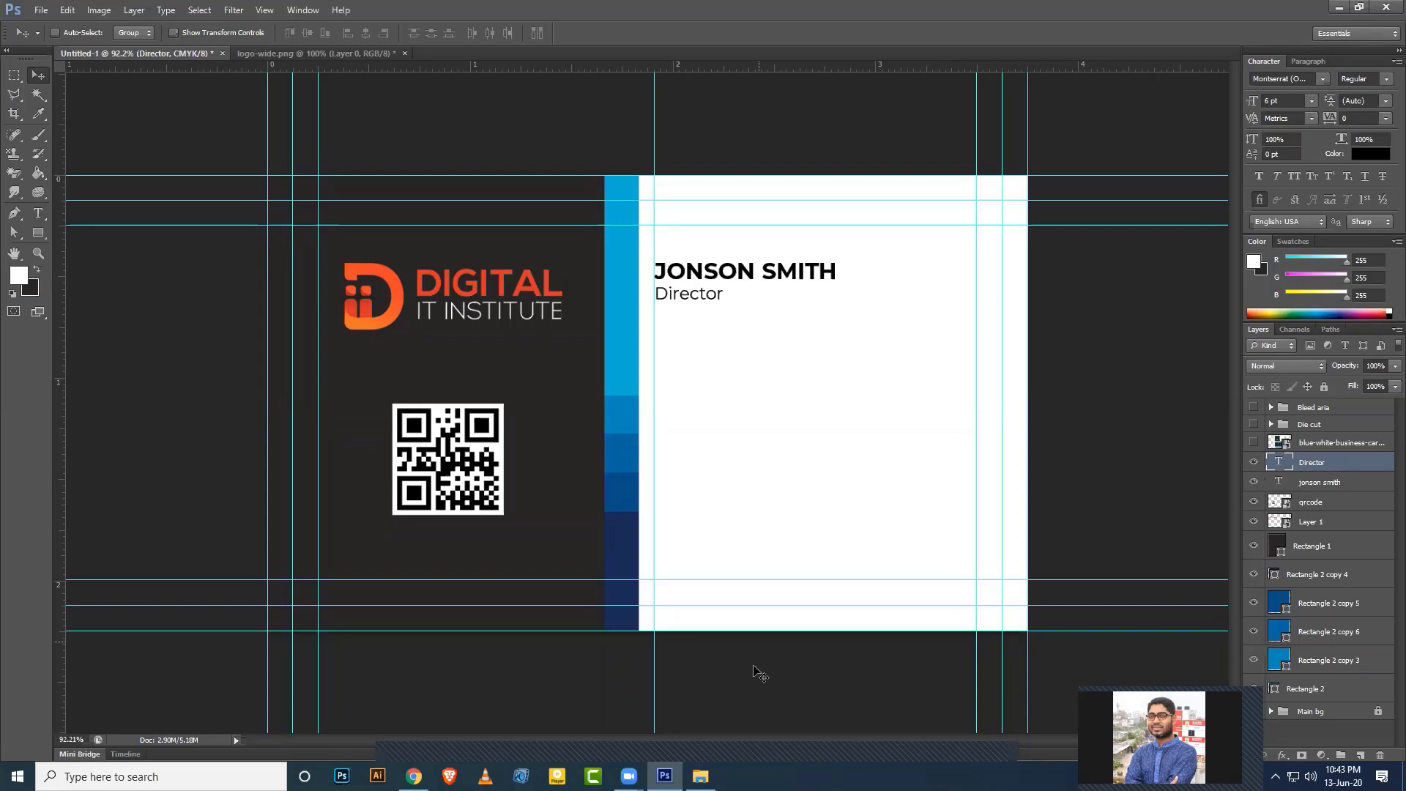
{"action": "left_click", "coordinate": [39, 216]}
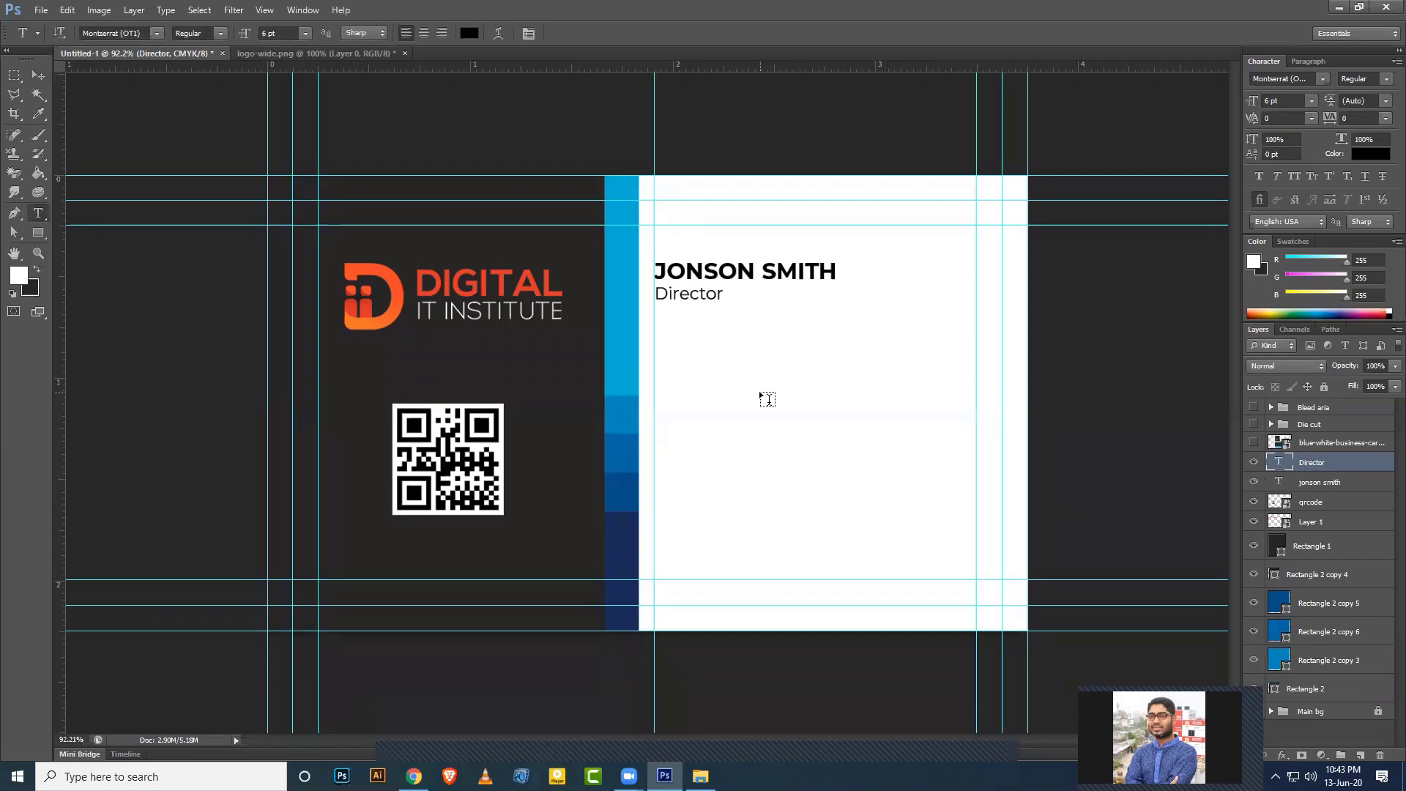
{"action": "left_click", "coordinate": [766, 399]}
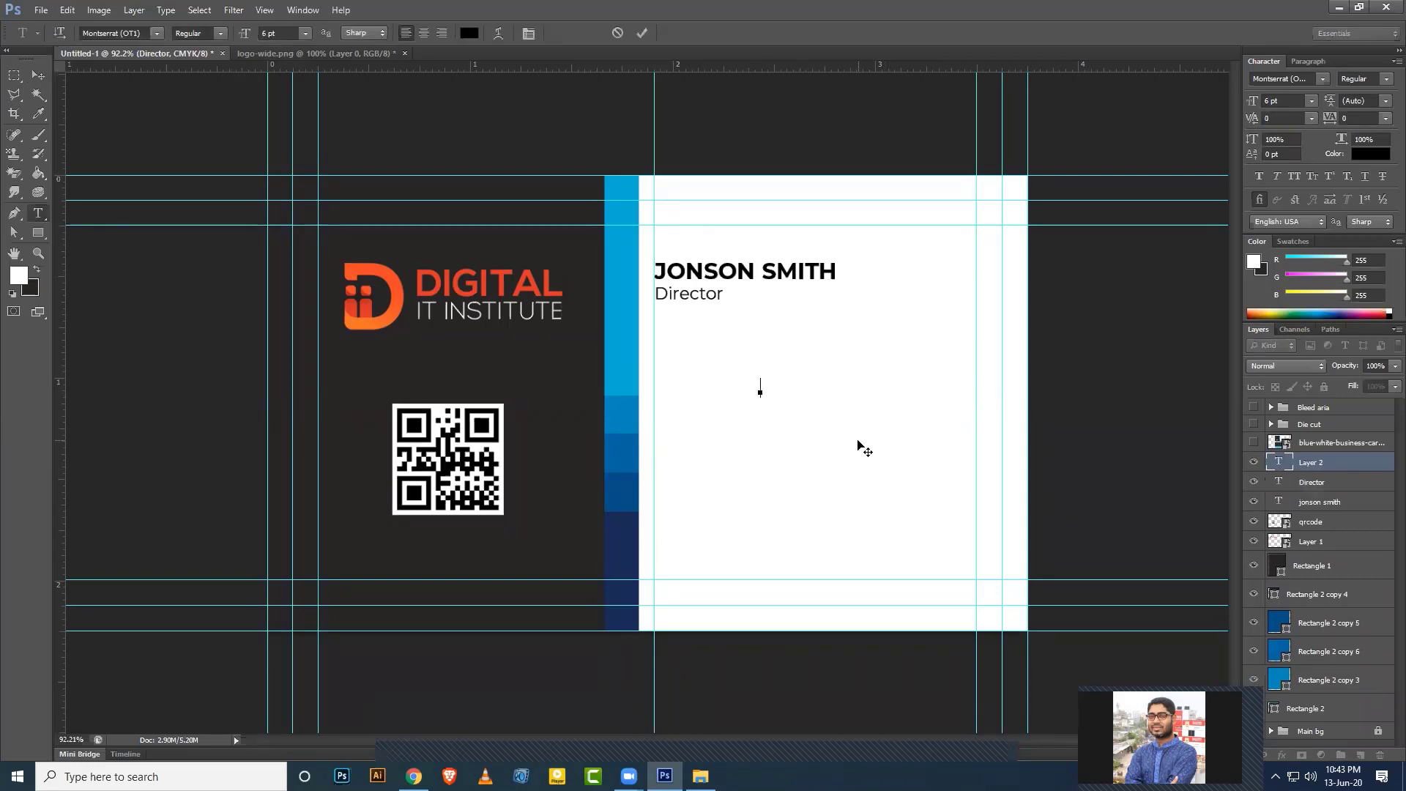
{"action": "type", "text": "+012 345 5678"}
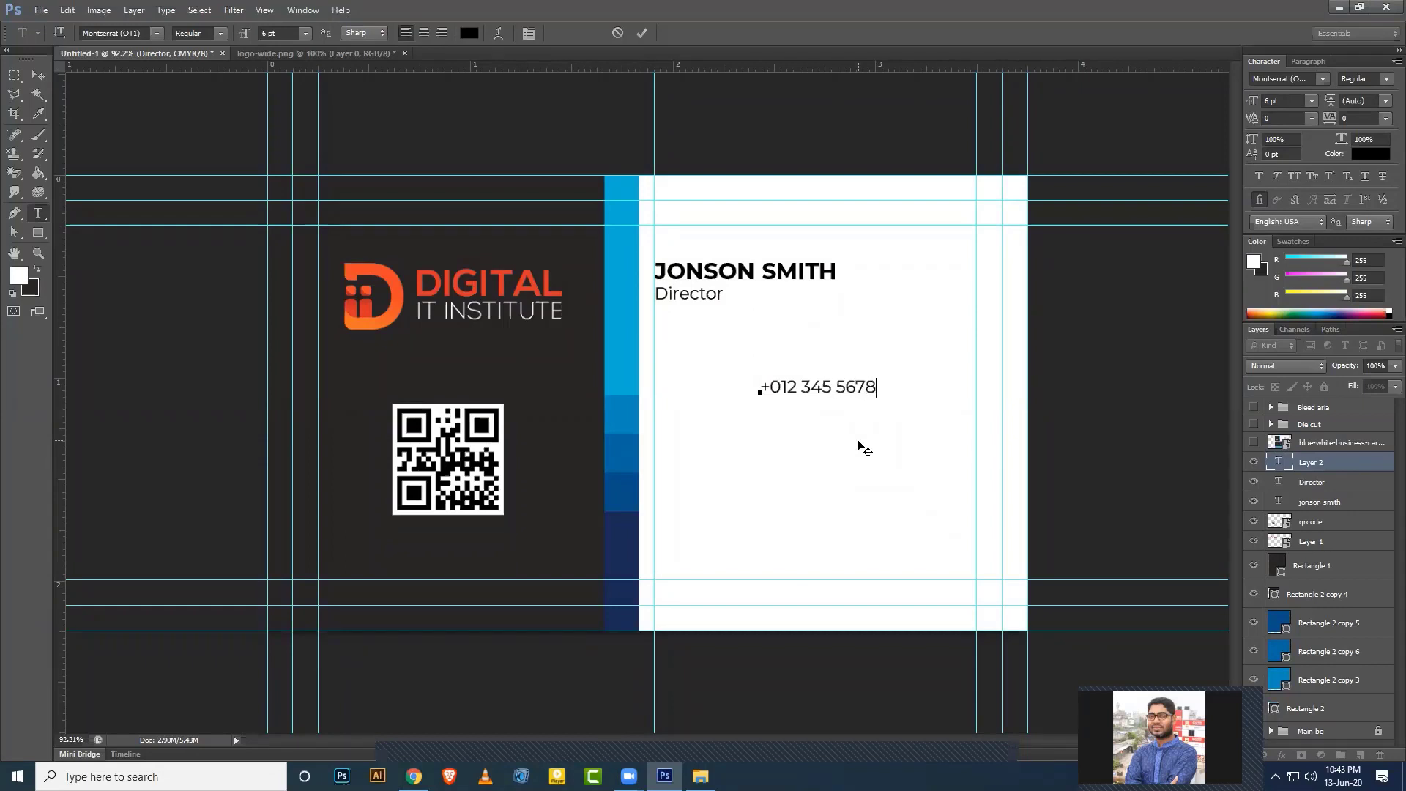
{"action": "key", "text": "Return"}
{"action": "type", "text": "+012 345 5678"}
Align the phone numbers onto the left guide and show the reference card image.
{"action": "left_click", "coordinate": [38, 75]}
{"action": "left_click_drag", "start_coordinate": [842, 403], "coordinate": [733, 365]}
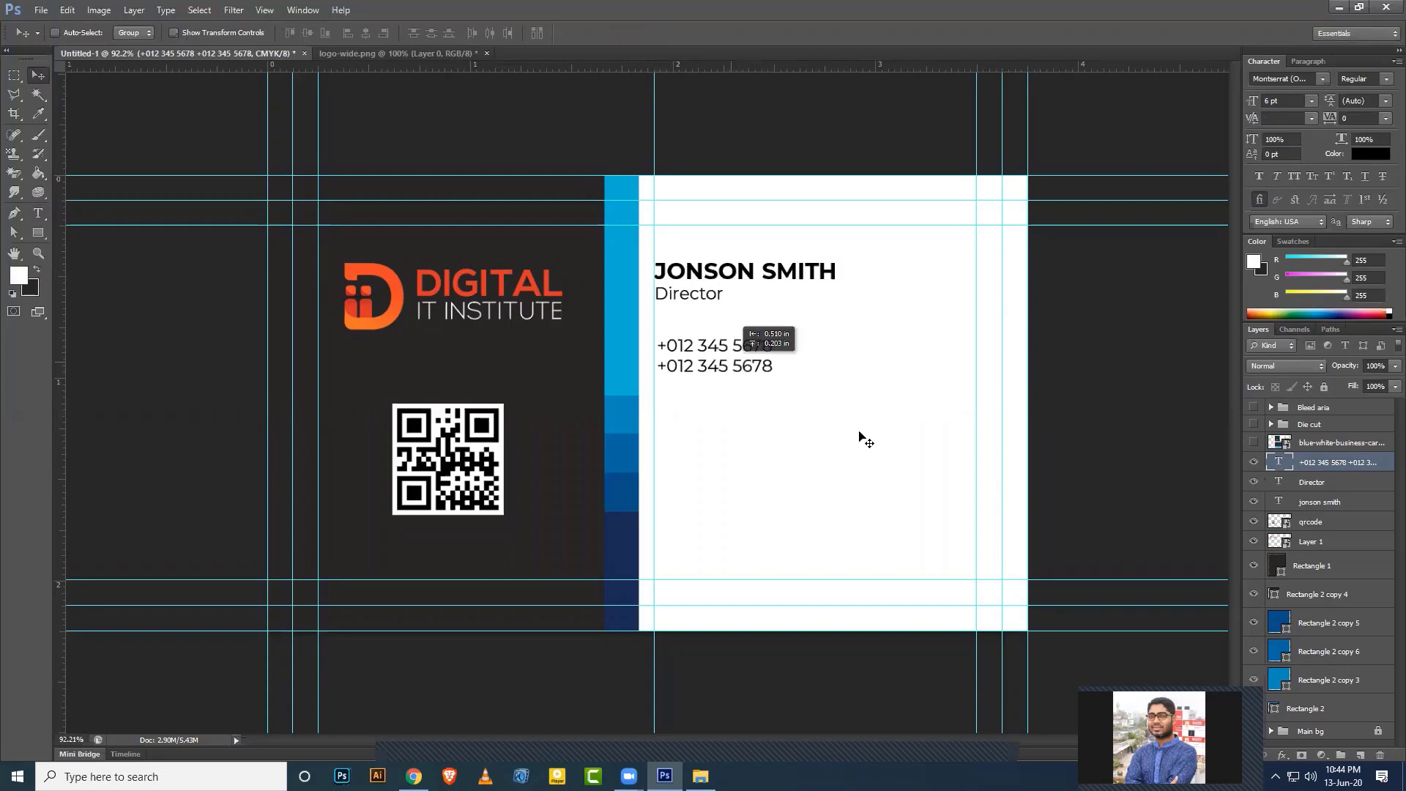
{"action": "key", "text": "Left"}
{"action": "key", "text": "Left"}
{"action": "key", "text": "Left"}
{"action": "key", "text": "Left"}
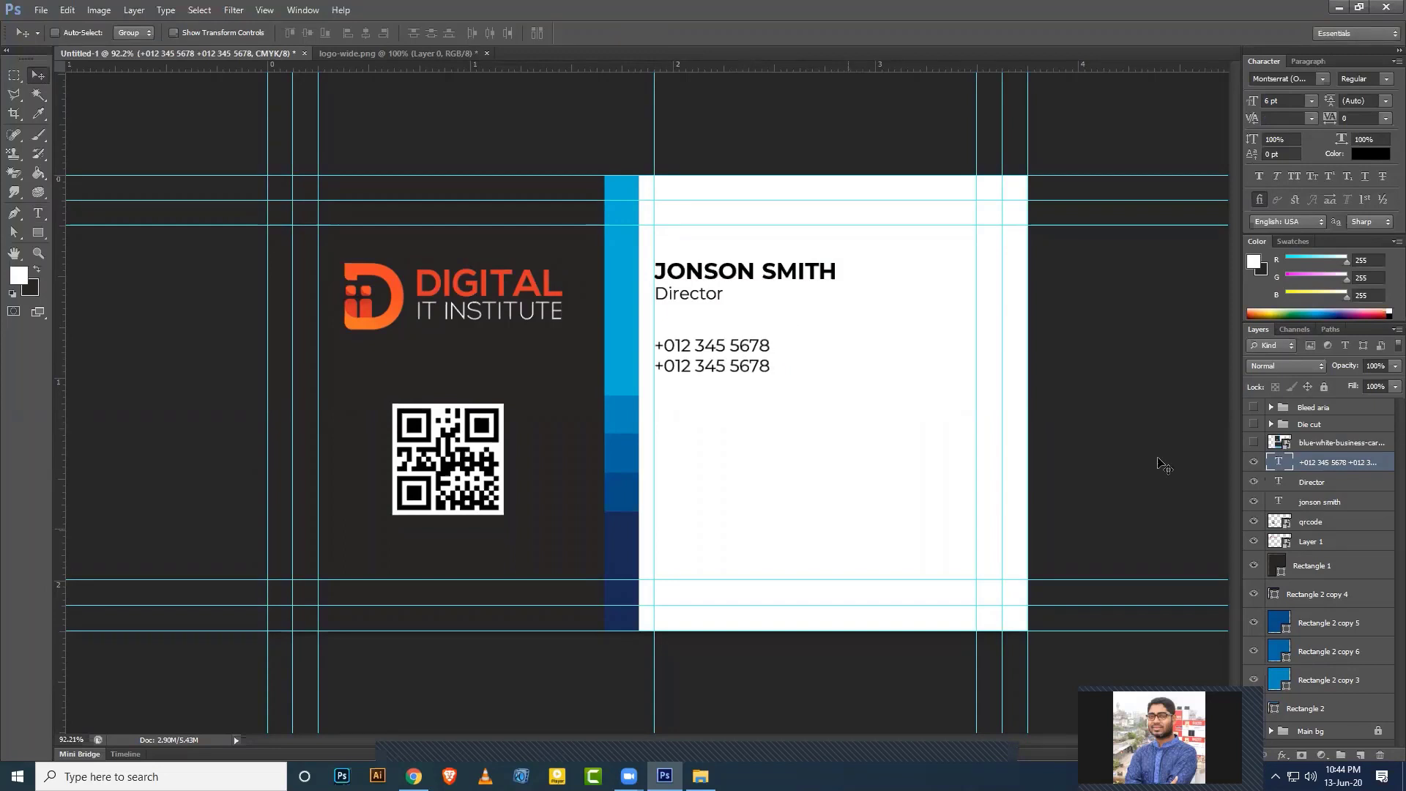
{"action": "left_click", "coordinate": [1253, 443]}
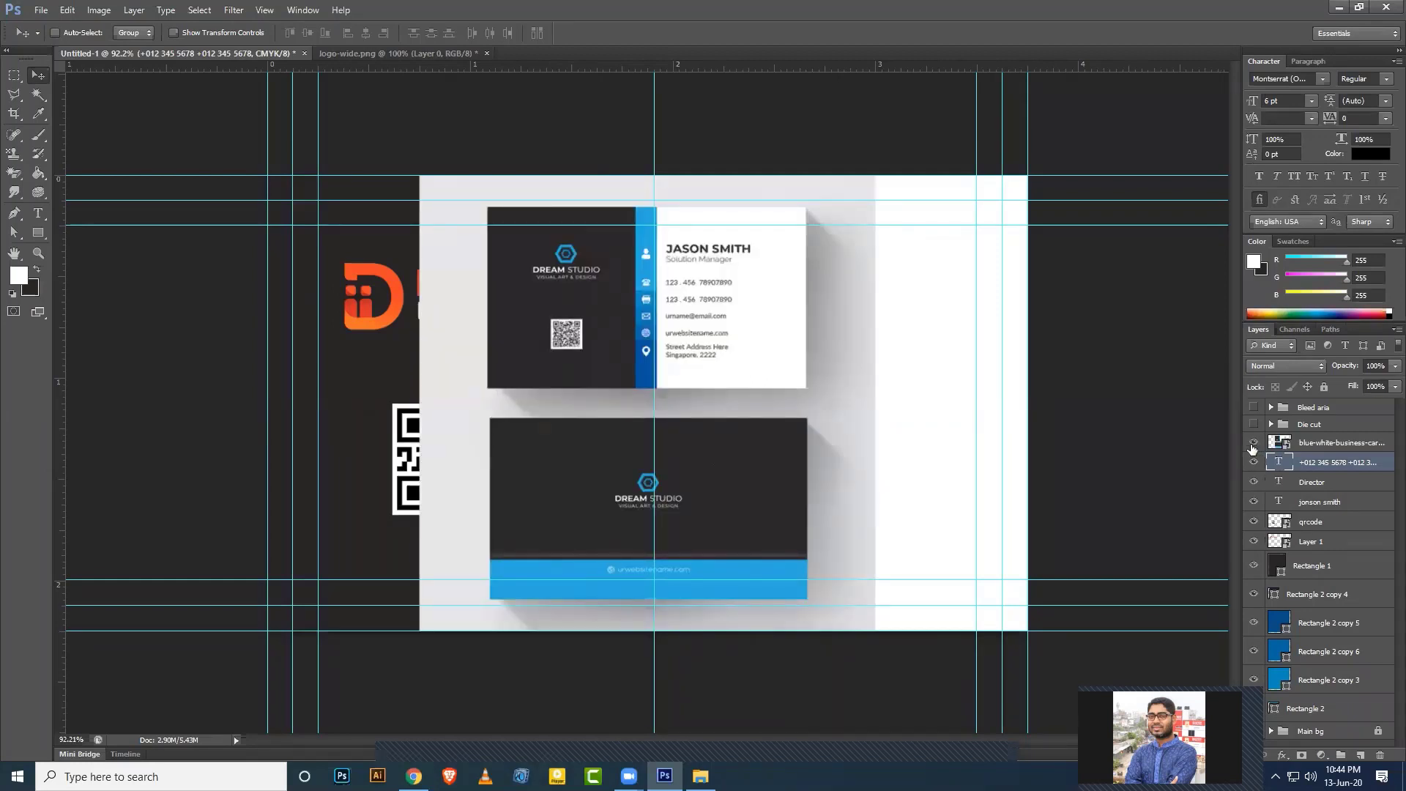
Hide the reference image, duplicate the phone-number layer and move the copy below it.
{"action": "scroll", "coordinate": [846, 440], "scroll_direction": "up", "scroll_amount": 4}
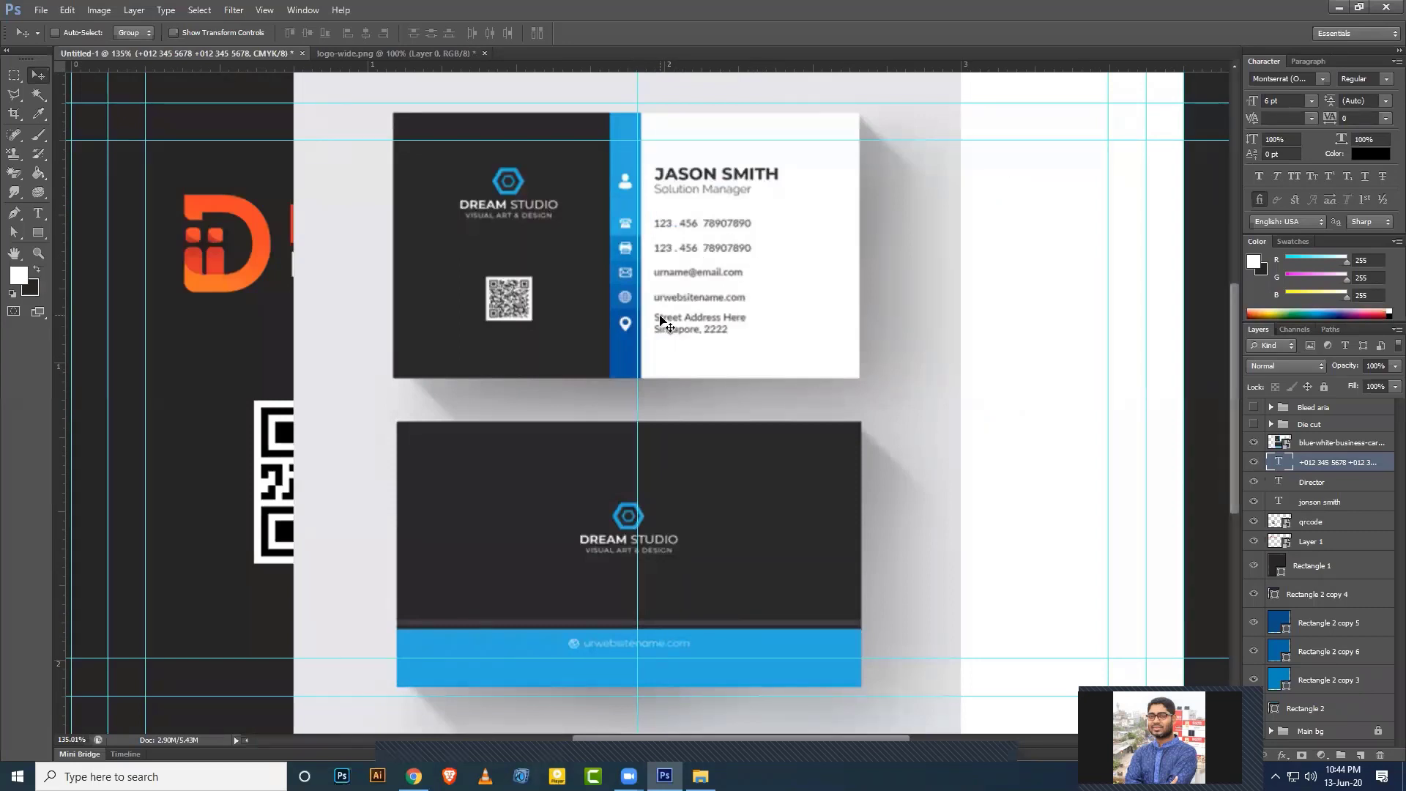
{"action": "scroll", "coordinate": [915, 359], "scroll_direction": "down", "scroll_amount": 2}
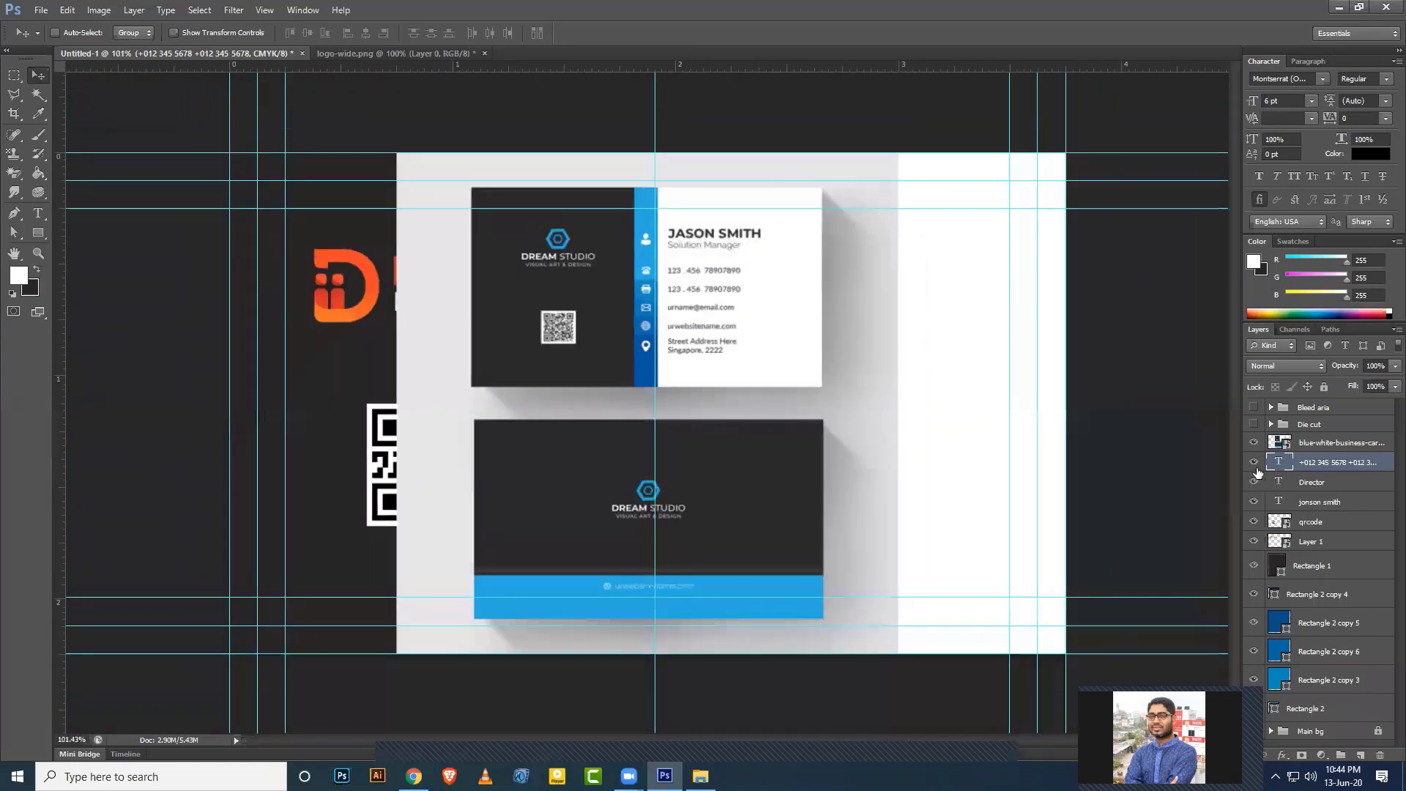
{"action": "left_click", "coordinate": [1253, 462]}
{"action": "left_click", "coordinate": [1253, 462]}
{"action": "left_click", "coordinate": [1254, 442]}
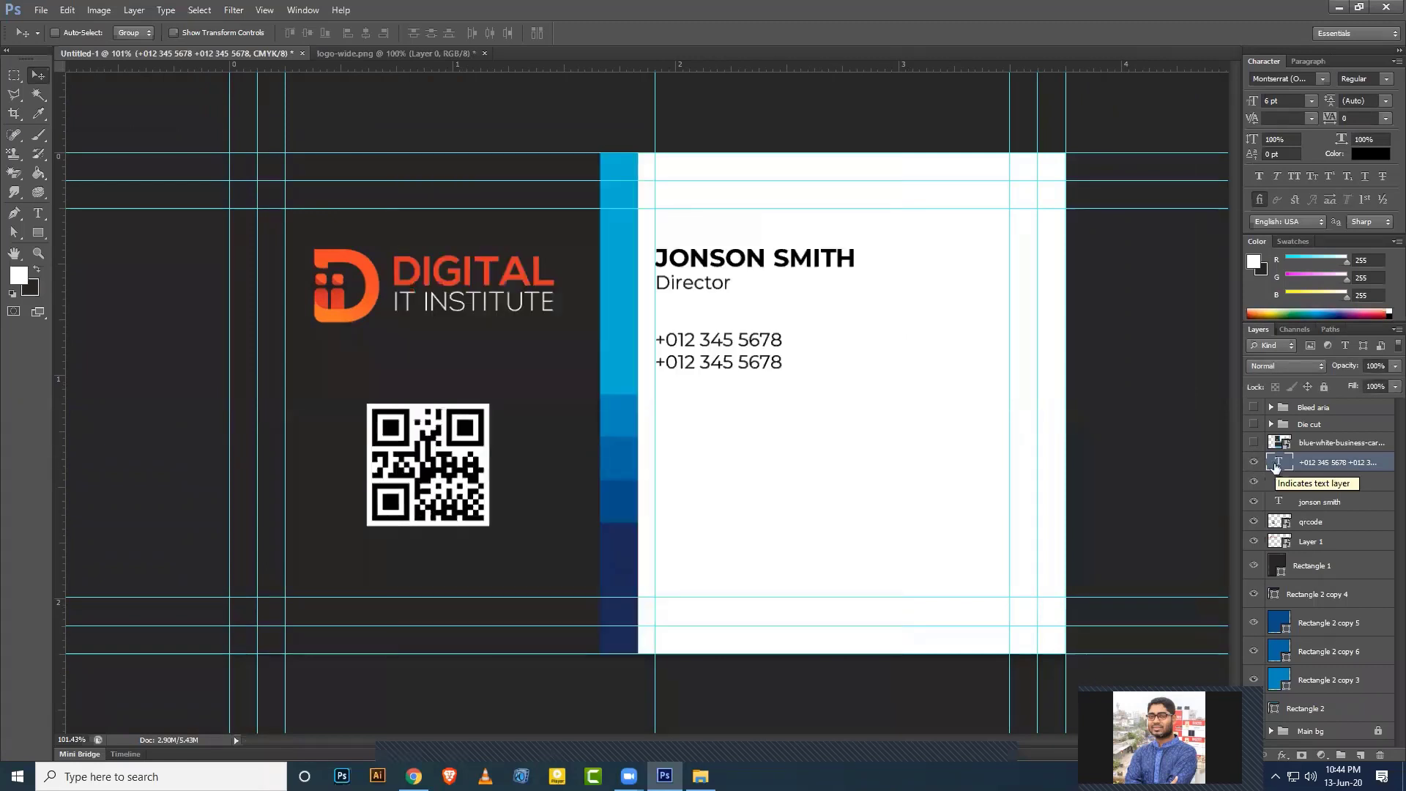
{"action": "key", "text": "ctrl+j"}
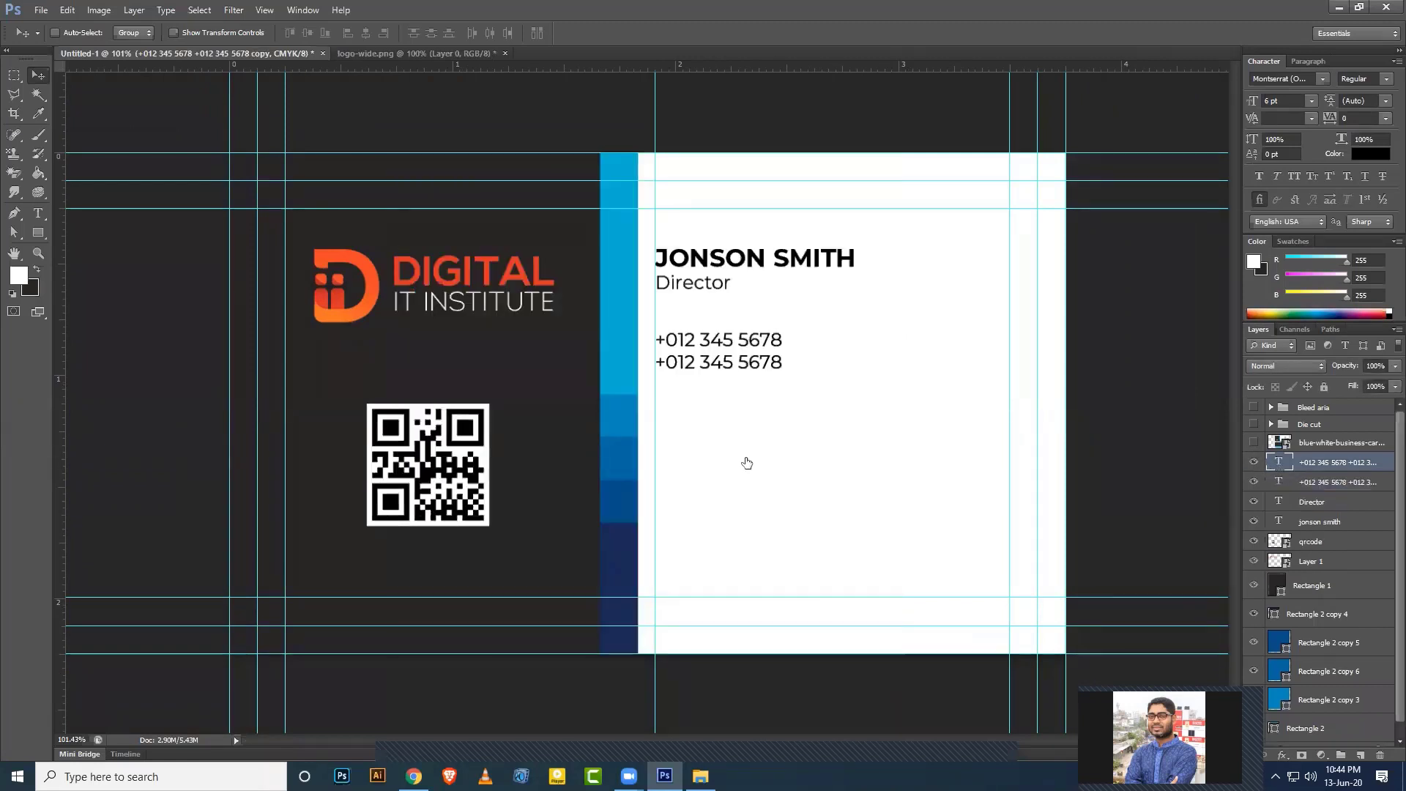
{"action": "left_click_drag", "start_coordinate": [742, 378], "coordinate": [742, 435]}
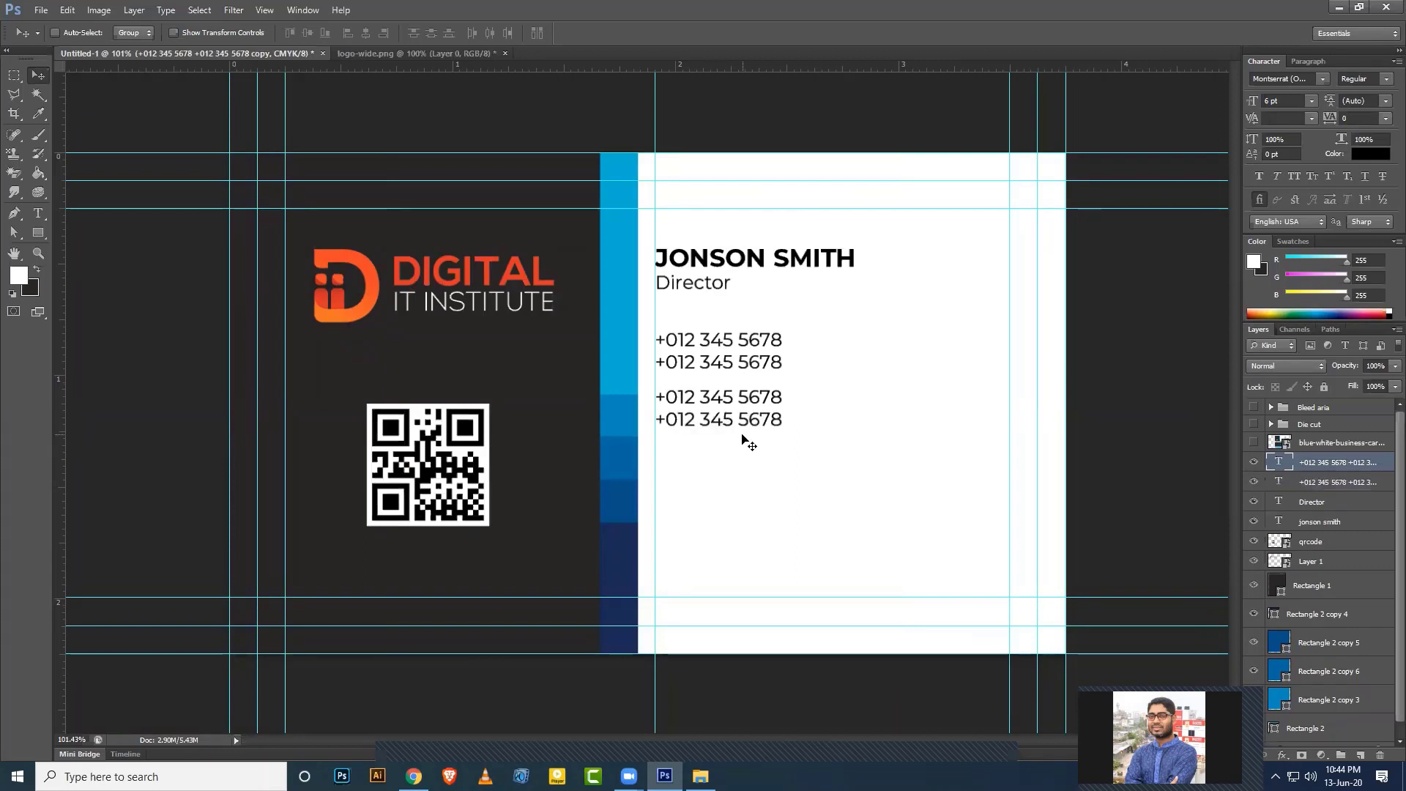
{"action": "double_click", "coordinate": [1280, 464]}
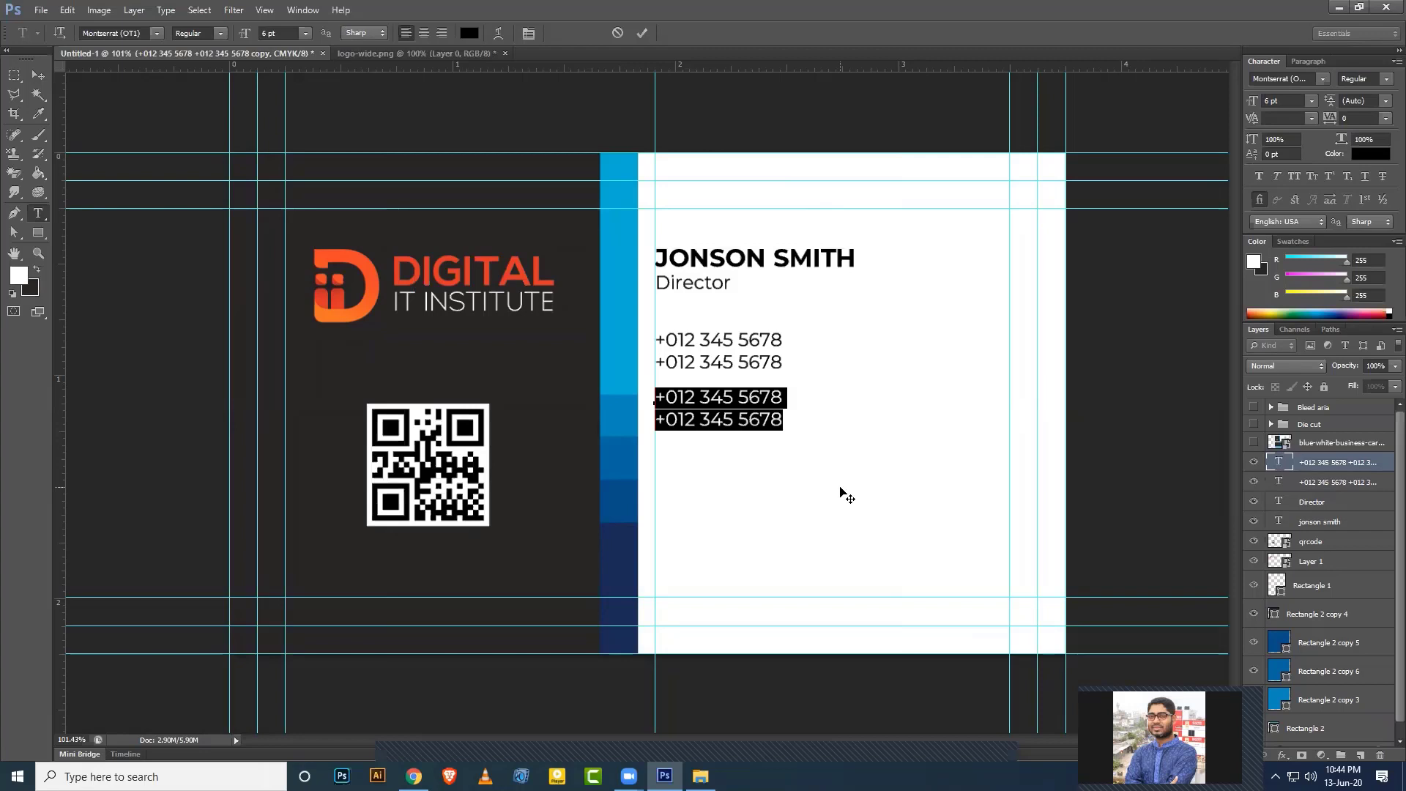
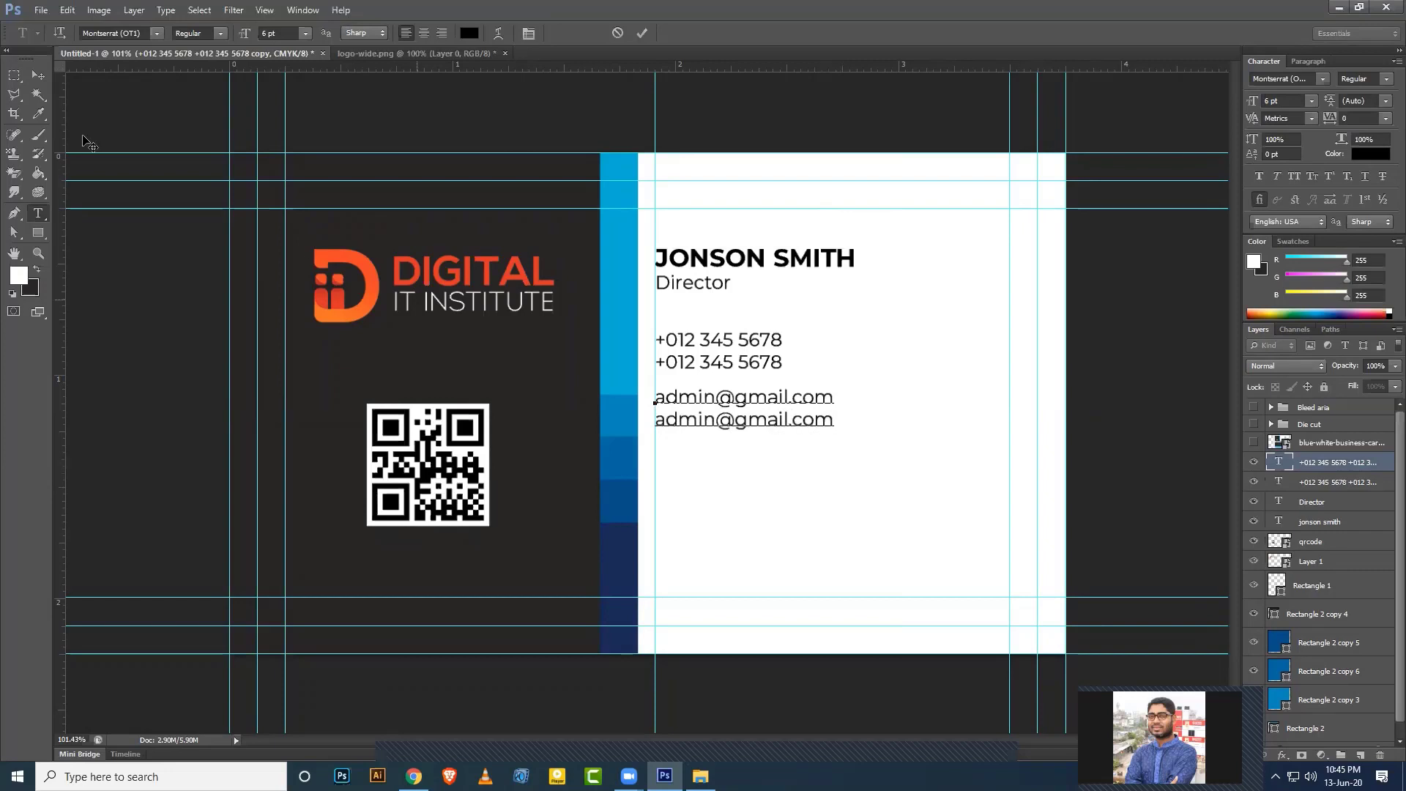
{"action": "key", "text": "ctrl+Return"}
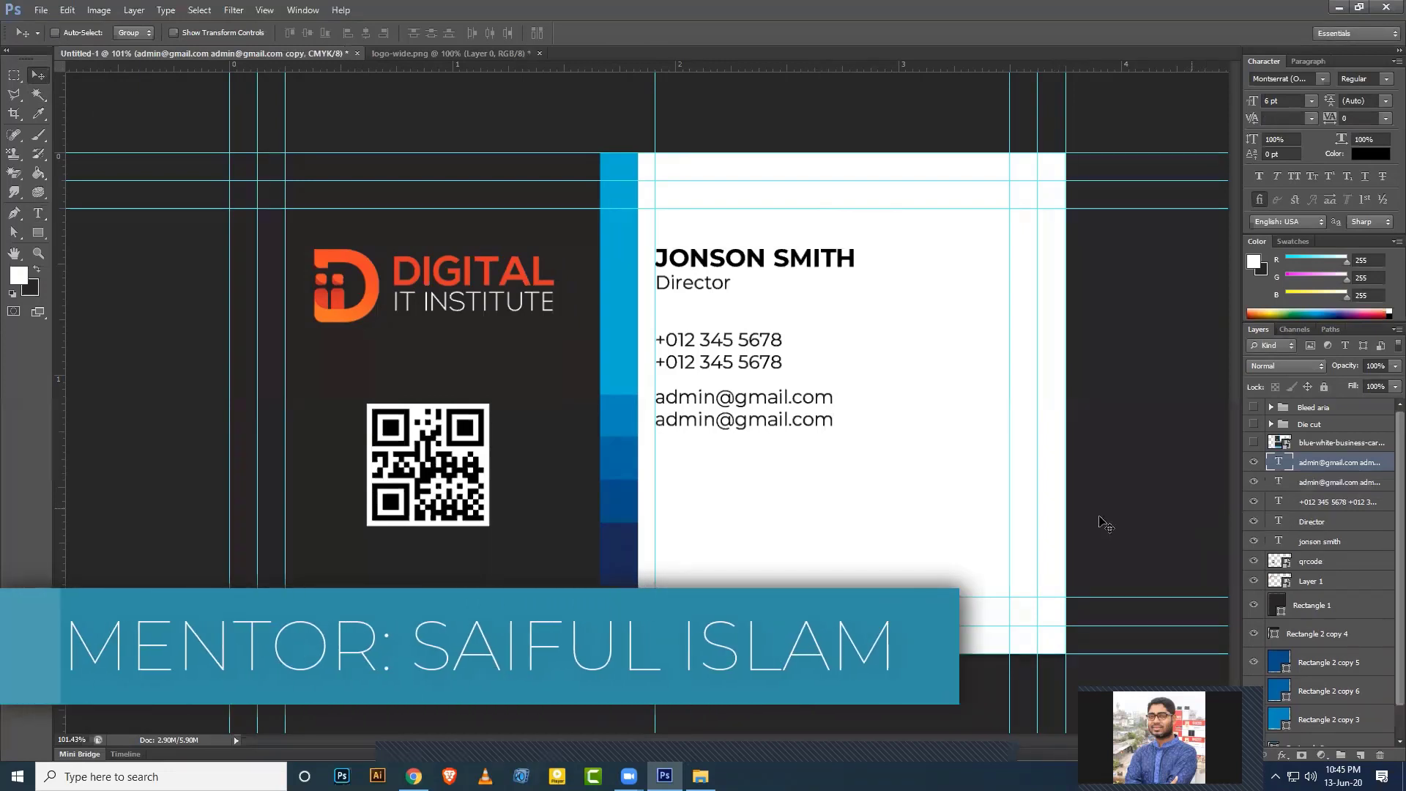
Place a duplicate of the e-mail lines further down and select its text.
{"action": "left_click_drag", "start_coordinate": [762, 427], "coordinate": [760, 495]}
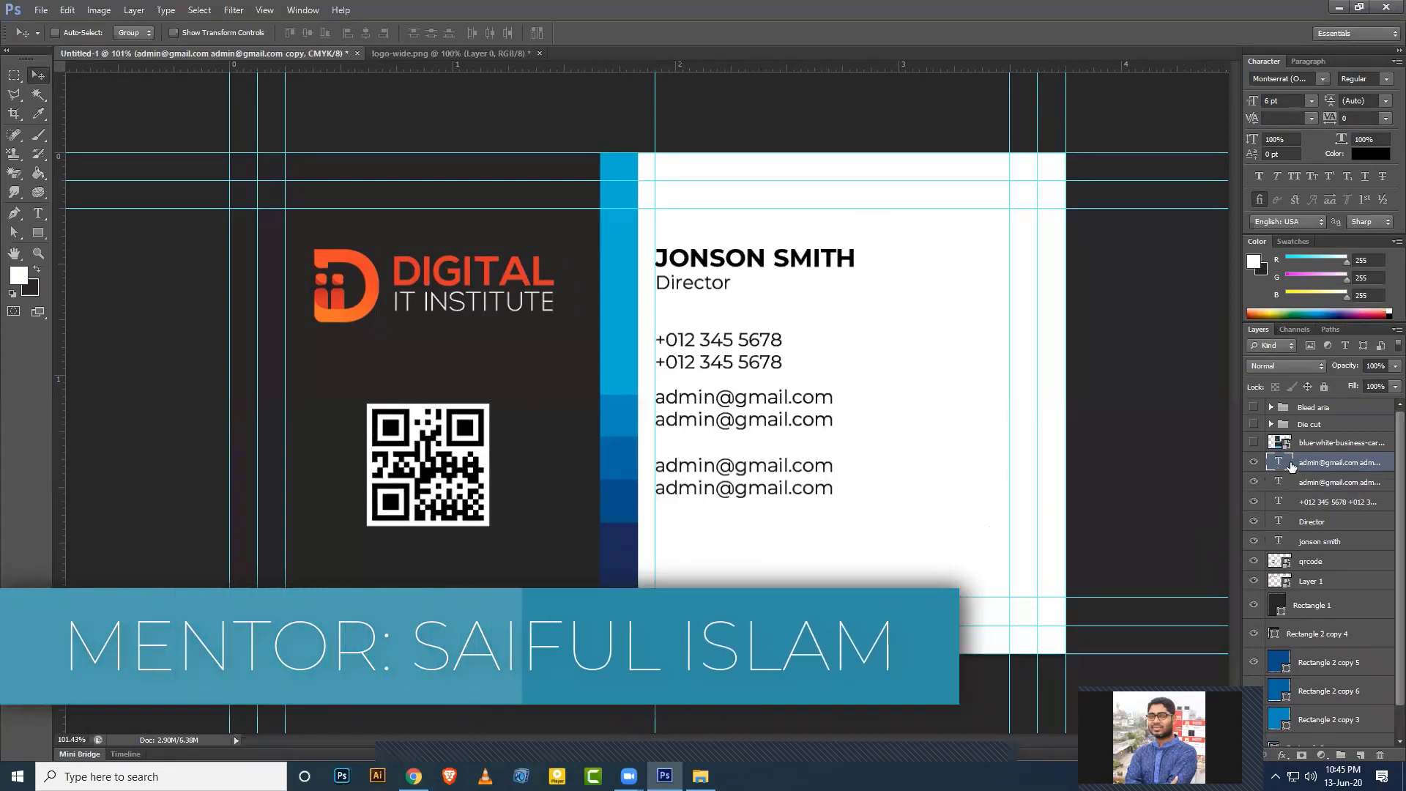
{"action": "key", "text": "t"}
{"action": "left_click", "coordinate": [822, 504]}
{"action": "key", "text": "ctrl+a"}
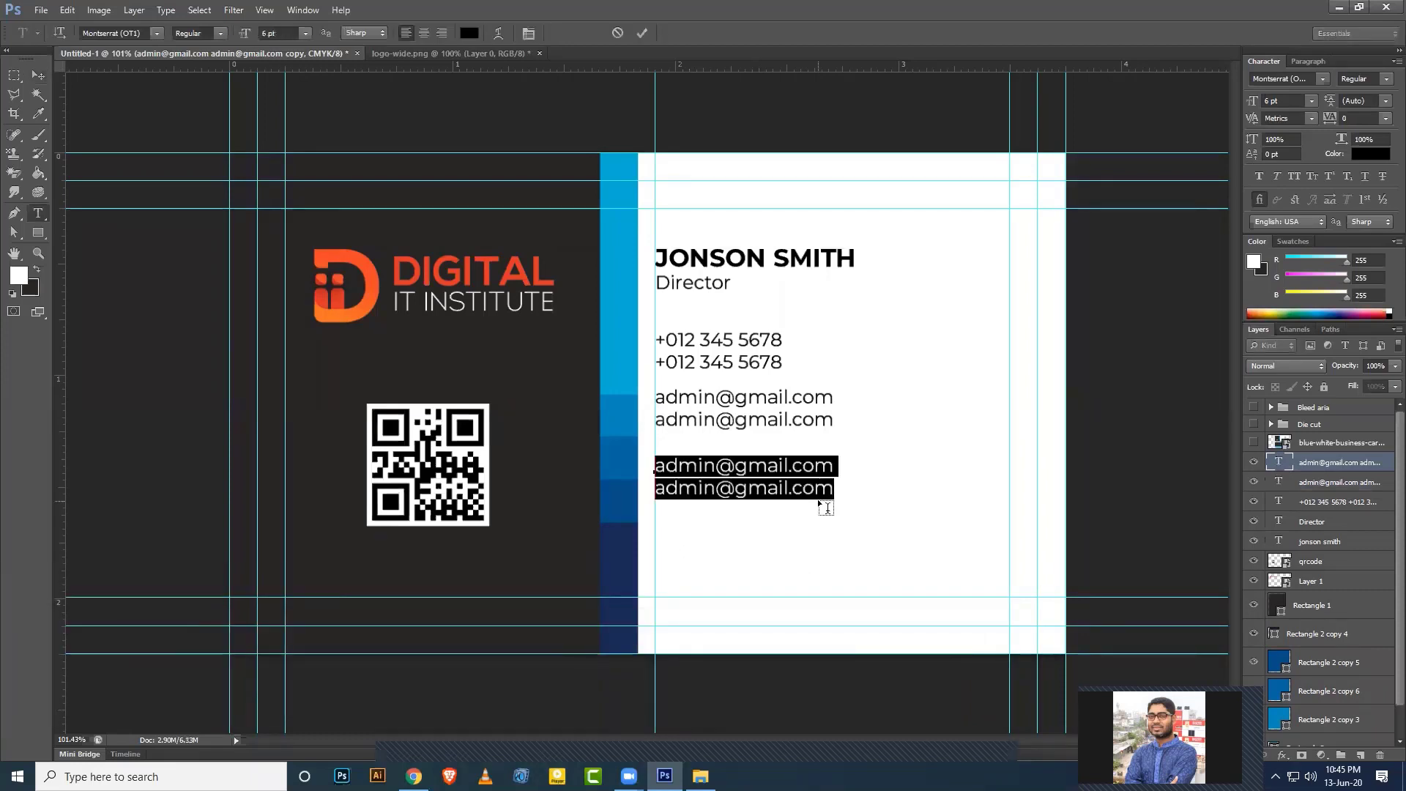
Type the two-line address 'Park street, new k olkata' / 'new nark et, india' and commit.
{"action": "type", "text": "Pa"}
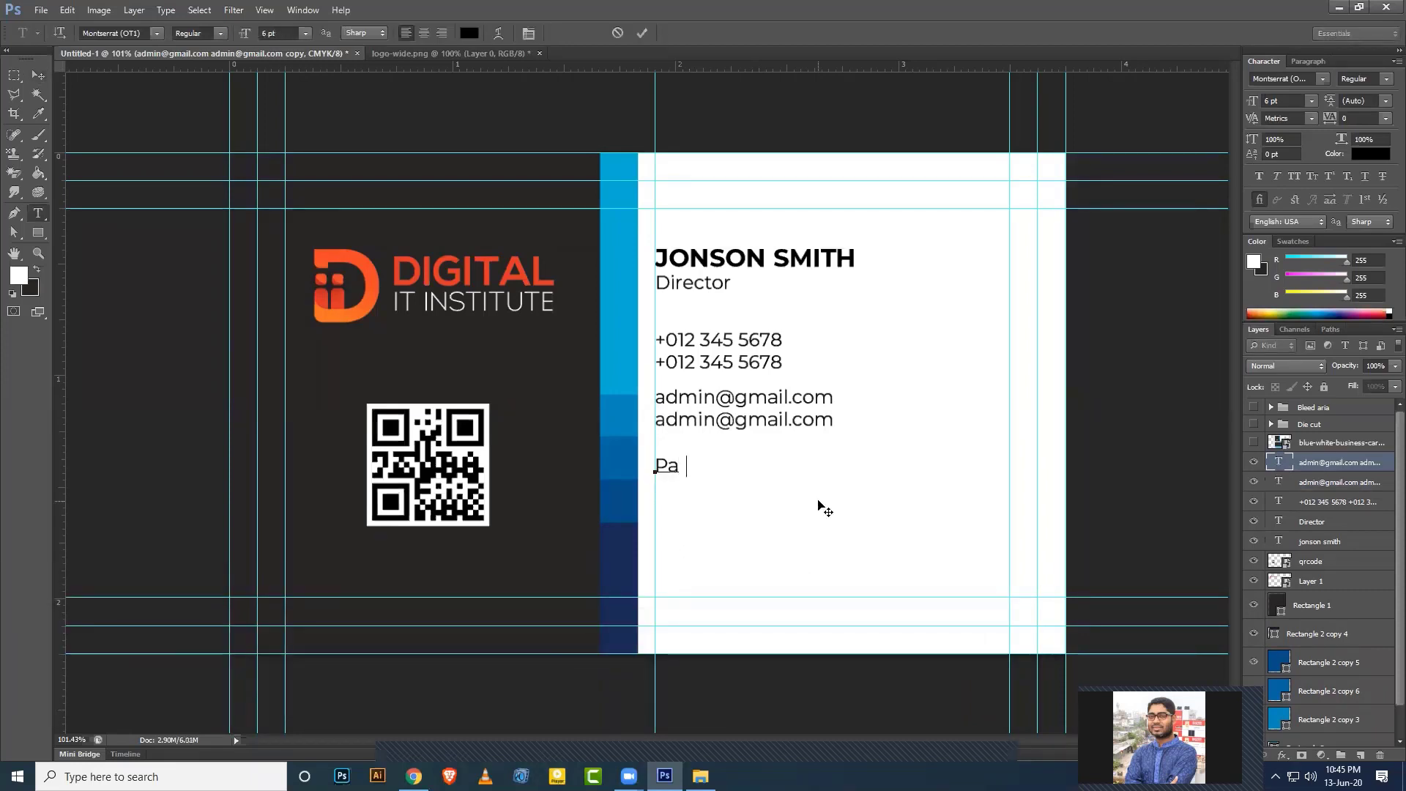
{"action": "type", "text": "rk street,"}
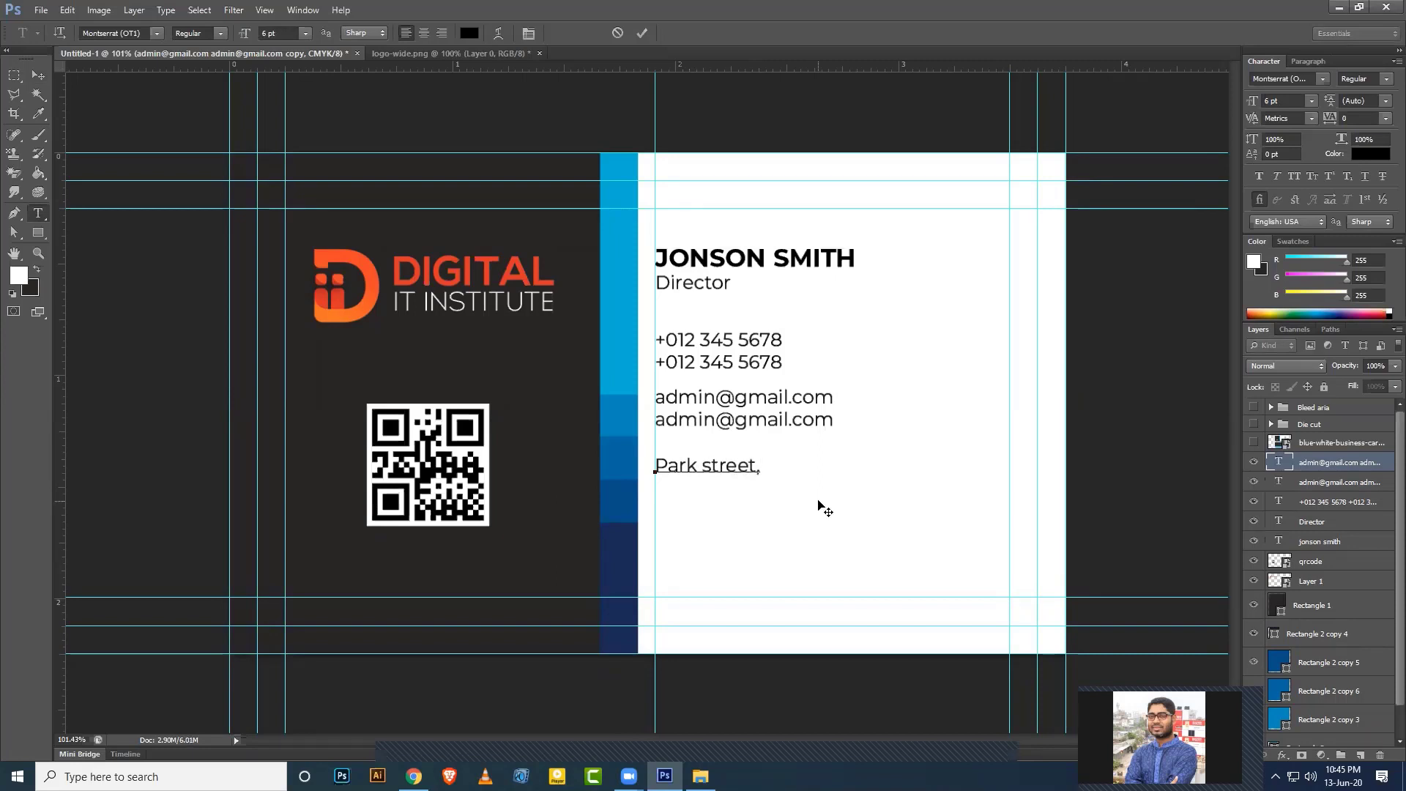
{"action": "type", "text": " new k "}
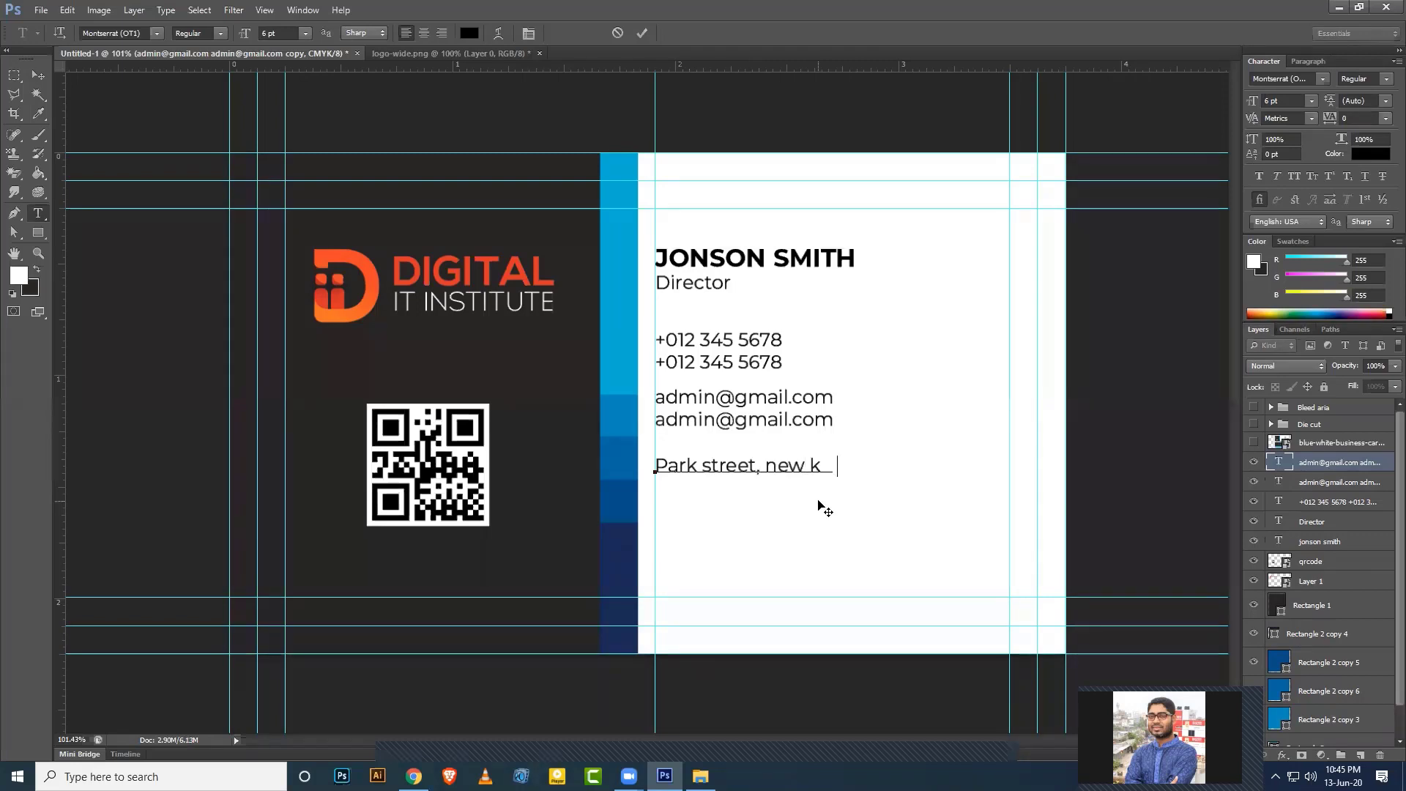
{"action": "type", "text": "olkata"}
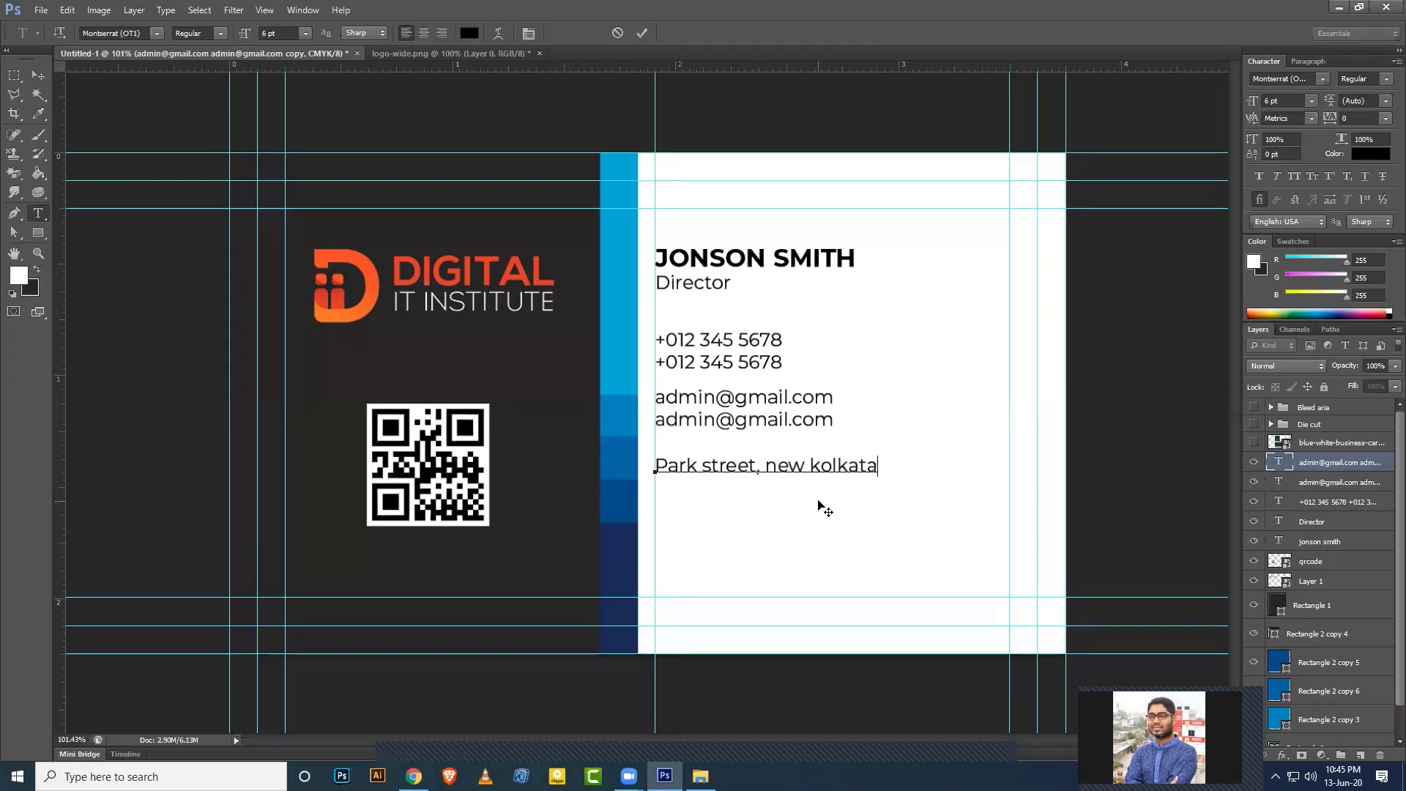
{"action": "key", "text": "Return"}
{"action": "type", "text": "new n"}
{"action": "type", "text": "ar"}
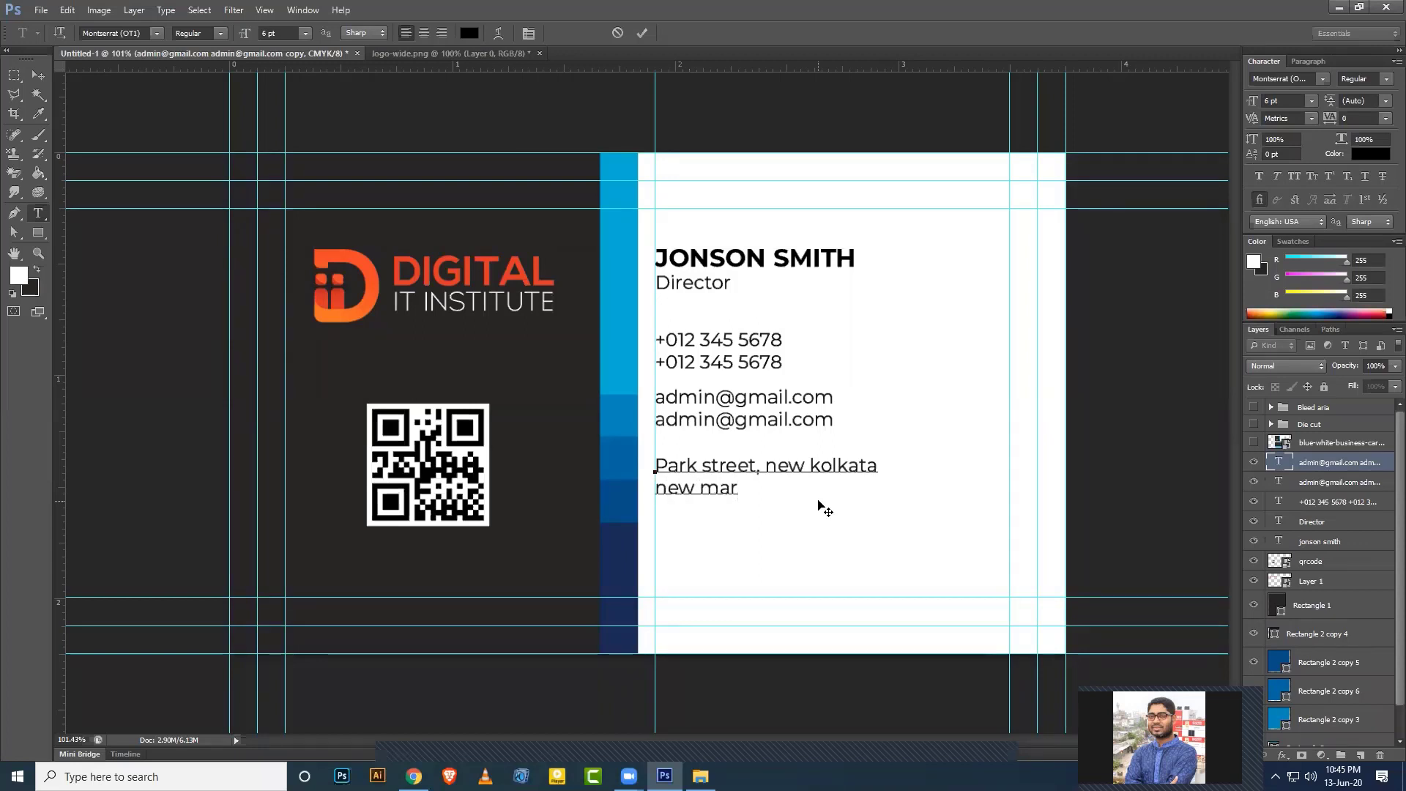
{"action": "type", "text": "k et, india- 1212"}
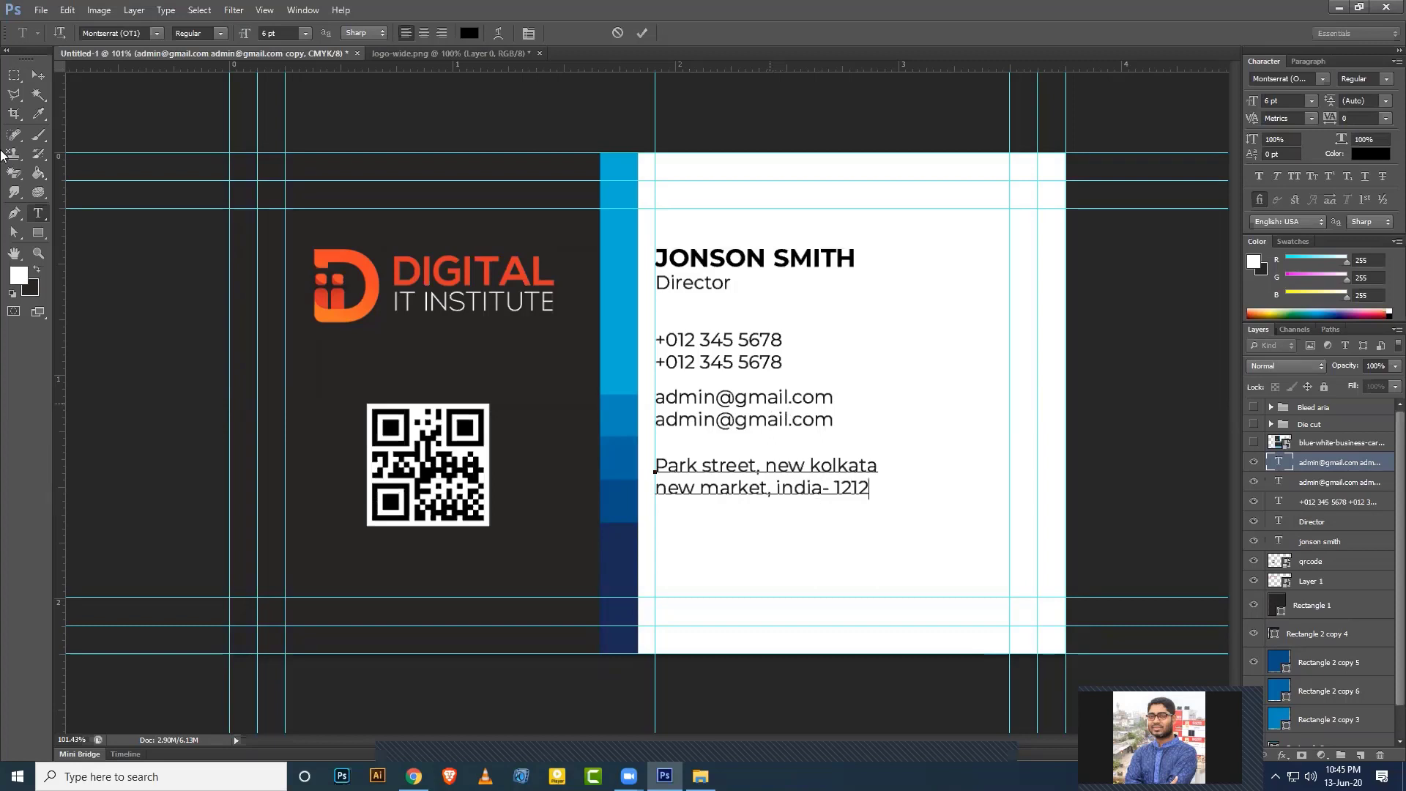
{"action": "left_click", "coordinate": [37, 79]}
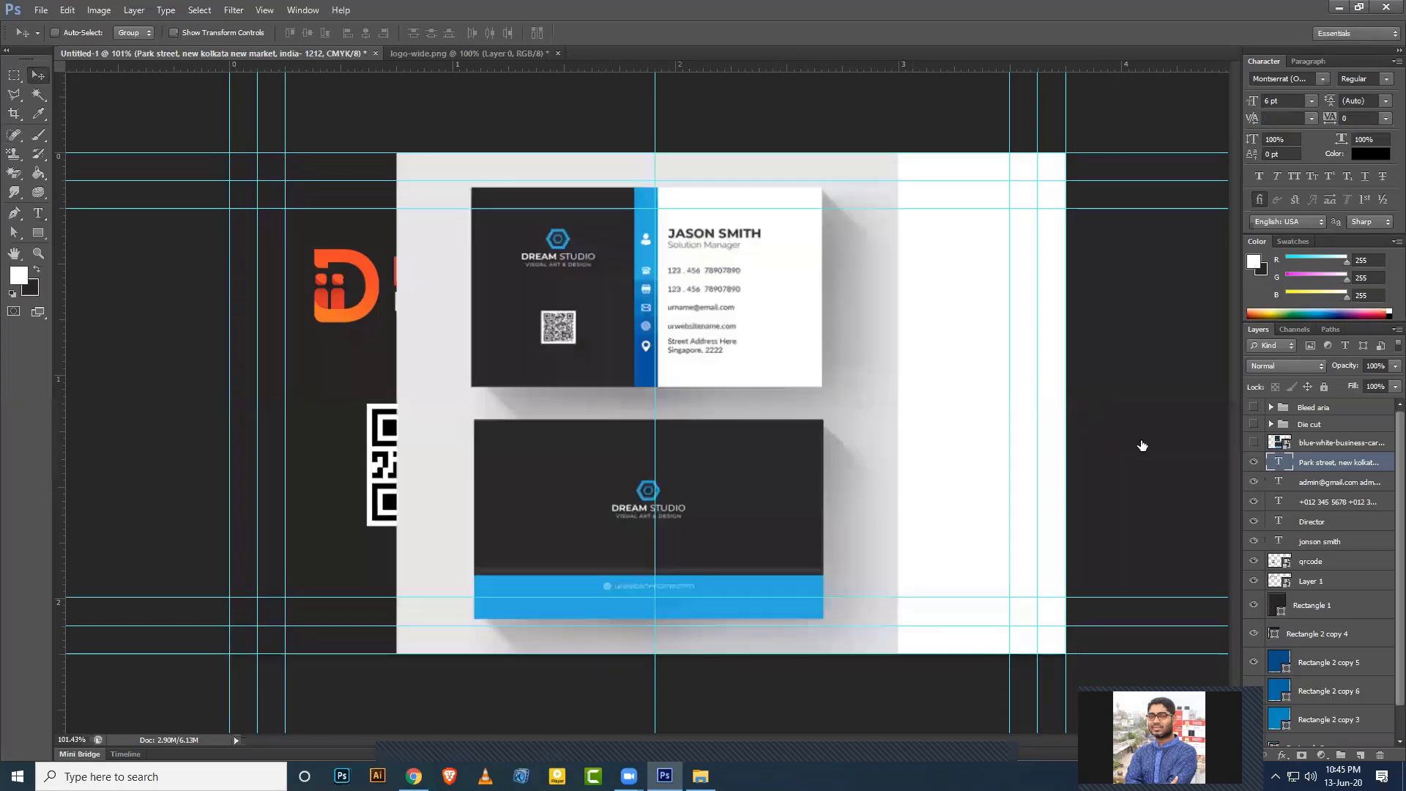
Compare the design with the reference card, hide it, and switch to the browser.
{"action": "left_click", "coordinate": [1255, 442]}
{"action": "left_click", "coordinate": [1254, 443]}
{"action": "left_click", "coordinate": [1255, 443]}
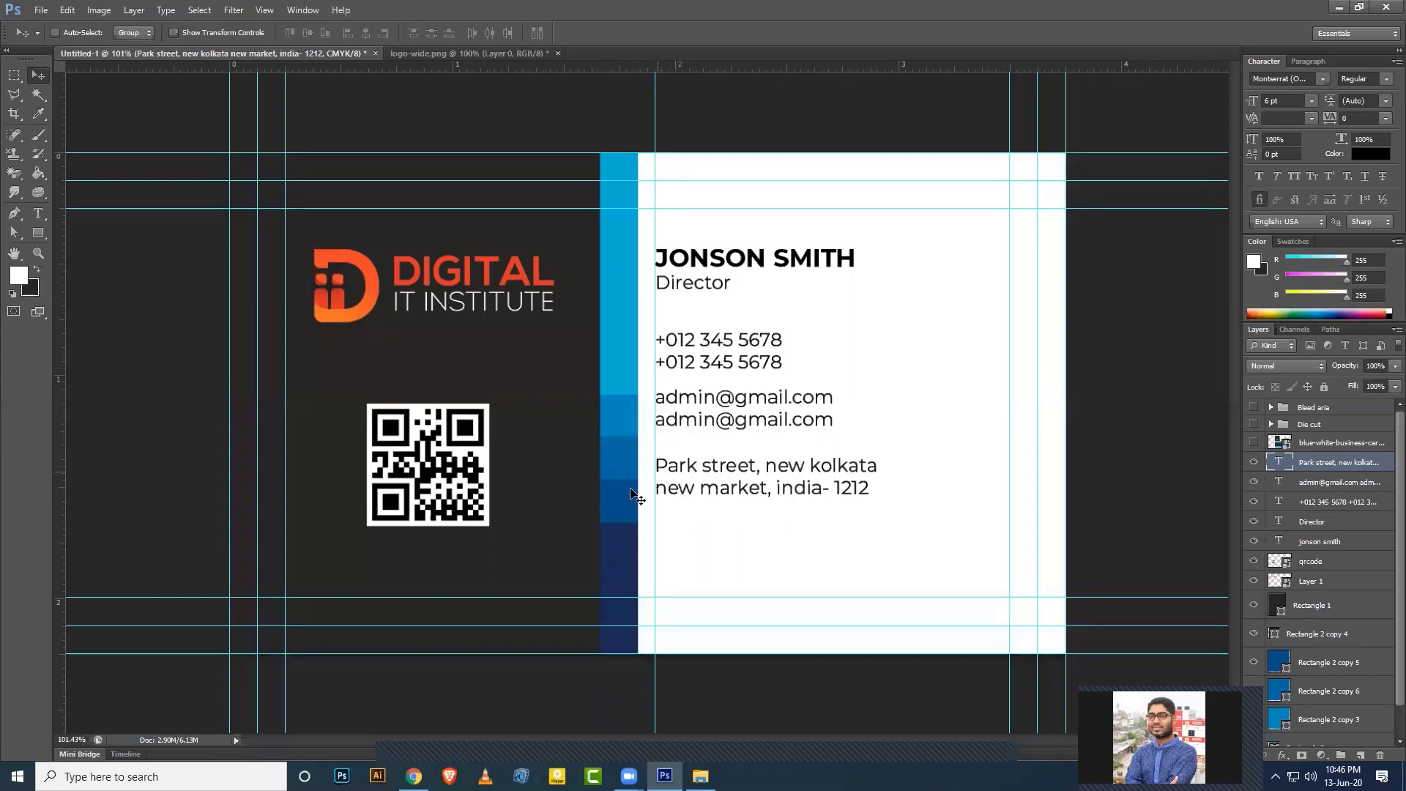
{"action": "key", "text": "alt+Tab"}
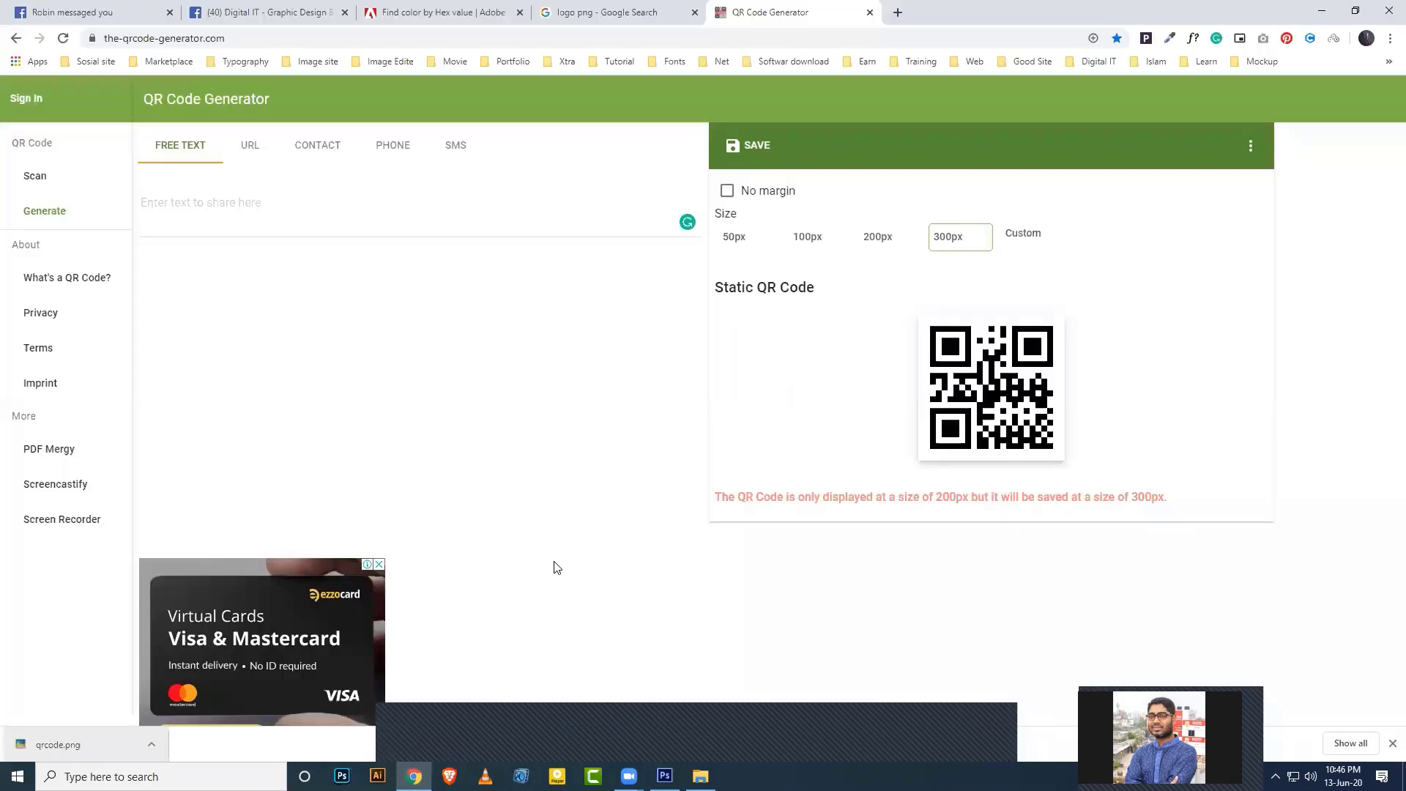
Go to Flaticon and search for user icons.
{"action": "key", "text": "ctrl+shift+Tab"}
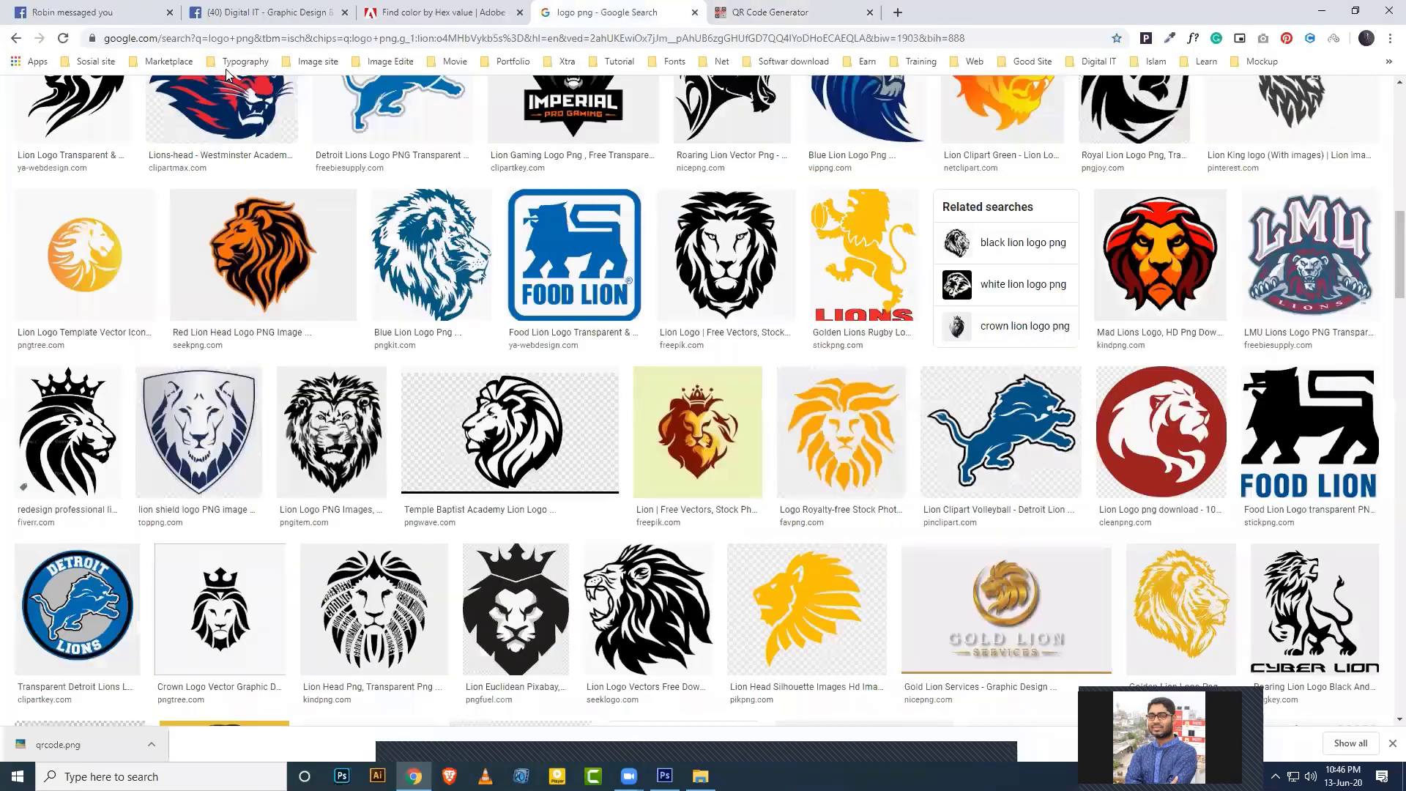
{"action": "left_click", "coordinate": [267, 38]}
{"action": "type", "text": "flaticon.com"}
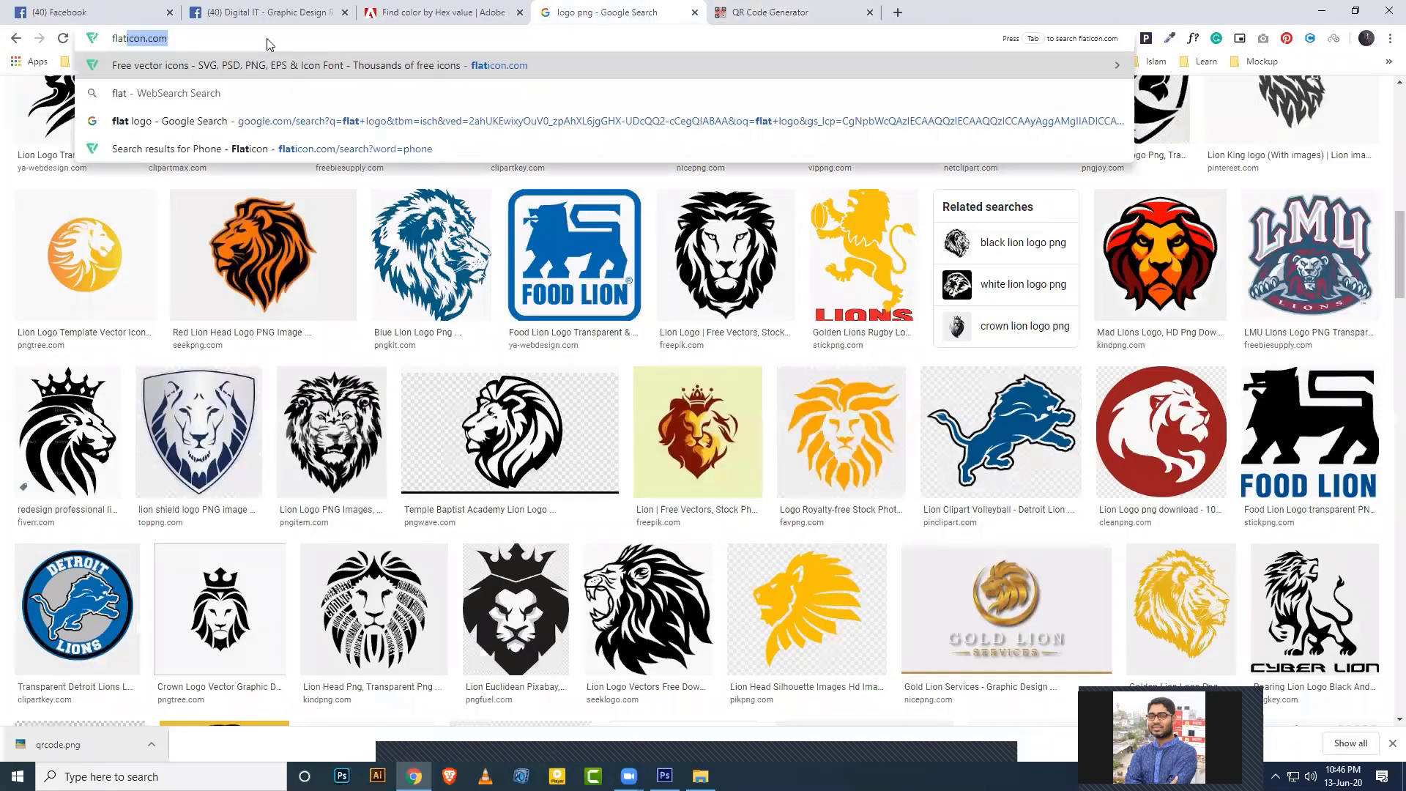
{"action": "key", "text": "Return"}
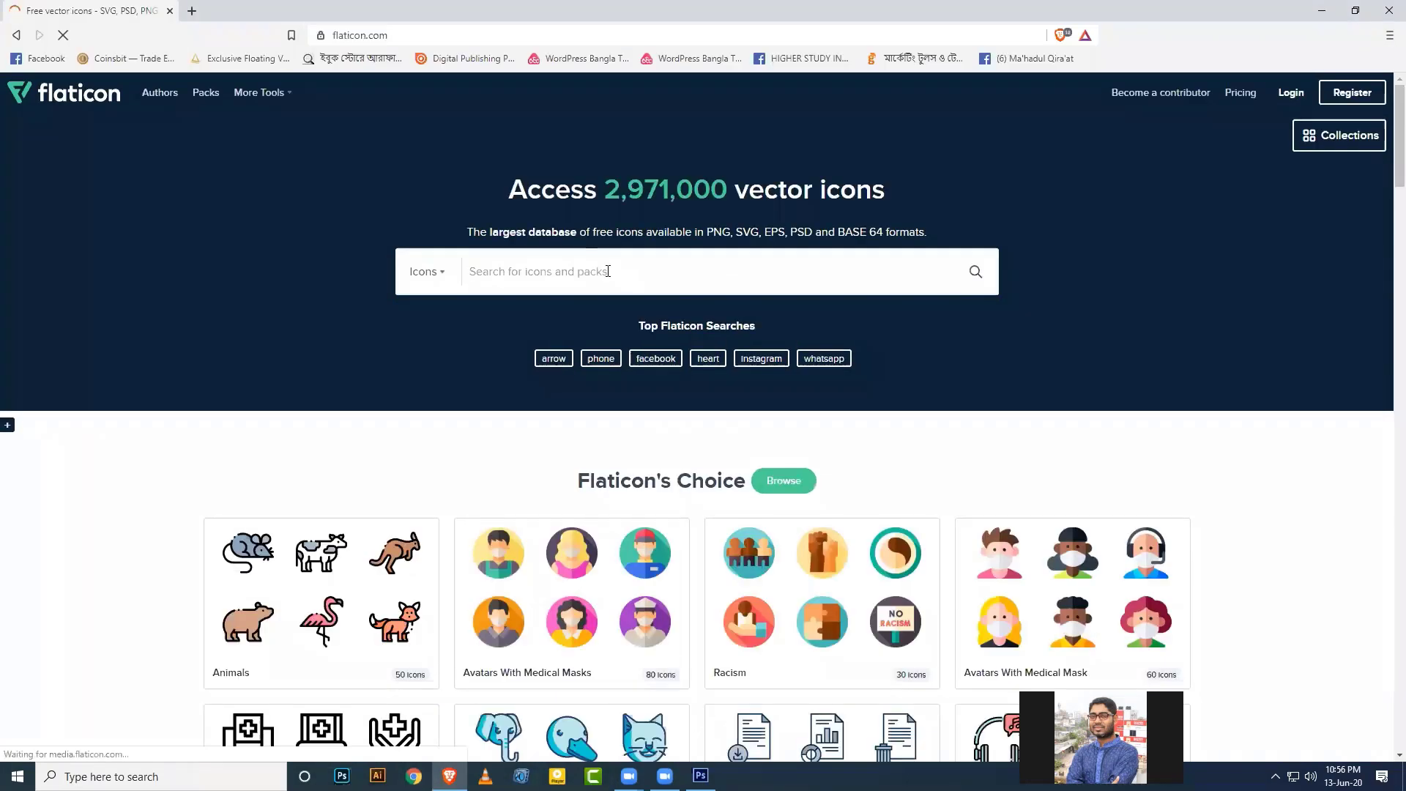
{"action": "type", "text": "user"}
{"action": "key", "text": "Return"}
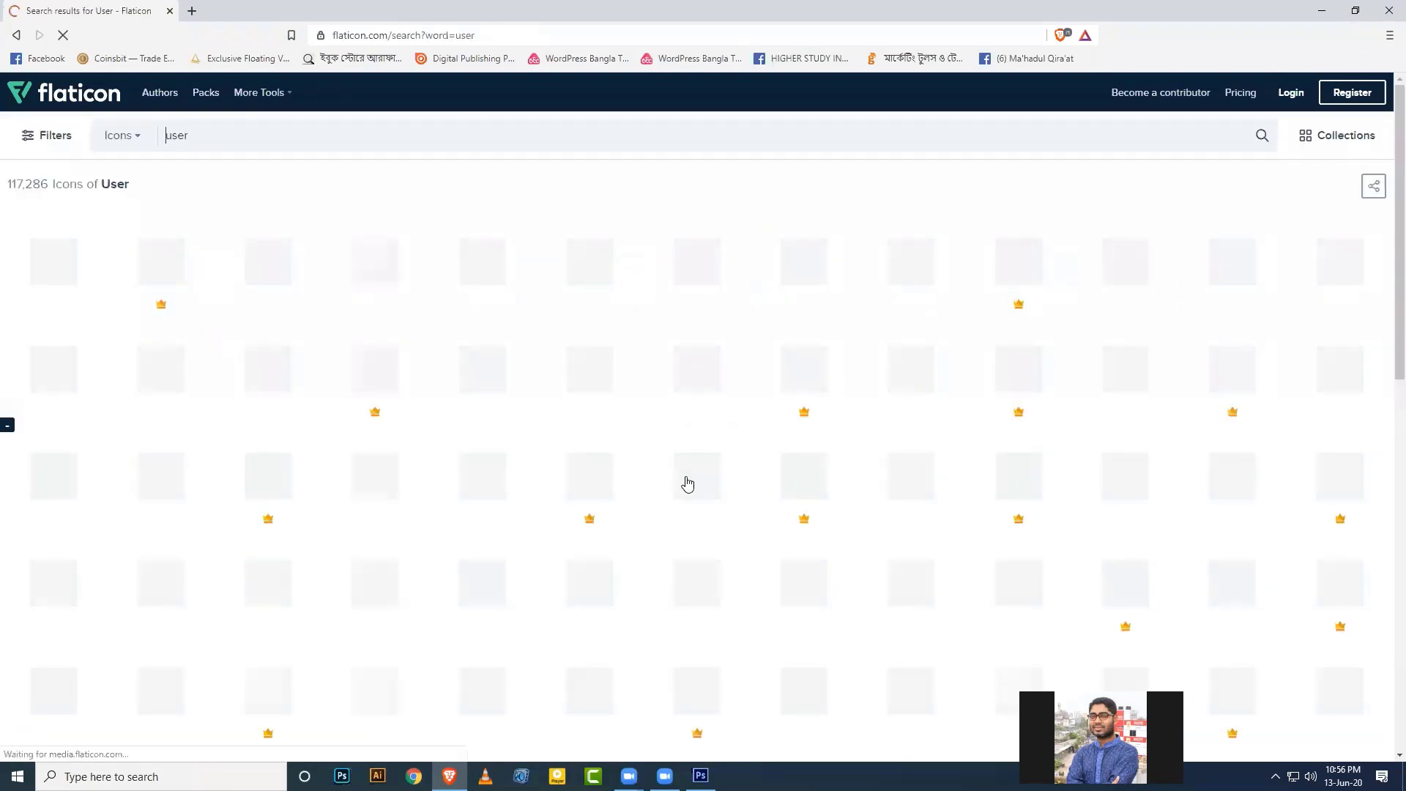
{"action": "scroll", "coordinate": [623, 496], "scroll_direction": "down", "scroll_amount": 3}
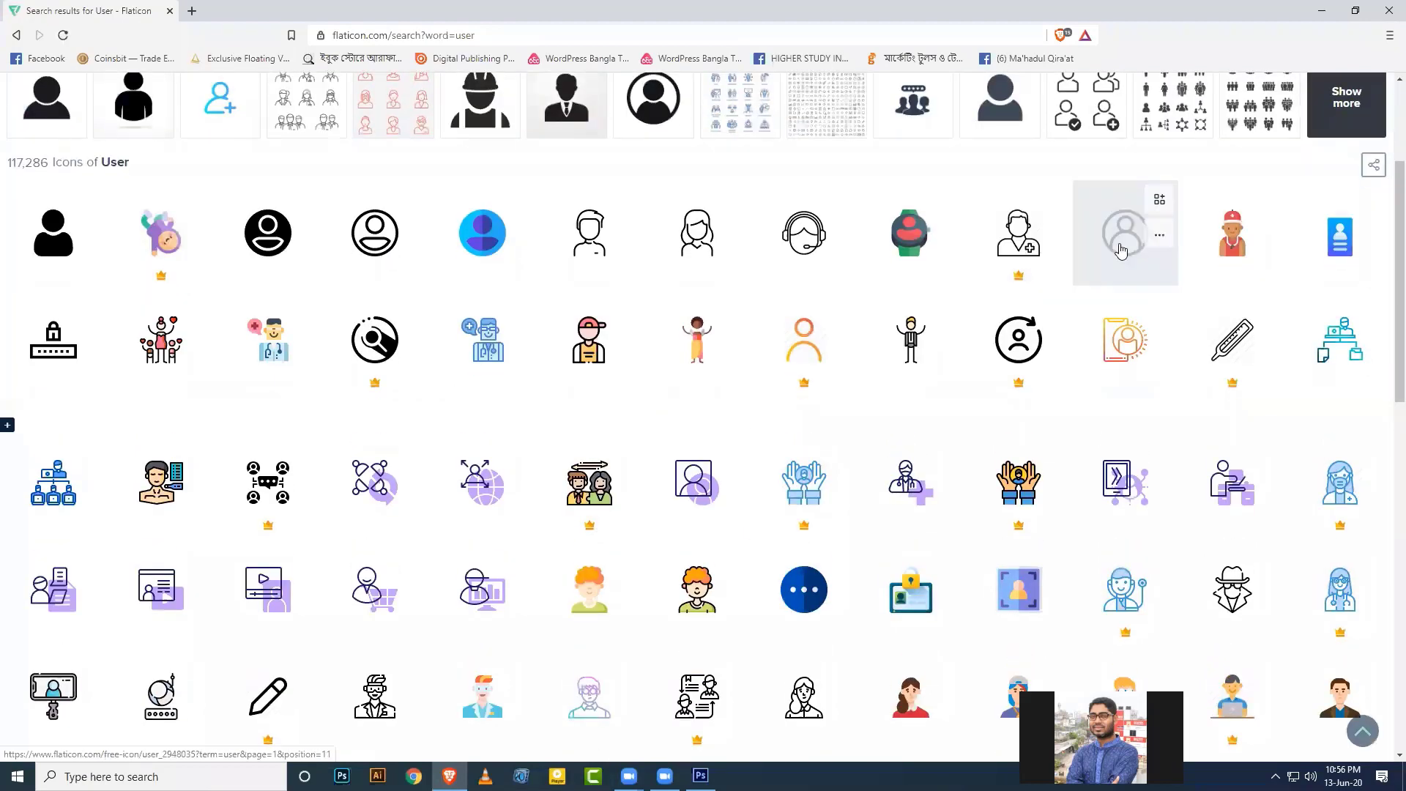
{"action": "scroll", "coordinate": [888, 426], "scroll_direction": "down", "scroll_amount": 1}
{"action": "scroll", "coordinate": [884, 433], "scroll_direction": "down", "scroll_amount": 10}
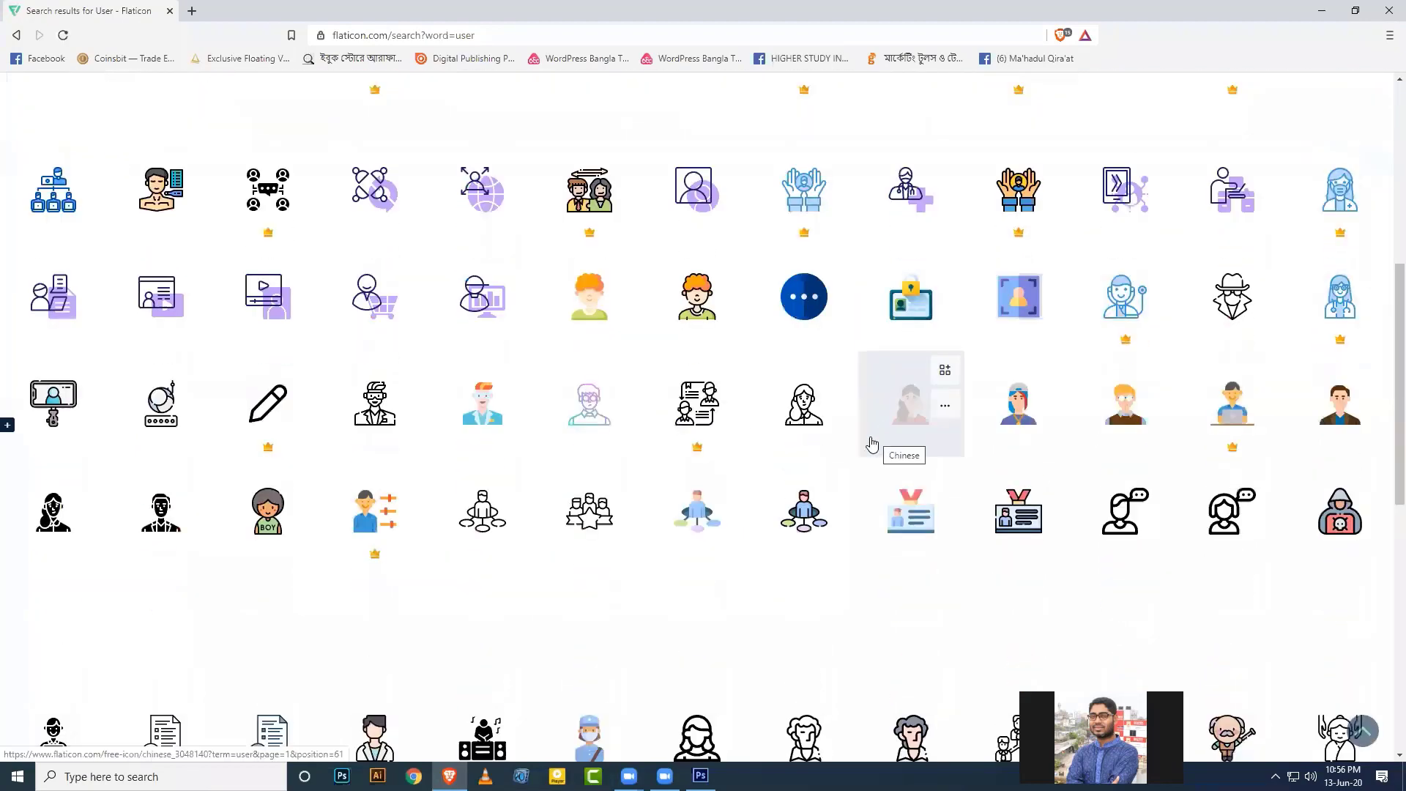
{"action": "scroll", "coordinate": [746, 476], "scroll_direction": "up", "scroll_amount": 10}
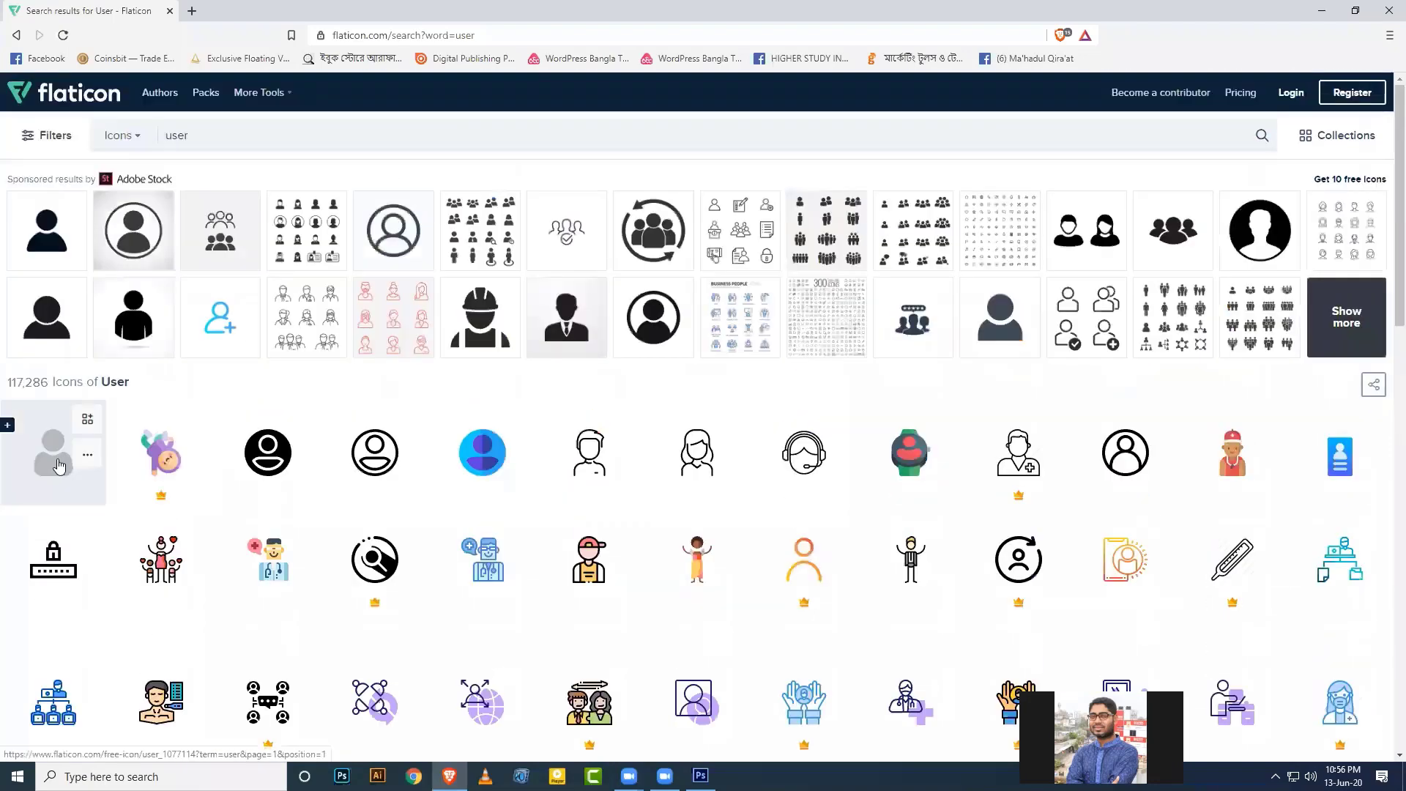
Download the filled user icon as user.psd to the desktop and return to results.
{"action": "left_click", "coordinate": [58, 464]}
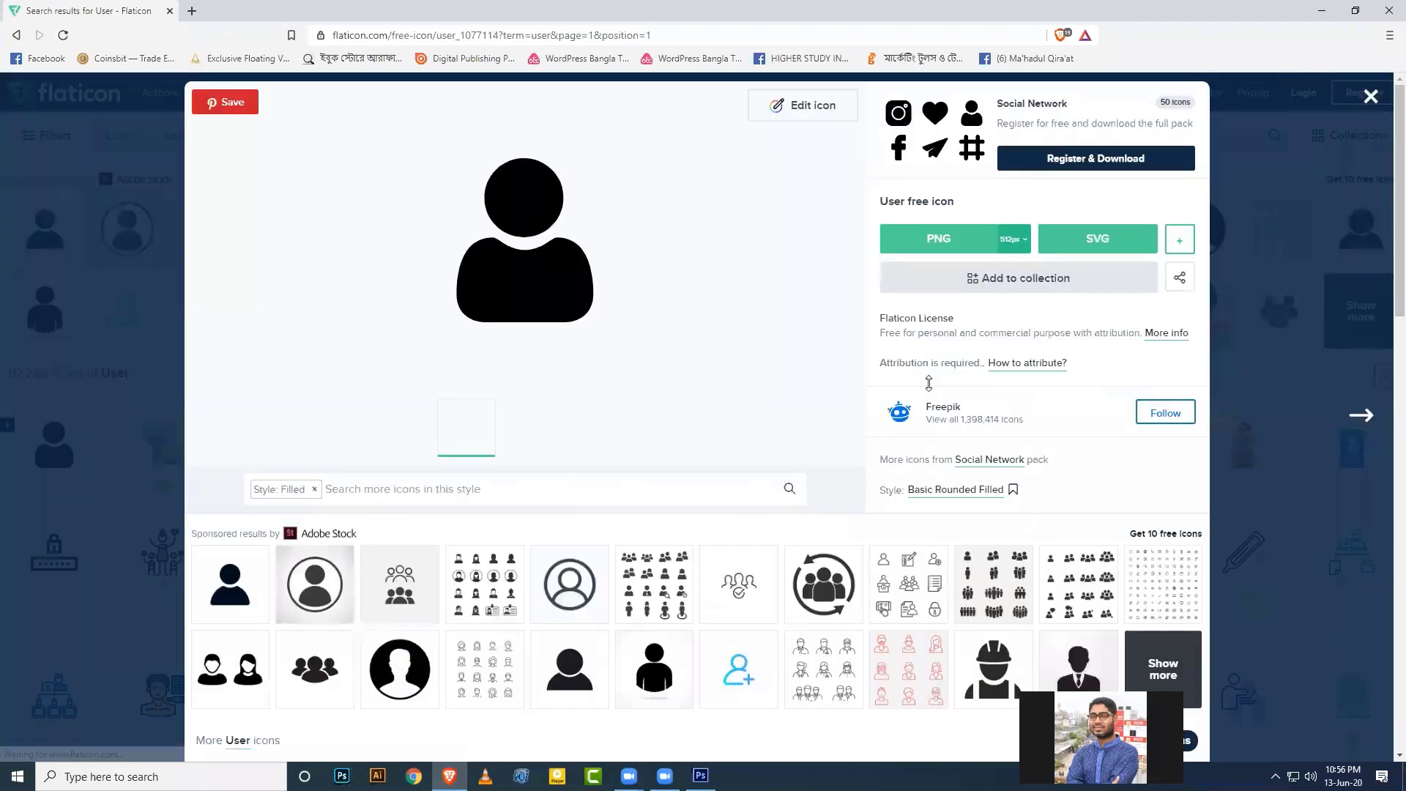
{"action": "scroll", "coordinate": [718, 542], "scroll_direction": "down", "scroll_amount": 4}
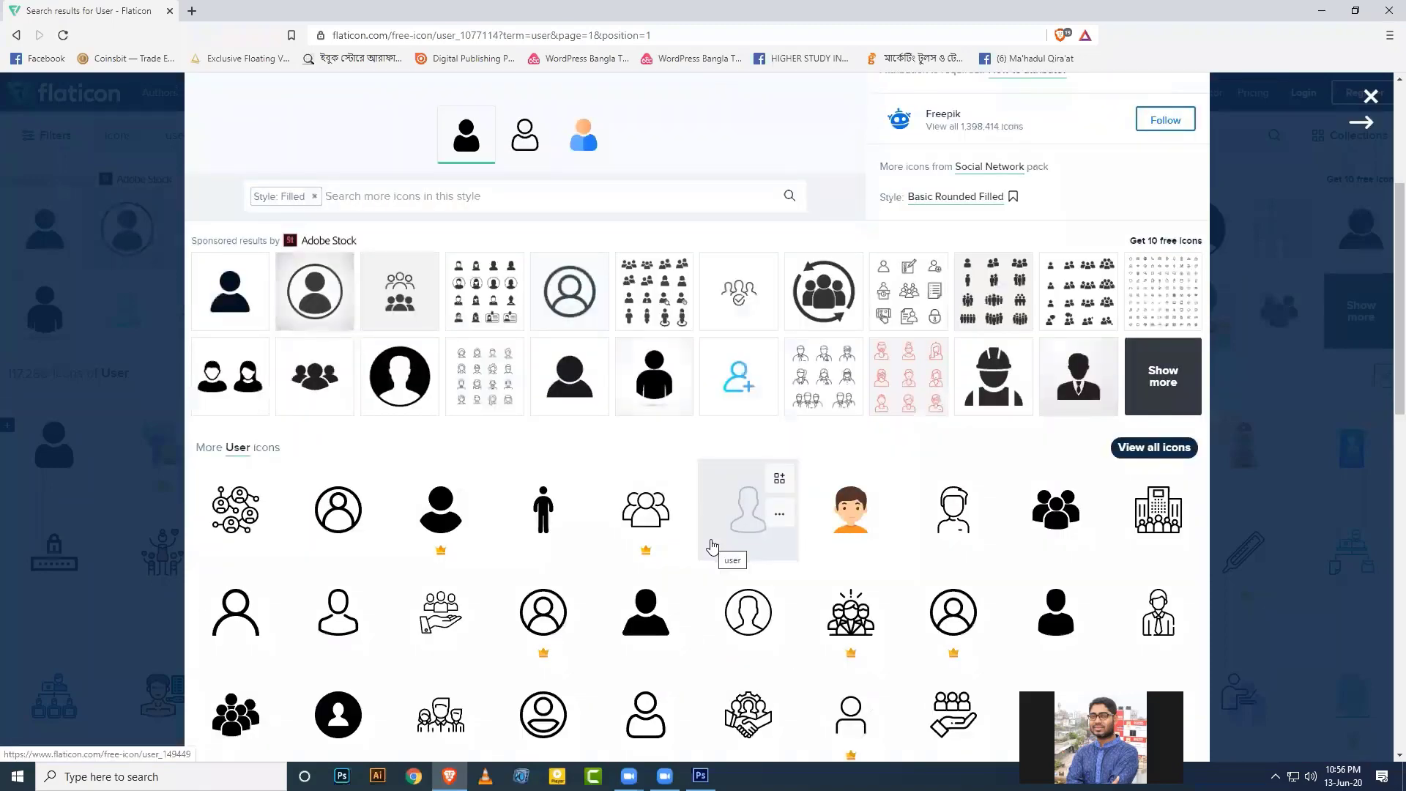
{"action": "scroll", "coordinate": [815, 527], "scroll_direction": "down", "scroll_amount": 4}
{"action": "scroll", "coordinate": [744, 540], "scroll_direction": "down", "scroll_amount": 4}
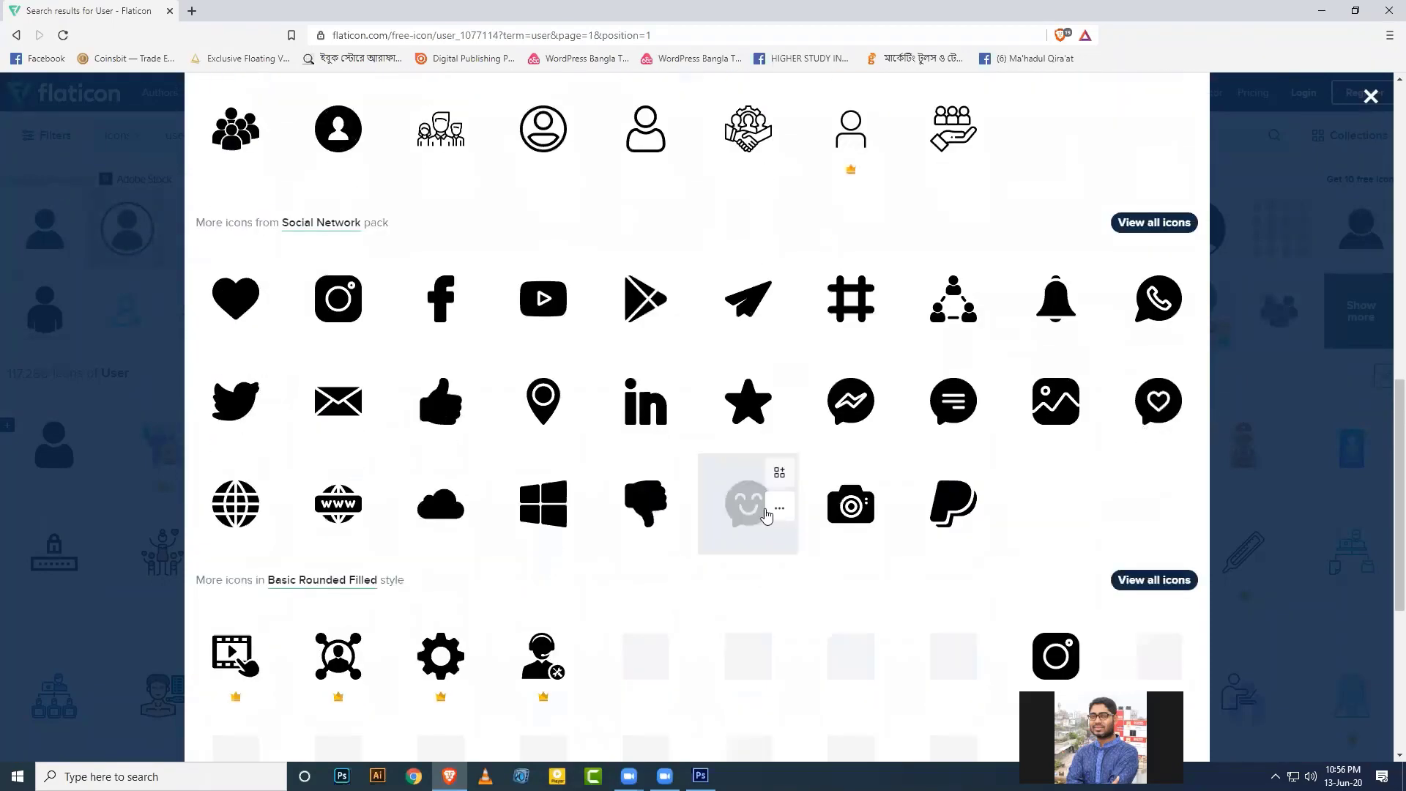
{"action": "scroll", "coordinate": [746, 541], "scroll_direction": "up", "scroll_amount": 7}
{"action": "scroll", "coordinate": [746, 540], "scroll_direction": "up", "scroll_amount": 3}
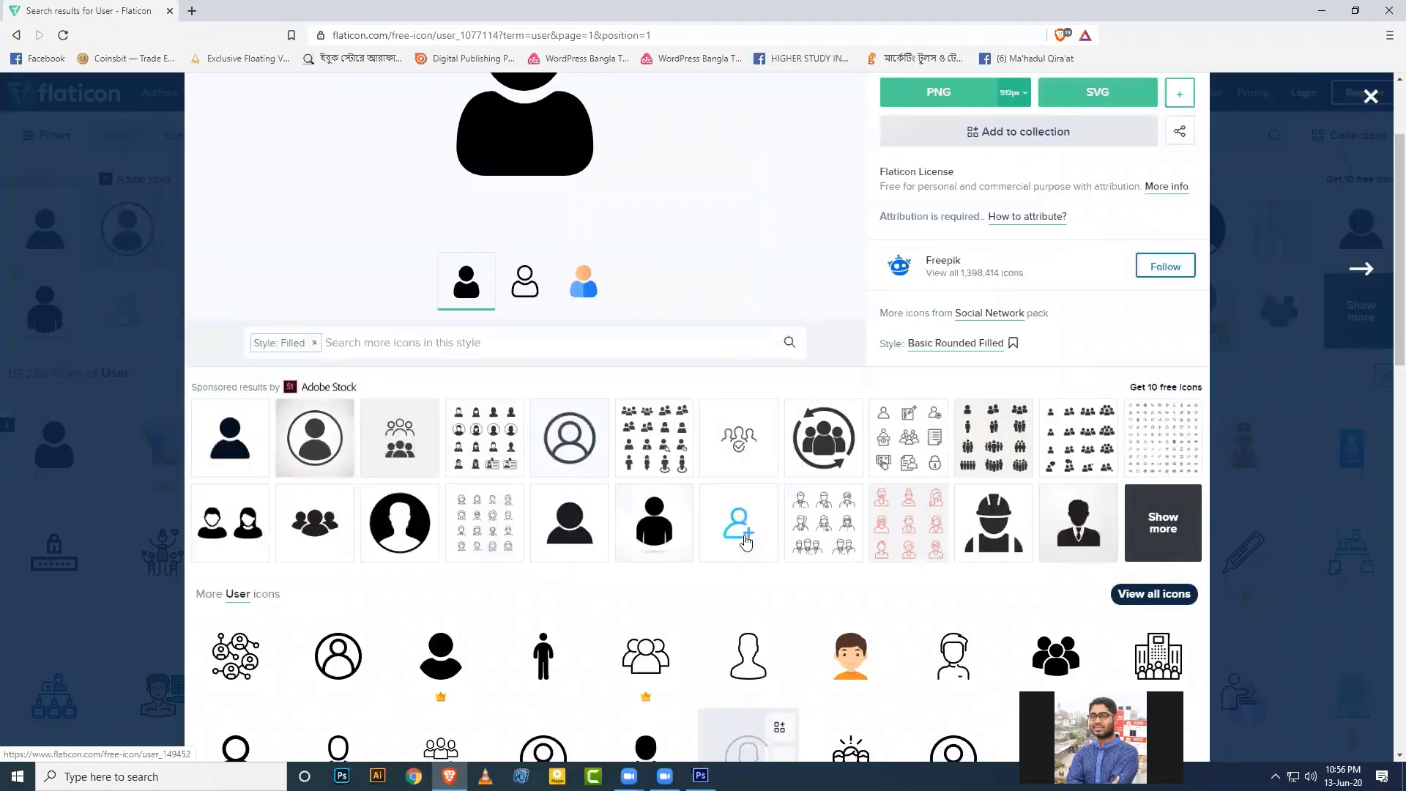
{"action": "scroll", "coordinate": [747, 542], "scroll_direction": "down", "scroll_amount": 6}
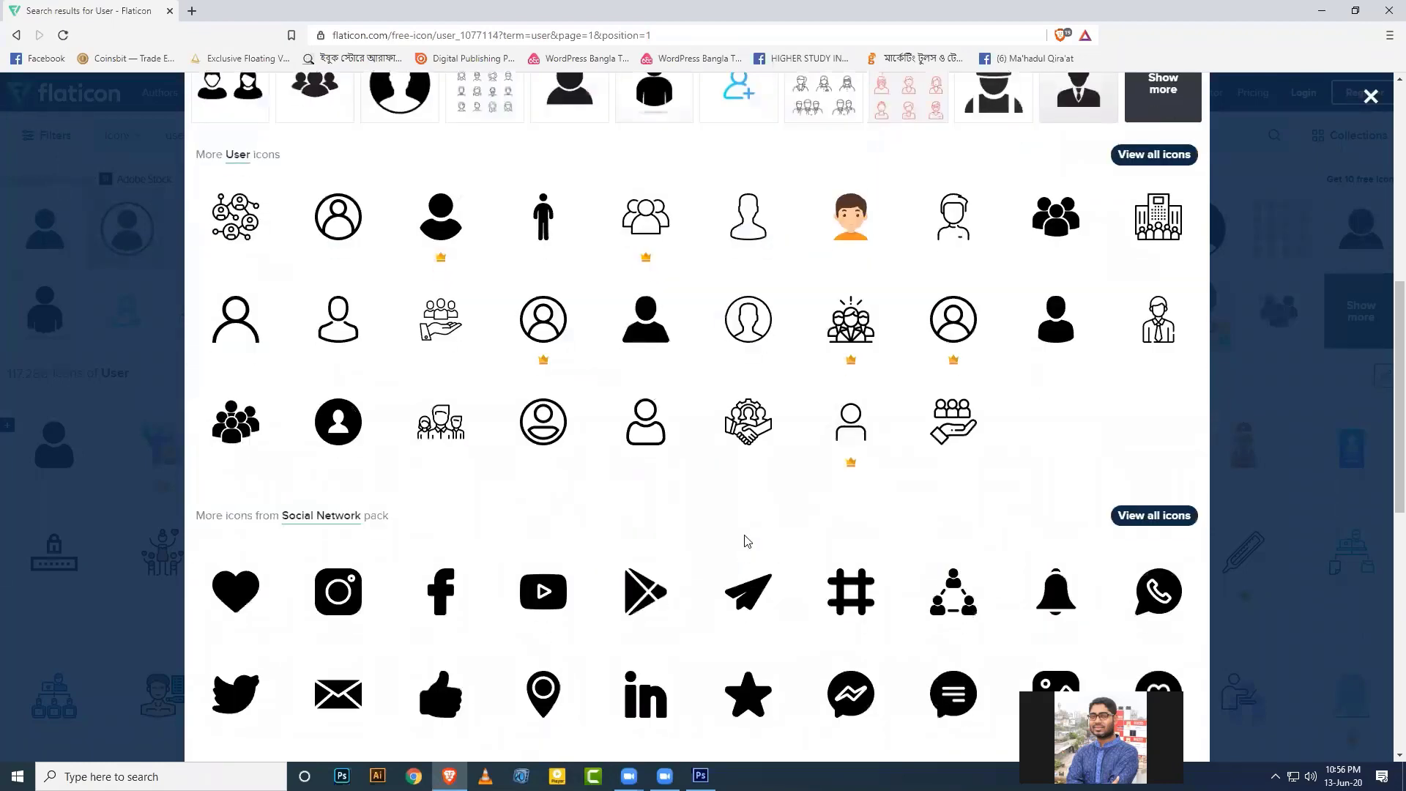
{"action": "scroll", "coordinate": [748, 551], "scroll_direction": "up", "scroll_amount": 6}
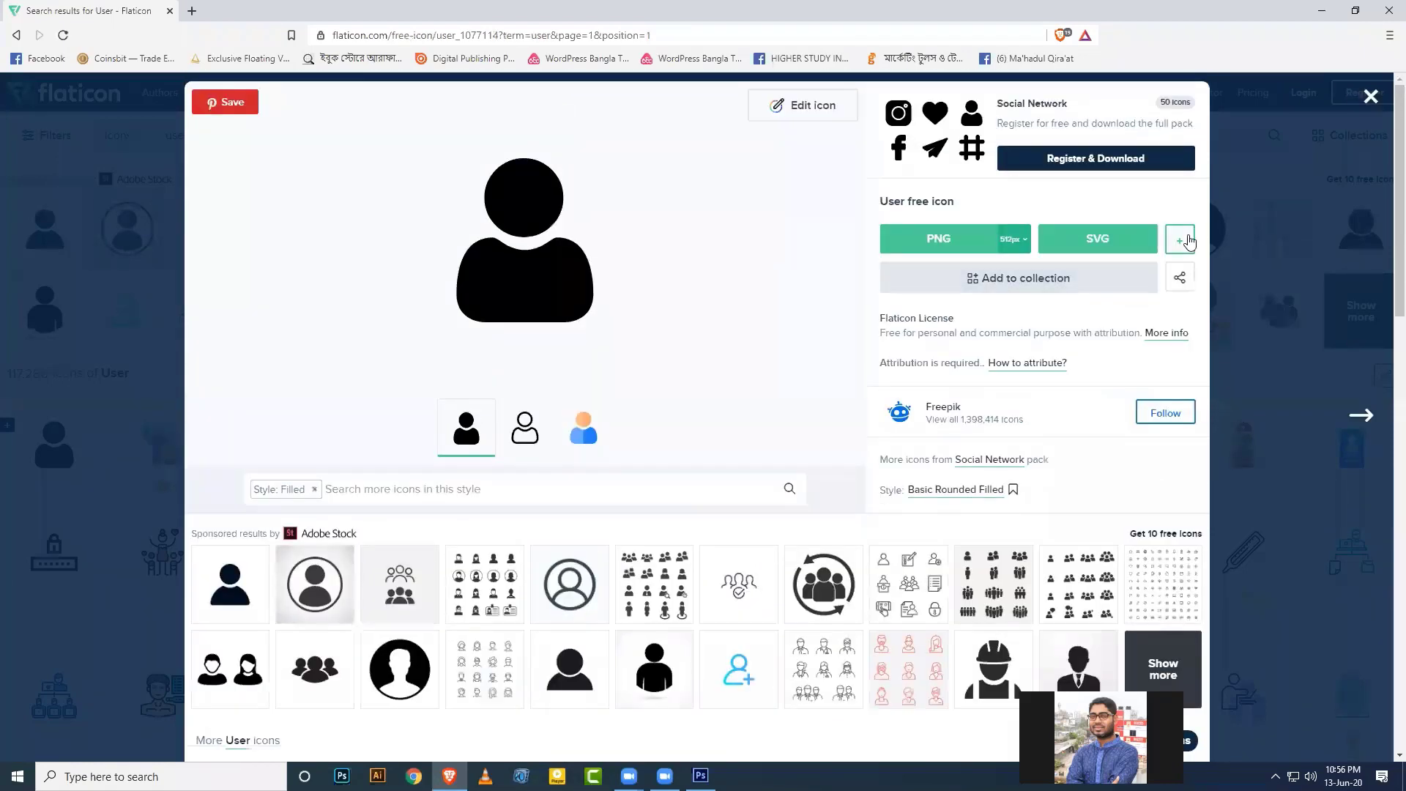
{"action": "left_click", "coordinate": [1187, 238]}
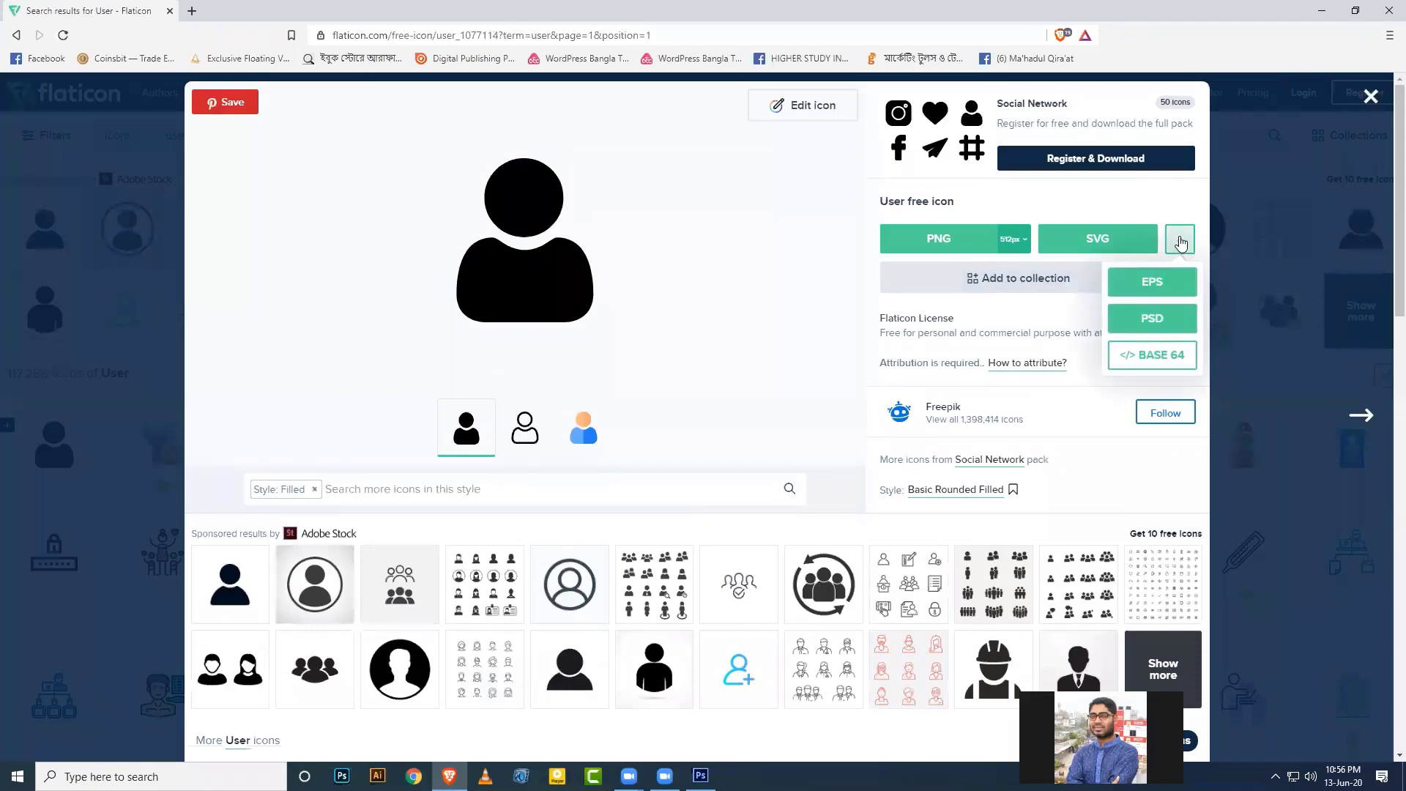
{"action": "left_click", "coordinate": [1148, 328]}
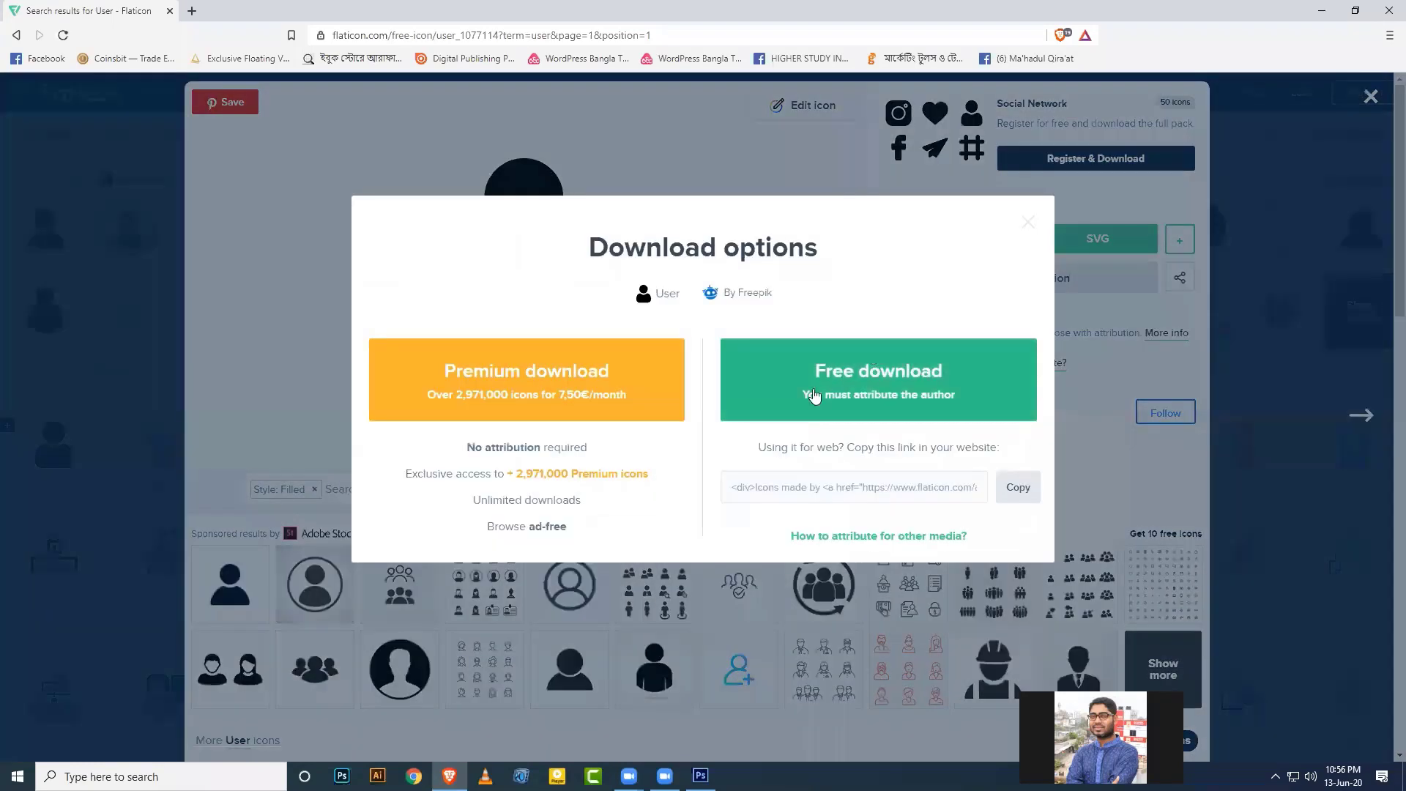
{"action": "left_click", "coordinate": [813, 394]}
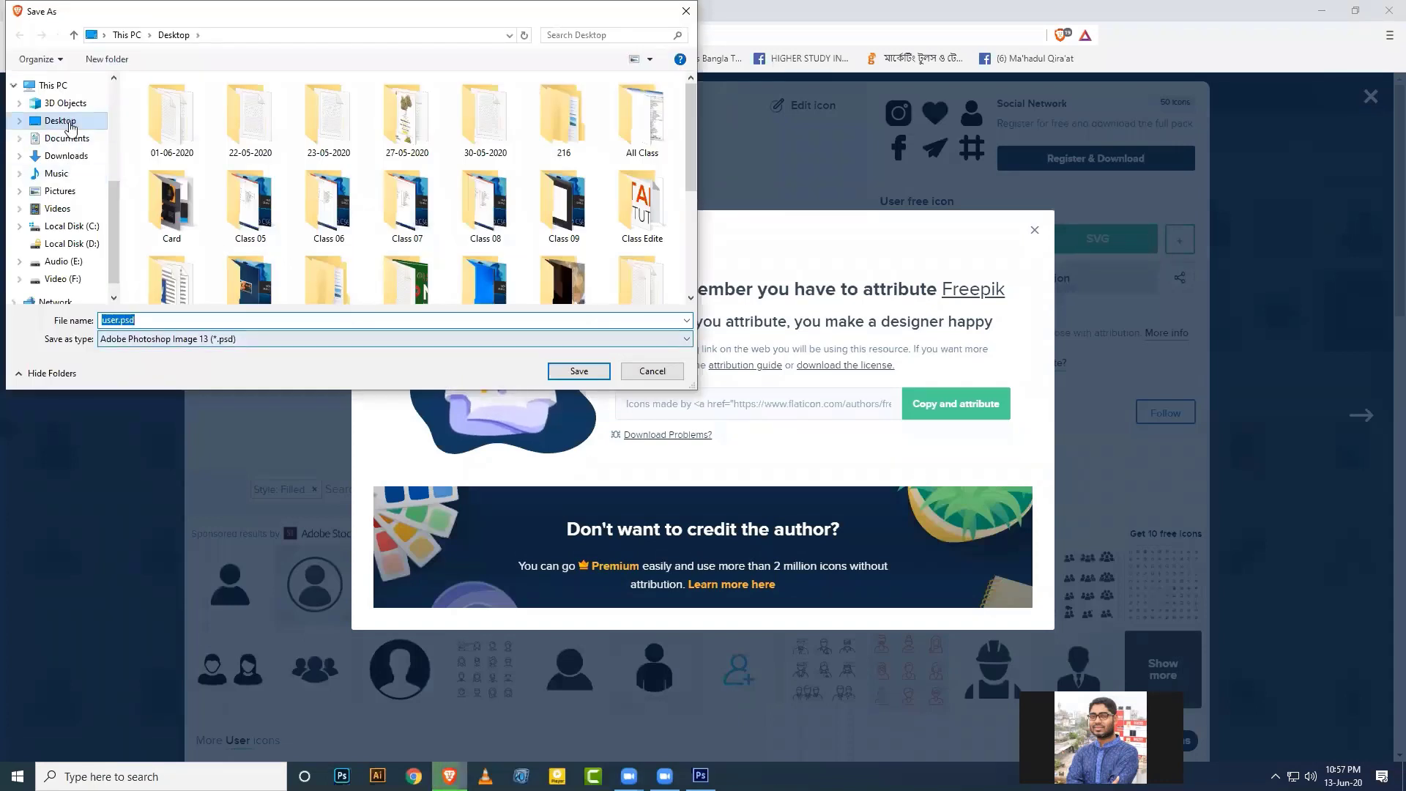
{"action": "left_click", "coordinate": [578, 370]}
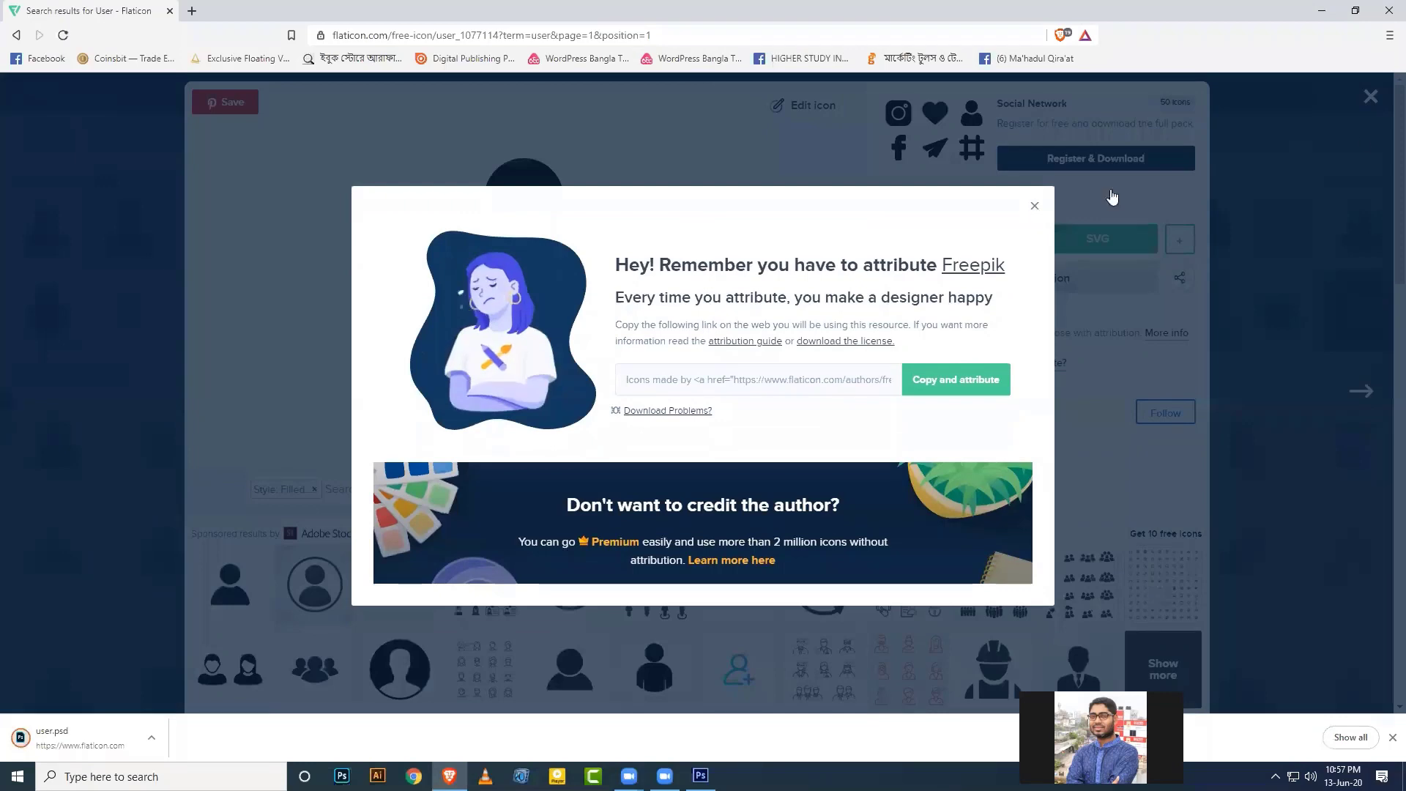
{"action": "left_click", "coordinate": [1361, 108]}
{"action": "left_click", "coordinate": [1361, 109]}
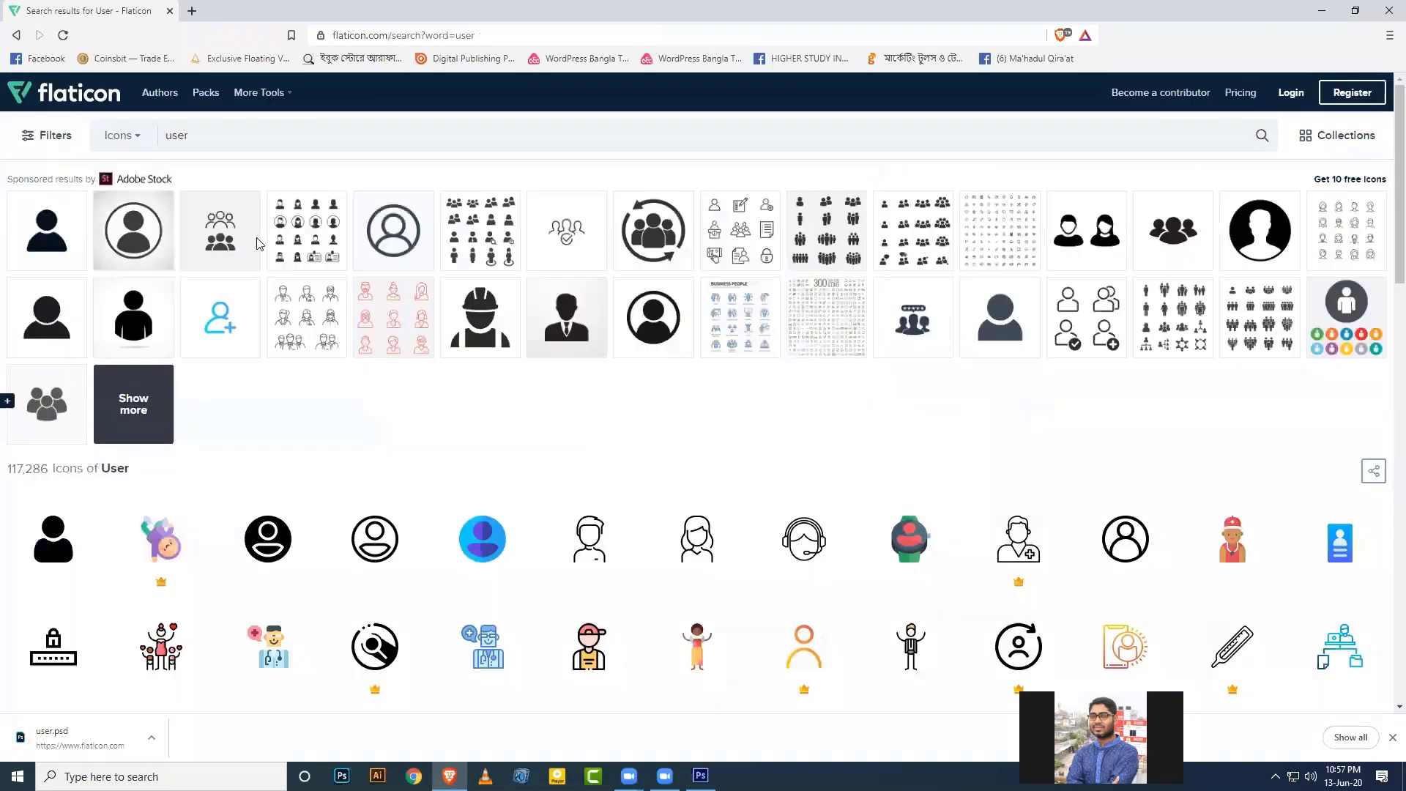
Search Flaticon for phone icons and save the telephone icon as phone.psd.
{"action": "left_click_drag", "start_coordinate": [204, 134], "coordinate": [117, 143]}
{"action": "type", "text": "phone"}
{"action": "key", "text": "Return"}
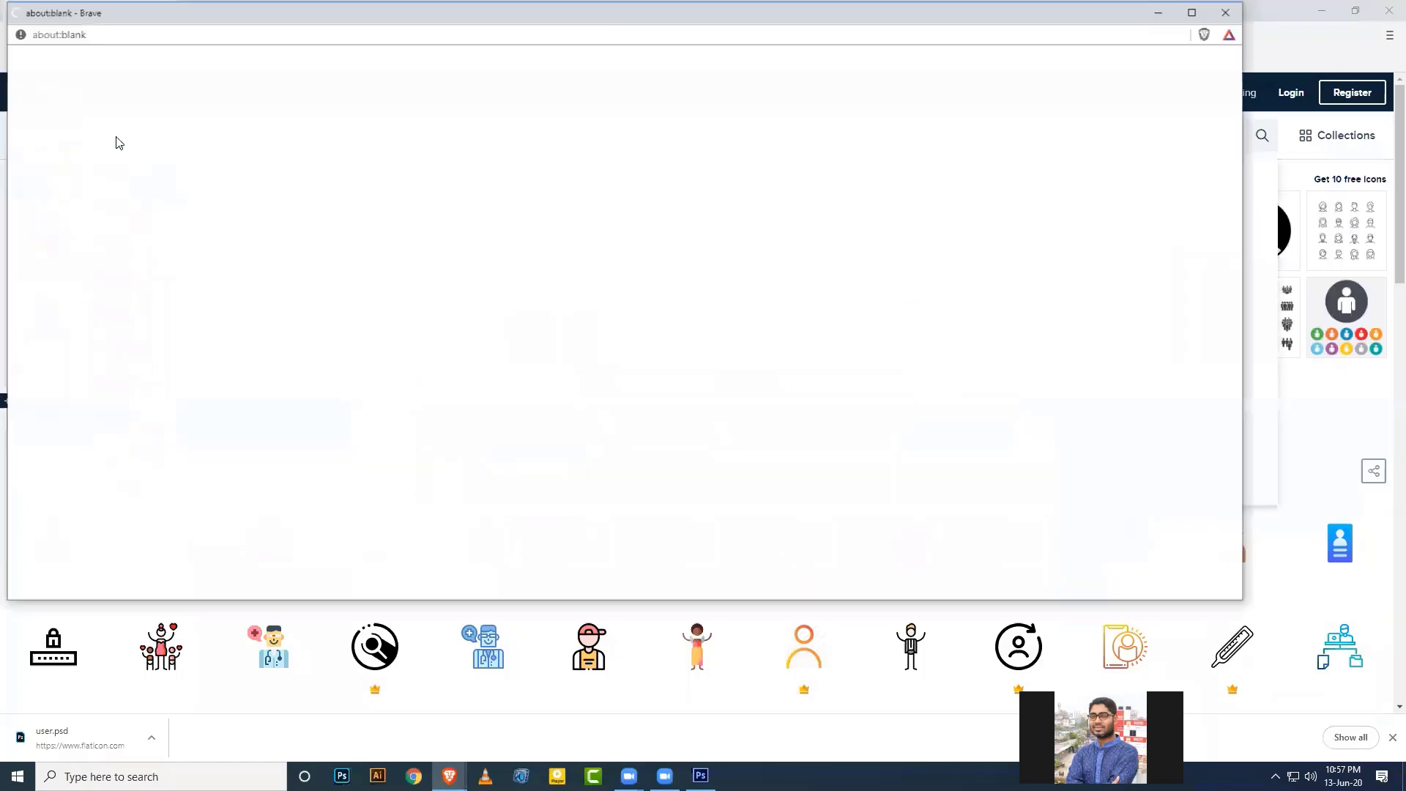
{"action": "left_click", "coordinate": [1228, 16]}
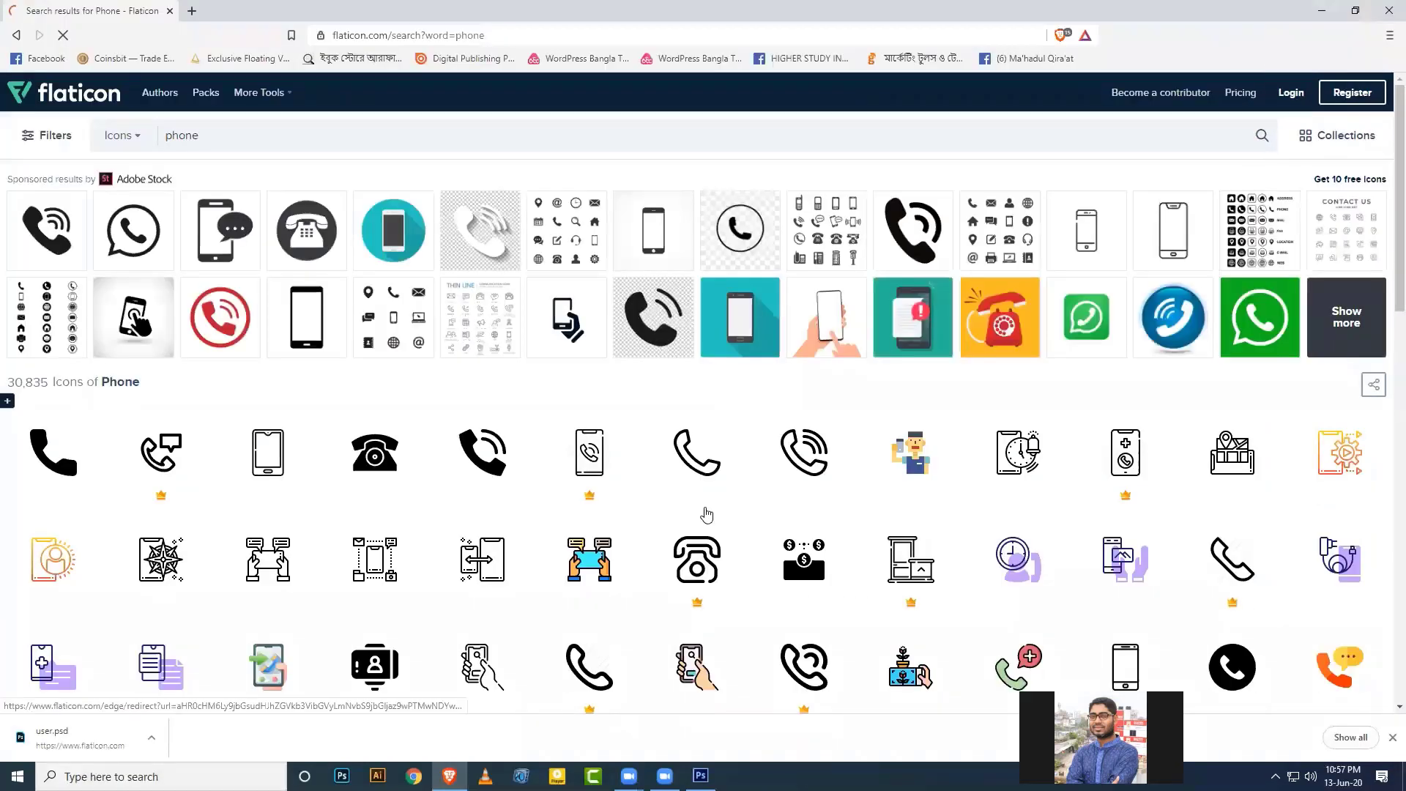
{"action": "scroll", "coordinate": [704, 511], "scroll_direction": "down", "scroll_amount": 3}
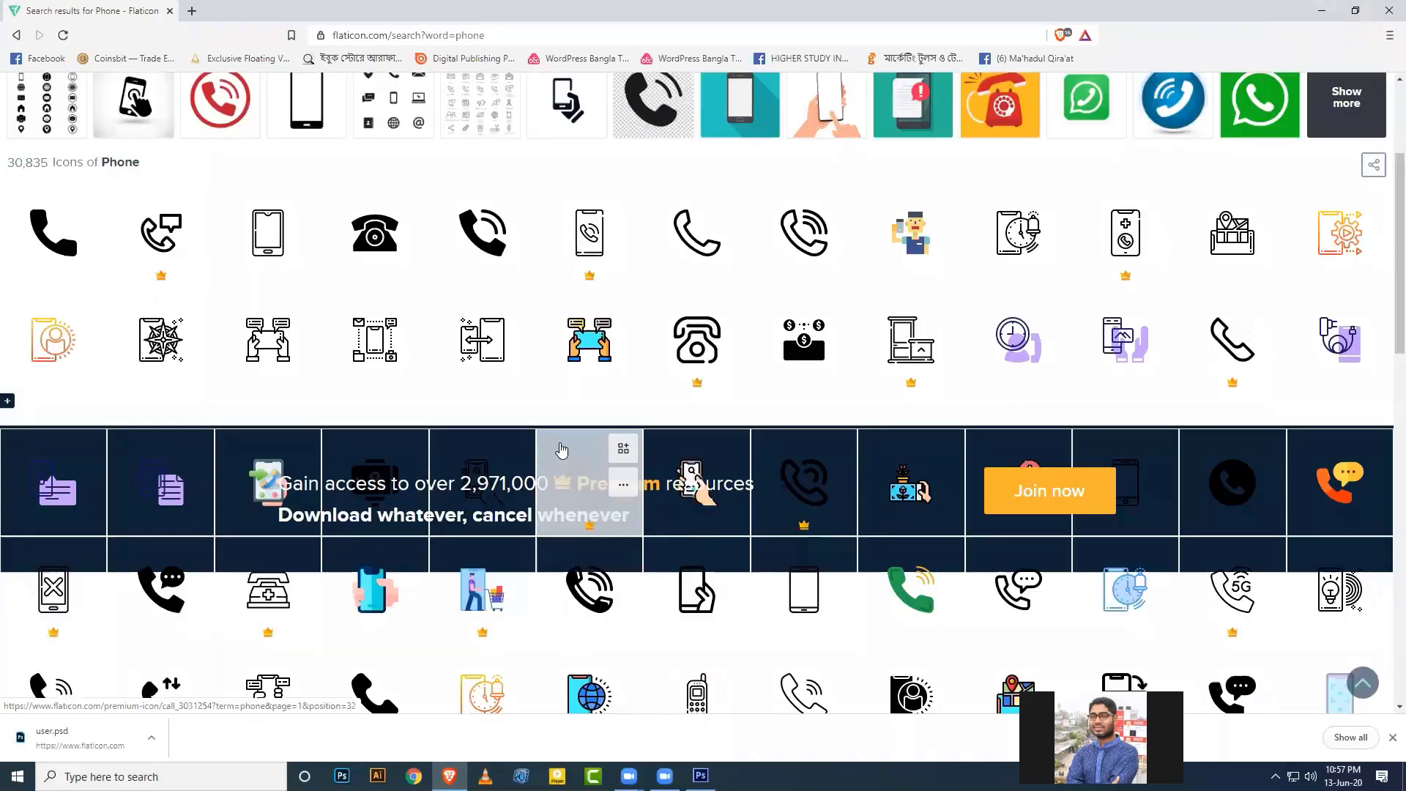
{"action": "scroll", "coordinate": [586, 449], "scroll_direction": "down", "scroll_amount": 1}
{"action": "scroll", "coordinate": [590, 450], "scroll_direction": "down", "scroll_amount": 4}
{"action": "scroll", "coordinate": [590, 450], "scroll_direction": "up", "scroll_amount": 5}
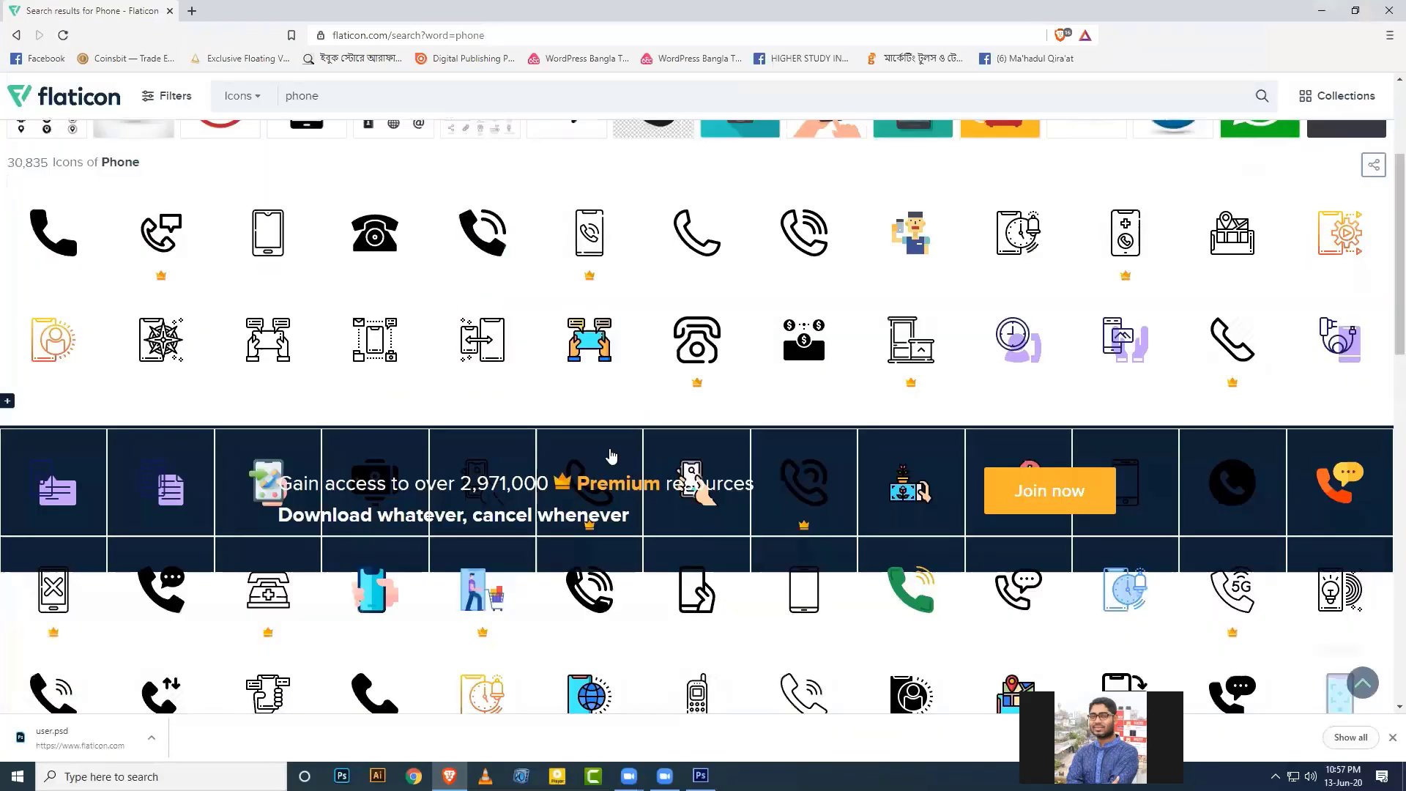
{"action": "scroll", "coordinate": [419, 439], "scroll_direction": "up", "scroll_amount": 3}
{"action": "left_click", "coordinate": [366, 453]}
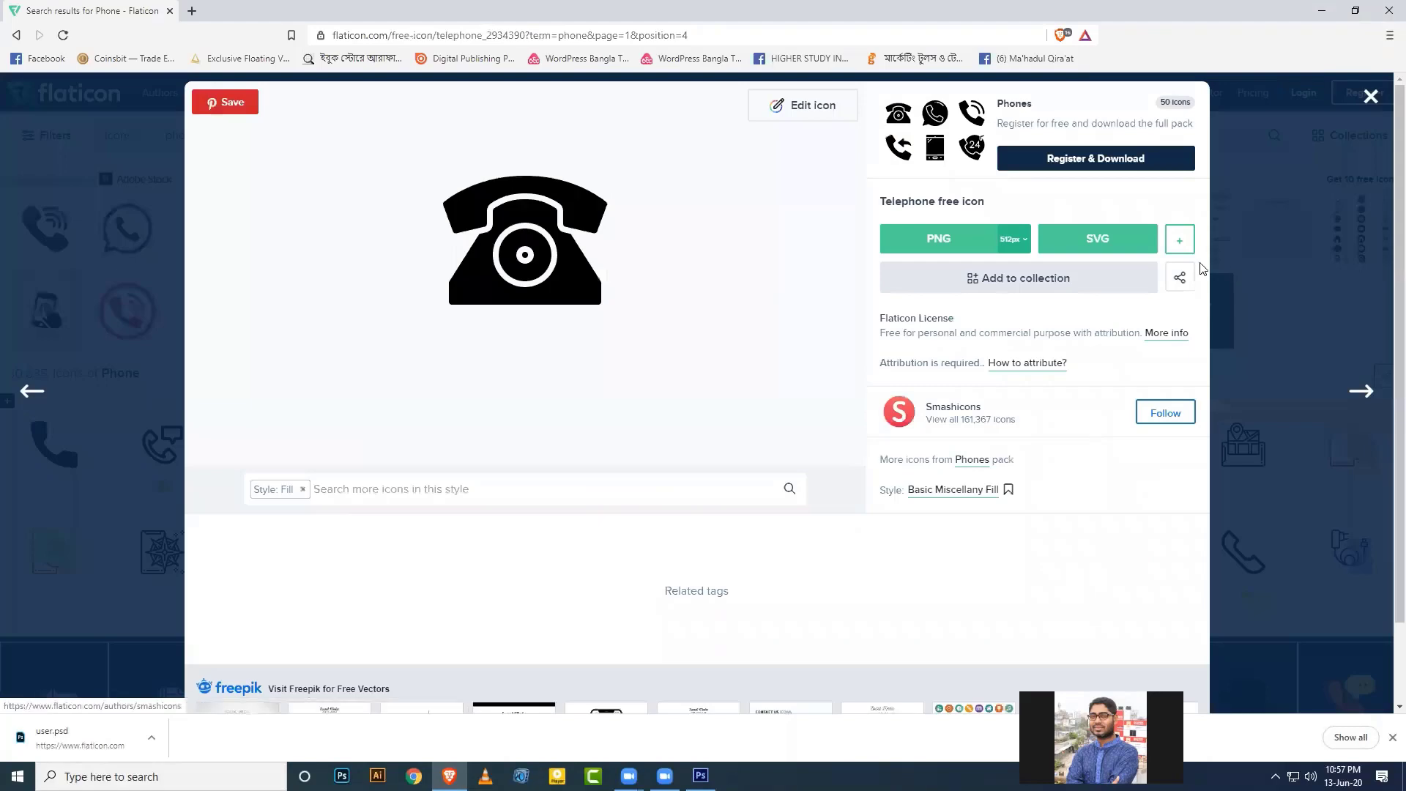
{"action": "left_click", "coordinate": [1179, 246]}
{"action": "left_click", "coordinate": [1146, 315]}
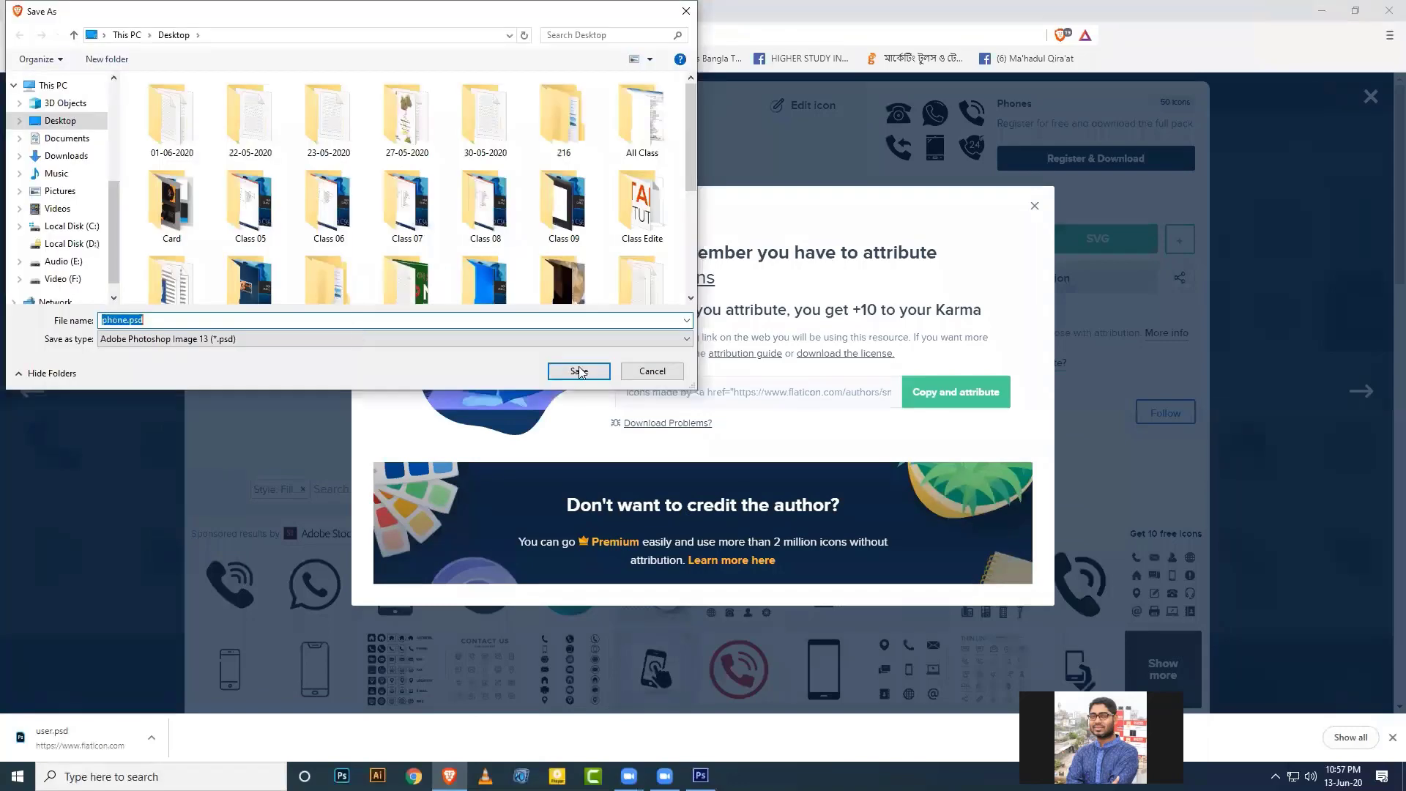
{"action": "key", "text": "Return"}
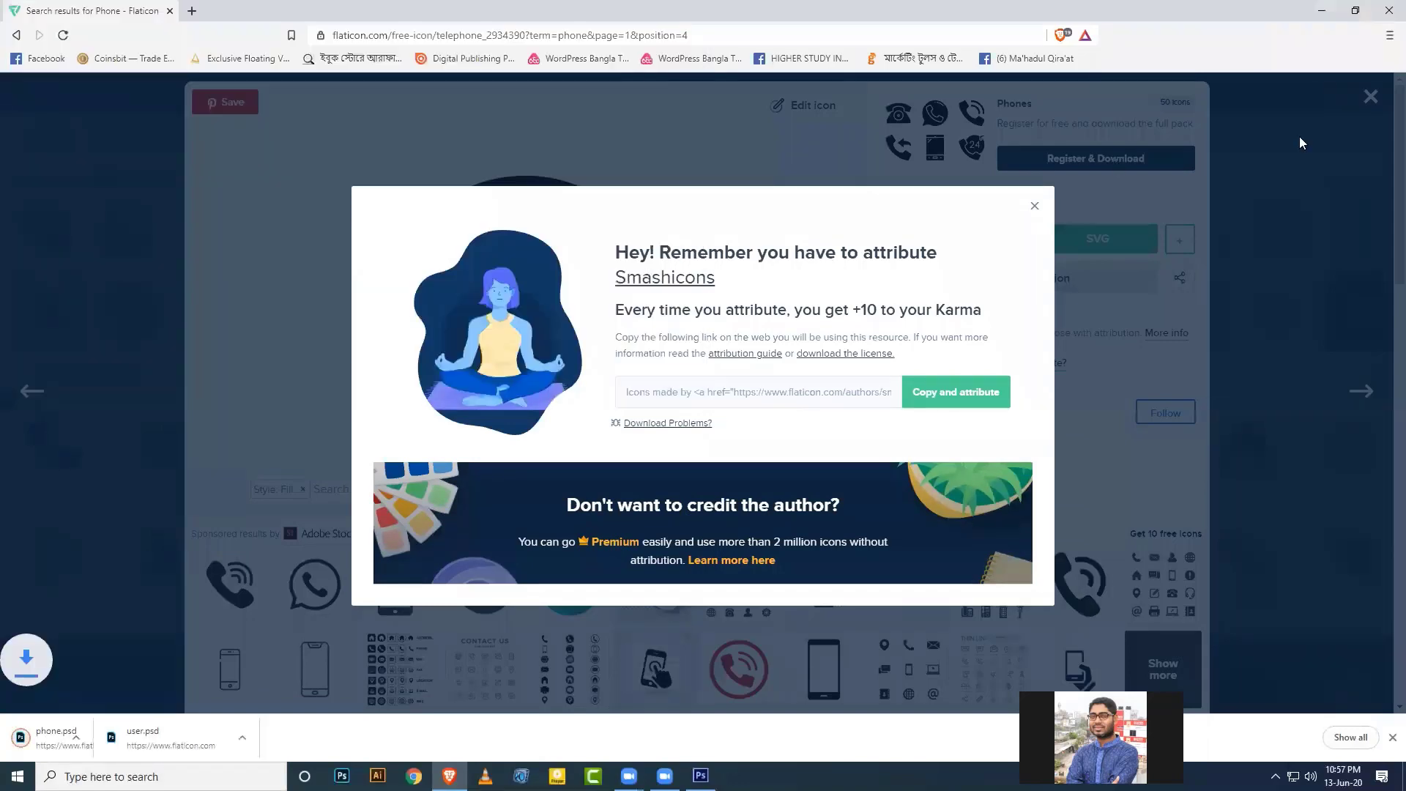
{"action": "left_click", "coordinate": [1255, 110]}
{"action": "left_click", "coordinate": [91, 163]}
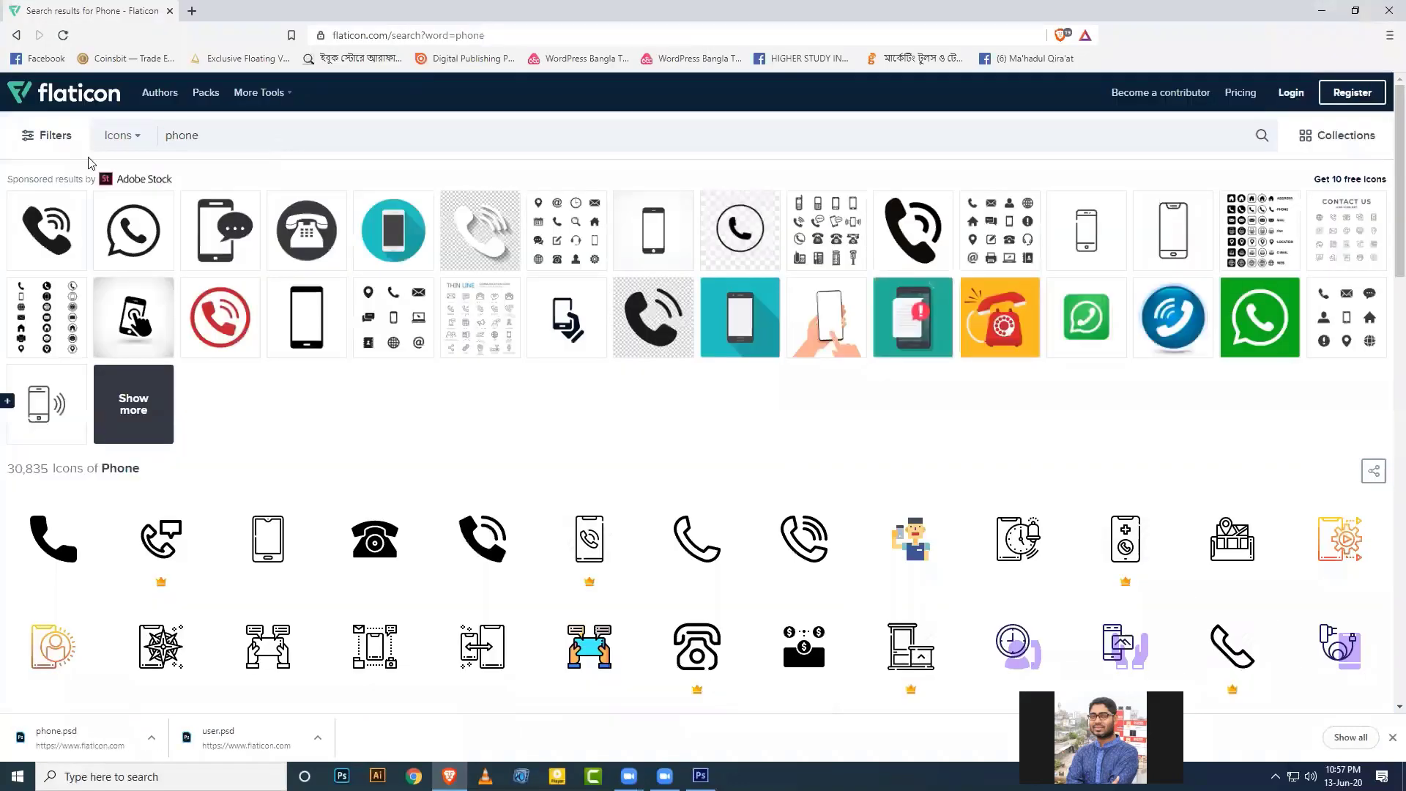
Search for mail icons and save the envelope icon as mail.psd.
{"action": "type", "text": "we"}
{"action": "key", "text": "BackSpace"}
{"action": "key", "text": "BackSpace"}
{"action": "type", "text": "mail"}
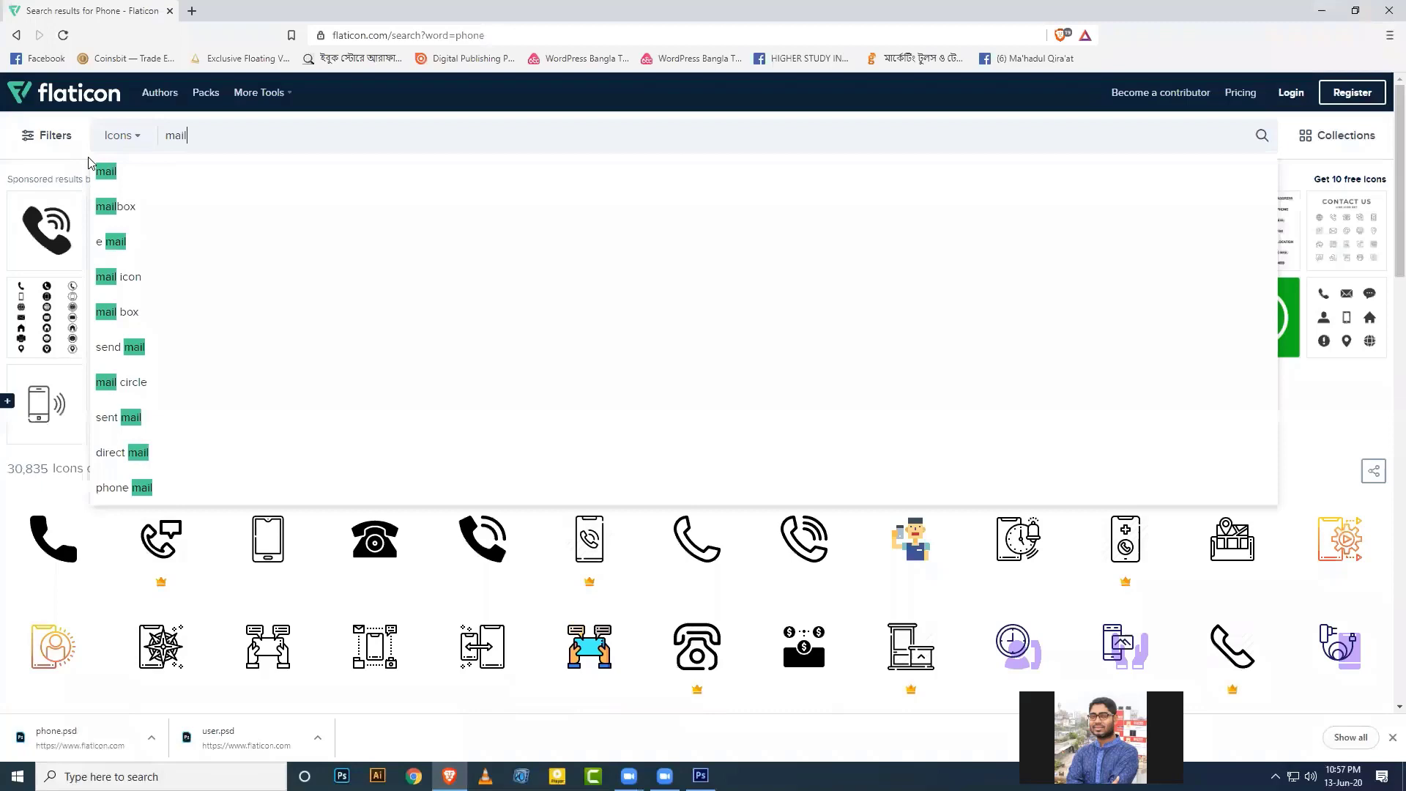
{"action": "key", "text": "Return"}
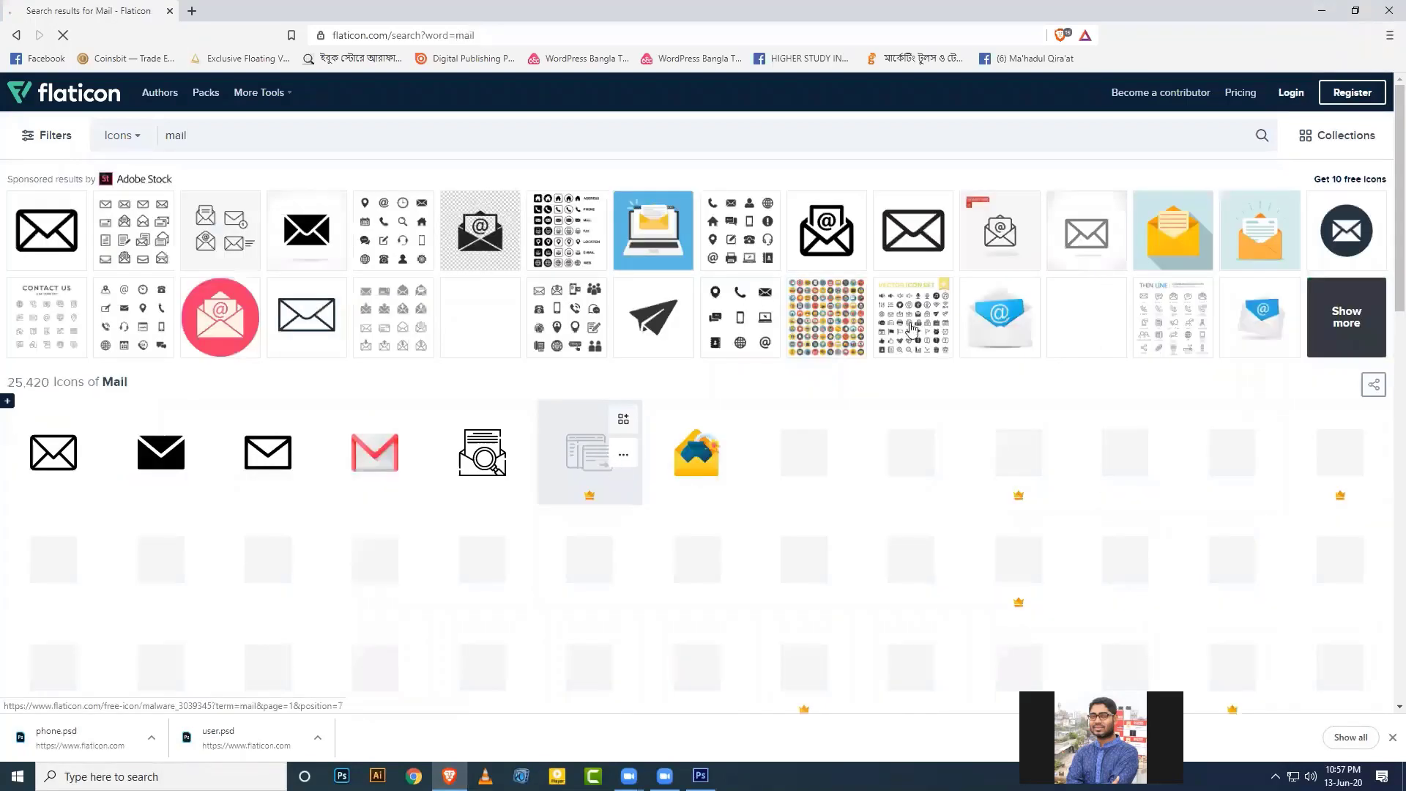
{"action": "scroll", "coordinate": [912, 328], "scroll_direction": "down", "scroll_amount": 4}
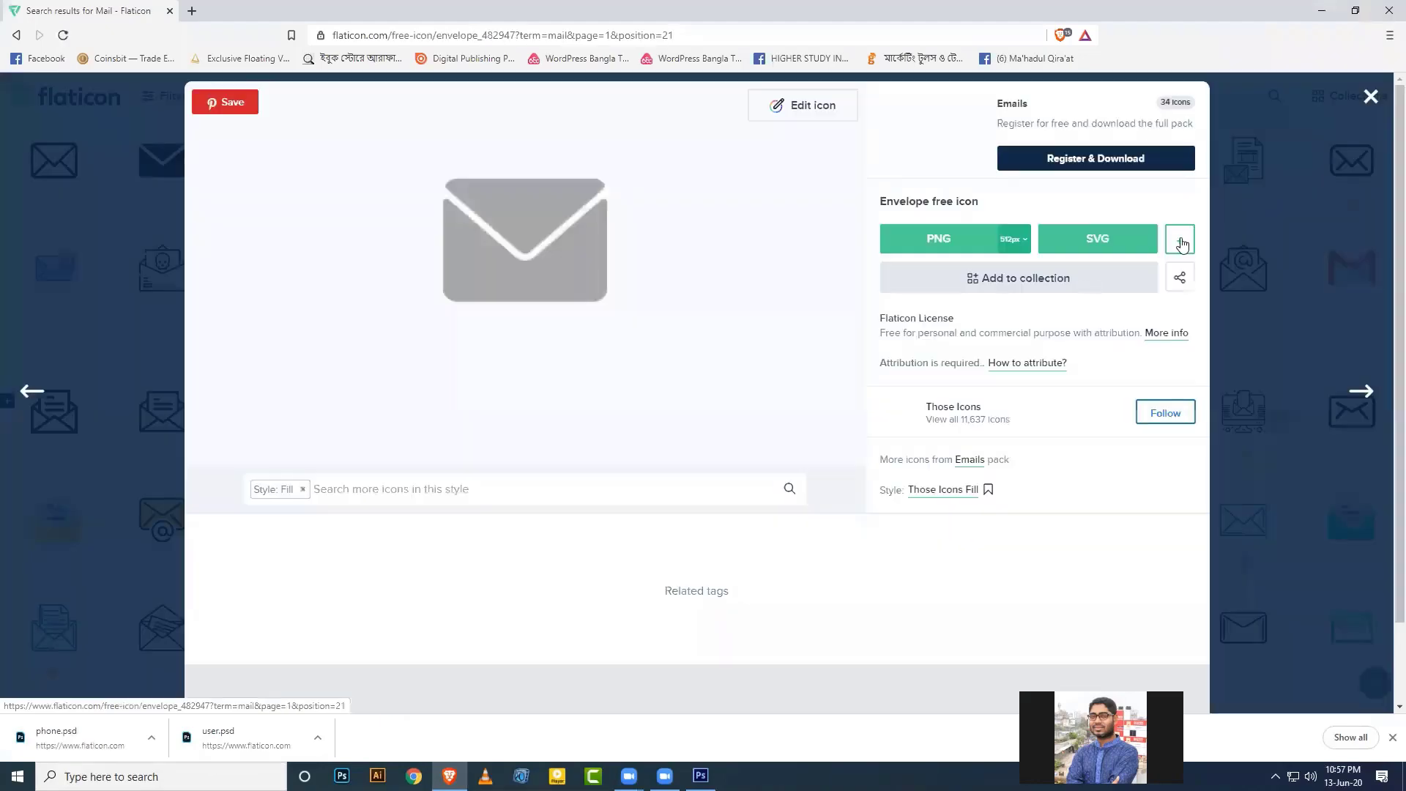
{"action": "left_click", "coordinate": [1180, 240]}
{"action": "left_click", "coordinate": [1134, 327]}
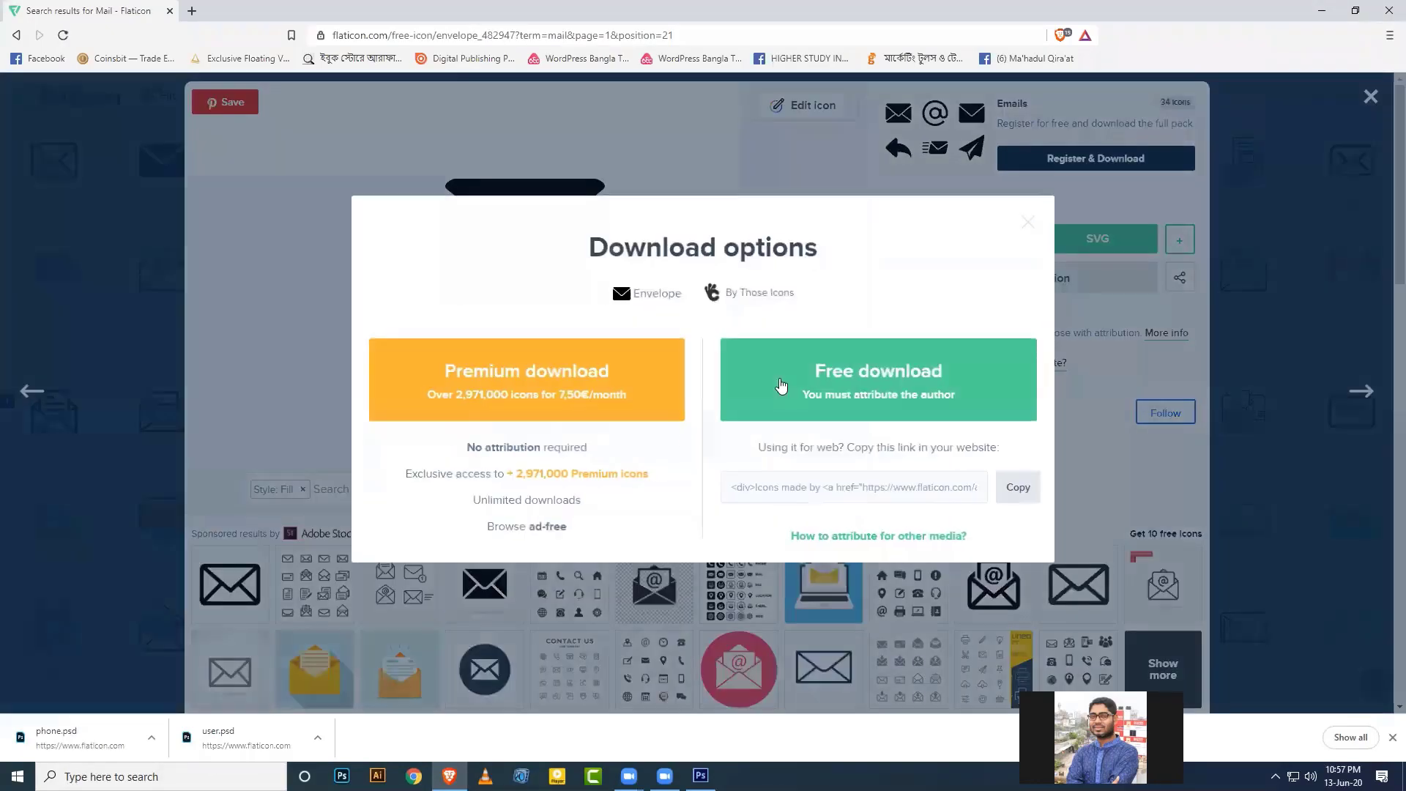
{"action": "left_click", "coordinate": [782, 385]}
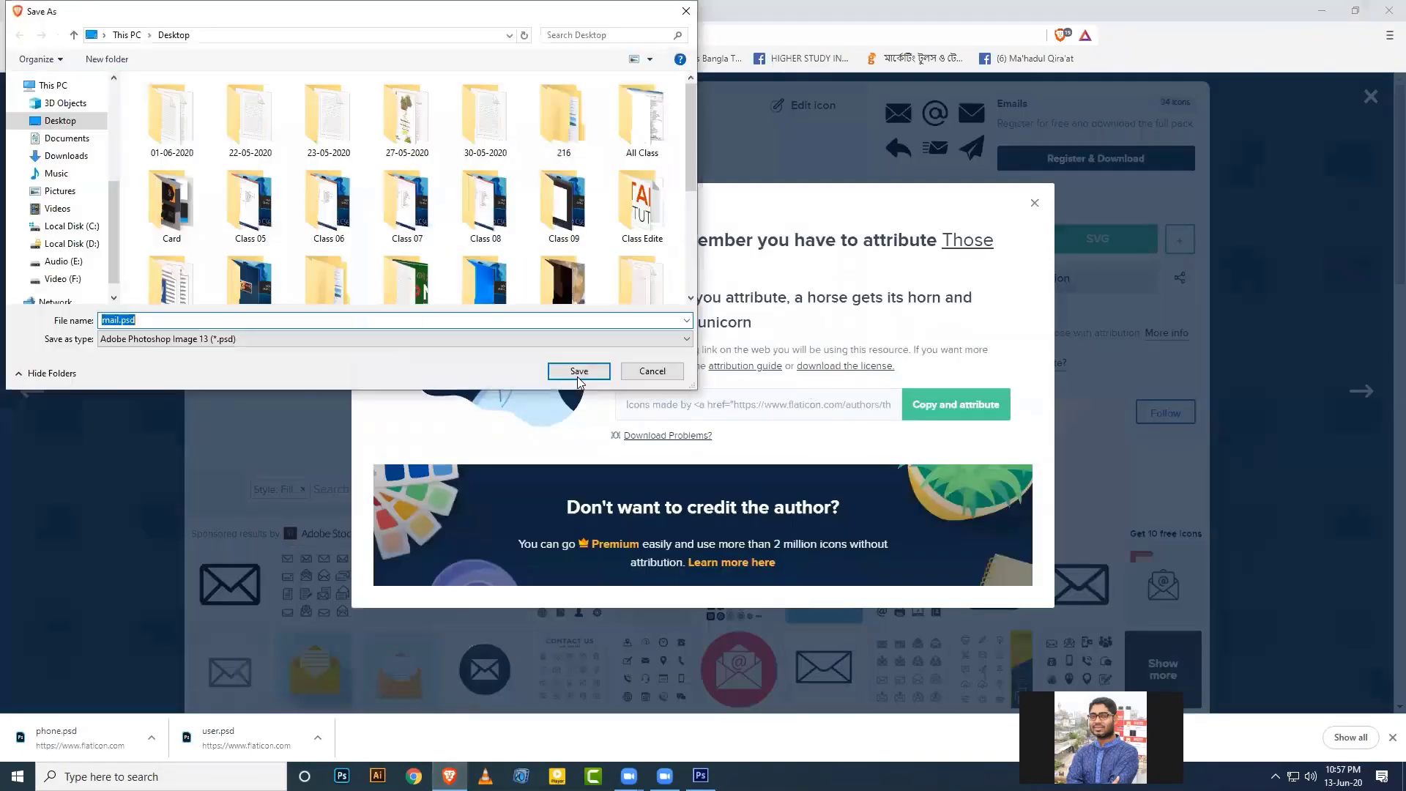
{"action": "left_click", "coordinate": [579, 371]}
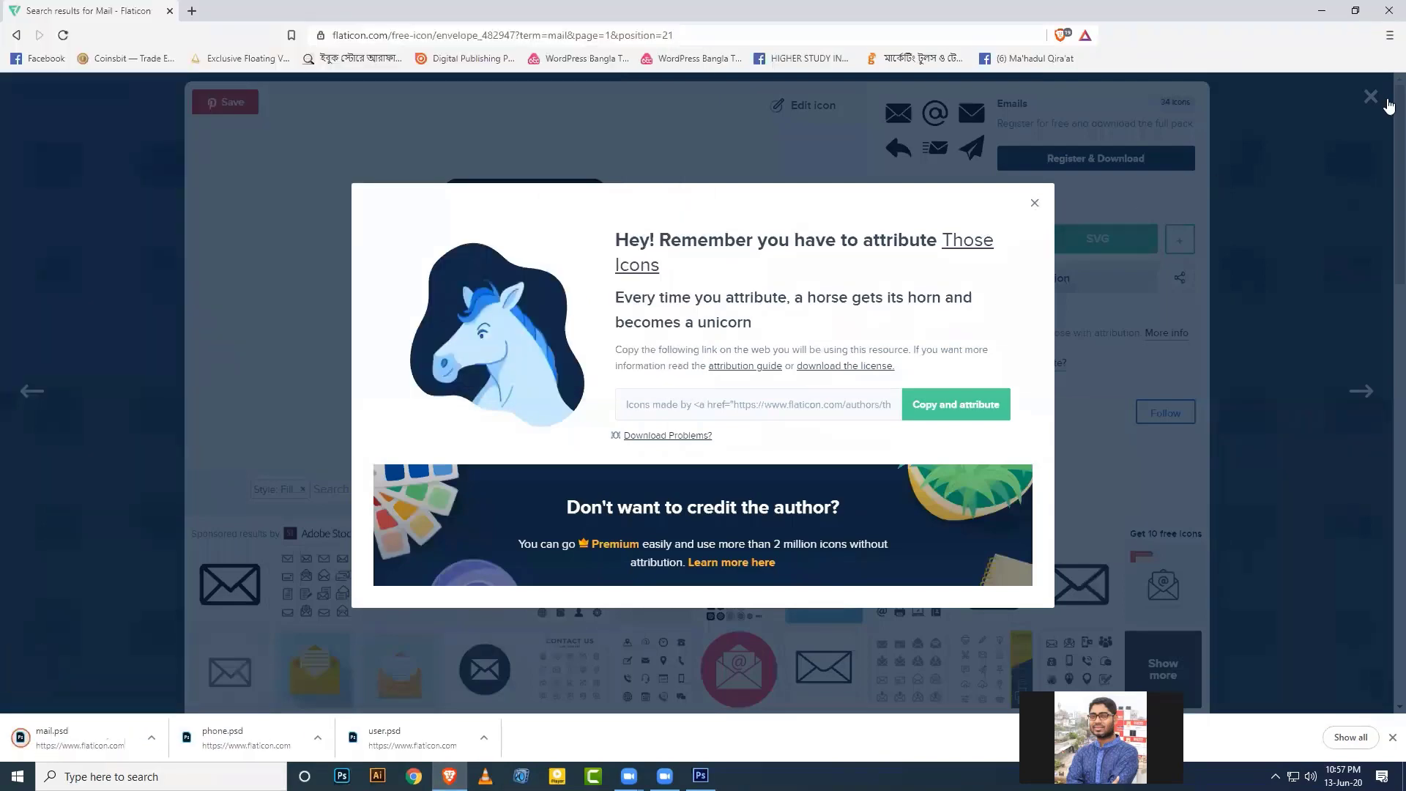
{"action": "left_click", "coordinate": [1390, 107]}
{"action": "left_click", "coordinate": [1370, 96]}
Search for map icons and save the black pin icon as location.psd.
{"action": "scroll", "coordinate": [700, 493], "scroll_direction": "up", "scroll_amount": 5}
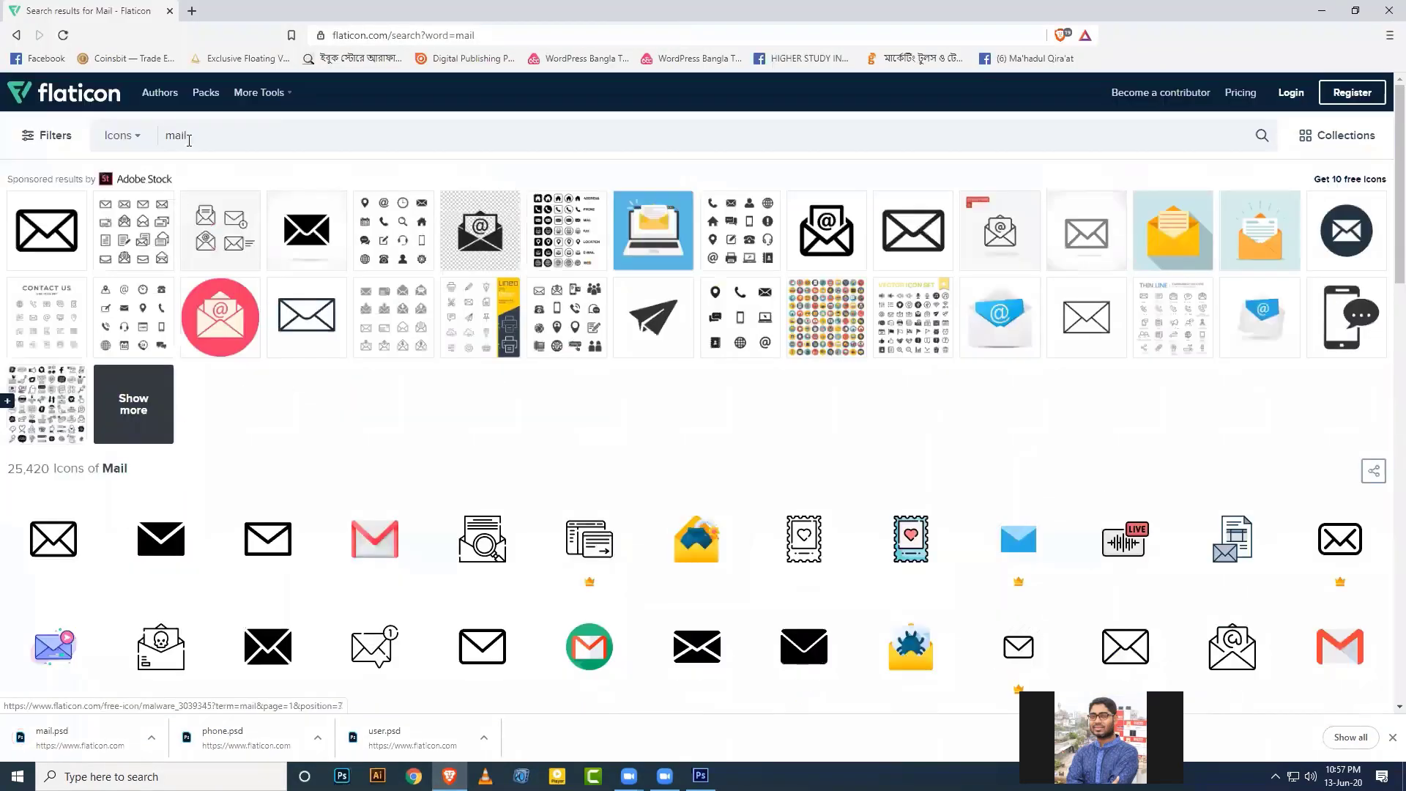
{"action": "double_click", "coordinate": [183, 138]}
{"action": "type", "text": "add"}
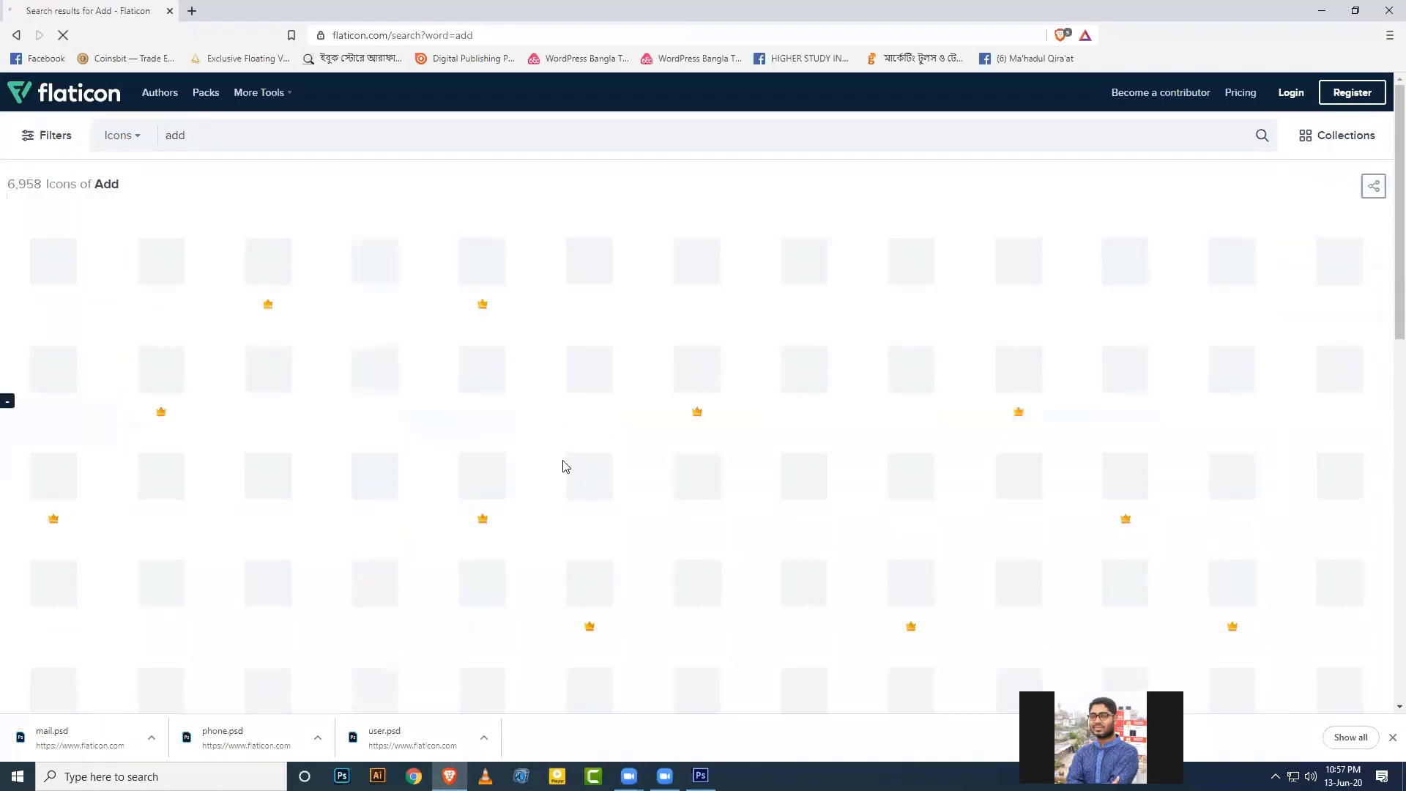
{"action": "scroll", "coordinate": [575, 498], "scroll_direction": "down", "scroll_amount": 6}
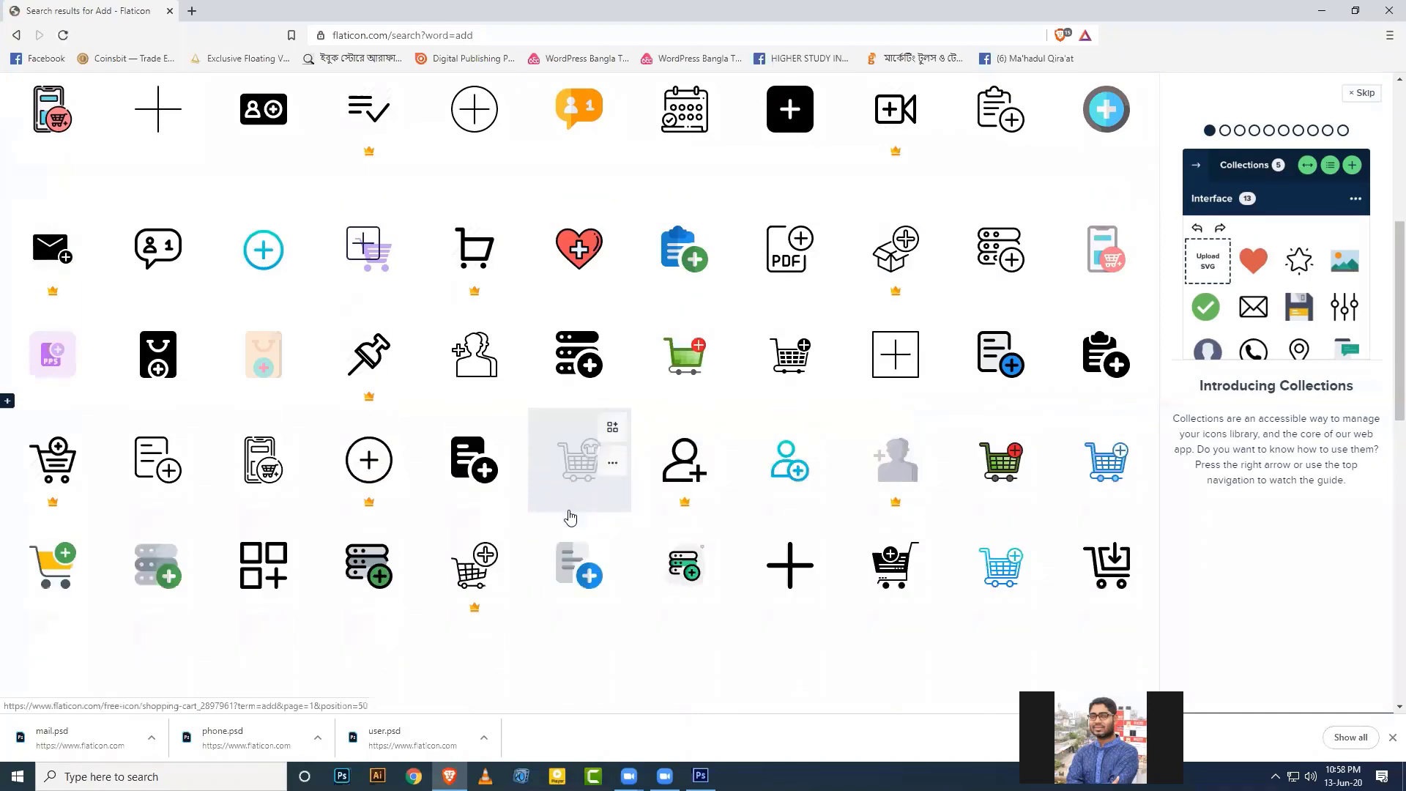
{"action": "scroll", "coordinate": [570, 519], "scroll_direction": "down", "scroll_amount": 6}
{"action": "scroll", "coordinate": [586, 529], "scroll_direction": "up", "scroll_amount": 15}
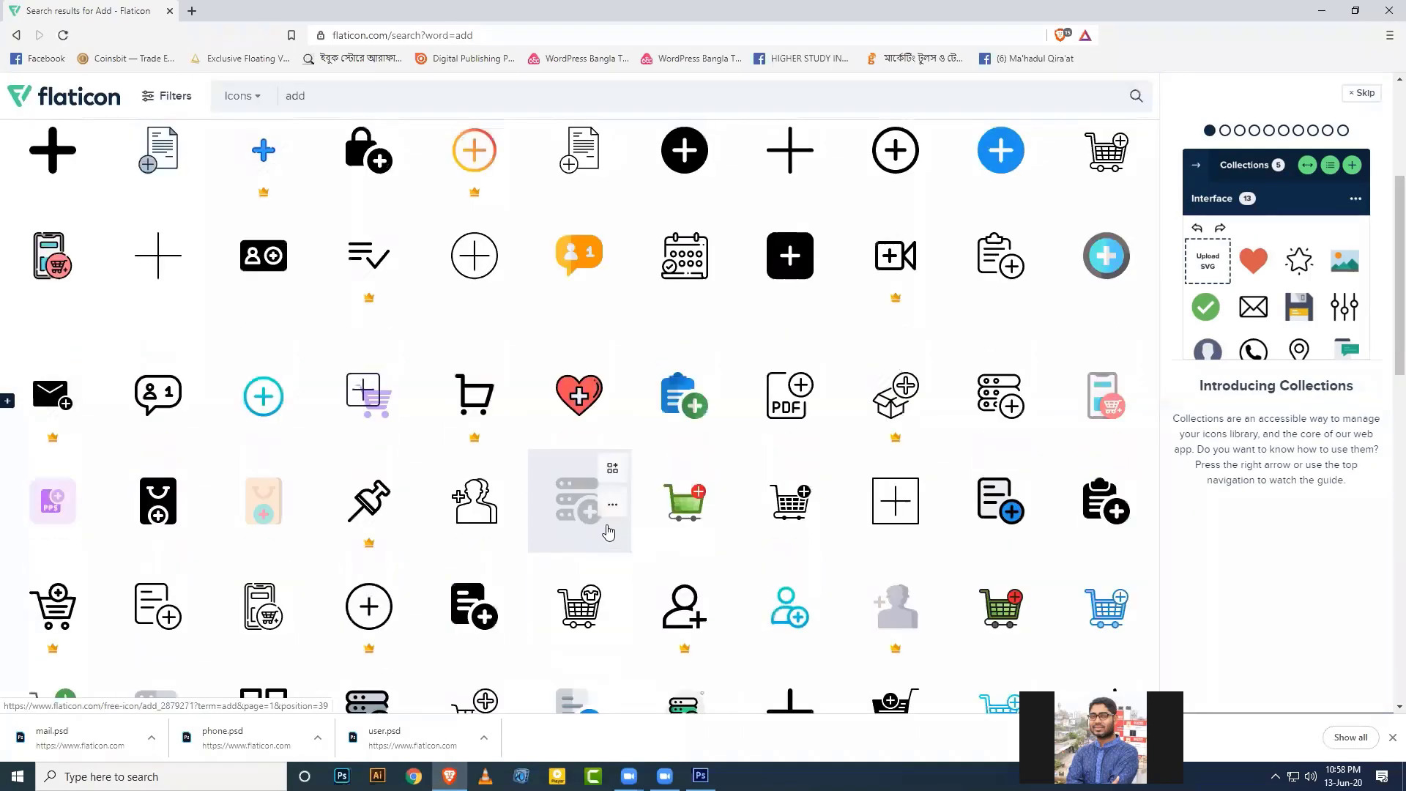
{"action": "double_click", "coordinate": [179, 136]}
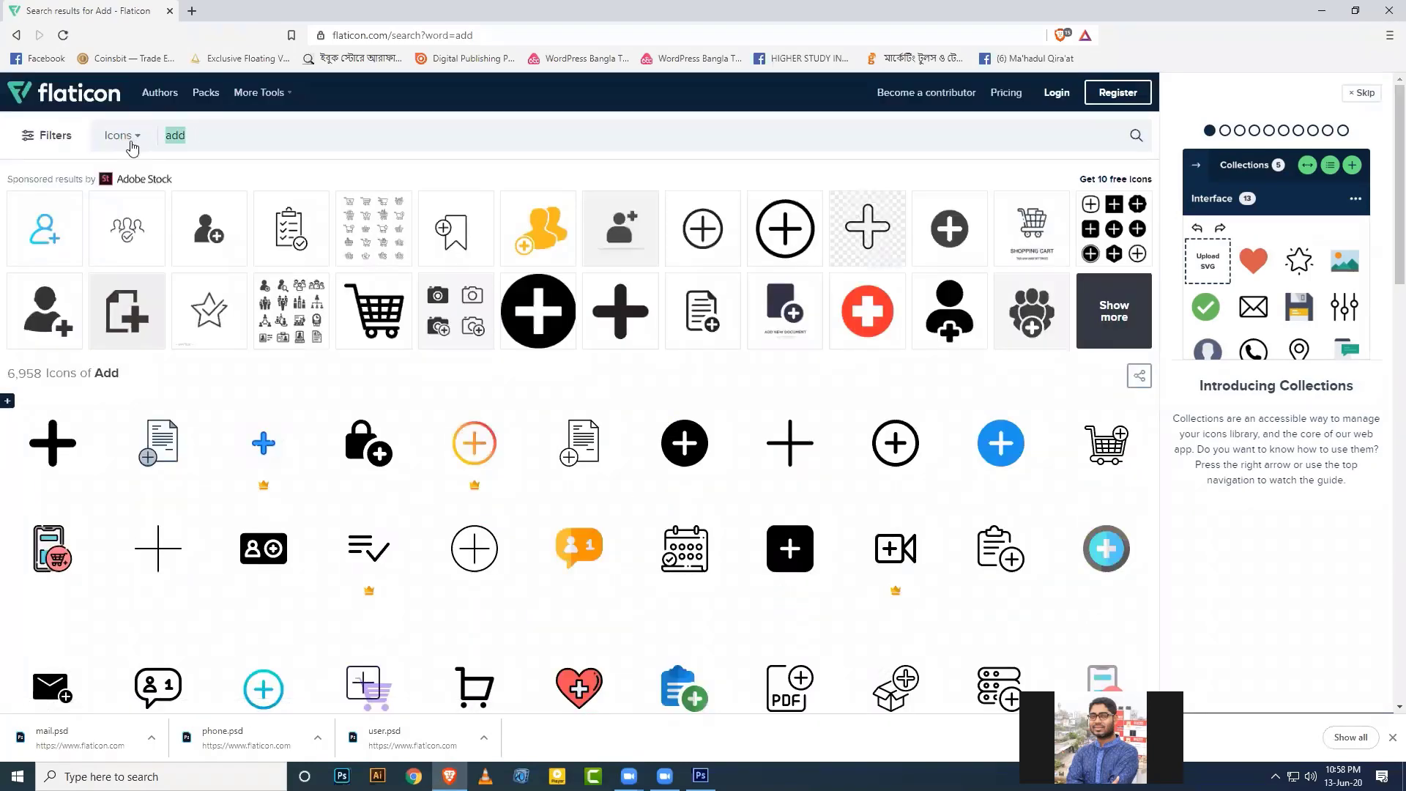
{"action": "type", "text": "map"}
{"action": "key", "text": "Return"}
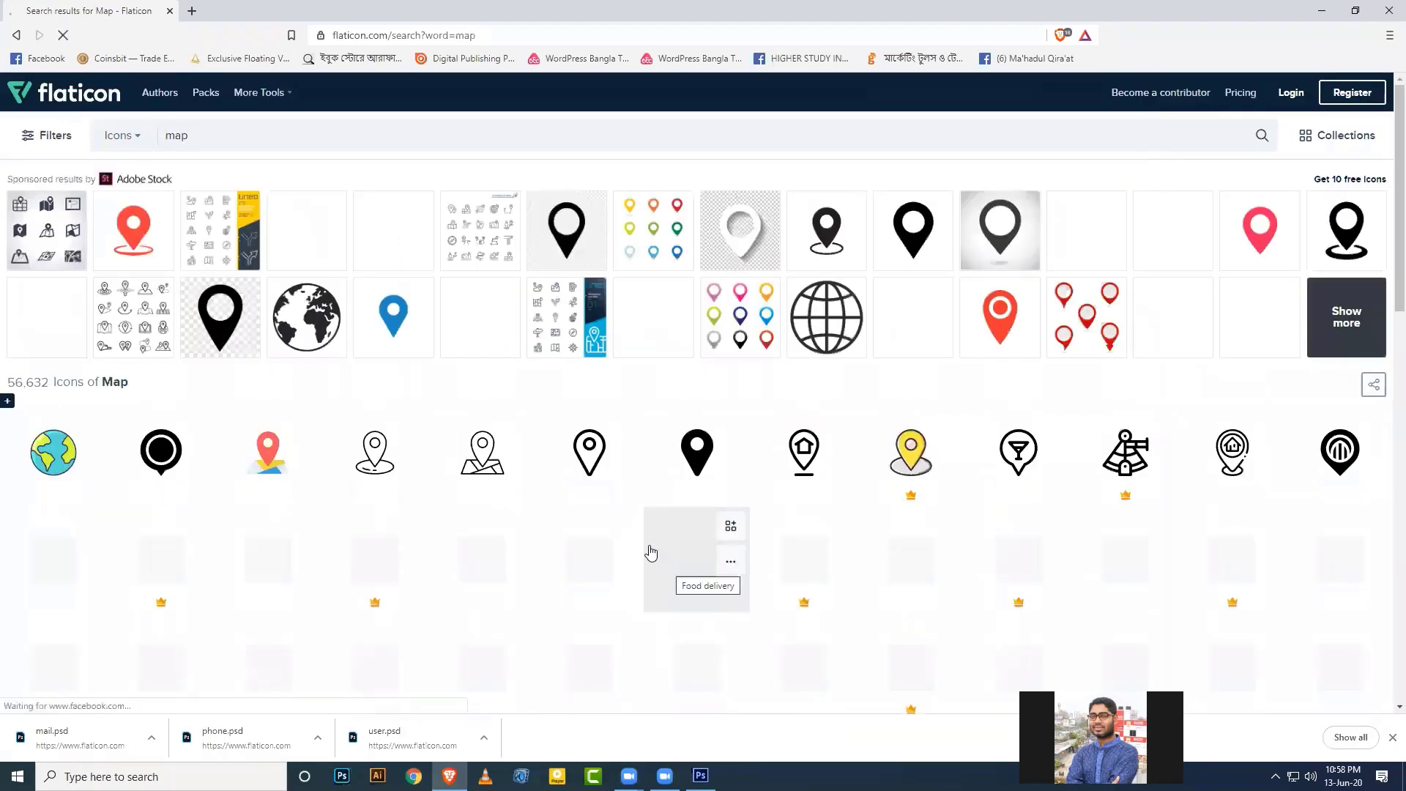
{"action": "left_click", "coordinate": [677, 472]}
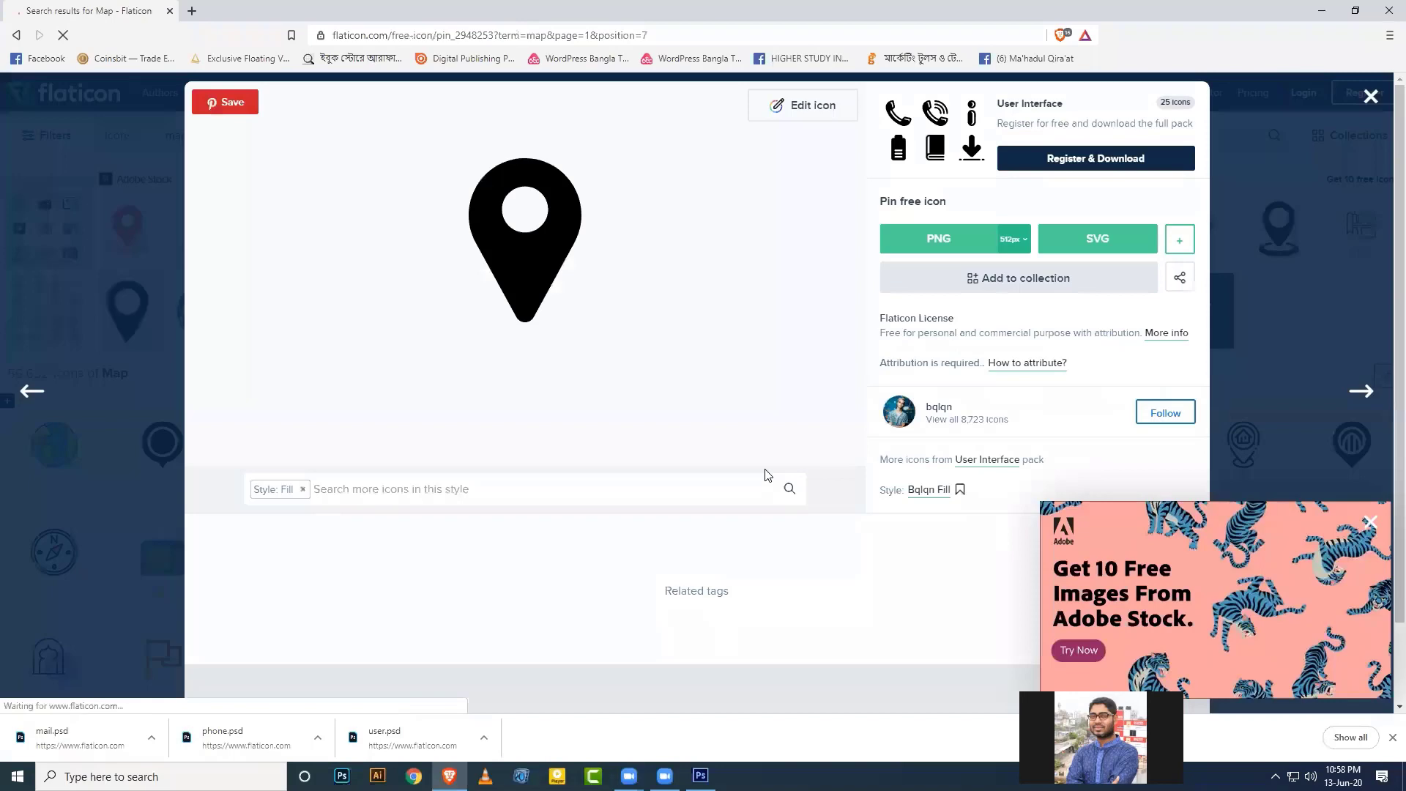
{"action": "left_click", "coordinate": [1174, 240]}
{"action": "left_click", "coordinate": [1130, 320]}
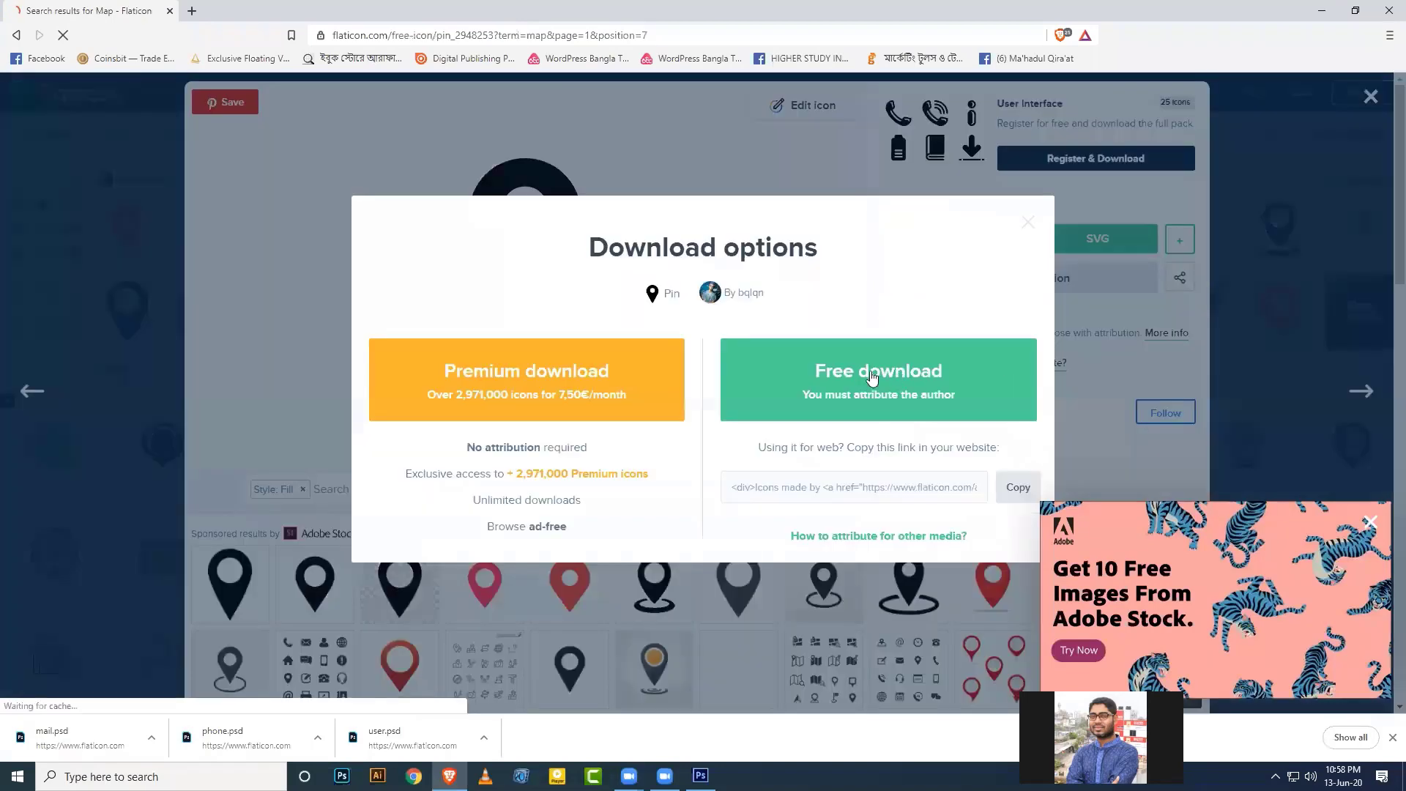
{"action": "left_click", "coordinate": [871, 377]}
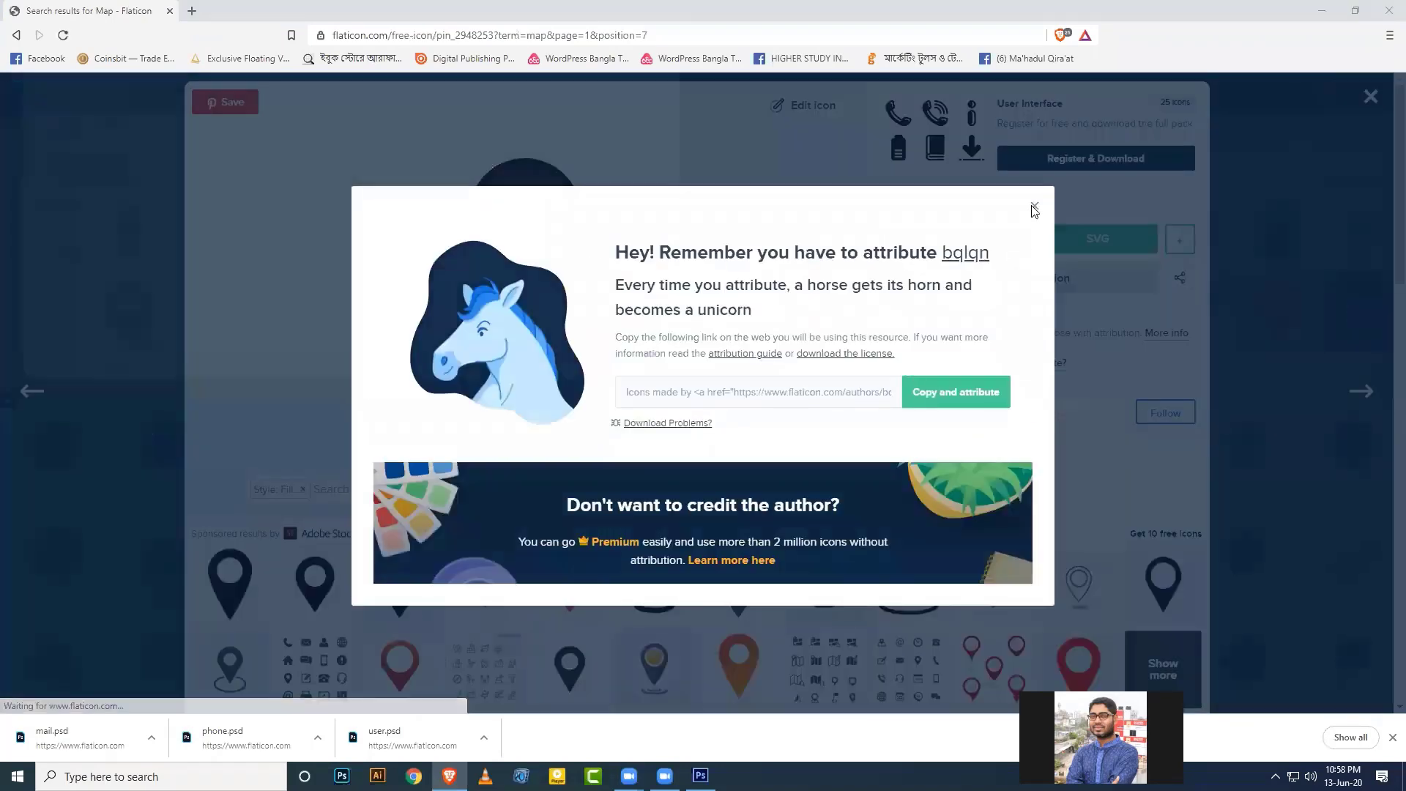
{"action": "left_click", "coordinate": [584, 370]}
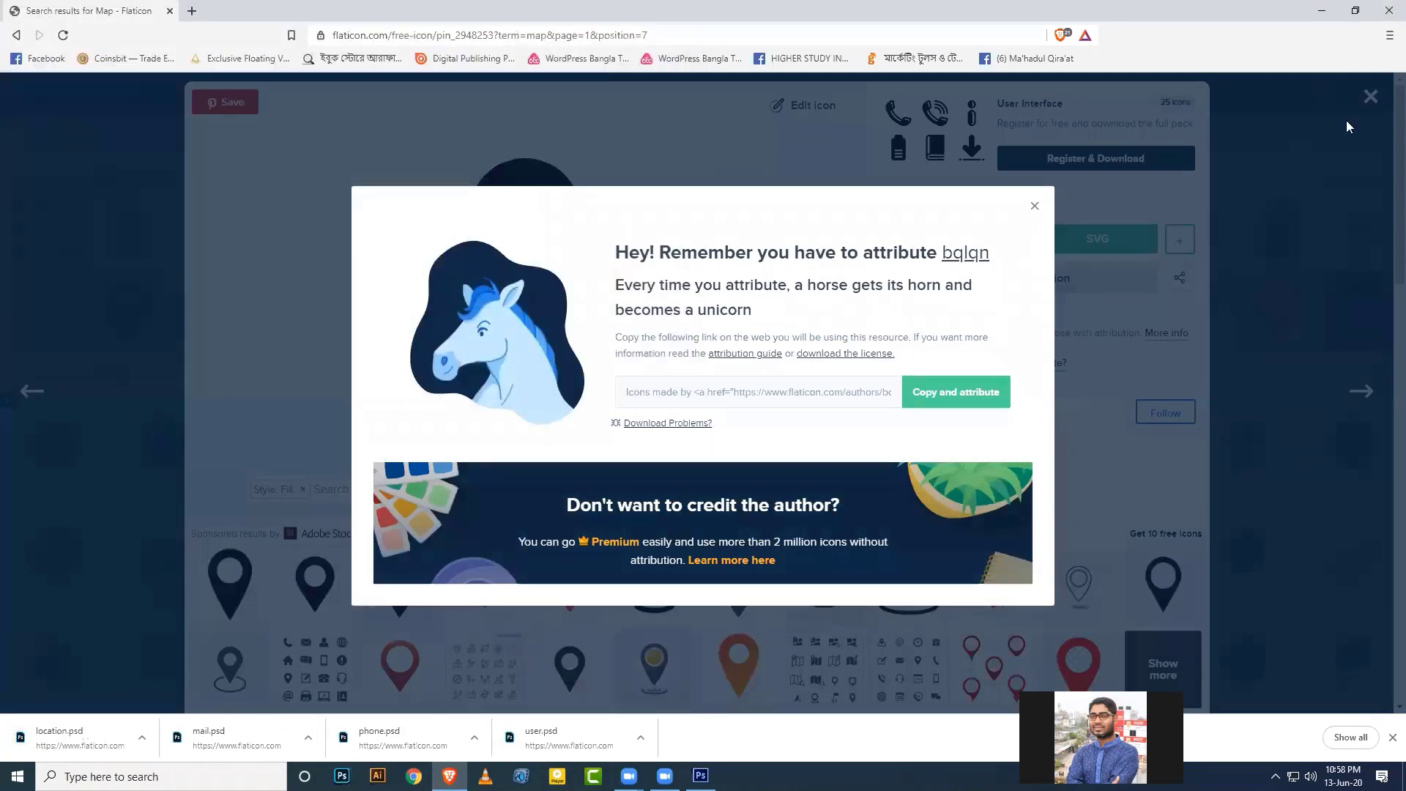
{"action": "left_click", "coordinate": [1346, 126]}
{"action": "left_click", "coordinate": [1370, 96]}
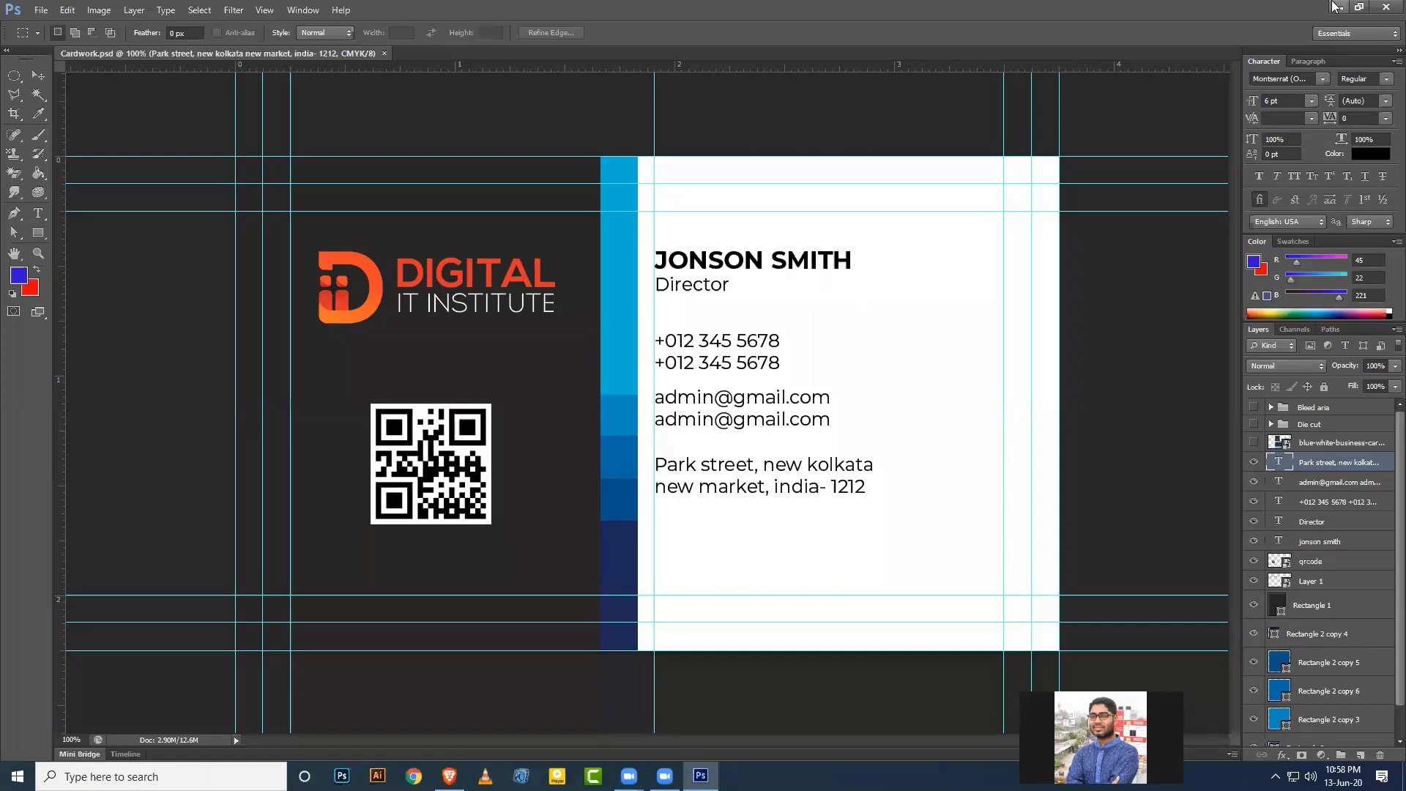
Select location.psd, user.psd, phone.psd and mail.psd on the desktop and drag them into Photoshop.
{"action": "left_click", "coordinate": [1338, 7]}
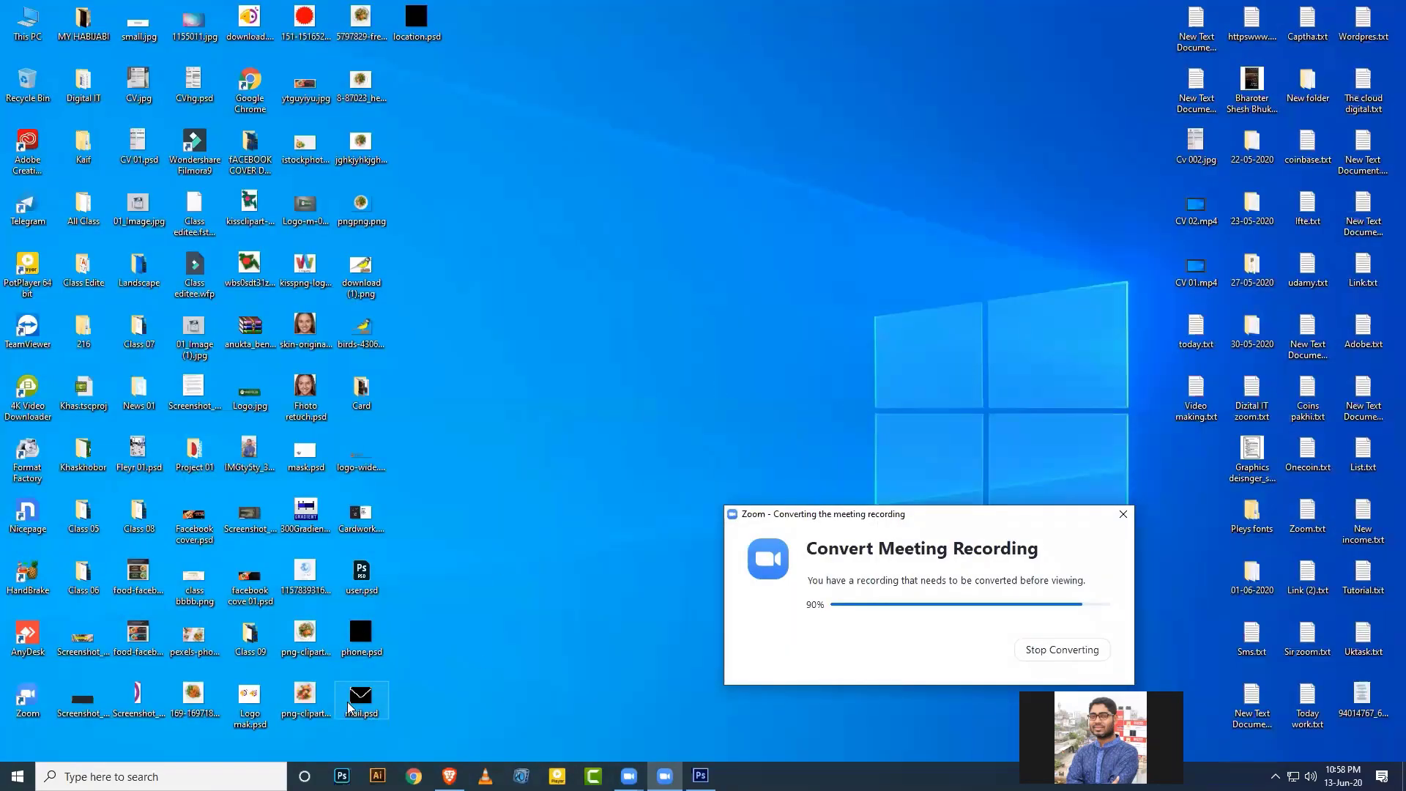
{"action": "left_click", "coordinate": [375, 586], "text": "ctrl"}
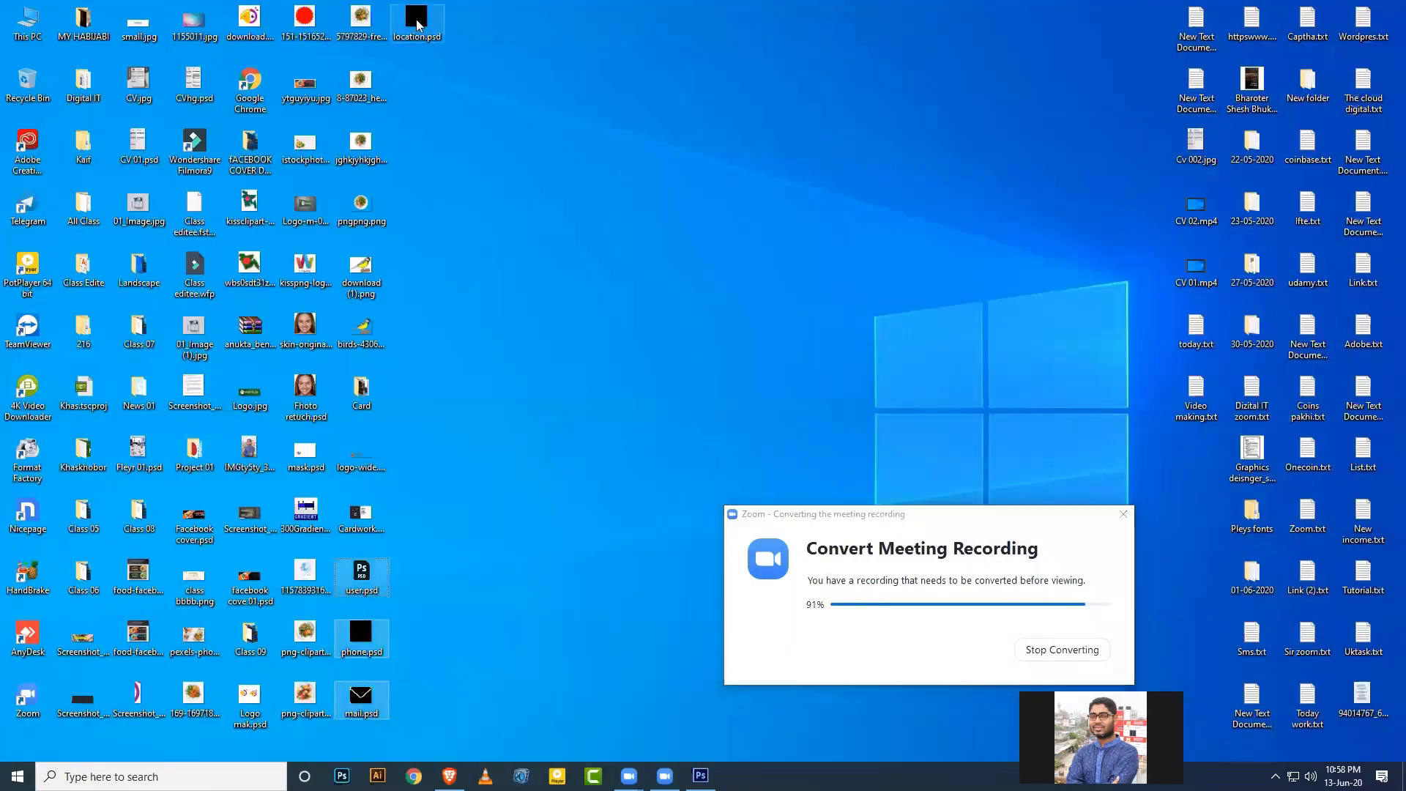
{"action": "left_click", "coordinate": [417, 27], "text": "ctrl"}
{"action": "left_click_drag", "start_coordinate": [417, 27], "coordinate": [943, 22]}
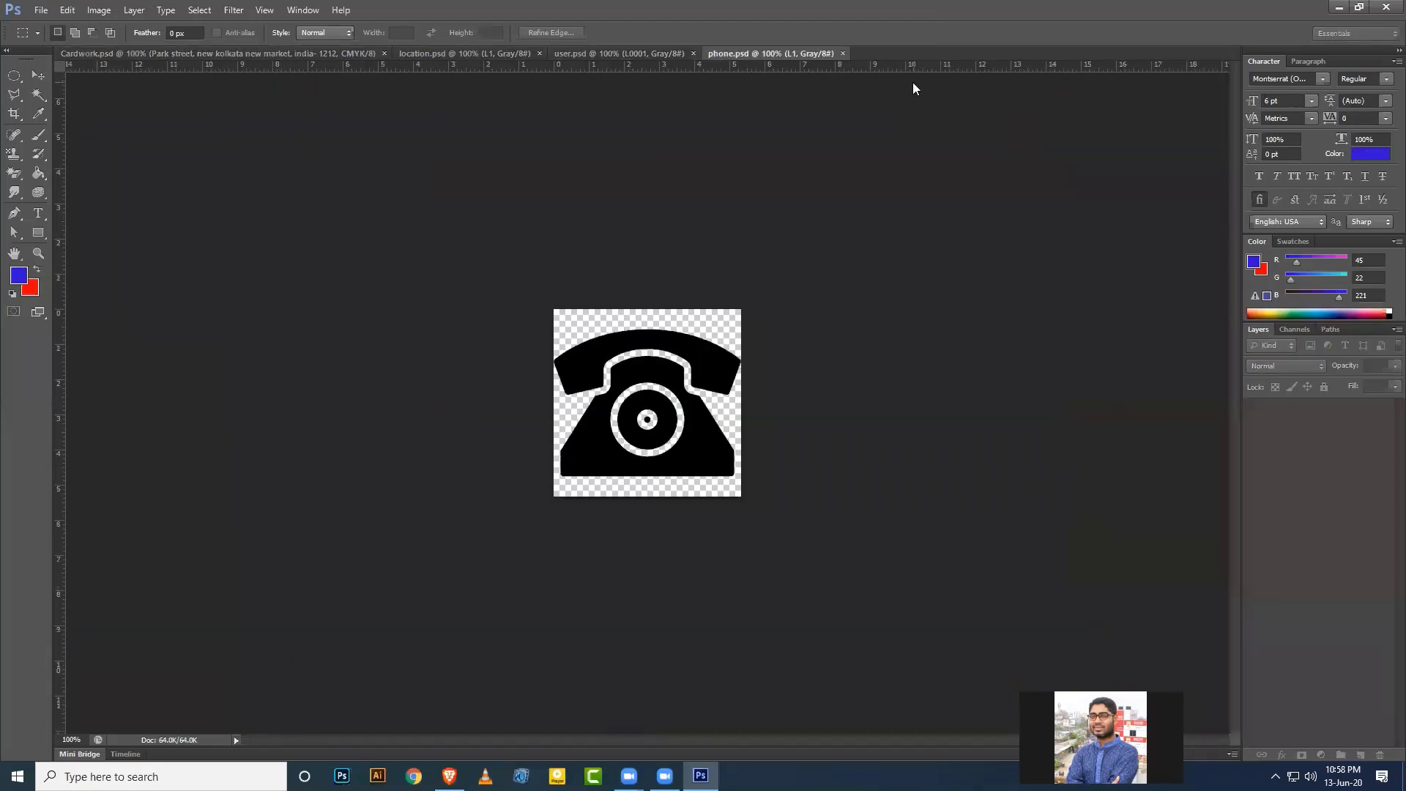
Unlock the pin icon in location.psd, move it onto the card, and close location.psd without saving.
{"action": "left_click", "coordinate": [681, 312]}
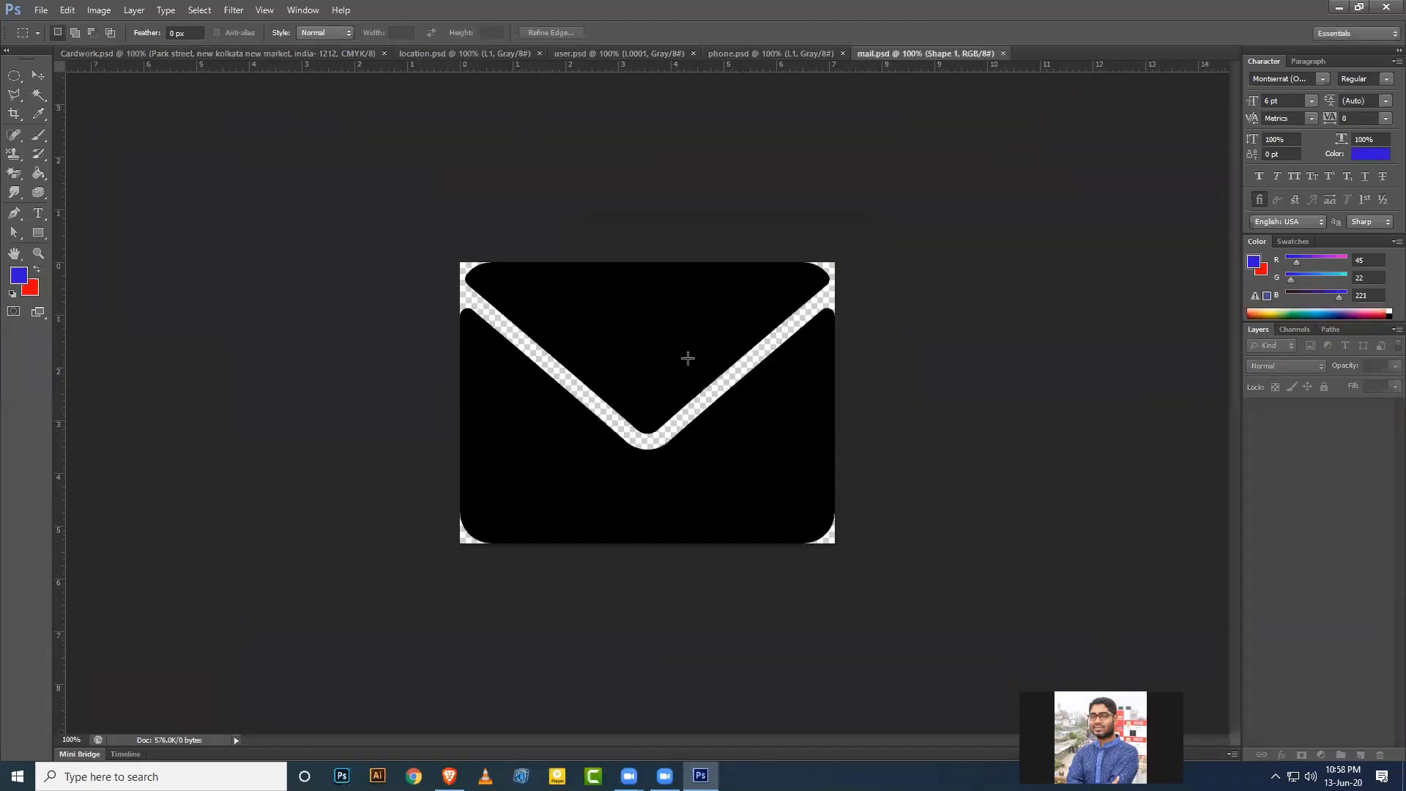
{"action": "left_click", "coordinate": [440, 53]}
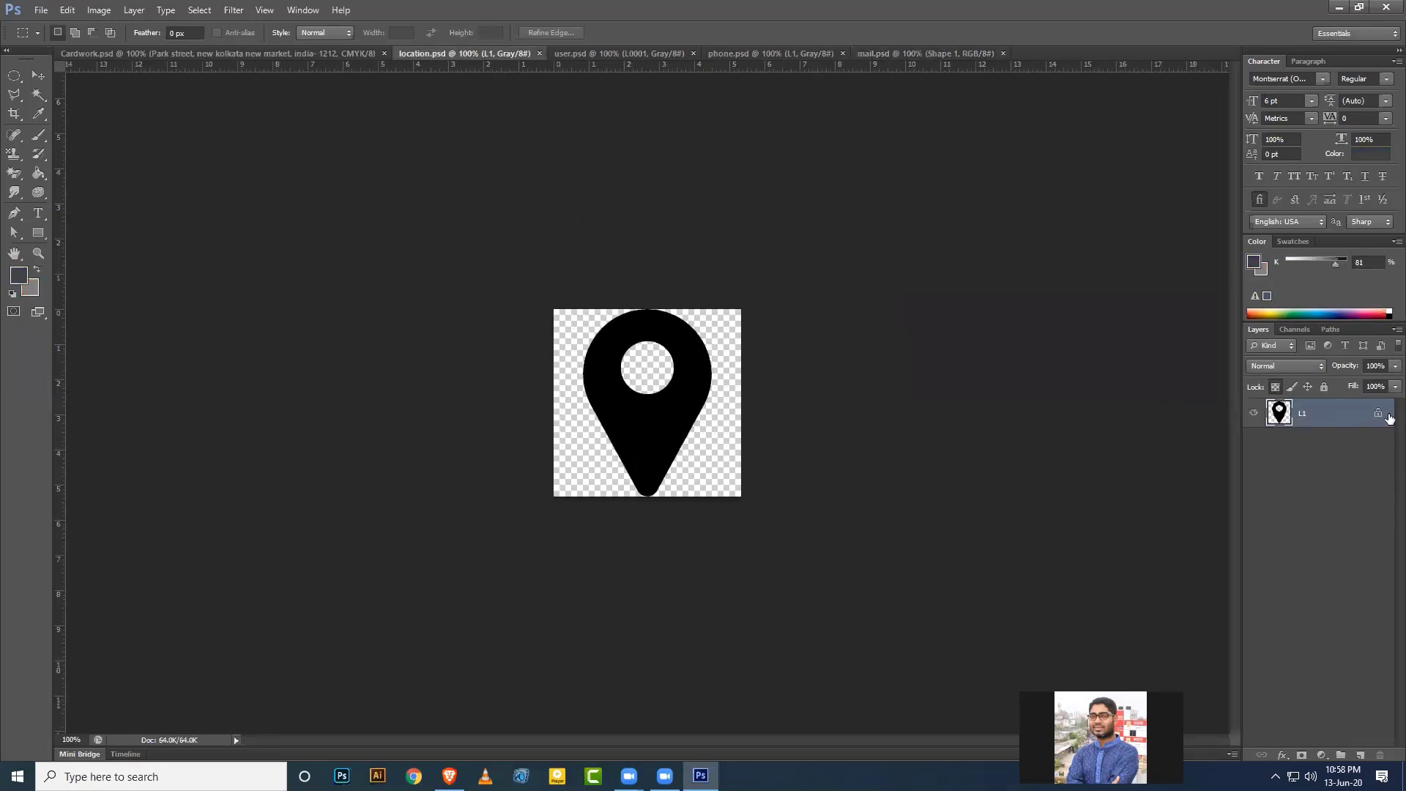
{"action": "left_click", "coordinate": [1275, 387]}
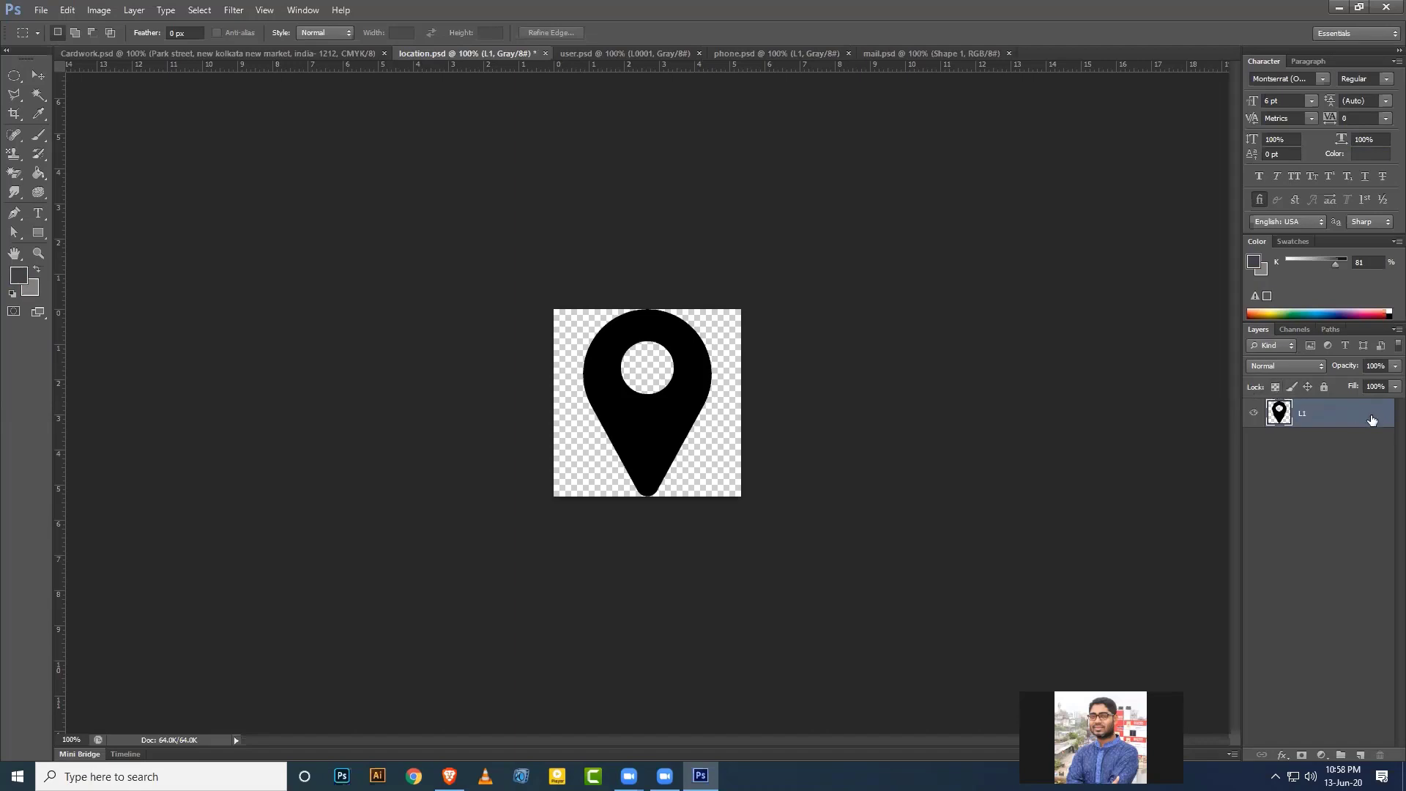
{"action": "left_click", "coordinate": [38, 75]}
{"action": "left_click_drag", "start_coordinate": [605, 368], "coordinate": [834, 473]}
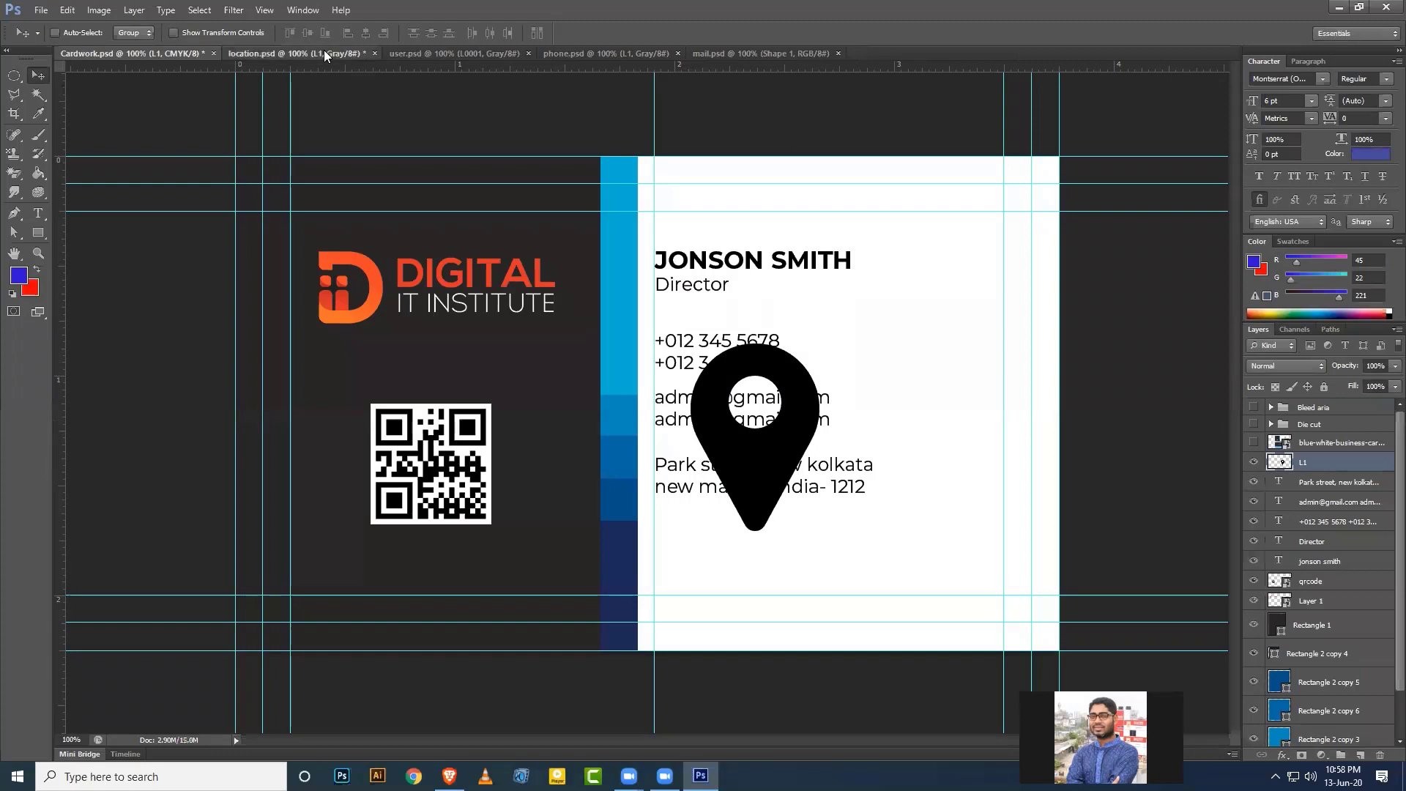
{"action": "left_click", "coordinate": [324, 53]}
{"action": "left_click", "coordinate": [375, 53]}
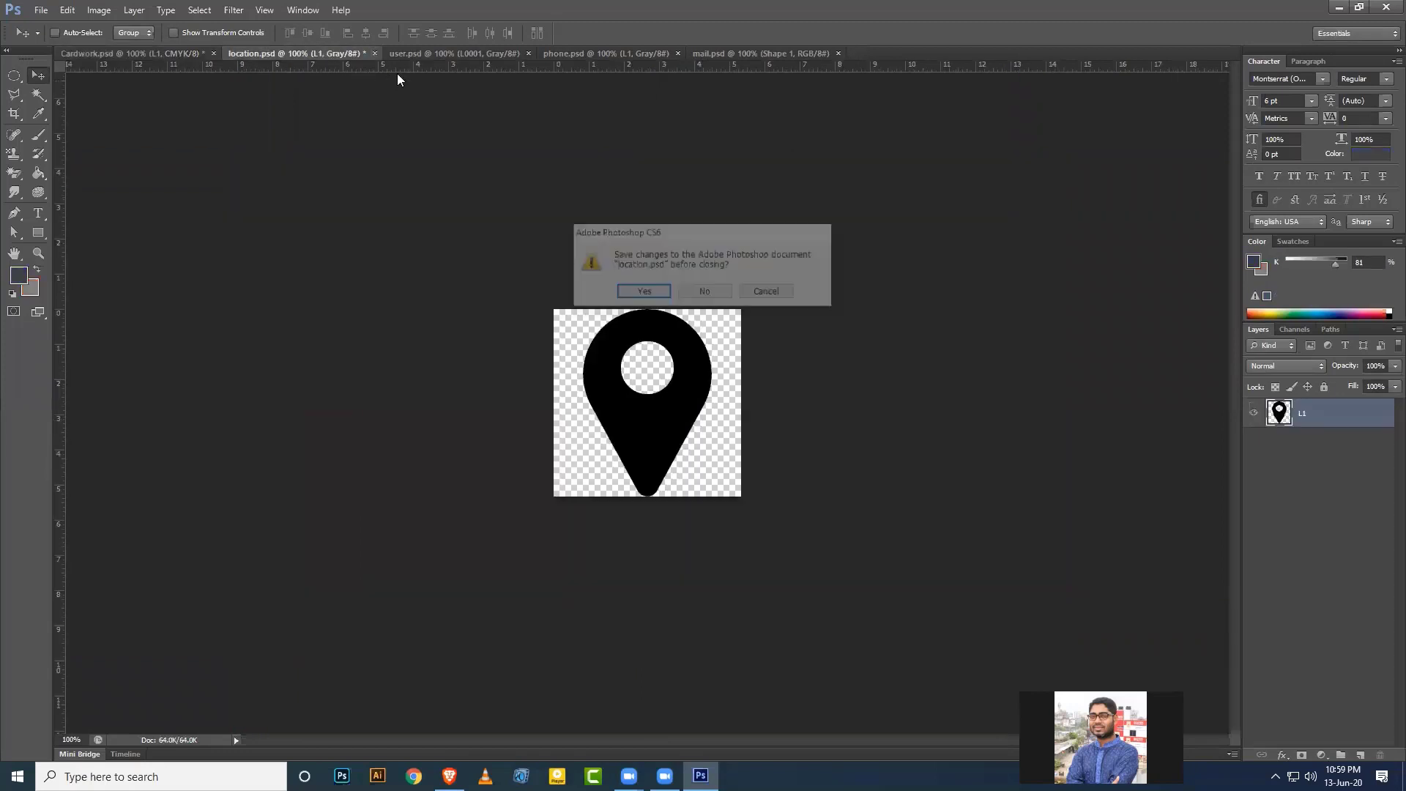
{"action": "left_click", "coordinate": [701, 290]}
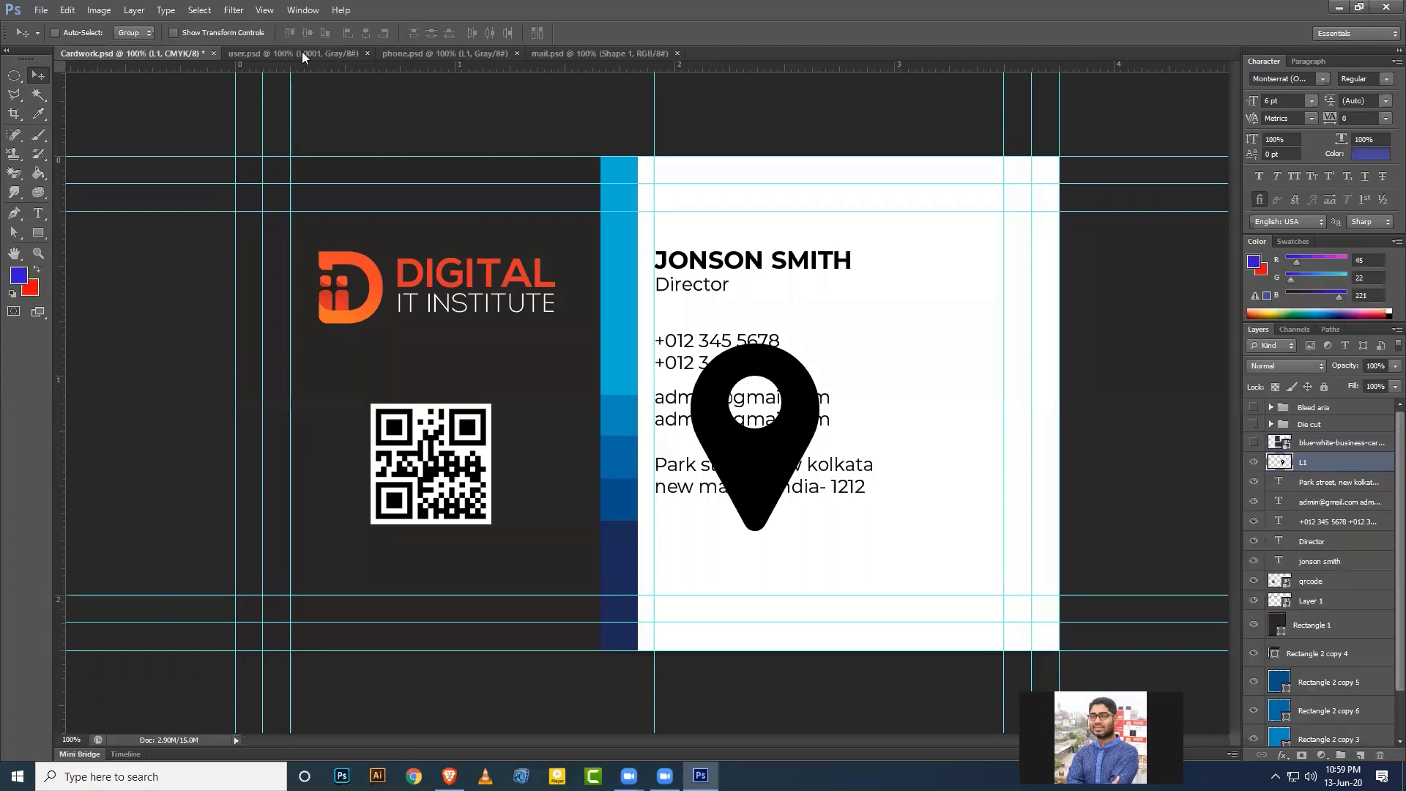
Move the person icon from user.psd onto the card and close user.psd without saving.
{"action": "left_click", "coordinate": [302, 53]}
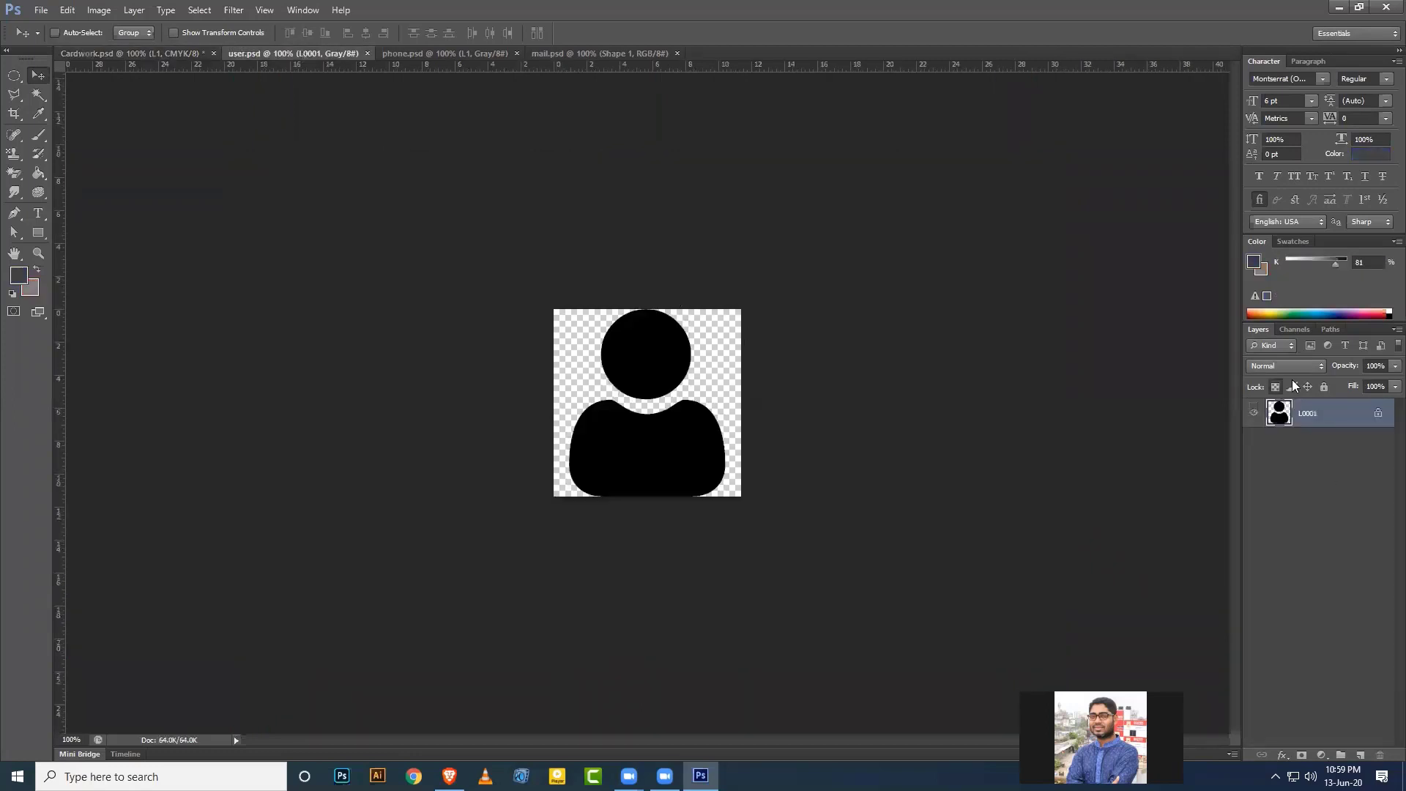
{"action": "left_click_drag", "start_coordinate": [643, 366], "coordinate": [894, 458]}
{"action": "left_click", "coordinate": [332, 54]}
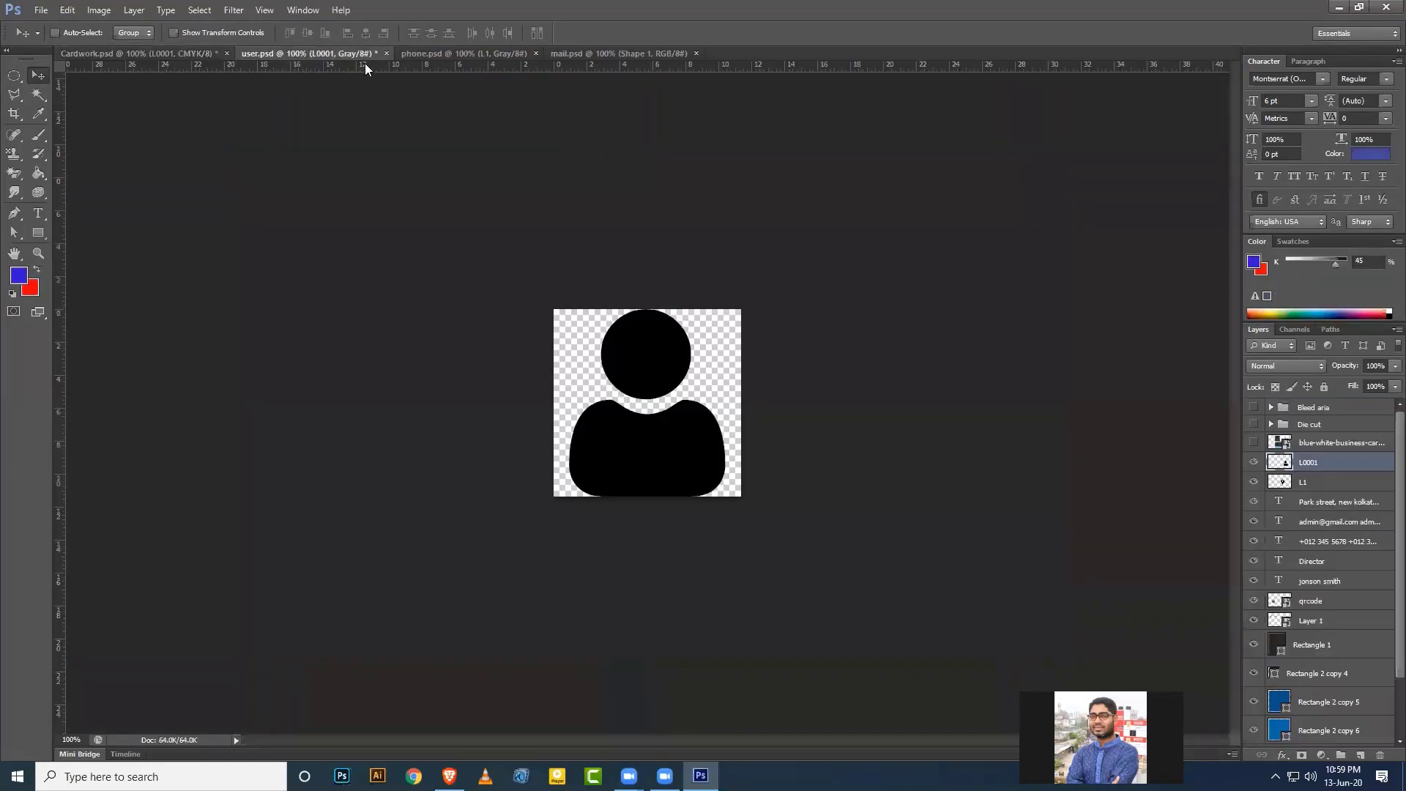
{"action": "left_click", "coordinate": [386, 54]}
{"action": "left_click", "coordinate": [696, 290]}
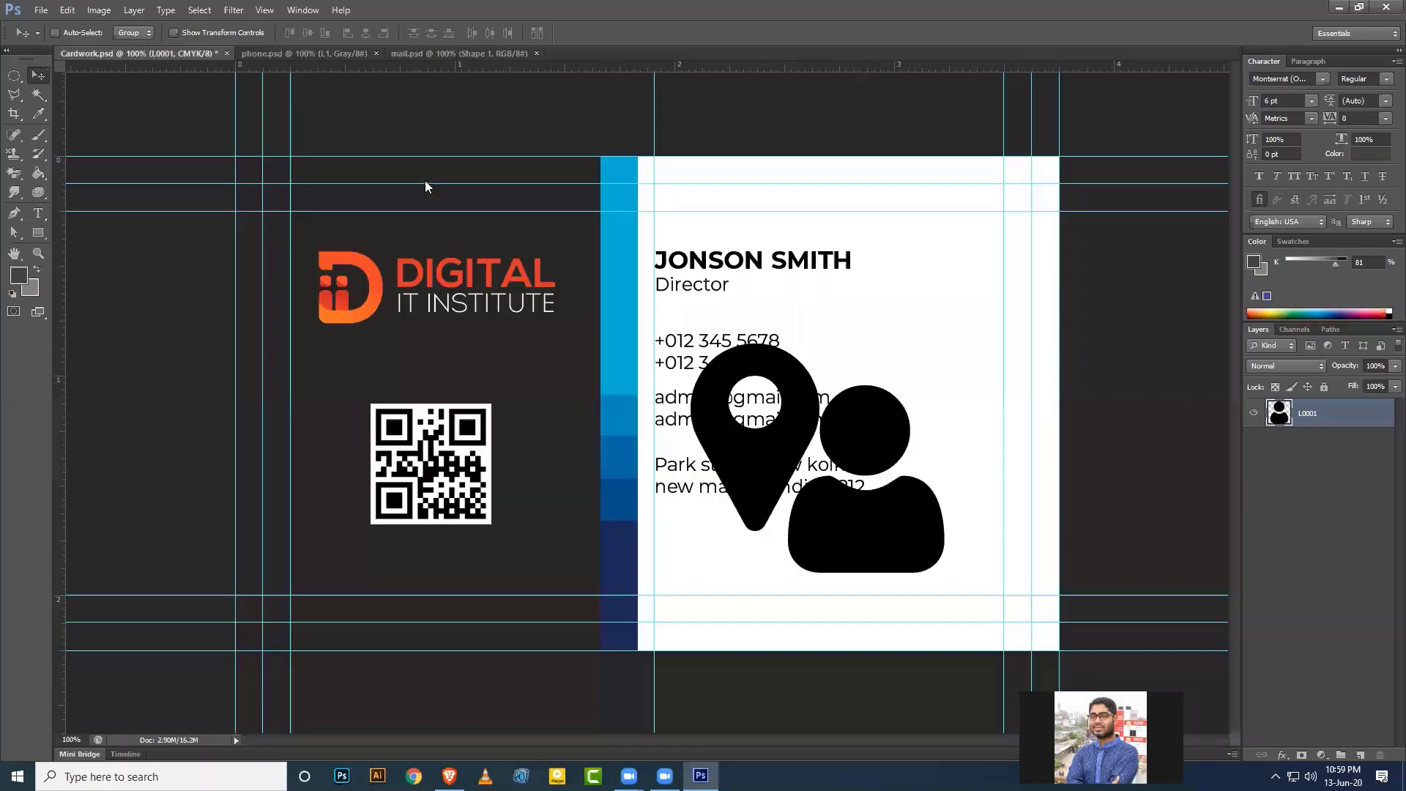
Unlock the phone icon in phone.psd, move it onto the card, and close phone.psd unsaved.
{"action": "left_click", "coordinate": [342, 54]}
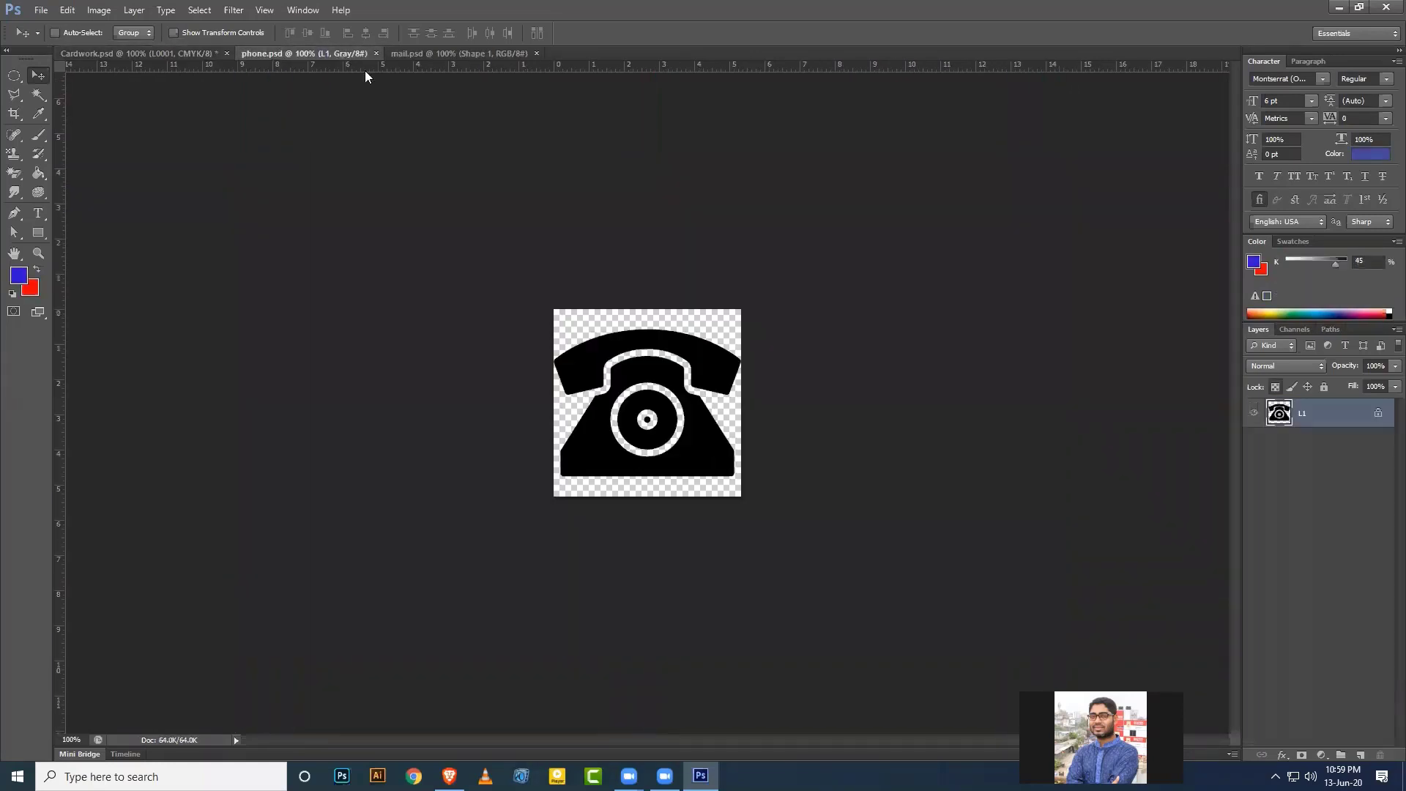
{"action": "left_click", "coordinate": [1275, 387]}
{"action": "left_click_drag", "start_coordinate": [524, 329], "coordinate": [780, 458]}
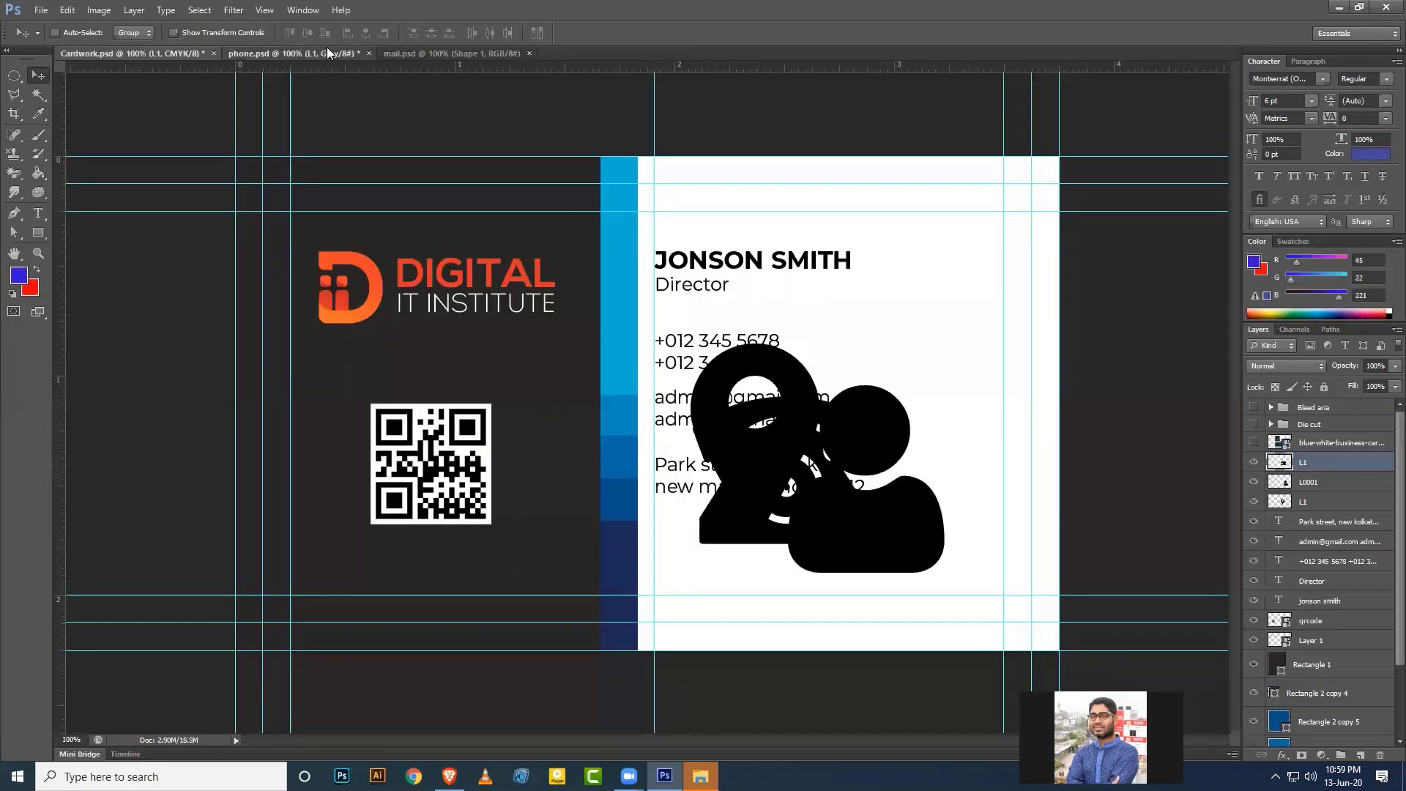
{"action": "left_click", "coordinate": [327, 48]}
{"action": "left_click", "coordinate": [368, 53]}
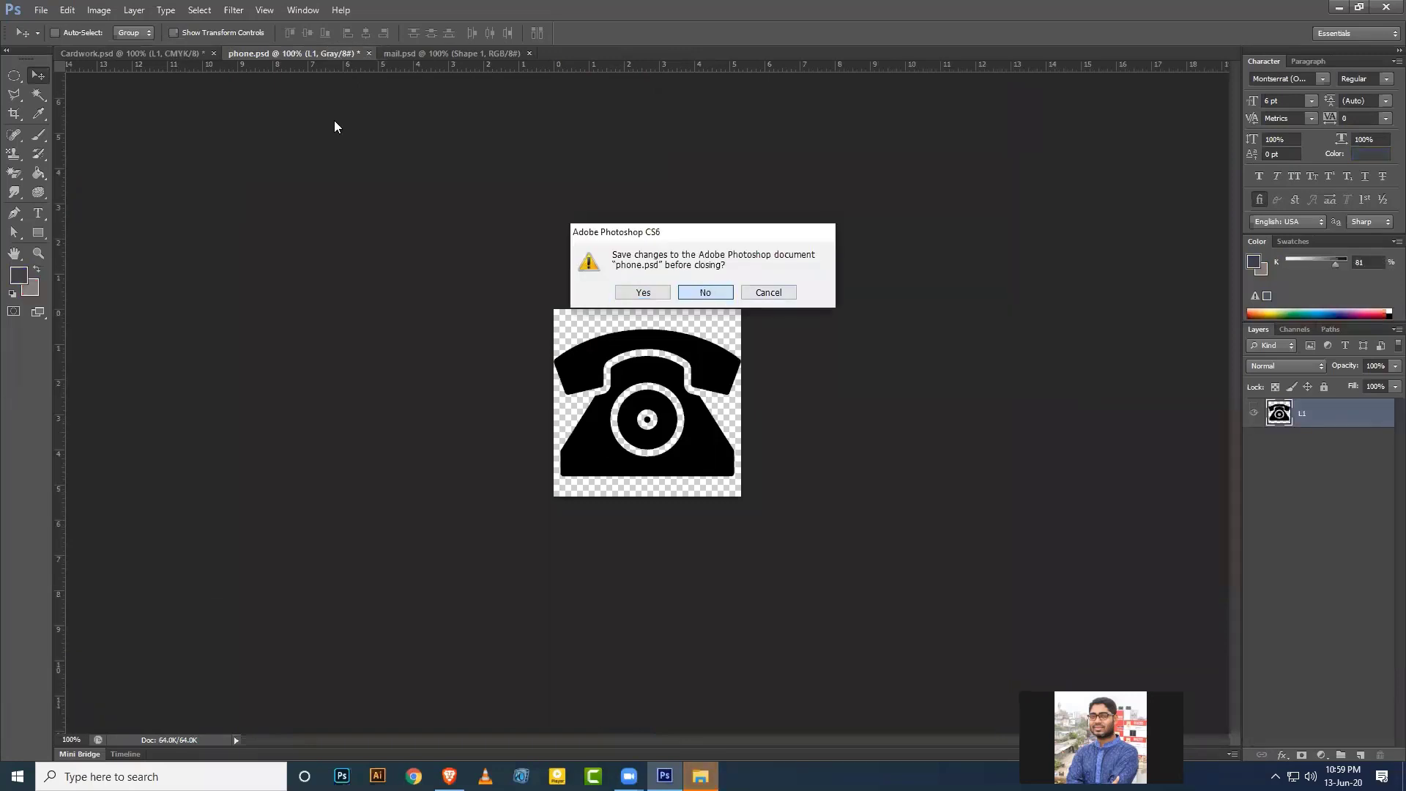
{"action": "key", "text": "Return"}
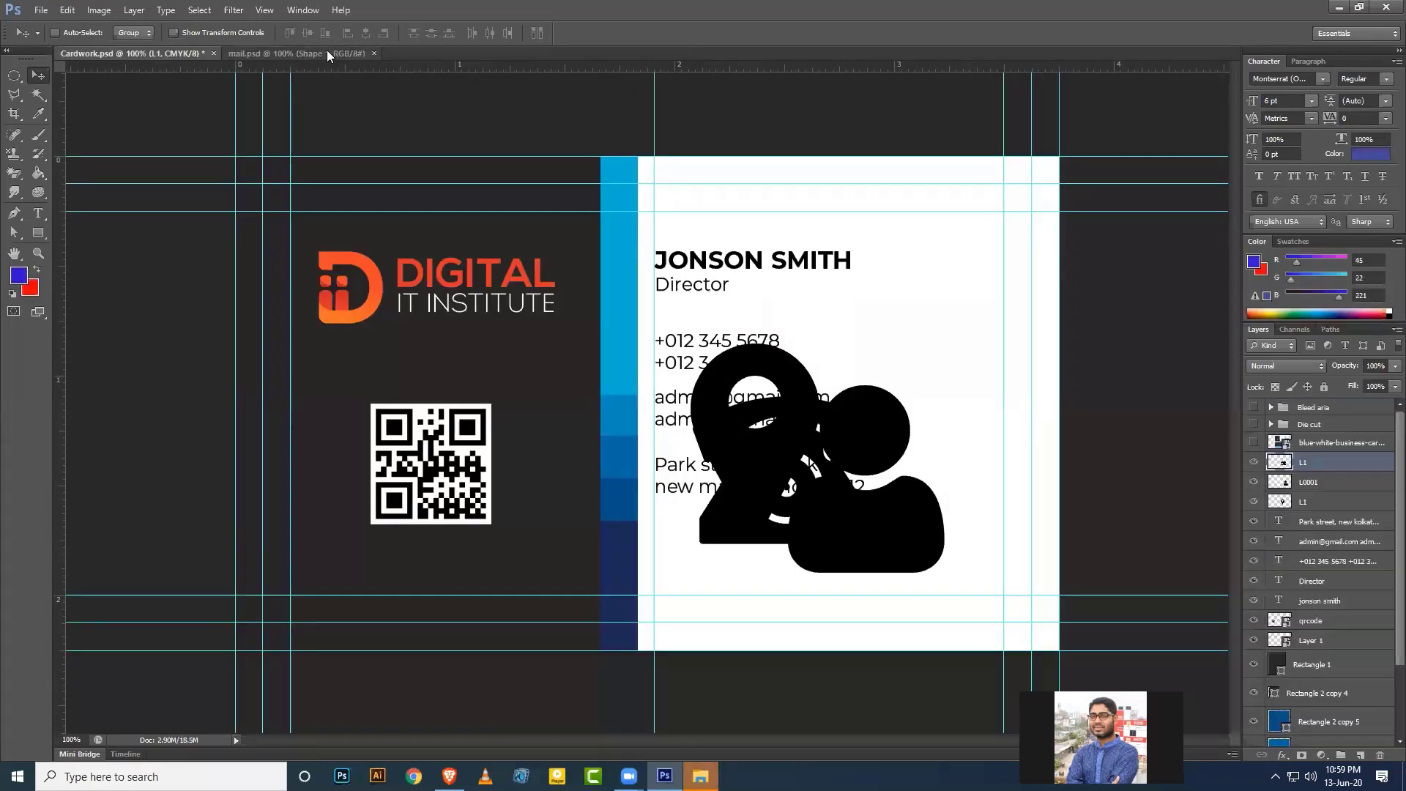
Move the envelope icon from mail.psd onto the card, close mail.psd, and group the four icons.
{"action": "left_click", "coordinate": [326, 49]}
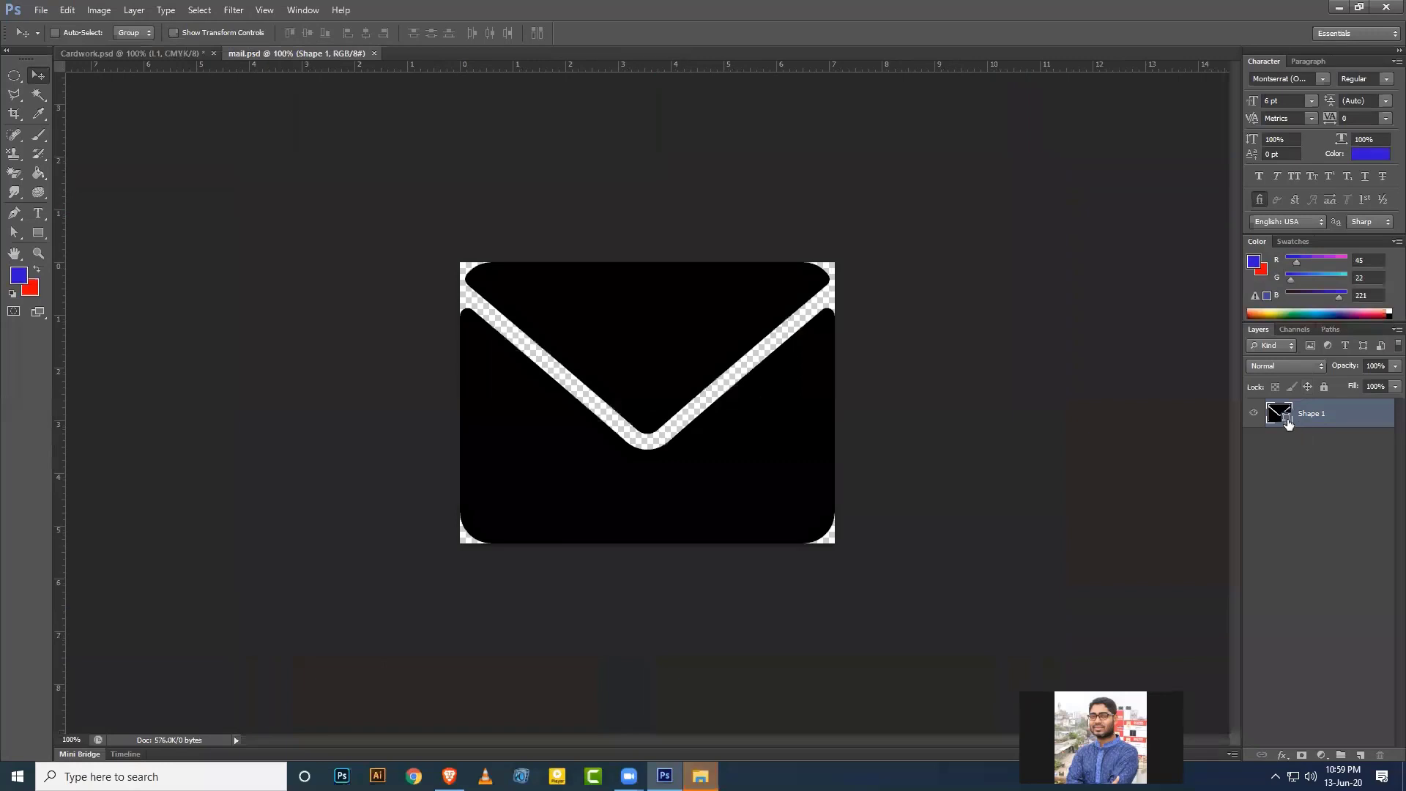
{"action": "left_click_drag", "start_coordinate": [527, 315], "coordinate": [750, 362]}
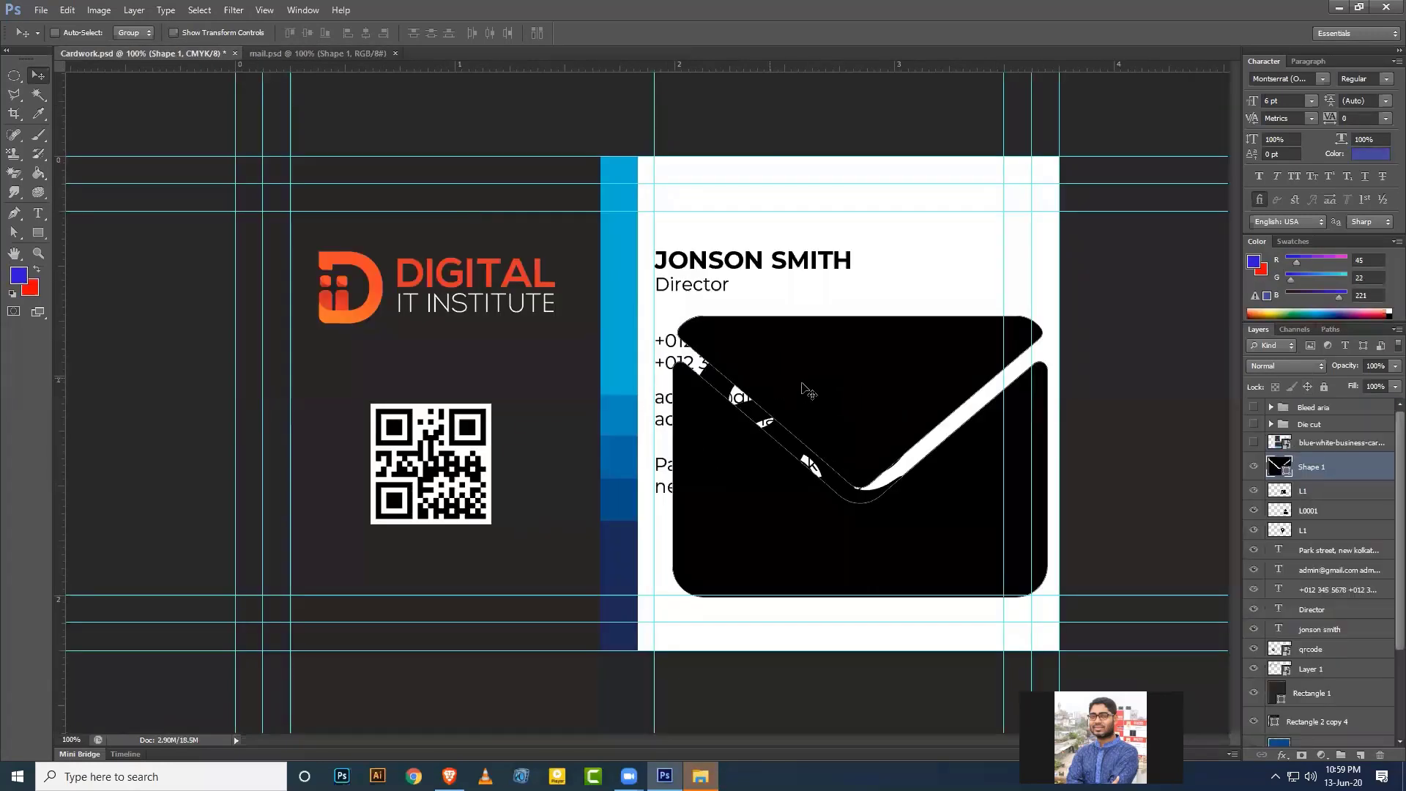
{"action": "left_click", "coordinate": [395, 56]}
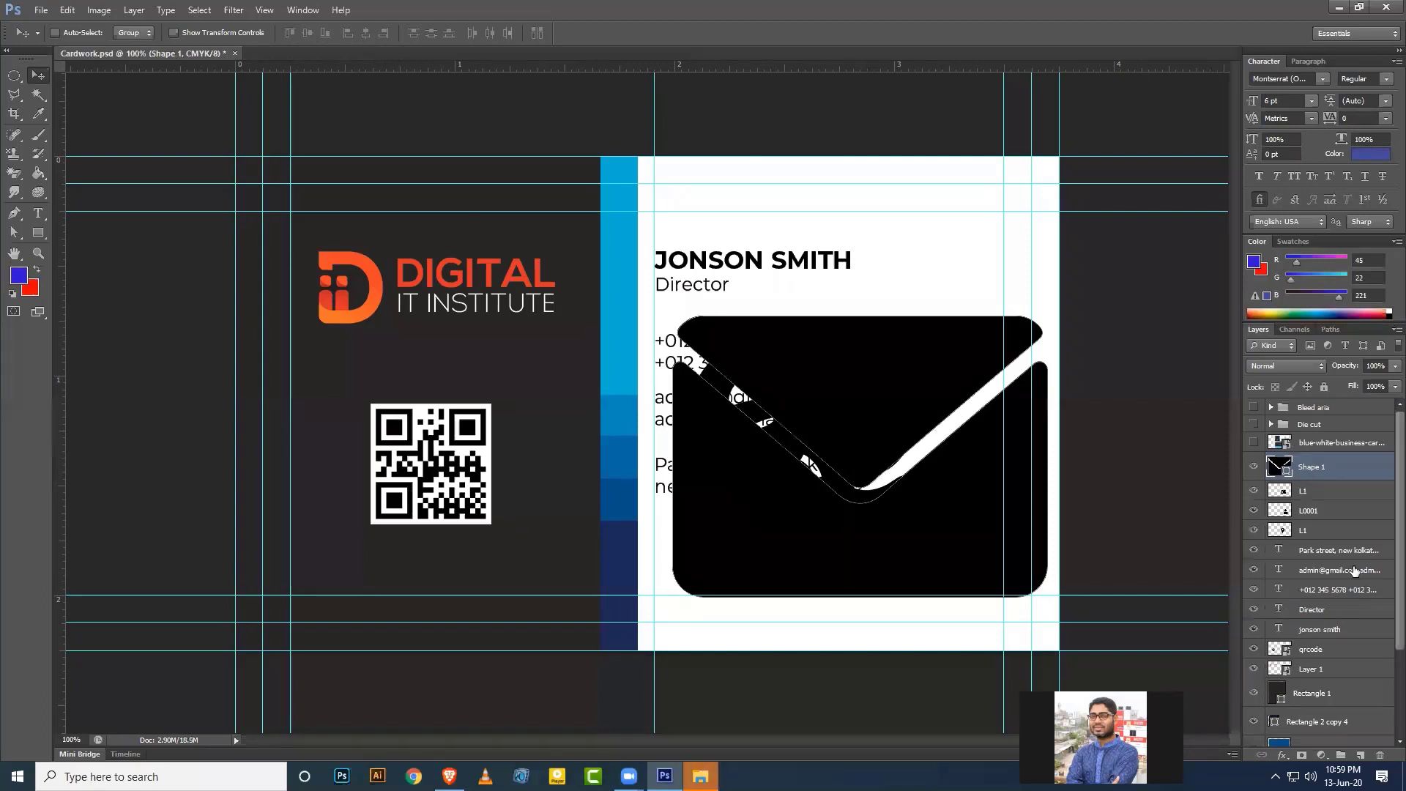
{"action": "left_click", "coordinate": [1330, 534], "text": "shift"}
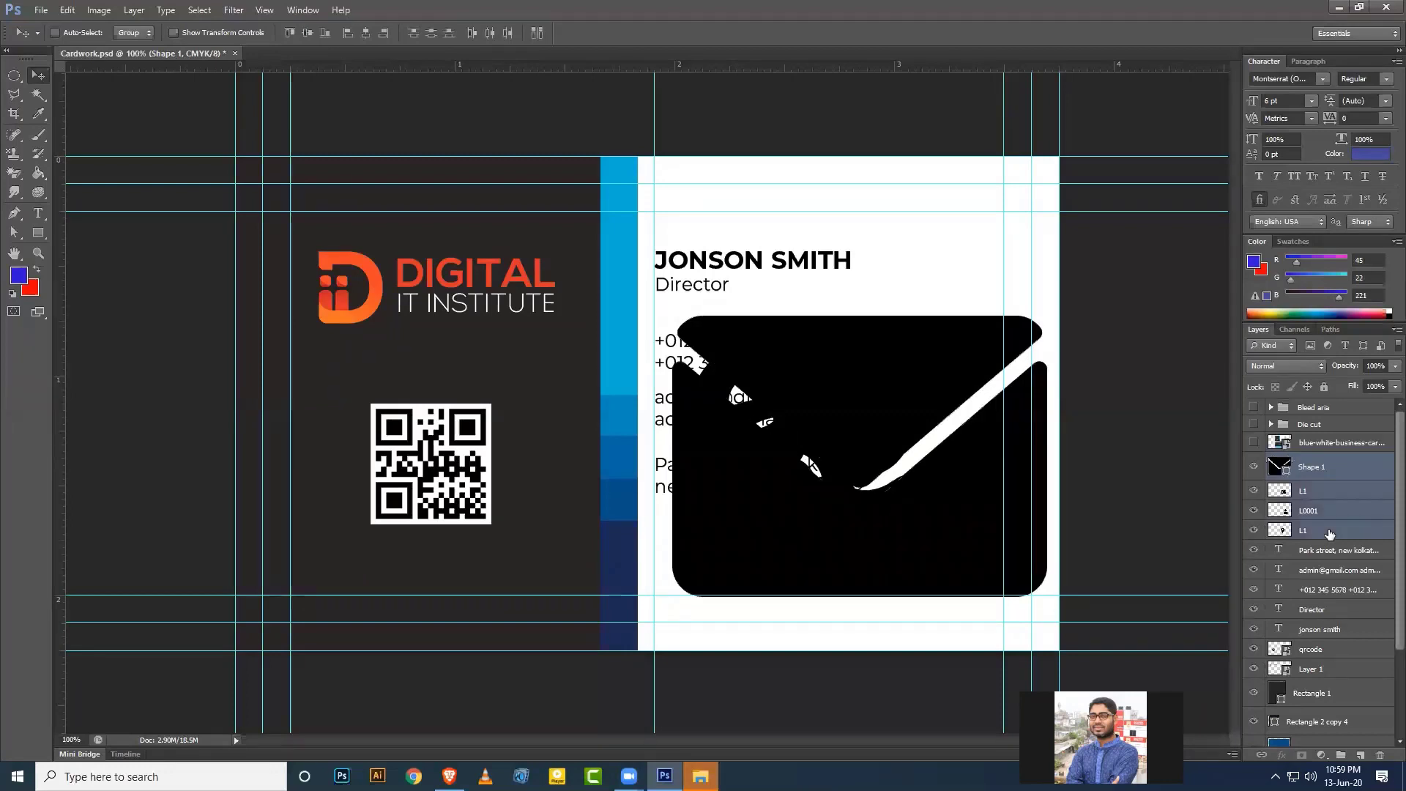
{"action": "key", "text": "ctrl+g"}
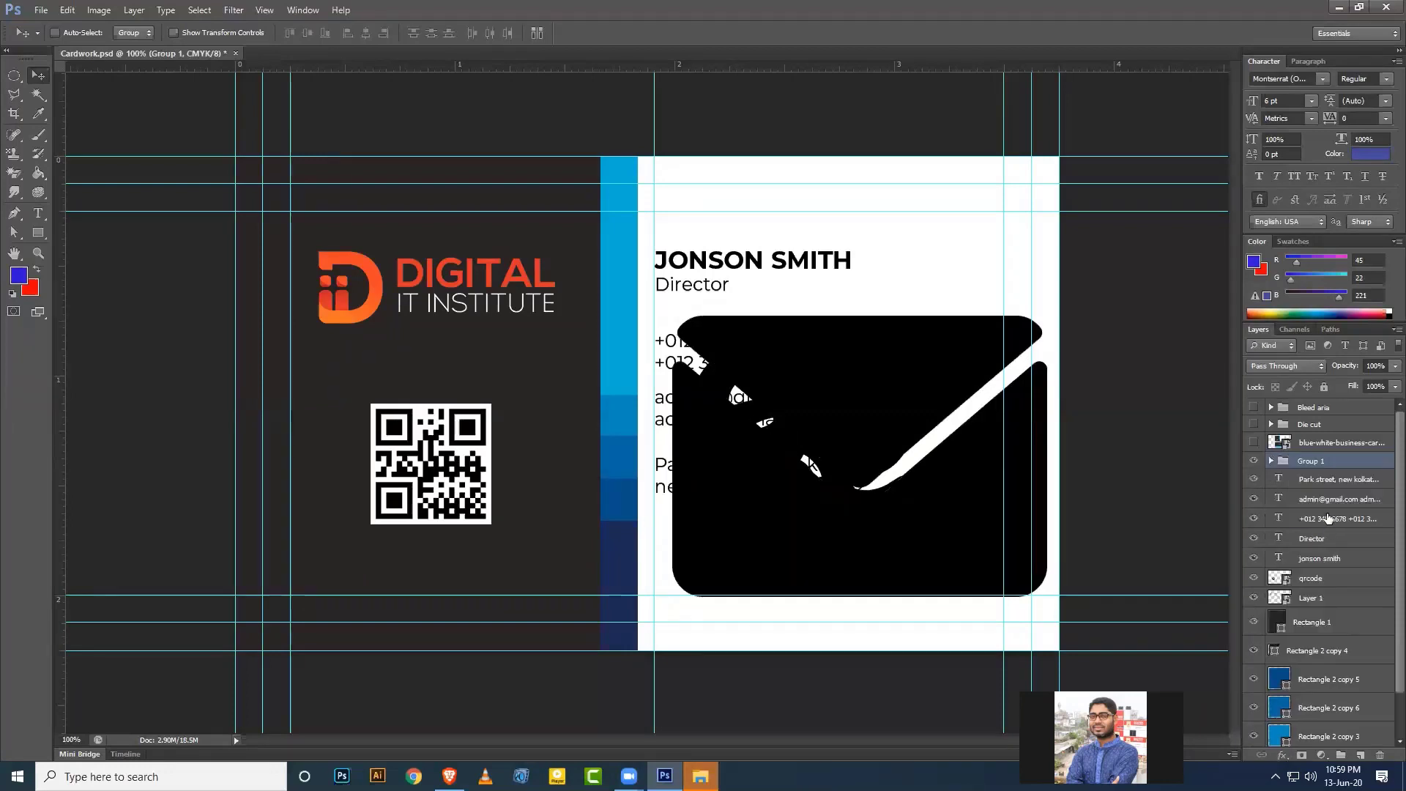
Rename the icon group to Icon, the pin layer to Add, and the person layer to User.
{"action": "double_click", "coordinate": [1315, 461]}
{"action": "type", "text": "Icon"}
{"action": "key", "text": "Return"}
{"action": "left_click", "coordinate": [1337, 485]}
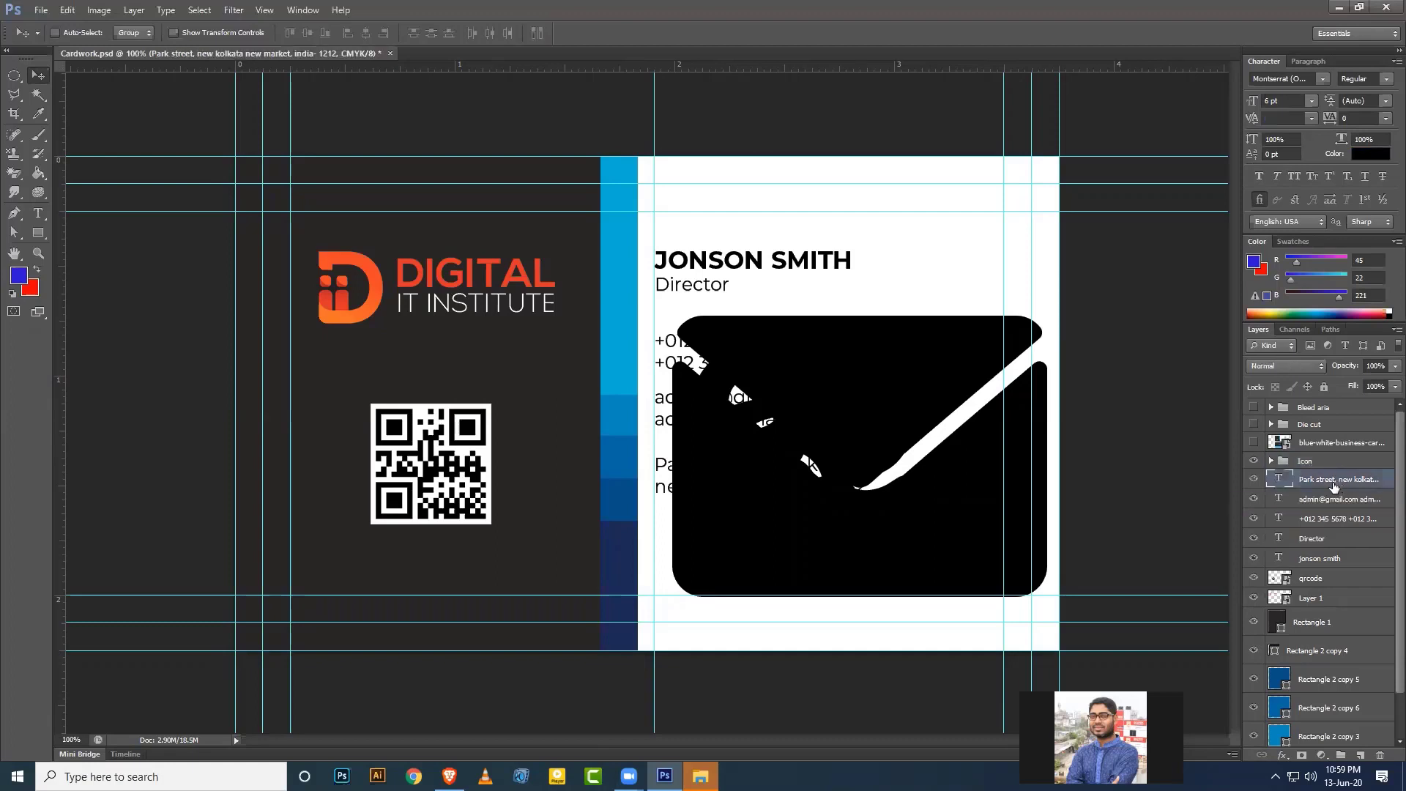
{"action": "left_click", "coordinate": [1309, 462]}
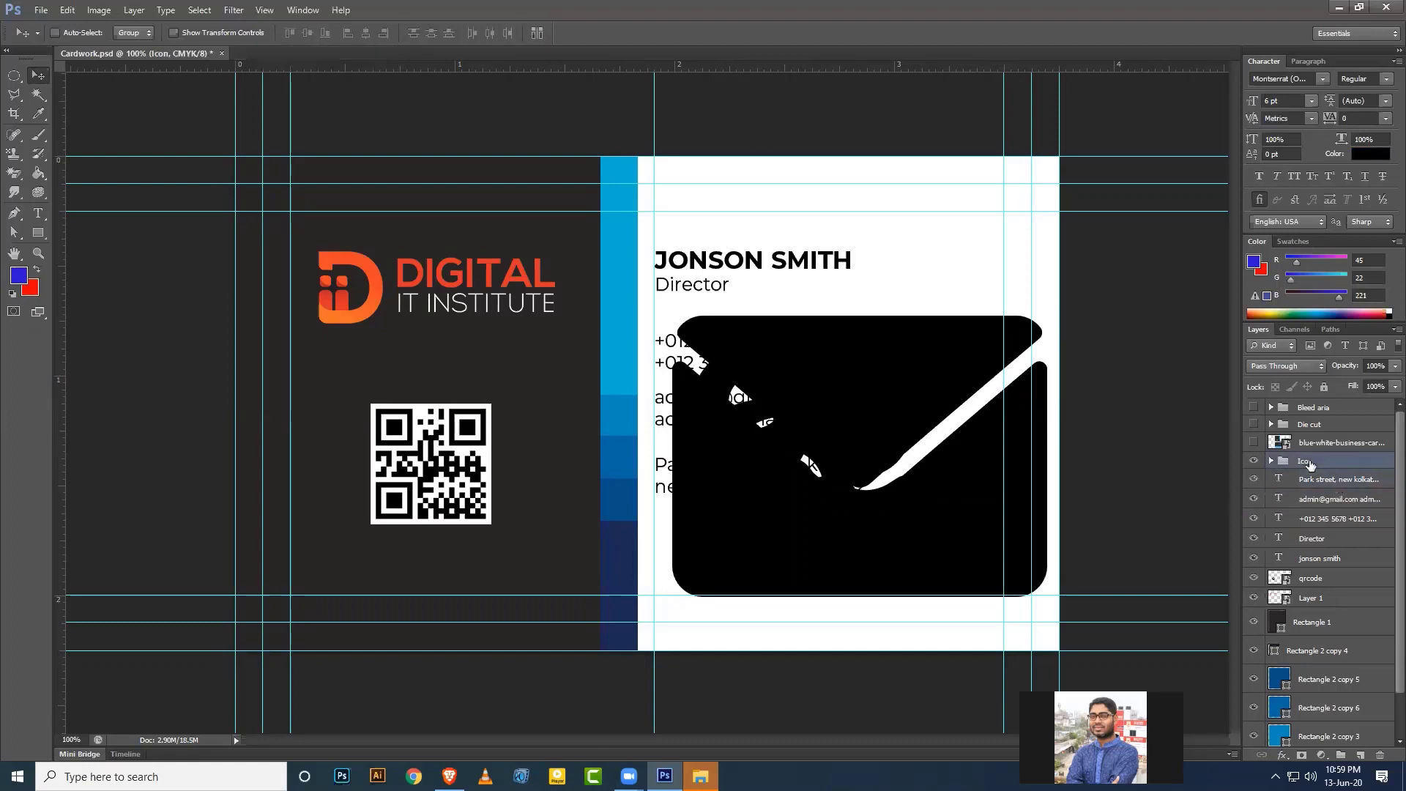
{"action": "left_click", "coordinate": [1271, 460]}
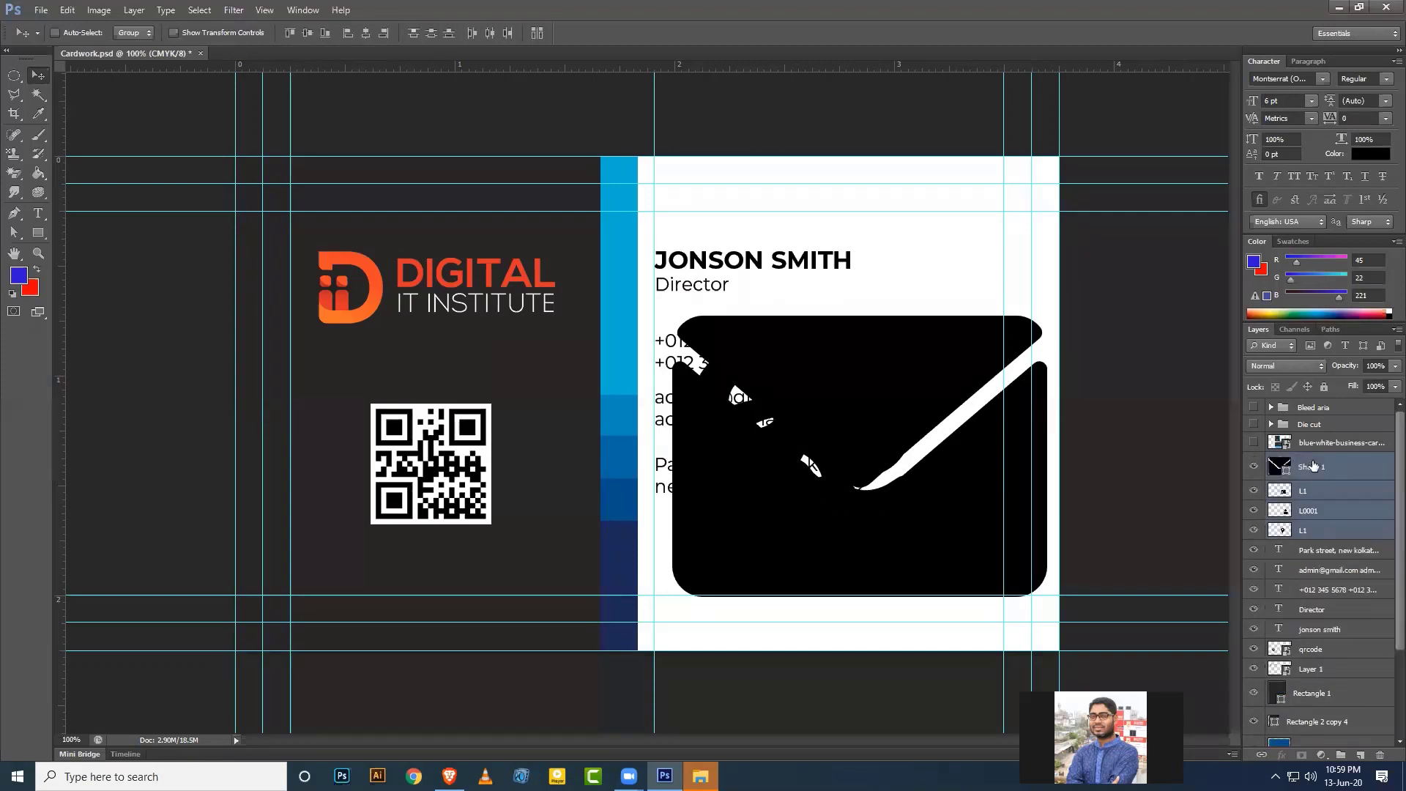
{"action": "left_click", "coordinate": [1308, 510]}
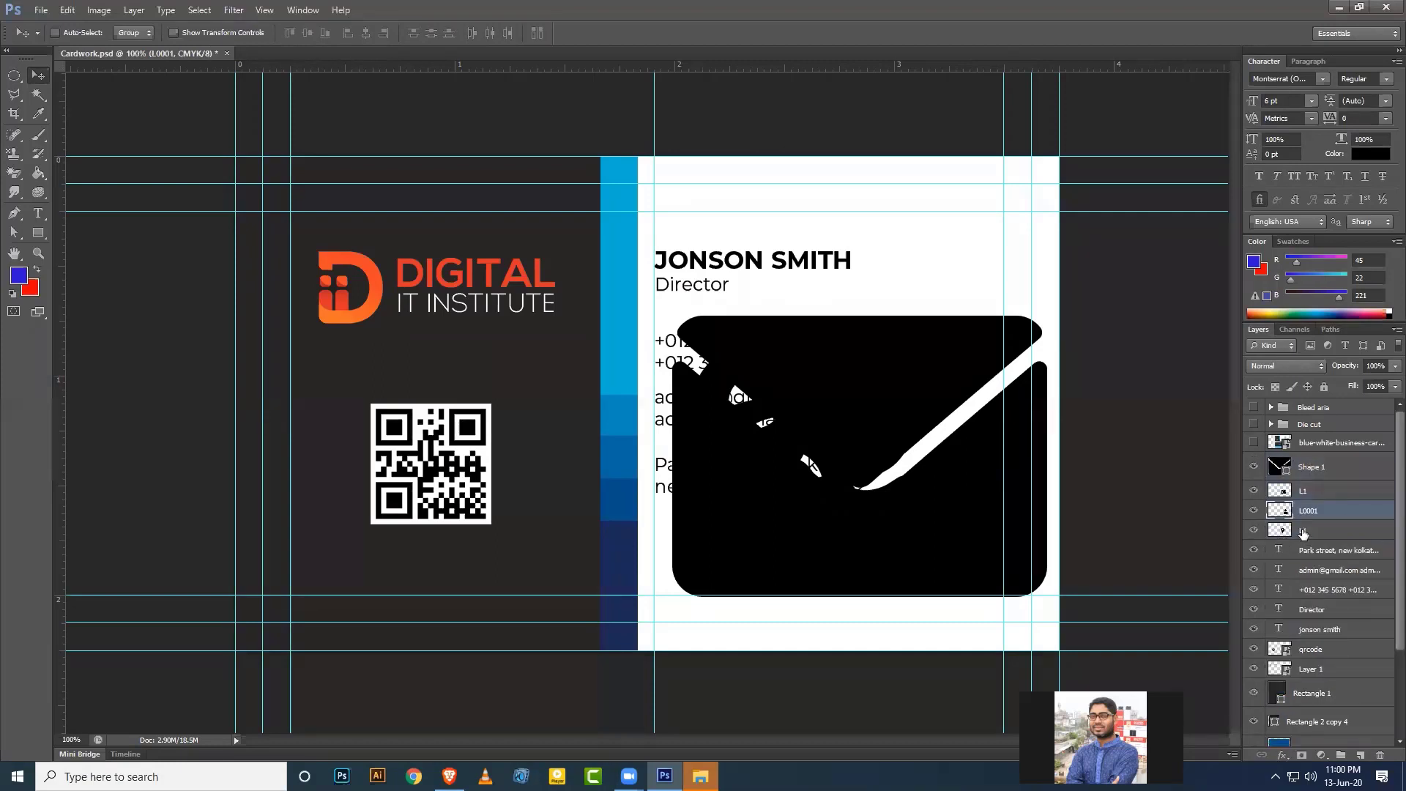
{"action": "double_click", "coordinate": [1302, 530]}
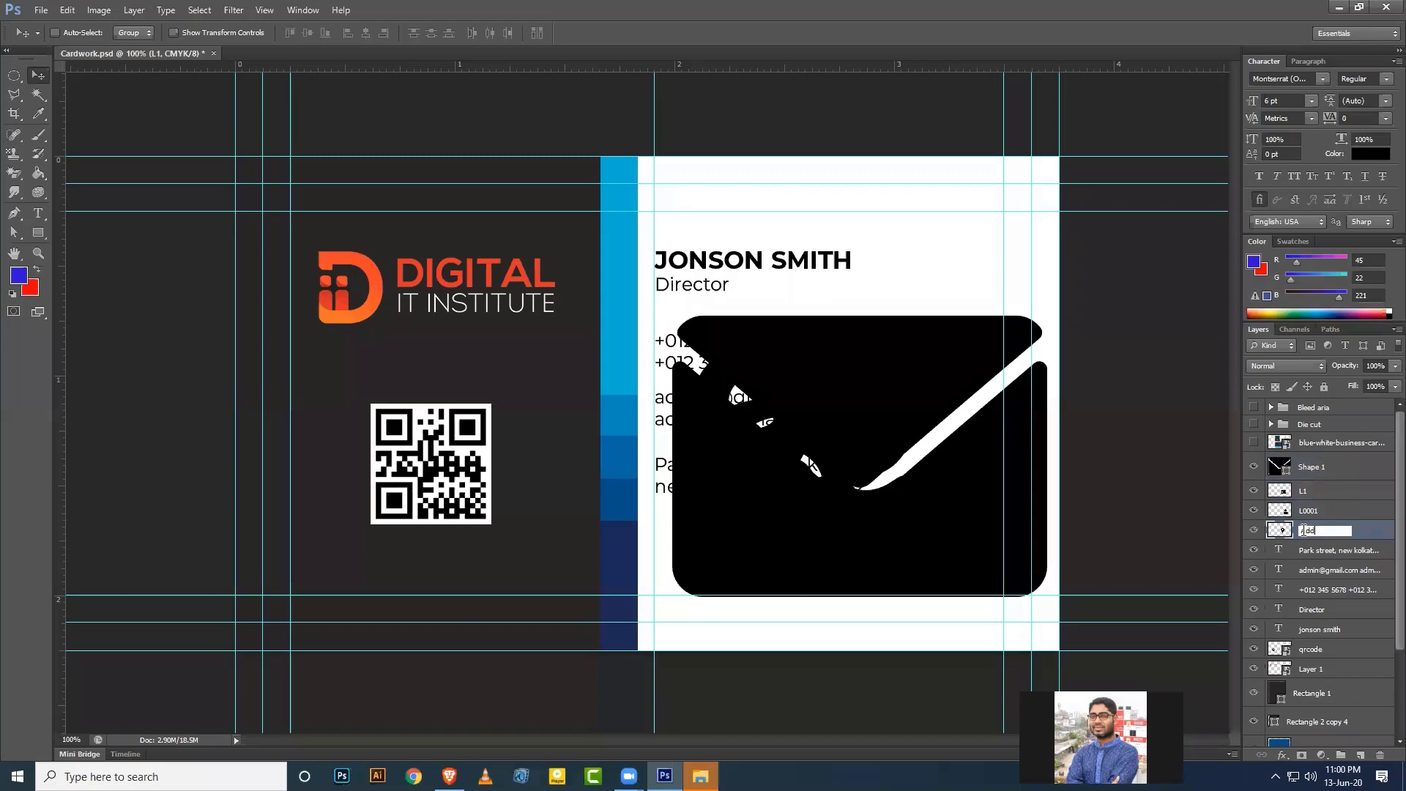
{"action": "key", "text": "Return"}
{"action": "double_click", "coordinate": [1311, 510]}
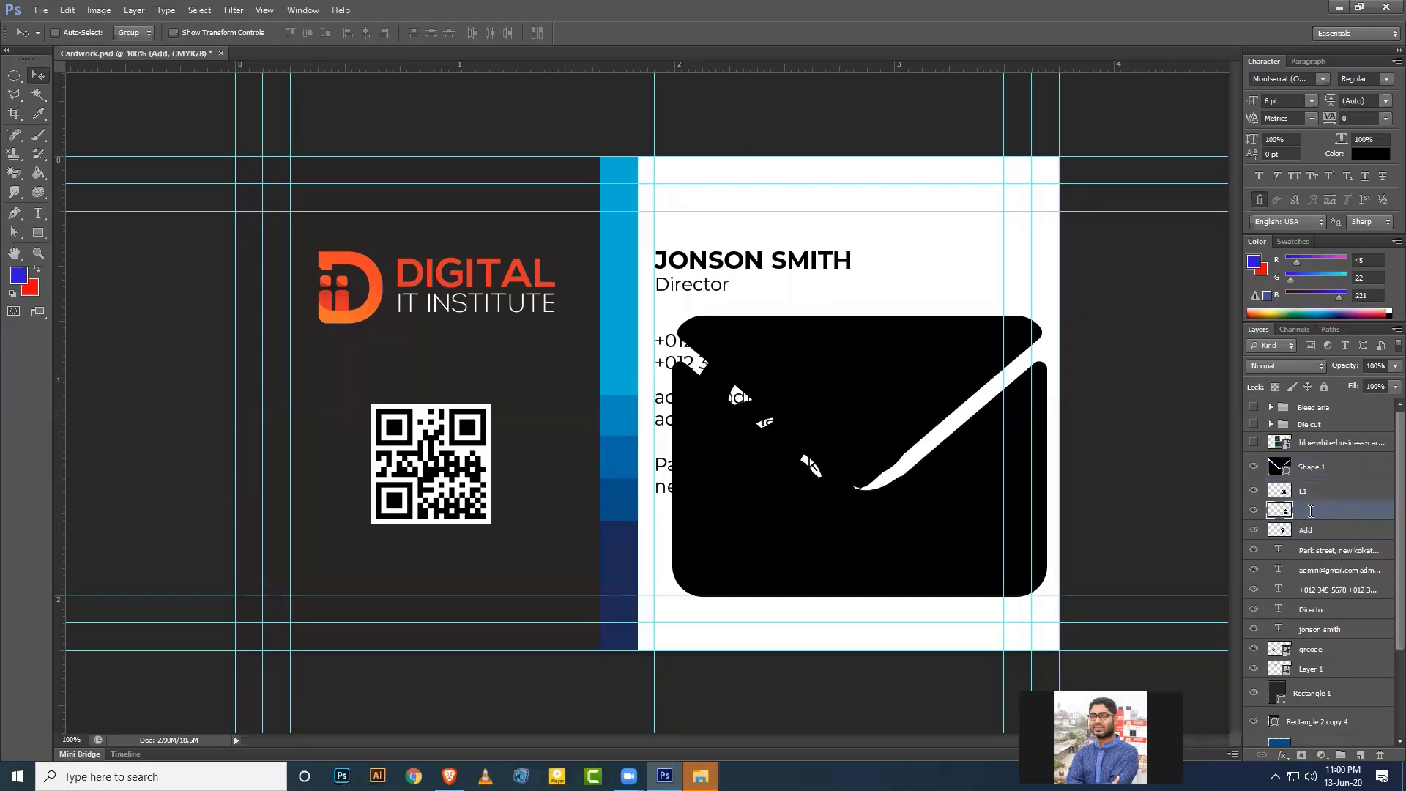
{"action": "type", "text": "L"}
{"action": "type", "text": "ser"}
{"action": "key", "text": "Return"}
Identify the remaining icons and rename the L1 layer to Phone and the envelope shape to Mail.
{"action": "left_click", "coordinate": [1300, 490]}
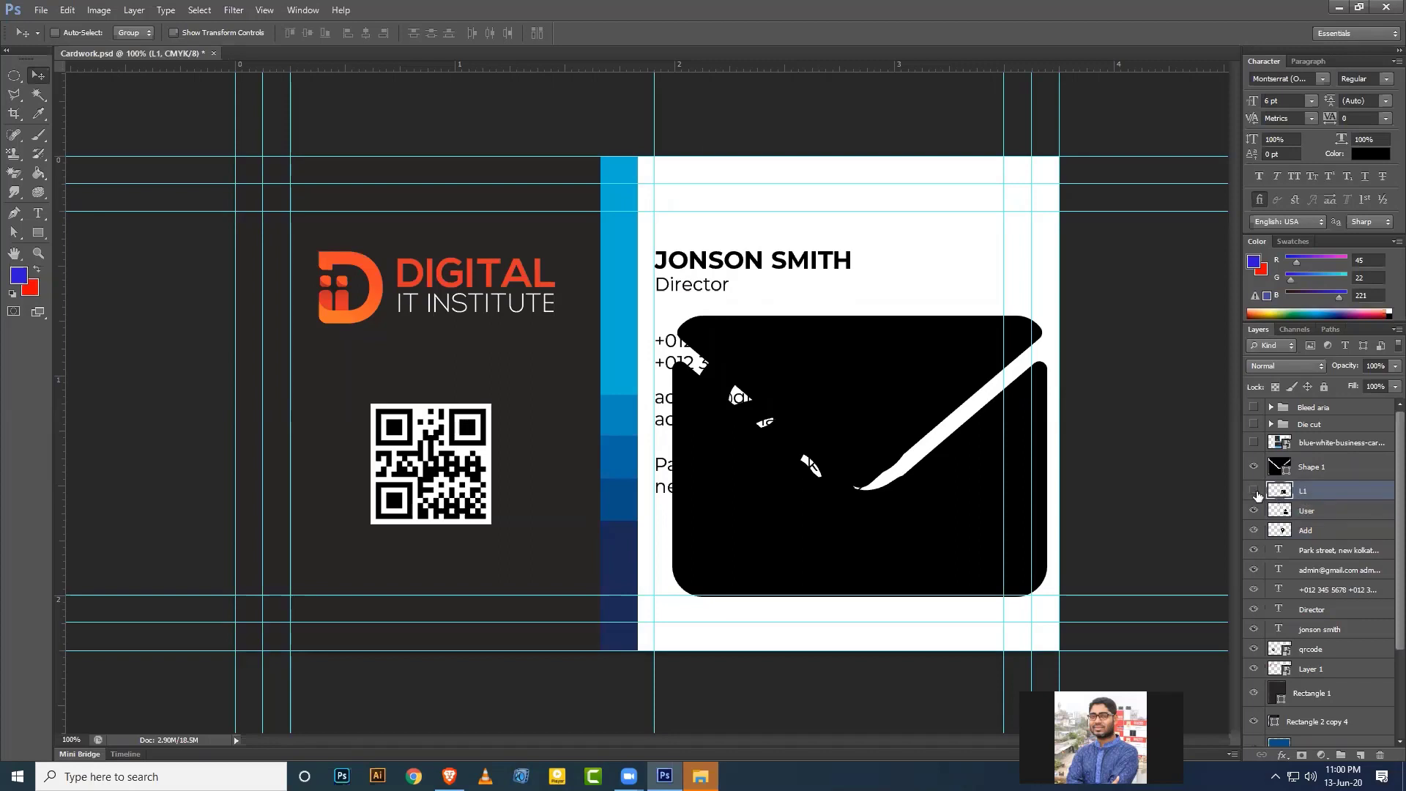
{"action": "left_click", "coordinate": [1254, 491]}
{"action": "left_click", "coordinate": [1254, 491]}
{"action": "left_click", "coordinate": [1254, 511]}
{"action": "left_click", "coordinate": [1254, 530]}
{"action": "left_click", "coordinate": [1254, 466]}
{"action": "left_click", "coordinate": [1254, 491]}
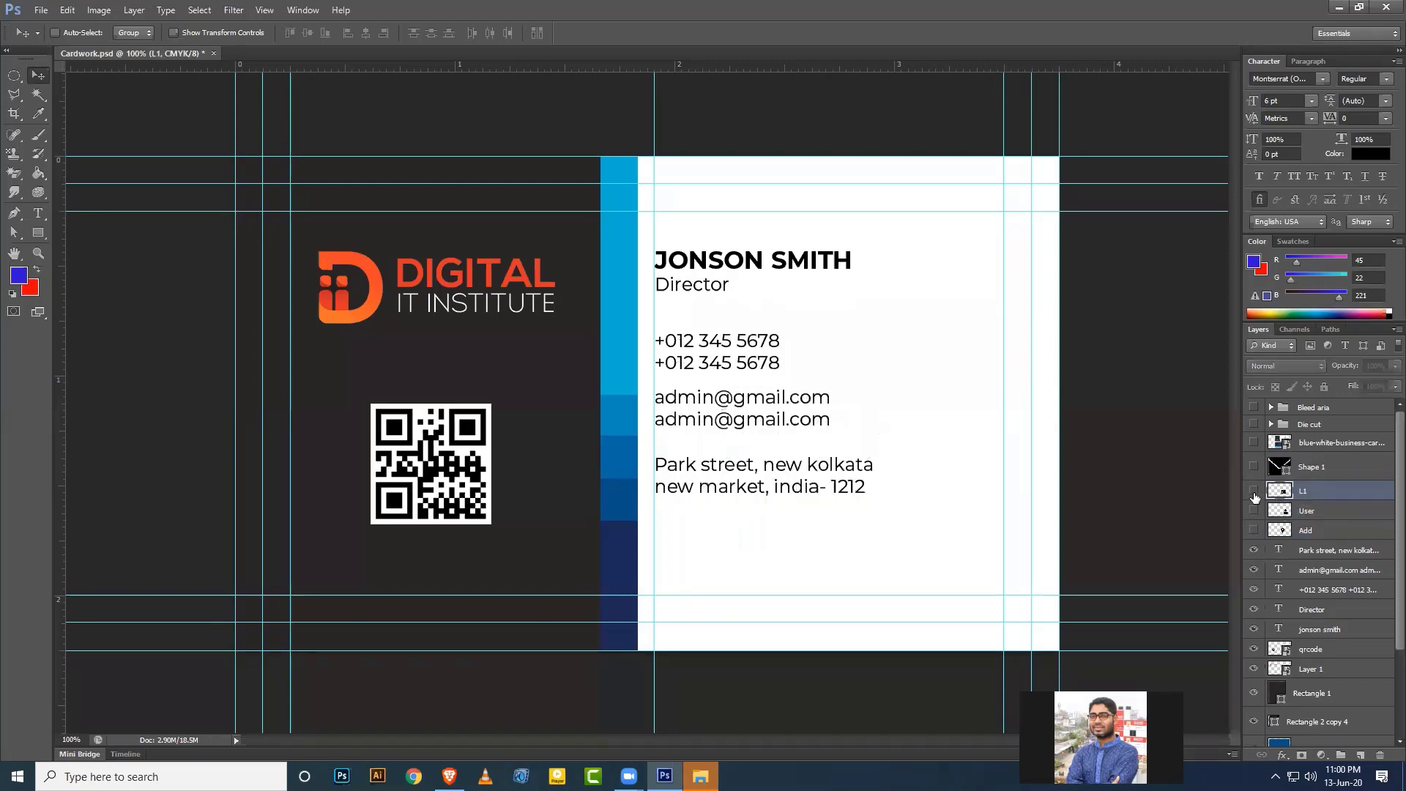
{"action": "double_click", "coordinate": [1303, 491]}
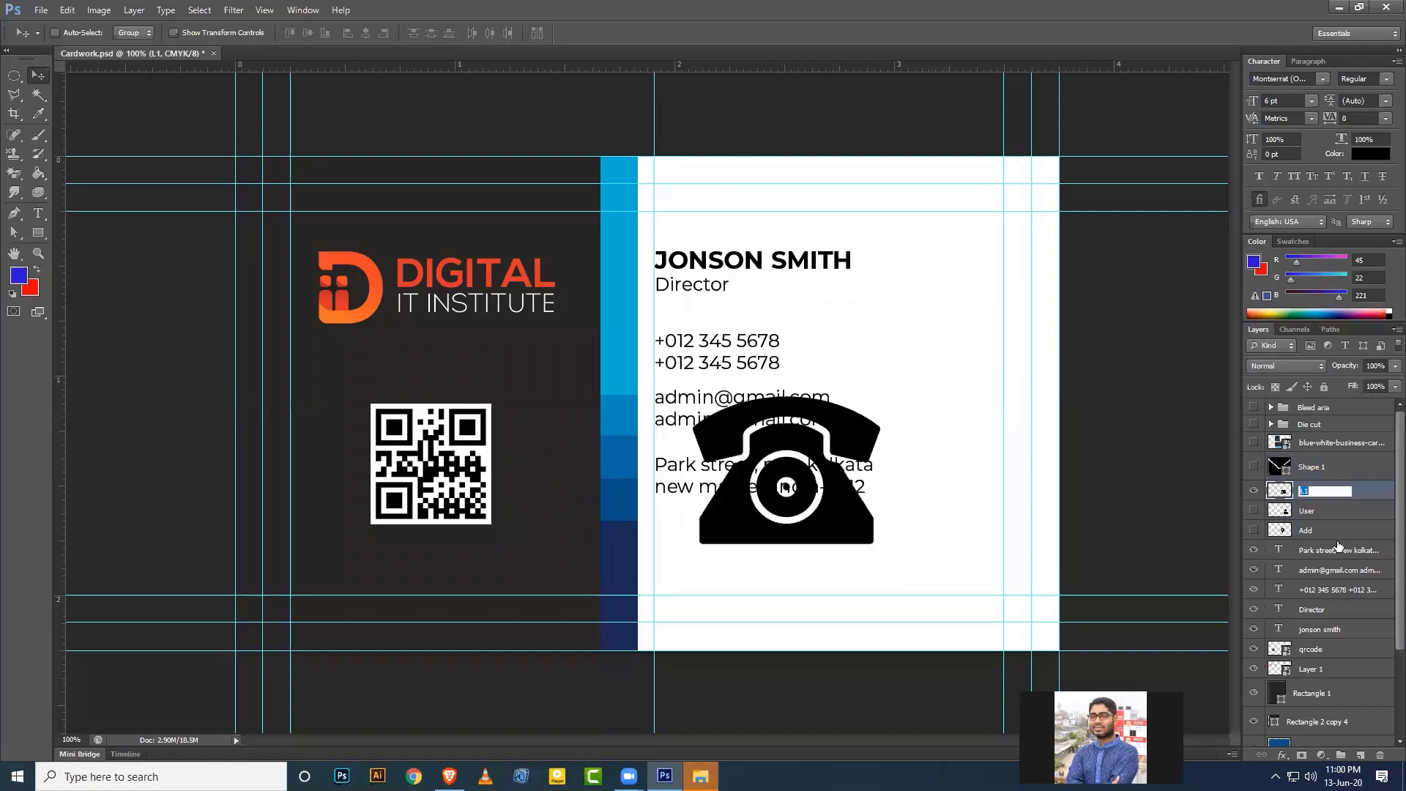
{"action": "key", "text": "Return"}
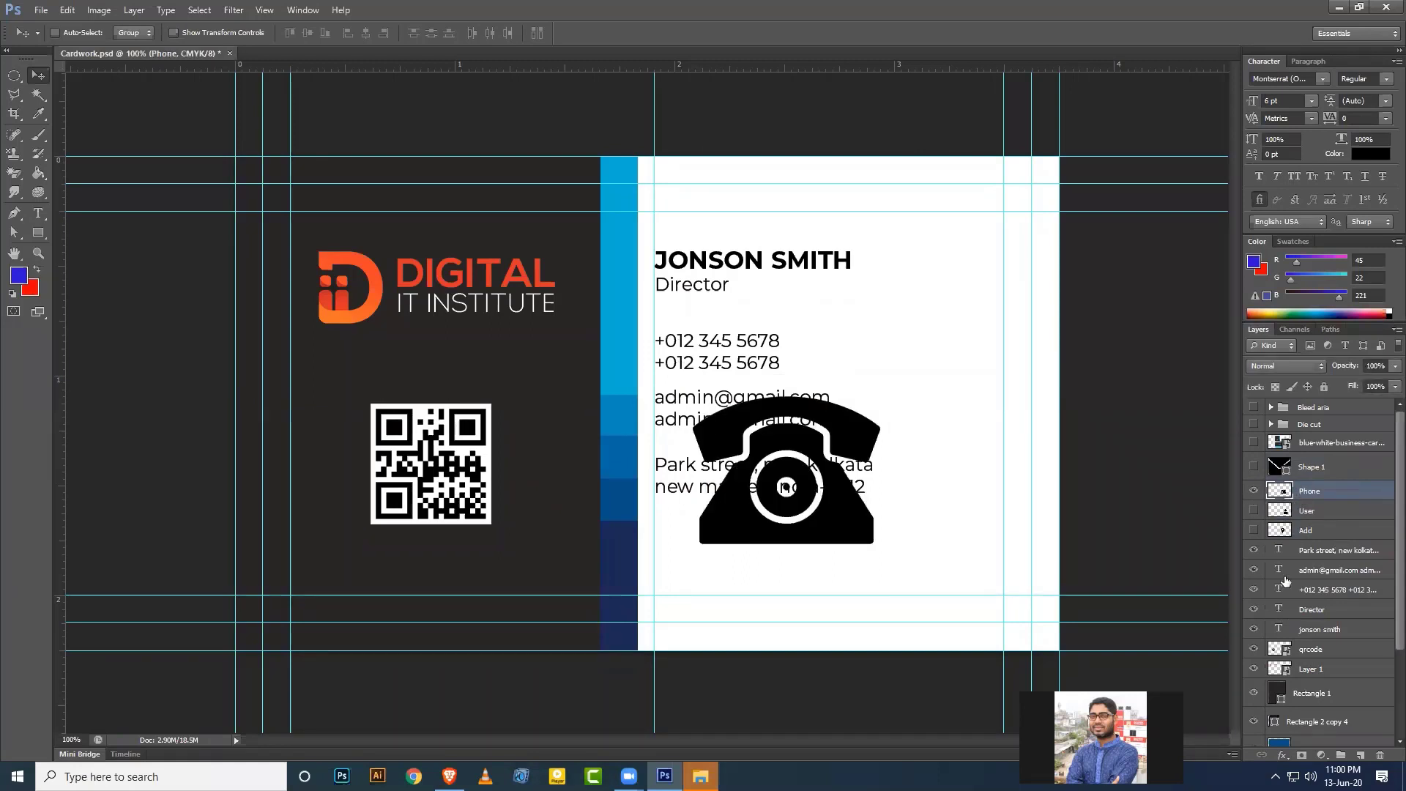
{"action": "left_click", "coordinate": [1254, 488]}
{"action": "left_click", "coordinate": [1254, 466]}
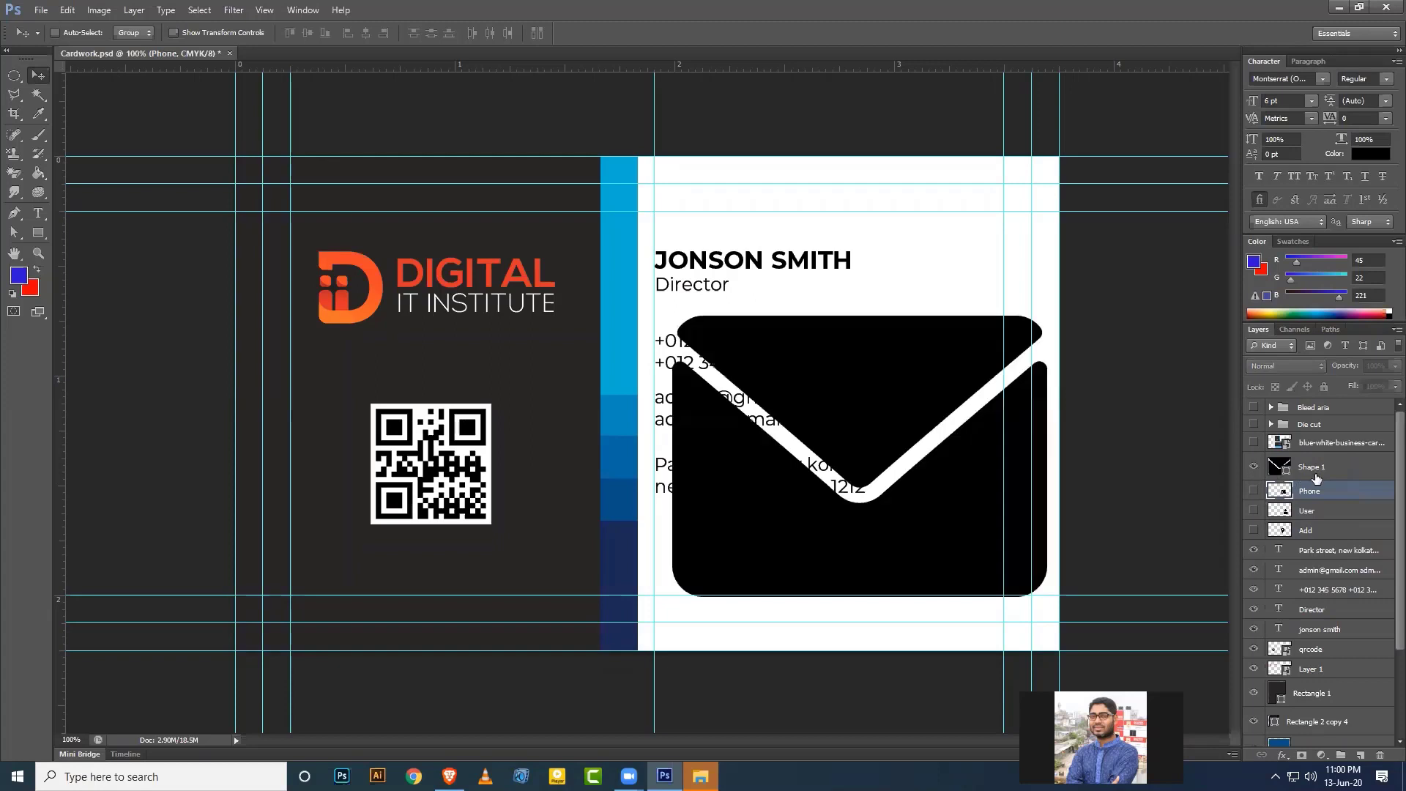
{"action": "double_click", "coordinate": [1311, 467]}
{"action": "type", "text": "Ma"}
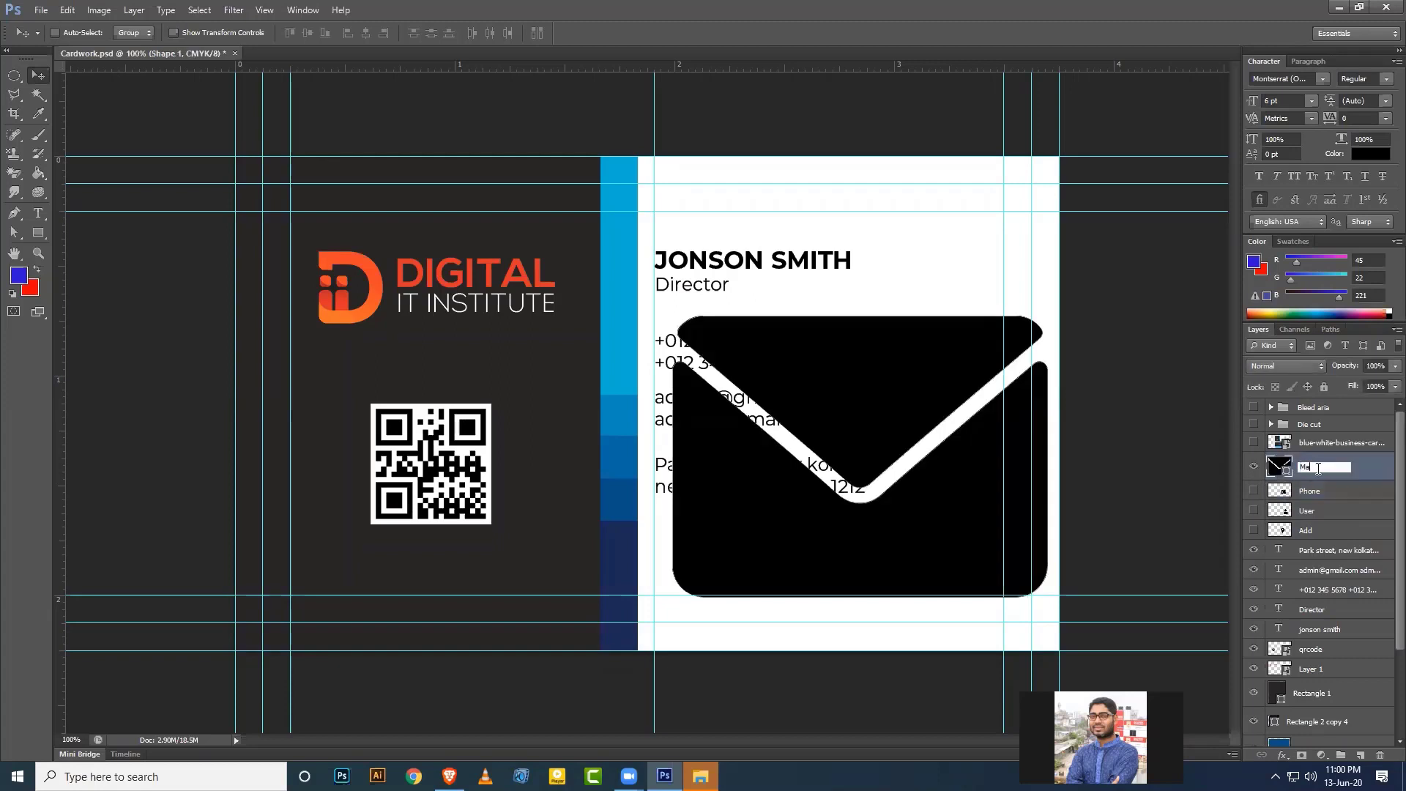
{"action": "type", "text": "il"}
{"action": "key", "text": "Return"}
Group the envelope icon with the email text into a group named Mail.
{"action": "left_click", "coordinate": [1334, 576], "text": "ctrl"}
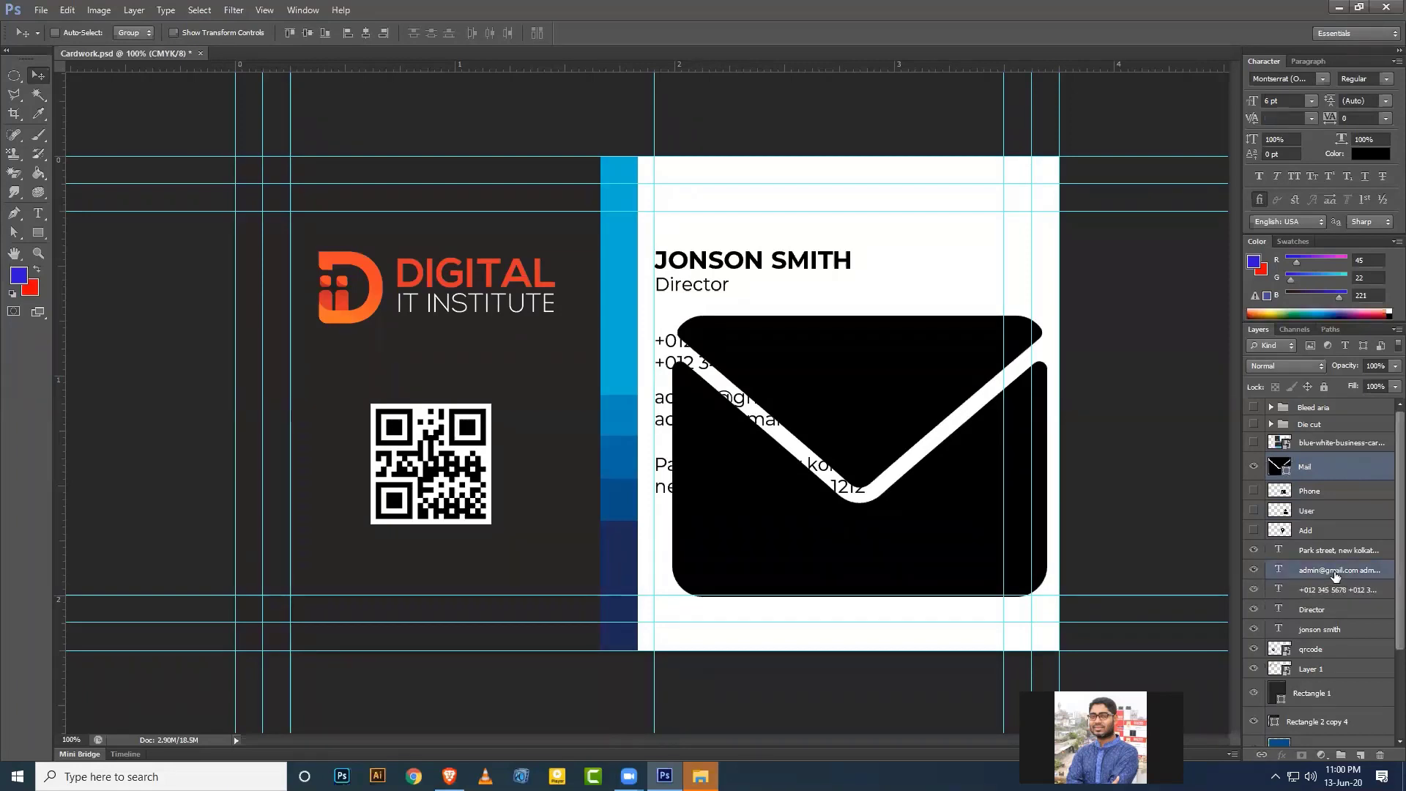
{"action": "key", "text": "ctrl+g"}
{"action": "double_click", "coordinate": [1314, 463]}
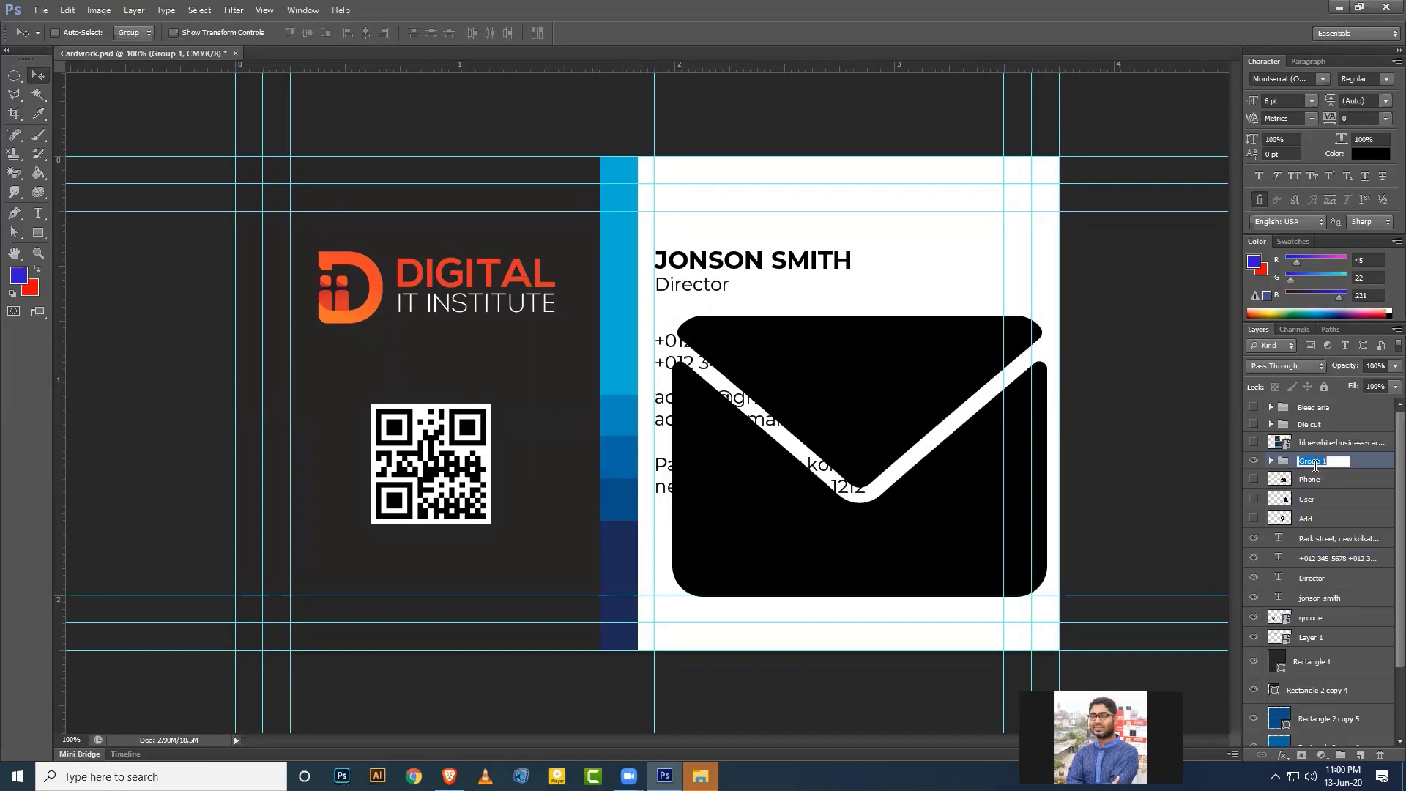
{"action": "type", "text": "Mail"}
{"action": "key", "text": "Return"}
Group the Phone icon with the phone number text into a group named Phone.
{"action": "left_click", "coordinate": [1254, 461]}
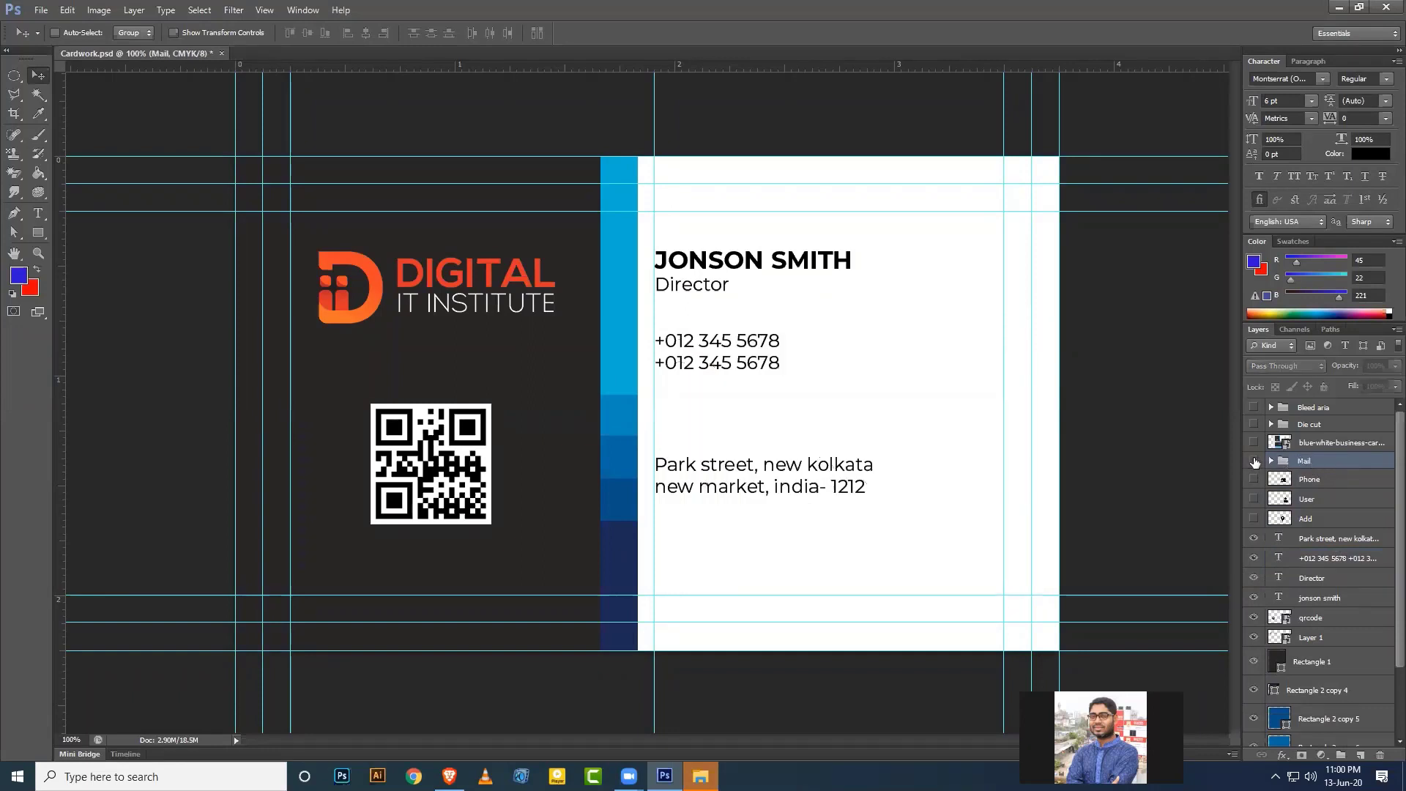
{"action": "left_click", "coordinate": [1254, 479]}
{"action": "left_click", "coordinate": [1331, 483]}
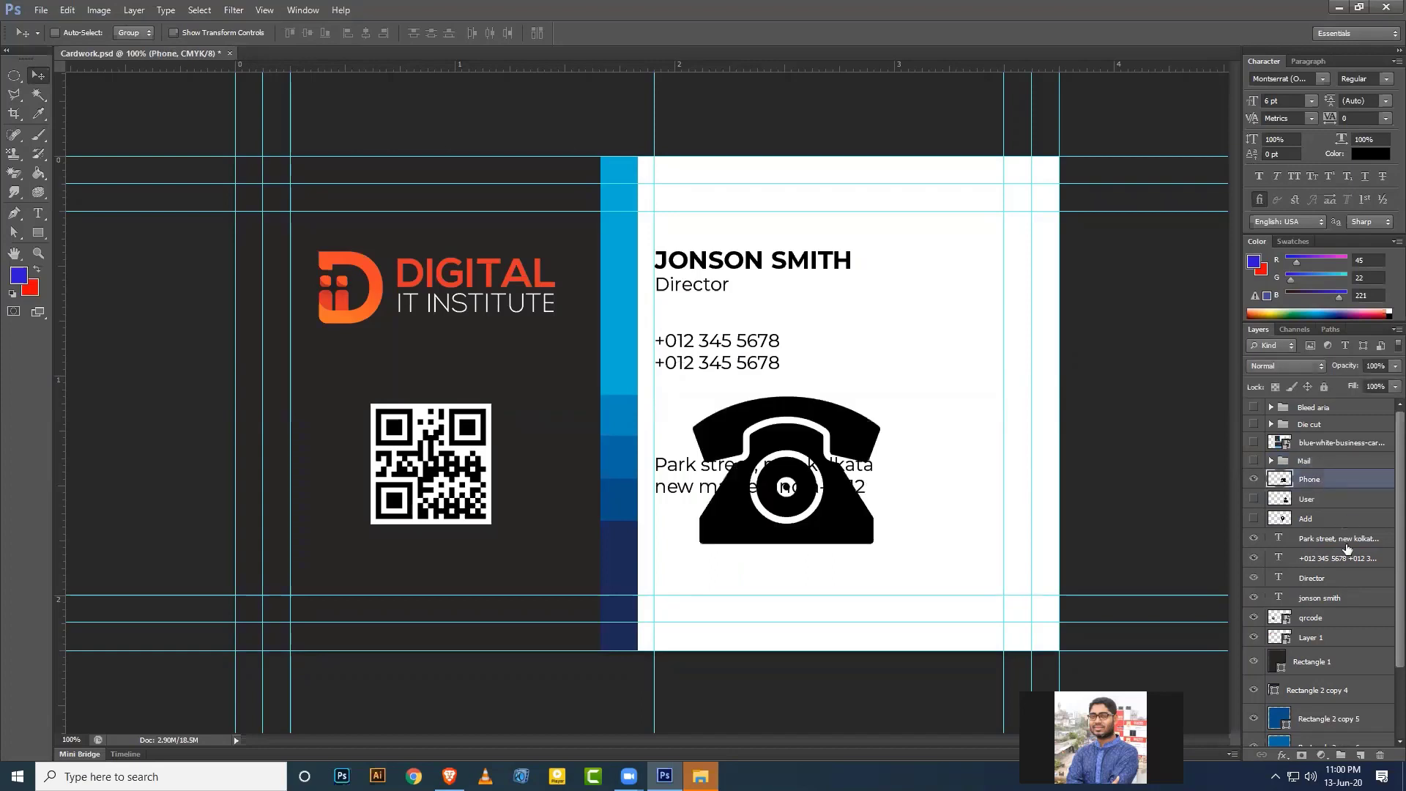
{"action": "left_click", "coordinate": [1332, 558], "text": "ctrl"}
{"action": "key", "text": "ctrl+g"}
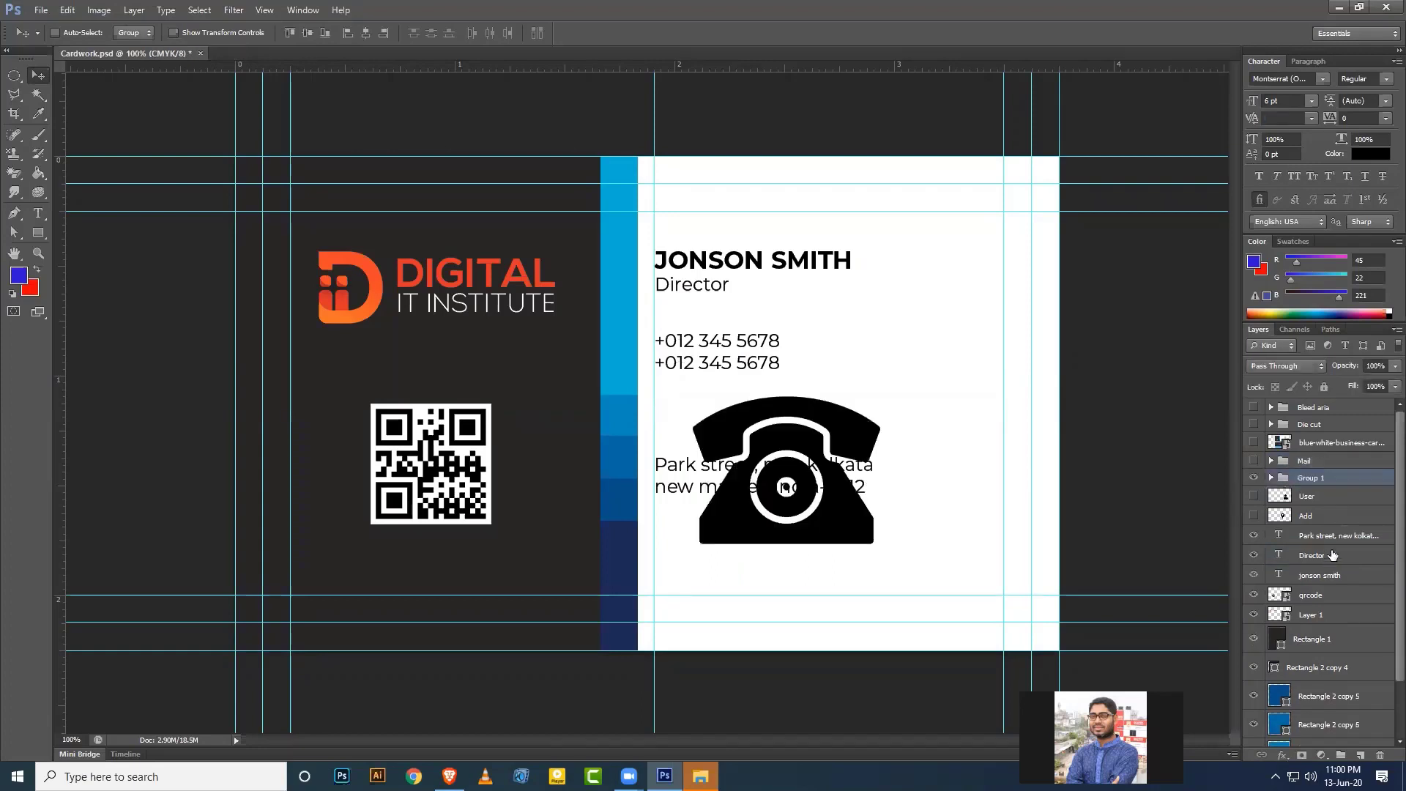
{"action": "double_click", "coordinate": [1315, 479]}
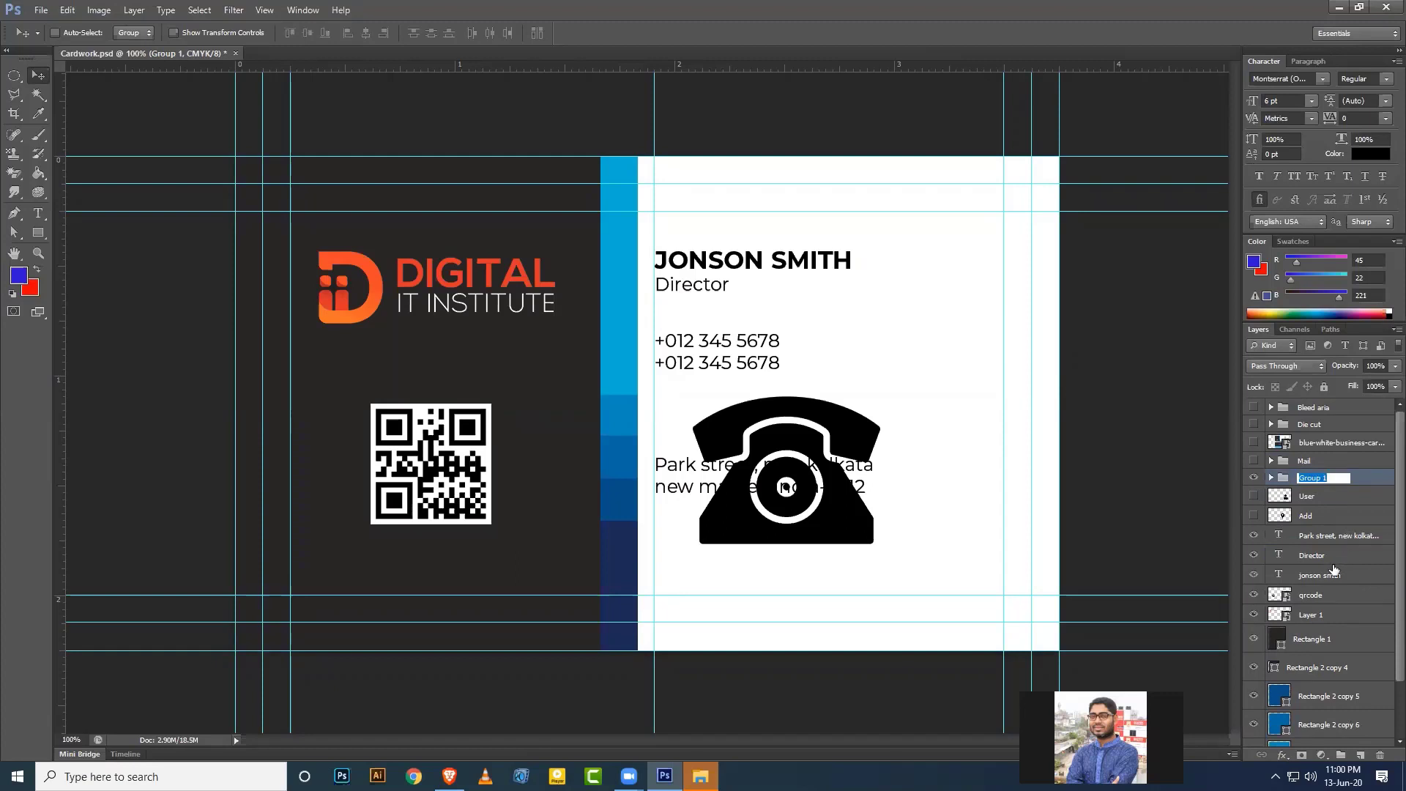
{"action": "type", "text": "Phone"}
{"action": "key", "text": "Return"}
Group the User icon with the name and Director text into a group named Name.
{"action": "left_click", "coordinate": [1254, 478]}
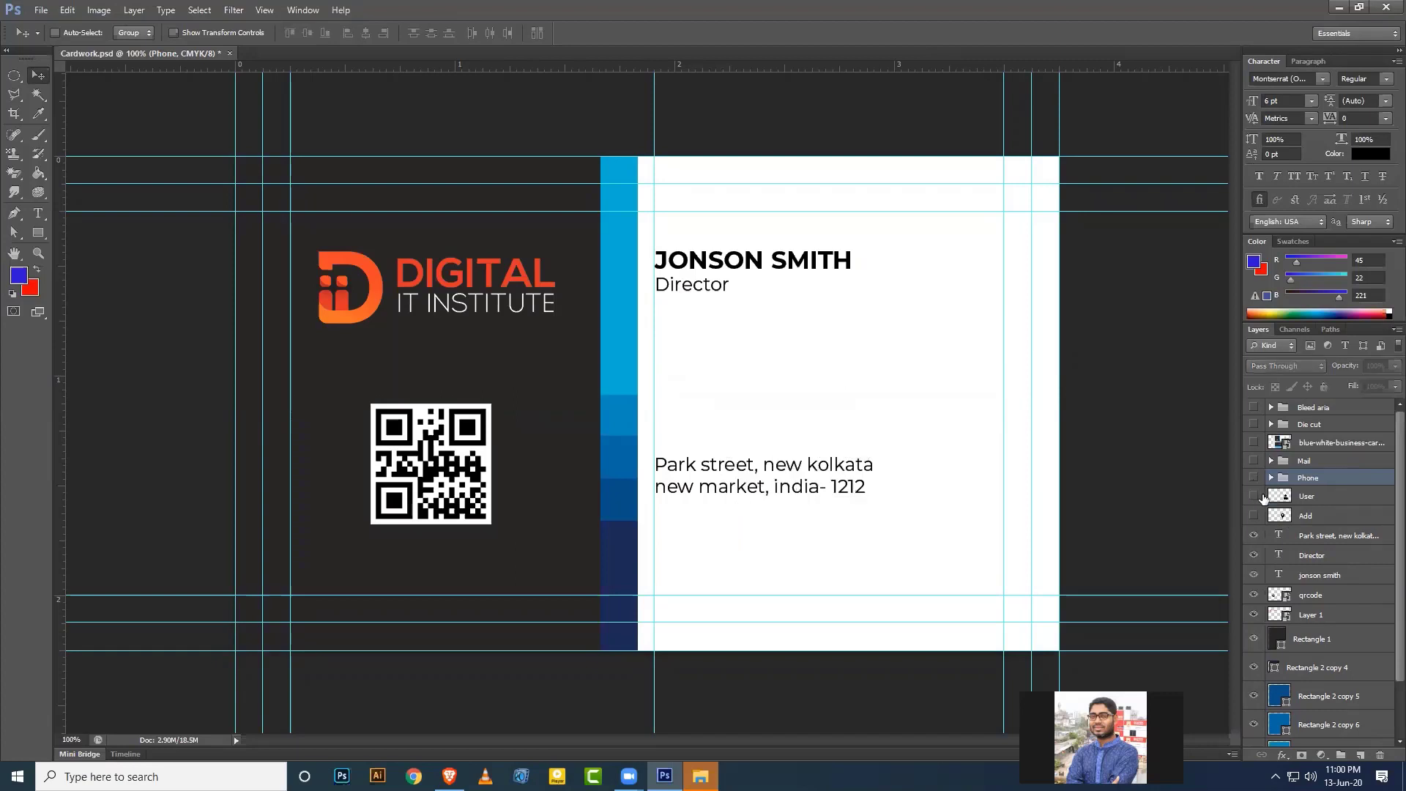
{"action": "left_click", "coordinate": [1255, 496]}
{"action": "left_click", "coordinate": [1318, 497]}
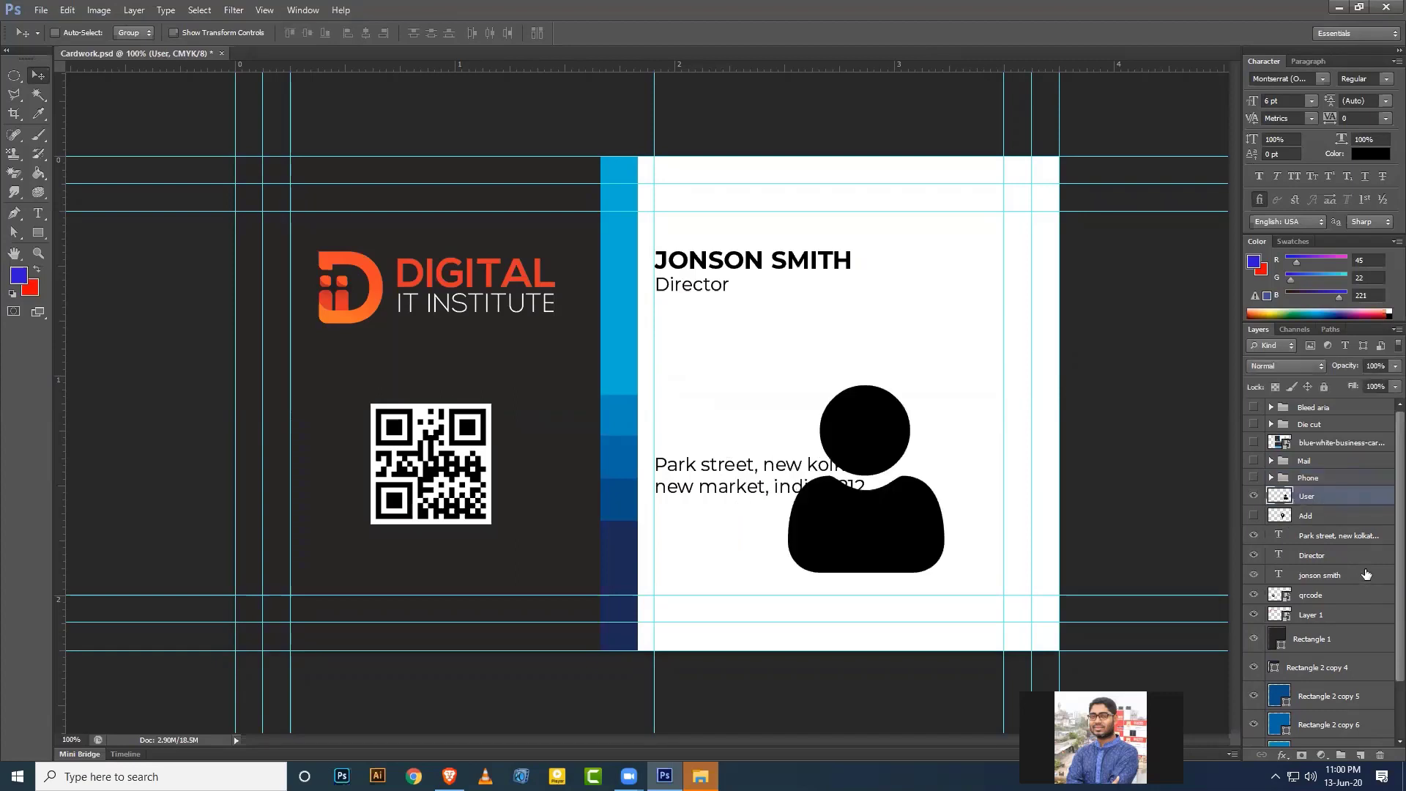
{"action": "left_click", "coordinate": [1329, 577], "text": "ctrl"}
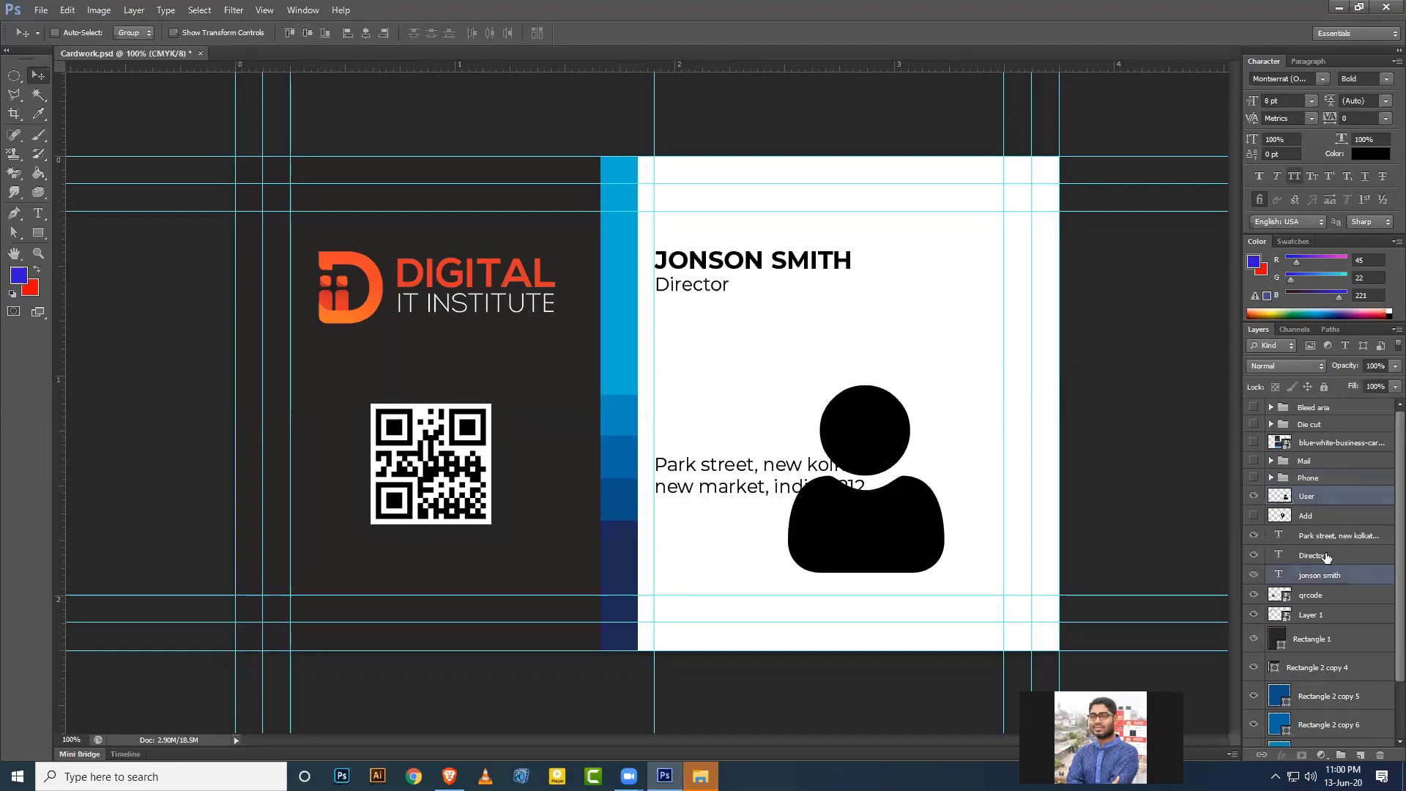
{"action": "left_click", "coordinate": [1326, 556], "text": "ctrl"}
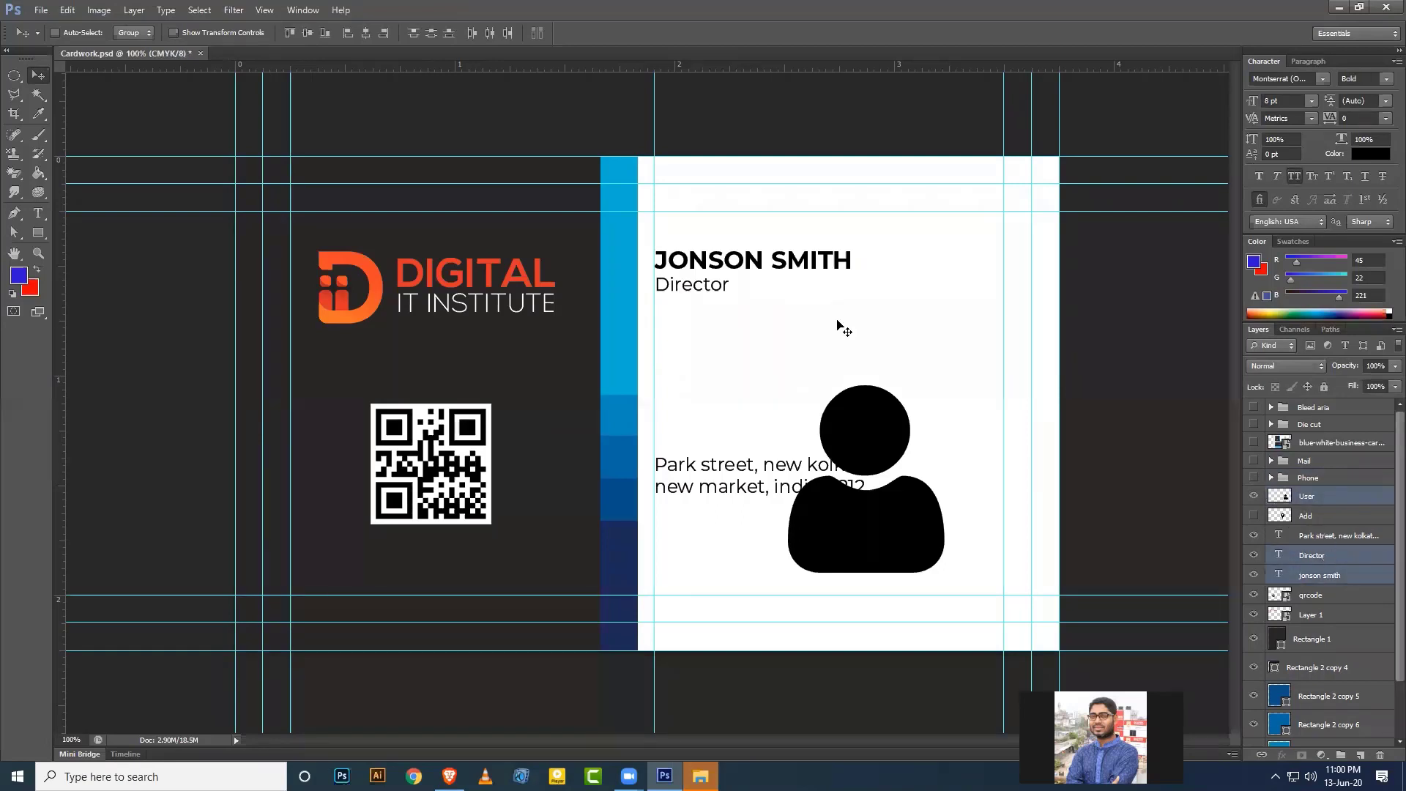
{"action": "key", "text": "ctrl+g"}
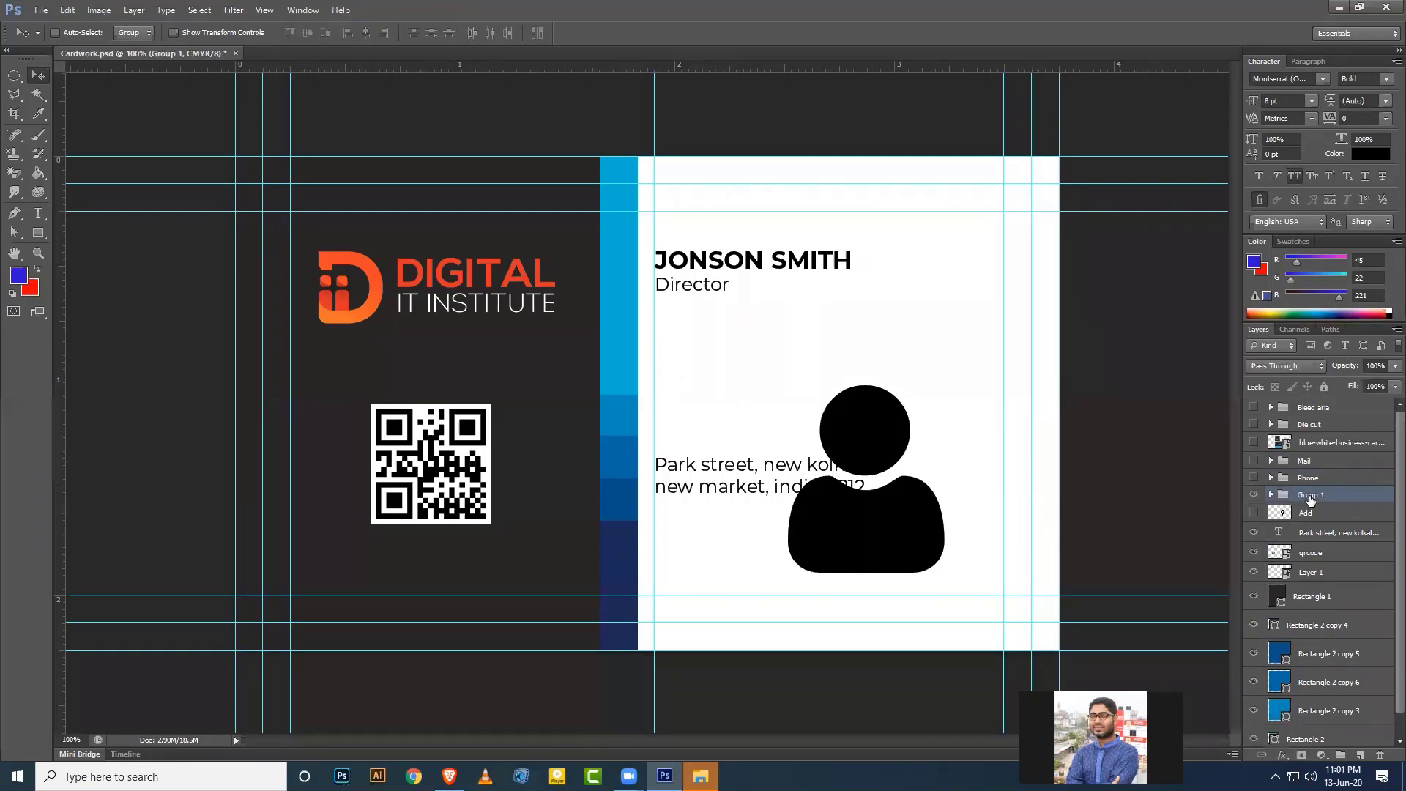
{"action": "double_click", "coordinate": [1310, 495]}
{"action": "type", "text": "Name"}
{"action": "key", "text": "Return"}
Group the Add pin icon with the address text into a group named Add.
{"action": "left_click", "coordinate": [1286, 514]}
{"action": "left_click", "coordinate": [1320, 534], "text": "shift"}
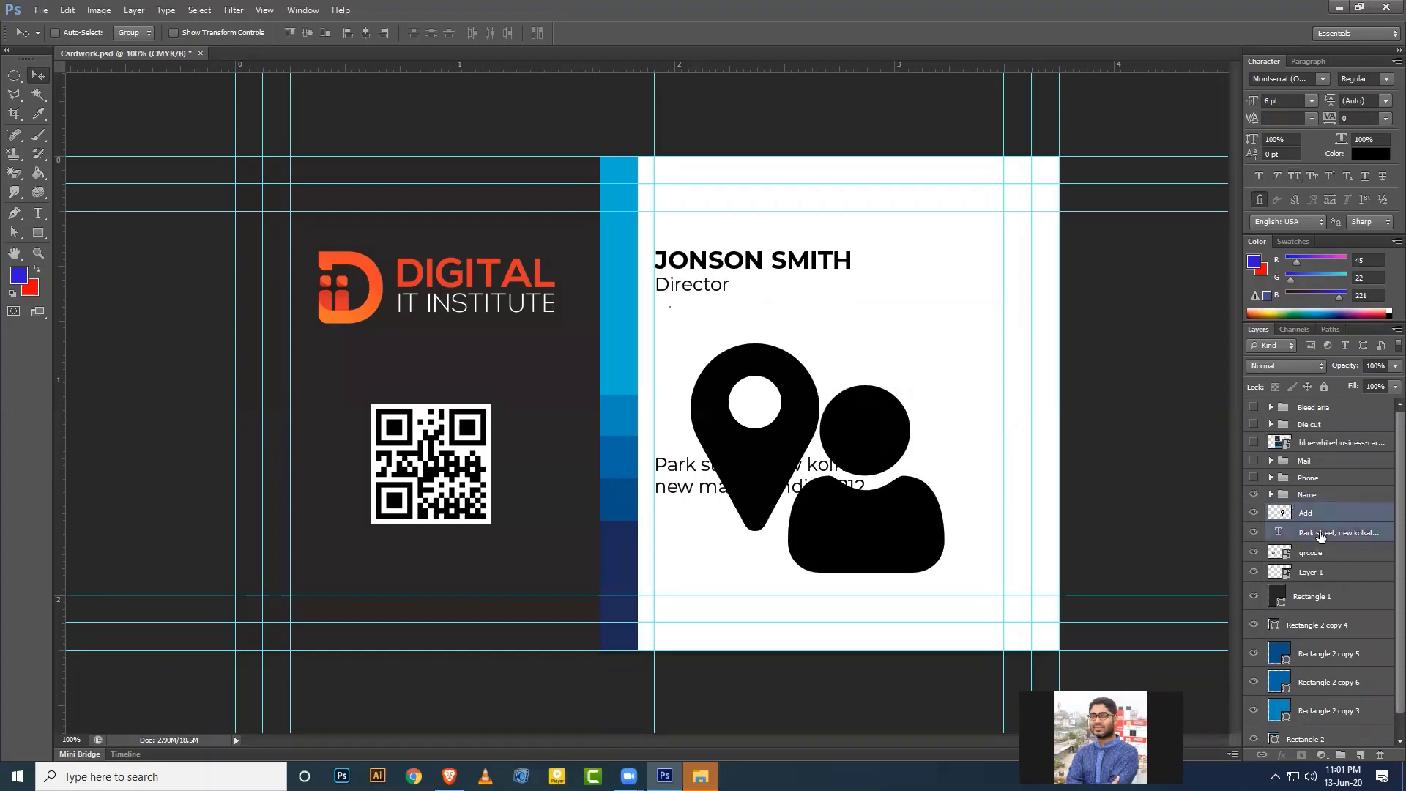
{"action": "key", "text": "ctrl+g"}
{"action": "double_click", "coordinate": [1311, 512]}
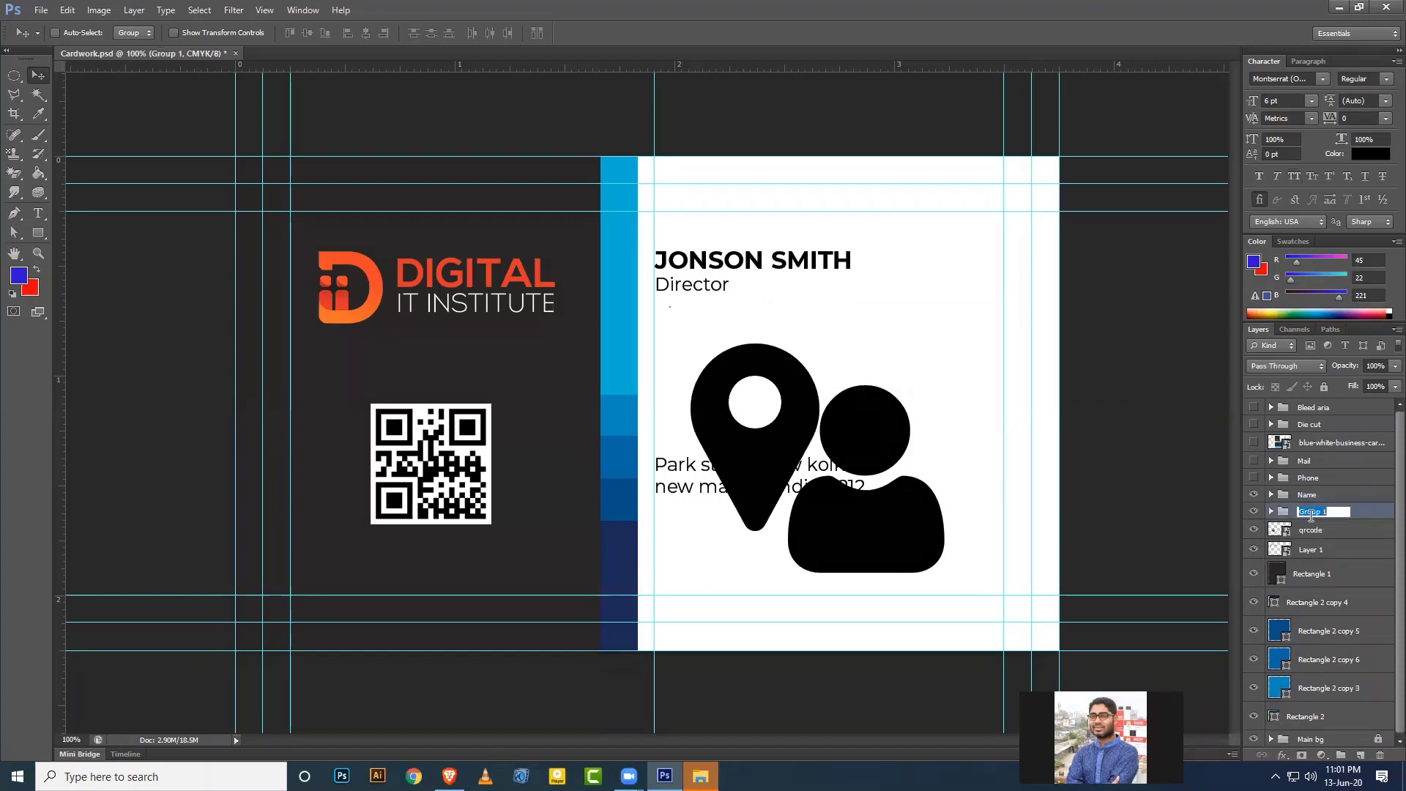
{"action": "type", "text": "Add"}
{"action": "key", "text": "Return"}
{"action": "right_click", "coordinate": [1332, 520]}
{"action": "left_click", "coordinate": [1320, 572]}
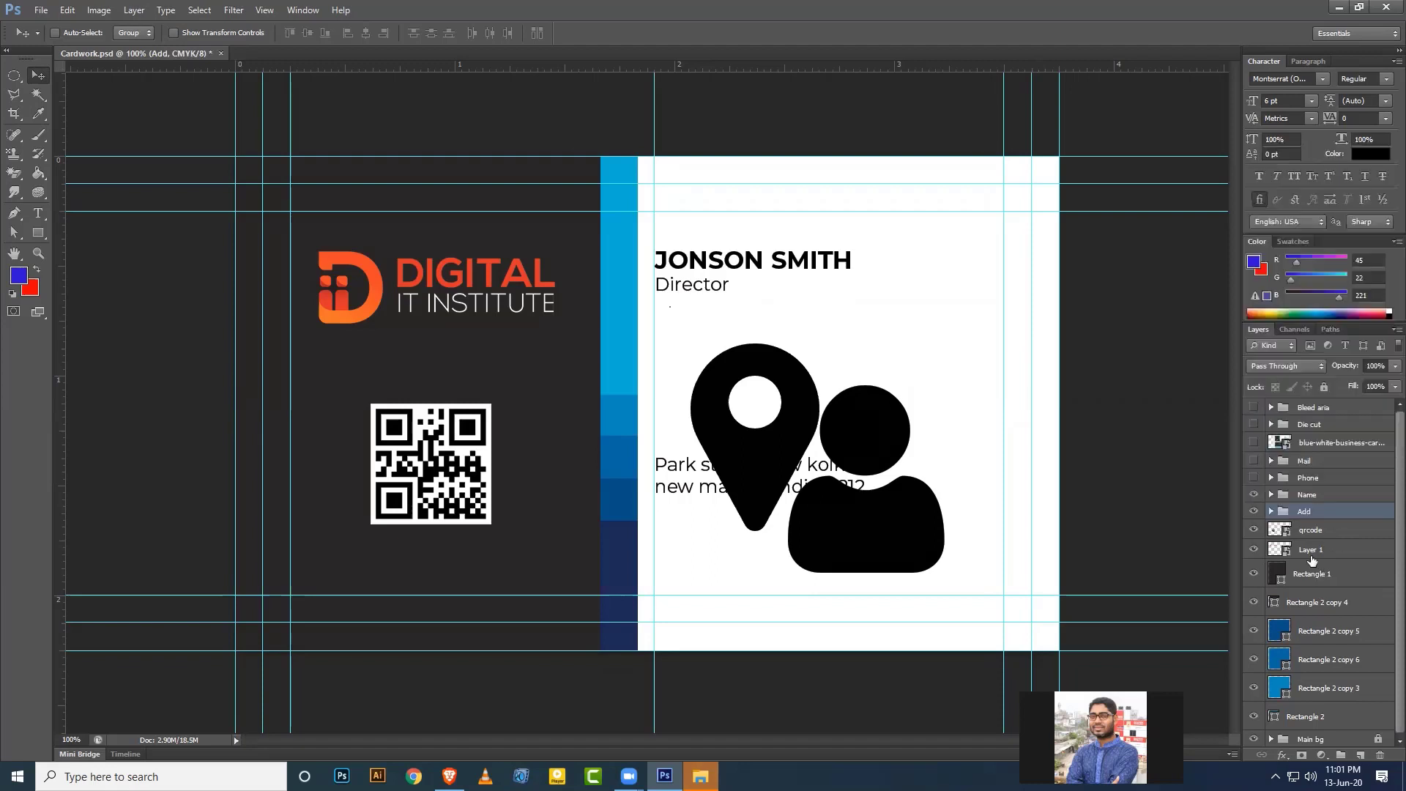
Hide the Mail, Phone, Name and Add groups and nest them into a folder named Info.
{"action": "left_click", "coordinate": [1253, 462]}
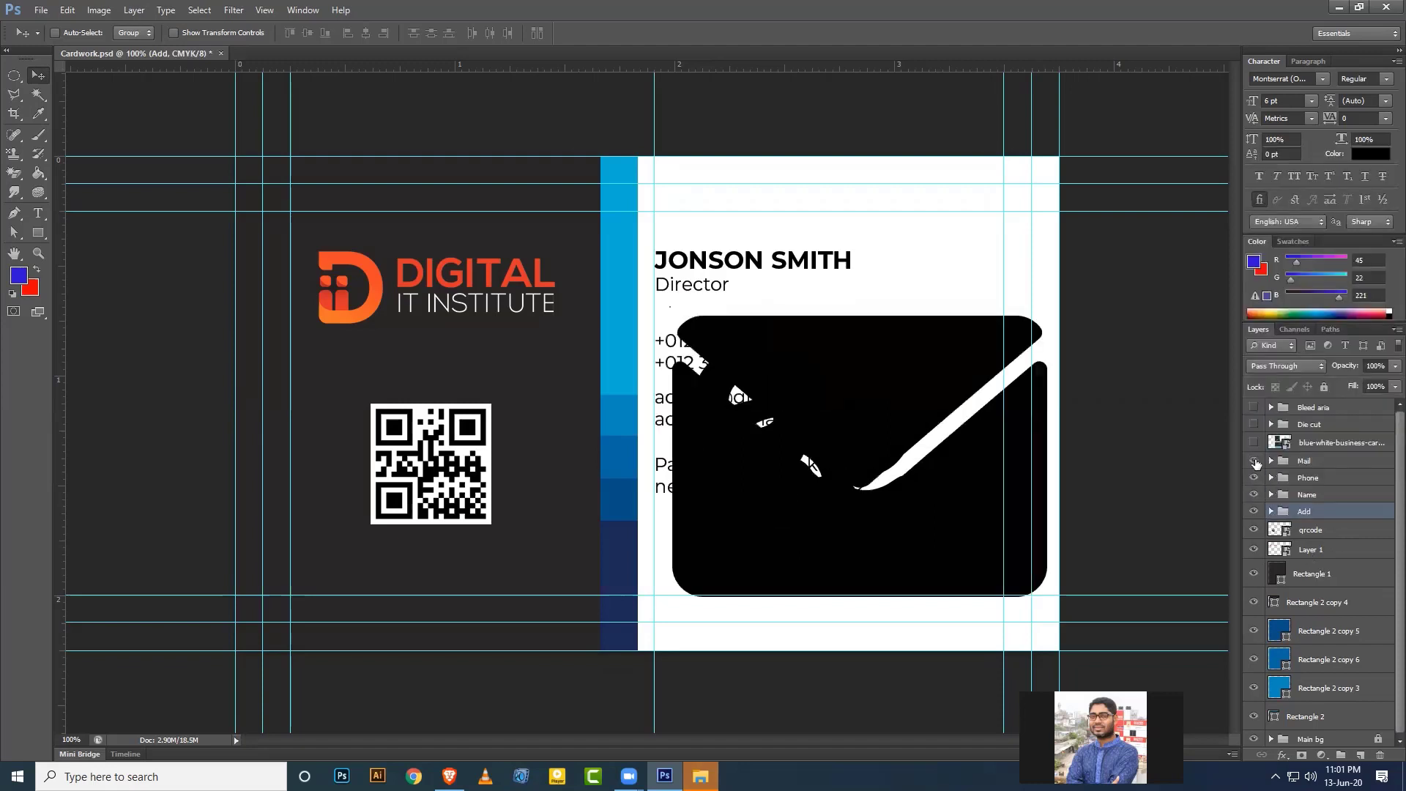
{"action": "left_click", "coordinate": [1254, 461]}
{"action": "left_click", "coordinate": [1254, 478]}
{"action": "left_click", "coordinate": [1253, 494]}
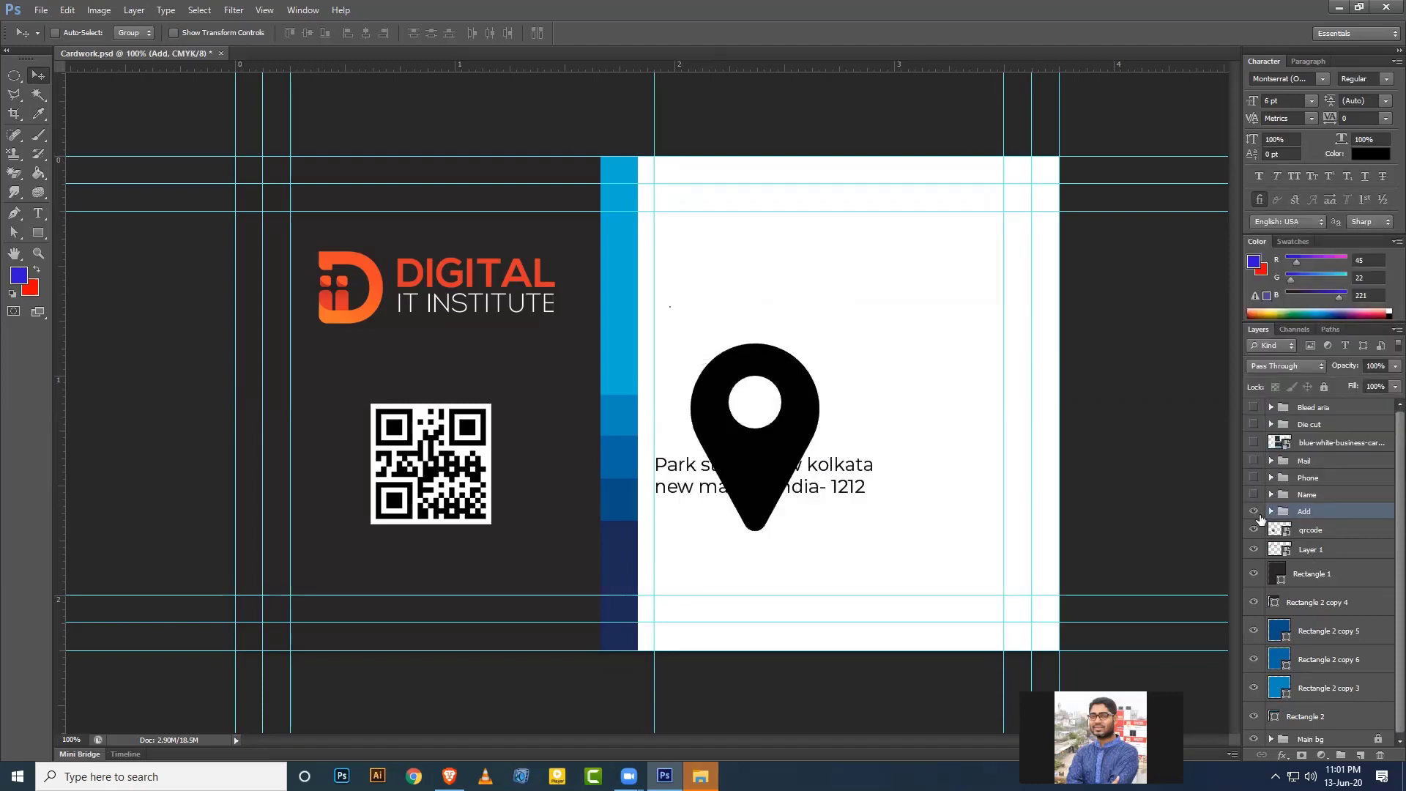
{"action": "left_click", "coordinate": [1254, 511]}
{"action": "left_click", "coordinate": [1315, 462], "text": "shift"}
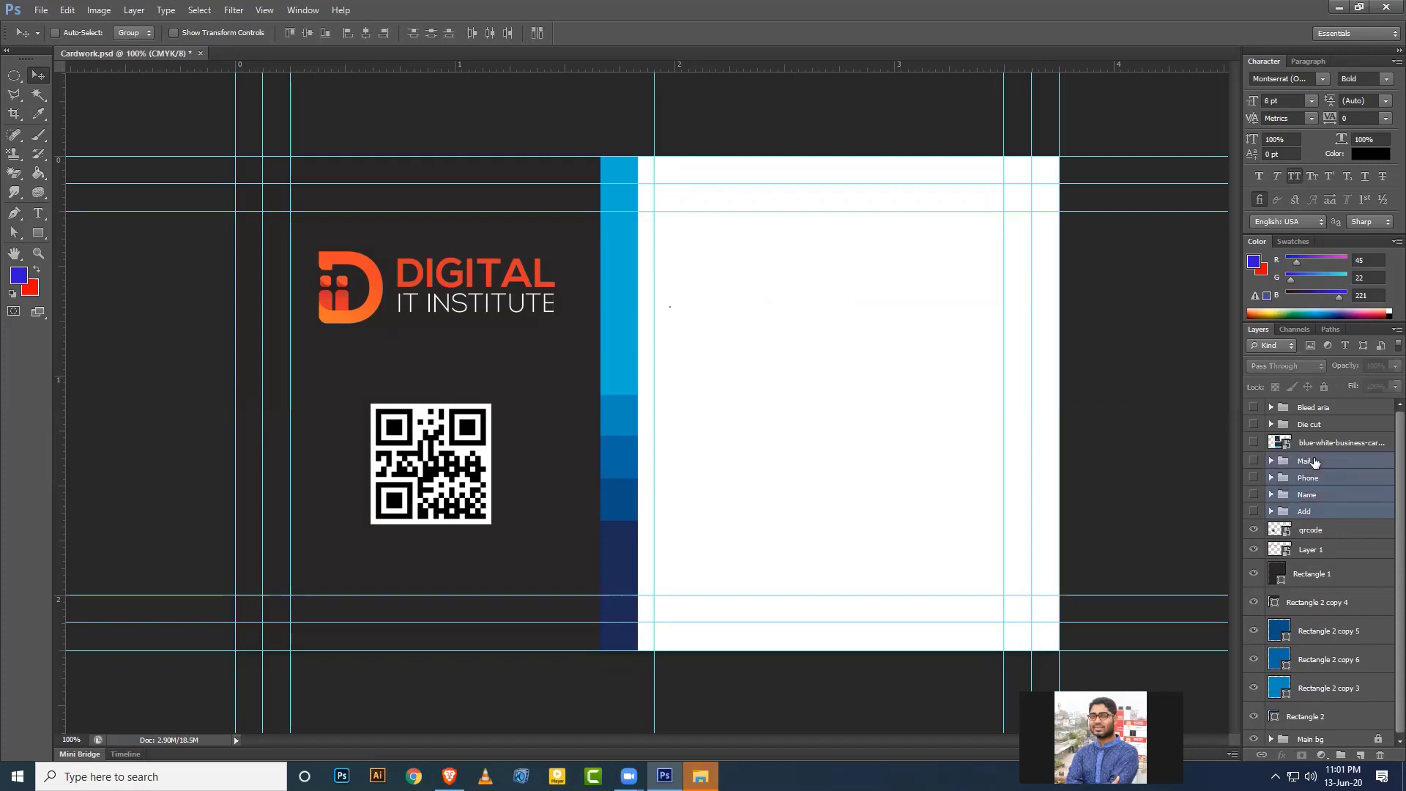
{"action": "key", "text": "ctrl+g"}
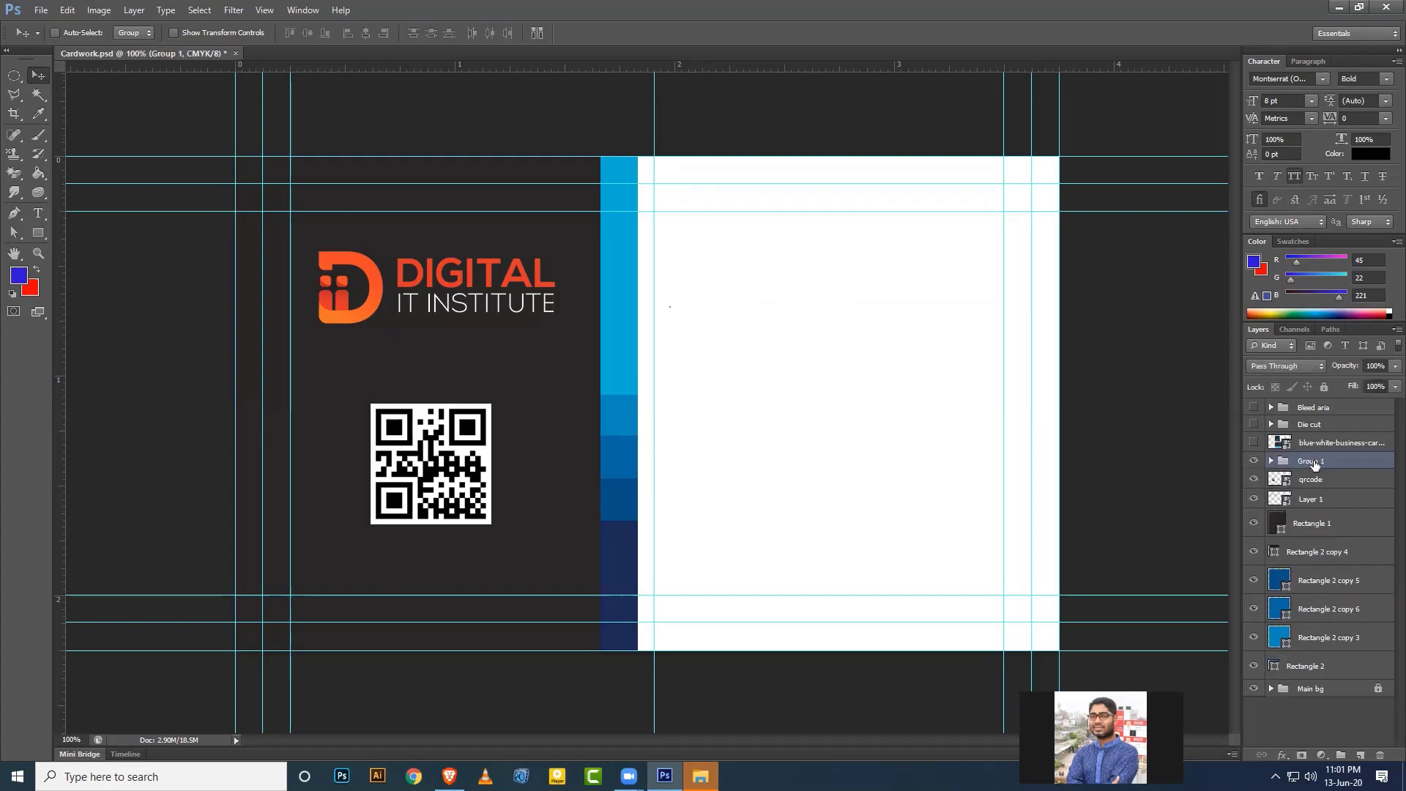
{"action": "double_click", "coordinate": [1314, 461]}
{"action": "type", "text": "Info"}
{"action": "key", "text": "Return"}
Put the qrcode layer into its own group named Qr.
{"action": "left_click", "coordinate": [1254, 479]}
{"action": "left_click", "coordinate": [1254, 479]}
{"action": "left_click", "coordinate": [1311, 483]}
{"action": "key", "text": "ctrl+g"}
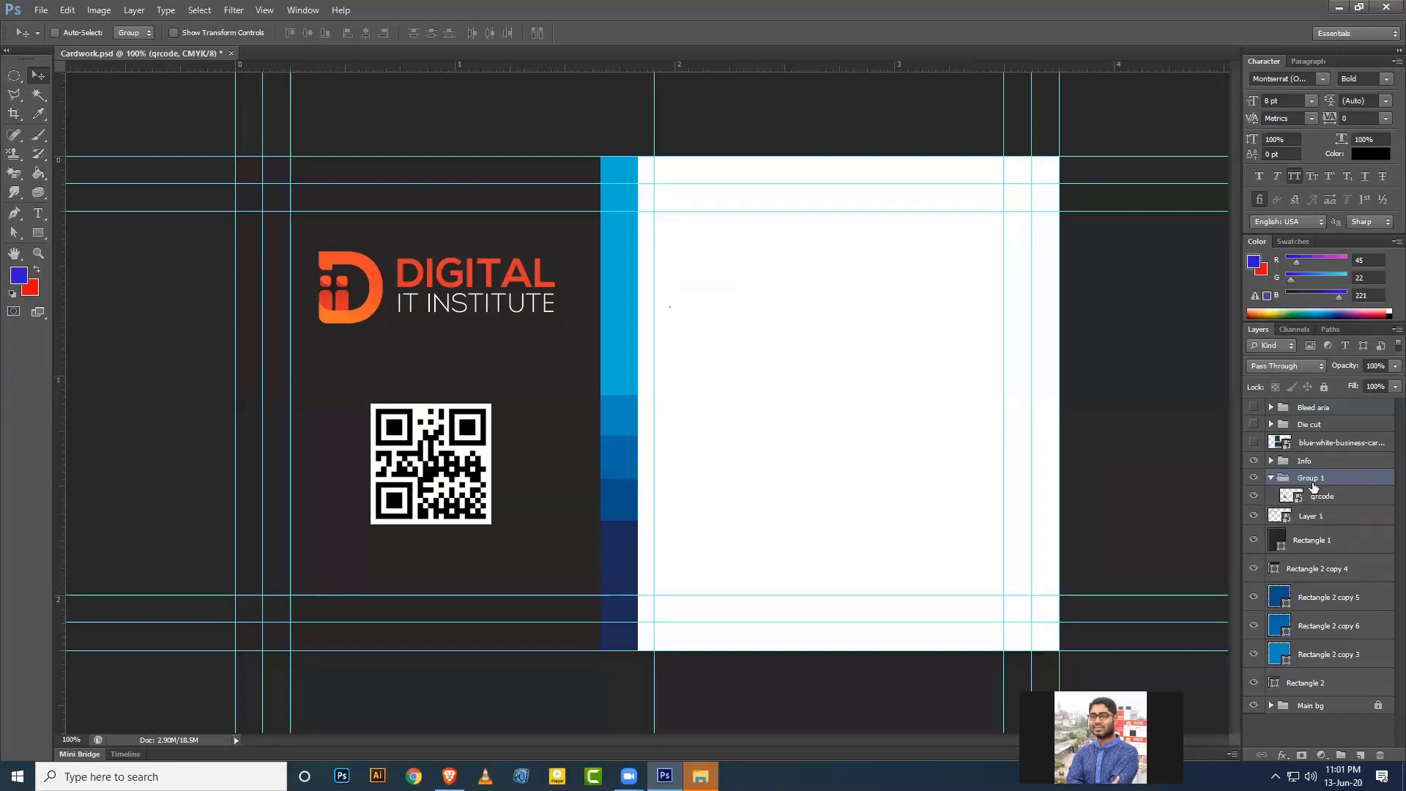
{"action": "double_click", "coordinate": [1313, 477]}
{"action": "type", "text": "Qr"}
{"action": "key", "text": "Return"}
{"action": "left_click", "coordinate": [1271, 478]}
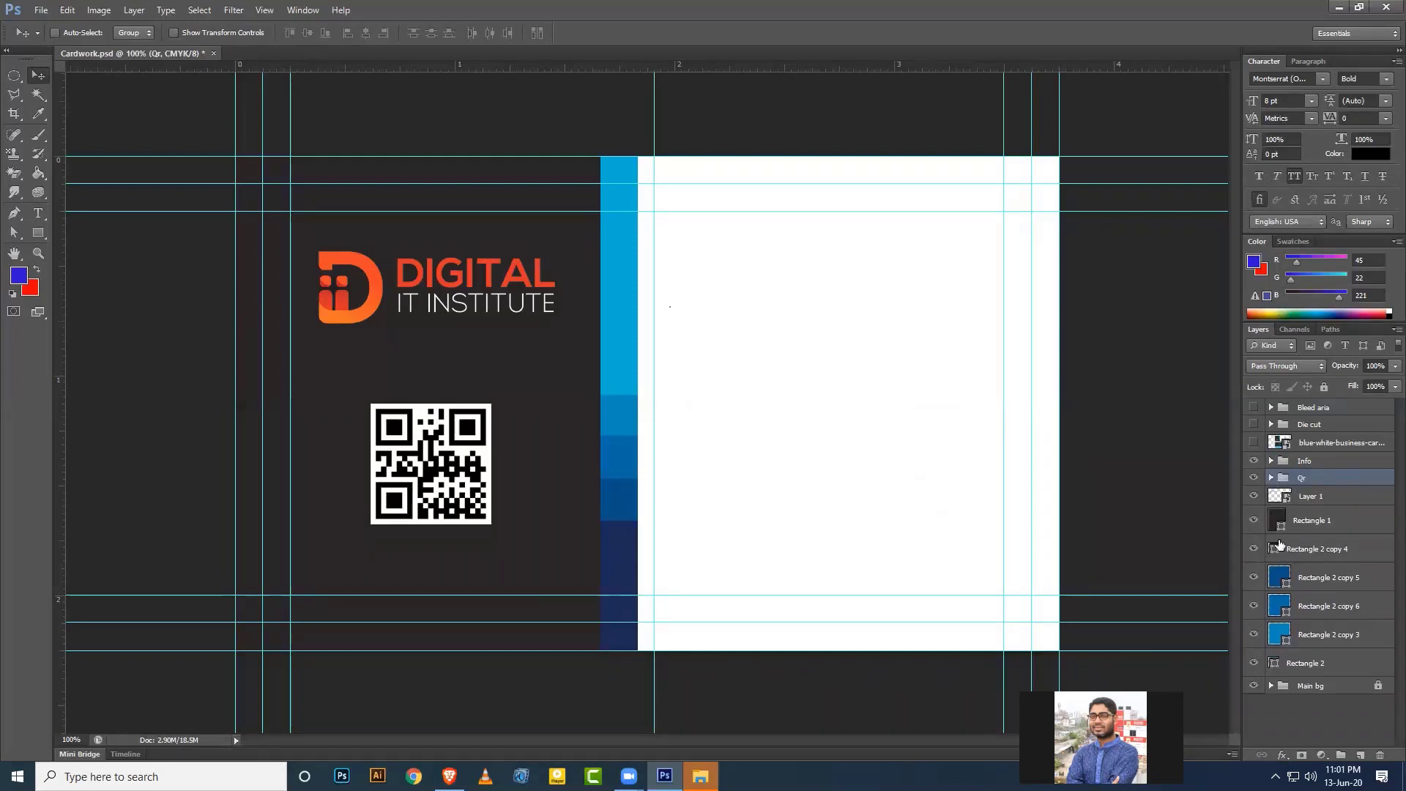
Rename Layer 1 to Logo and place it in its own group named Logo.
{"action": "left_click", "coordinate": [1253, 496]}
{"action": "left_click", "coordinate": [1254, 496]}
{"action": "double_click", "coordinate": [1310, 496]}
{"action": "type", "text": "Logo"}
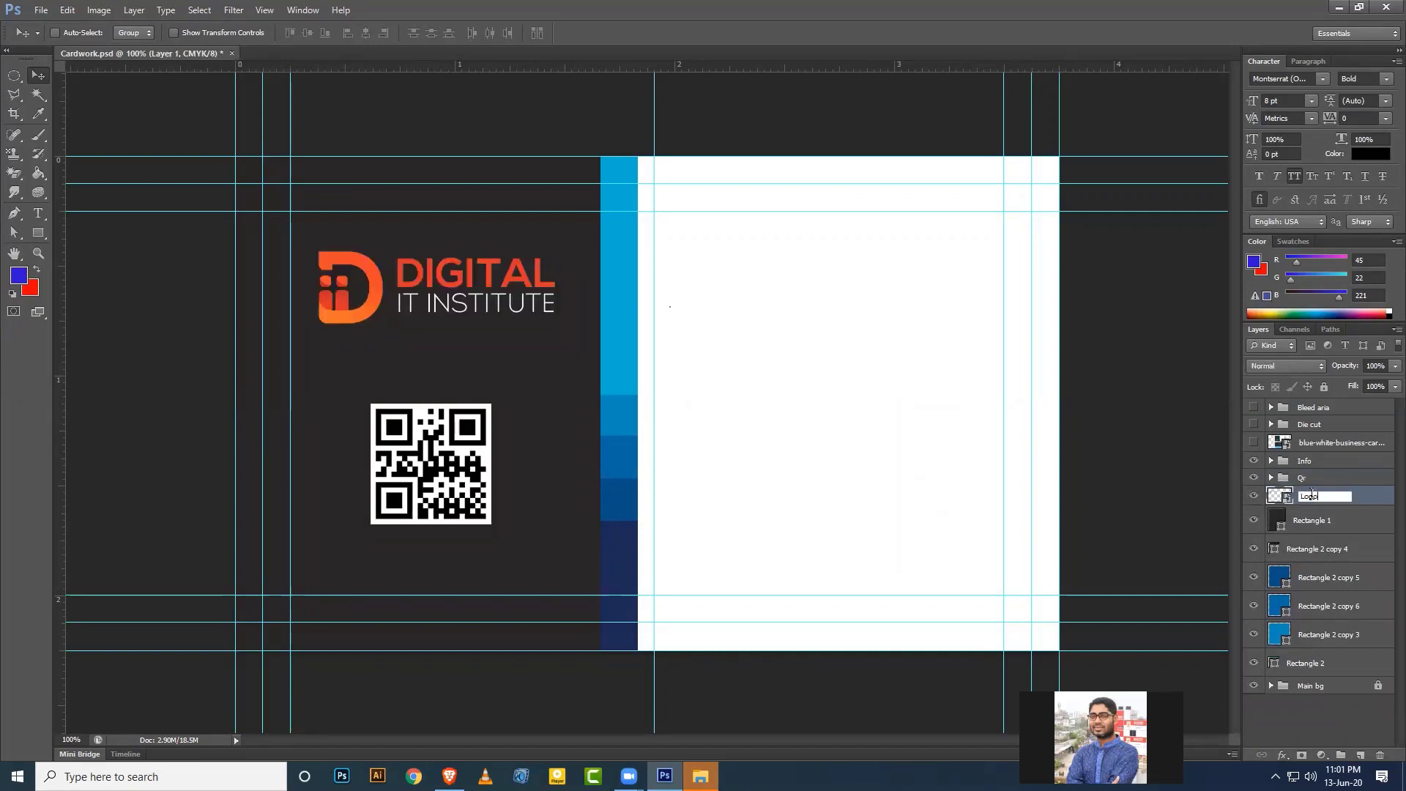
{"action": "key", "text": "Return"}
{"action": "key", "text": "ctrl+g"}
{"action": "double_click", "coordinate": [1311, 495]}
{"action": "type", "text": "Logo"}
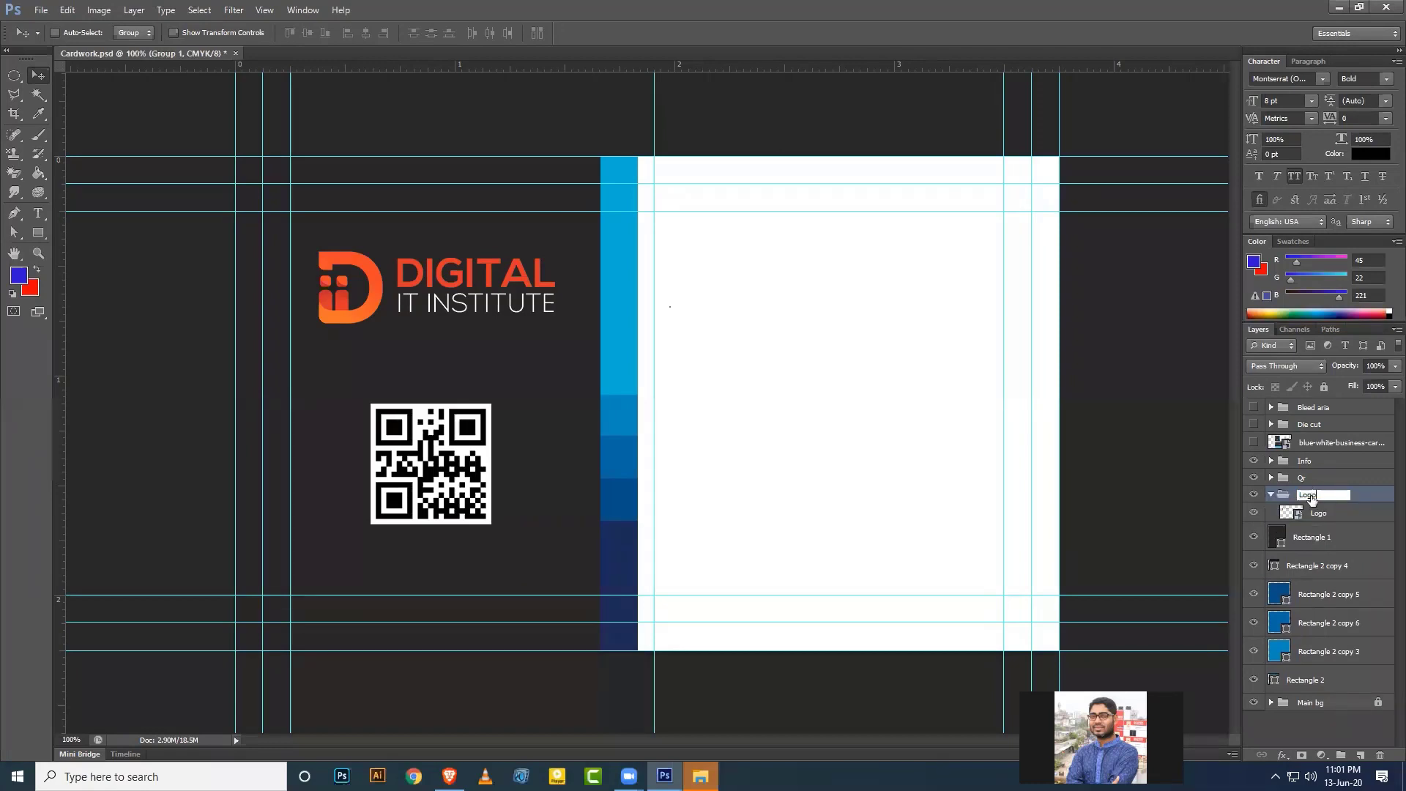
{"action": "key", "text": "Return"}
{"action": "left_click", "coordinate": [1272, 495]}
Group the six rectangle layers, Rectangle 1 through Rectangle 2, into a group named Design.
{"action": "left_click", "coordinate": [1329, 520]}
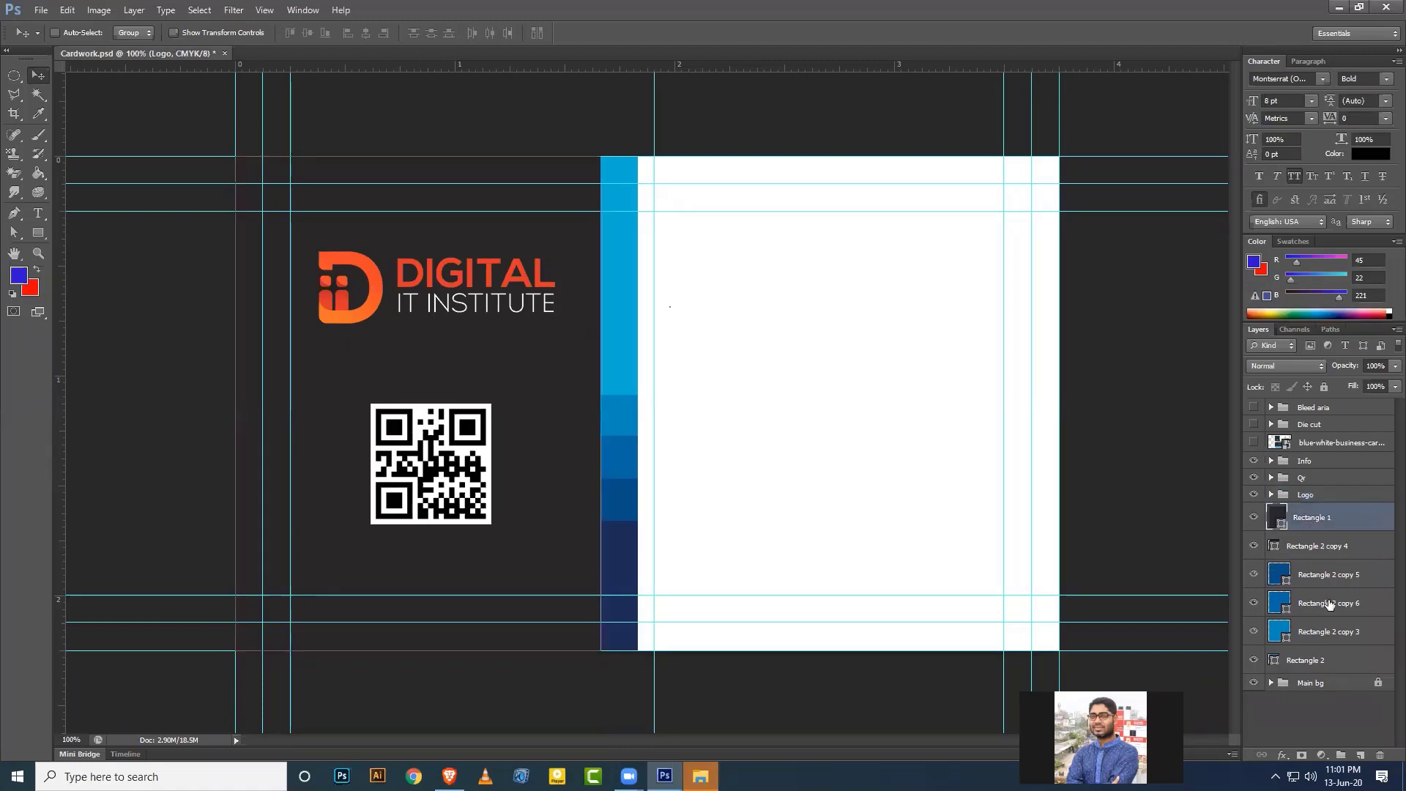
{"action": "left_click", "coordinate": [1327, 664], "text": "shift"}
{"action": "key", "text": "ctrl+g"}
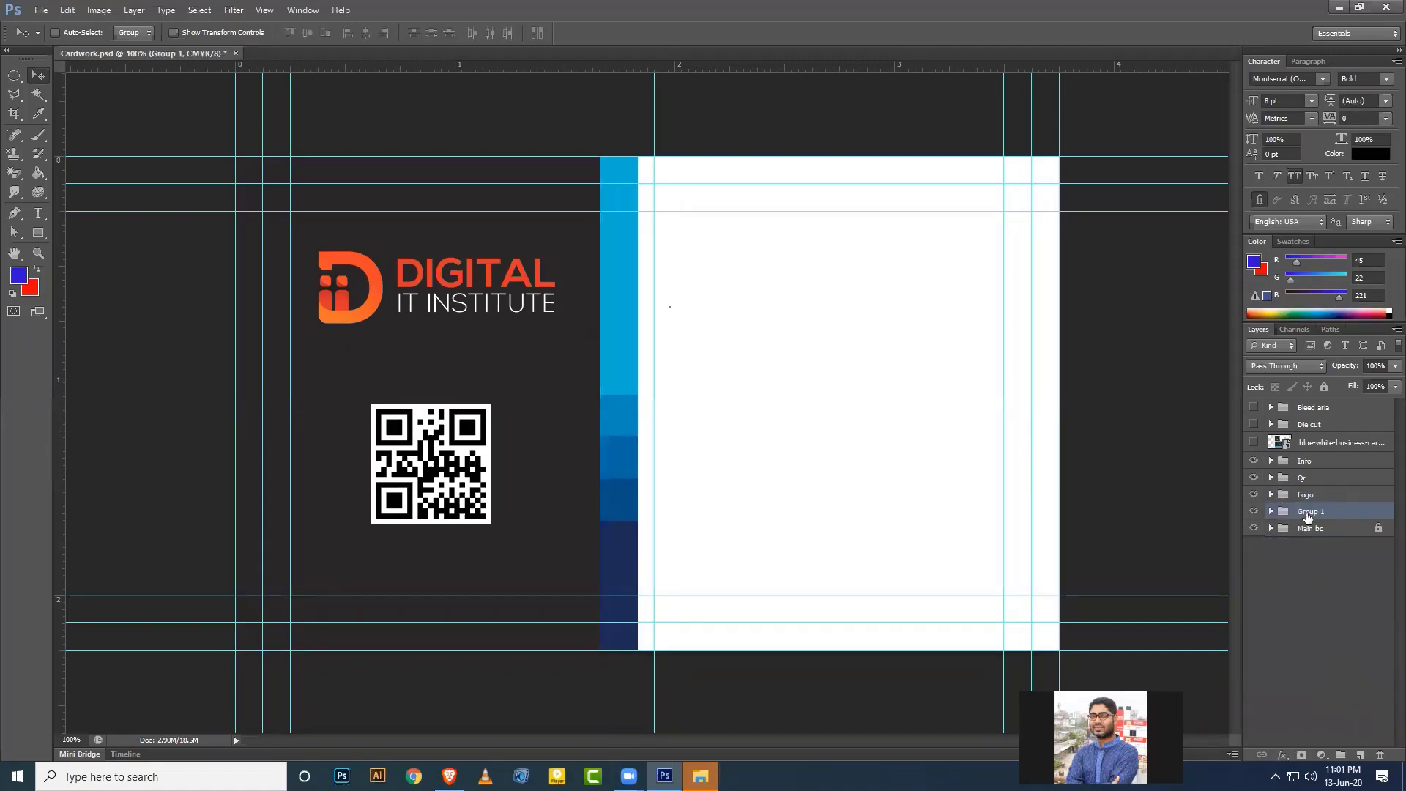
{"action": "double_click", "coordinate": [1310, 512]}
{"action": "type", "text": "Design"}
{"action": "key", "text": "Return"}
Show the Name group inside Info and move its person icon up toward the name.
{"action": "left_click", "coordinate": [1269, 459]}
{"action": "left_click", "coordinate": [1271, 462]}
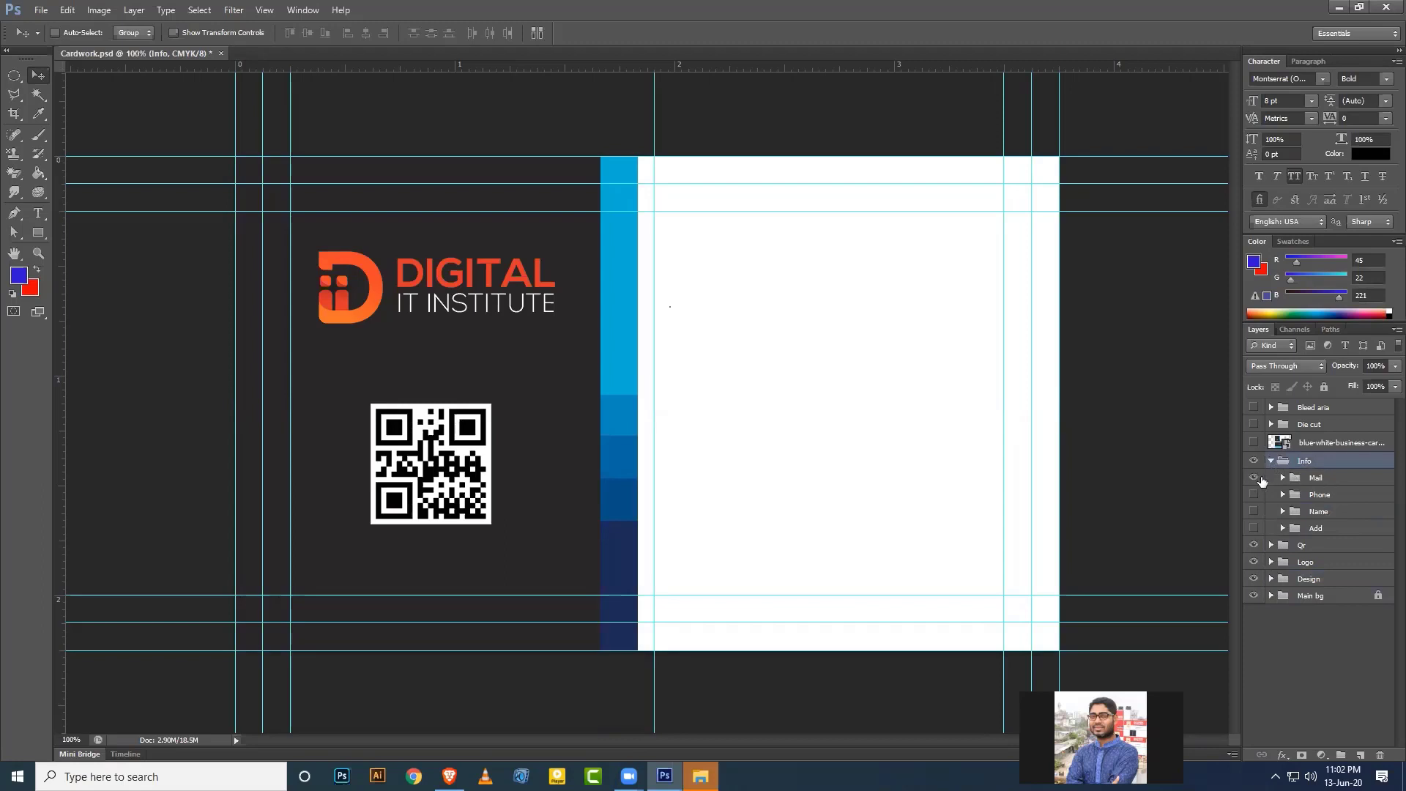
{"action": "left_click", "coordinate": [1253, 478]}
{"action": "left_click", "coordinate": [1253, 478]}
{"action": "left_click", "coordinate": [1318, 513]}
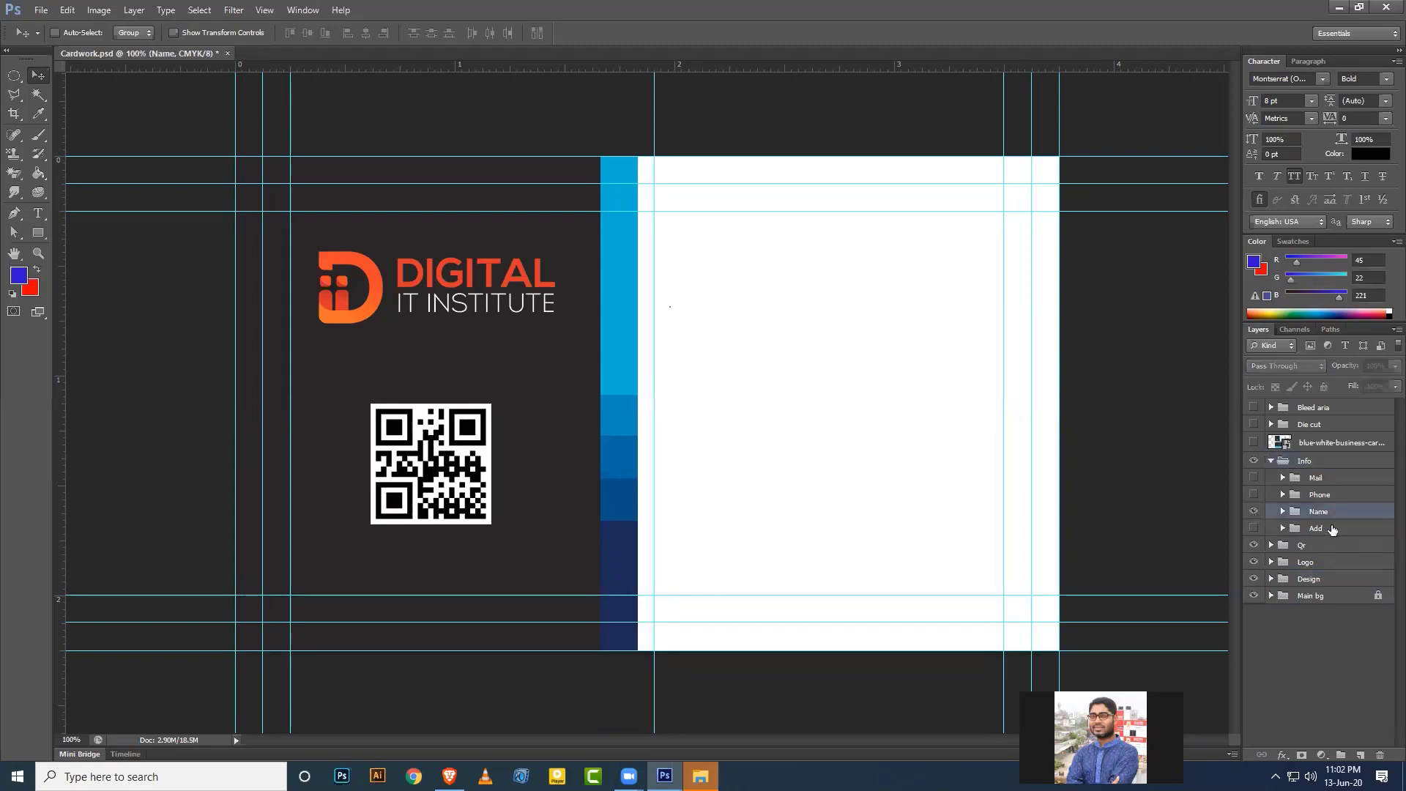
{"action": "left_click", "coordinate": [1253, 511]}
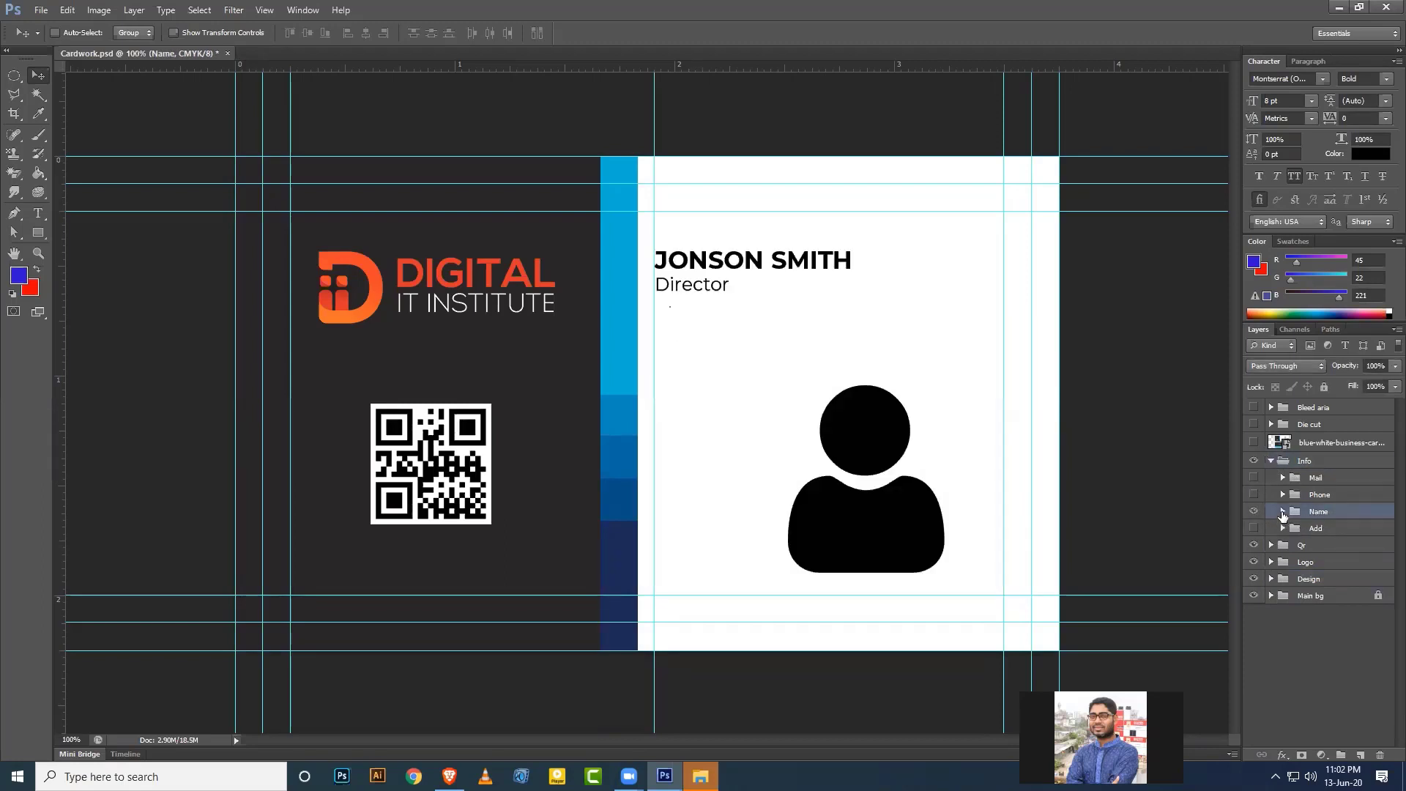
{"action": "left_click", "coordinate": [1282, 512]}
{"action": "left_click", "coordinate": [1330, 530]}
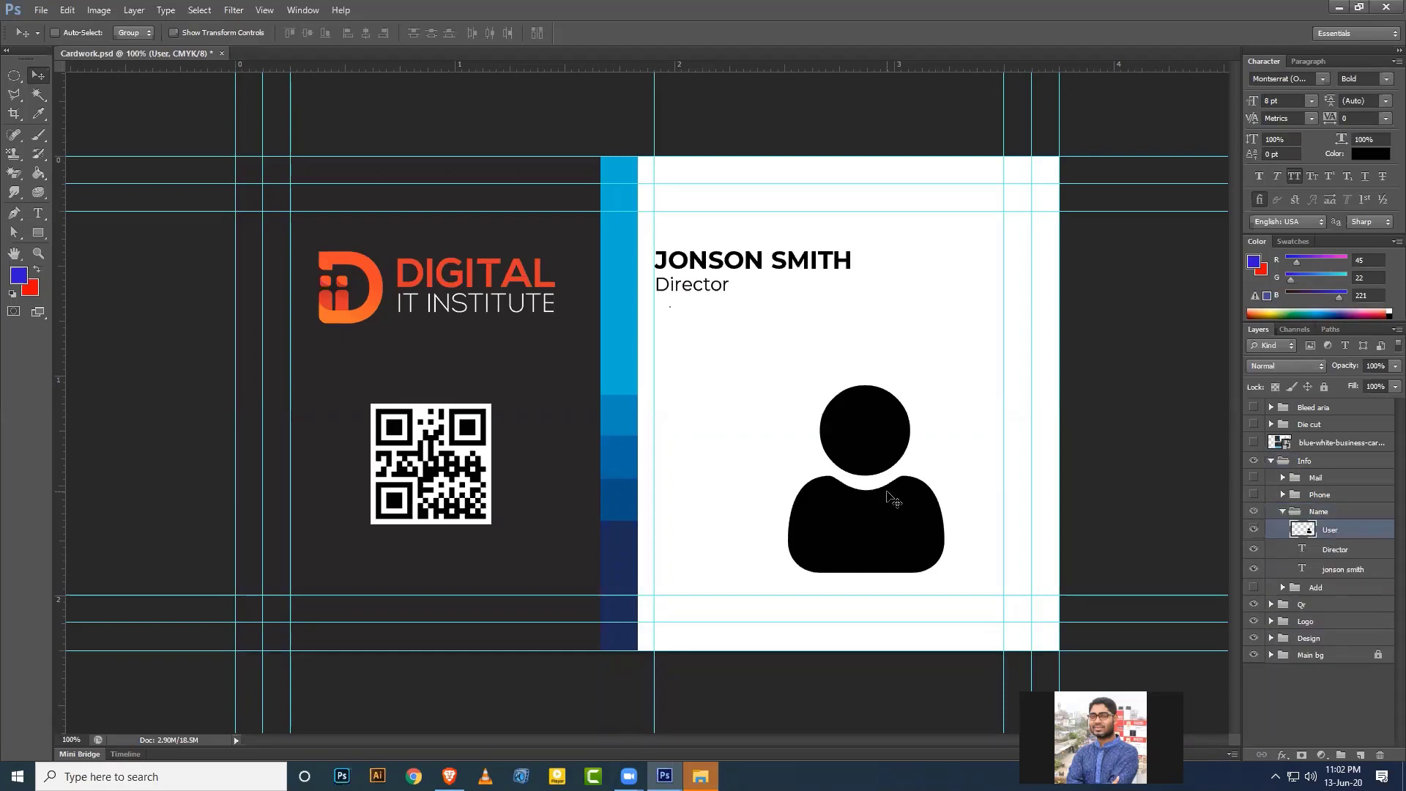
{"action": "left_click_drag", "start_coordinate": [893, 500], "coordinate": [814, 402]}
Convert the person icon to a smart object, shrink it, and nudge it beside JONSON SMITH.
{"action": "key", "text": "ctrl+t"}
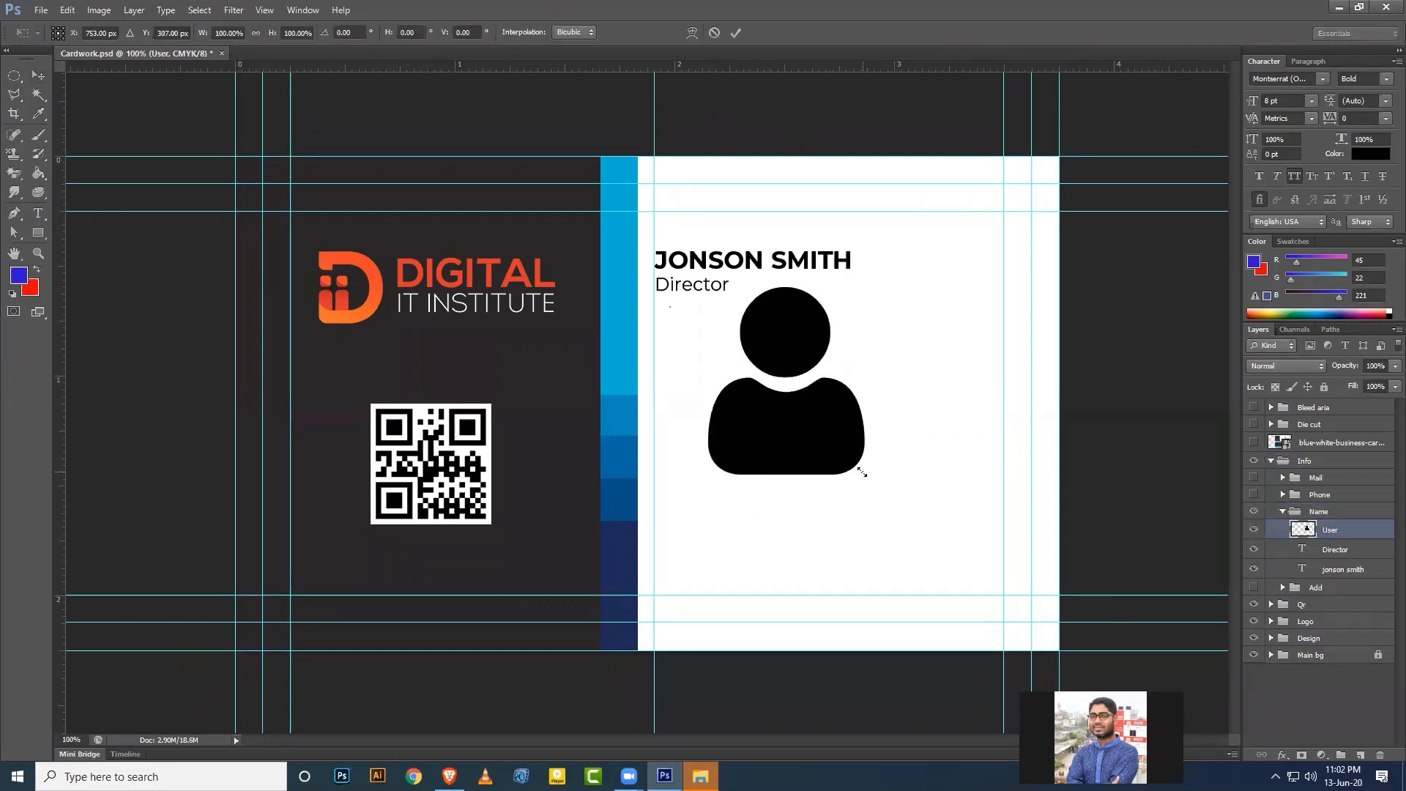
{"action": "key", "text": "Return"}
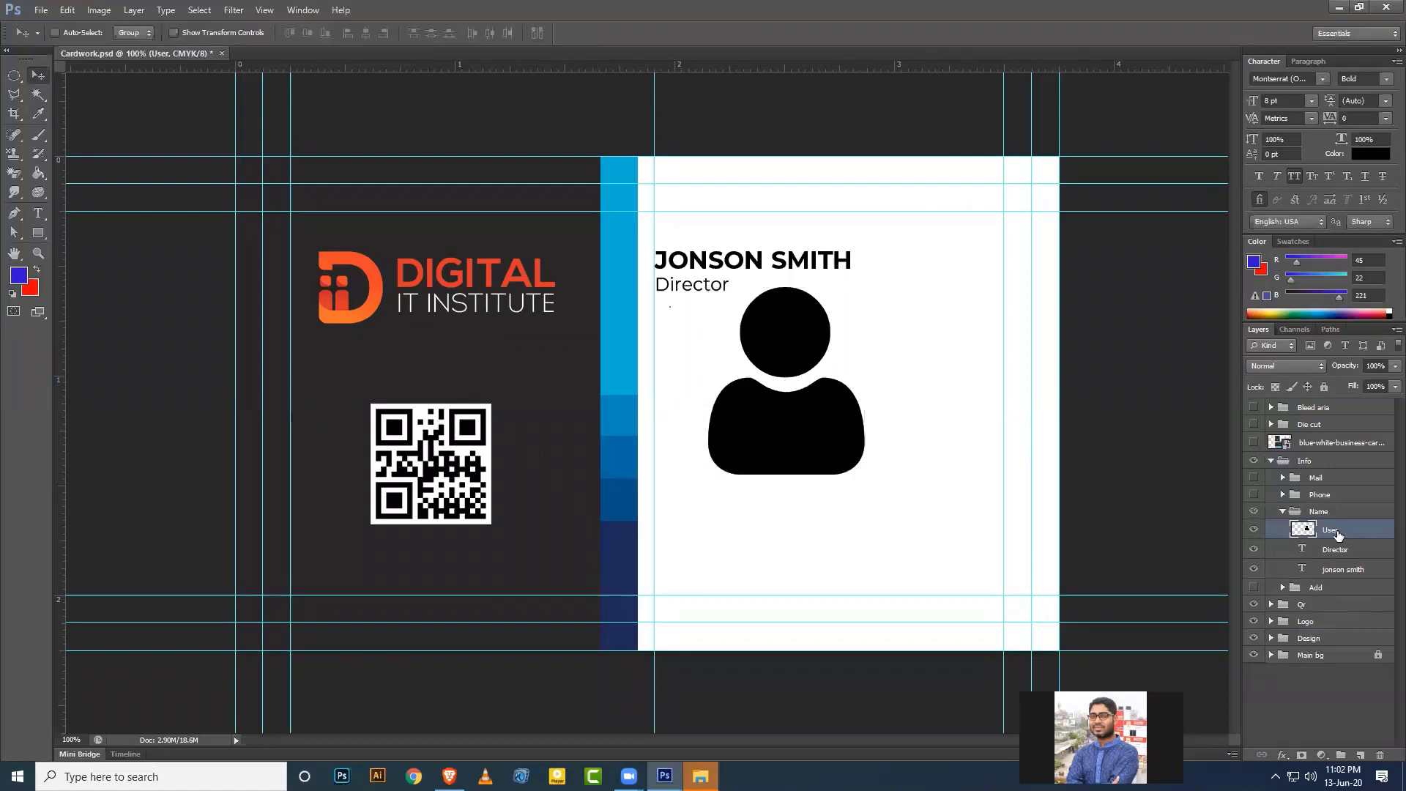
{"action": "right_click", "coordinate": [1337, 530]}
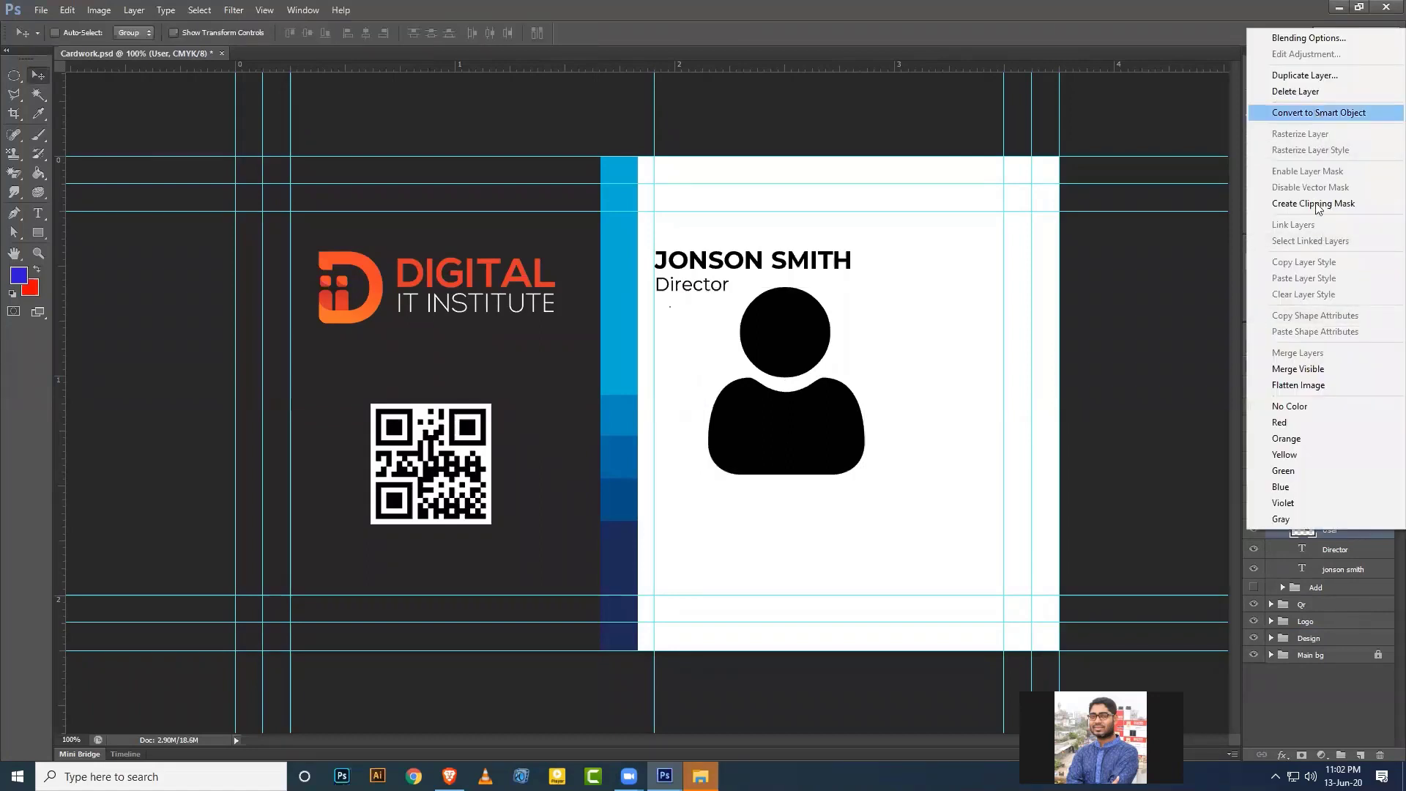
{"action": "left_click", "coordinate": [1318, 113]}
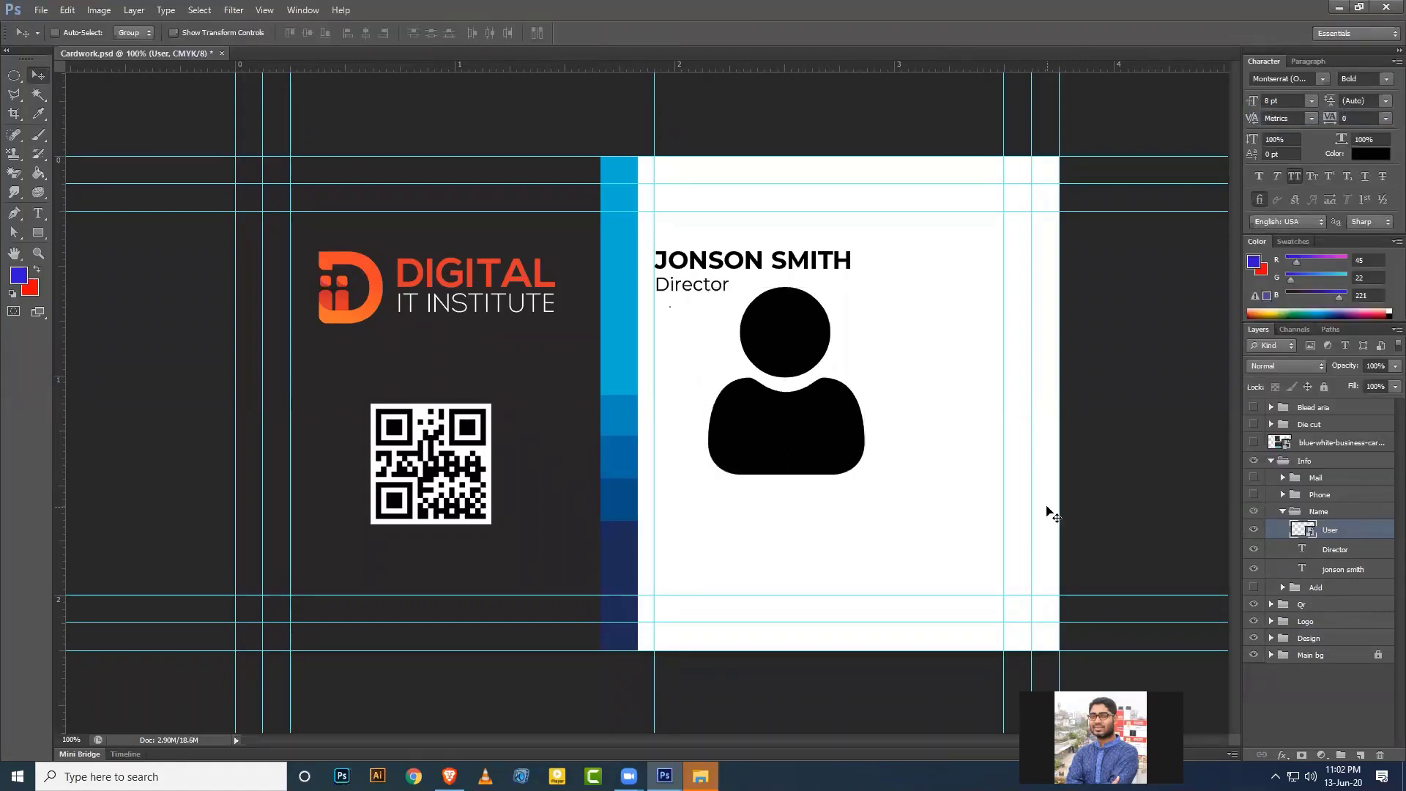
{"action": "key", "text": "ctrl+t"}
{"action": "left_click_drag", "start_coordinate": [865, 475], "coordinate": [617, 276]}
{"action": "key", "text": "Return"}
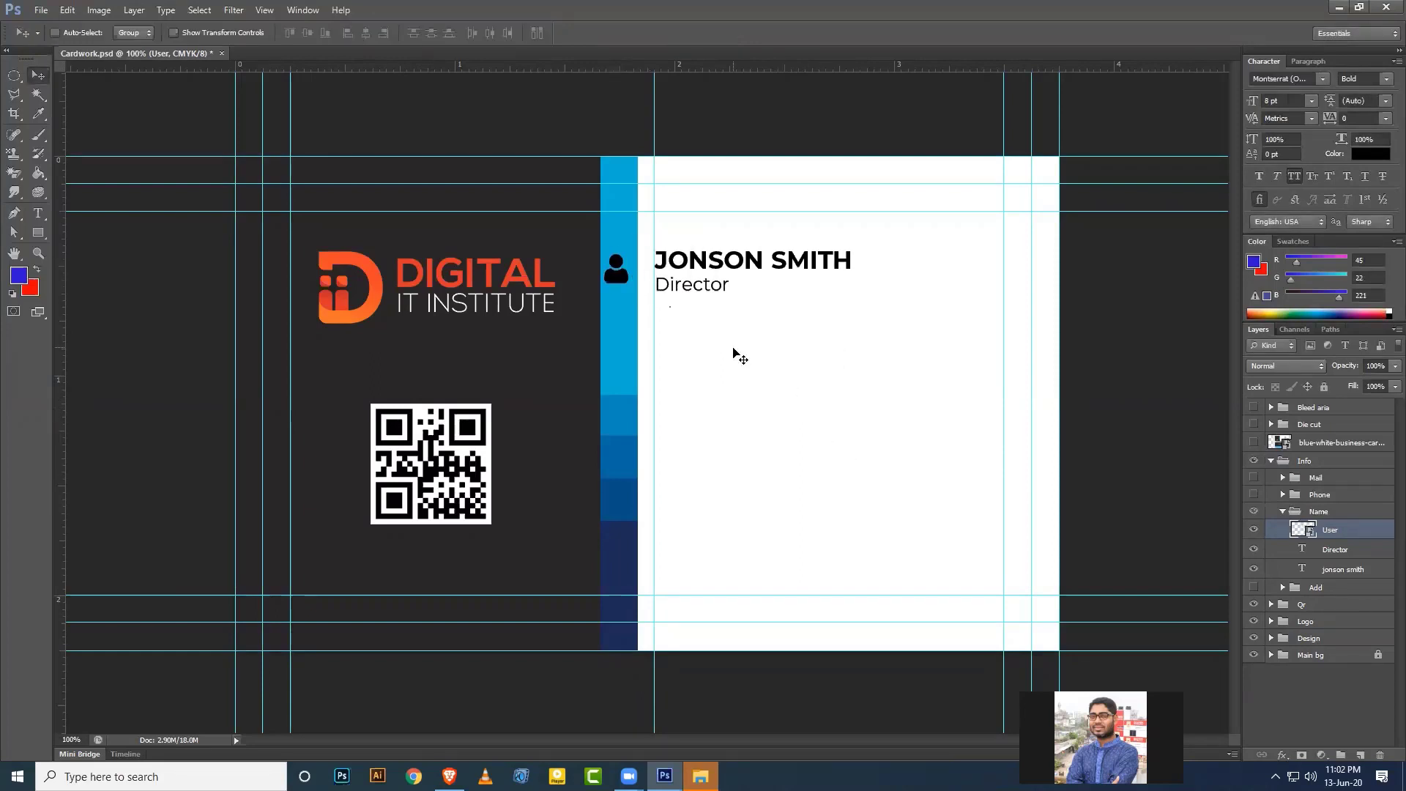
{"action": "key", "text": "Right"}
{"action": "key", "text": "Right"}
{"action": "key", "text": "Right"}
Show the Phone group, convert the phone icon to a Smart Object, and shrink it to about 16%.
{"action": "left_click", "coordinate": [1282, 513]}
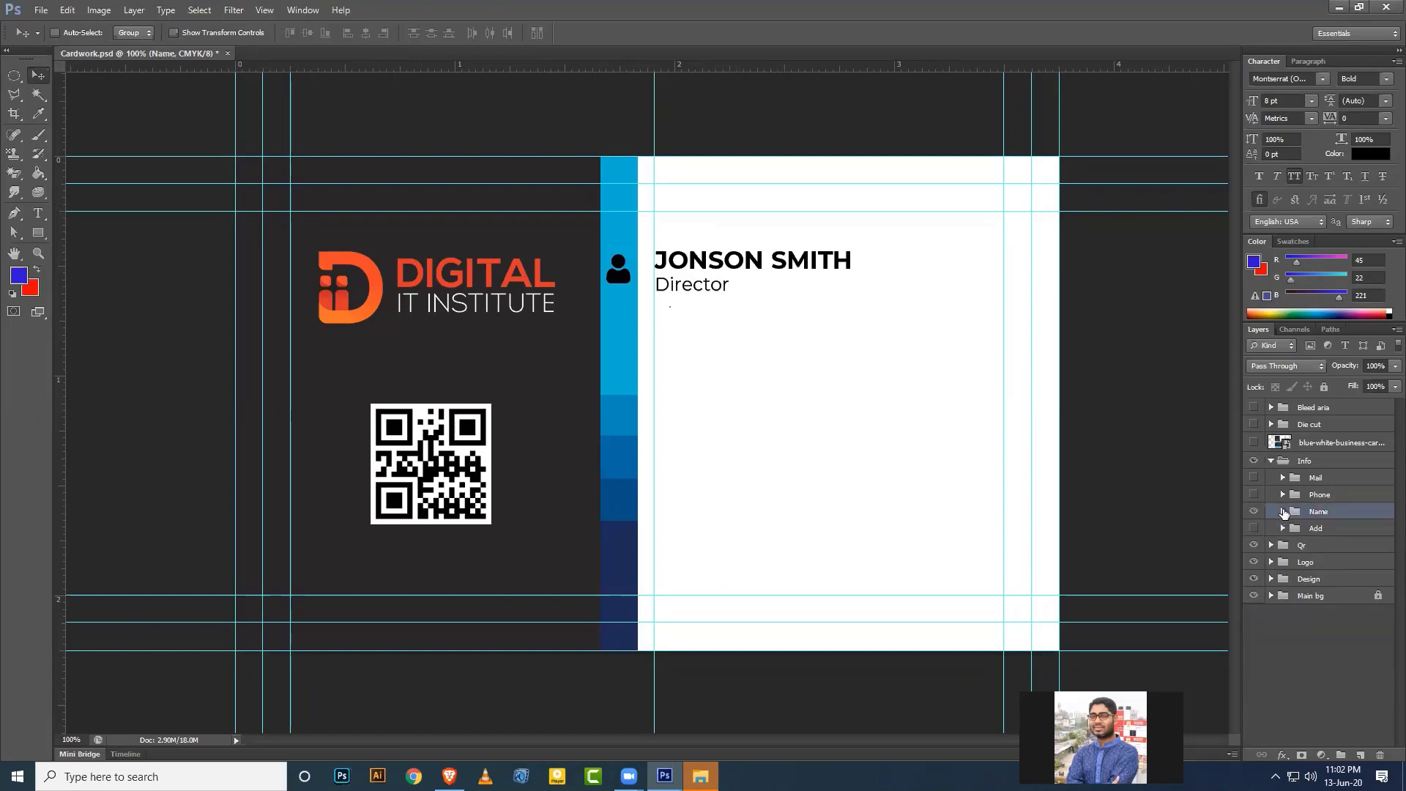
{"action": "left_click", "coordinate": [1255, 495]}
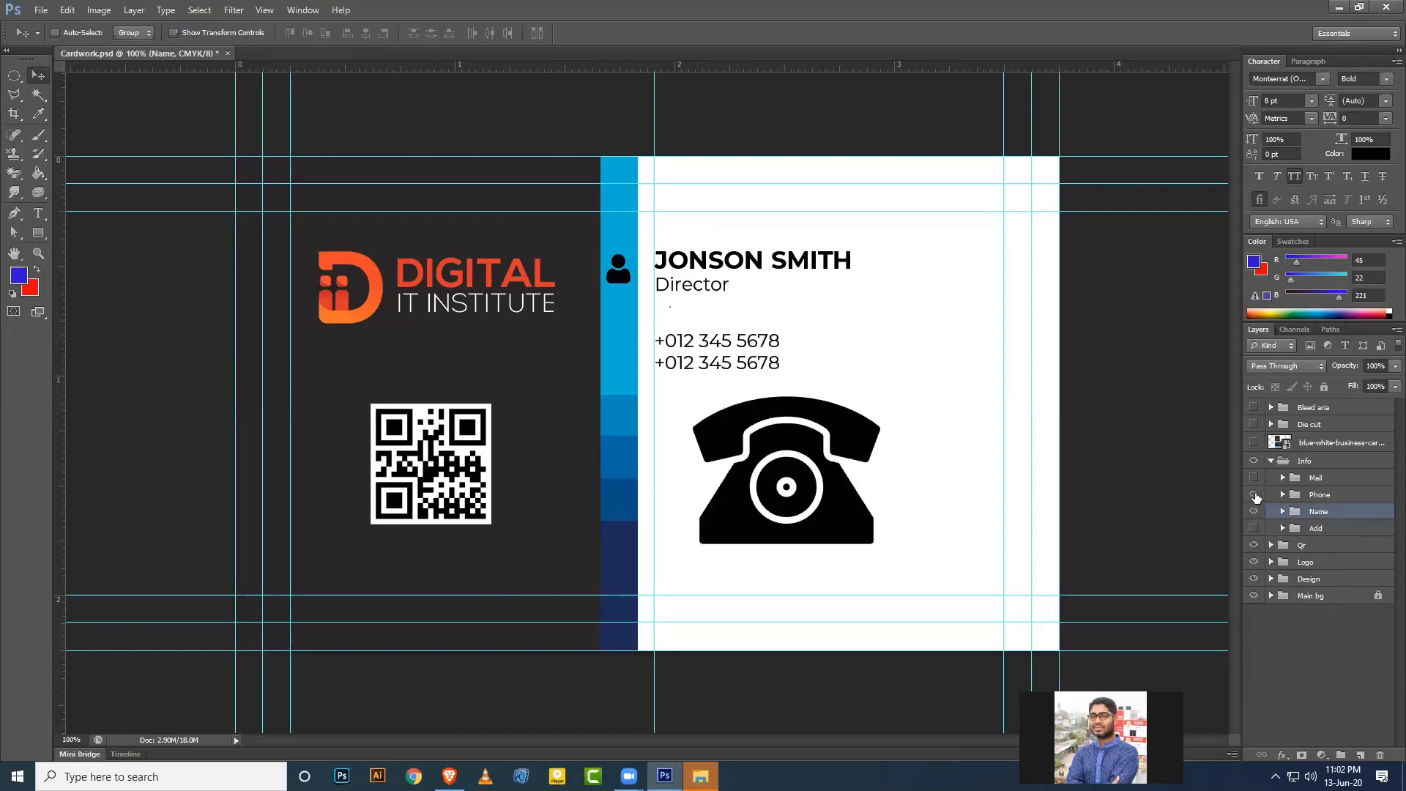
{"action": "left_click", "coordinate": [1283, 501]}
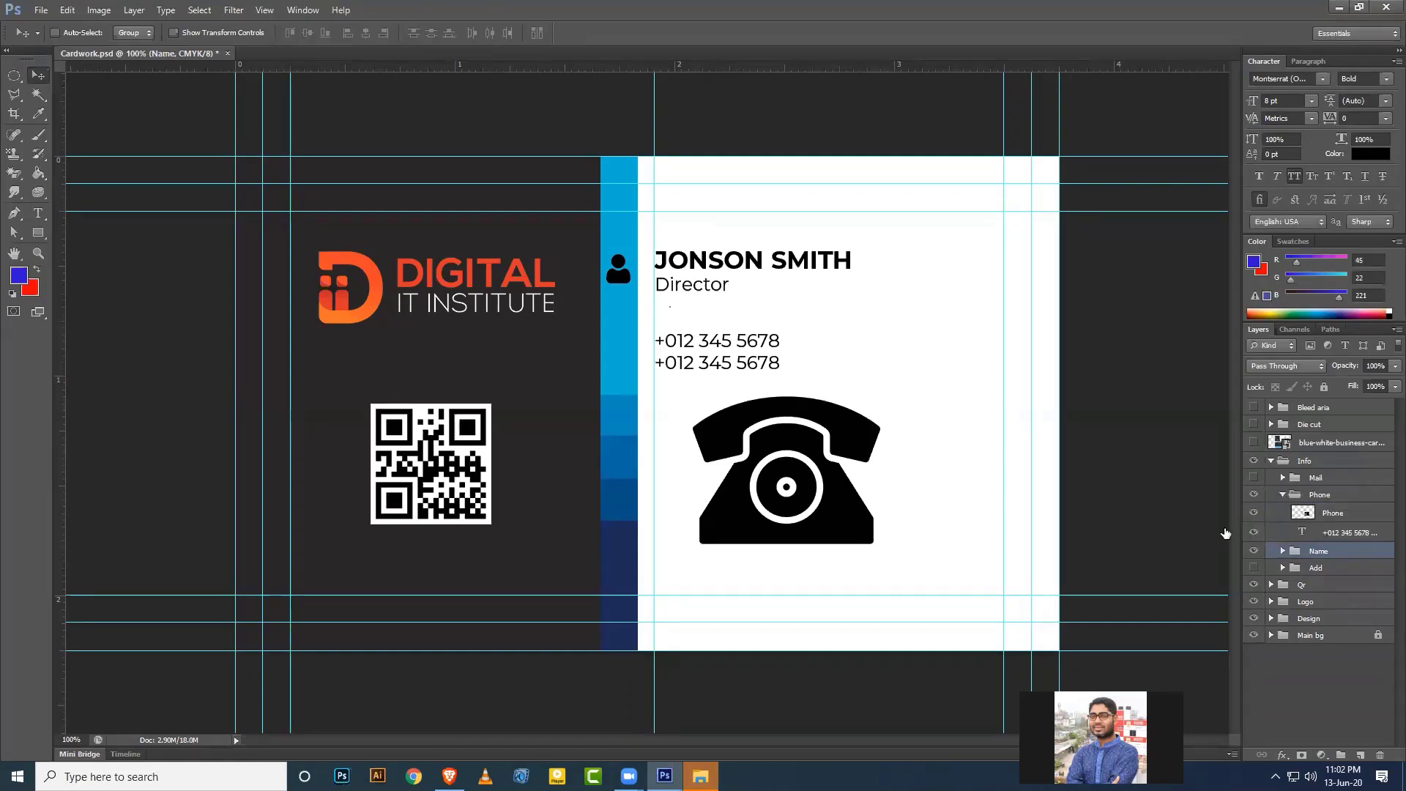
{"action": "left_click", "coordinate": [1333, 514]}
{"action": "right_click", "coordinate": [1347, 512]}
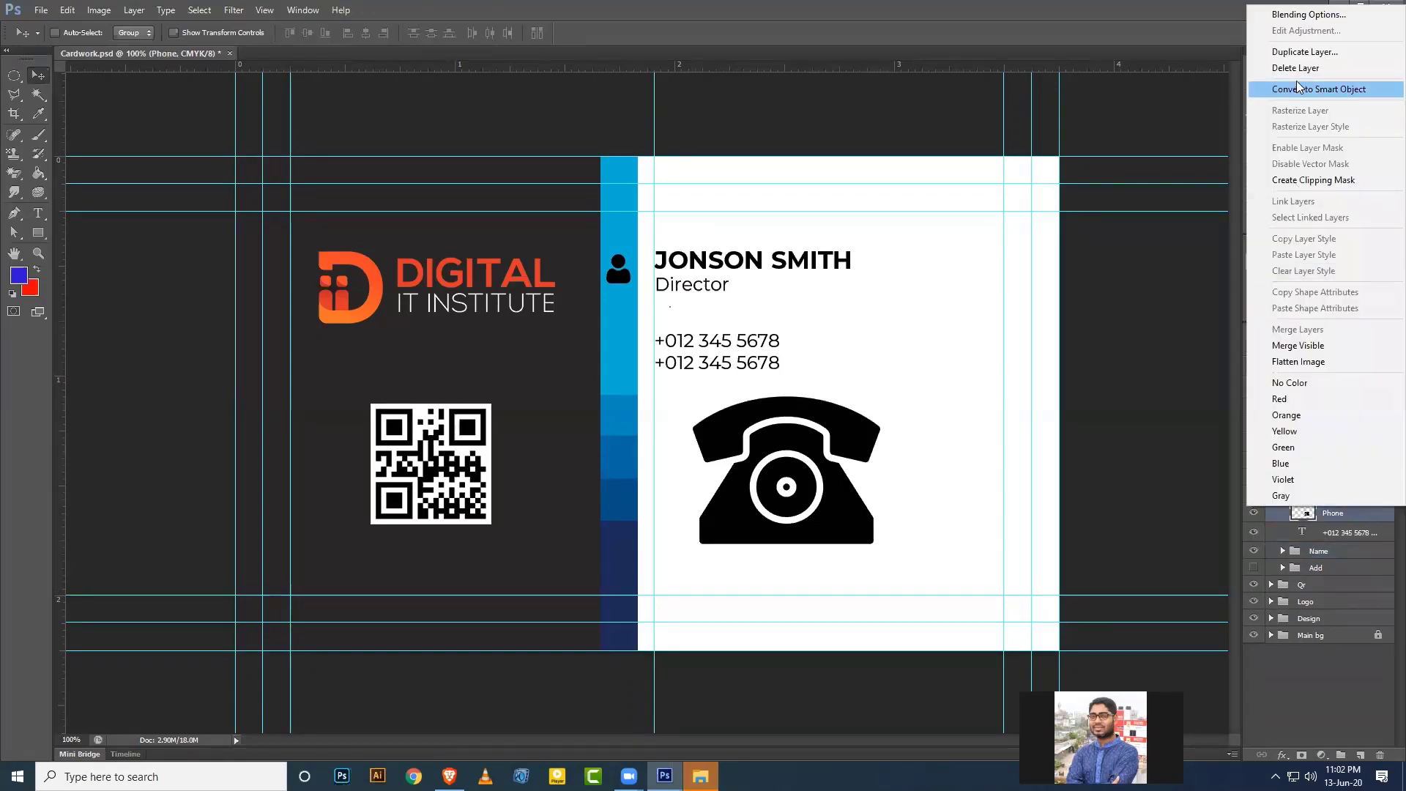
{"action": "left_click", "coordinate": [1318, 89]}
{"action": "key", "text": "ctrl+t"}
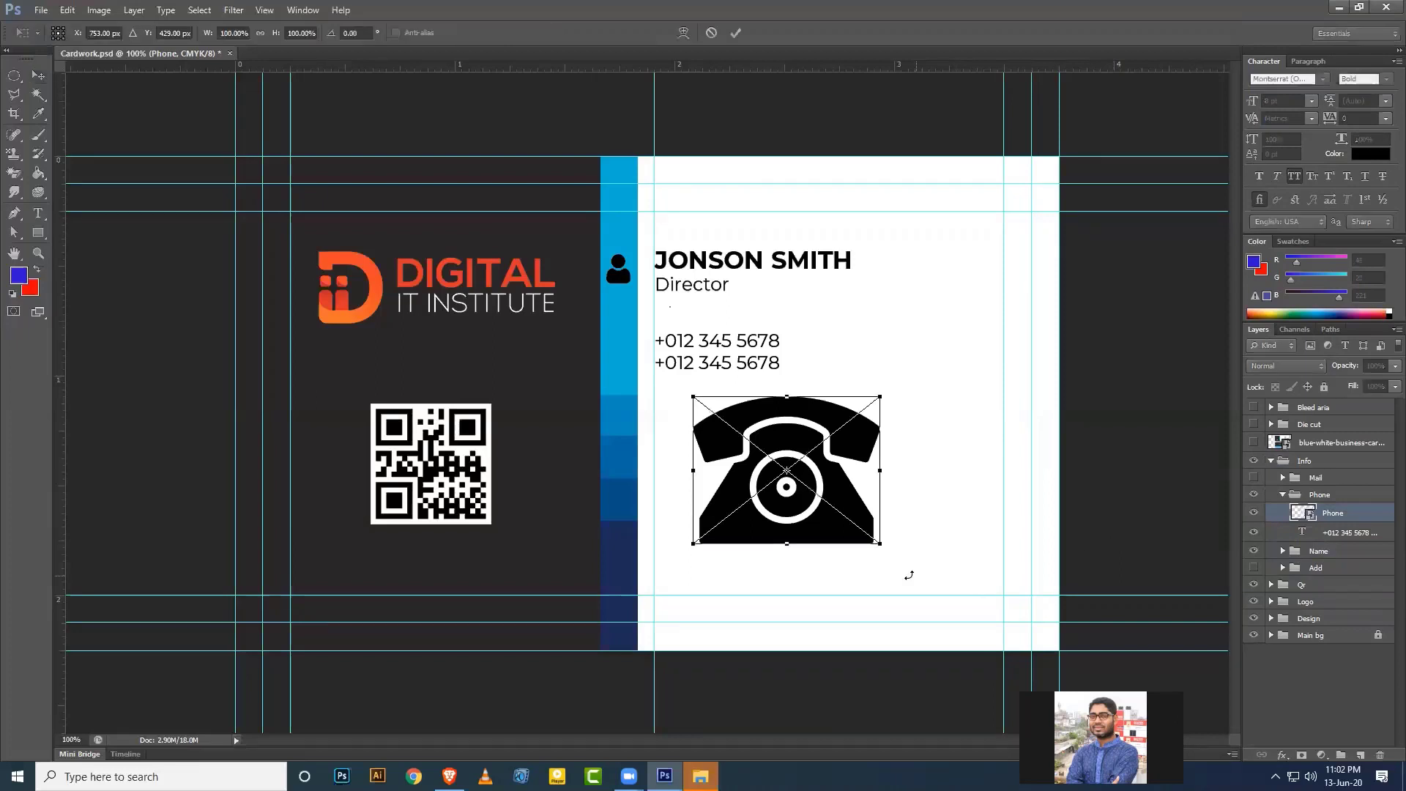
{"action": "left_click_drag", "start_coordinate": [884, 547], "coordinate": [623, 353]}
{"action": "key", "text": "Return"}
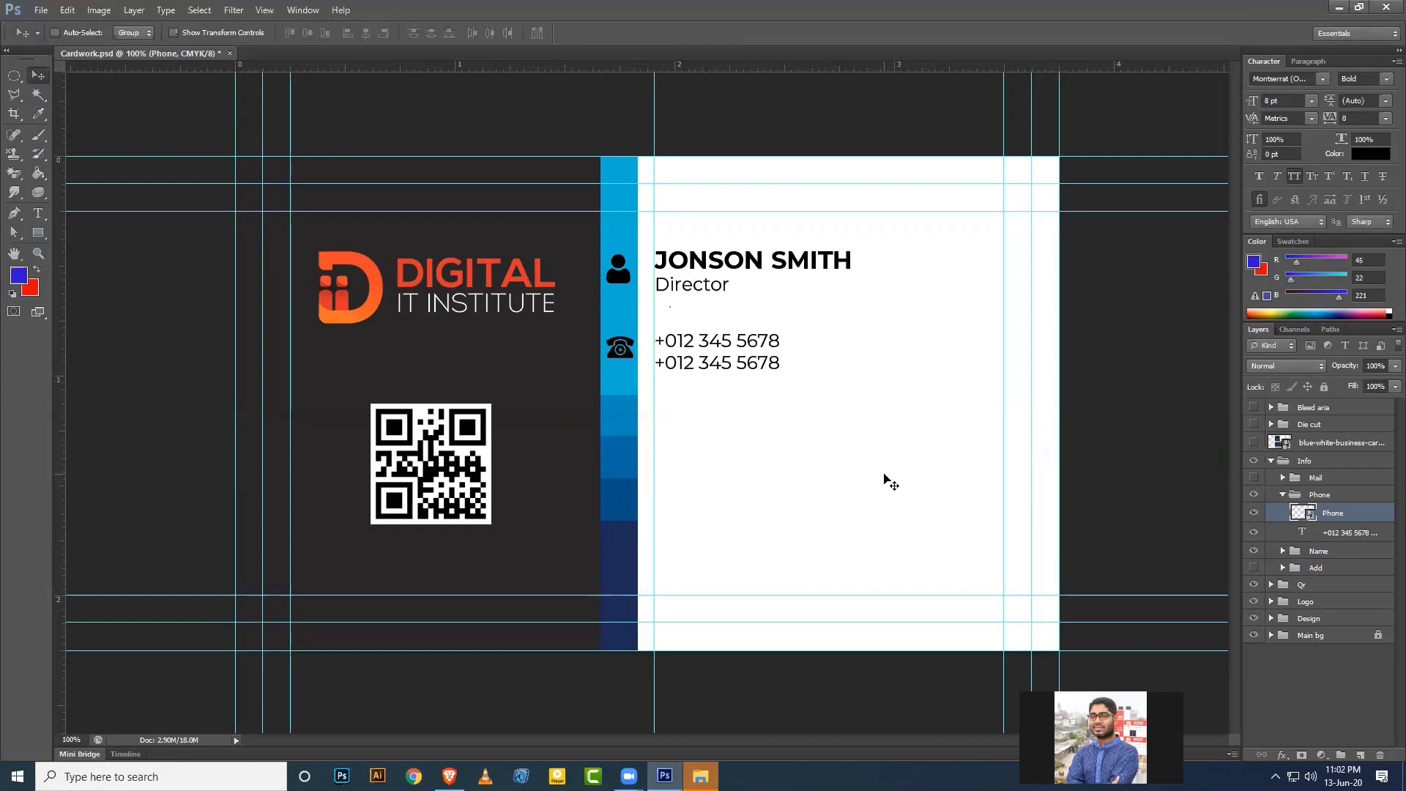
{"action": "left_click", "coordinate": [1283, 496]}
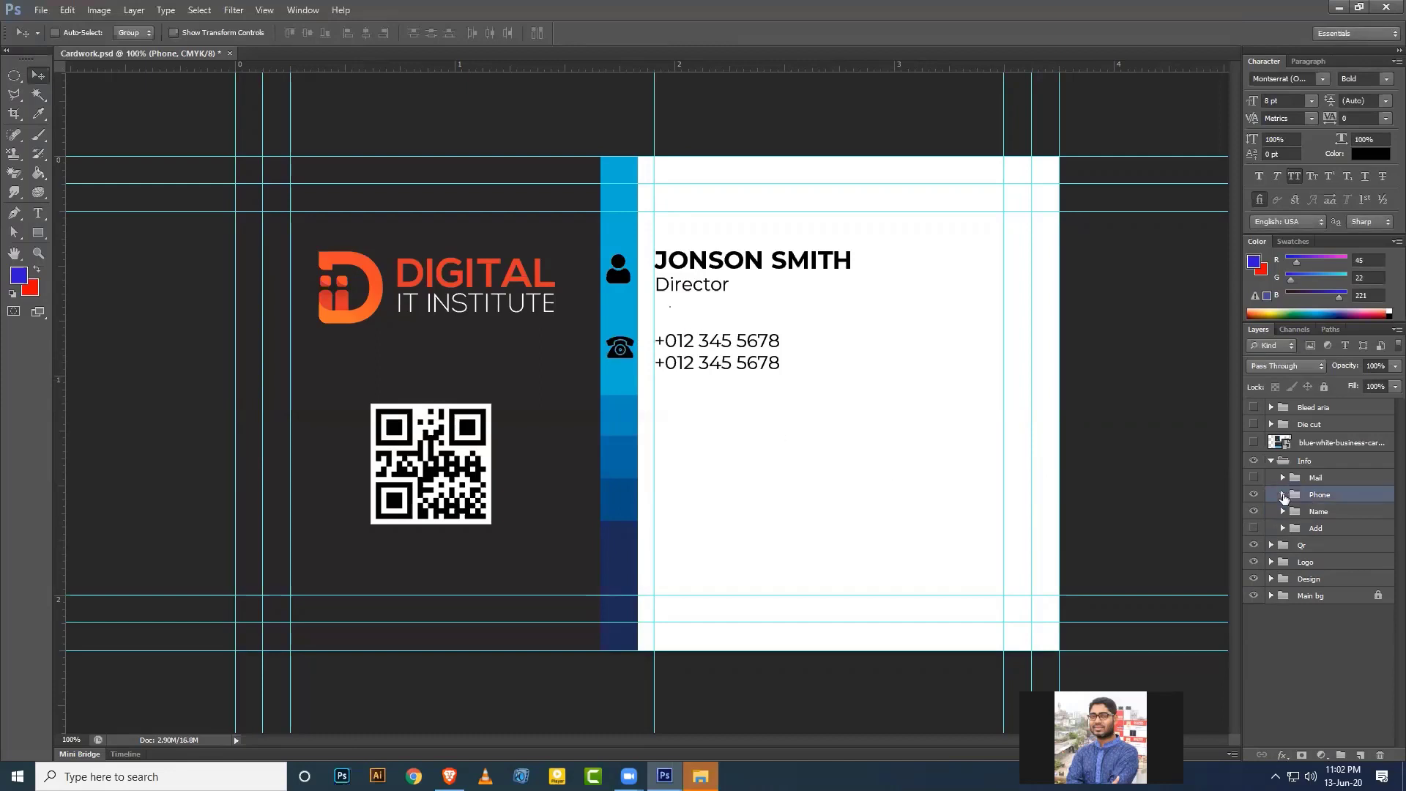
Show the Mail group and shrink the envelope icon to about 13% beside the e-mail line.
{"action": "left_click", "coordinate": [1311, 477]}
{"action": "left_click", "coordinate": [1254, 477]}
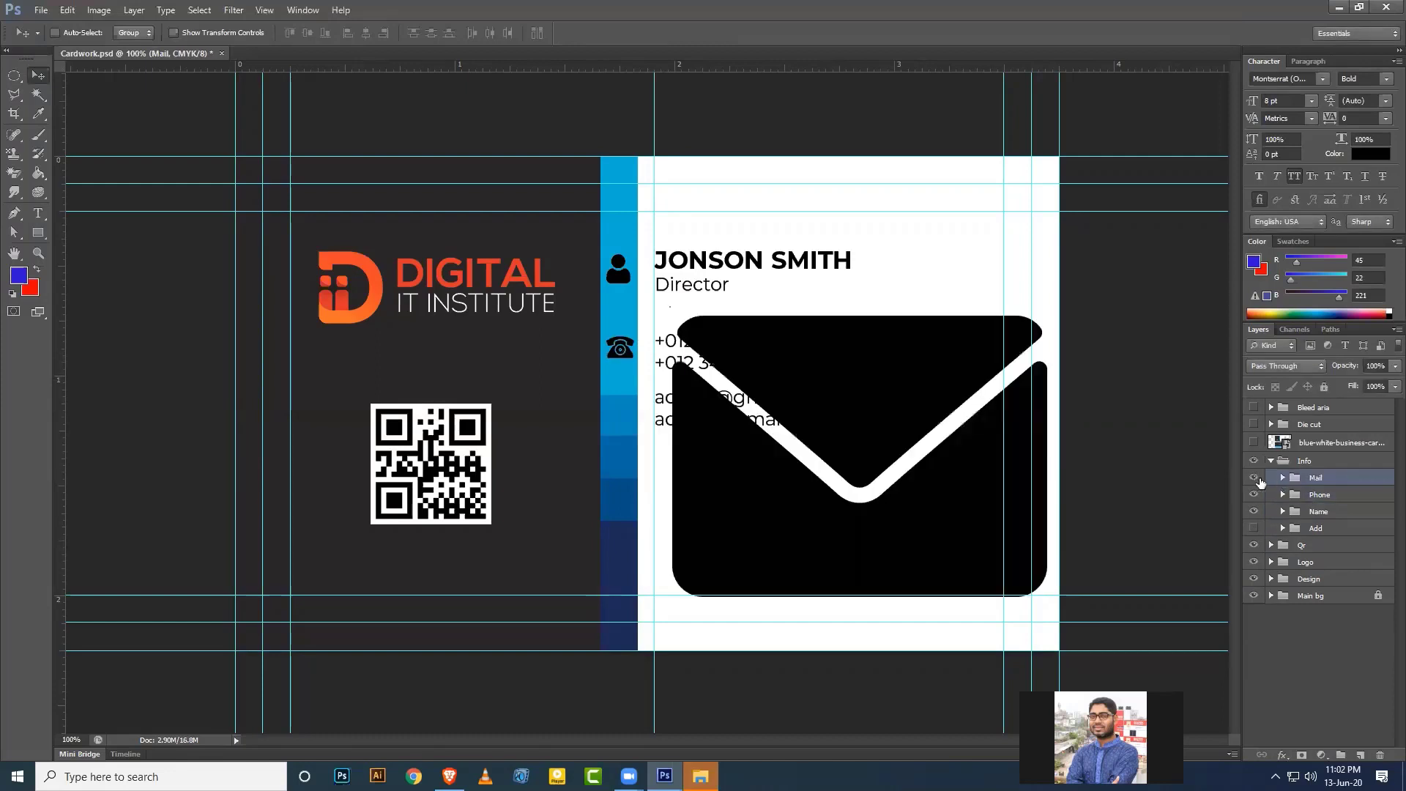
{"action": "left_click", "coordinate": [1282, 478]}
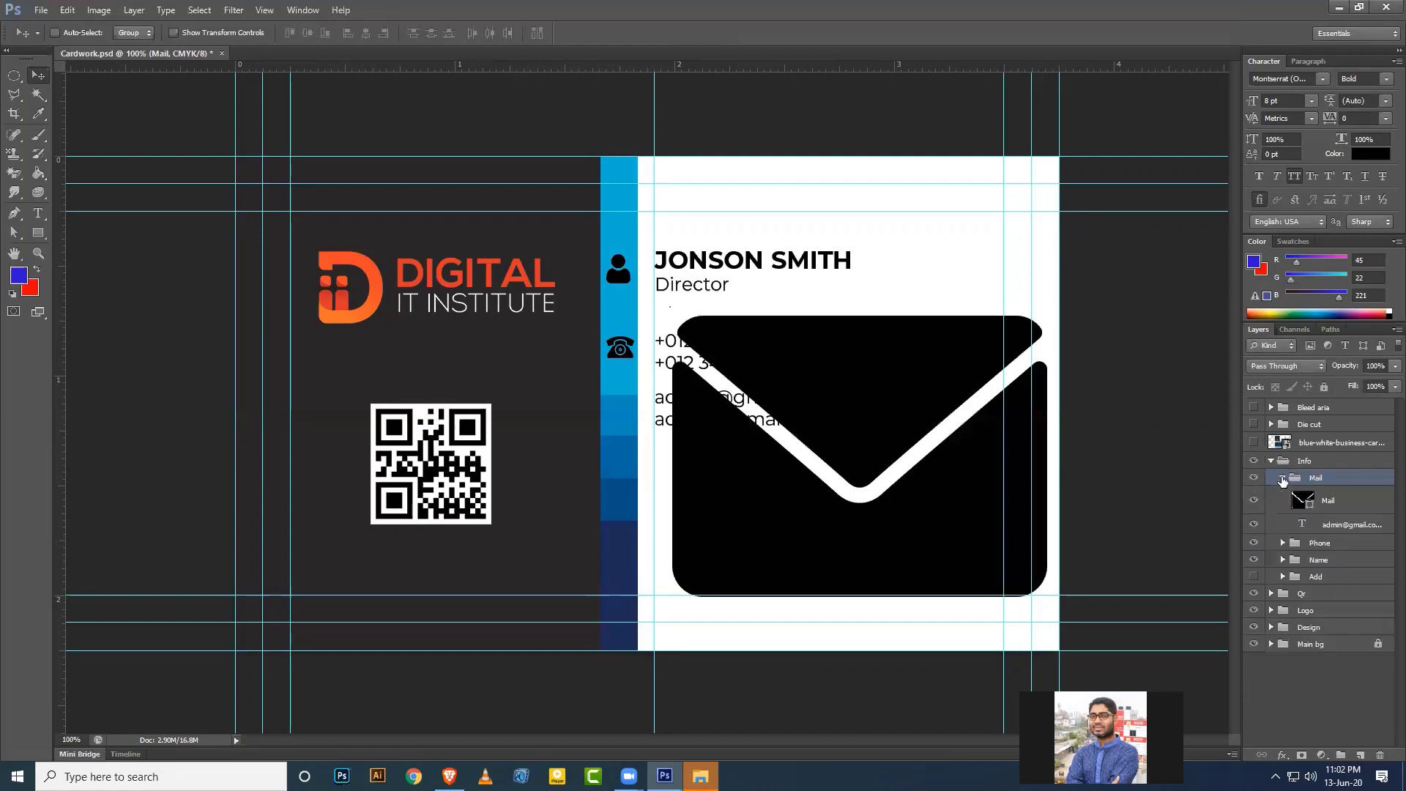
{"action": "left_click", "coordinate": [1339, 506]}
{"action": "key", "text": "ctrl+t"}
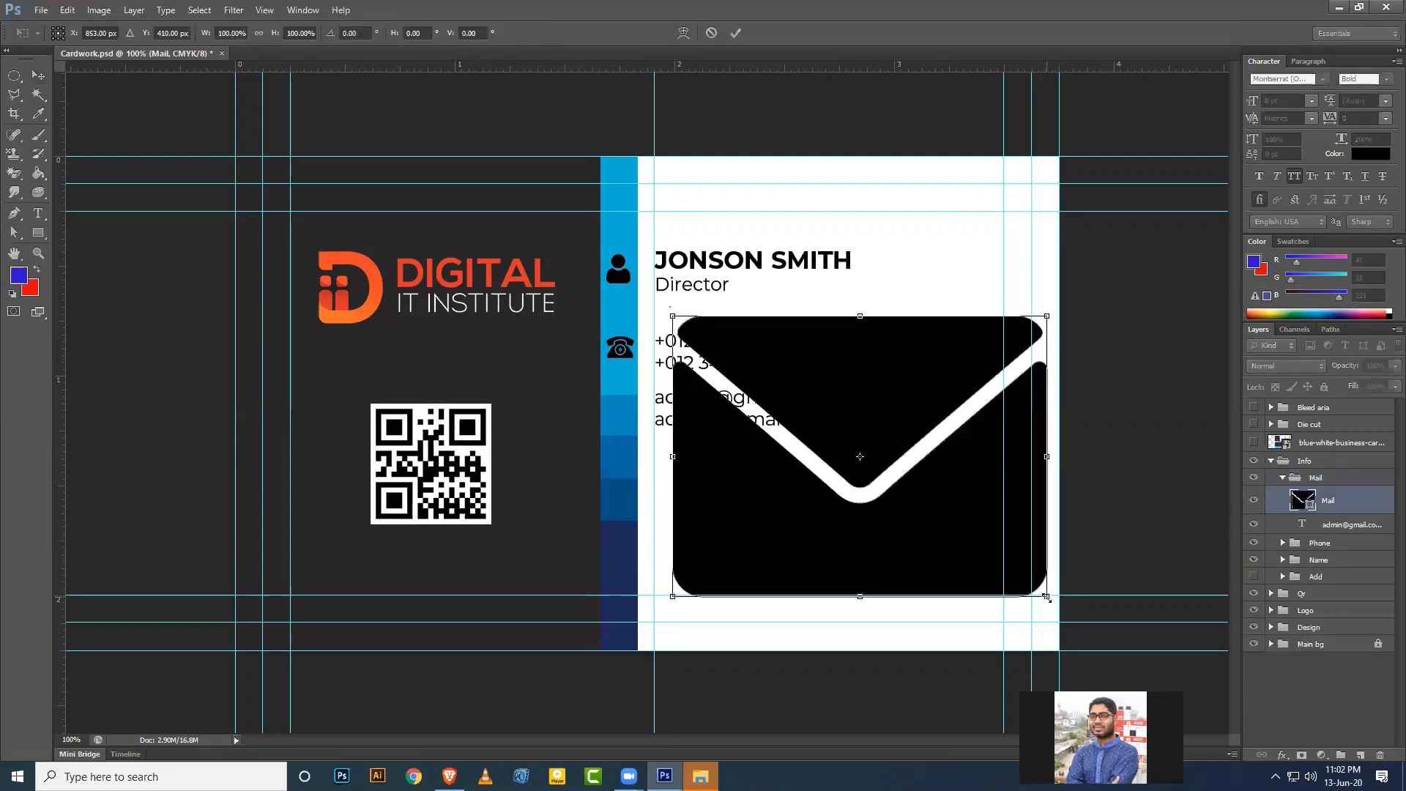
{"action": "left_click_drag", "start_coordinate": [1047, 598], "coordinate": [629, 421]}
{"action": "key", "text": "Return"}
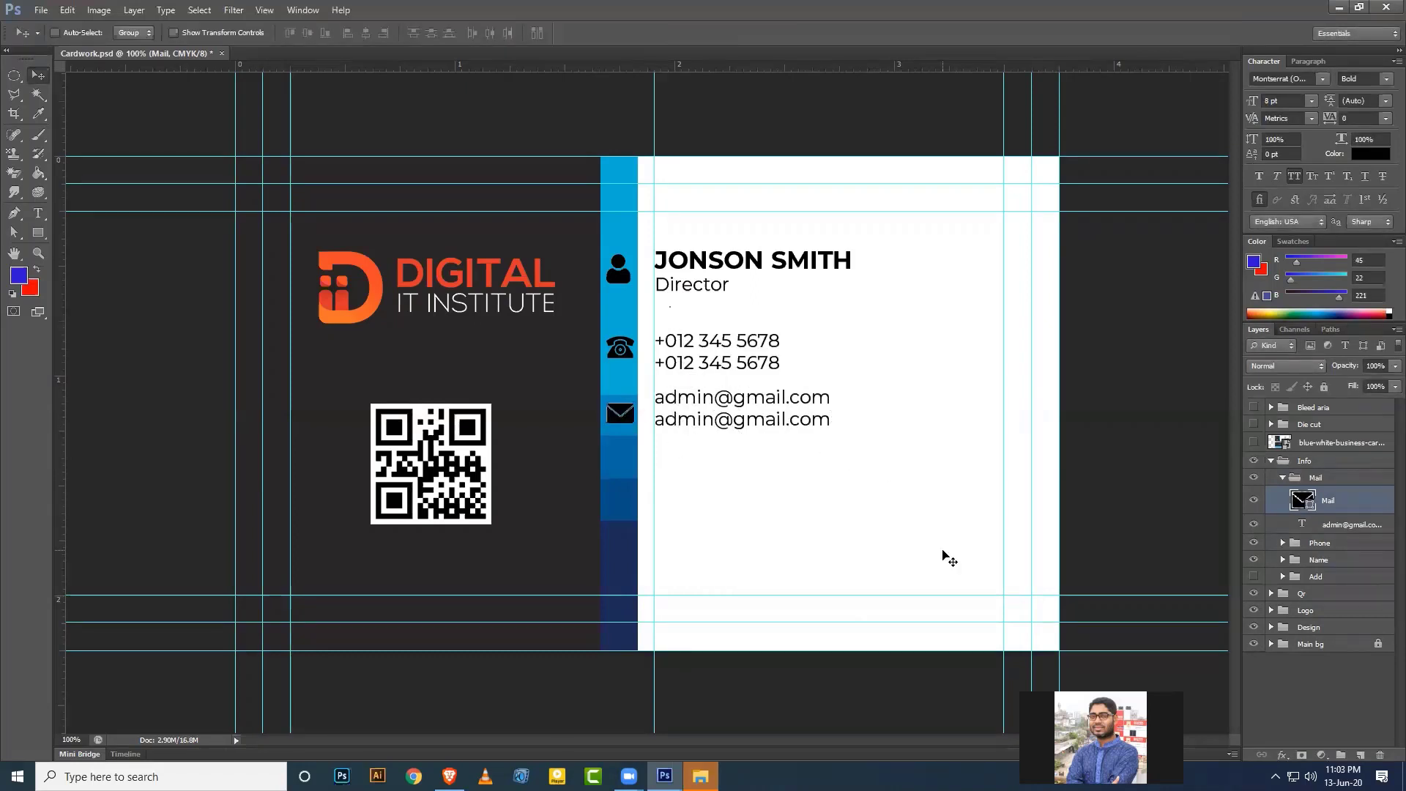
{"action": "left_click", "coordinate": [1283, 479]}
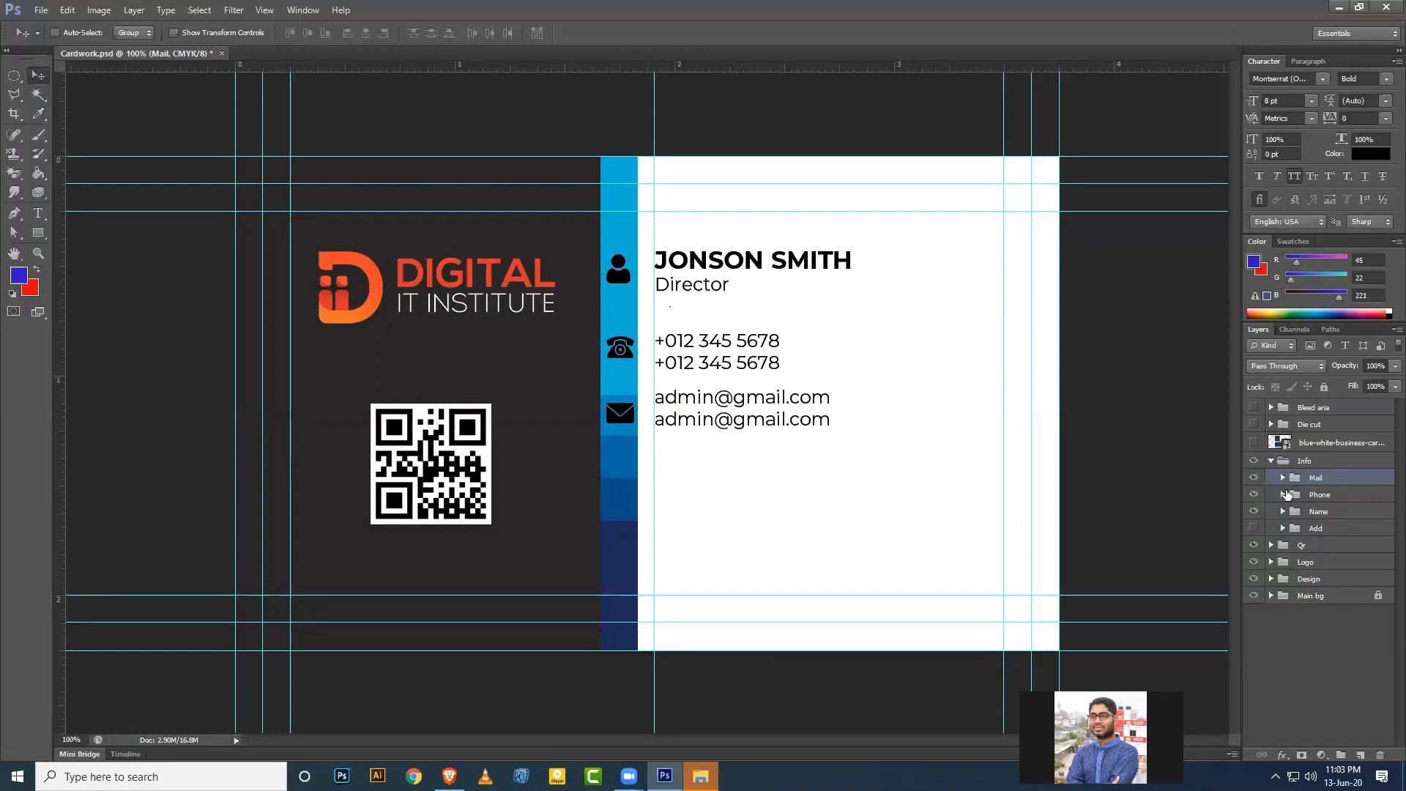
Show the Add group, make the pin icon a Smart Object shrunk to about 20%, and save.
{"action": "left_click", "coordinate": [1255, 531]}
{"action": "left_click", "coordinate": [1283, 528]}
{"action": "left_click", "coordinate": [1333, 549]}
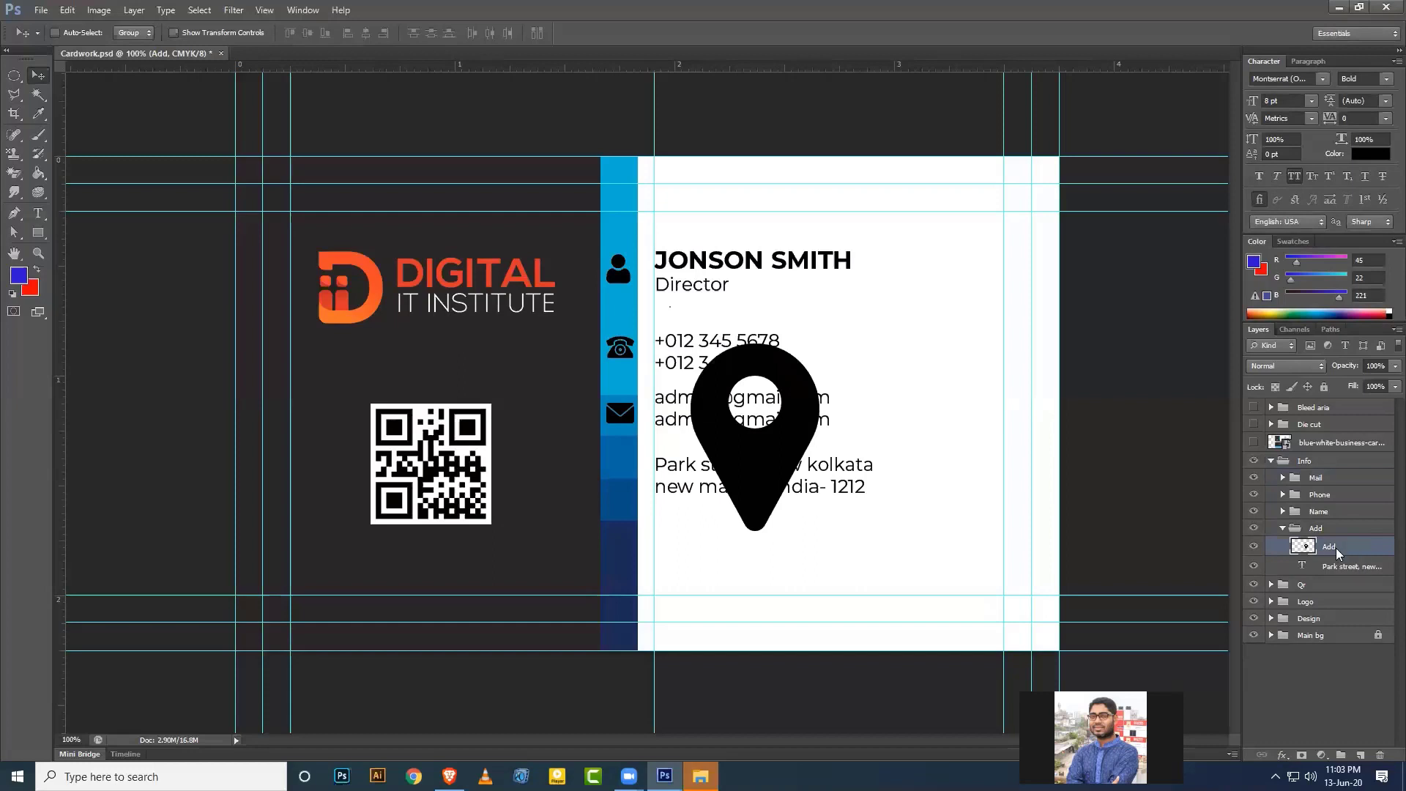
{"action": "right_click", "coordinate": [1335, 548]}
{"action": "left_click", "coordinate": [1321, 138]}
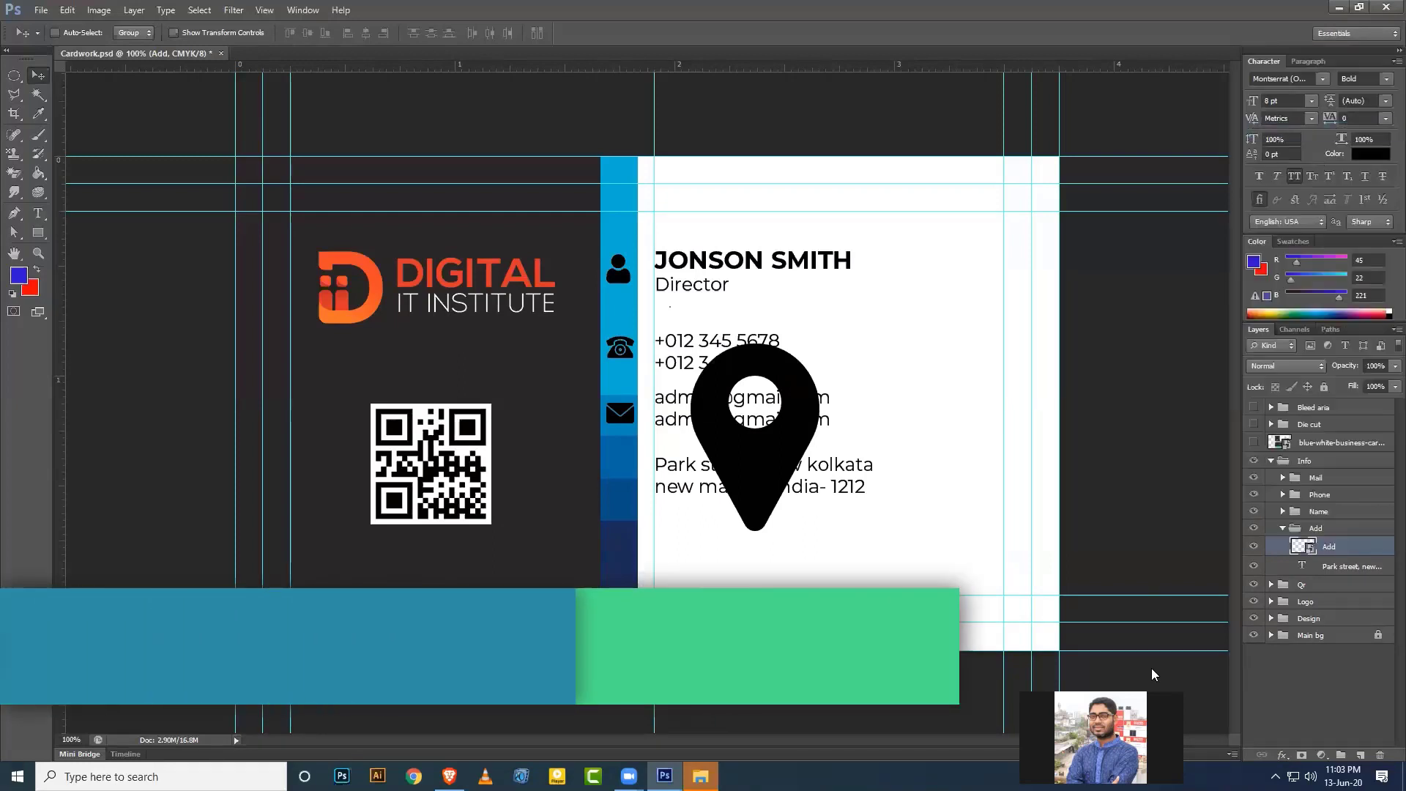
{"action": "key", "text": "ctrl+t"}
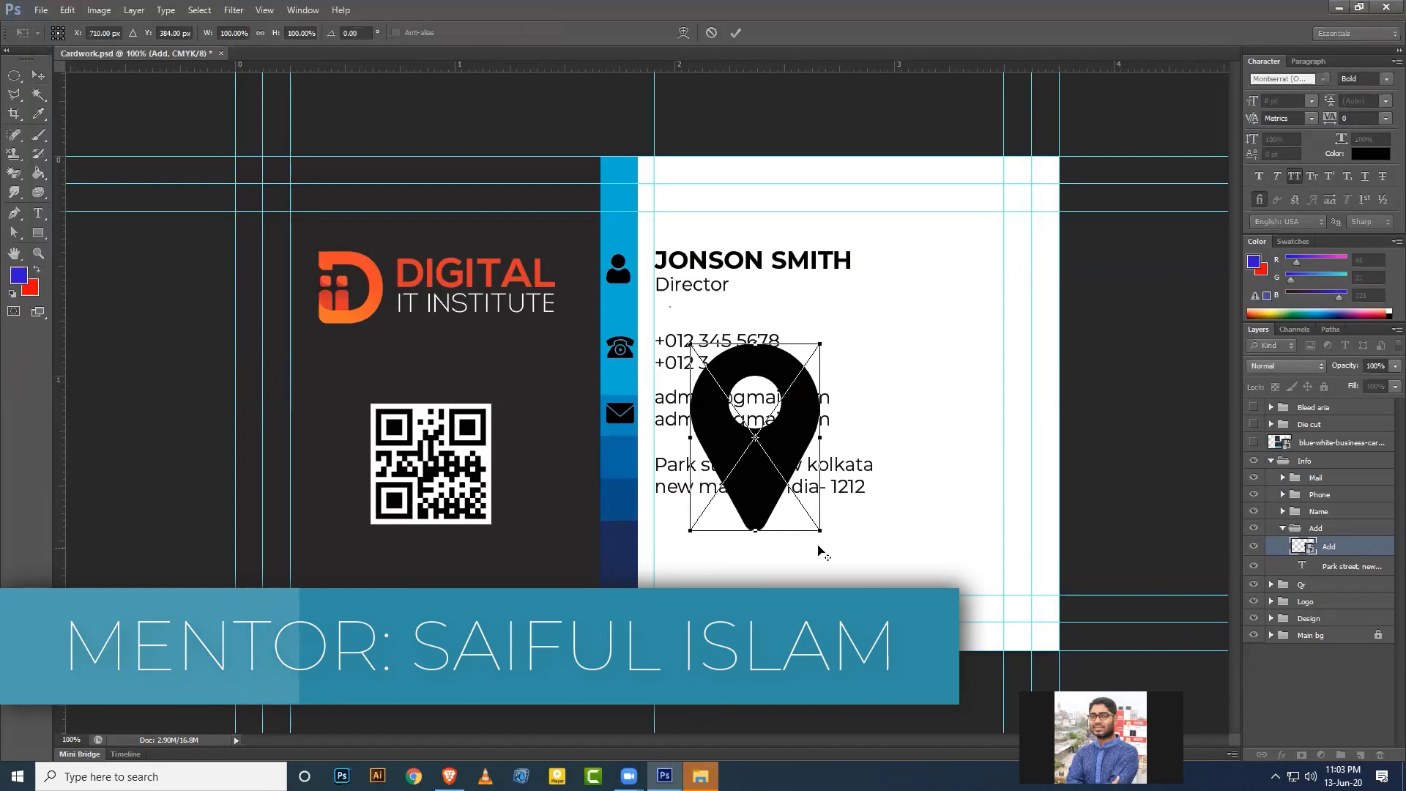
{"action": "left_click_drag", "start_coordinate": [819, 530], "coordinate": [604, 476]}
{"action": "key", "text": "Return"}
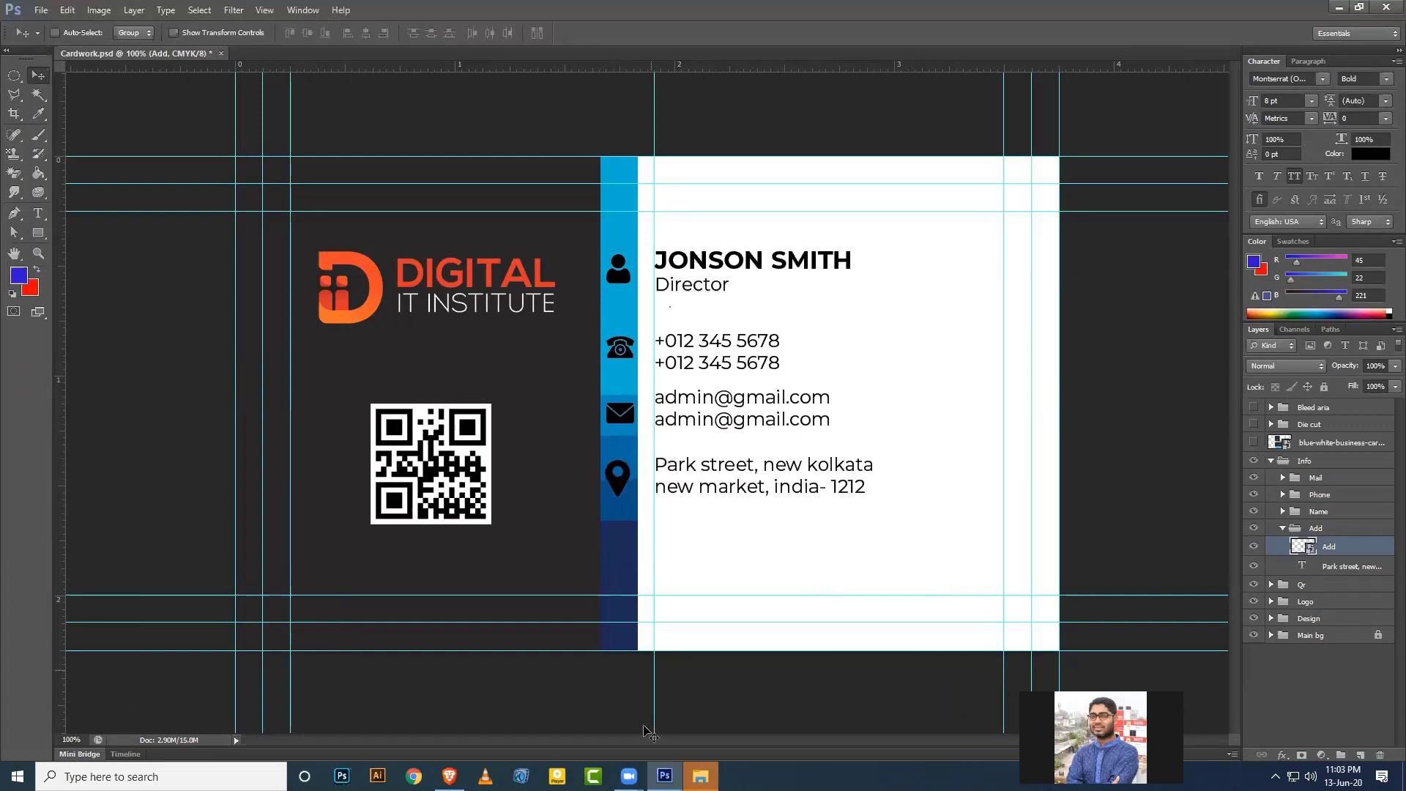
{"action": "key", "text": "ctrl+s"}
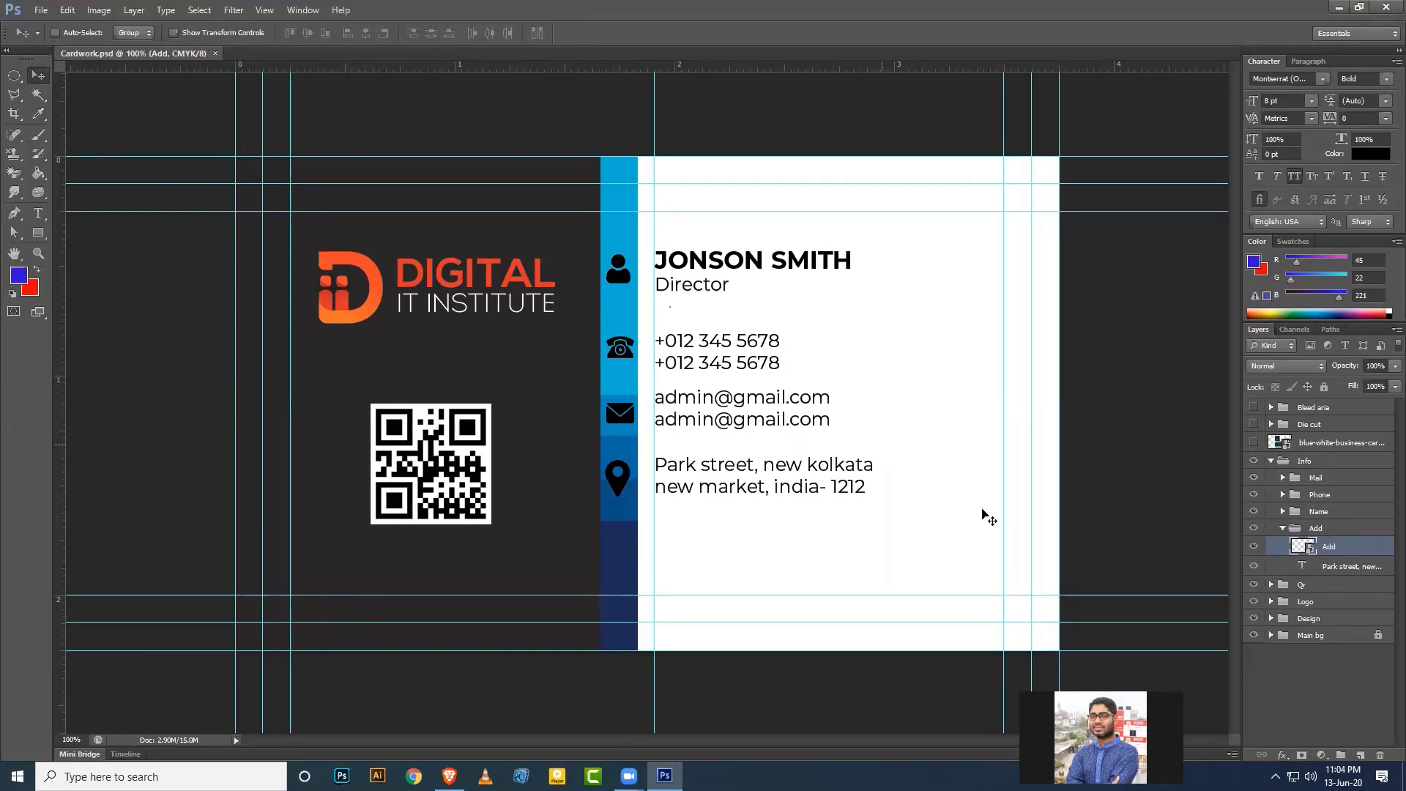
Fold the Add and Info groups, toggle the reference mockup's visibility, and expand the Design group.
{"action": "left_click", "coordinate": [1282, 528]}
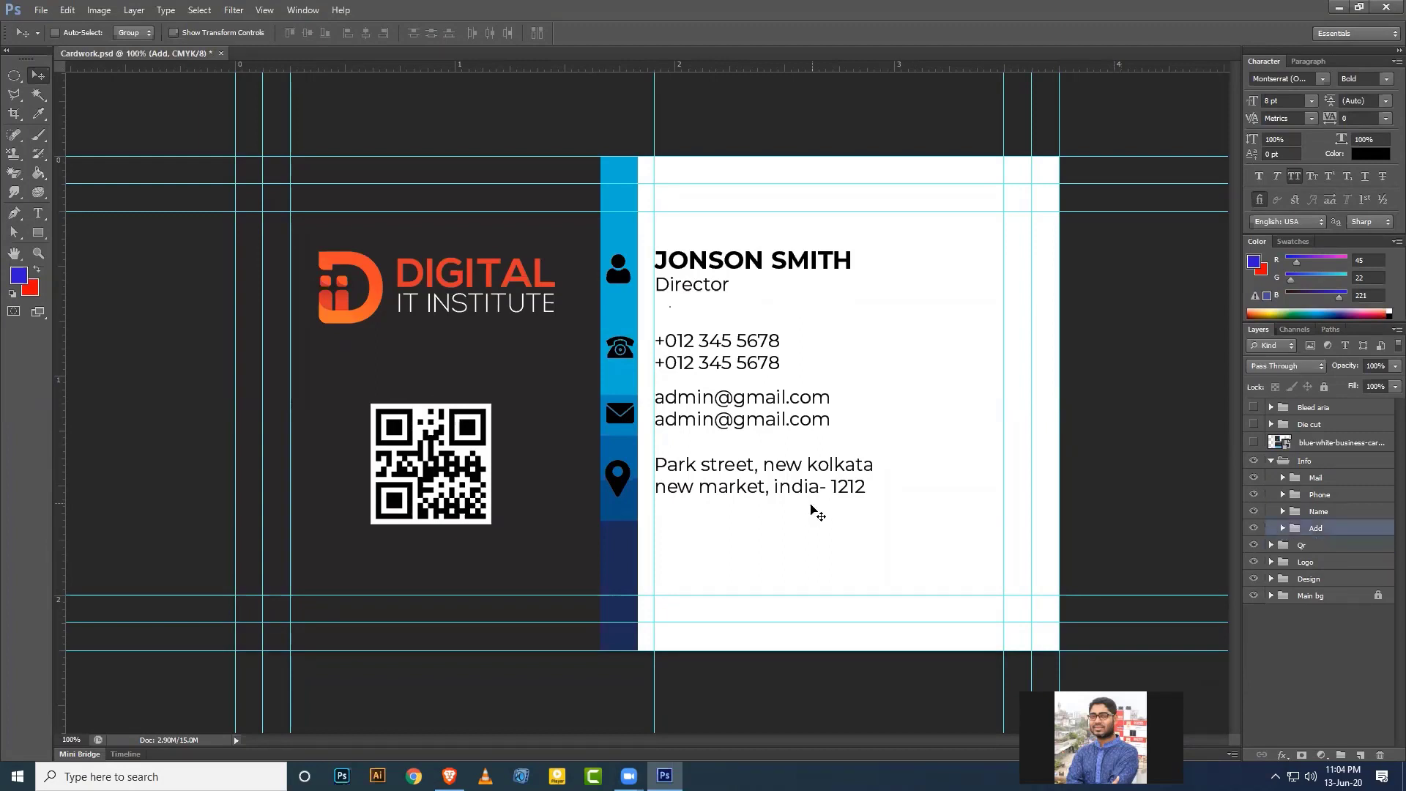
{"action": "left_click", "coordinate": [1272, 461]}
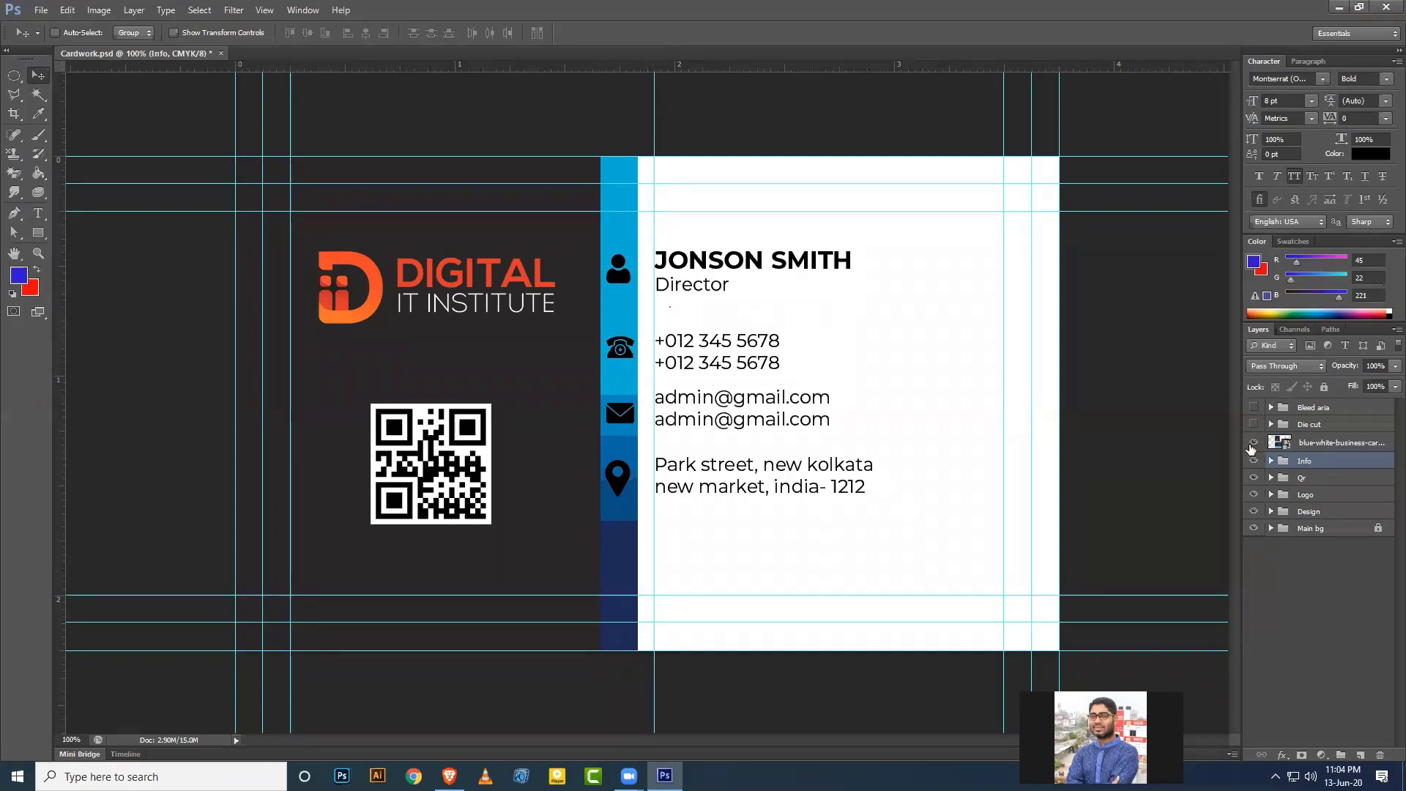
{"action": "left_click", "coordinate": [1253, 443]}
{"action": "left_click", "coordinate": [1272, 515]}
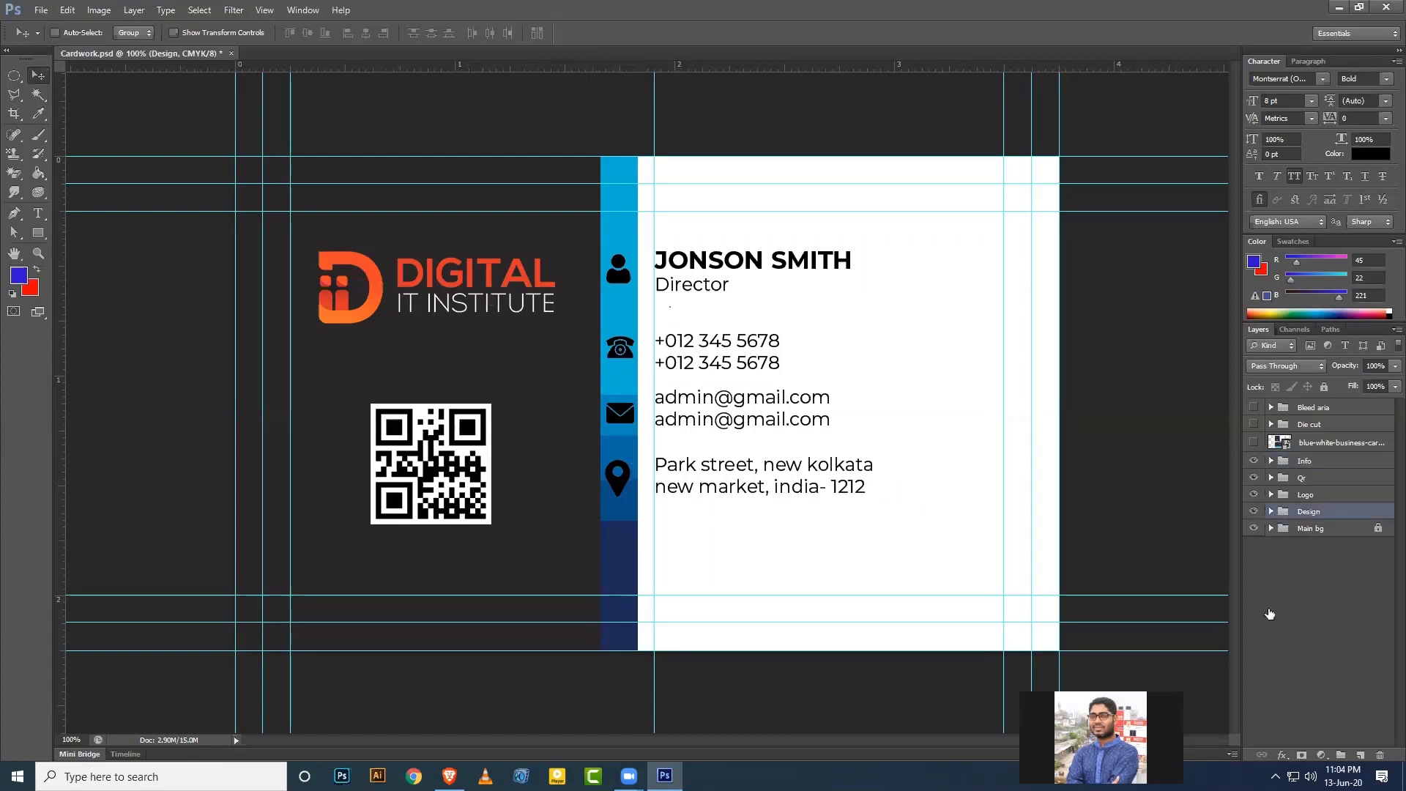
{"action": "left_click", "coordinate": [1271, 512]}
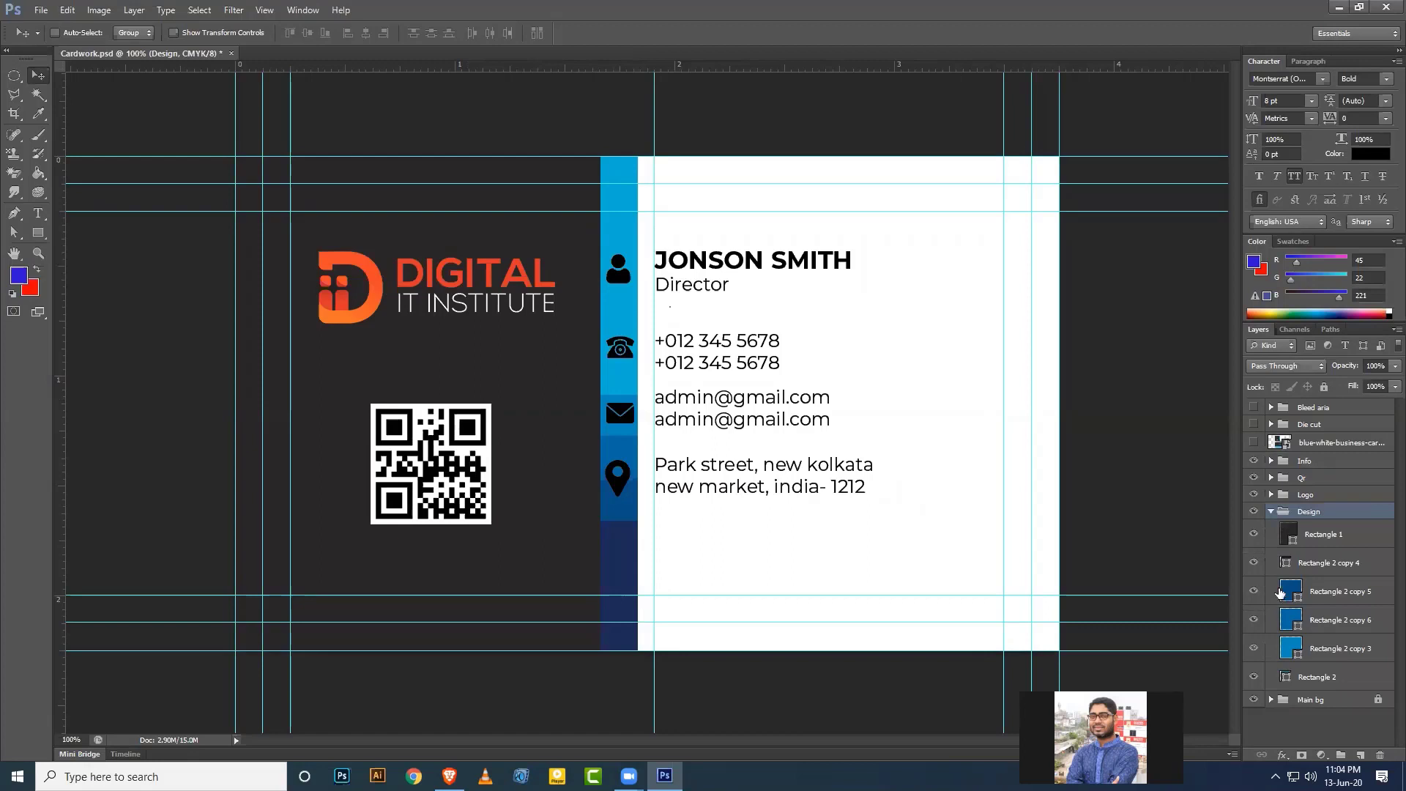
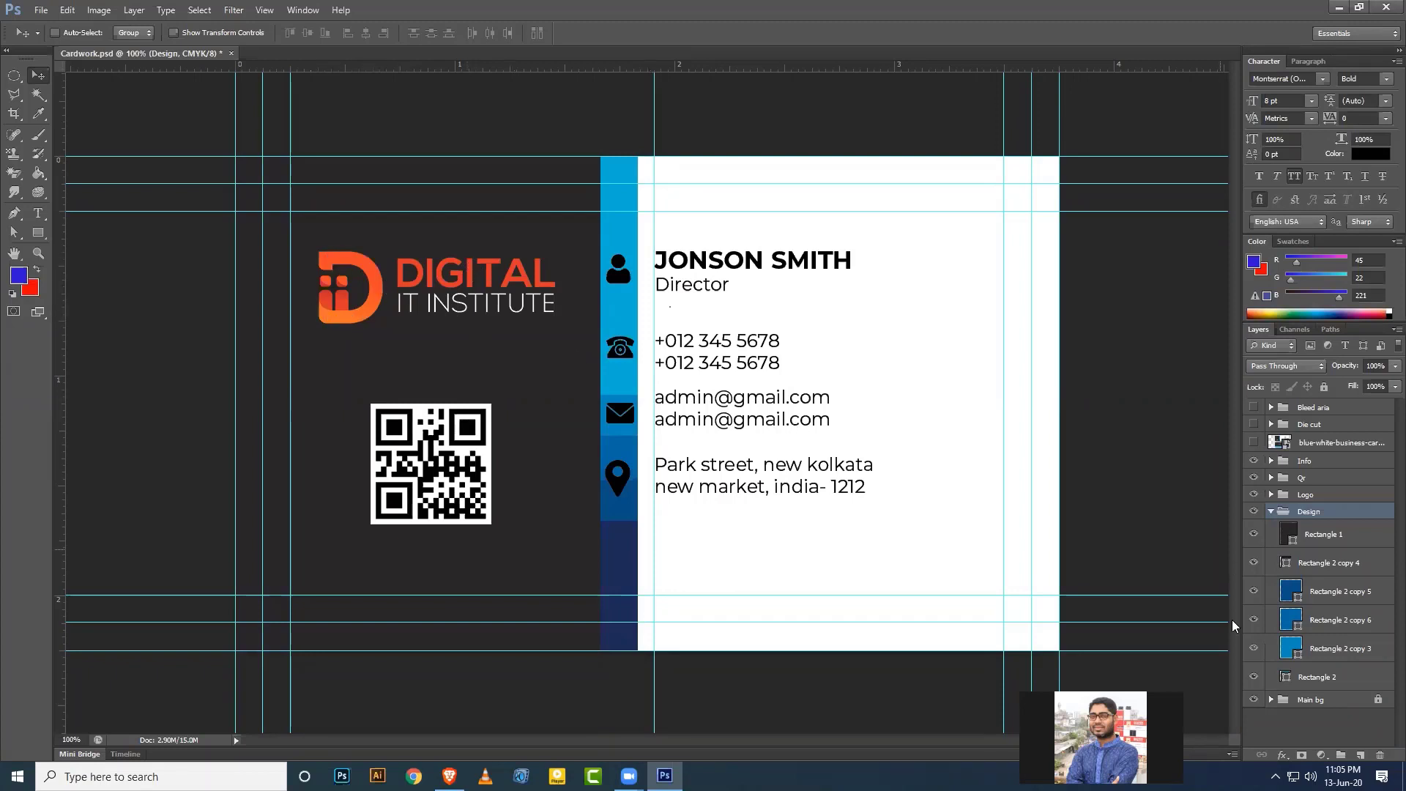
Recolor the top side-bar piece with the logo's orange.
{"action": "left_click", "coordinate": [1253, 676]}
{"action": "left_click", "coordinate": [1253, 677]}
{"action": "double_click", "coordinate": [1285, 677]}
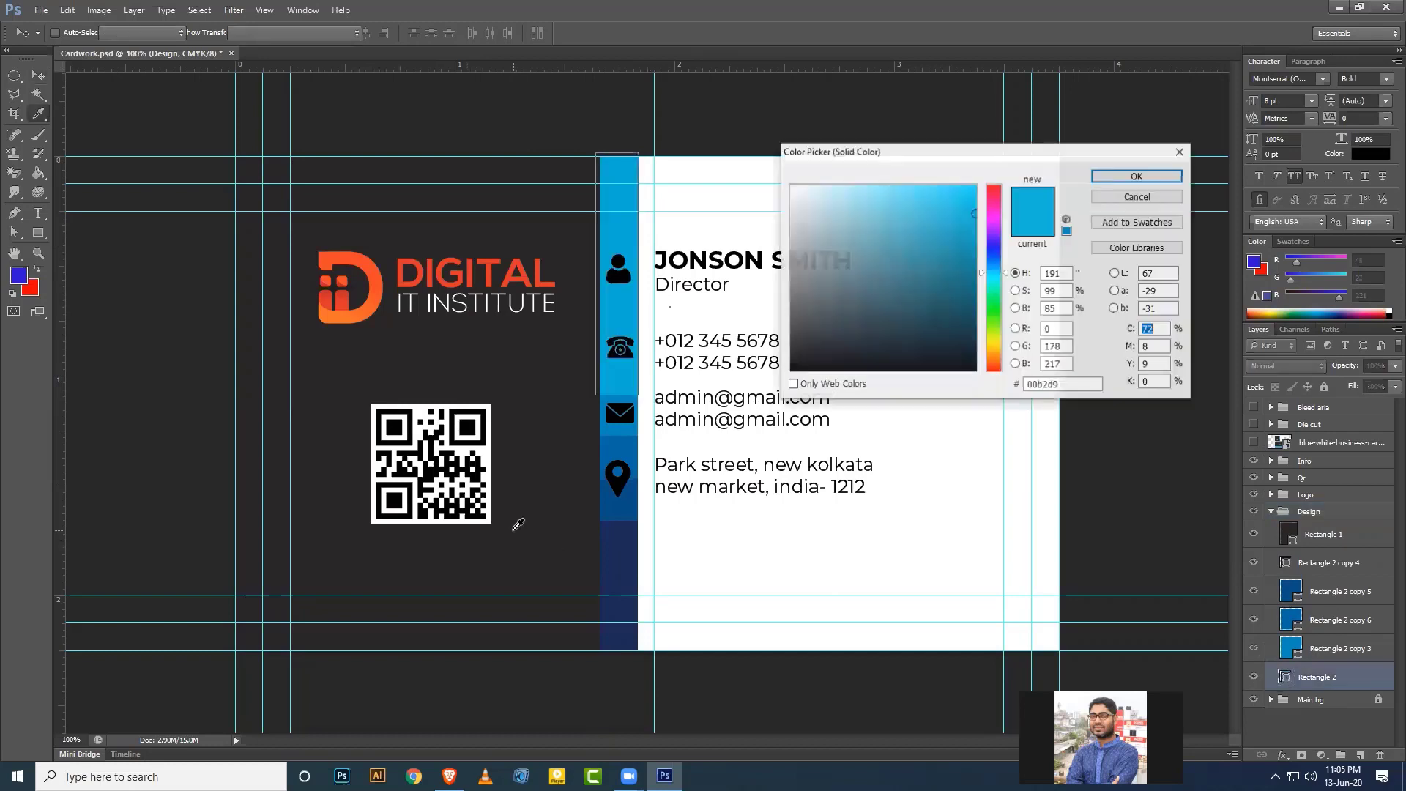
{"action": "left_click", "coordinate": [346, 310]}
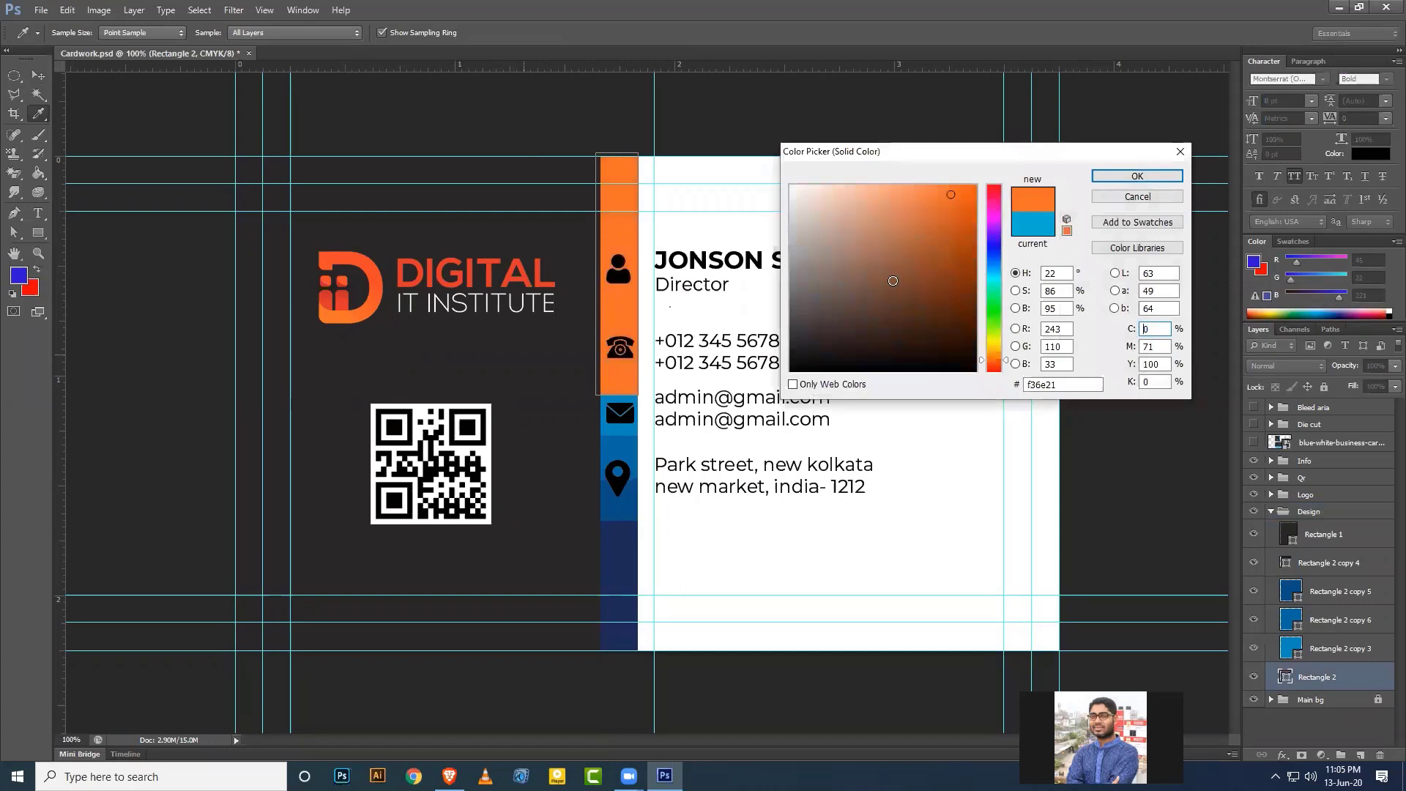
{"action": "left_click", "coordinate": [1107, 177]}
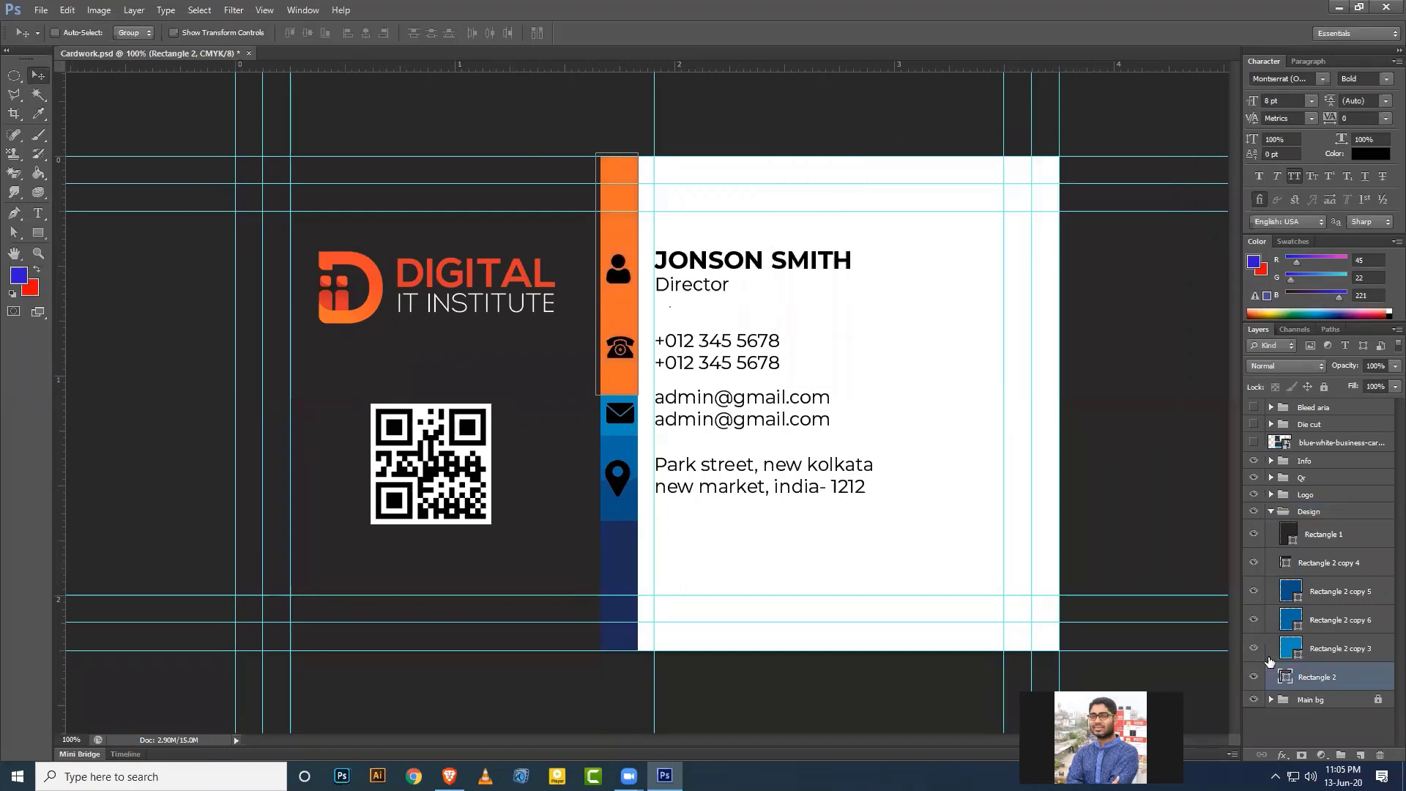
Recolor the side-bar piece behind the envelope icon to orange e05c10.
{"action": "left_click", "coordinate": [1253, 648]}
{"action": "left_click", "coordinate": [1253, 648]}
{"action": "double_click", "coordinate": [1296, 652]}
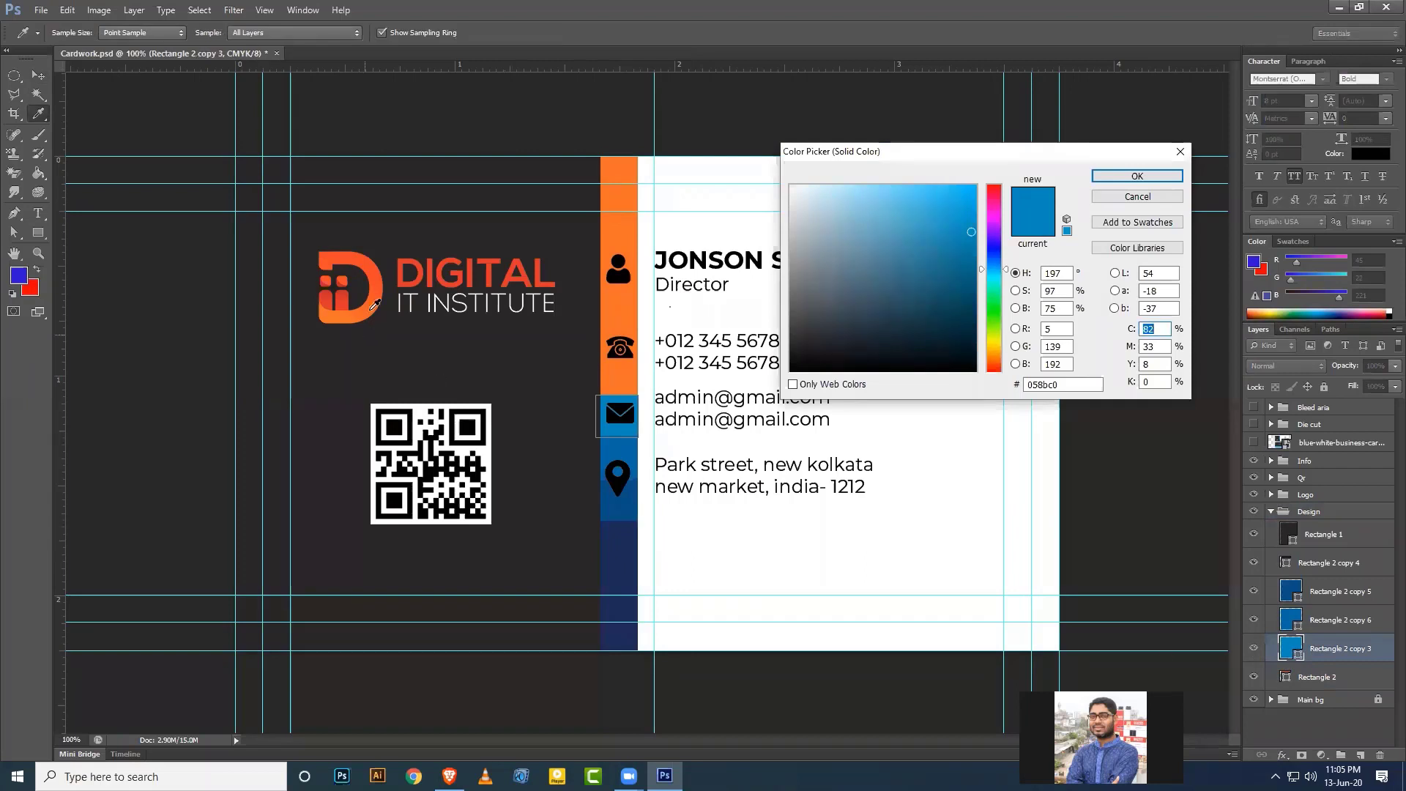
{"action": "left_click", "coordinate": [371, 277]}
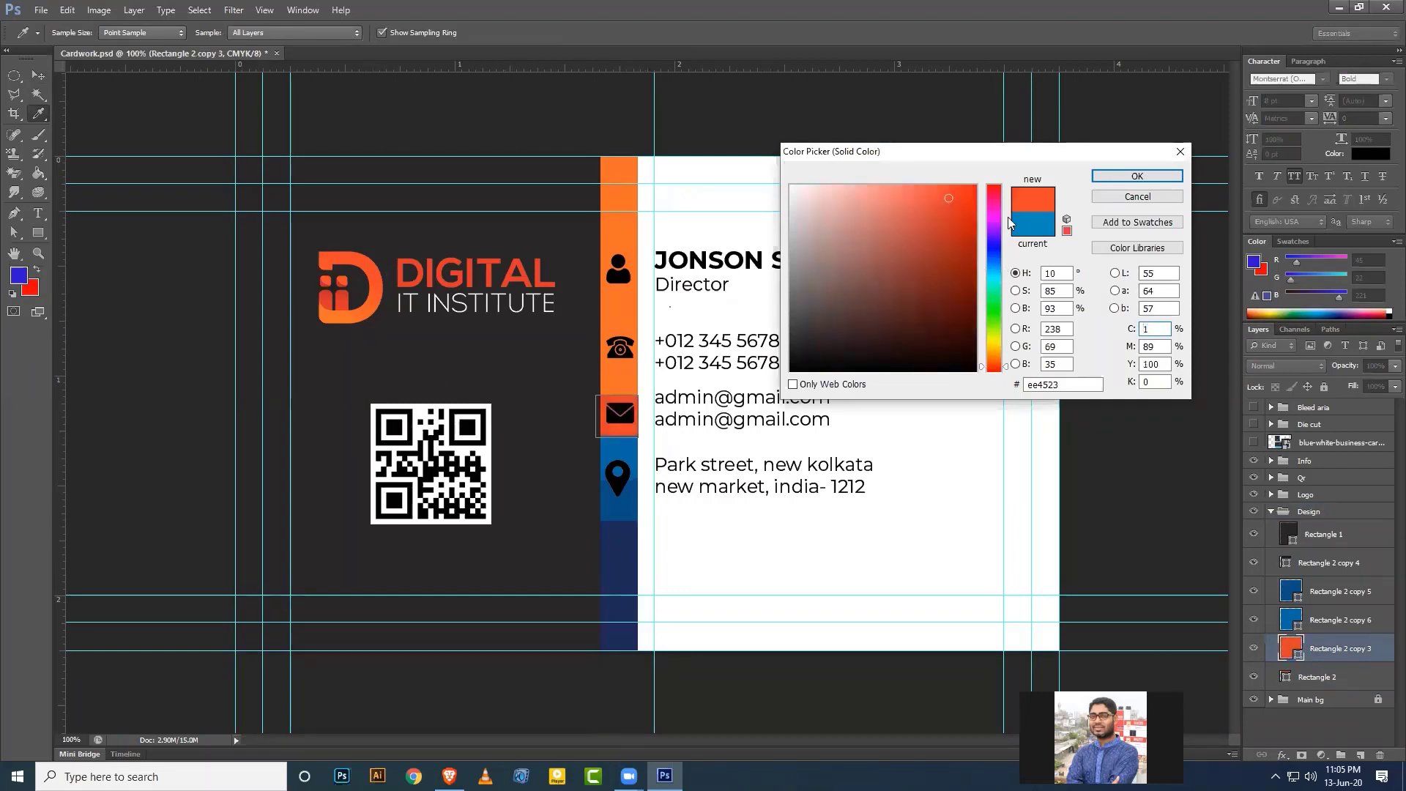
{"action": "left_click", "coordinate": [629, 231]}
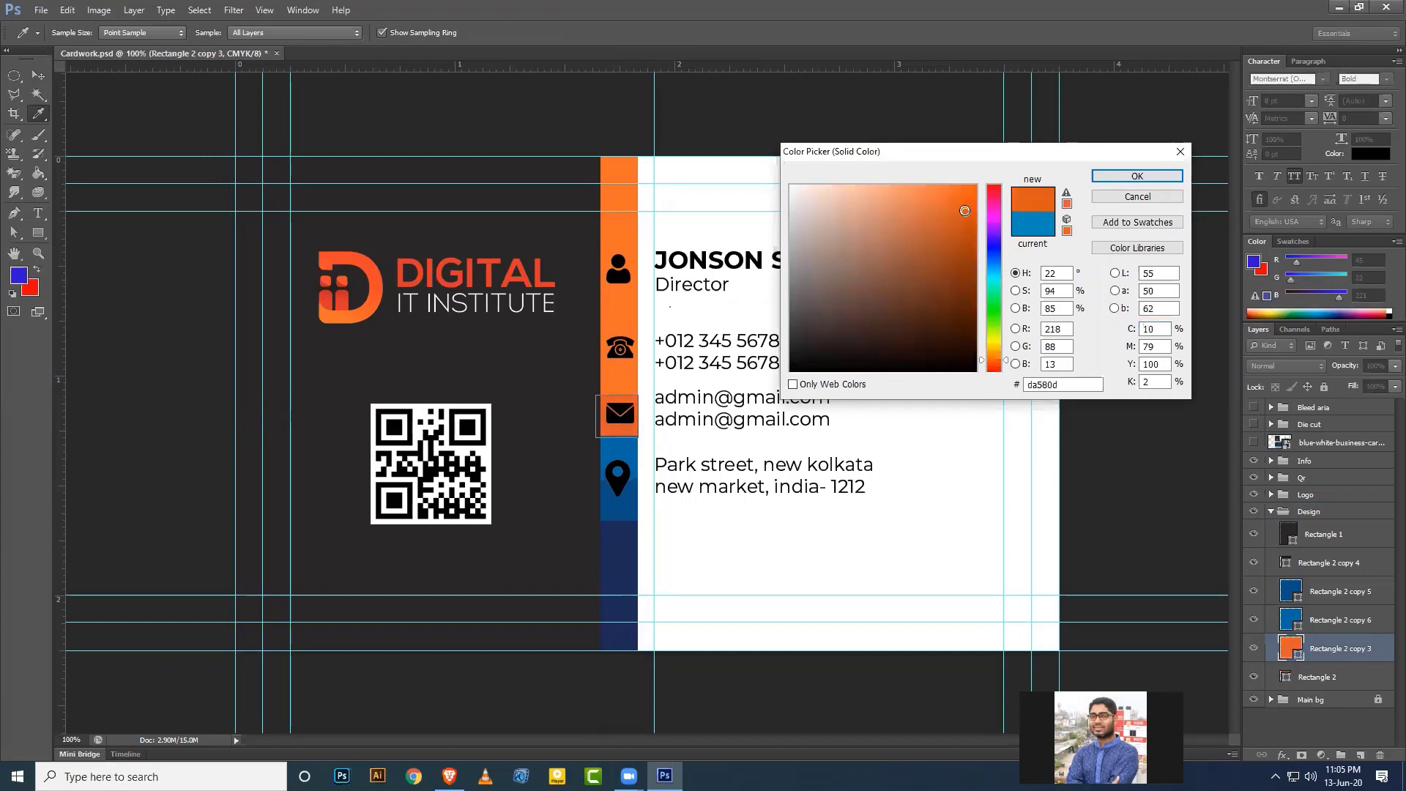
{"action": "left_click", "coordinate": [963, 207]}
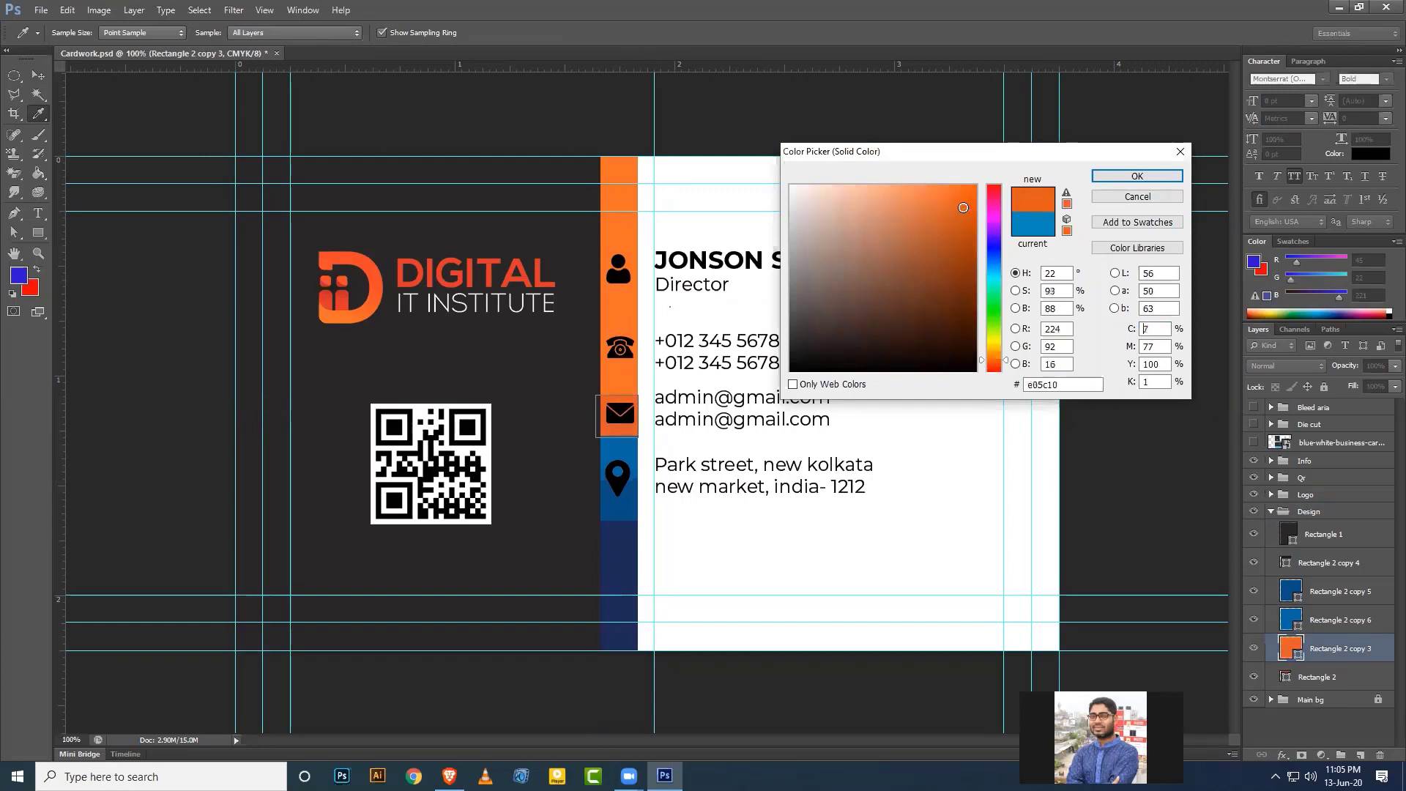
{"action": "left_click", "coordinate": [1112, 177]}
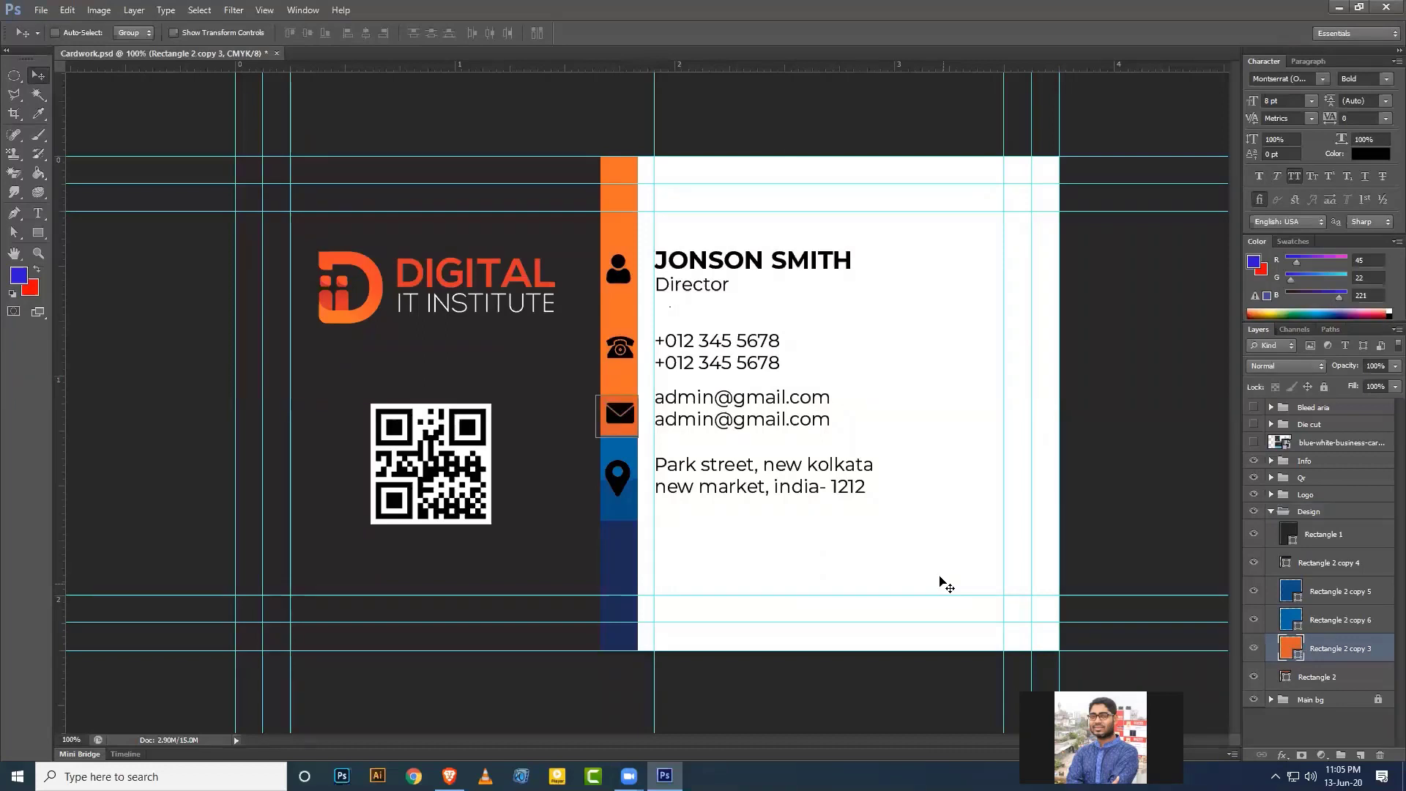
{"action": "left_click", "coordinate": [1318, 620]}
Delete the blue block under the location icon.
{"action": "left_click", "coordinate": [1253, 620]}
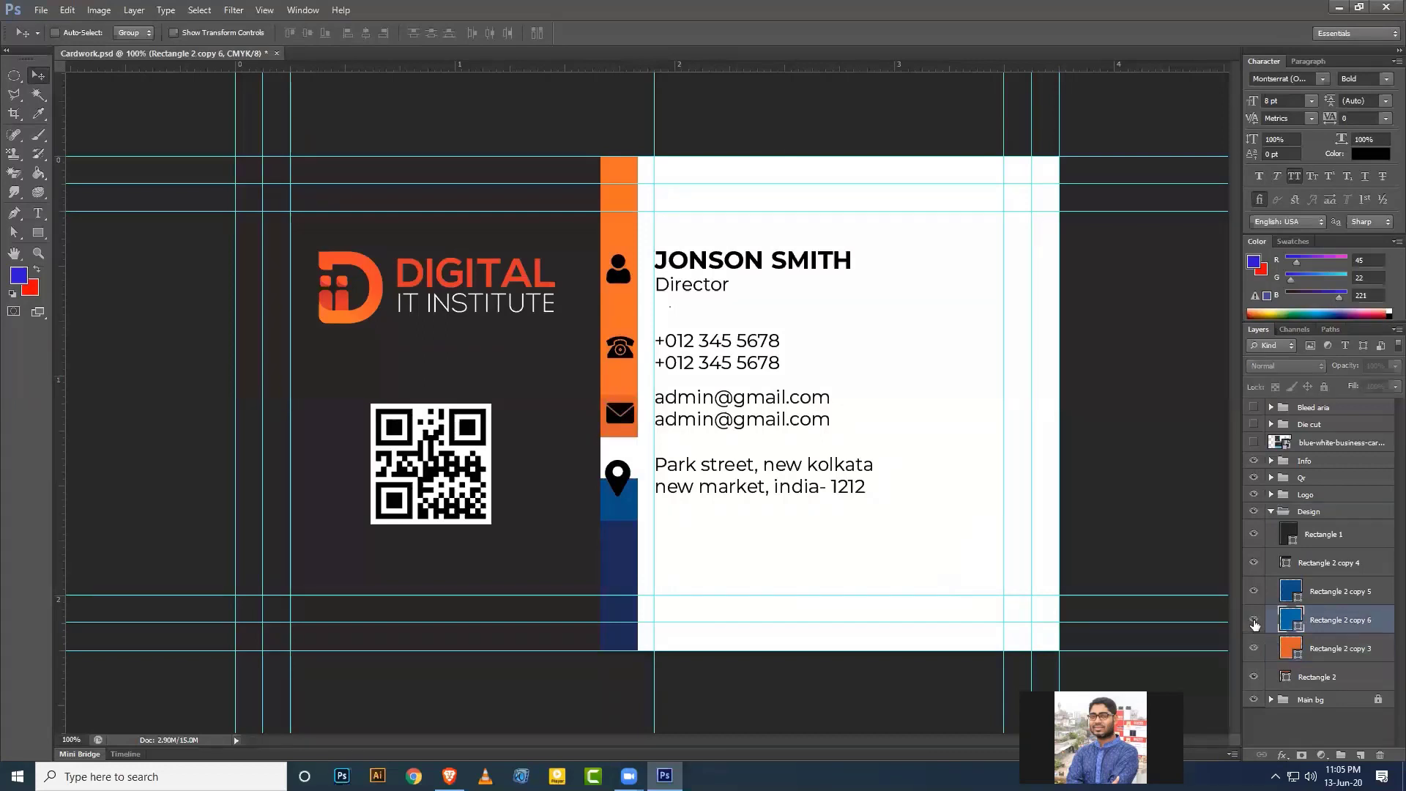
{"action": "left_click", "coordinate": [1254, 620]}
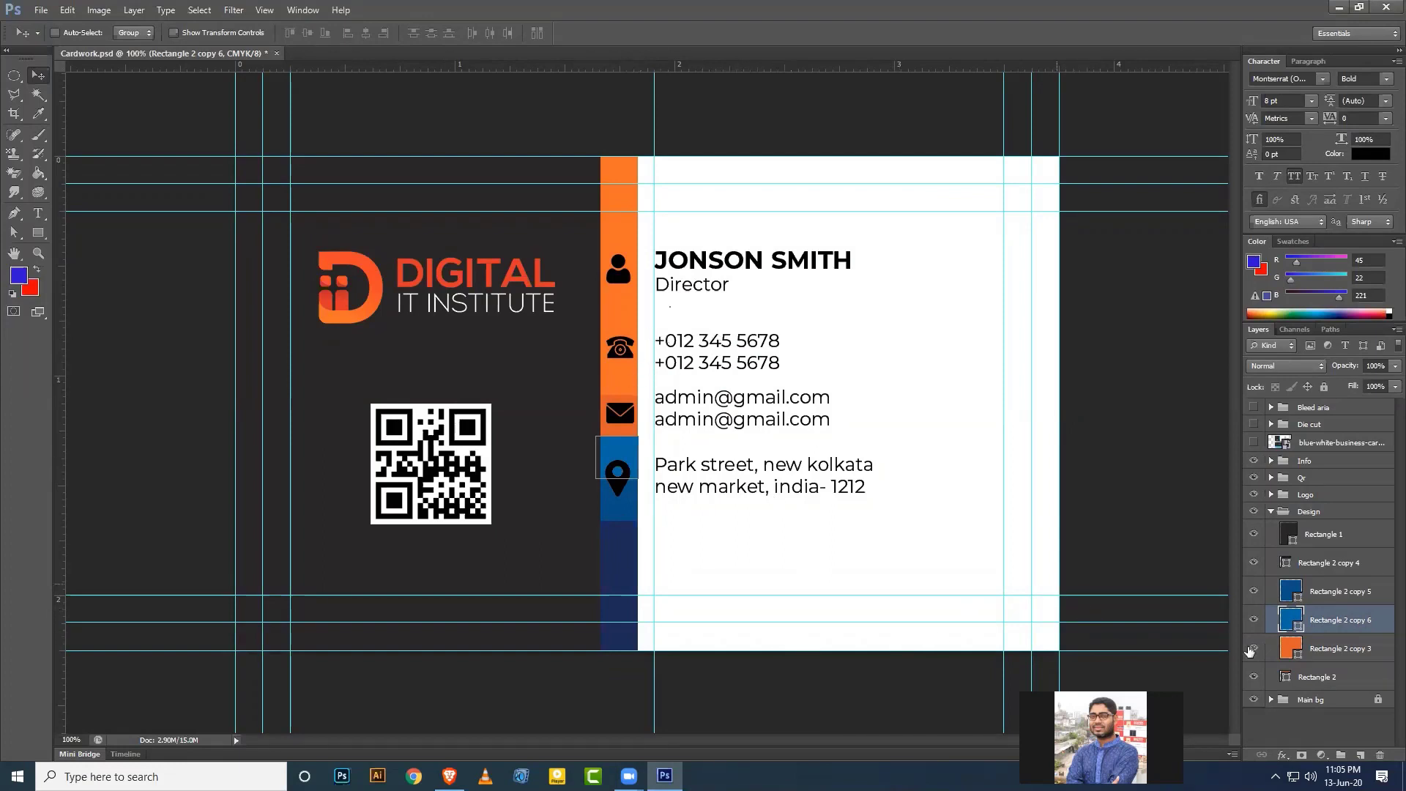
{"action": "left_click", "coordinate": [1329, 593]}
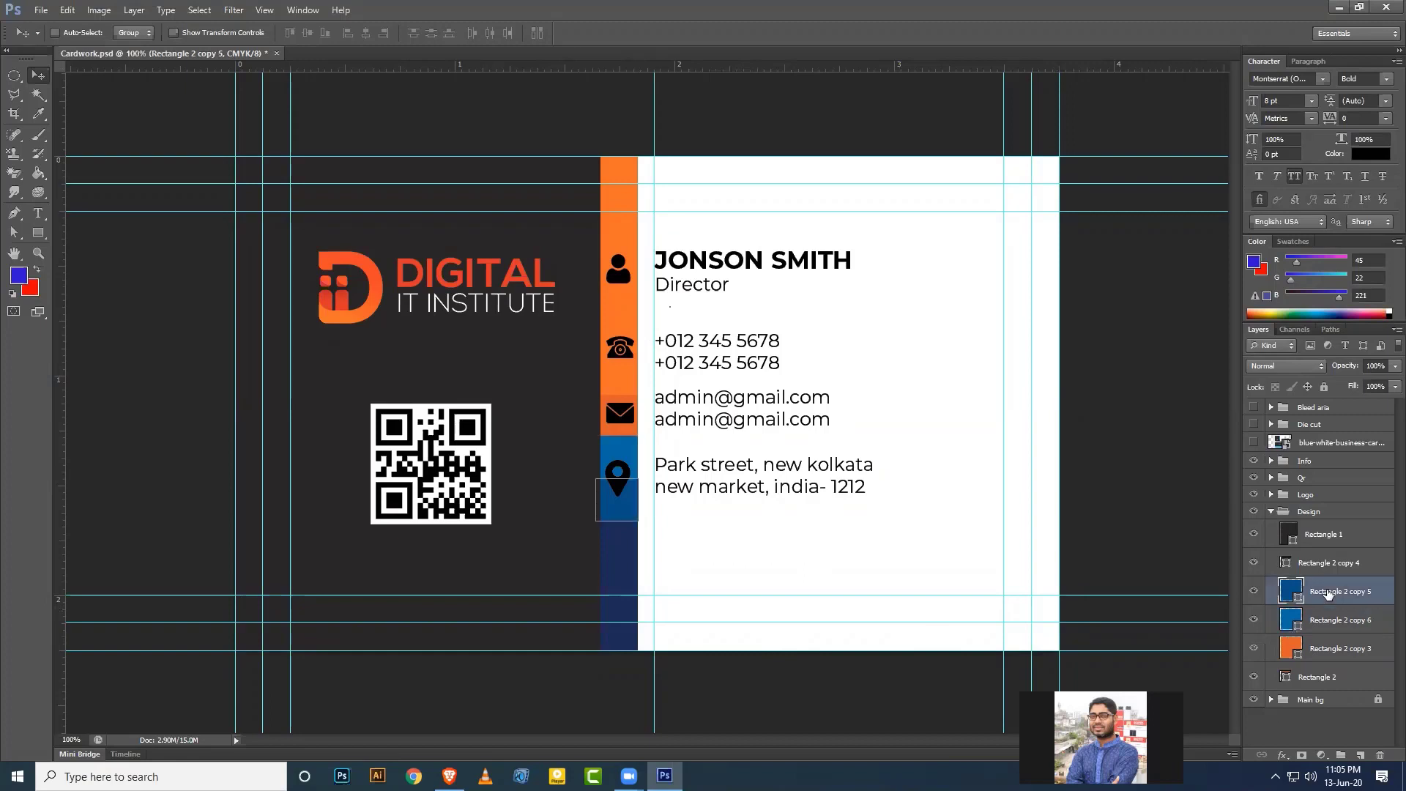
{"action": "key", "text": "Delete"}
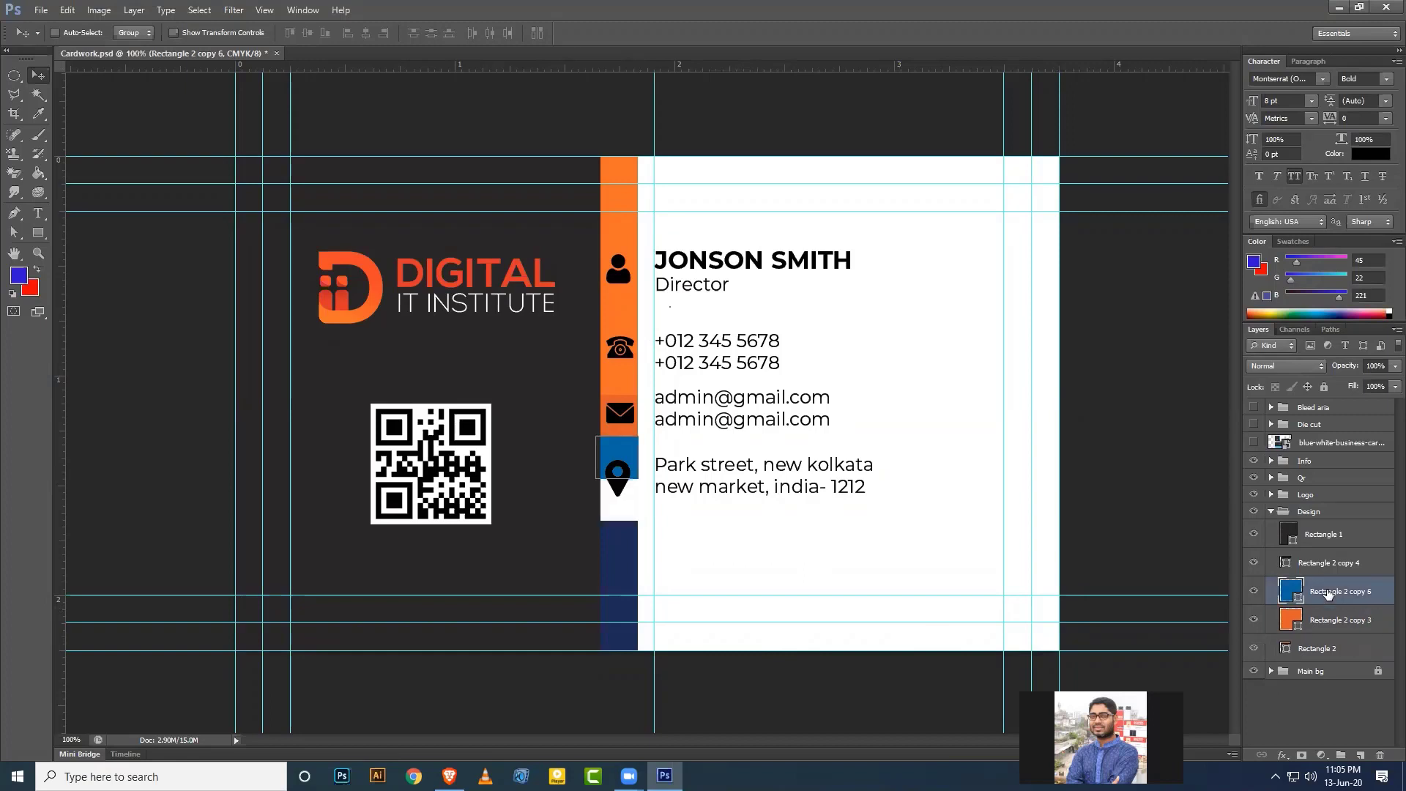
Recolor the remaining blue block below the envelope to darker orange c8450d.
{"action": "double_click", "coordinate": [1296, 597]}
{"action": "left_click", "coordinate": [621, 425]}
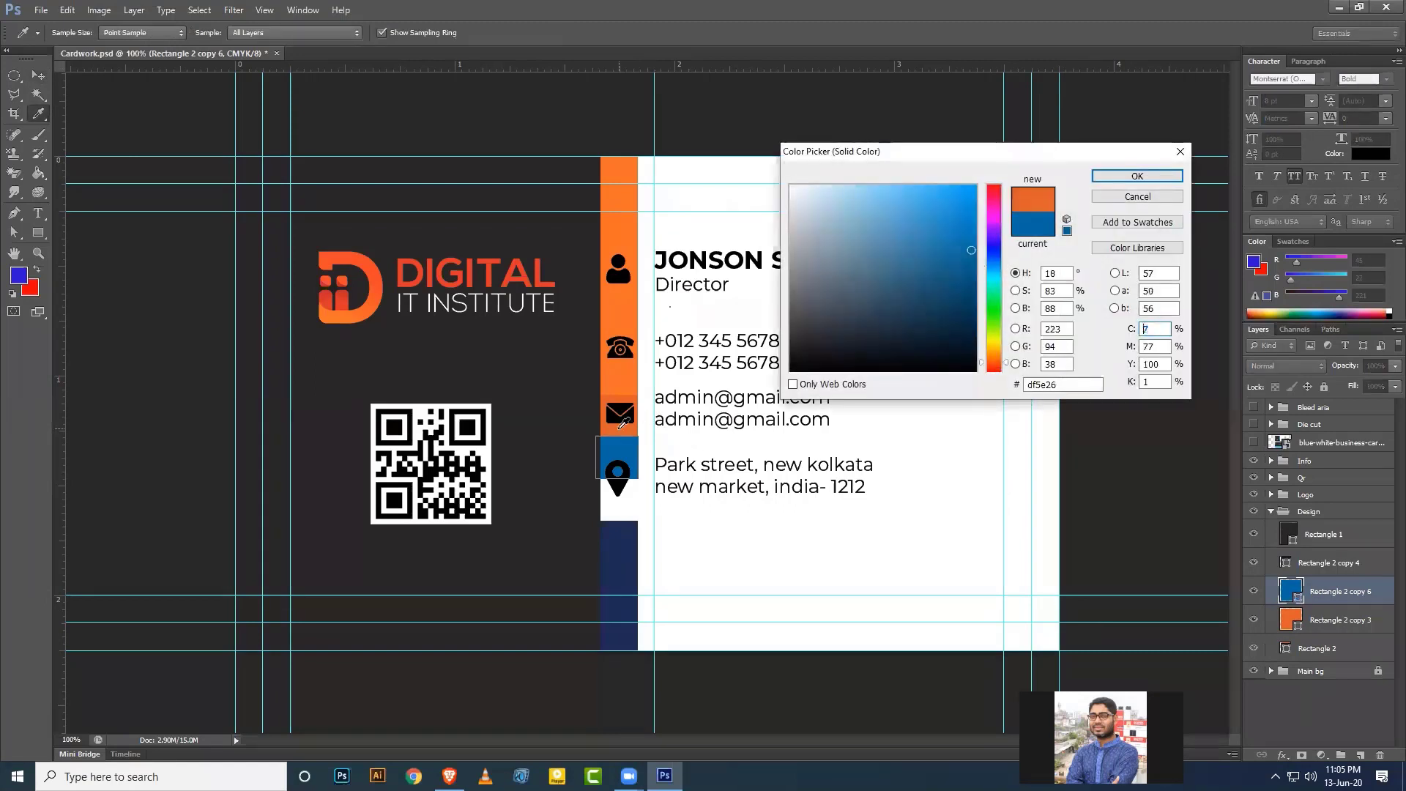
{"action": "left_click", "coordinate": [965, 225]}
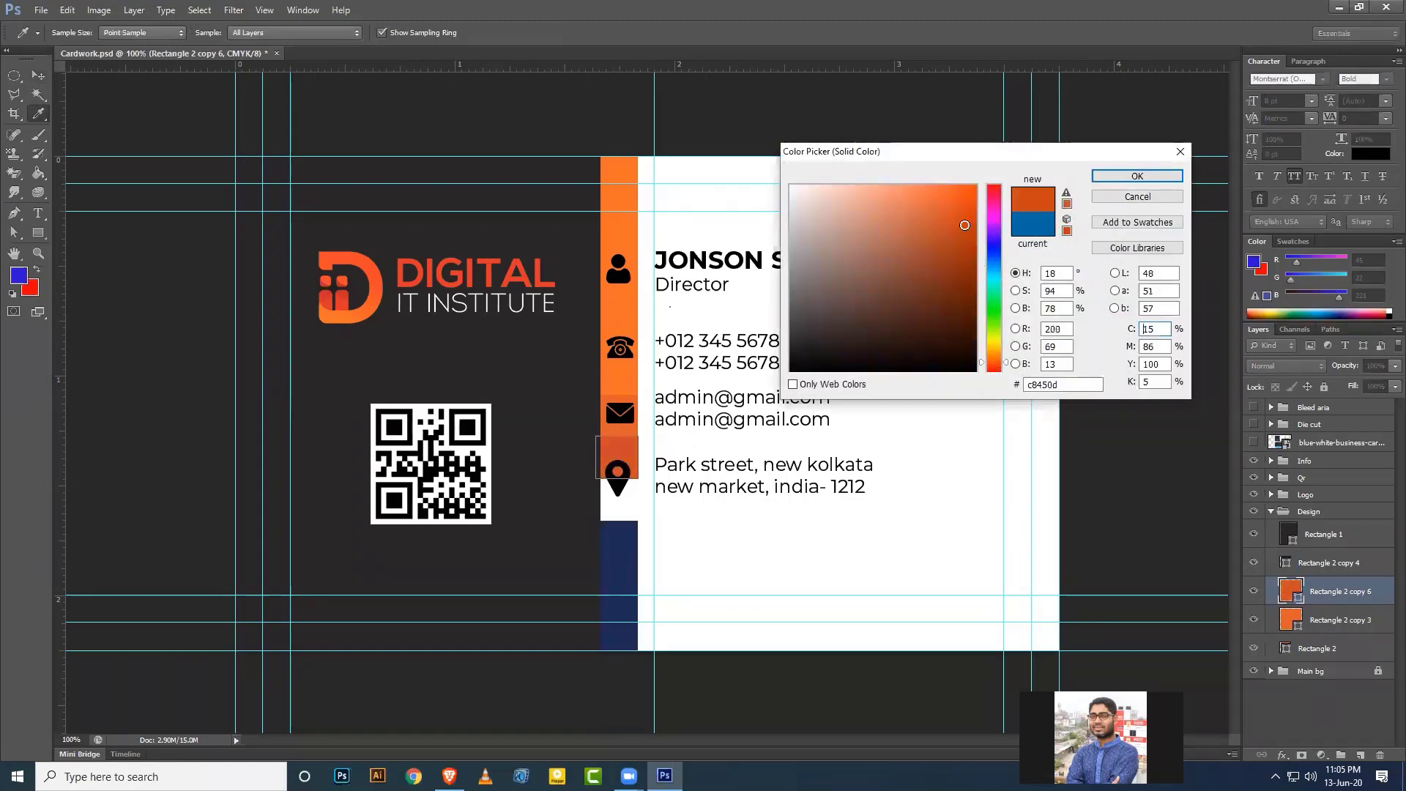
{"action": "left_click", "coordinate": [1116, 179]}
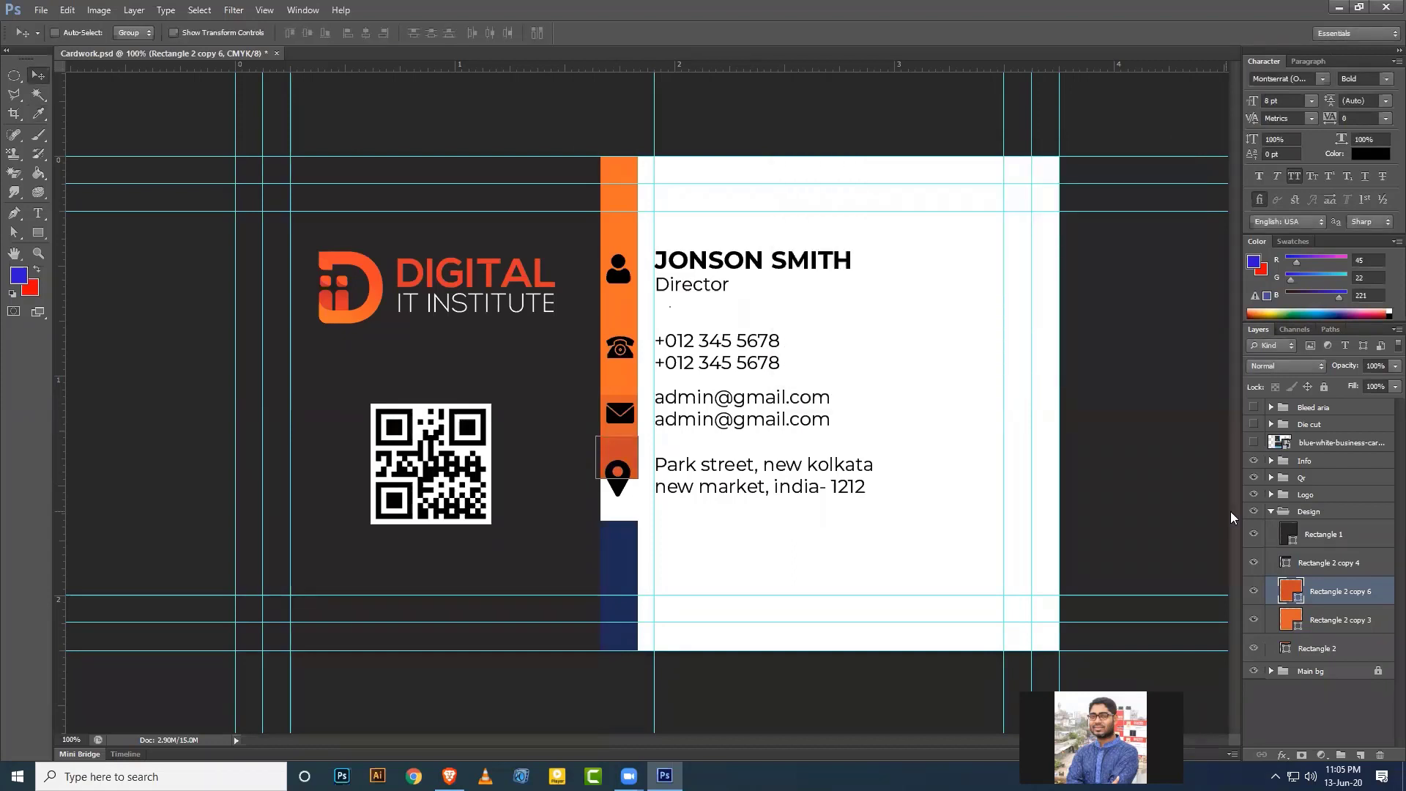
Recolor the bottom navy strip to deep red-brown 962509.
{"action": "double_click", "coordinate": [1286, 566]}
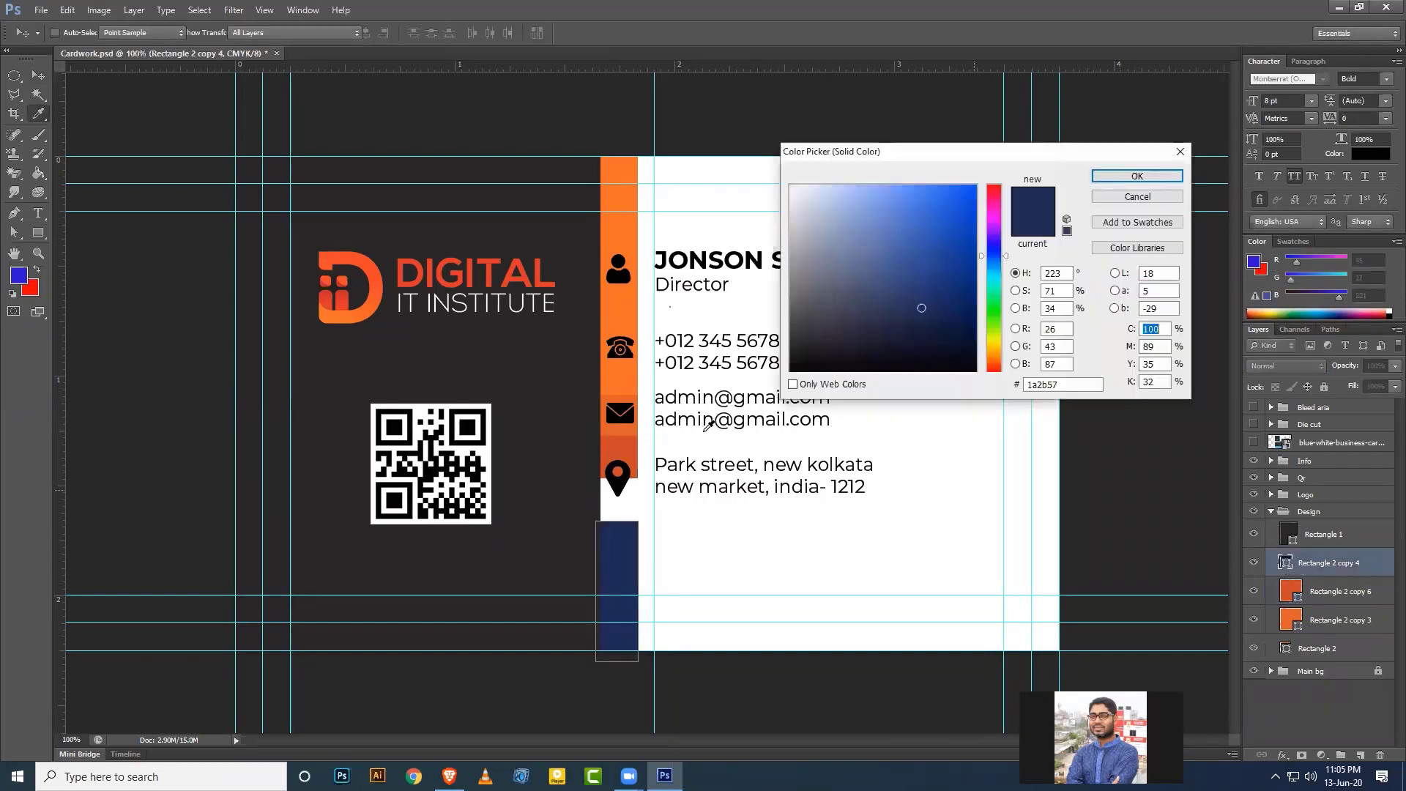
{"action": "left_click", "coordinate": [632, 441]}
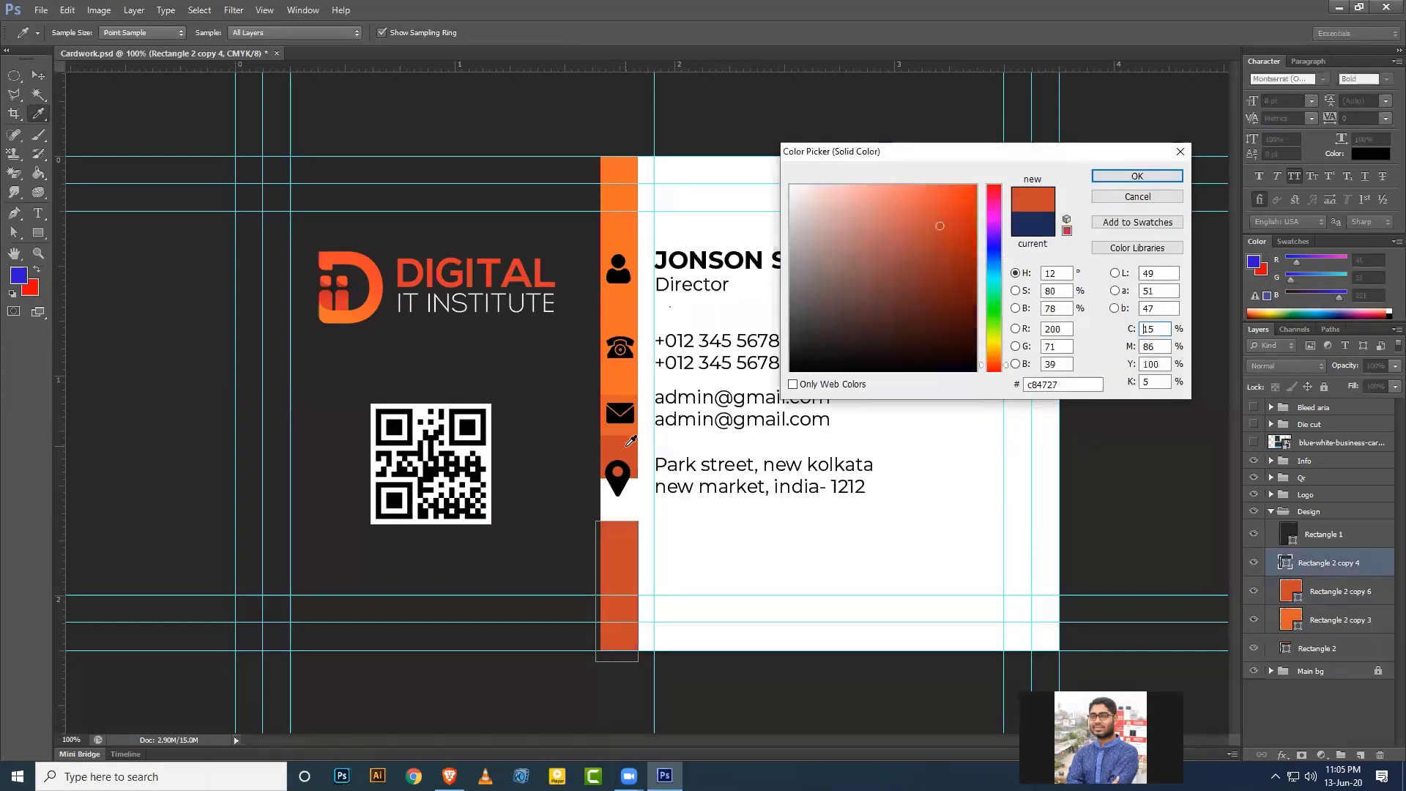
{"action": "left_click", "coordinate": [962, 249]}
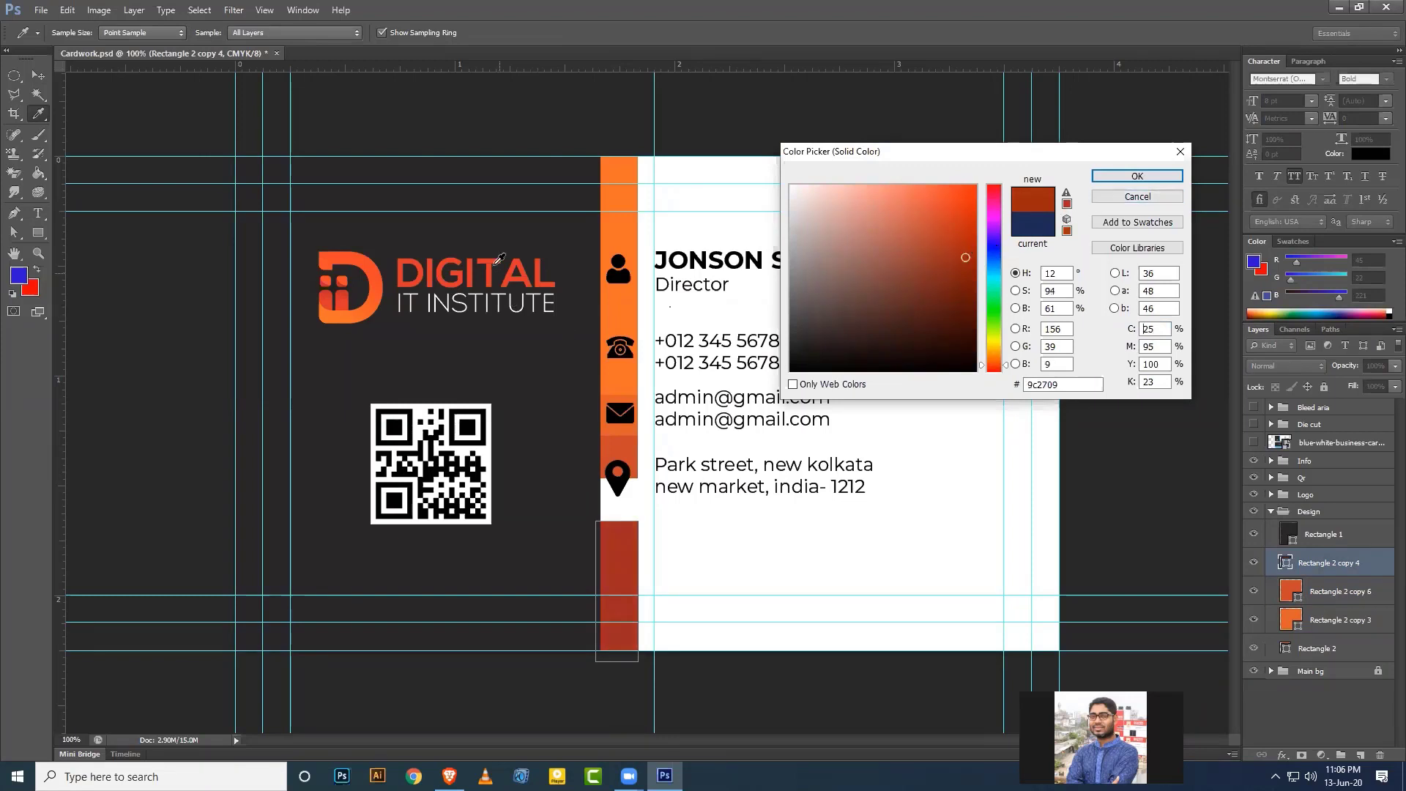
{"action": "left_click", "coordinate": [491, 260]}
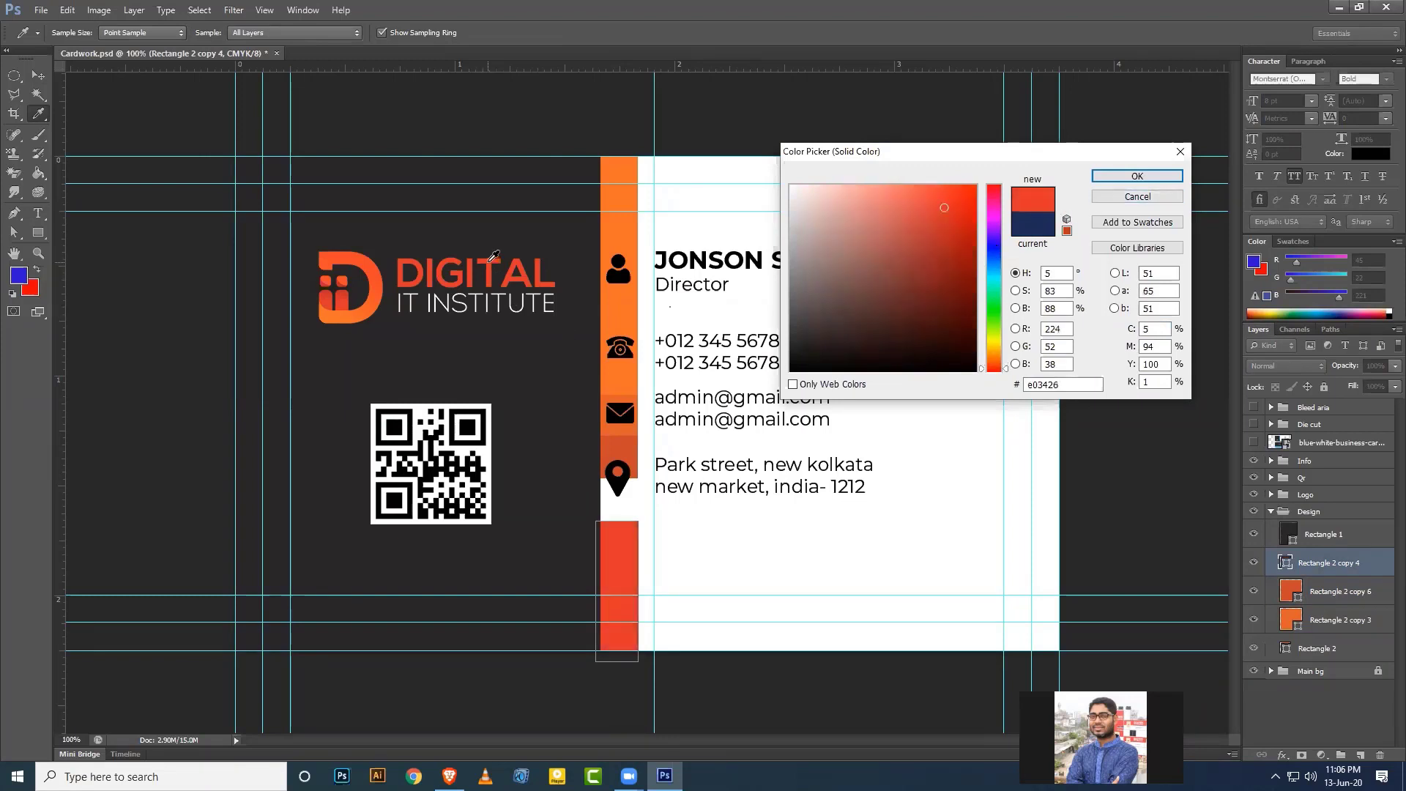
{"action": "left_click", "coordinate": [967, 249]}
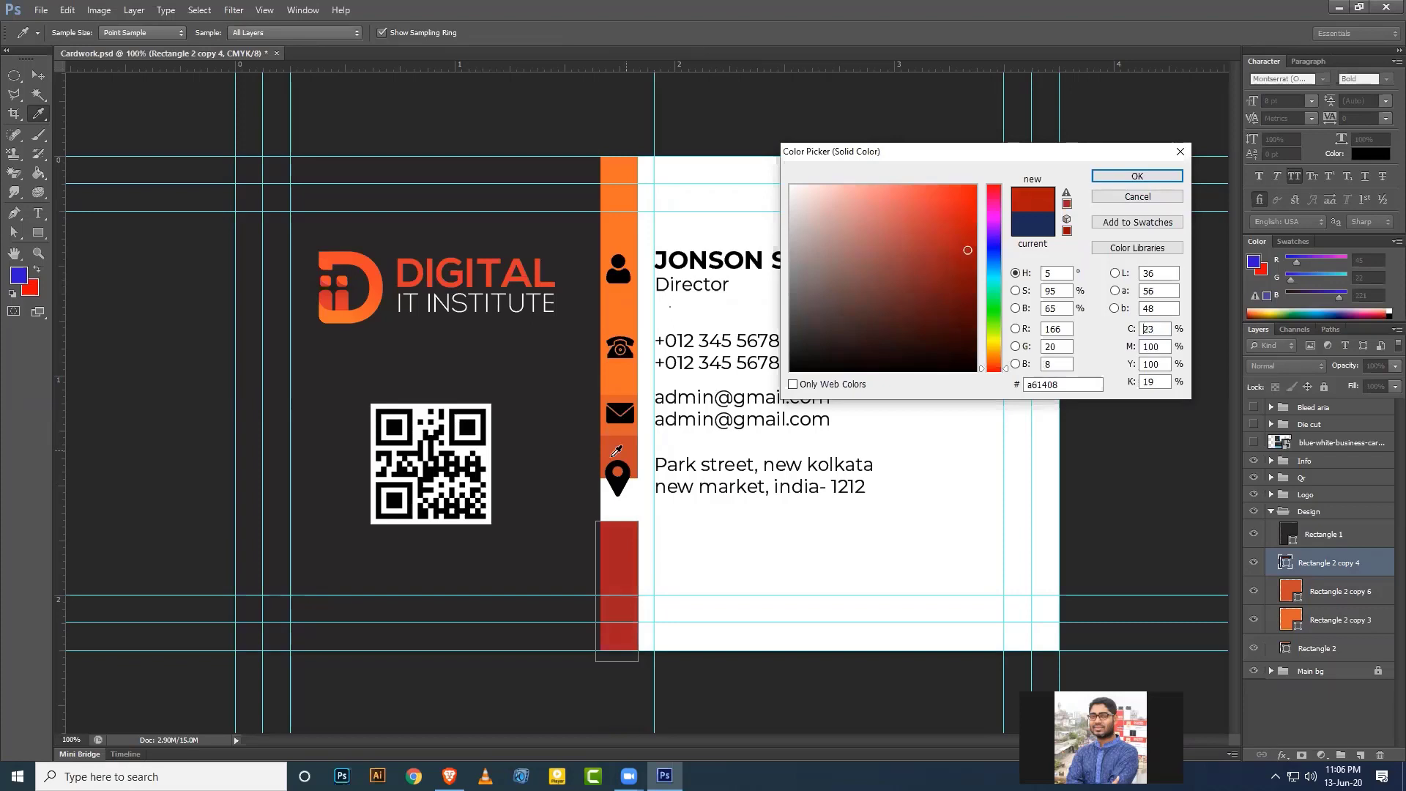
{"action": "left_click", "coordinate": [616, 450]}
{"action": "left_click", "coordinate": [964, 261]}
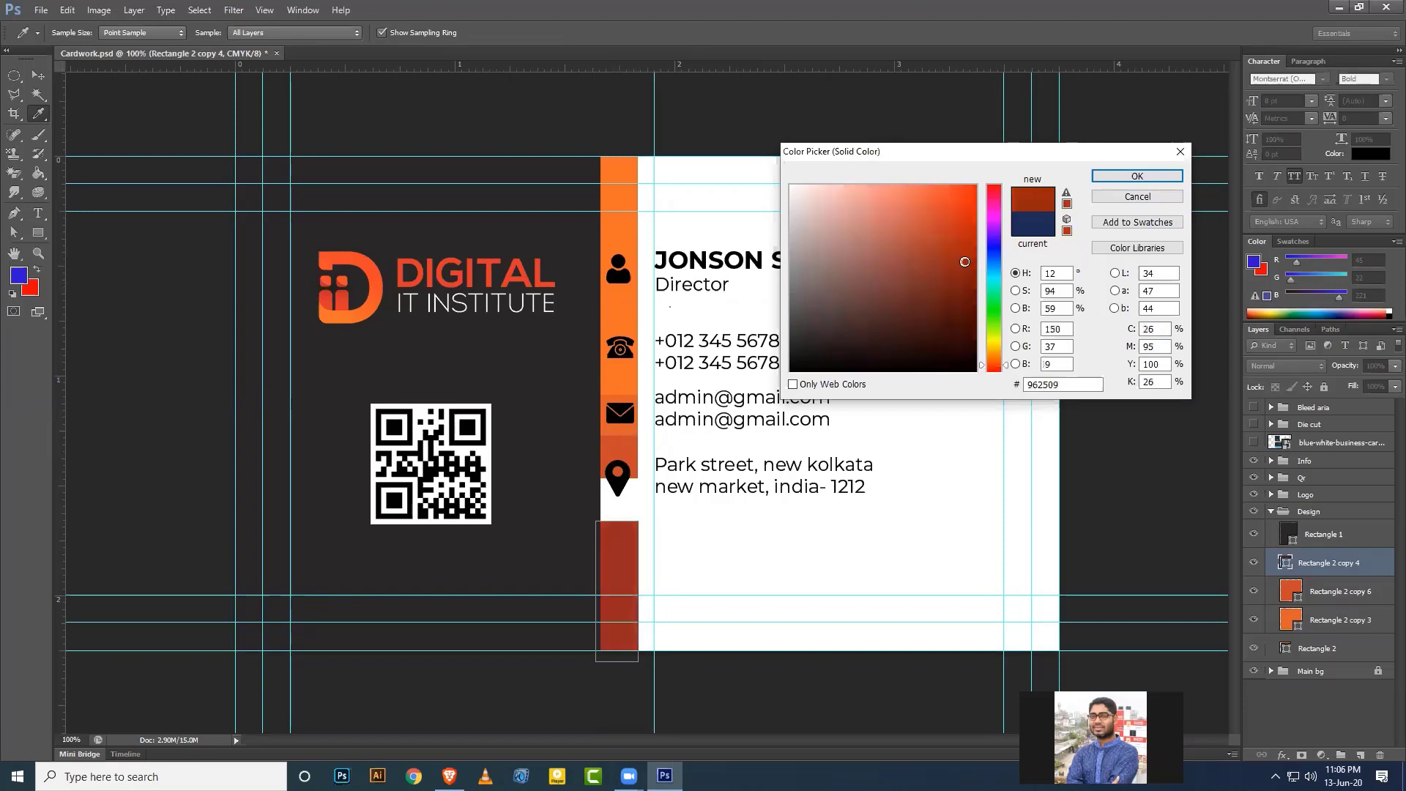
{"action": "key", "text": "Return"}
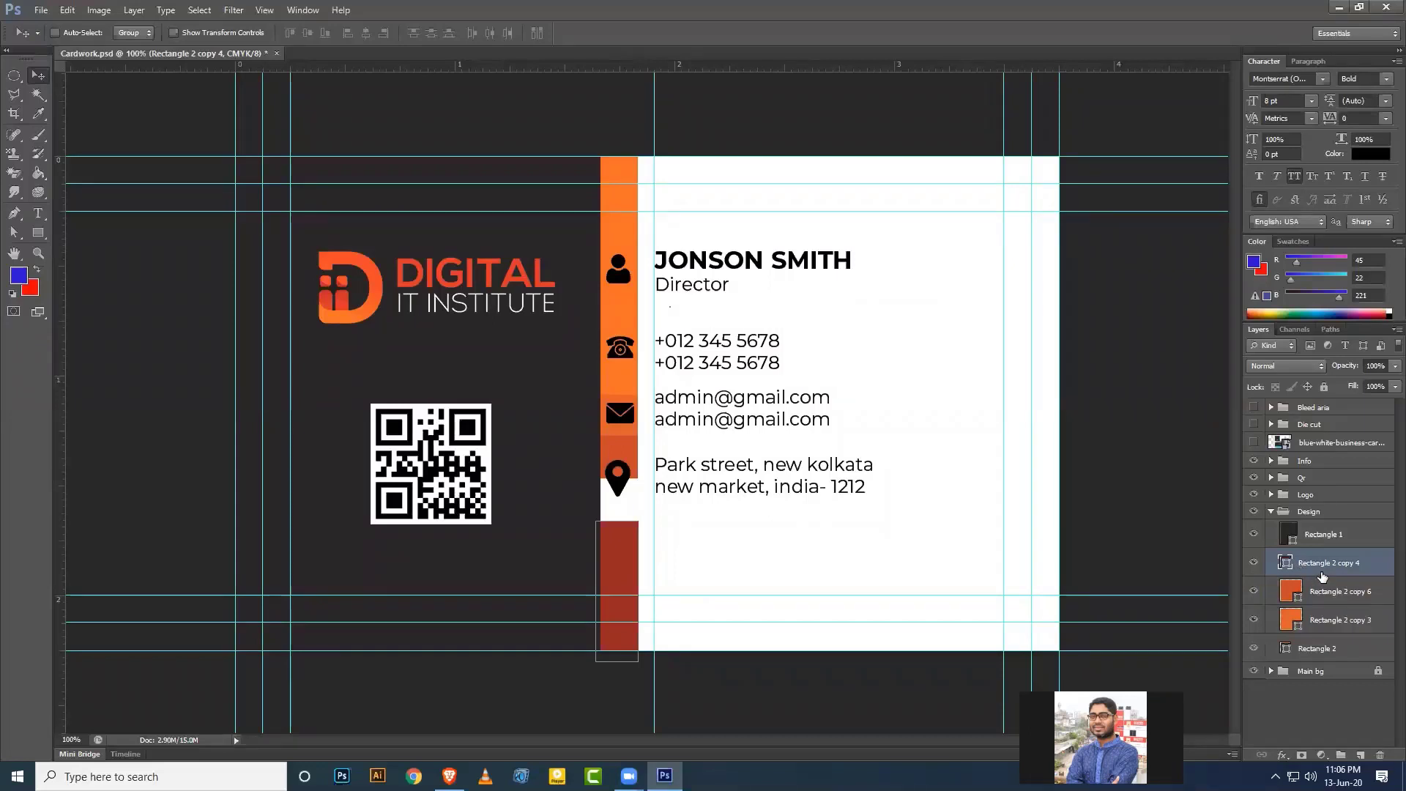
{"action": "left_click", "coordinate": [1272, 511]}
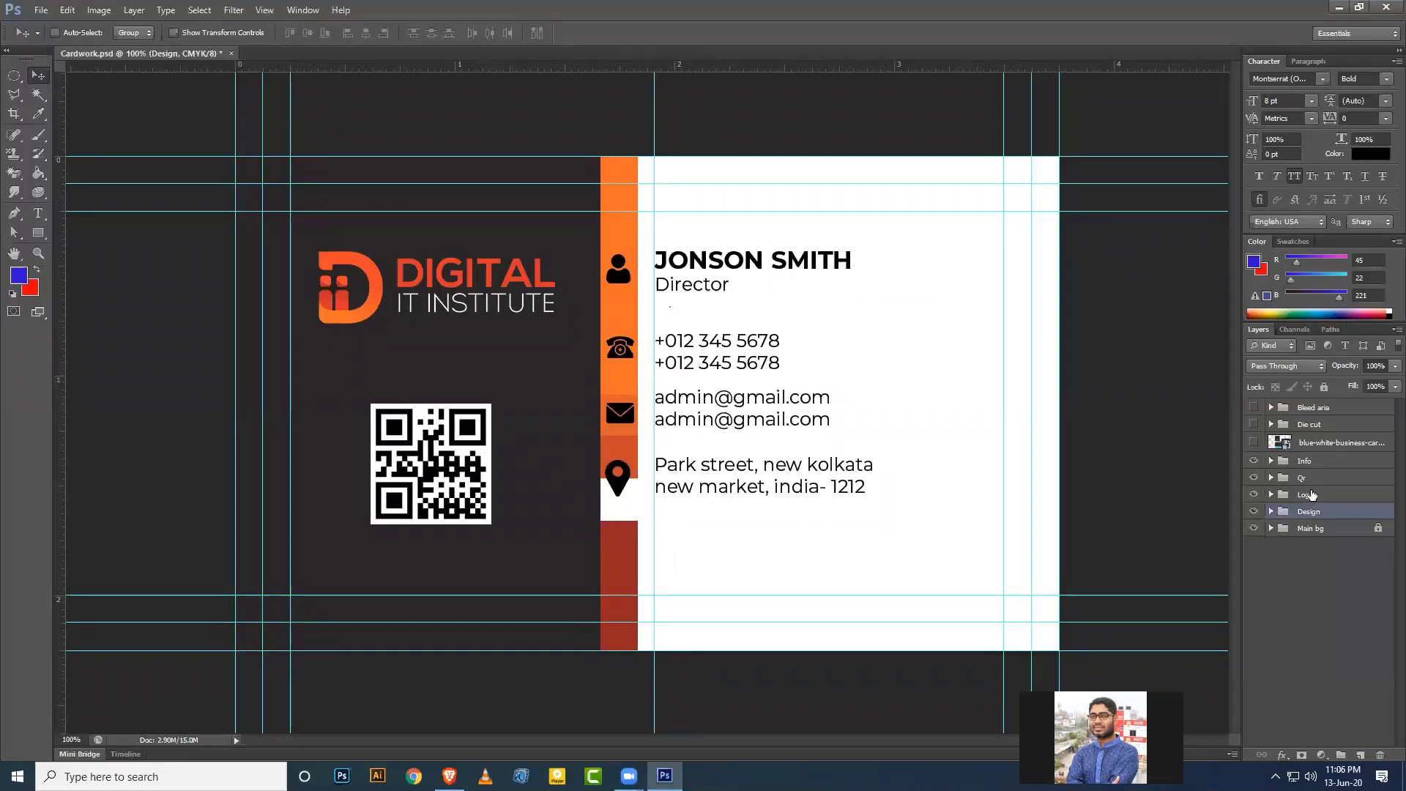
{"action": "left_click", "coordinate": [1271, 462]}
{"action": "left_click", "coordinate": [1271, 461]}
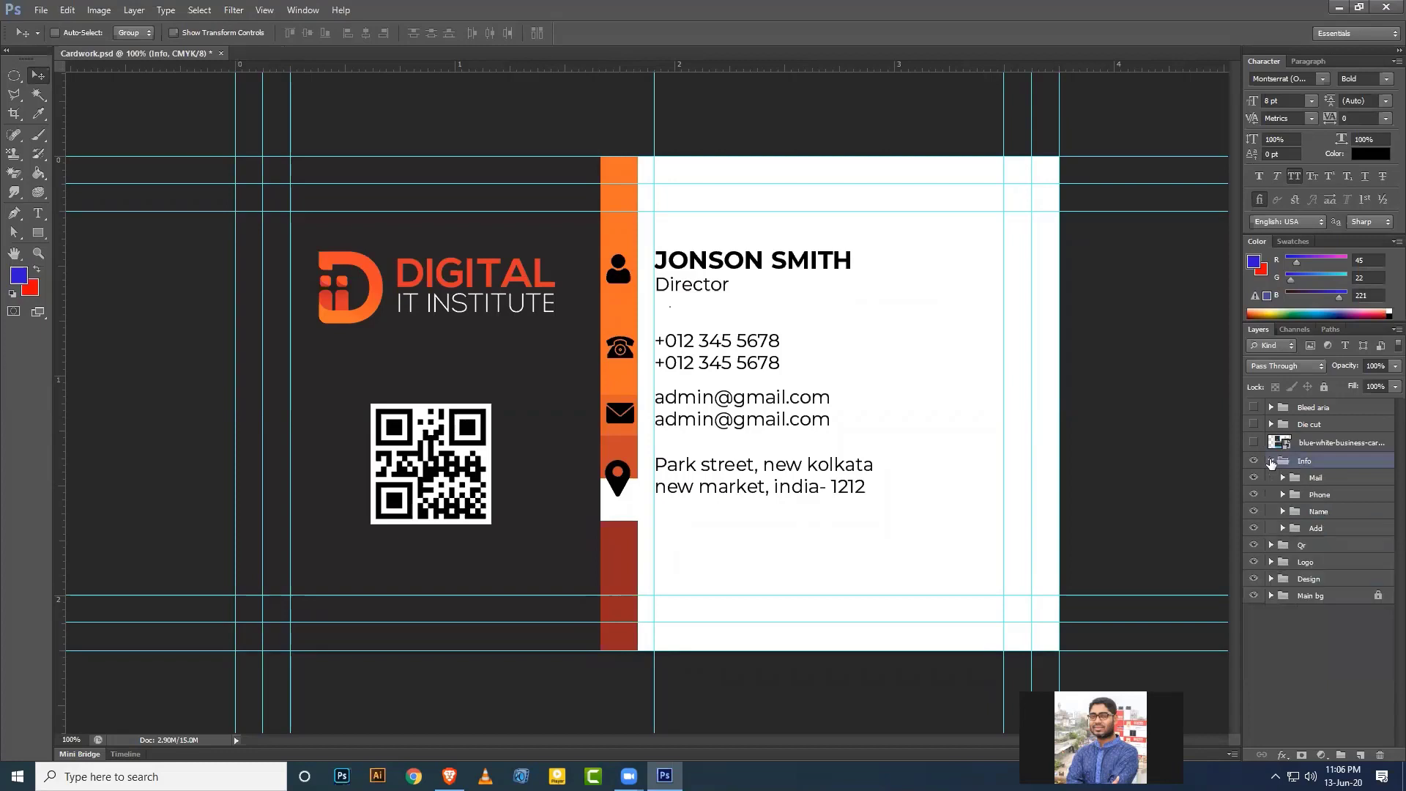
{"action": "mouse_move", "coordinate": [1323, 512]}
{"action": "left_mouse_down"}
{"action": "mouse_move", "coordinate": [1324, 471]}
{"action": "mouse_move", "coordinate": [1325, 488]}
{"action": "left_mouse_up"}
{"action": "left_click", "coordinate": [1327, 513]}
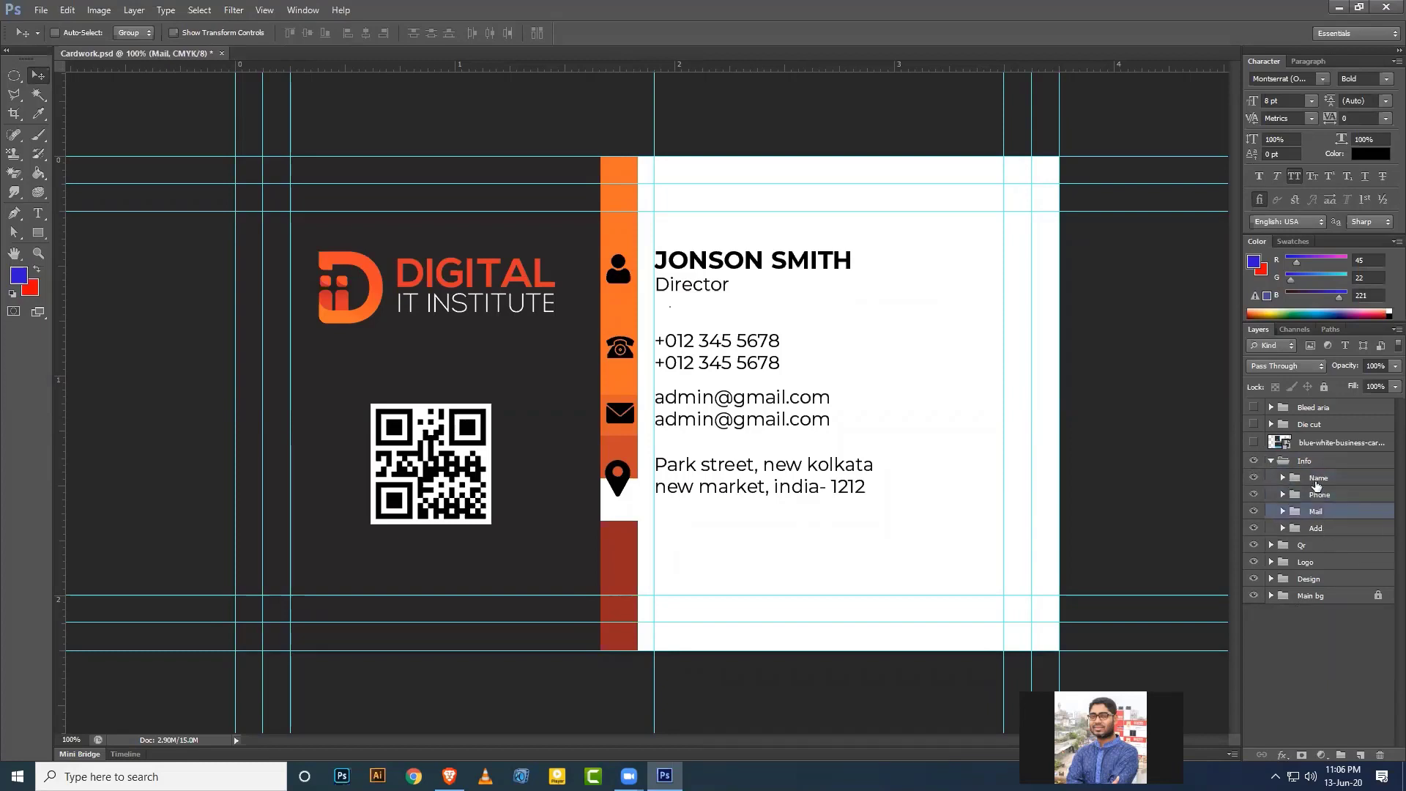
{"action": "left_click", "coordinate": [1317, 480]}
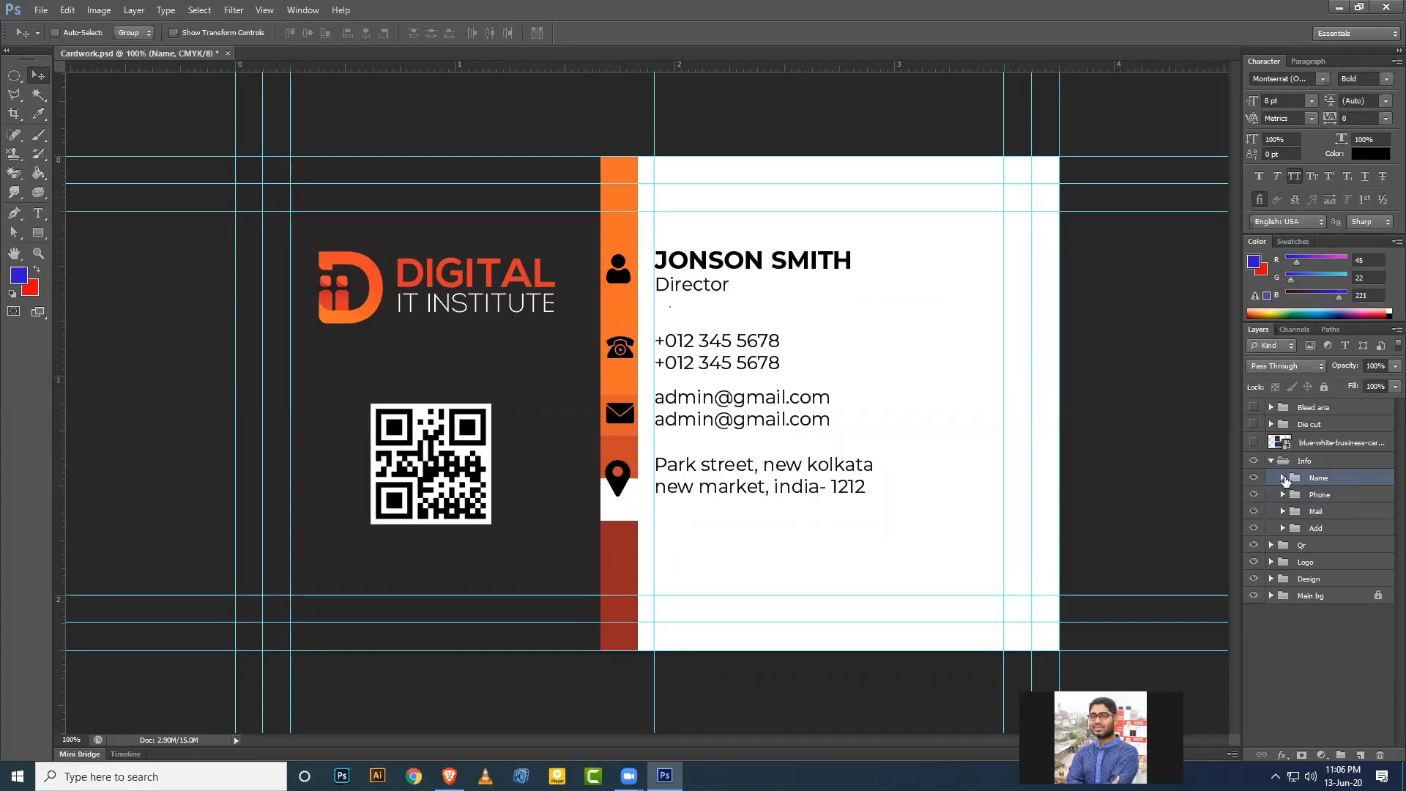
{"action": "left_click", "coordinate": [1283, 478]}
{"action": "left_click", "coordinate": [1331, 498]}
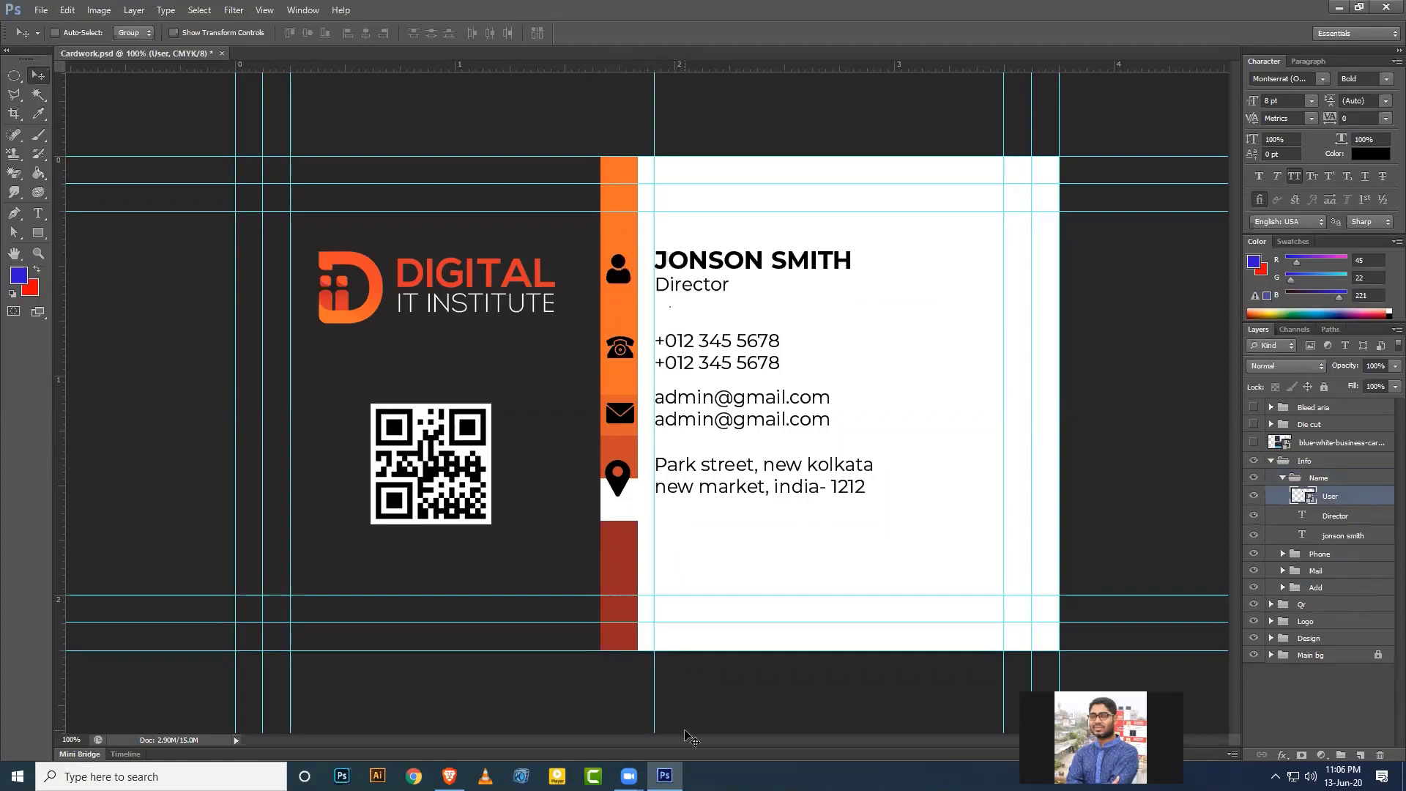
{"action": "left_click", "coordinate": [1340, 515]}
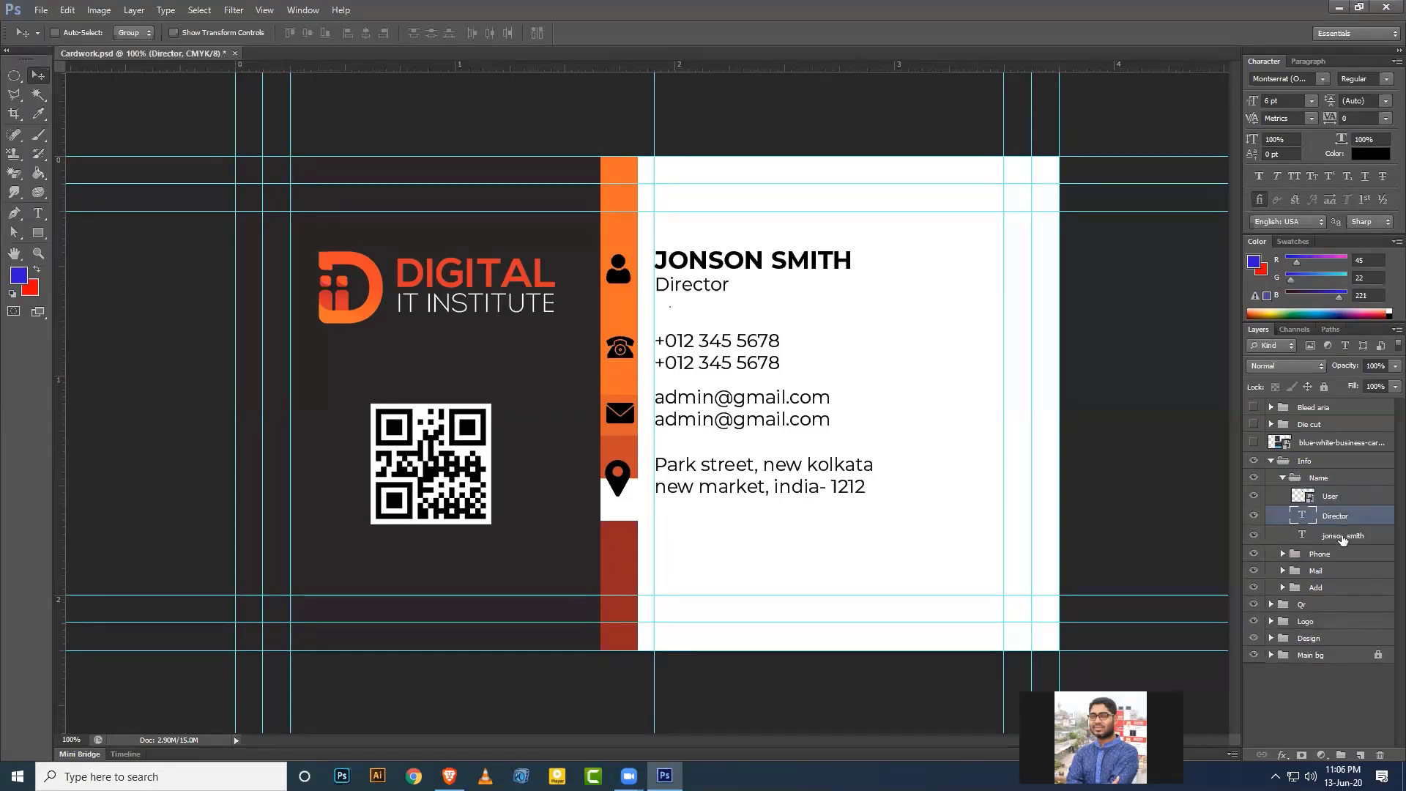
{"action": "left_click", "coordinate": [1342, 537], "text": "shift"}
{"action": "key", "text": "ctrl+g"}
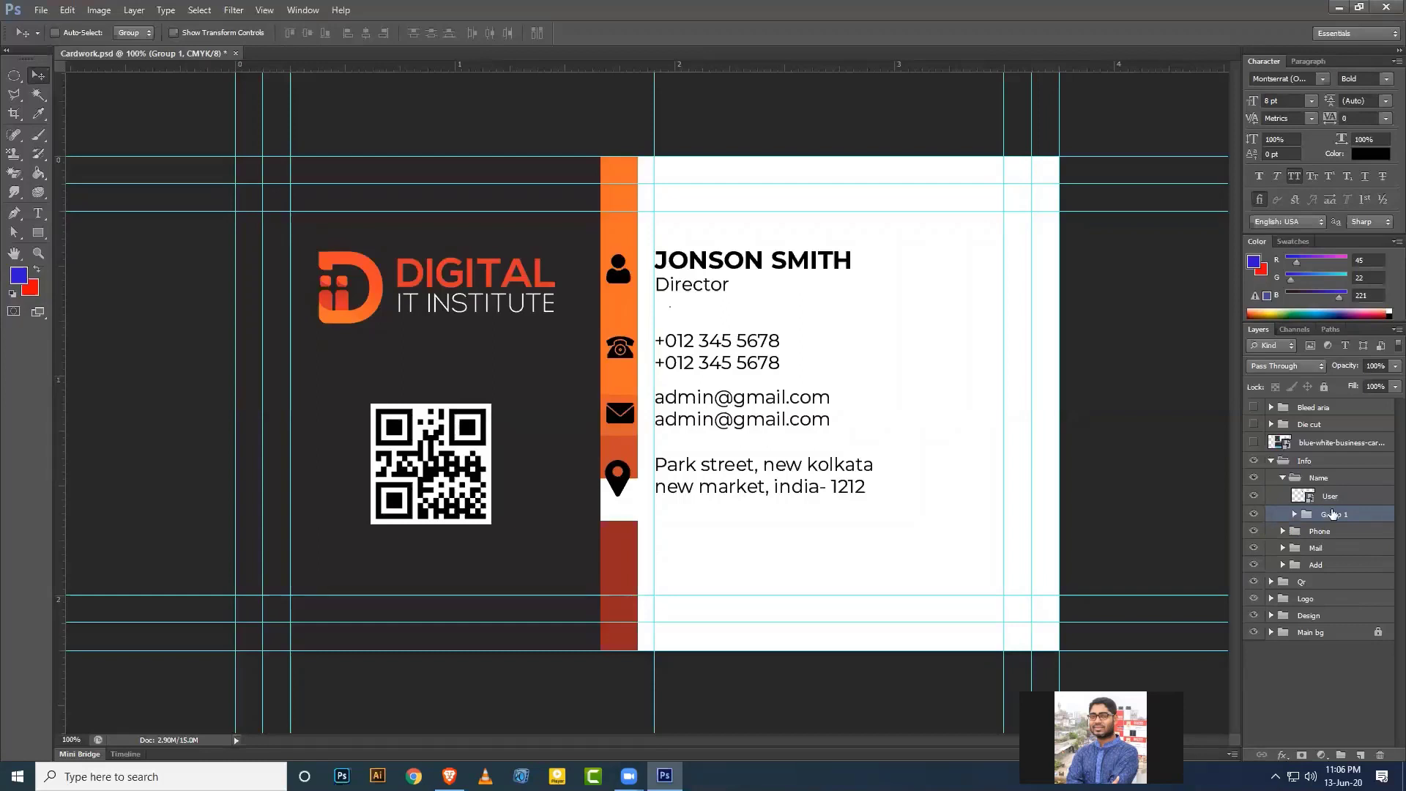
{"action": "left_click", "coordinate": [1254, 515]}
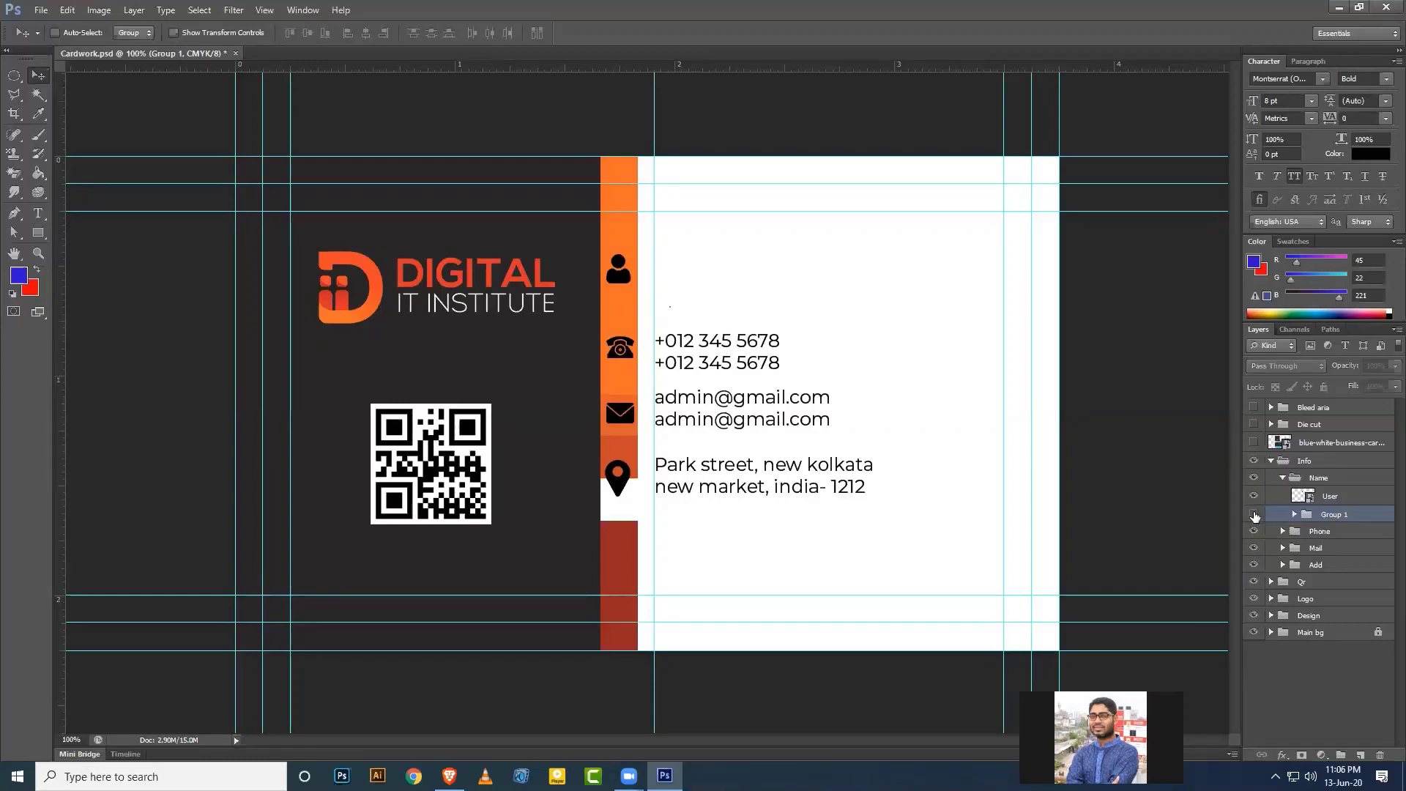
{"action": "left_click", "coordinate": [1254, 515]}
{"action": "left_click", "coordinate": [1253, 497]}
{"action": "left_click", "coordinate": [1253, 498]}
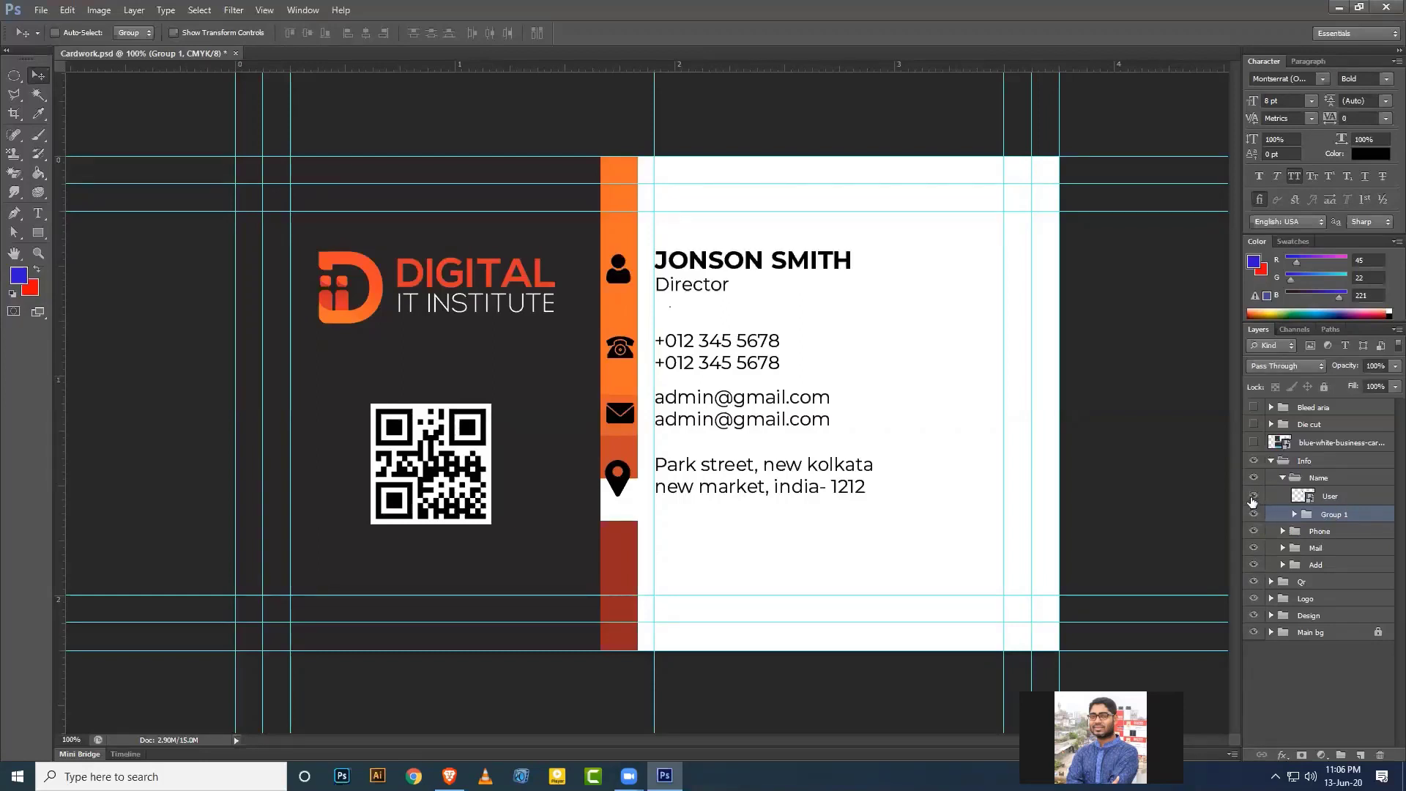
{"action": "left_click", "coordinate": [1347, 501], "text": "ctrl"}
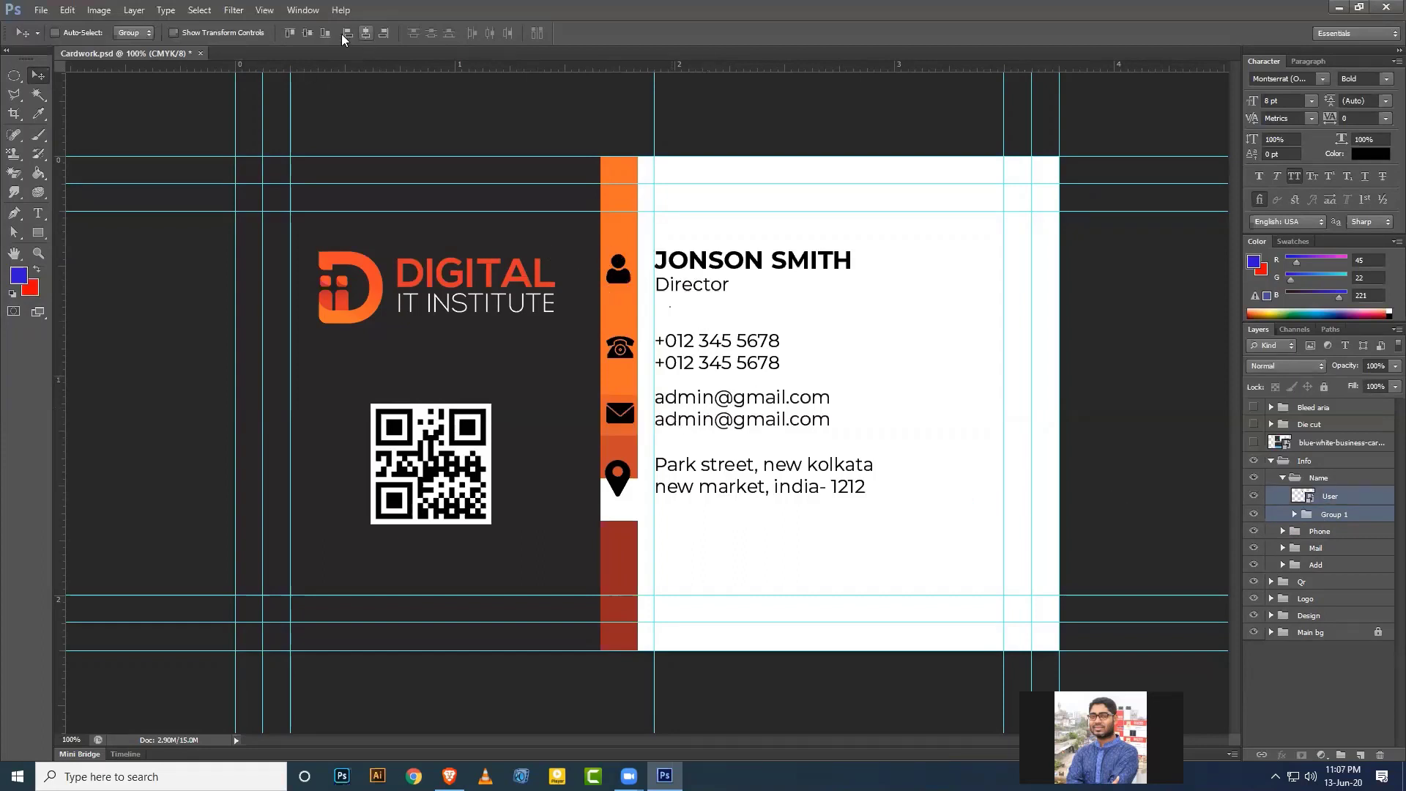
Vertically centre the person icon on the name and the phone icon on the phone numbers.
{"action": "left_click", "coordinate": [309, 31]}
{"action": "left_click", "coordinate": [1282, 480]}
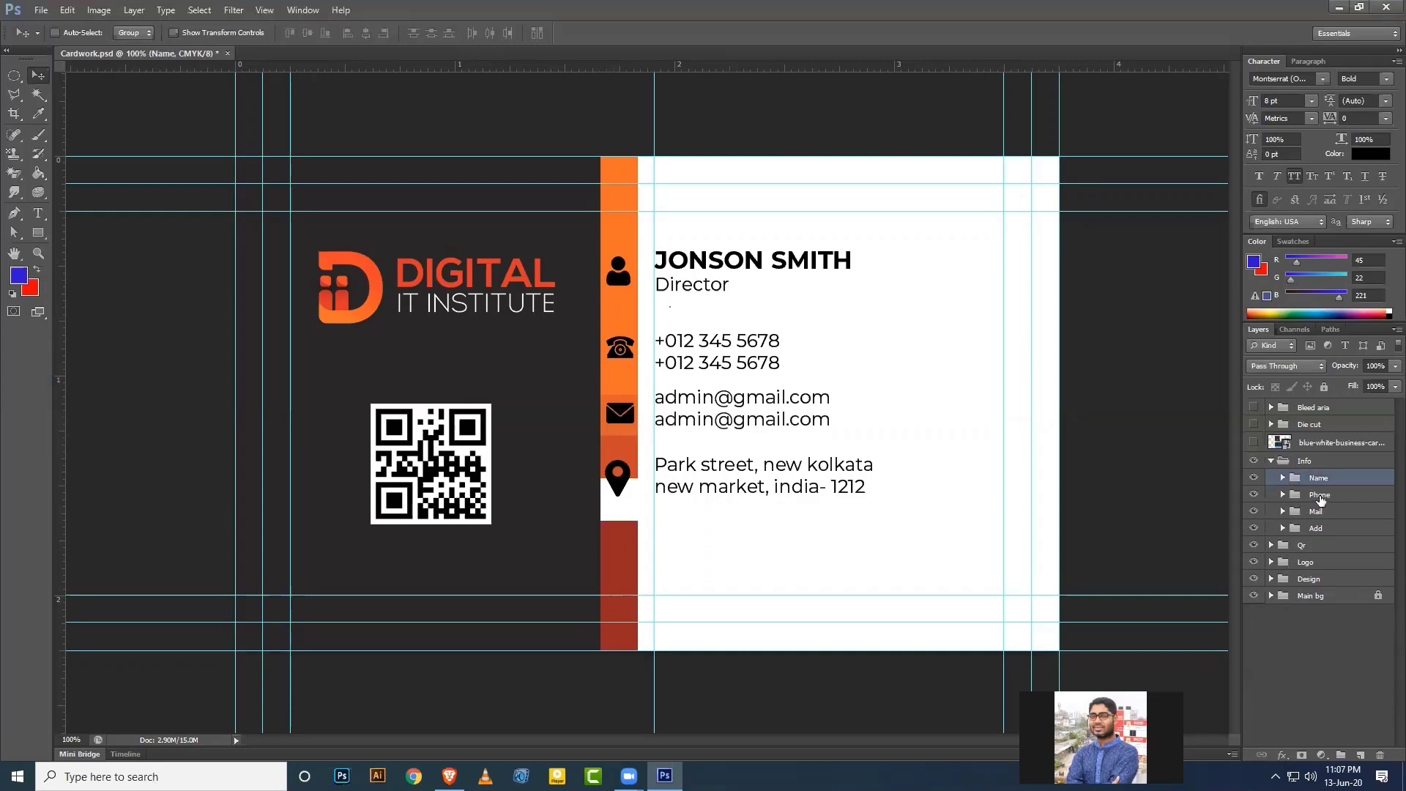
{"action": "left_click", "coordinate": [1318, 497]}
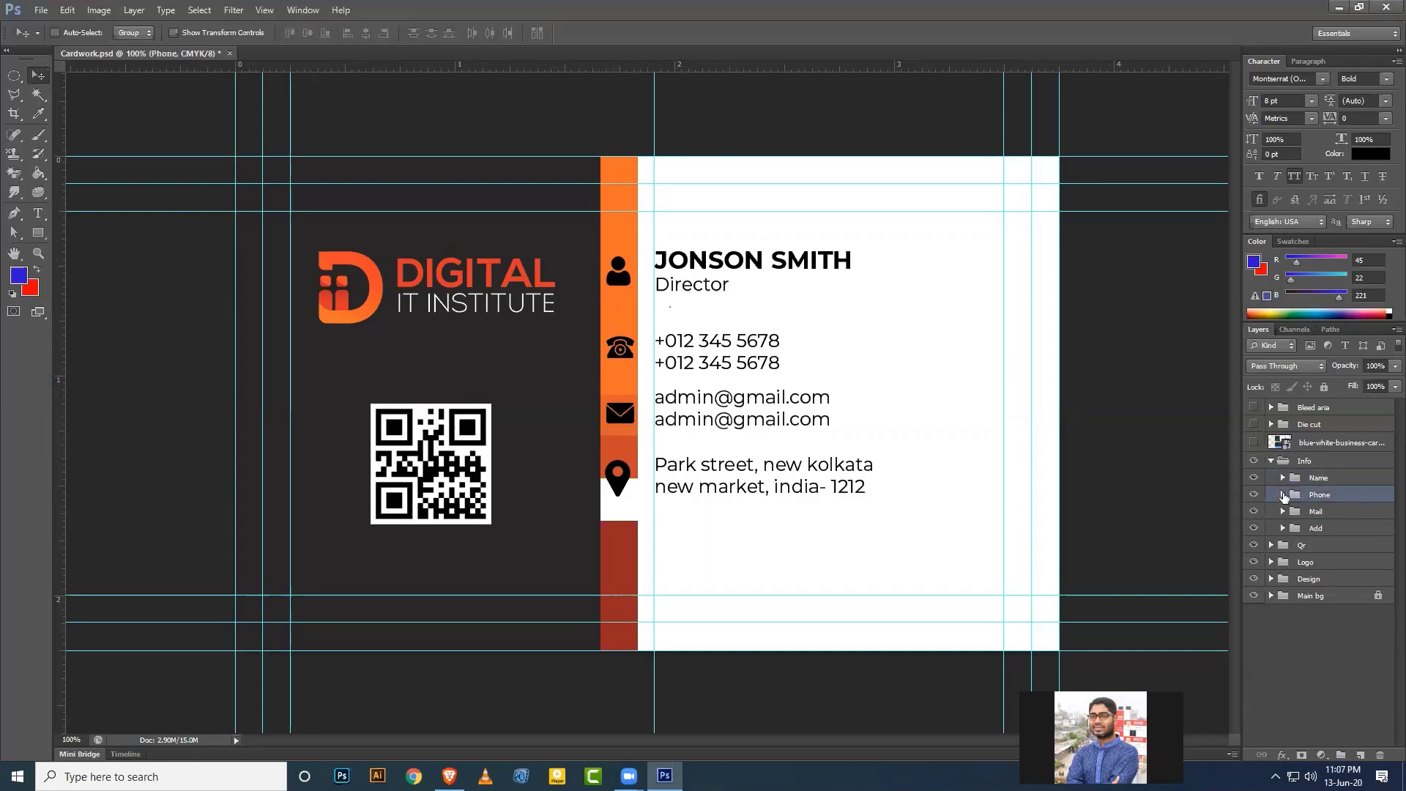
{"action": "left_click", "coordinate": [1283, 496]}
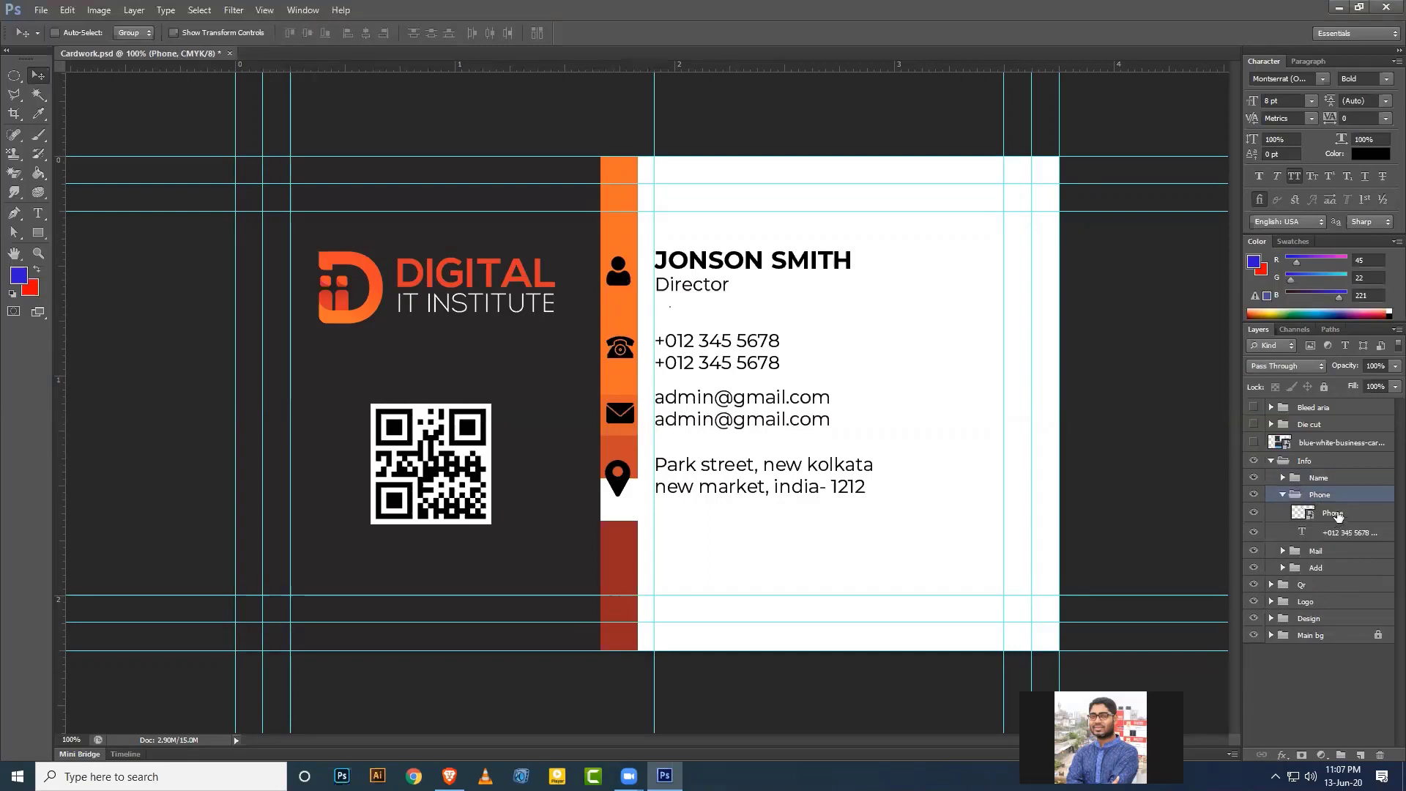
{"action": "left_click", "coordinate": [1339, 515]}
{"action": "left_click", "coordinate": [1335, 534], "text": "shift"}
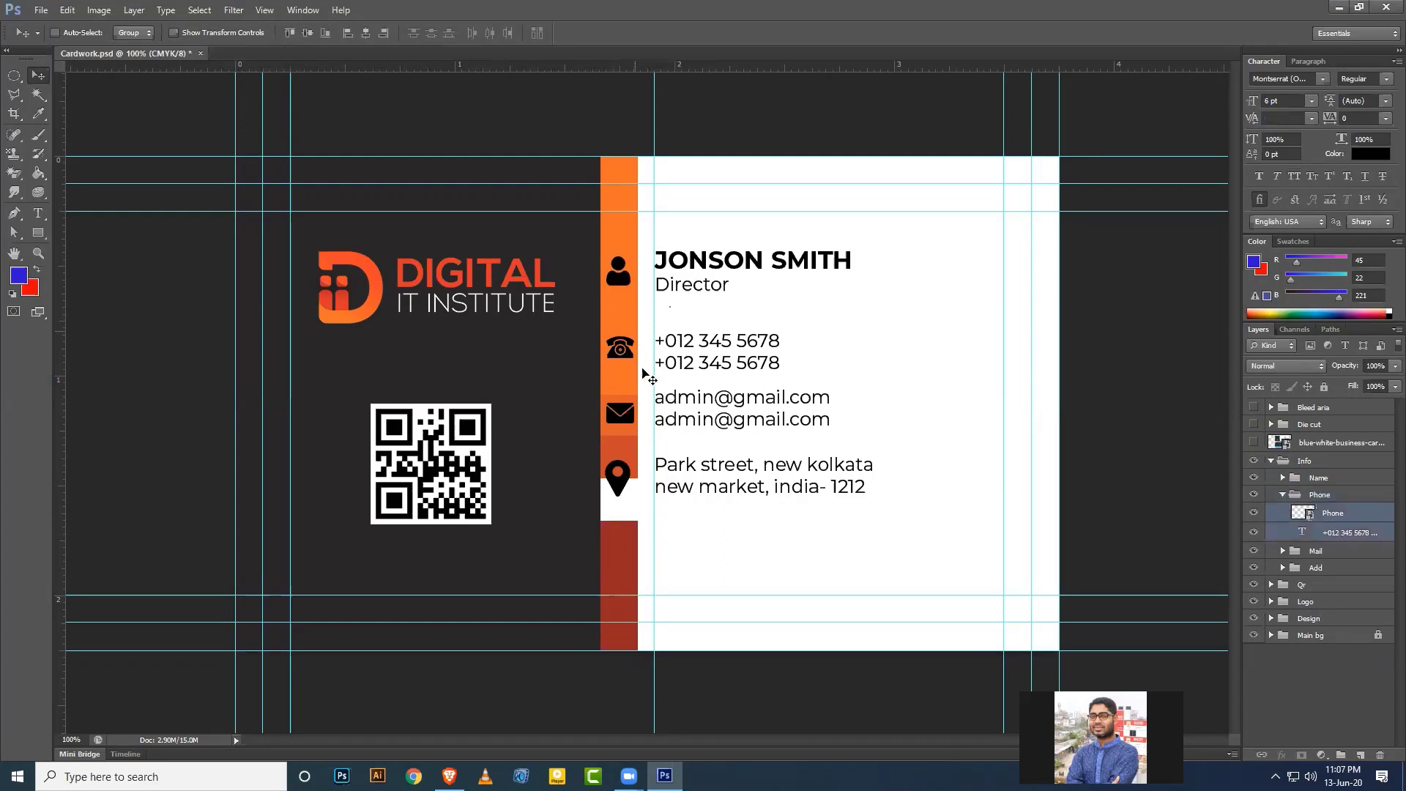
{"action": "left_click", "coordinate": [307, 32]}
Vertically centre the envelope icon on the e-mail lines and the pin on the address.
{"action": "left_click", "coordinate": [1283, 496]}
{"action": "left_click", "coordinate": [1282, 512]}
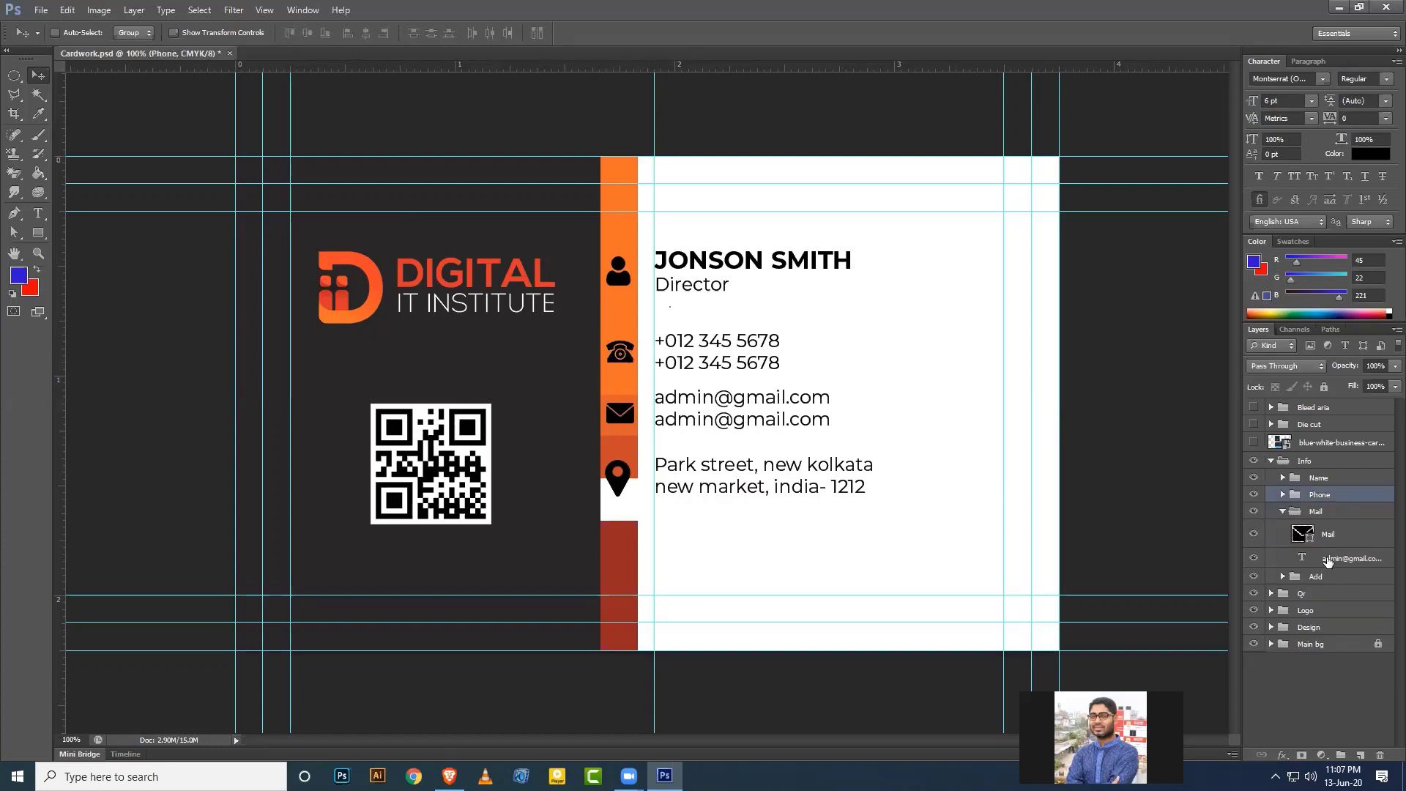
{"action": "left_click", "coordinate": [1328, 559]}
{"action": "left_click", "coordinate": [1328, 534], "text": "shift"}
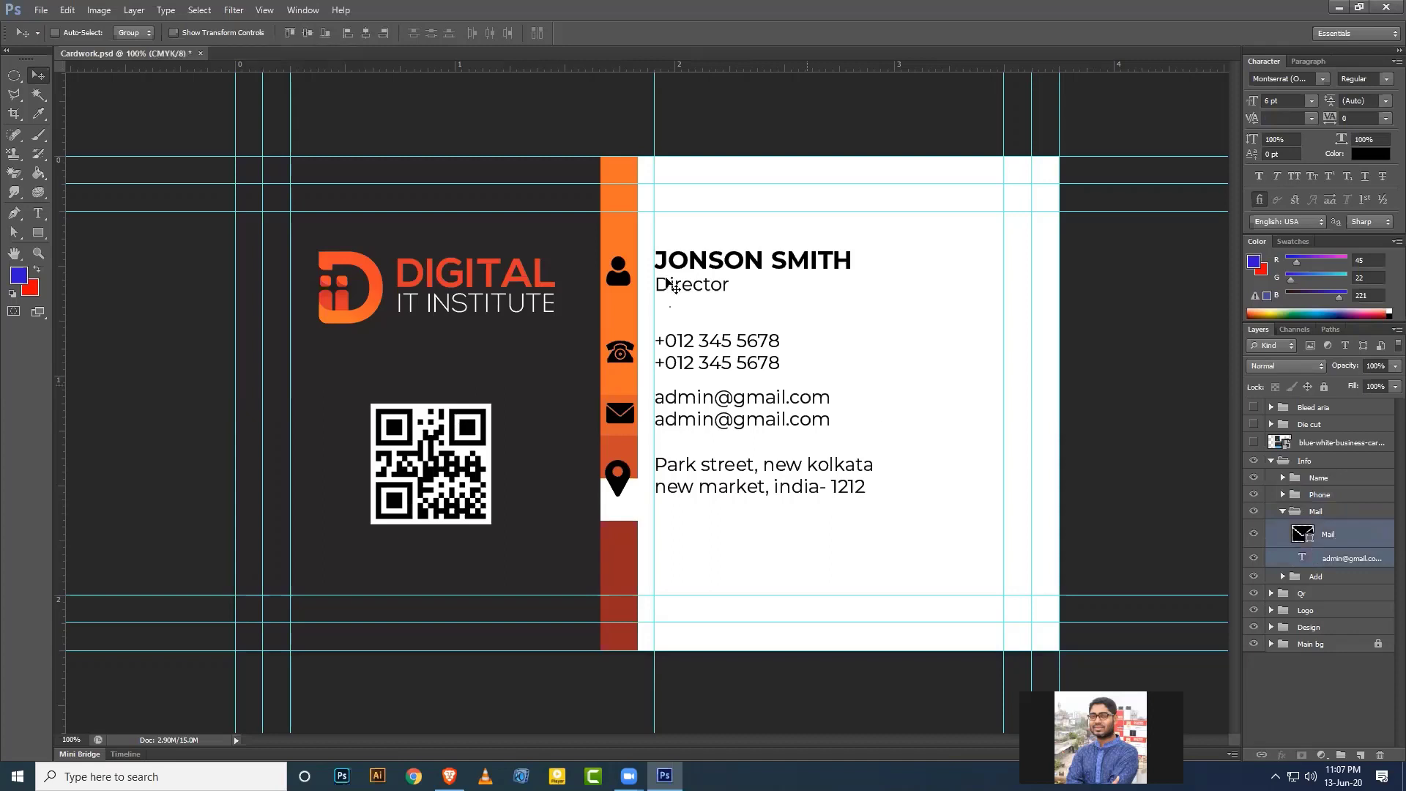
{"action": "left_click", "coordinate": [308, 33]}
{"action": "left_click", "coordinate": [1283, 511]}
{"action": "left_click", "coordinate": [1283, 528]}
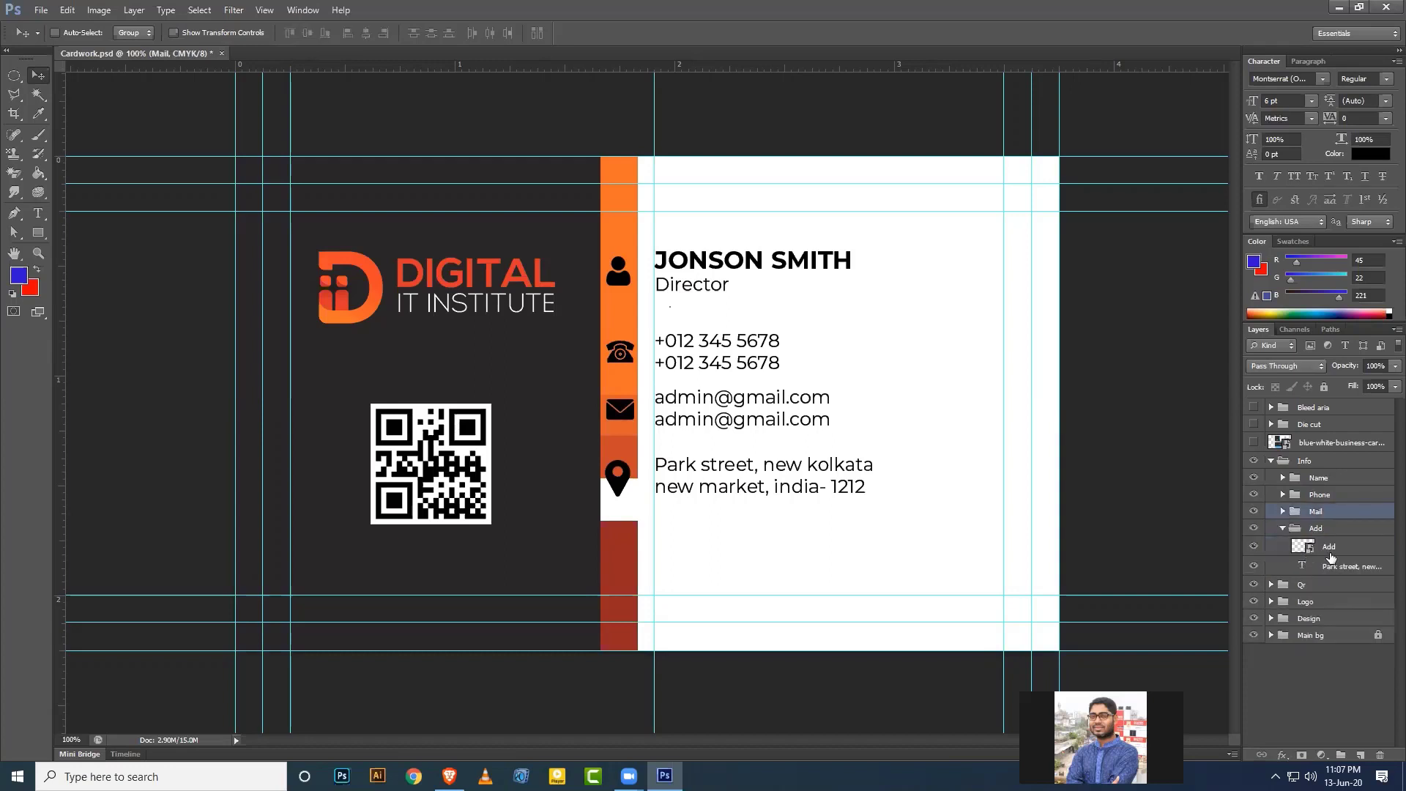
{"action": "left_click", "coordinate": [1329, 547]}
{"action": "left_click", "coordinate": [1340, 569], "text": "shift"}
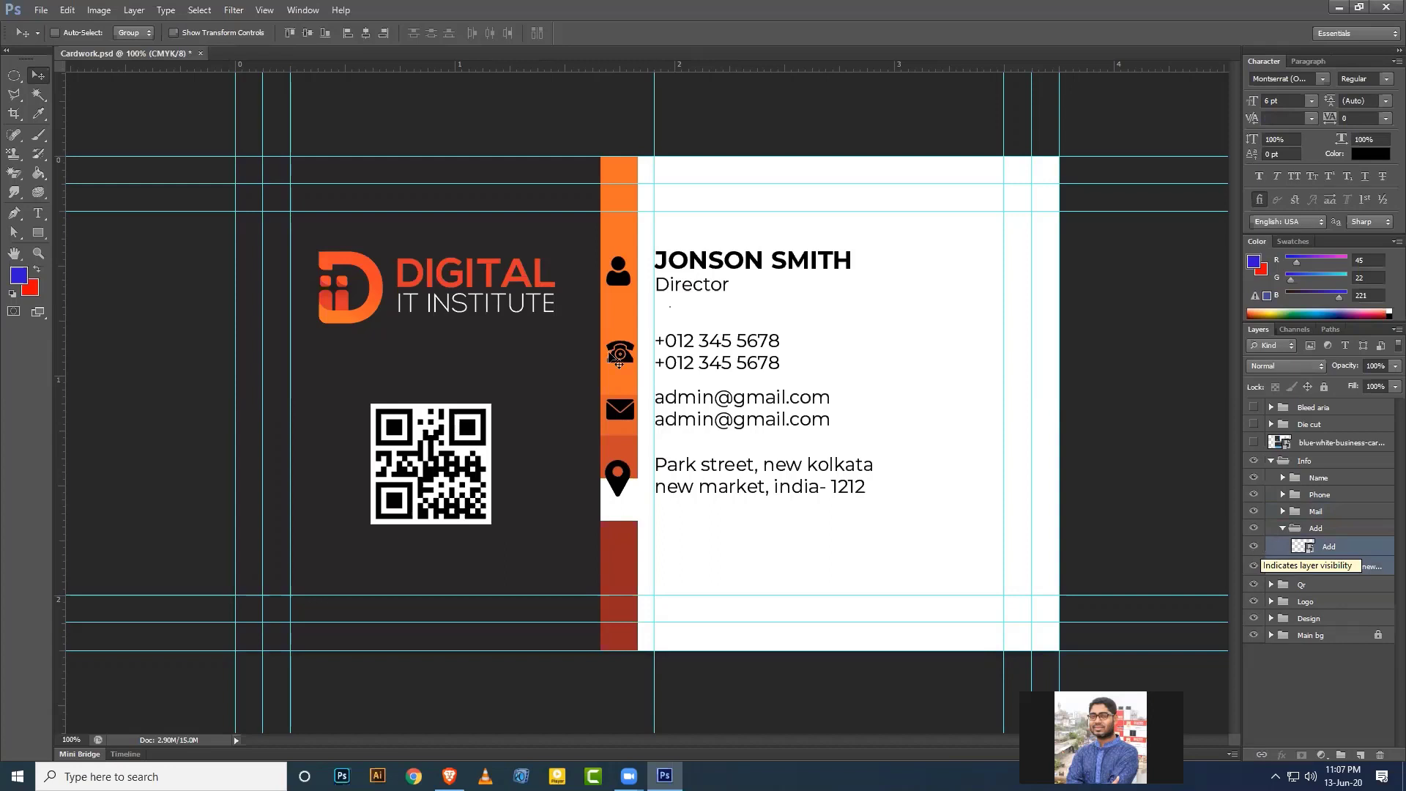
{"action": "left_click", "coordinate": [307, 34]}
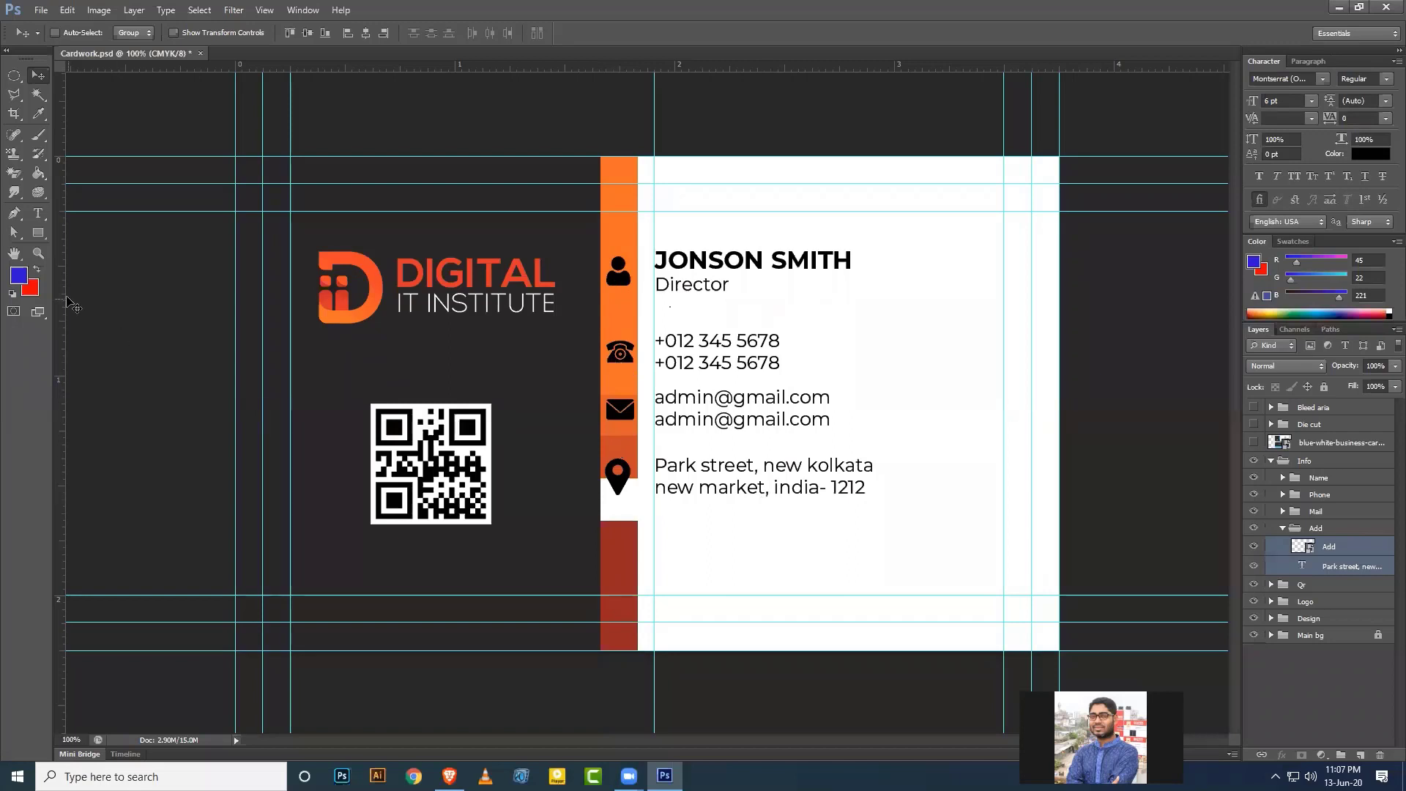
Place two vertical guides along the left edge of the orange strip.
{"action": "left_click_drag", "start_coordinate": [61, 296], "coordinate": [171, 307]}
{"action": "left_click_drag", "start_coordinate": [410, 362], "coordinate": [610, 366]}
{"action": "left_click_drag", "start_coordinate": [62, 315], "coordinate": [632, 362]}
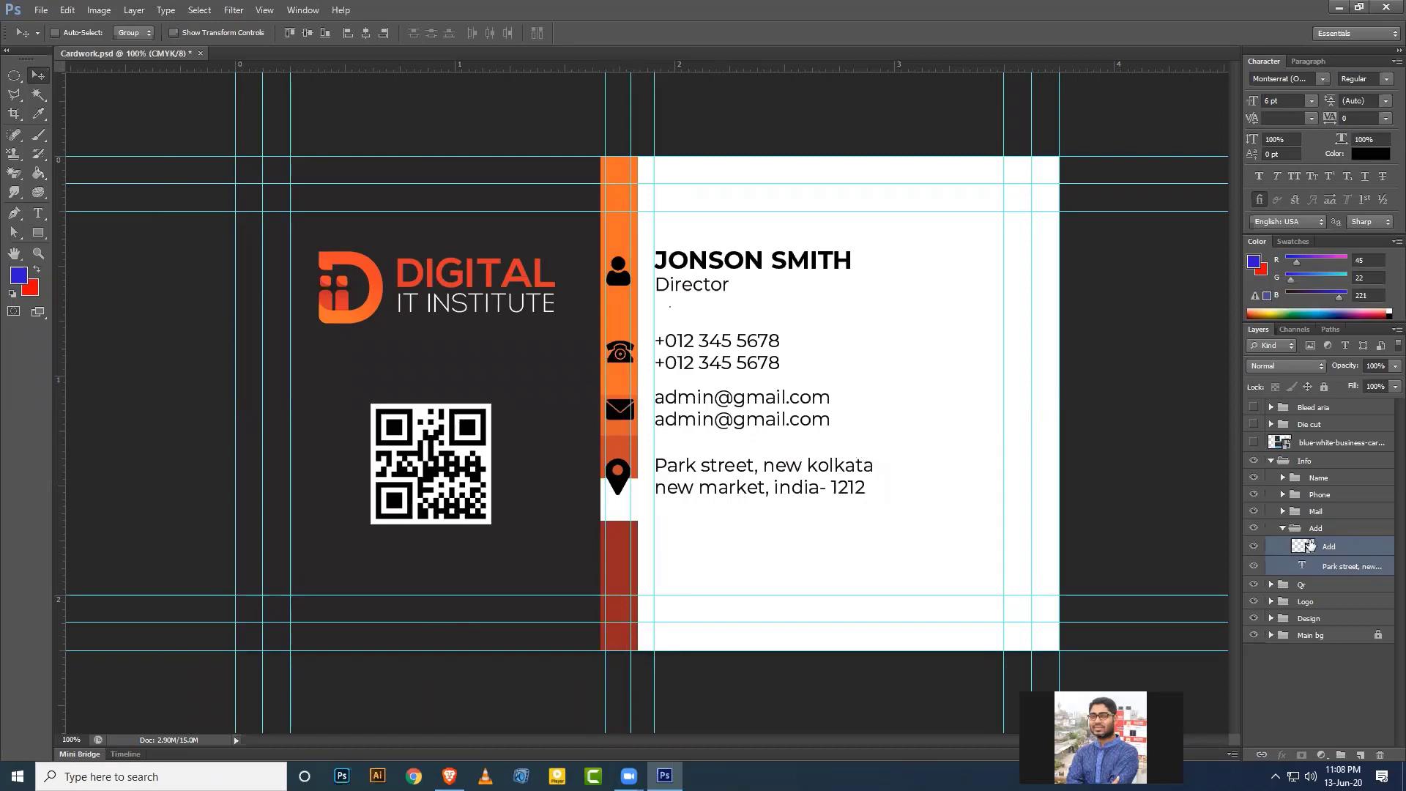
Select the location icon layer and expand the Add and Mail groups.
{"action": "left_click", "coordinate": [1327, 551]}
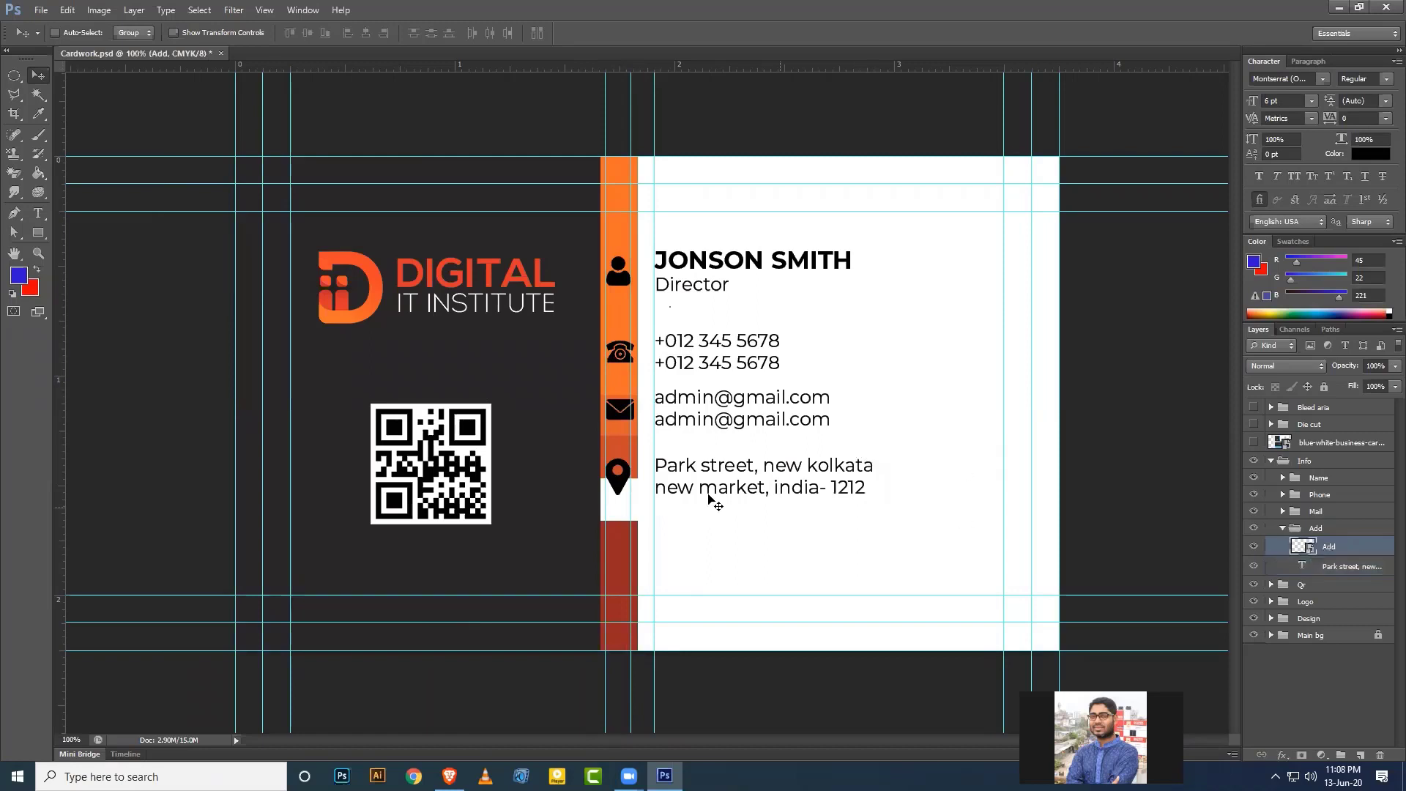
{"action": "scroll", "coordinate": [703, 506], "scroll_direction": "up", "scroll_amount": 2}
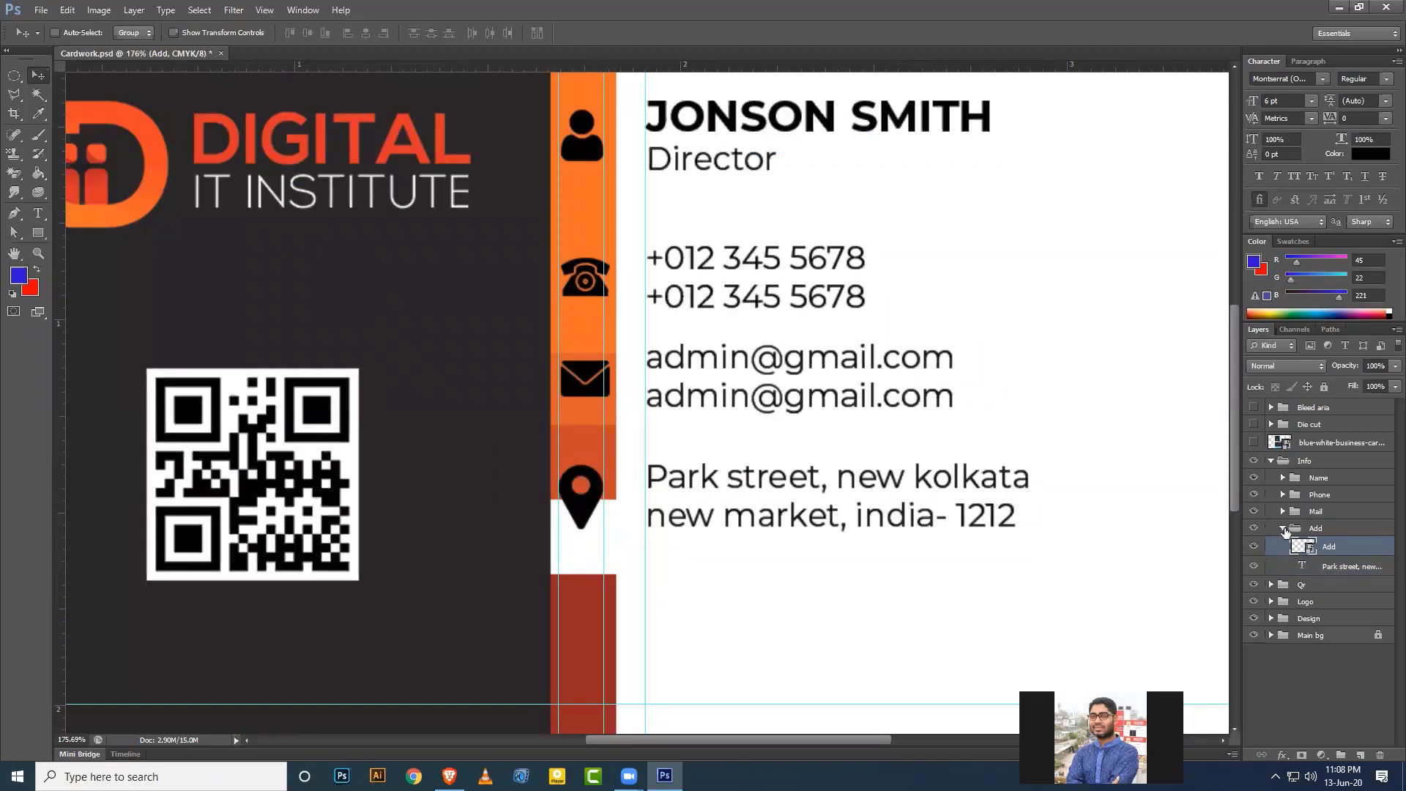
{"action": "left_click", "coordinate": [1283, 529]}
{"action": "left_click", "coordinate": [1283, 528]}
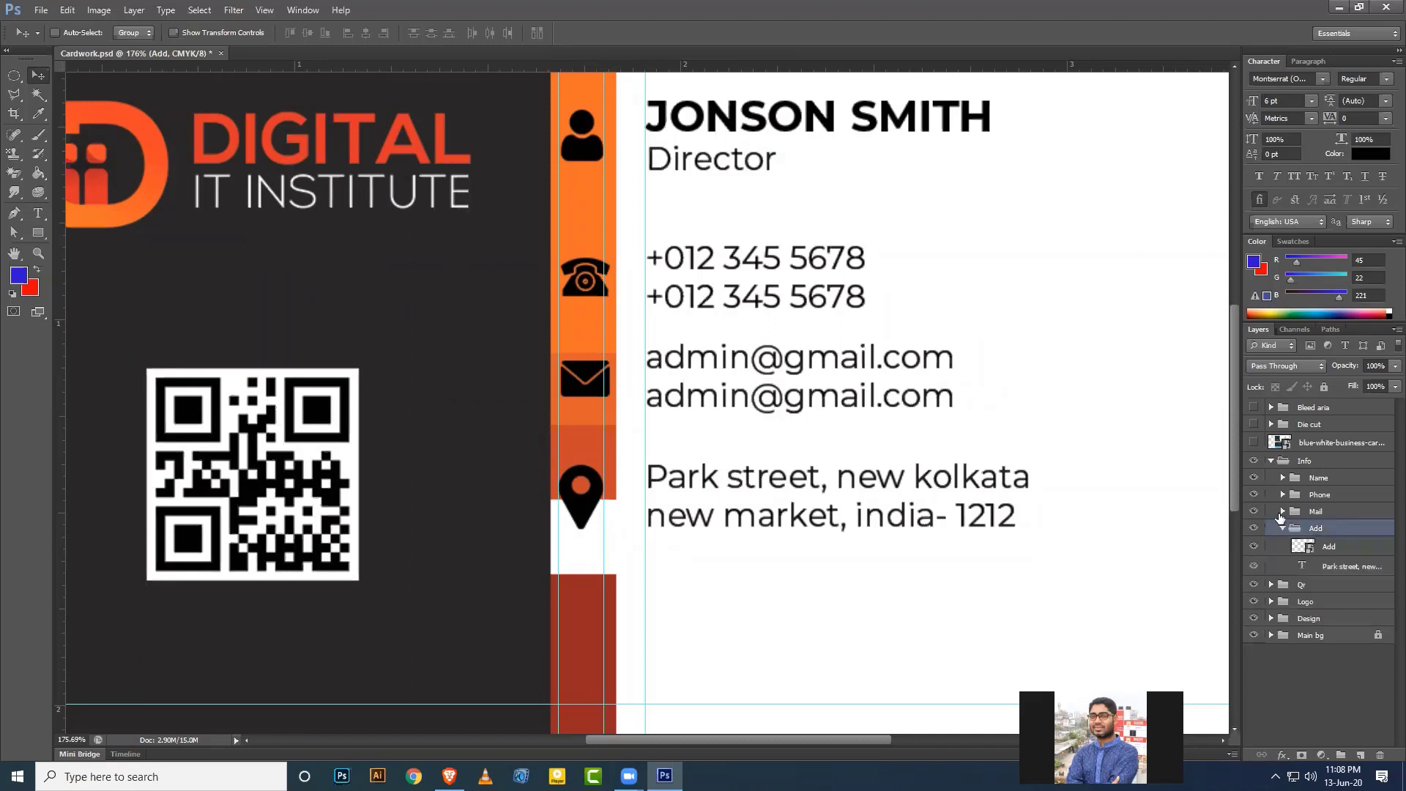
{"action": "left_click", "coordinate": [1282, 511]}
Nudge the envelope icon left and shrink it slightly.
{"action": "left_click", "coordinate": [1291, 540]}
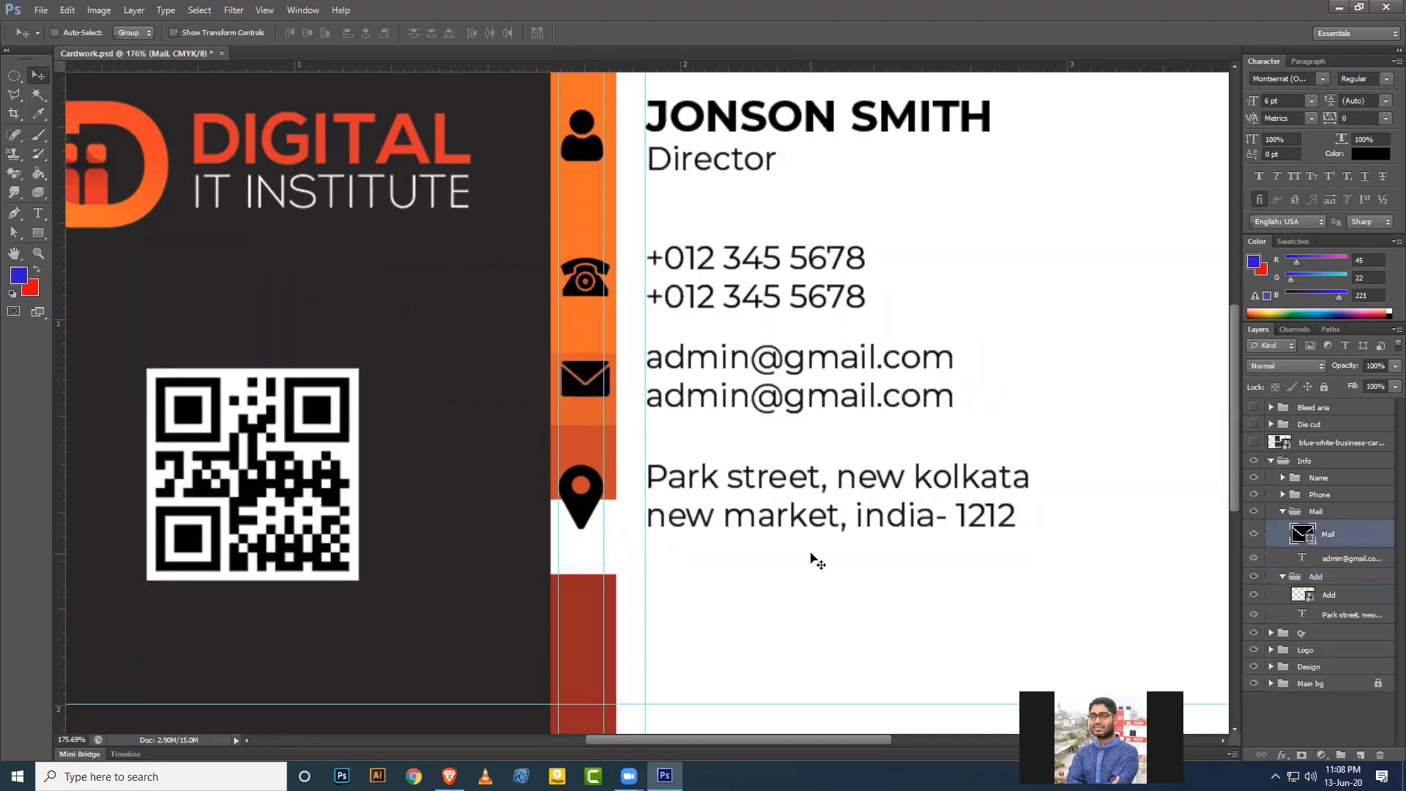
{"action": "key", "text": "Left"}
{"action": "key", "text": "Left"}
{"action": "key", "text": "ctrl+t"}
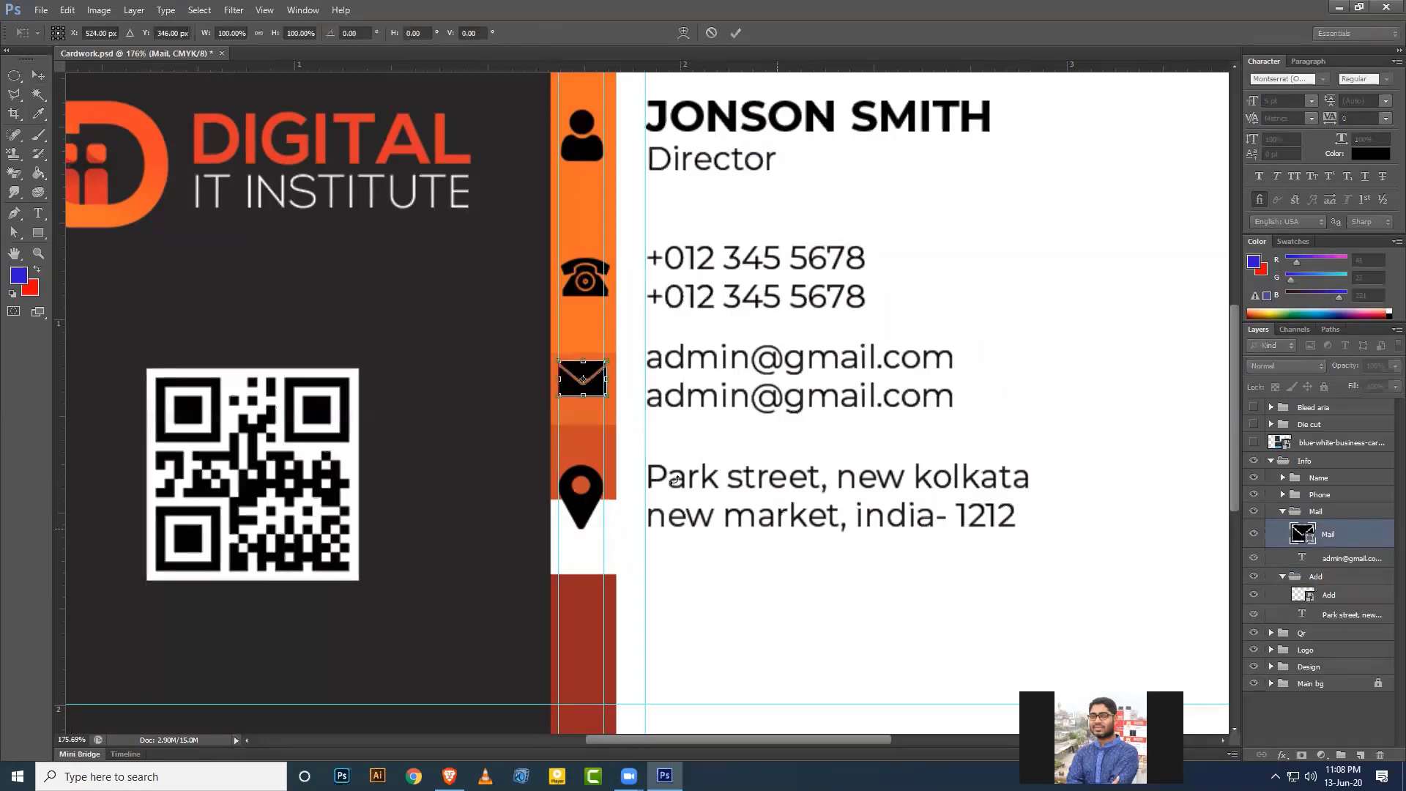
{"action": "left_click_drag", "start_coordinate": [605, 395], "coordinate": [604, 392]}
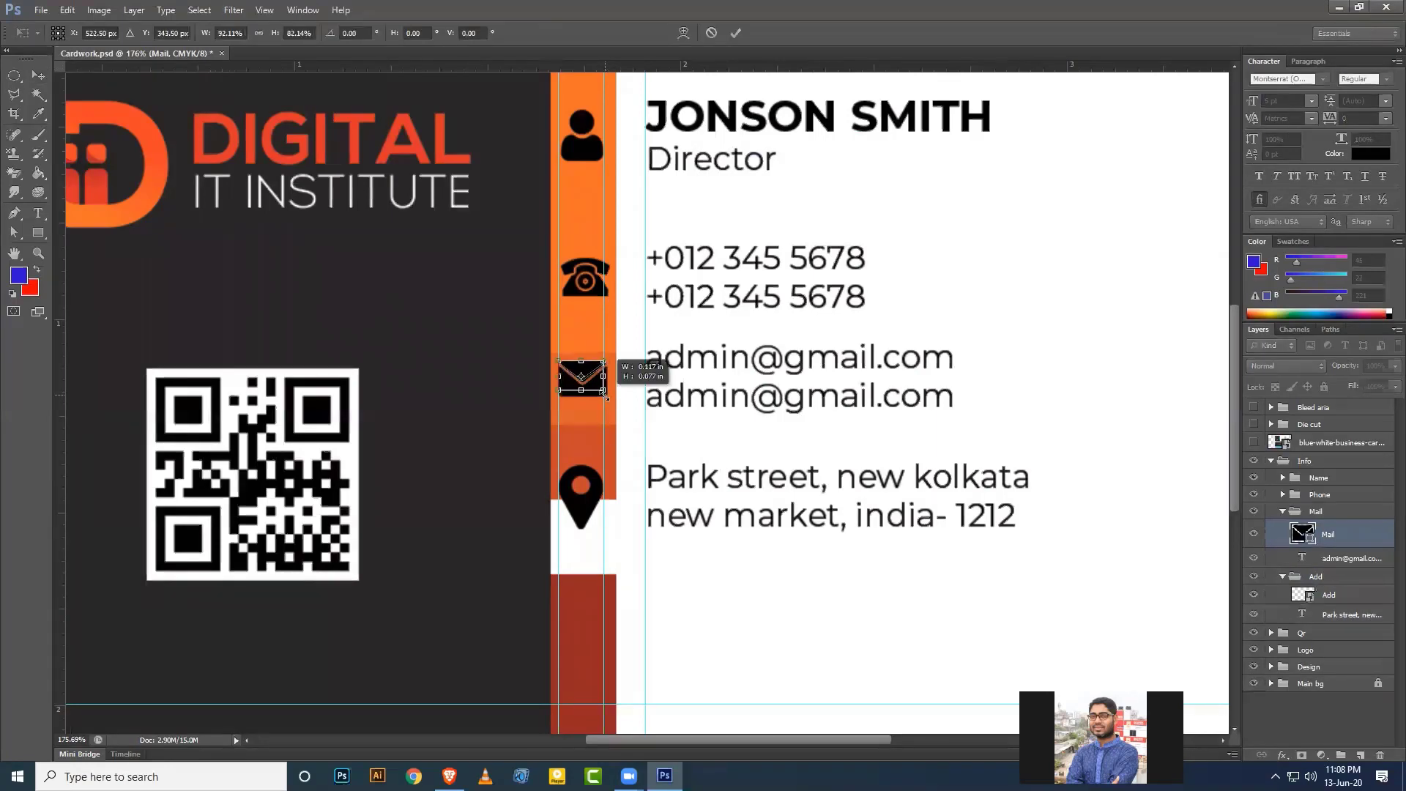
{"action": "key", "text": "Return"}
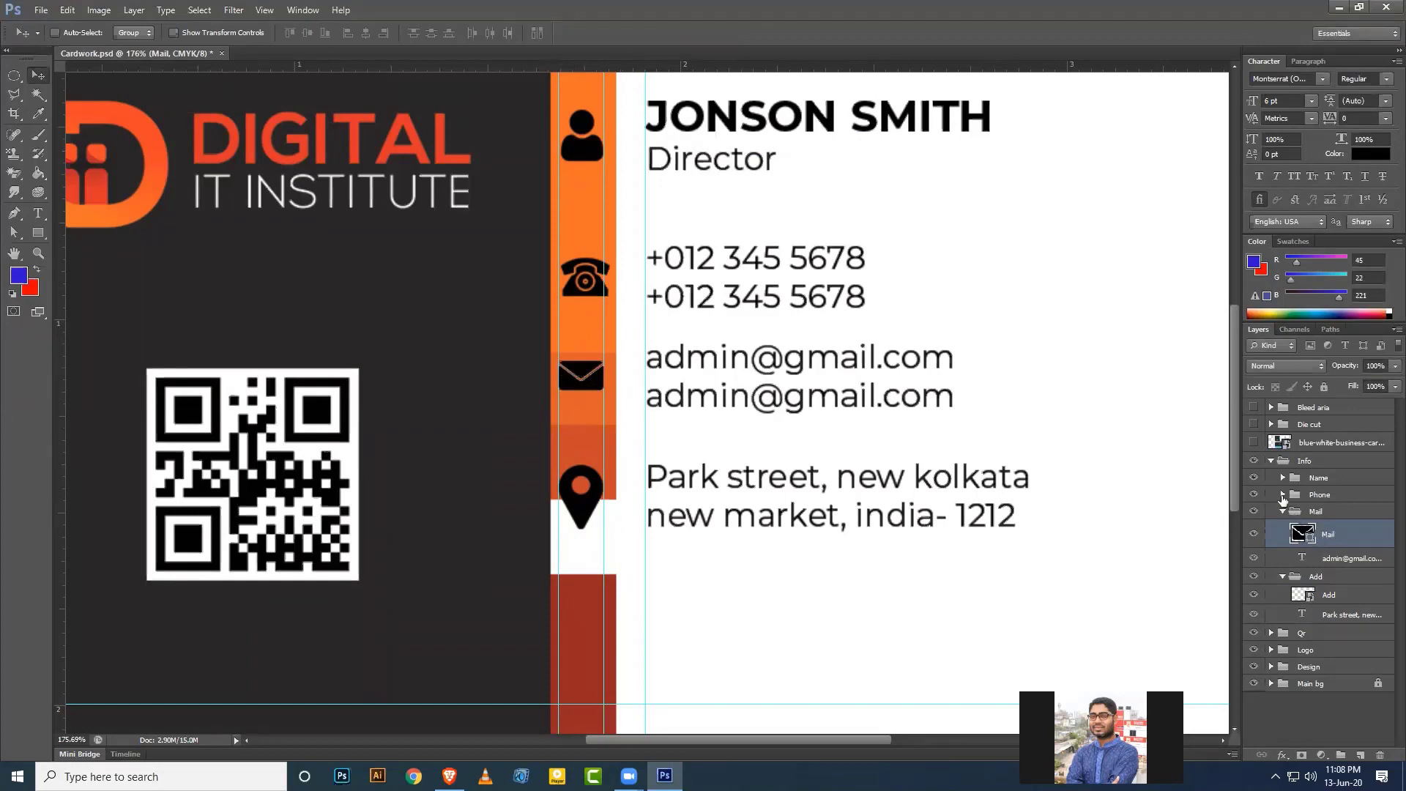
Nudge the phone icon left and shrink it to match the other icons.
{"action": "left_click", "coordinate": [1283, 494]}
{"action": "left_click", "coordinate": [1319, 517]}
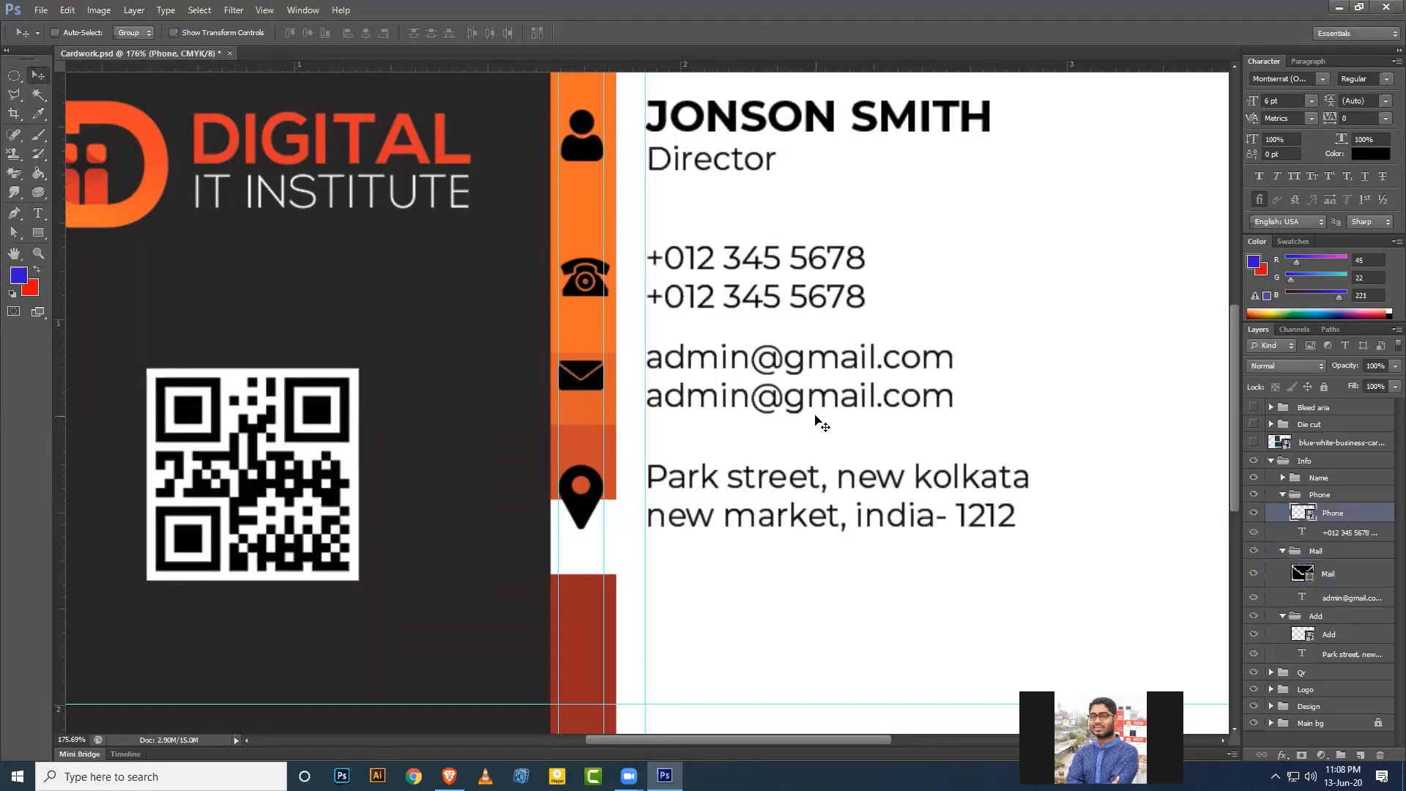
{"action": "key", "text": "Left"}
{"action": "key", "text": "Left"}
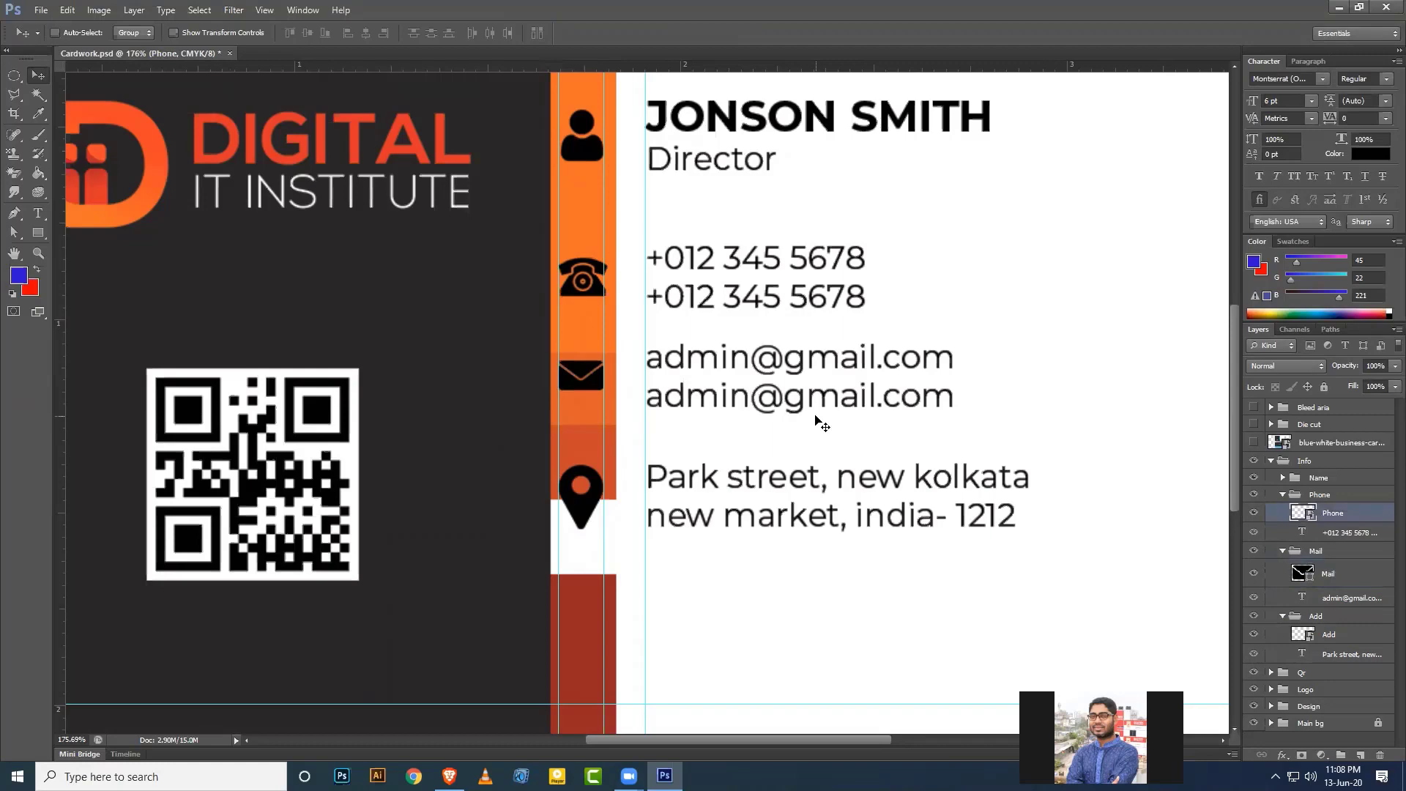
{"action": "key", "text": "ctrl+t"}
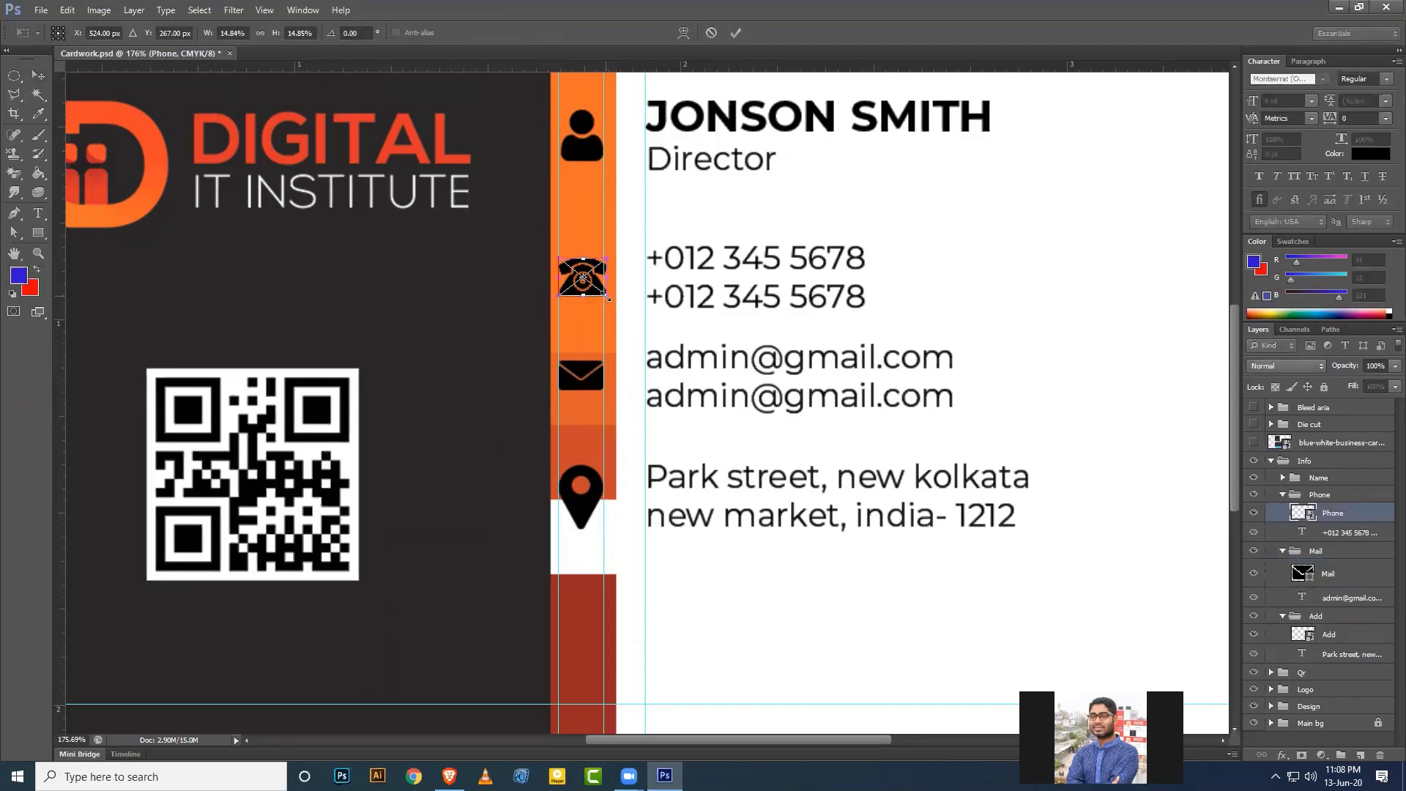
{"action": "left_click_drag", "start_coordinate": [607, 297], "coordinate": [604, 299]}
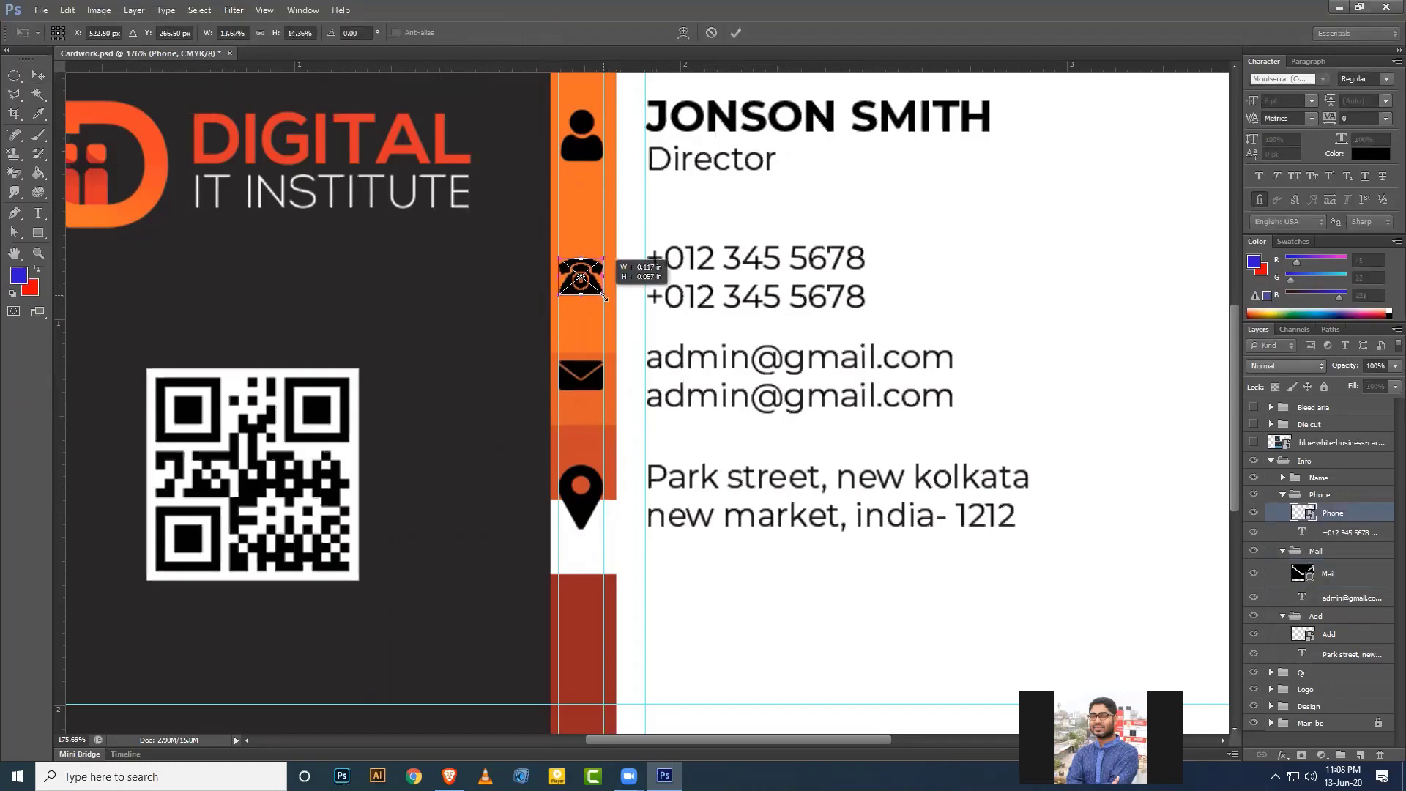
{"action": "key", "text": "Return"}
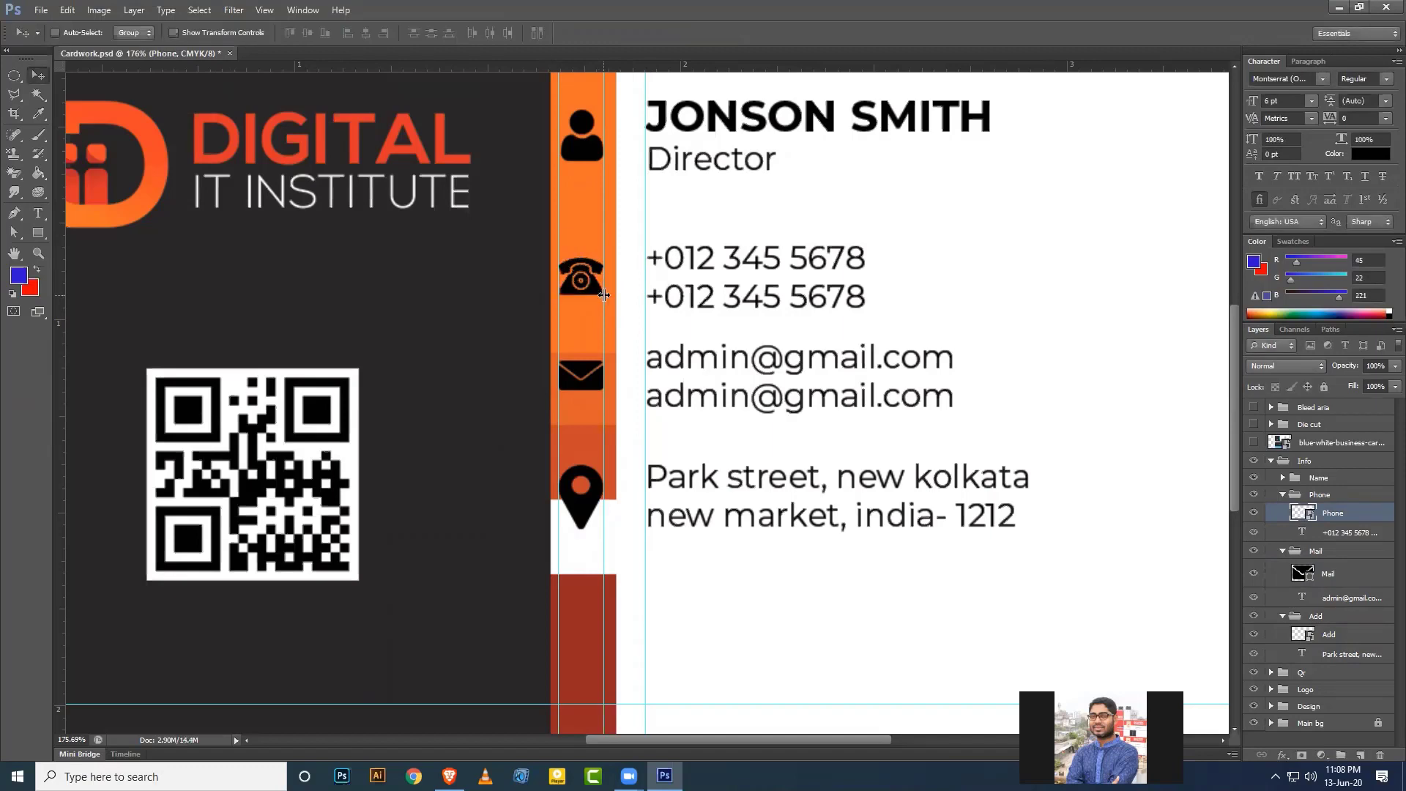
{"action": "key", "text": "ctrl+t"}
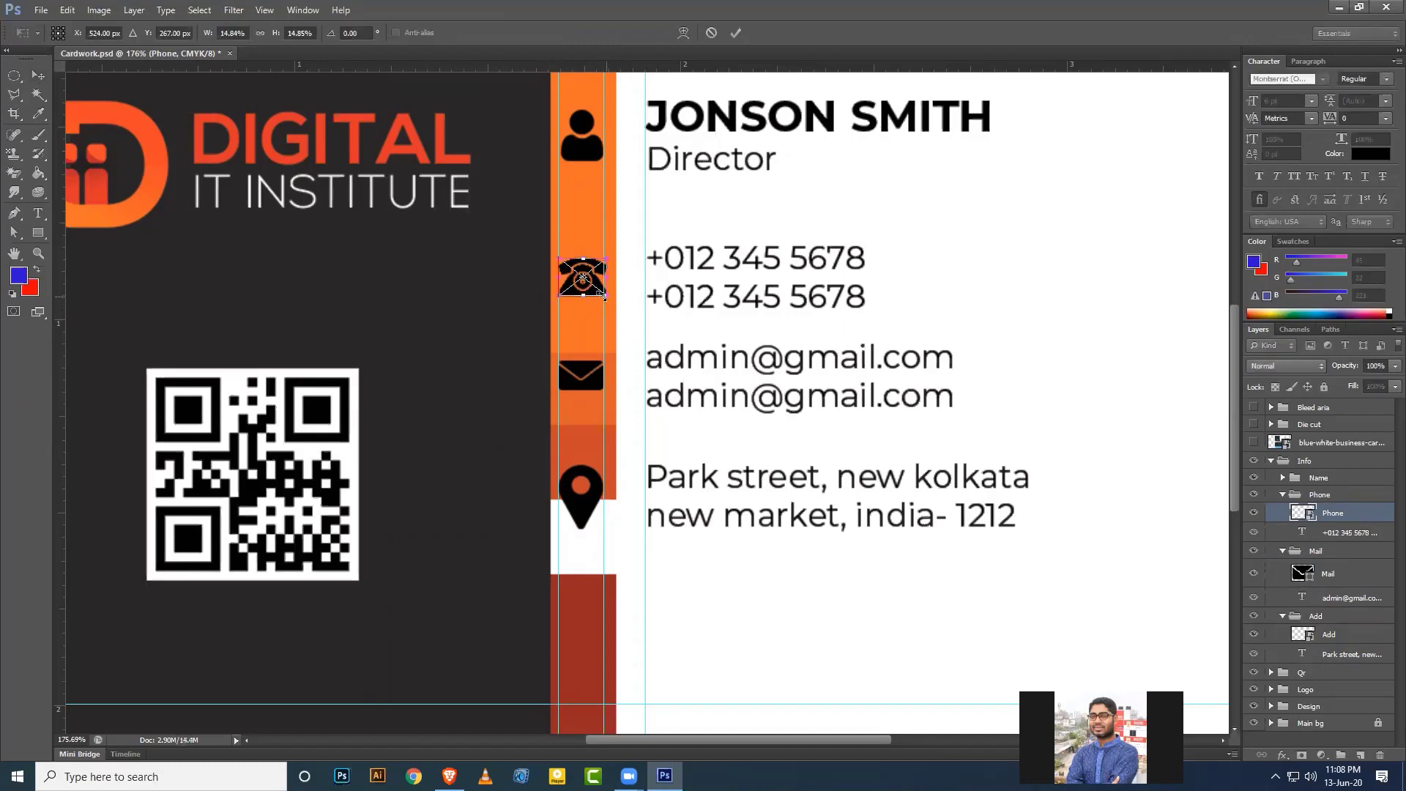
{"action": "left_click_drag", "start_coordinate": [603, 296], "coordinate": [602, 293]}
{"action": "key", "text": "Return"}
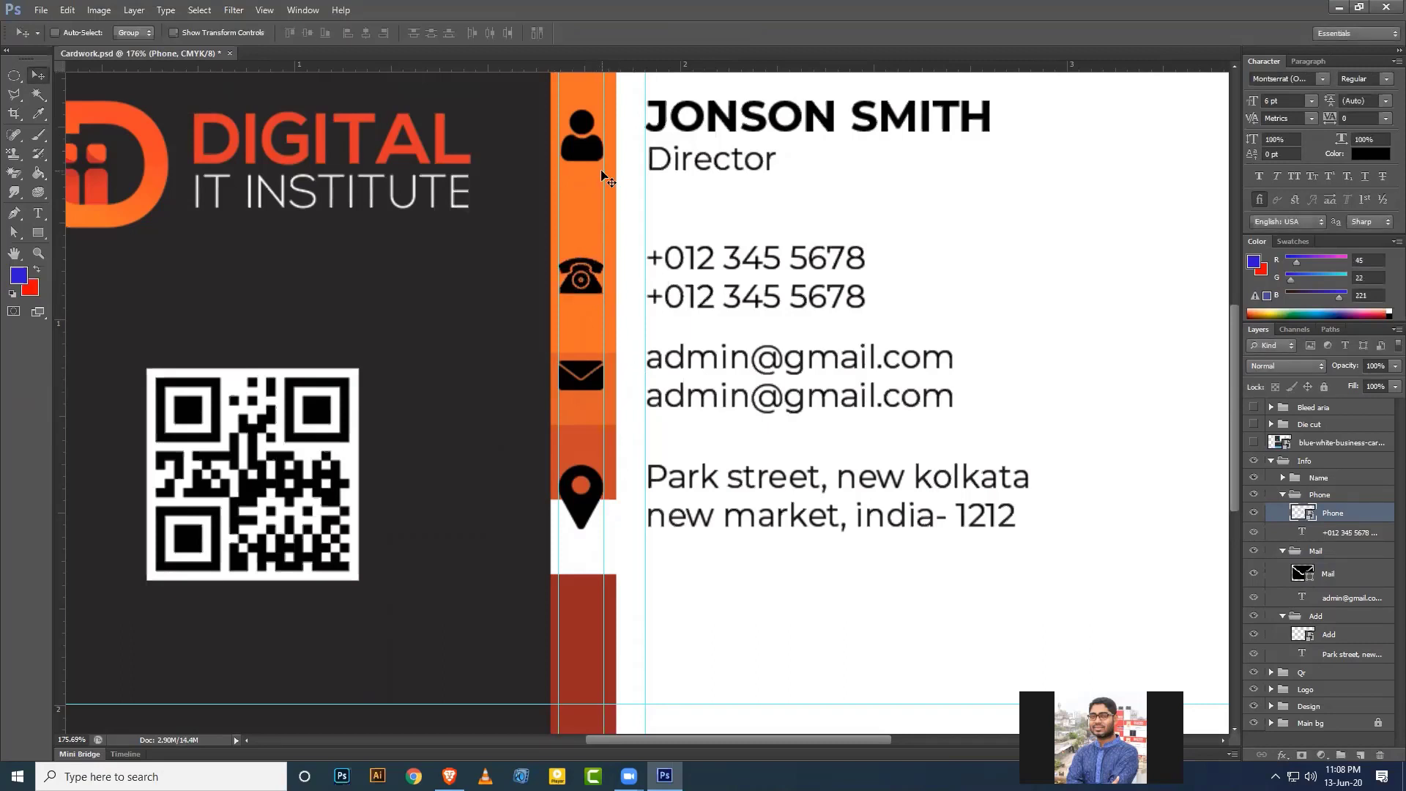
Enlarge the person icon slightly, to about 16.4%.
{"action": "left_click", "coordinate": [1283, 478]}
{"action": "left_click", "coordinate": [1303, 495]}
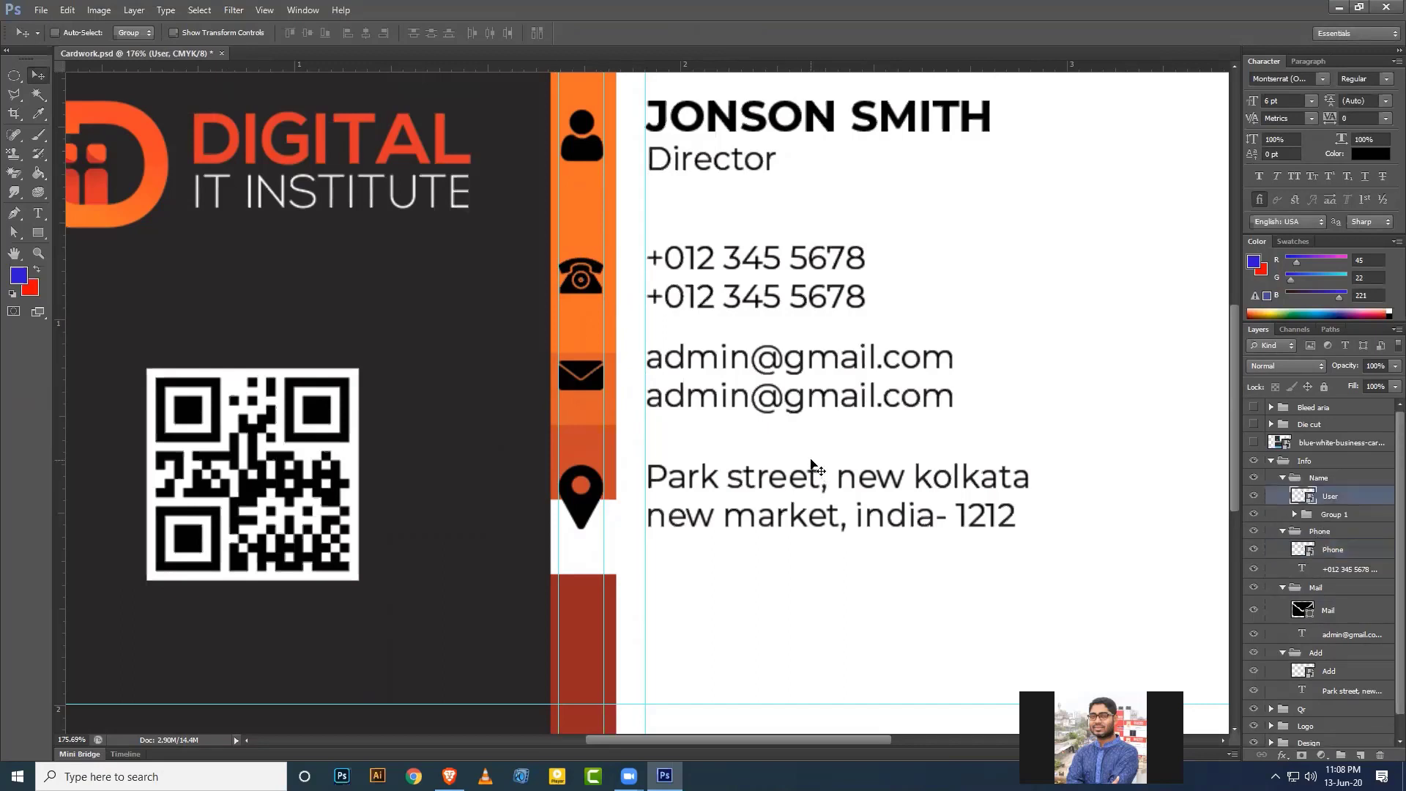
{"action": "key", "text": "ctrl+t"}
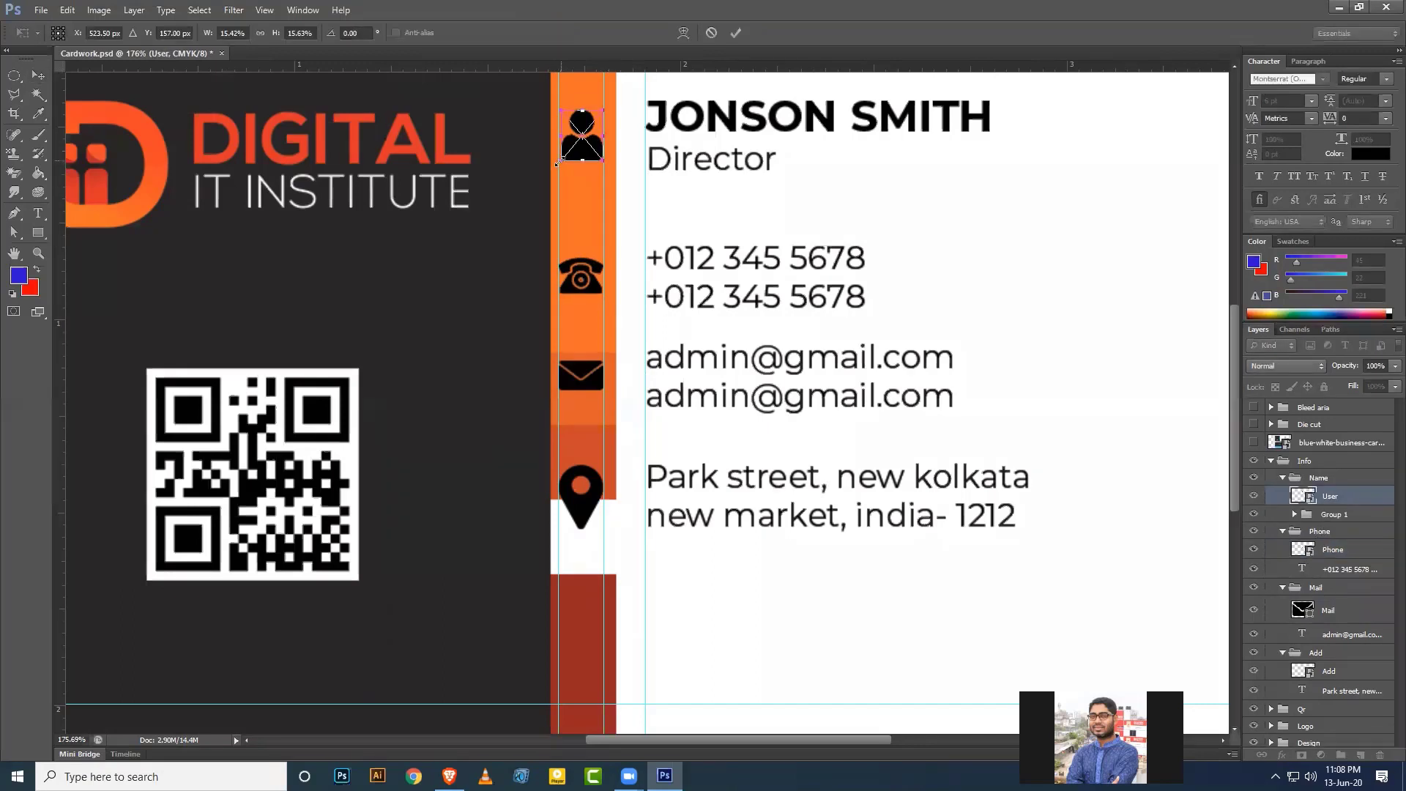
{"action": "left_click_drag", "start_coordinate": [557, 164], "coordinate": [553, 166]}
{"action": "key", "text": "Return"}
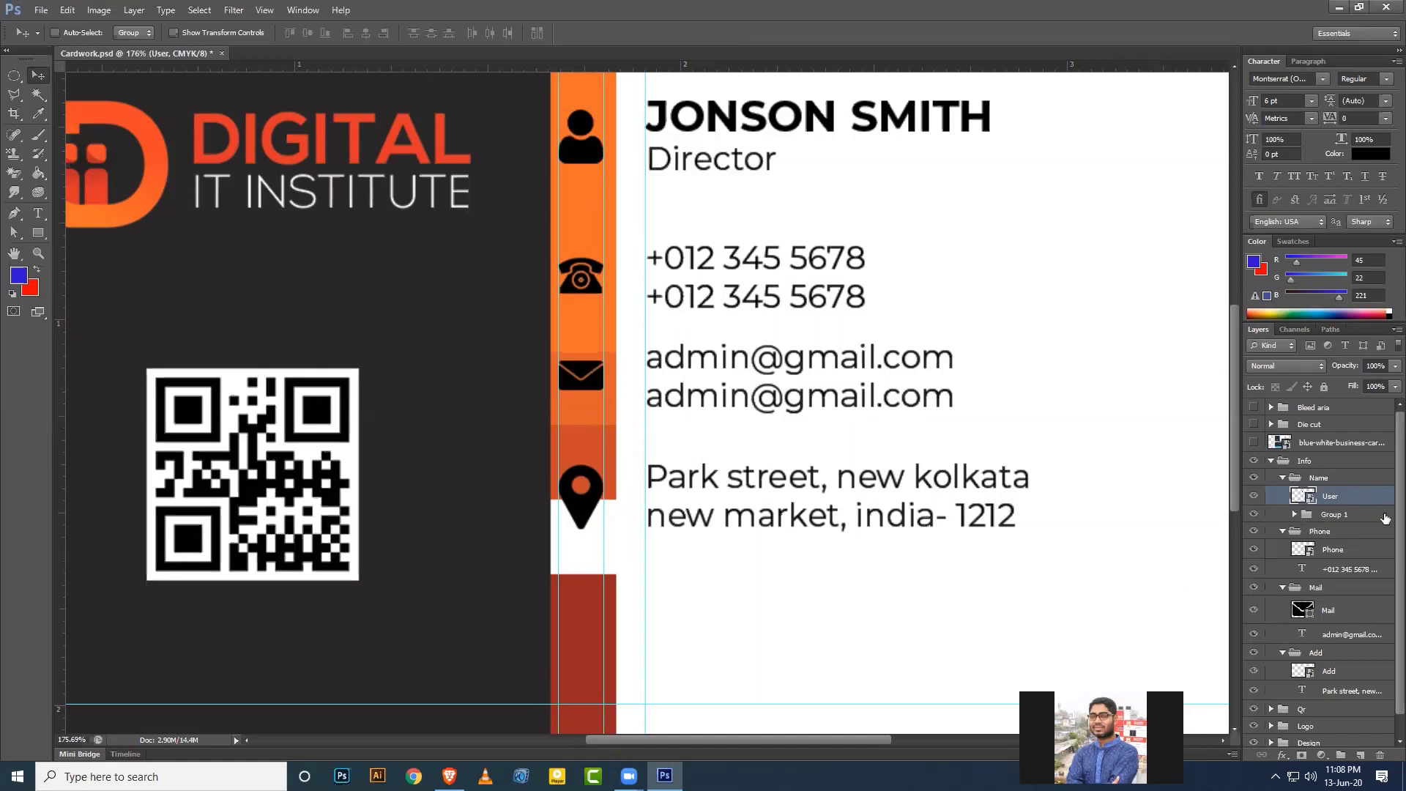
Align the person, phone, envelope and pin icons on their horizontal centres.
{"action": "scroll", "coordinate": [1344, 502], "scroll_direction": "down", "scroll_amount": 1}
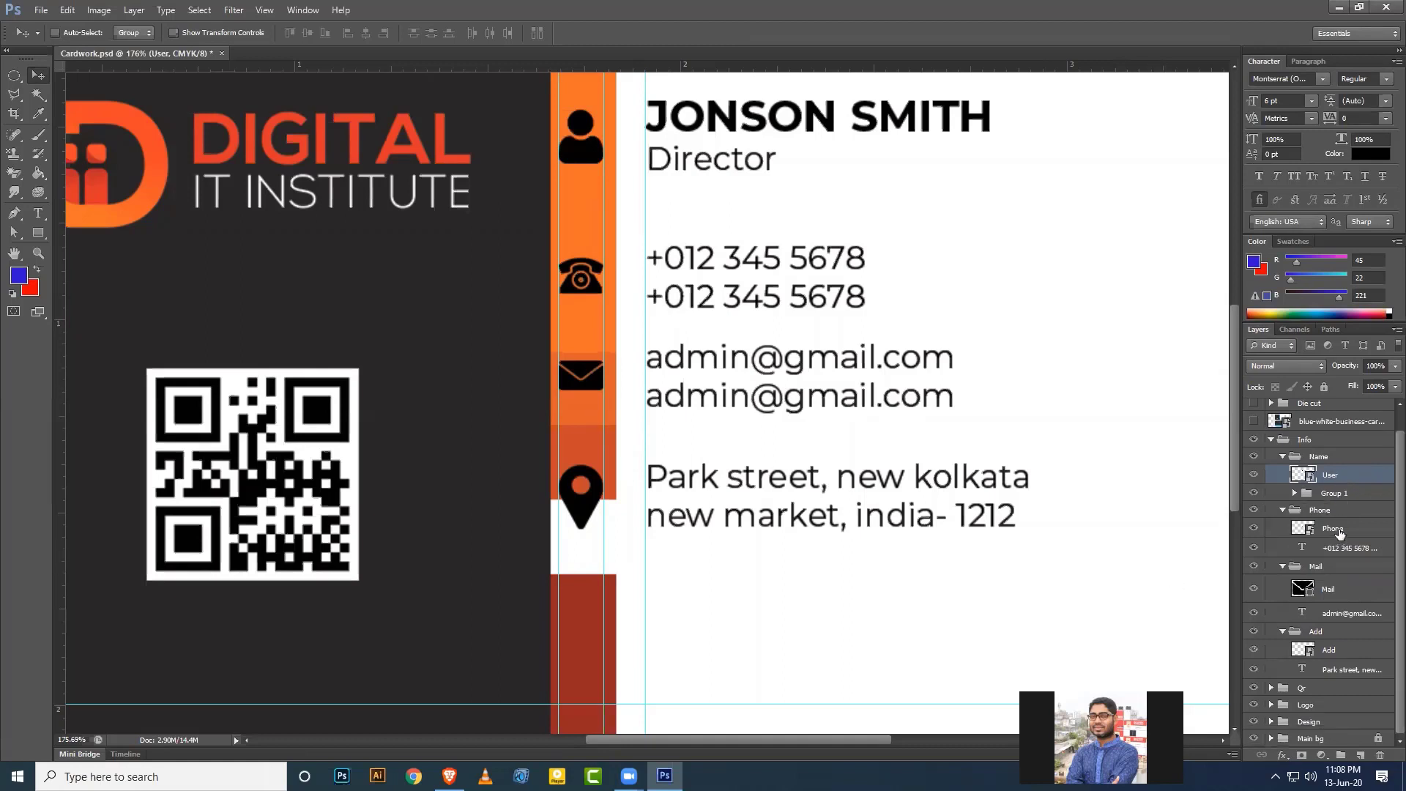
{"action": "left_click", "coordinate": [1334, 528], "text": "ctrl"}
{"action": "left_click", "coordinate": [1339, 595], "text": "ctrl"}
{"action": "left_click", "coordinate": [1332, 651], "text": "ctrl"}
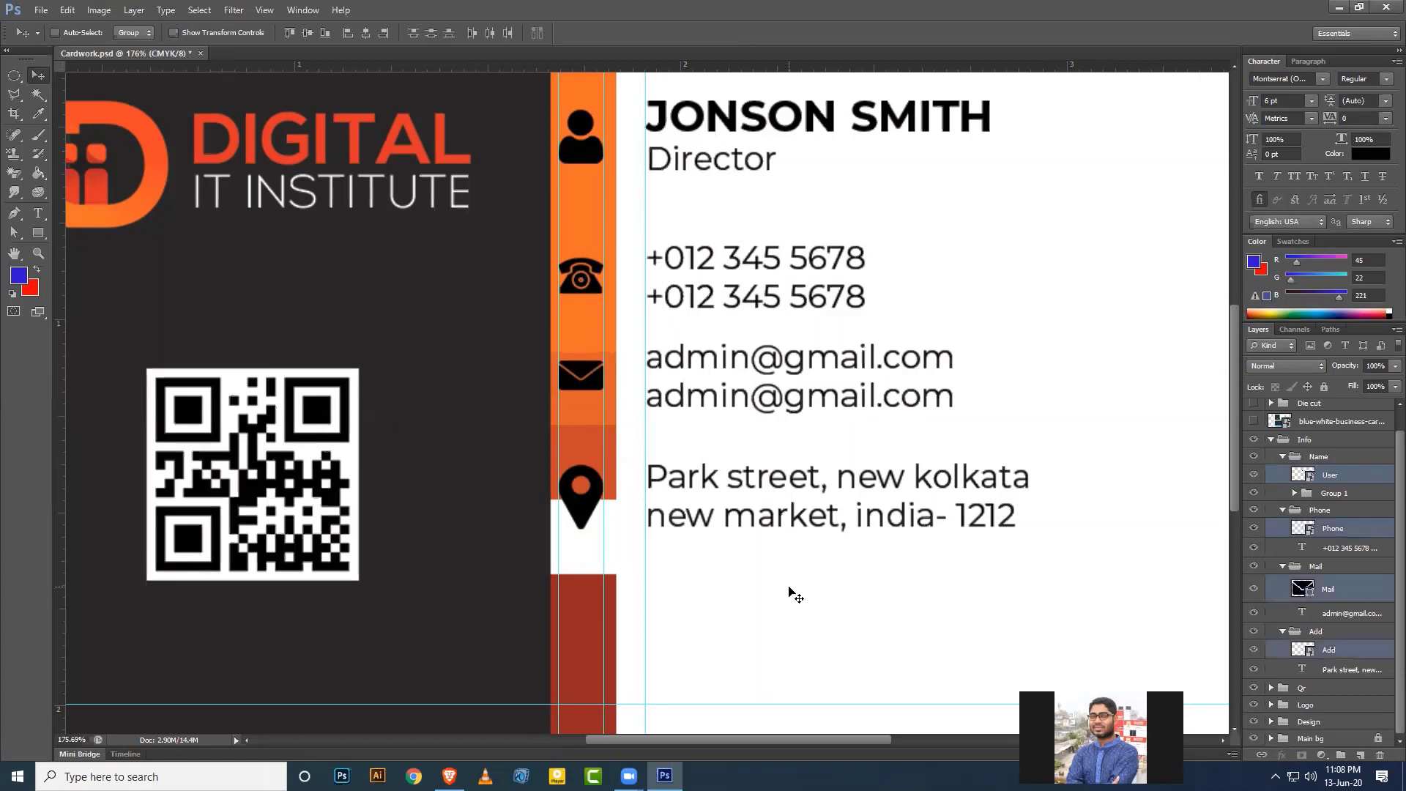
{"action": "left_click", "coordinate": [366, 33]}
Collapse the Add, Mail, Phone and Name groups and fit the card on screen.
{"action": "left_click", "coordinate": [1282, 632]}
{"action": "left_click", "coordinate": [1282, 588]}
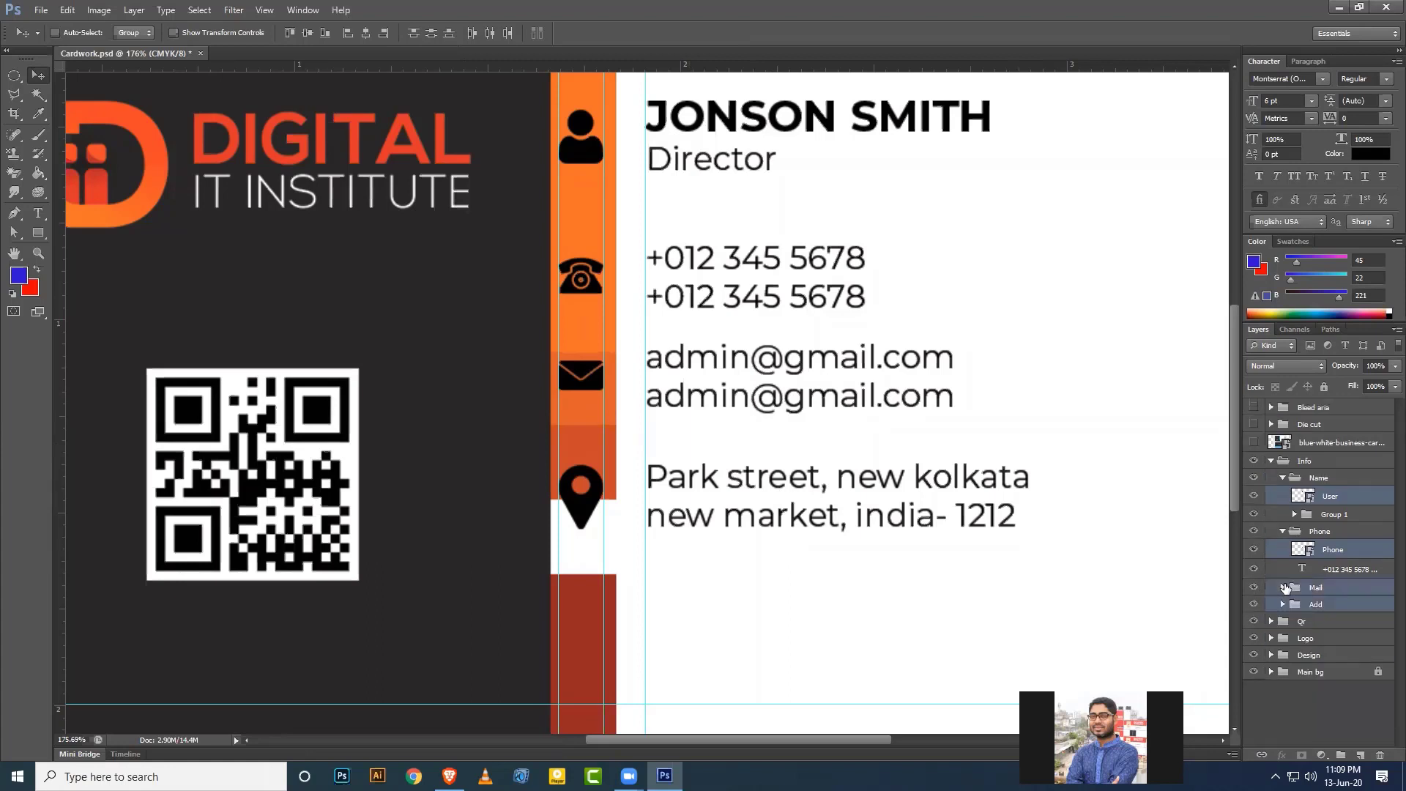
{"action": "left_click", "coordinate": [1282, 531]}
{"action": "left_click", "coordinate": [1283, 478]}
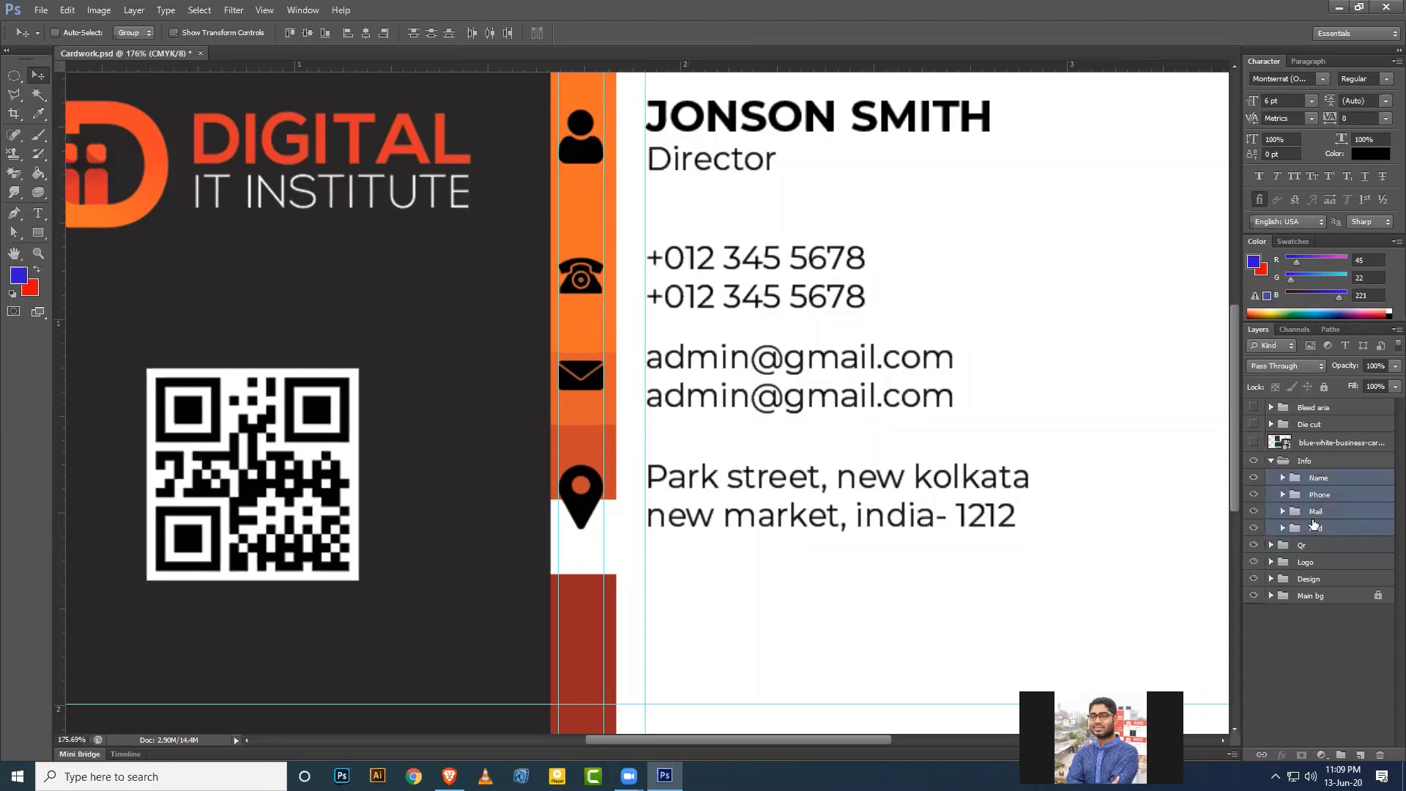
{"action": "left_click", "coordinate": [1337, 484]}
{"action": "key", "text": "ctrl+0"}
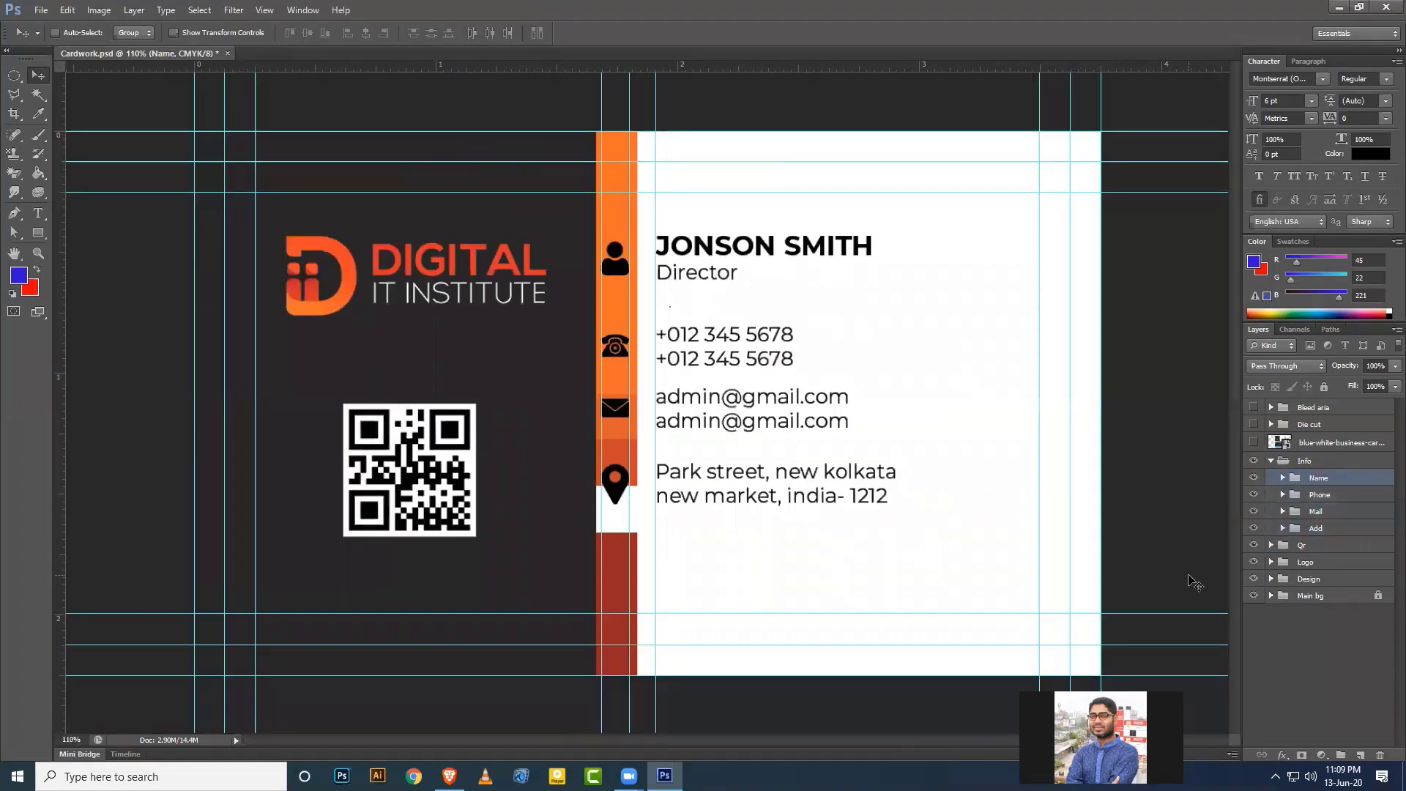
Shift the phone and e-mail blocks down and distribute phone, e-mail and address evenly.
{"action": "left_click", "coordinate": [1322, 528]}
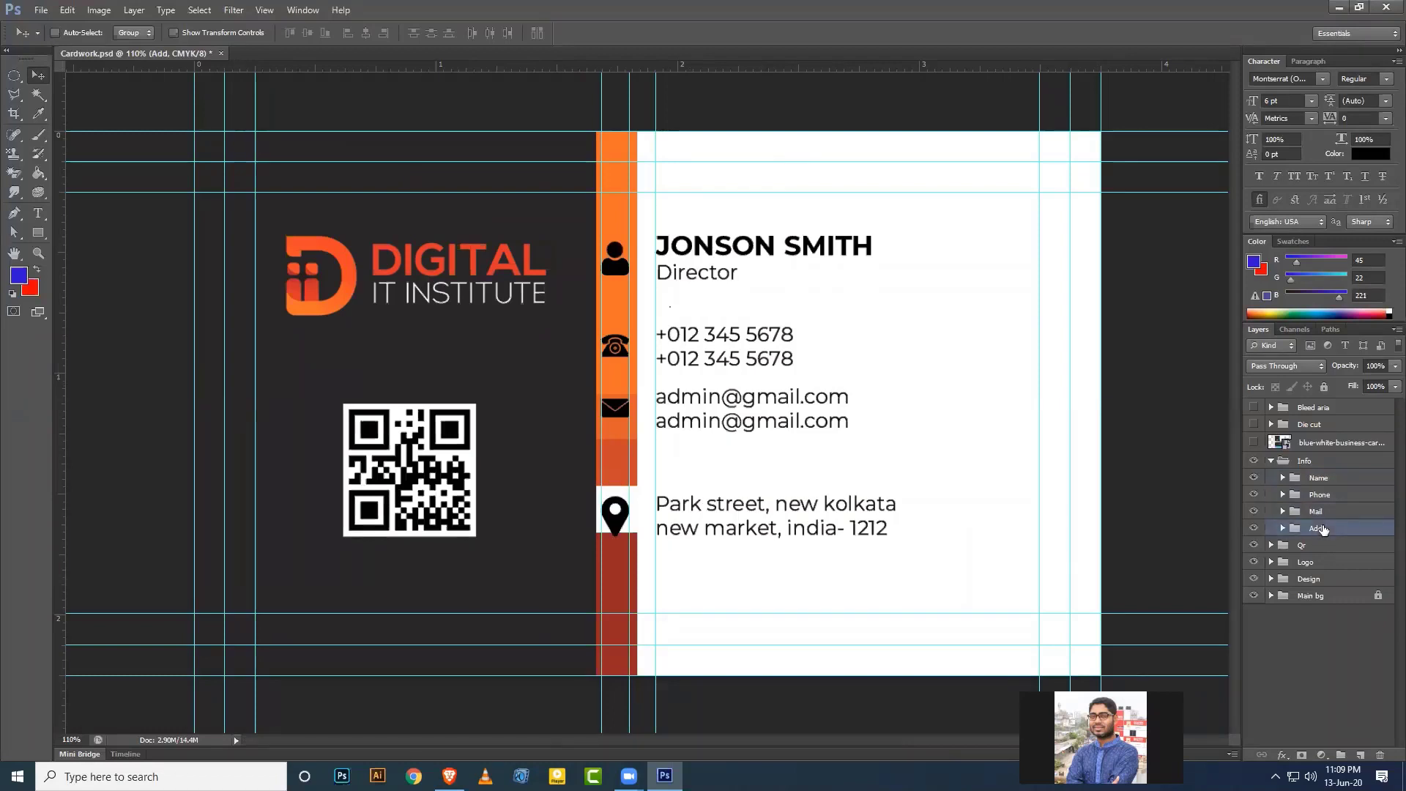
{"action": "key", "text": "shift+Down"}
{"action": "key", "text": "shift+Up"}
{"action": "left_click", "coordinate": [1324, 513]}
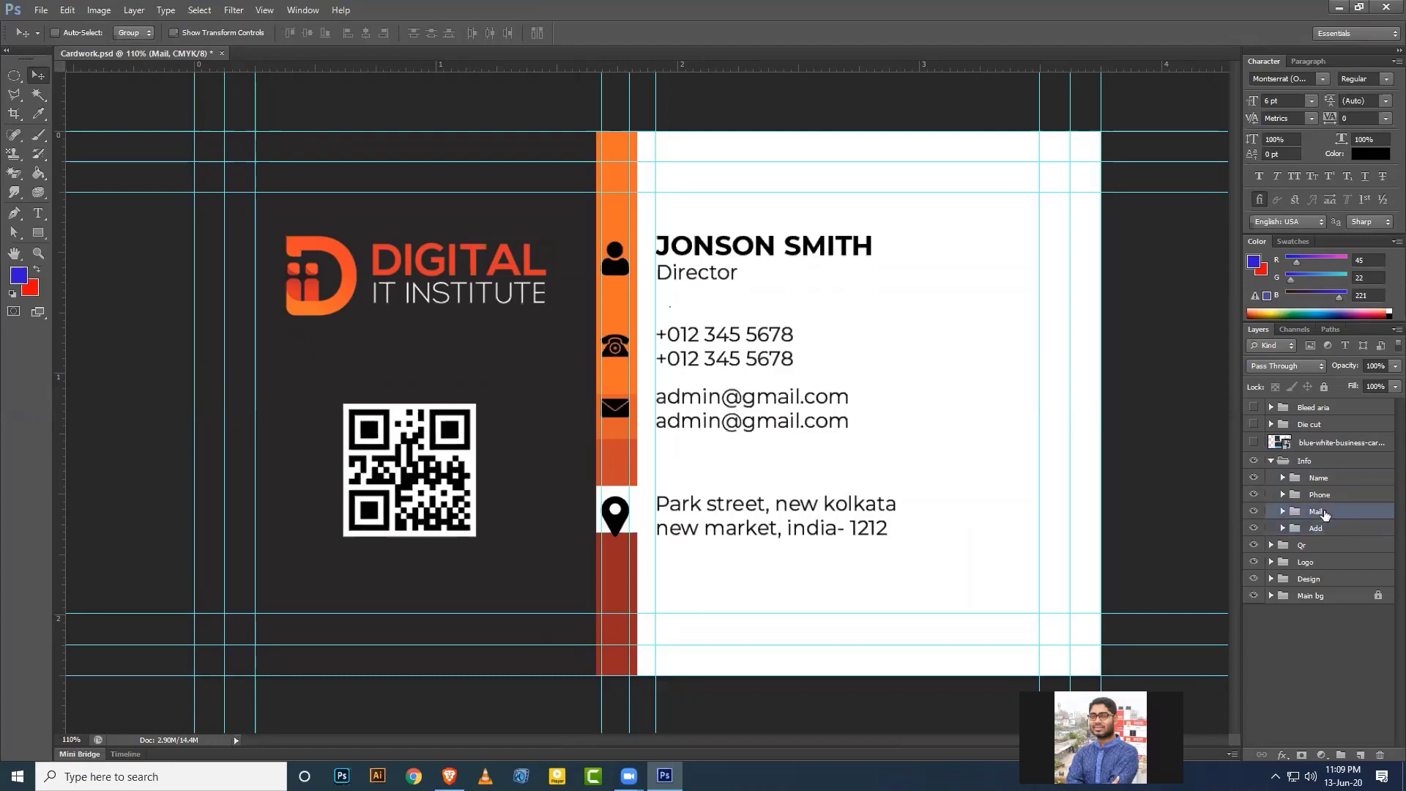
{"action": "key", "text": "shift+Down"}
{"action": "key", "text": "shift+Down"}
{"action": "key", "text": "shift+Down"}
{"action": "key", "text": "shift+Down"}
{"action": "right_click", "coordinate": [1324, 512]}
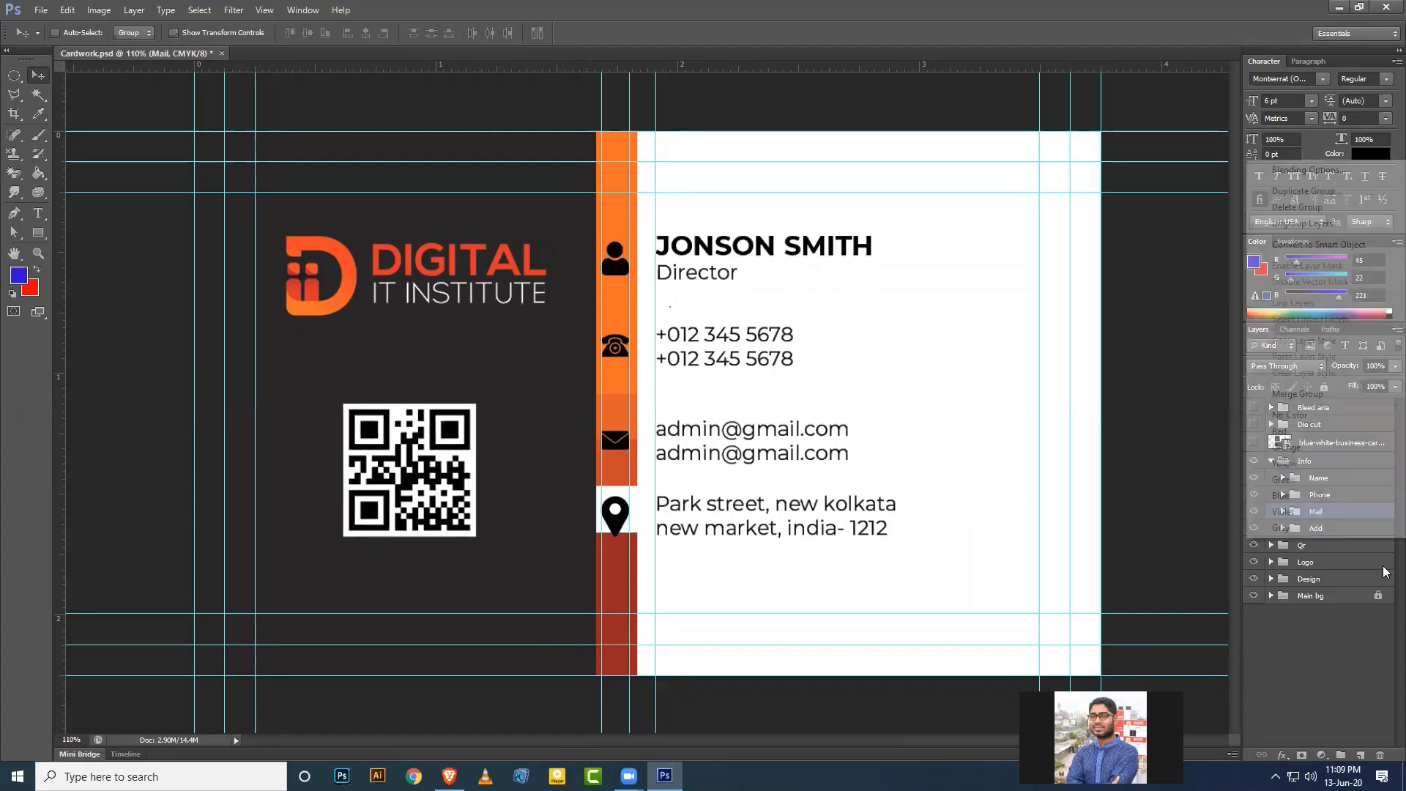
{"action": "left_click", "coordinate": [1321, 585]}
{"action": "left_click", "coordinate": [1320, 495]}
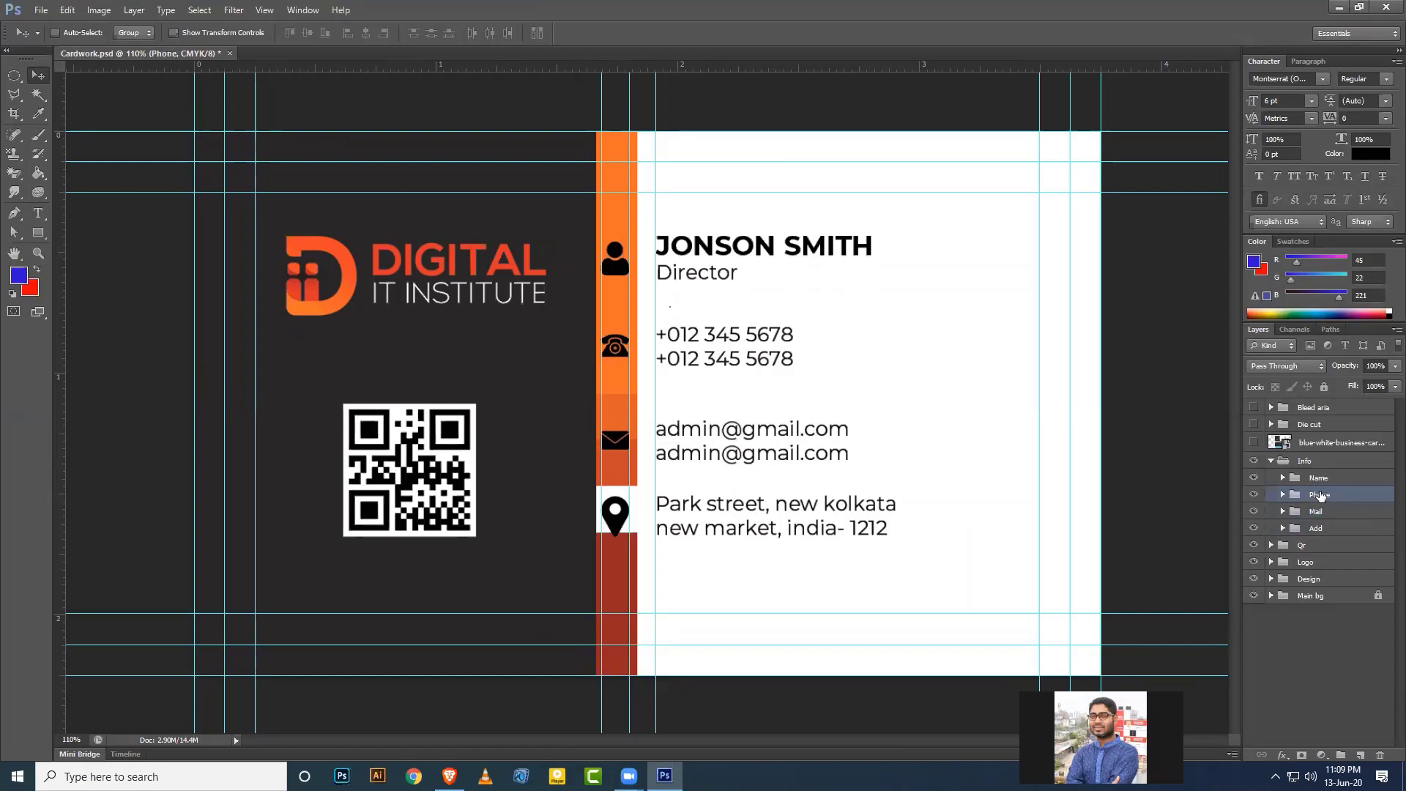
{"action": "key", "text": "shift+Down"}
{"action": "key", "text": "shift+Down"}
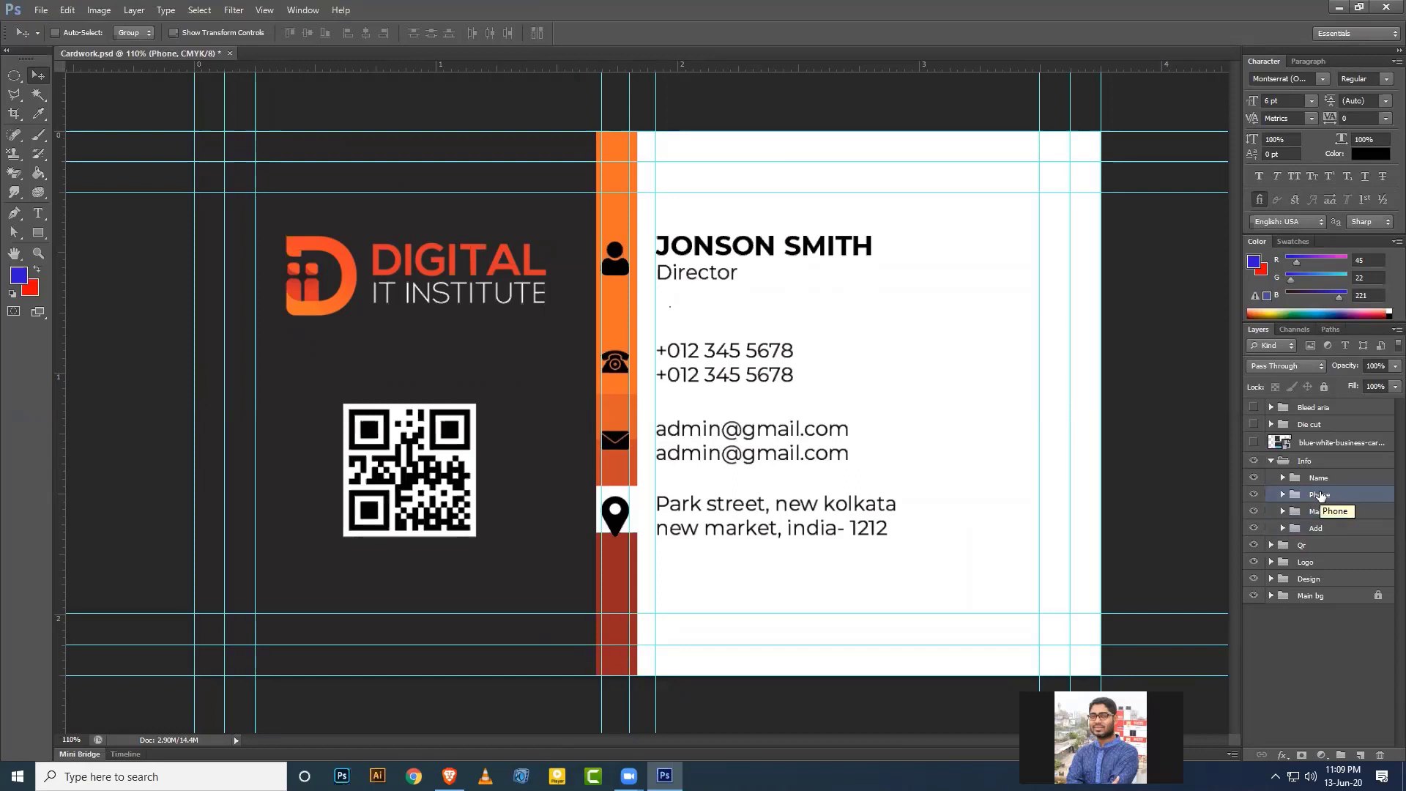
{"action": "right_click", "coordinate": [1322, 494]}
{"action": "left_click", "coordinate": [1336, 542]}
{"action": "left_click", "coordinate": [1333, 529], "text": "shift"}
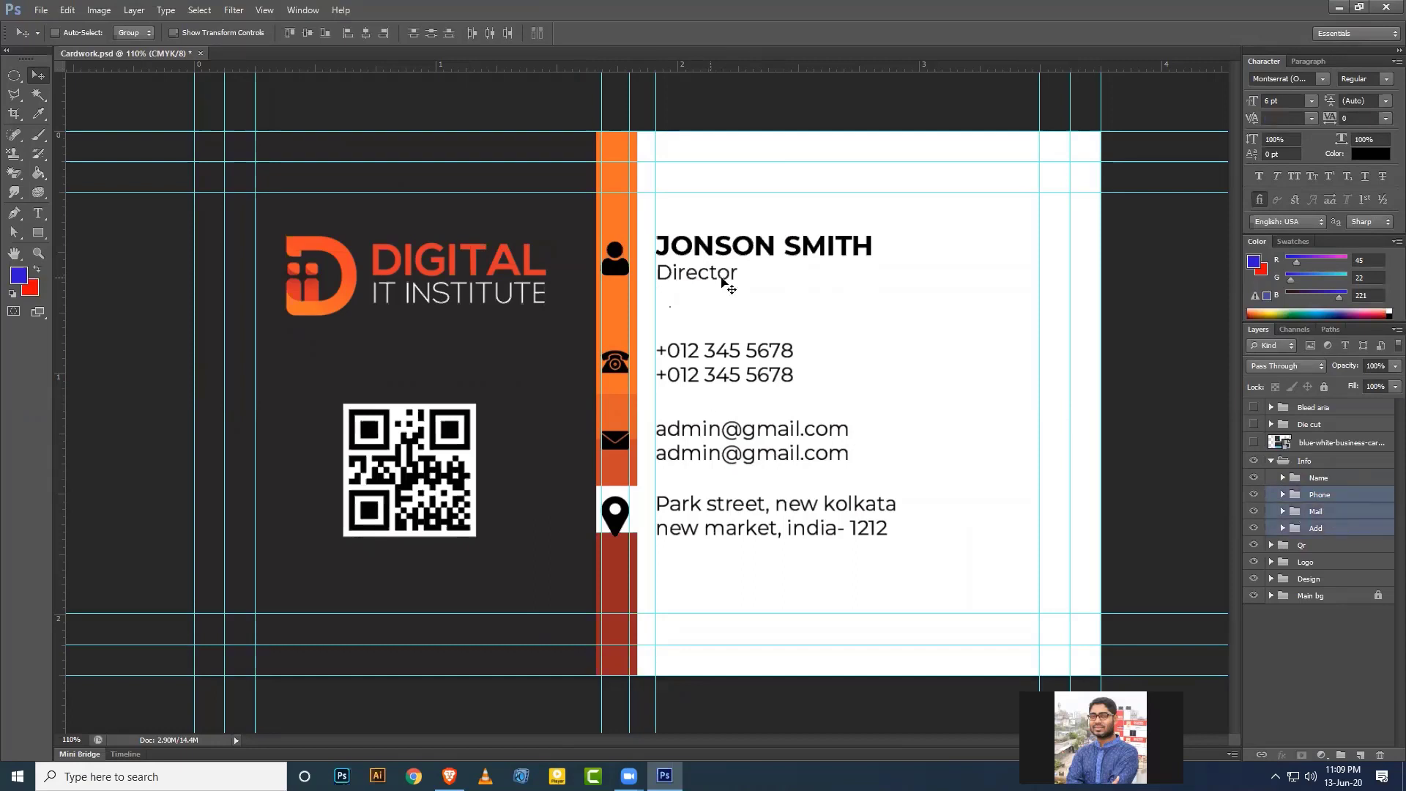
{"action": "left_click", "coordinate": [433, 34]}
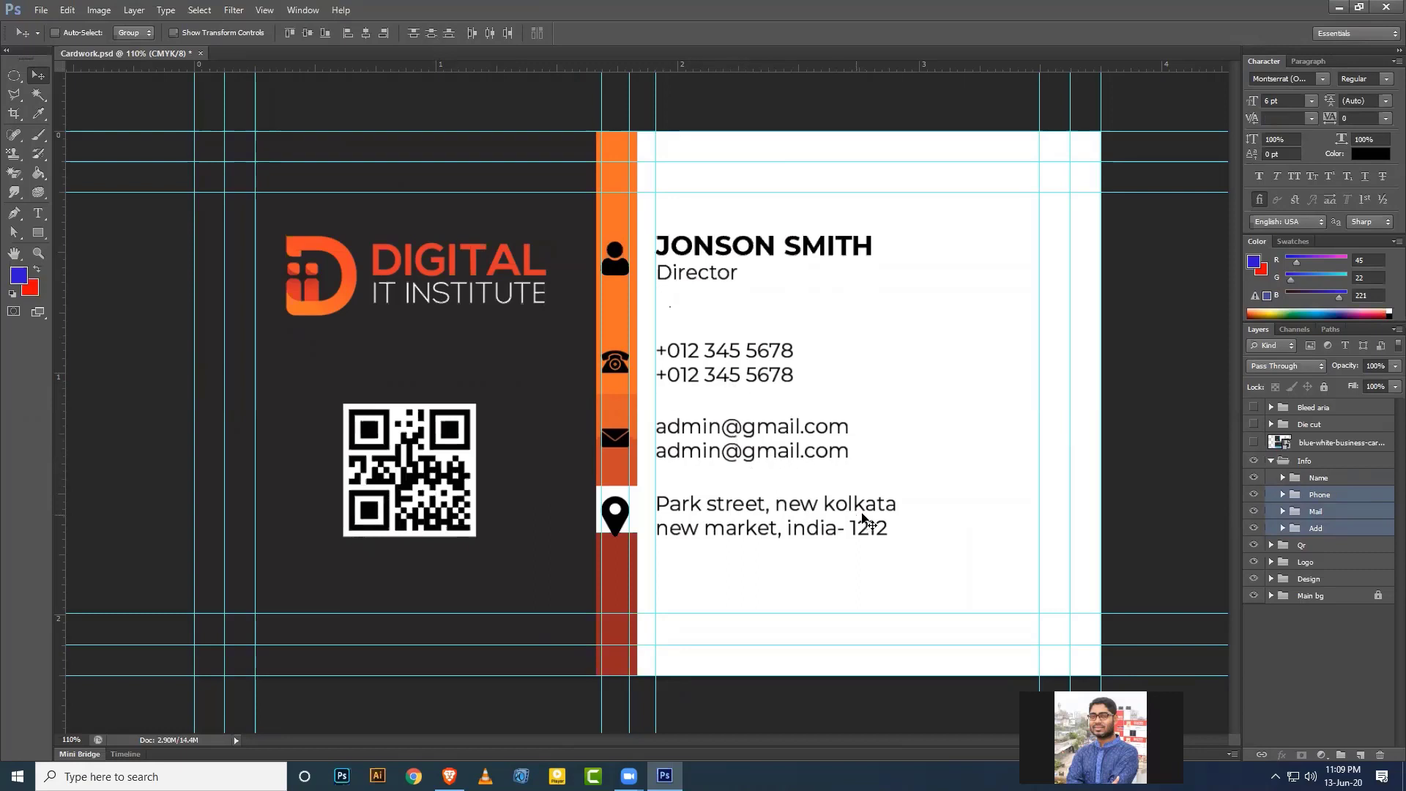
Fine-tune the name block's position relative to the other contact details.
{"action": "left_click", "coordinate": [1318, 477]}
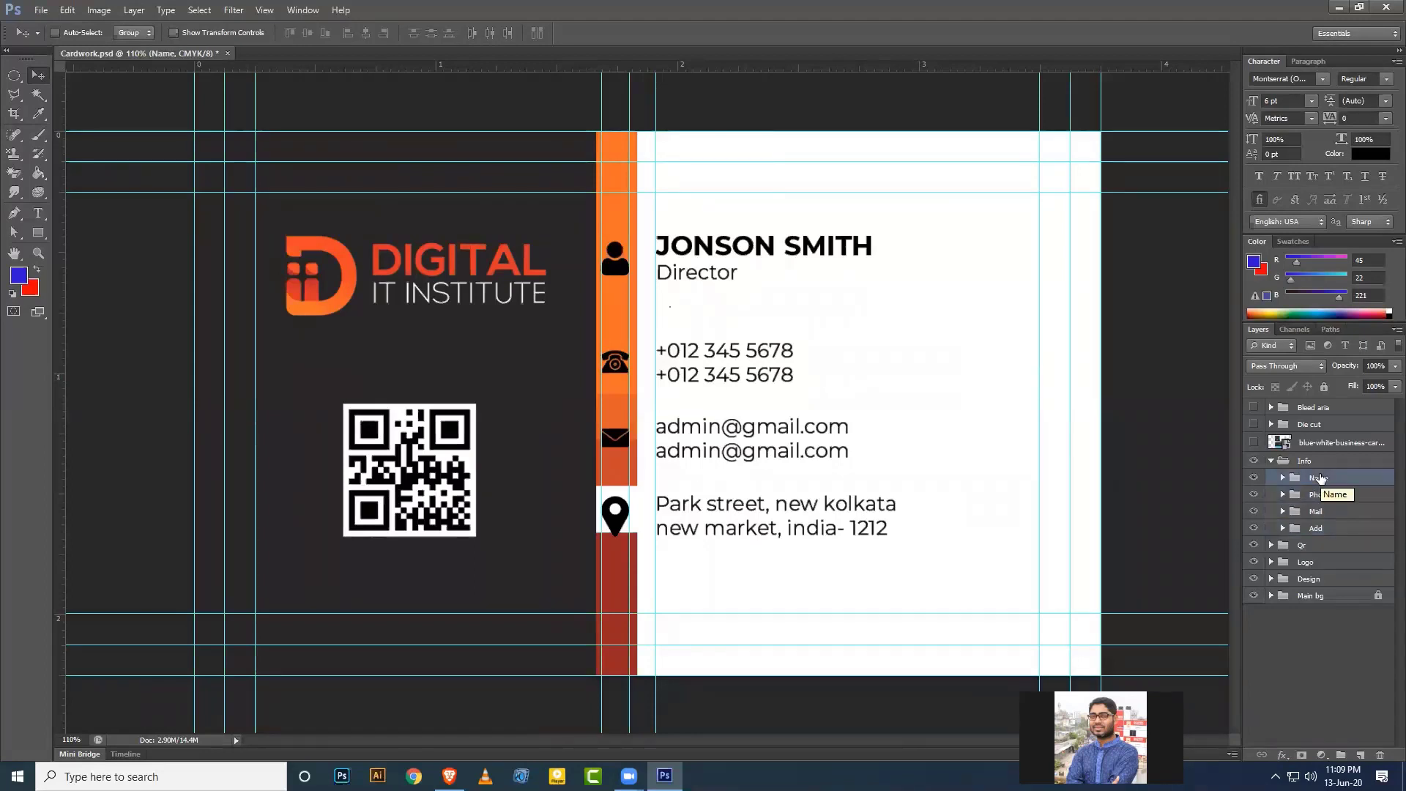
{"action": "key", "text": "Down"}
{"action": "key", "text": "Down"}
{"action": "key", "text": "Down"}
{"action": "key", "text": "Down"}
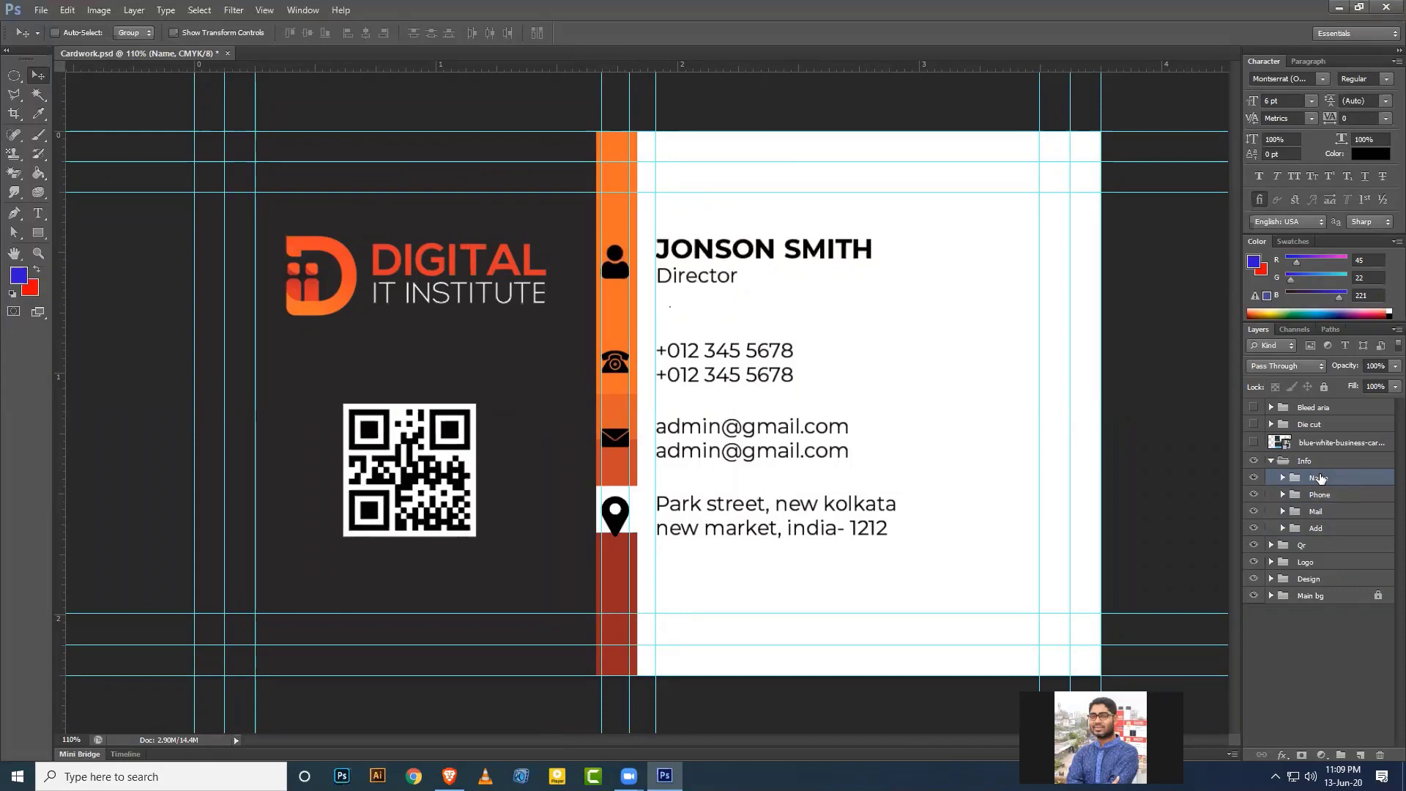
{"action": "left_click", "coordinate": [1333, 532], "text": "shift"}
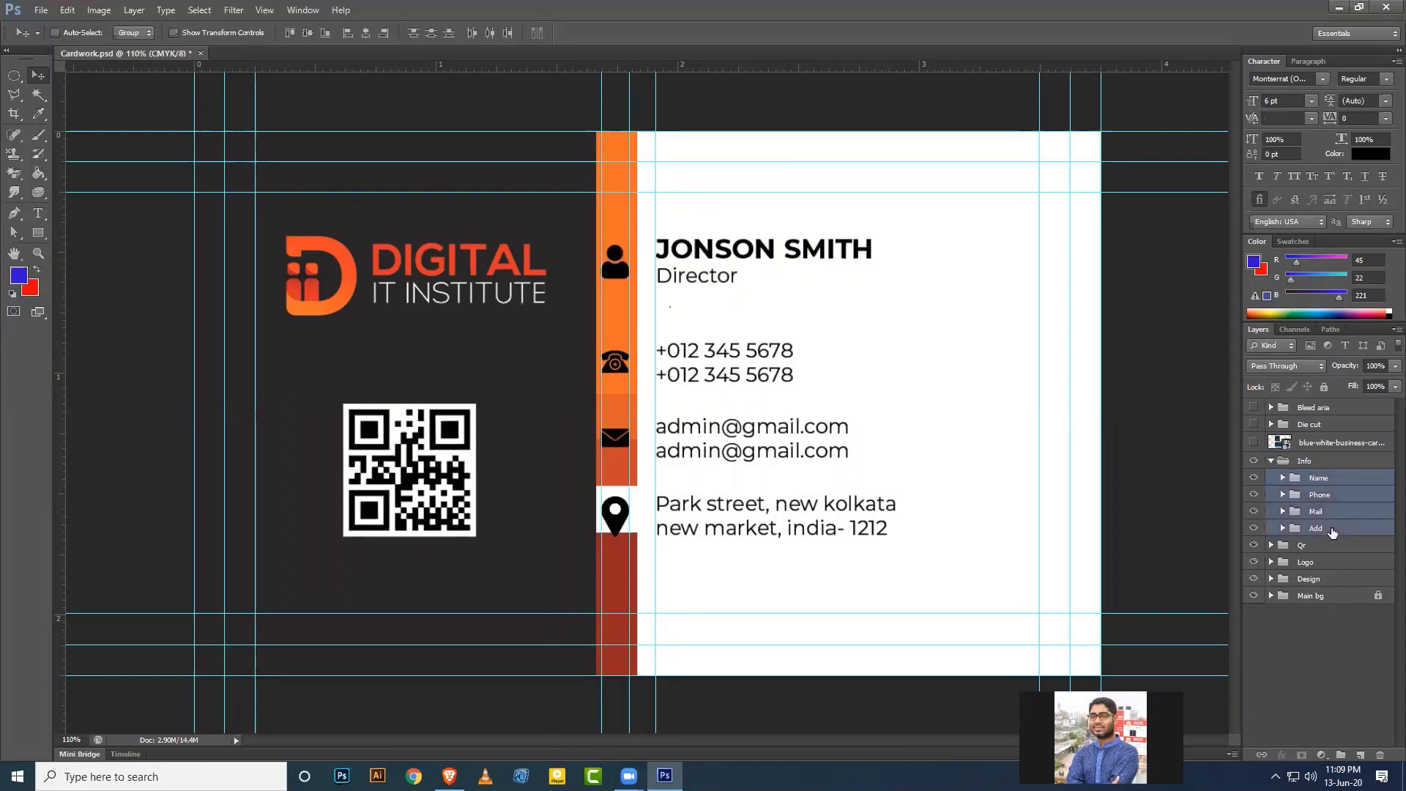
{"action": "key", "text": "shift+Down"}
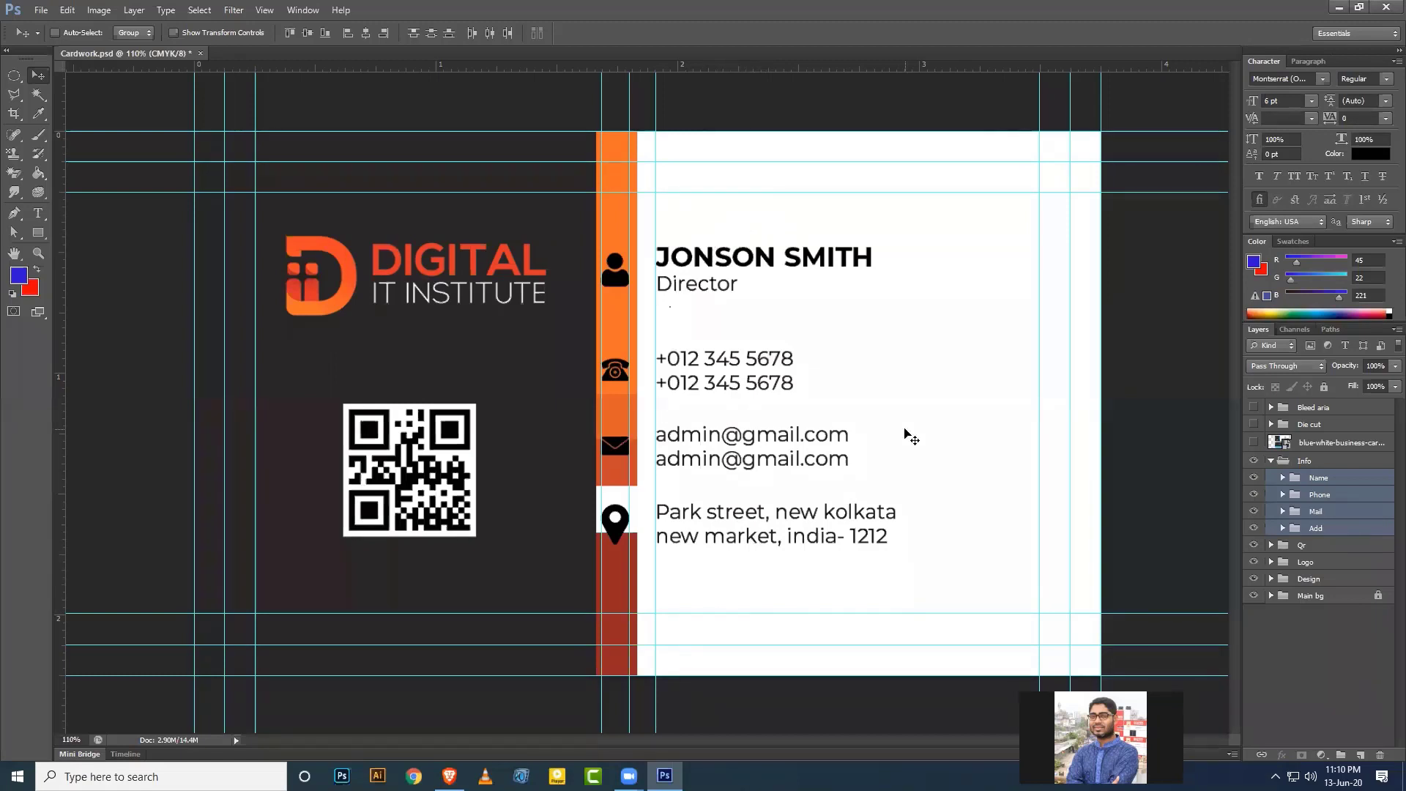
{"action": "key", "text": "Down"}
{"action": "key", "text": "Down"}
{"action": "key", "text": "Down"}
{"action": "key", "text": "Down"}
{"action": "key", "text": "Down"}
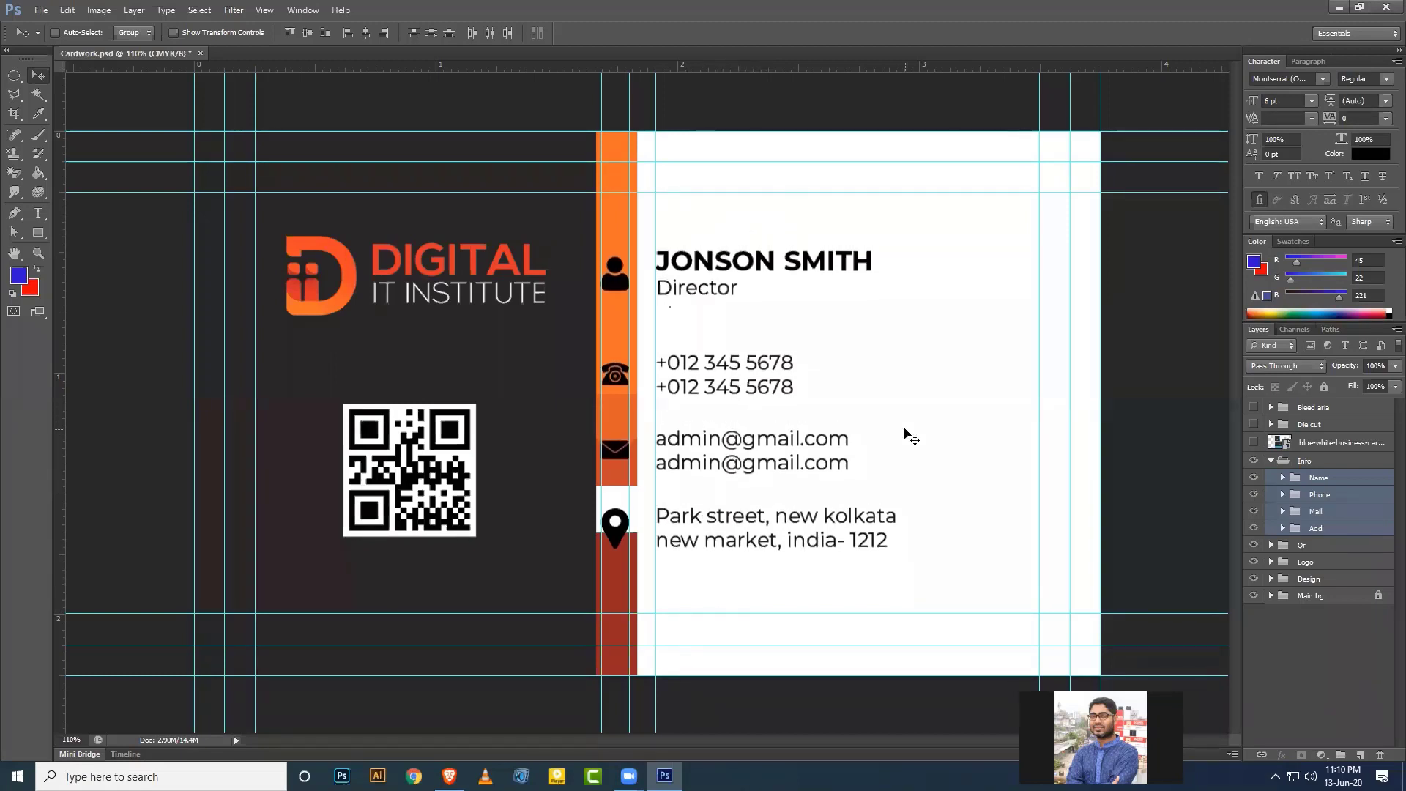
{"action": "key", "text": "Up"}
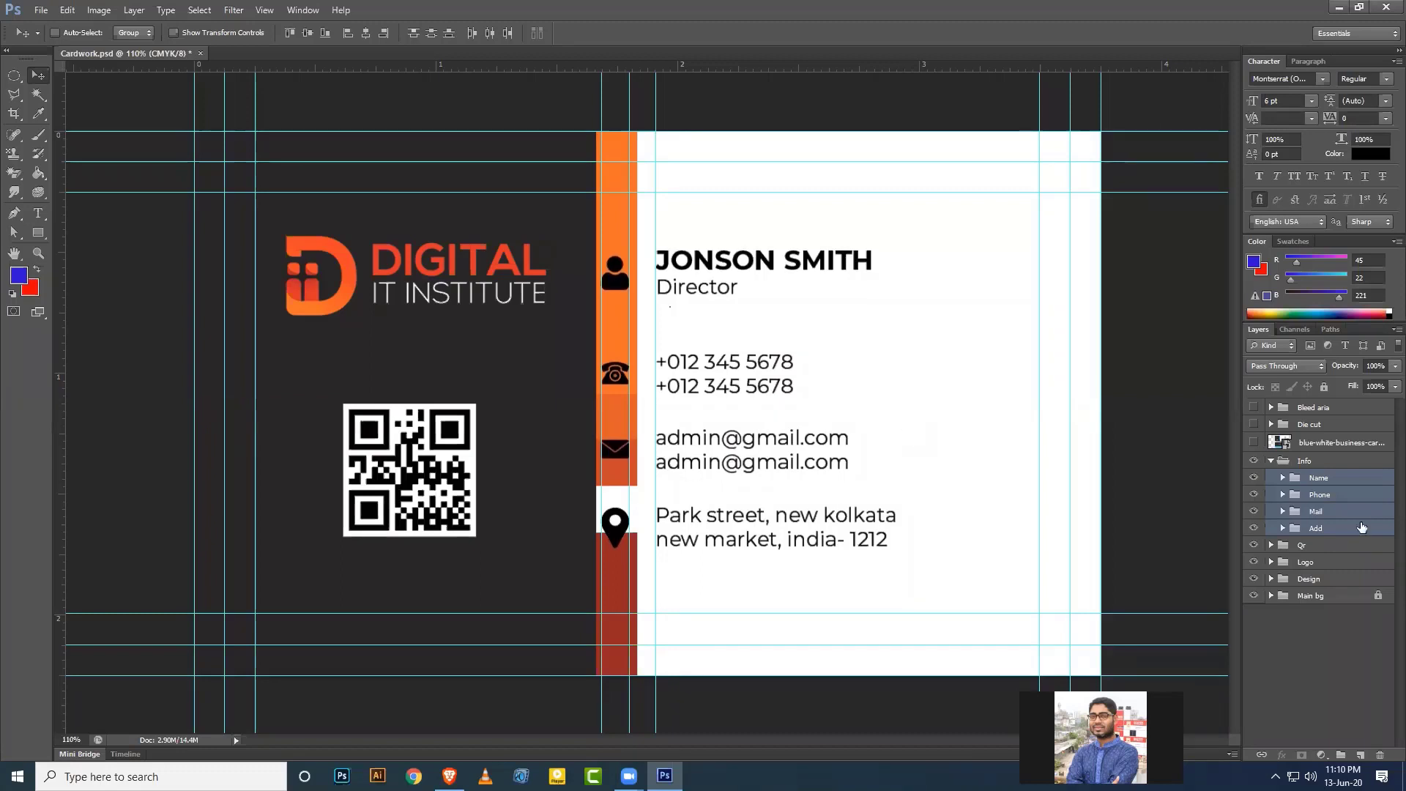
{"action": "left_click", "coordinate": [1348, 483]}
{"action": "key", "text": "shift+Up"}
{"action": "key", "text": "shift+Up"}
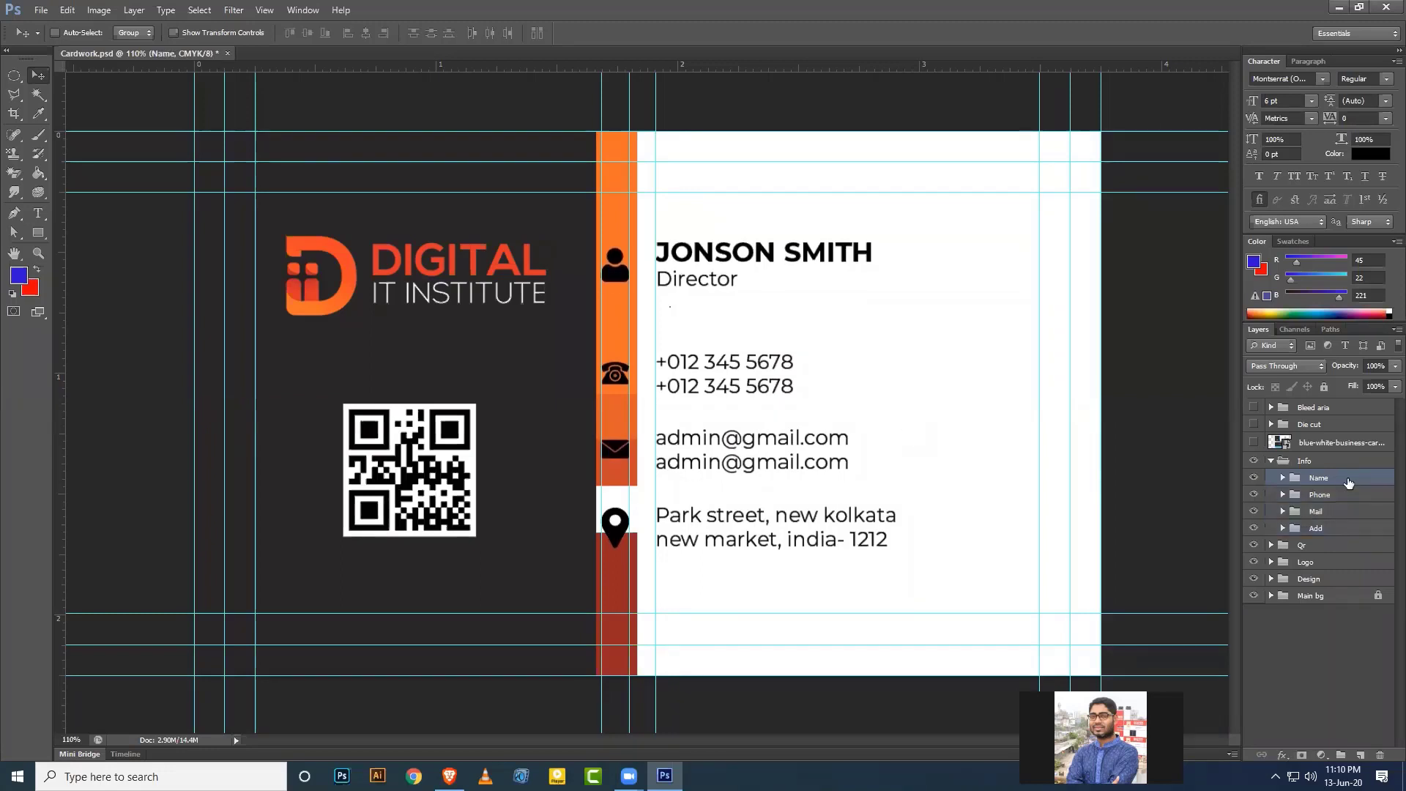
{"action": "key", "text": "Down"}
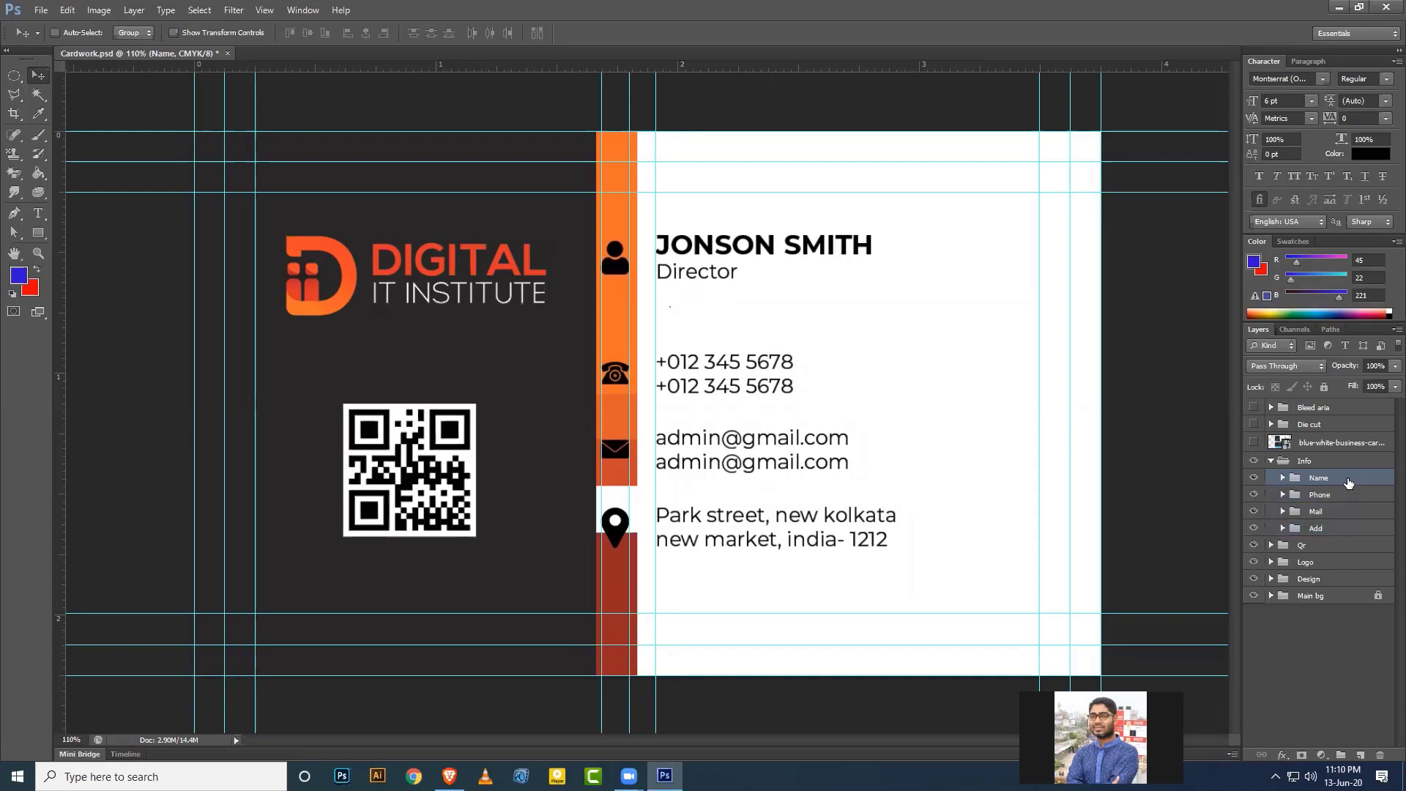
Move all four contact groups a few pixels lower together.
{"action": "left_click", "coordinate": [1335, 530], "text": "shift"}
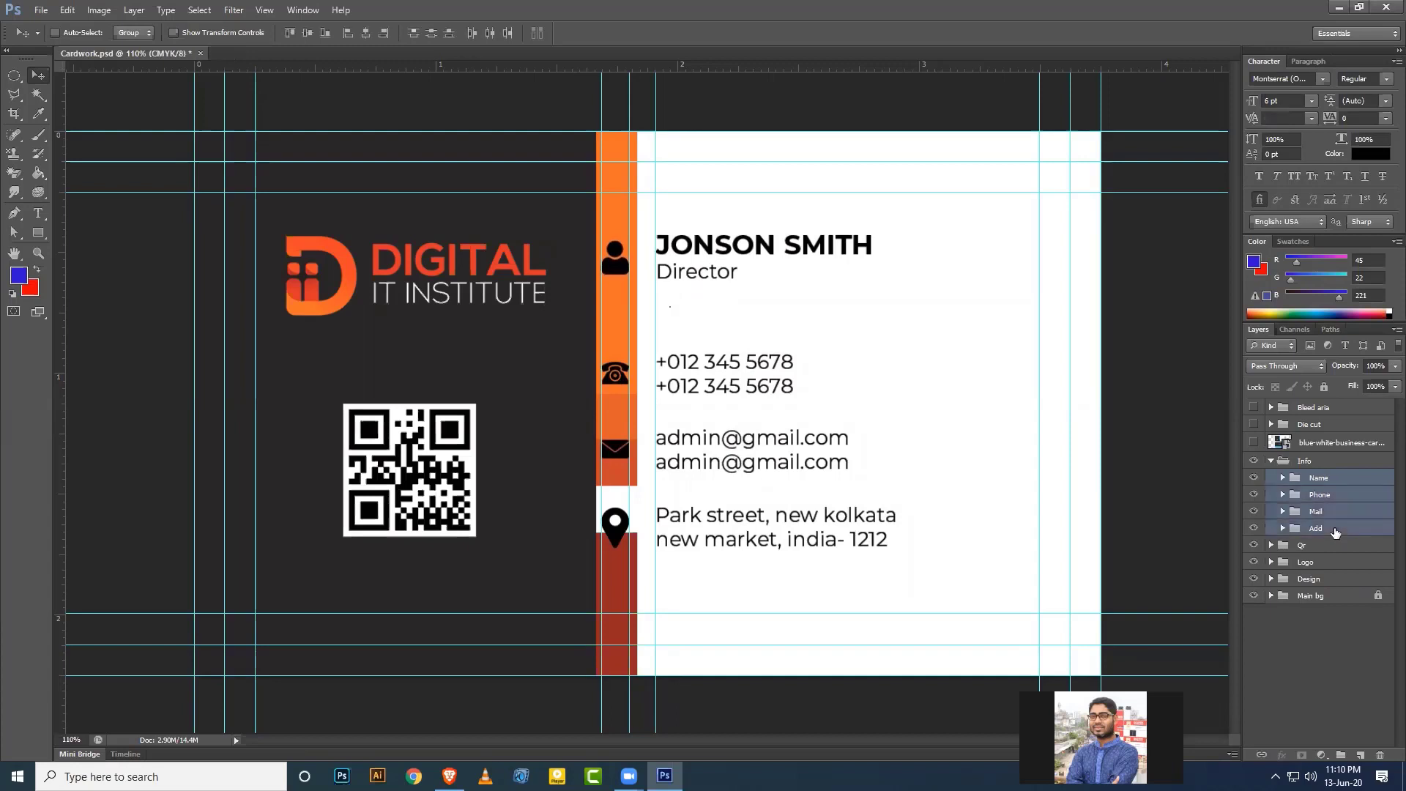
{"action": "key", "text": "Down"}
{"action": "key", "text": "Down"}
{"action": "key", "text": "Down"}
{"action": "key", "text": "Down"}
{"action": "key", "text": "Down"}
{"action": "key", "text": "Down"}
{"action": "key", "text": "Down"}
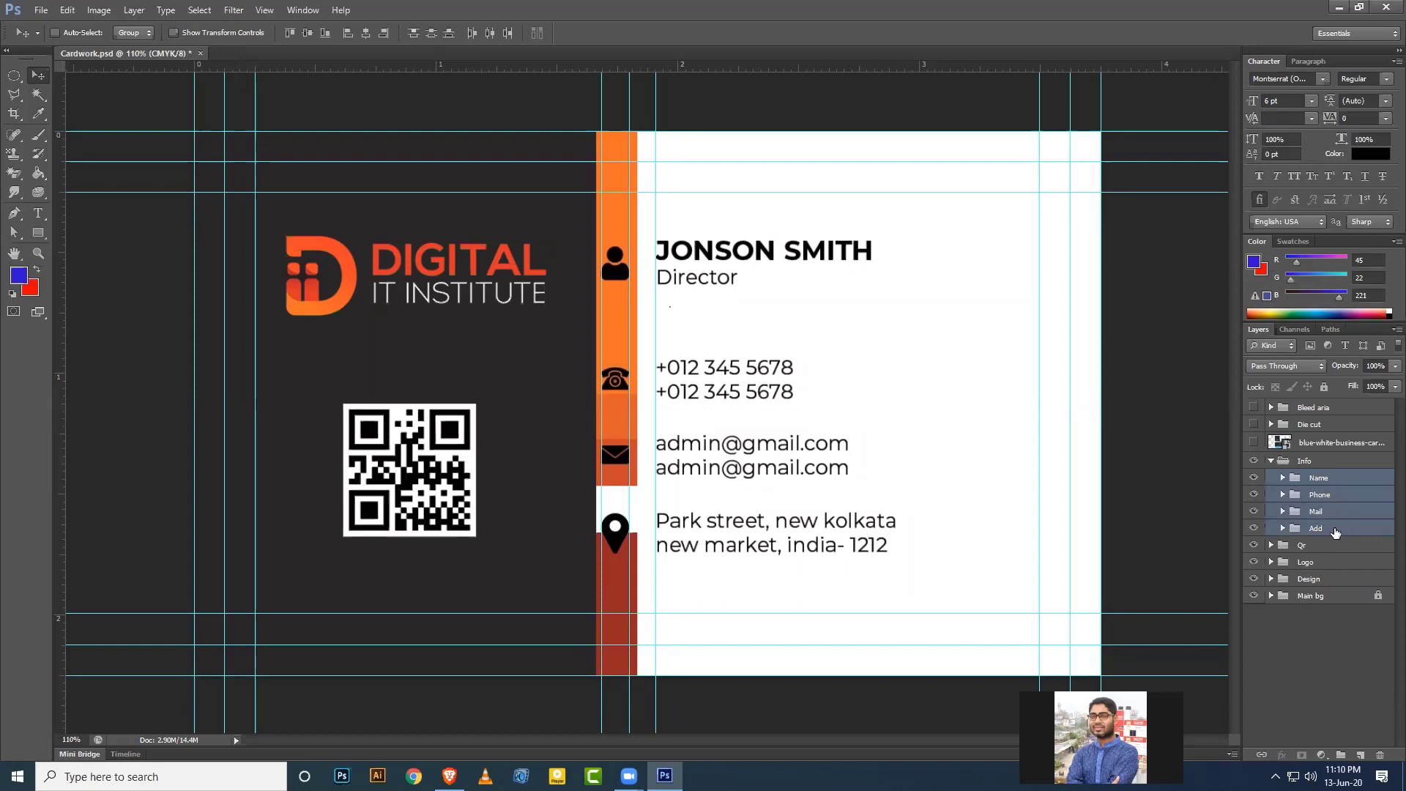
{"action": "key", "text": "Down"}
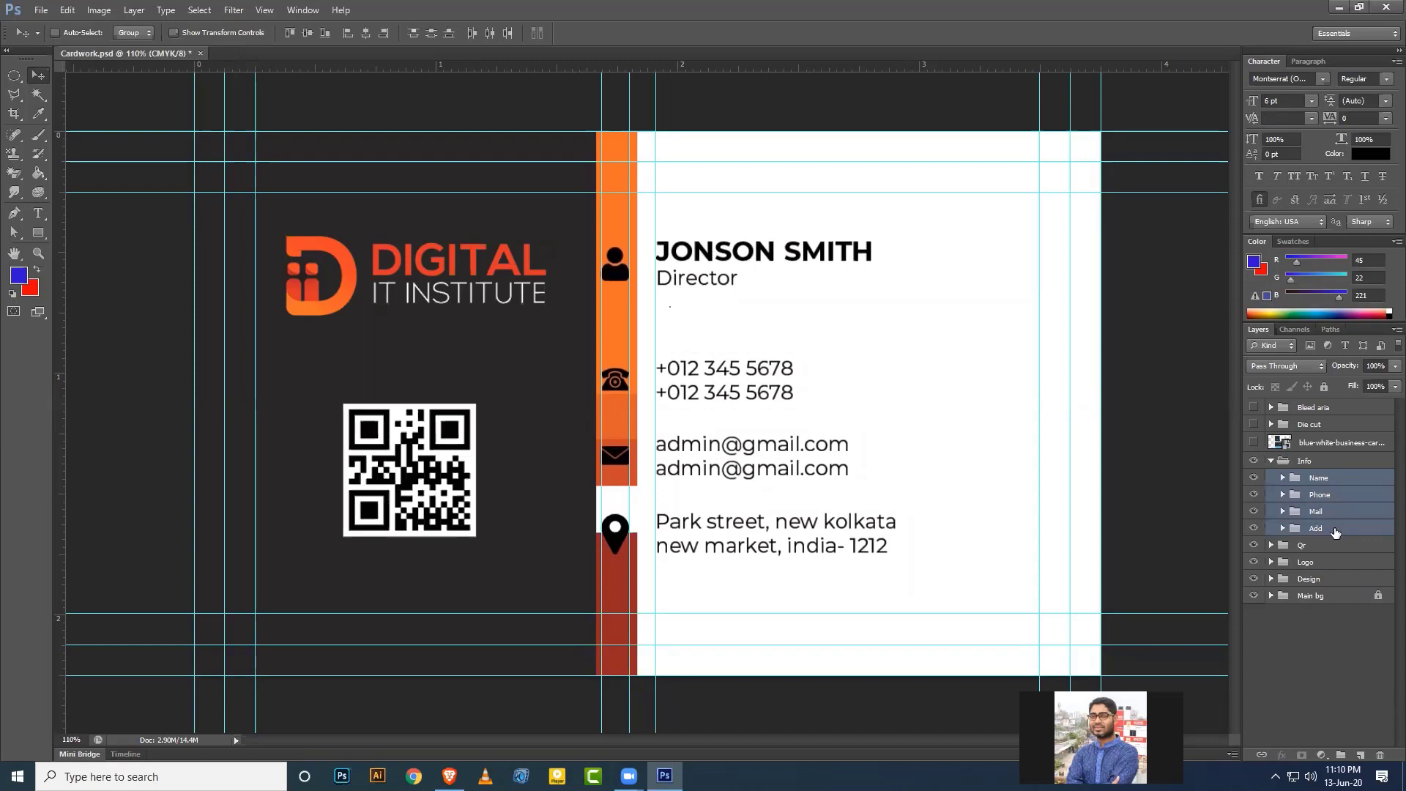
{"action": "key", "text": "Down"}
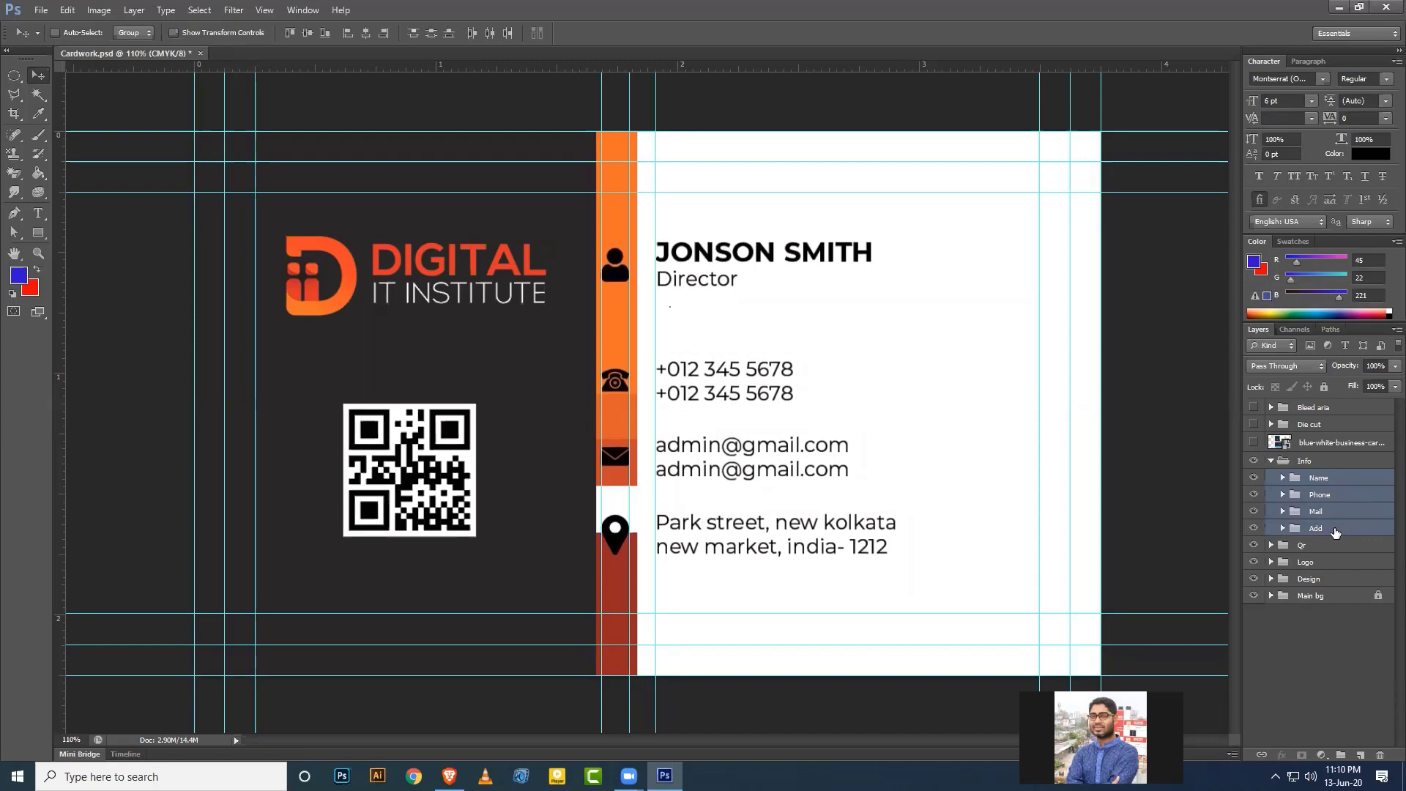
{"action": "right_click", "coordinate": [1334, 532]}
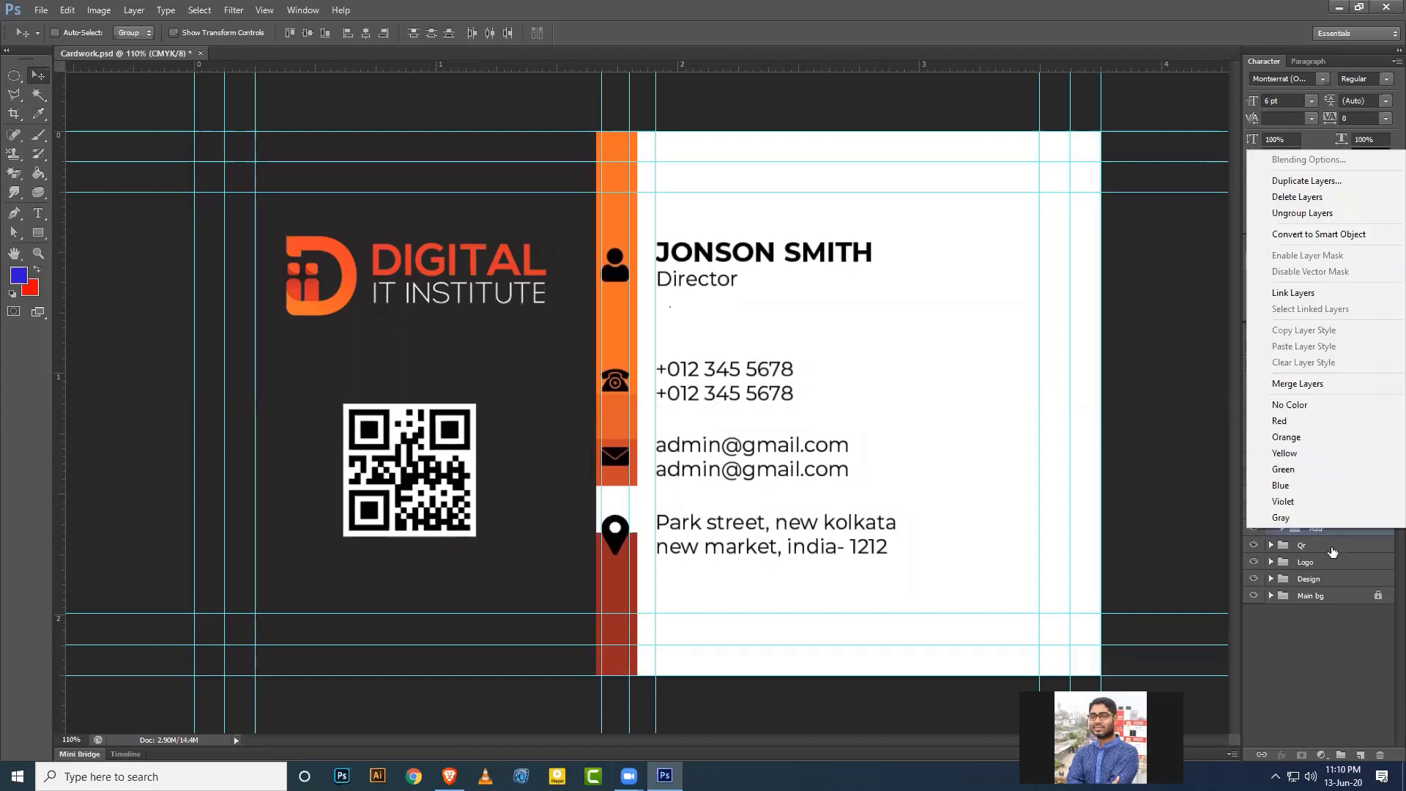
{"action": "left_click", "coordinate": [1337, 578]}
{"action": "left_click", "coordinate": [1312, 530]}
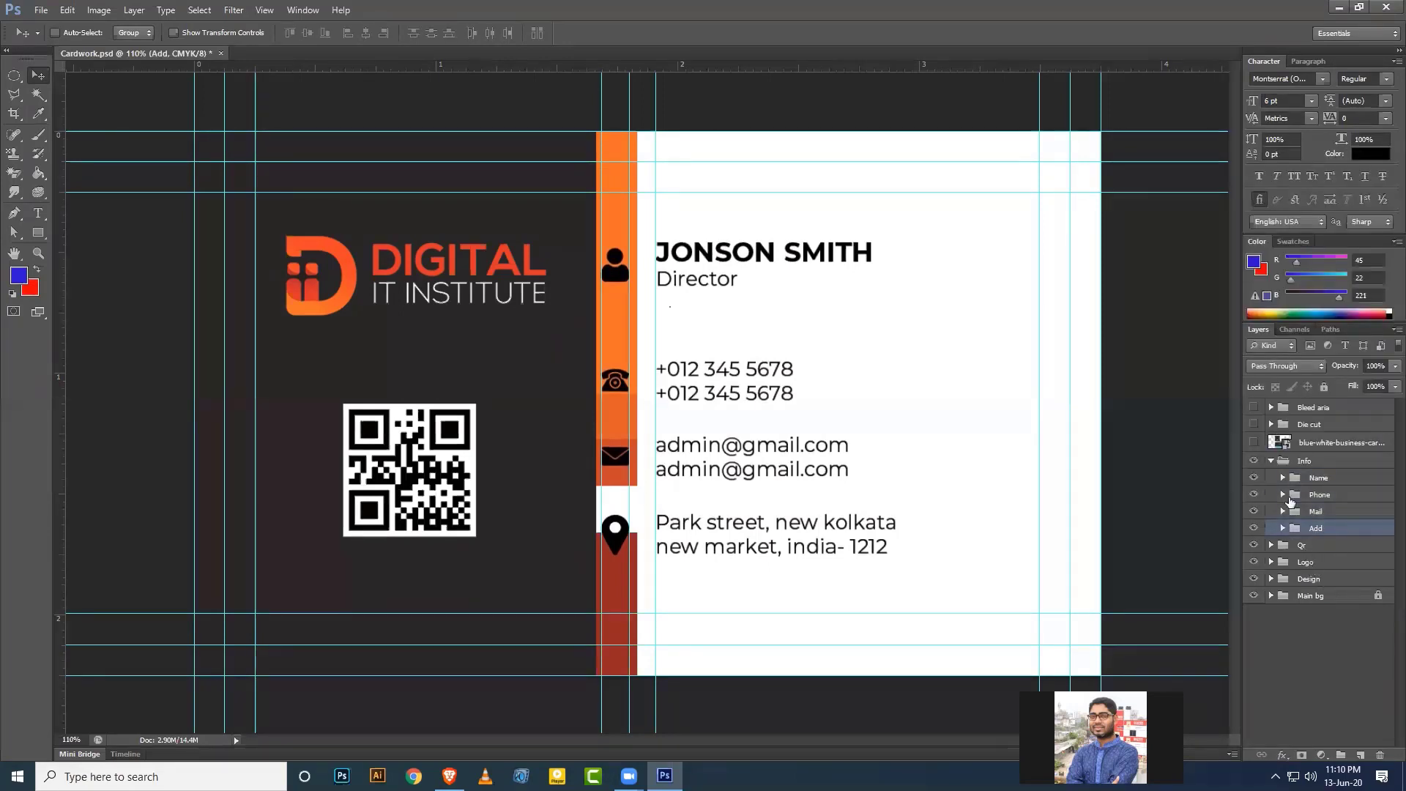
Expand the Design group and toggle the strip rectangles to identify the top orange and dark red bars.
{"action": "left_click", "coordinate": [1272, 461]}
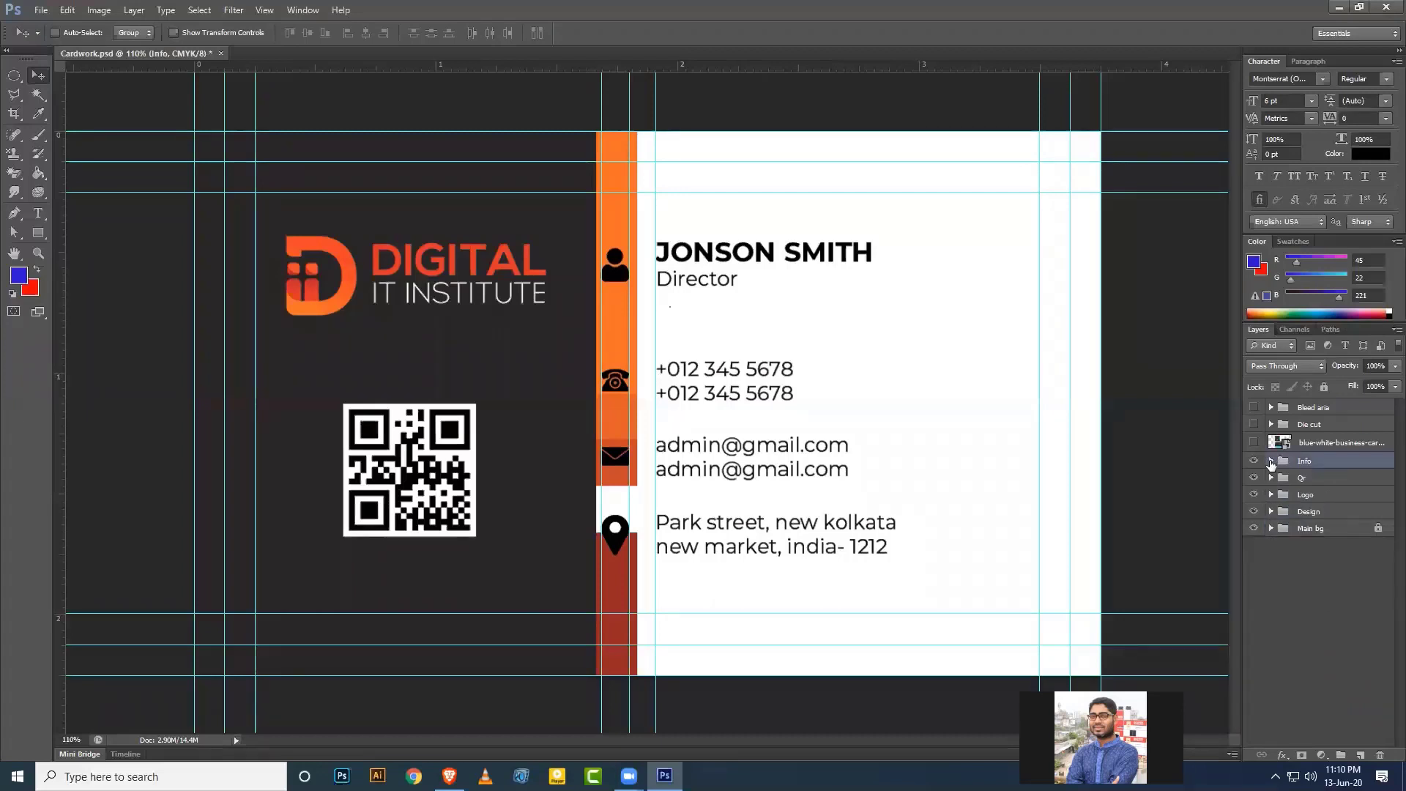
{"action": "left_click", "coordinate": [1271, 461]}
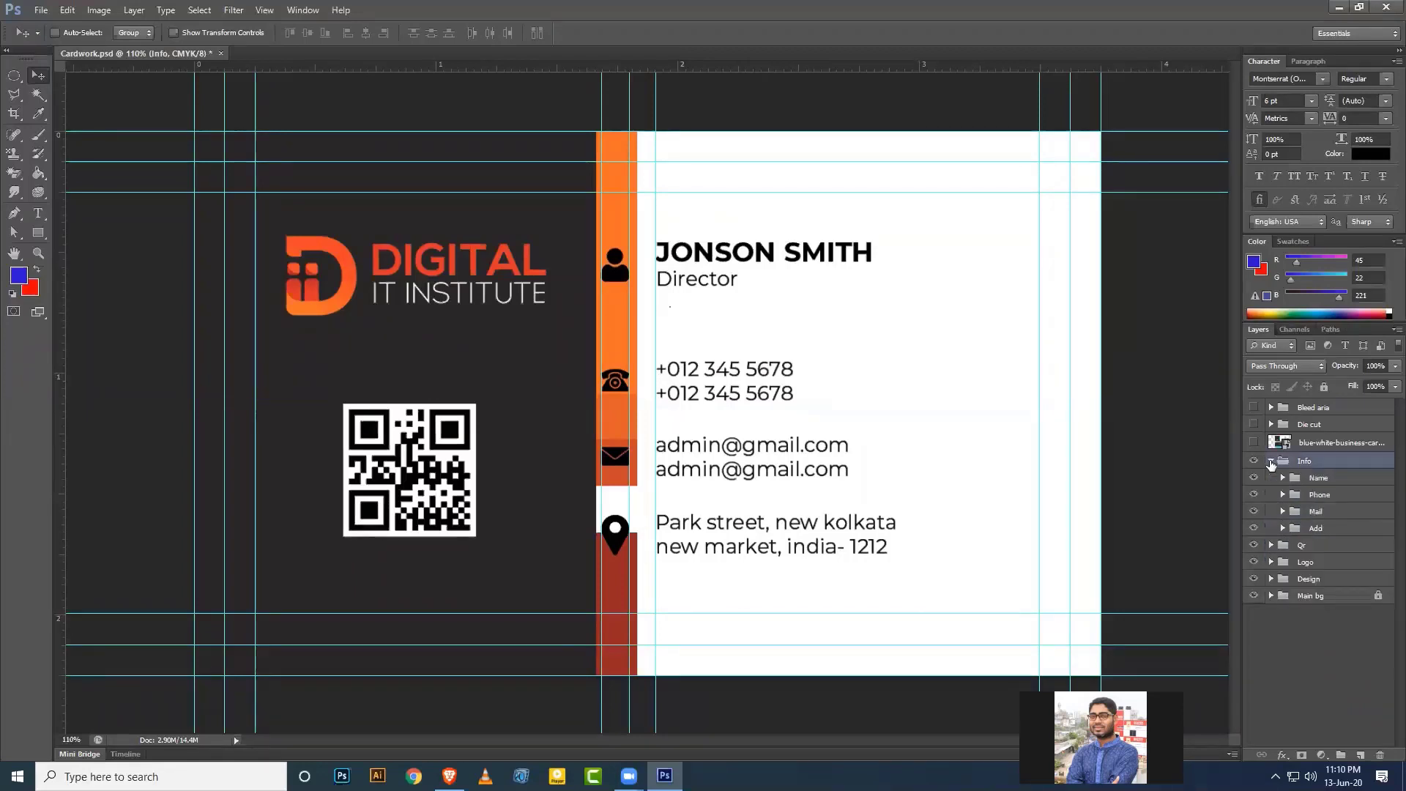
{"action": "left_click", "coordinate": [1271, 461]}
{"action": "left_click", "coordinate": [1271, 511]}
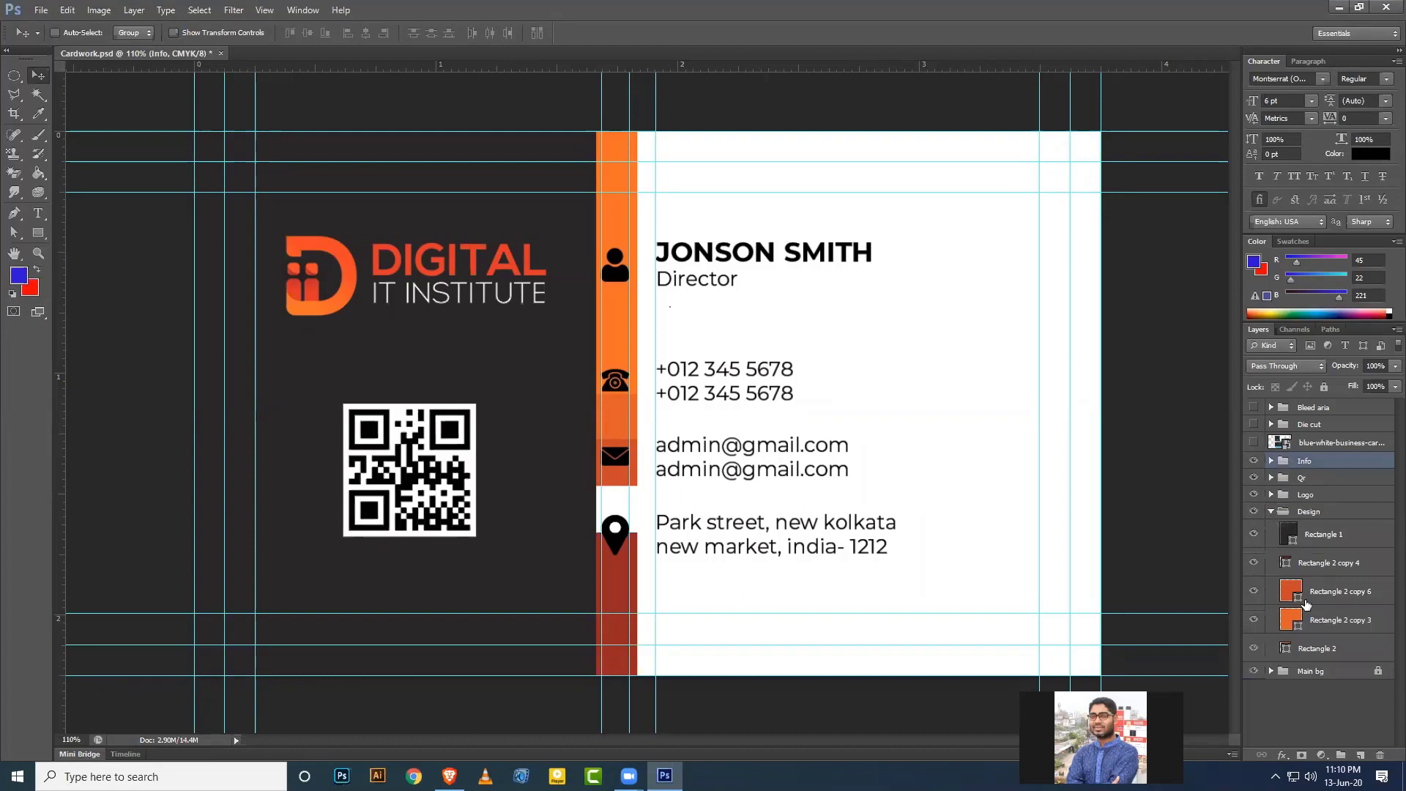
{"action": "left_click", "coordinate": [1253, 649]}
{"action": "left_click", "coordinate": [1254, 649]}
{"action": "left_click", "coordinate": [1255, 562]}
{"action": "left_click", "coordinate": [1255, 563]}
{"action": "left_click", "coordinate": [1316, 563]}
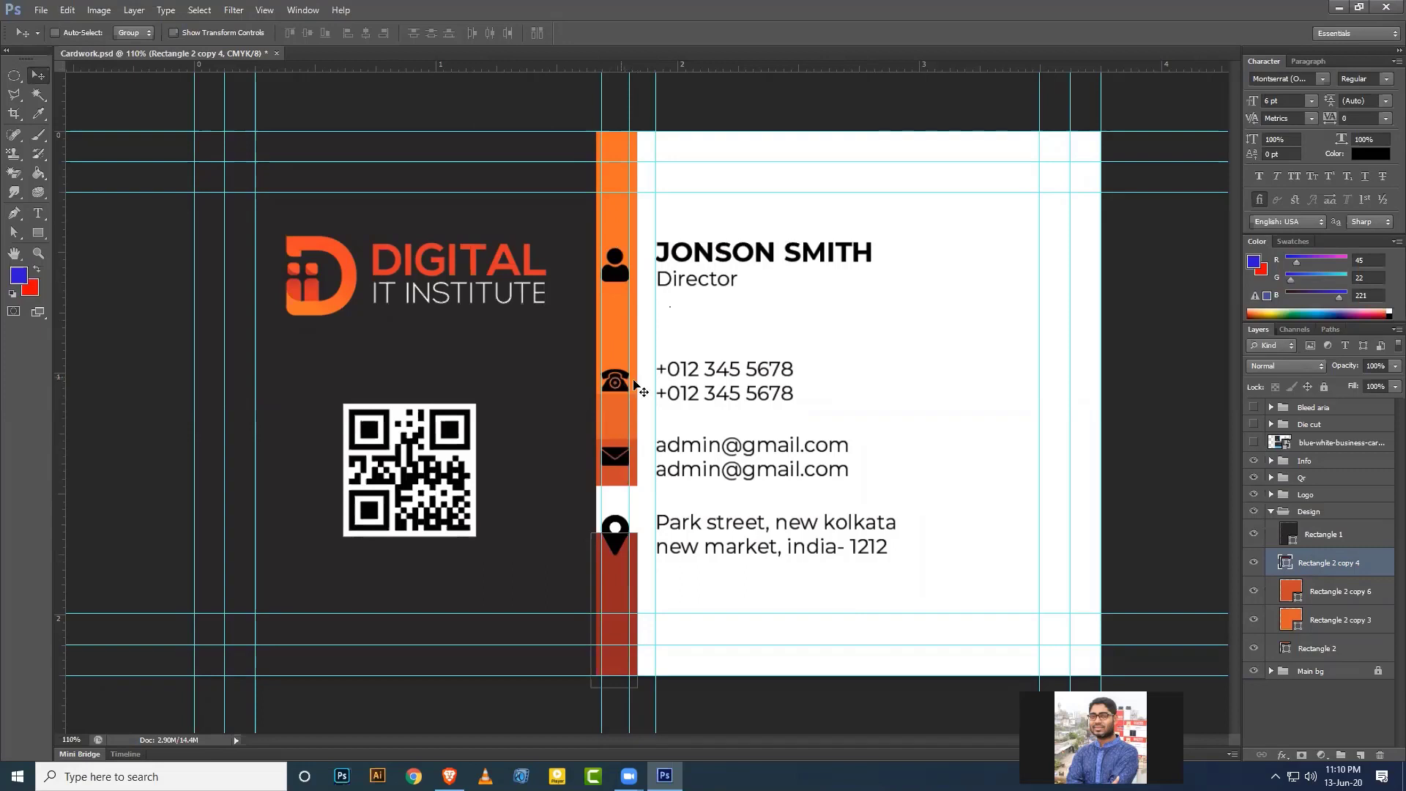
{"action": "left_click", "coordinate": [1322, 623]}
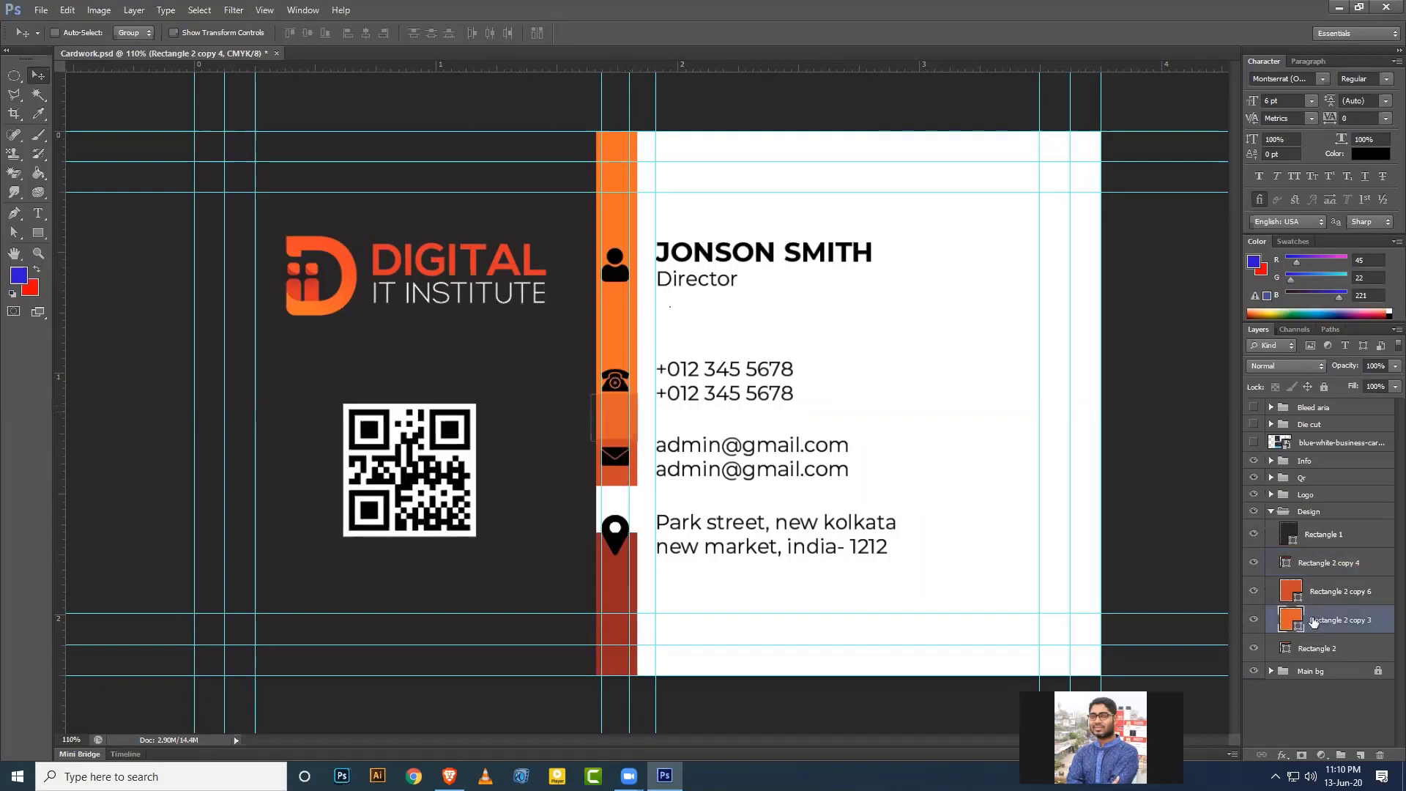
{"action": "left_click", "coordinate": [1317, 648]}
{"action": "left_click", "coordinate": [1253, 649]}
{"action": "left_click", "coordinate": [1254, 650]}
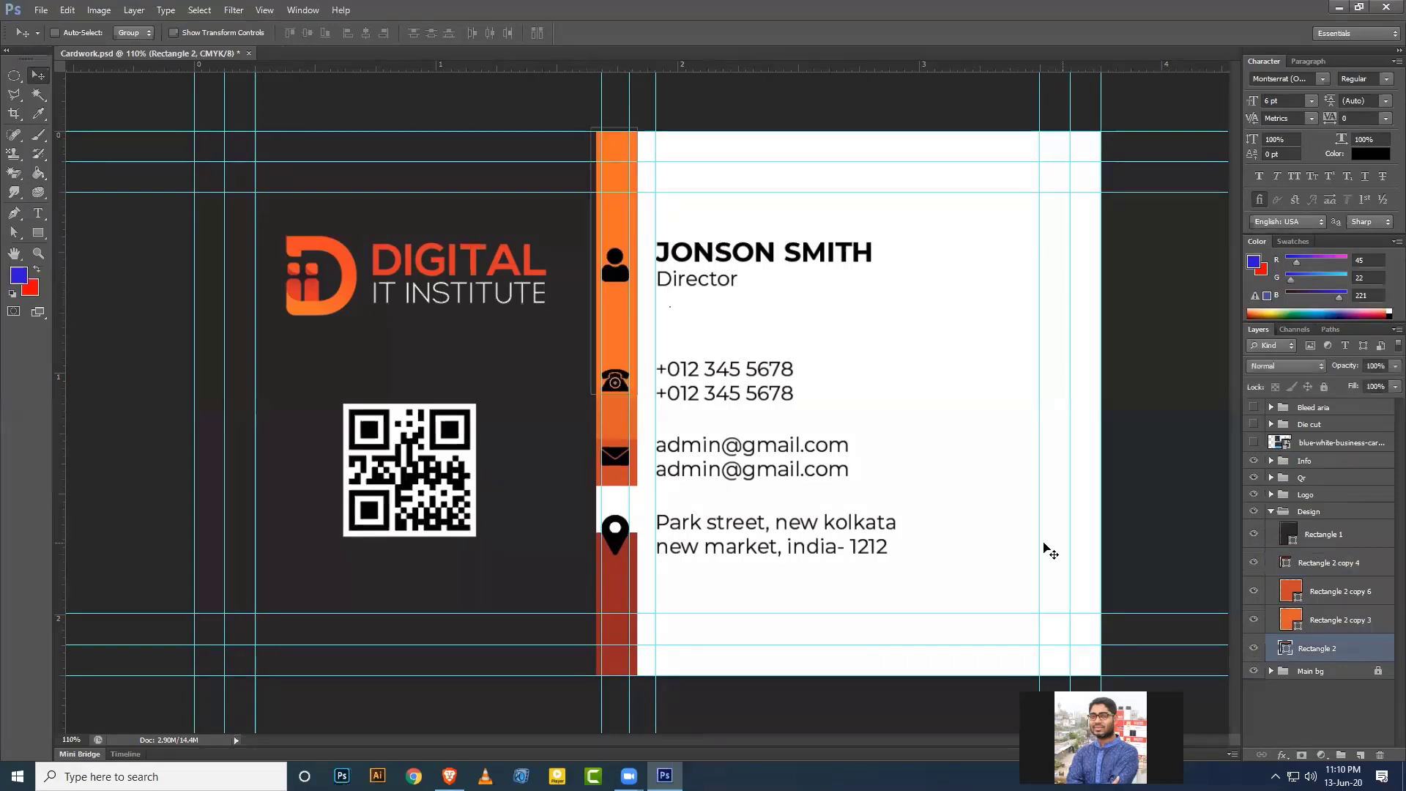
Shorten the top orange bar and nudge the phone rectangle up behind the phone icon.
{"action": "key", "text": "ctrl+t"}
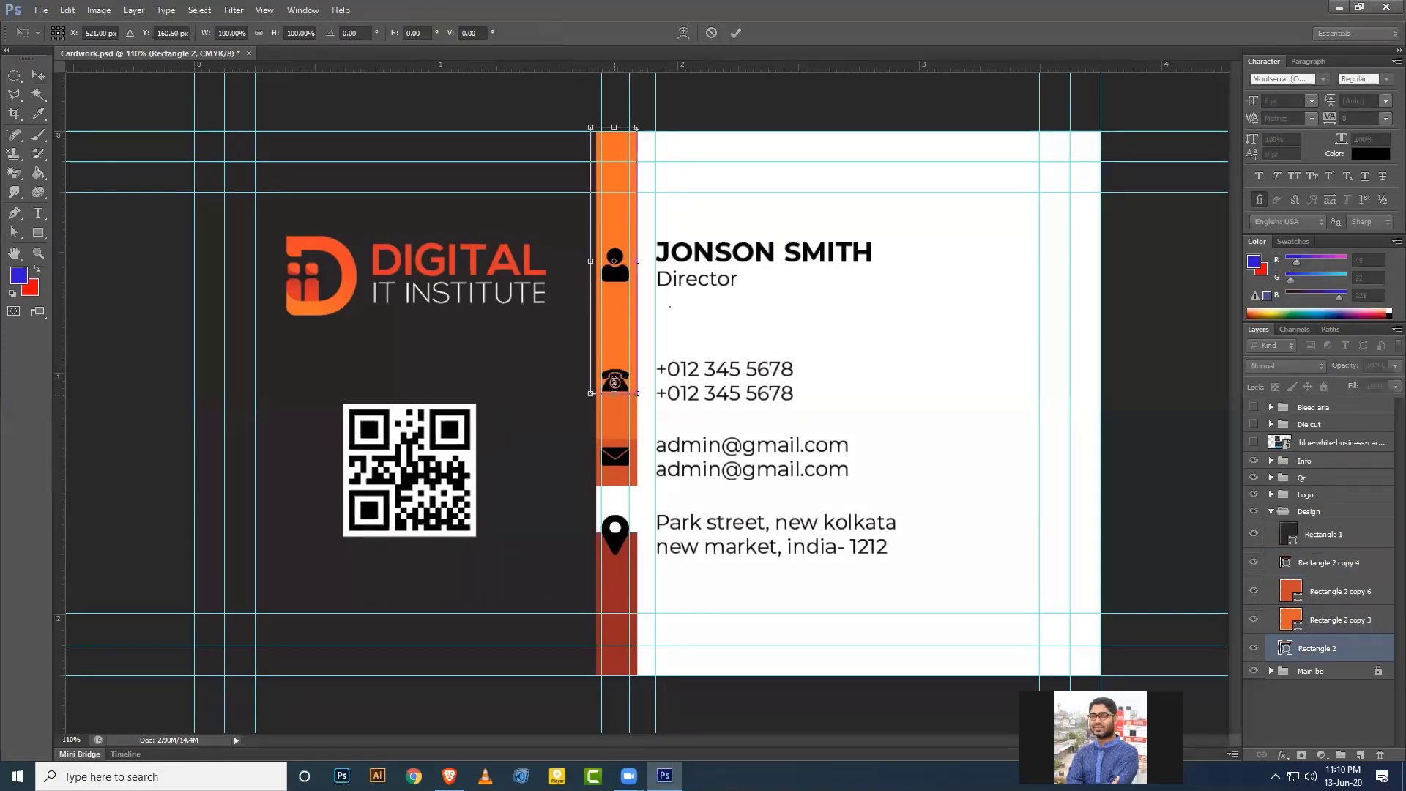
{"action": "left_click_drag", "start_coordinate": [615, 393], "coordinate": [616, 349]}
{"action": "key", "text": "Return"}
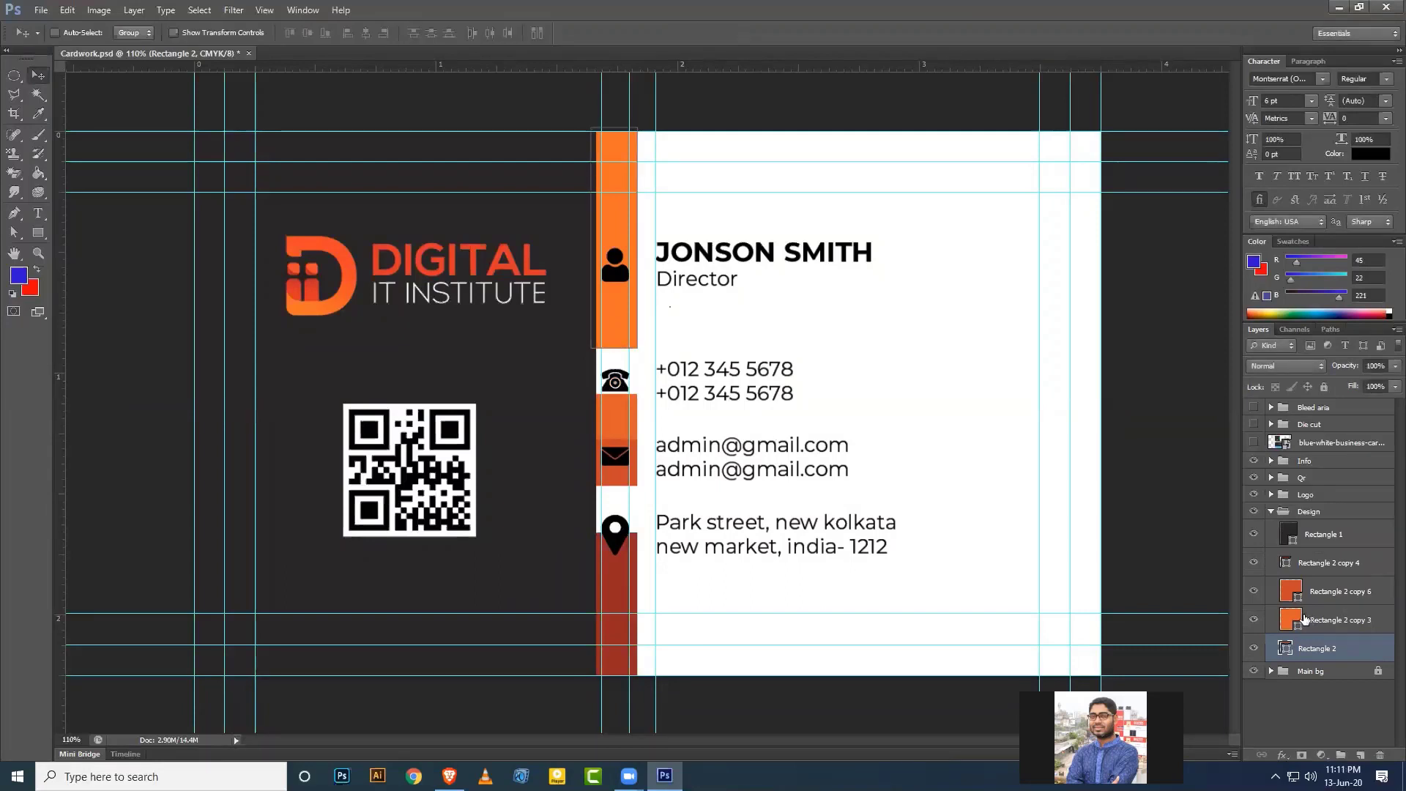
{"action": "left_click", "coordinate": [1307, 619]}
{"action": "key", "text": "shift+Up"}
{"action": "key", "text": "shift+Up"}
{"action": "key", "text": "shift+Up"}
{"action": "key", "text": "shift+Up"}
{"action": "key", "text": "shift+Up"}
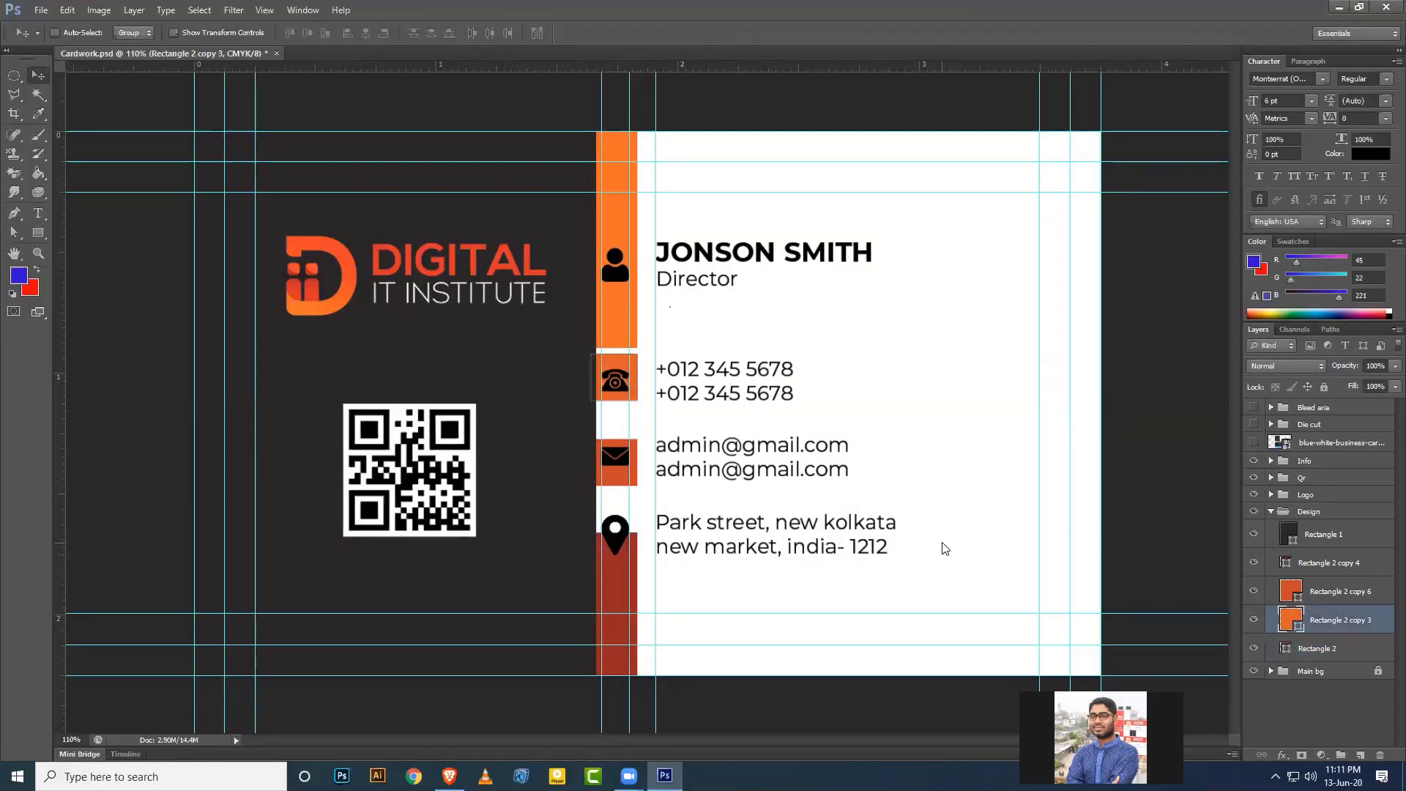
{"action": "key", "text": "shift+Down"}
{"action": "key", "text": "Up"}
{"action": "key", "text": "Up"}
{"action": "key", "text": "Up"}
{"action": "key", "text": "Up"}
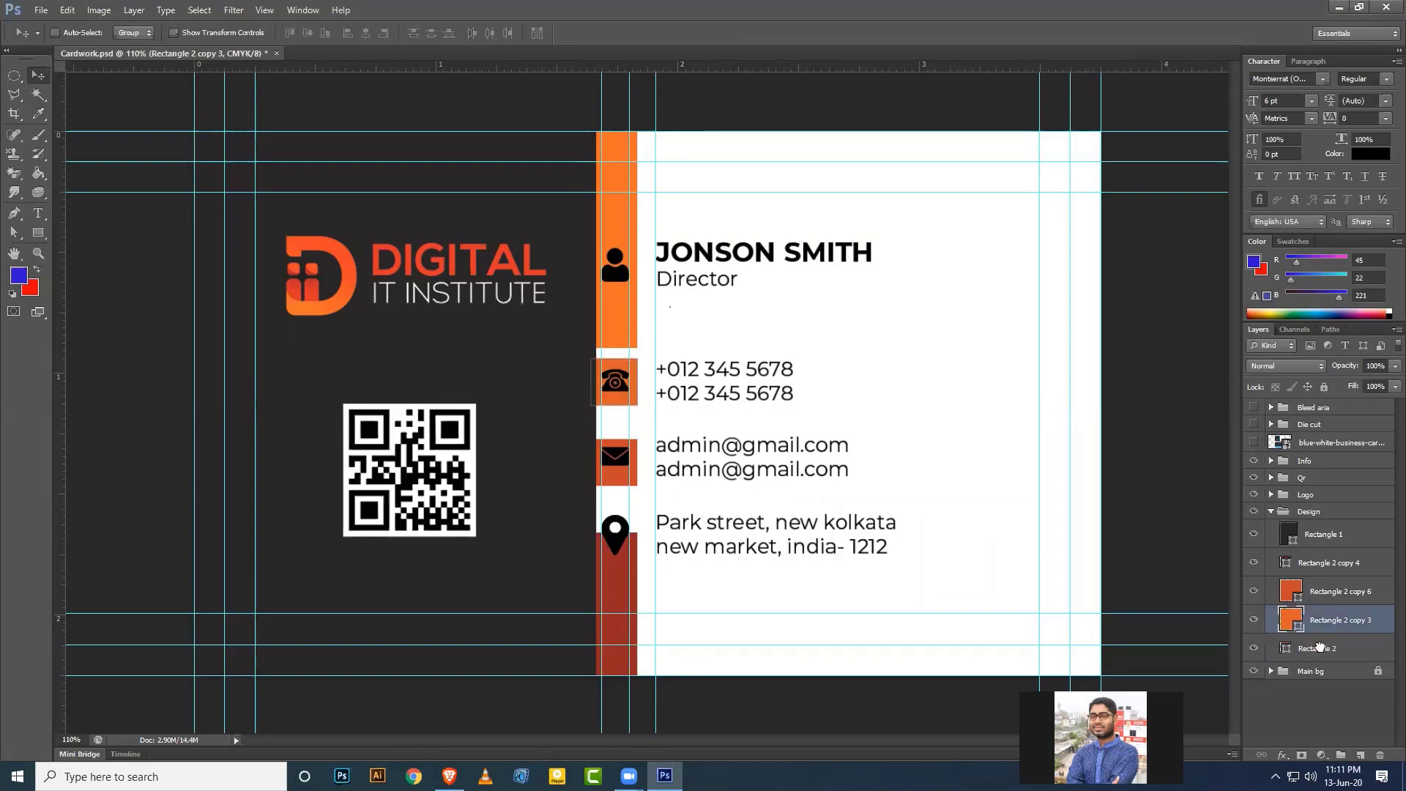
Extend the top orange bar's bottom edge slightly downward.
{"action": "left_click", "coordinate": [1324, 649]}
{"action": "key", "text": "ctrl+t"}
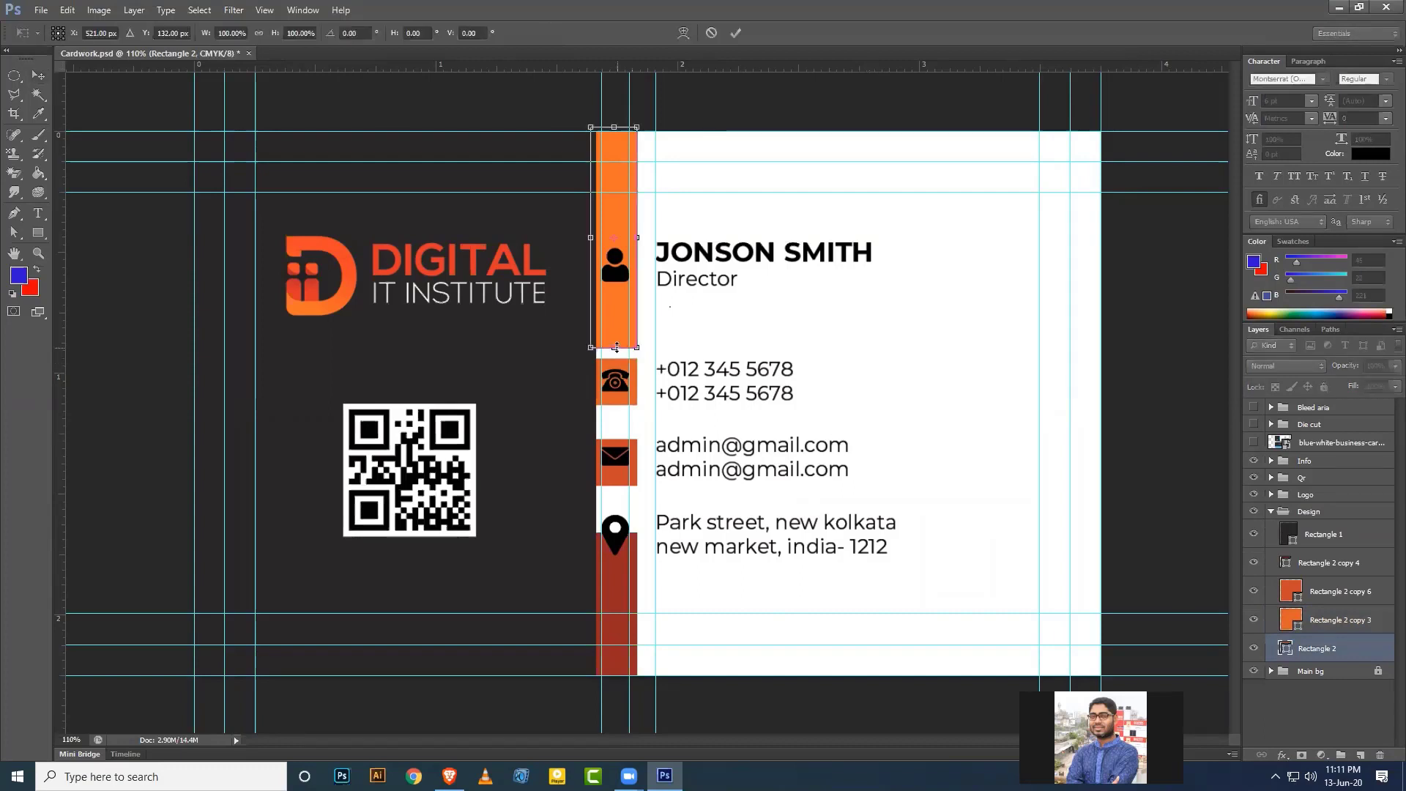
{"action": "left_click_drag", "start_coordinate": [616, 347], "coordinate": [615, 357]}
{"action": "key", "text": "Return"}
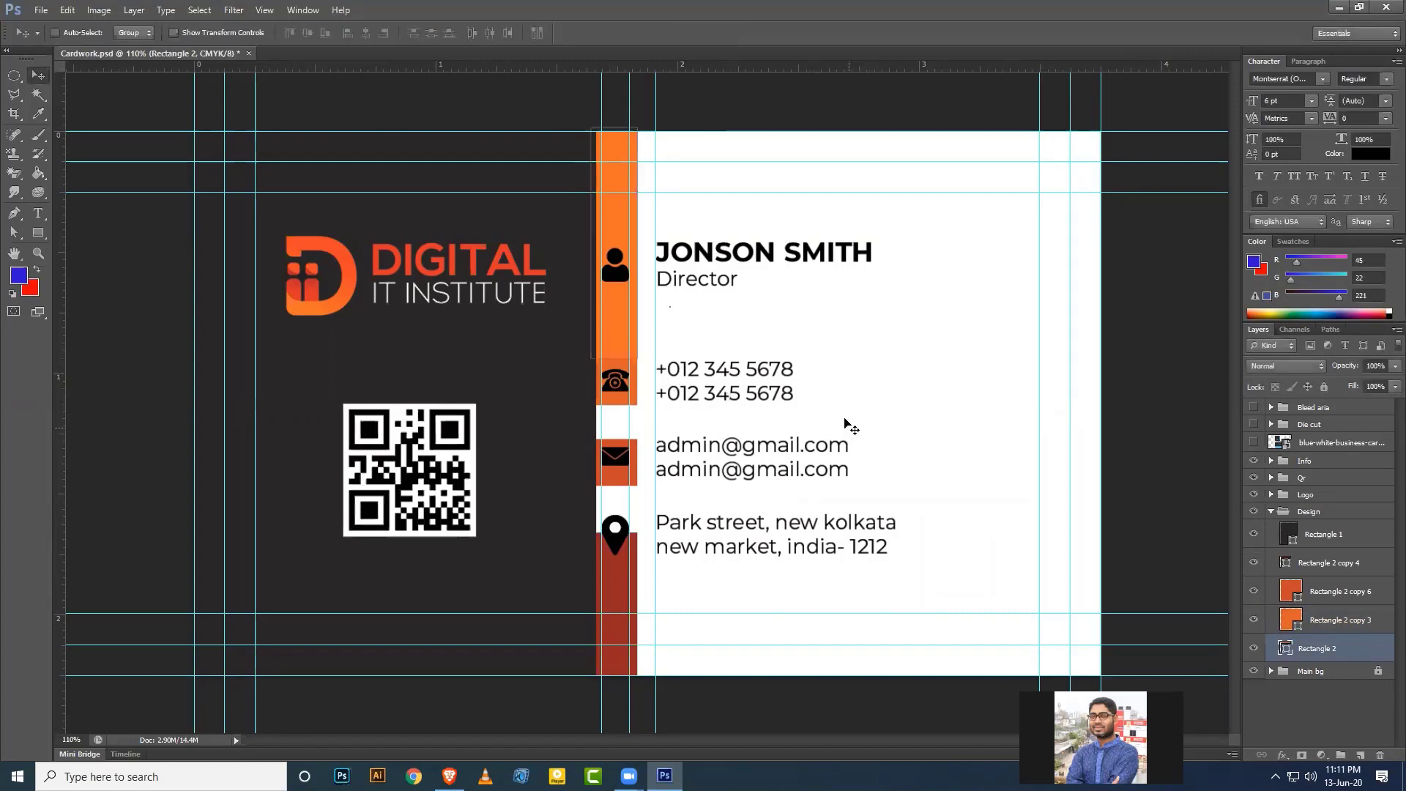
Nudge the mail rectangle up and stretch it taller behind the mail icon.
{"action": "left_click", "coordinate": [1324, 594]}
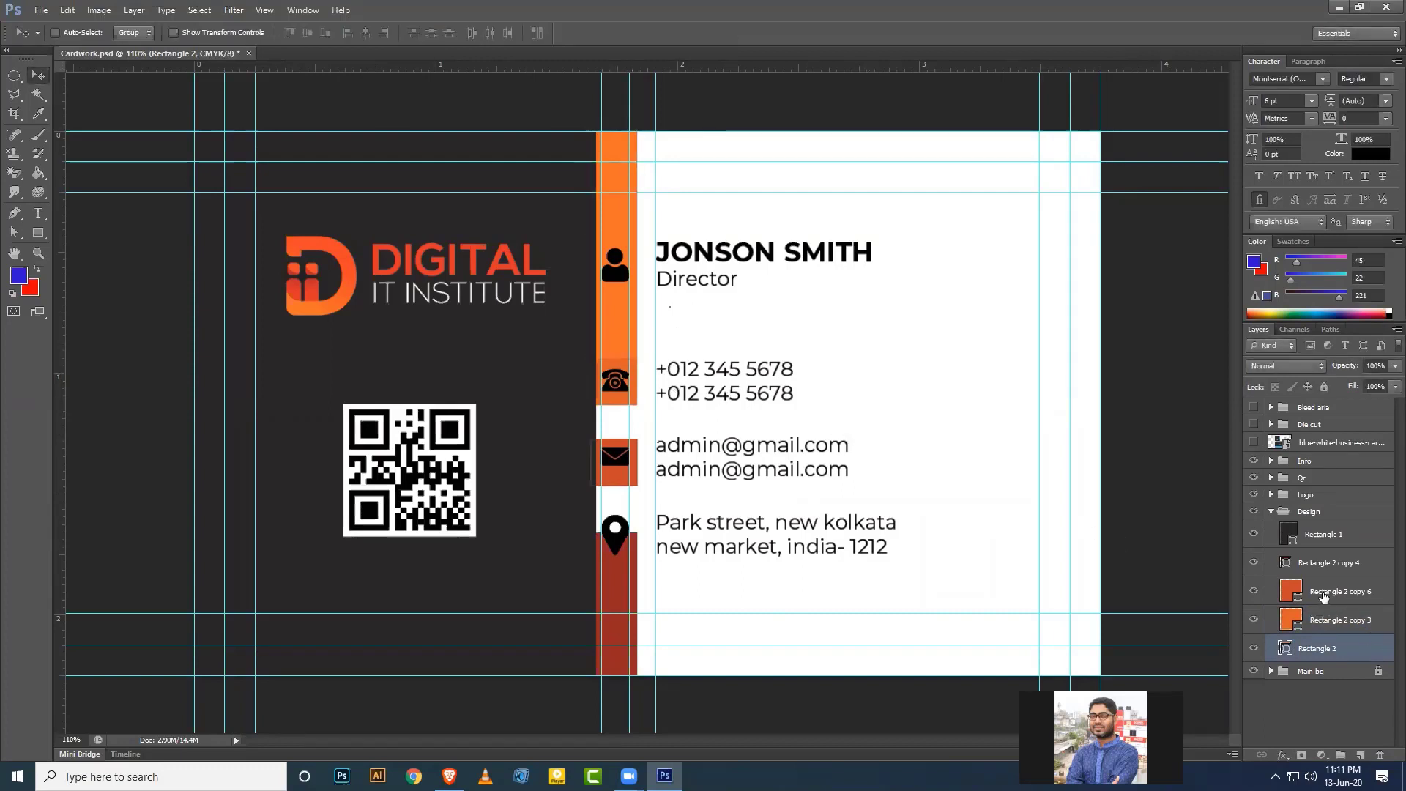
{"action": "key", "text": "Up"}
{"action": "key", "text": "Up"}
{"action": "key", "text": "Up"}
{"action": "key", "text": "Up"}
{"action": "key", "text": "Up"}
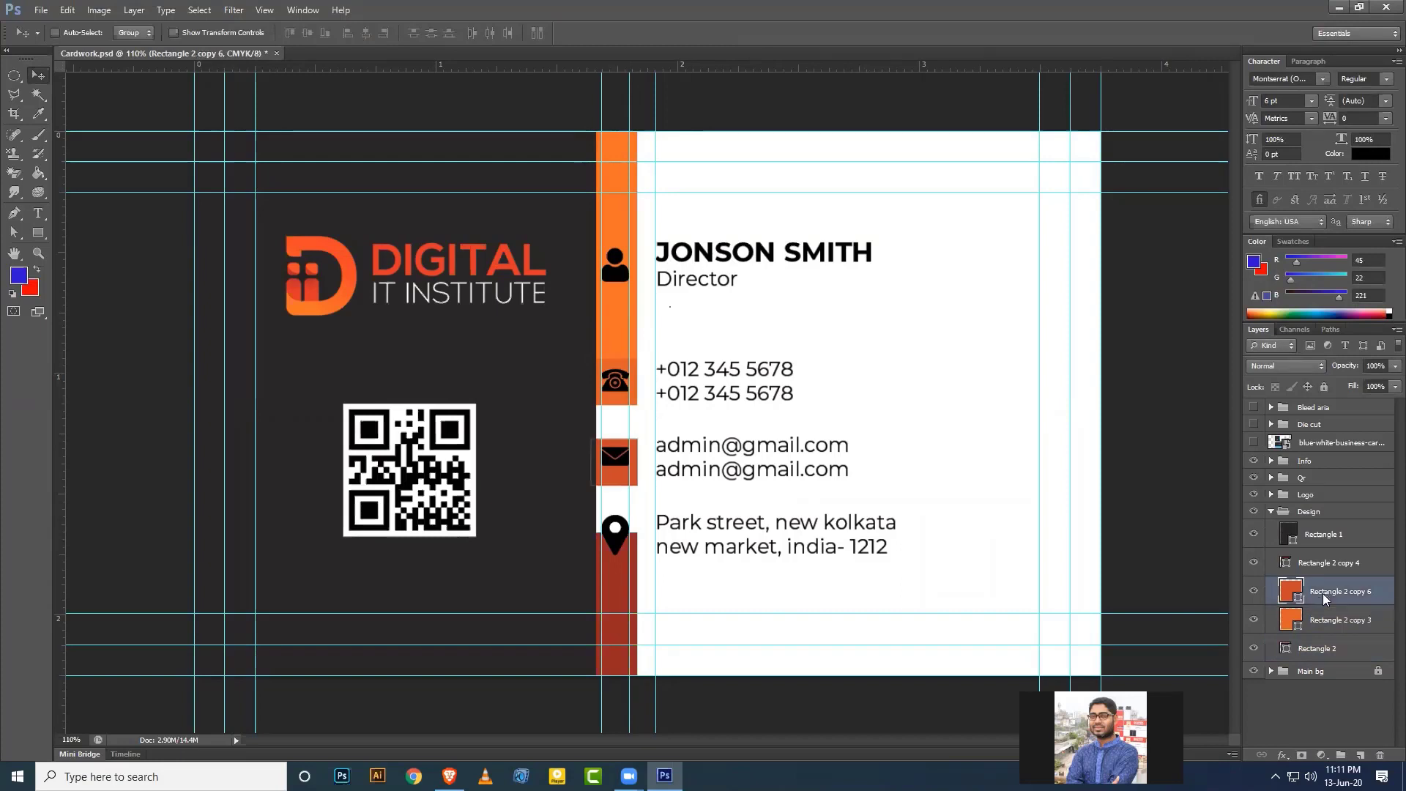
{"action": "key", "text": "Up"}
{"action": "key", "text": "ctrl+t"}
{"action": "left_click_drag", "start_coordinate": [614, 435], "coordinate": [615, 422]}
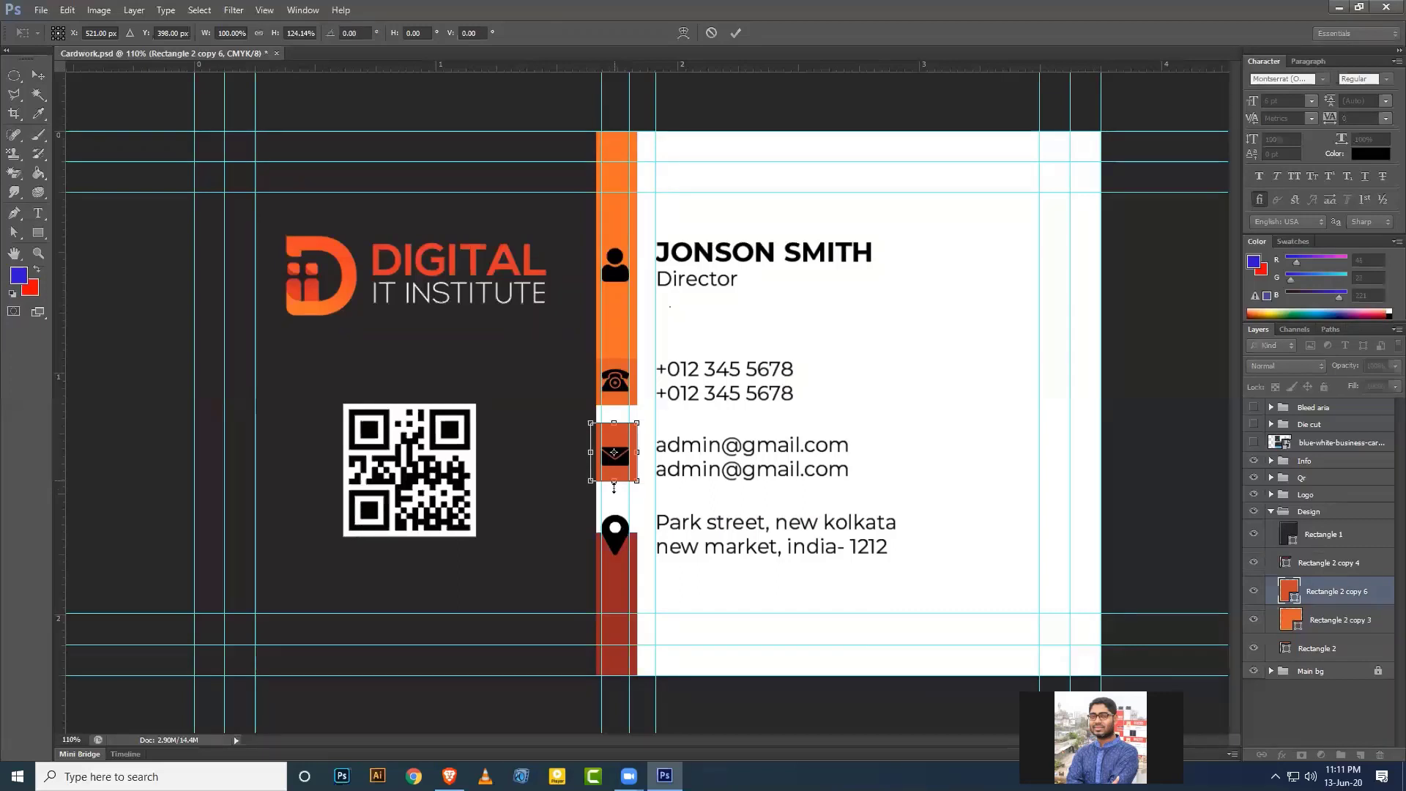
{"action": "left_click_drag", "start_coordinate": [614, 482], "coordinate": [615, 495]}
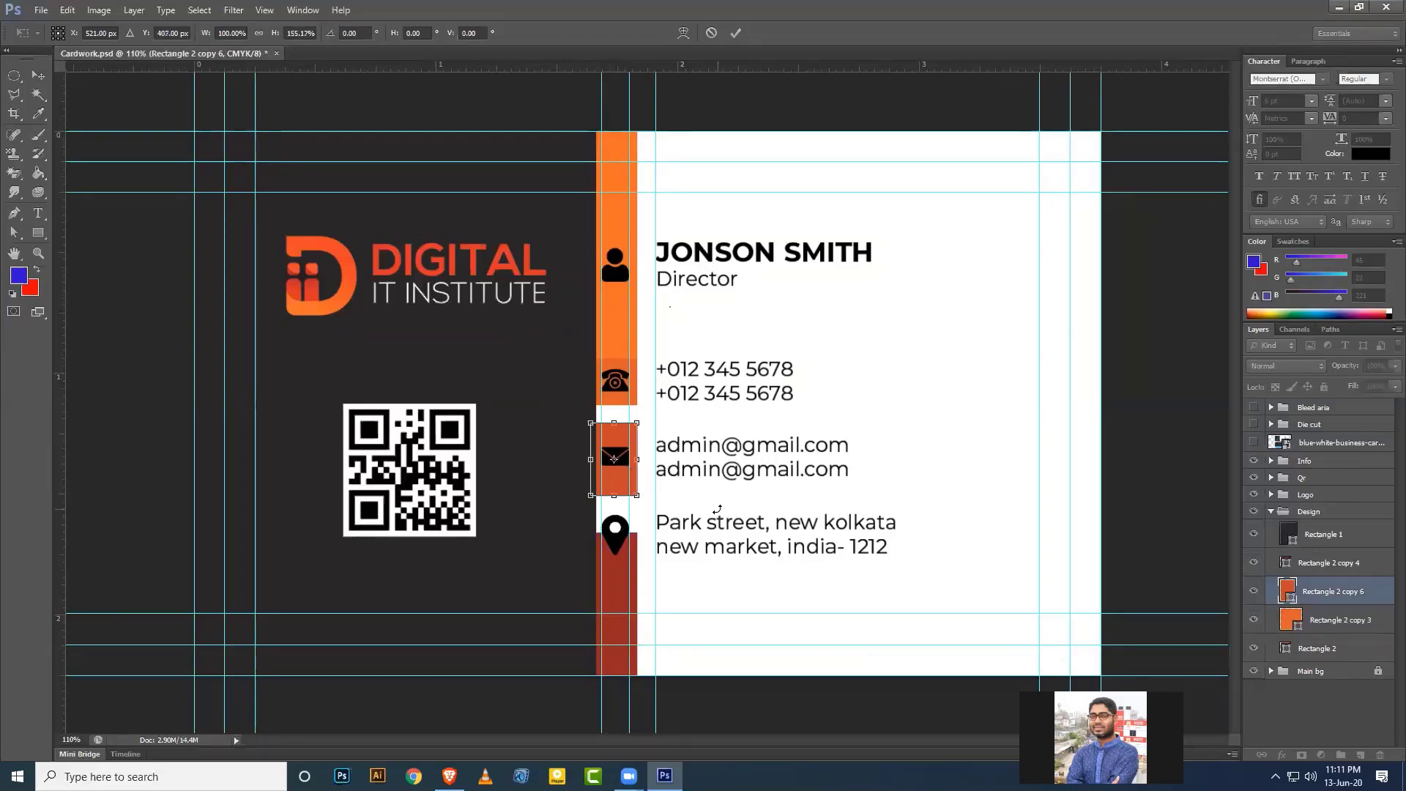
{"action": "key", "text": "Return"}
Stretch the phone rectangle down to meet the mail band.
{"action": "left_click", "coordinate": [1316, 620]}
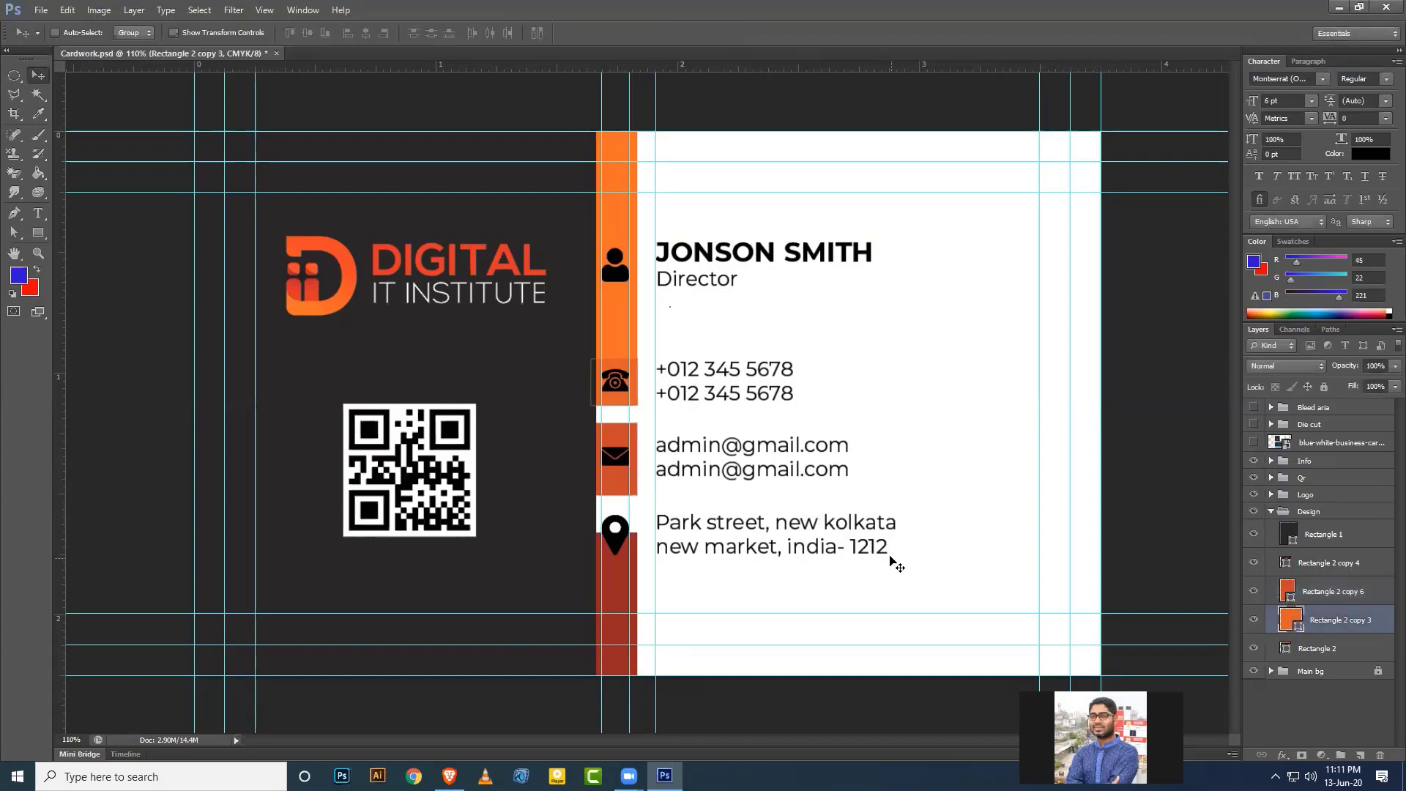
{"action": "key", "text": "ctrl+t"}
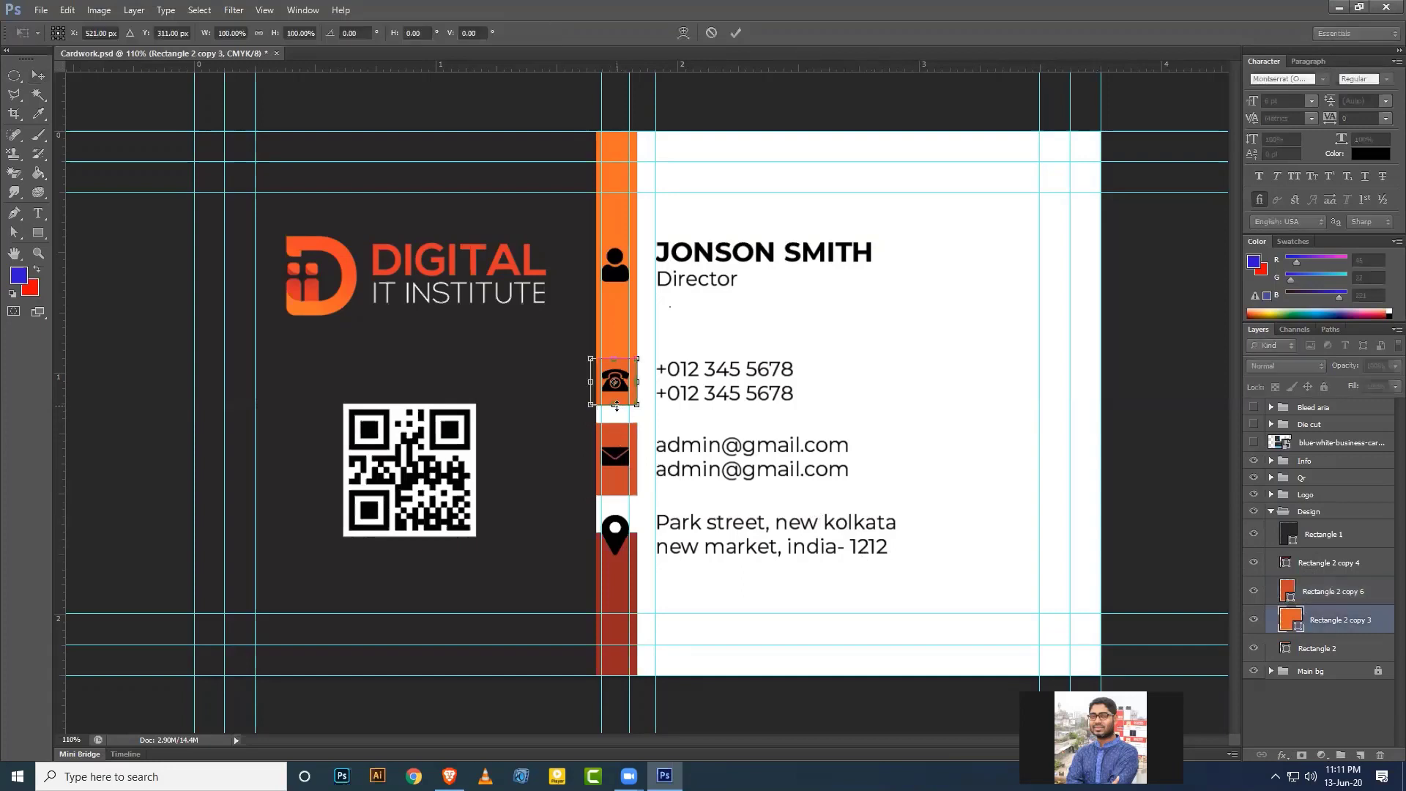
{"action": "left_click_drag", "start_coordinate": [616, 407], "coordinate": [617, 419]}
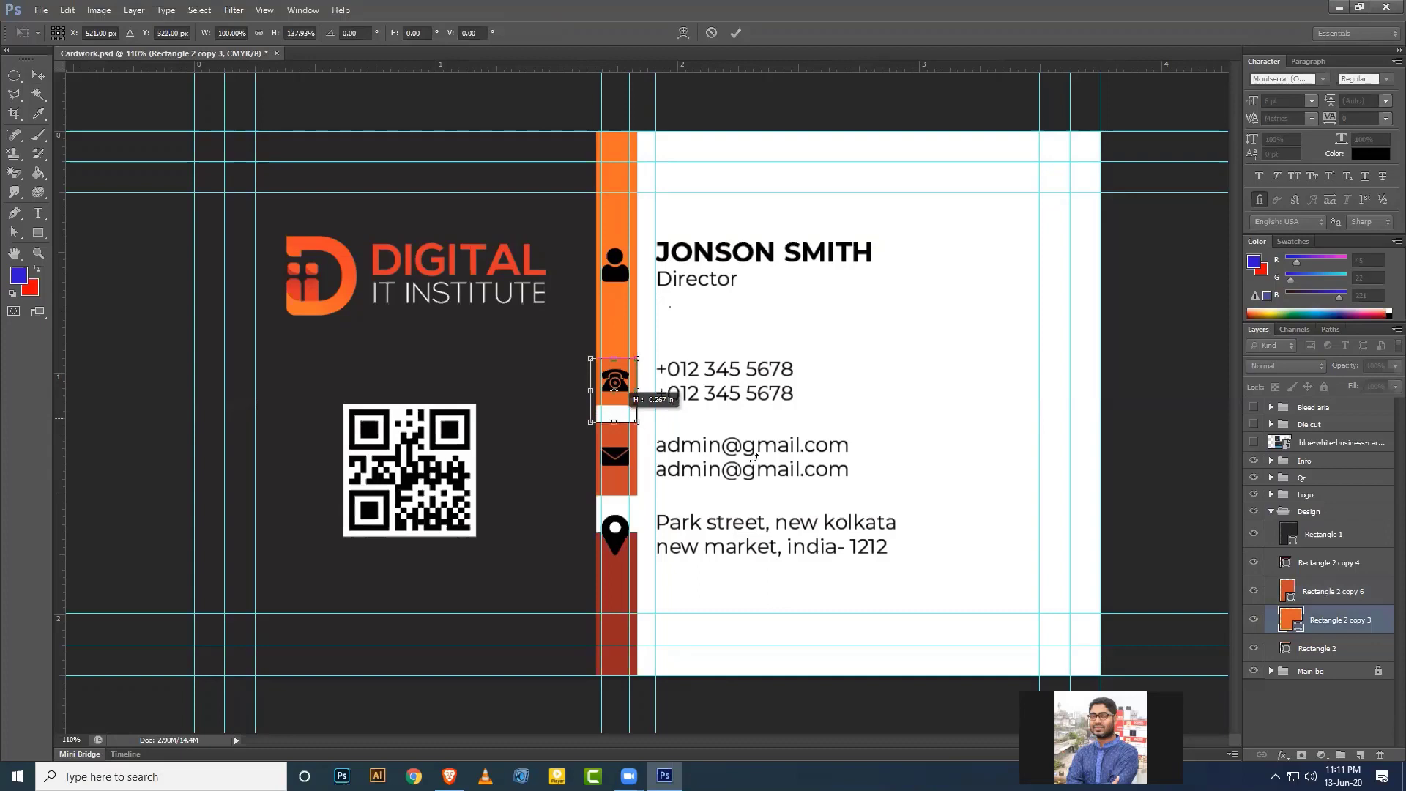
{"action": "key", "text": "Return"}
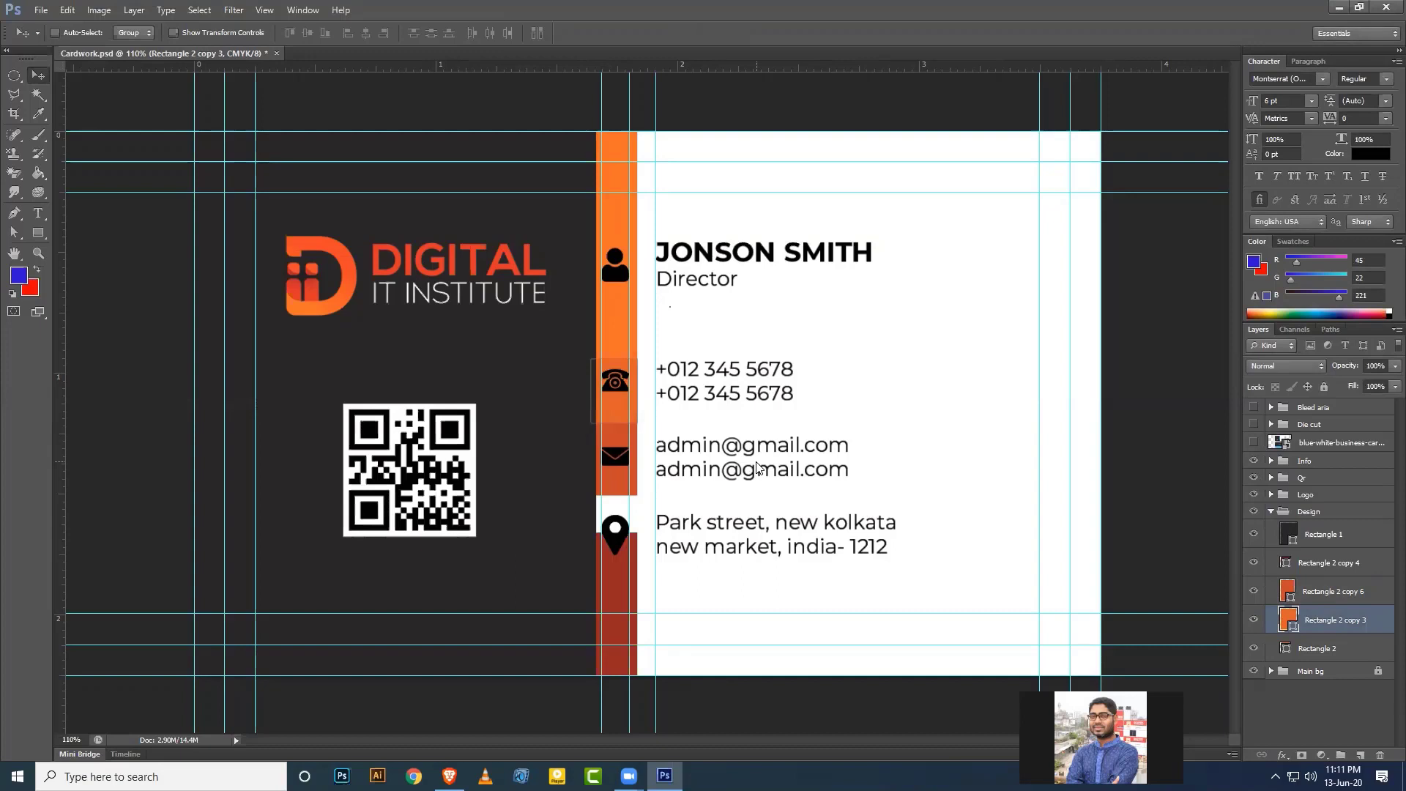
Pull the top bar's bottom up and stretch the phone rectangle's top to meet it.
{"action": "left_click", "coordinate": [1318, 648]}
{"action": "key", "text": "ctrl+t"}
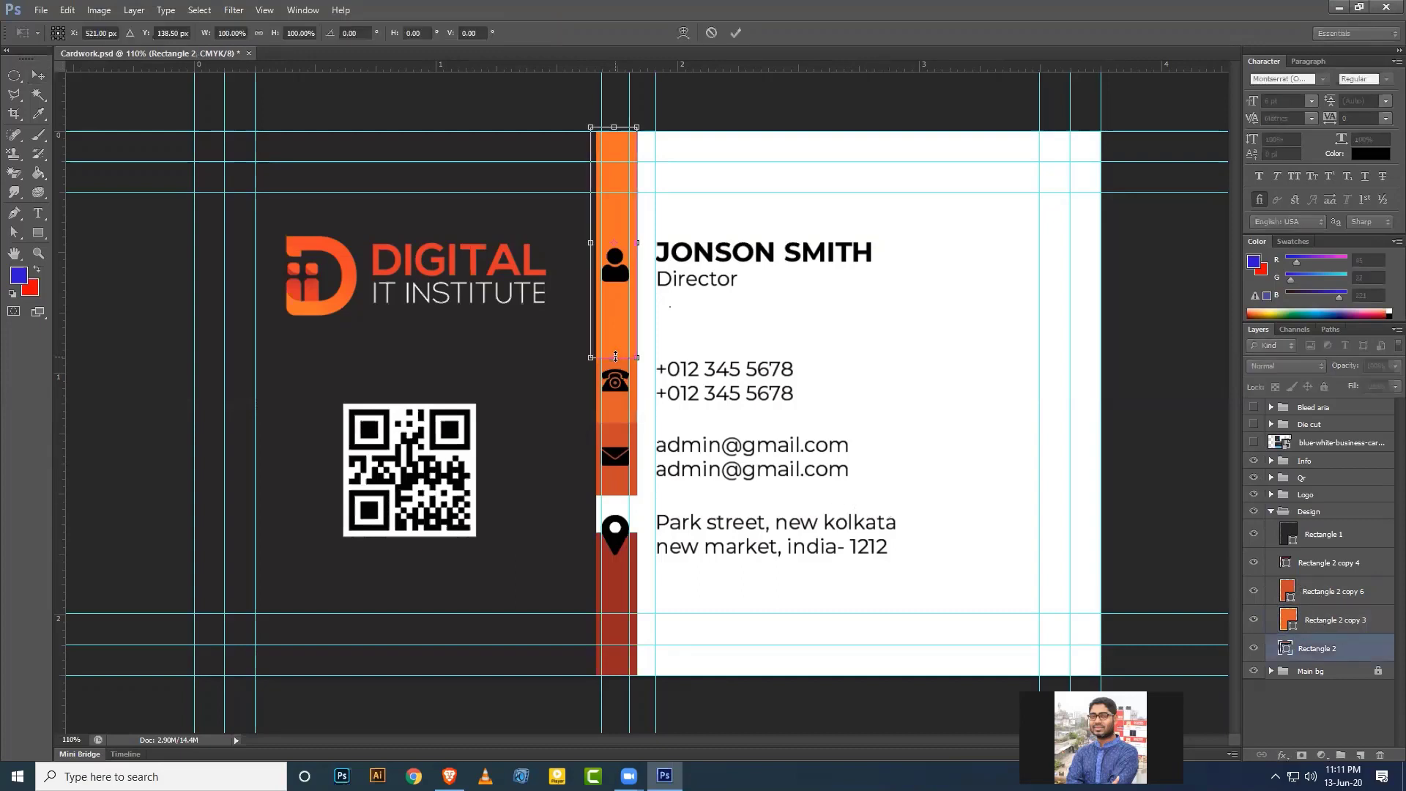
{"action": "left_click_drag", "start_coordinate": [613, 354], "coordinate": [613, 344]}
{"action": "key", "text": "Return"}
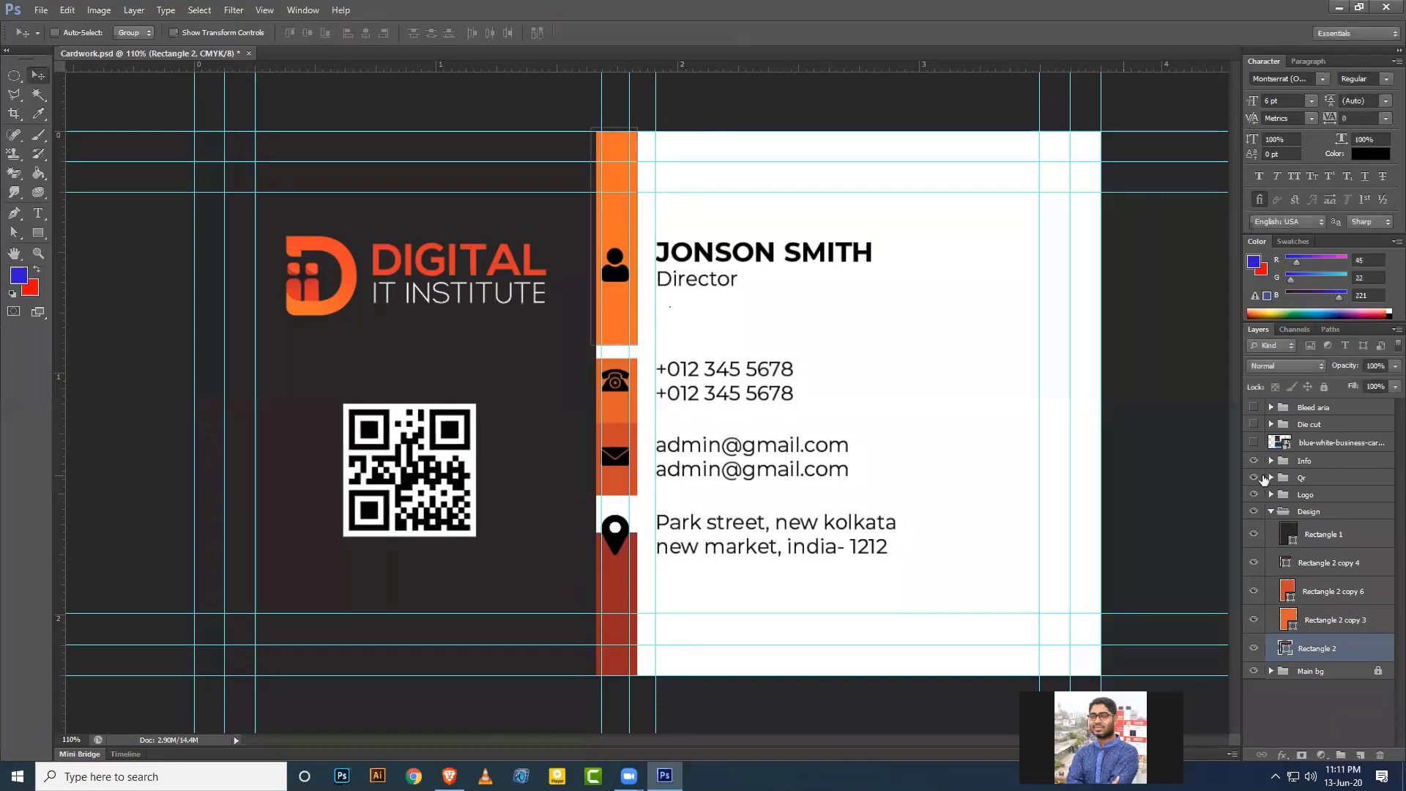
{"action": "left_click", "coordinate": [1327, 619]}
{"action": "key", "text": "ctrl+t"}
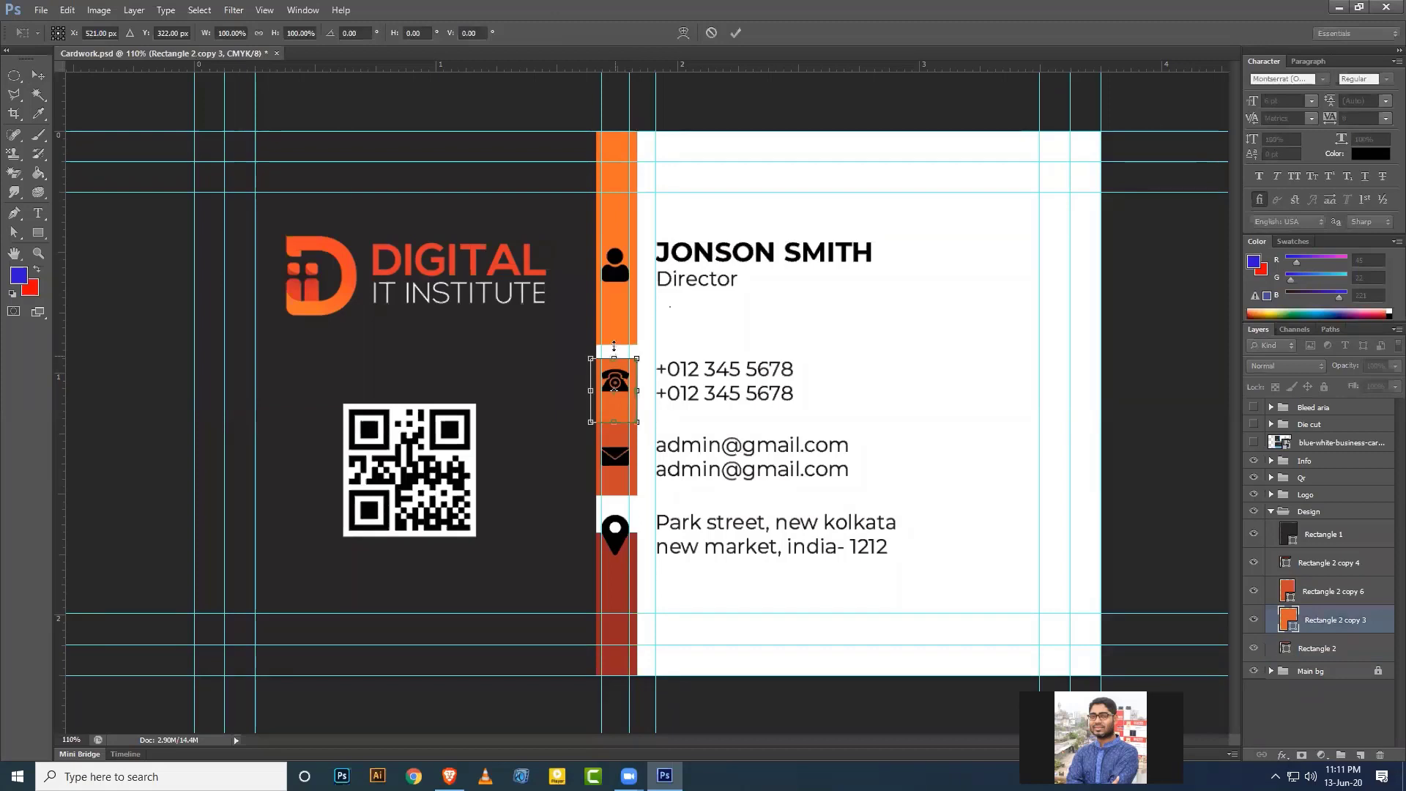
{"action": "left_click_drag", "start_coordinate": [614, 358], "coordinate": [614, 343]}
{"action": "key", "text": "Return"}
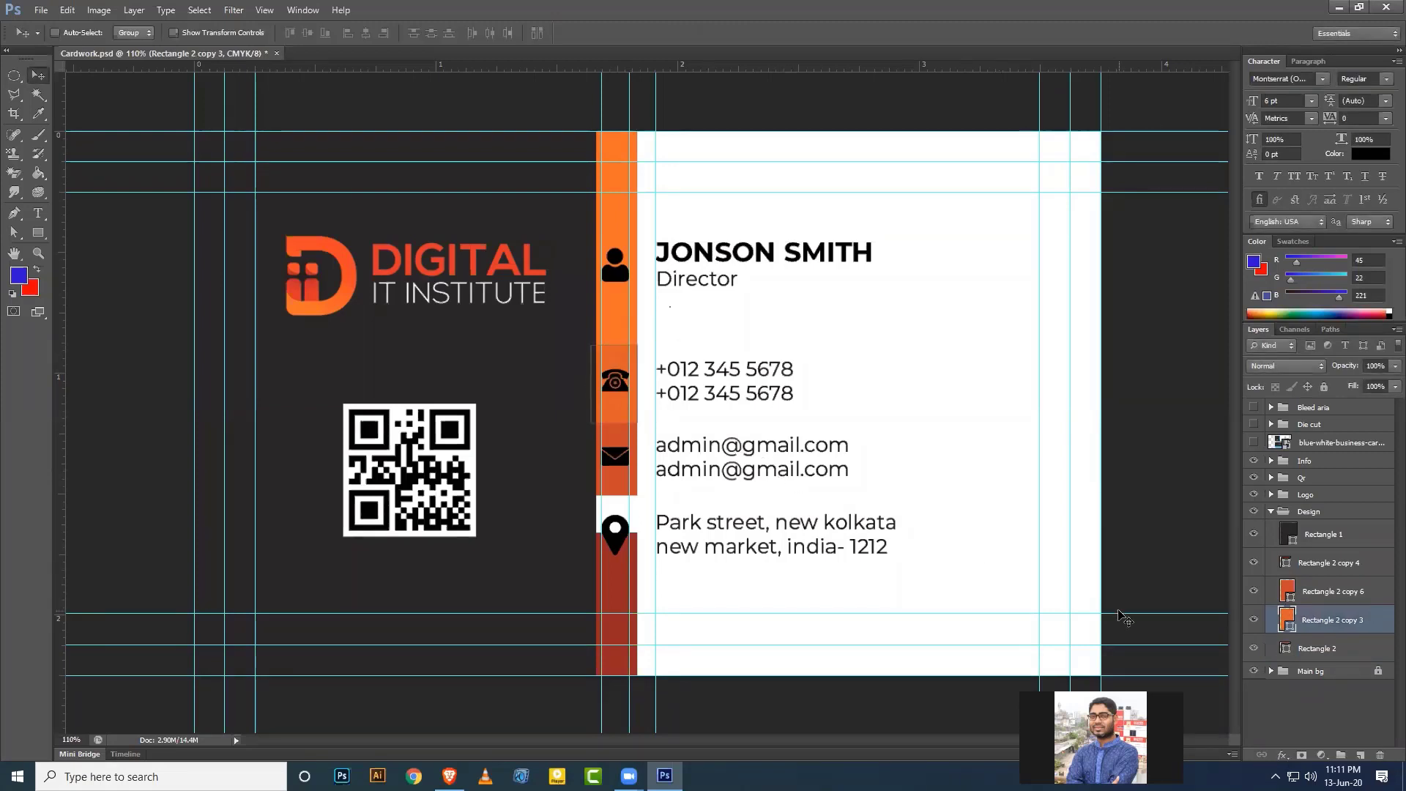
Extend the dark red lower bar up to meet the mail band.
{"action": "left_click", "coordinate": [1324, 565]}
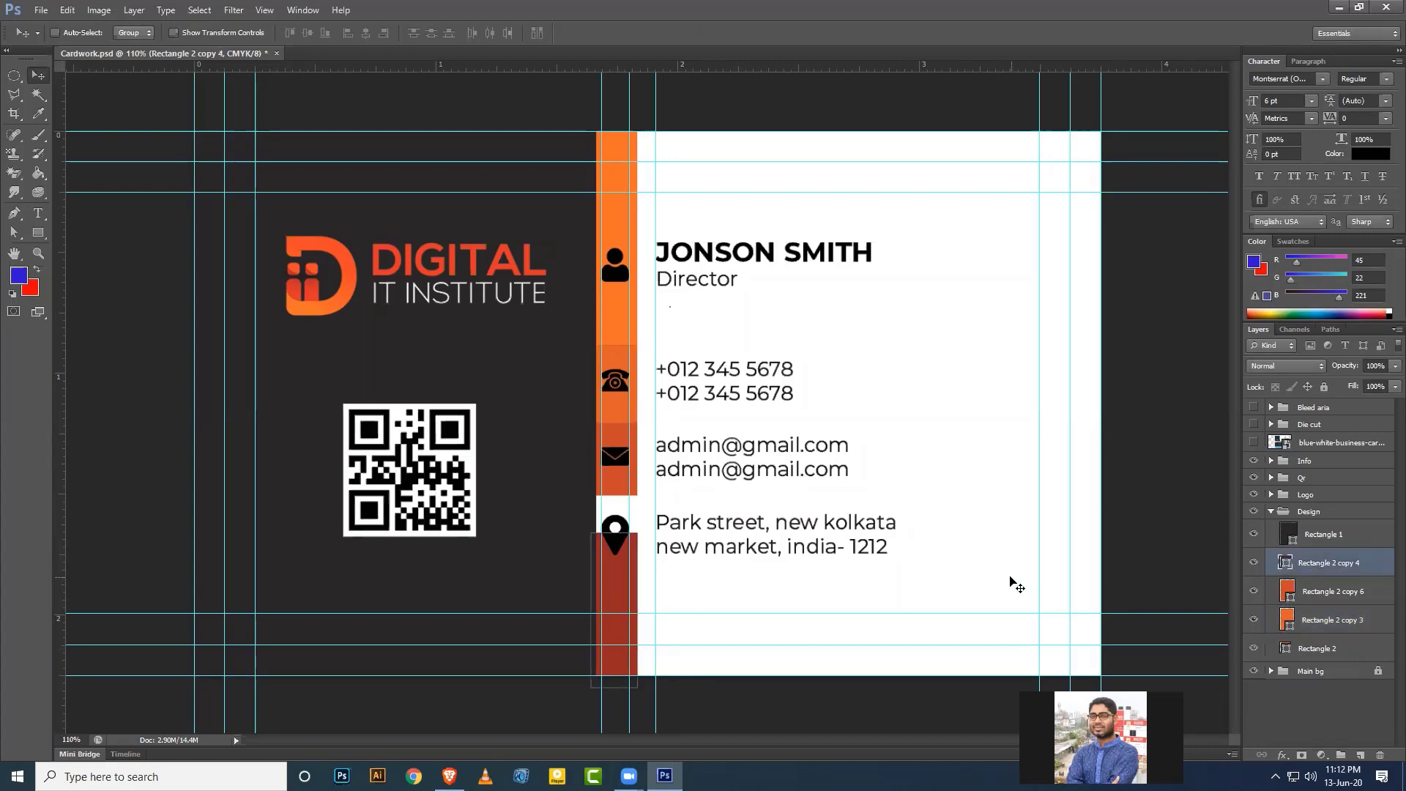
{"action": "key", "text": "ctrl+t"}
{"action": "left_click_drag", "start_coordinate": [614, 533], "coordinate": [613, 496]}
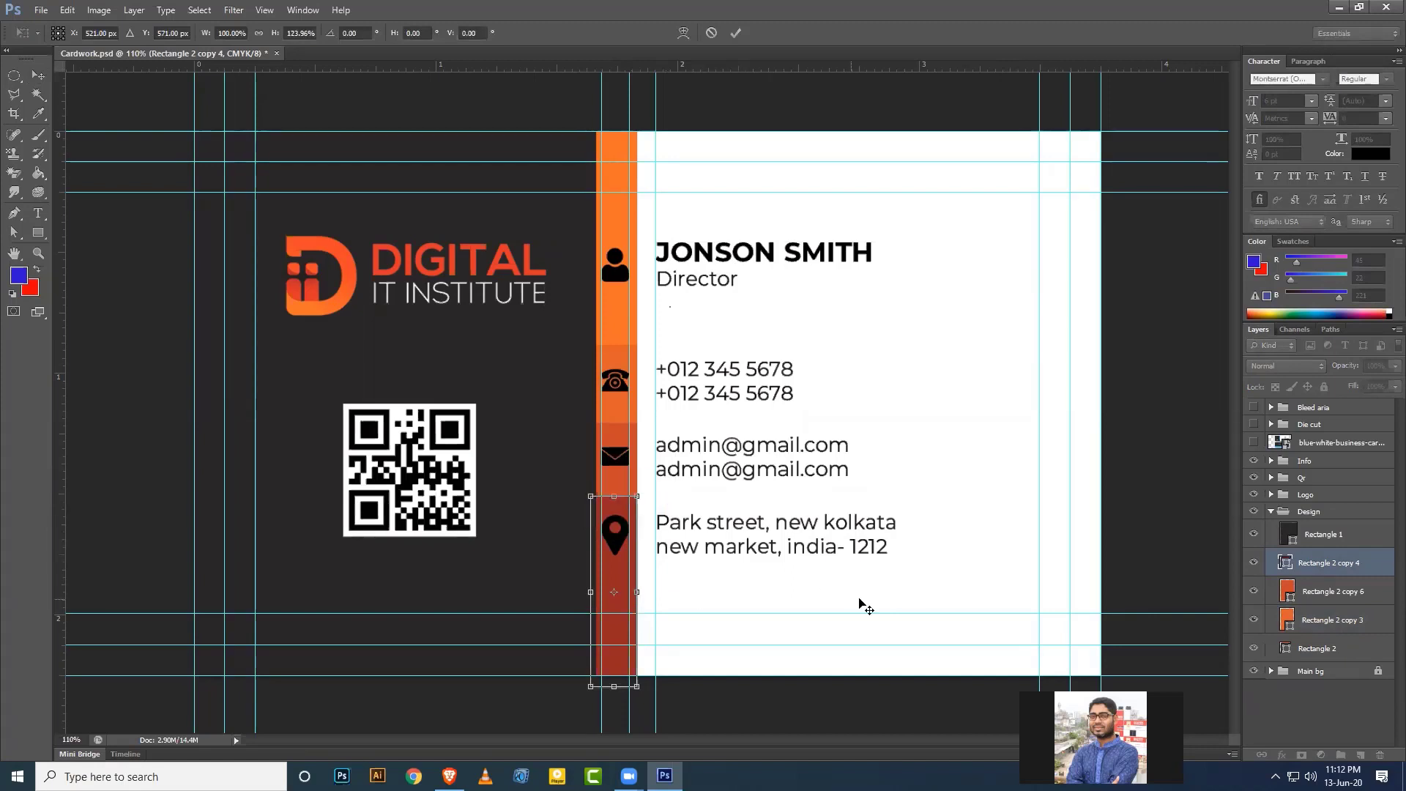
{"action": "key", "text": "Return"}
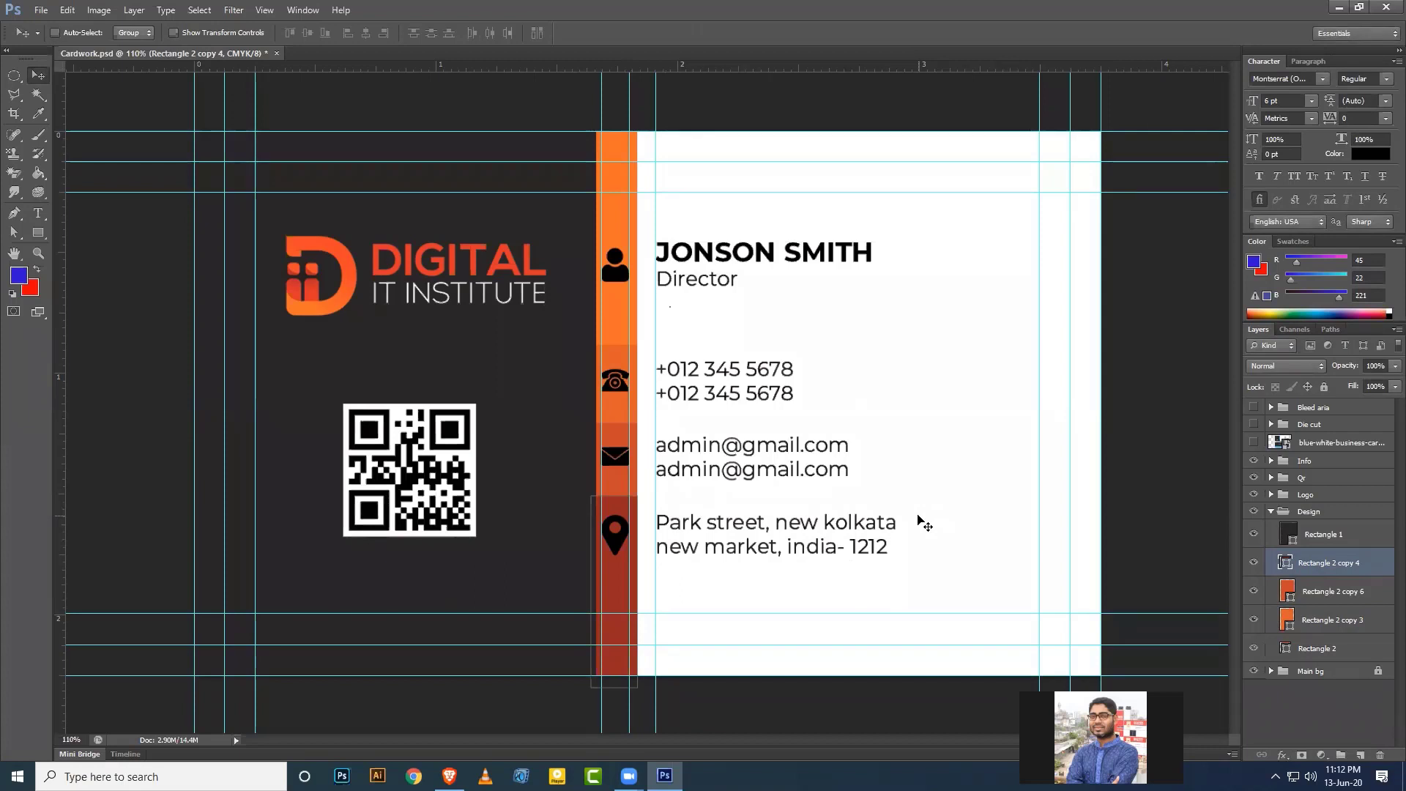
{"action": "left_click", "coordinate": [1269, 512]}
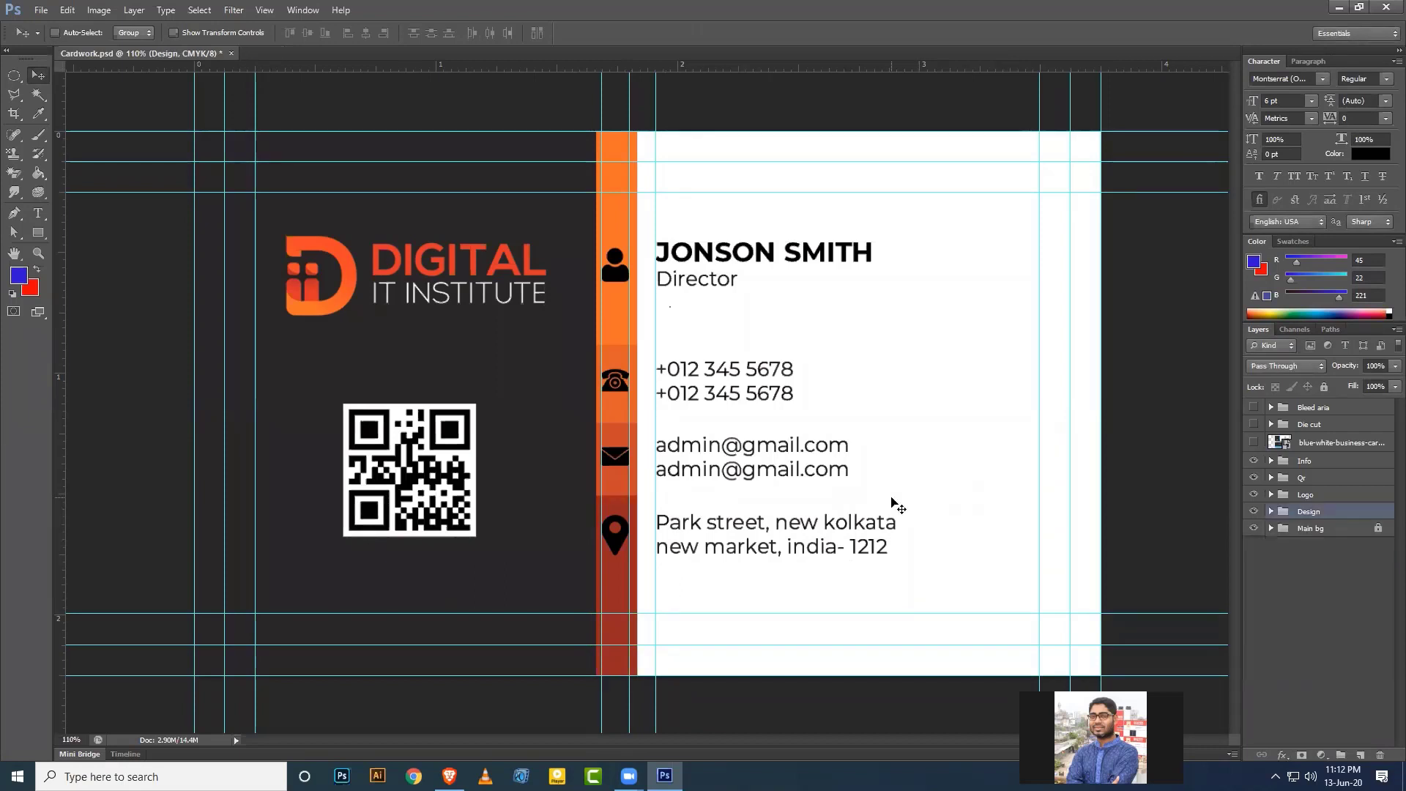
{"action": "scroll", "coordinate": [894, 502], "scroll_direction": "down", "scroll_amount": 2}
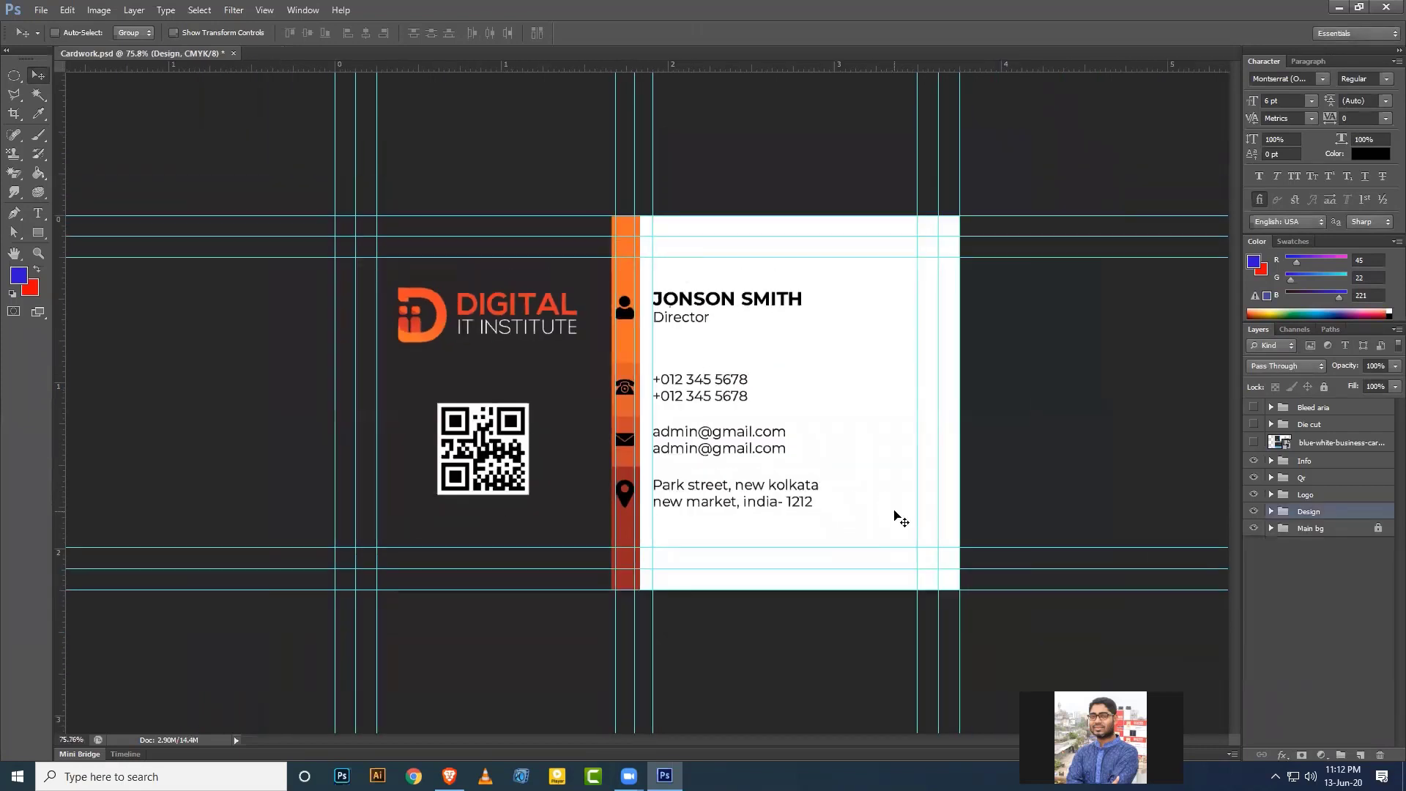
{"action": "left_click_drag", "start_coordinate": [616, 355], "coordinate": [33, 333]}
{"action": "left_click_drag", "start_coordinate": [636, 342], "coordinate": [29, 322]}
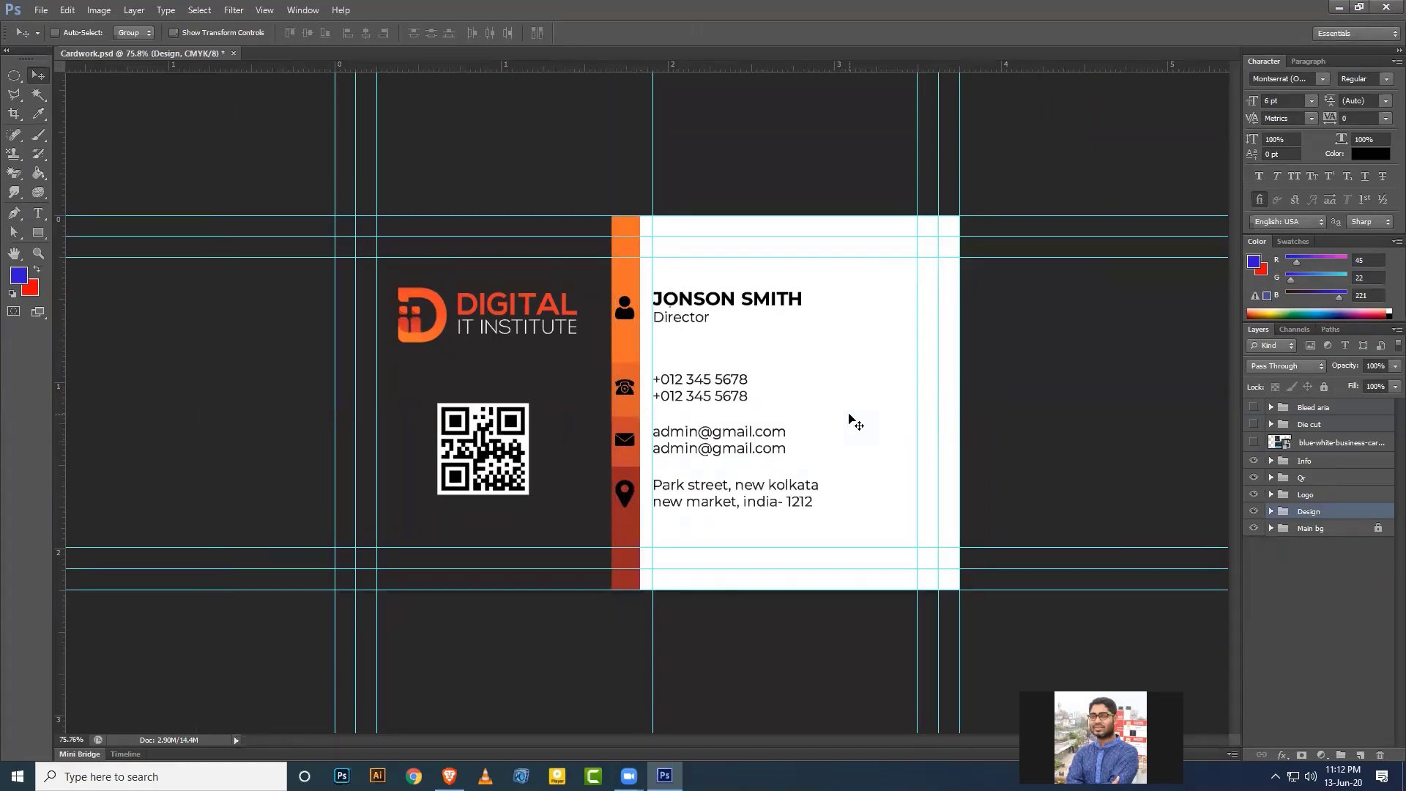
{"action": "key", "text": "ctrl+s"}
{"action": "left_click", "coordinate": [1253, 442]}
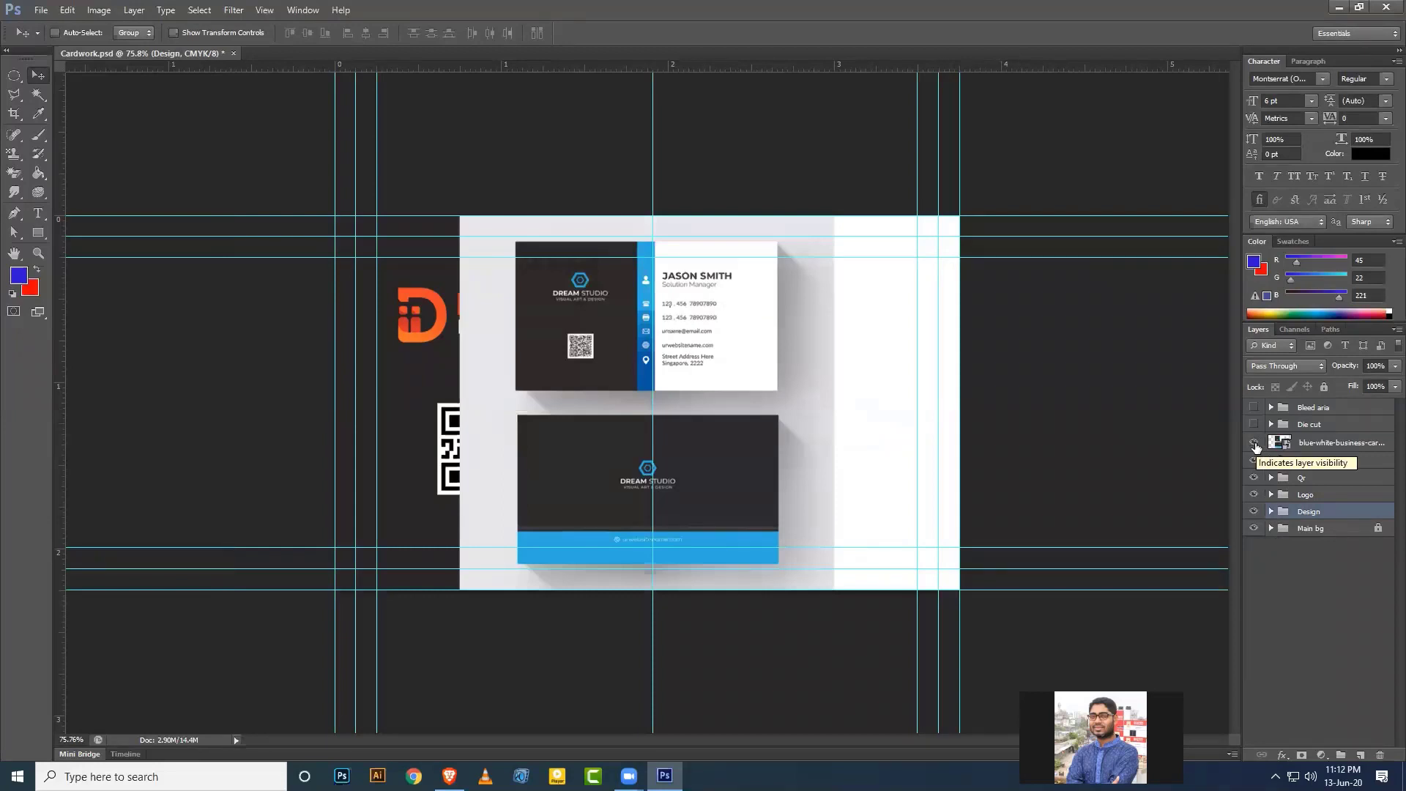
{"action": "left_click", "coordinate": [1254, 443]}
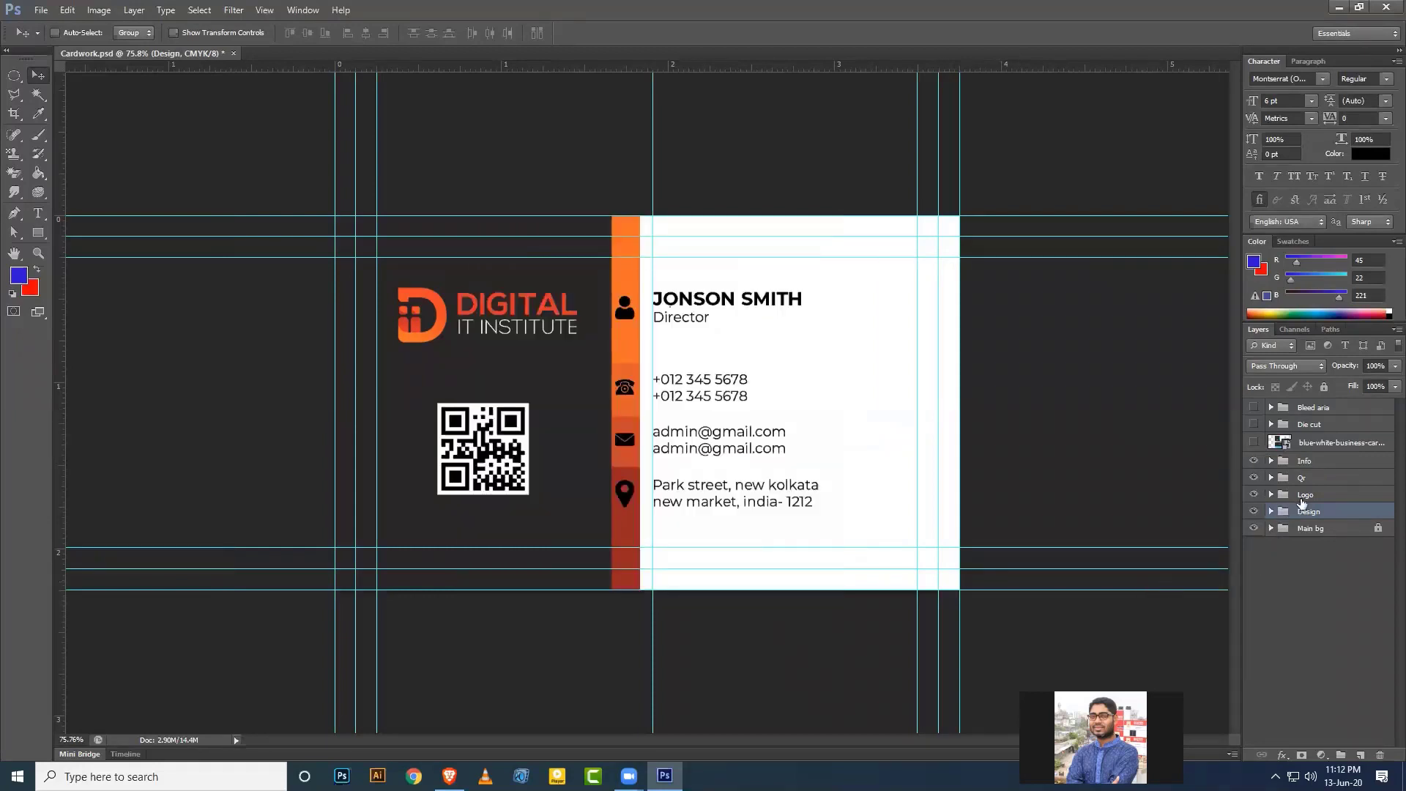
{"action": "left_click", "coordinate": [1272, 465]}
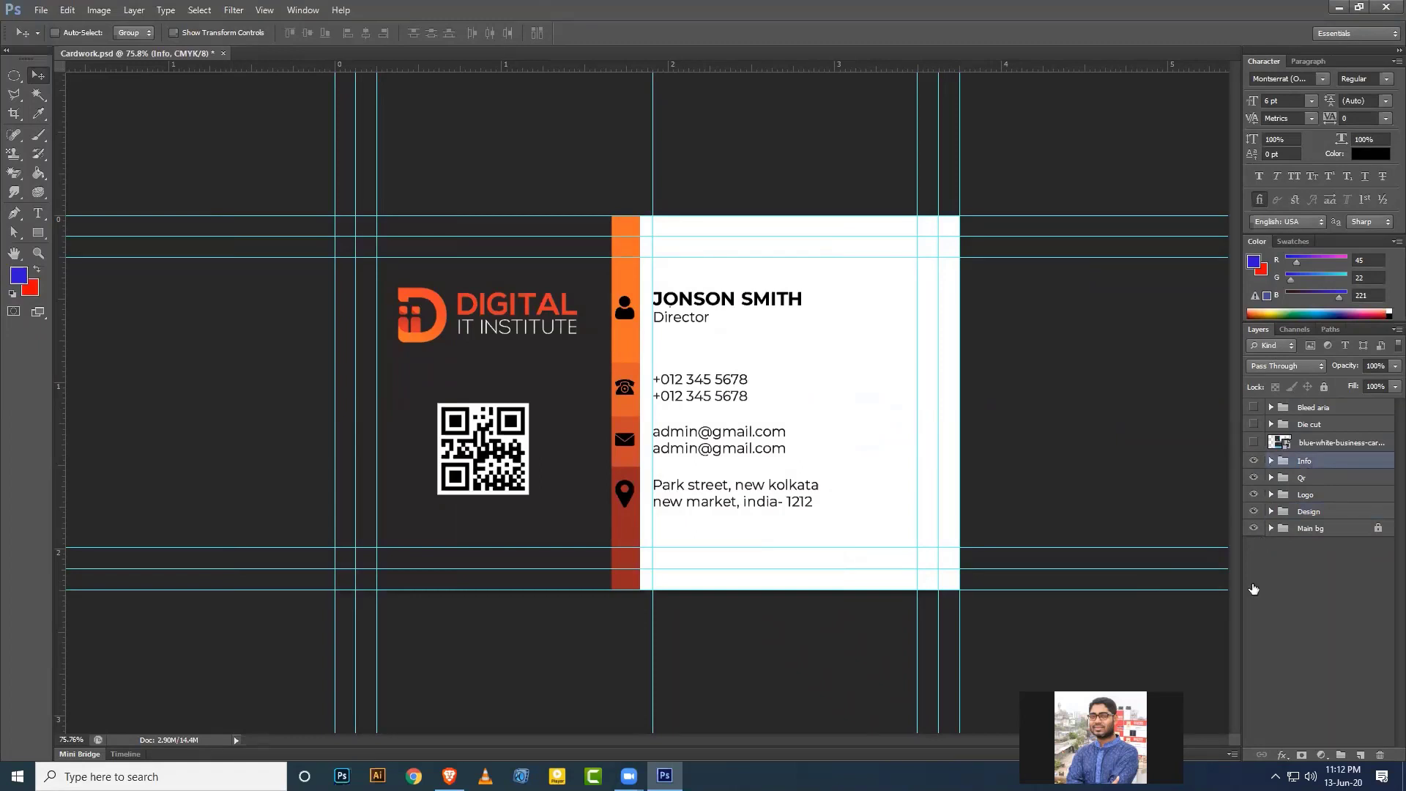
Select the surname in the name text layer and set it to SemiBold.
{"action": "left_click", "coordinate": [1283, 479]}
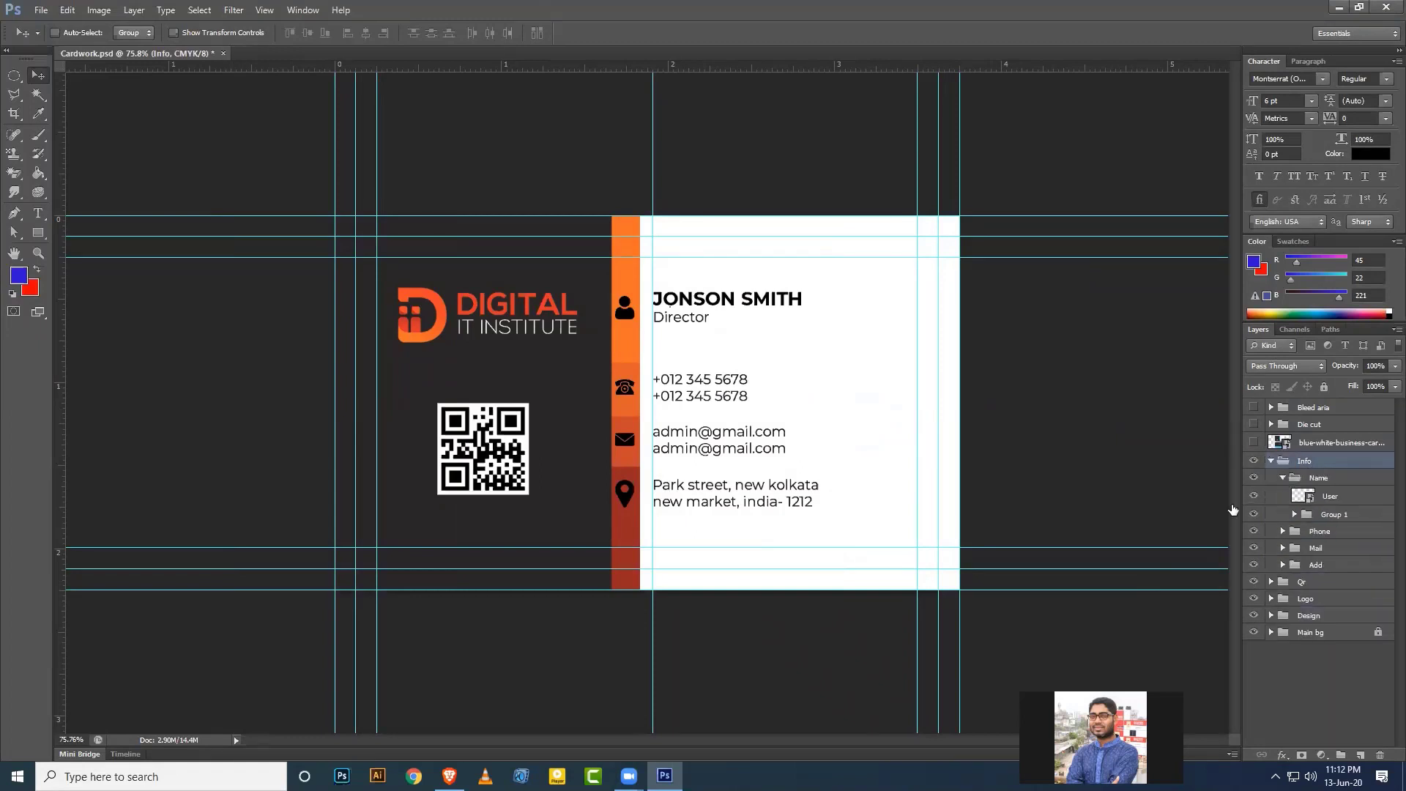
{"action": "left_click", "coordinate": [1294, 514]}
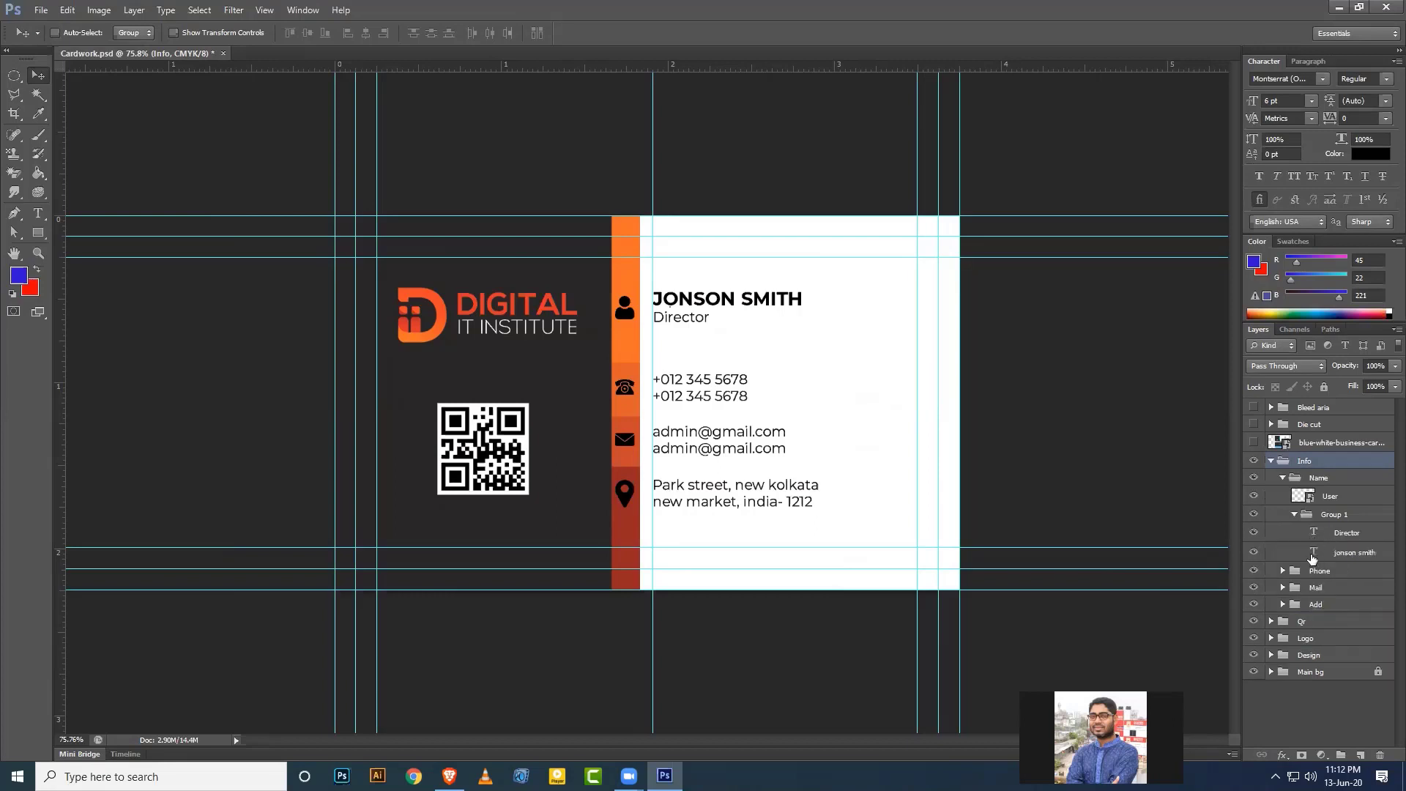
{"action": "double_click", "coordinate": [1313, 553]}
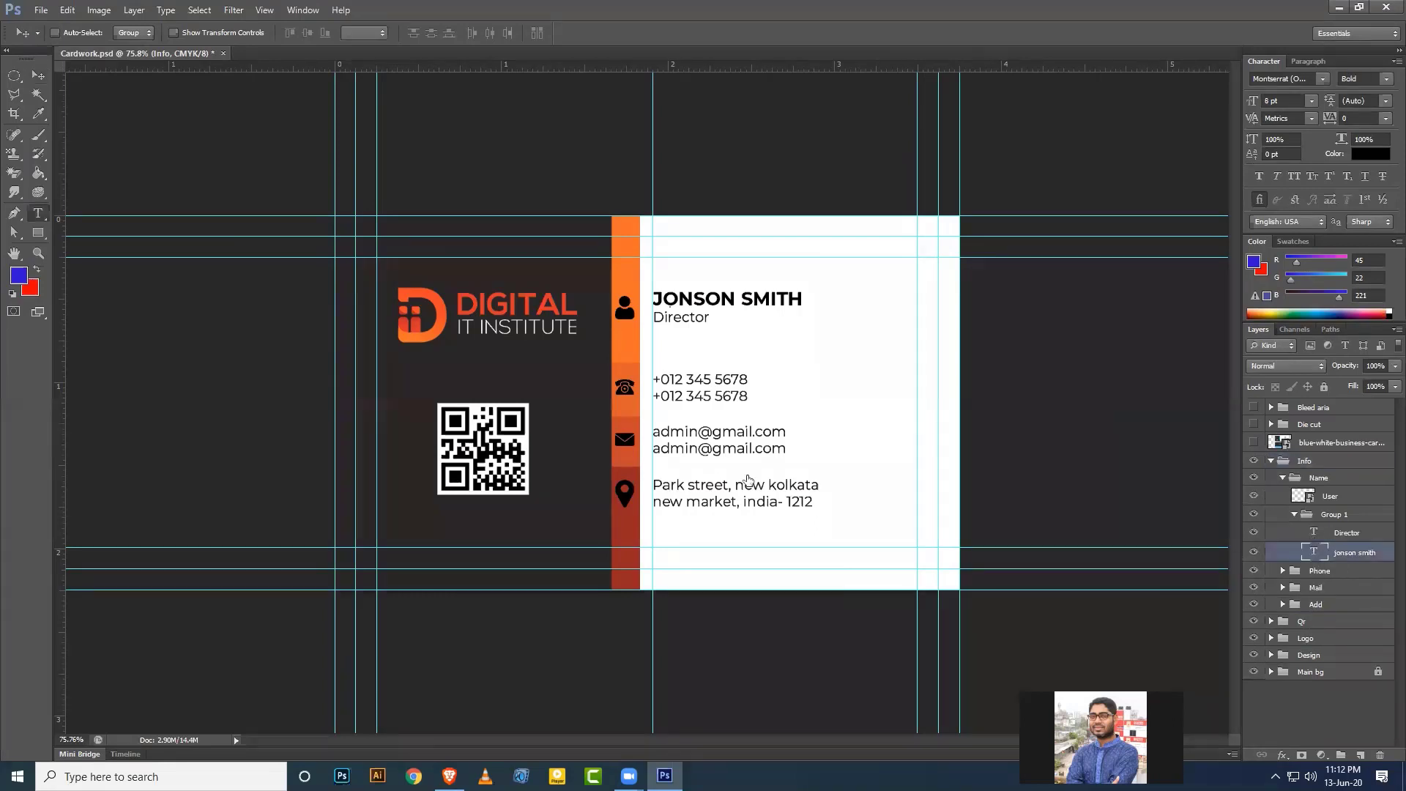
{"action": "left_click", "coordinate": [752, 299]}
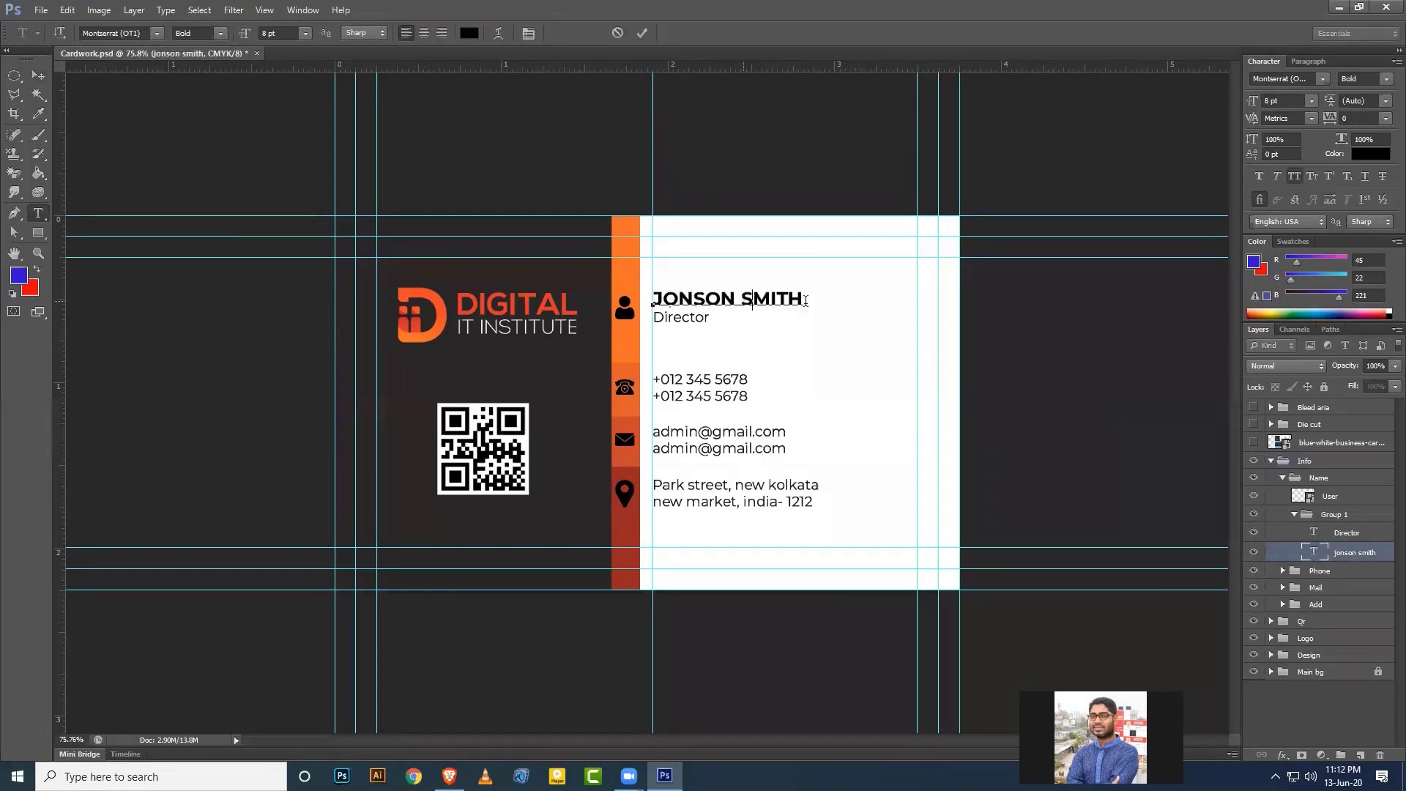
{"action": "double_click", "coordinate": [804, 299]}
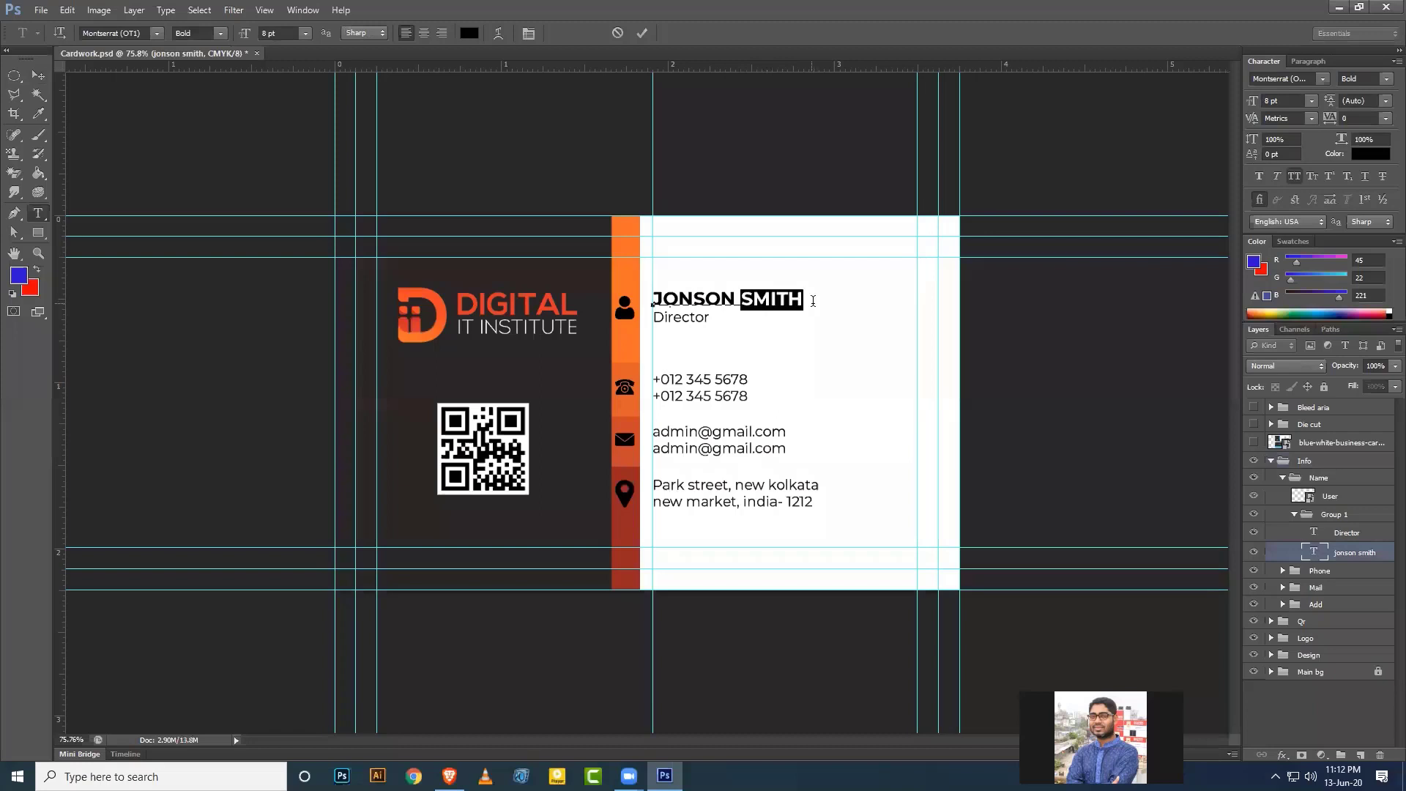
{"action": "left_click", "coordinate": [1386, 78]}
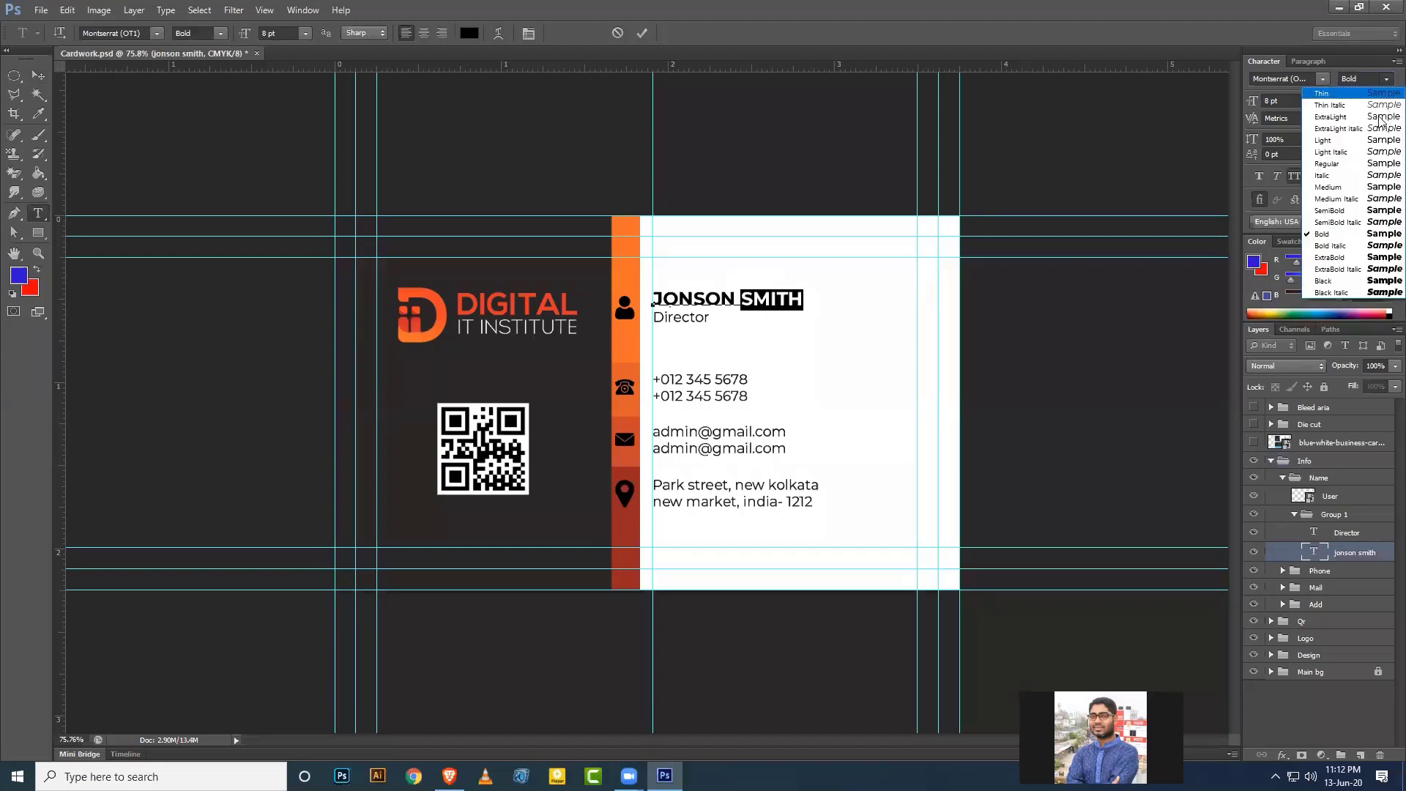
{"action": "left_click", "coordinate": [1338, 211]}
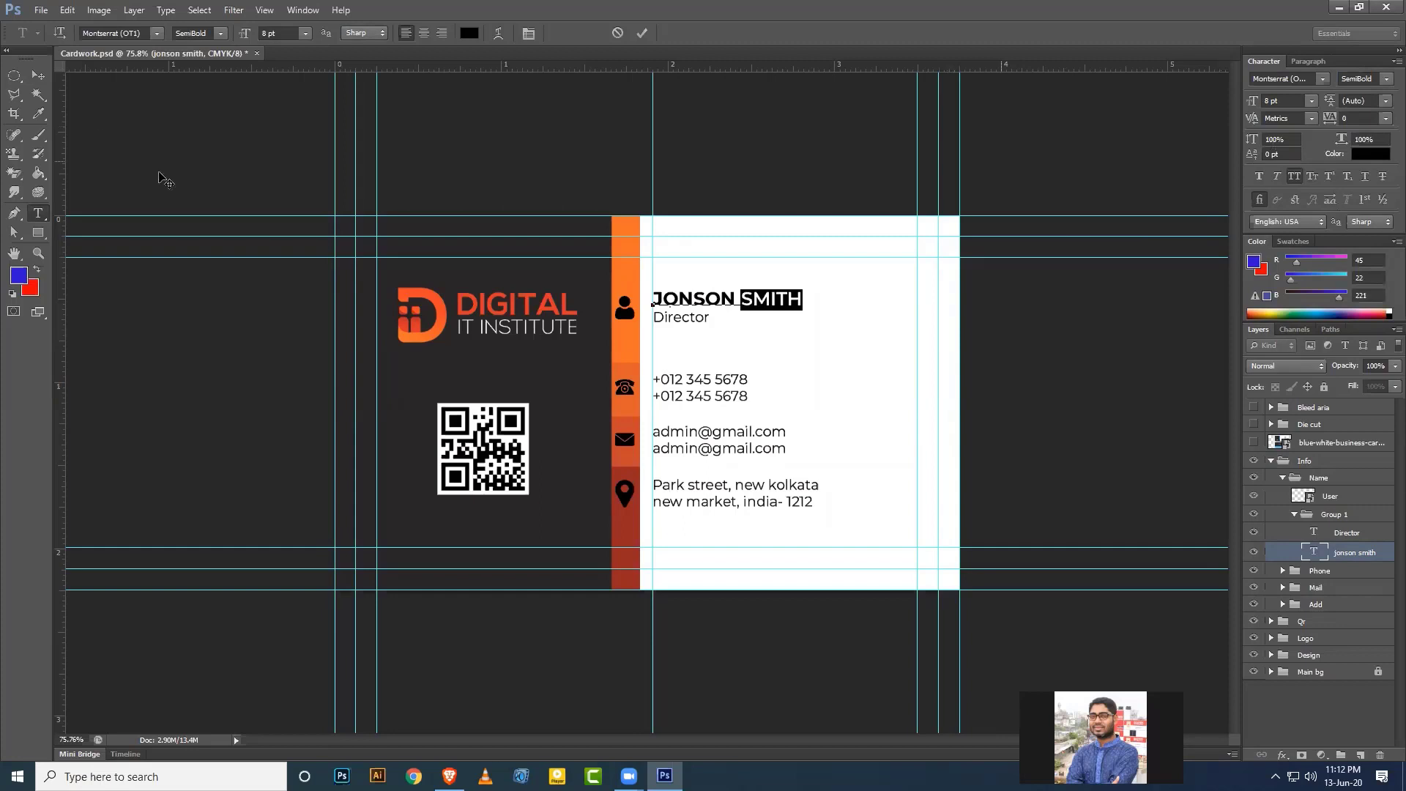
{"action": "left_click", "coordinate": [38, 75]}
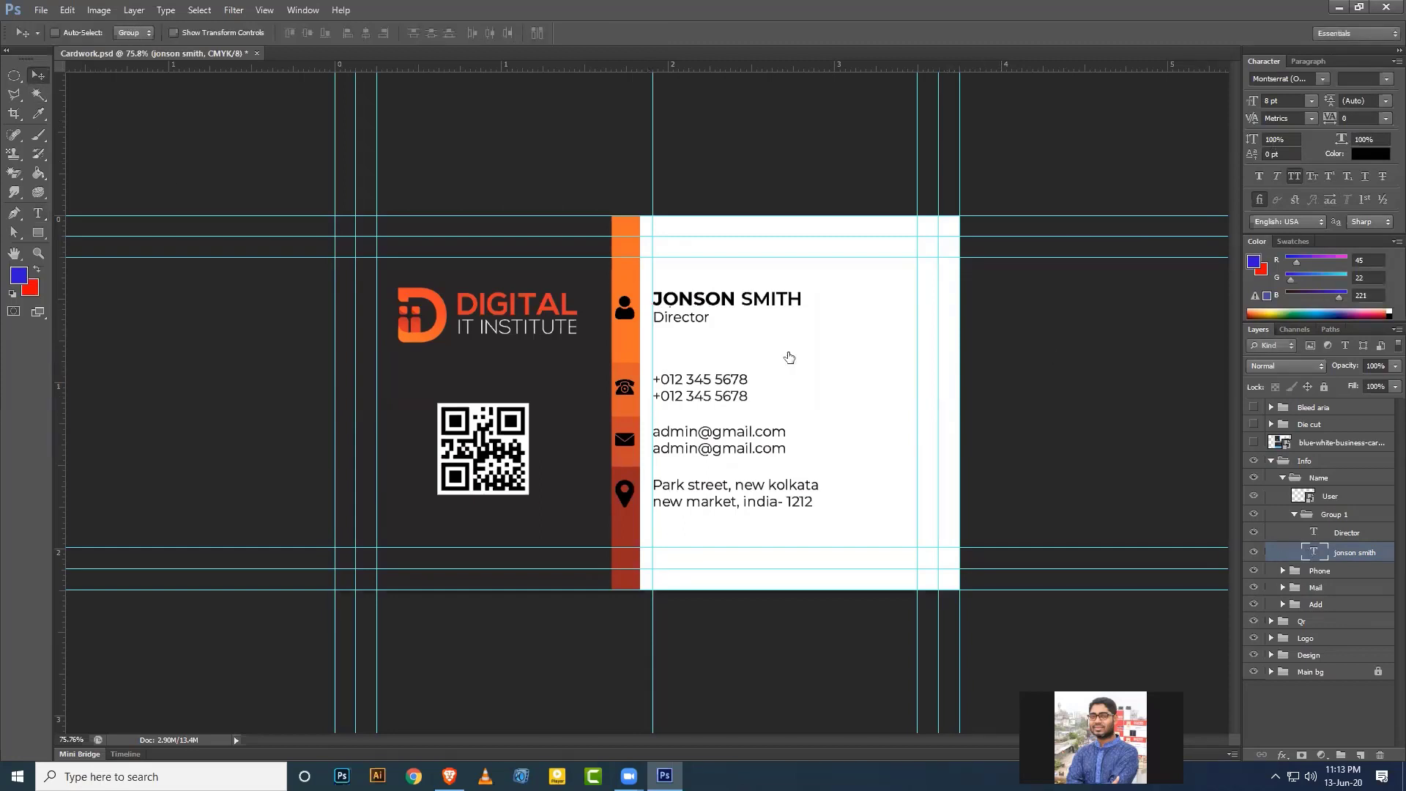
Color the surname orange (f36e21), sampled from the card's strip.
{"action": "key", "text": "t"}
{"action": "triple_click", "coordinate": [759, 299]}
{"action": "left_click_drag", "start_coordinate": [742, 298], "coordinate": [802, 299]}
{"action": "left_click", "coordinate": [1370, 153]}
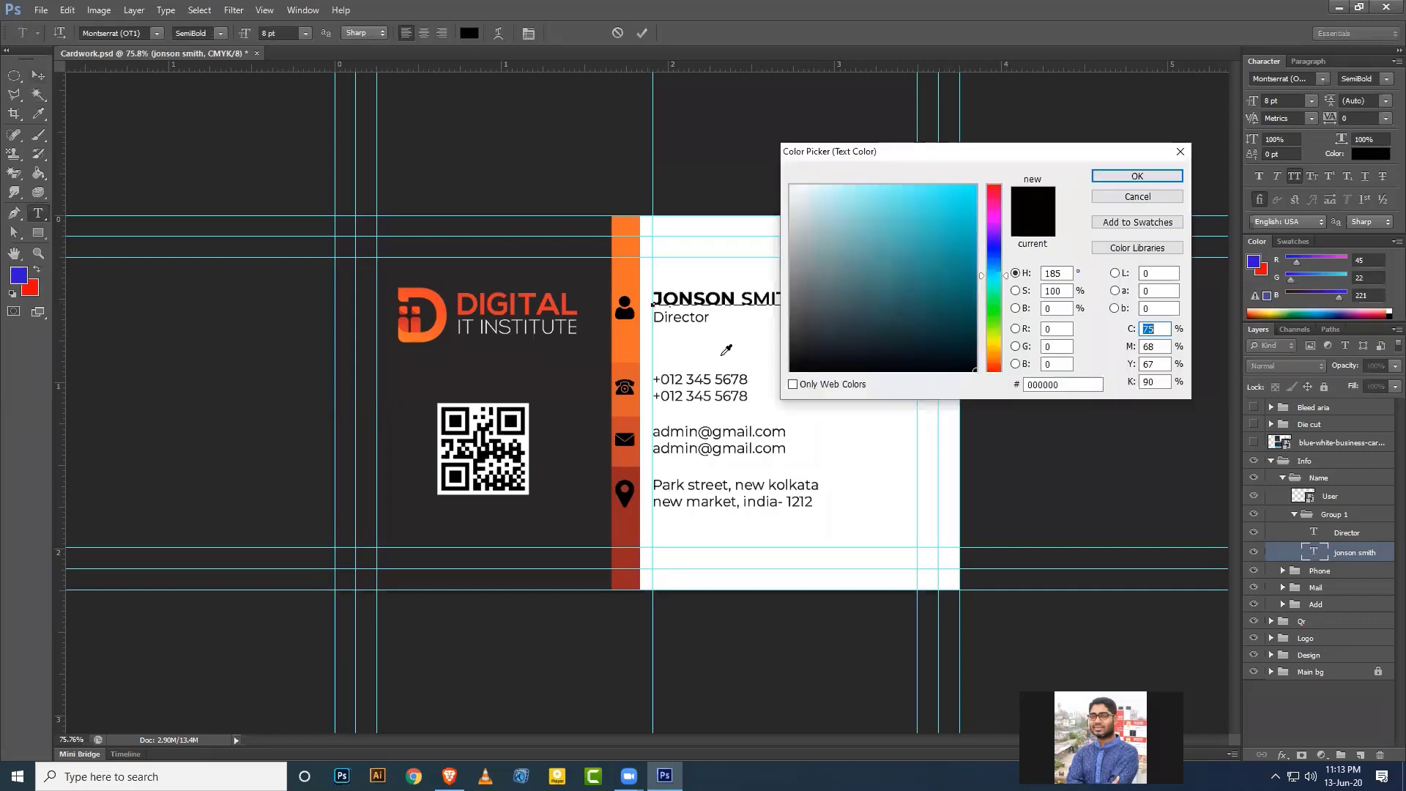
{"action": "left_click", "coordinate": [627, 289]}
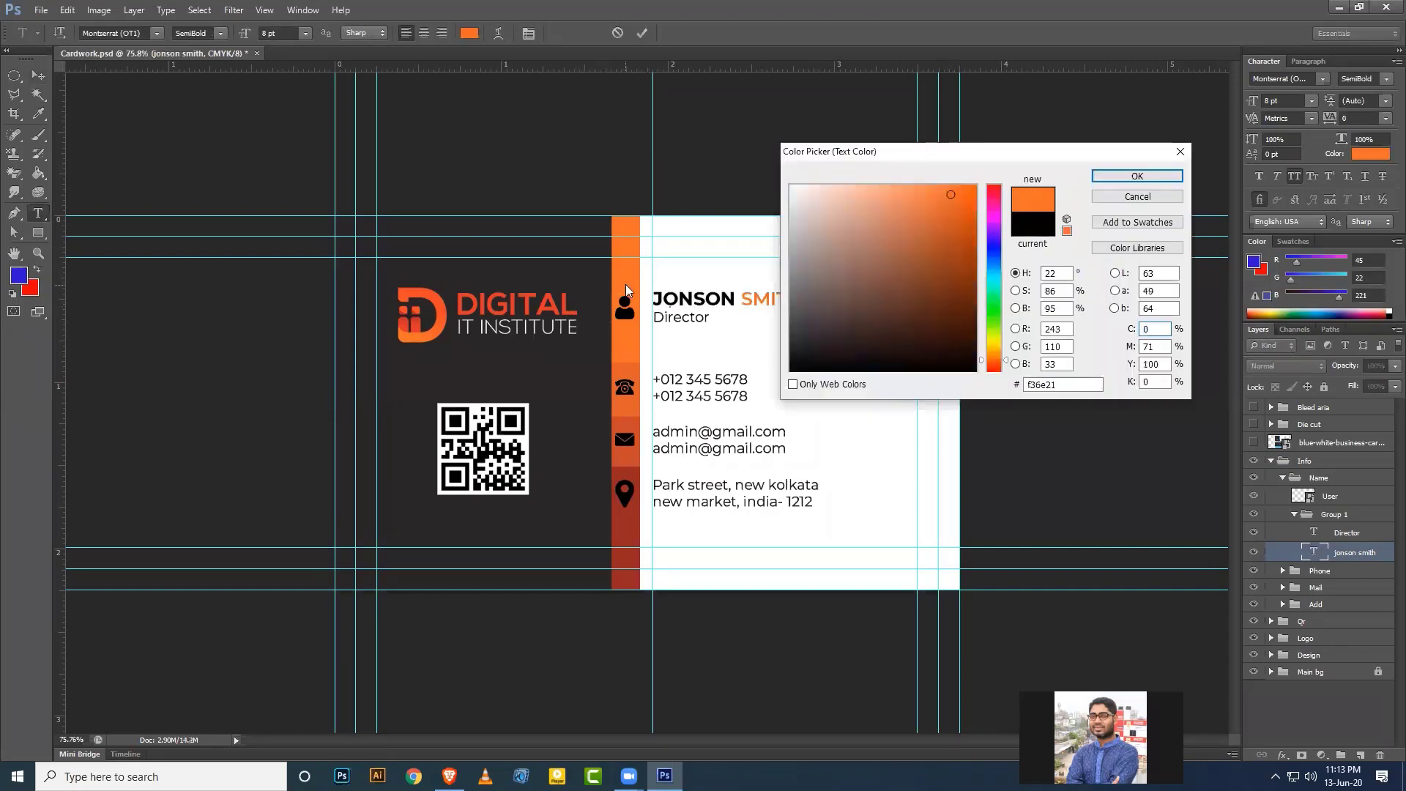
{"action": "left_click", "coordinate": [1128, 177]}
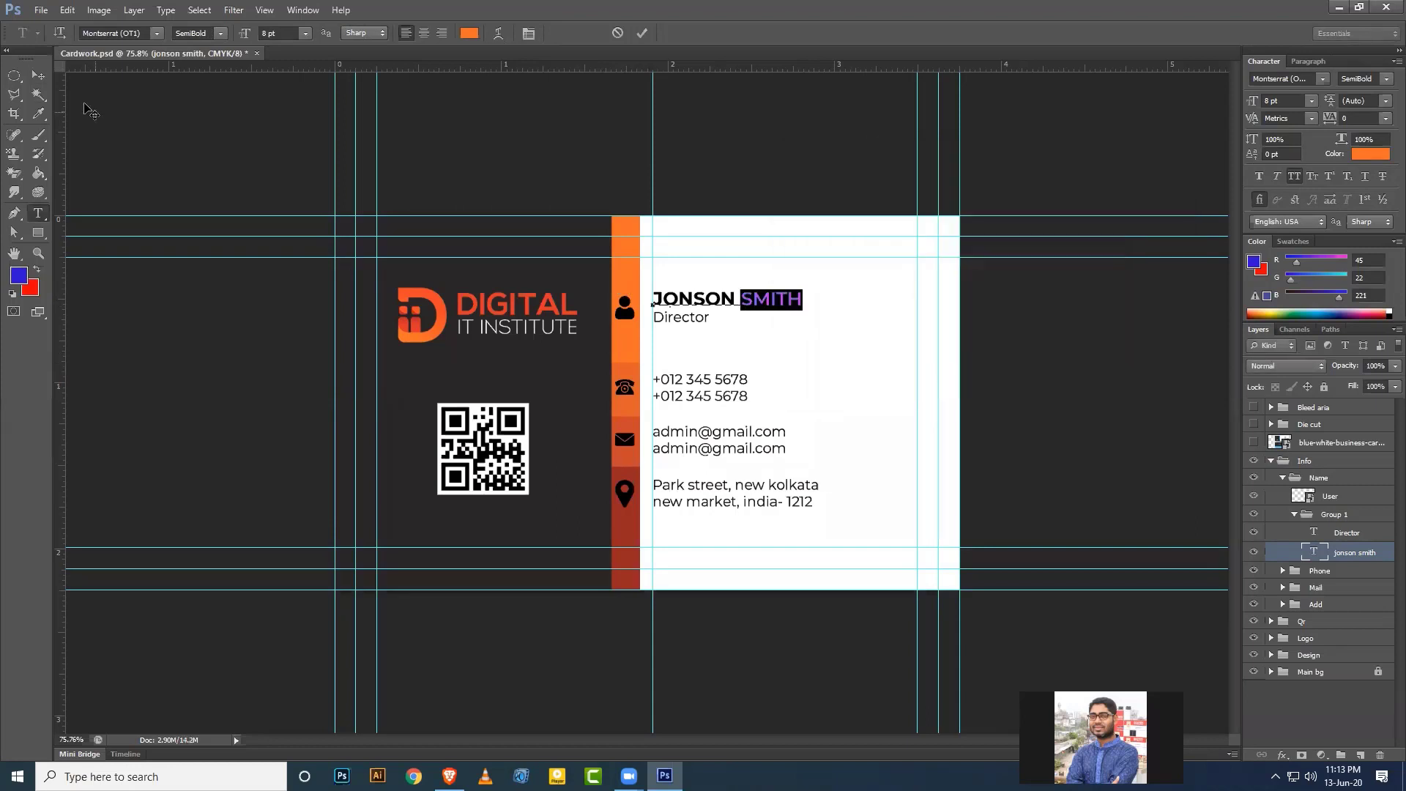
{"action": "left_click", "coordinate": [38, 76]}
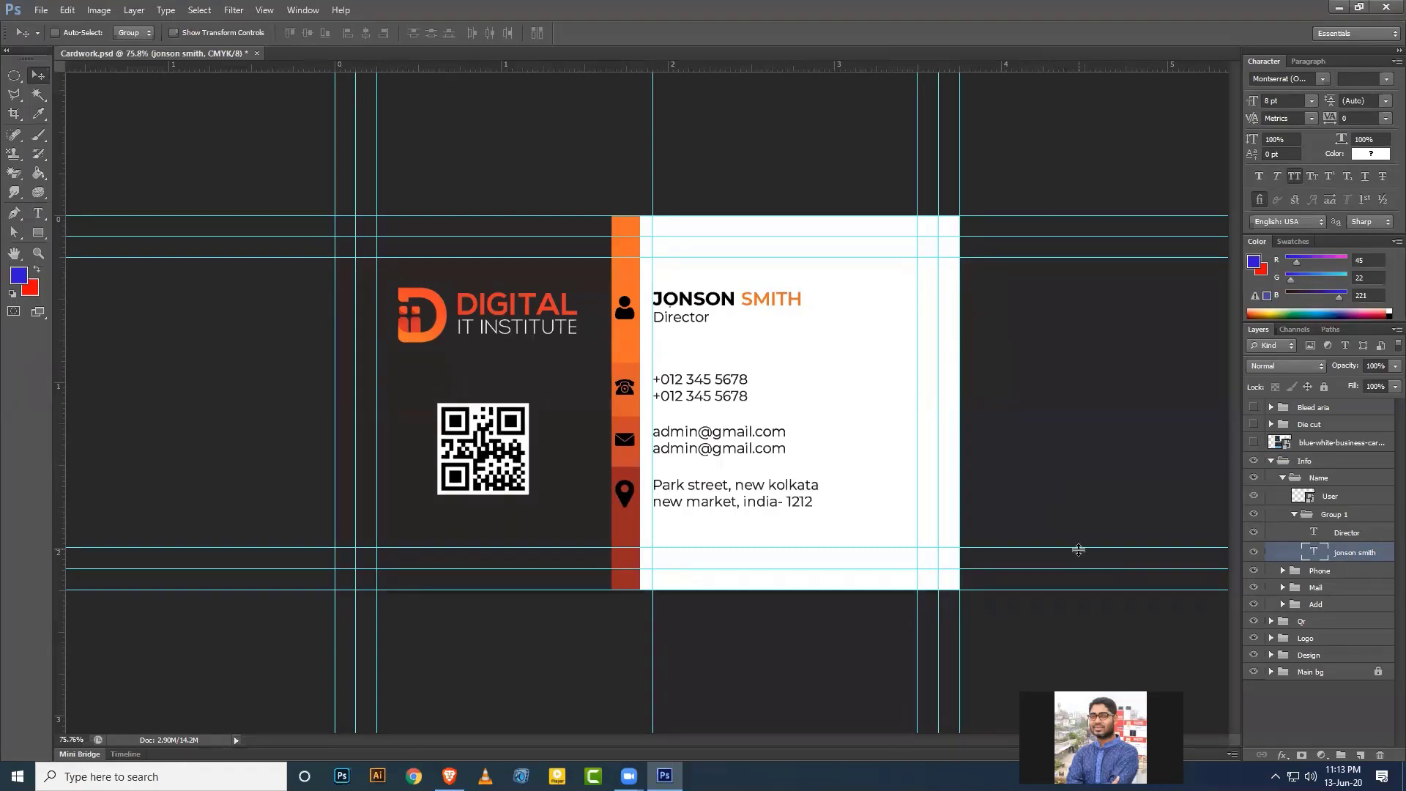
Give the User icon layer a white Color Overlay effect.
{"action": "left_click", "coordinate": [1295, 515]}
{"action": "left_click", "coordinate": [1327, 496]}
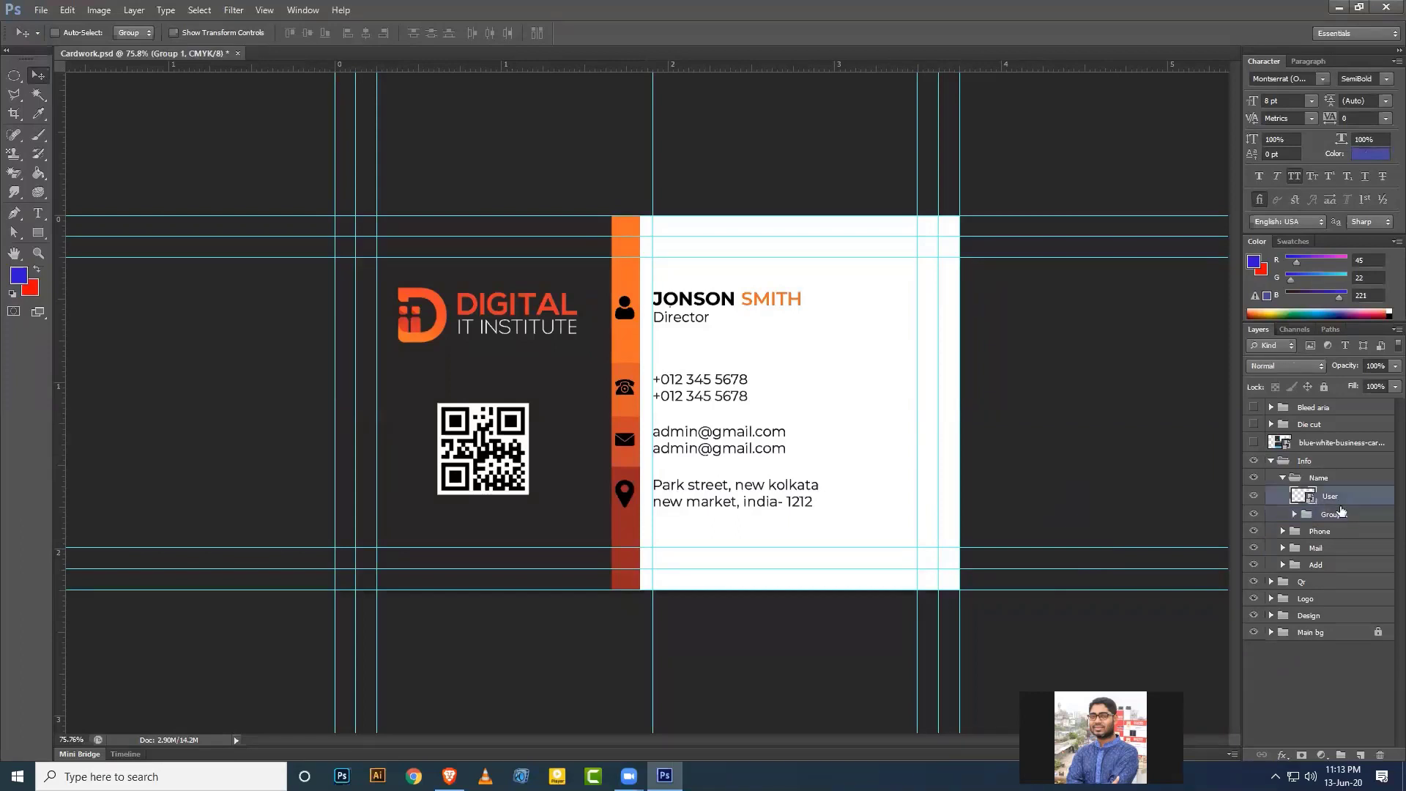
{"action": "left_click", "coordinate": [1283, 755]}
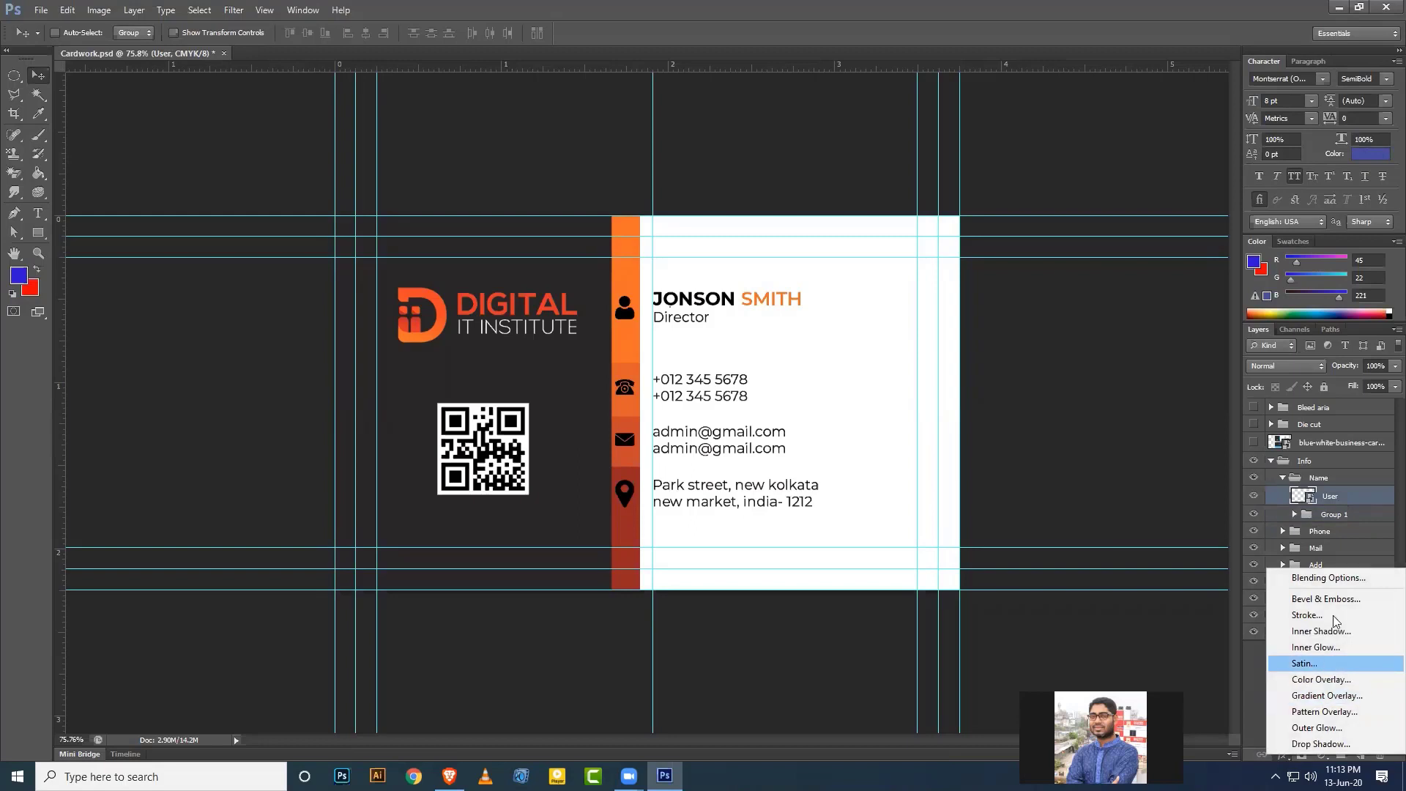
{"action": "left_click", "coordinate": [1327, 681]}
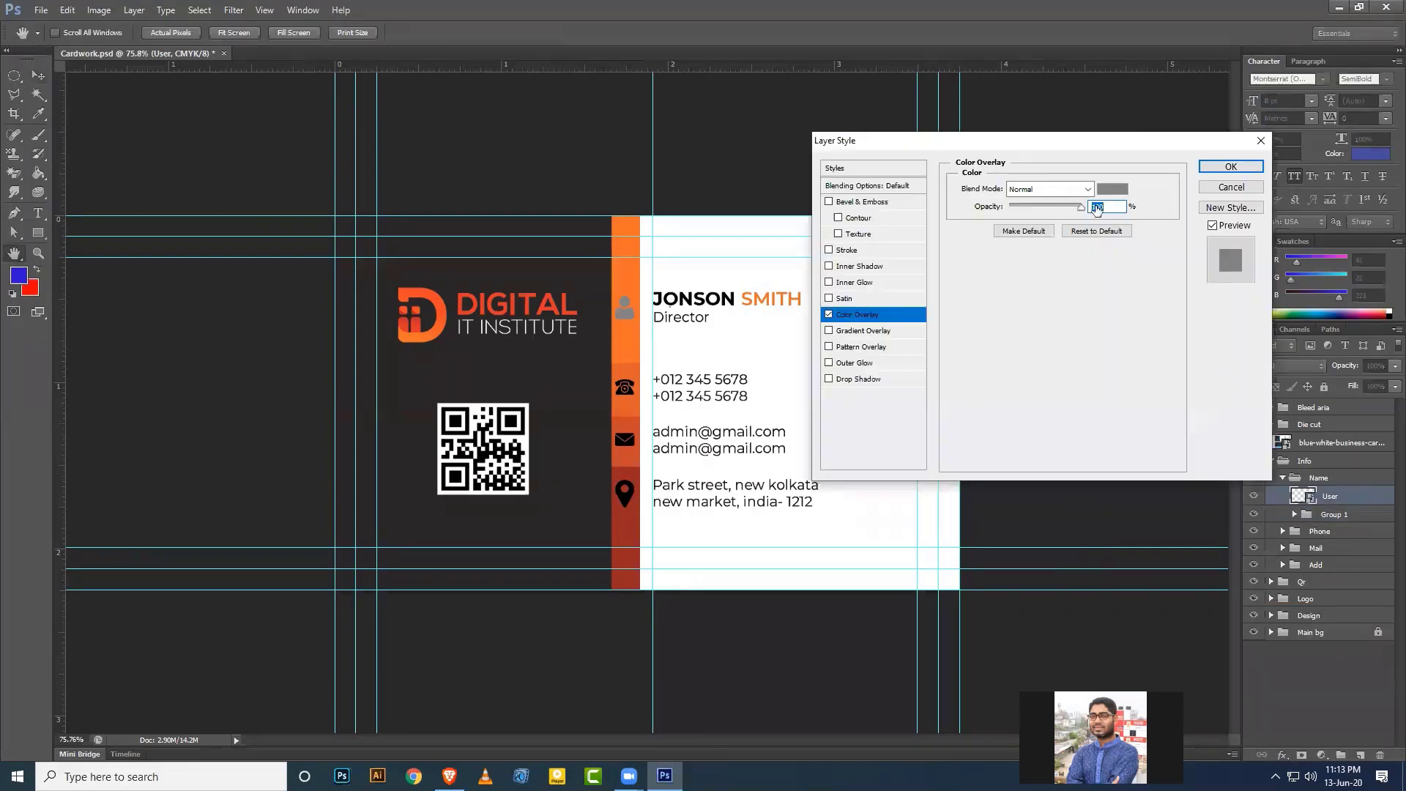
{"action": "left_click", "coordinate": [1118, 192]}
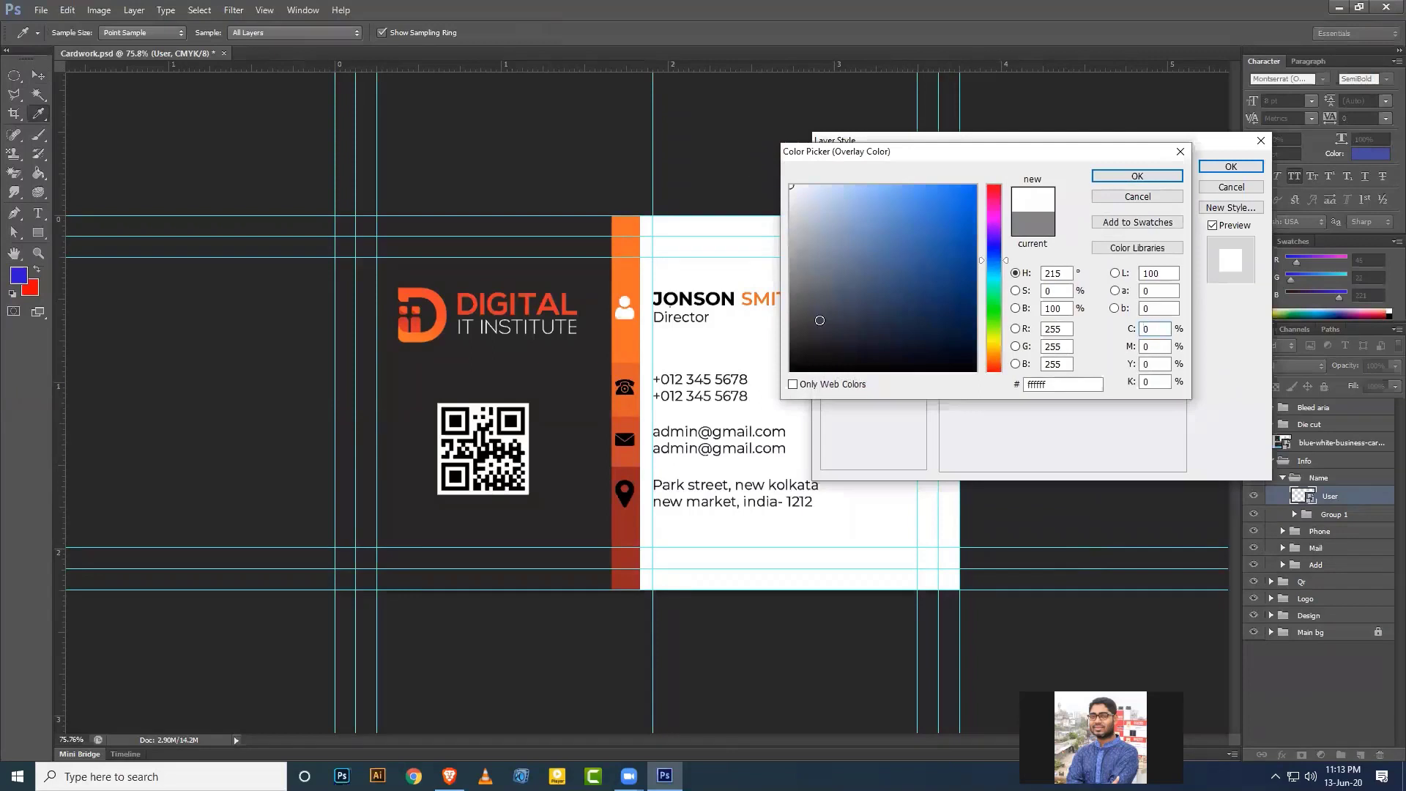
{"action": "left_click", "coordinate": [1165, 176]}
{"action": "left_click", "coordinate": [1227, 167]}
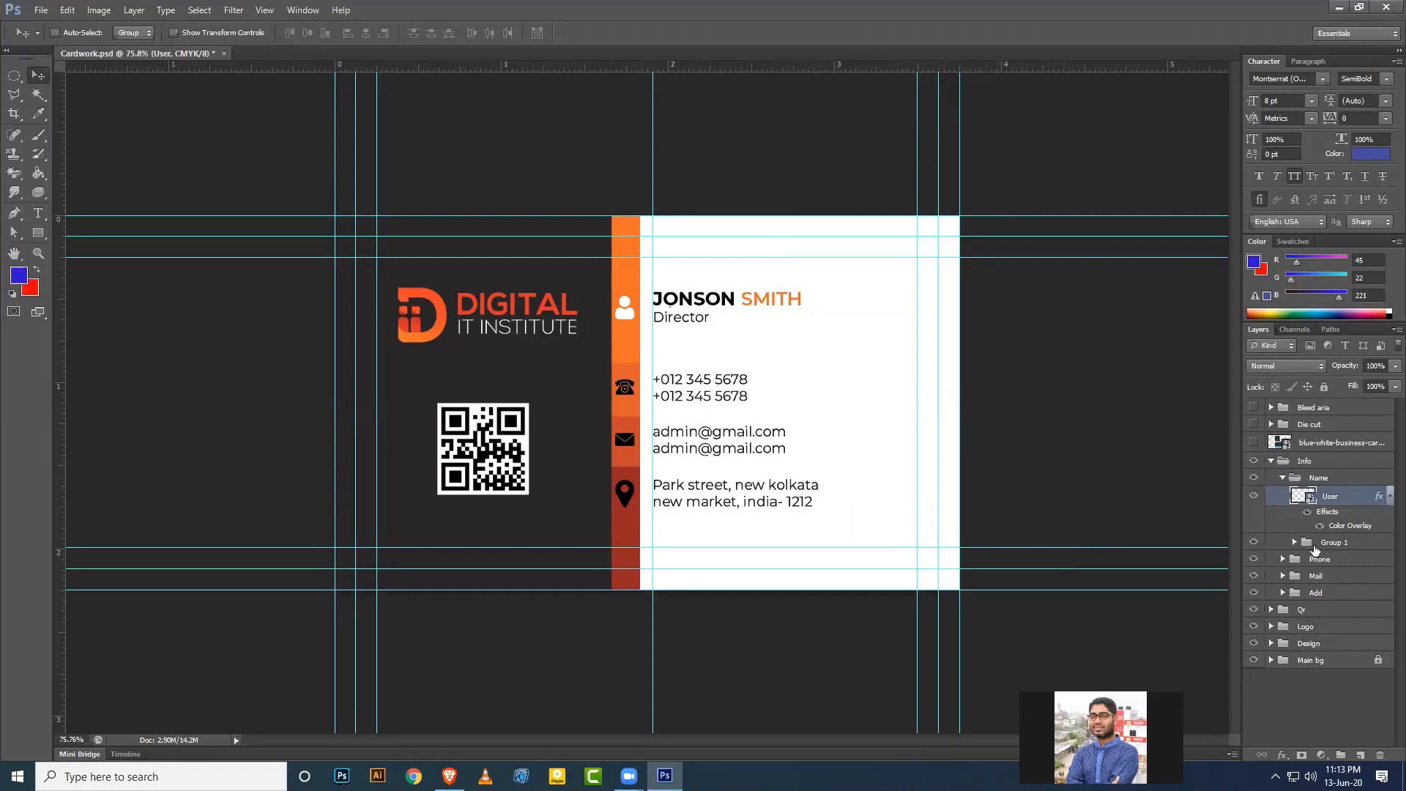
Make the phone, mail and location icons white by copying the overlay and refilling the mail icon.
{"action": "left_click", "coordinate": [1283, 559]}
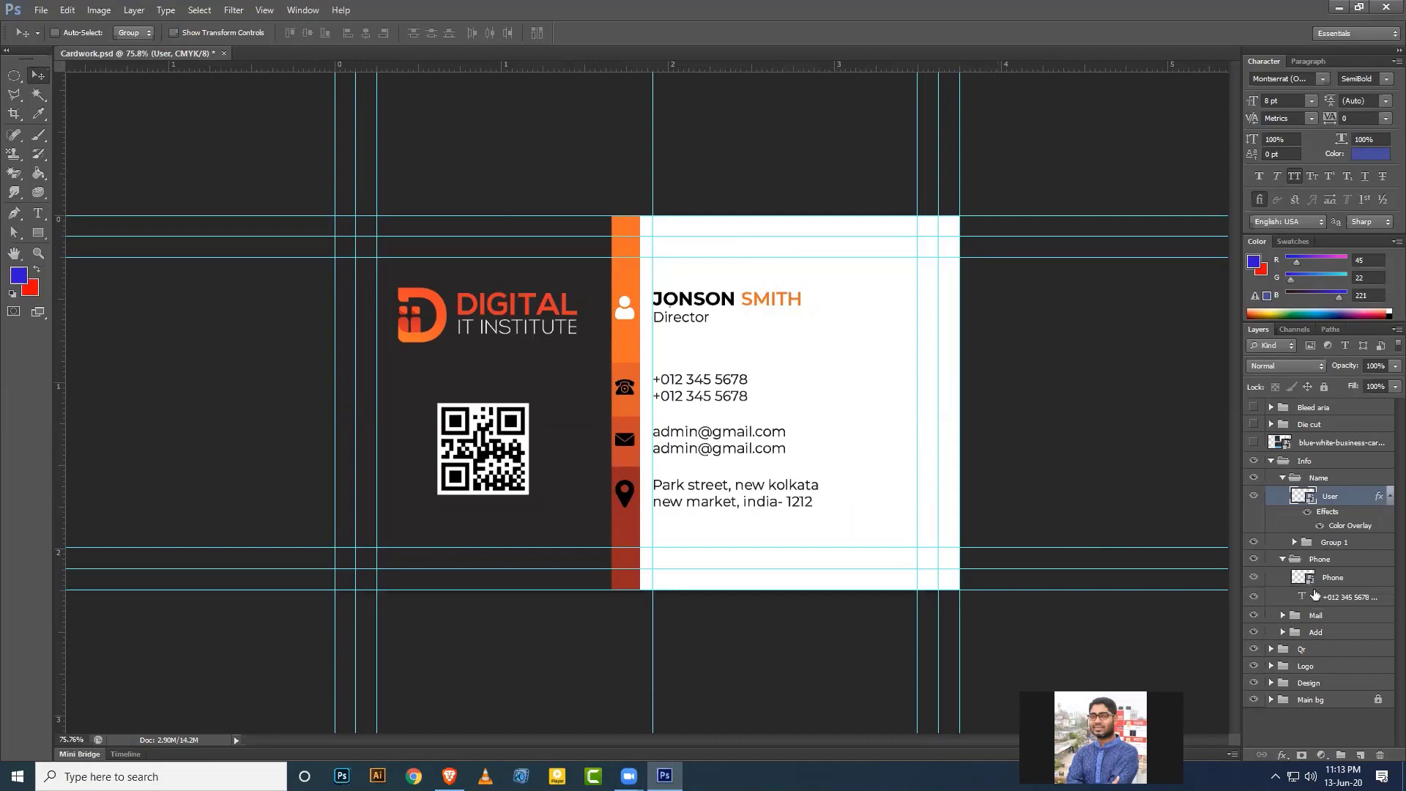
{"action": "left_click", "coordinate": [1335, 580]}
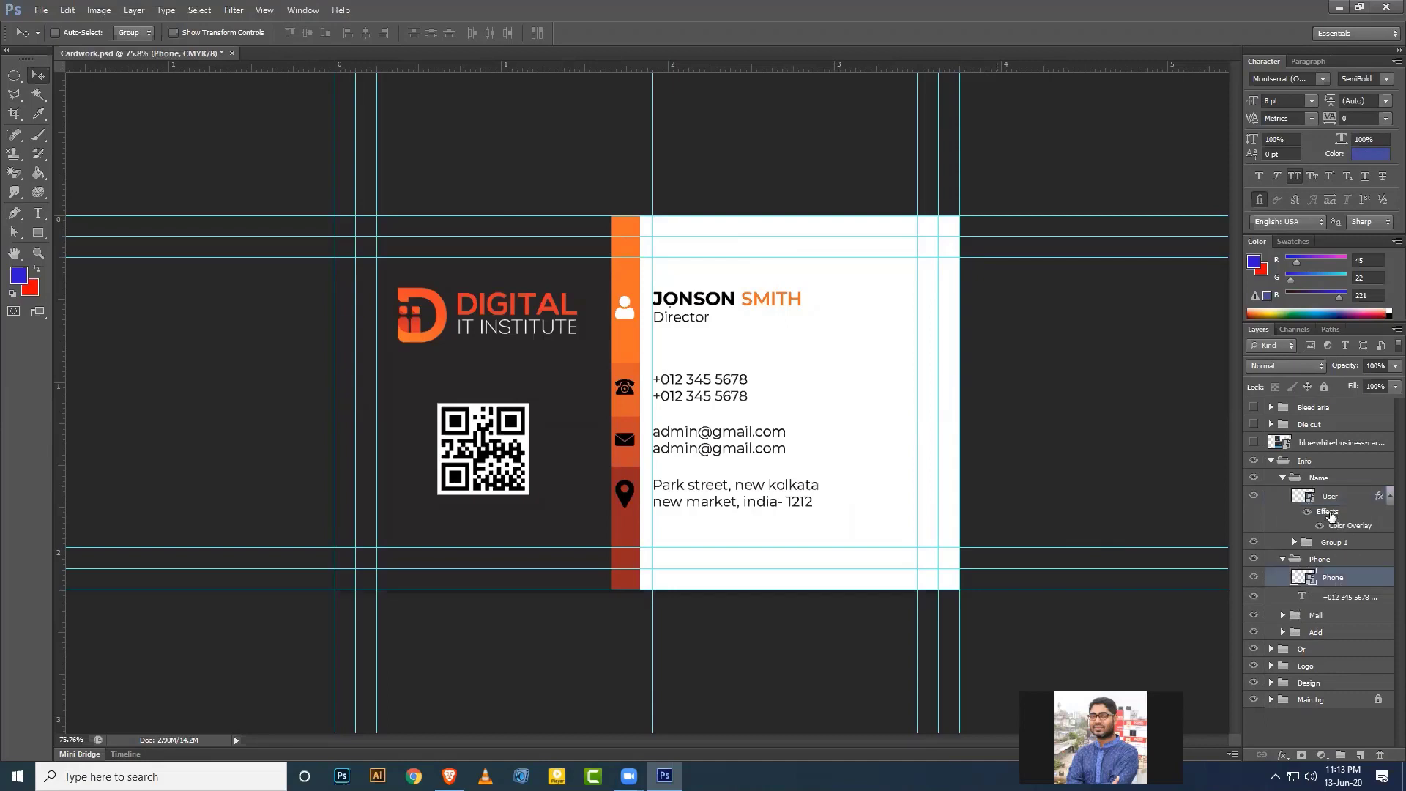
{"action": "left_click_drag", "start_coordinate": [1329, 514], "coordinate": [1334, 579]}
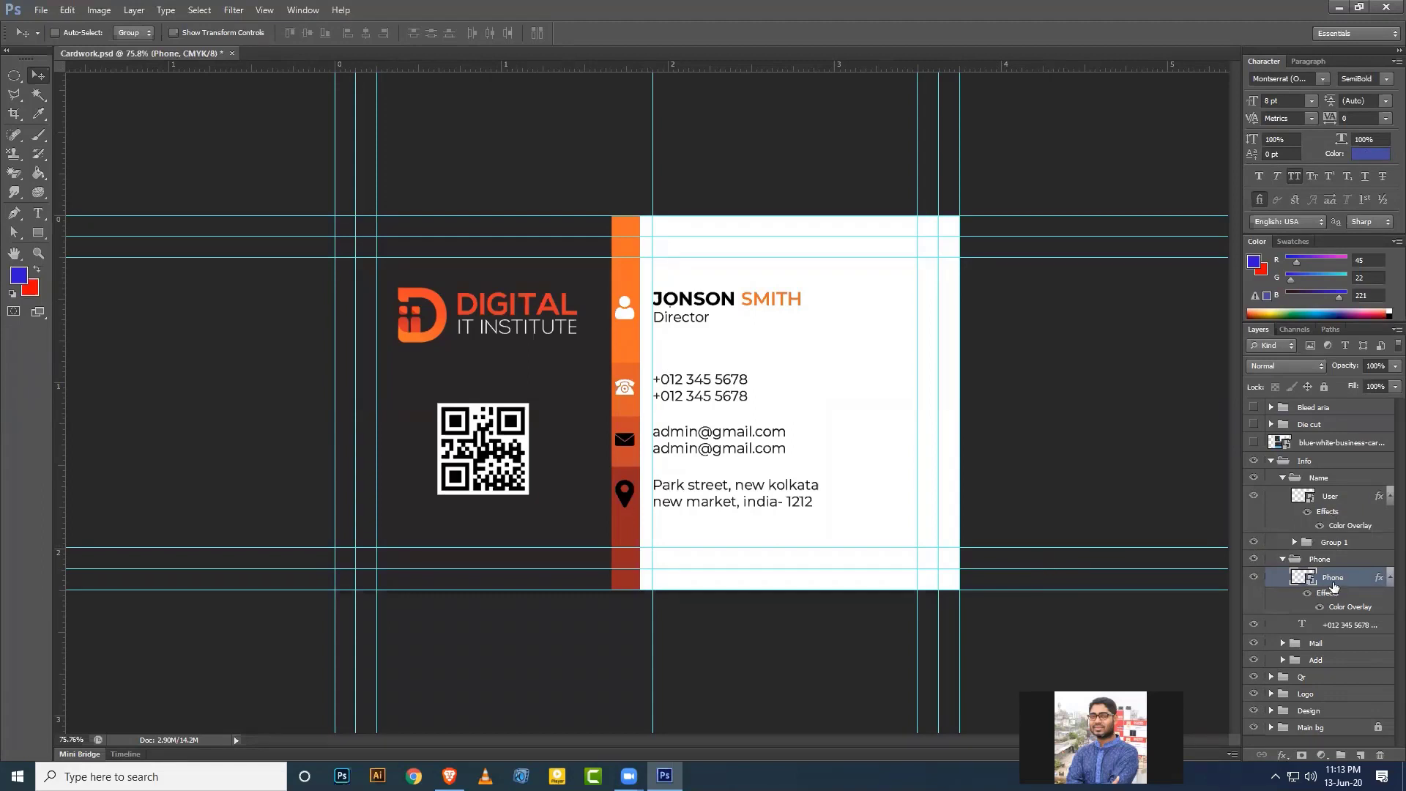
{"action": "left_click", "coordinate": [1282, 478]}
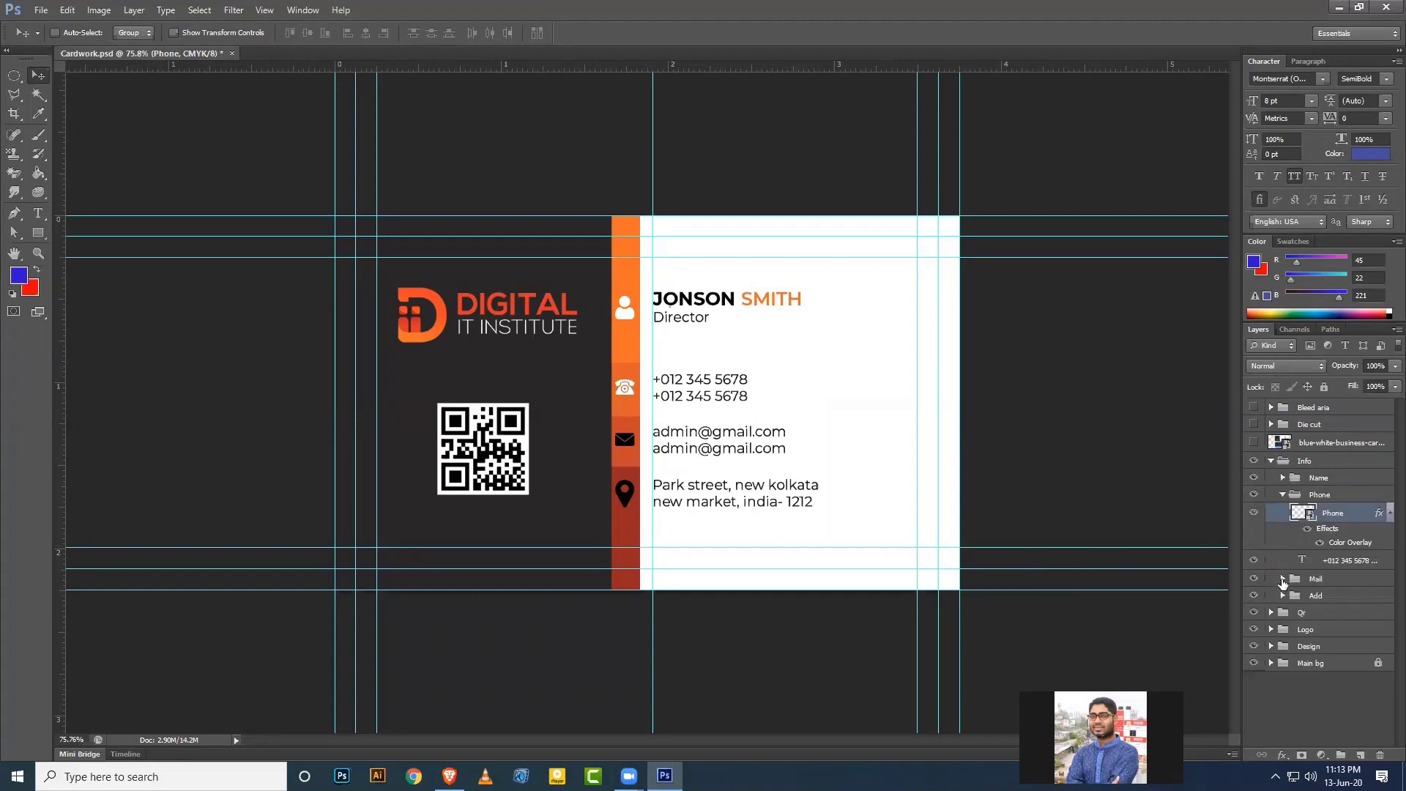
{"action": "left_click", "coordinate": [1282, 580]}
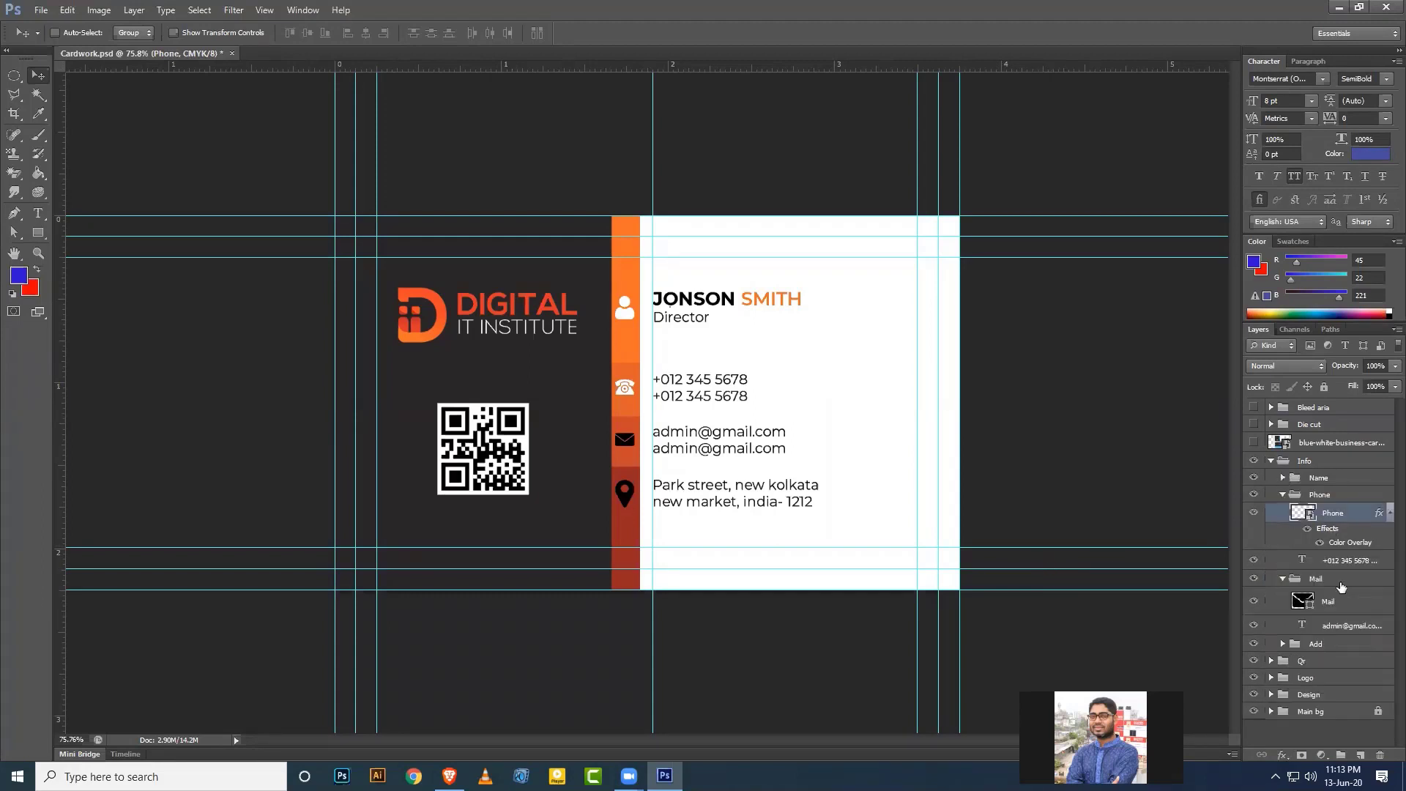
{"action": "double_click", "coordinate": [1307, 603]}
{"action": "left_click", "coordinate": [795, 151]}
{"action": "left_click", "coordinate": [1133, 178]}
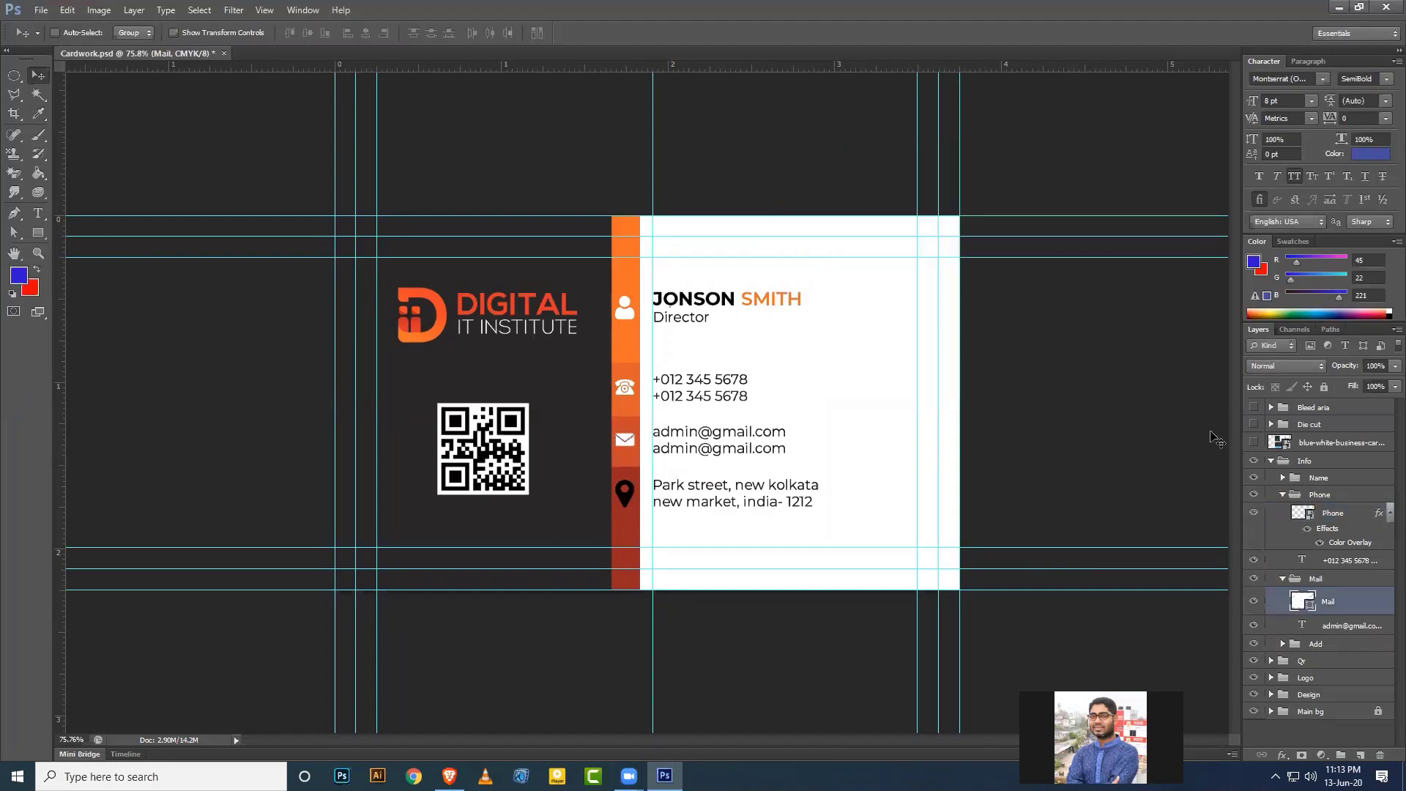
{"action": "left_click", "coordinate": [1282, 579]}
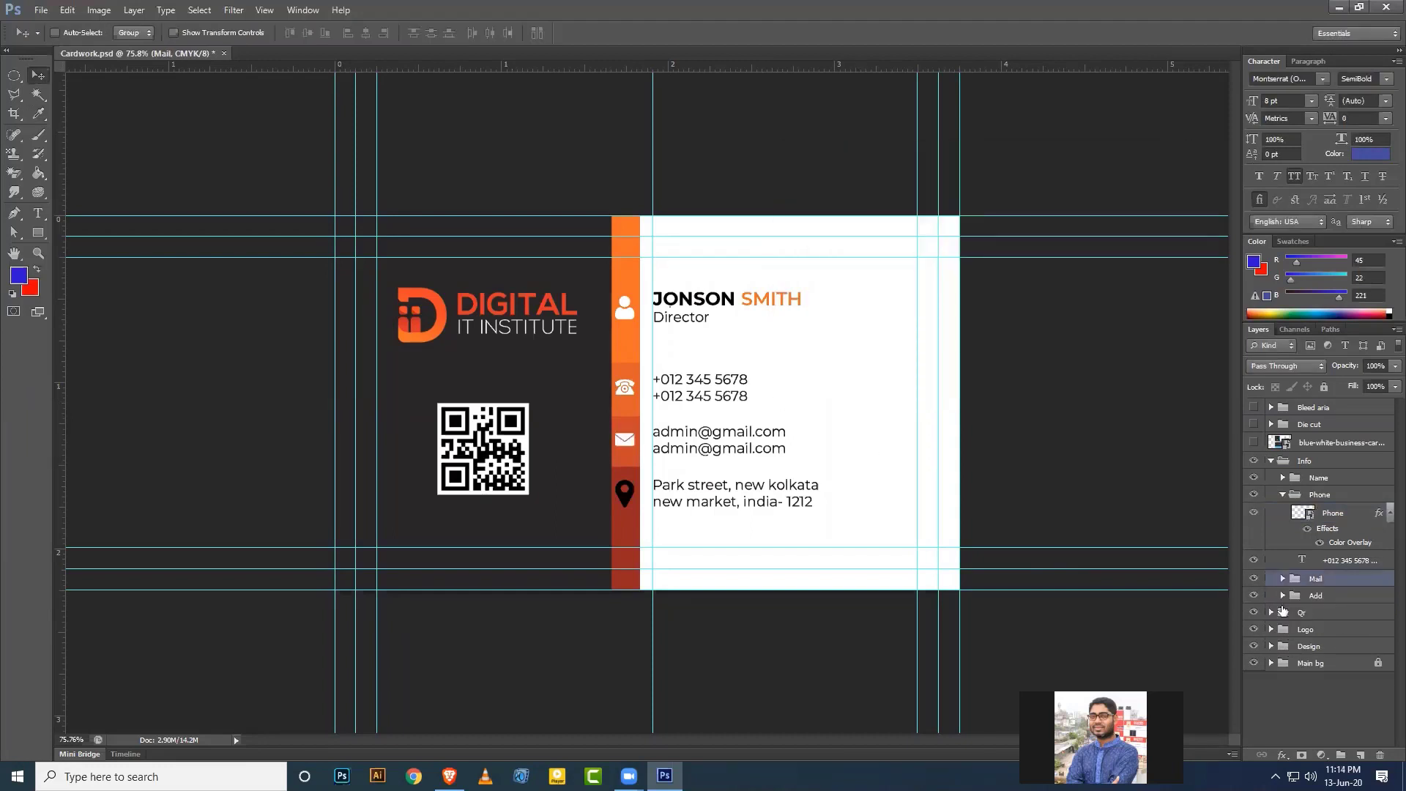
{"action": "left_click", "coordinate": [1282, 595]}
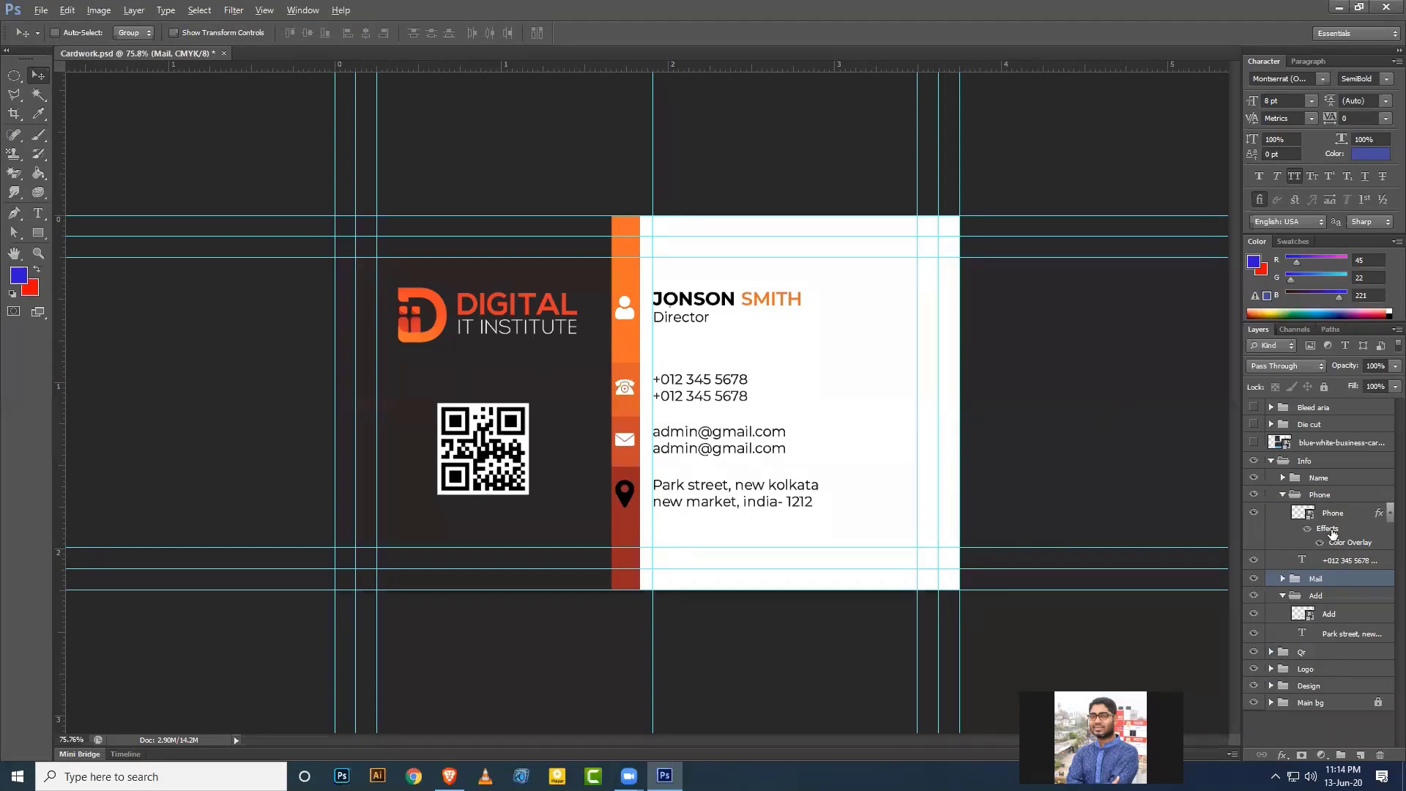
{"action": "left_click_drag", "start_coordinate": [1327, 529], "coordinate": [1329, 615]}
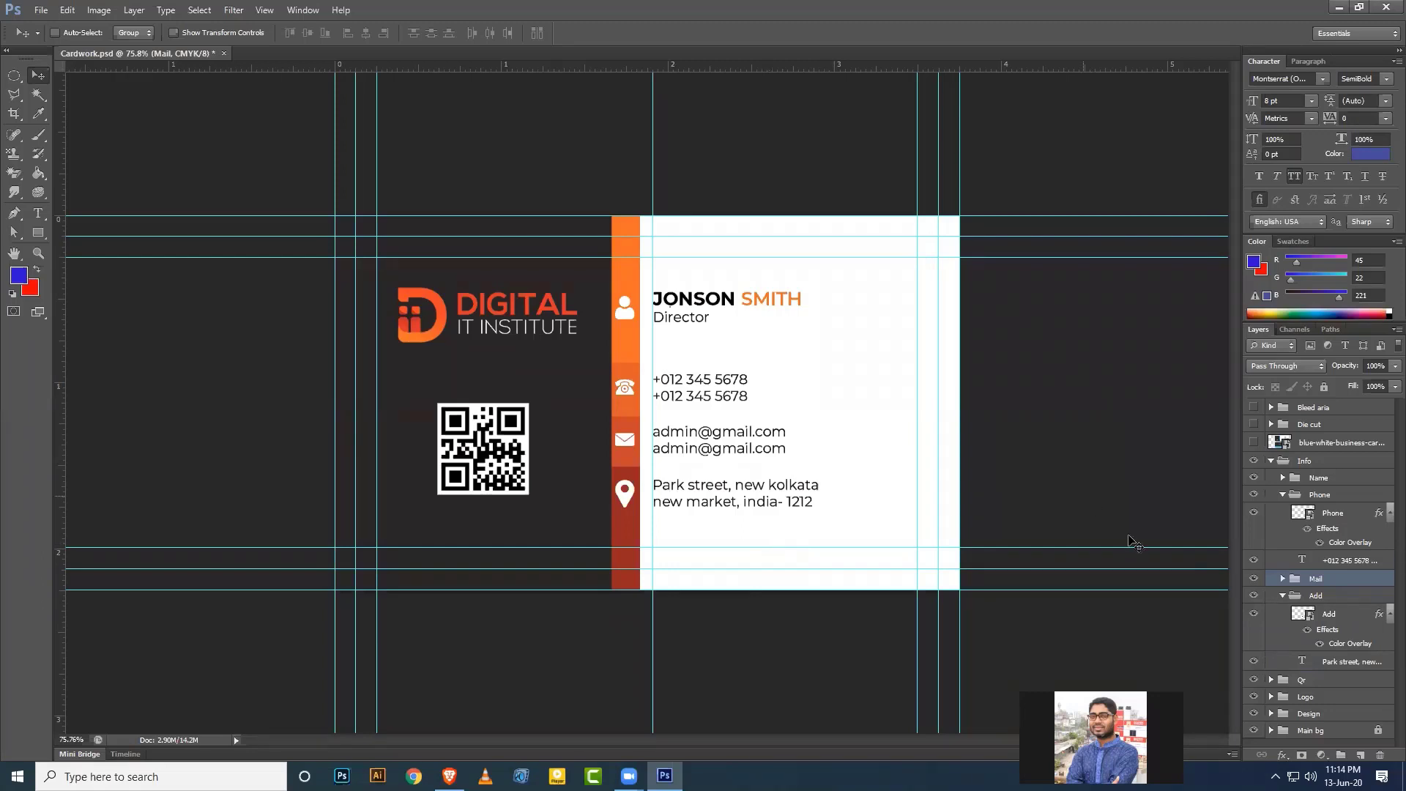
Collapse the icon groups and save Cardwork.psd.
{"action": "left_click", "coordinate": [1283, 596]}
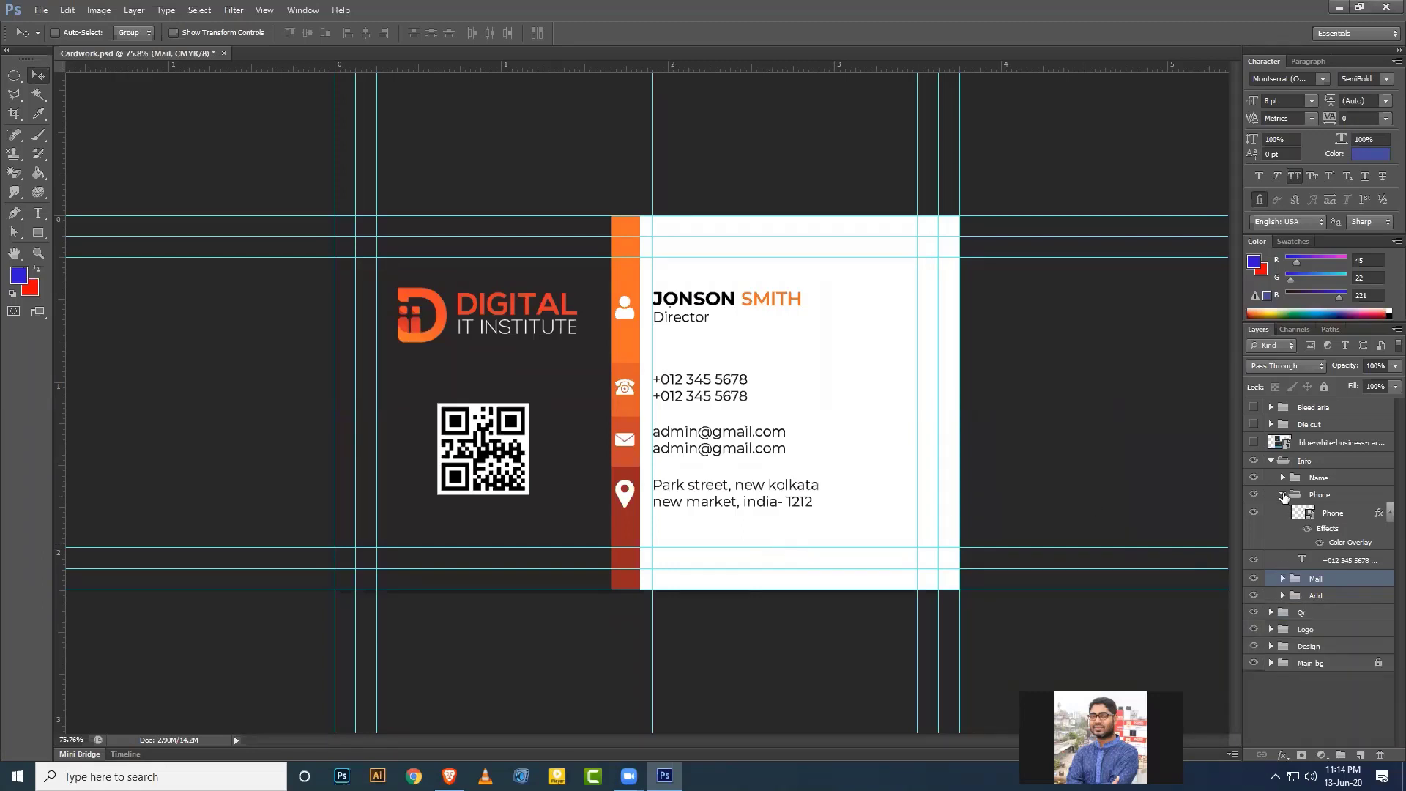
{"action": "left_click", "coordinate": [1283, 496]}
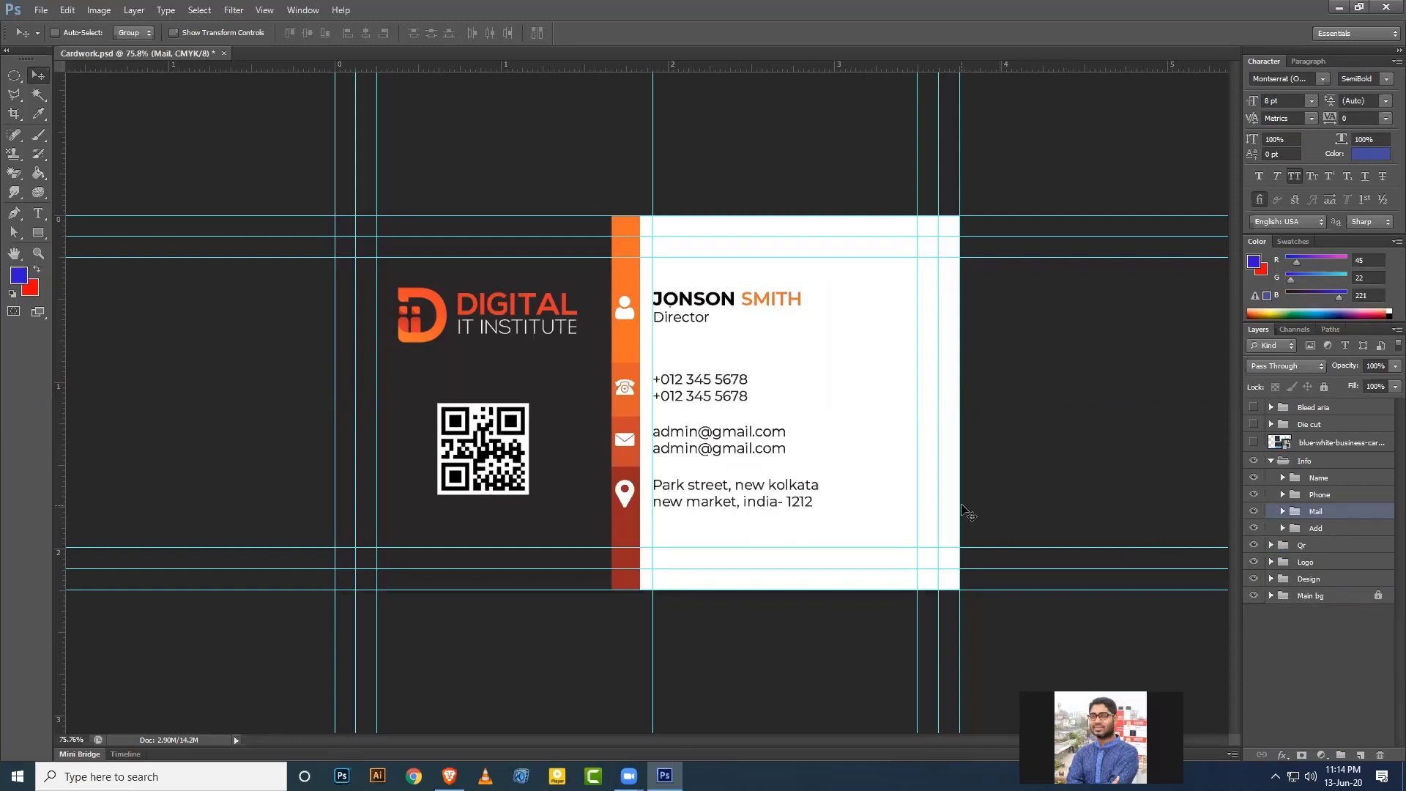
{"action": "key", "text": "ctrl+s"}
Draw a rectangle over the QR code with no fill.
{"action": "left_click", "coordinate": [36, 234]}
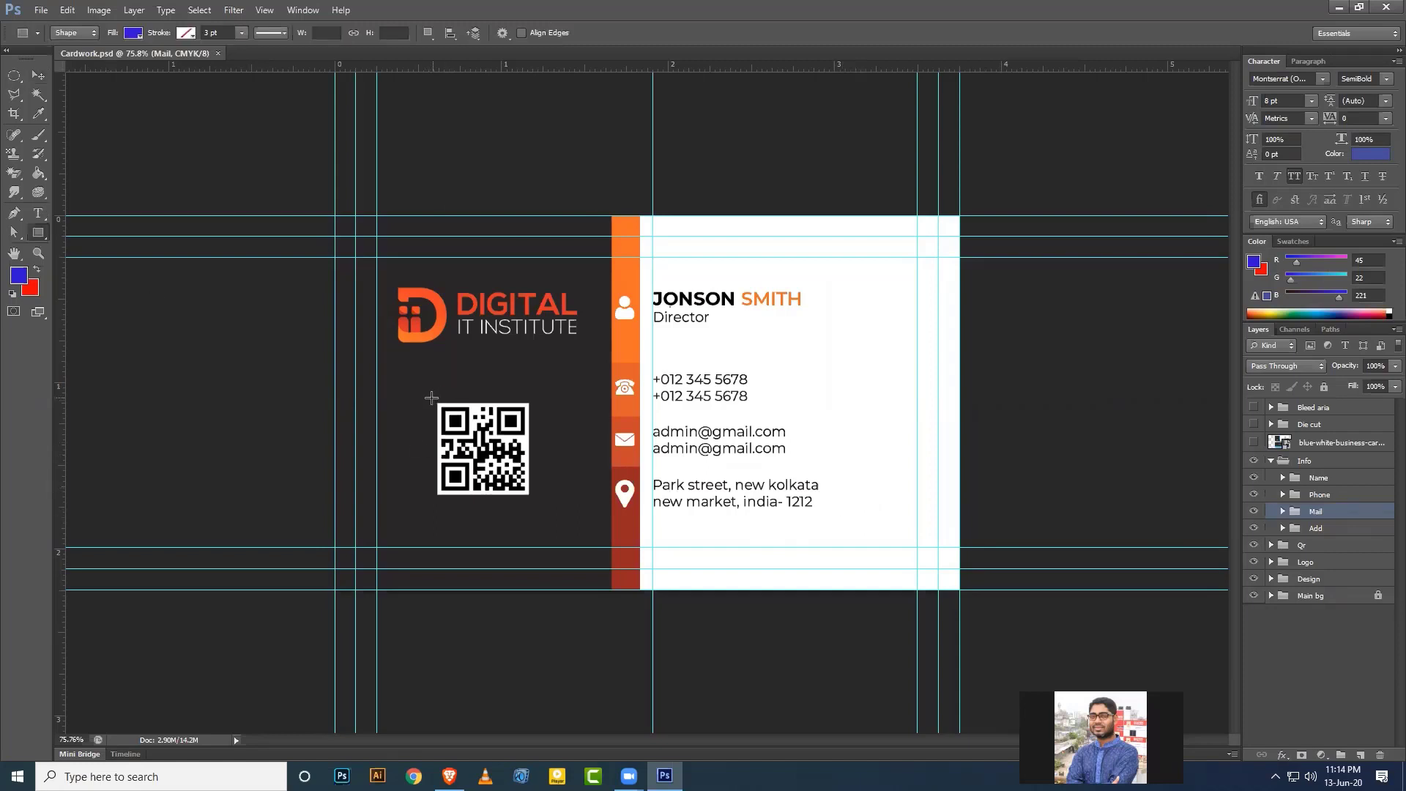
{"action": "left_click_drag", "start_coordinate": [431, 398], "coordinate": [534, 499]}
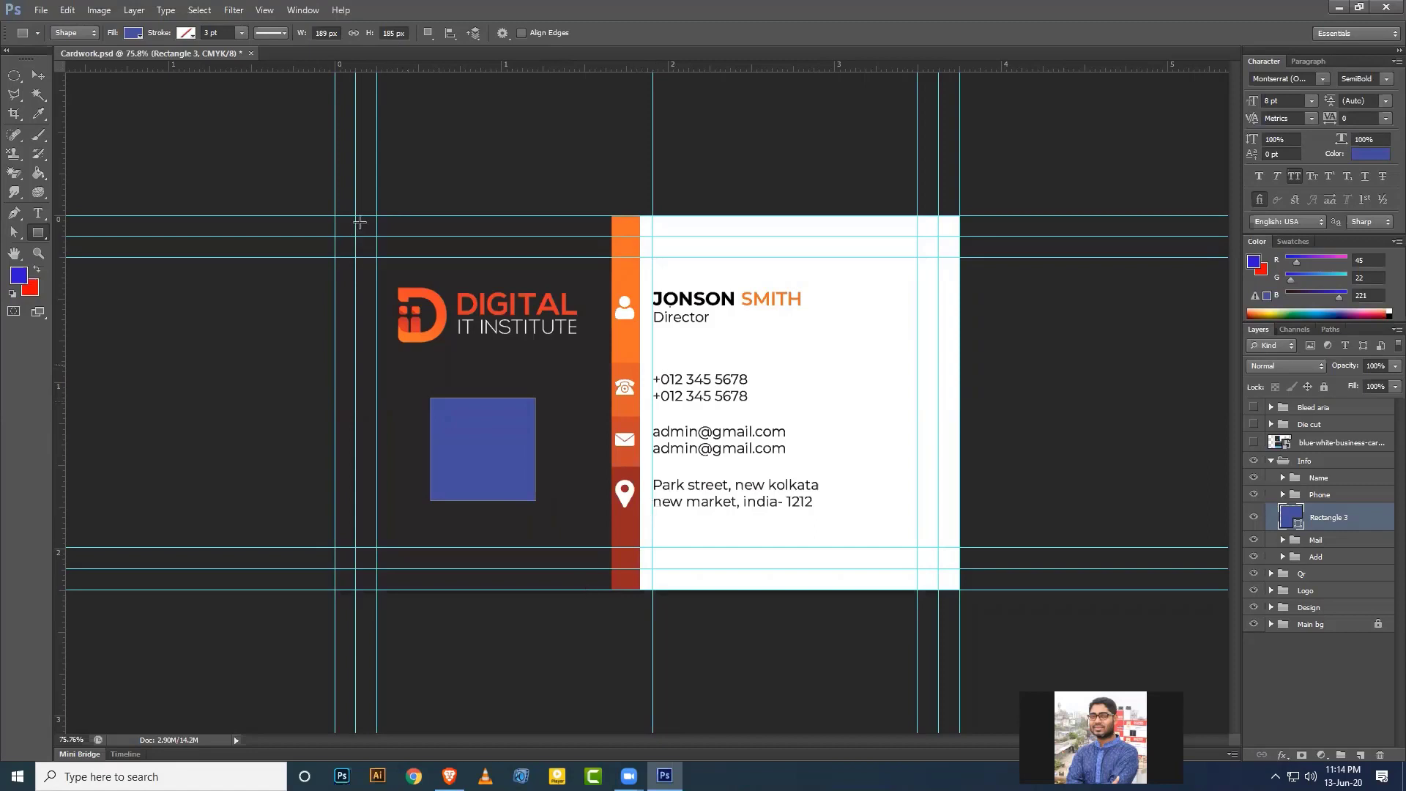
{"action": "left_click", "coordinate": [133, 33]}
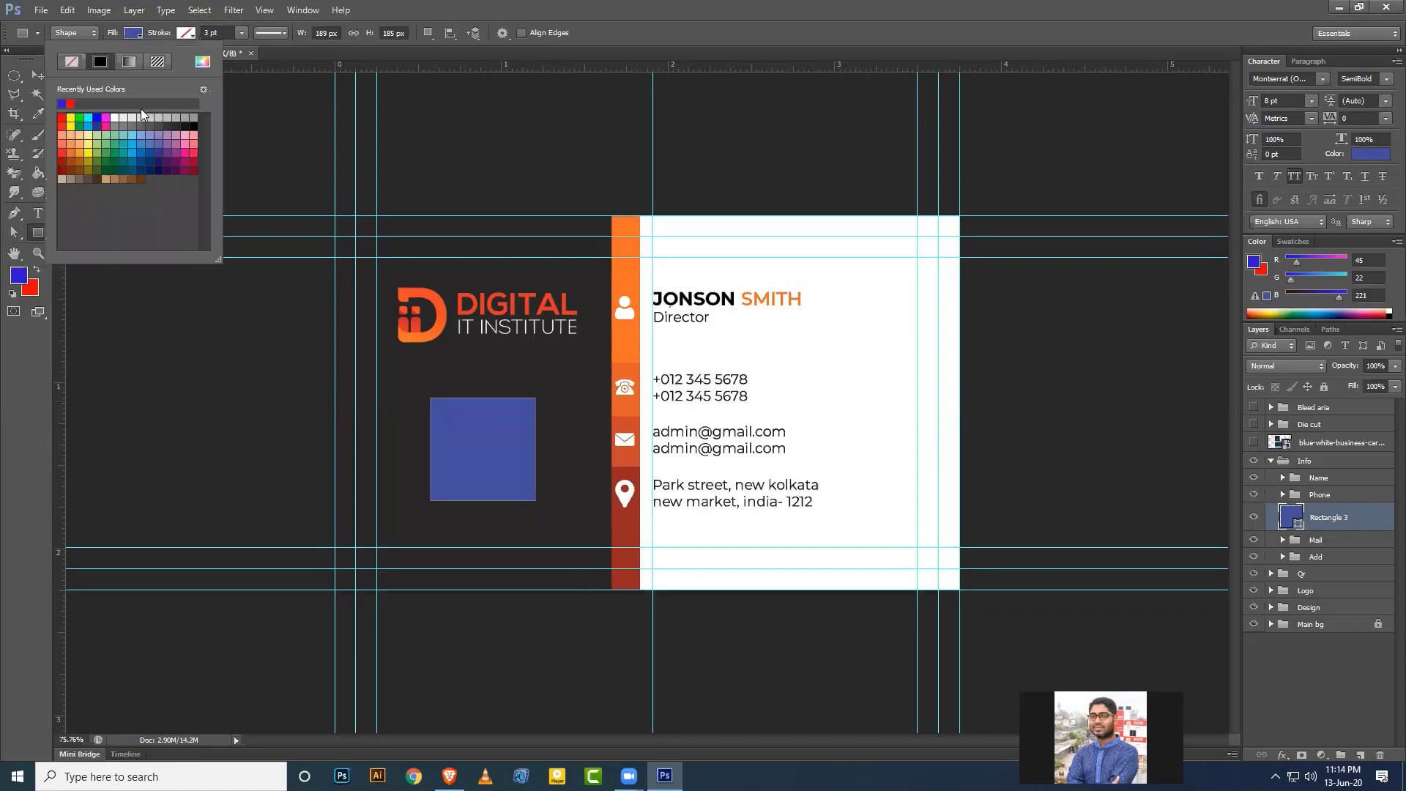
{"action": "left_click", "coordinate": [71, 62]}
Give the rectangle a 1 pt stroke in the logo's sampled orange.
{"action": "left_click", "coordinate": [186, 34]}
{"action": "left_click", "coordinate": [186, 34]}
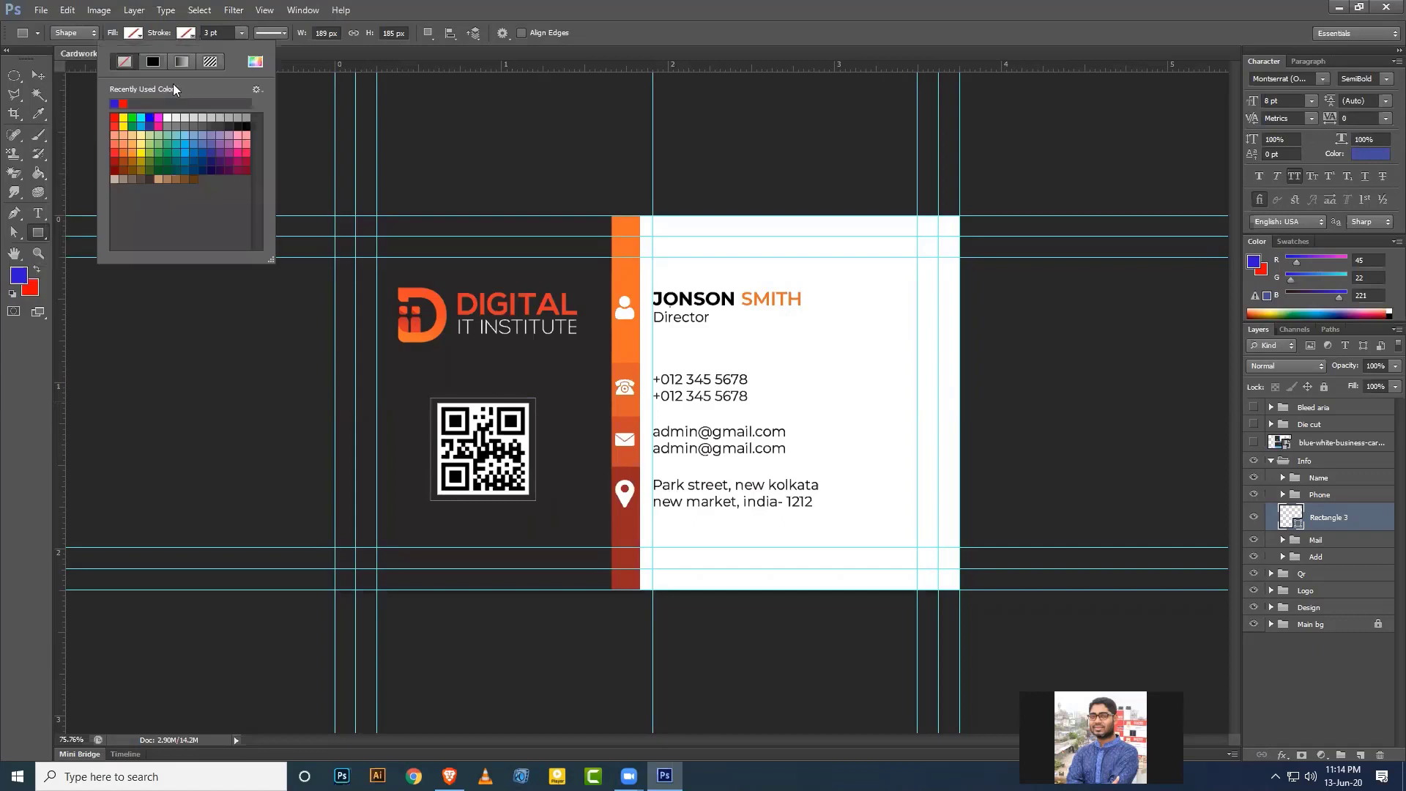
{"action": "left_click", "coordinate": [255, 63]}
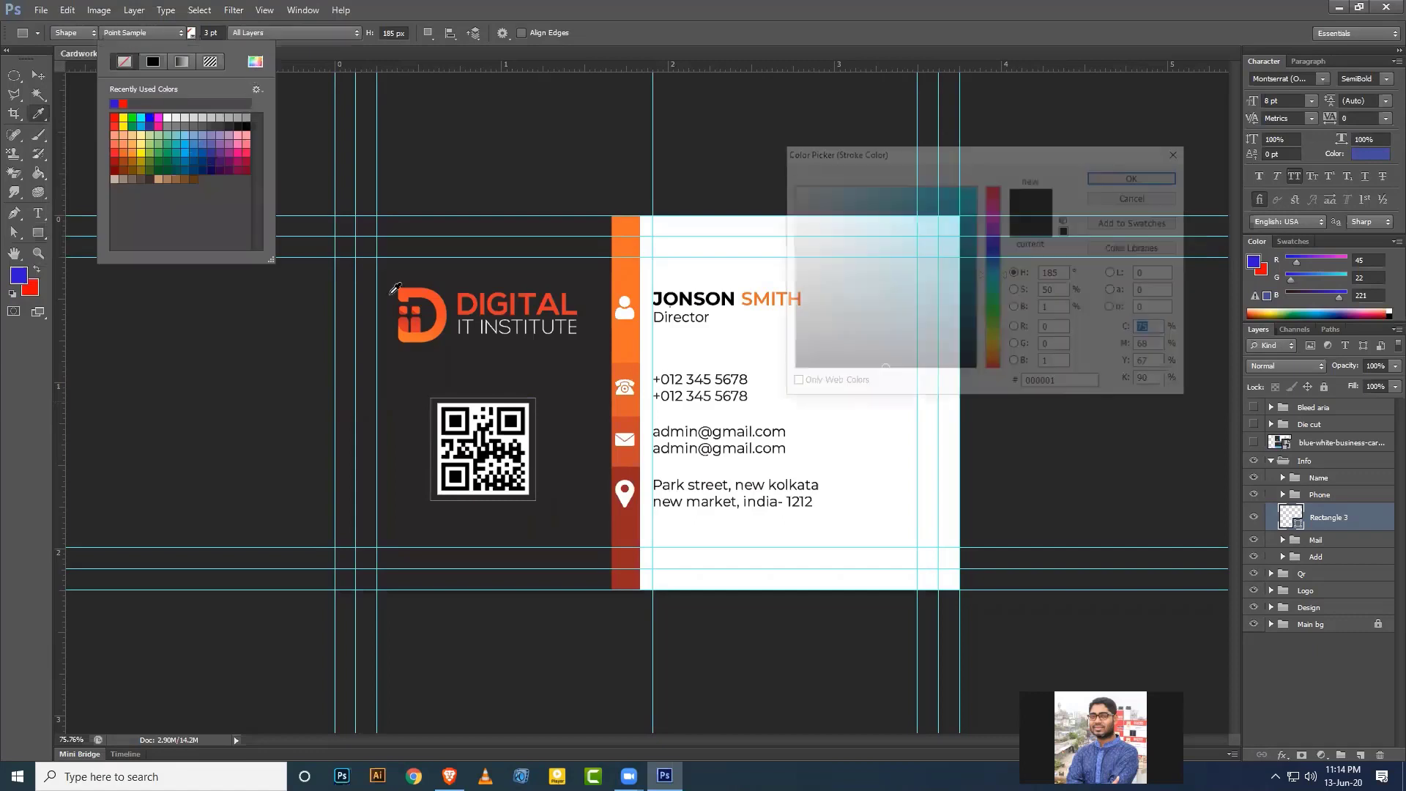
{"action": "left_click", "coordinate": [428, 290]}
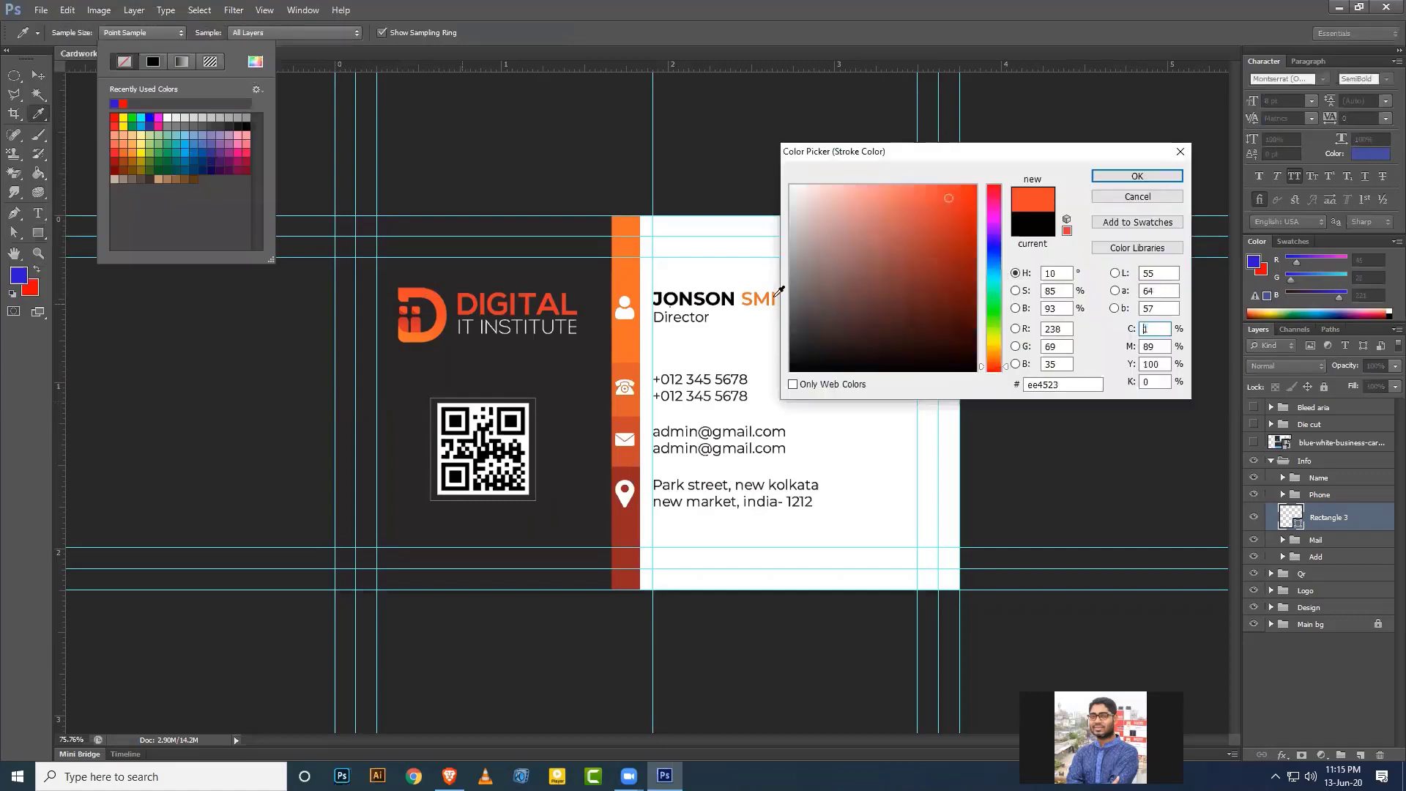
{"action": "left_click", "coordinate": [1137, 176]}
{"action": "left_click", "coordinate": [217, 33]}
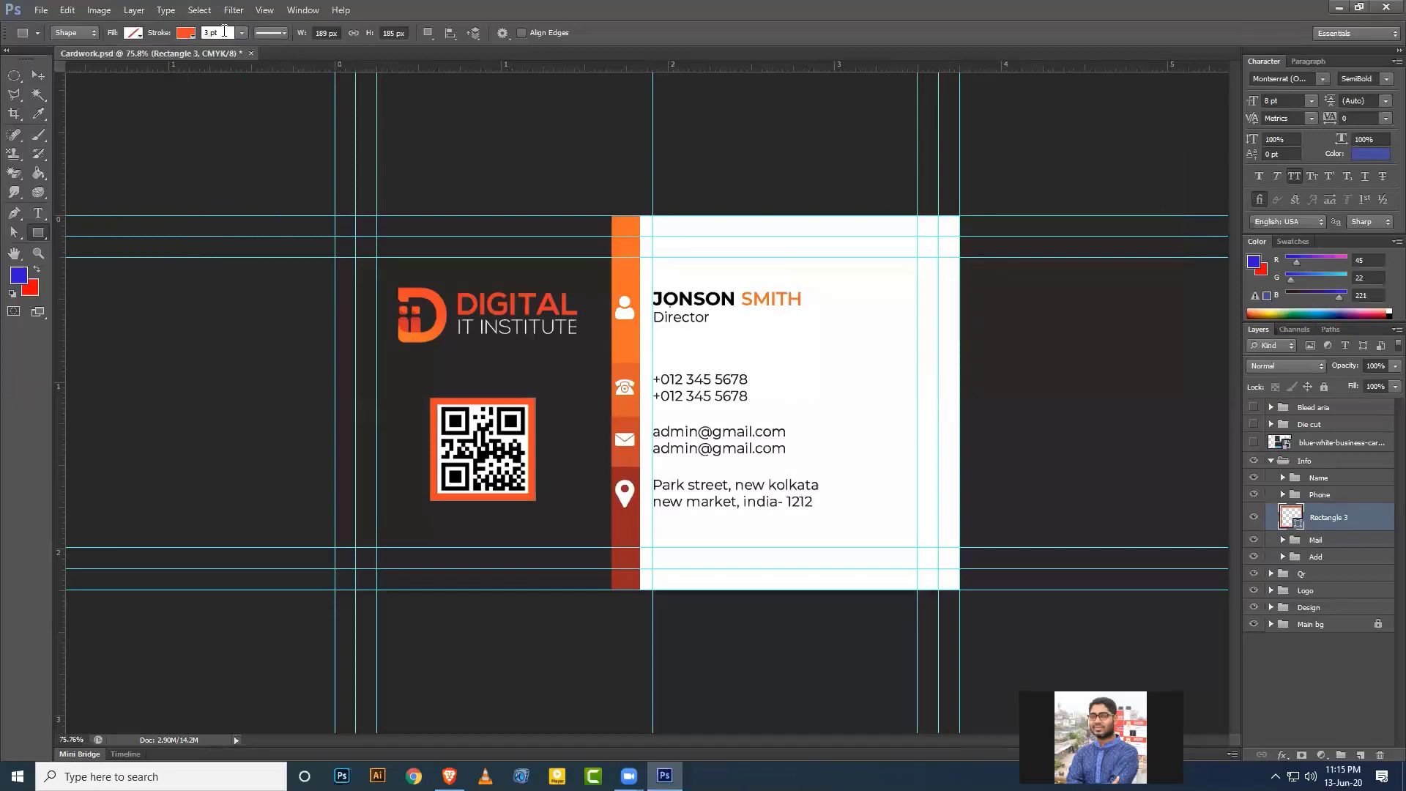
{"action": "type", "text": "2"}
{"action": "key", "text": "Return"}
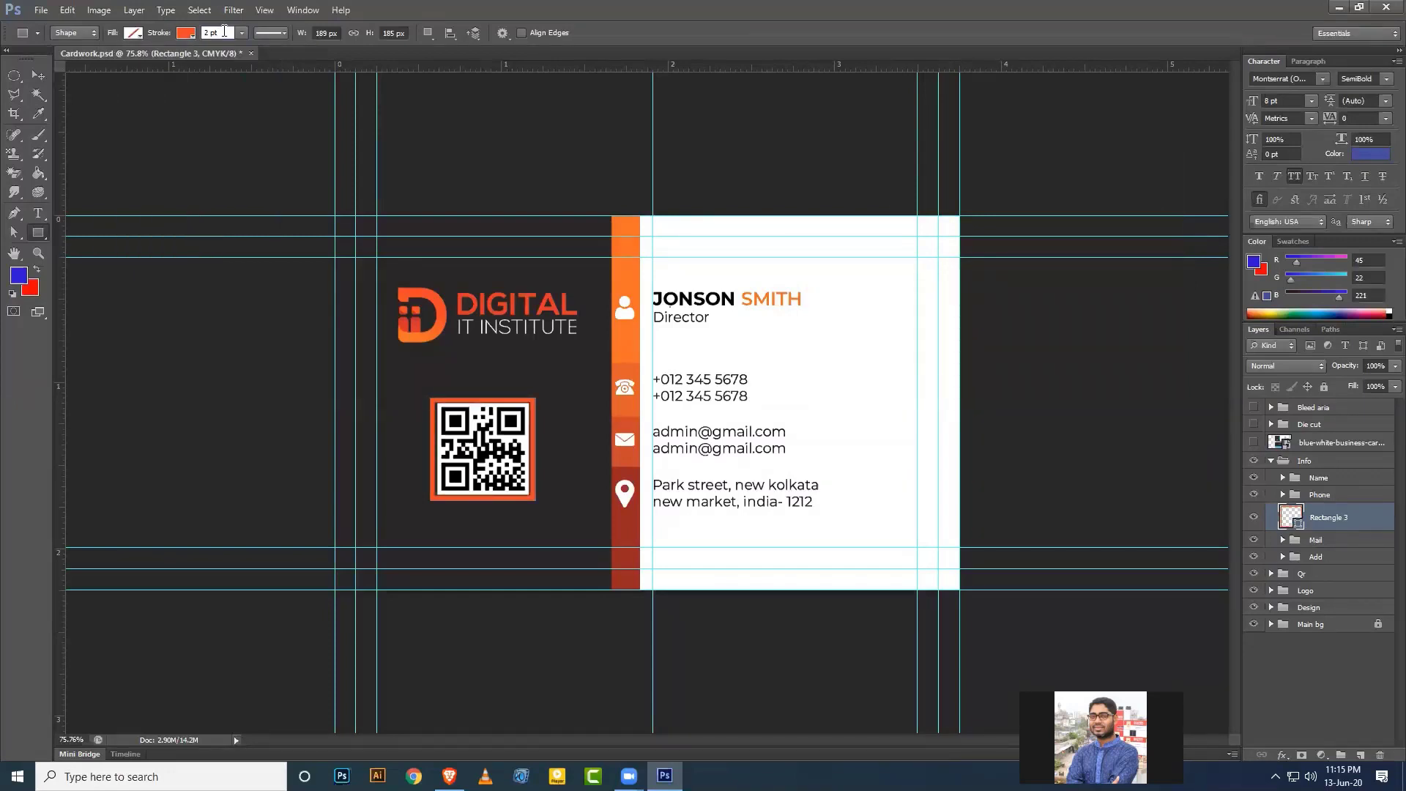
{"action": "type", "text": "1"}
{"action": "key", "text": "Return"}
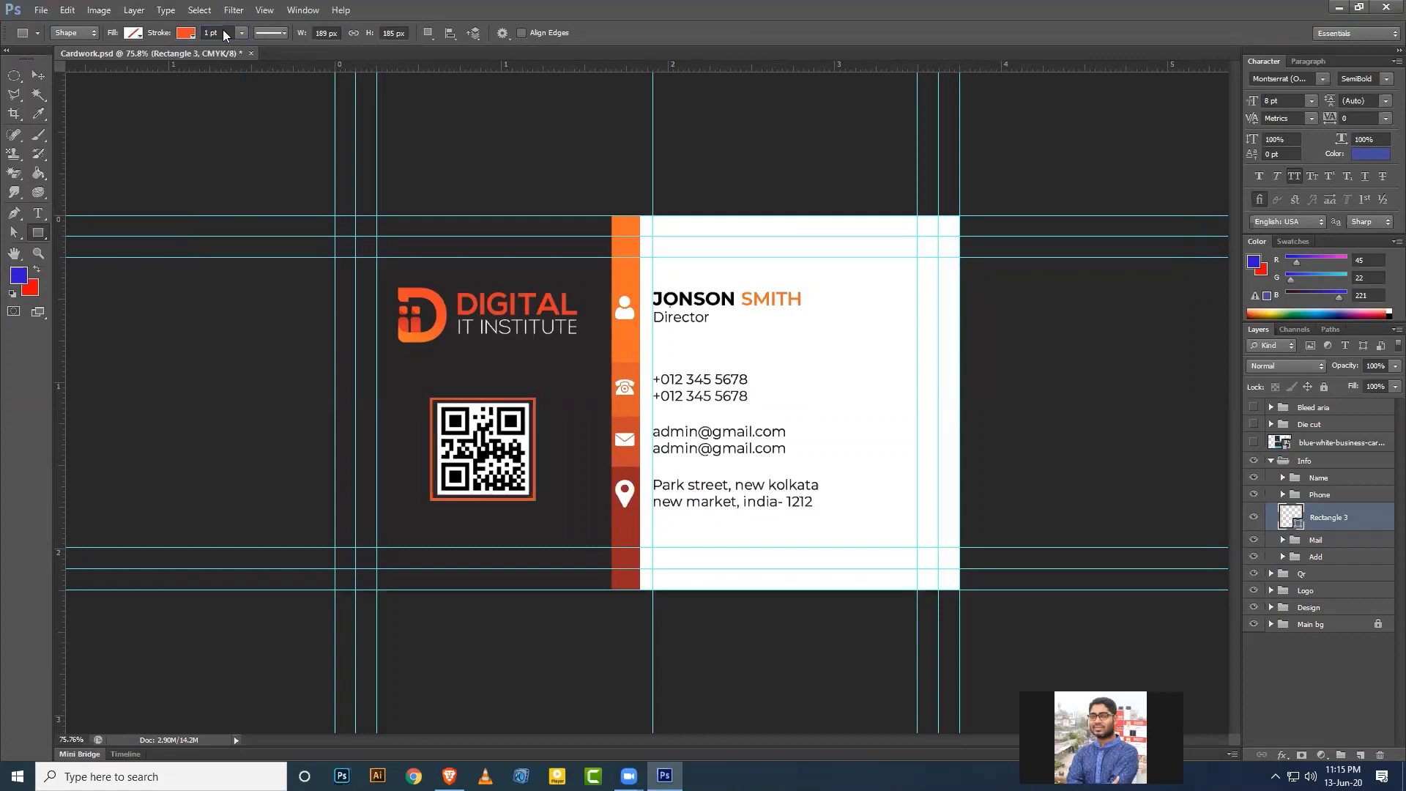
{"action": "left_click", "coordinate": [33, 78]}
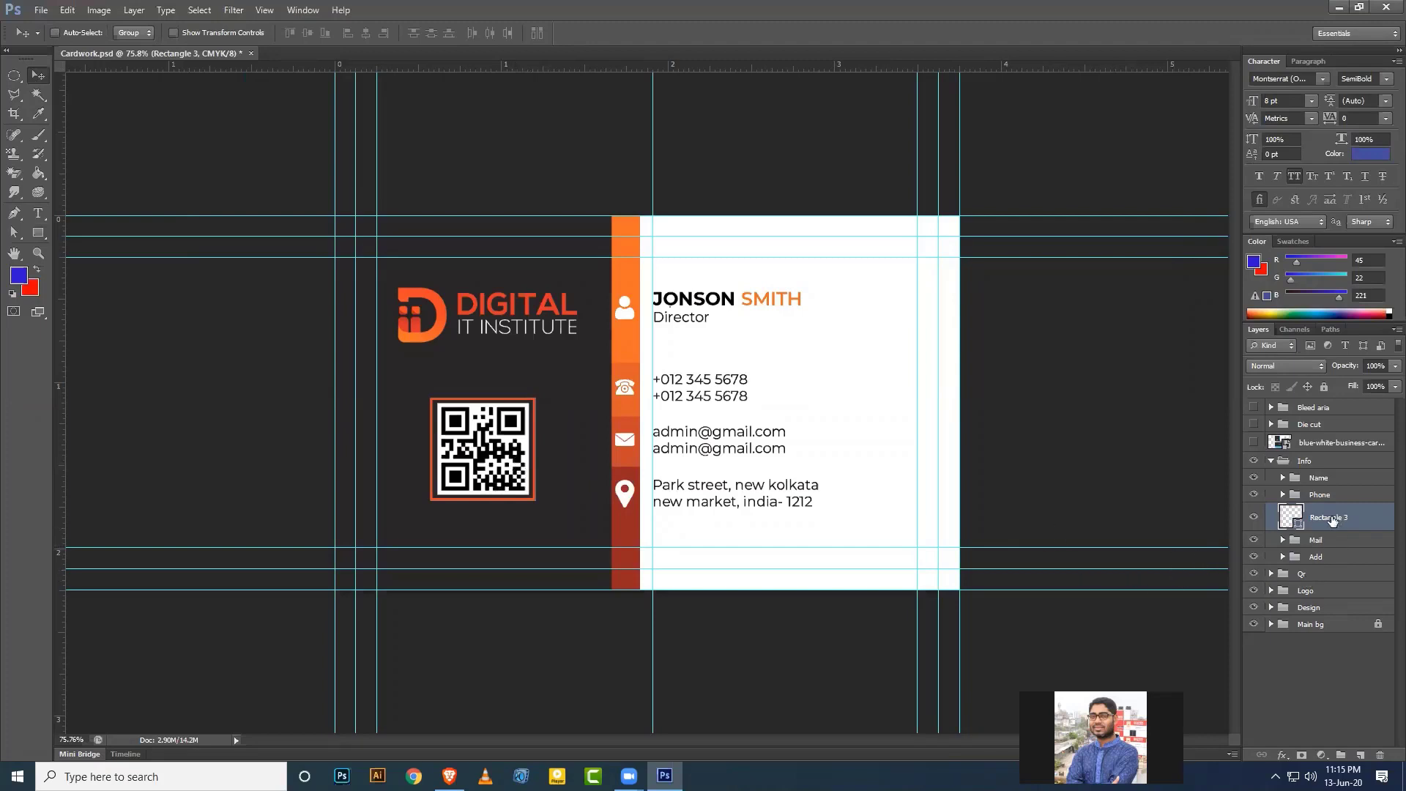
Move Rectangle 3 into the Qr group and align it horizontally centred with the qrcode layer.
{"action": "left_click_drag", "start_coordinate": [1331, 518], "coordinate": [1273, 578]}
{"action": "left_click", "coordinate": [1271, 544]}
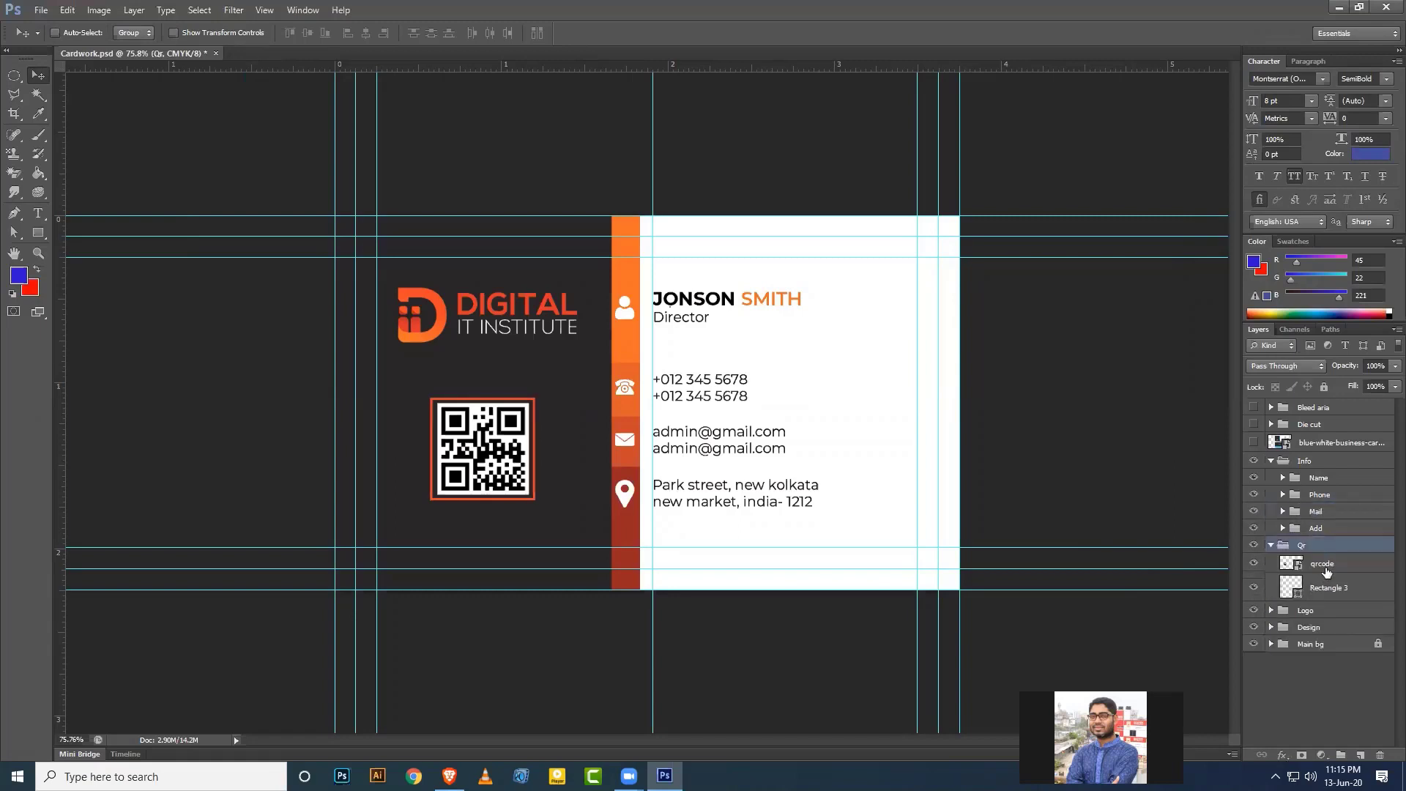
{"action": "left_click", "coordinate": [1325, 568]}
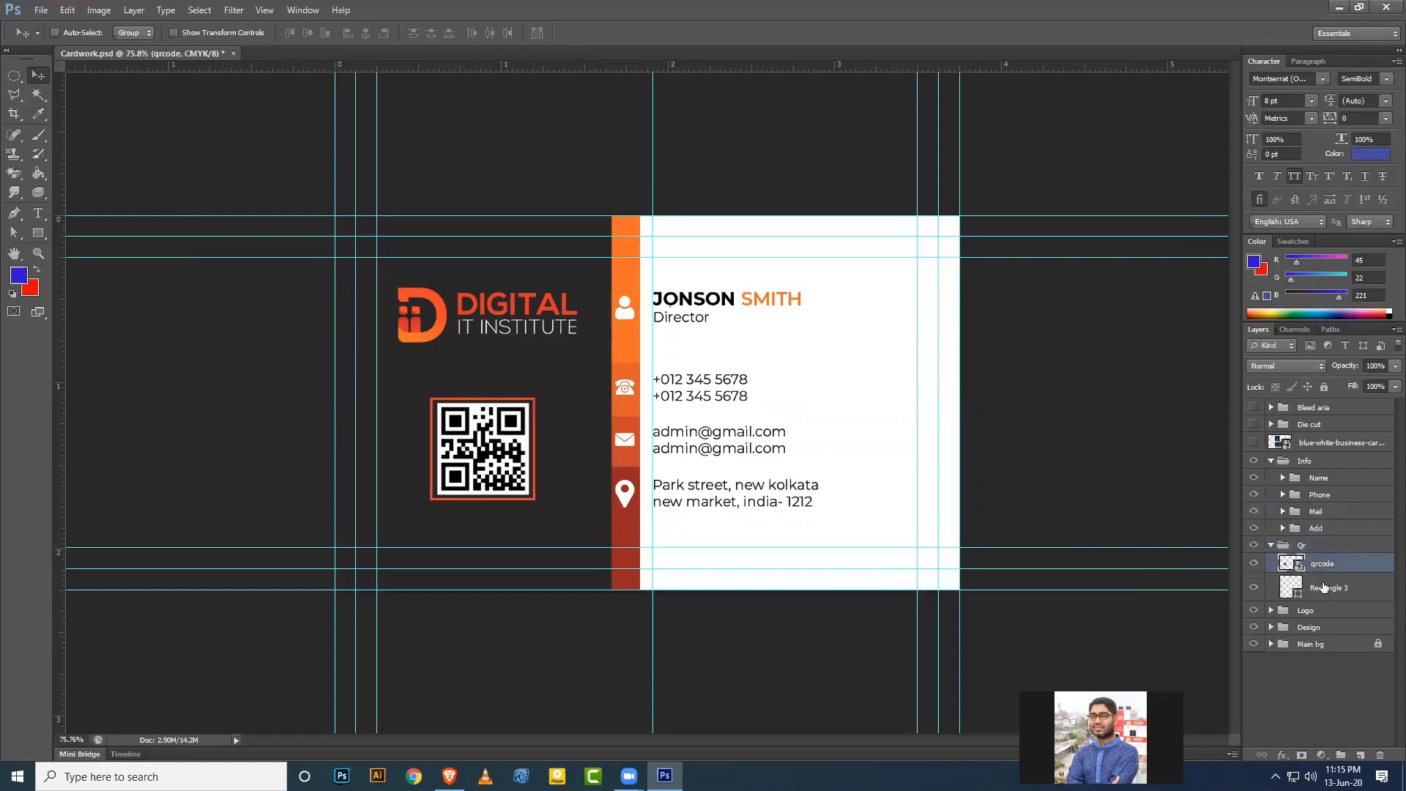
{"action": "left_click", "coordinate": [1325, 588], "text": "shift"}
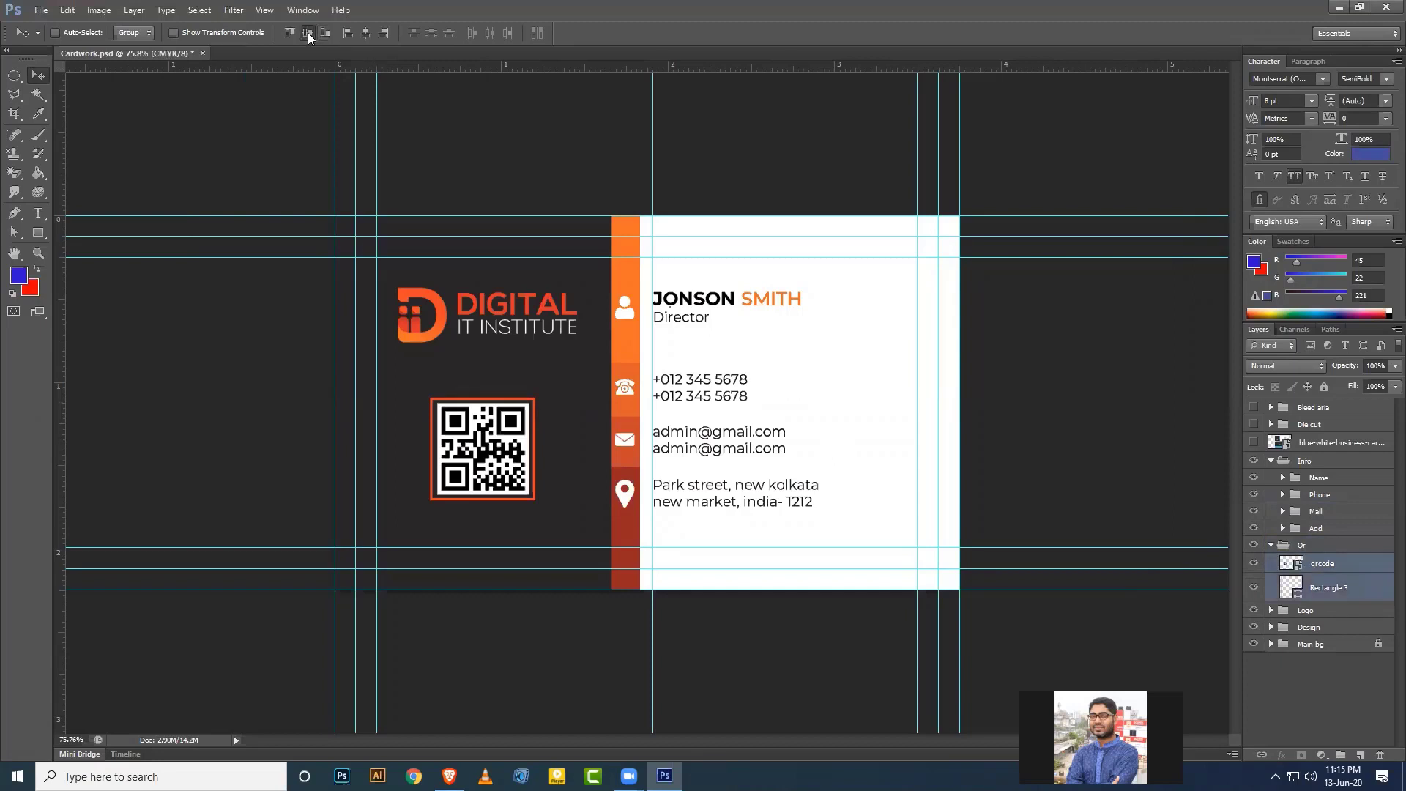
{"action": "left_click", "coordinate": [366, 32]}
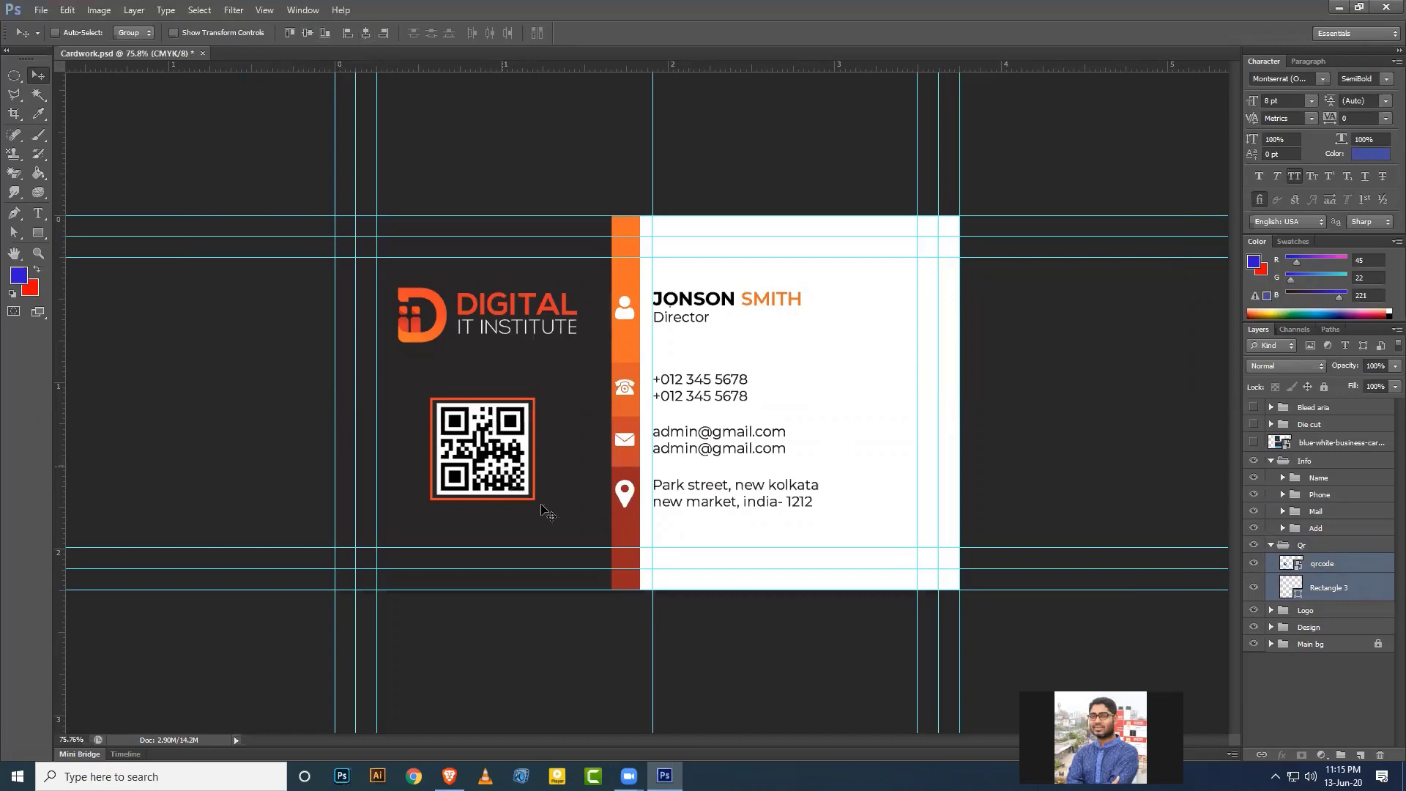
{"action": "key", "text": "ctrl+plus"}
{"action": "scroll", "coordinate": [549, 509], "scroll_direction": "up", "scroll_amount": 1}
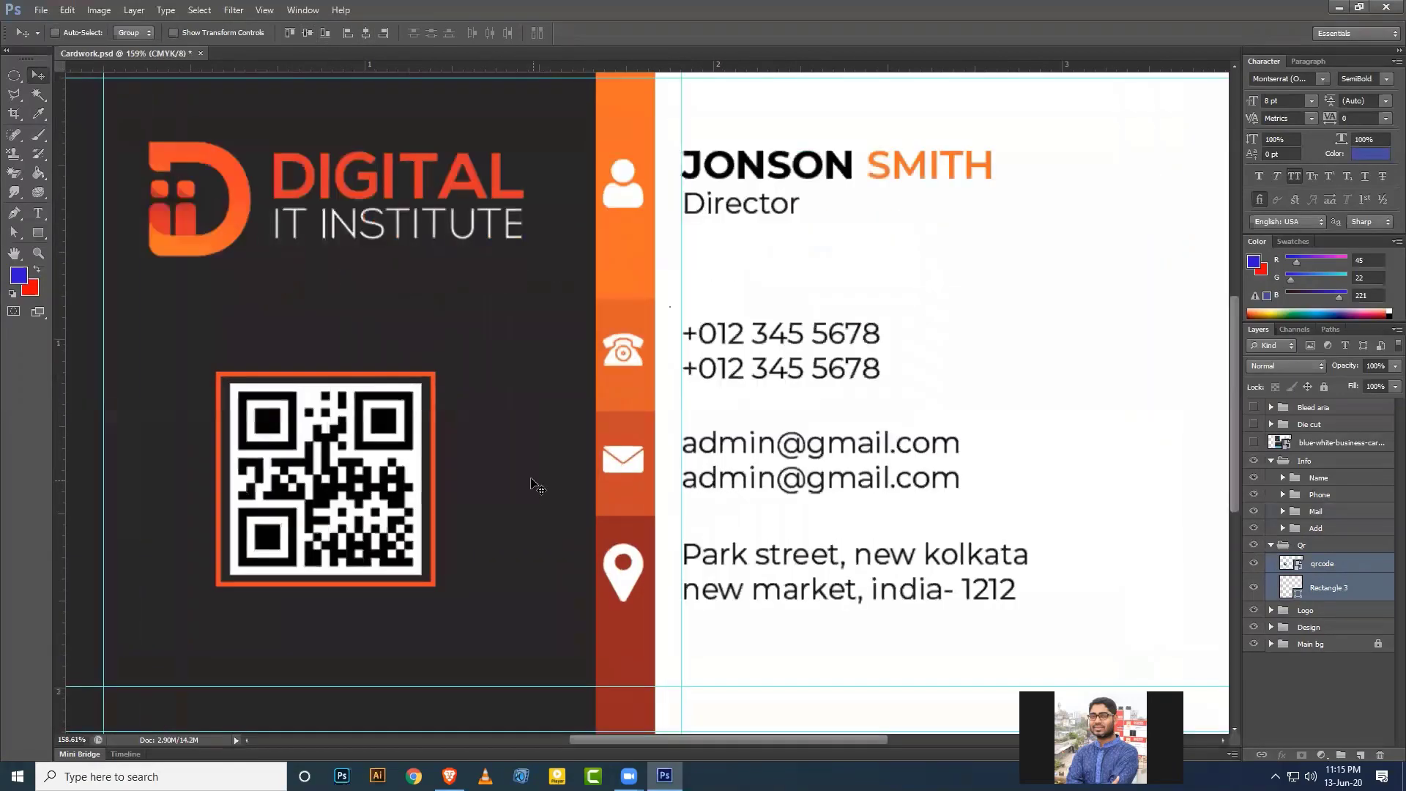
{"action": "scroll", "coordinate": [520, 504], "scroll_direction": "down", "scroll_amount": 4}
{"action": "scroll", "coordinate": [695, 535], "scroll_direction": "down", "scroll_amount": 1}
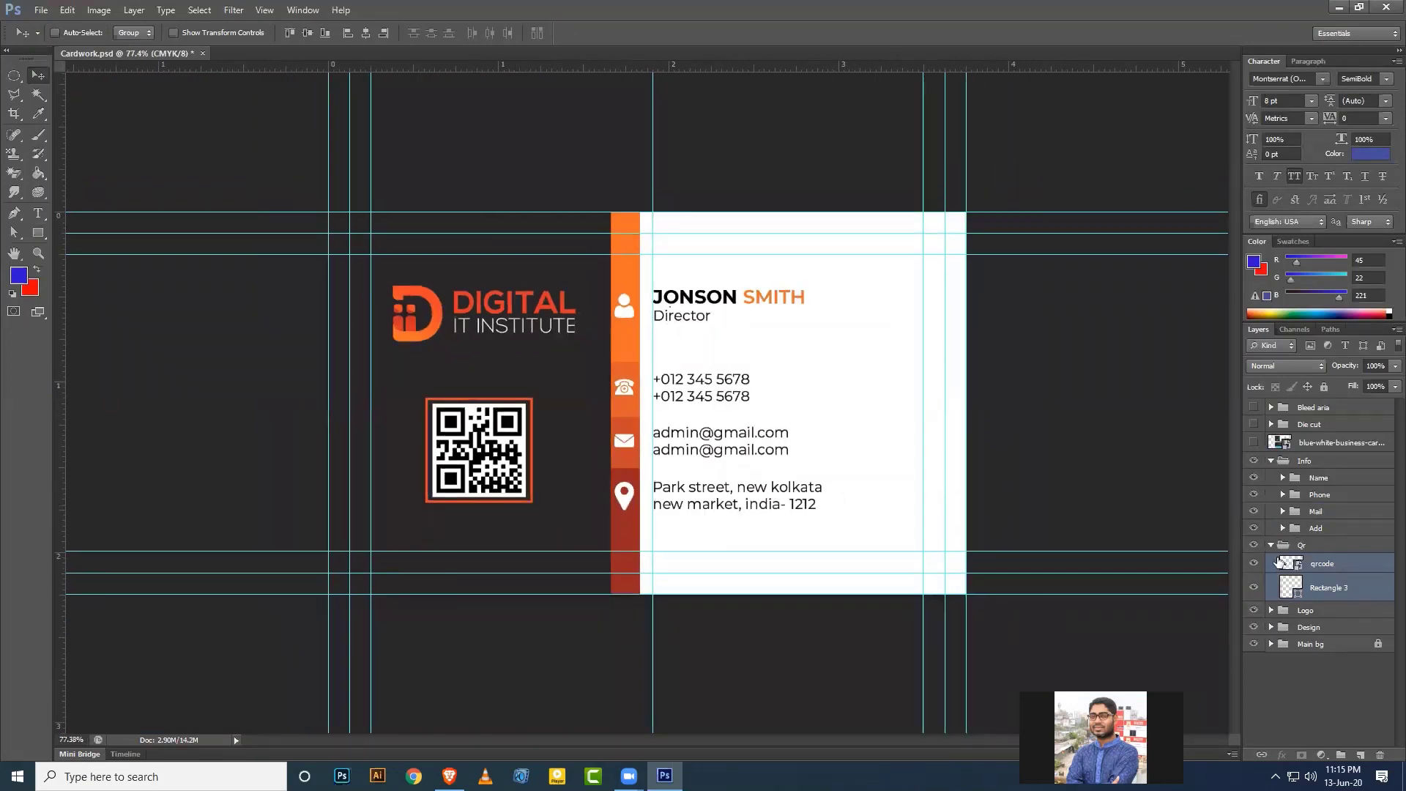
Align the Qr and Logo groups' horizontal centers, nudge them down-left, and save.
{"action": "left_click", "coordinate": [1271, 545]}
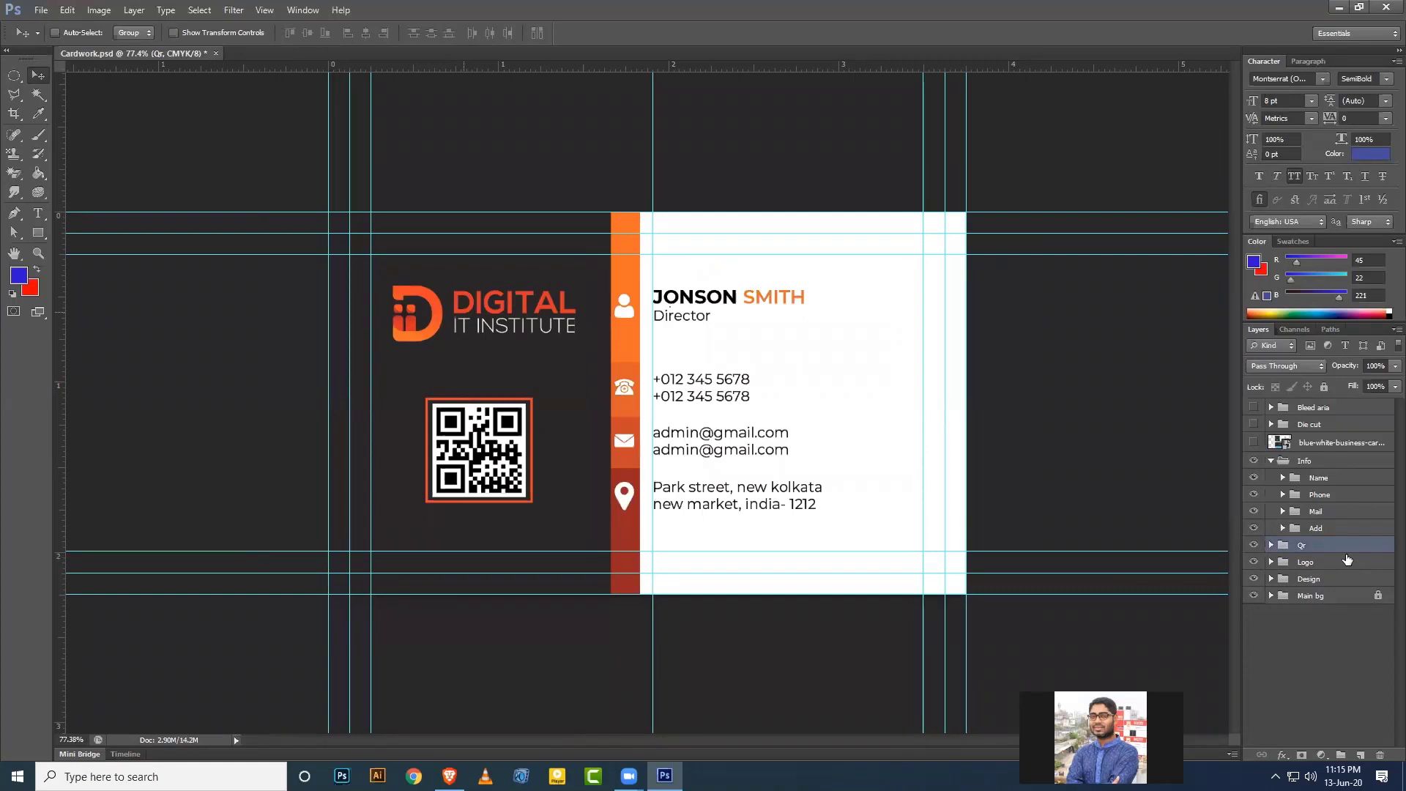
{"action": "left_click", "coordinate": [1271, 460]}
{"action": "left_click", "coordinate": [1323, 495], "text": "ctrl"}
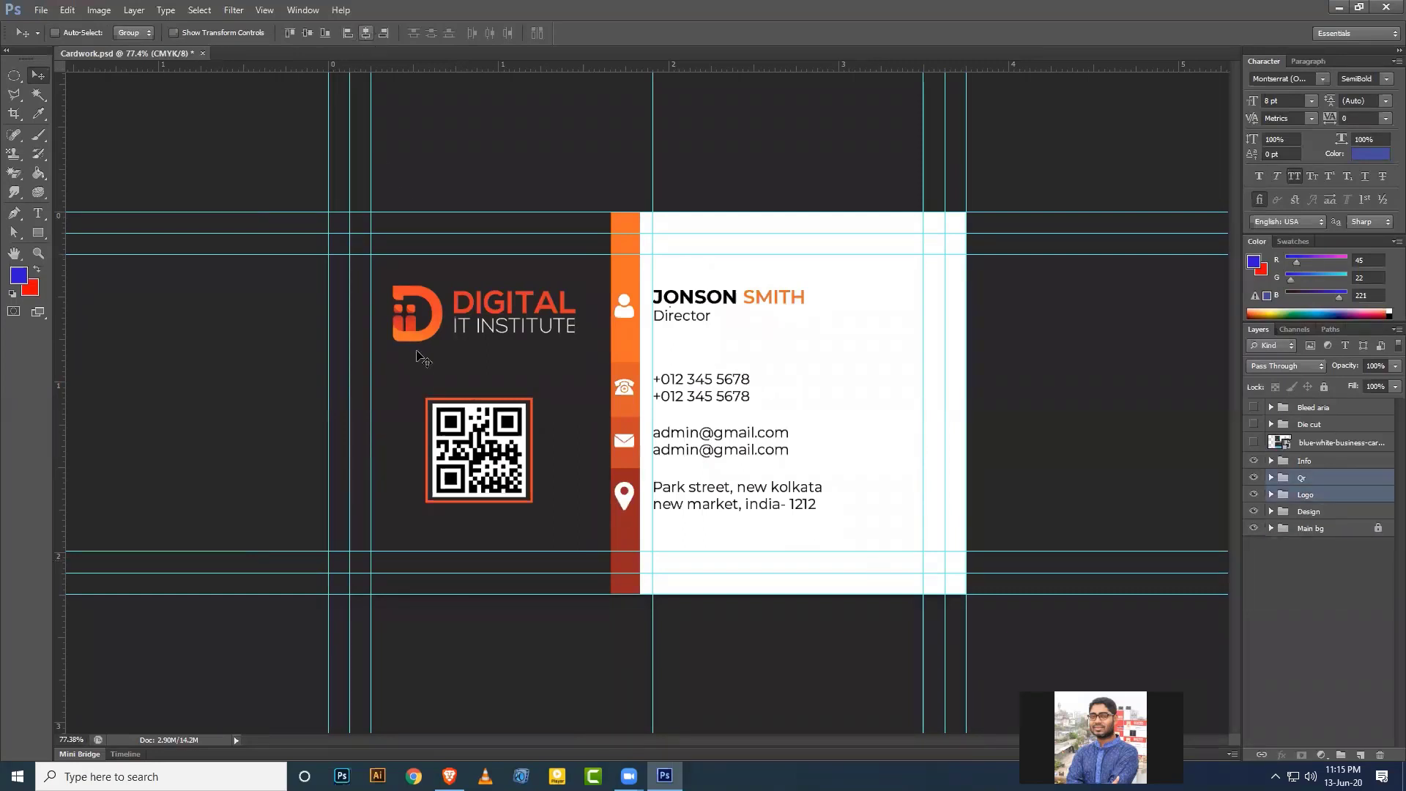
{"action": "left_click", "coordinate": [368, 32]}
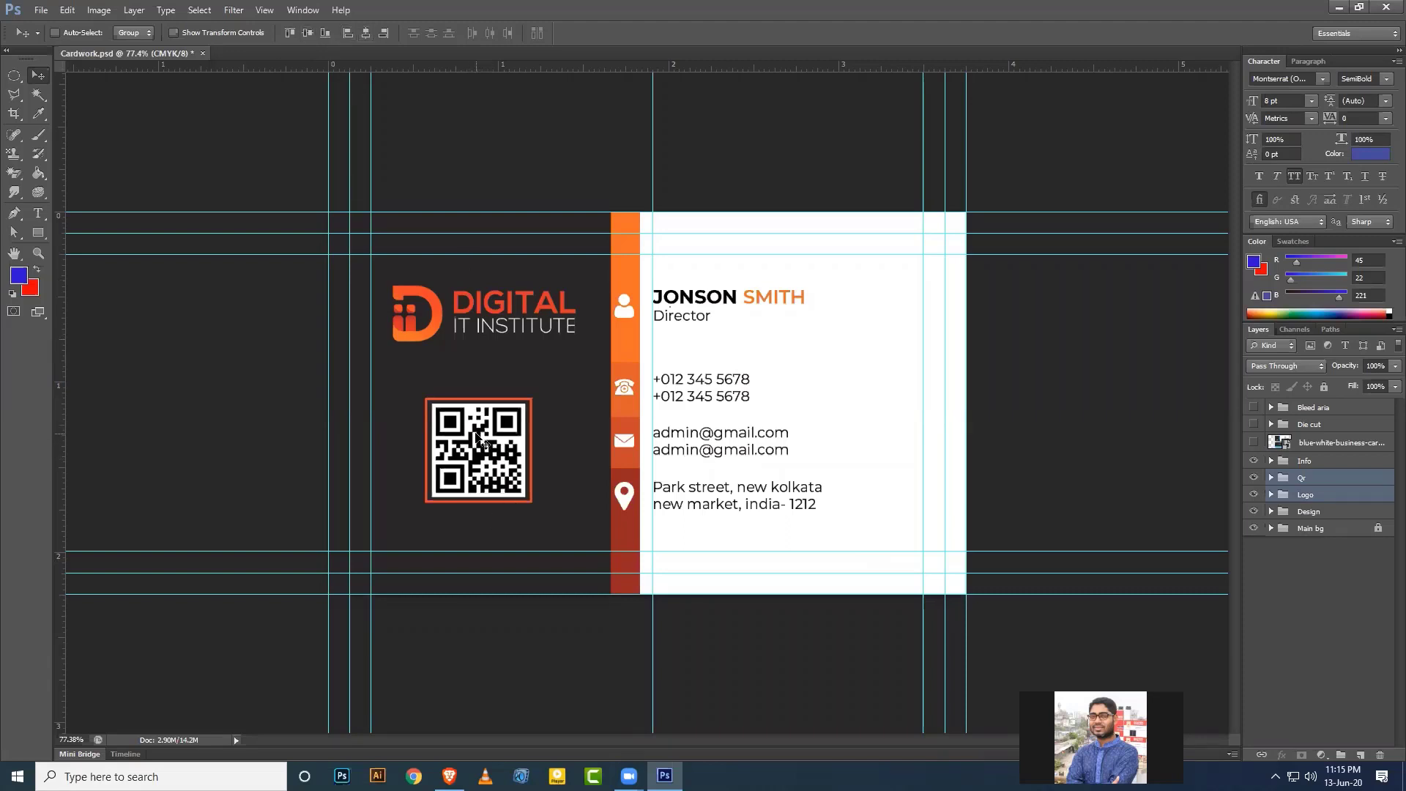
{"action": "key", "text": "Down"}
{"action": "key", "text": "Down"}
{"action": "key", "text": "Down"}
{"action": "key", "text": "Down"}
{"action": "key", "text": "Down"}
{"action": "key", "text": "Down"}
{"action": "key", "text": "Down"}
{"action": "key", "text": "Down"}
{"action": "key", "text": "Down"}
{"action": "key", "text": "Down"}
{"action": "key", "text": "Left"}
{"action": "key", "text": "Left"}
{"action": "key", "text": "Left"}
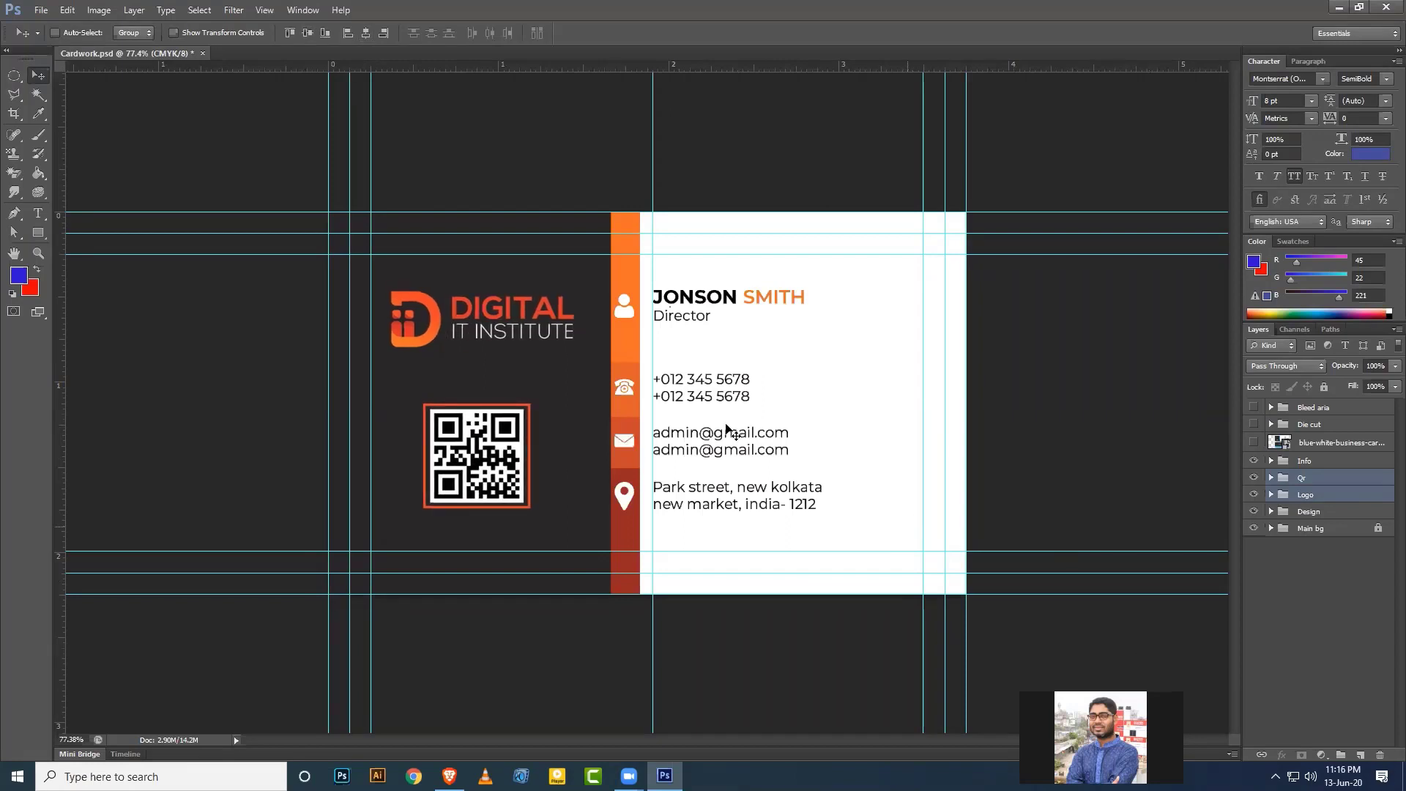
{"action": "key", "text": "ctrl+s"}
Unlock the Main bg group and select the Main background layer.
{"action": "left_click", "coordinate": [1312, 530]}
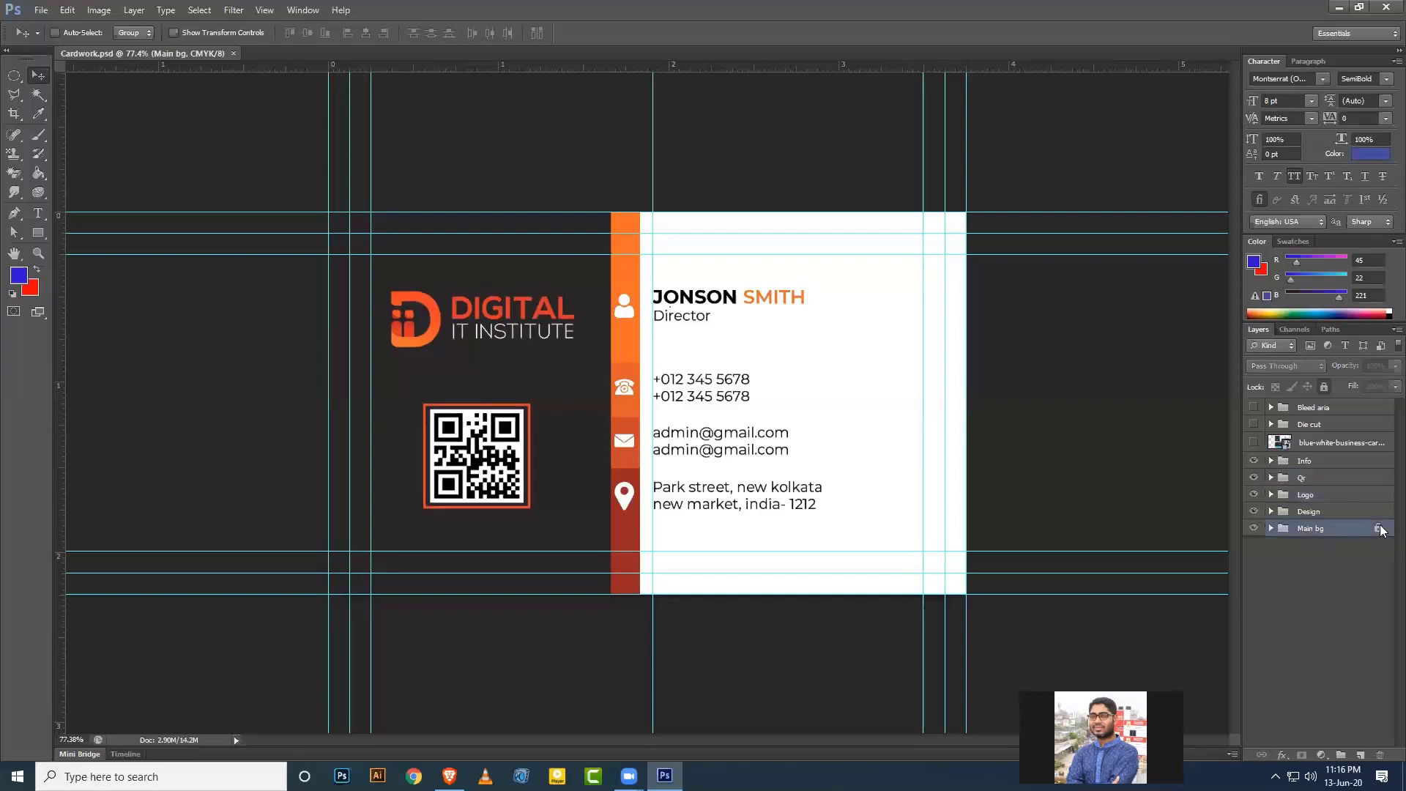
{"action": "double_click", "coordinate": [1379, 530]}
{"action": "left_click", "coordinate": [695, 294]}
{"action": "left_click", "coordinate": [1324, 387]}
{"action": "left_click", "coordinate": [1270, 528]}
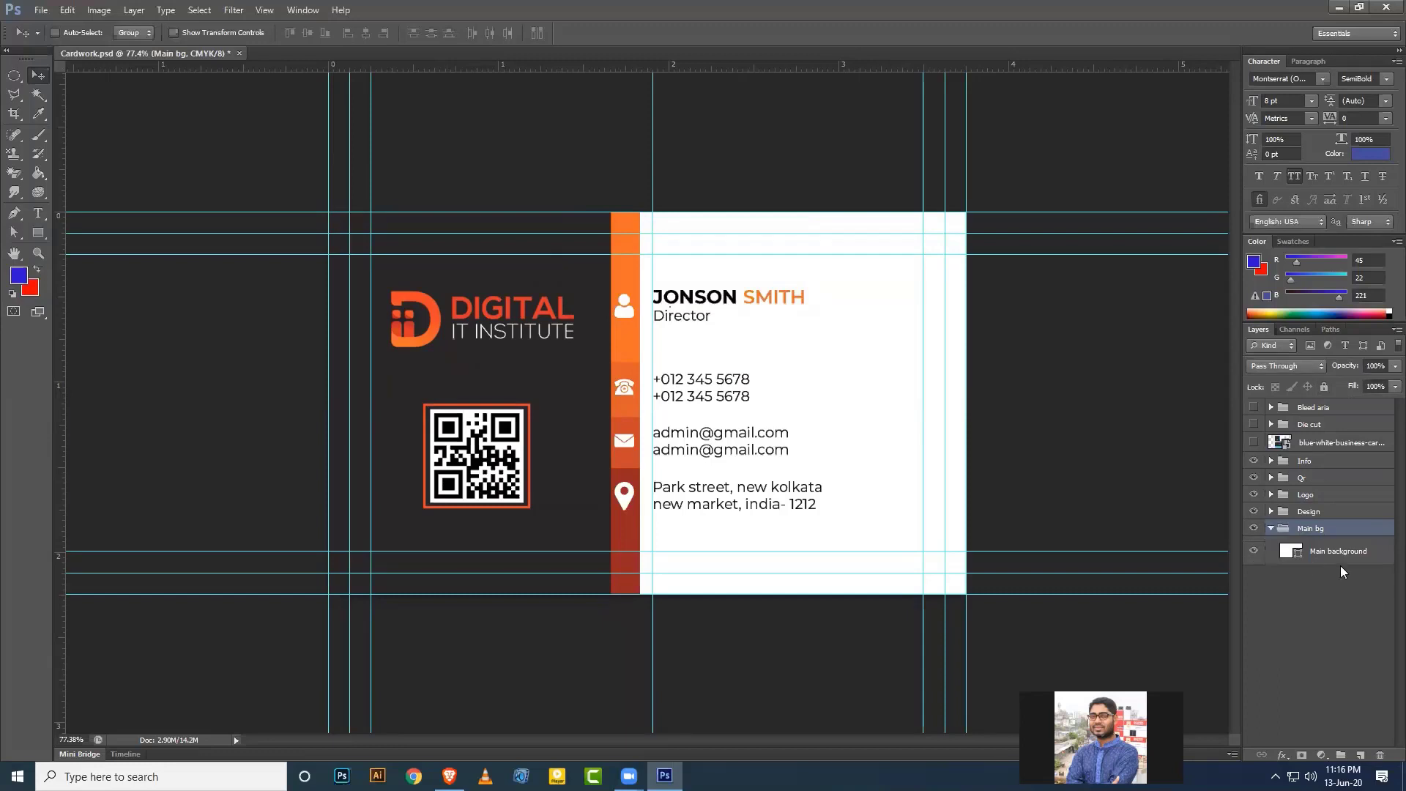
{"action": "left_click", "coordinate": [1338, 552]}
Add a plain grey Pattern Overlay at about 25% opacity and 77% scale.
{"action": "left_click", "coordinate": [1282, 755]}
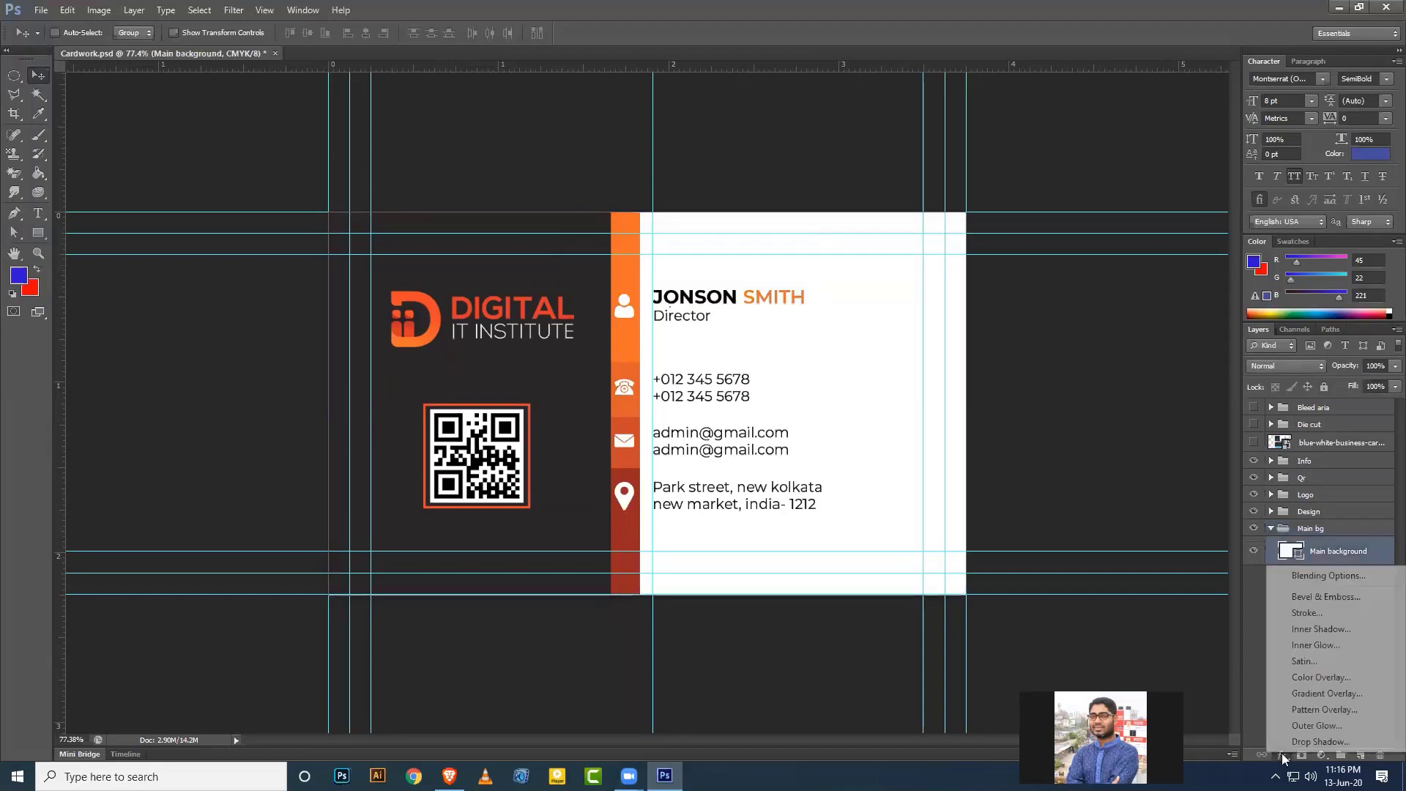
{"action": "left_click", "coordinate": [1318, 709]}
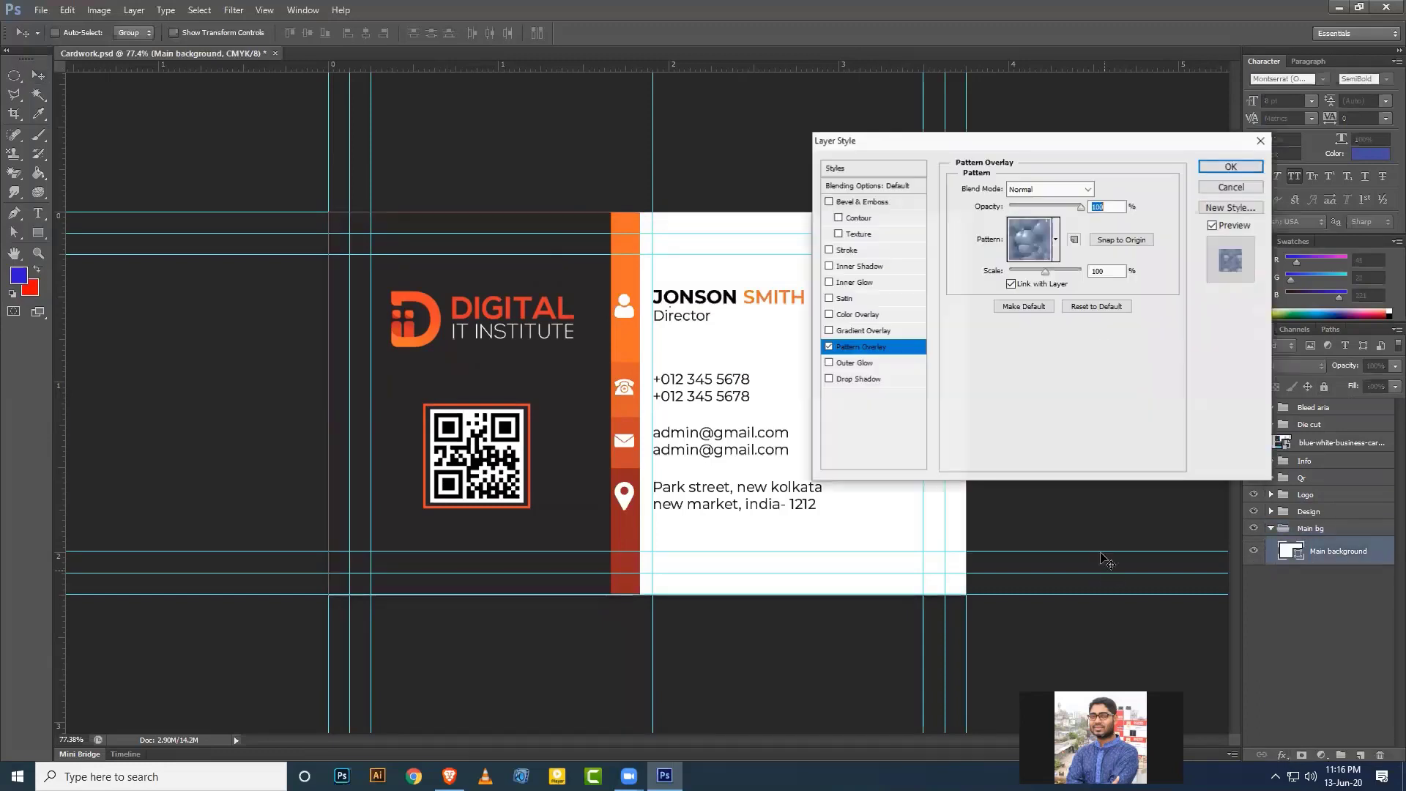
{"action": "left_click", "coordinate": [1055, 240]}
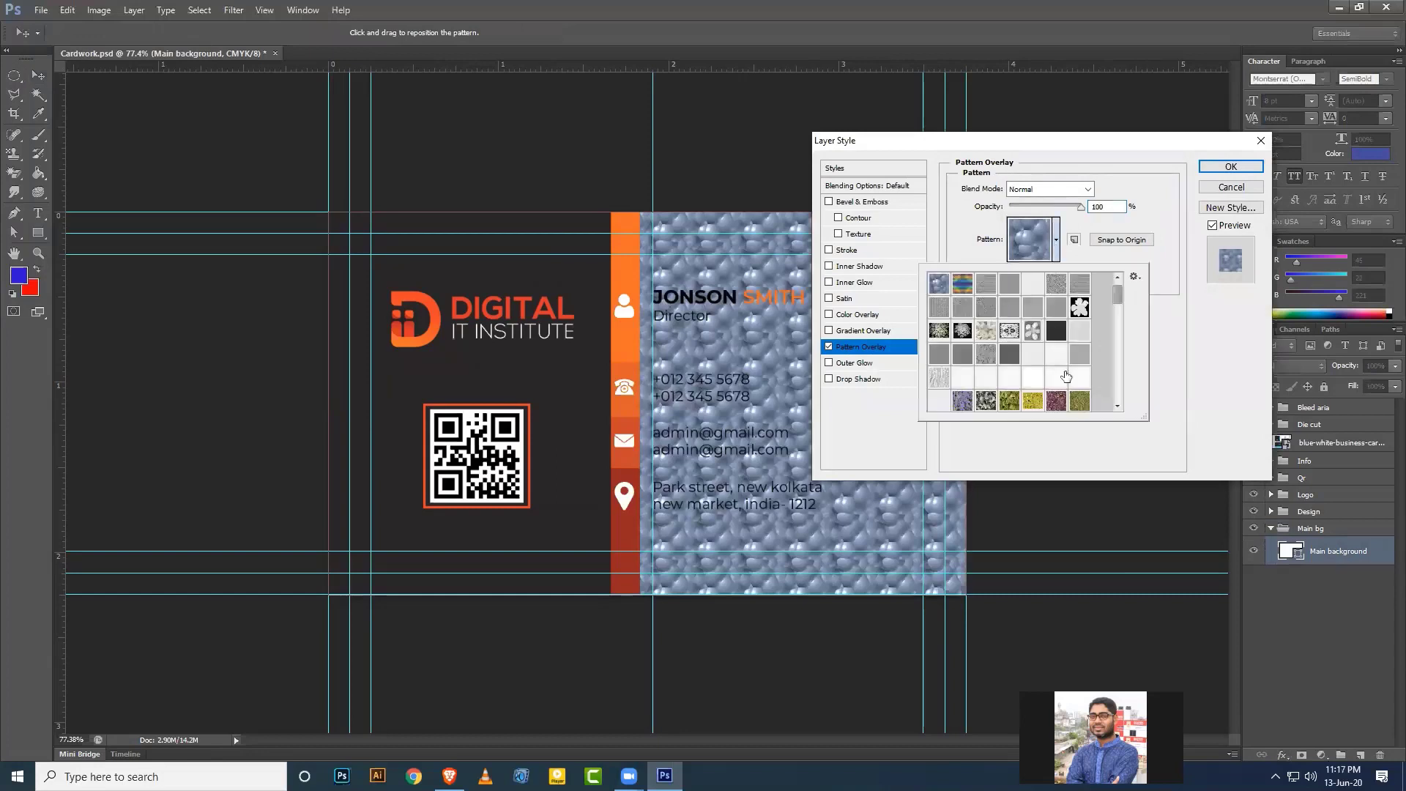
{"action": "scroll", "coordinate": [1066, 376], "scroll_direction": "down", "scroll_amount": 5}
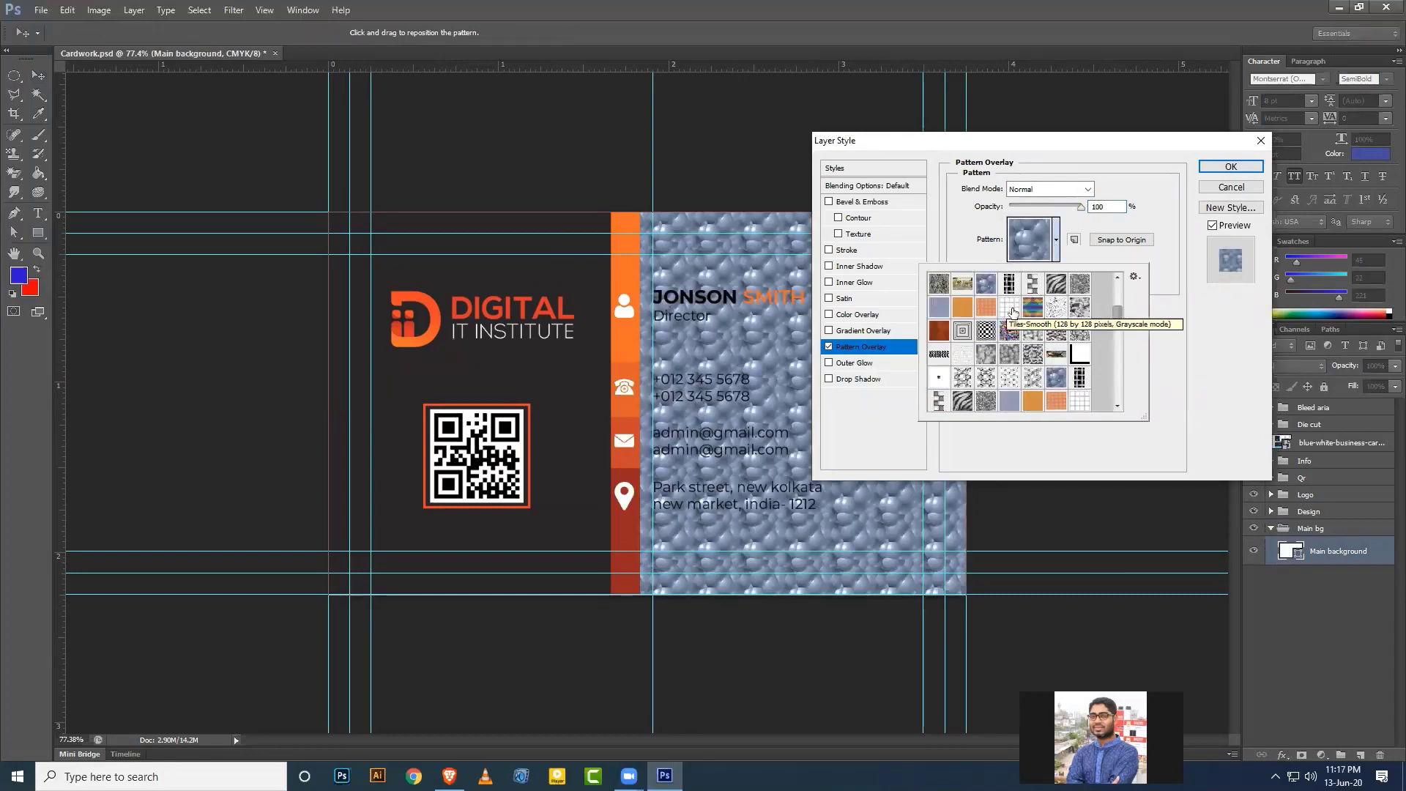
{"action": "scroll", "coordinate": [1054, 366], "scroll_direction": "up", "scroll_amount": 2}
{"action": "left_click", "coordinate": [963, 320]}
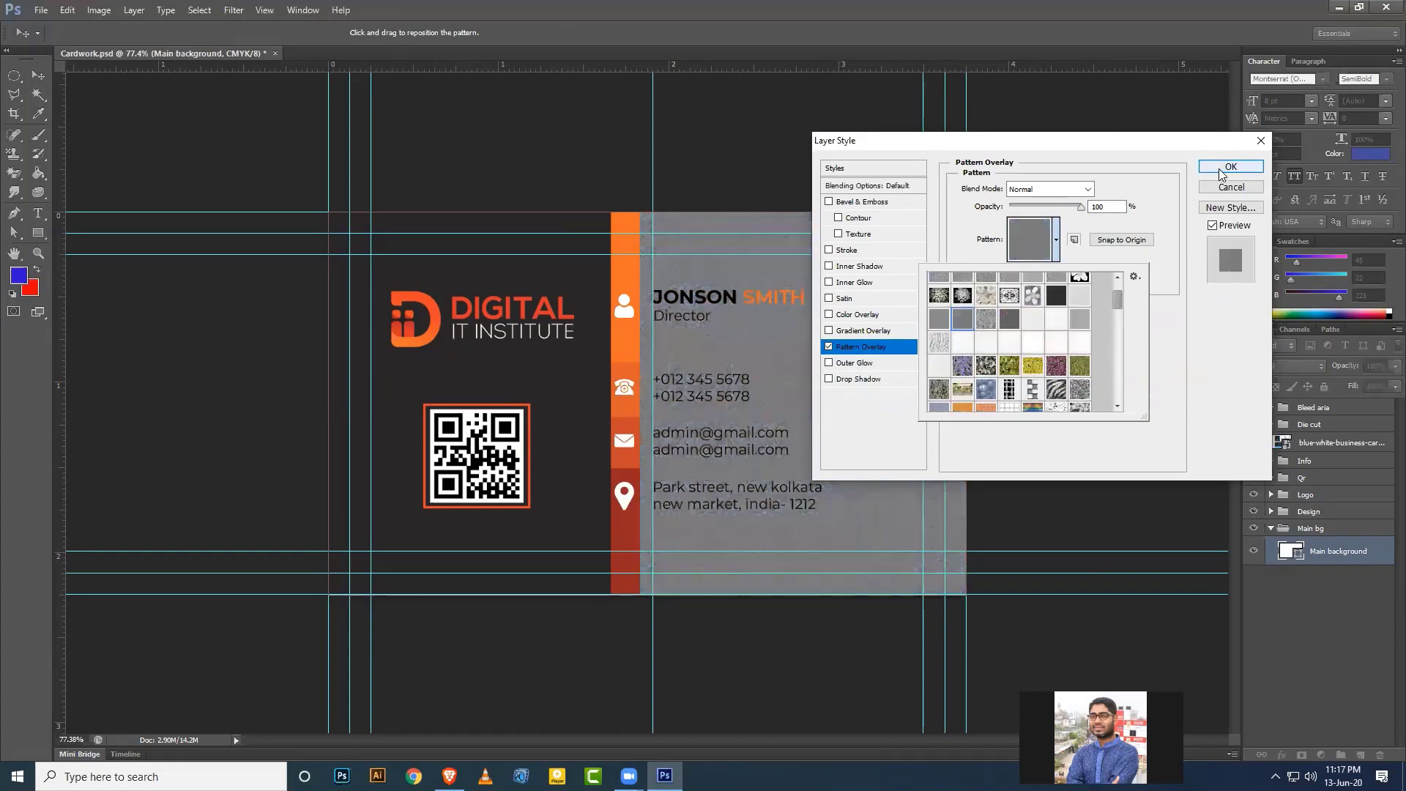
{"action": "left_click", "coordinate": [870, 350]}
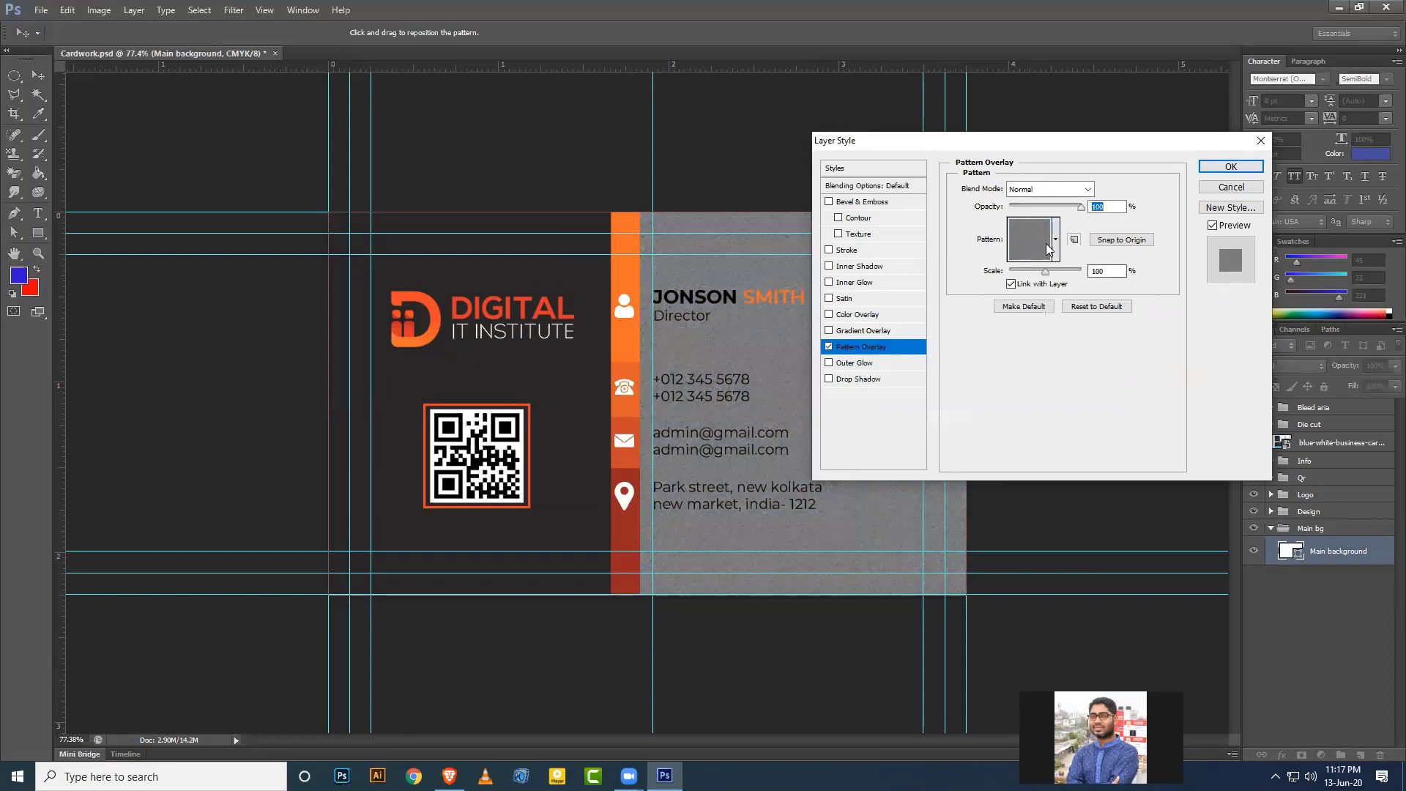
{"action": "left_click_drag", "start_coordinate": [1058, 213], "coordinate": [1026, 212]}
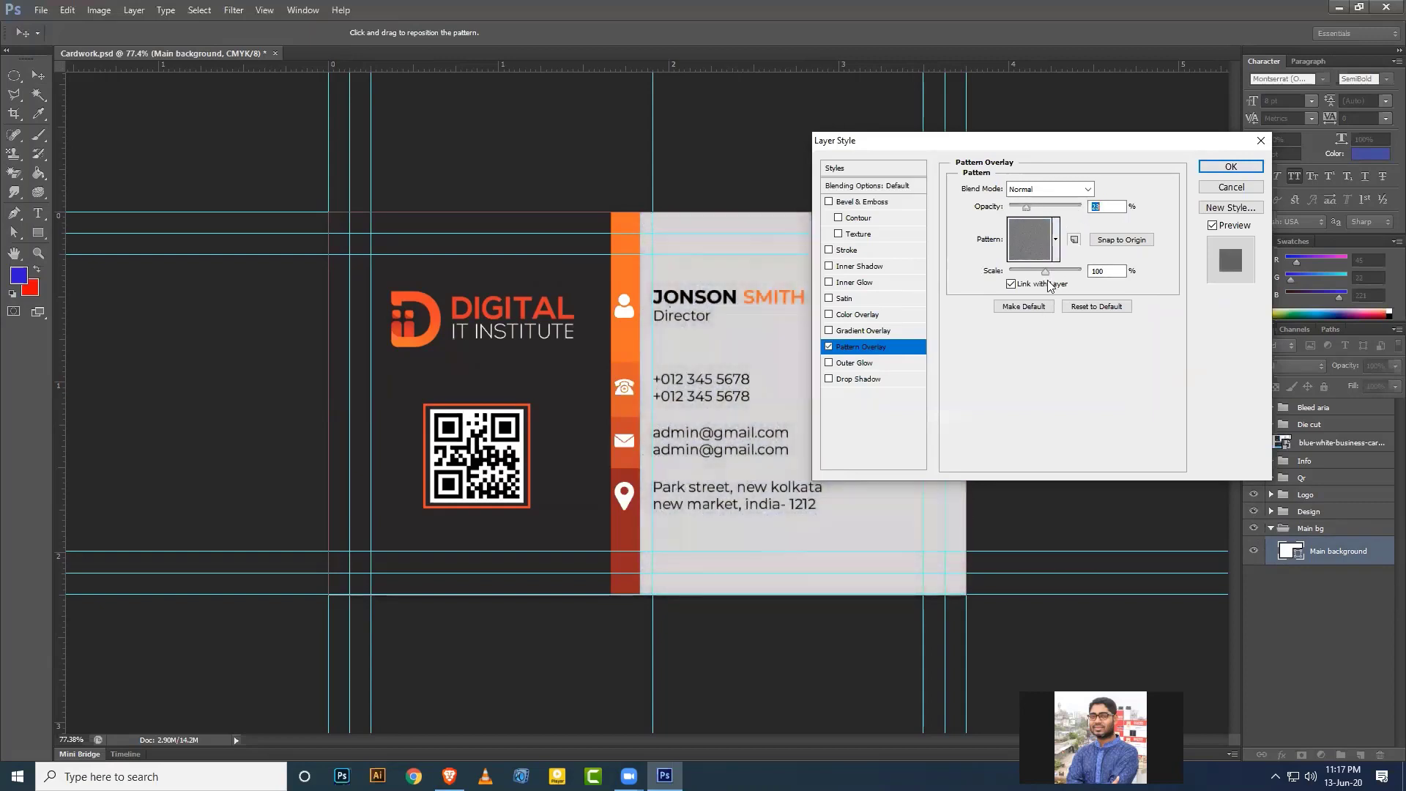
{"action": "mouse_move", "coordinate": [1046, 273]}
{"action": "left_mouse_down"}
{"action": "mouse_move", "coordinate": [1074, 283]}
{"action": "mouse_move", "coordinate": [1031, 282]}
{"action": "left_mouse_up"}
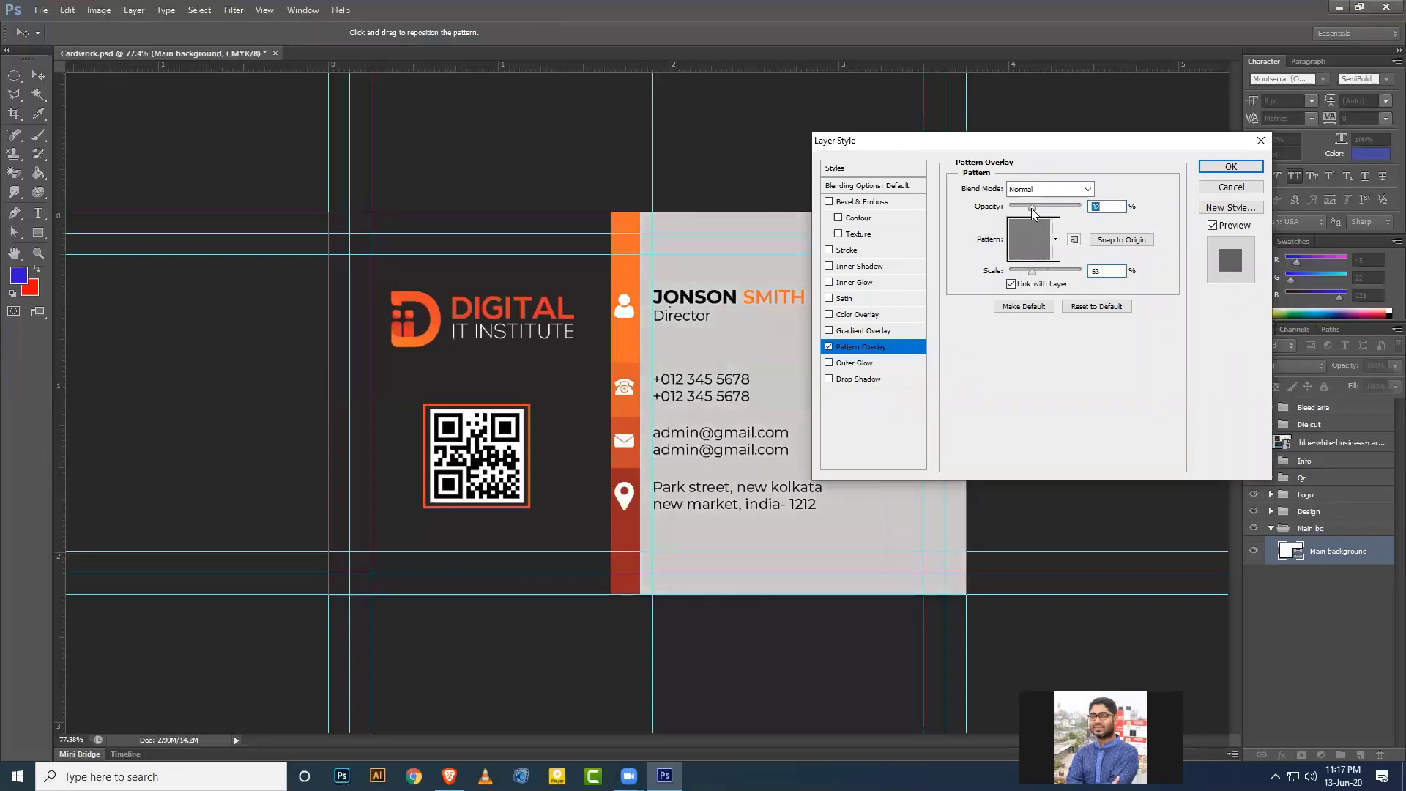
{"action": "left_click", "coordinate": [1231, 167]}
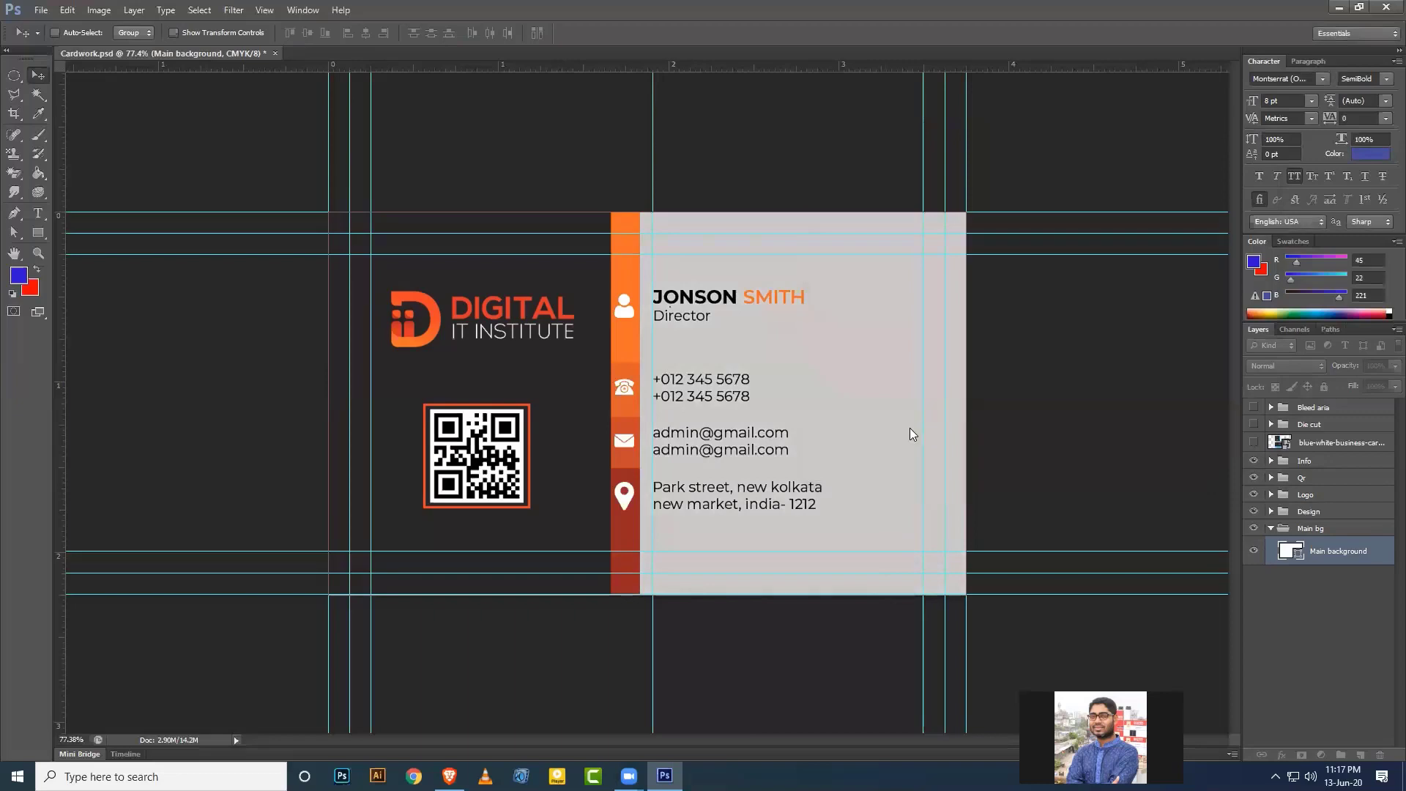
Switch off the pattern overlay effect so the right panel stays plain white.
{"action": "scroll", "coordinate": [895, 470], "scroll_direction": "up", "scroll_amount": 2}
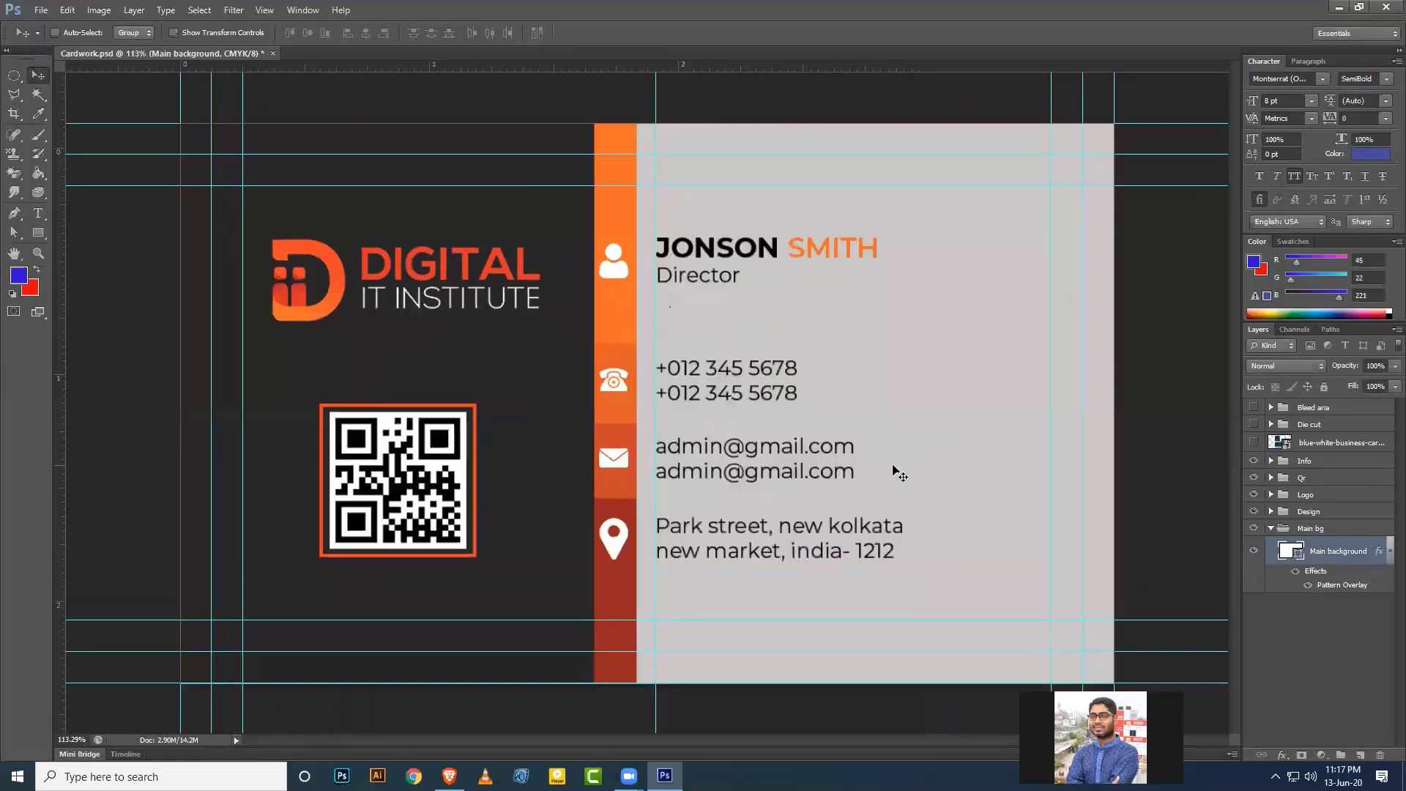
{"action": "scroll", "coordinate": [895, 473], "scroll_direction": "down", "scroll_amount": 1}
{"action": "scroll", "coordinate": [1046, 401], "scroll_direction": "up", "scroll_amount": 2}
{"action": "scroll", "coordinate": [936, 333], "scroll_direction": "down", "scroll_amount": 1}
{"action": "scroll", "coordinate": [967, 368], "scroll_direction": "down", "scroll_amount": 1}
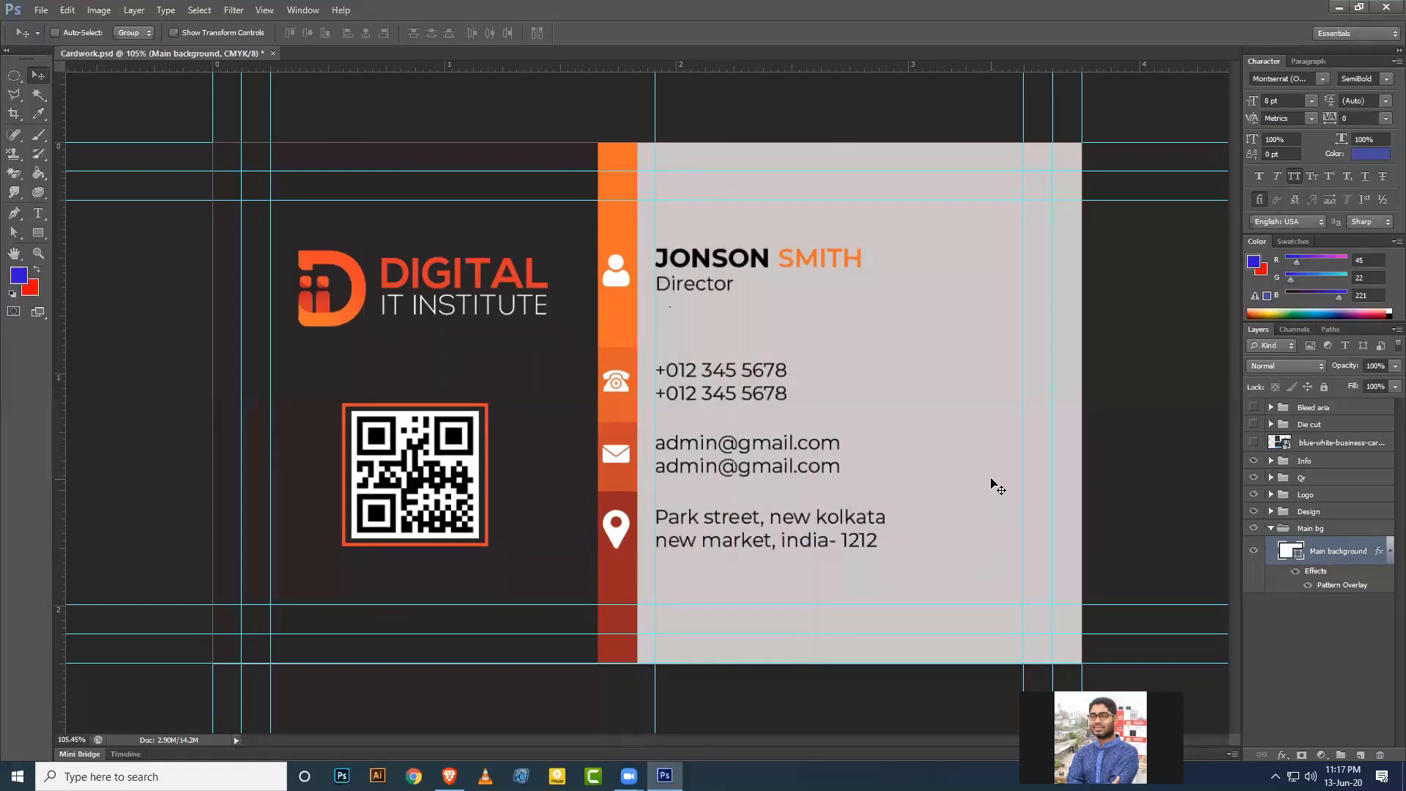
{"action": "left_click", "coordinate": [1296, 570]}
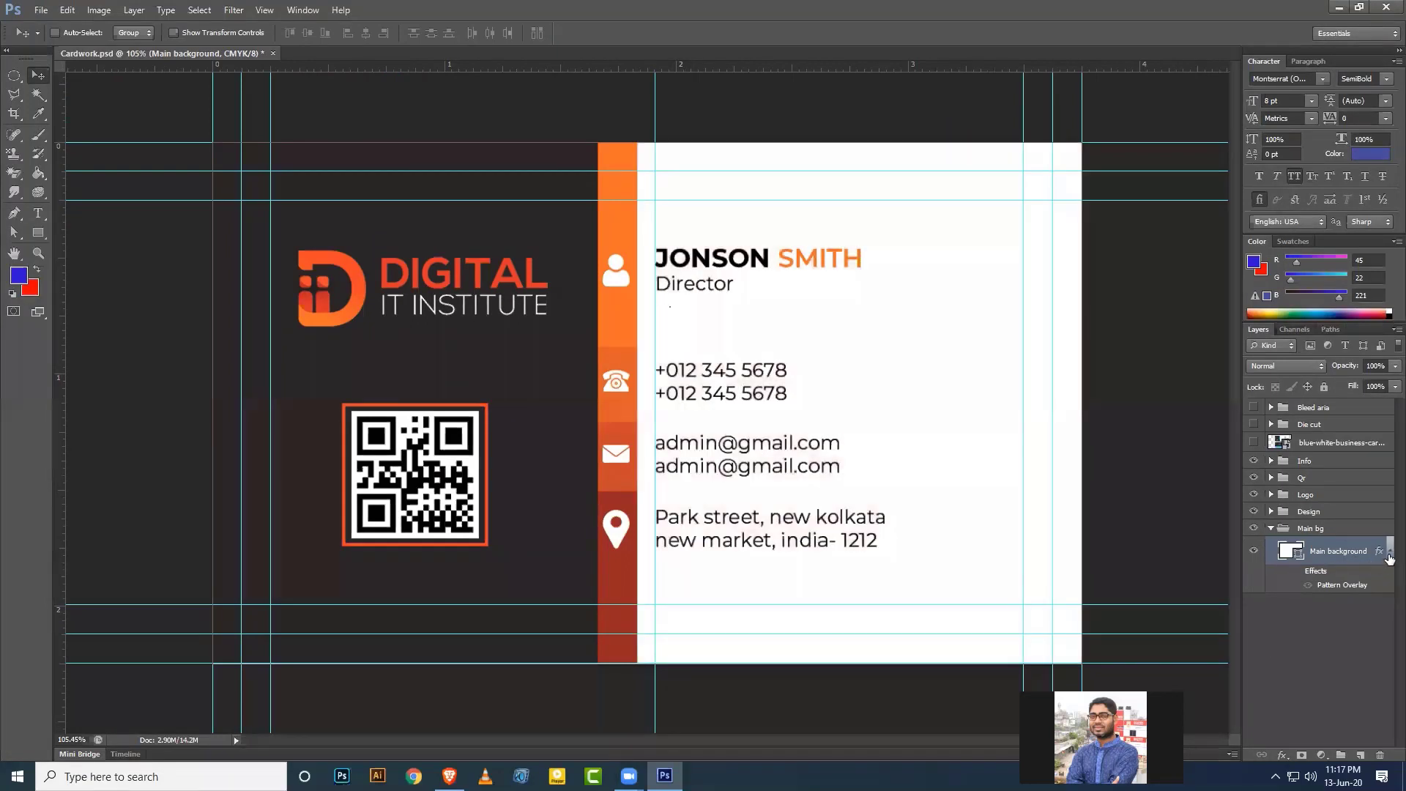
{"action": "left_click", "coordinate": [1390, 551]}
Collapse the Main bg group, save Cardwork.psd, and briefly check the mockup layer.
{"action": "left_click", "coordinate": [1272, 528]}
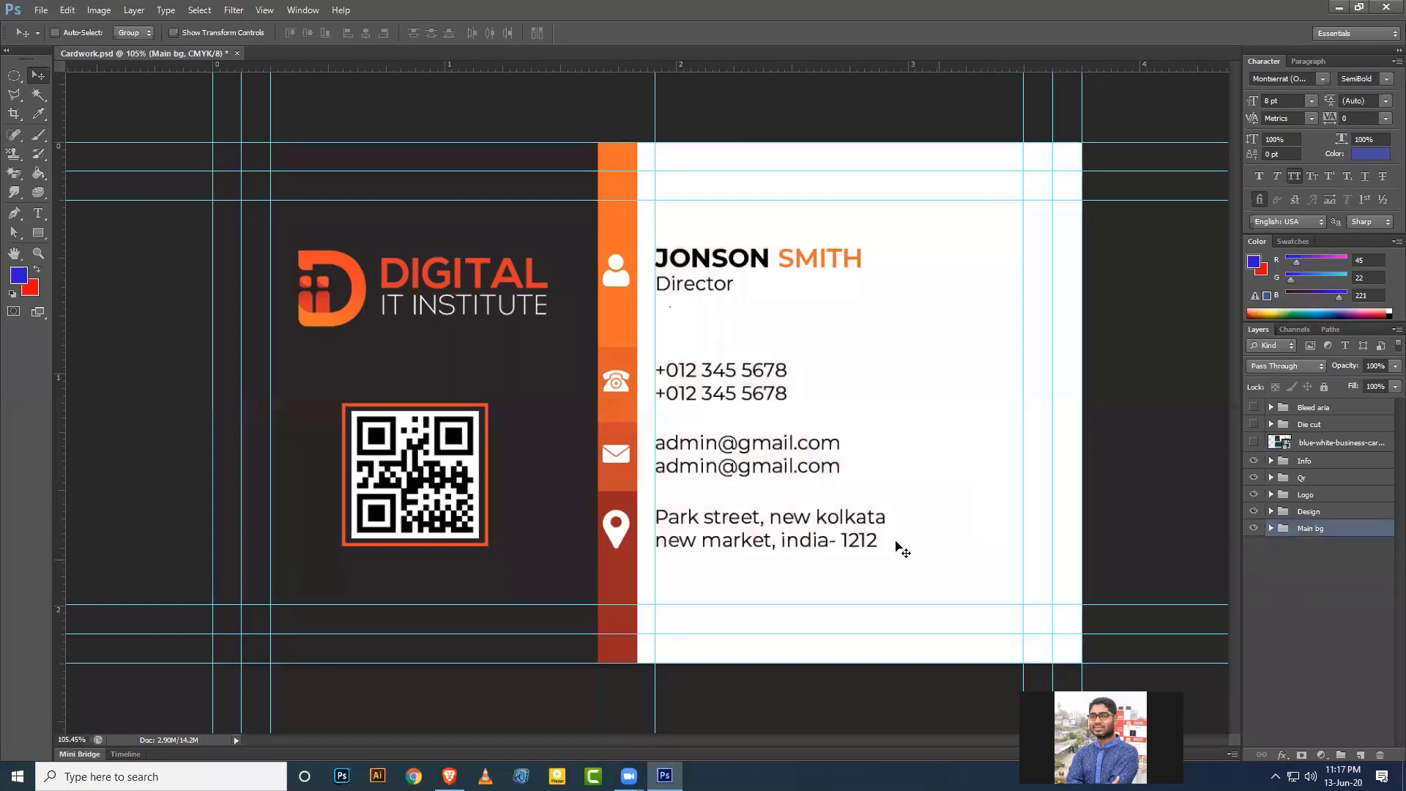
{"action": "key", "text": "ctrl+s"}
{"action": "left_click", "coordinate": [1254, 444]}
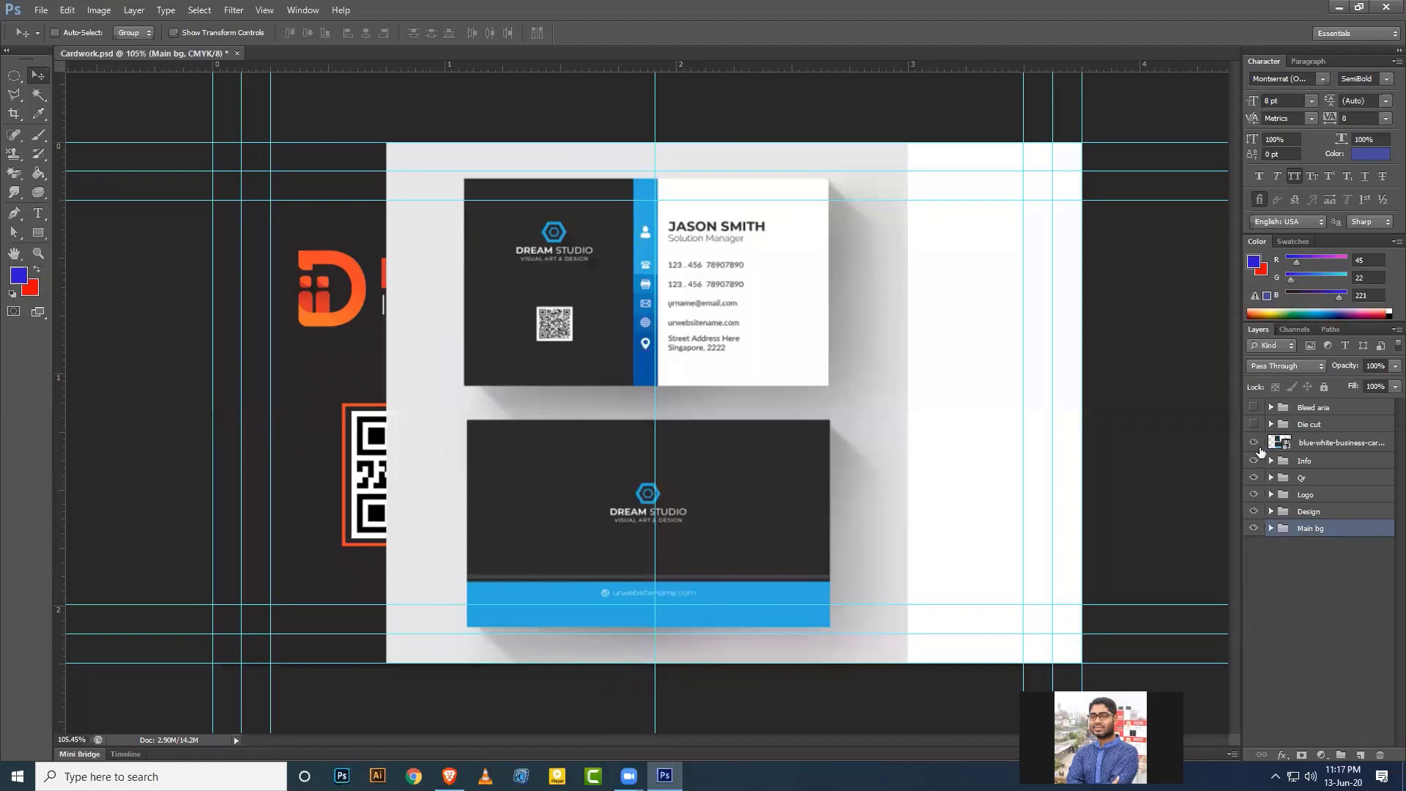
{"action": "left_click", "coordinate": [1255, 442]}
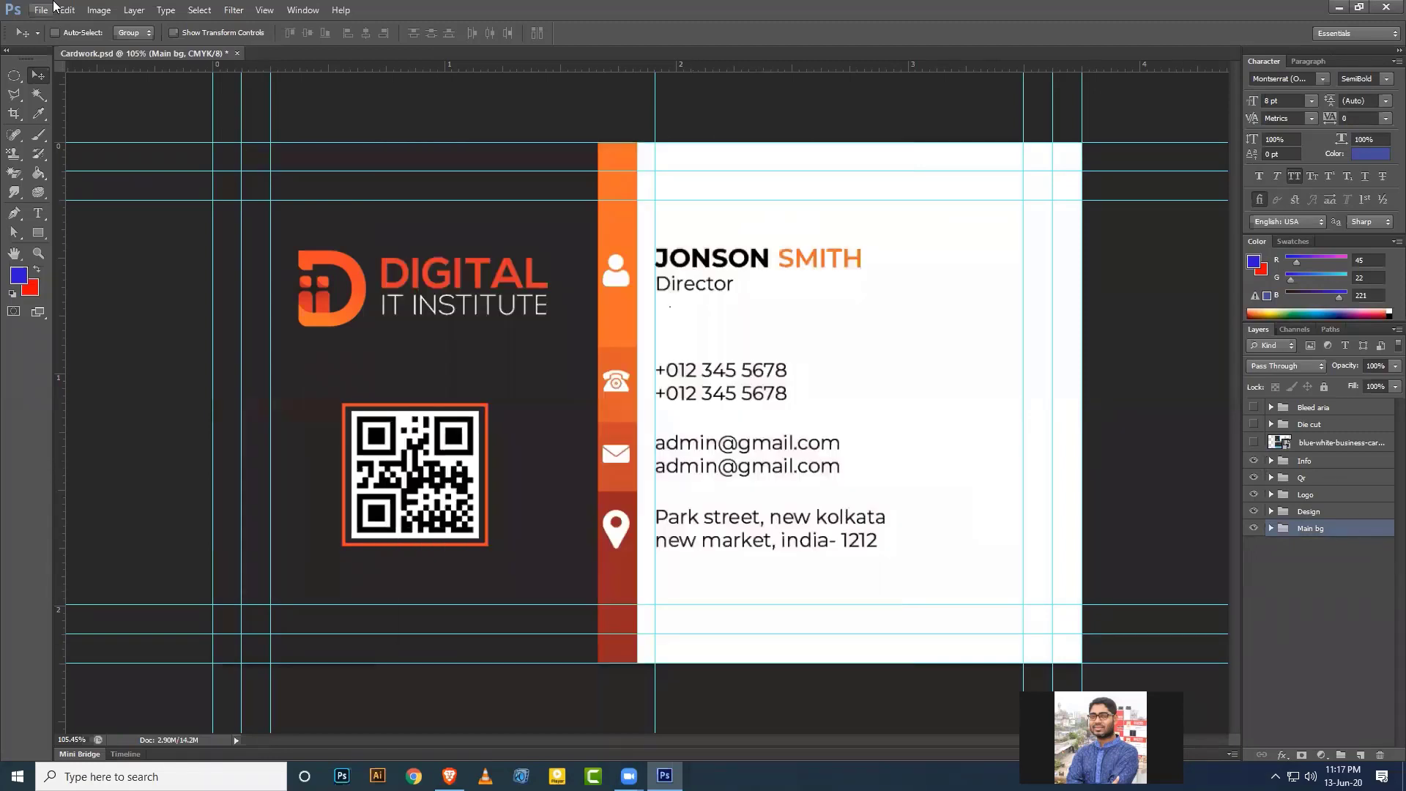
Duplicate the document as a new file named 'Back side'.
{"action": "left_click", "coordinate": [99, 11]}
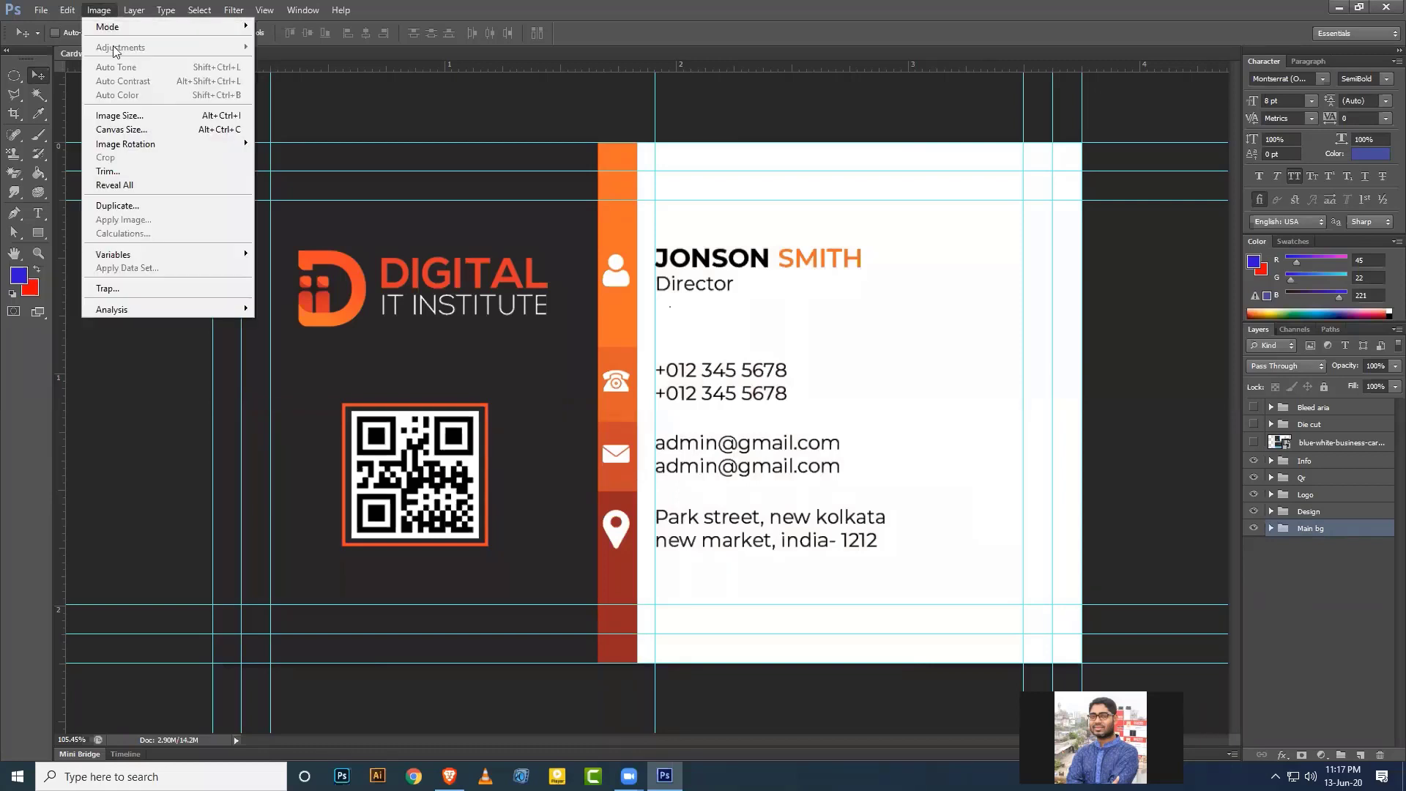
{"action": "left_click", "coordinate": [123, 205]}
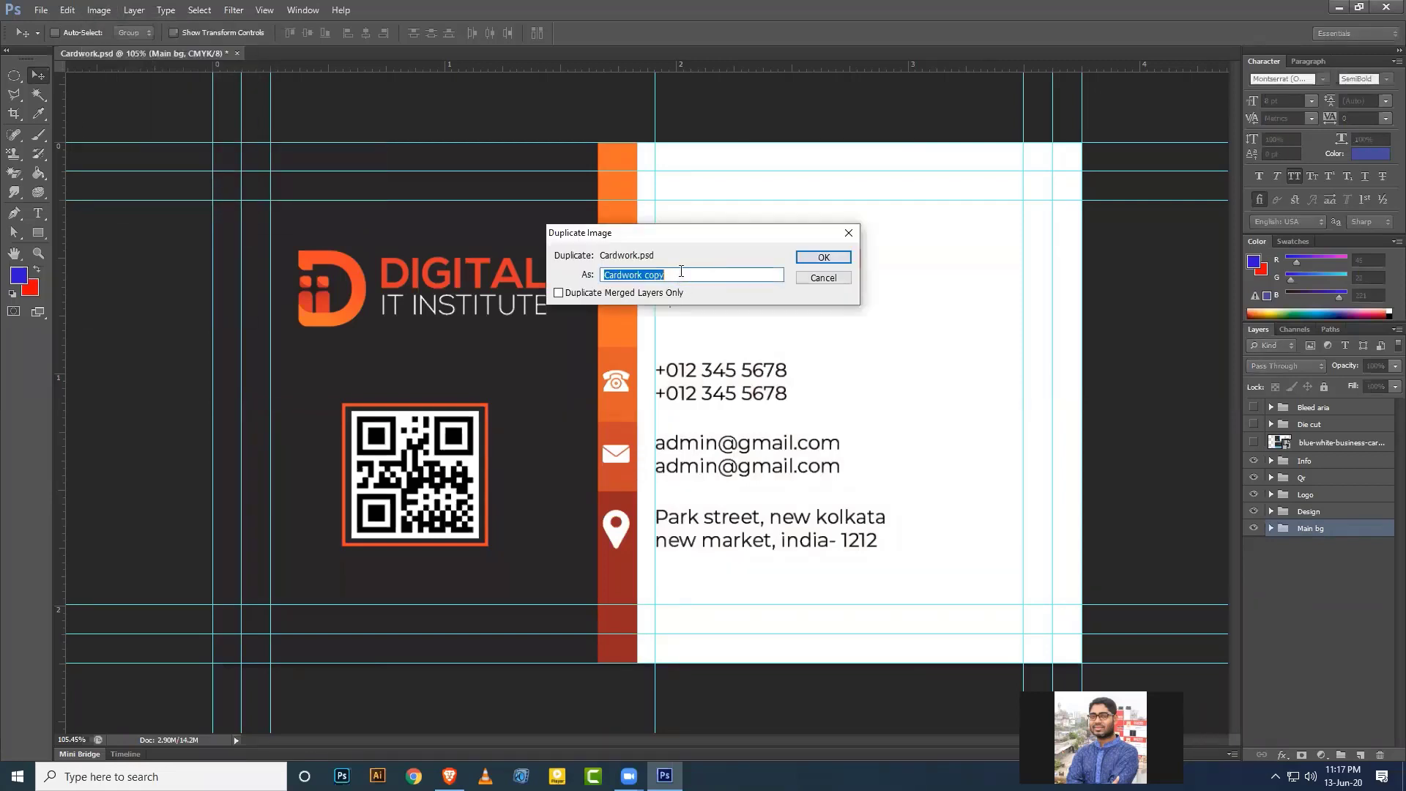
{"action": "left_click", "coordinate": [681, 271]}
{"action": "key", "text": "BackSpace"}
{"action": "key", "text": "BackSpace"}
{"action": "key", "text": "BackSpace"}
{"action": "key", "text": "BackSpace"}
{"action": "key", "text": "BackSpace"}
{"action": "key", "text": "BackSpace"}
{"action": "key", "text": "BackSpace"}
{"action": "left_click", "coordinate": [823, 259]}
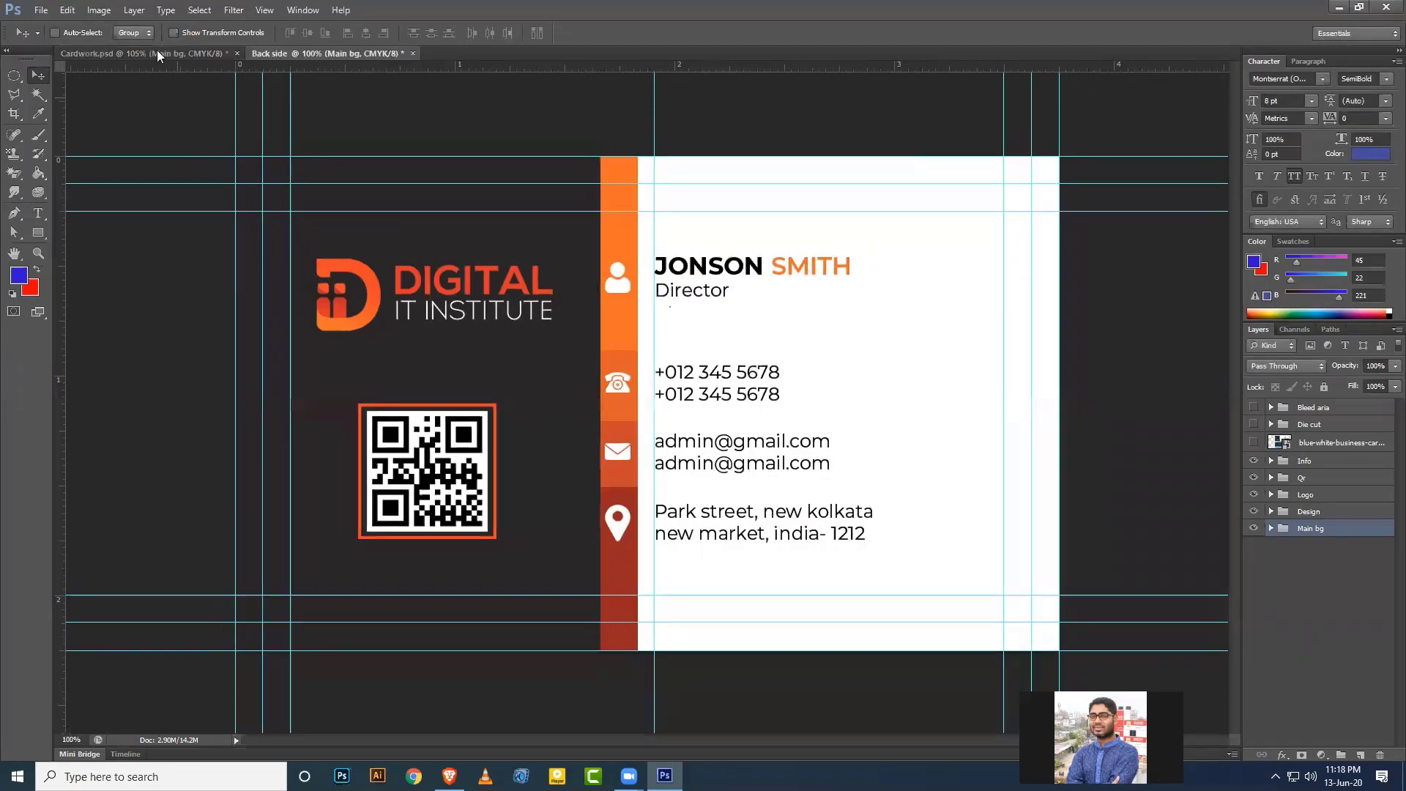
Compare Back side with the original Cardwork document and the mockup for planning.
{"action": "left_click", "coordinate": [193, 52]}
{"action": "left_click", "coordinate": [292, 54]}
{"action": "left_click", "coordinate": [1254, 444]}
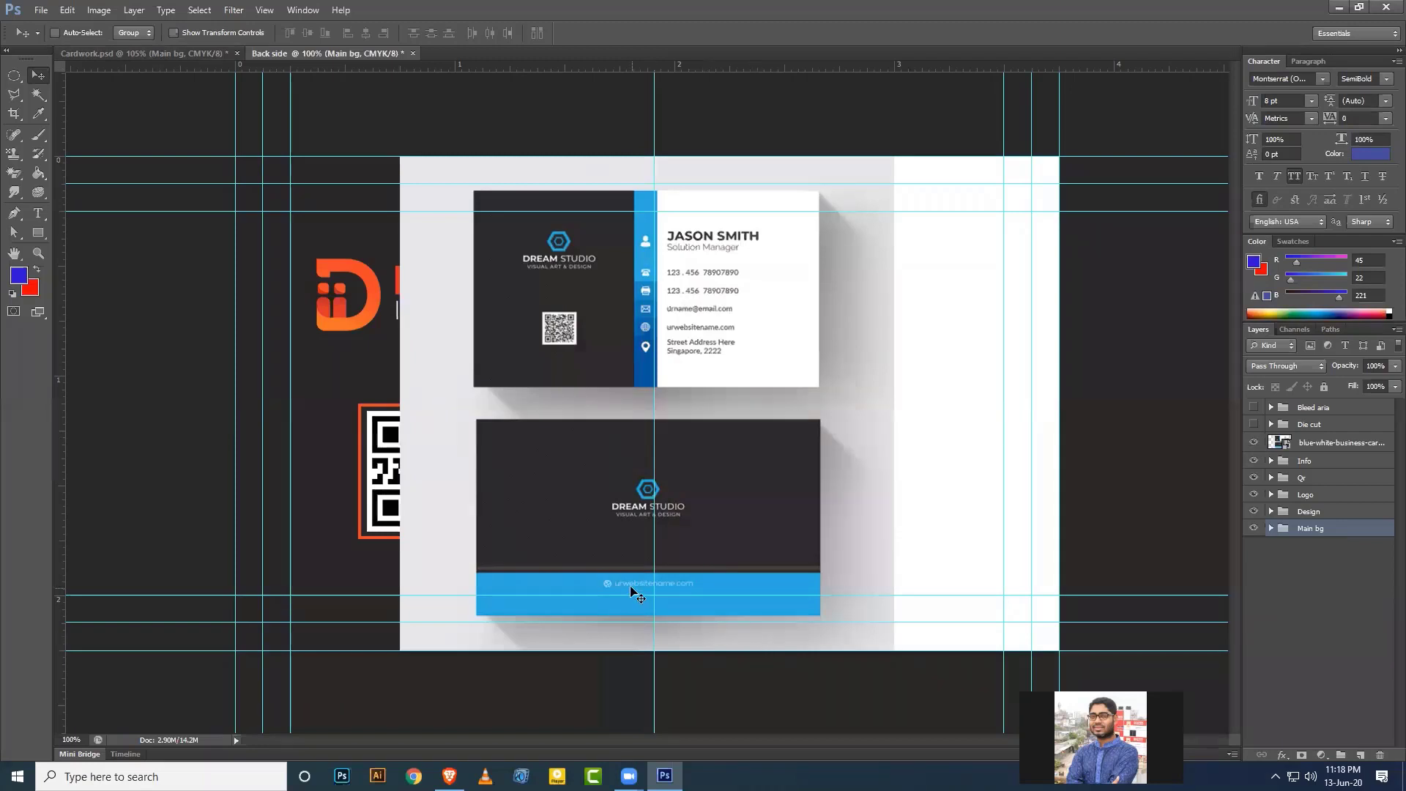
{"action": "left_click", "coordinate": [1254, 443]}
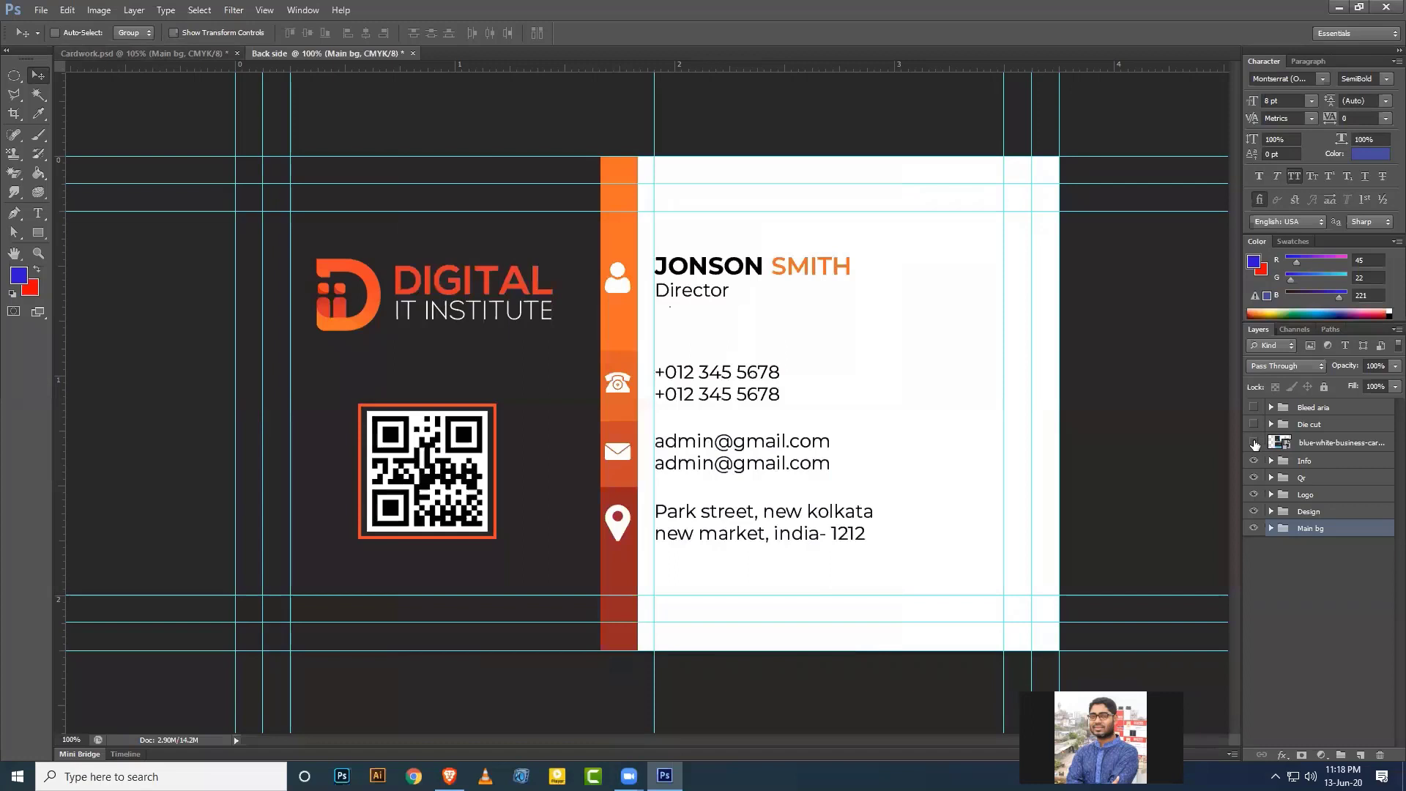
Hide the Logo group and delete the Qr, Info and mockup layers.
{"action": "left_click", "coordinate": [1324, 496]}
{"action": "left_click", "coordinate": [1254, 494]}
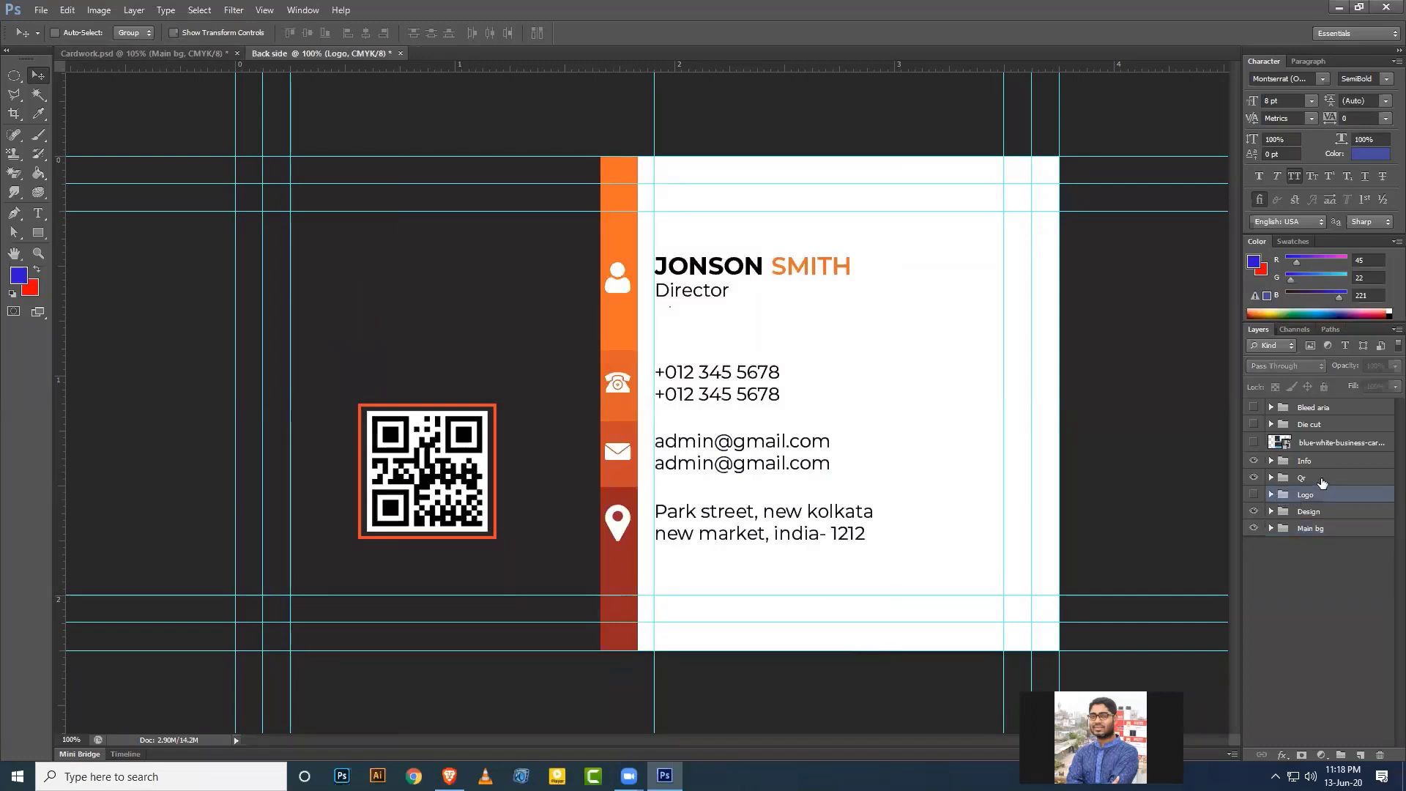
{"action": "left_click", "coordinate": [1322, 480]}
{"action": "key", "text": "Delete"}
{"action": "left_click", "coordinate": [1318, 462]}
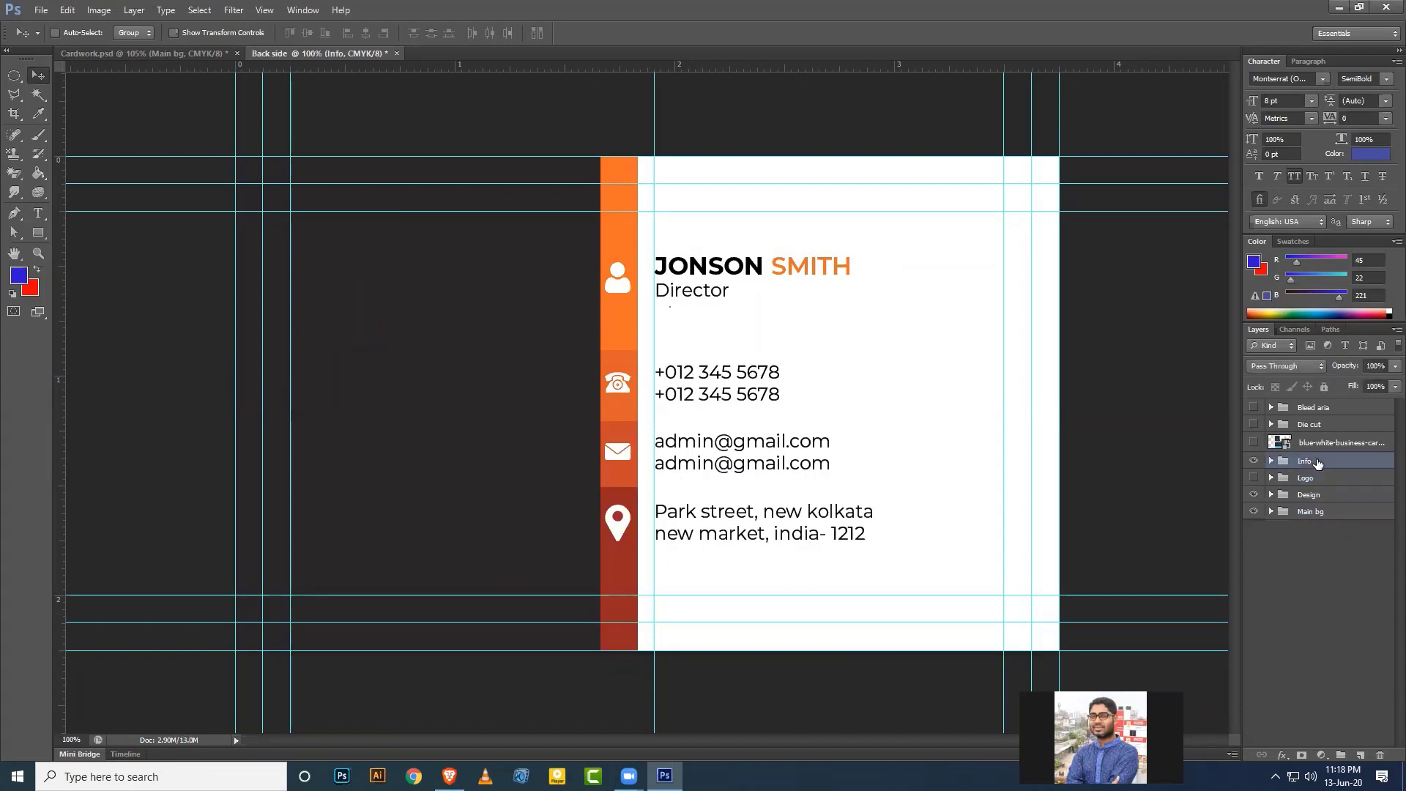
{"action": "key", "text": "Delete"}
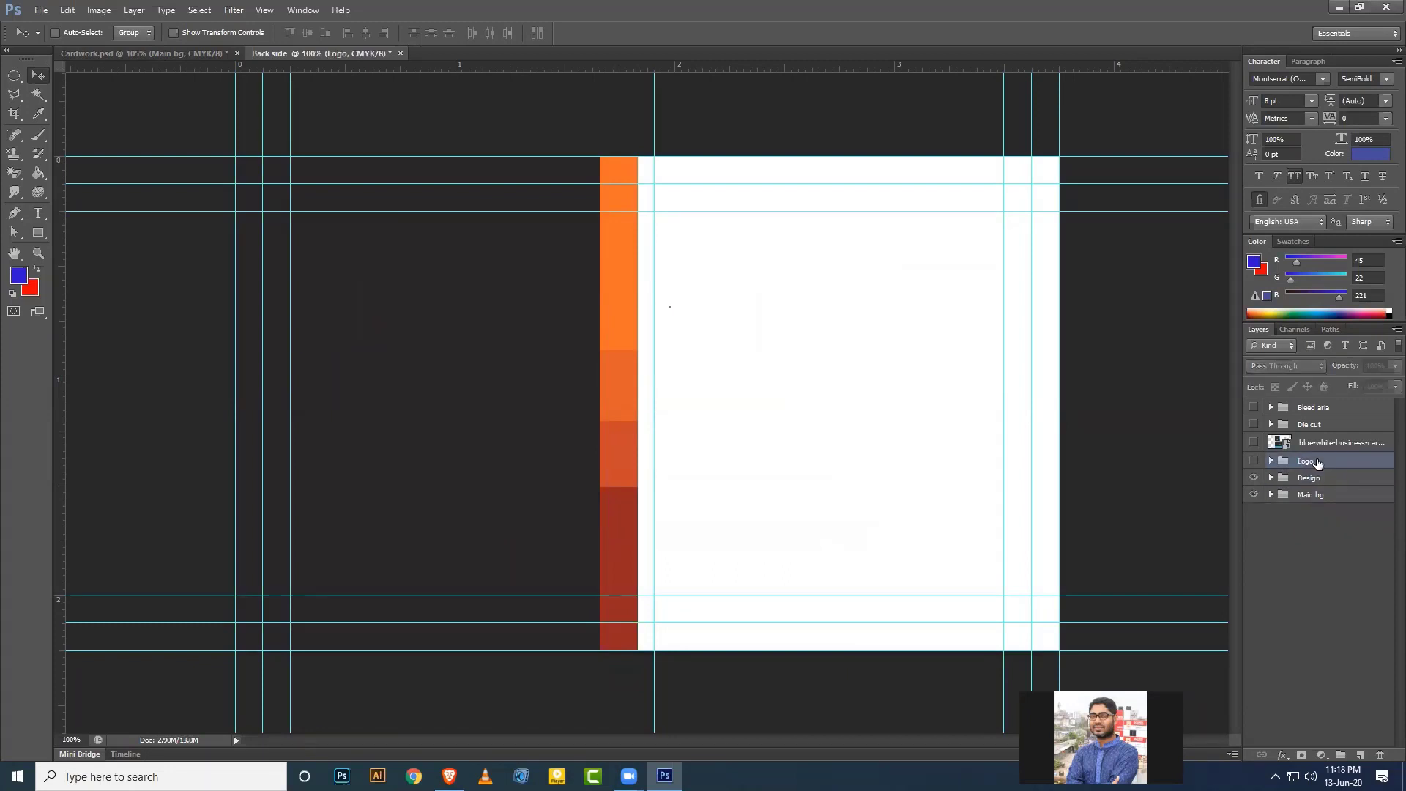
{"action": "left_click", "coordinate": [1313, 446]}
{"action": "key", "text": "Delete"}
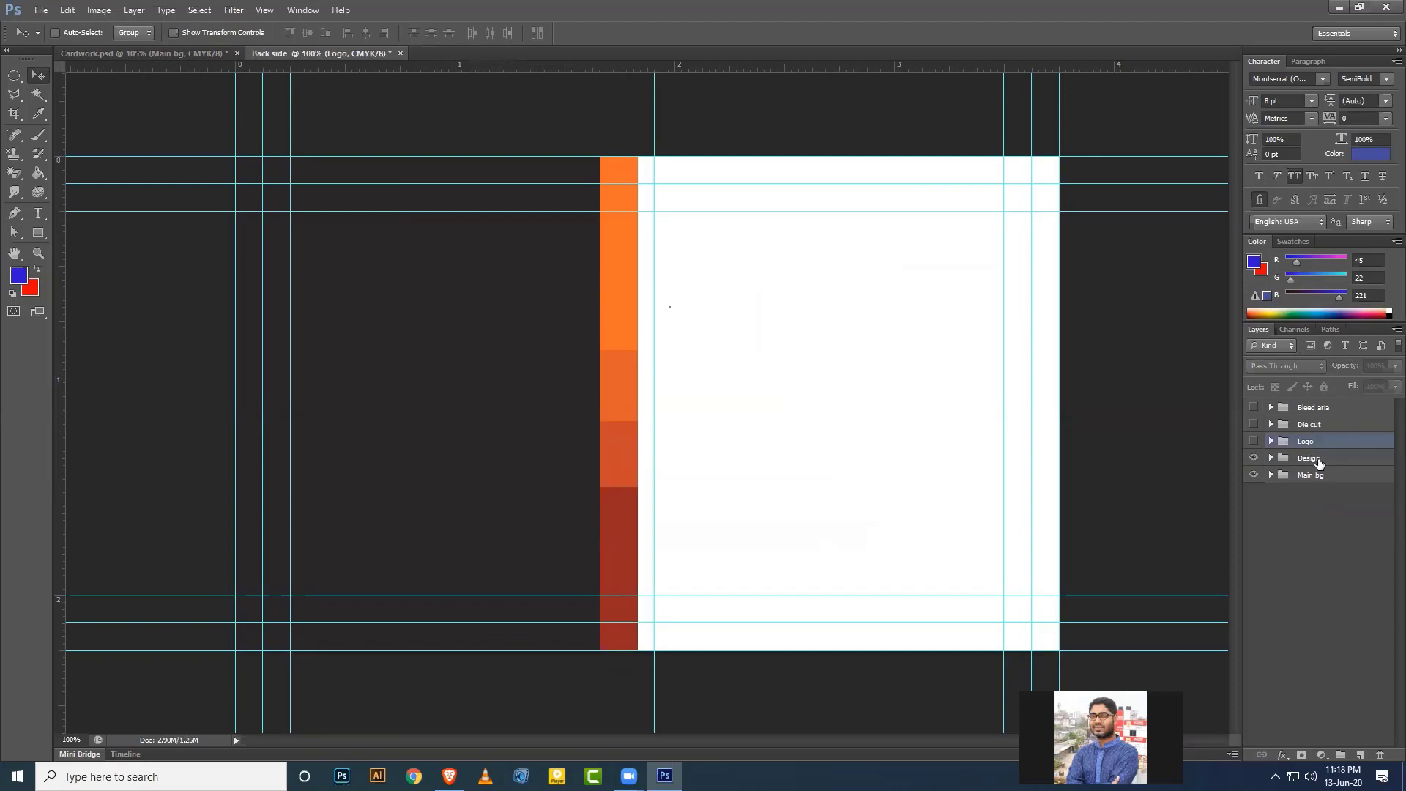
In the Design group, delete the dark Rectangle 1 panel and the Rectangle 2 copies.
{"action": "left_click", "coordinate": [1318, 459]}
{"action": "left_click", "coordinate": [1272, 458]}
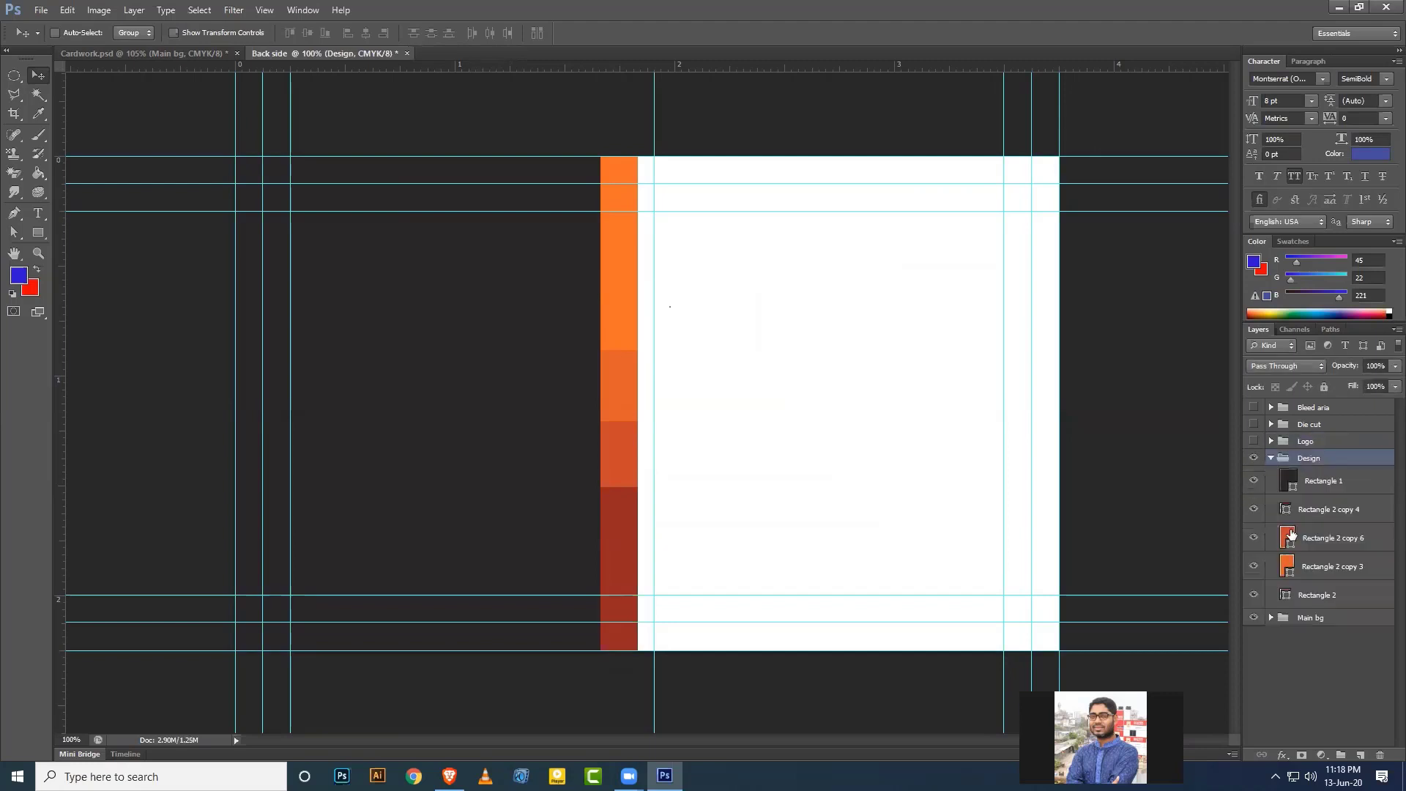
{"action": "left_click", "coordinate": [1253, 482]}
{"action": "left_click", "coordinate": [1254, 482]}
{"action": "left_click", "coordinate": [1326, 480]}
{"action": "key", "text": "Delete"}
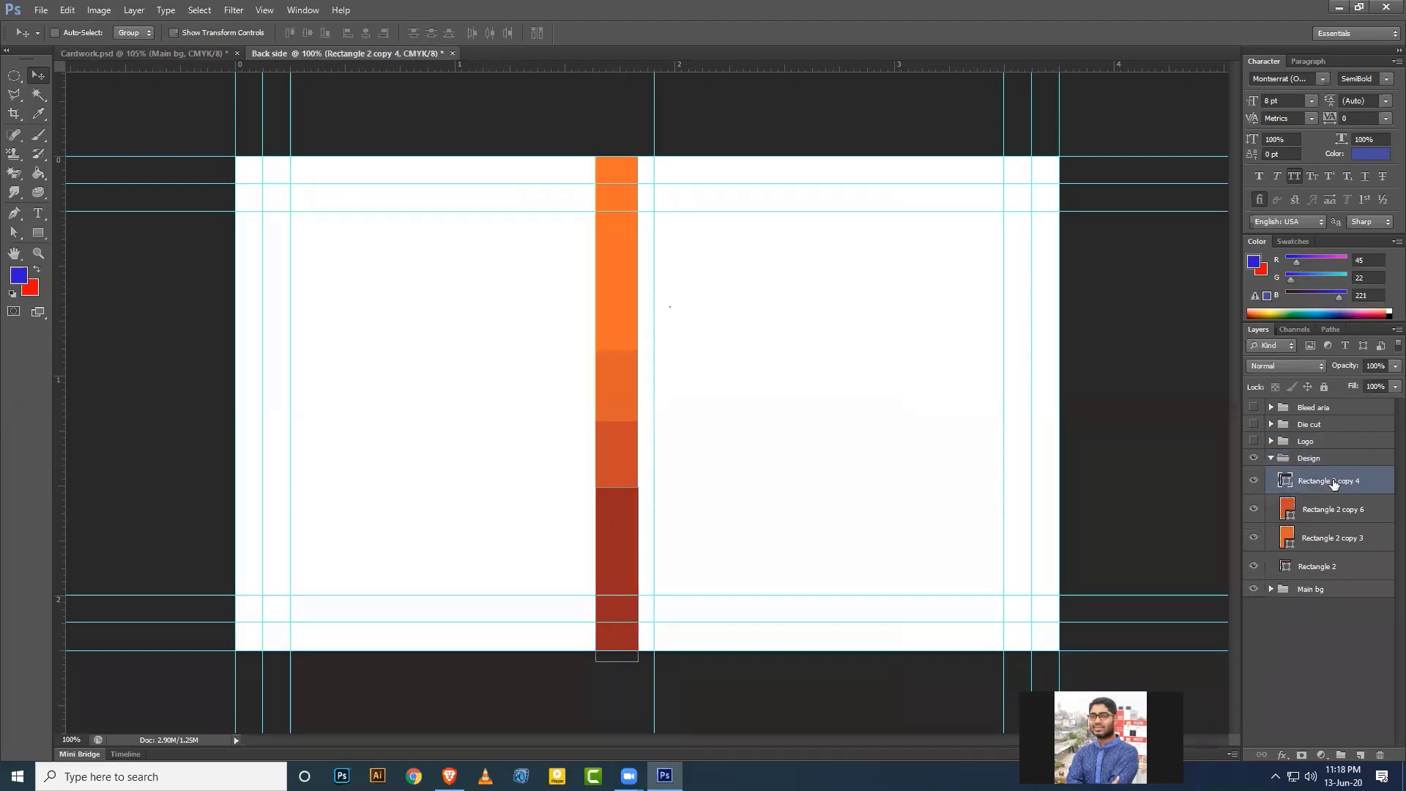
{"action": "left_click", "coordinate": [1253, 481]}
{"action": "left_click", "coordinate": [1254, 481]}
{"action": "key", "text": "Delete"}
{"action": "left_click", "coordinate": [1252, 485]}
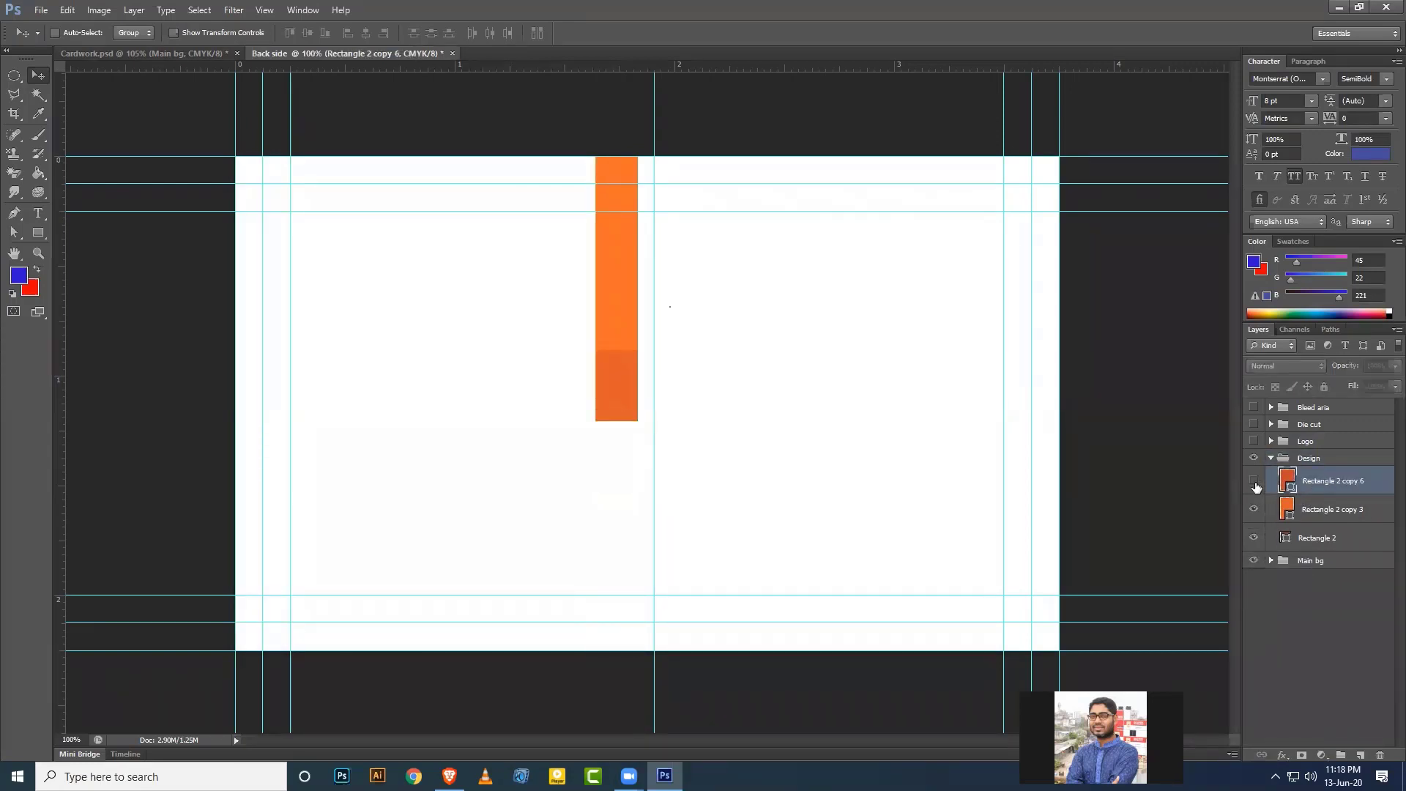
{"action": "left_click", "coordinate": [1252, 485]}
{"action": "key", "text": "Delete"}
{"action": "key", "text": "Delete"}
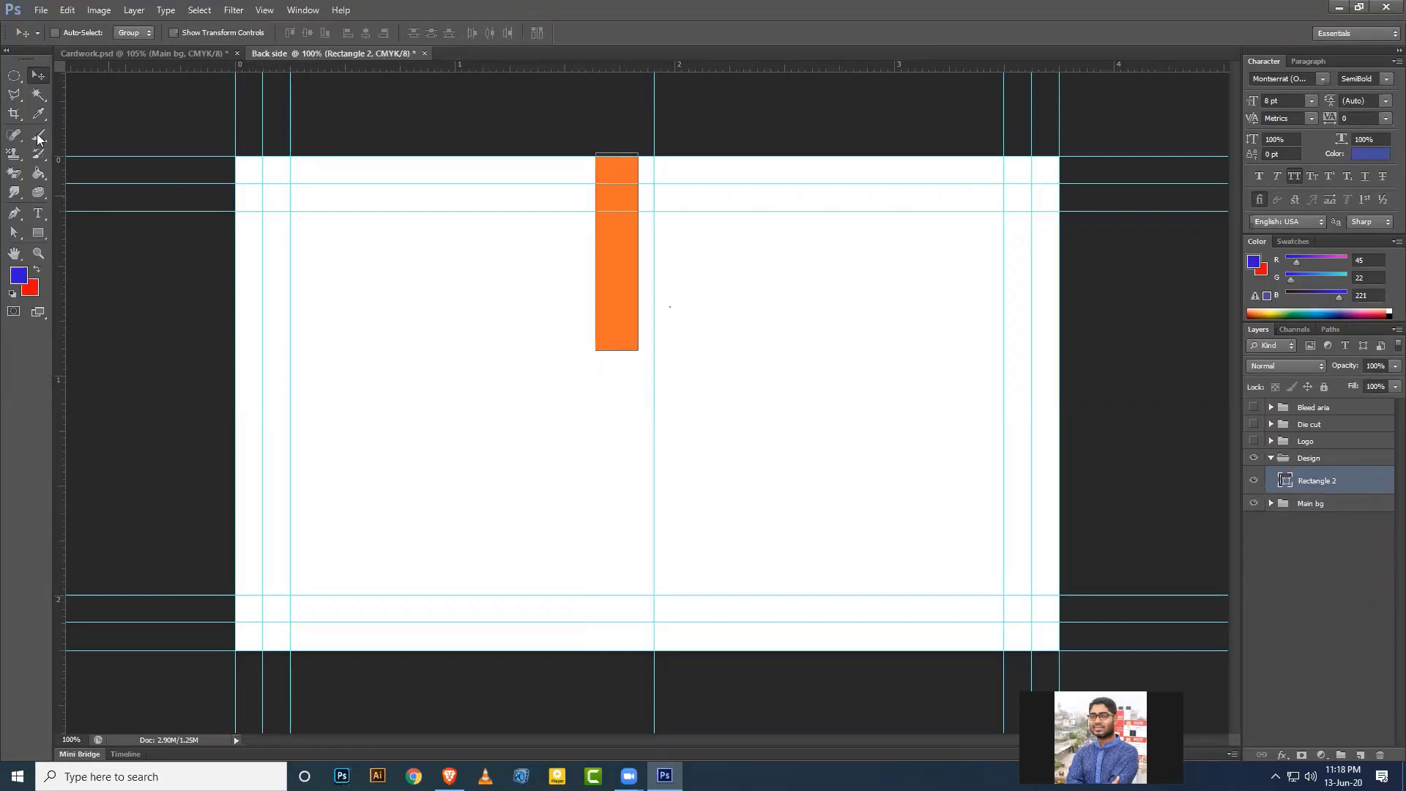
Draw a full-width orange rectangle along the card's bottom edge and delete the short orange bar.
{"action": "key", "text": "u"}
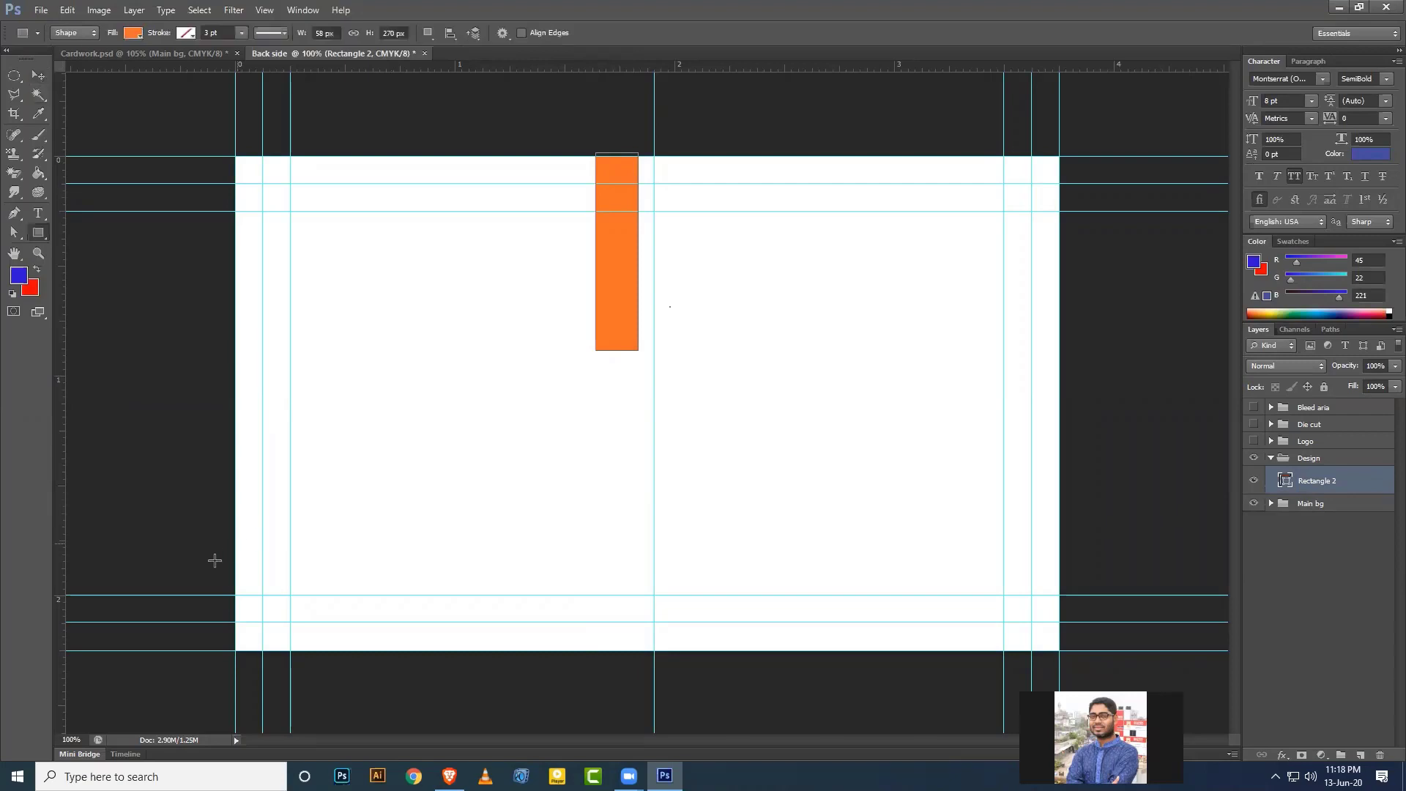
{"action": "left_click_drag", "start_coordinate": [229, 557], "coordinate": [1058, 651]}
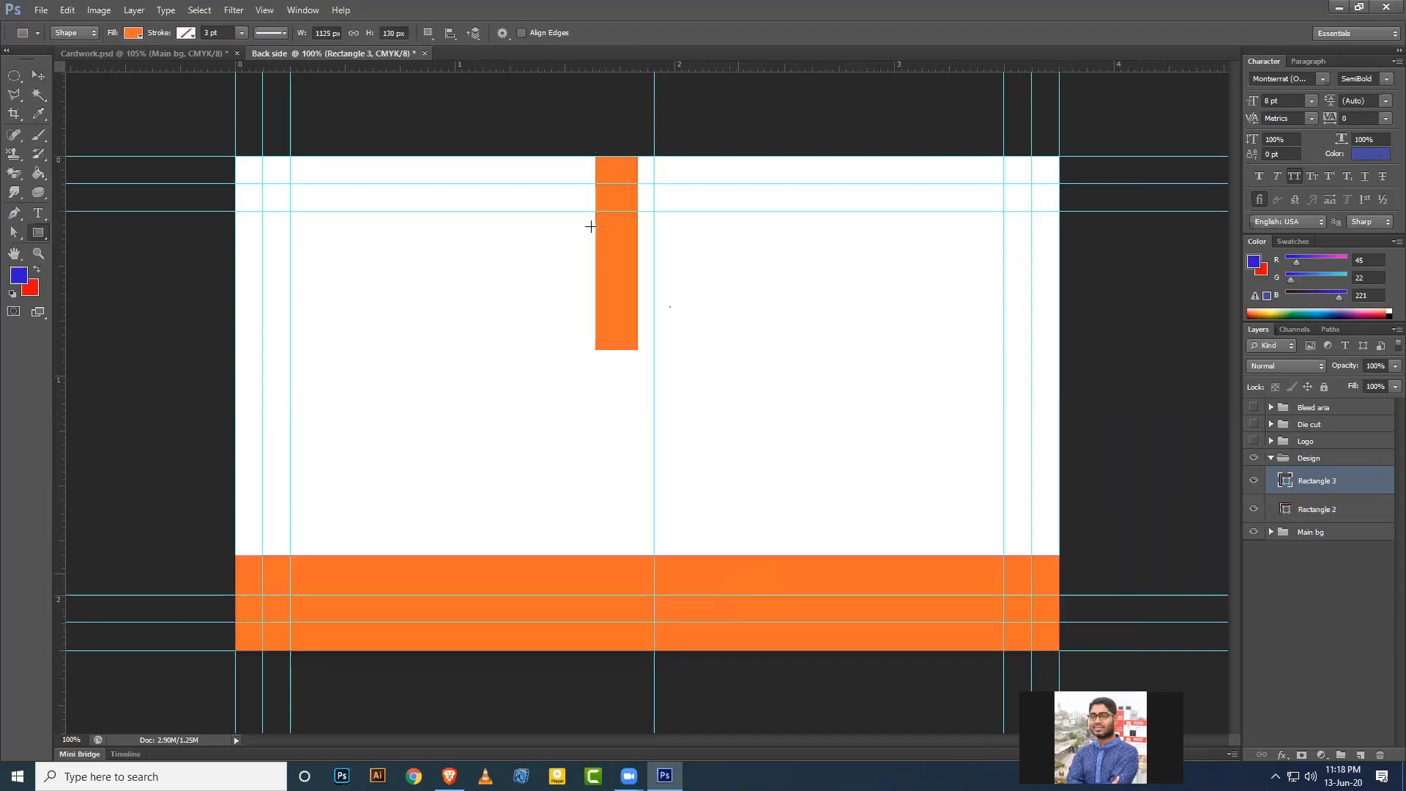
{"action": "left_click", "coordinate": [38, 76]}
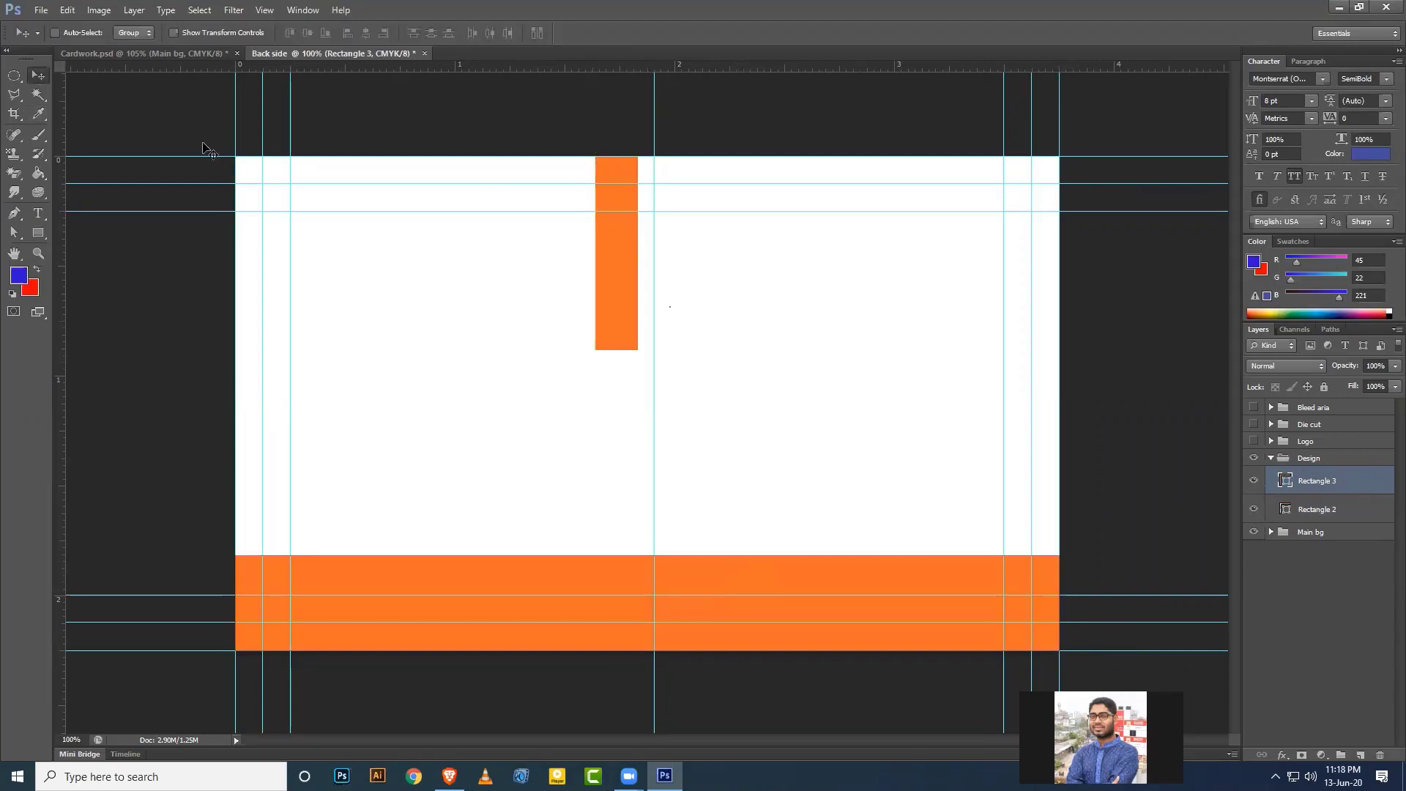
{"action": "left_click", "coordinate": [1316, 510]}
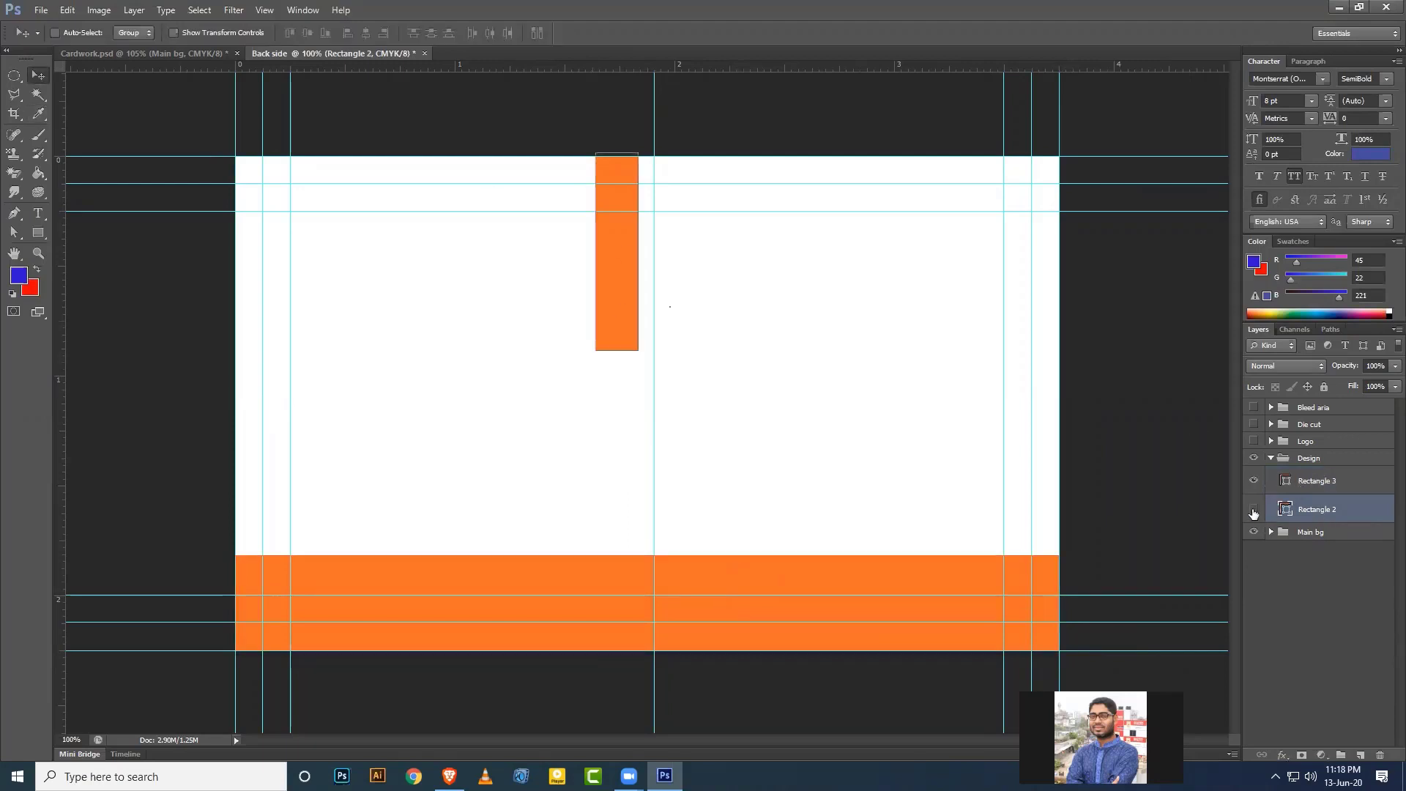
{"action": "key", "text": "Delete"}
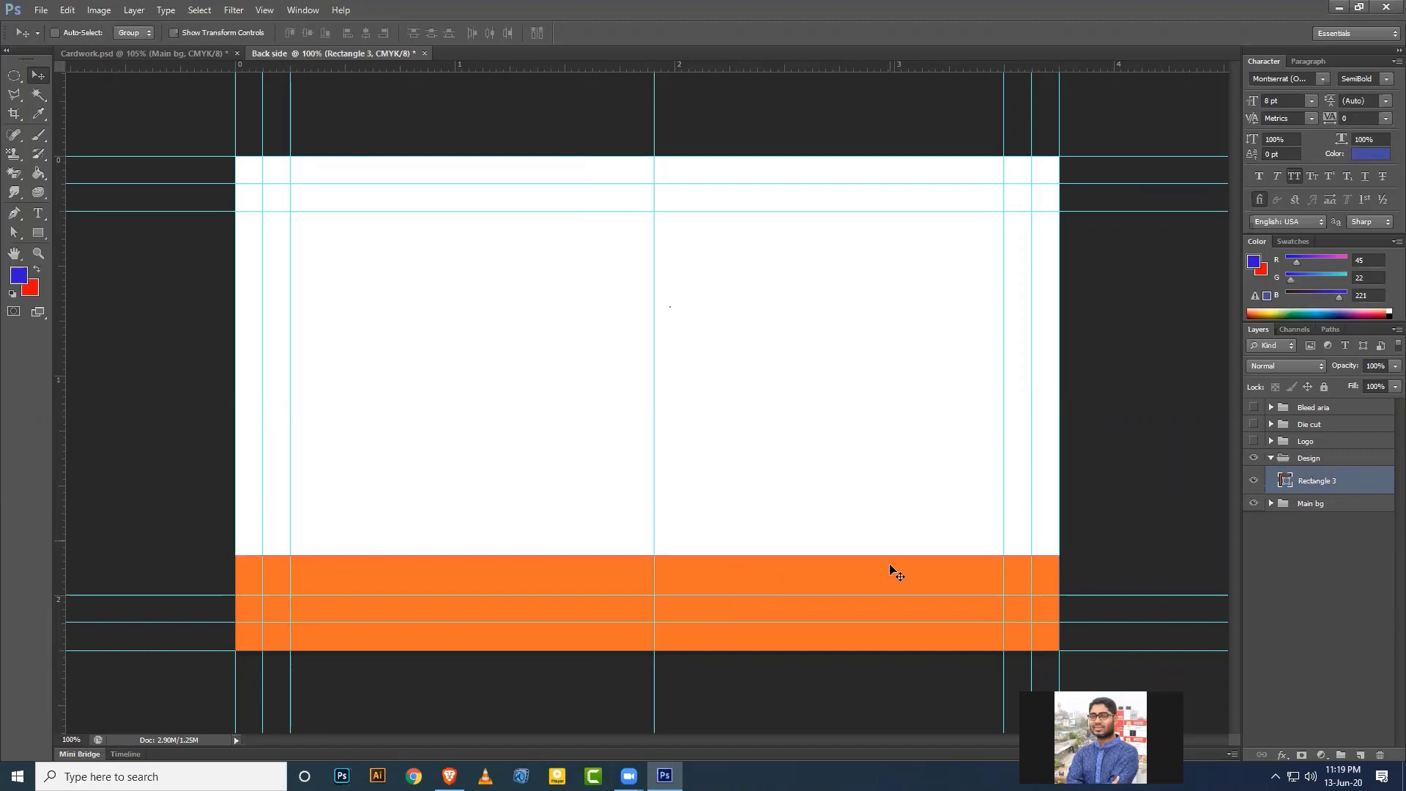
Copy the dark hex colour from the front card's Rectangle 1 fill.
{"action": "left_click", "coordinate": [179, 53]}
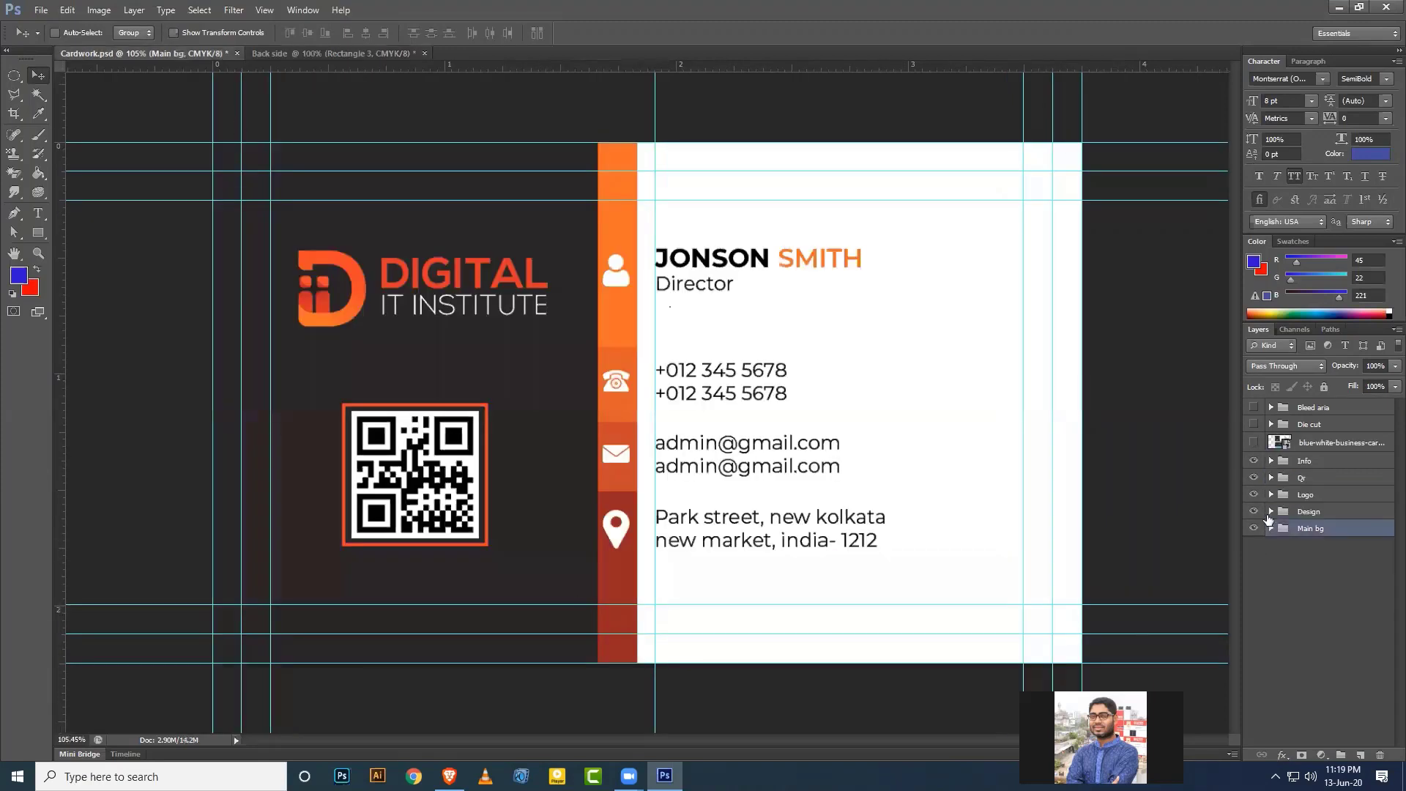
{"action": "left_click", "coordinate": [1270, 511]}
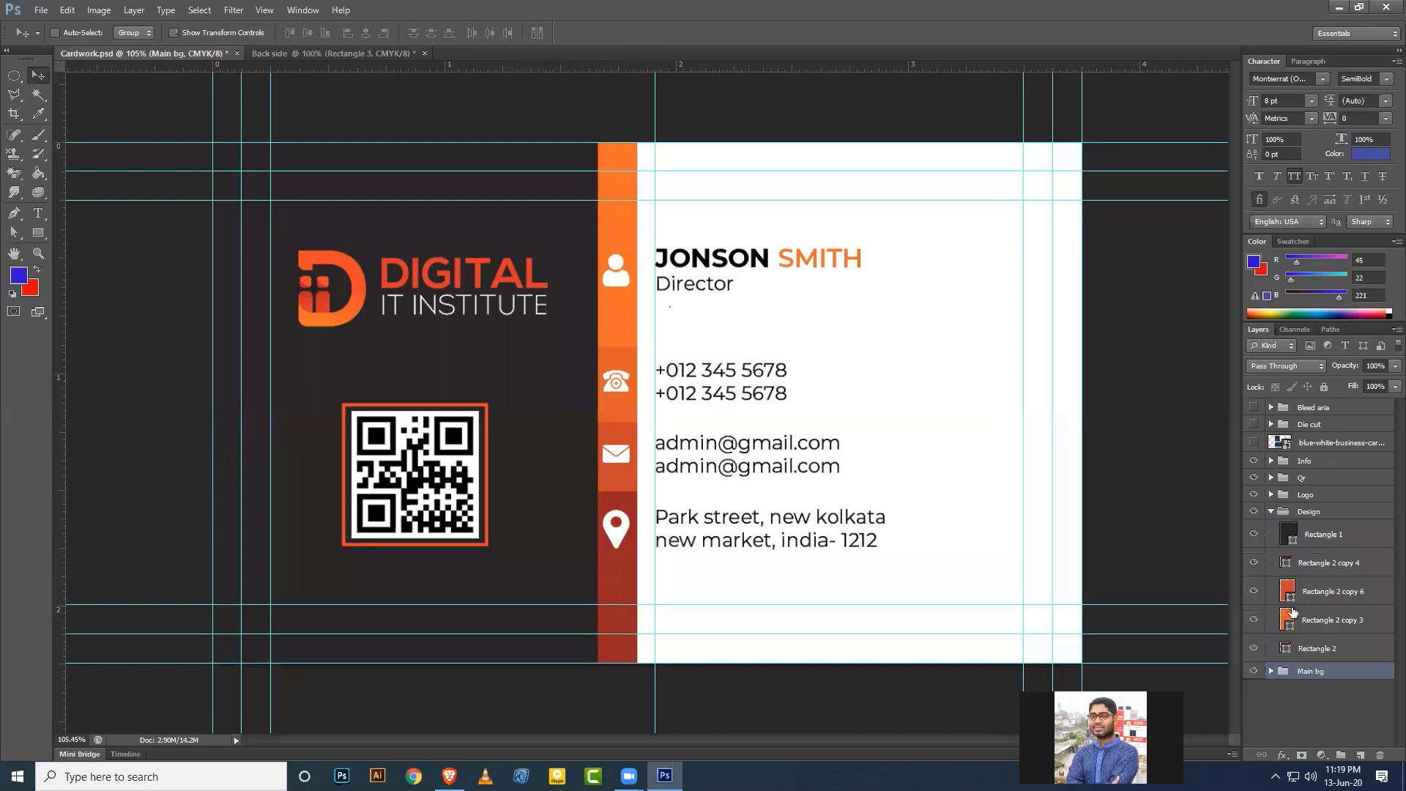
{"action": "double_click", "coordinate": [1291, 537]}
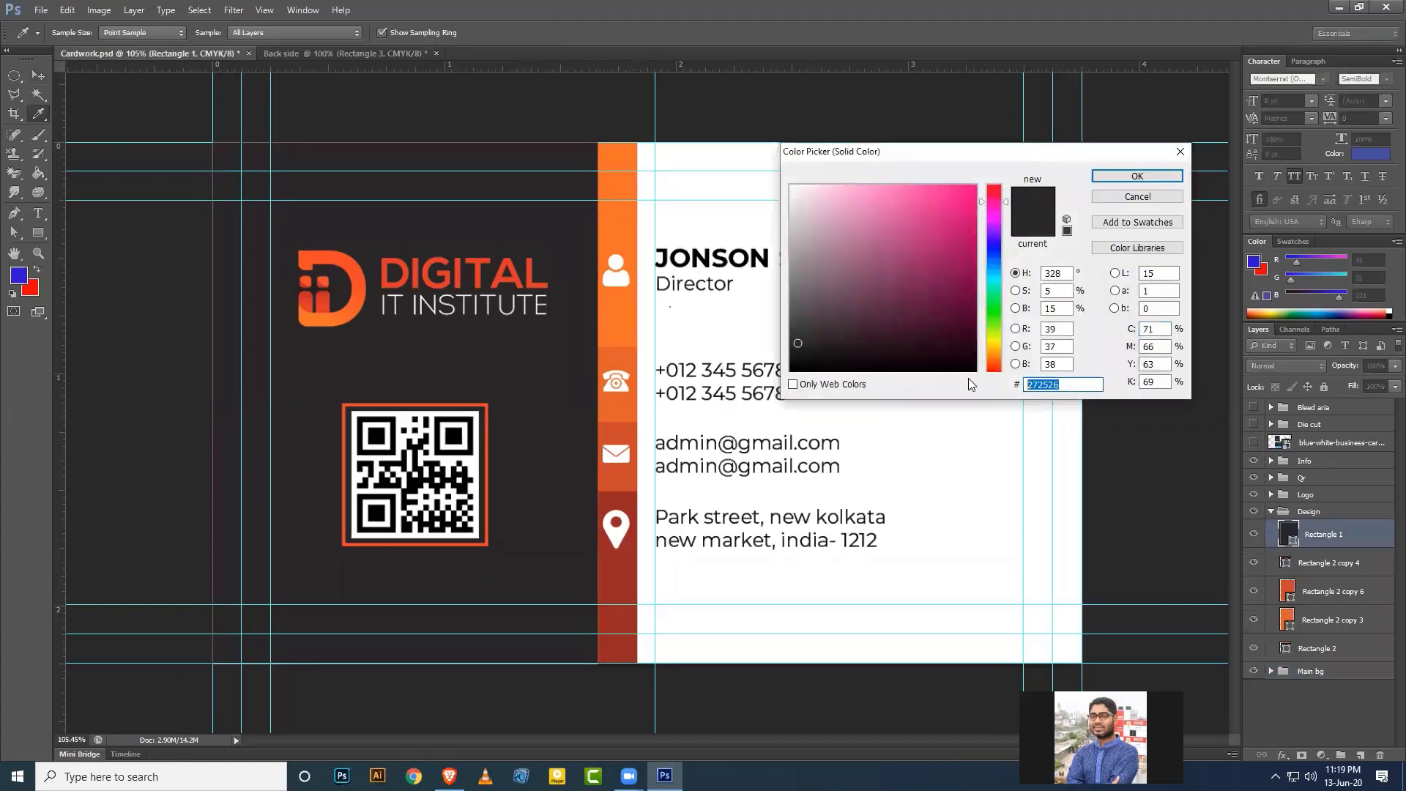
{"action": "left_click", "coordinate": [1181, 152]}
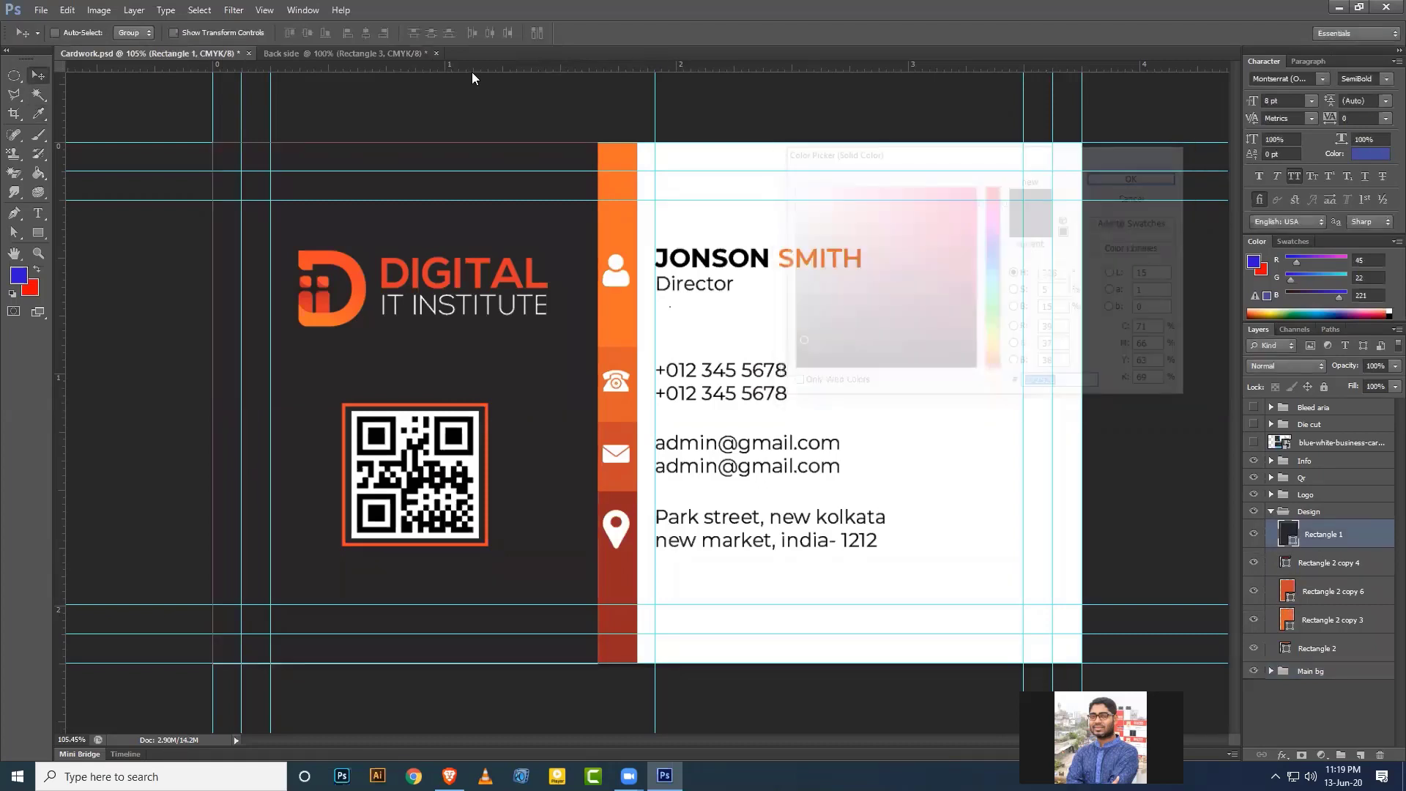
Set the Back side's Main background fill to the dark charcoal 272526.
{"action": "left_click", "coordinate": [379, 53]}
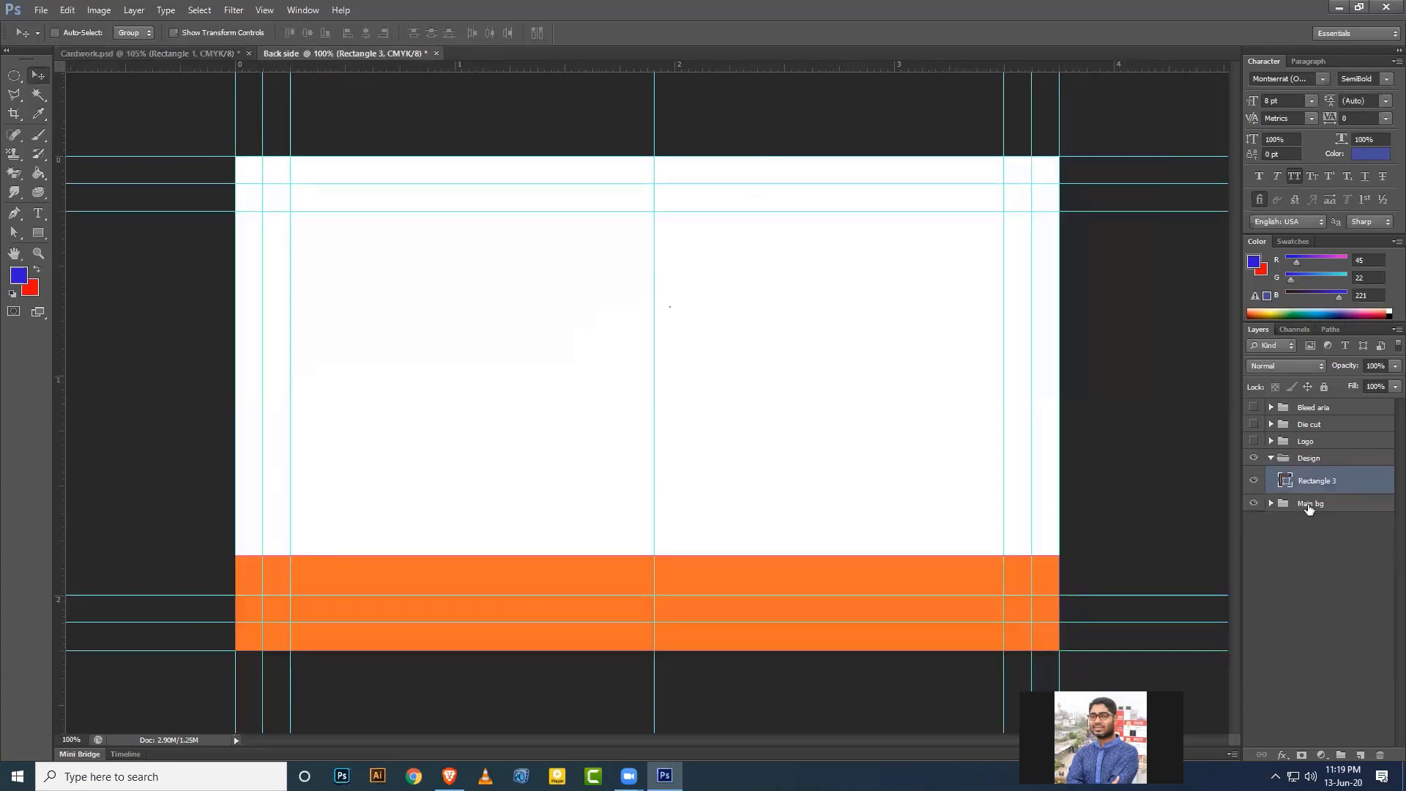
{"action": "left_click", "coordinate": [1276, 504]}
{"action": "left_click", "coordinate": [1271, 504]}
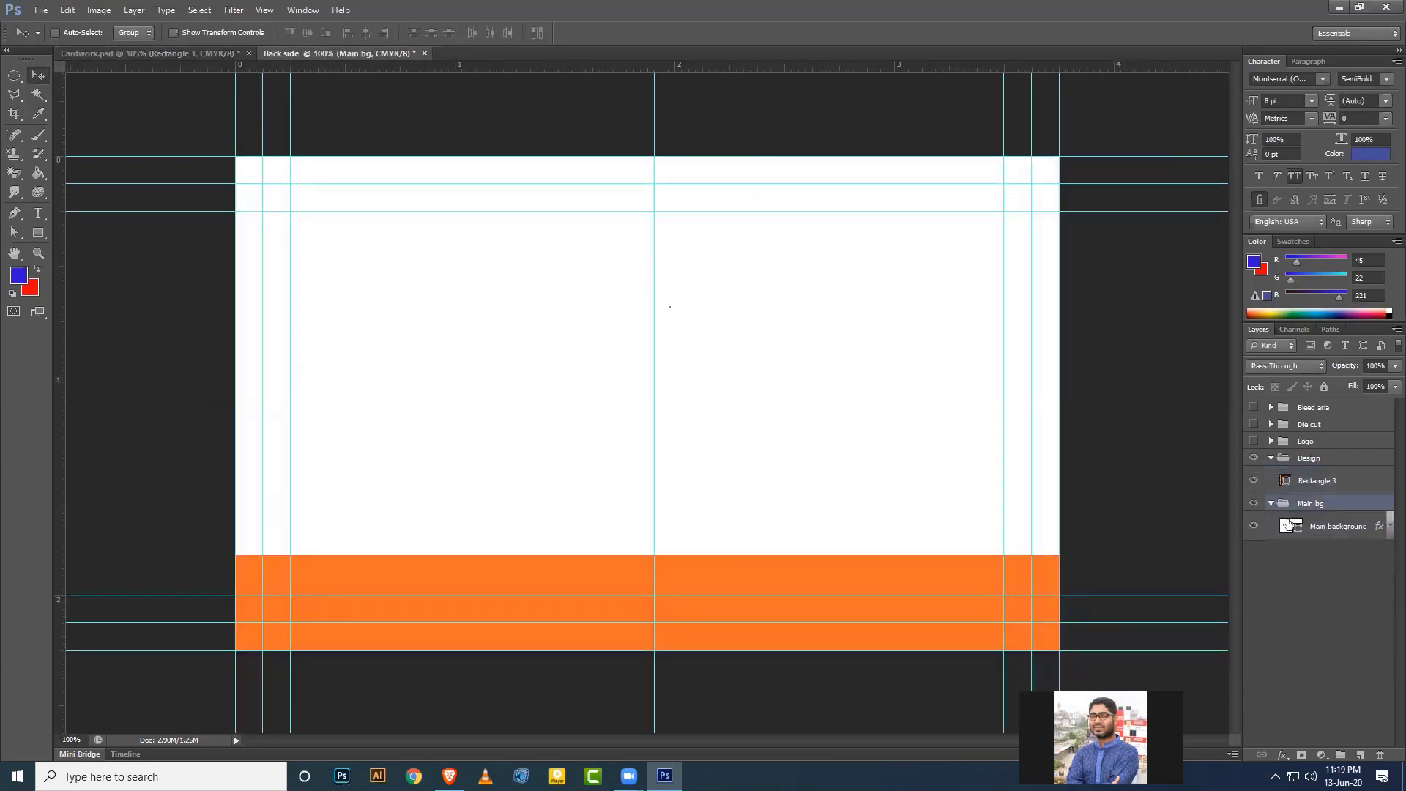
{"action": "double_click", "coordinate": [1298, 532]}
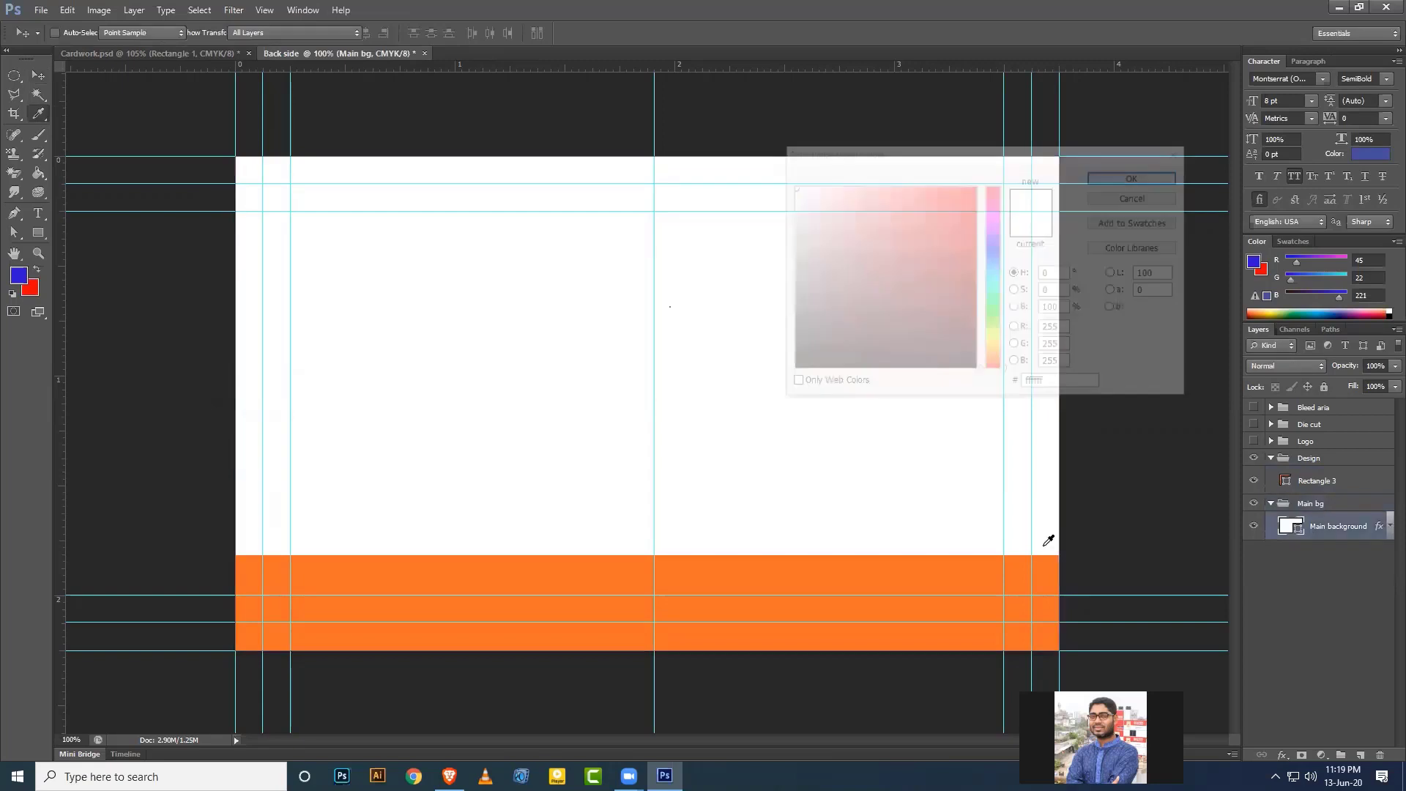
{"action": "type", "text": "272526"}
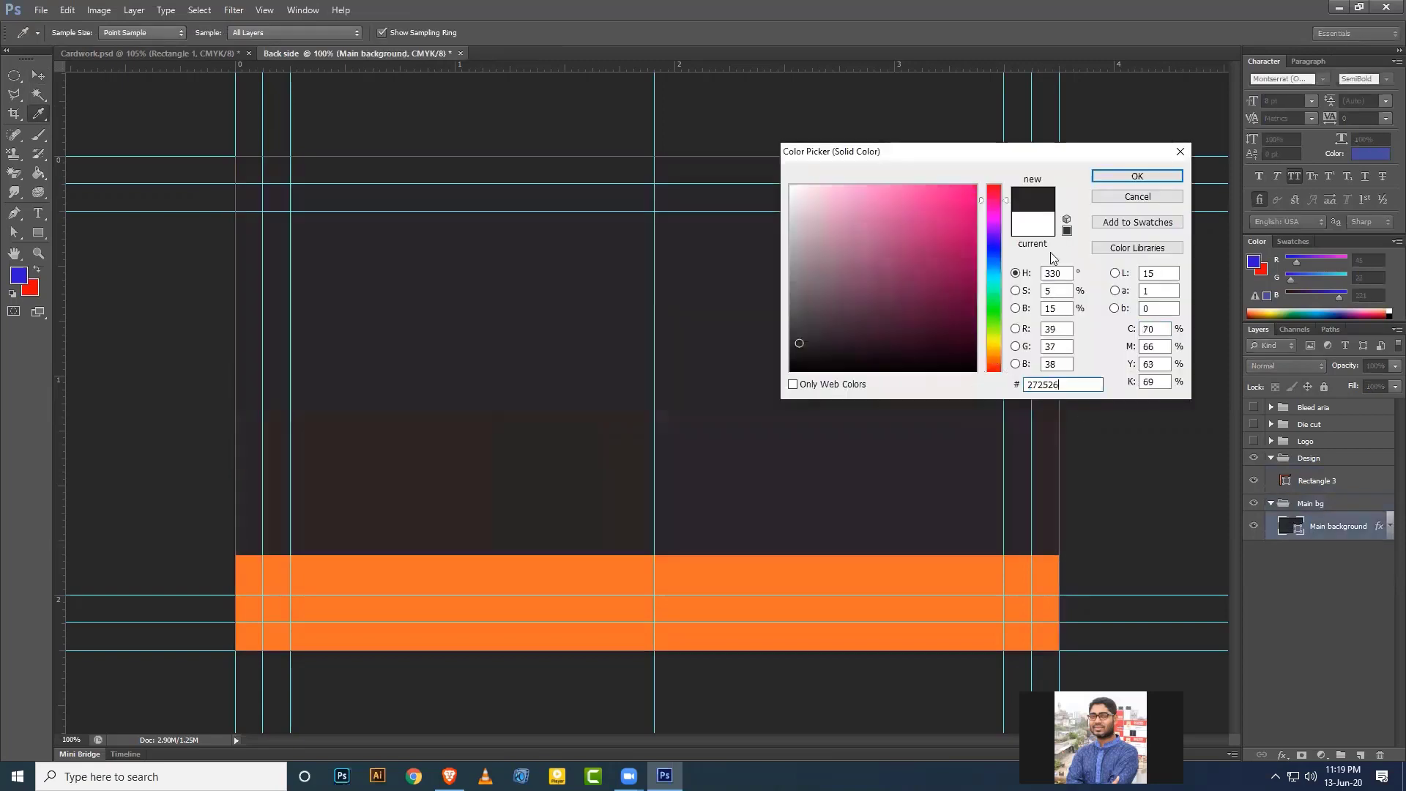
{"action": "left_click", "coordinate": [1125, 180]}
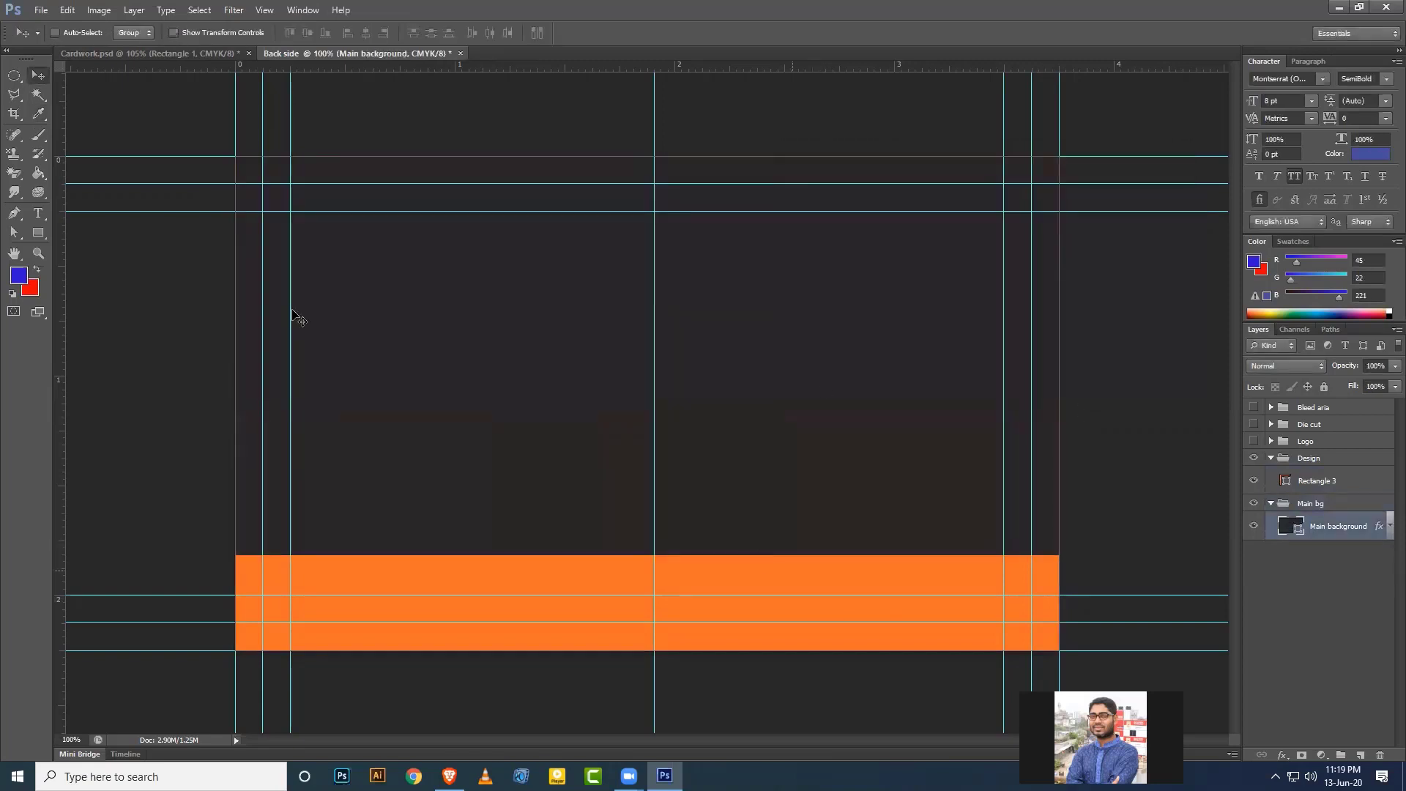
{"action": "left_click", "coordinate": [1272, 504]}
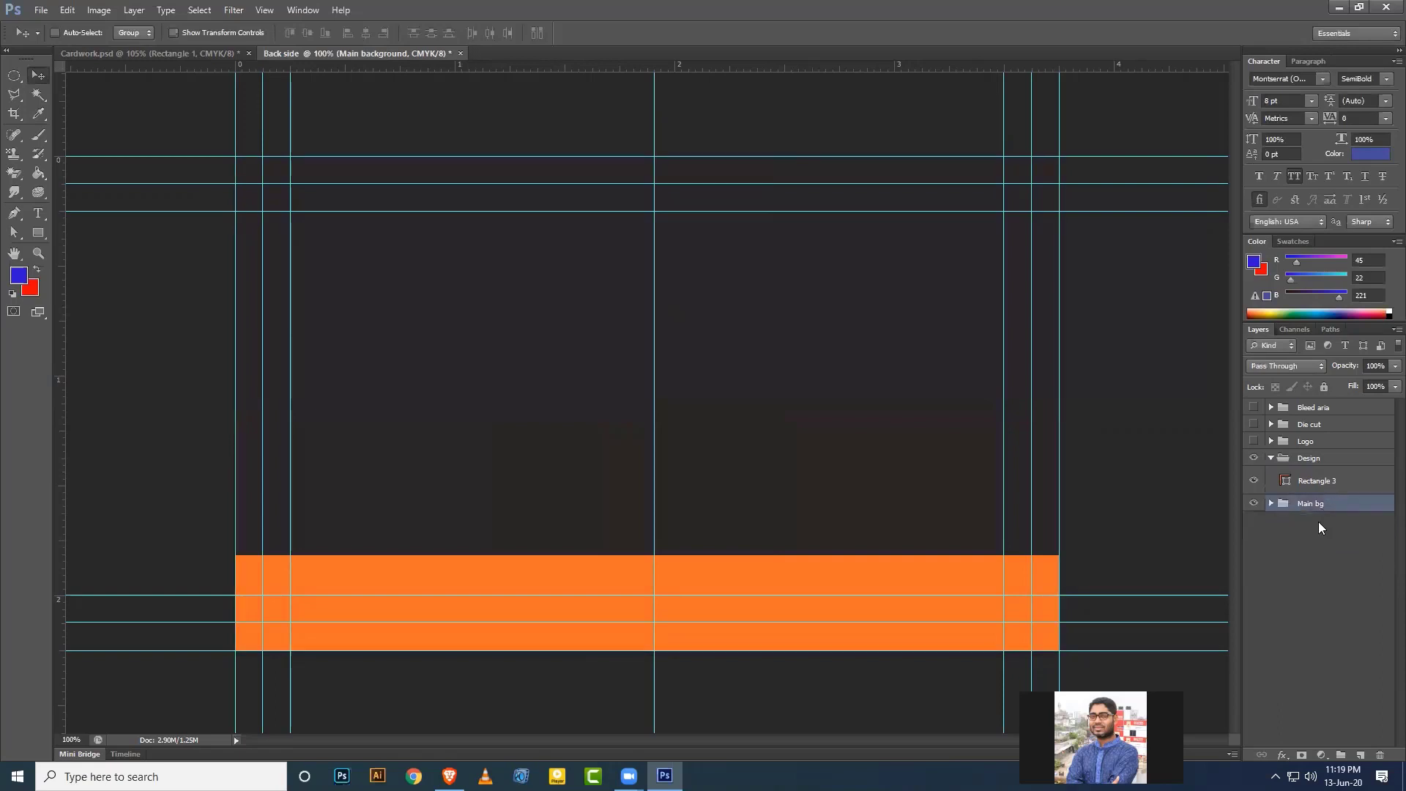
{"action": "left_click", "coordinate": [1318, 484]}
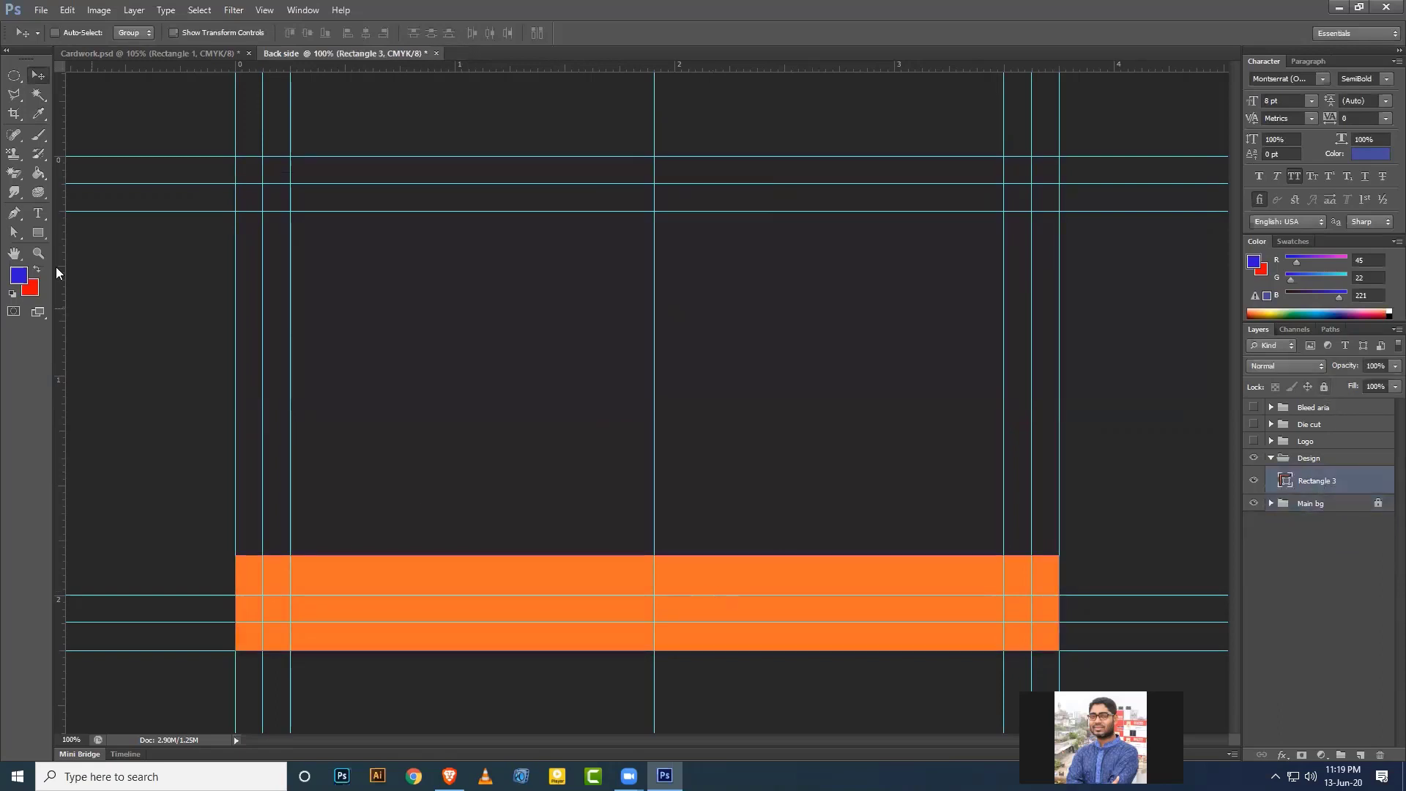
Draw a thin rectangle strip across the top of the orange block and nudge it down.
{"action": "left_click", "coordinate": [41, 233]}
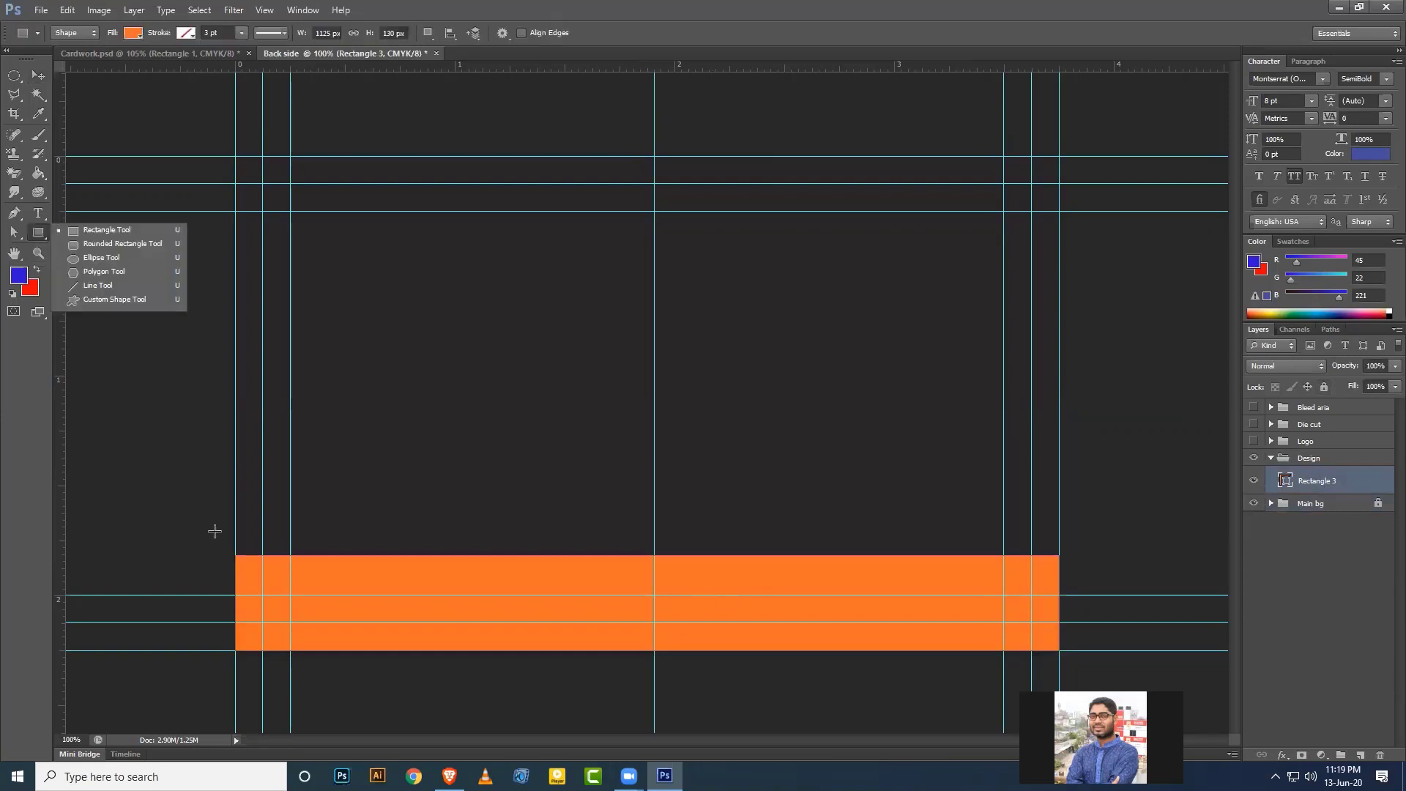
{"action": "left_click", "coordinate": [91, 228]}
{"action": "left_click_drag", "start_coordinate": [231, 537], "coordinate": [1065, 547]}
{"action": "left_click", "coordinate": [38, 75]}
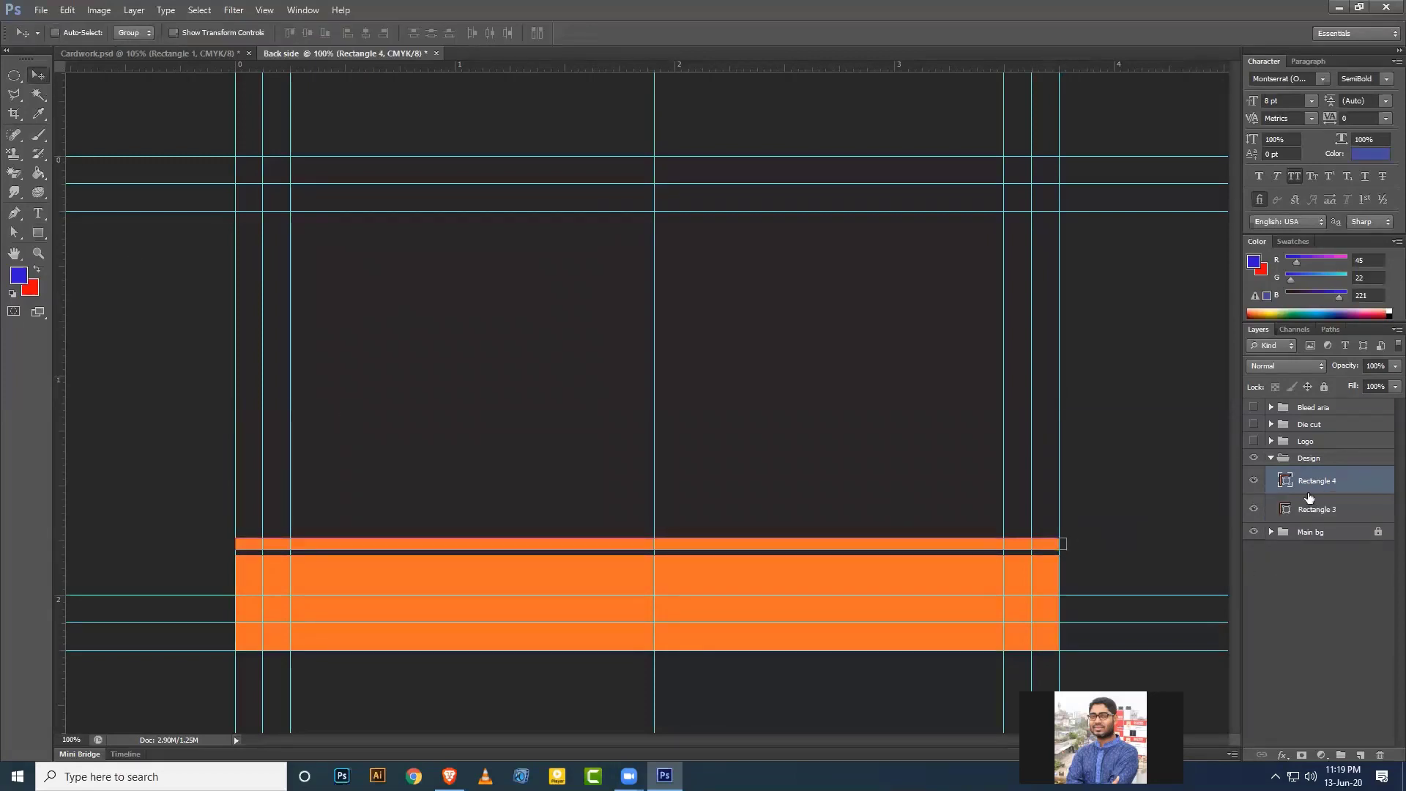
{"action": "key", "text": "Down"}
{"action": "key", "text": "Down"}
{"action": "key", "text": "Down"}
{"action": "key", "text": "Down"}
{"action": "key", "text": "Down"}
{"action": "key", "text": "Down"}
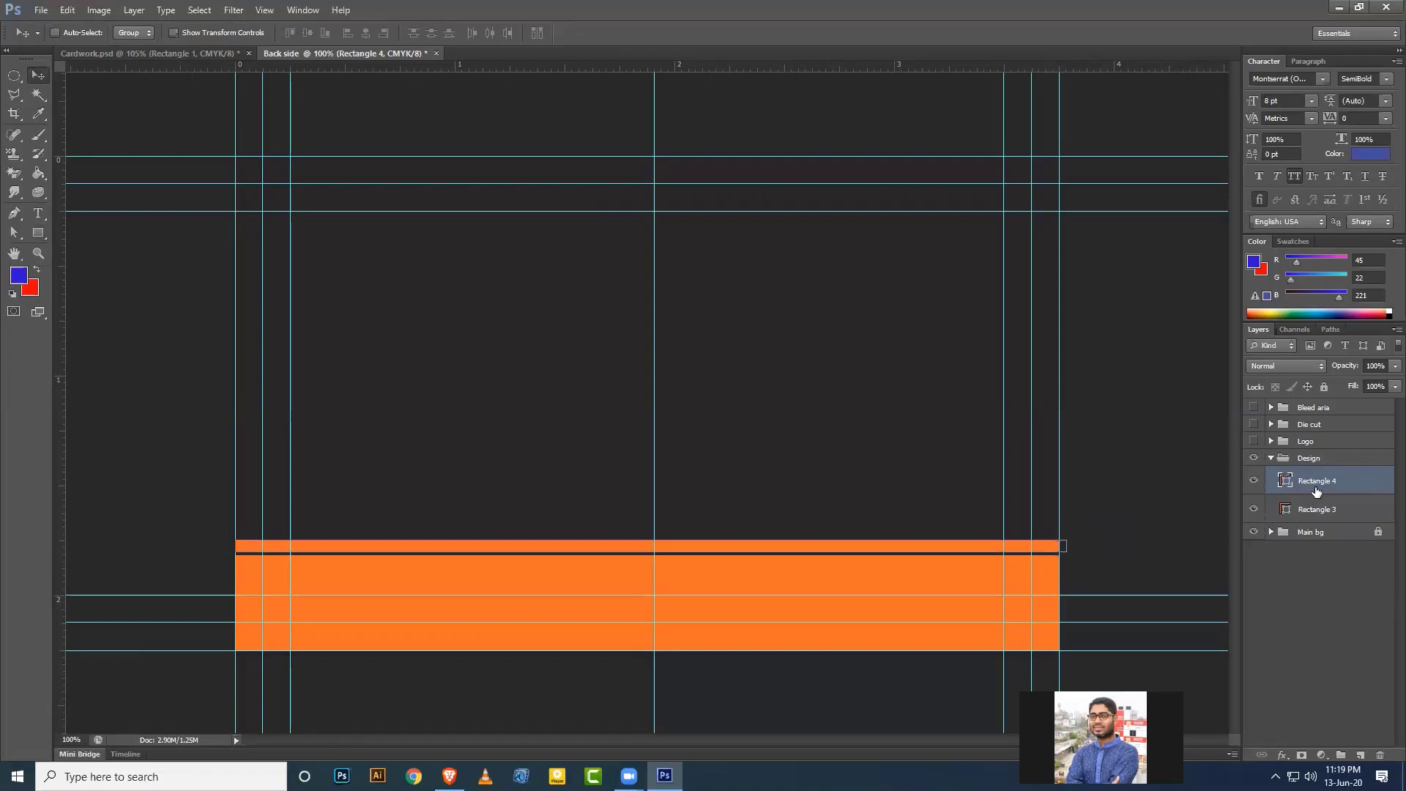
{"action": "key", "text": "Down"}
{"action": "key", "text": "Down"}
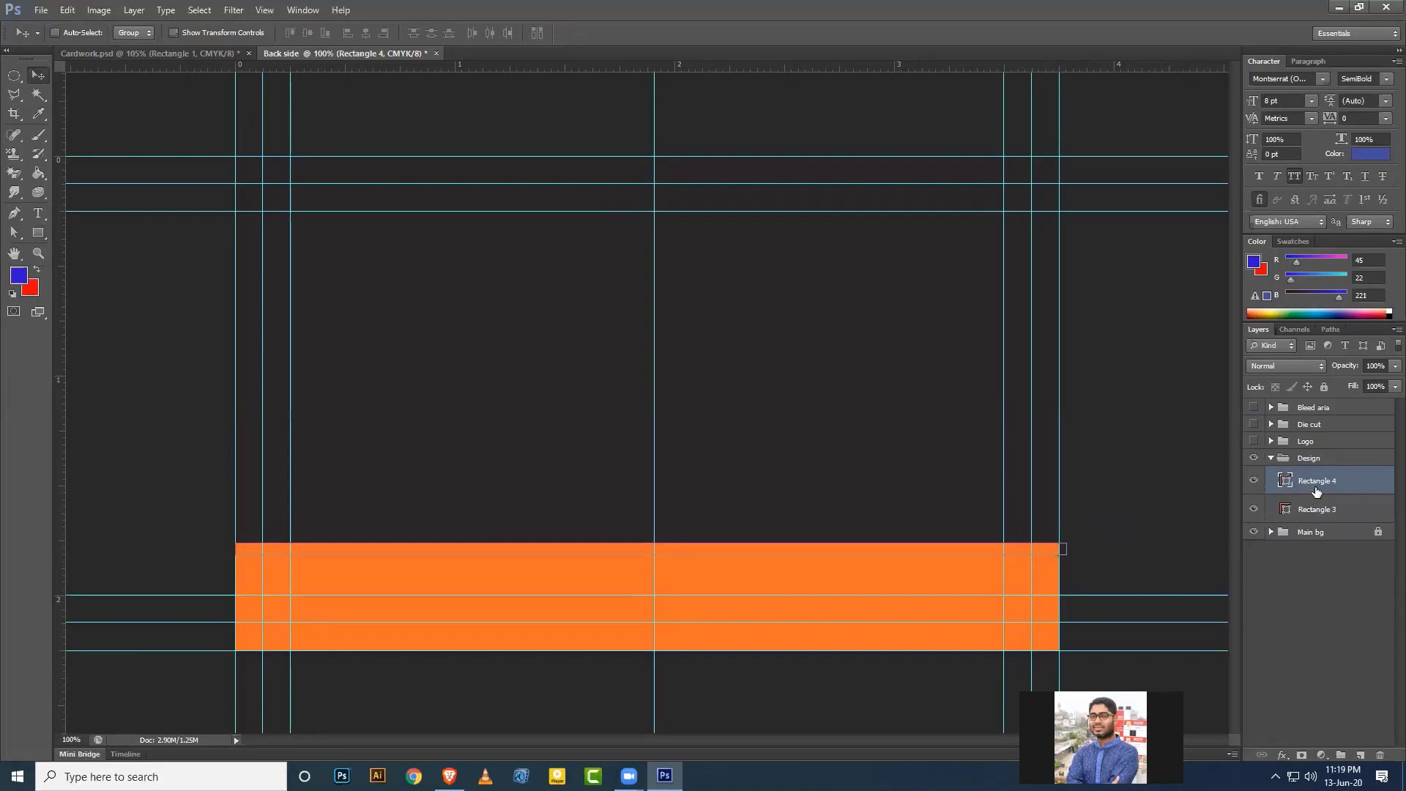
Change the thin strip's fill colour to dark rust 9a3c05.
{"action": "double_click", "coordinate": [1286, 484]}
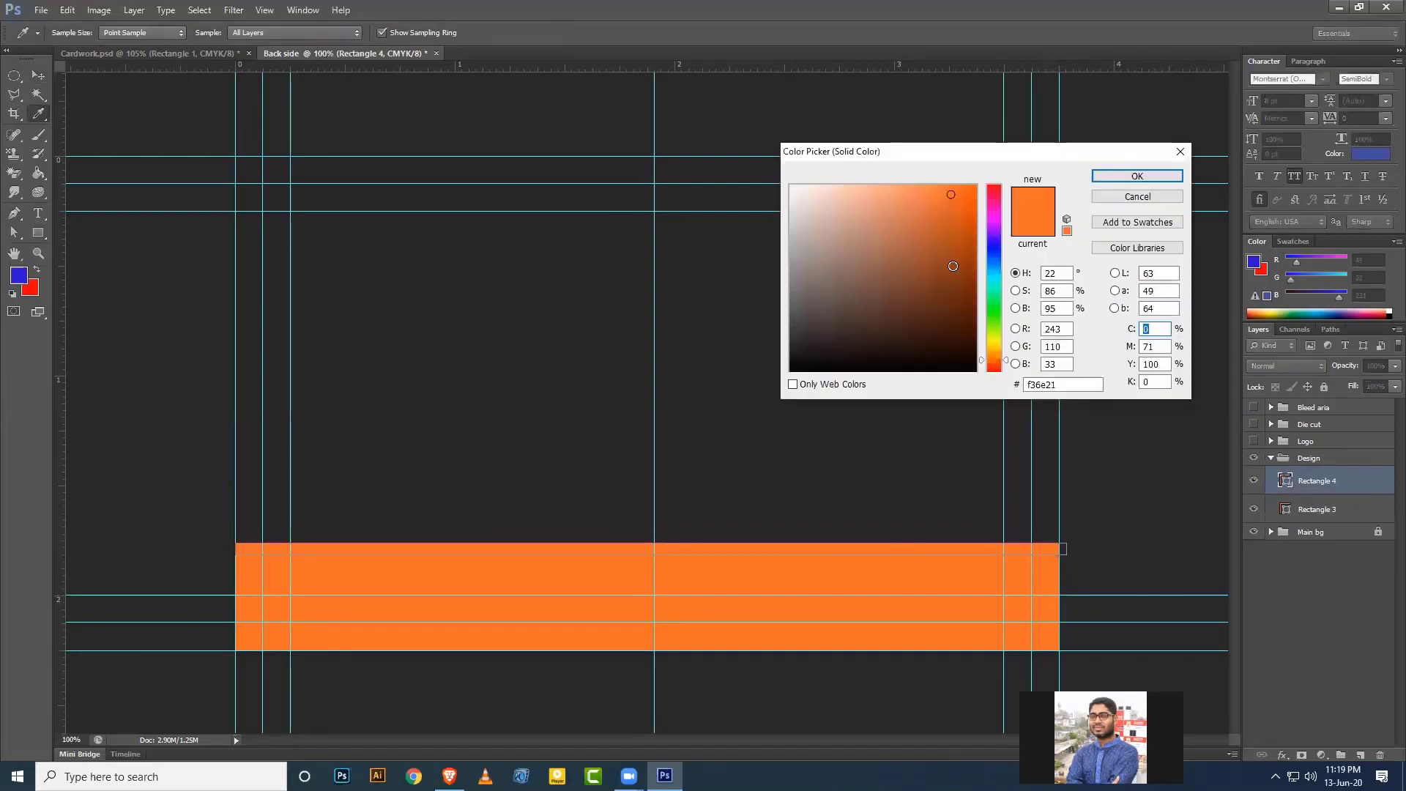
{"action": "left_click", "coordinate": [971, 229]}
{"action": "left_click_drag", "start_coordinate": [972, 231], "coordinate": [970, 258]}
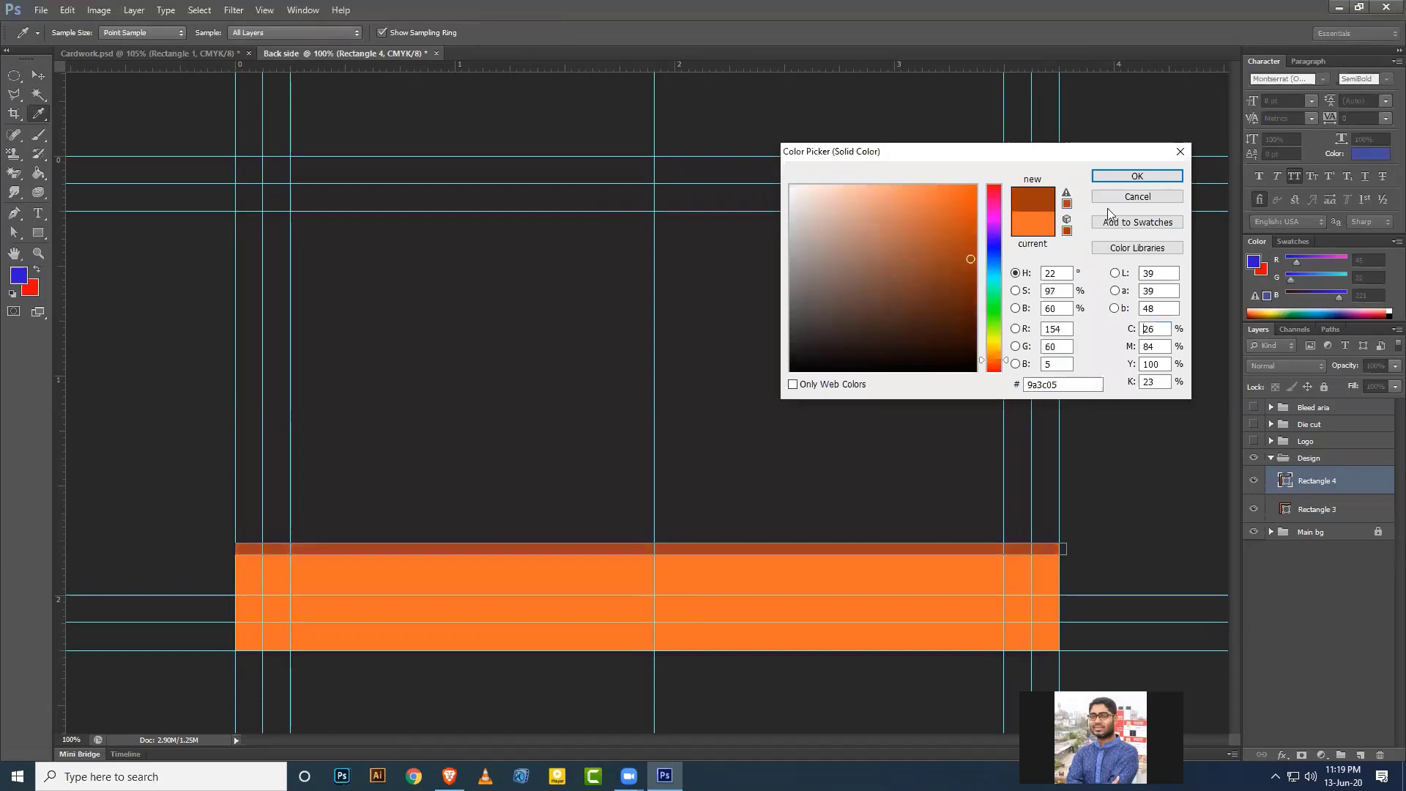
{"action": "left_click", "coordinate": [1137, 176]}
{"action": "key", "text": "v"}
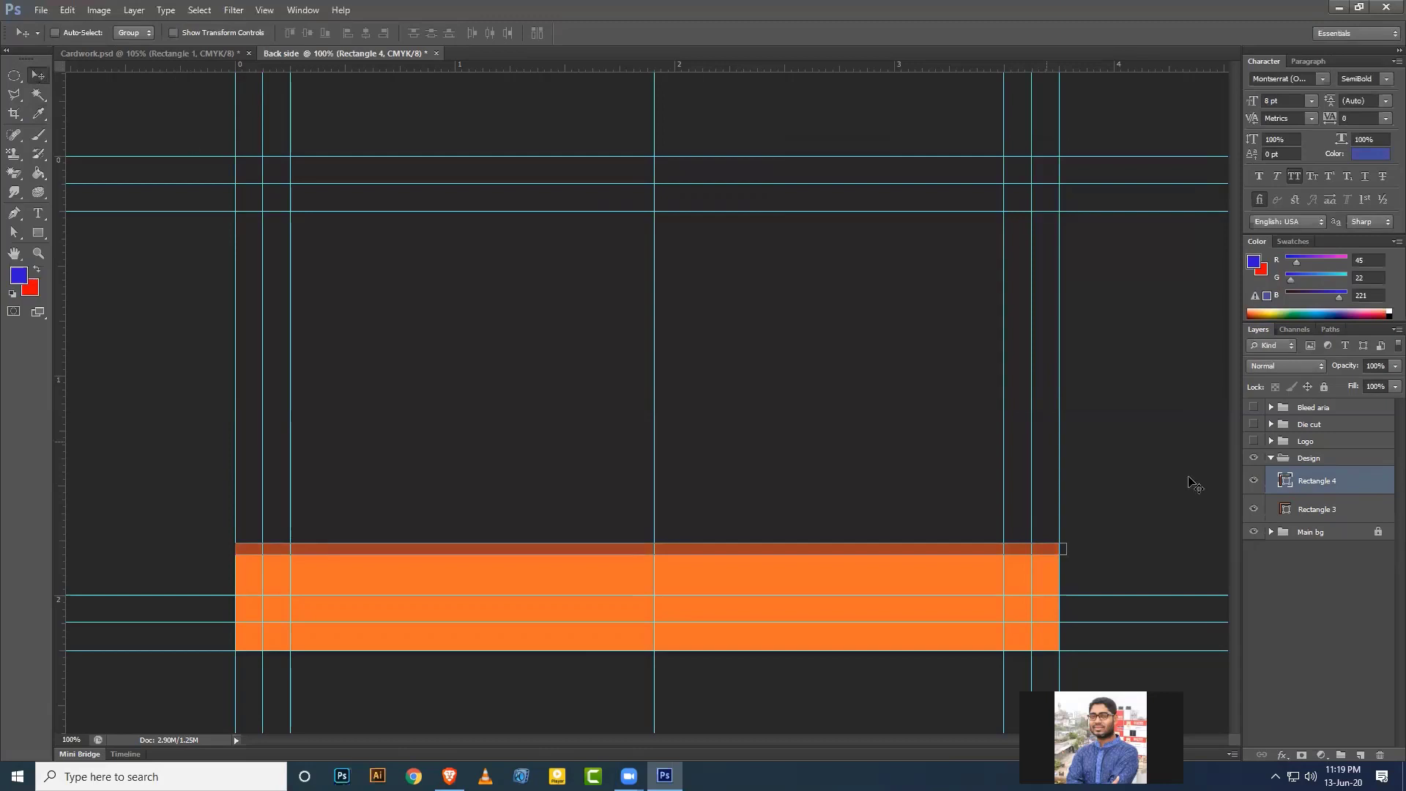
Nudge the Rectangle 4 dark band down slightly and collapse the Design group.
{"action": "left_click", "coordinate": [1318, 509]}
{"action": "left_click", "coordinate": [1270, 457]}
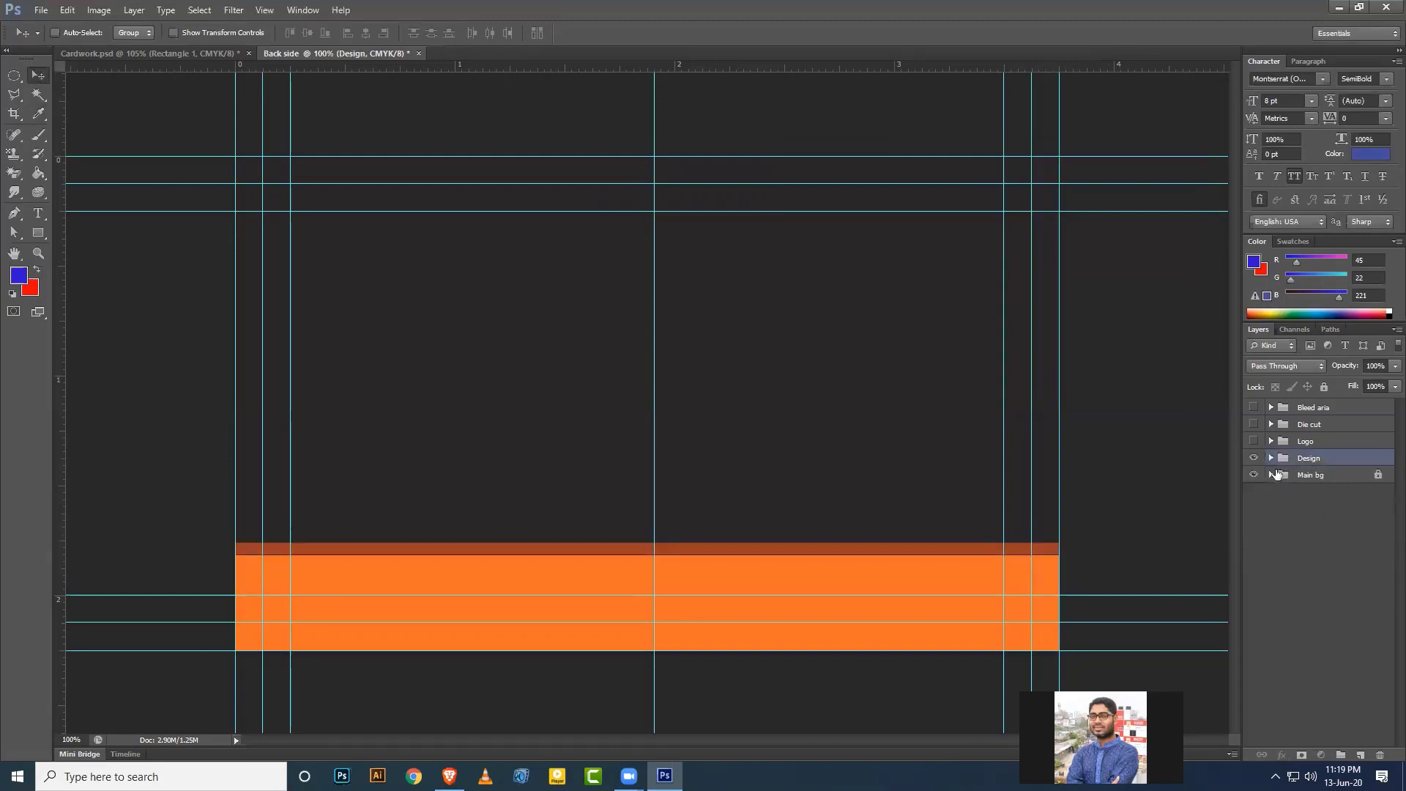
{"action": "left_click", "coordinate": [1271, 457]}
{"action": "left_click", "coordinate": [1318, 486]}
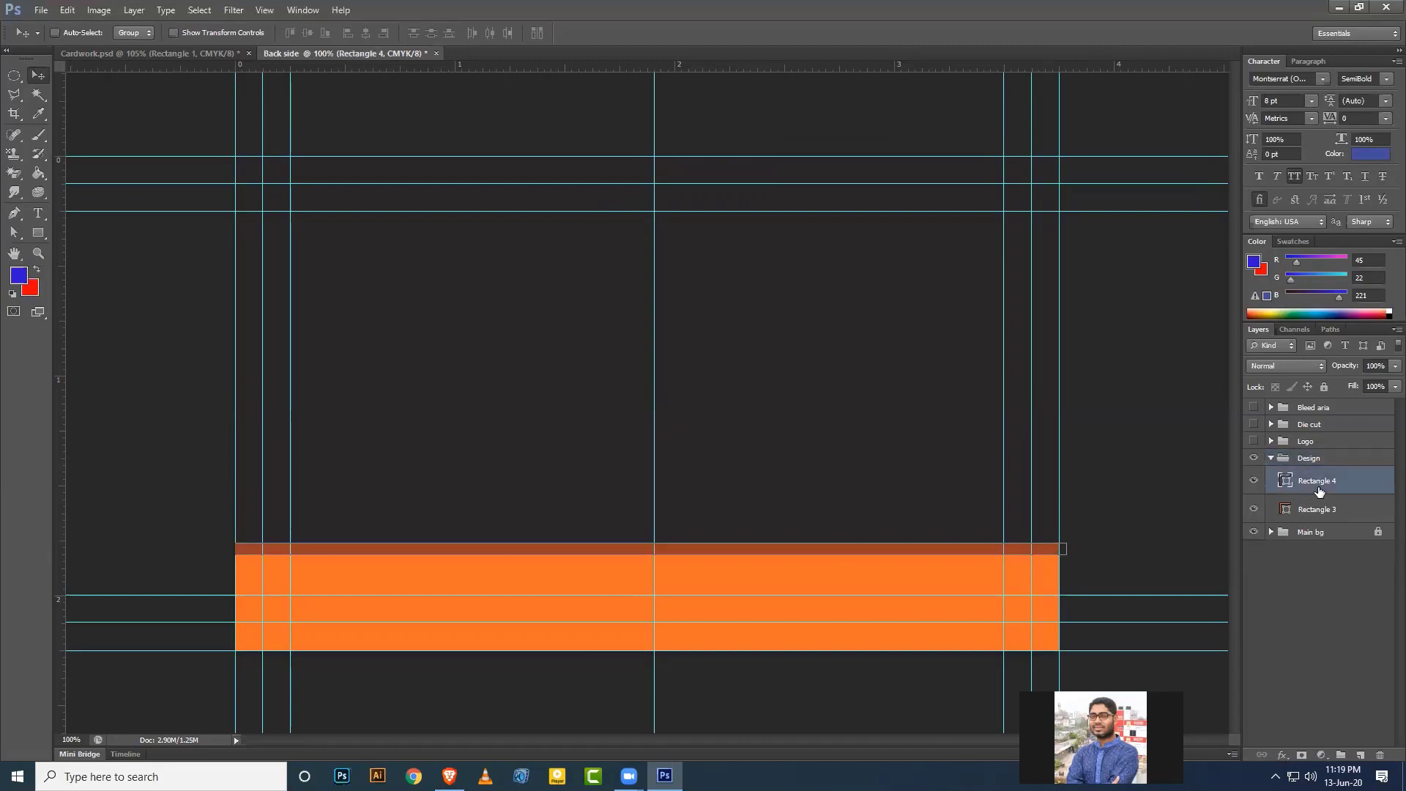
{"action": "key", "text": "Down"}
{"action": "key", "text": "Down"}
{"action": "key", "text": "Down"}
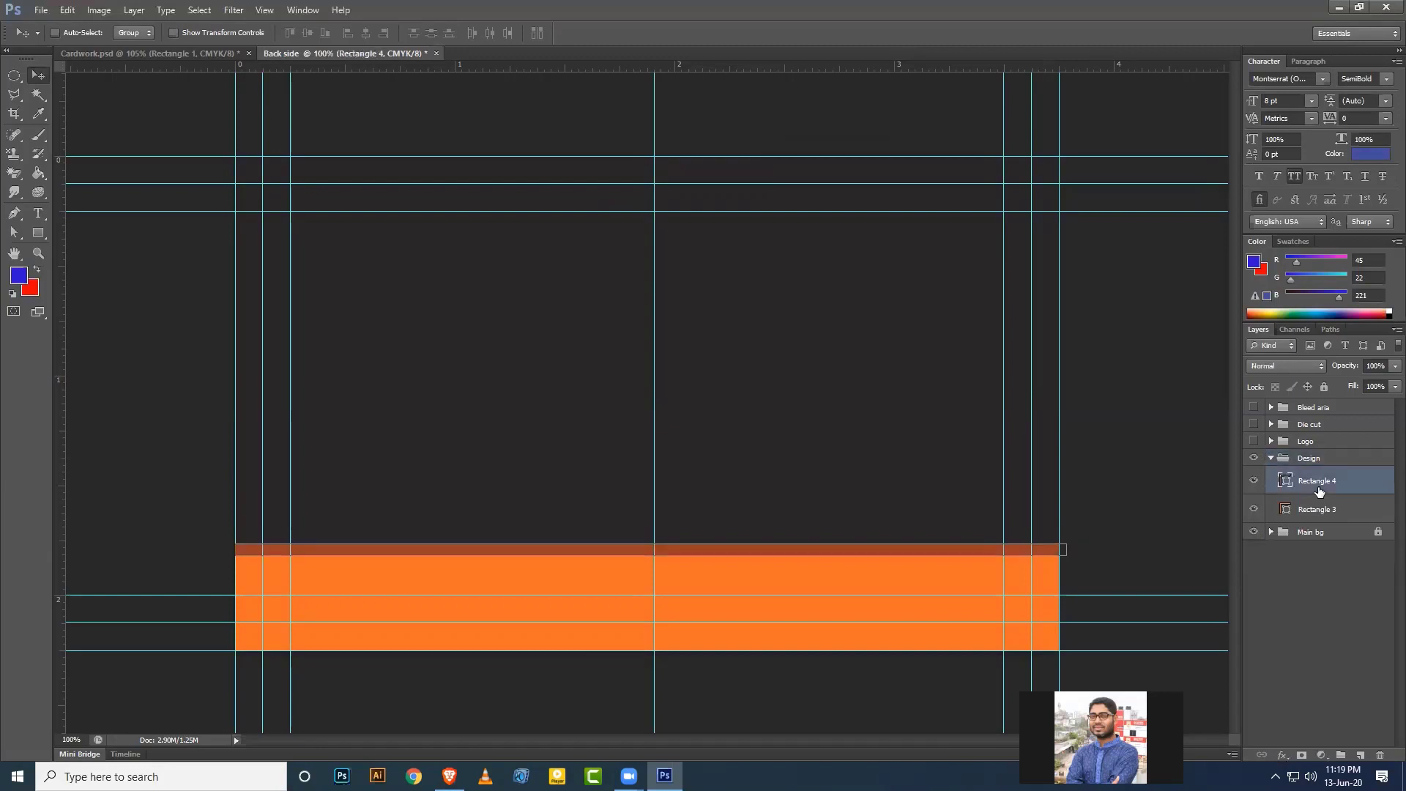
{"action": "left_click", "coordinate": [1271, 458]}
Show the Logo group, drag the logo to the card's horizontal centre, and start Free Transform.
{"action": "left_click", "coordinate": [1253, 440]}
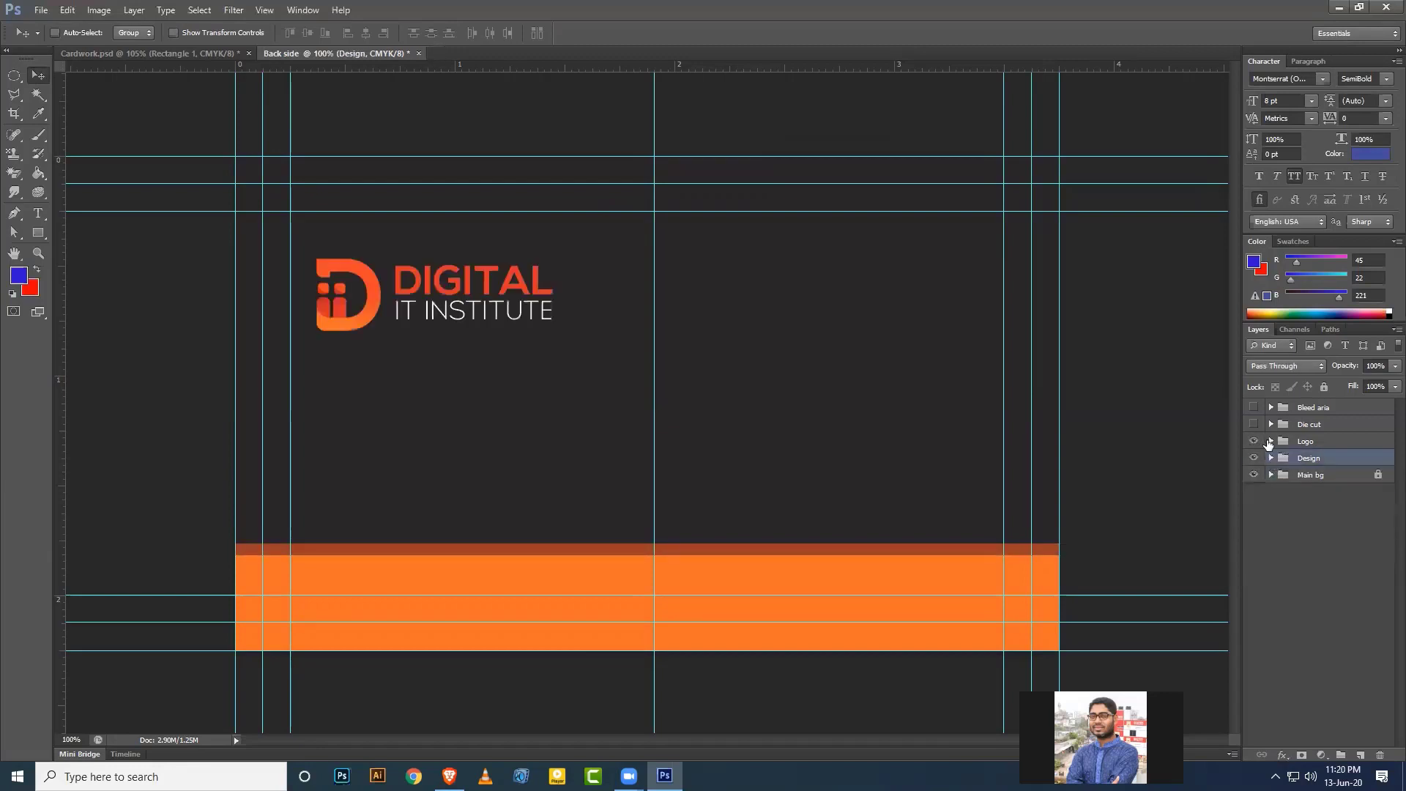
{"action": "left_click", "coordinate": [1311, 441]}
{"action": "left_click_drag", "start_coordinate": [533, 321], "coordinate": [693, 352]}
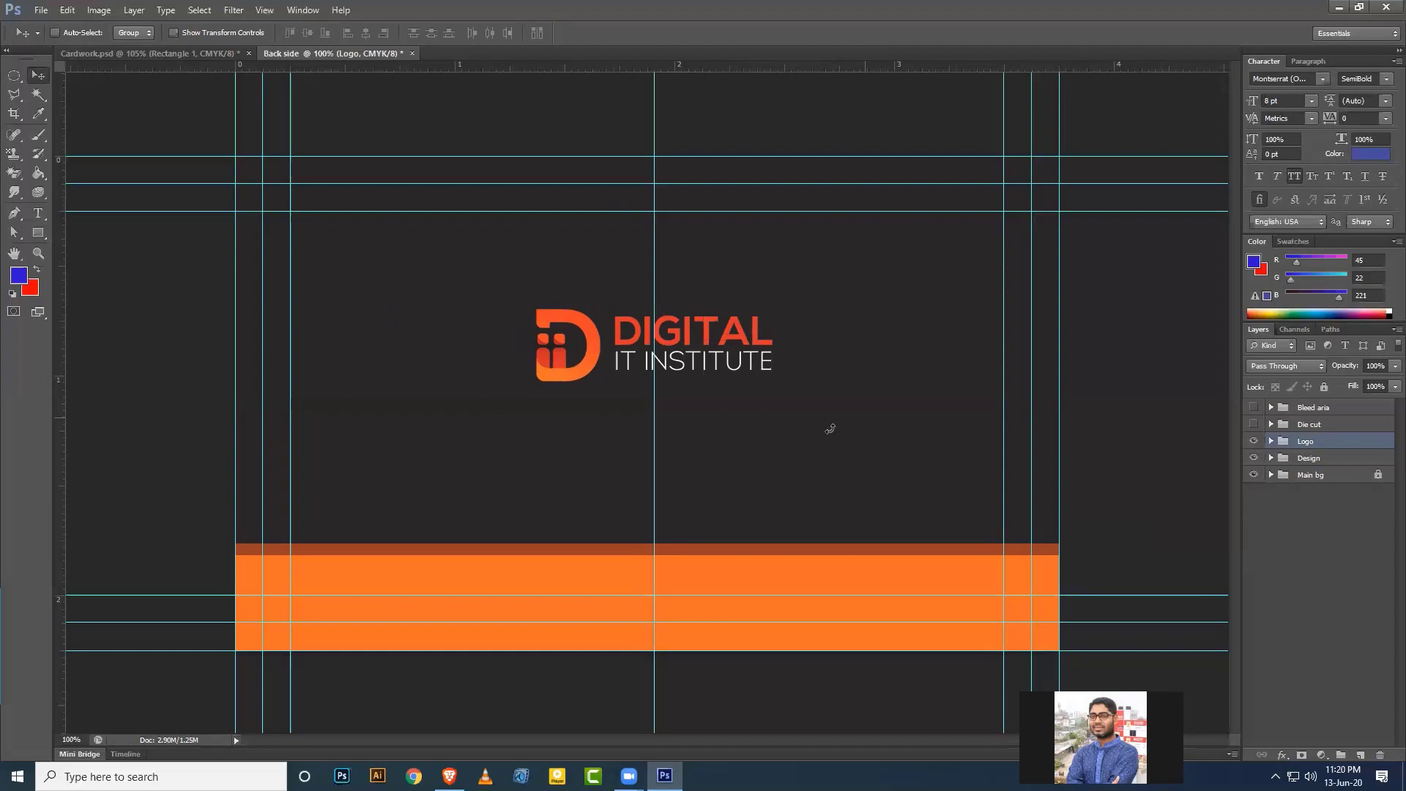
{"action": "key", "text": "ctrl+t"}
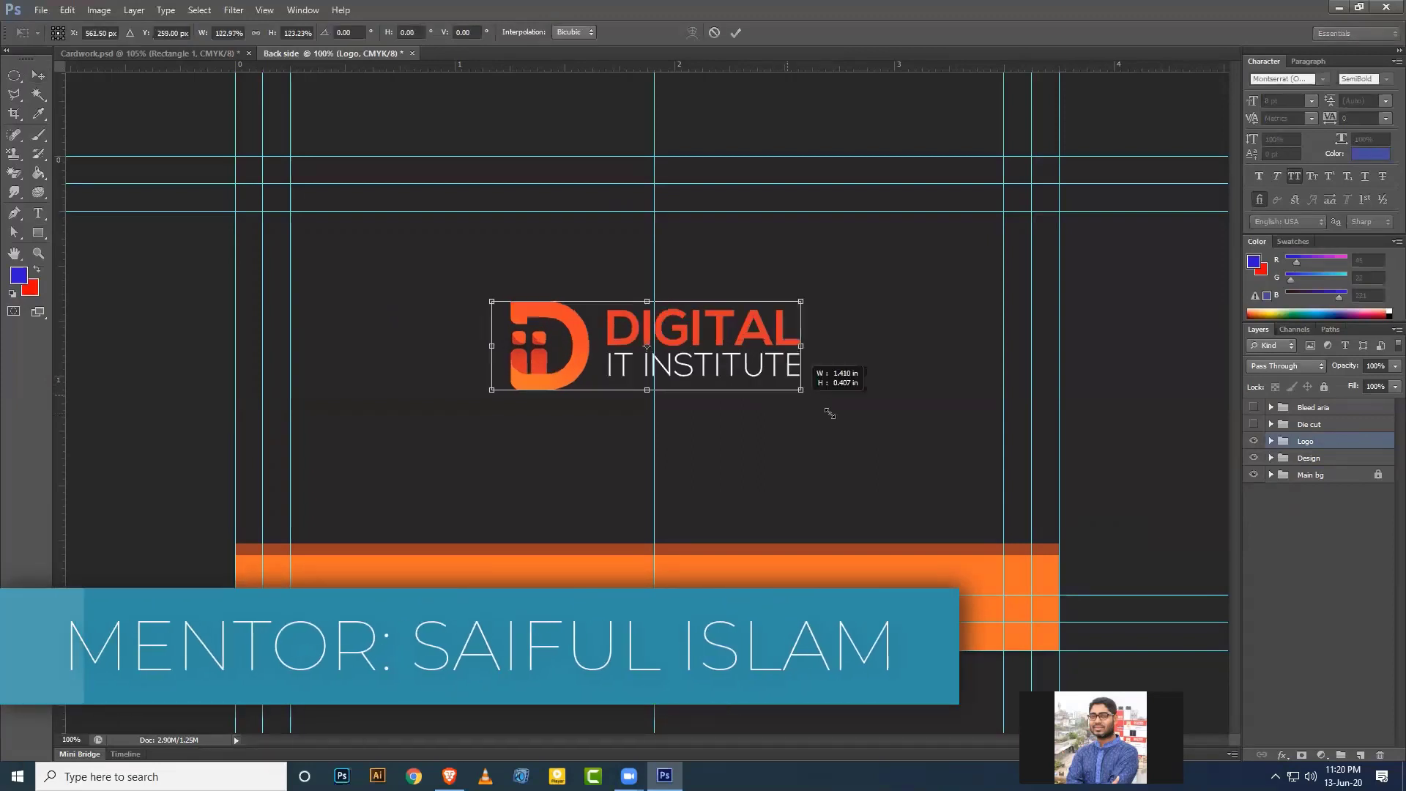
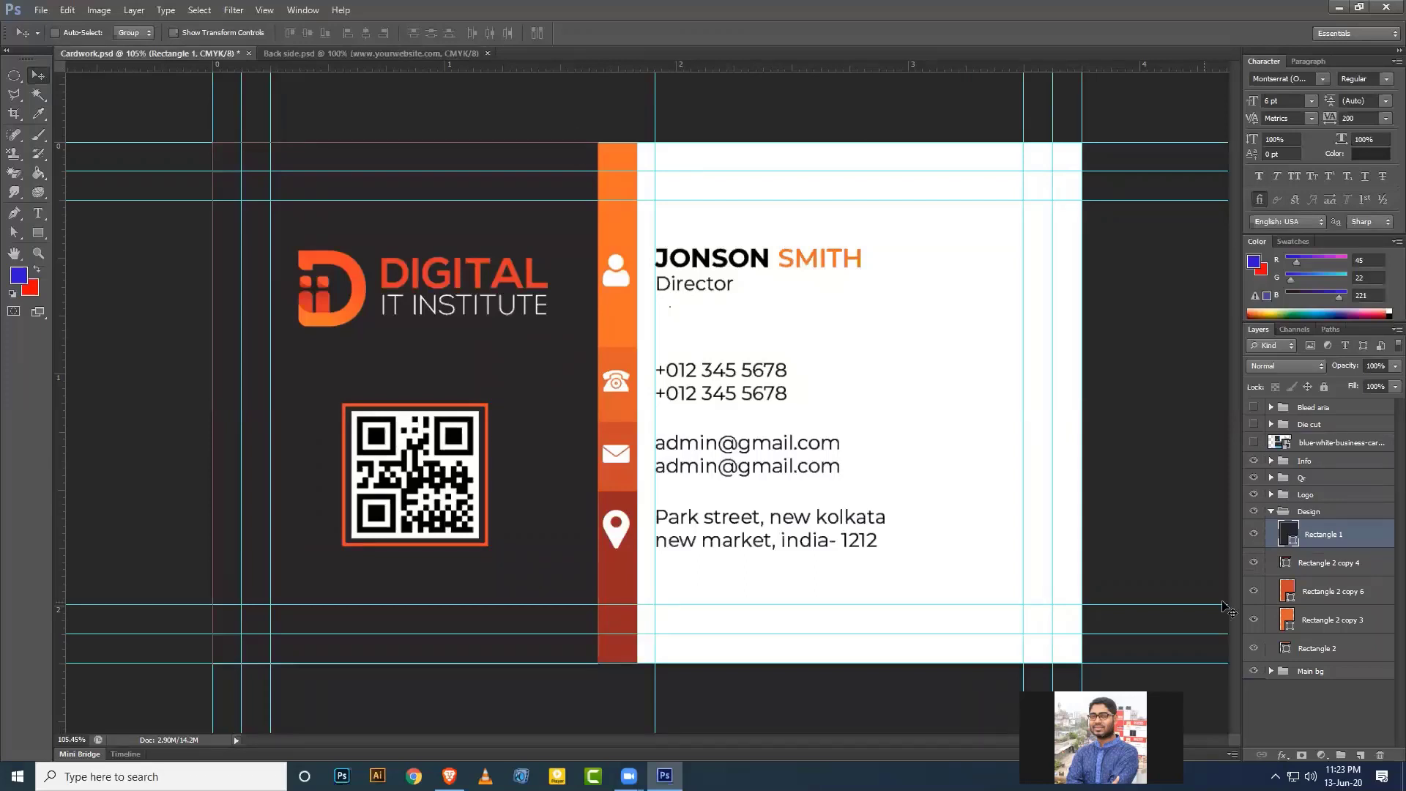
Delete the blue-white-business-card reference layer and save Cardwork.psd.
{"action": "left_click", "coordinate": [1272, 511]}
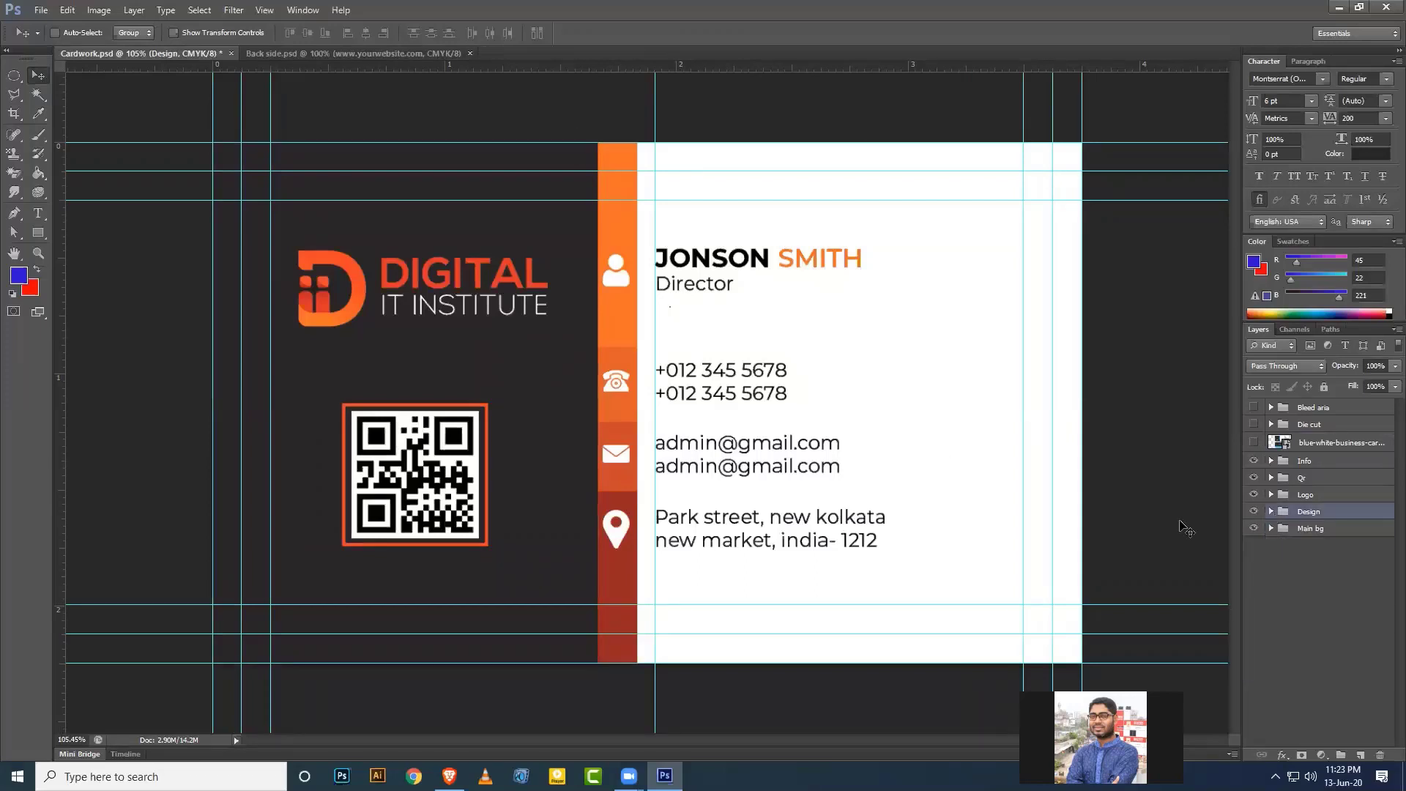
{"action": "left_click", "coordinate": [1332, 443]}
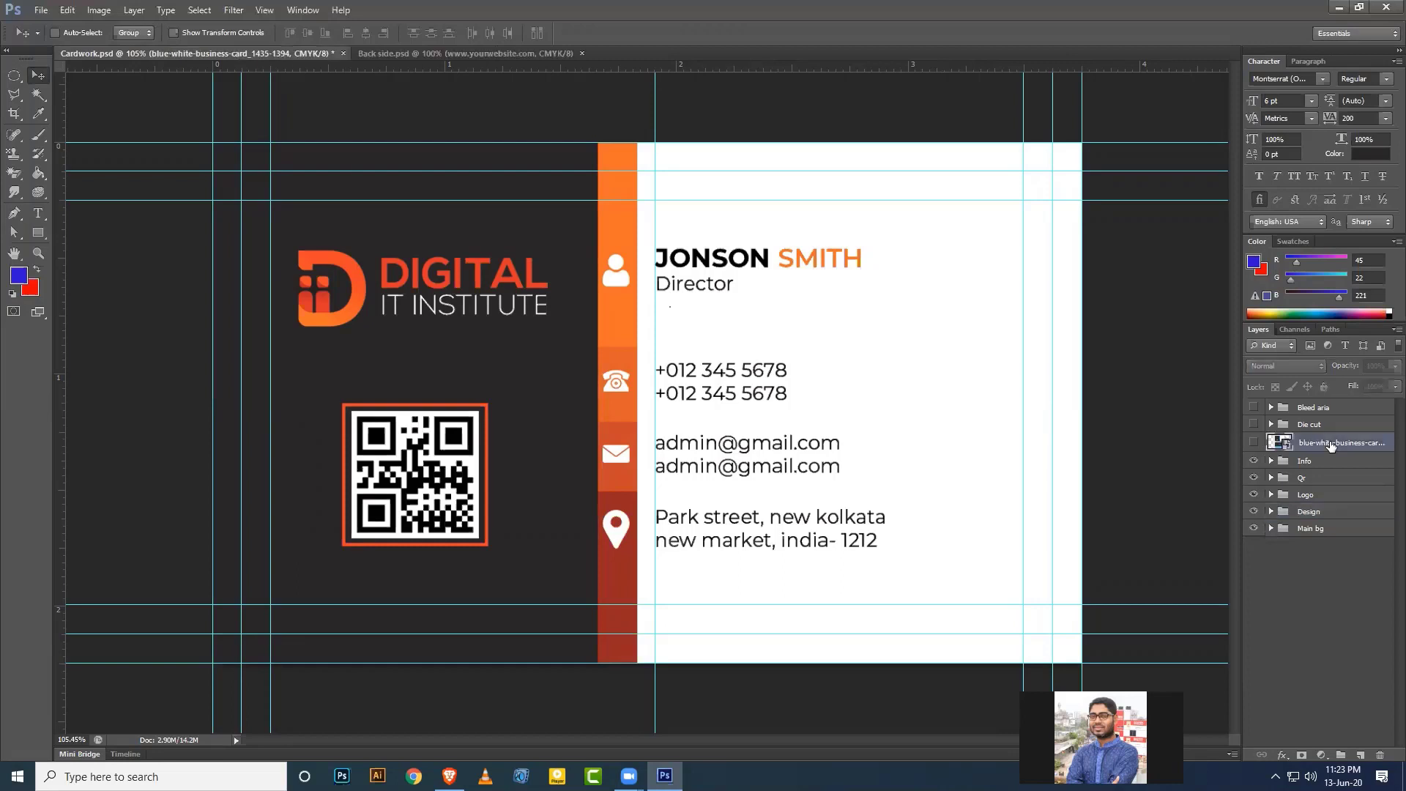
{"action": "key", "text": "Delete"}
{"action": "key", "text": "ctrl+s"}
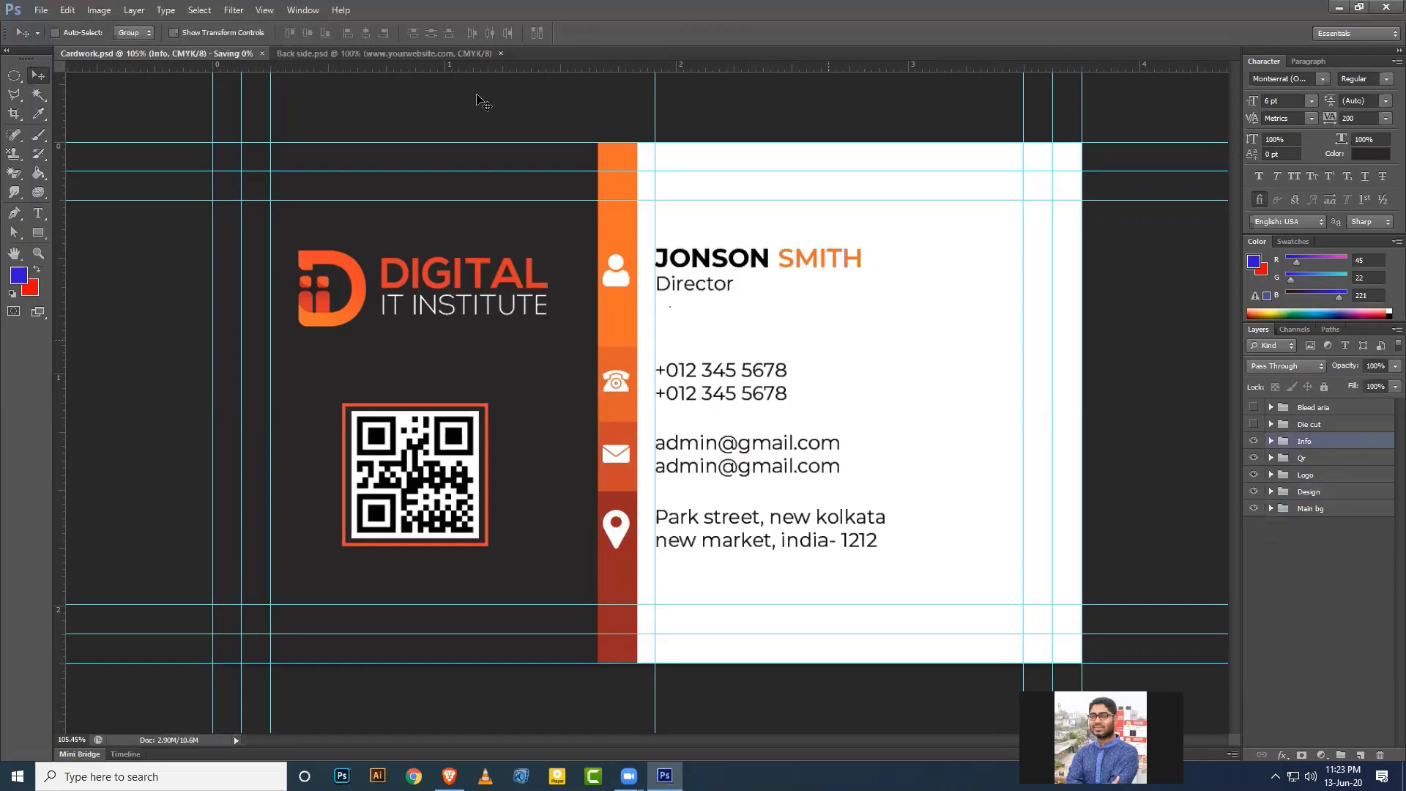
Check Back side.psd, then move Cardwork's vertical guide near the card's left edge.
{"action": "left_click", "coordinate": [423, 52]}
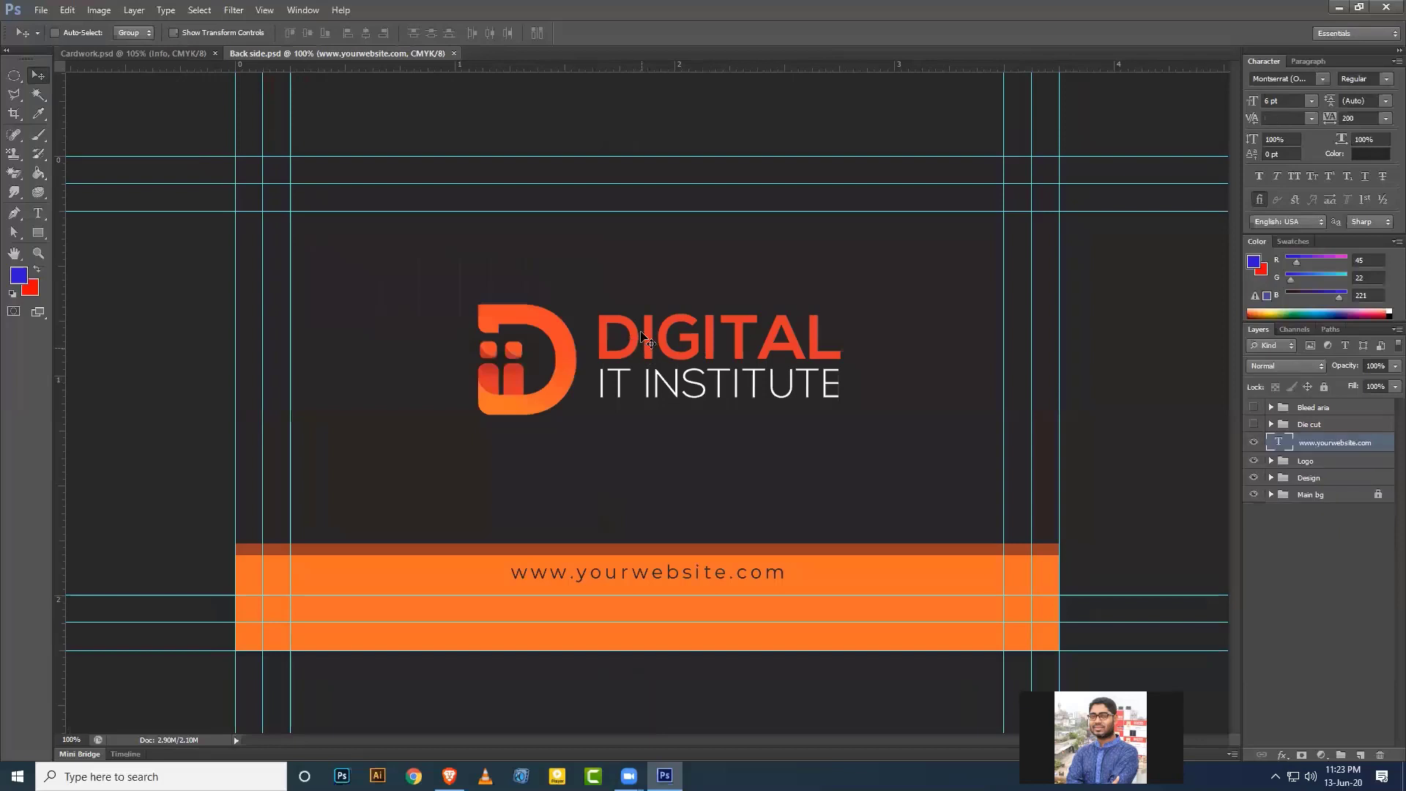
{"action": "left_click", "coordinate": [162, 50]}
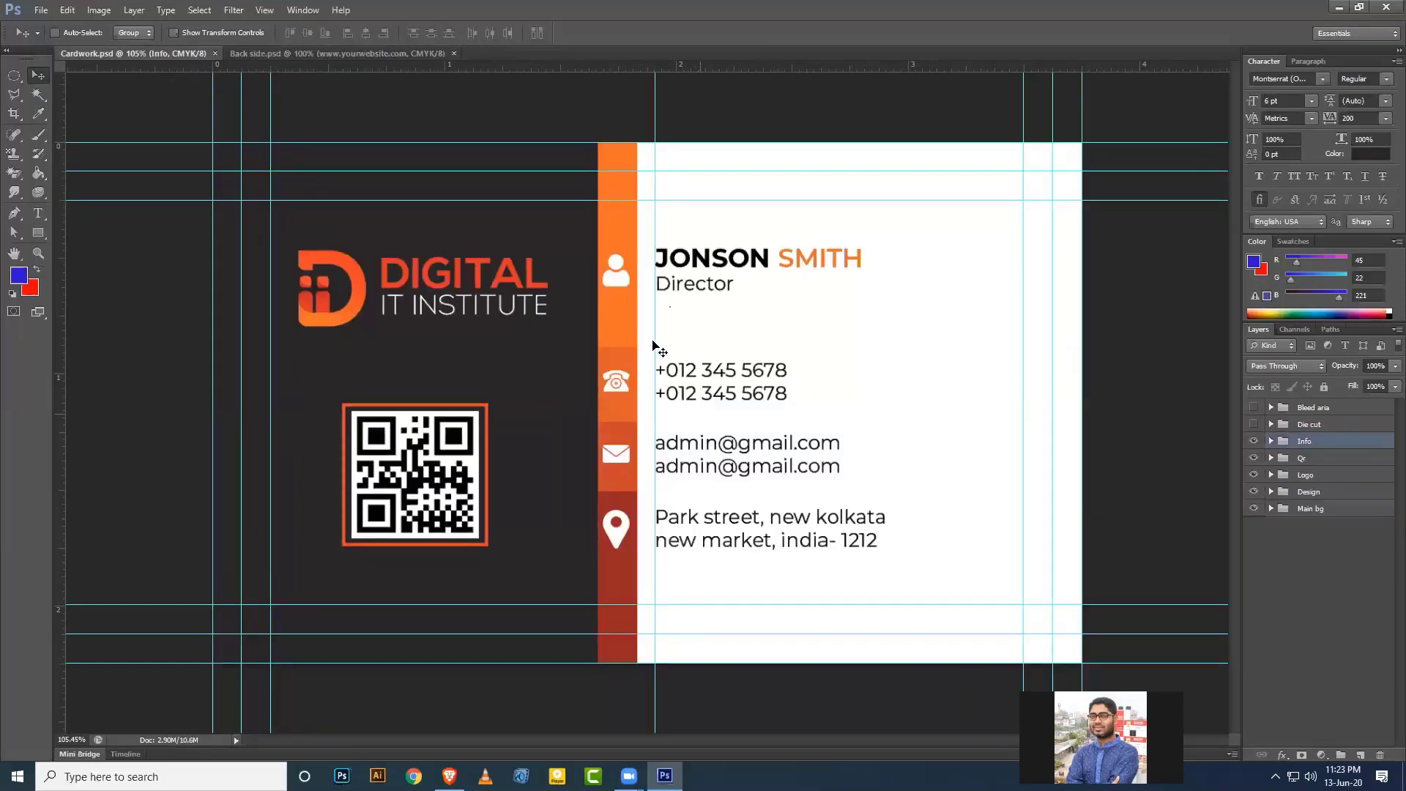
{"action": "left_click_drag", "start_coordinate": [653, 336], "coordinate": [38, 354]}
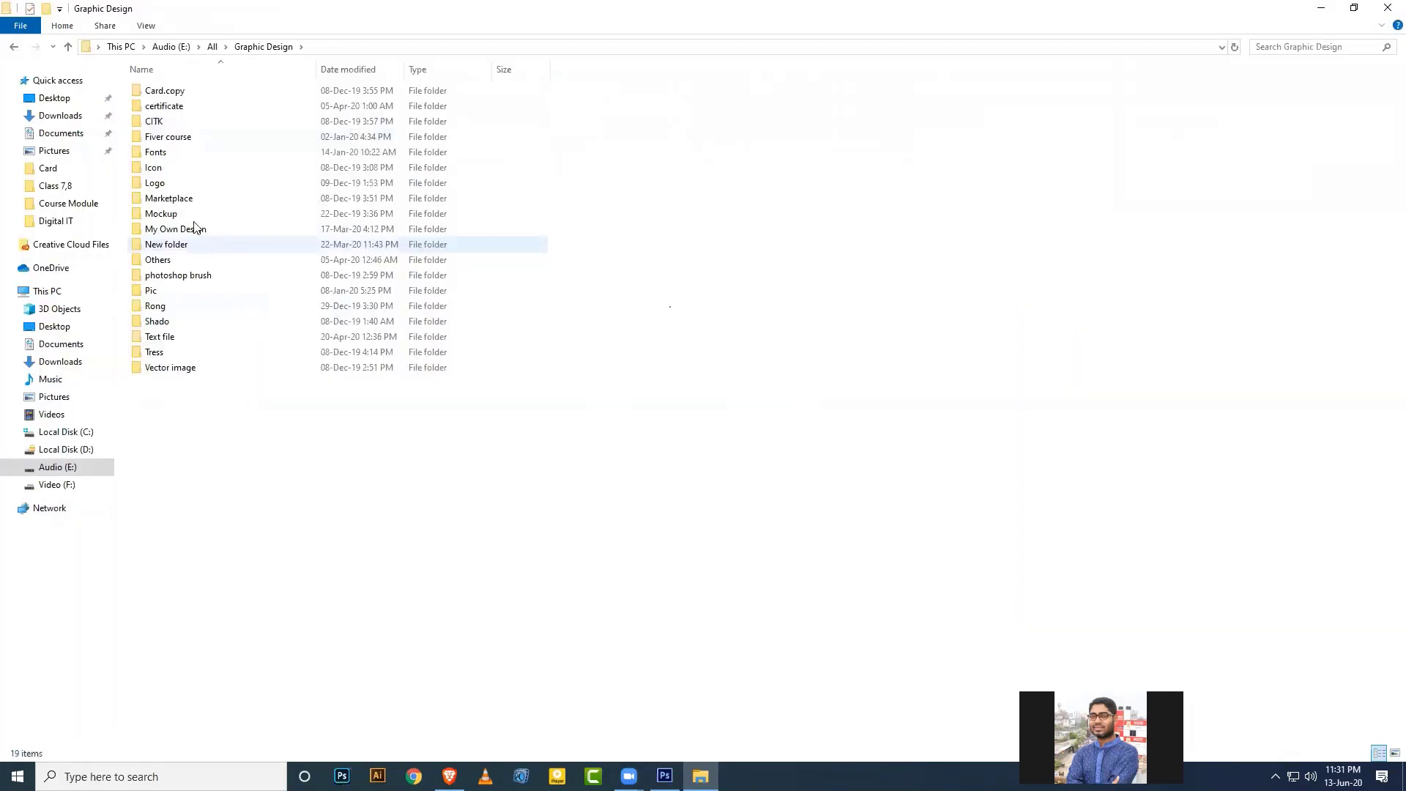
Open 6.psd and 4.psd together from Mockup > All Business Card Mockup > All Business Card Mockup.
{"action": "left_click", "coordinate": [271, 213]}
{"action": "double_click", "coordinate": [234, 92]}
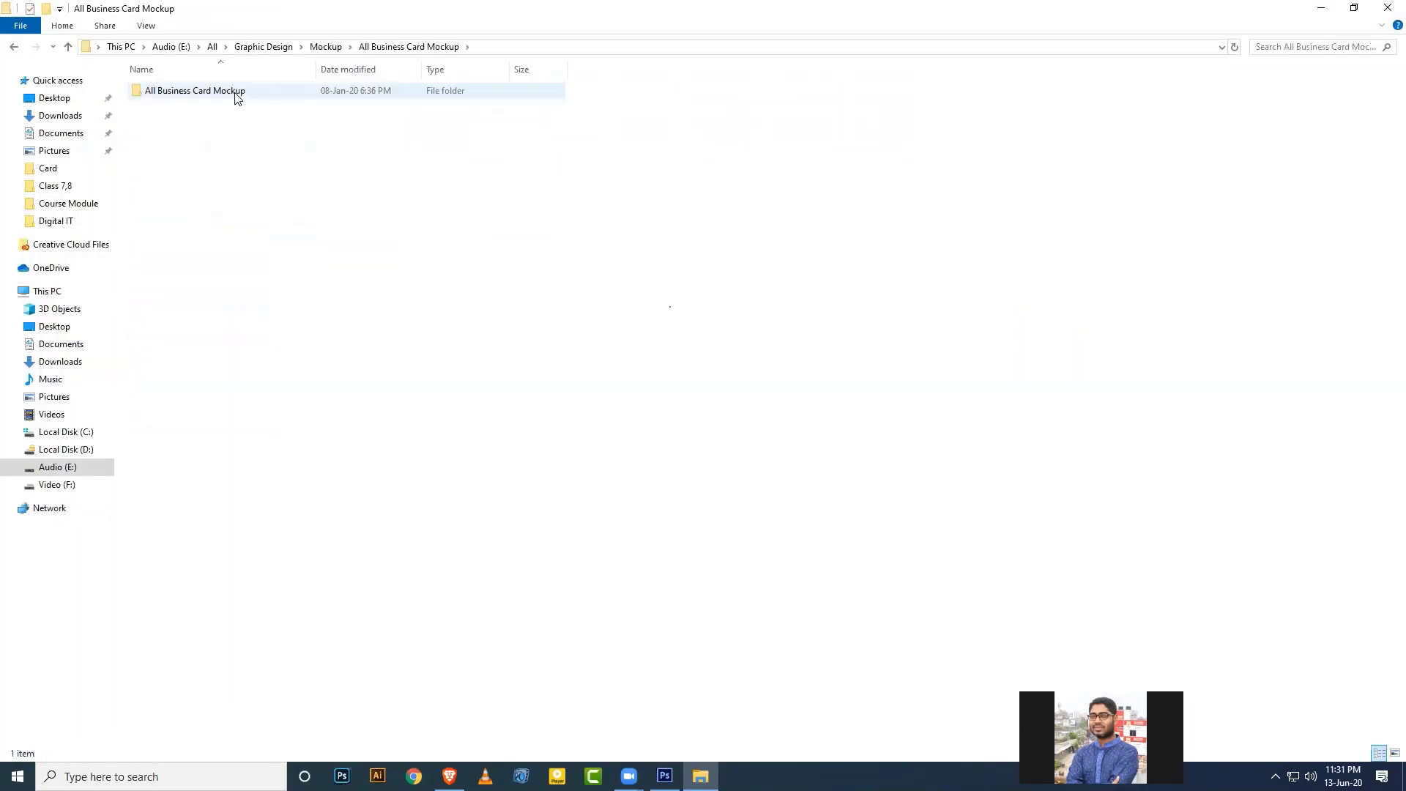
{"action": "double_click", "coordinate": [234, 92]}
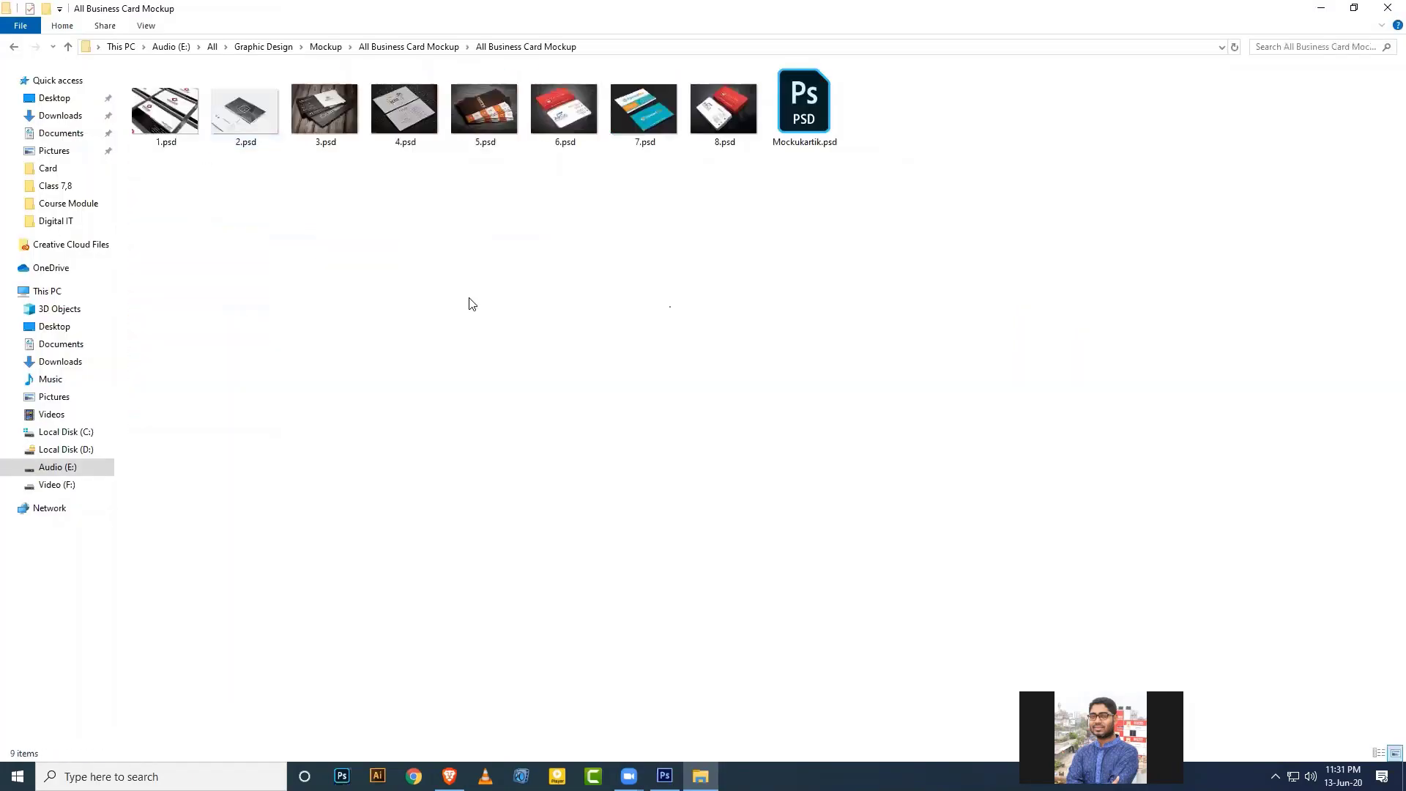
{"action": "left_click", "coordinate": [554, 114]}
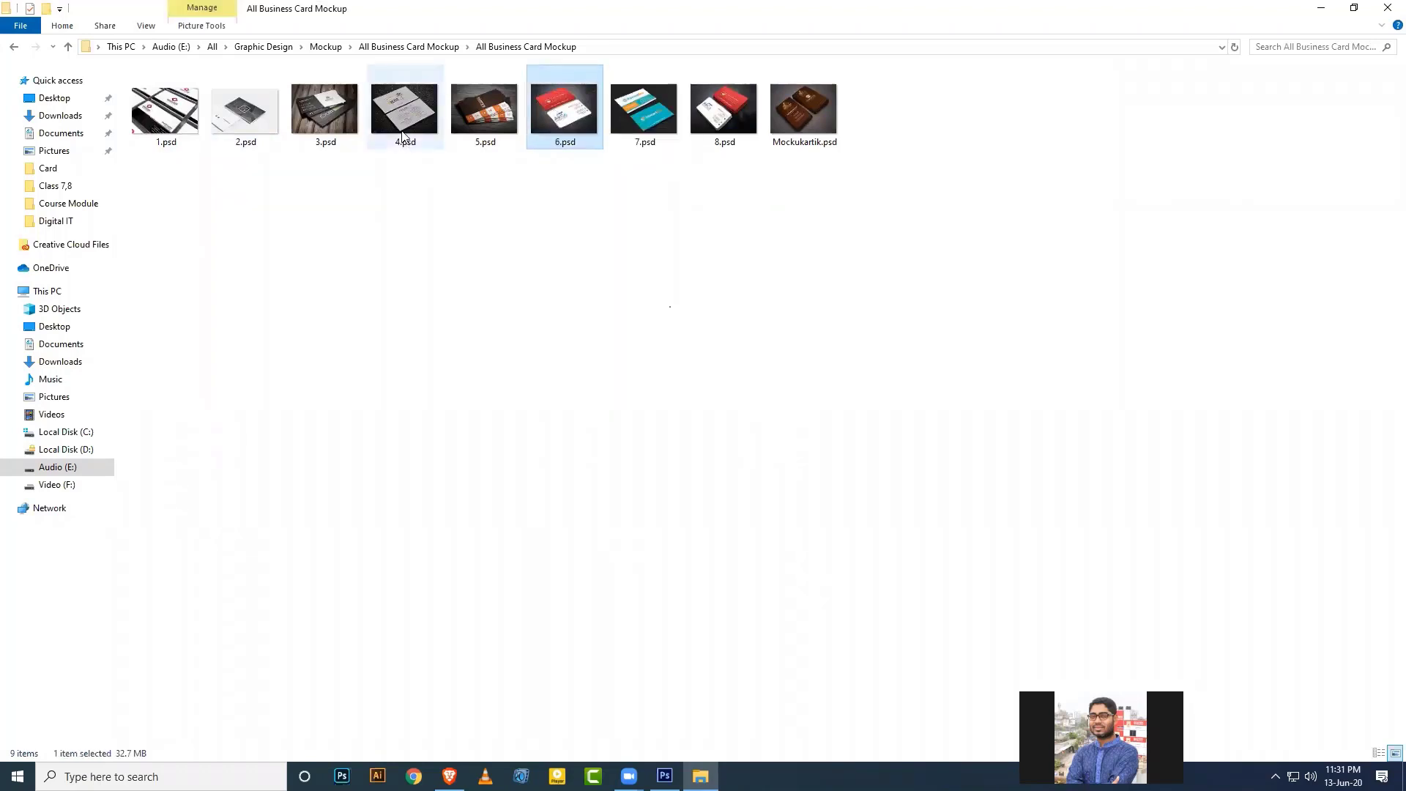
{"action": "left_click", "coordinate": [405, 121], "text": "ctrl"}
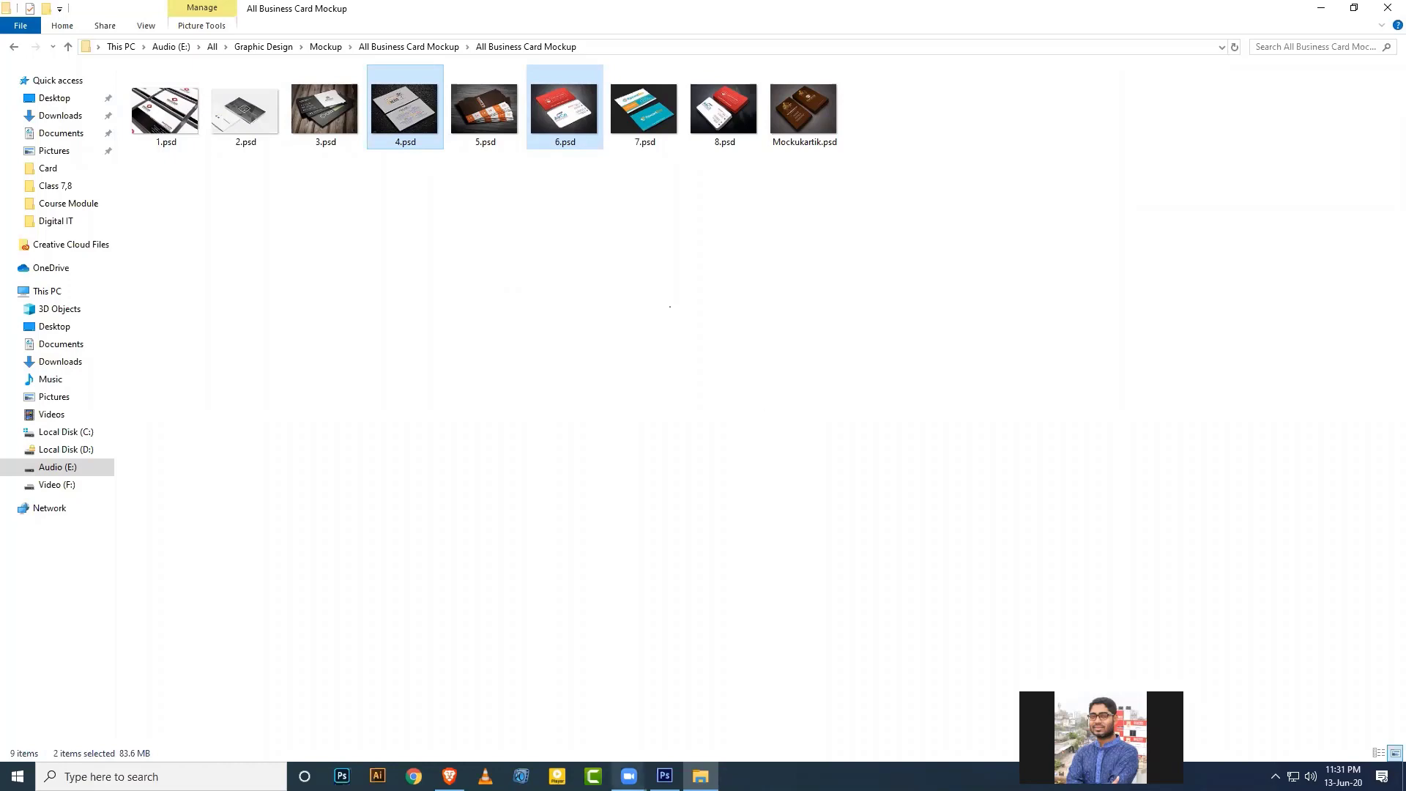
{"action": "key", "text": "Return"}
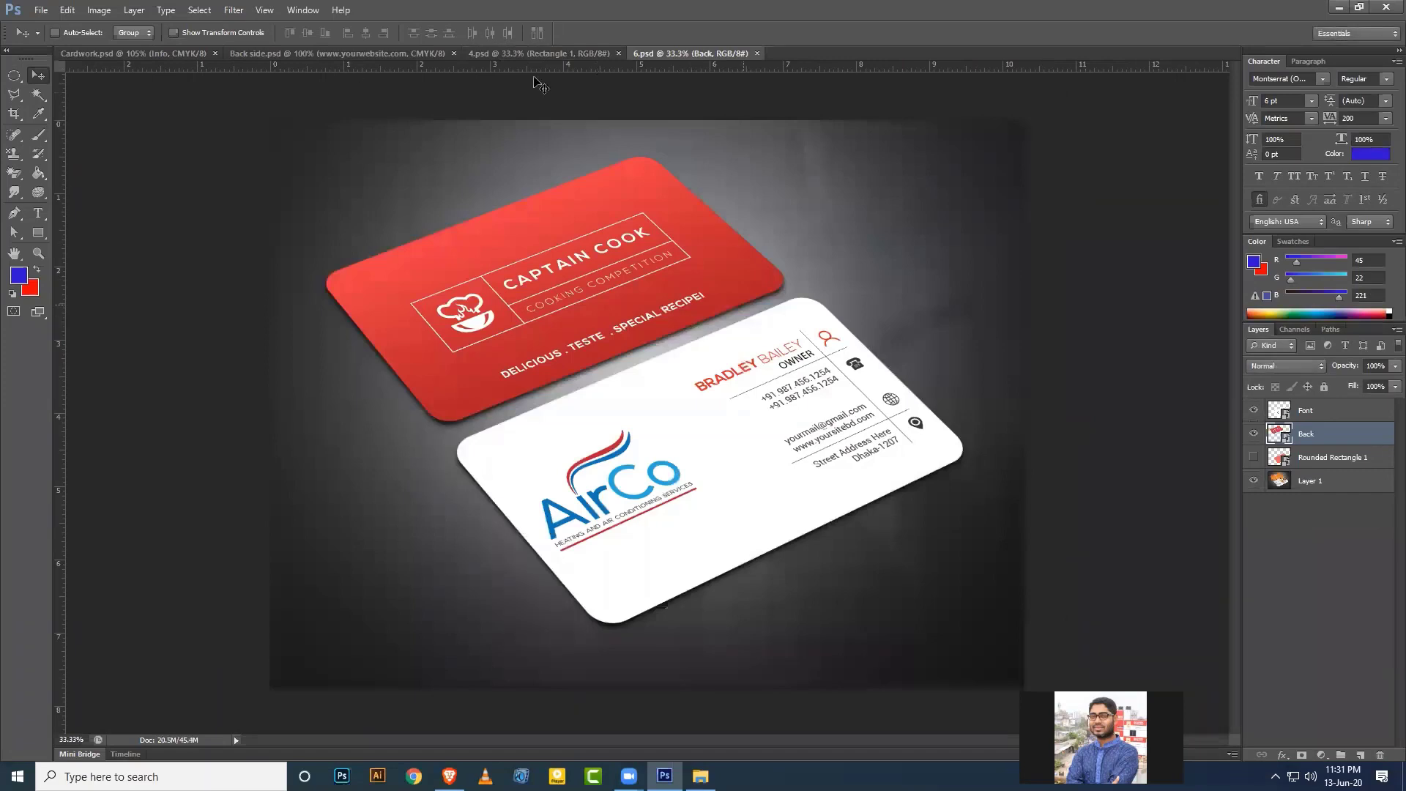
Compare Back side.psd with the 4.psd and 6.psd mockups, then return to Cardwork.psd with the Rectangular Marquee Tool.
{"action": "left_click", "coordinate": [162, 54]}
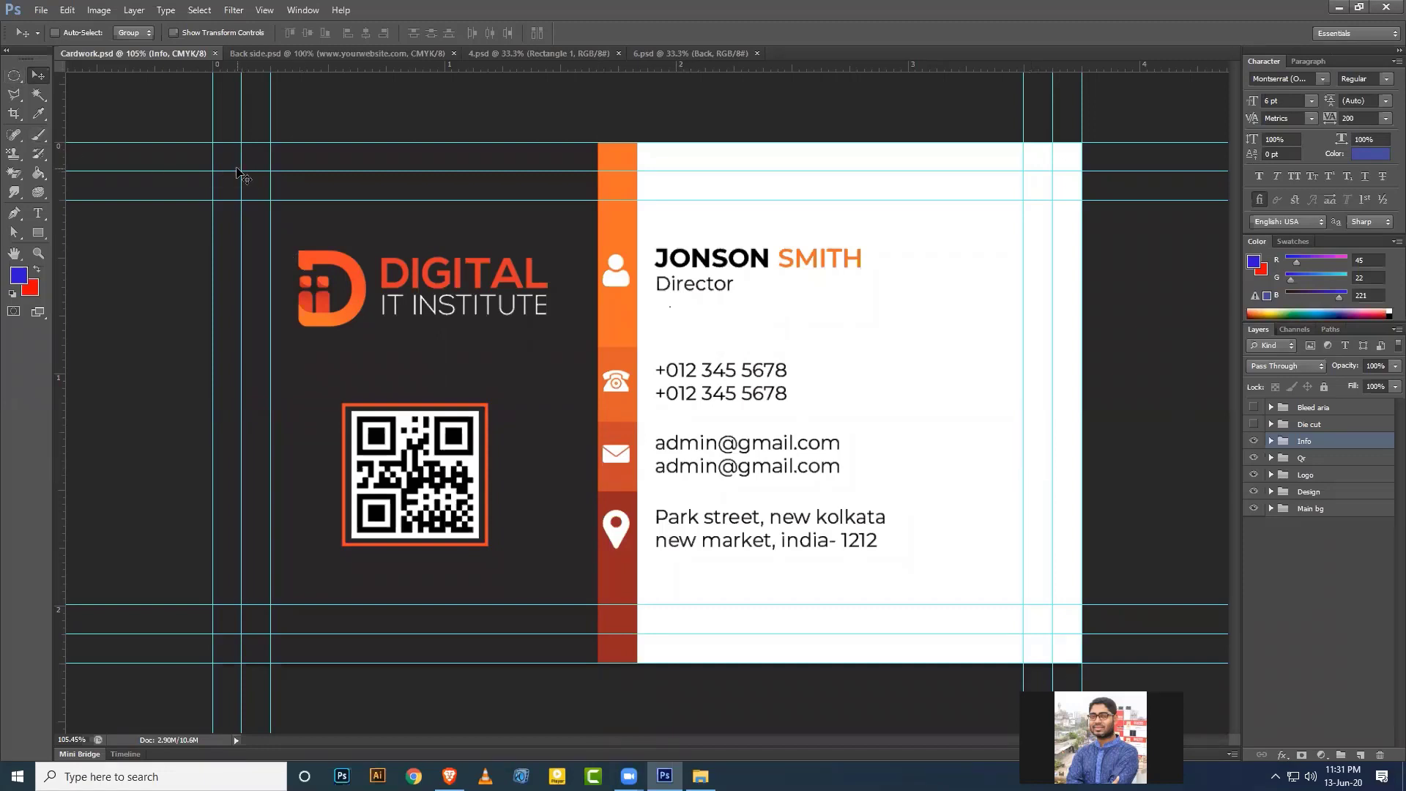
{"action": "left_click", "coordinate": [354, 52]}
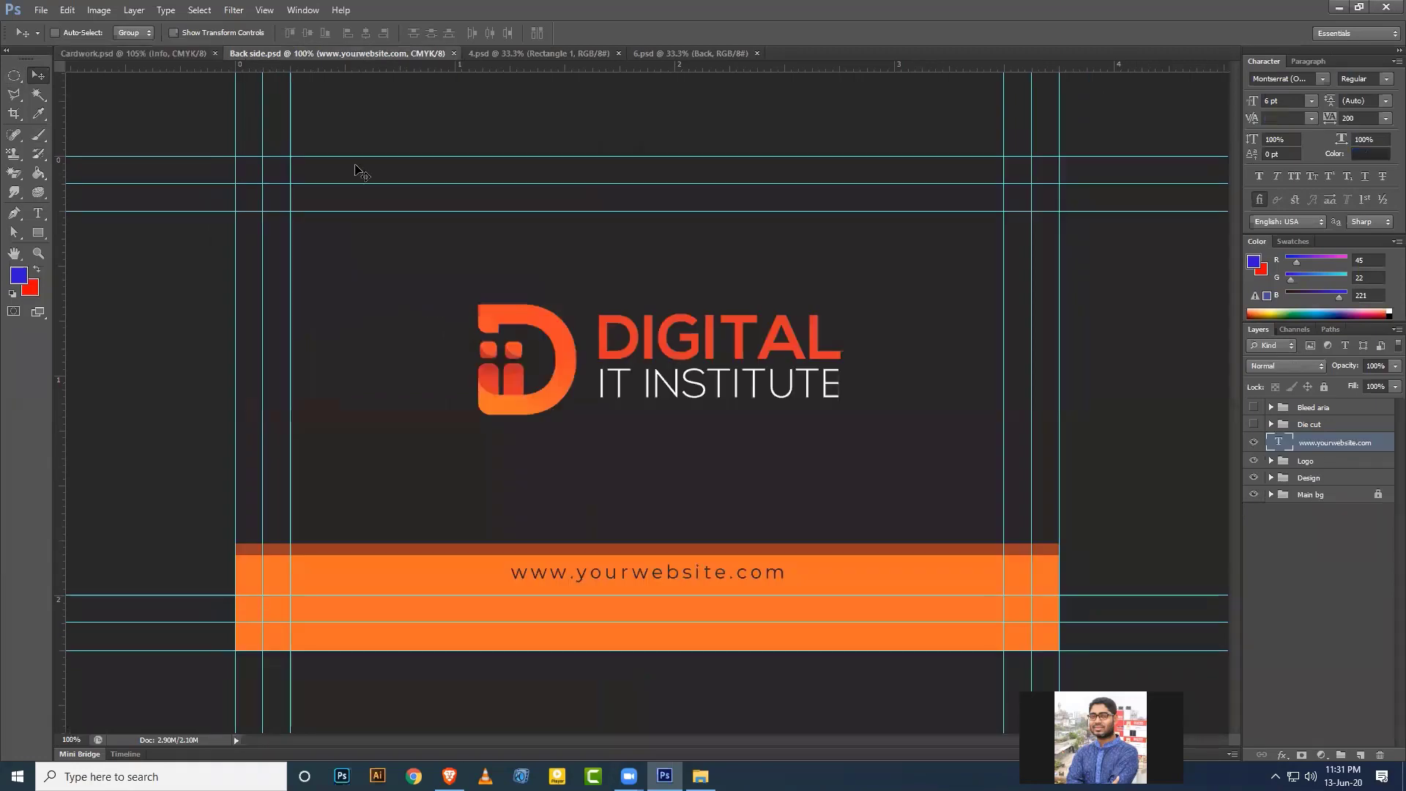
{"action": "left_click", "coordinate": [532, 55]}
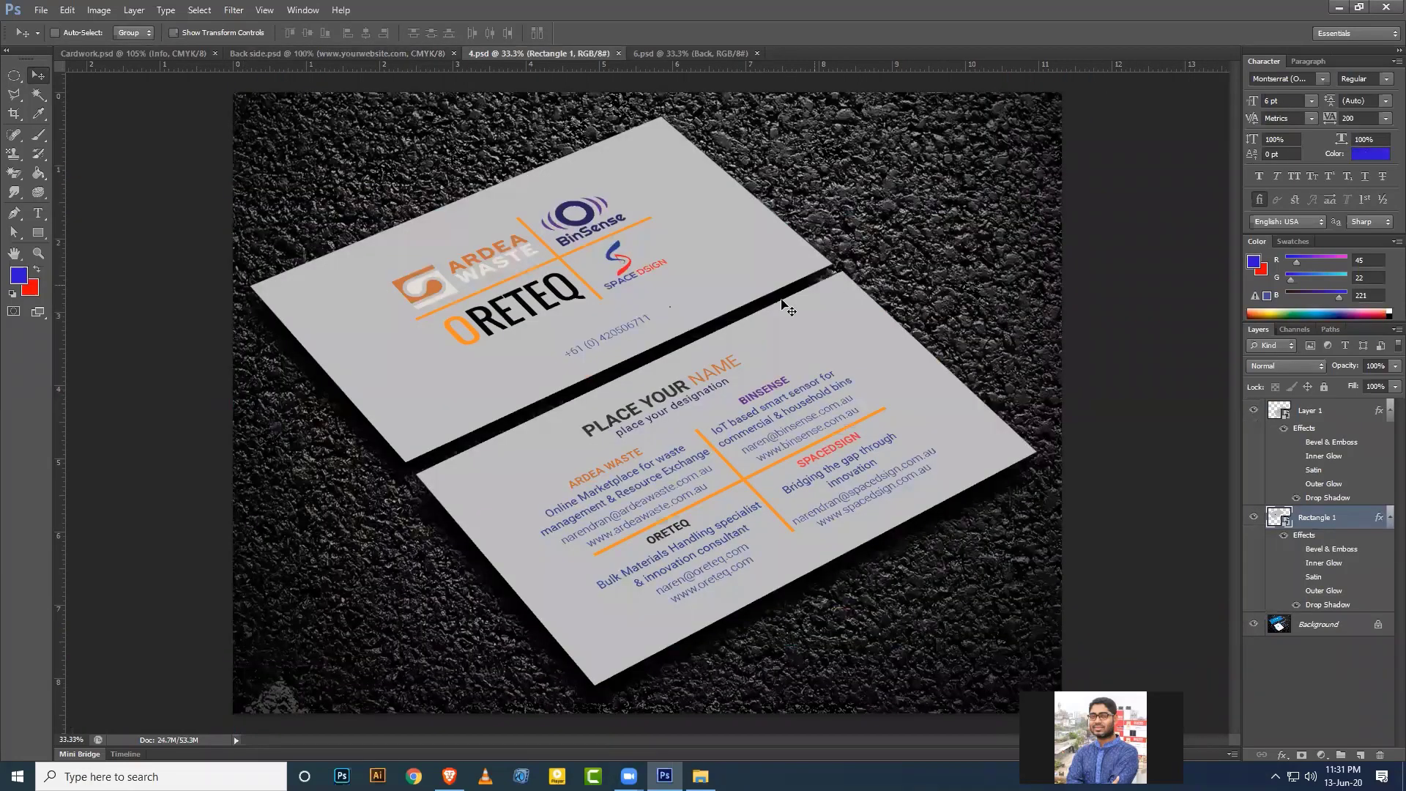
{"action": "left_click", "coordinate": [681, 53]}
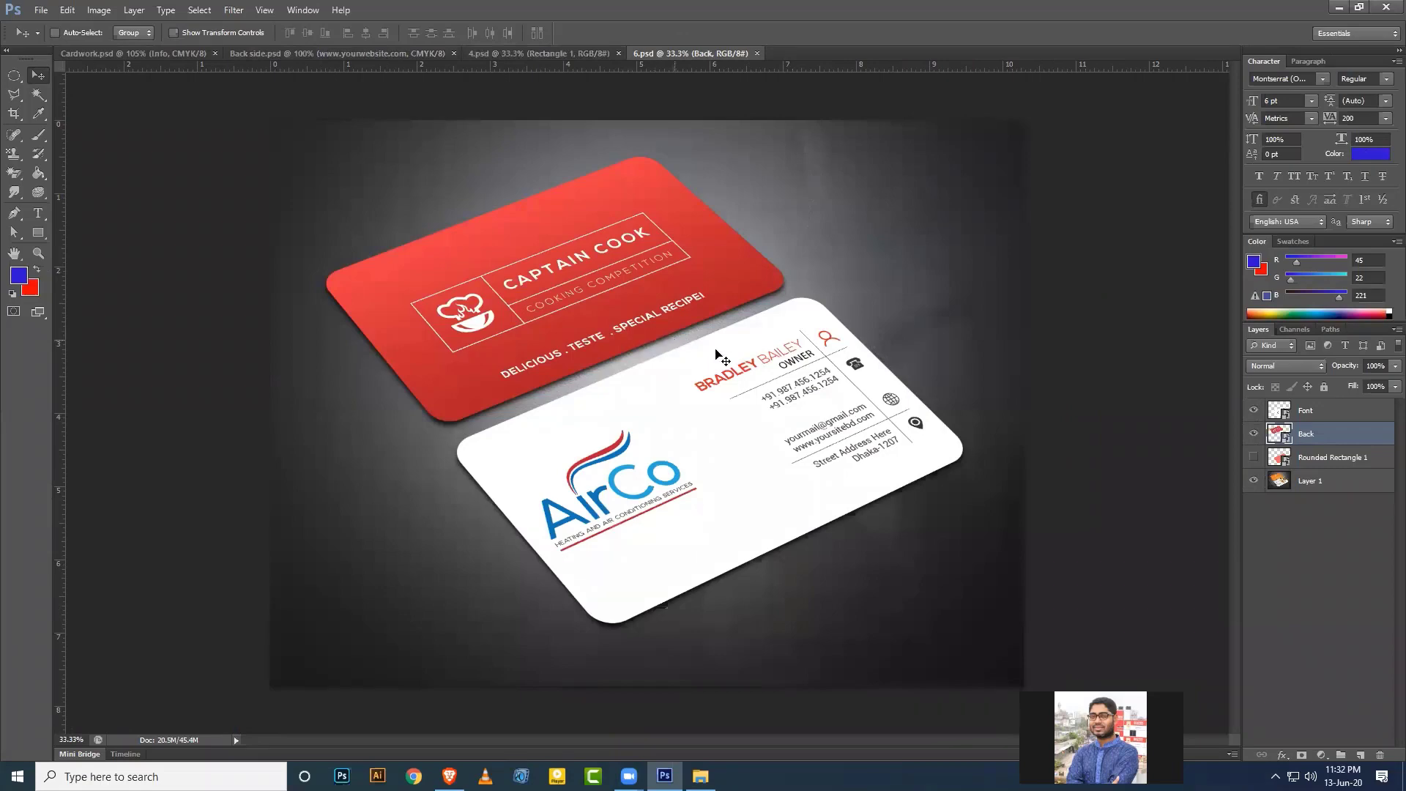
{"action": "left_click", "coordinate": [486, 53]}
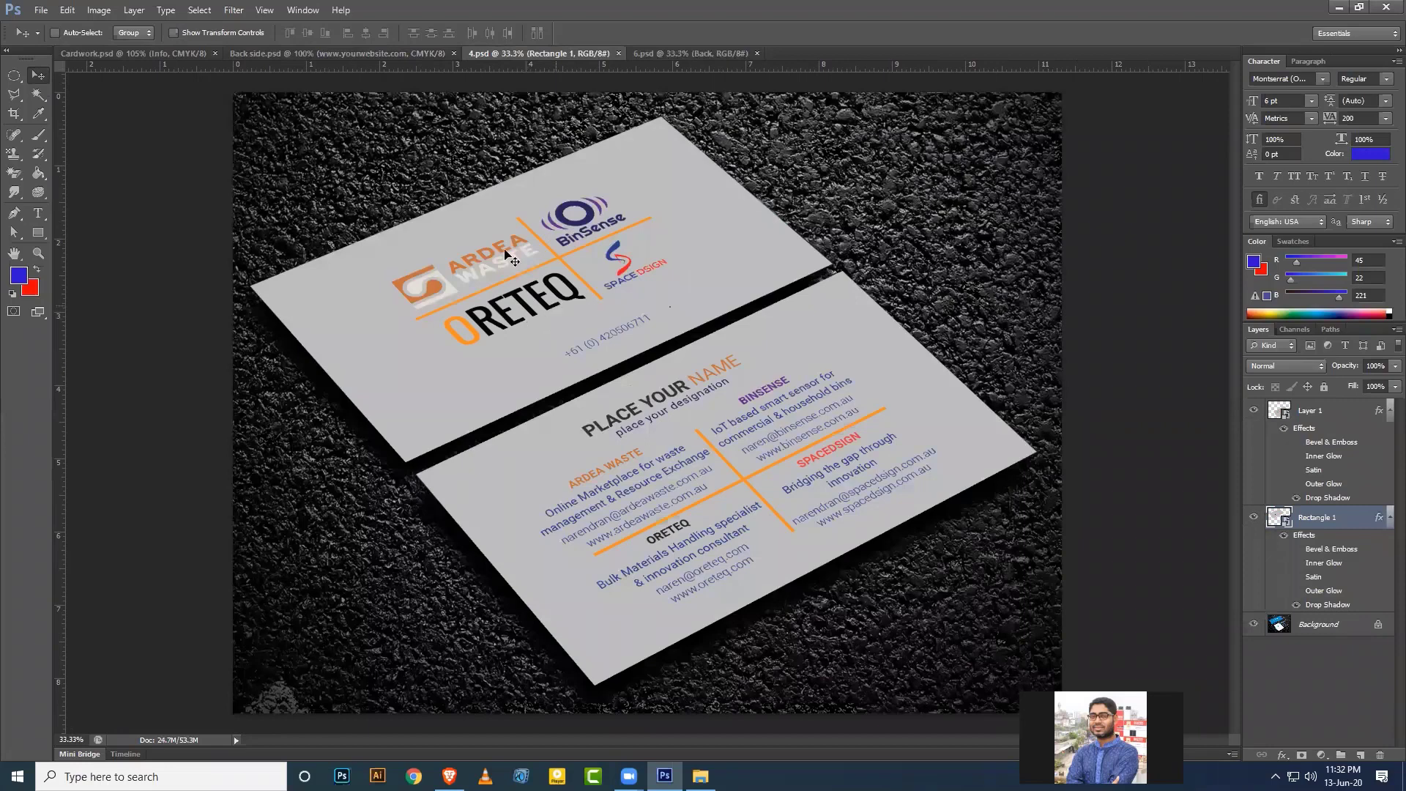
{"action": "left_click", "coordinate": [157, 52]}
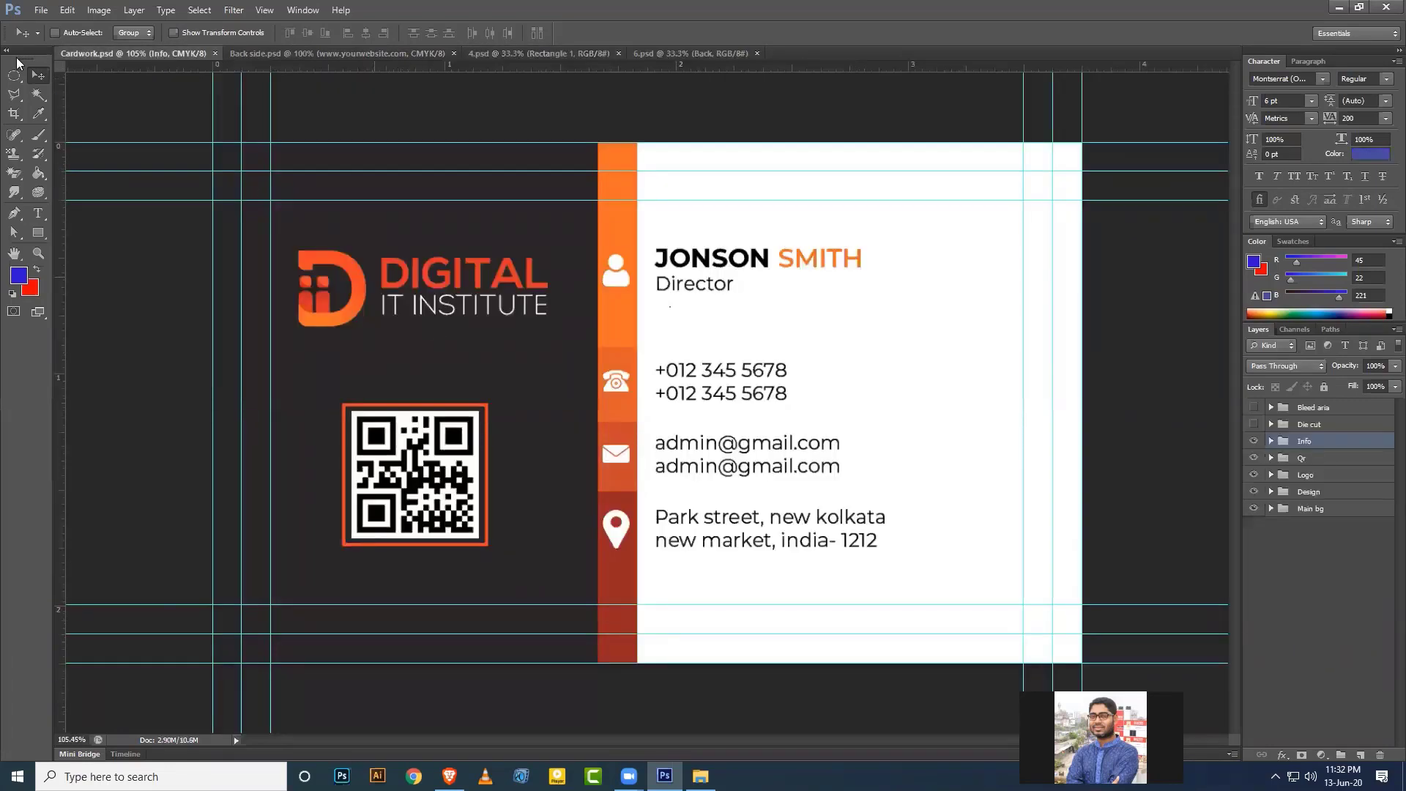
{"action": "left_click_drag", "start_coordinate": [21, 76], "coordinate": [52, 72]}
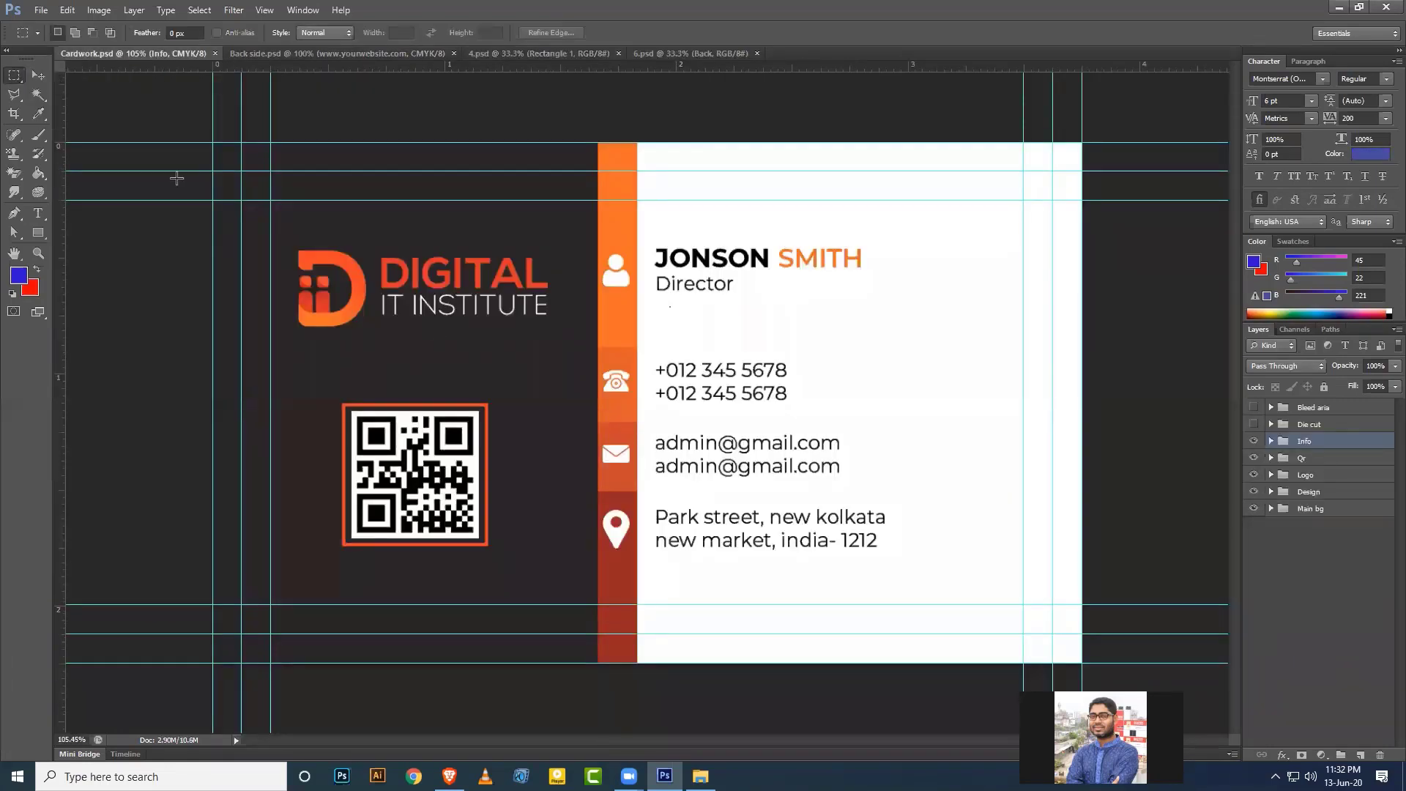
Marquee the front card along the trim guides and Copy Merged it from the Edit menu.
{"action": "left_click_drag", "start_coordinate": [254, 174], "coordinate": [1052, 634]}
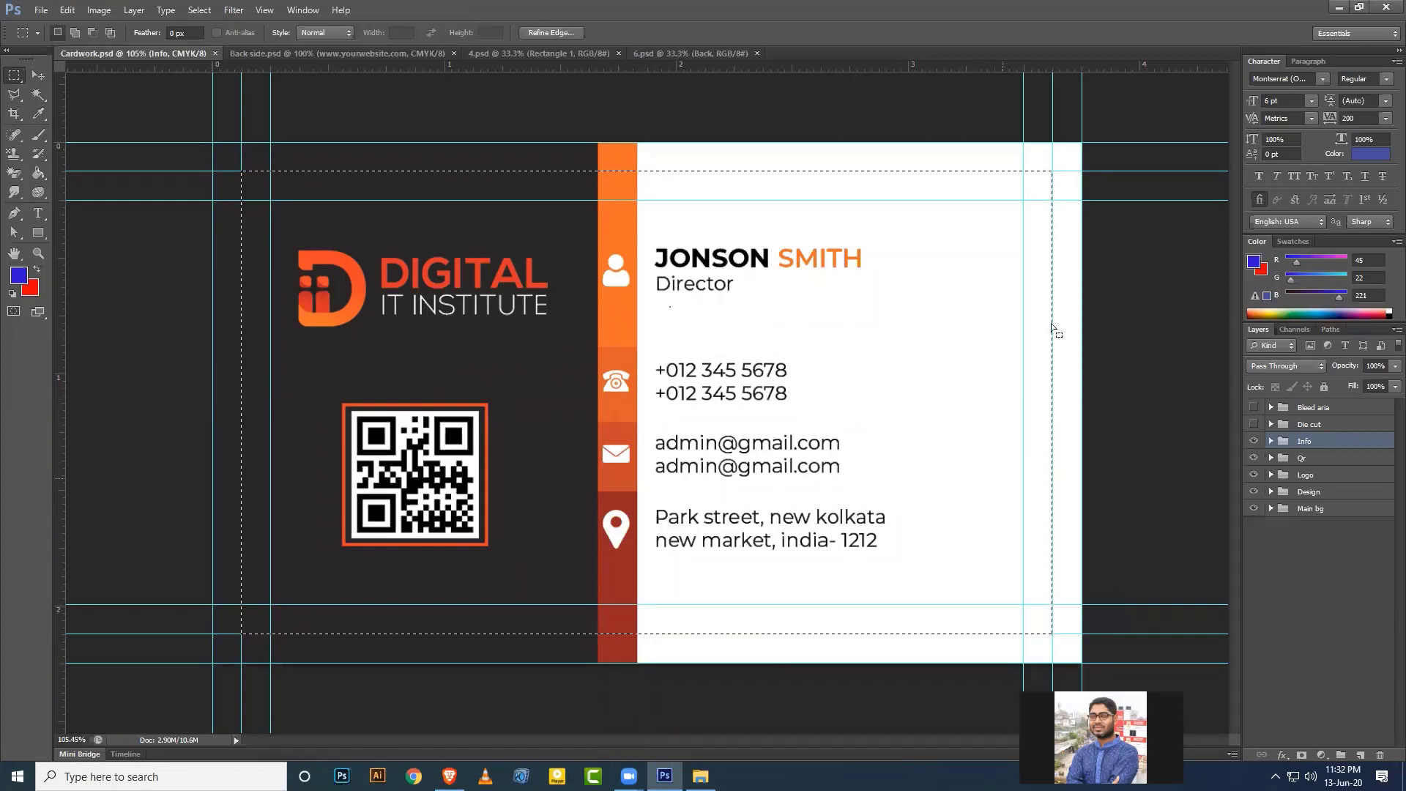
{"action": "left_click", "coordinate": [42, 10]}
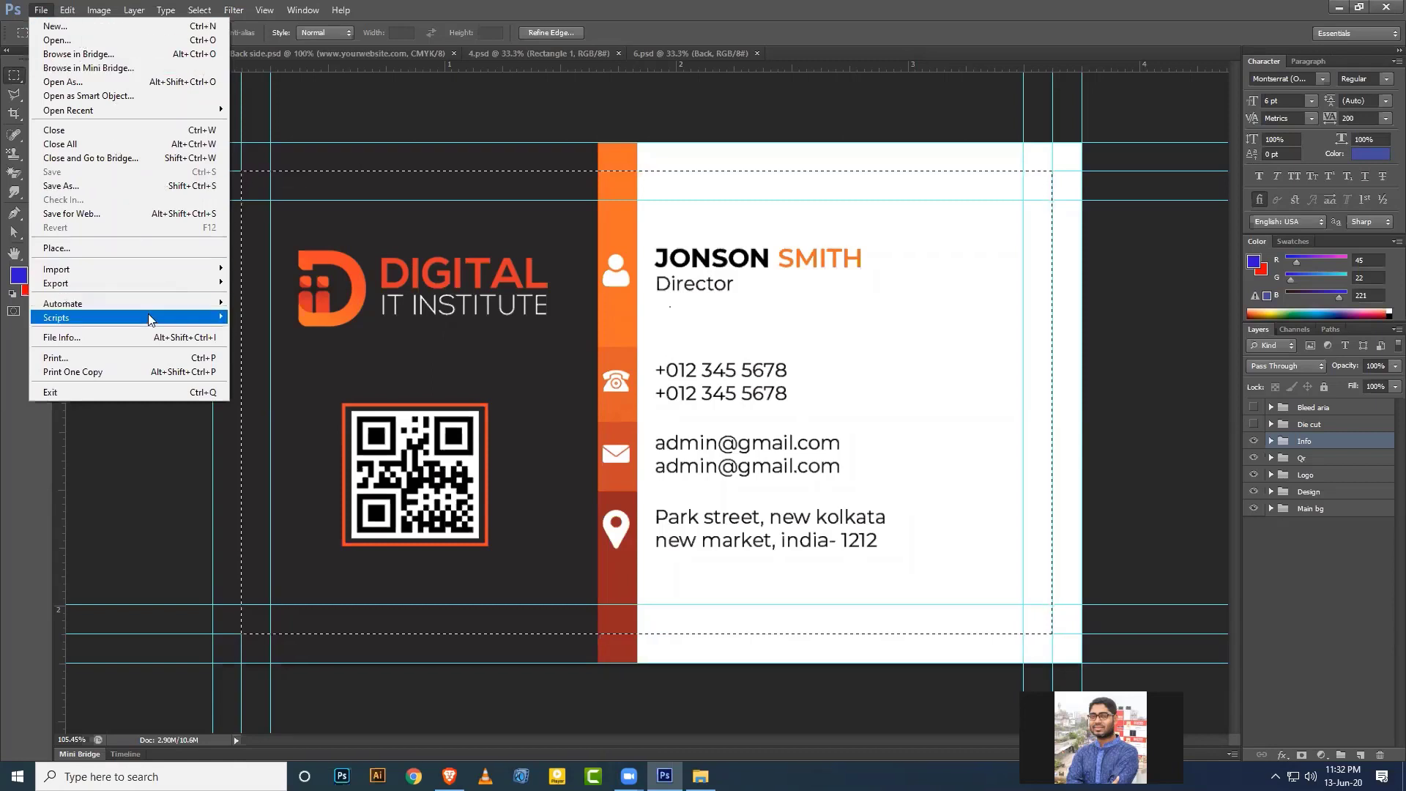
{"action": "mouse_move", "coordinate": [68, 10]}
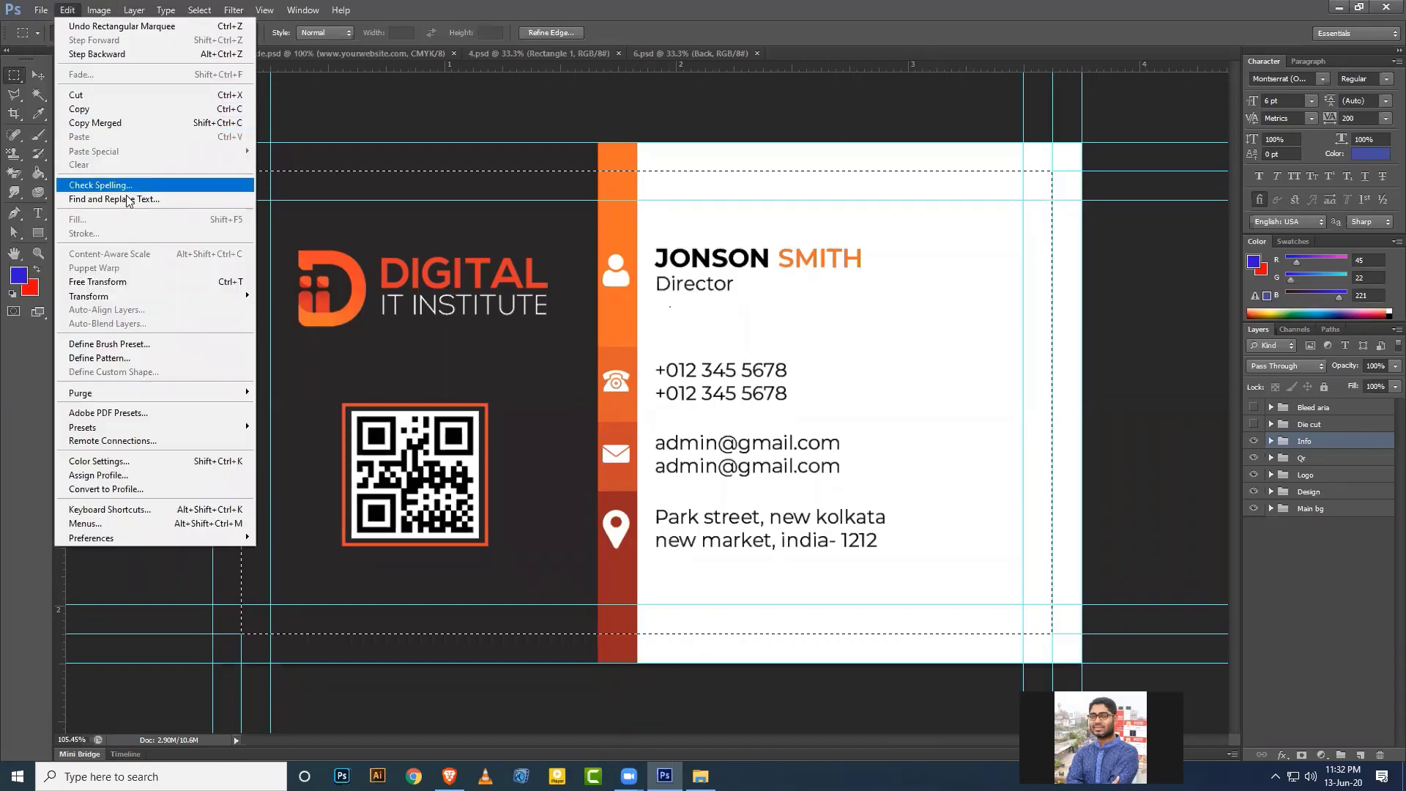
{"action": "left_click", "coordinate": [522, 8]}
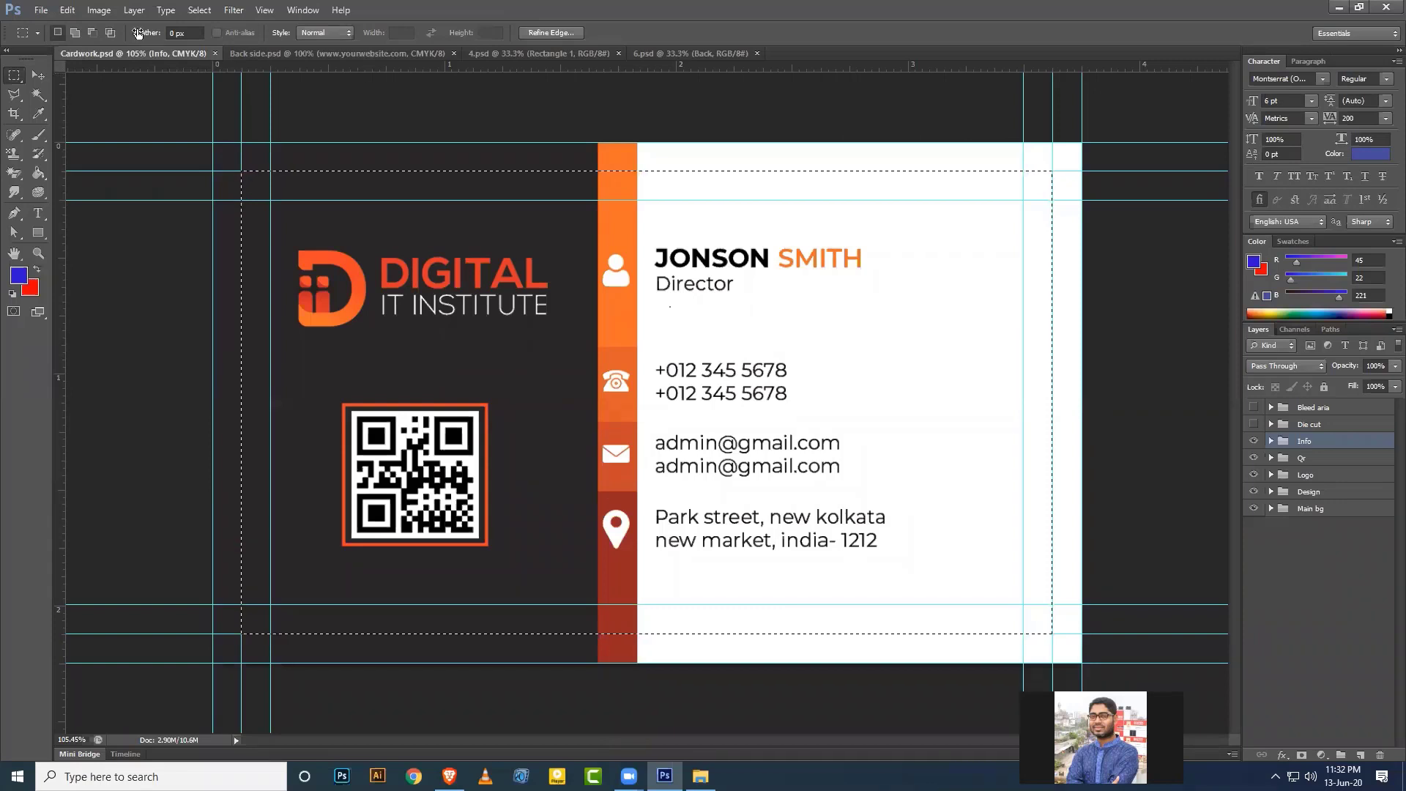
{"action": "left_click", "coordinate": [41, 10]}
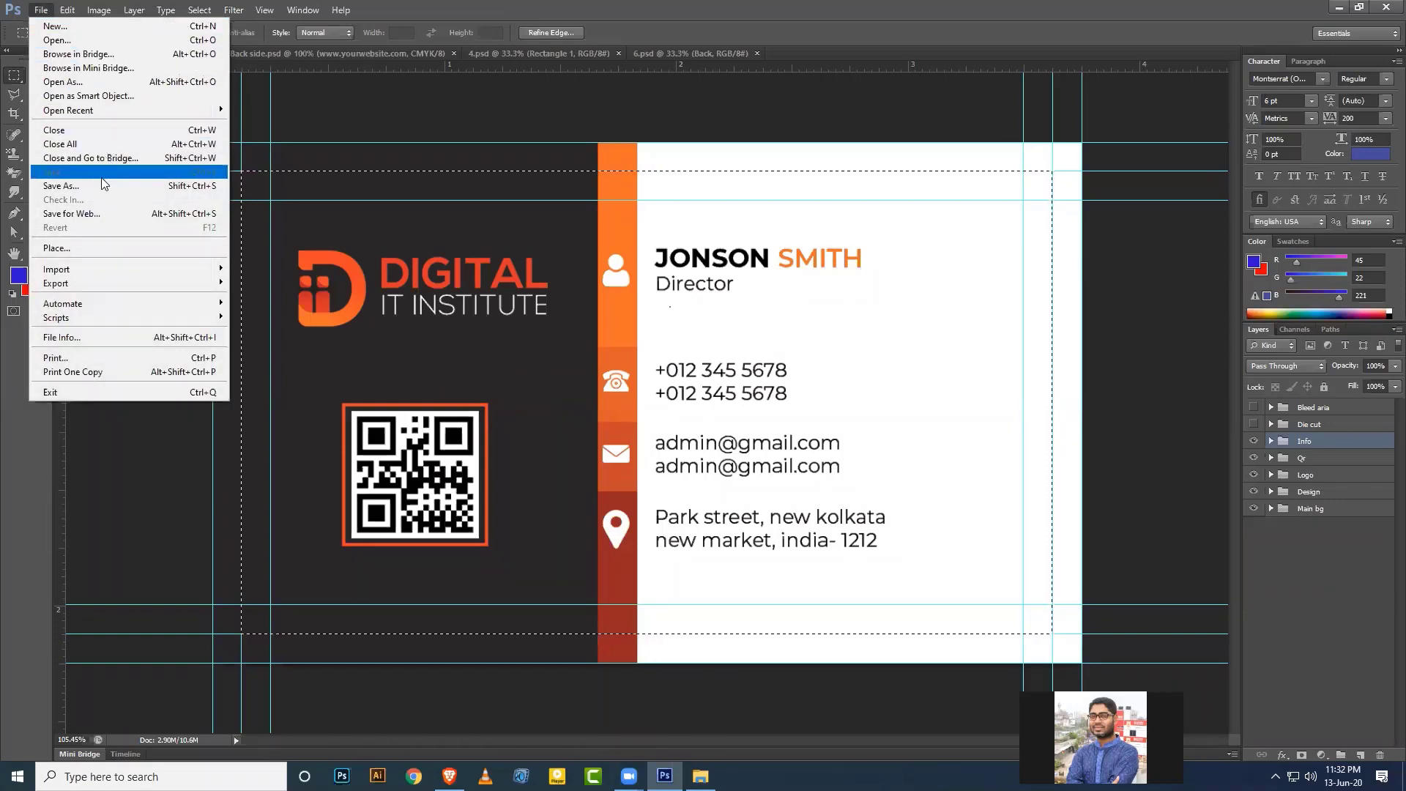
{"action": "mouse_move", "coordinate": [73, 11]}
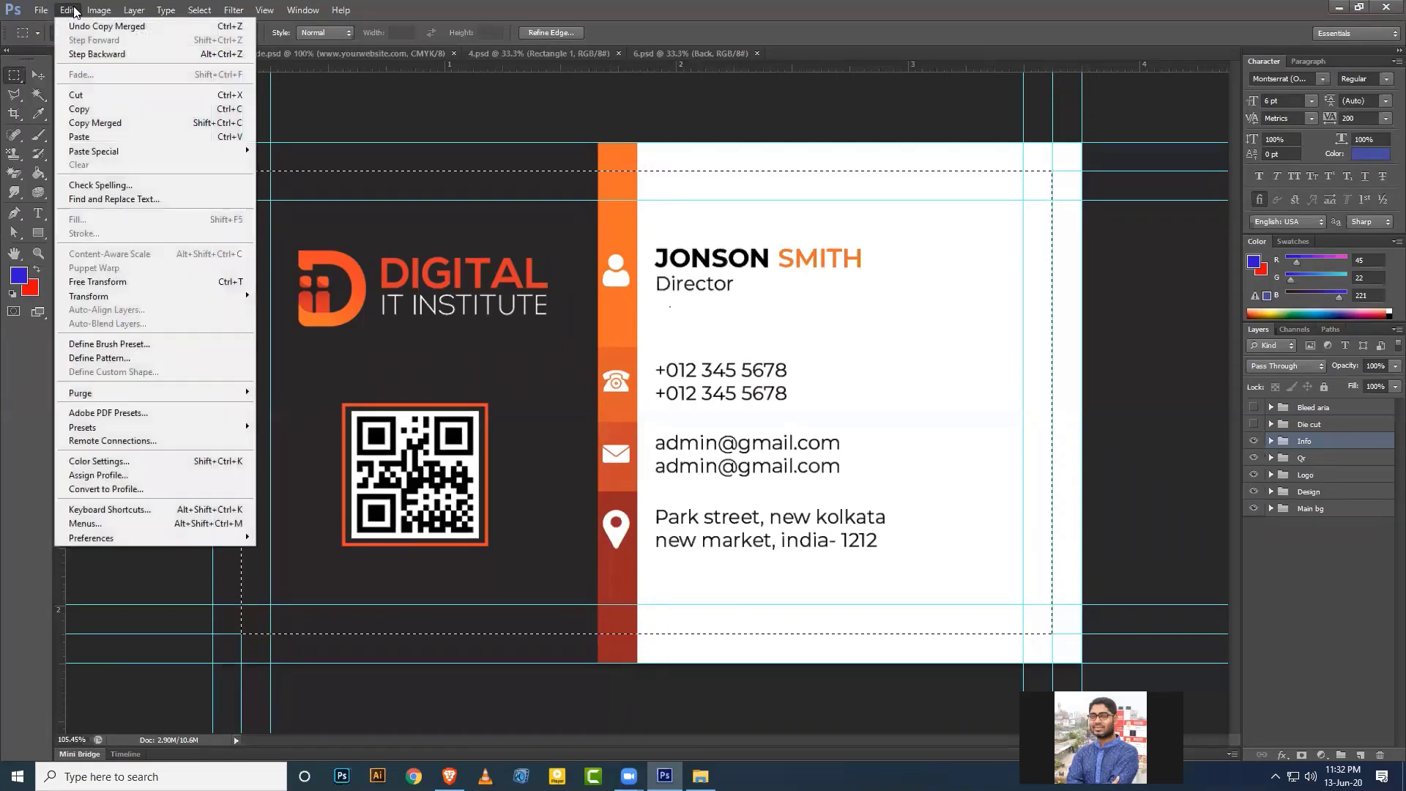
{"action": "left_click", "coordinate": [124, 123]}
{"action": "left_click", "coordinate": [569, 52]}
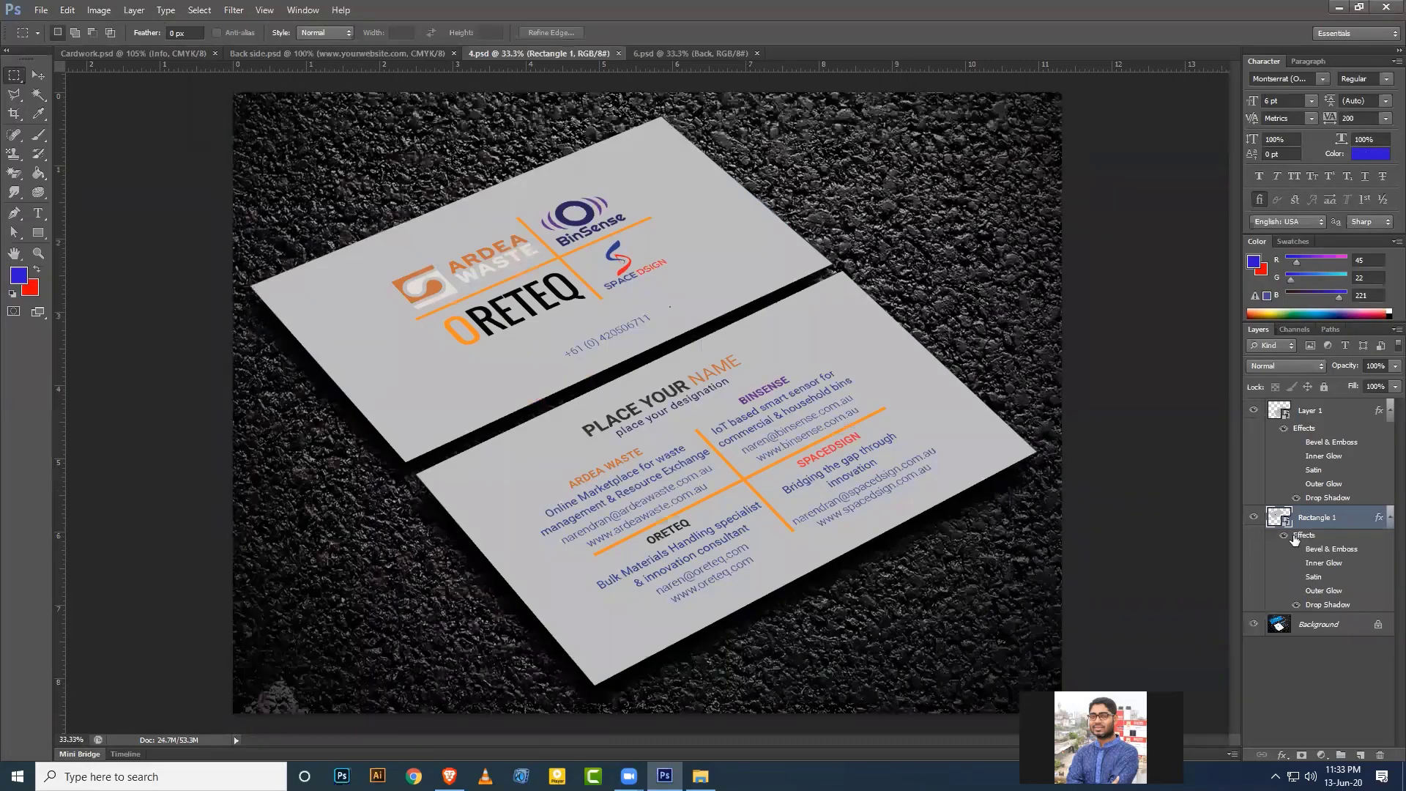
Identify the lower card's layer by toggling Layer 1 and Rectangle 1, then open Layer 1's smart object.
{"action": "left_click", "coordinate": [1254, 410]}
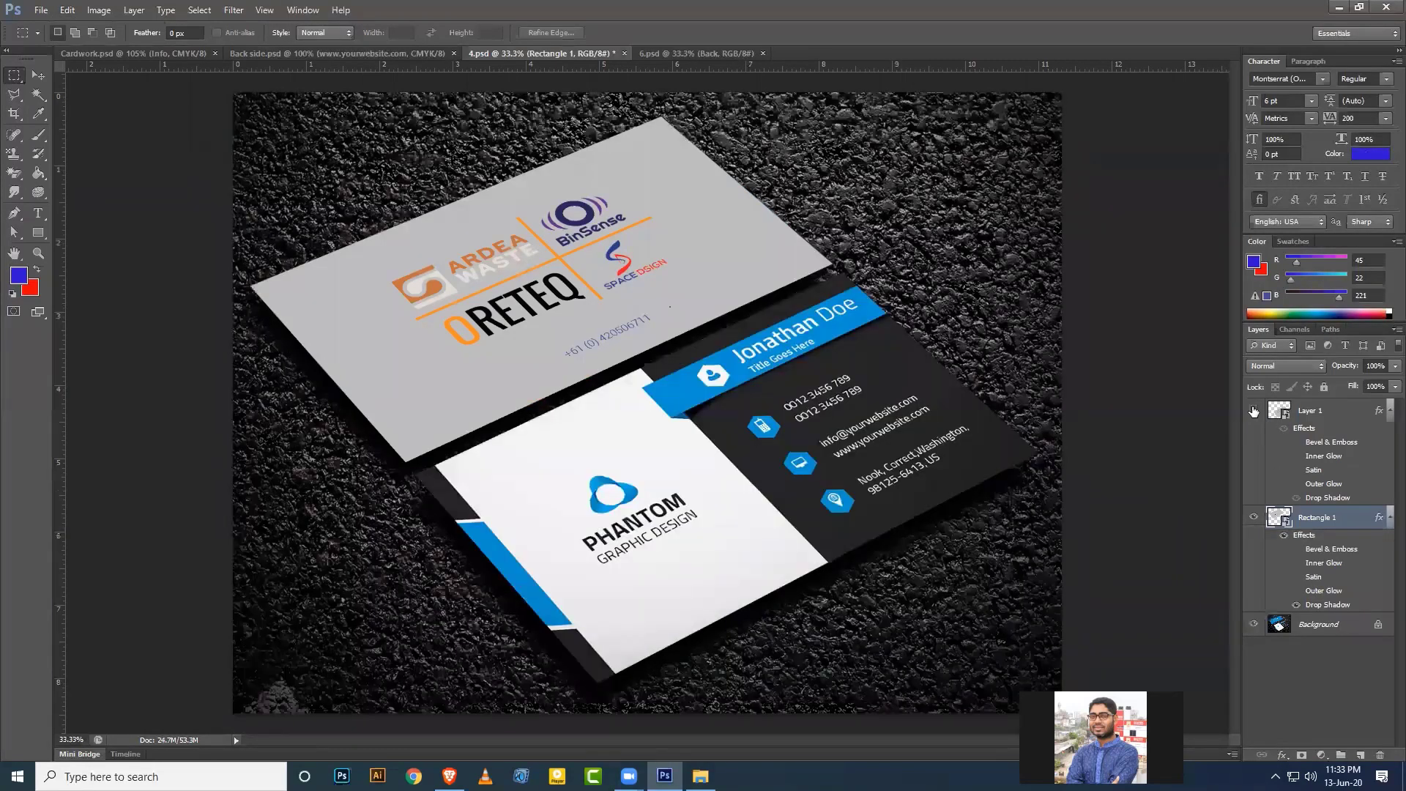
{"action": "left_click", "coordinate": [1252, 411]}
{"action": "left_click", "coordinate": [1254, 518]}
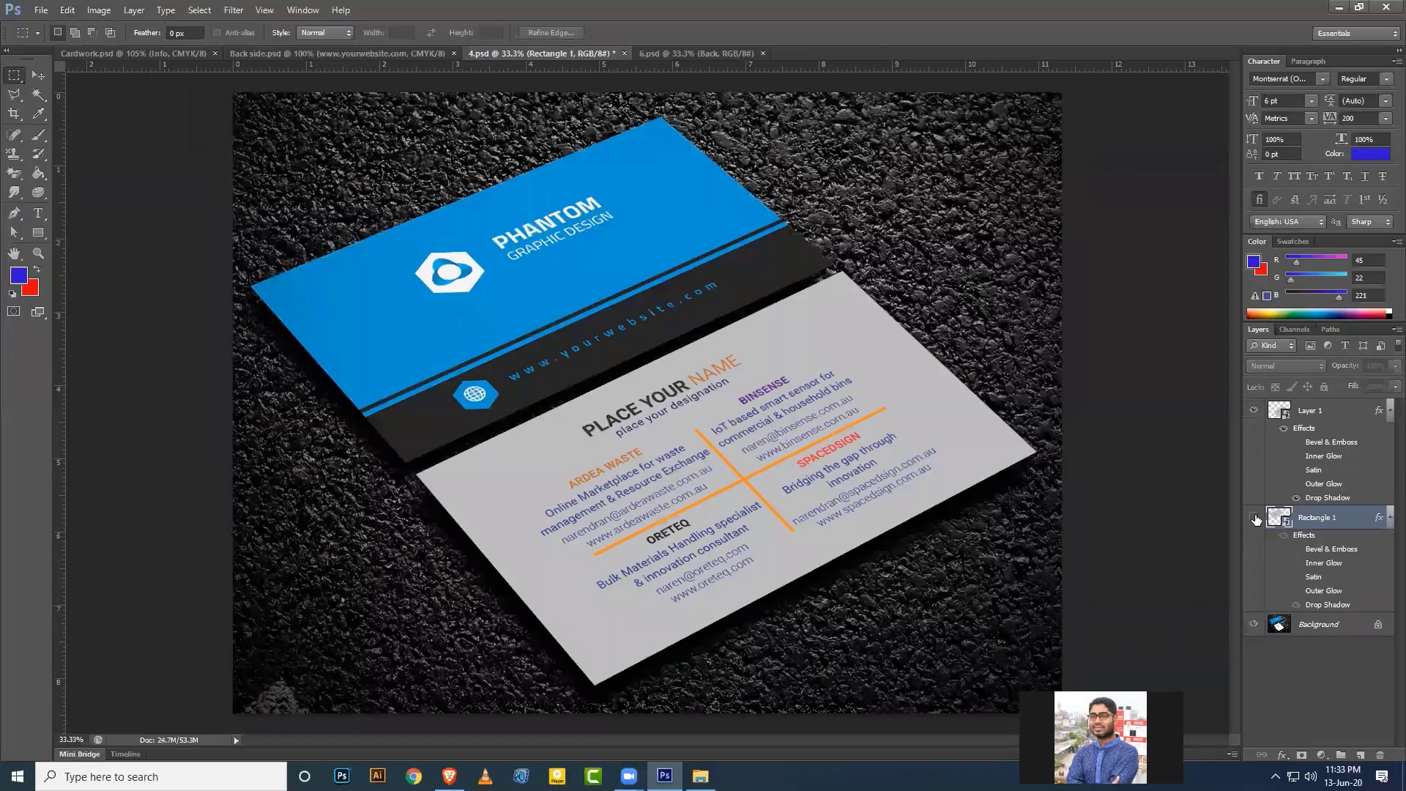
{"action": "left_click", "coordinate": [1254, 518]}
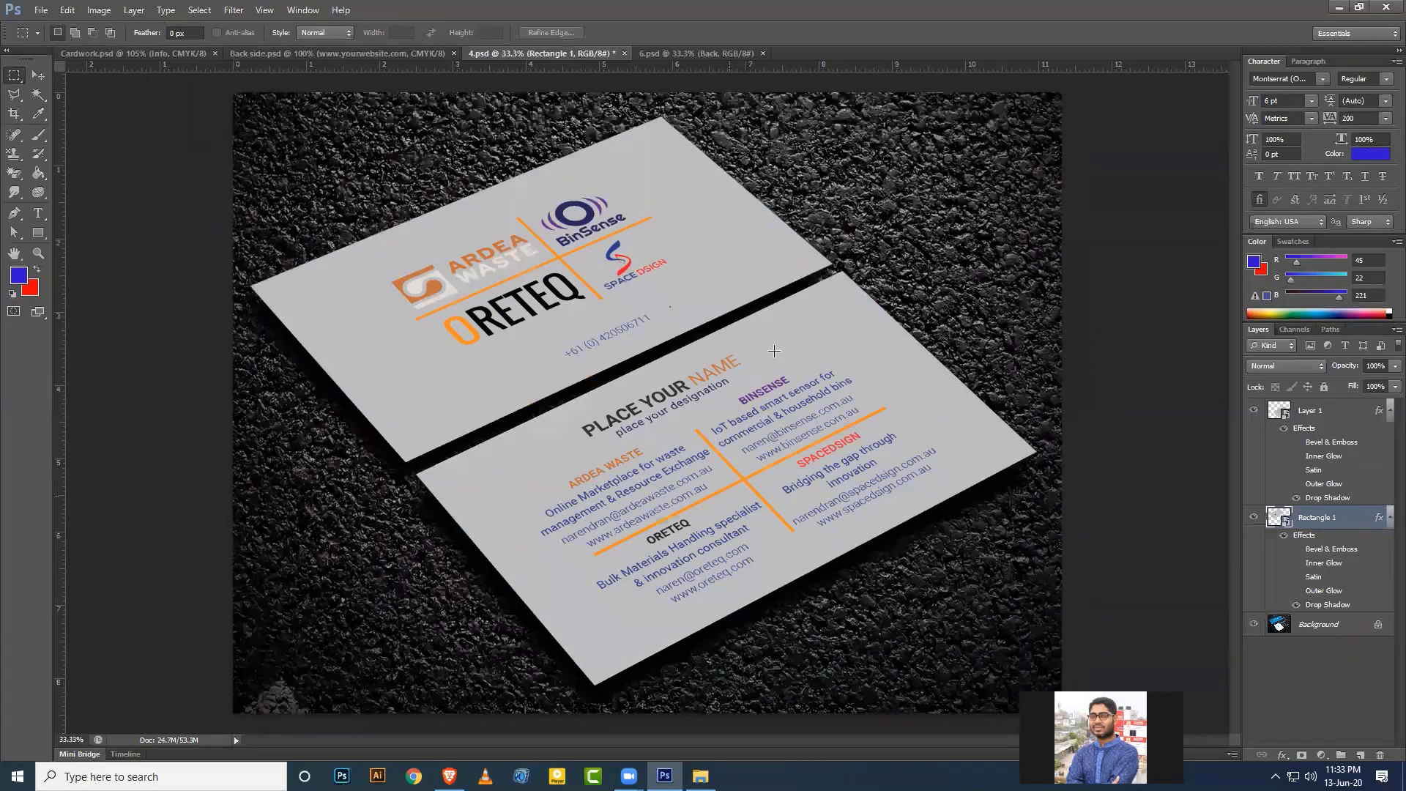
{"action": "left_click", "coordinate": [1255, 518]}
{"action": "left_click", "coordinate": [1254, 518]}
{"action": "left_click", "coordinate": [1286, 417]}
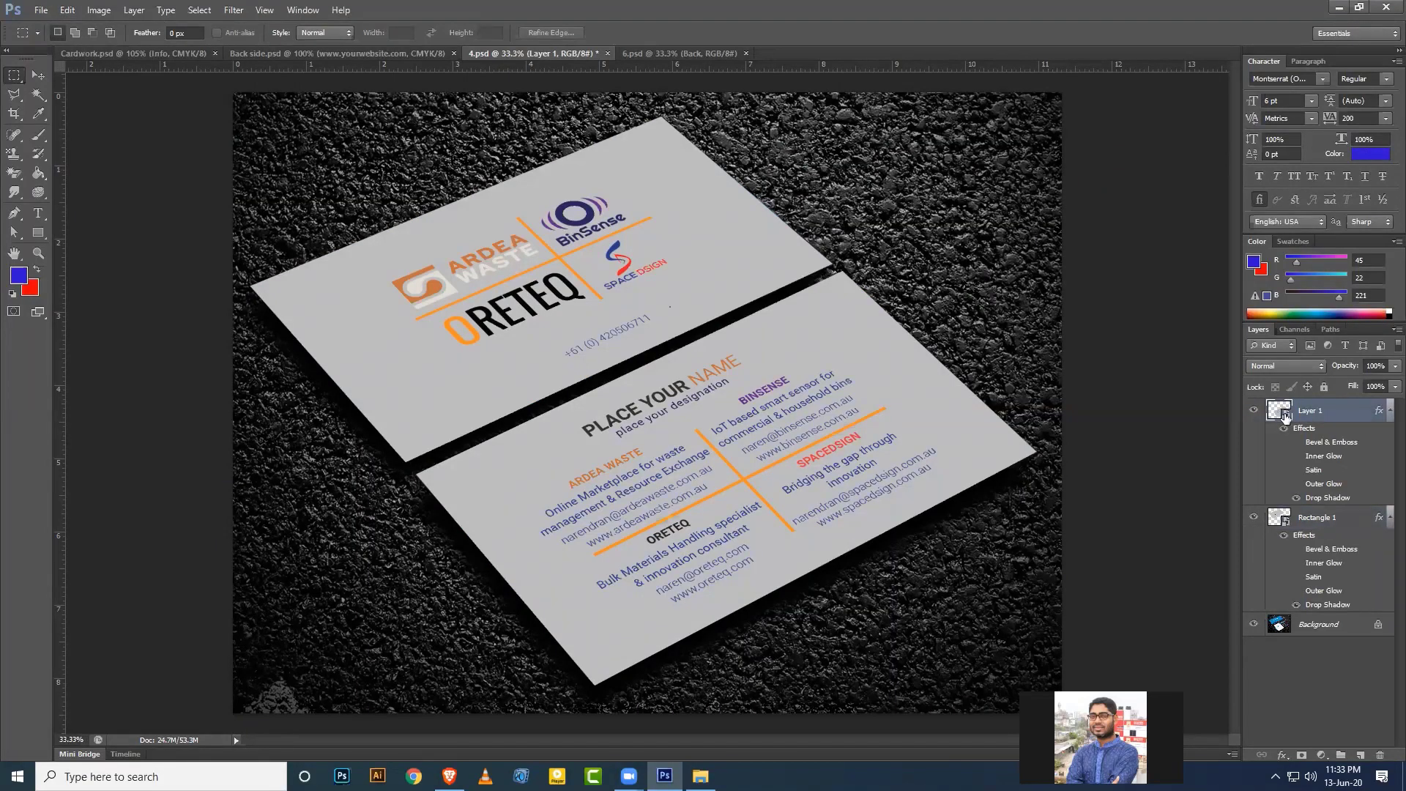
{"action": "double_click", "coordinate": [1286, 417]}
{"action": "left_click", "coordinate": [767, 320]}
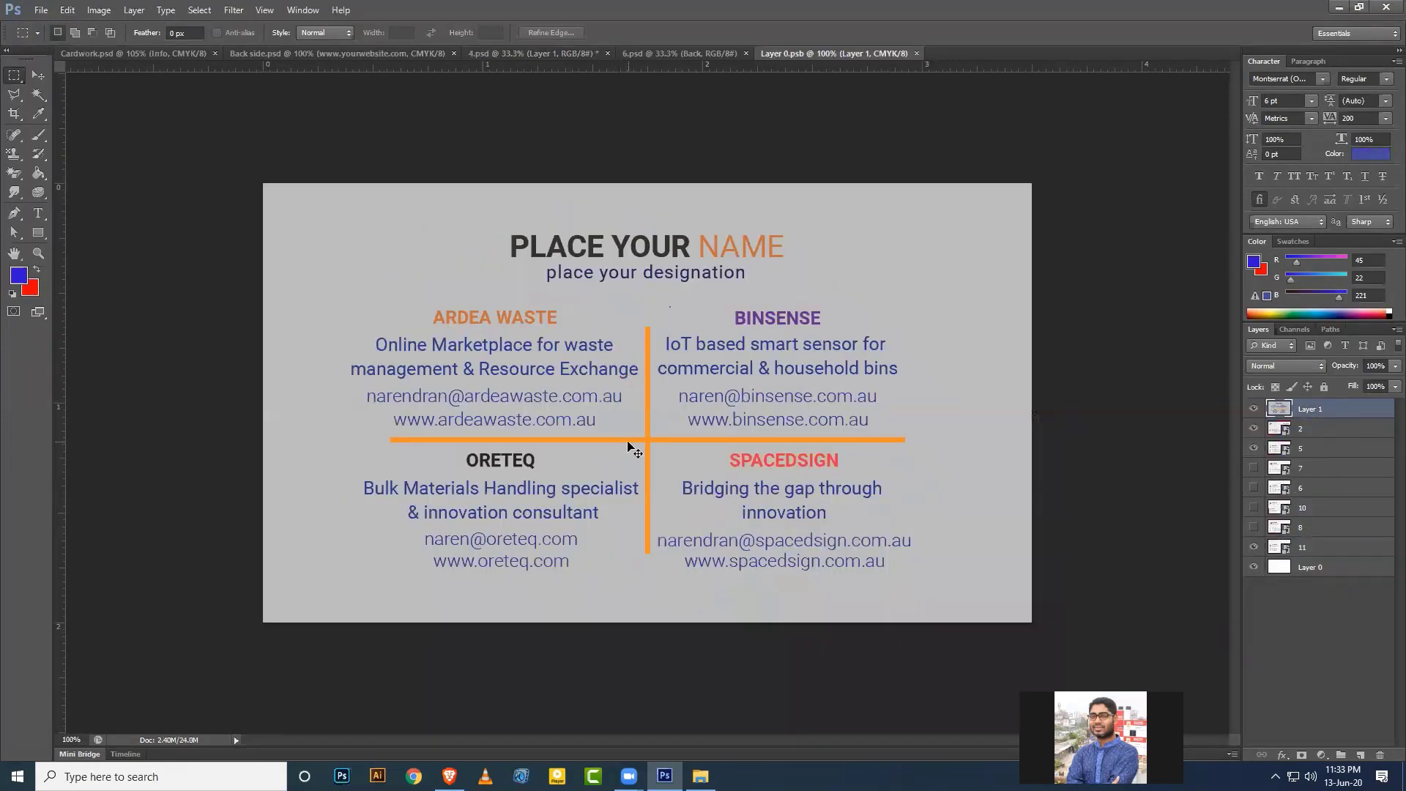
Paste the front design onto a new layer, fit it with Free Transform, save and close the .psb.
{"action": "key", "text": "ctrl+shift+alt+n"}
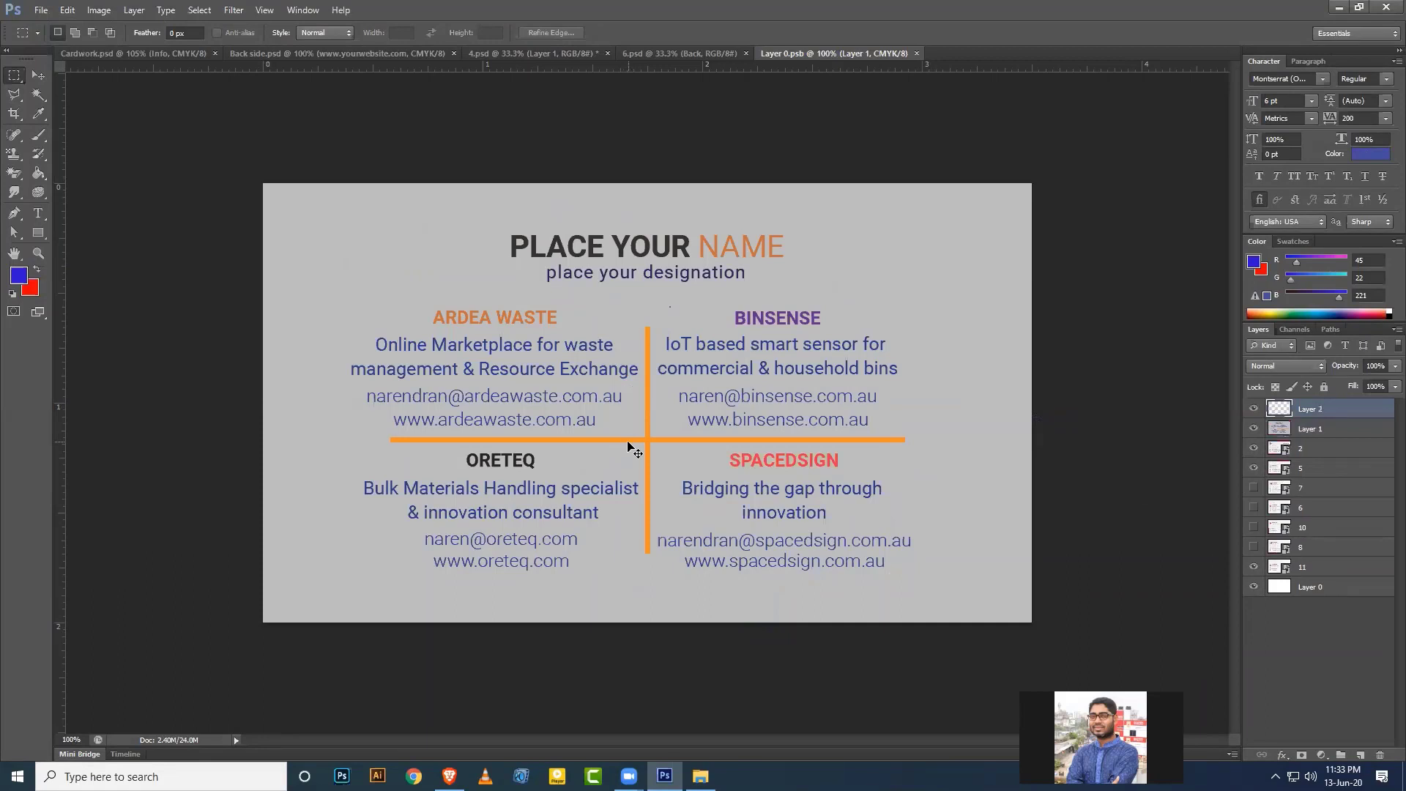
{"action": "key", "text": "ctrl+v"}
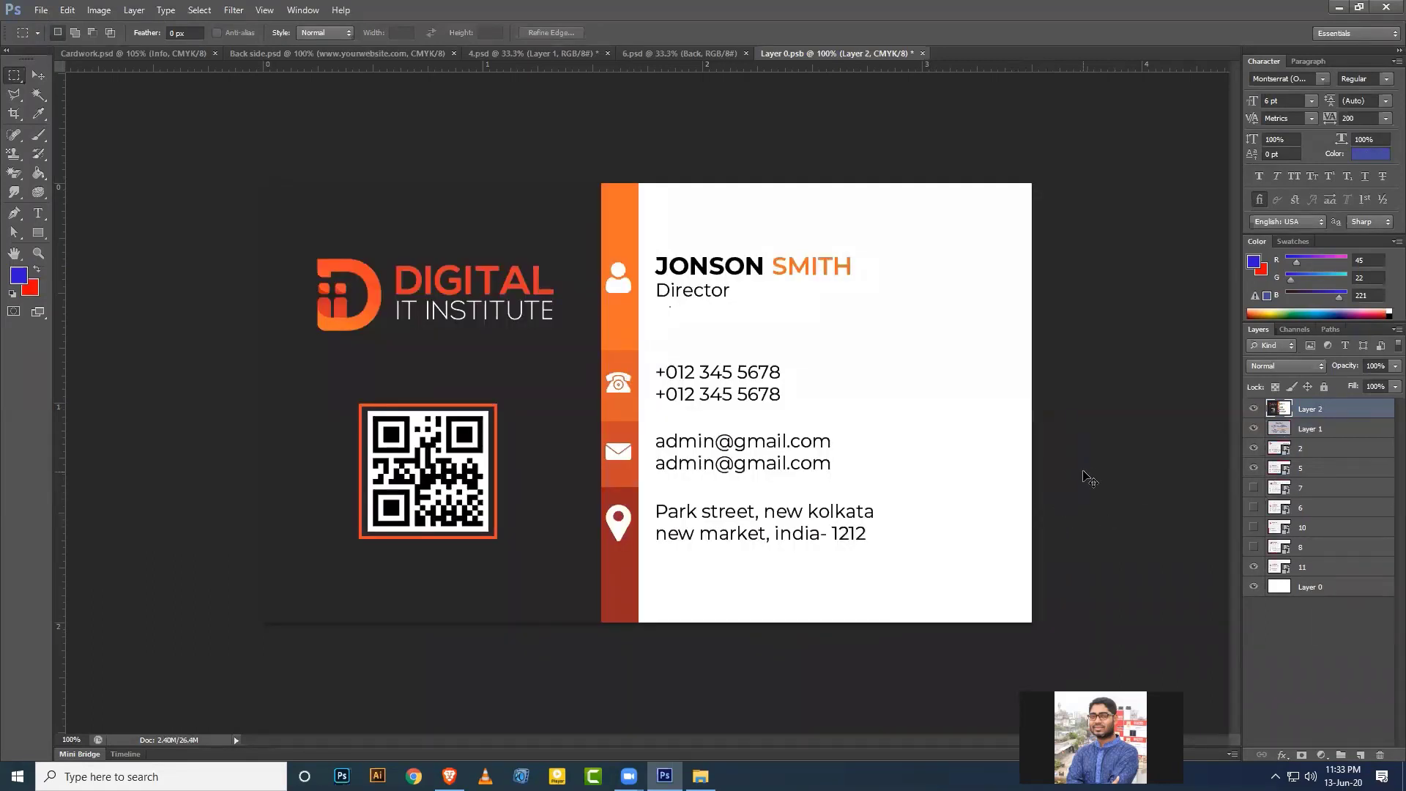
{"action": "key", "text": "ctrl+t"}
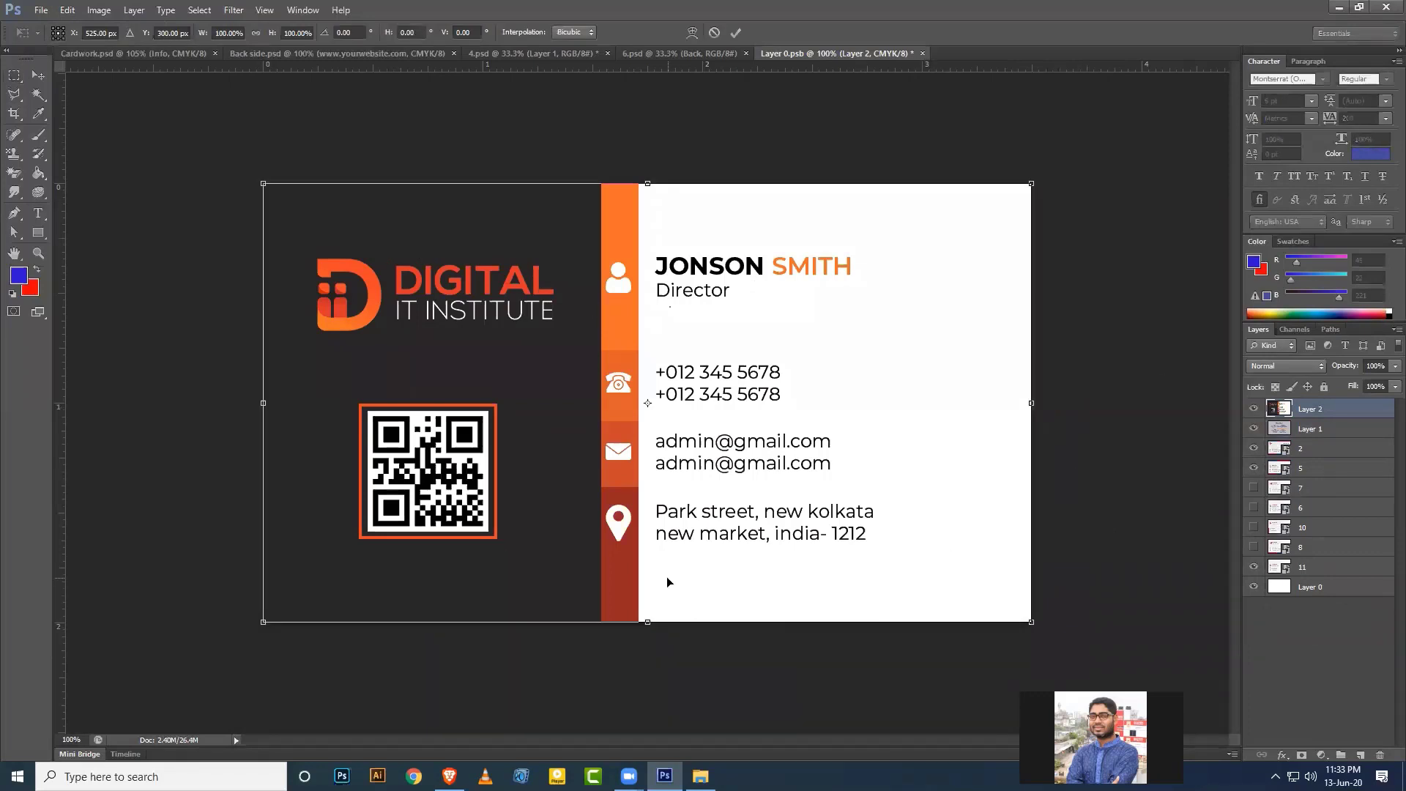
{"action": "key", "text": "Return"}
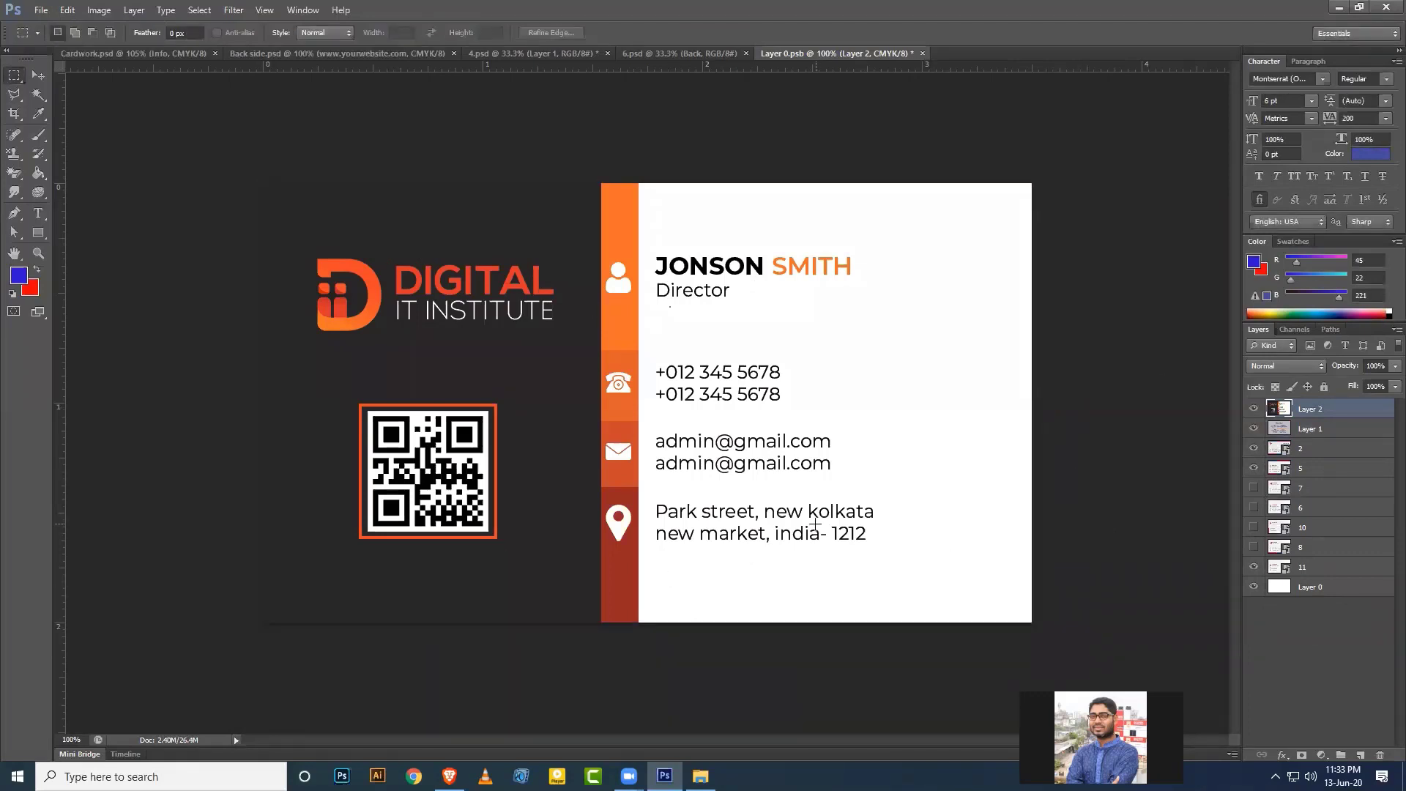
{"action": "key", "text": "ctrl+s"}
{"action": "left_click", "coordinate": [916, 53]}
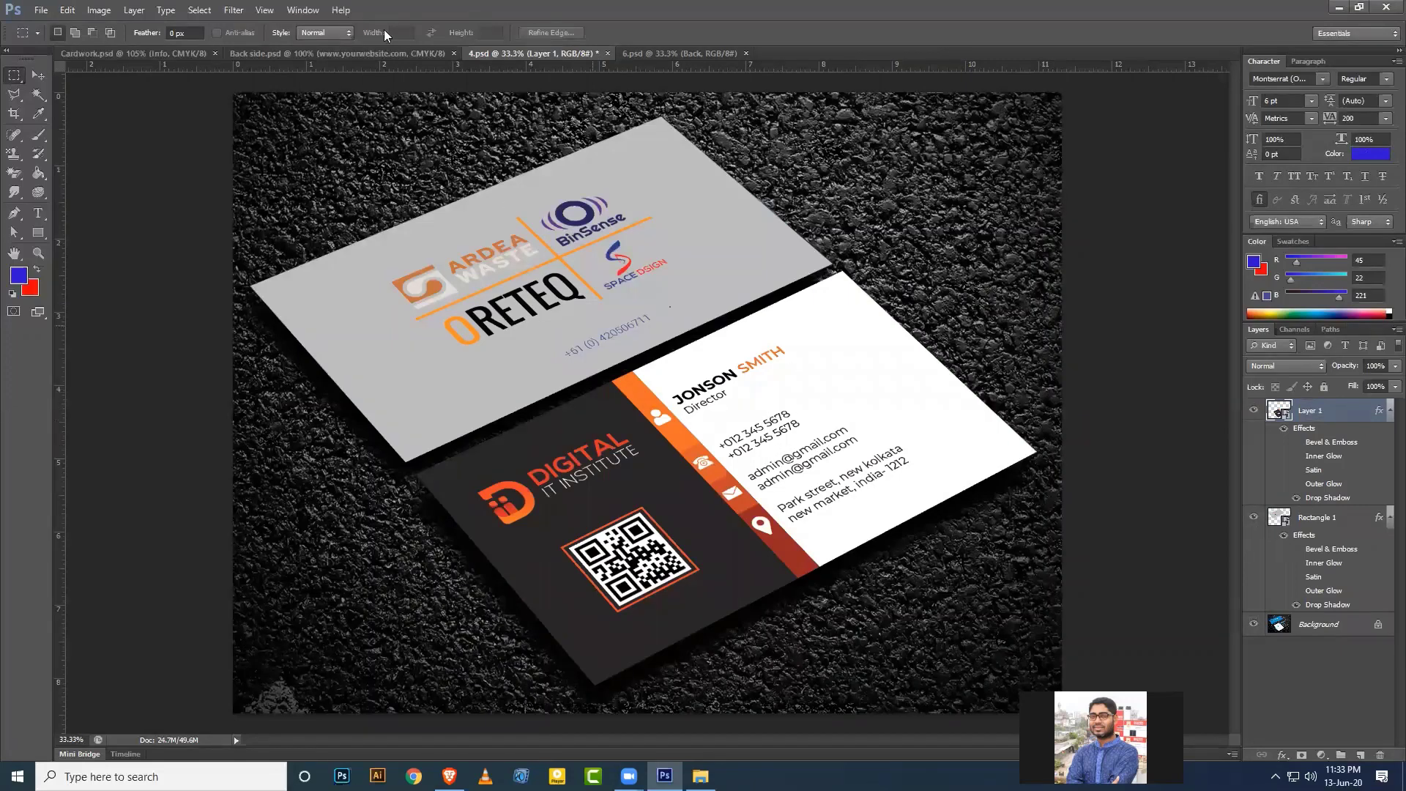
Select the Back side card area inside the guides for copying.
{"action": "left_click", "coordinate": [376, 54]}
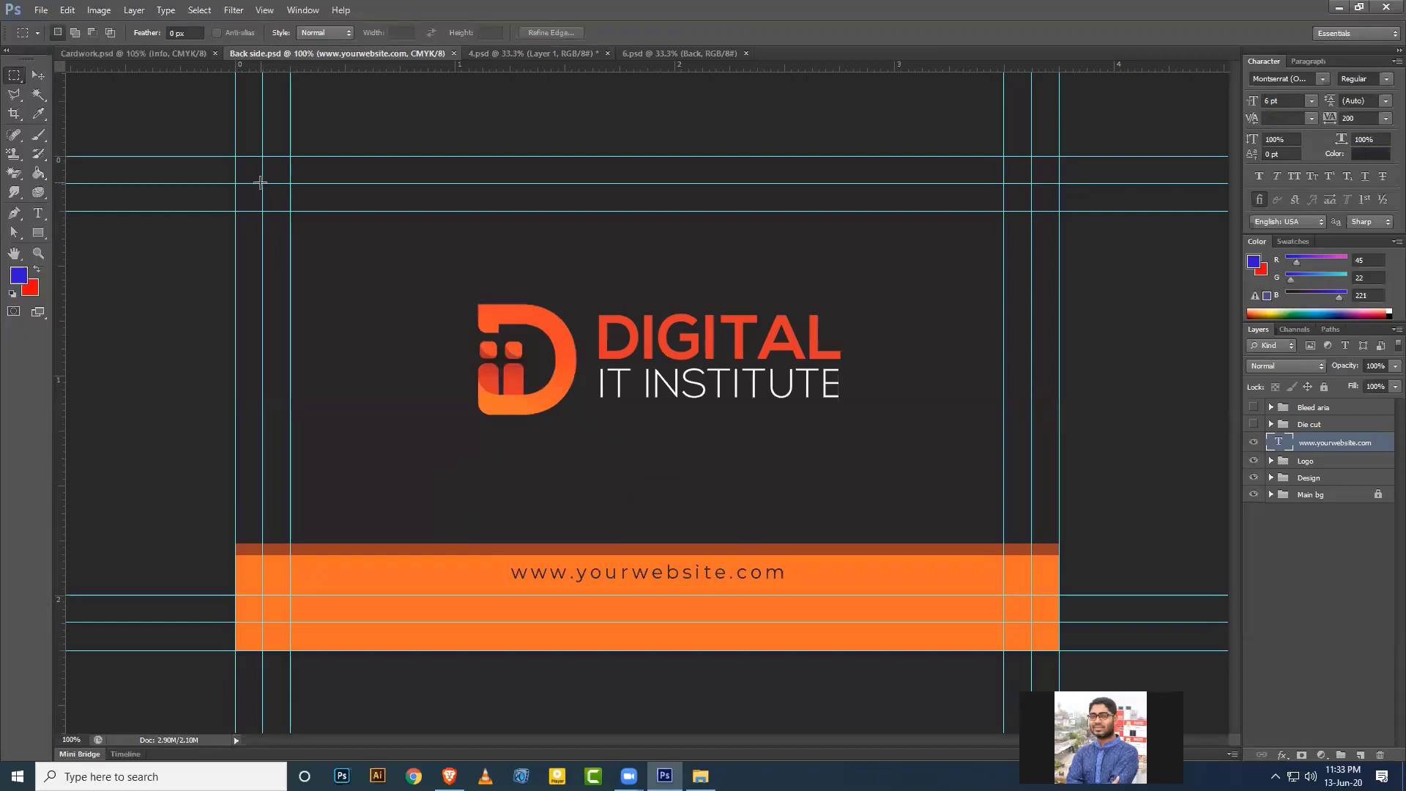
{"action": "left_click_drag", "start_coordinate": [261, 182], "coordinate": [1031, 621]}
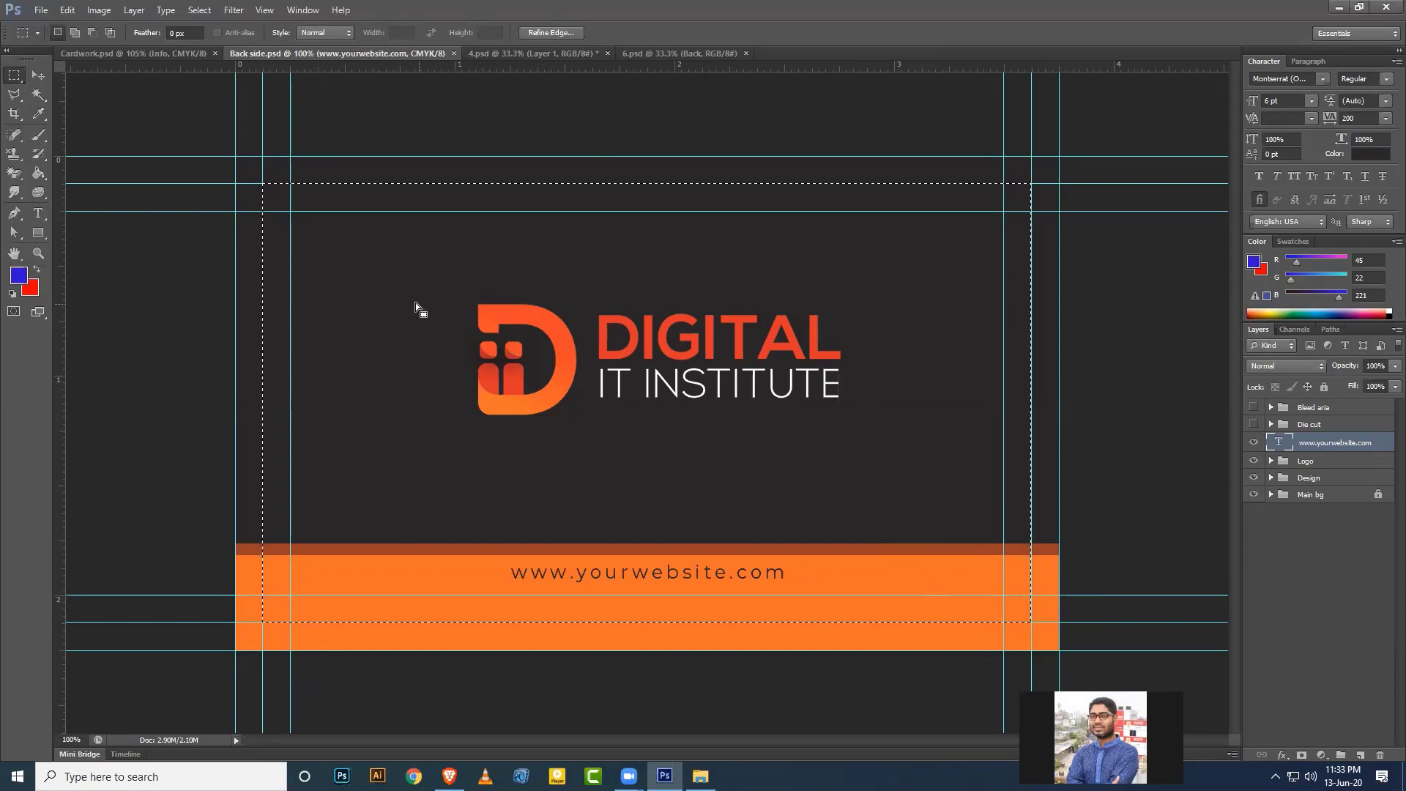
{"action": "left_click", "coordinate": [564, 53]}
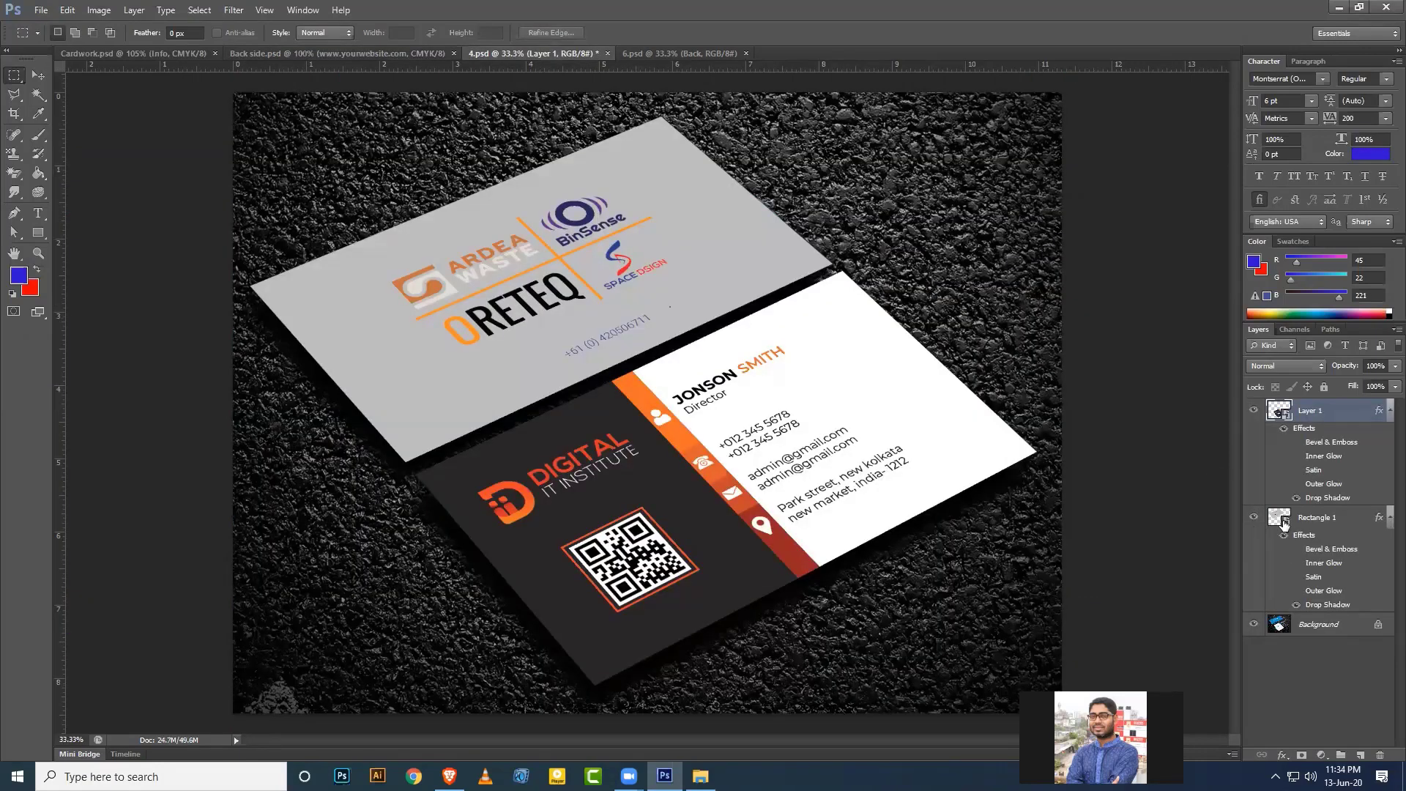
Paste the back design onto a new layer inside Rectangle 1's smart object, then save and close it.
{"action": "left_click", "coordinate": [1287, 521]}
{"action": "double_click", "coordinate": [1287, 521]}
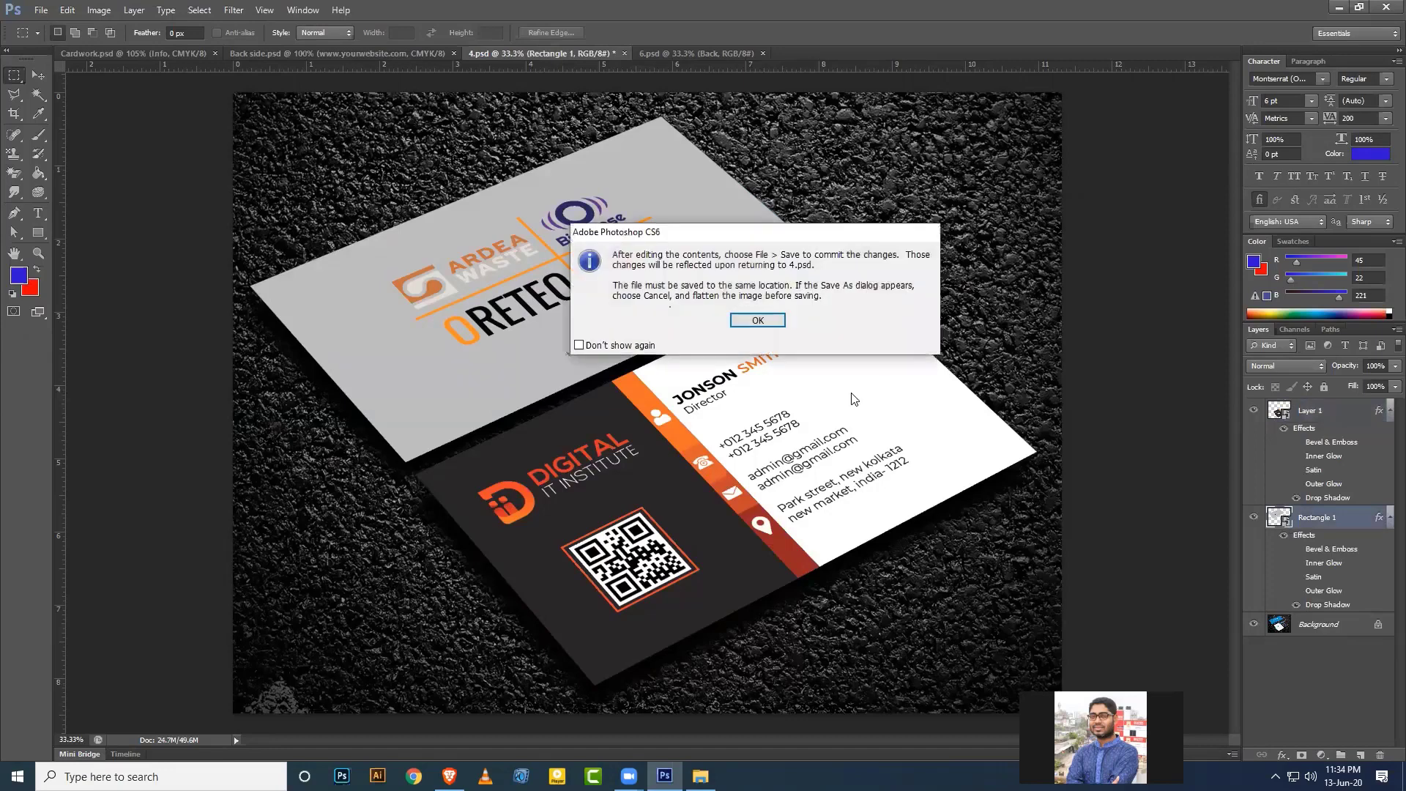
{"action": "left_click", "coordinate": [761, 319]}
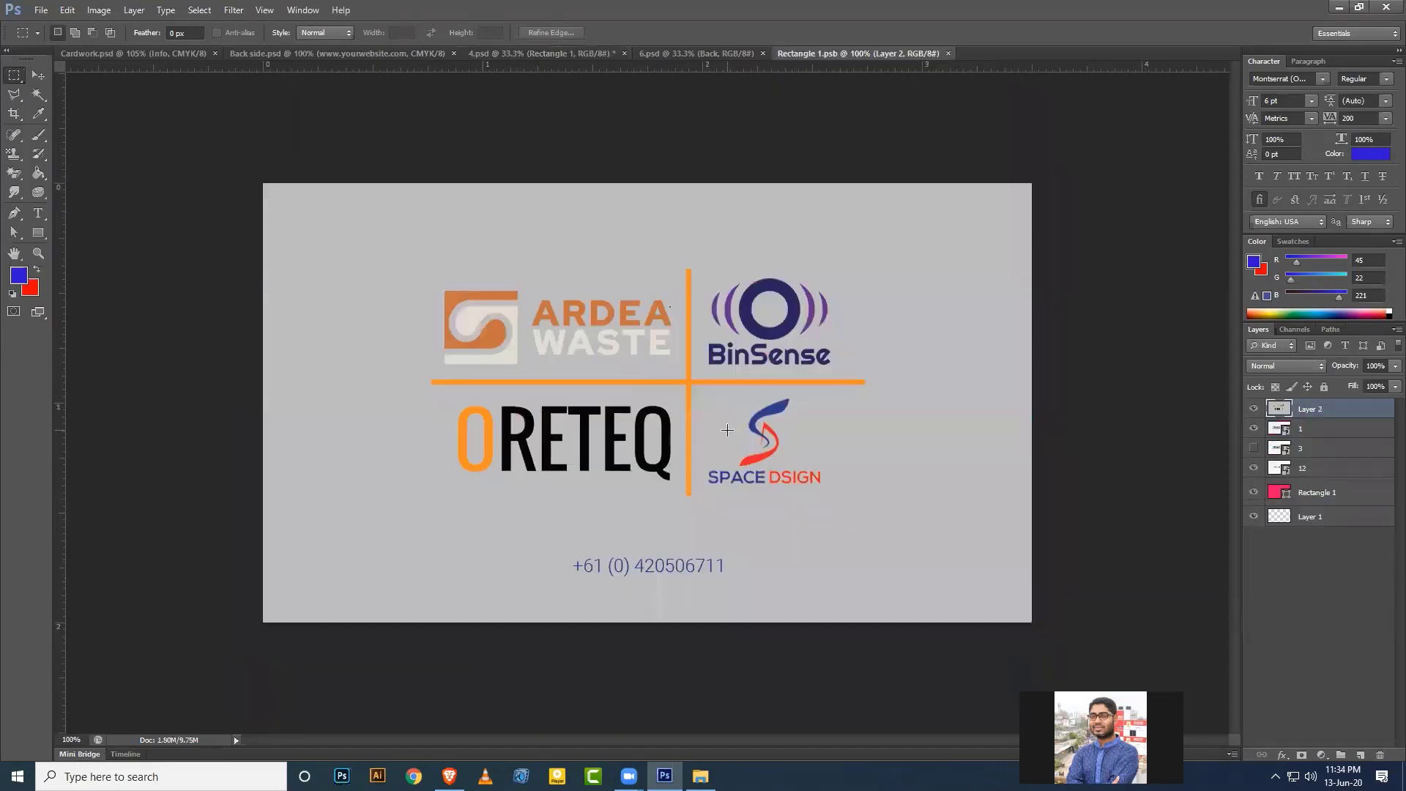
{"action": "key", "text": "ctrl+shift+alt+n"}
{"action": "key", "text": "ctrl+v"}
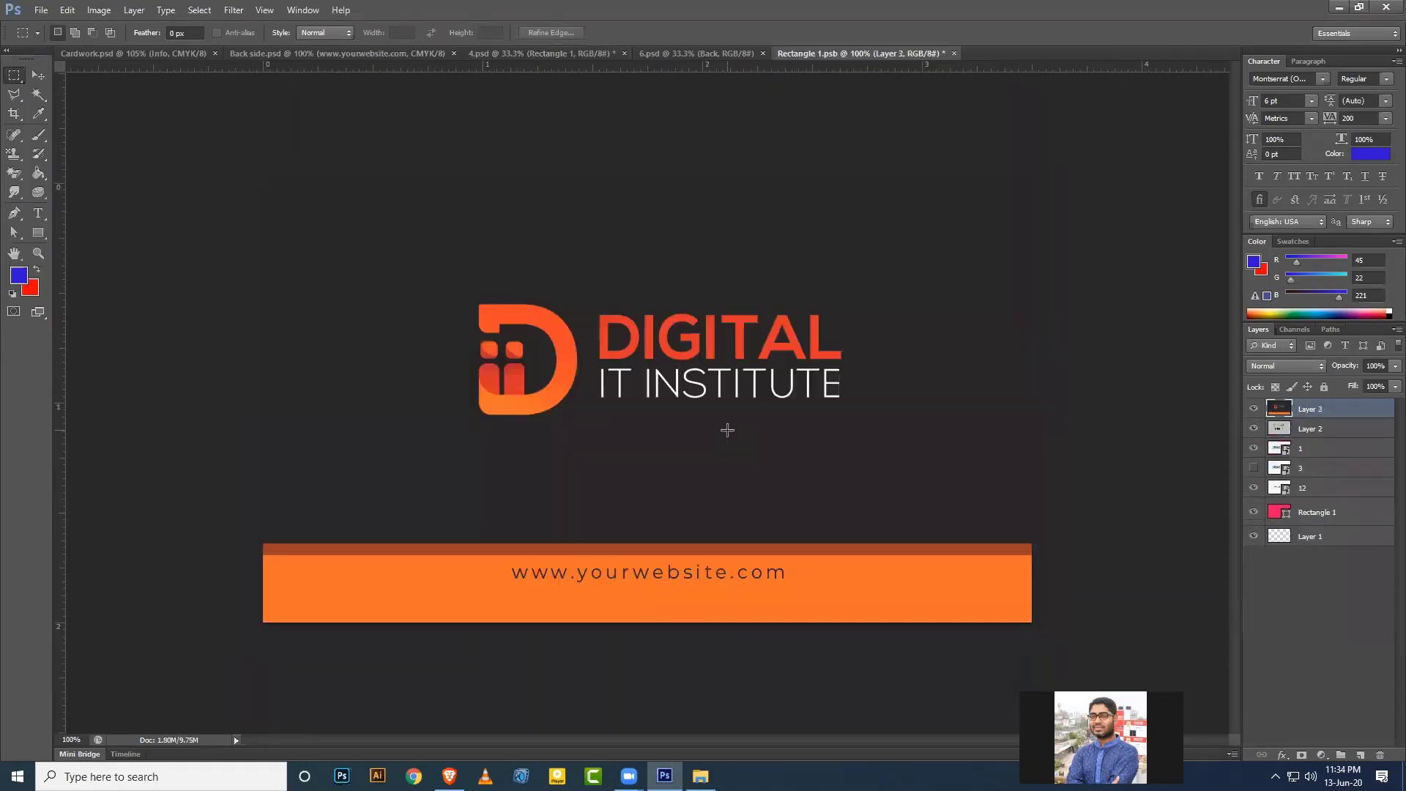
{"action": "key", "text": "ctrl+s"}
{"action": "key", "text": "ctrl+w"}
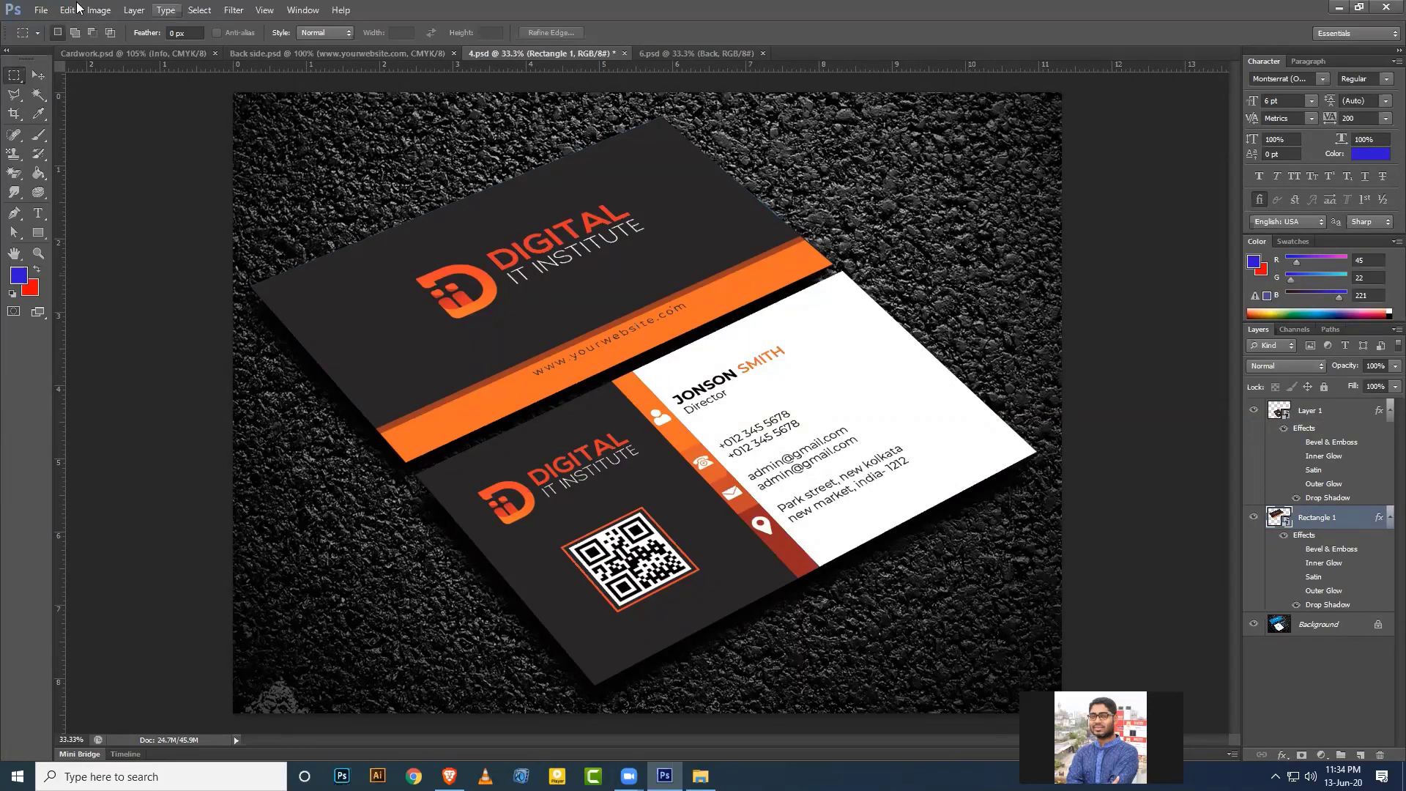
Export 4.psd through Save for Web as a JPEG named card 01.
{"action": "left_click", "coordinate": [41, 10]}
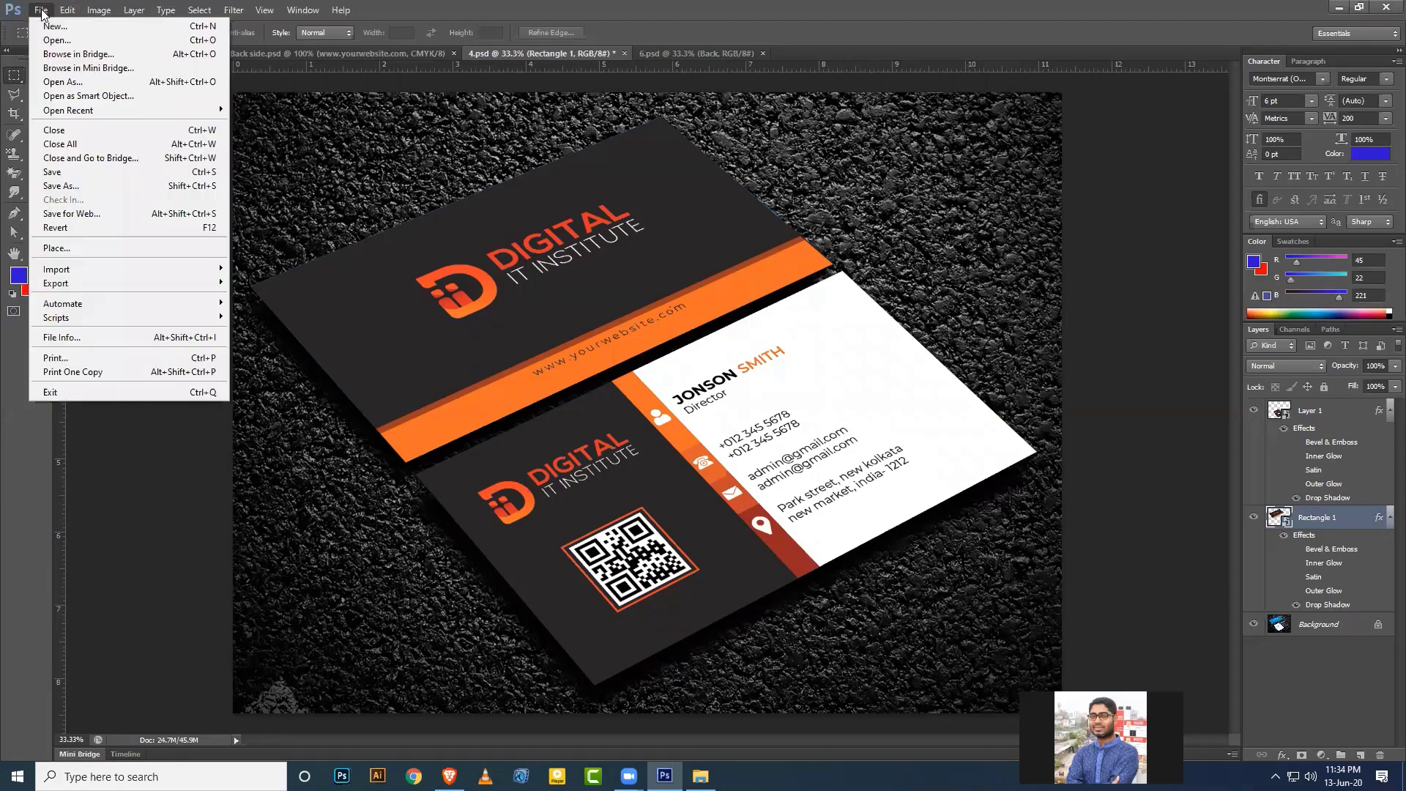
{"action": "left_click", "coordinate": [72, 213]}
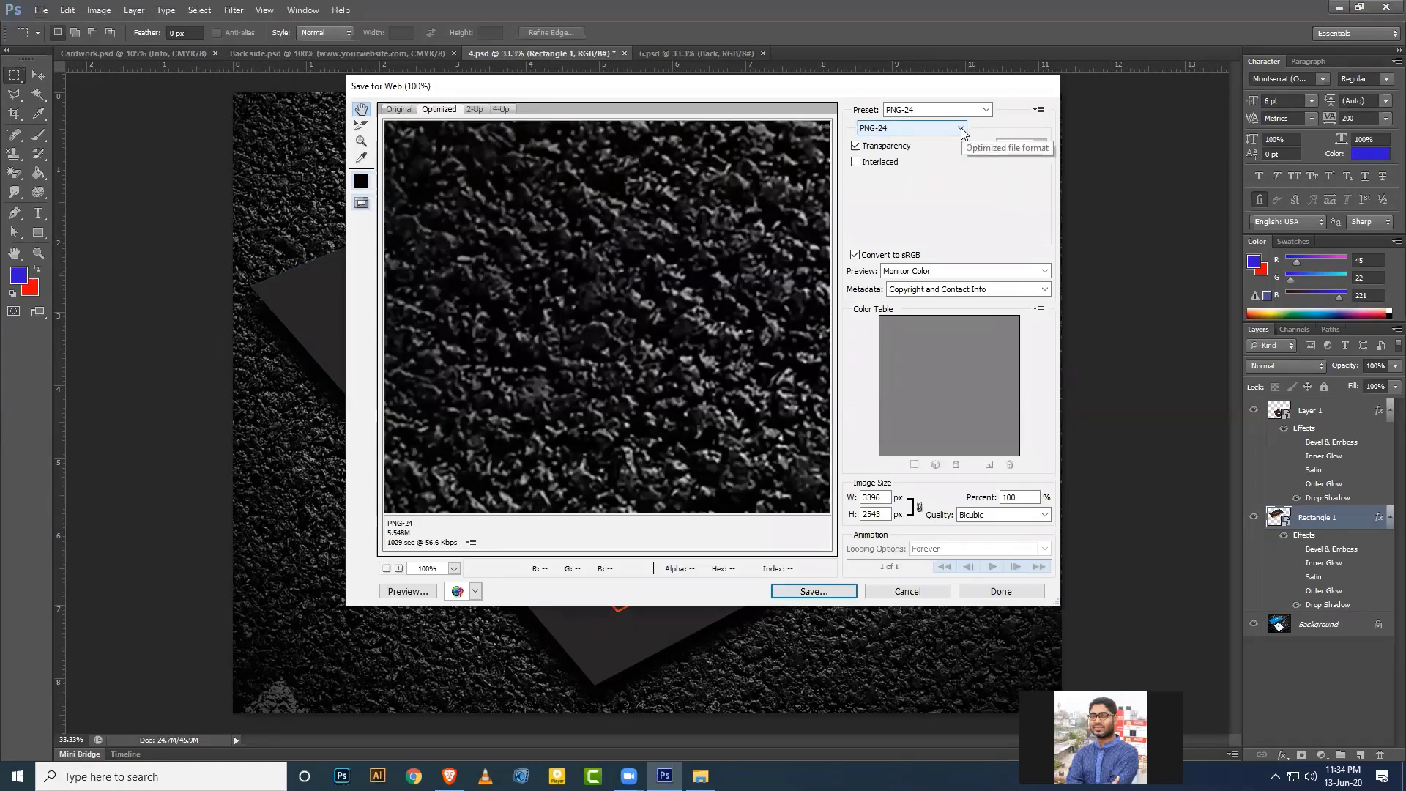
{"action": "left_click", "coordinate": [961, 130]}
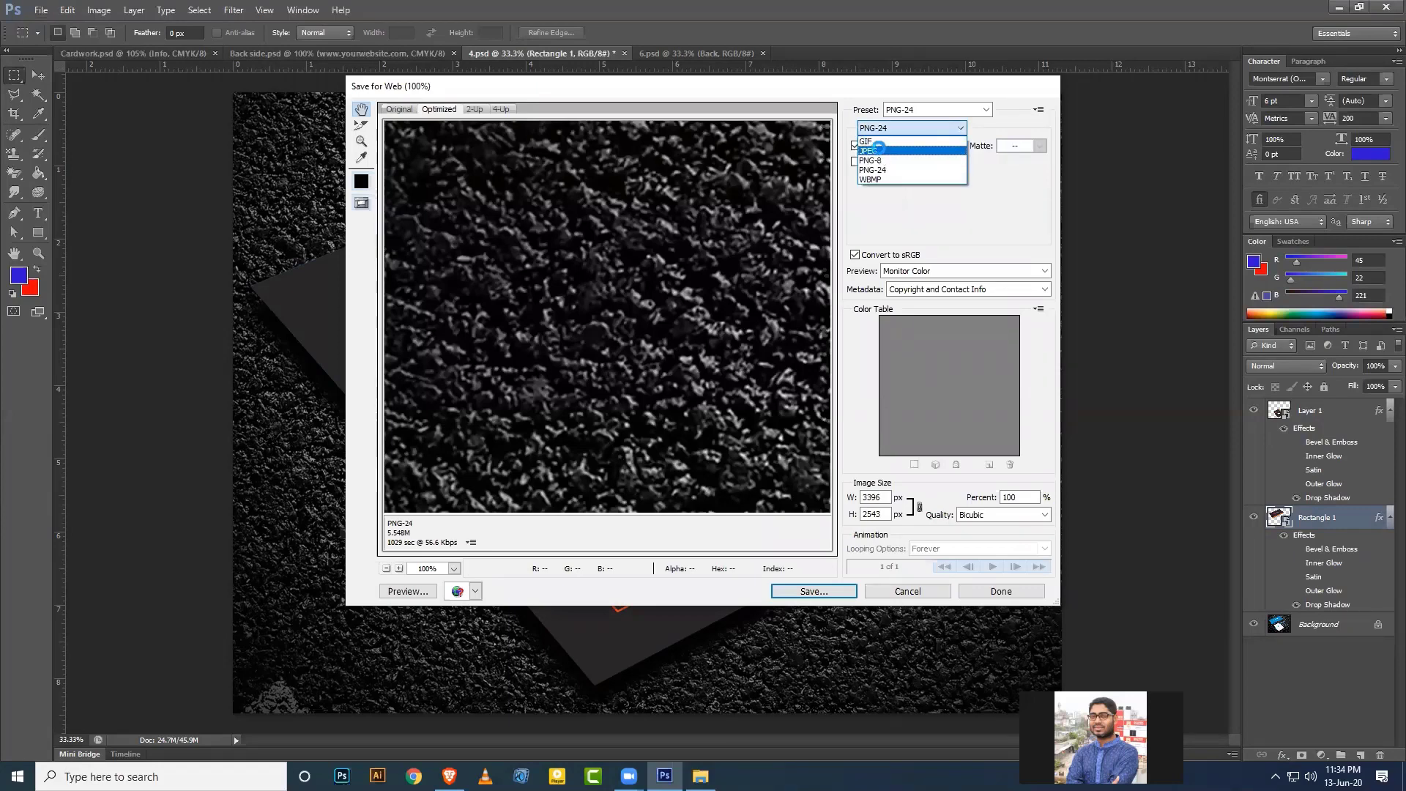
{"action": "left_click", "coordinate": [878, 149]}
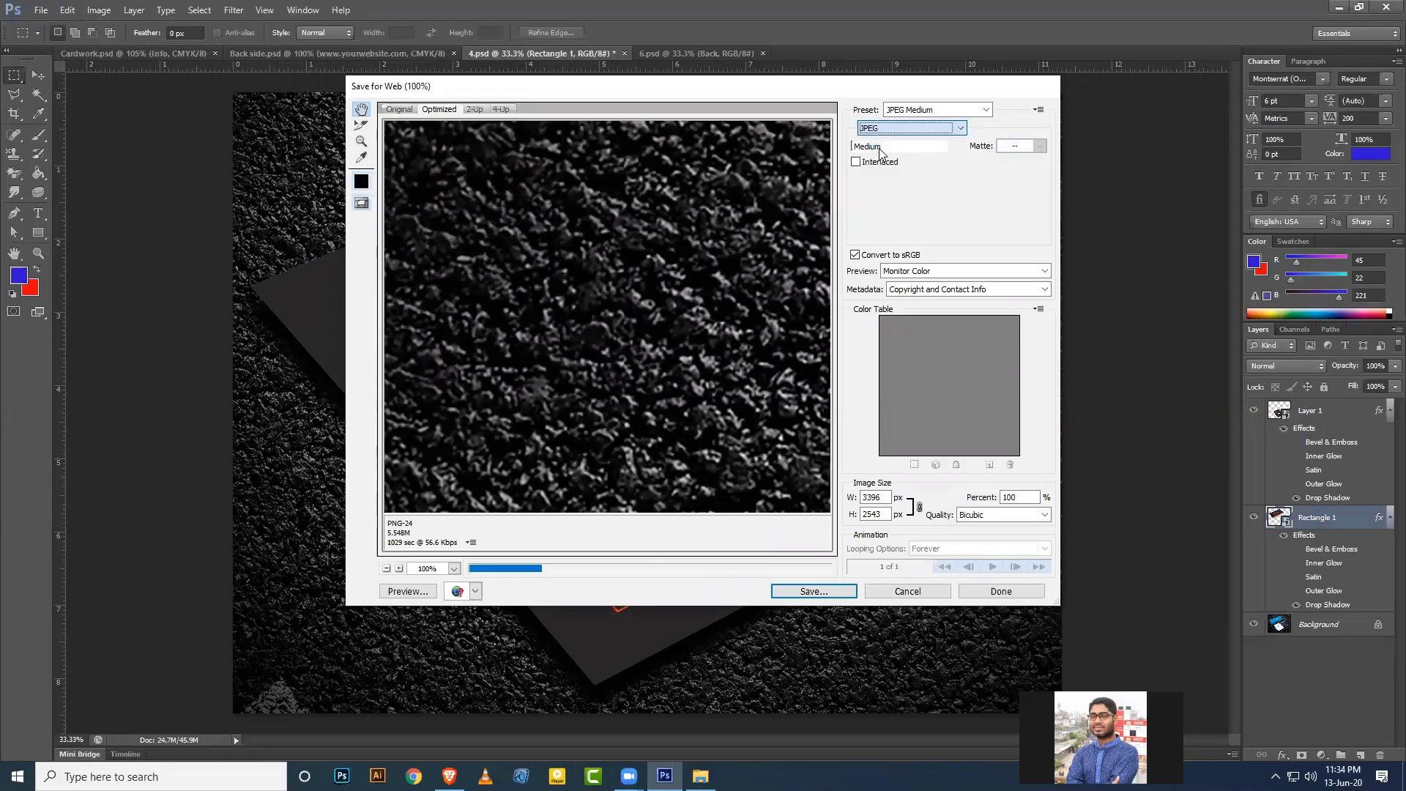
{"action": "left_click", "coordinate": [829, 593]}
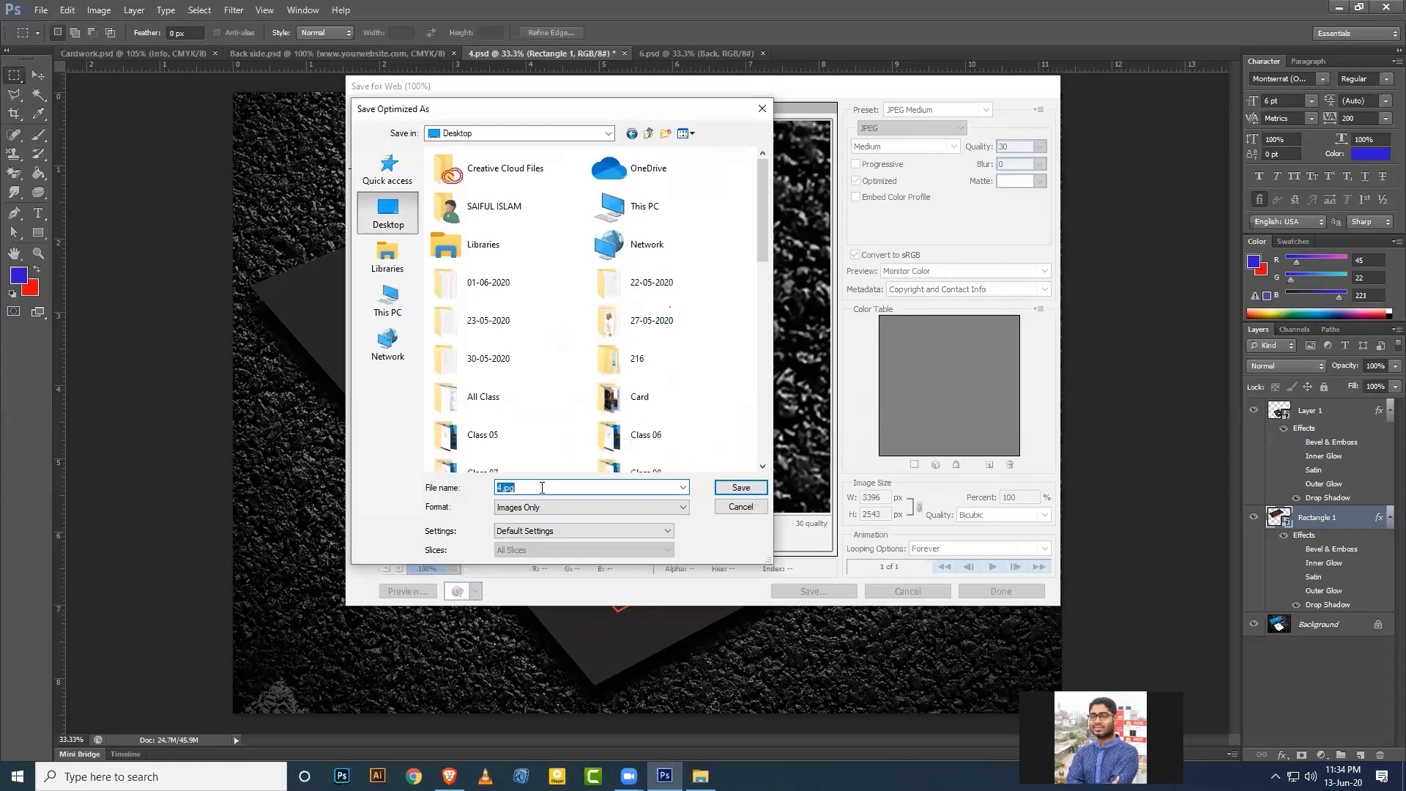
{"action": "type", "text": "car"}
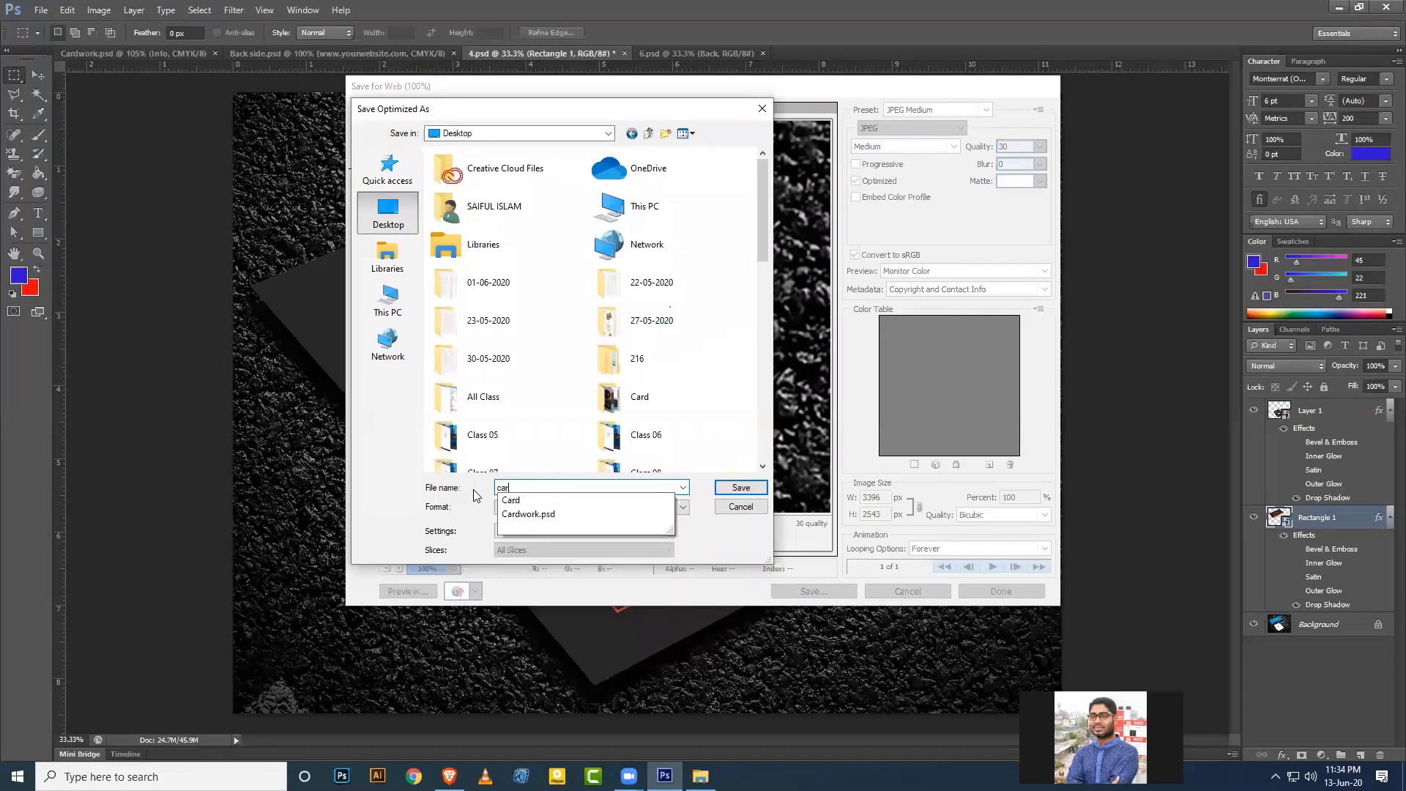
{"action": "type", "text": "d "}
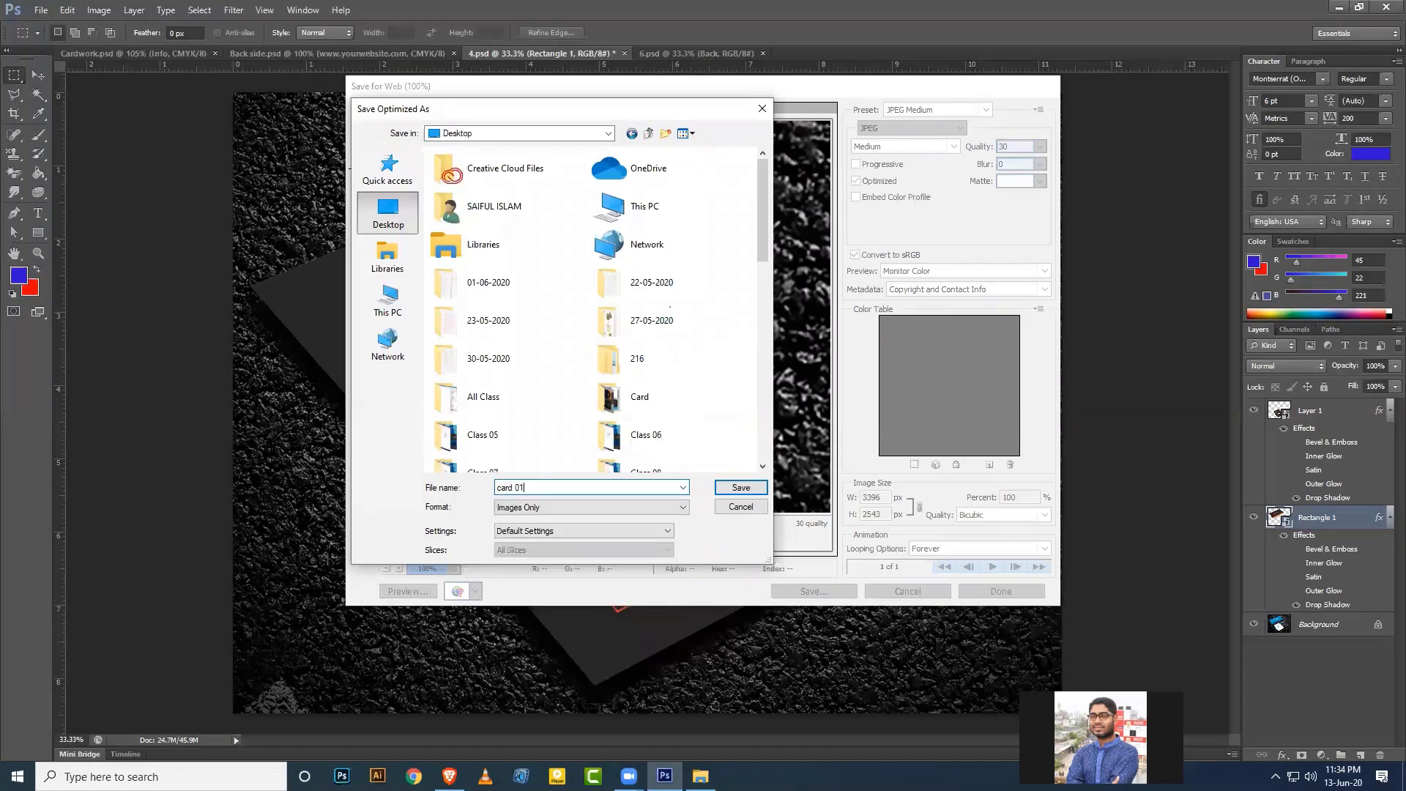
{"action": "type", "text": "01"}
{"action": "key", "text": "Return"}
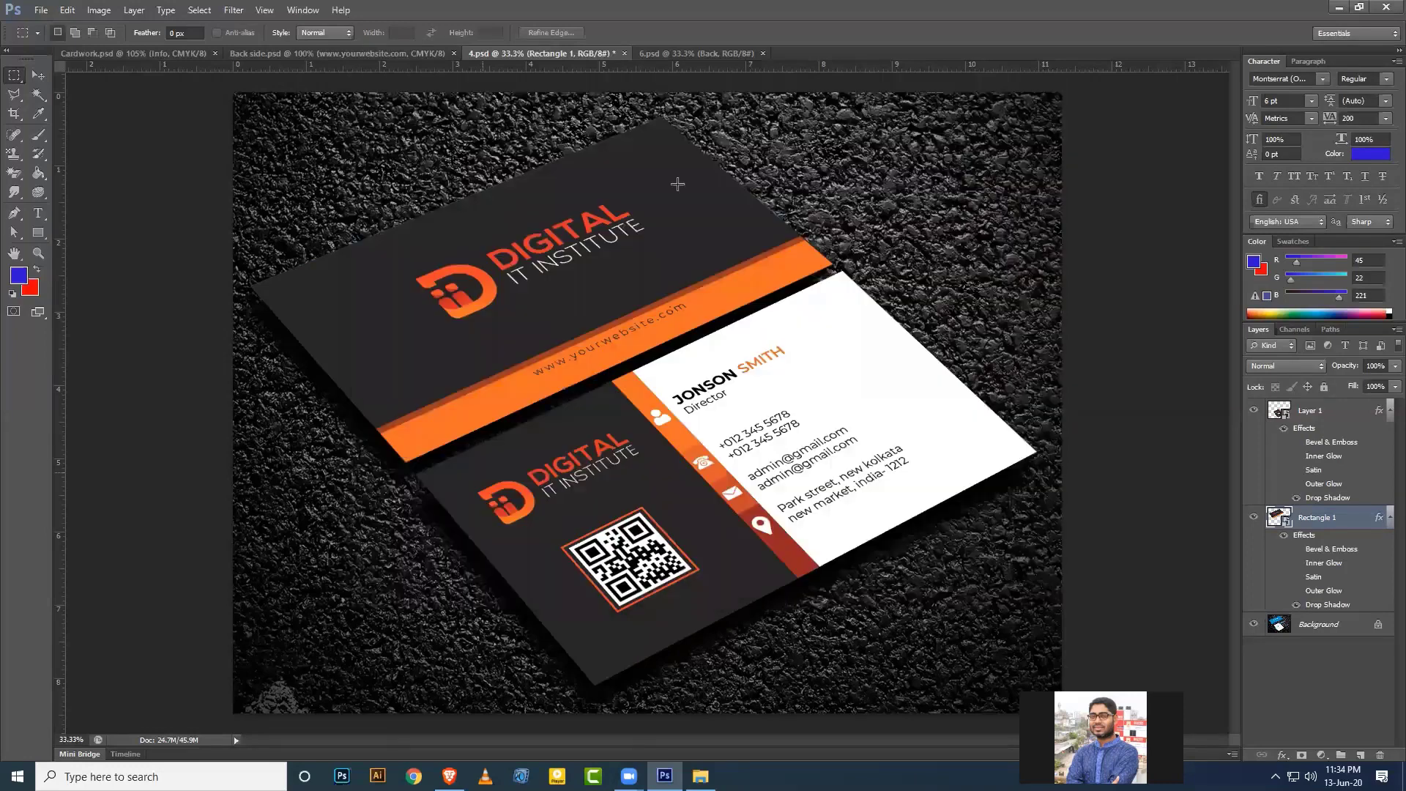
Close 4.psd without saving, then deselect everything in Cardwork.psd.
{"action": "left_click", "coordinate": [625, 54]}
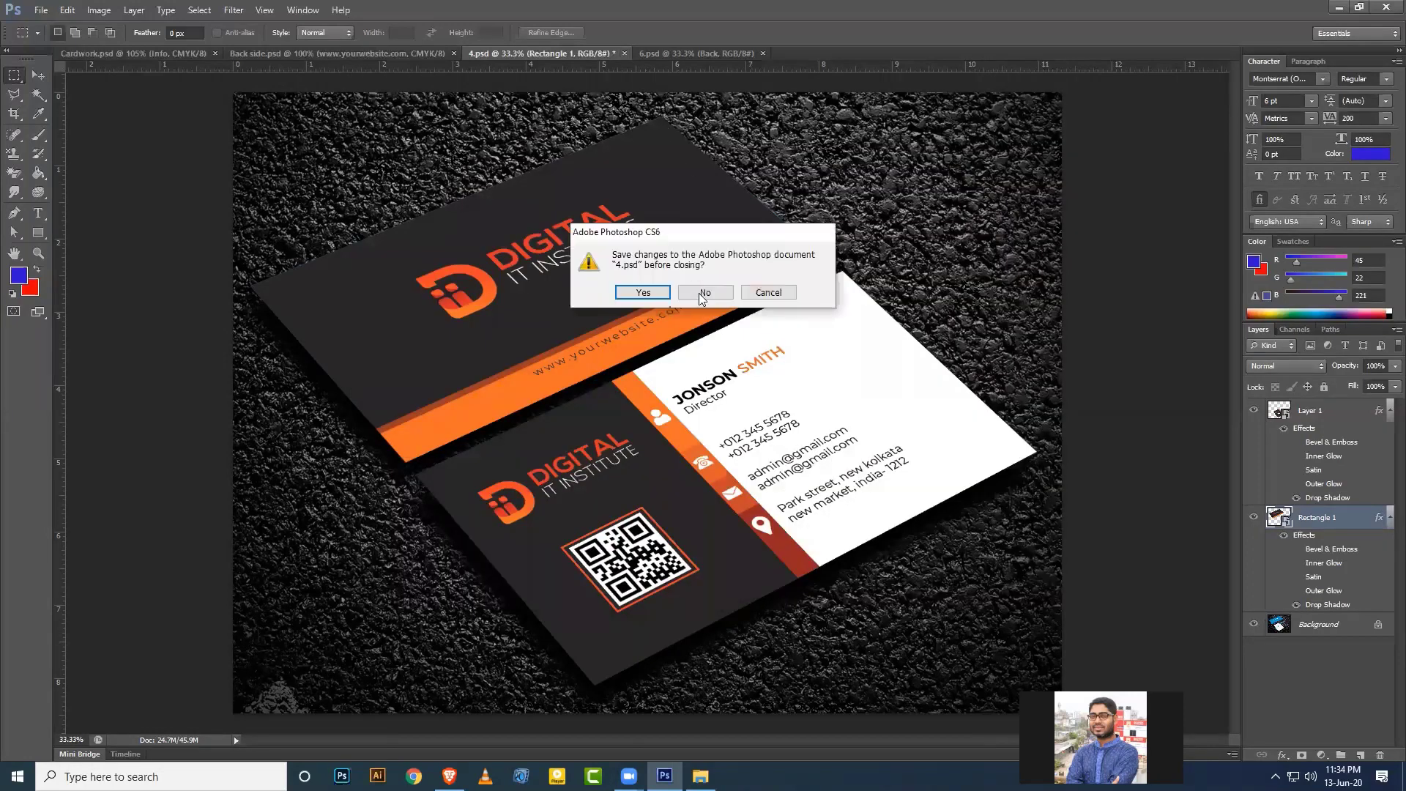
{"action": "left_click", "coordinate": [703, 295]}
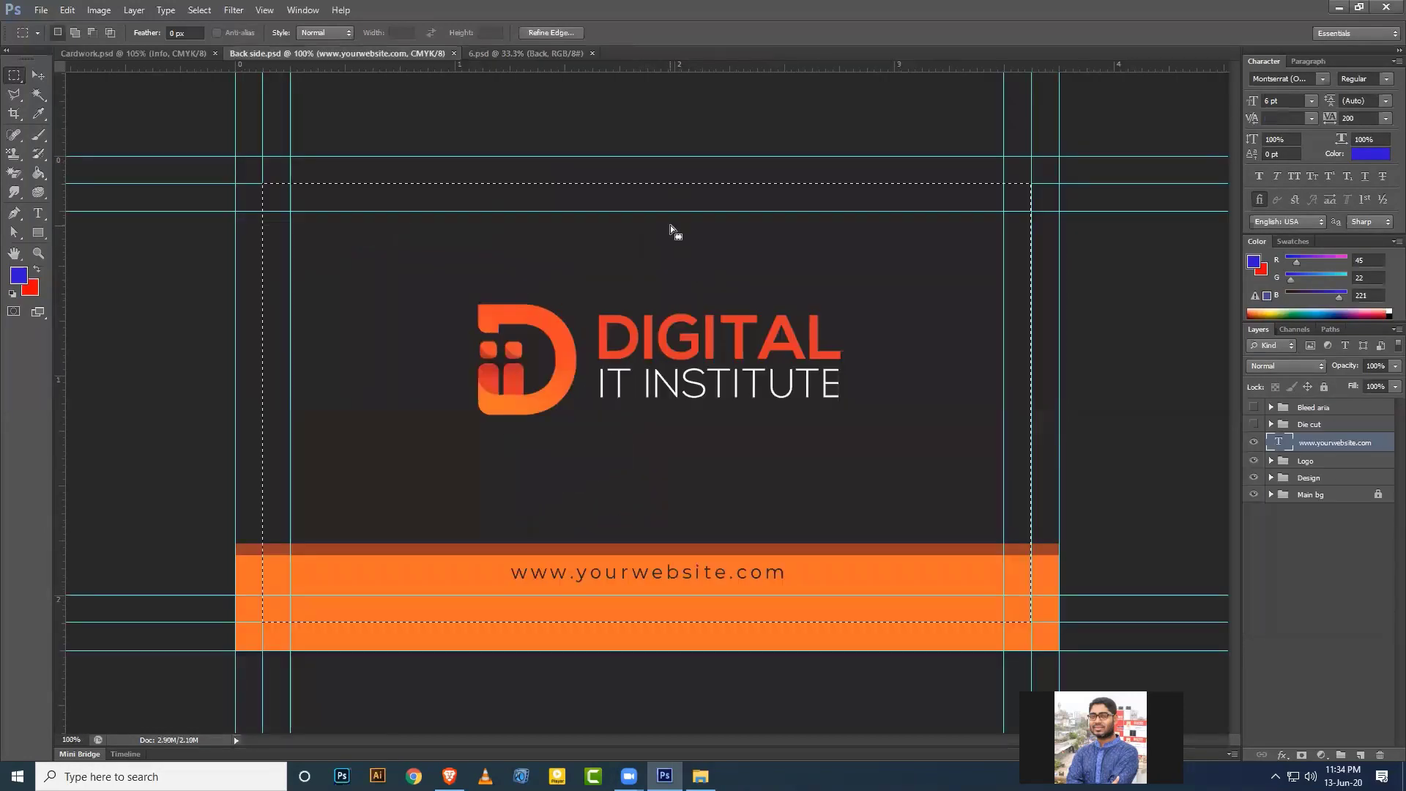
{"action": "key", "text": "ctrl+shift+Tab"}
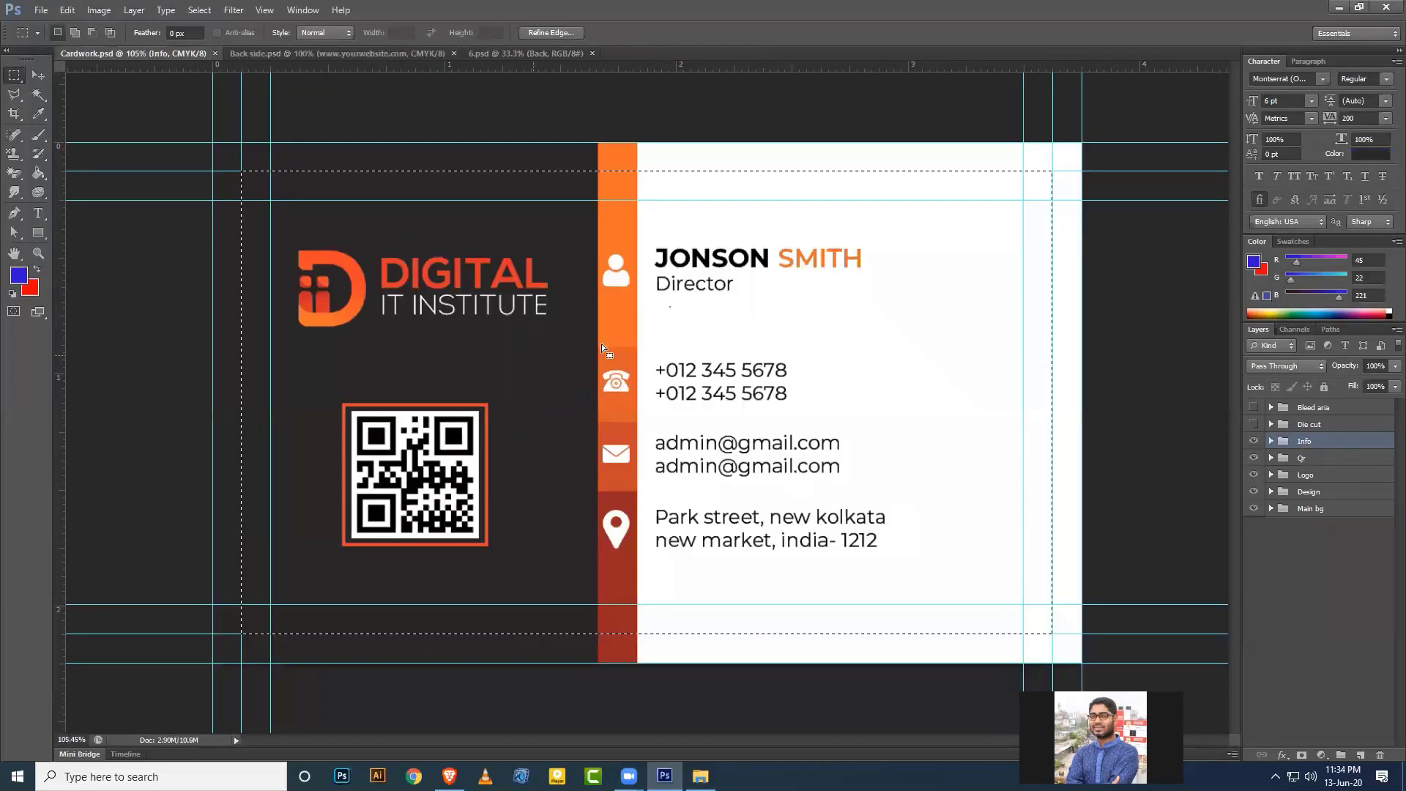
{"action": "key", "text": "ctrl+d"}
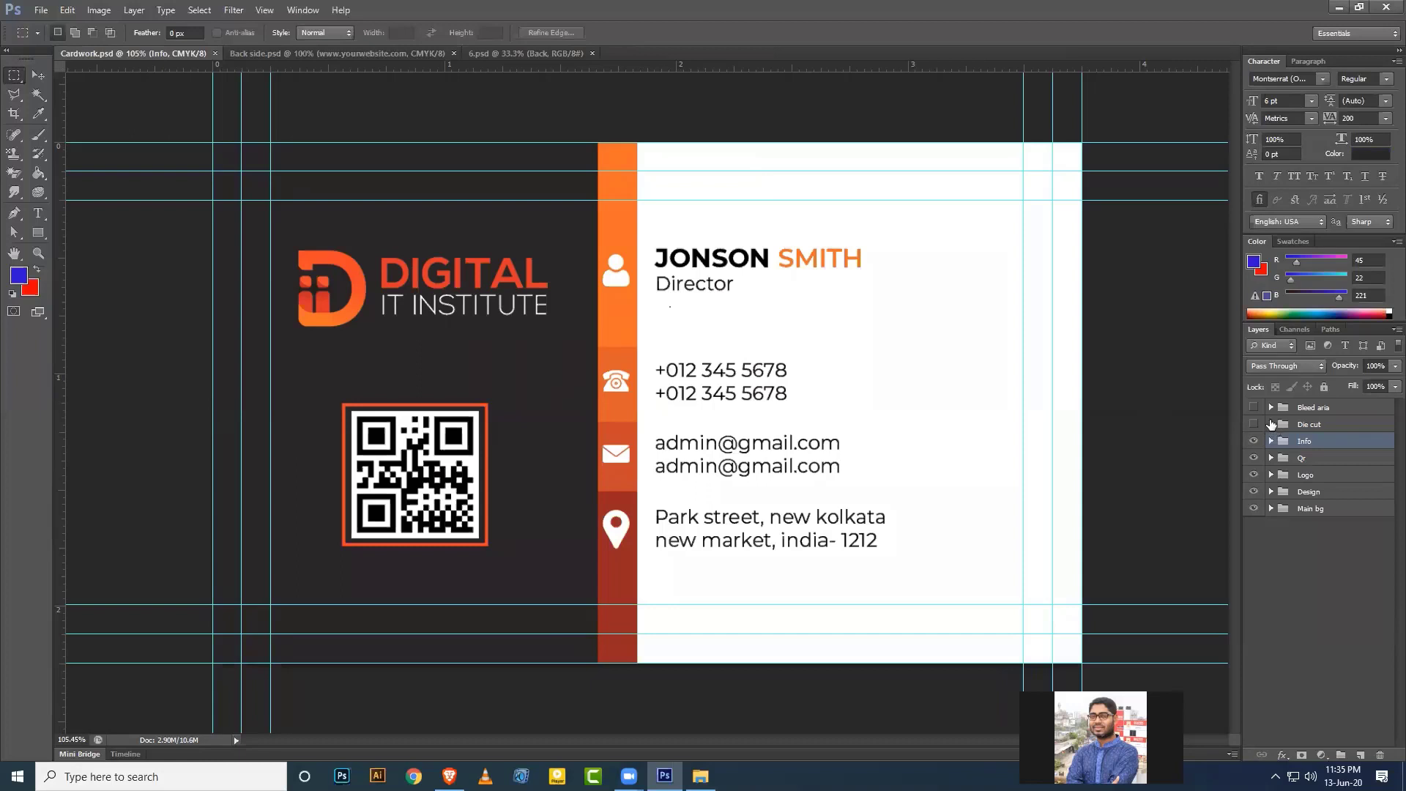
Expand the Die cut group and load its rounded shape as a selection.
{"action": "left_click", "coordinate": [1271, 424]}
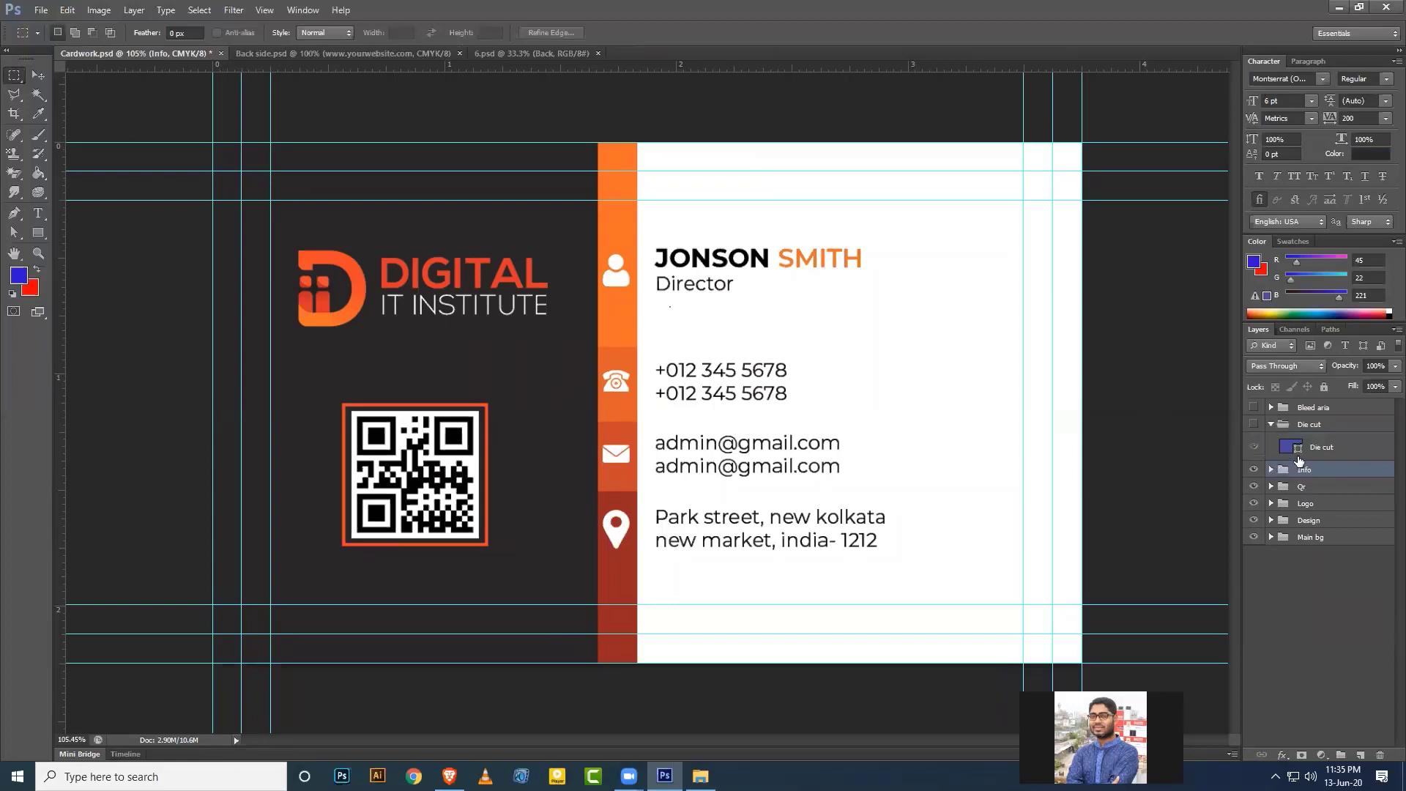
{"action": "left_click", "coordinate": [43, 76]}
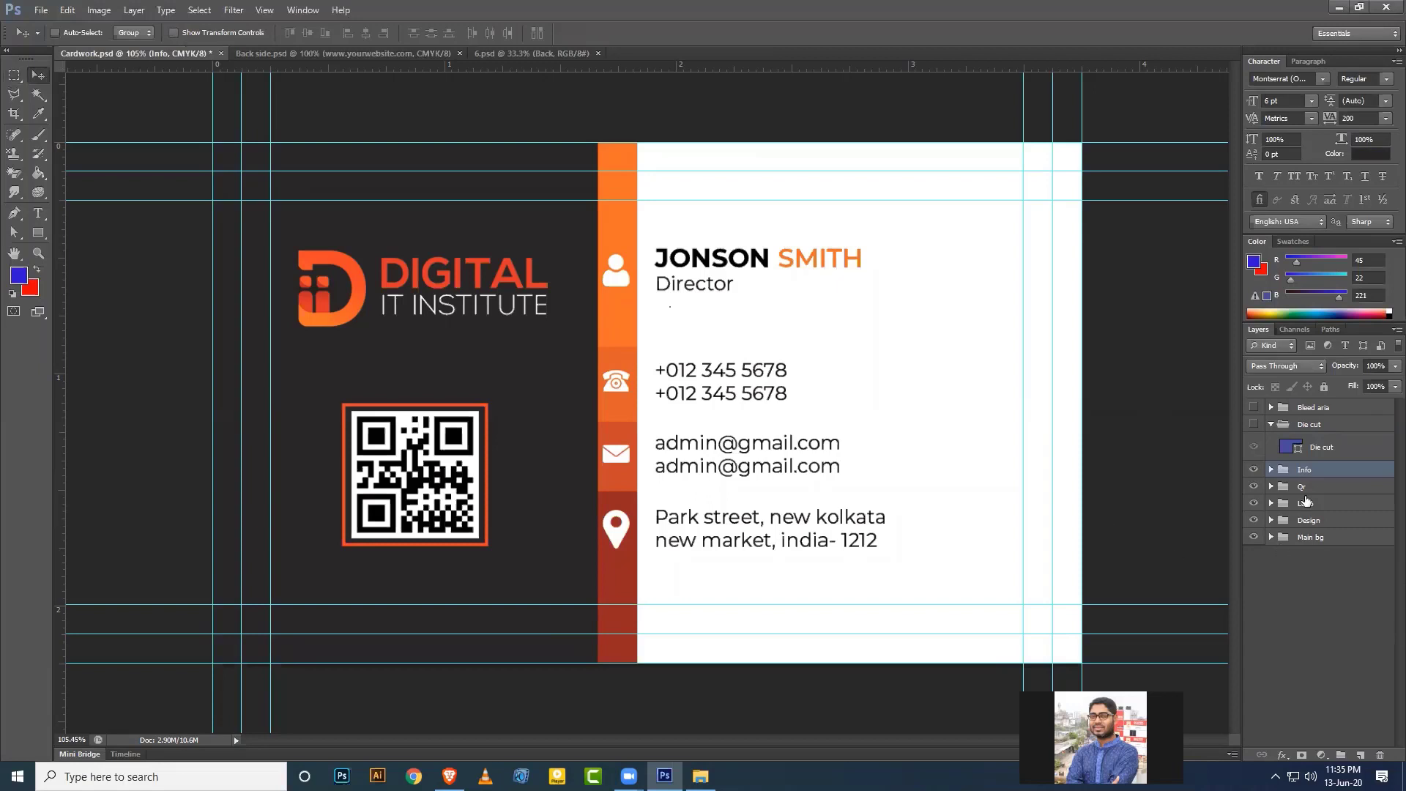
{"action": "left_click", "coordinate": [1296, 448], "text": "ctrl"}
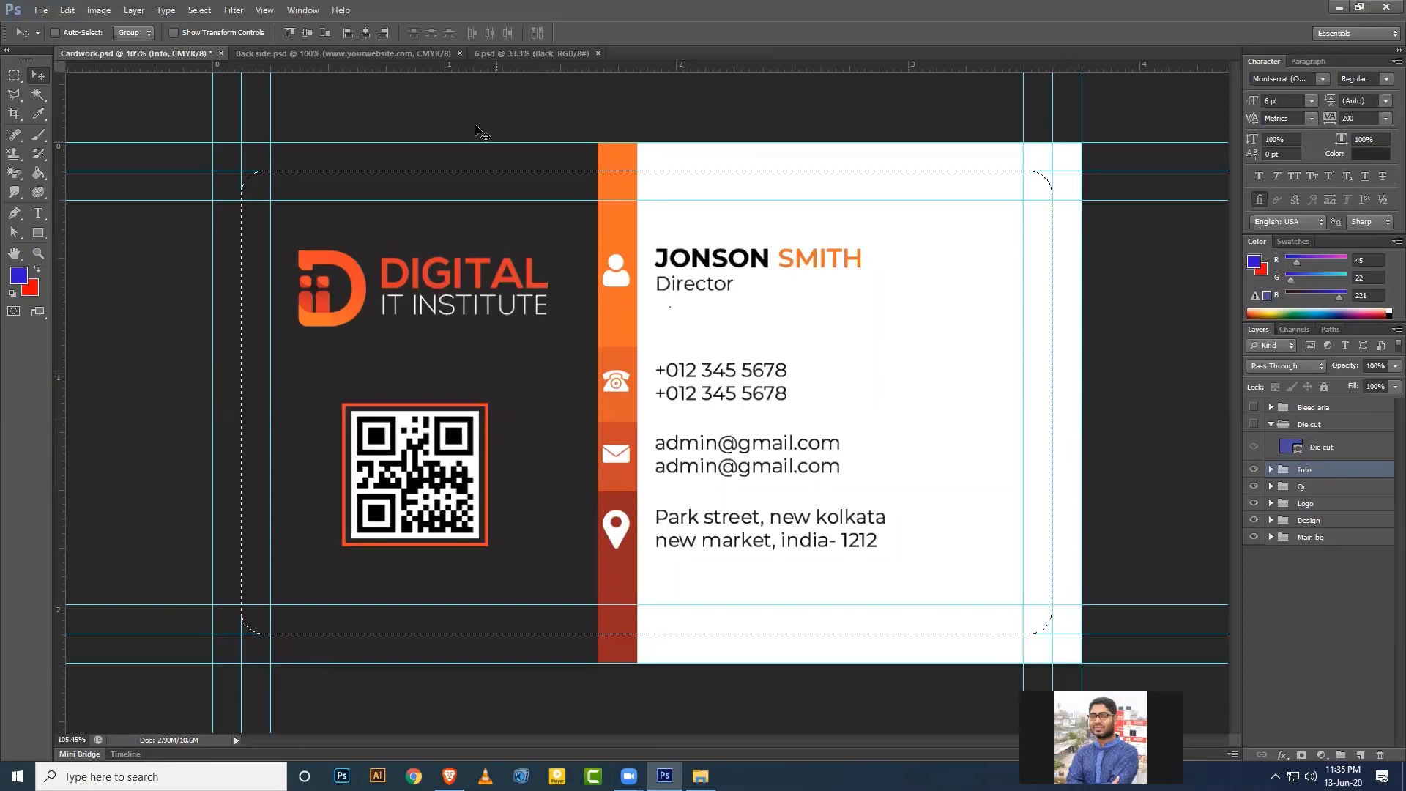
{"action": "left_click", "coordinate": [491, 53]}
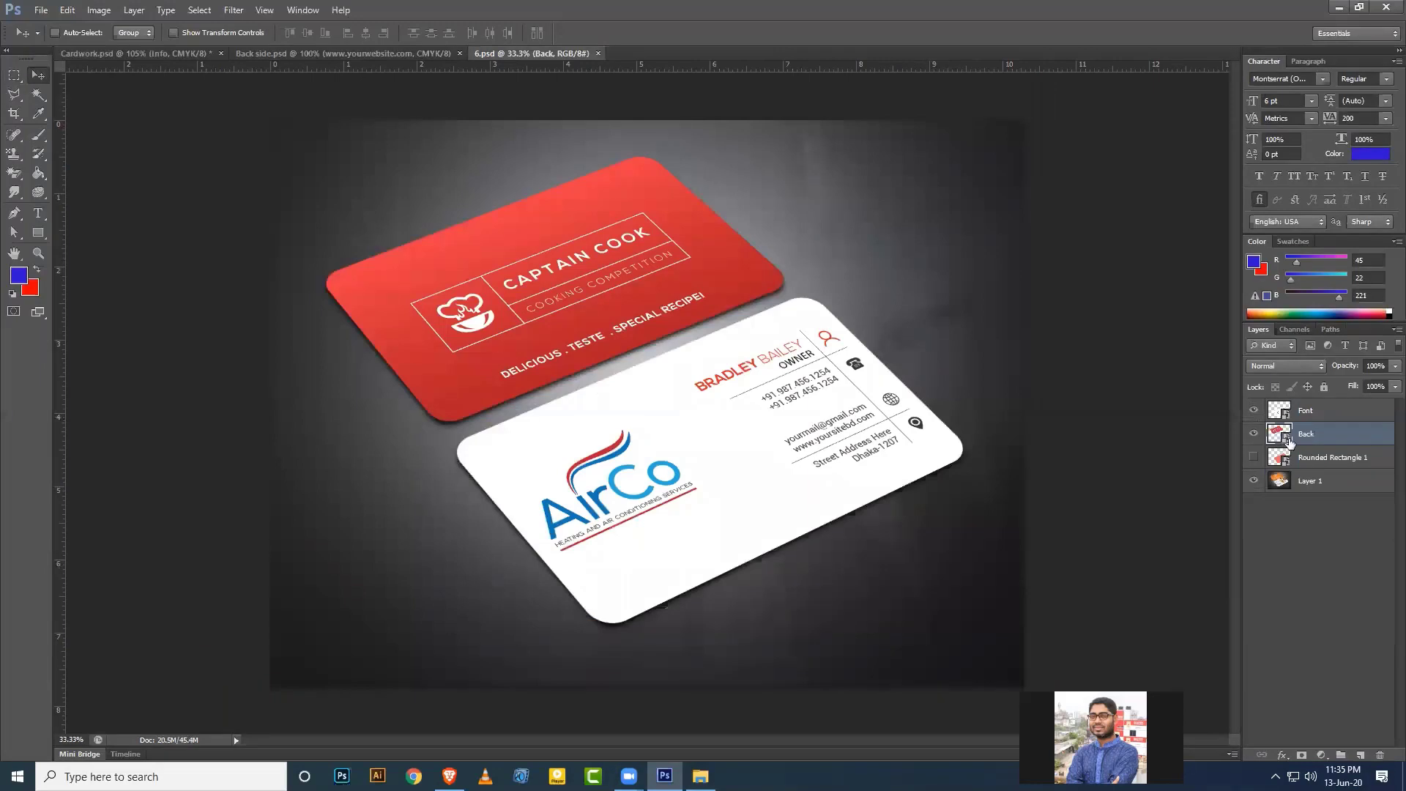
Open the Font smart object's contents, choosing Keep Layers.
{"action": "left_click", "coordinate": [1286, 416]}
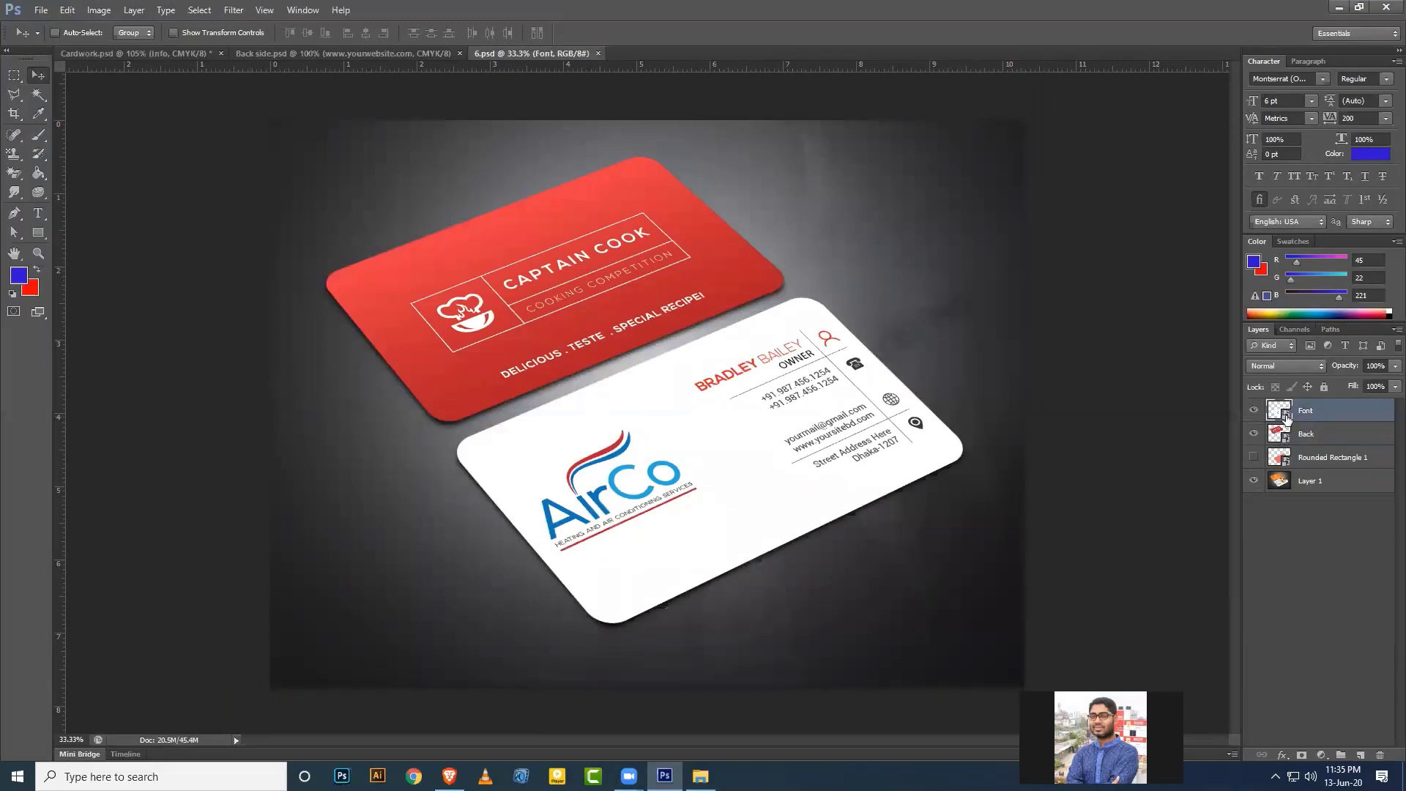
{"action": "double_click", "coordinate": [1287, 417]}
{"action": "left_click", "coordinate": [762, 320]}
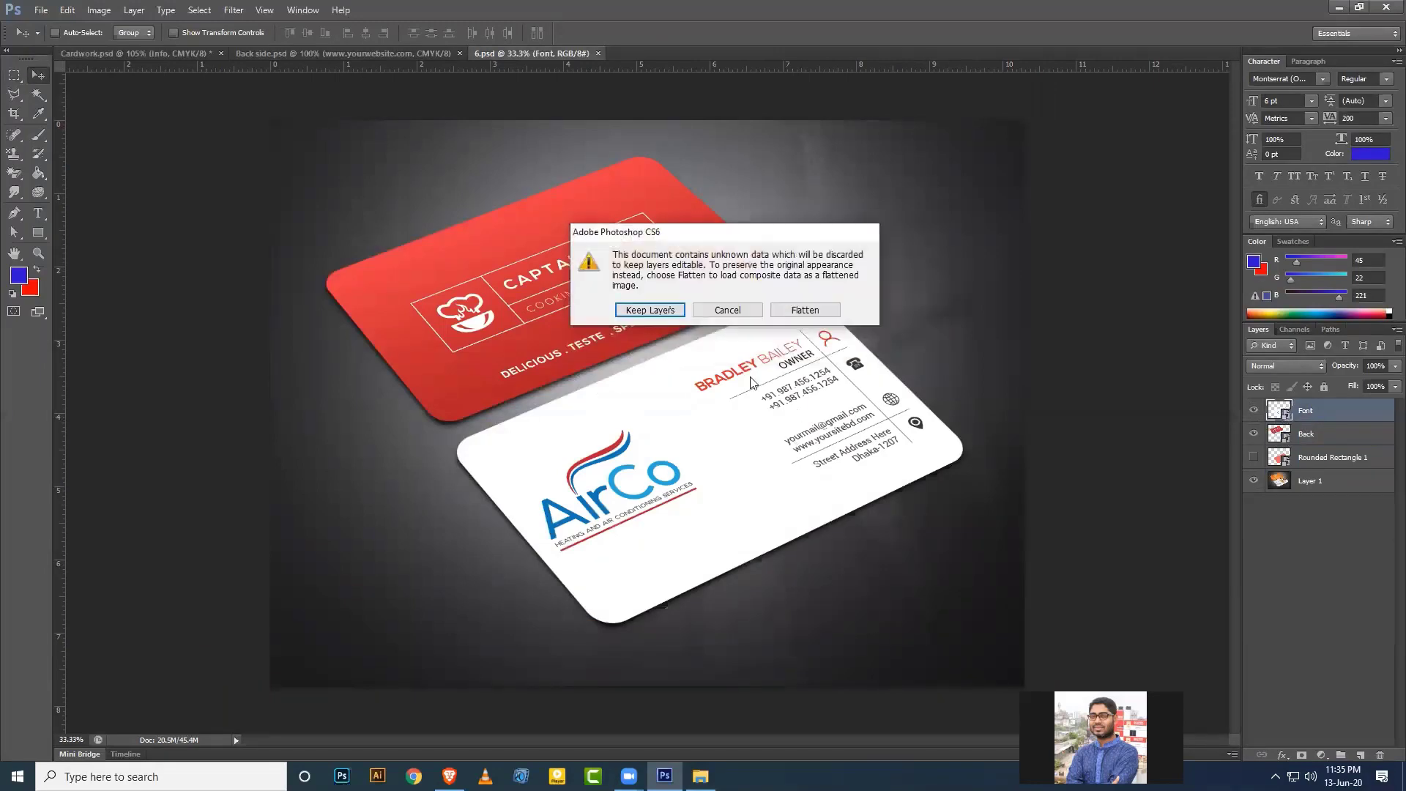
{"action": "left_click", "coordinate": [650, 310]}
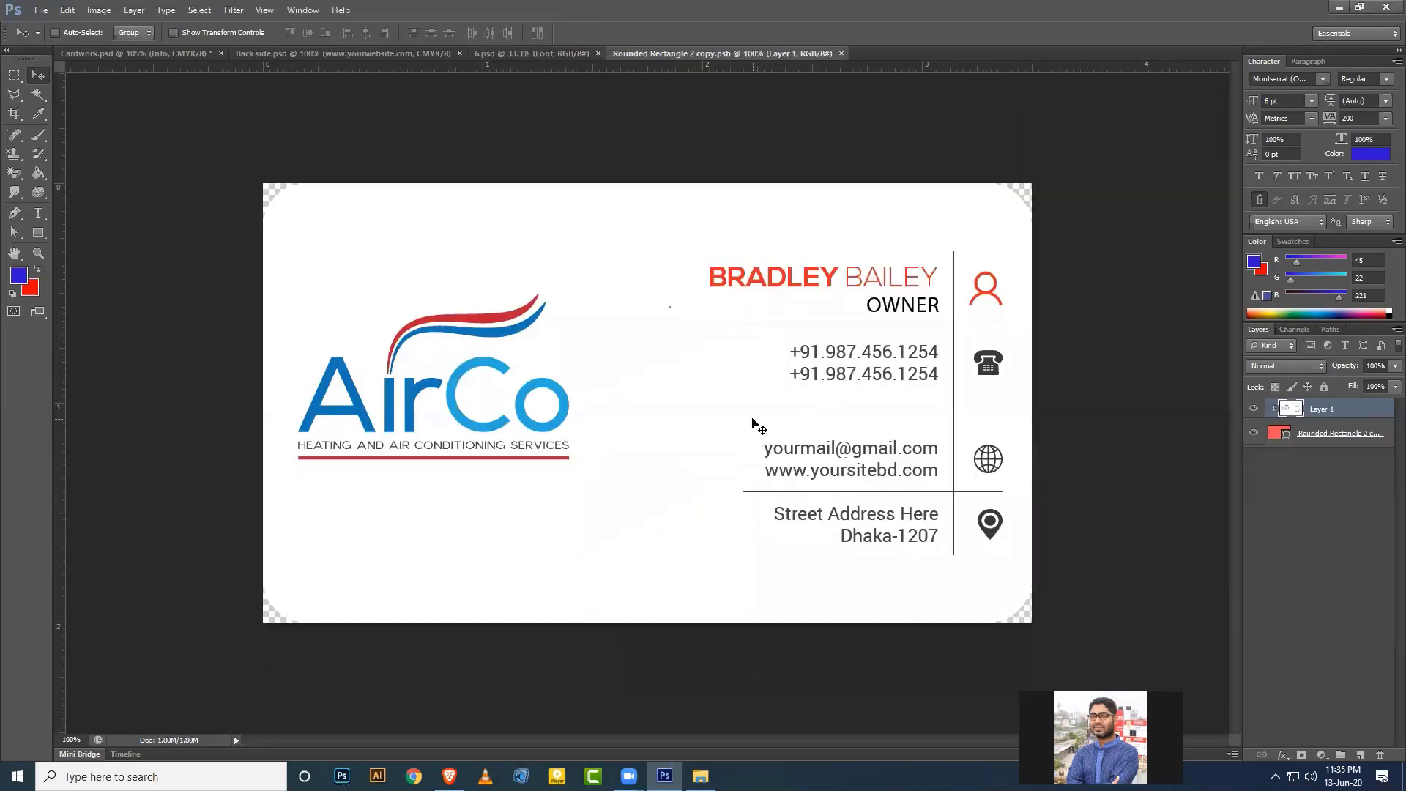
Paste the contact-details card, clip it to the rounded shape, then save and close the .psb.
{"action": "key", "text": "ctrl+v"}
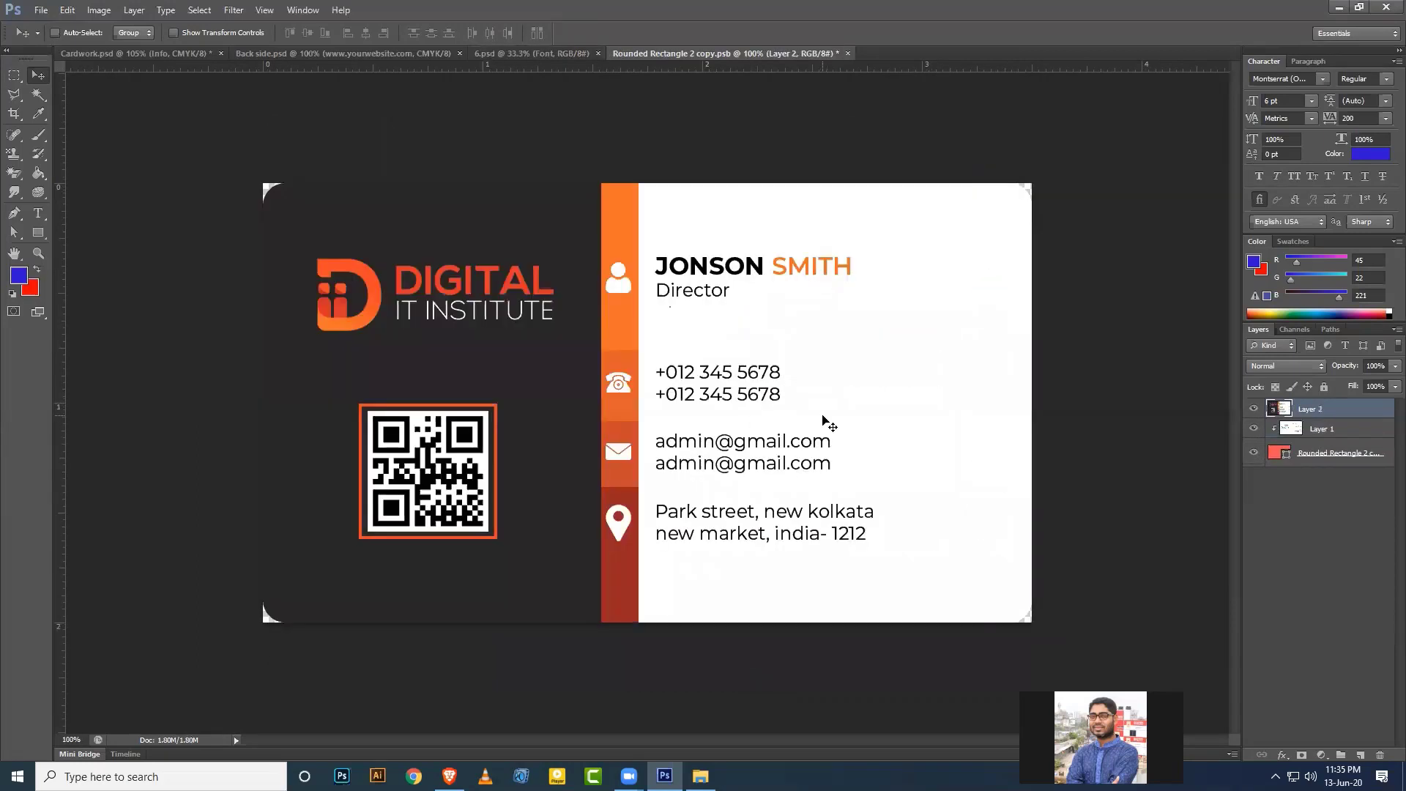
{"action": "right_click", "coordinate": [1343, 412]}
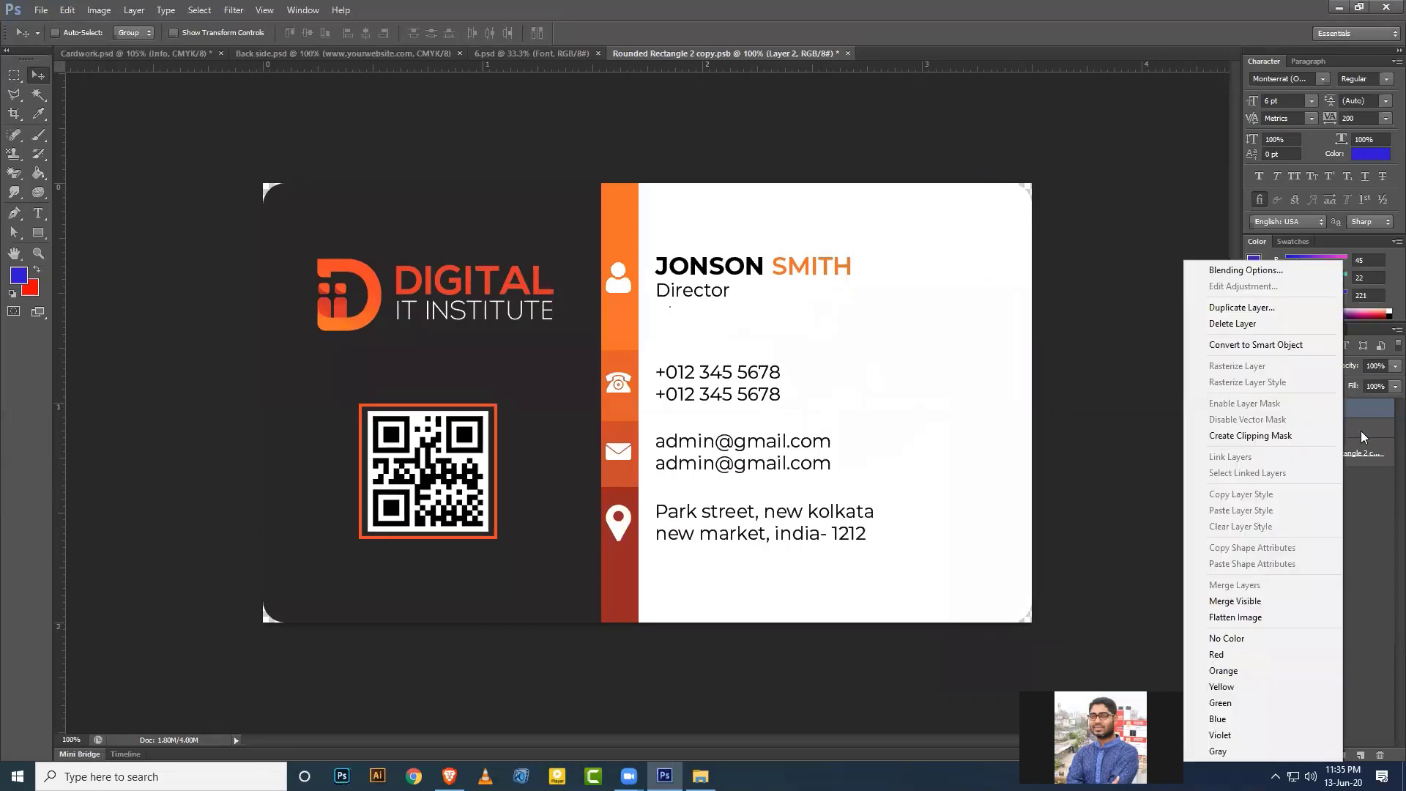
{"action": "left_click", "coordinate": [1361, 433]}
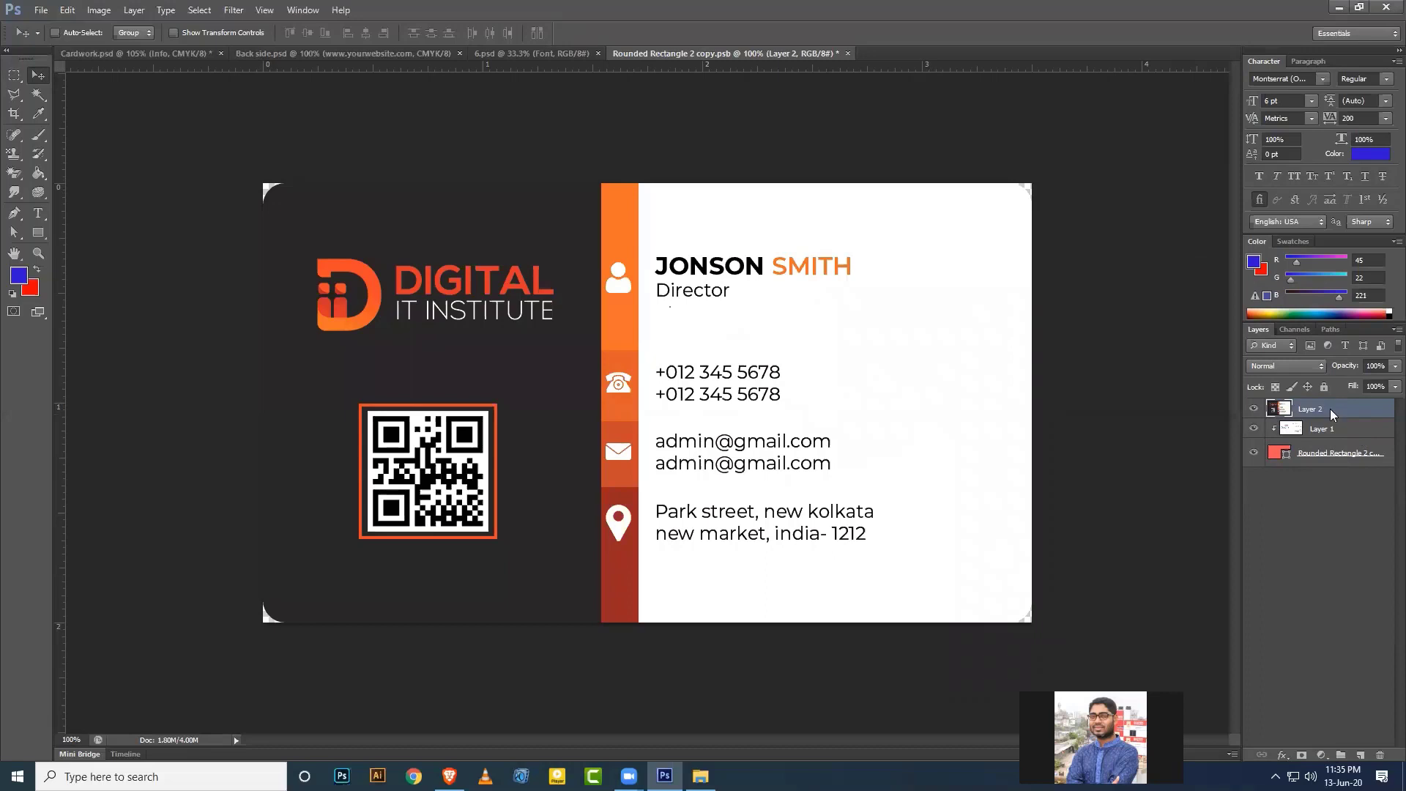
{"action": "right_click", "coordinate": [1330, 409]}
{"action": "left_click", "coordinate": [1232, 438]}
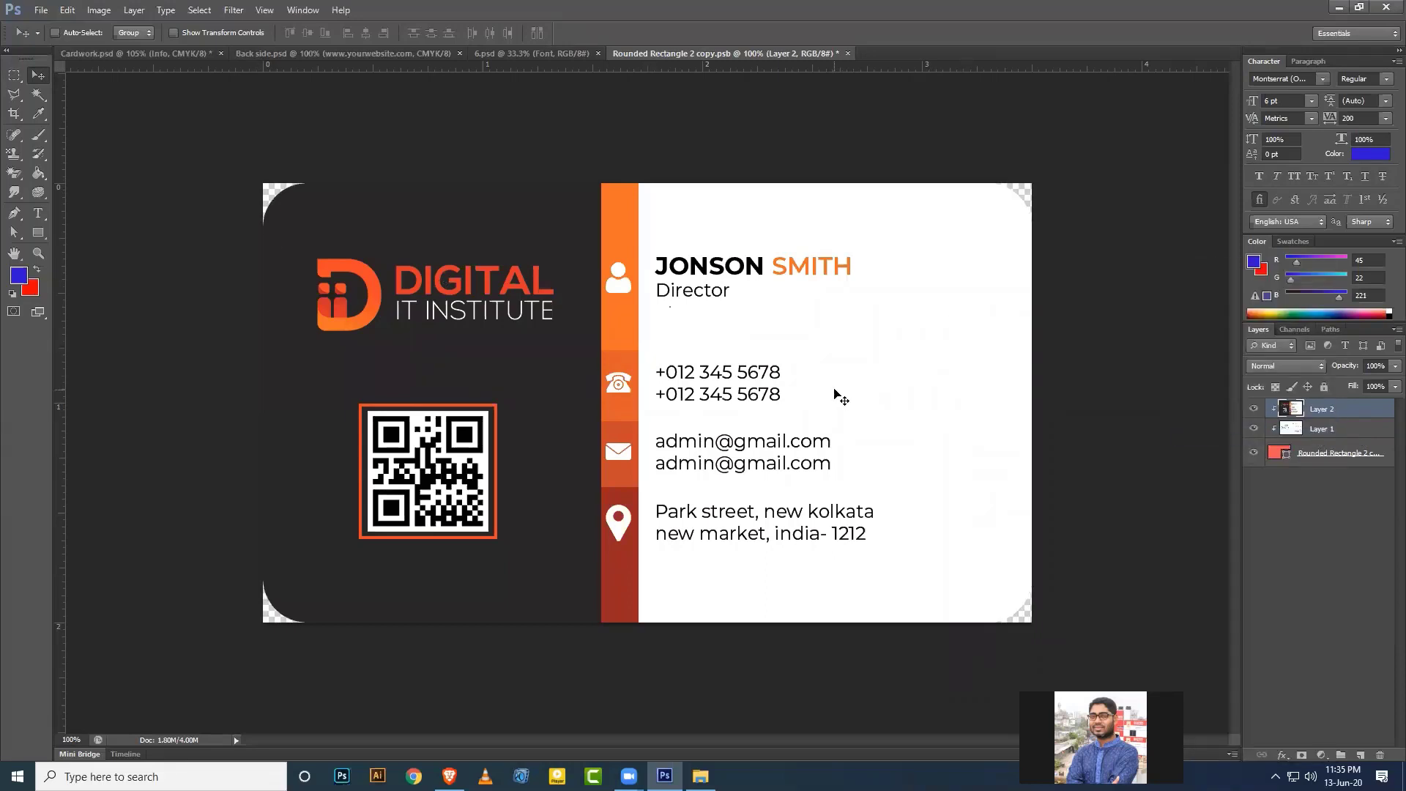
{"action": "key", "text": "ctrl+s"}
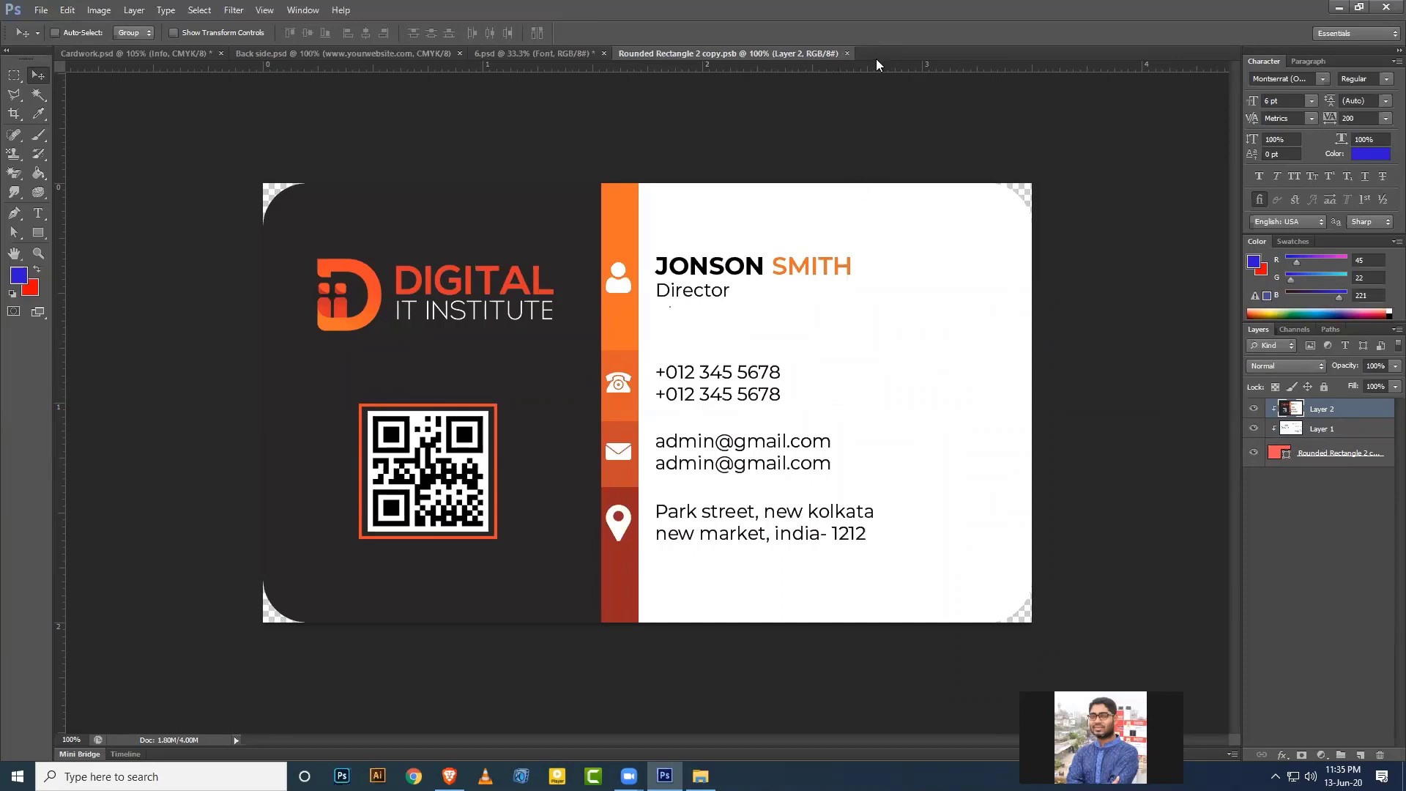
{"action": "left_click", "coordinate": [847, 53]}
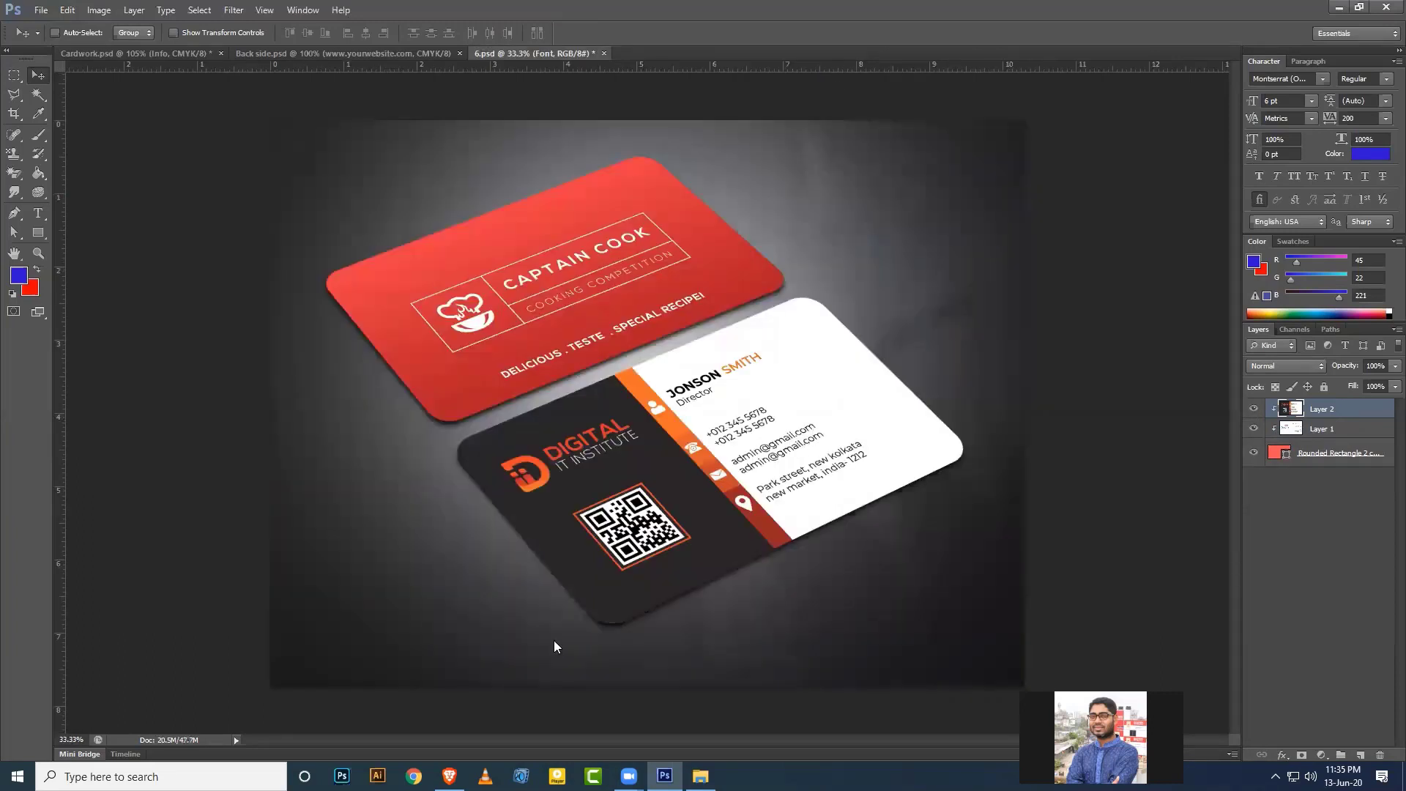
In Back side.psd, deselect, expand Die cut and load its rounded outline as a selection.
{"action": "left_click", "coordinate": [292, 55]}
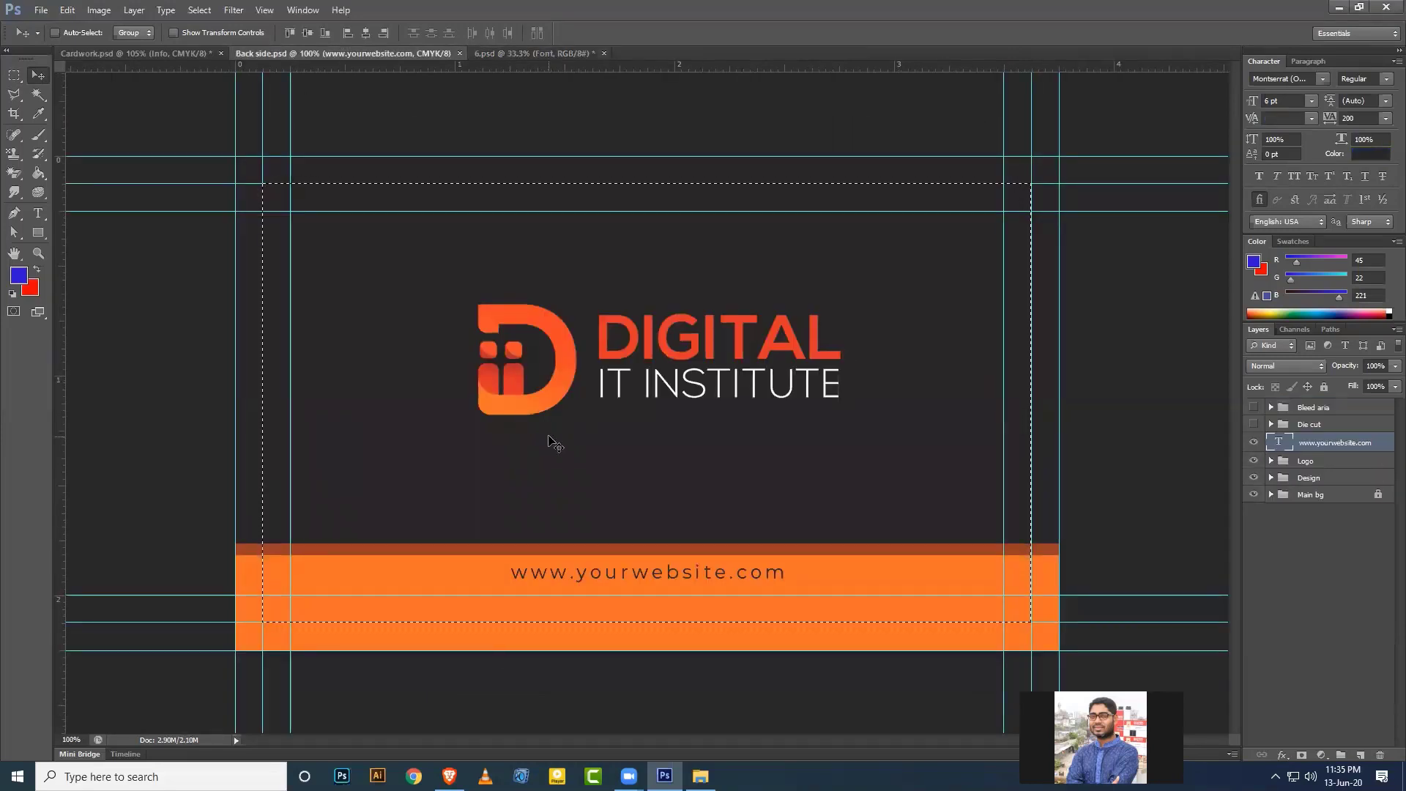
{"action": "key", "text": "ctrl+d"}
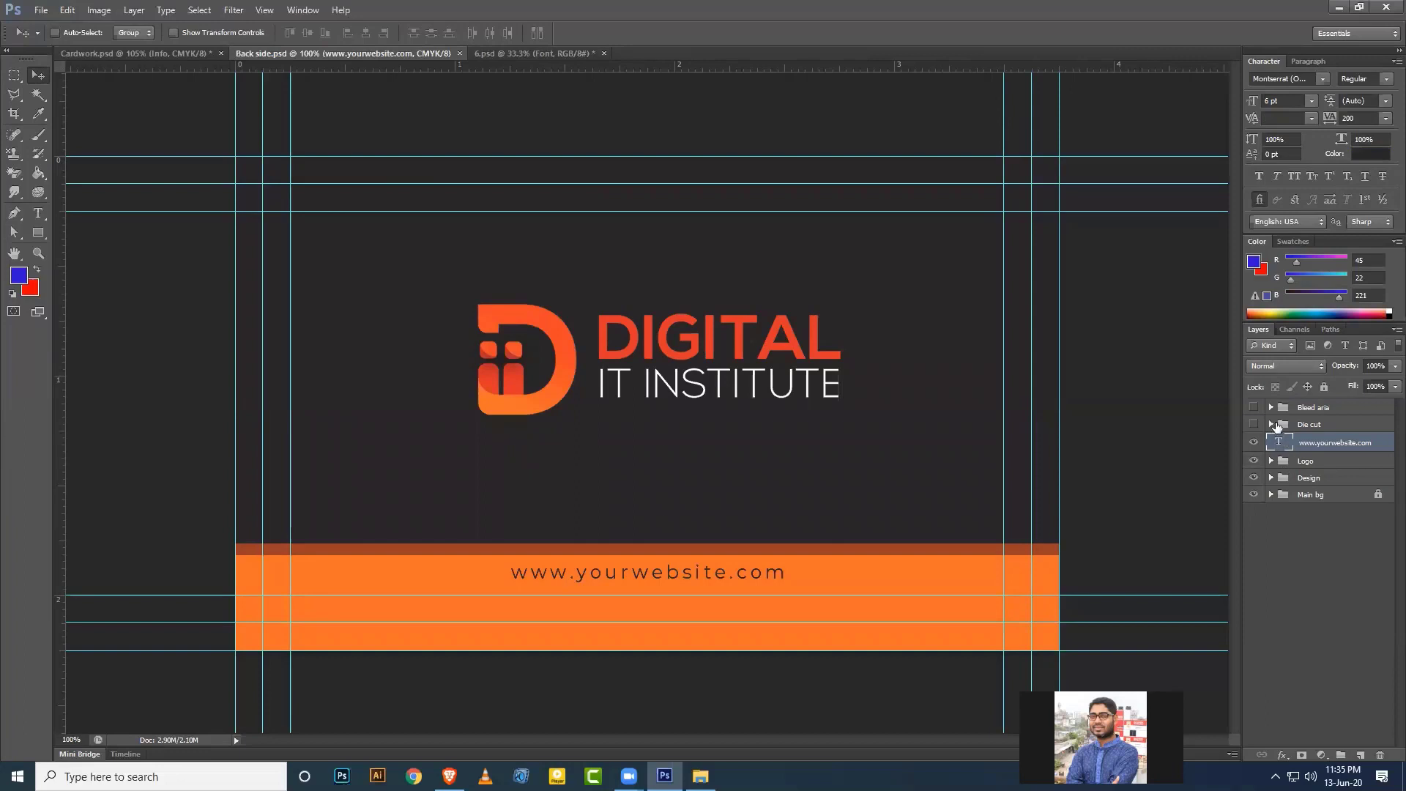
{"action": "left_click", "coordinate": [1271, 425]}
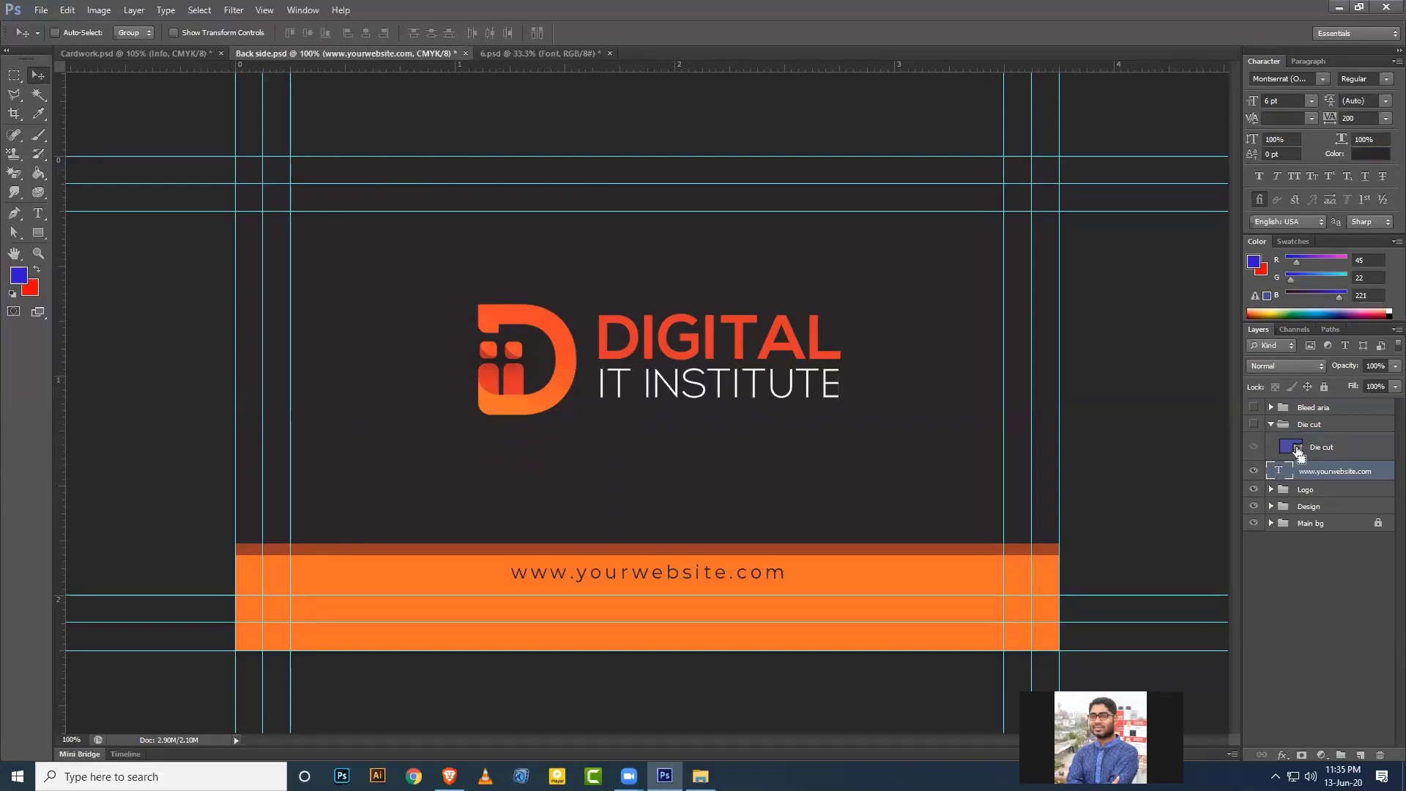
{"action": "left_click", "coordinate": [1296, 449], "text": "ctrl"}
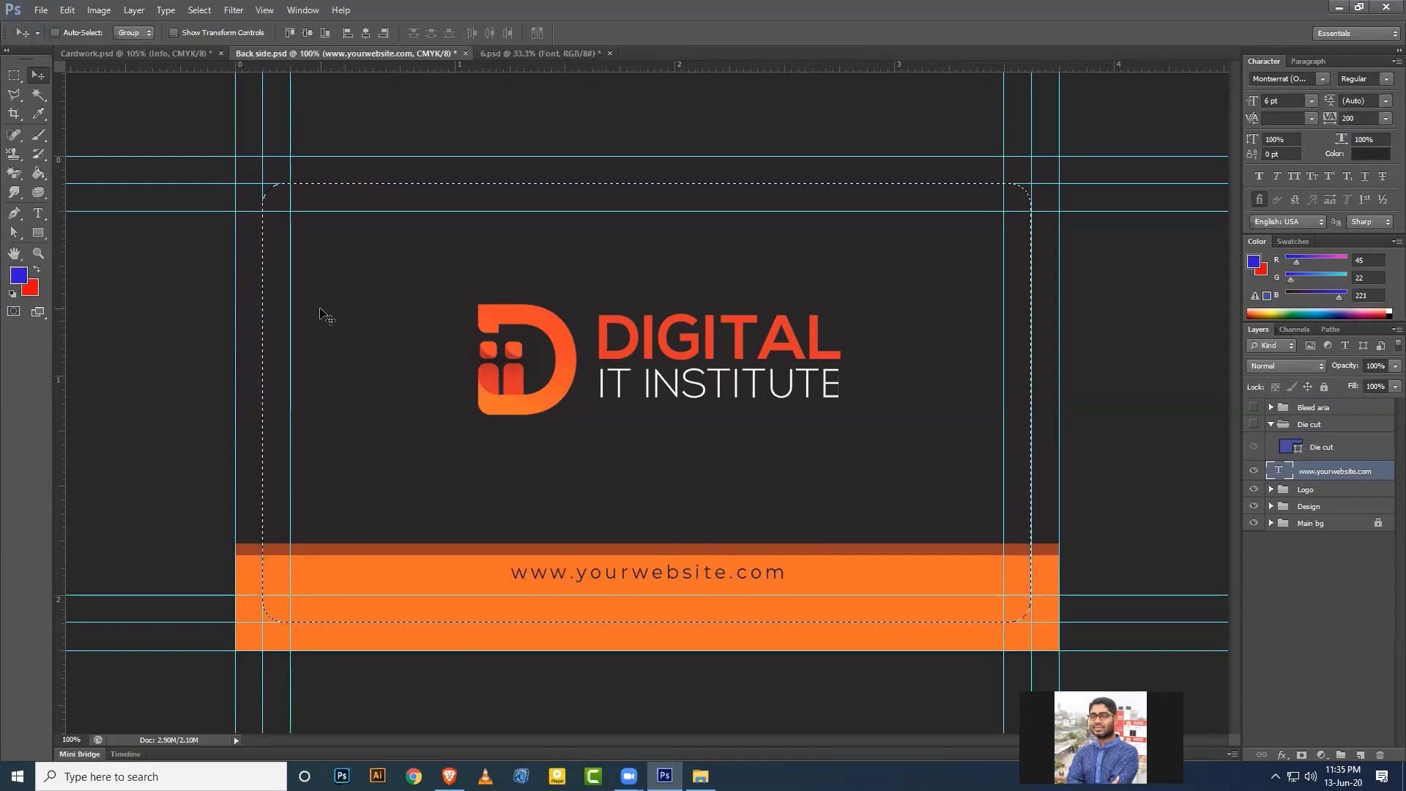
{"action": "left_click", "coordinate": [513, 52]}
Open the Back card smart object for editing, keeping its layers.
{"action": "left_click", "coordinate": [1284, 440]}
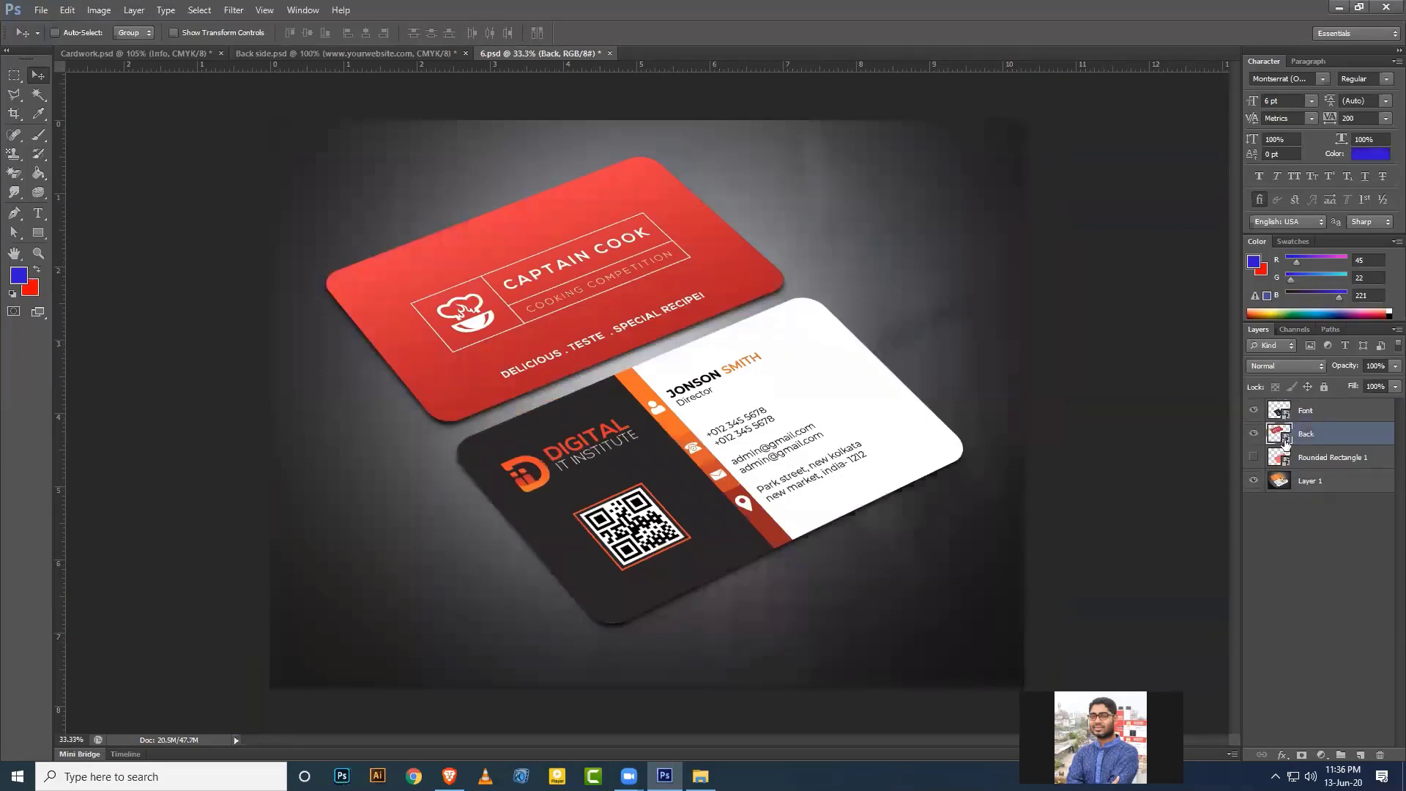
{"action": "double_click", "coordinate": [1285, 439]}
{"action": "left_click", "coordinate": [747, 320]}
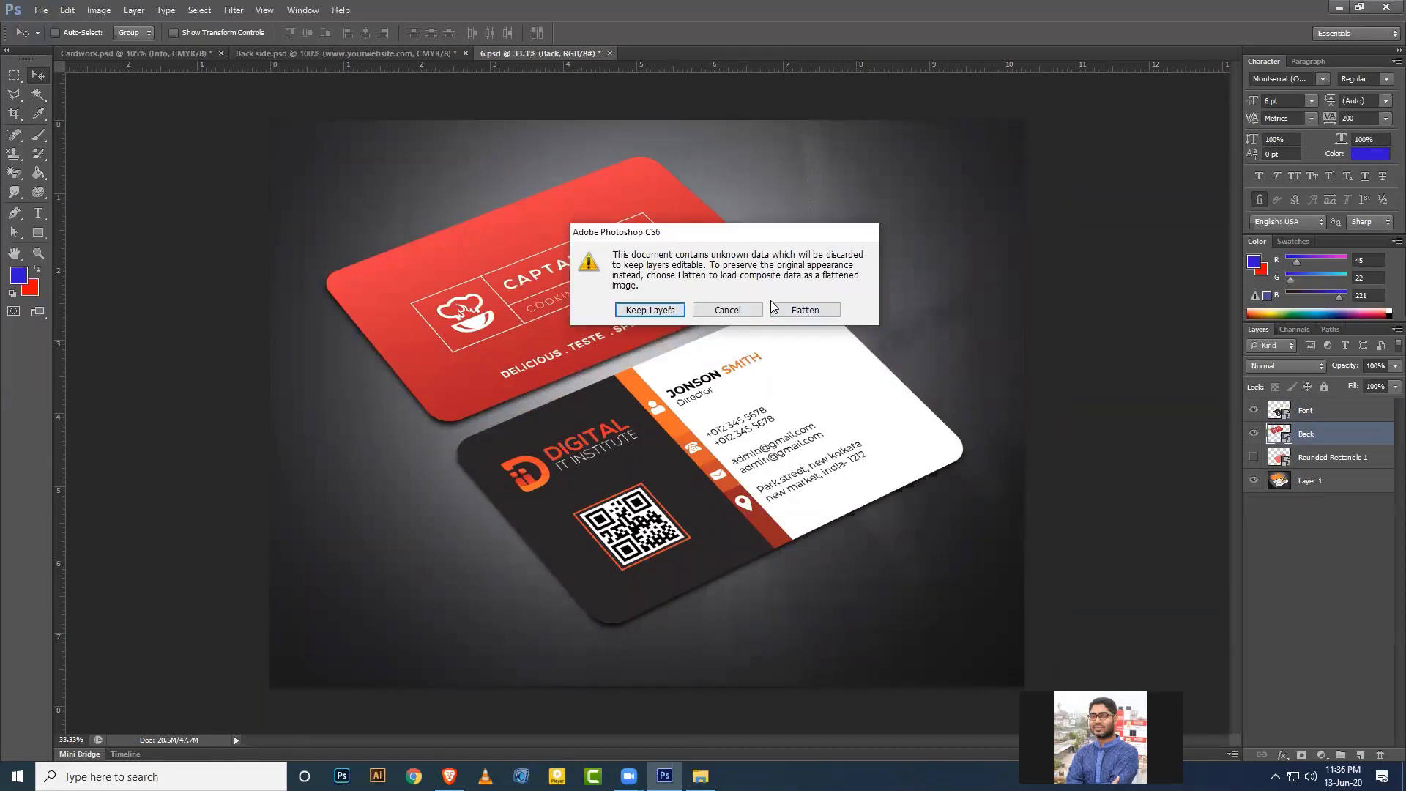
{"action": "left_click", "coordinate": [659, 311]}
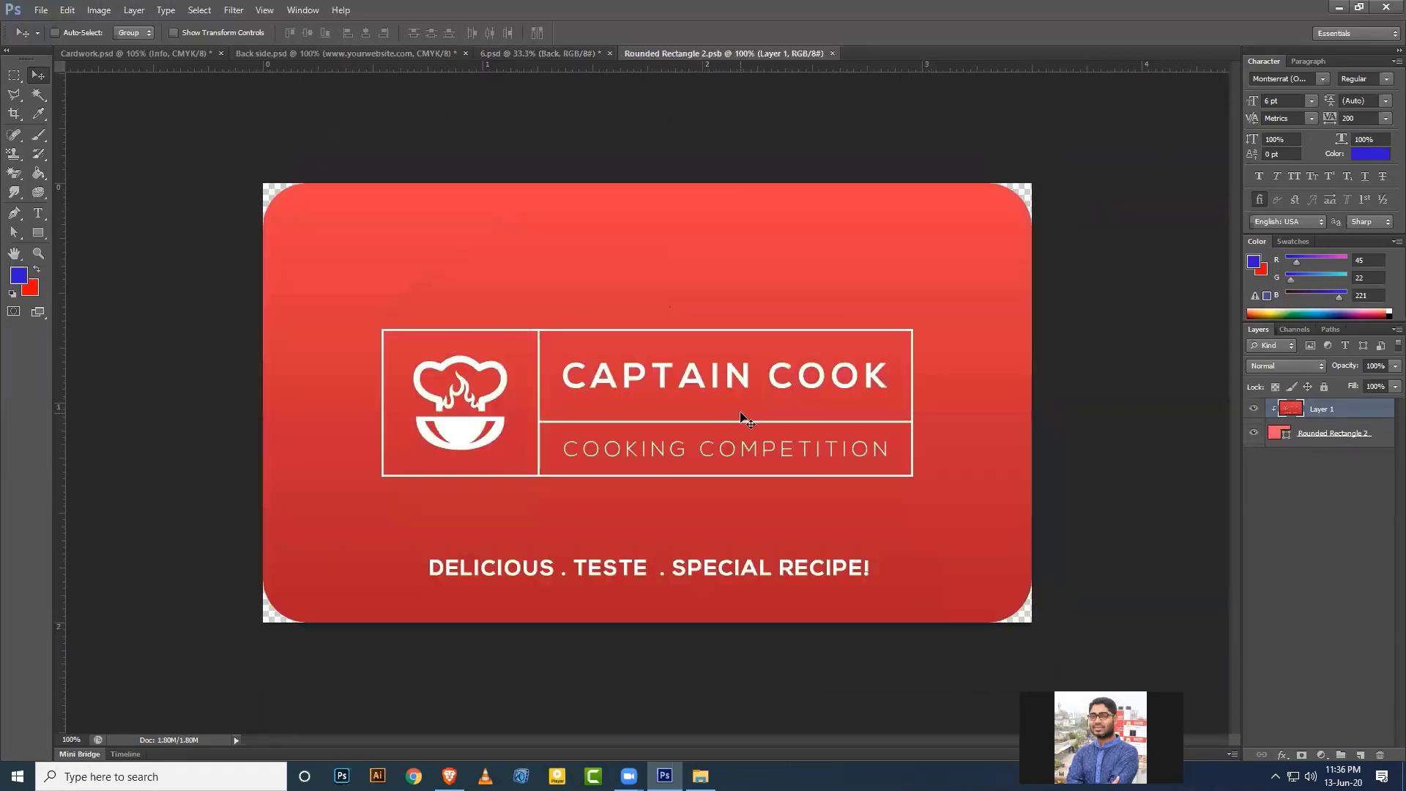
Paste the Digital IT Institute logo side, clip it to the rounded card, and close the tab.
{"action": "key", "text": "ctrl+v"}
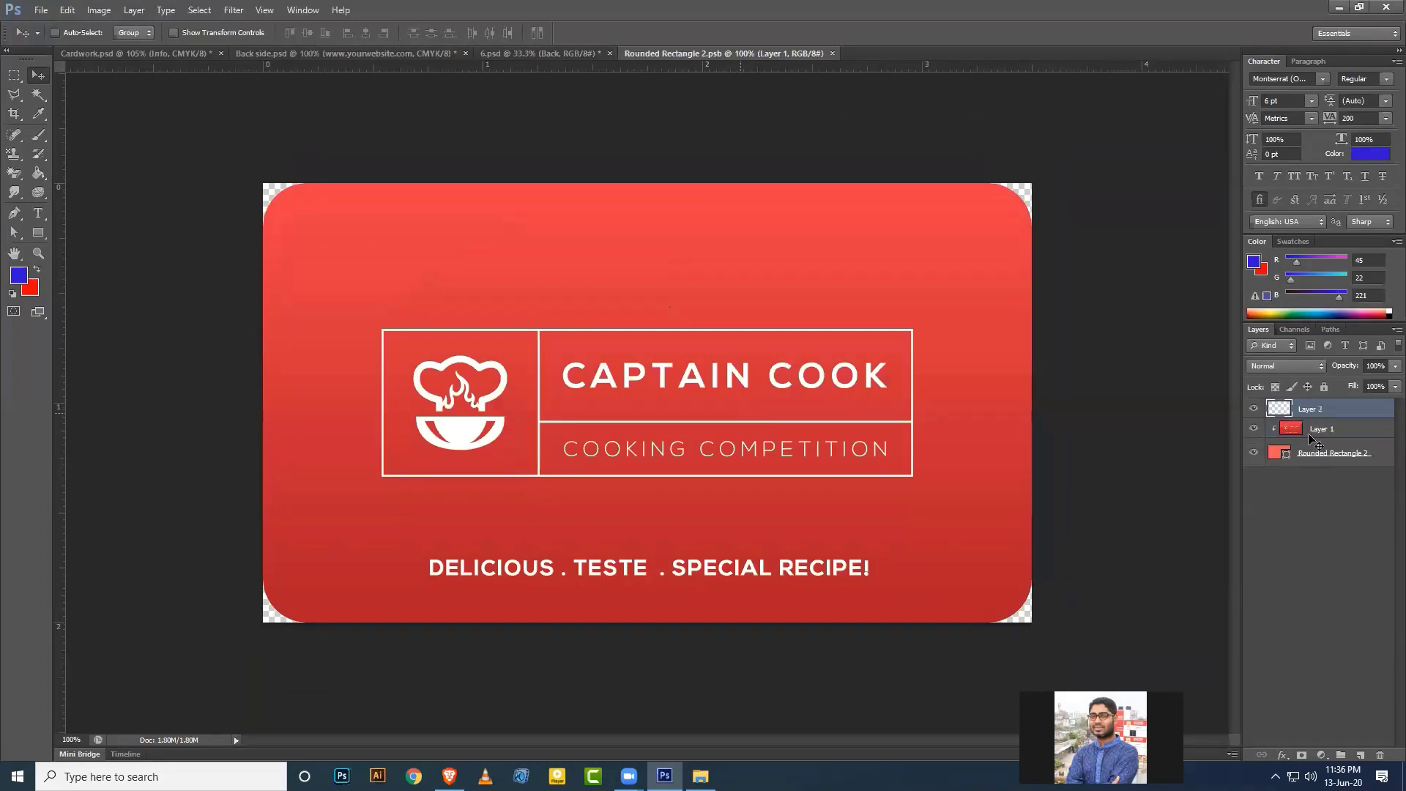
{"action": "right_click", "coordinate": [1337, 415]}
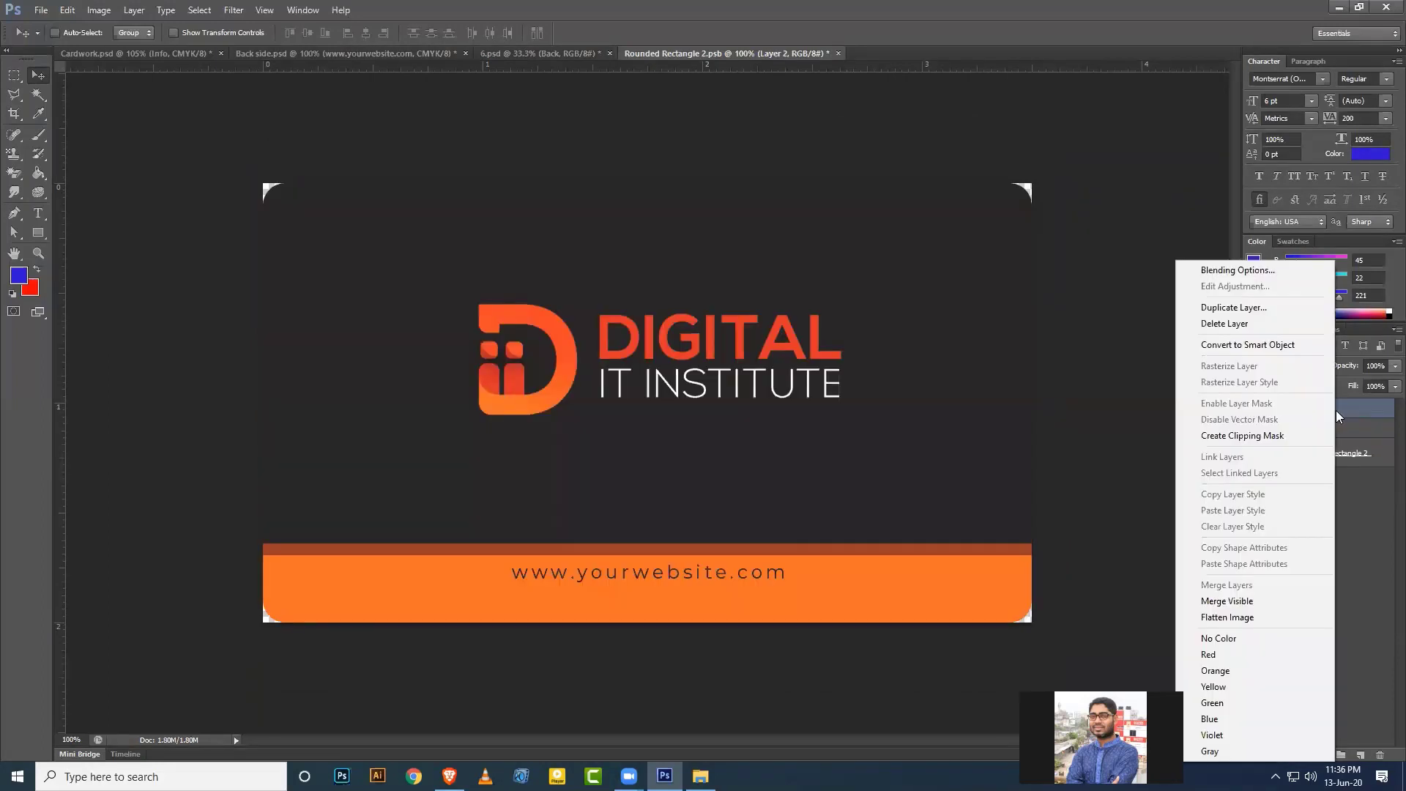
{"action": "left_click", "coordinate": [1253, 436]}
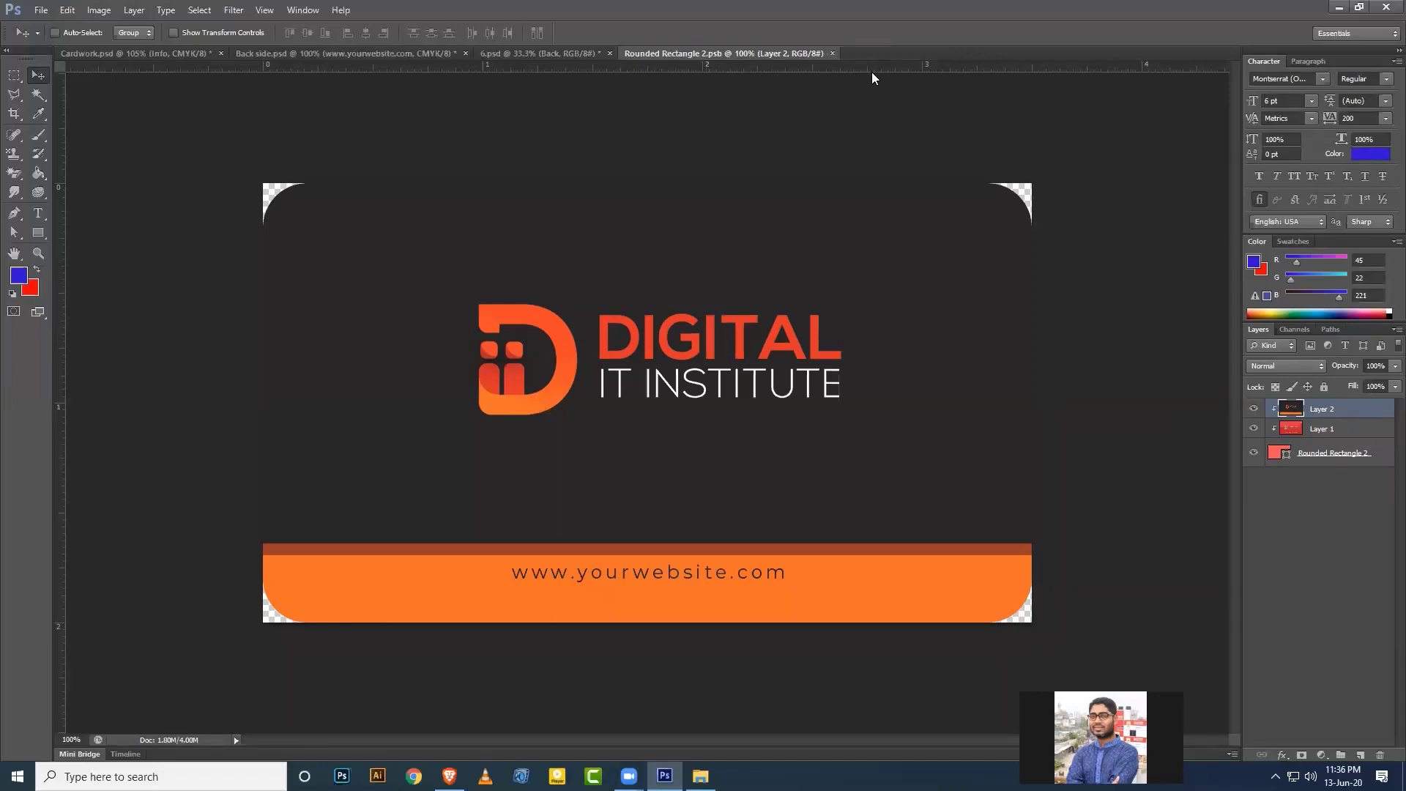
{"action": "left_click", "coordinate": [833, 54]}
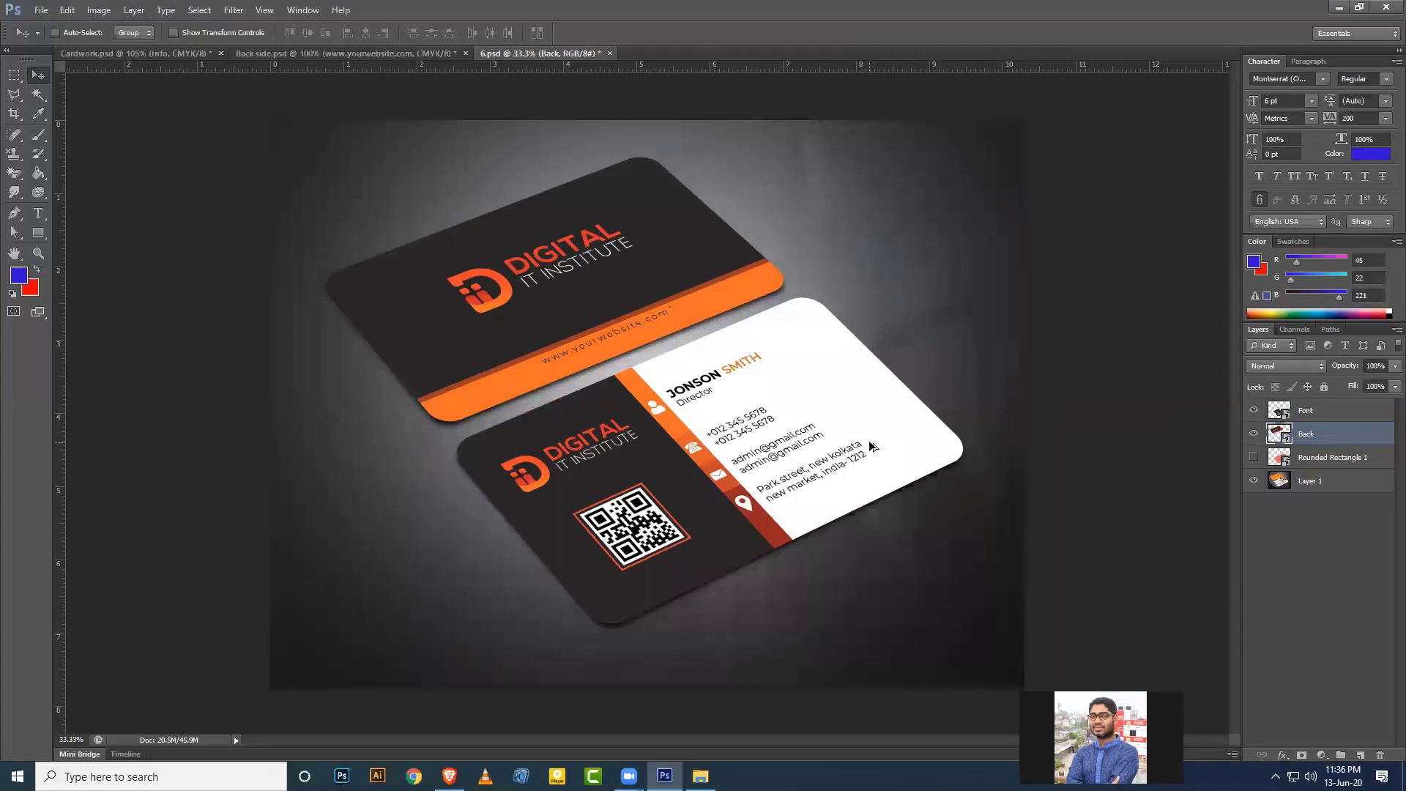
Save the mockup for web as a Maximum-quality JPEG named 'Card 02'.
{"action": "key", "text": "ctrl+alt+shift+s"}
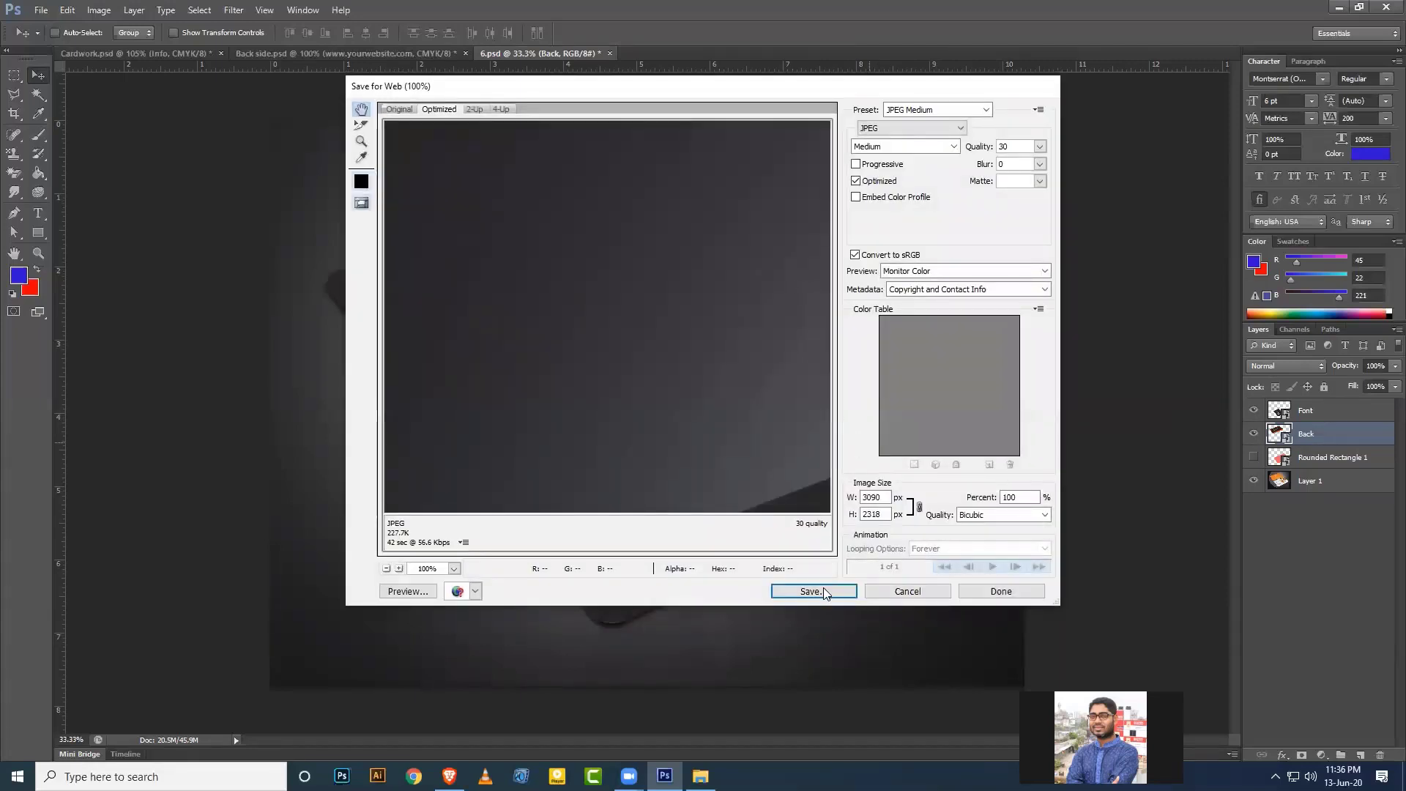
{"action": "left_click", "coordinate": [954, 146]}
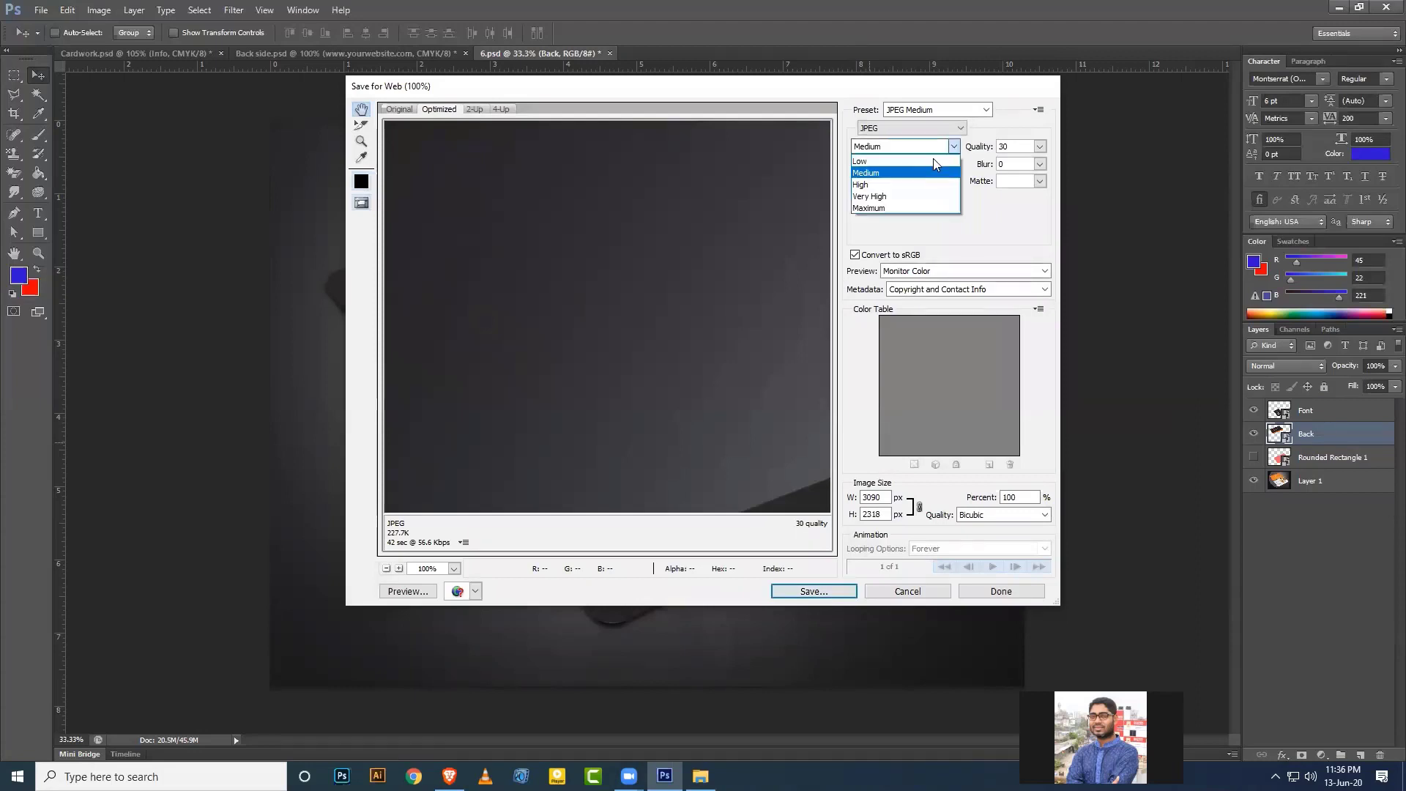
{"action": "left_click", "coordinate": [889, 209]}
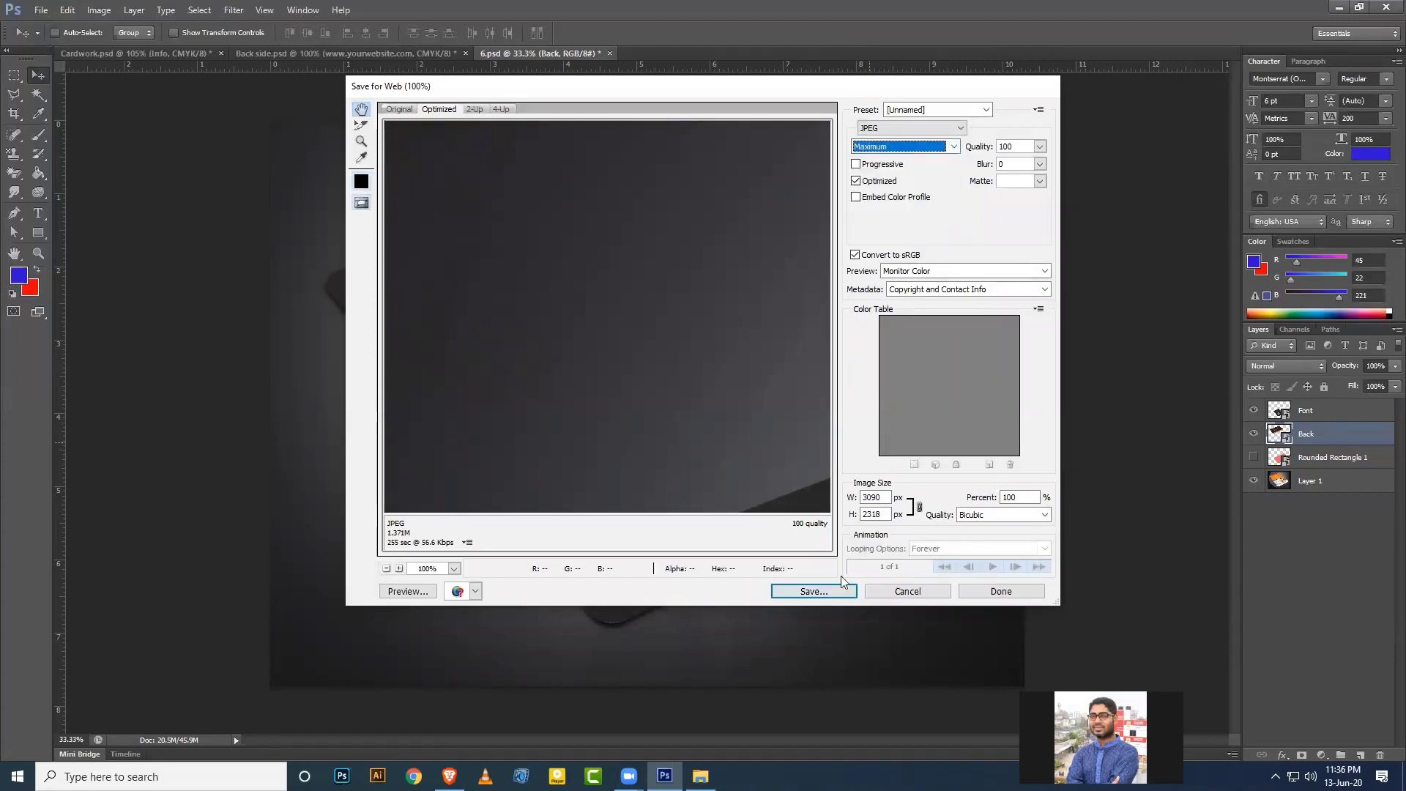
{"action": "left_click", "coordinate": [813, 591]}
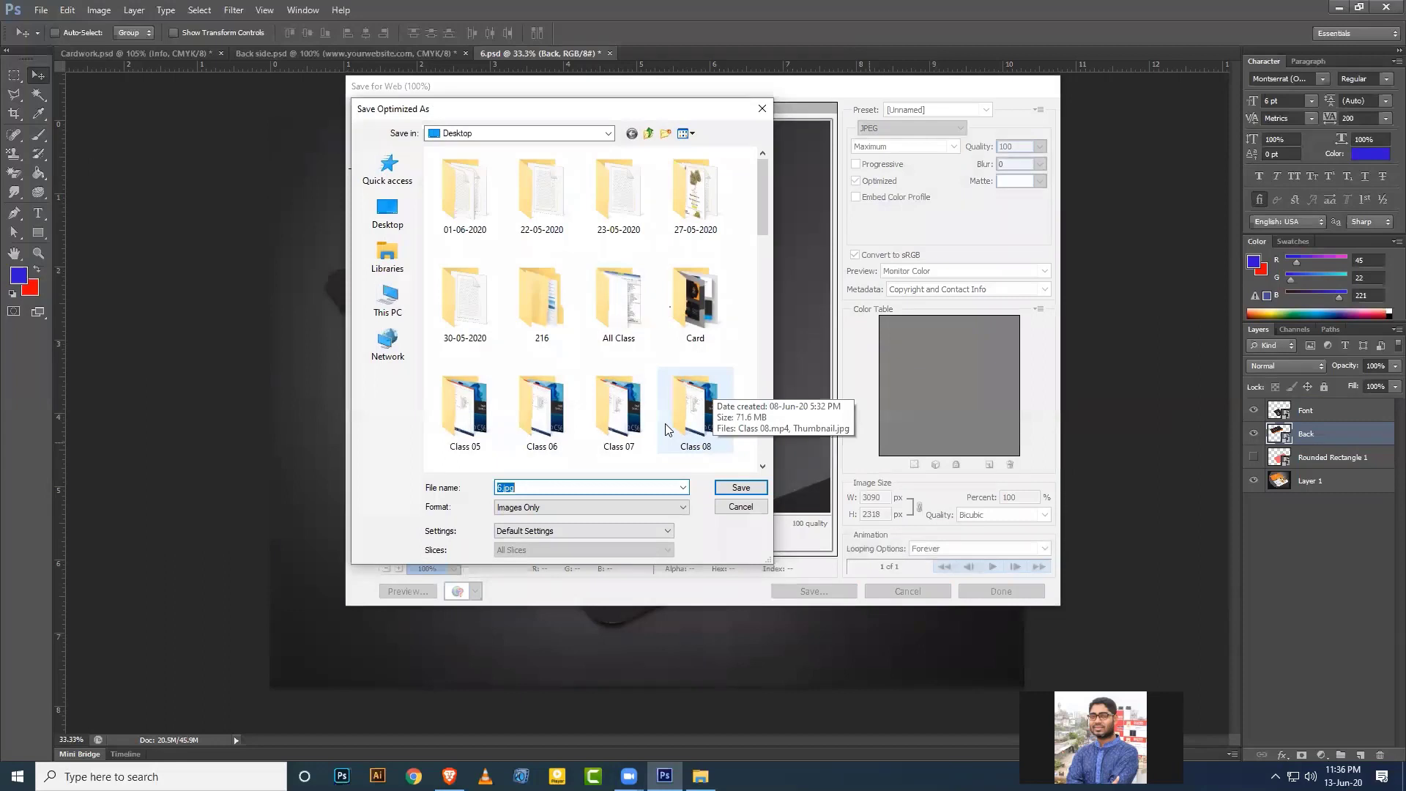
{"action": "type", "text": "Card 02"}
{"action": "left_click", "coordinate": [742, 487]}
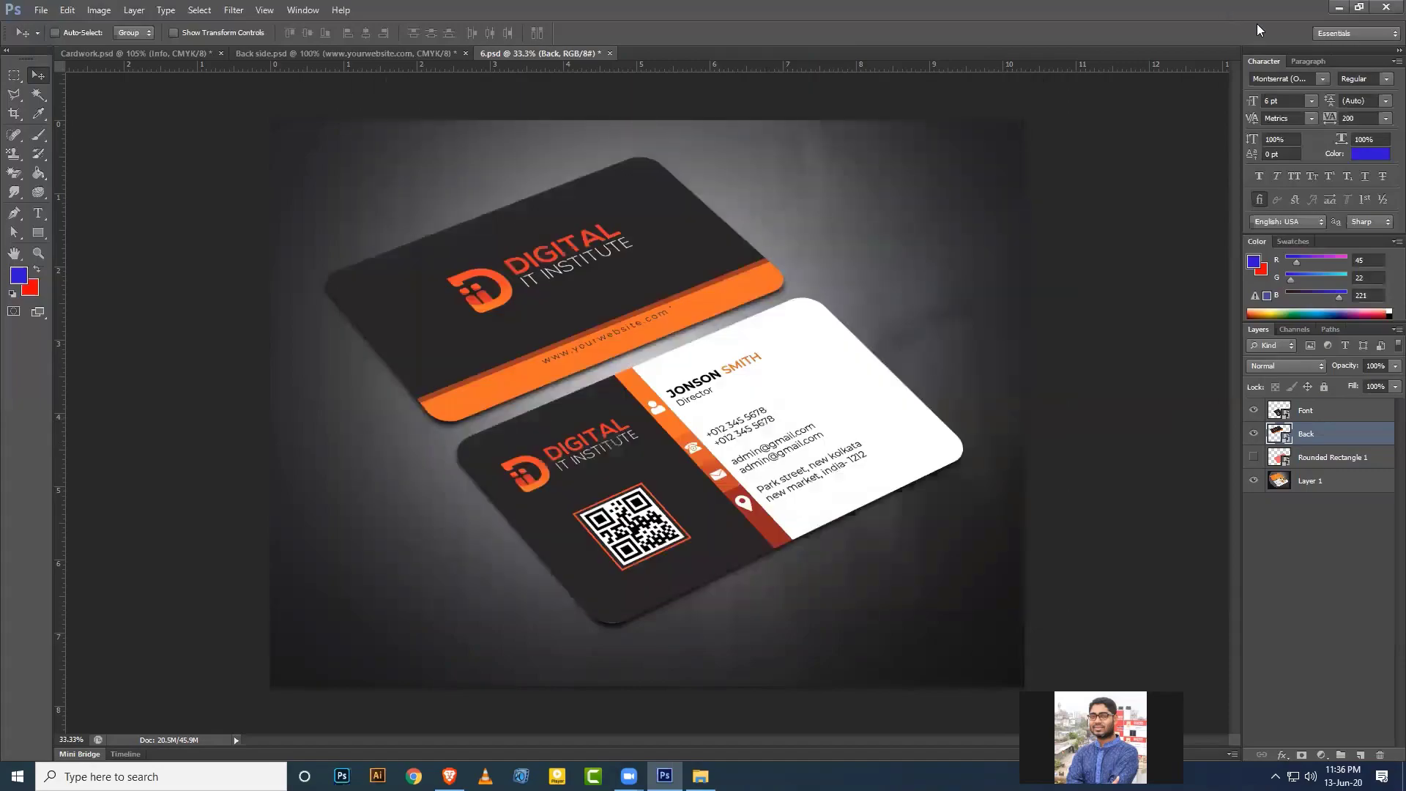
Minimize Photoshop and Explorer, then arrange card-01.jpg above Card-02.jpg on the desktop.
{"action": "left_click", "coordinate": [1345, 9]}
{"action": "left_click", "coordinate": [1341, 9]}
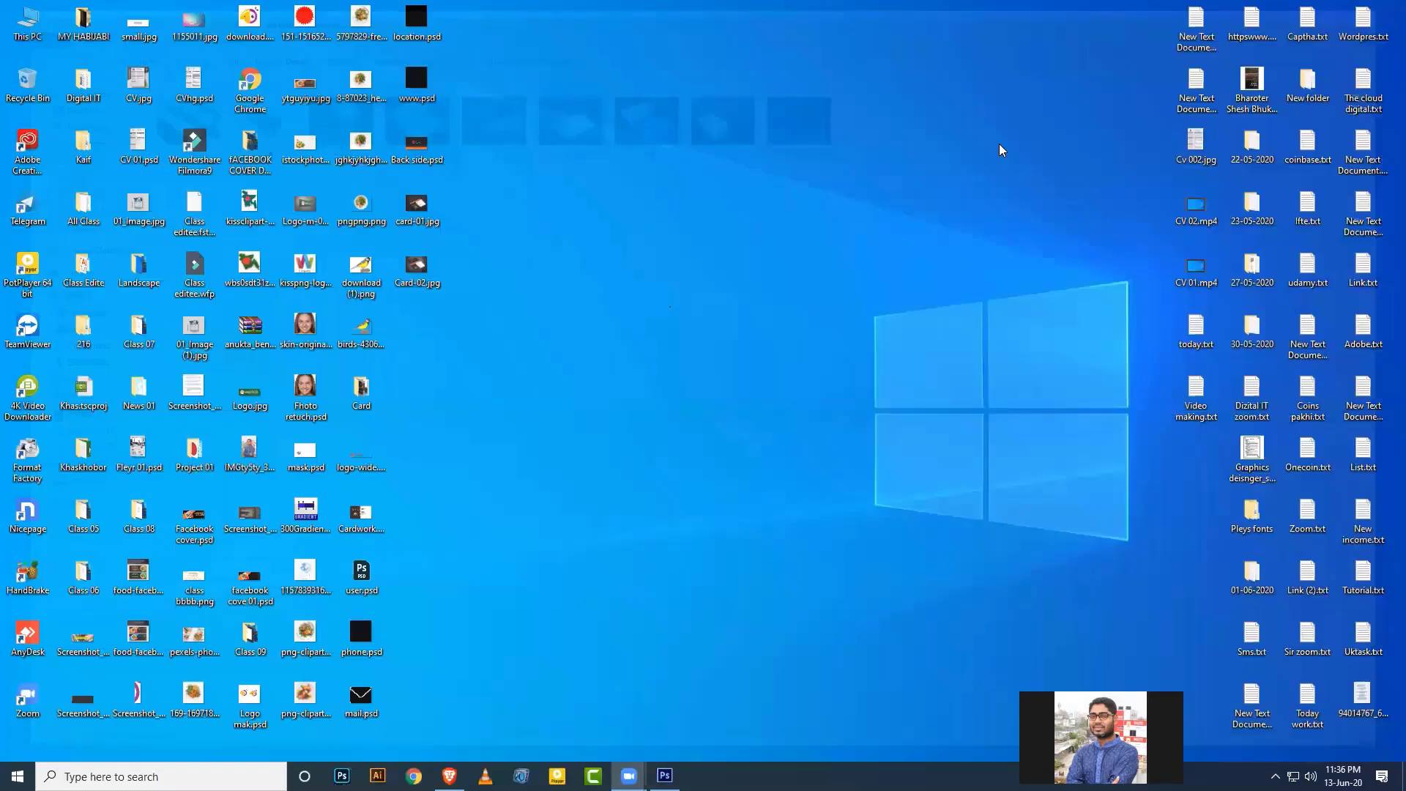
{"action": "left_click_drag", "start_coordinate": [424, 277], "coordinate": [703, 395]}
{"action": "left_click_drag", "start_coordinate": [425, 213], "coordinate": [709, 275]}
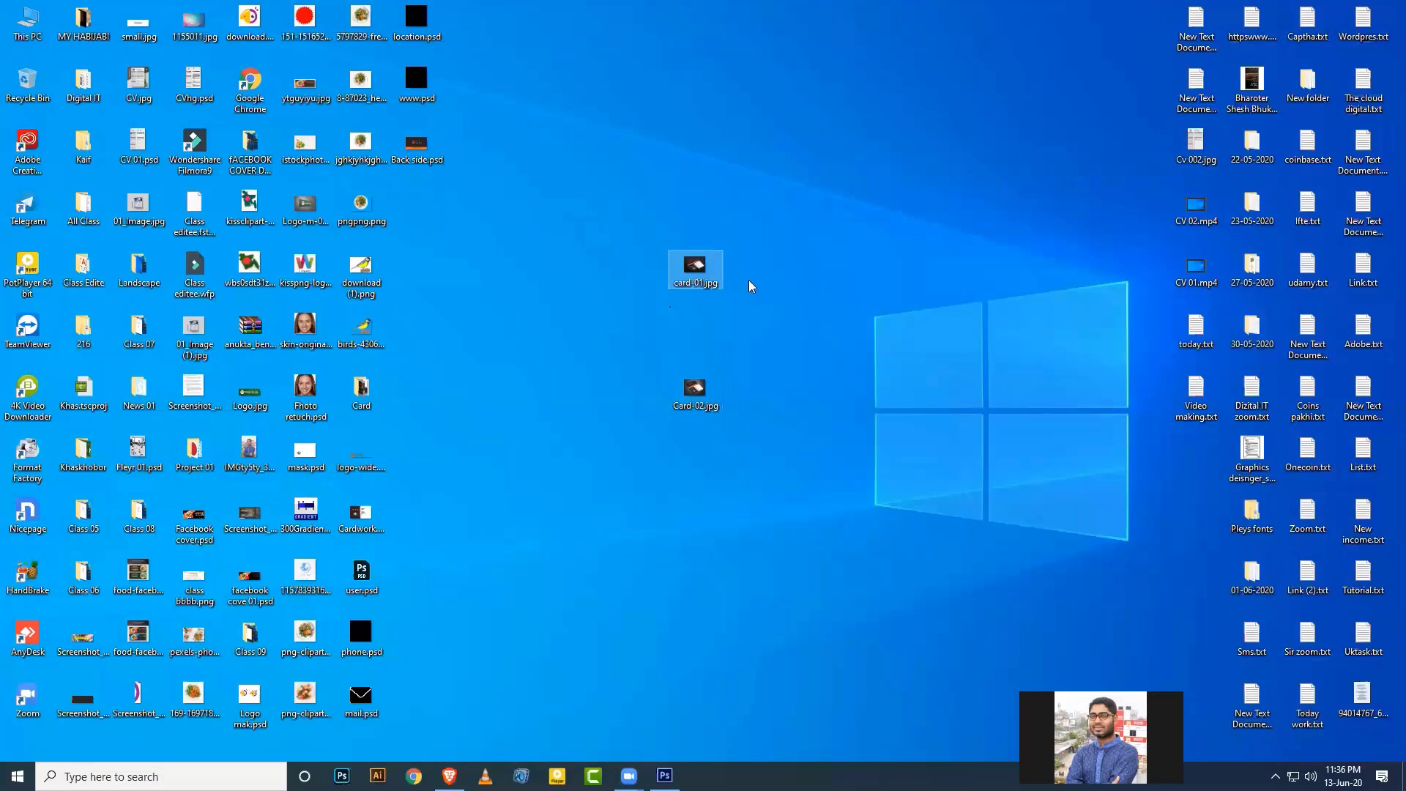
Open card-01.jpg in Picasa Photo Viewer and flip to Card-02.jpg and back.
{"action": "double_click", "coordinate": [695, 269]}
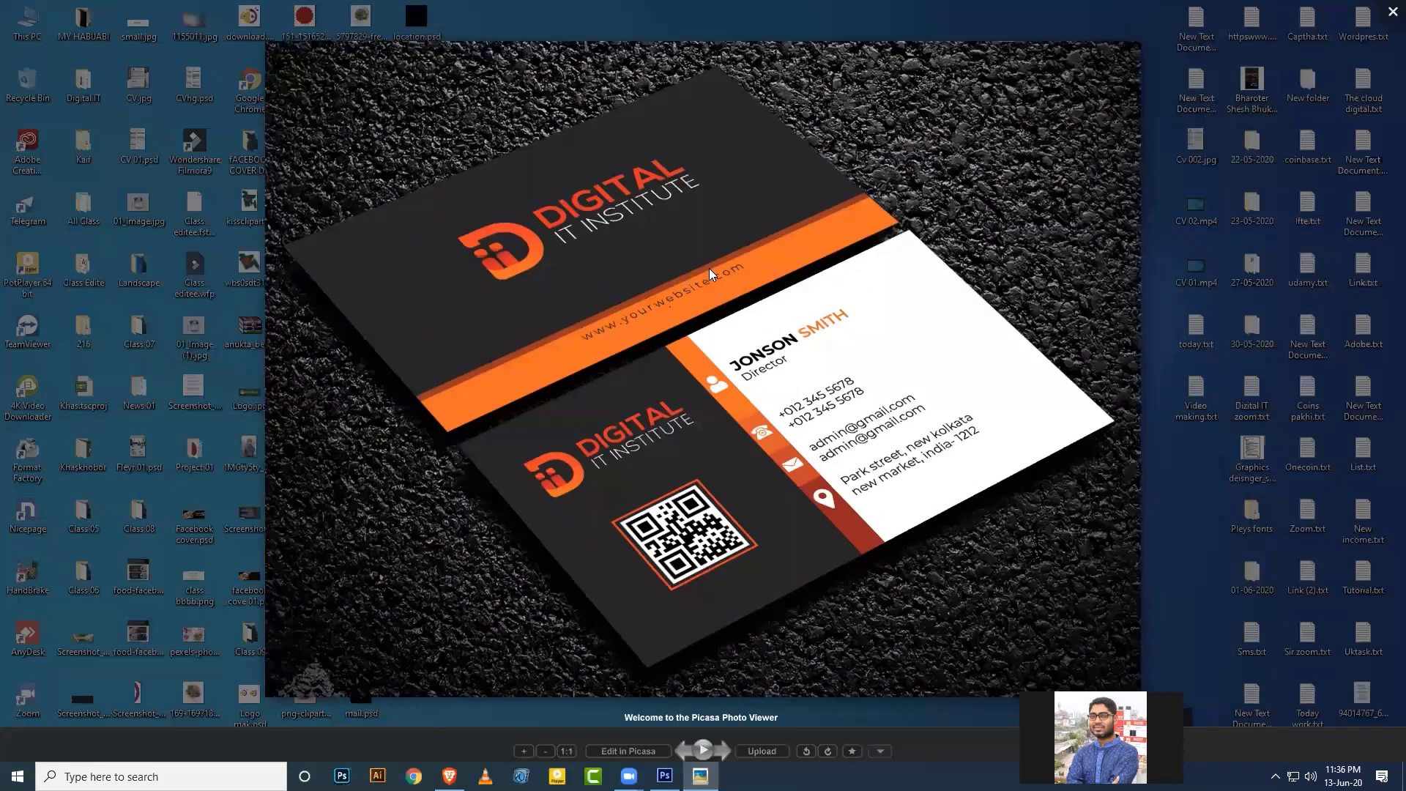
{"action": "key", "text": "Right"}
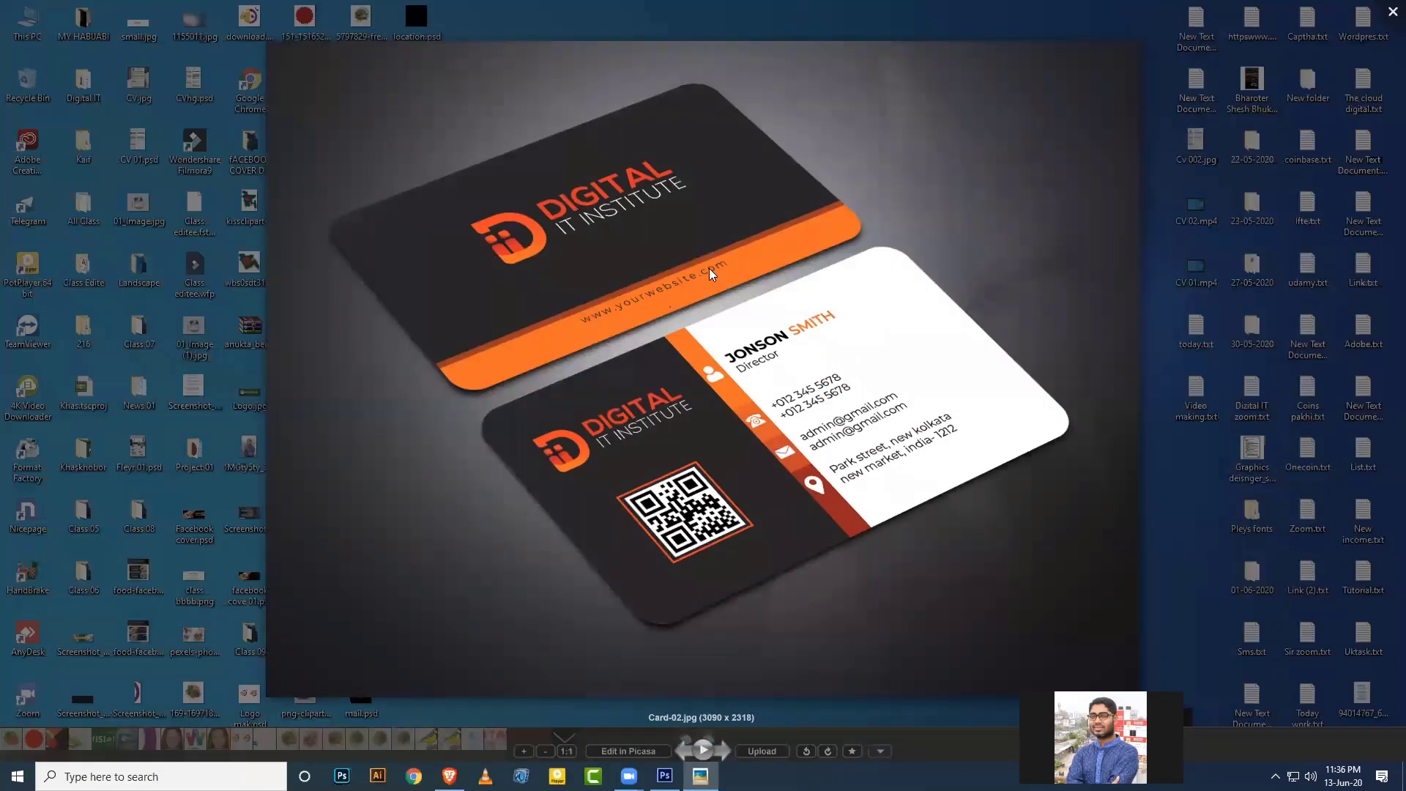
{"action": "key", "text": "Left"}
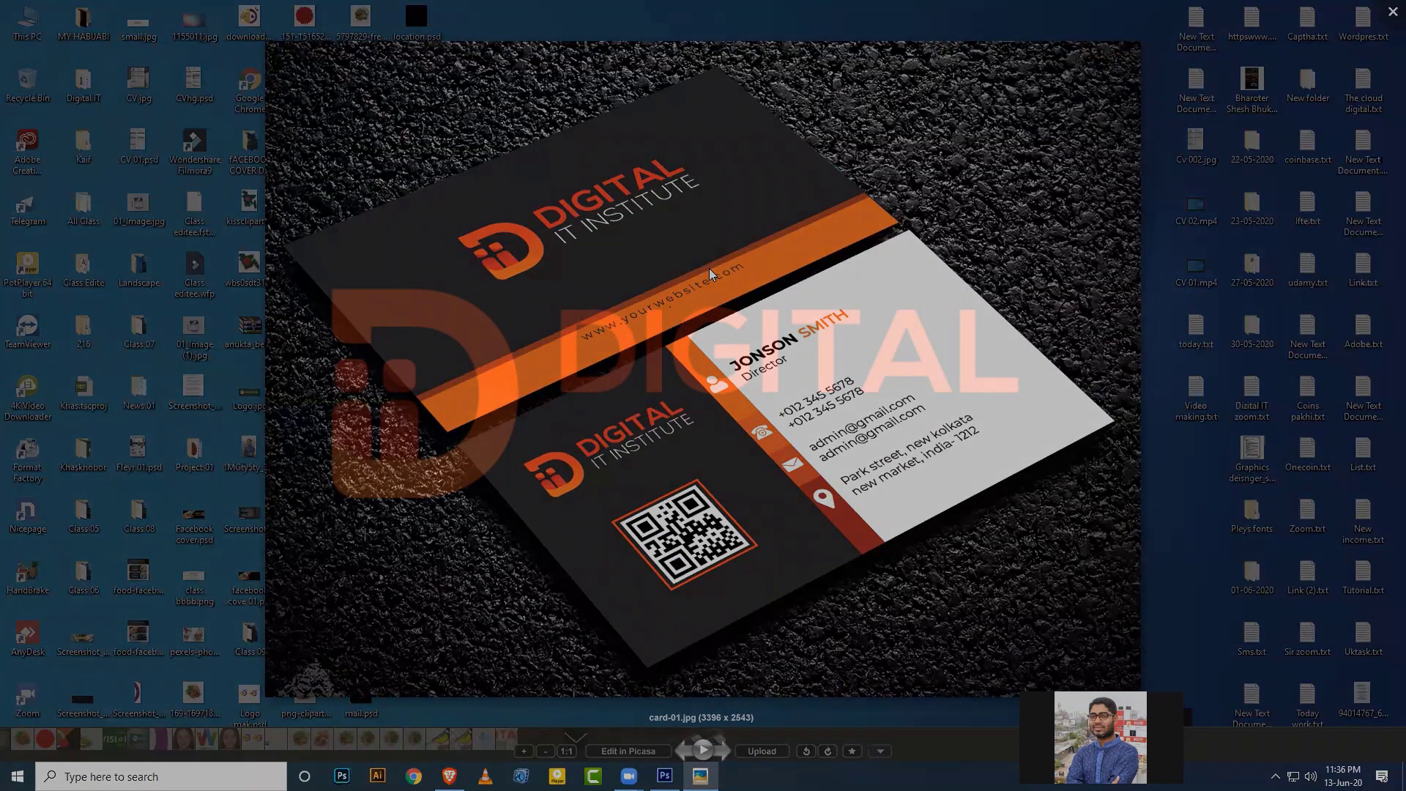